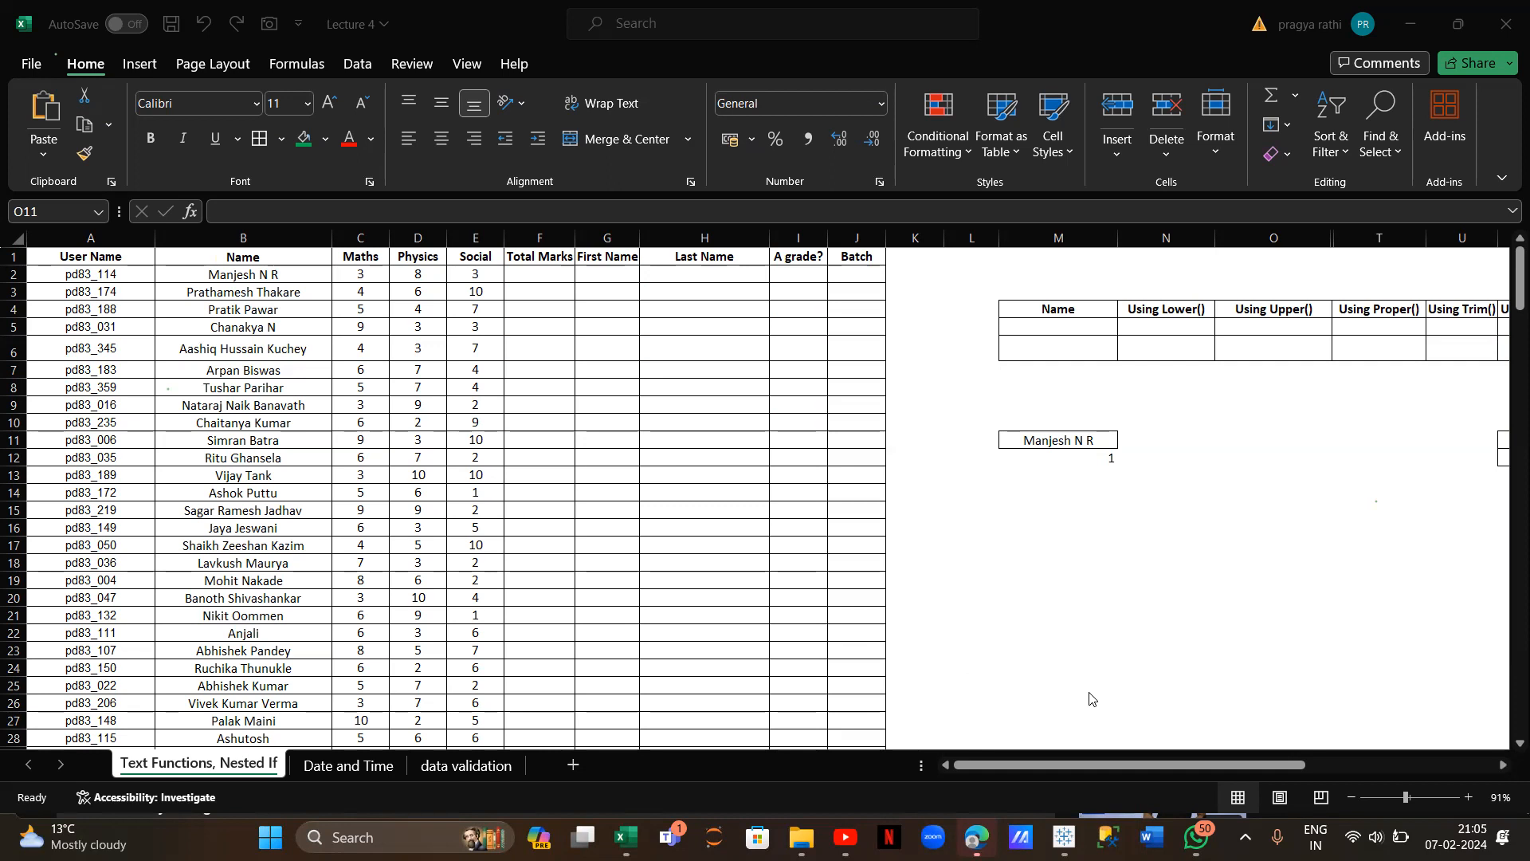
Enter =SUM(C2:E2) in F2 to total the first student's marks (14)
left_click(557, 281)
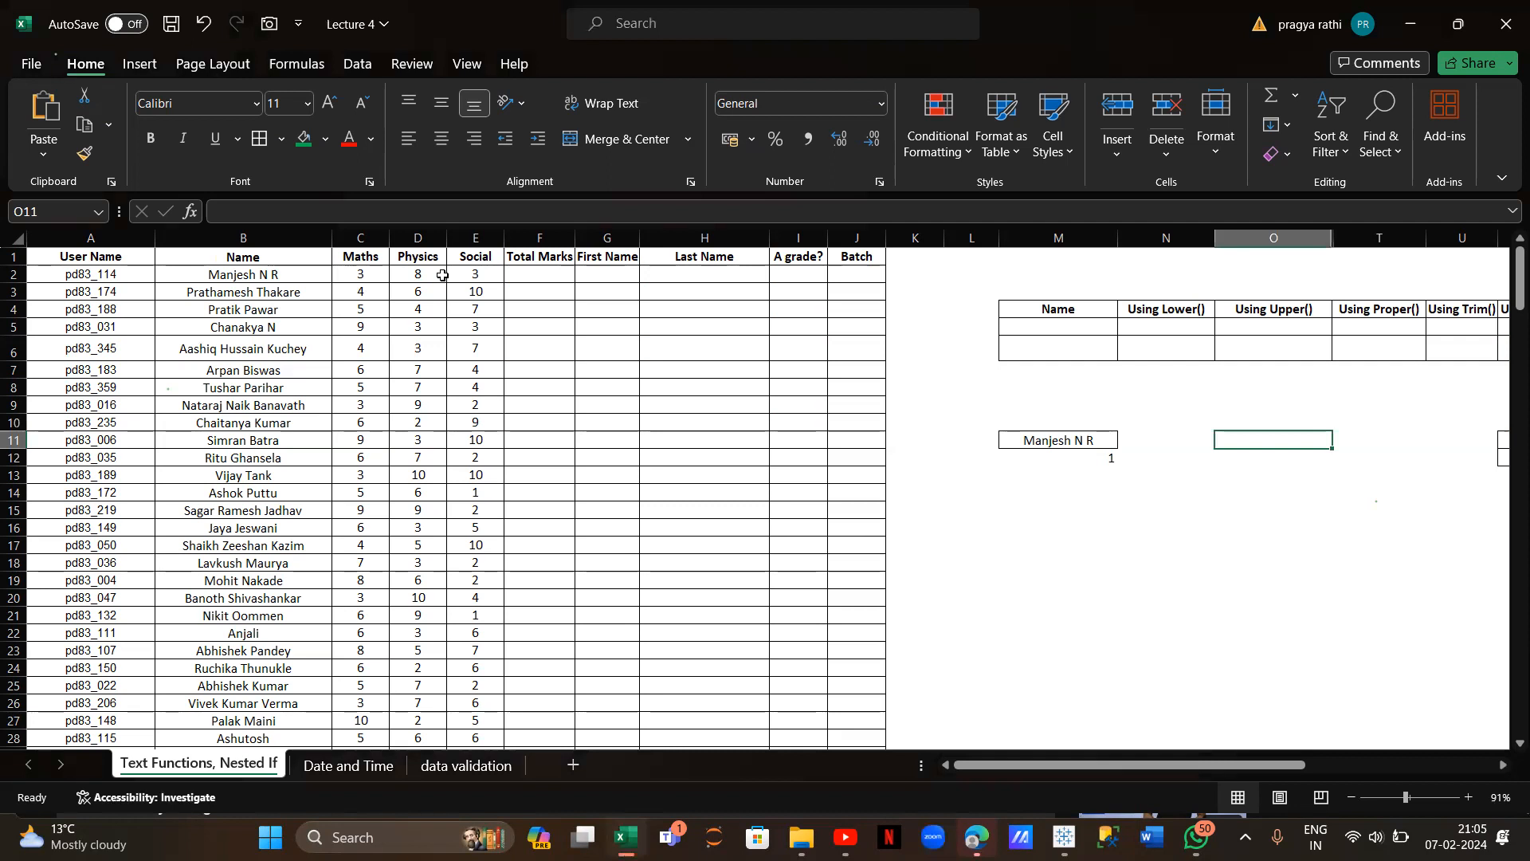
left_click(517, 275)
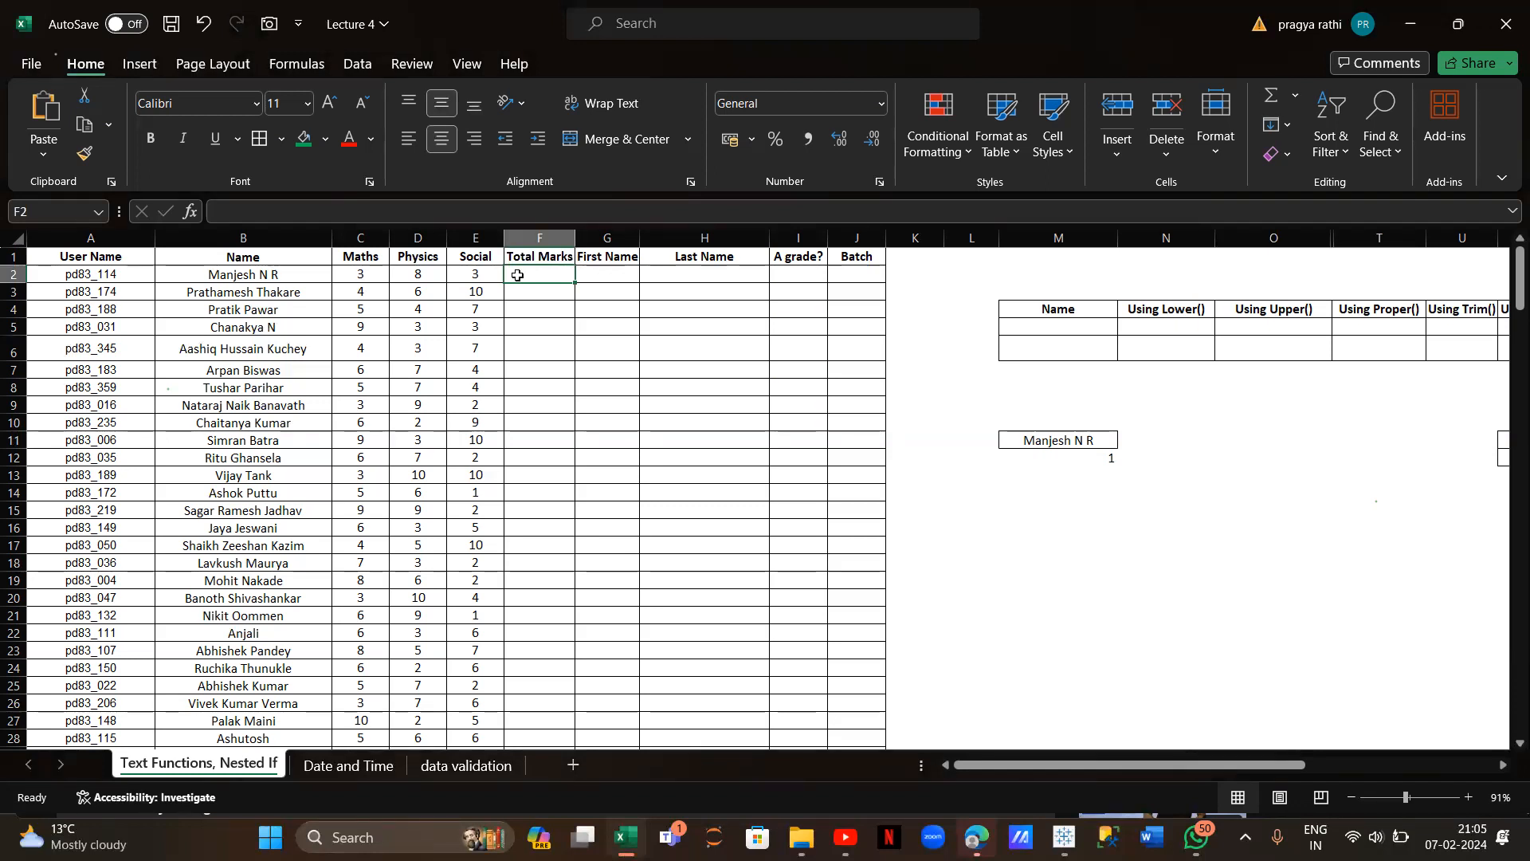
type("=sum(")
left_click(376, 274)
left_click_drag(375, 274, 475, 273)
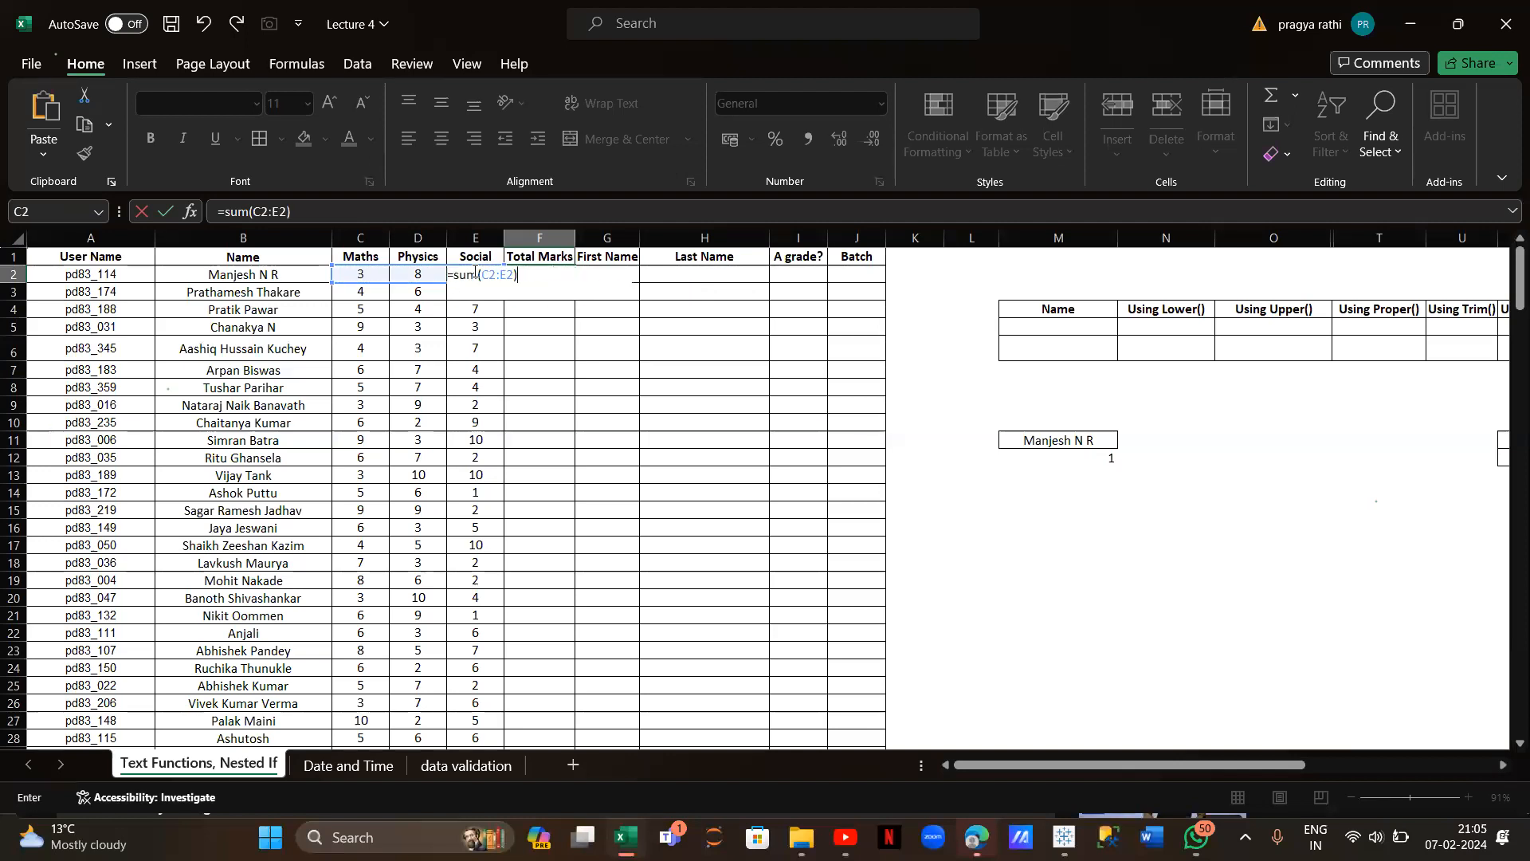
key("Return")
Copy the Total Marks formula down column F for every student
left_click(548, 273)
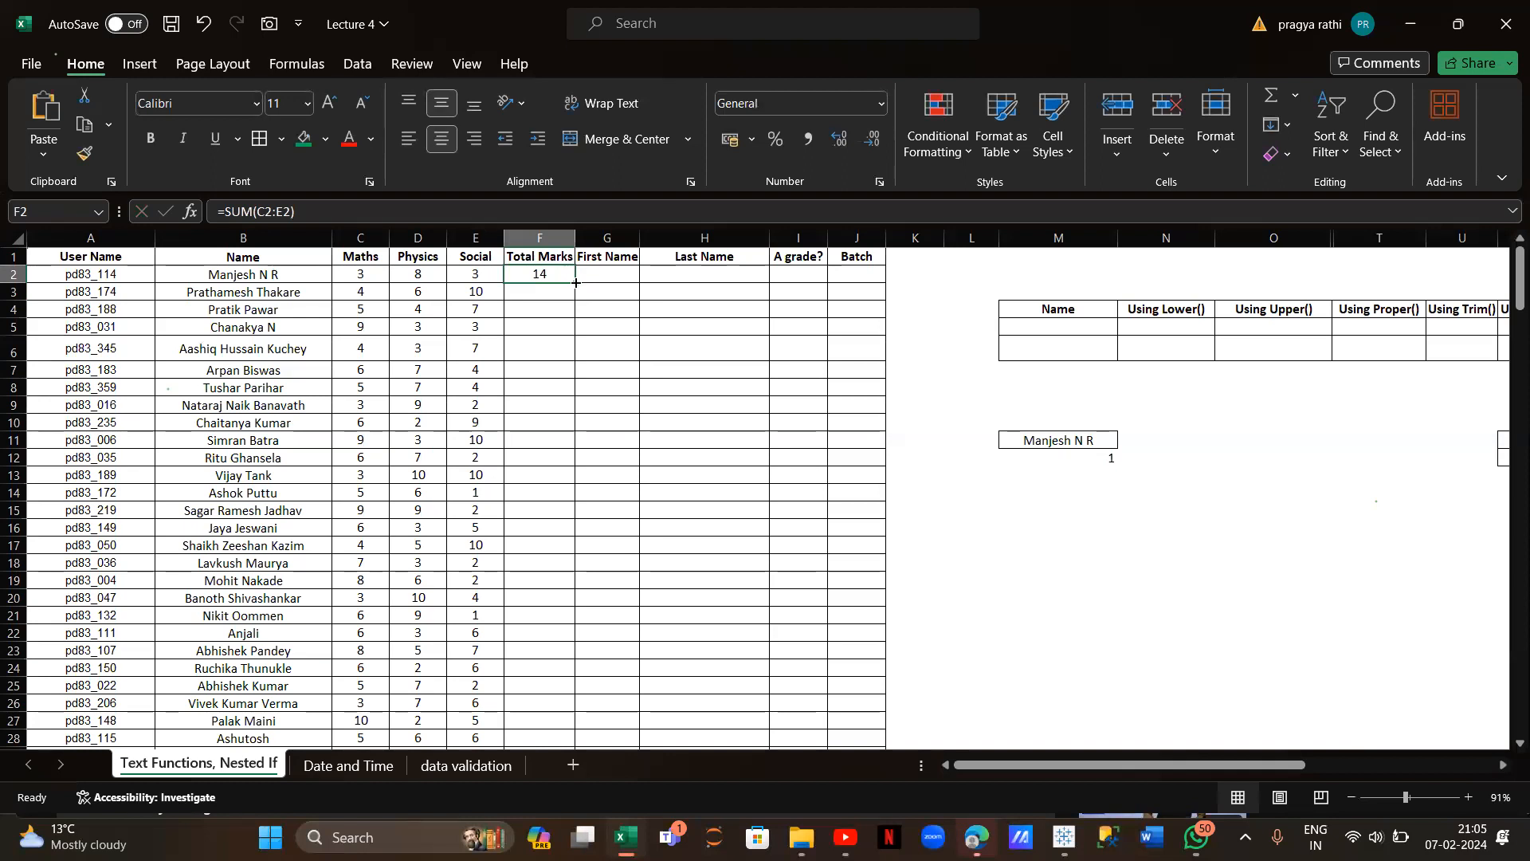
double_click(577, 283)
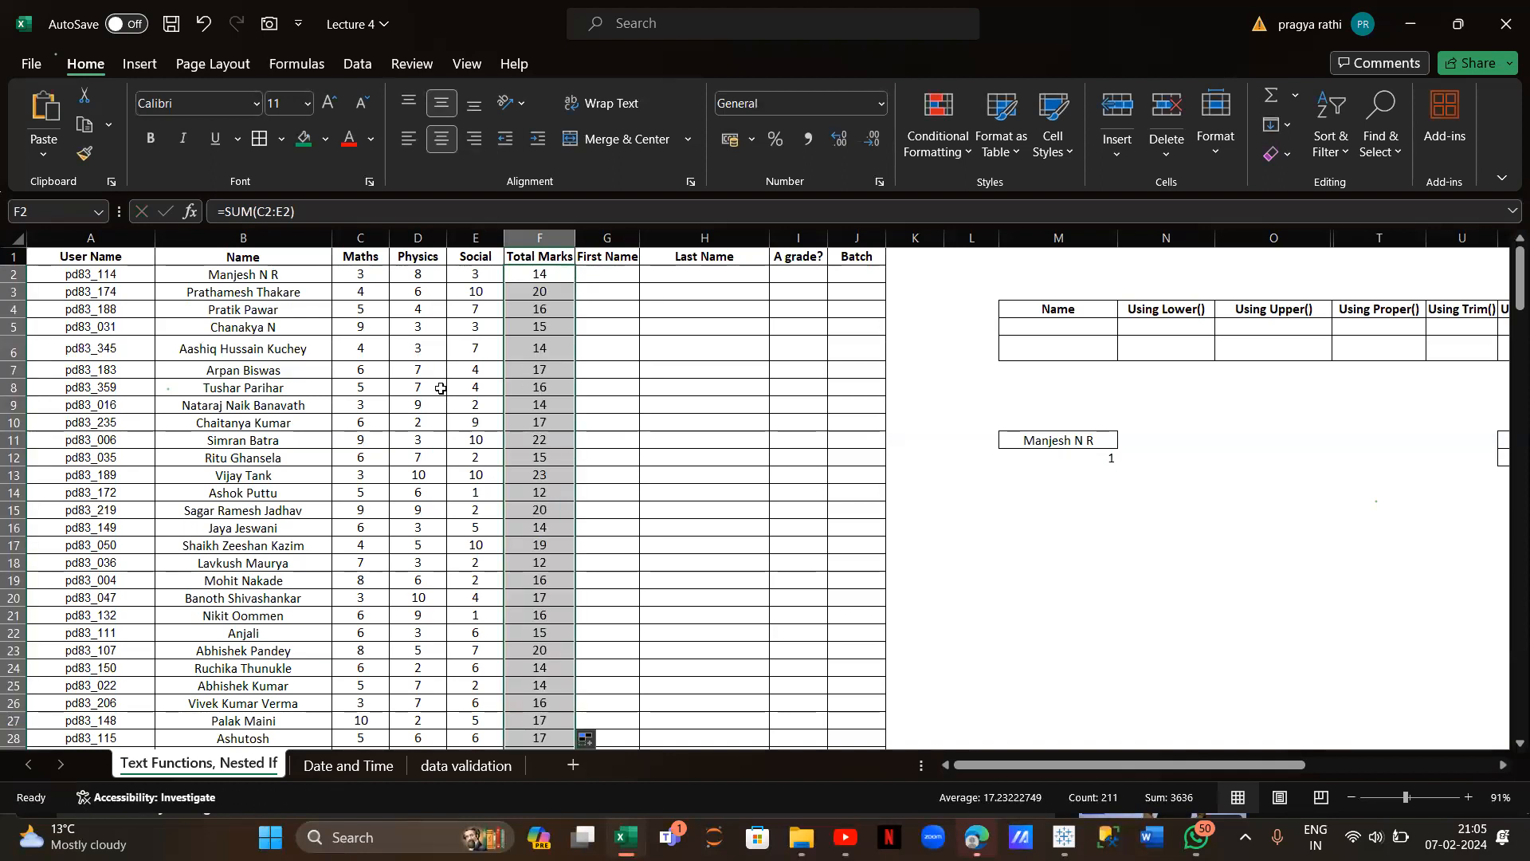
left_click(596, 273)
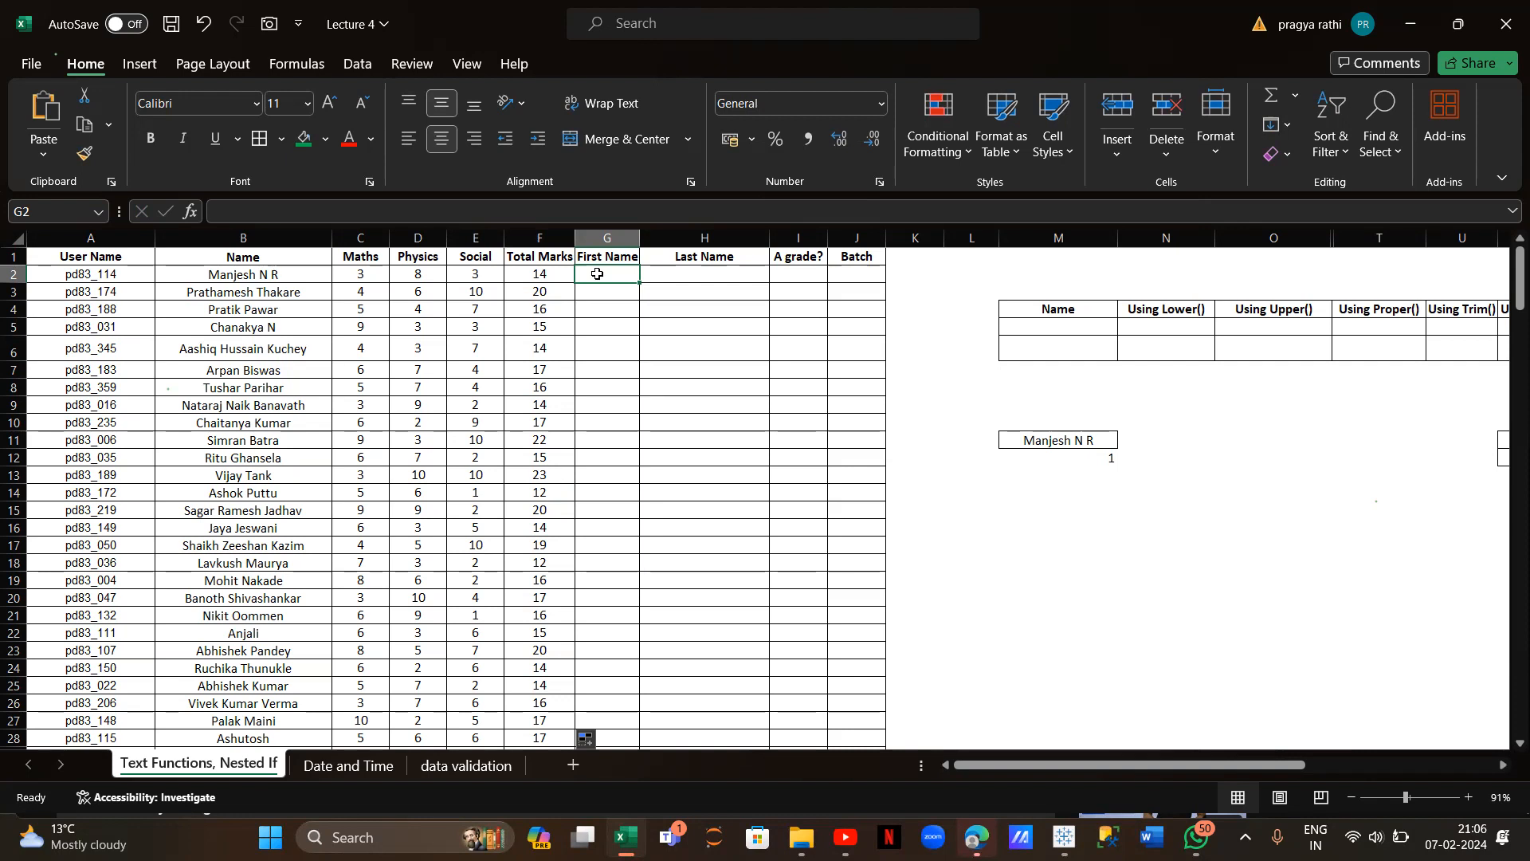
Enter =LEFT(B2,FIND(" ",B2)) in G2 to extract the first name
type("=")
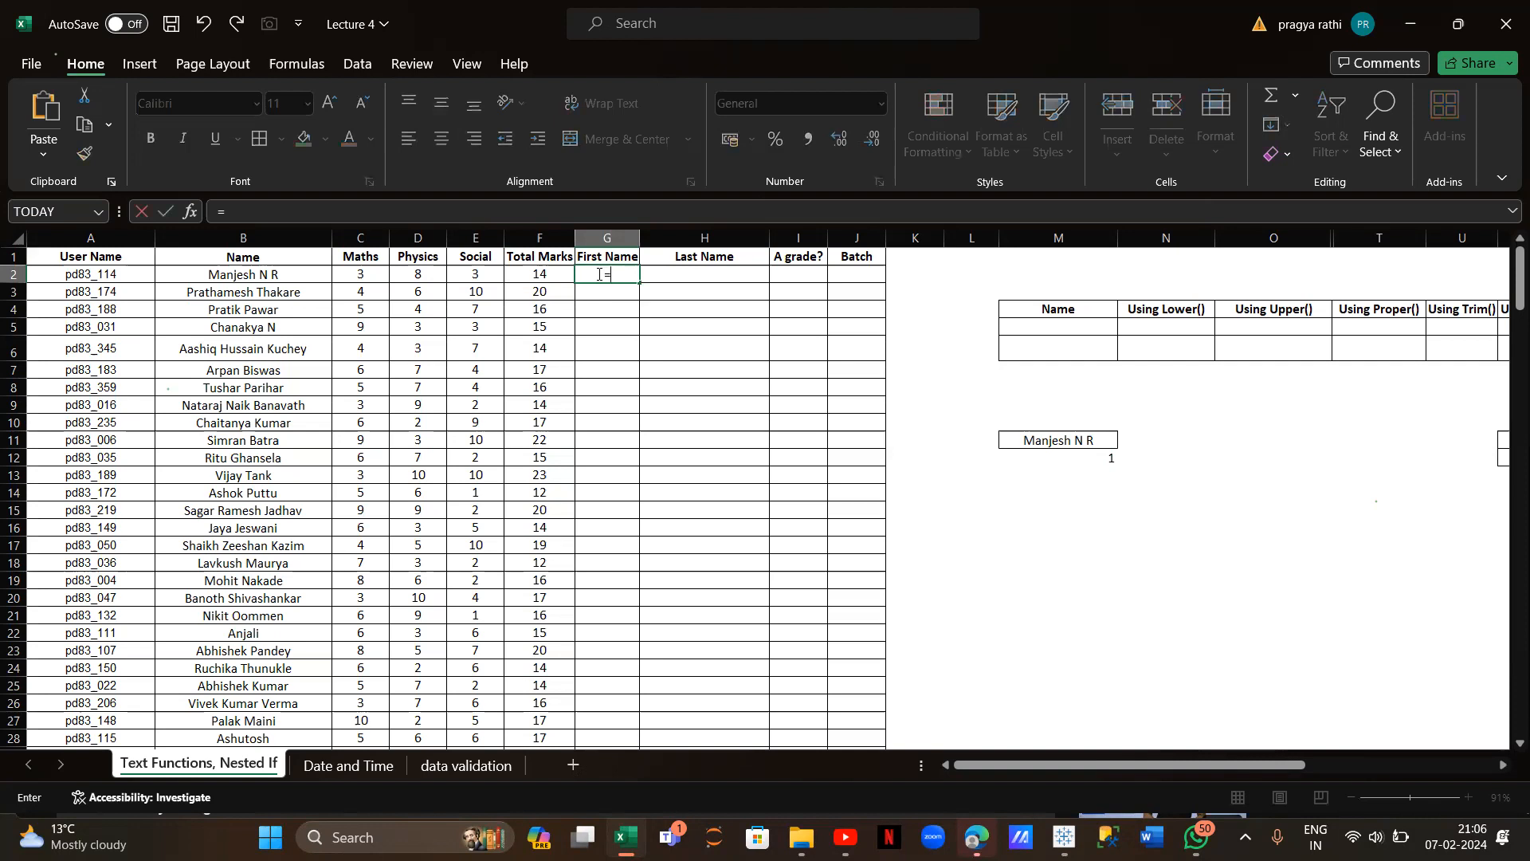
type("left(")
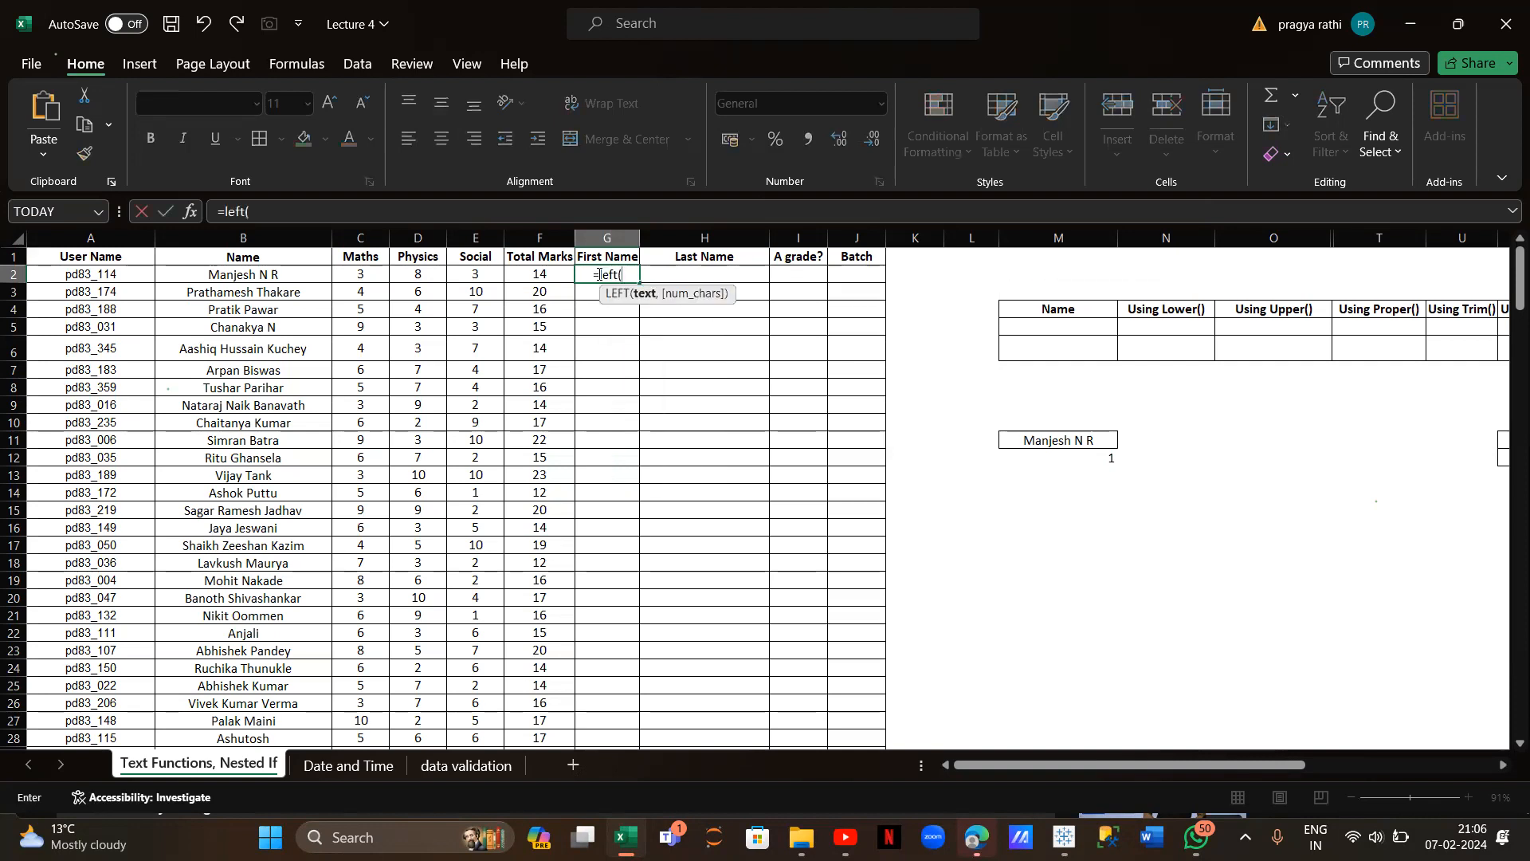
left_click(244, 275)
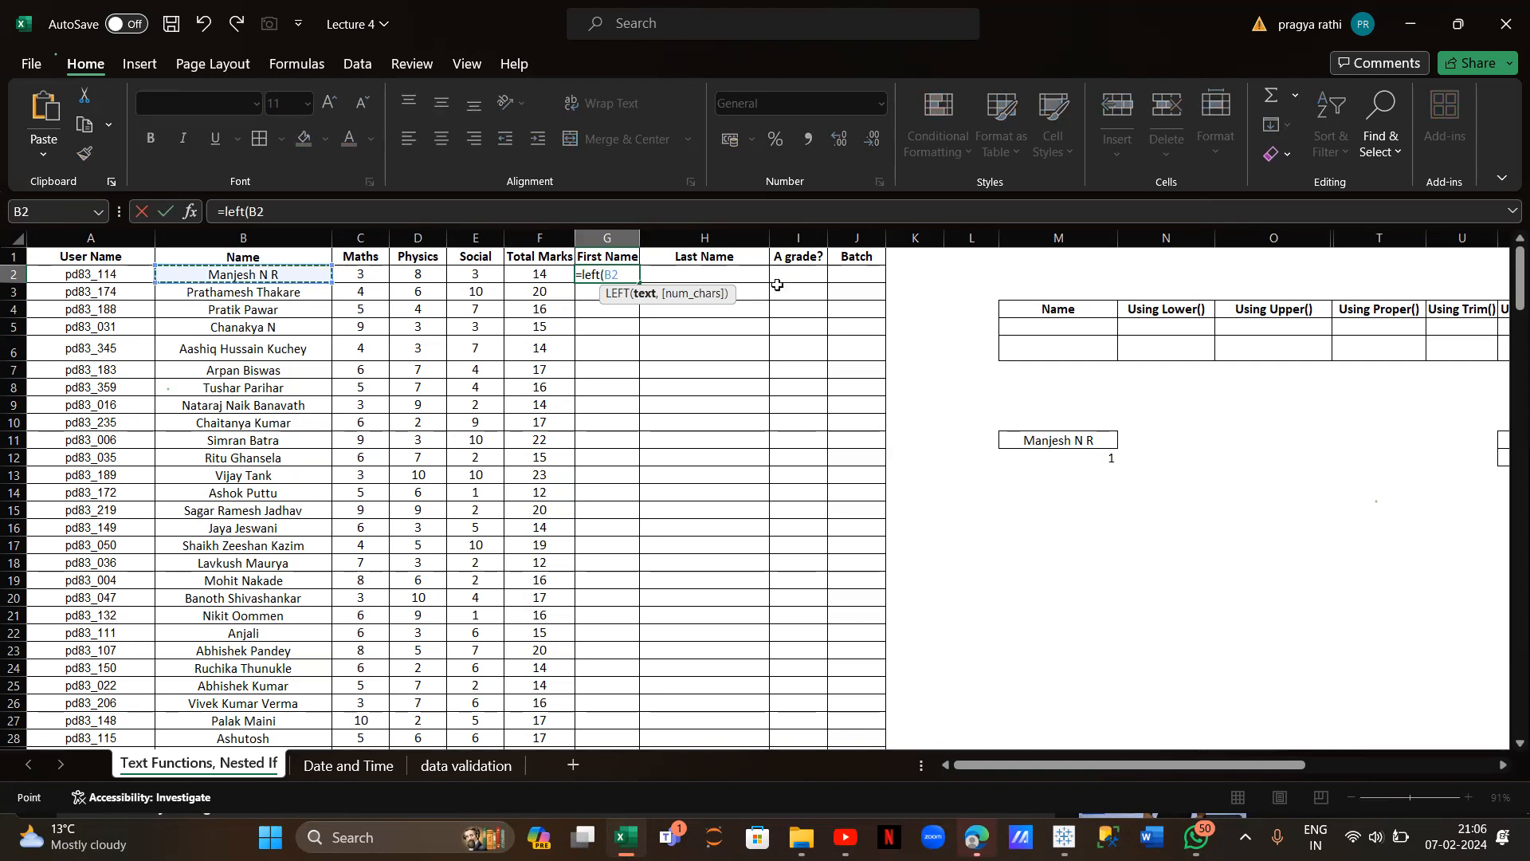
type(",")
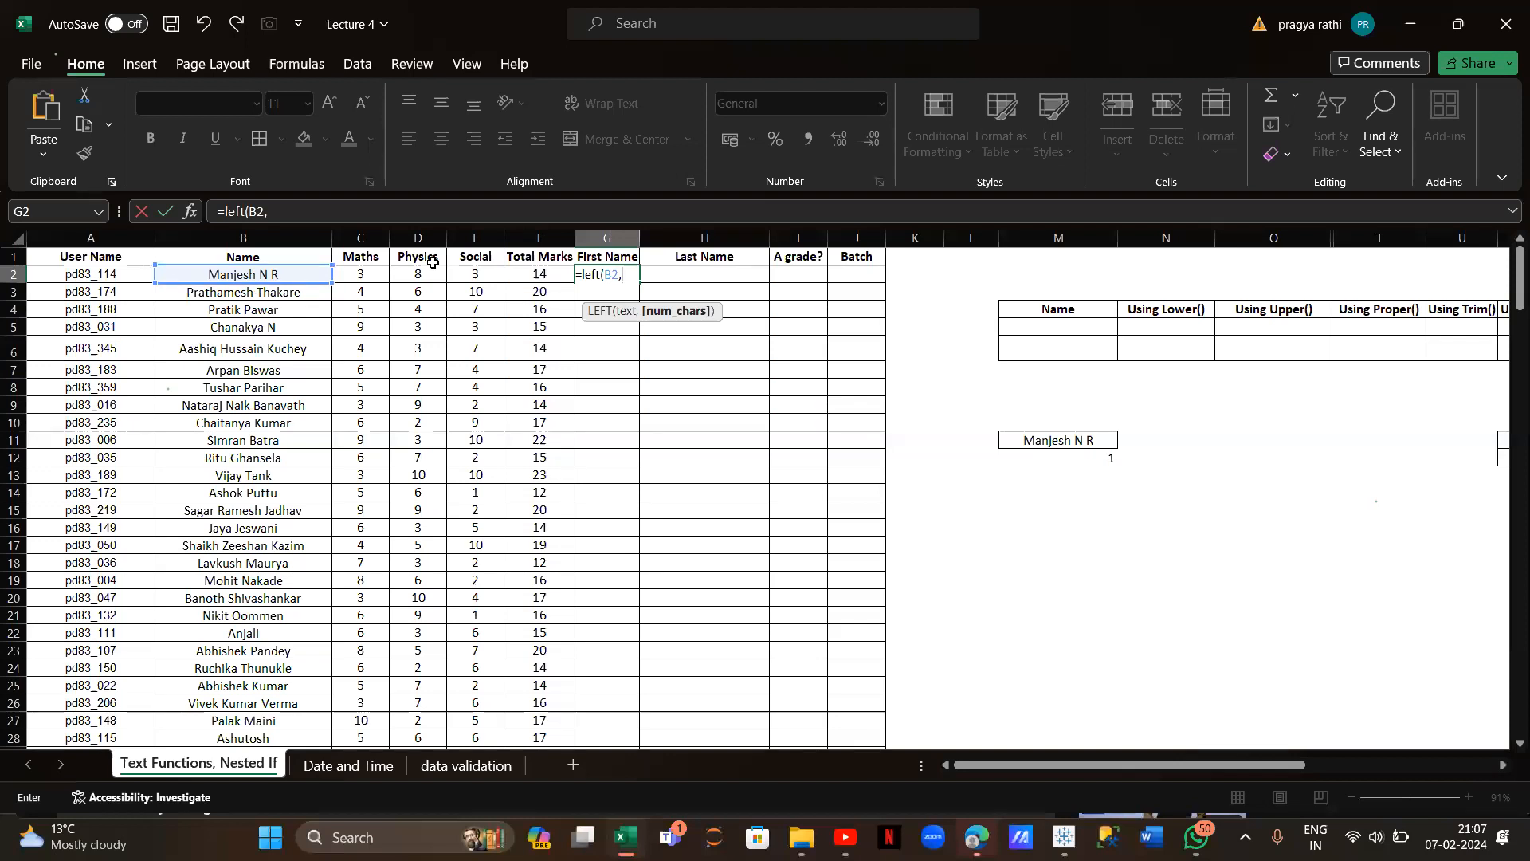
type("find(")
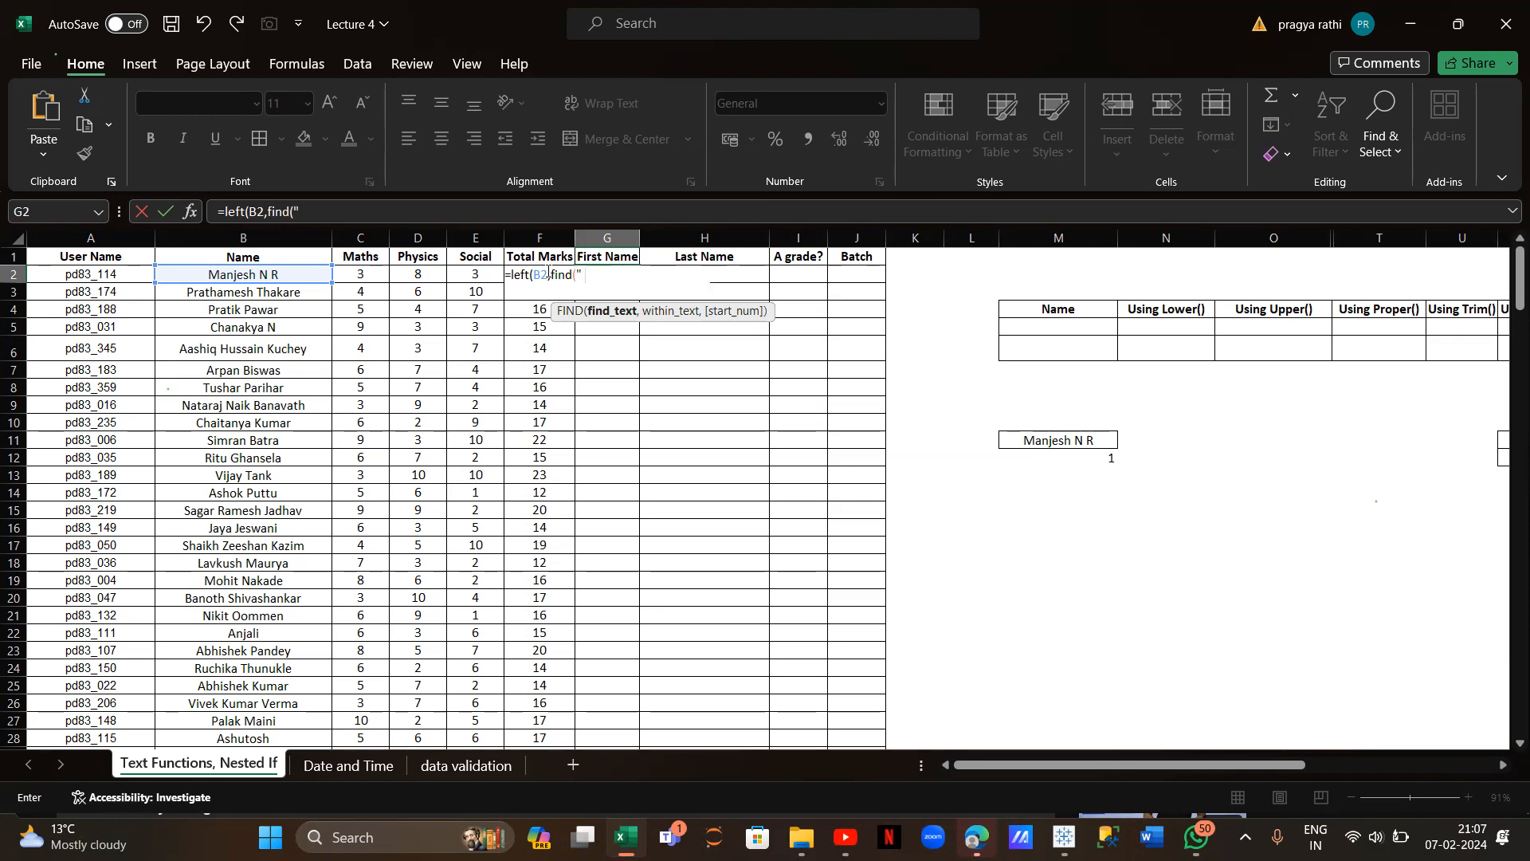
type("\" \",")
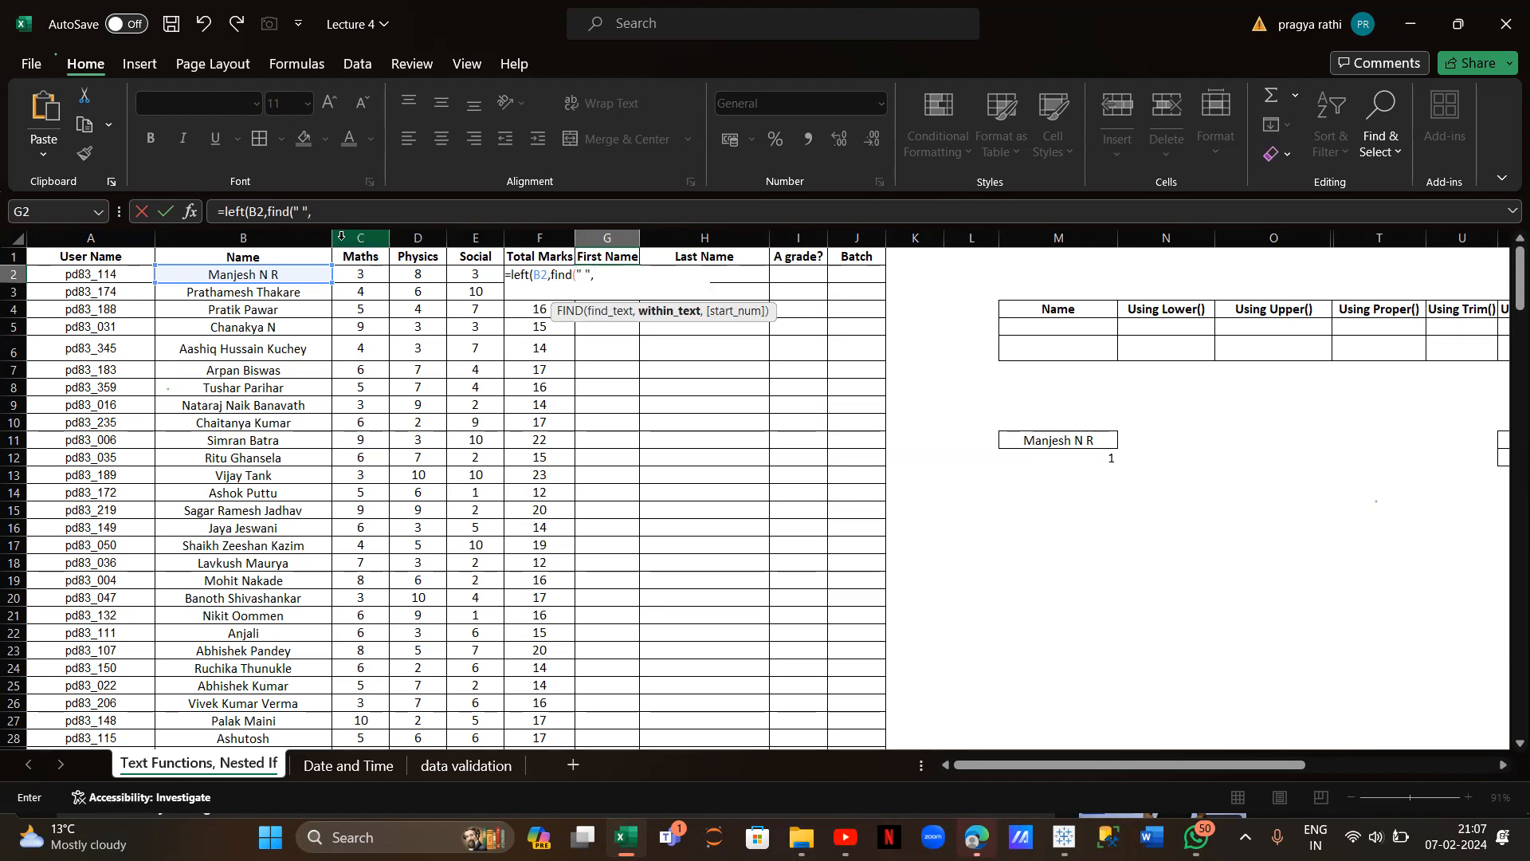
left_click(316, 275)
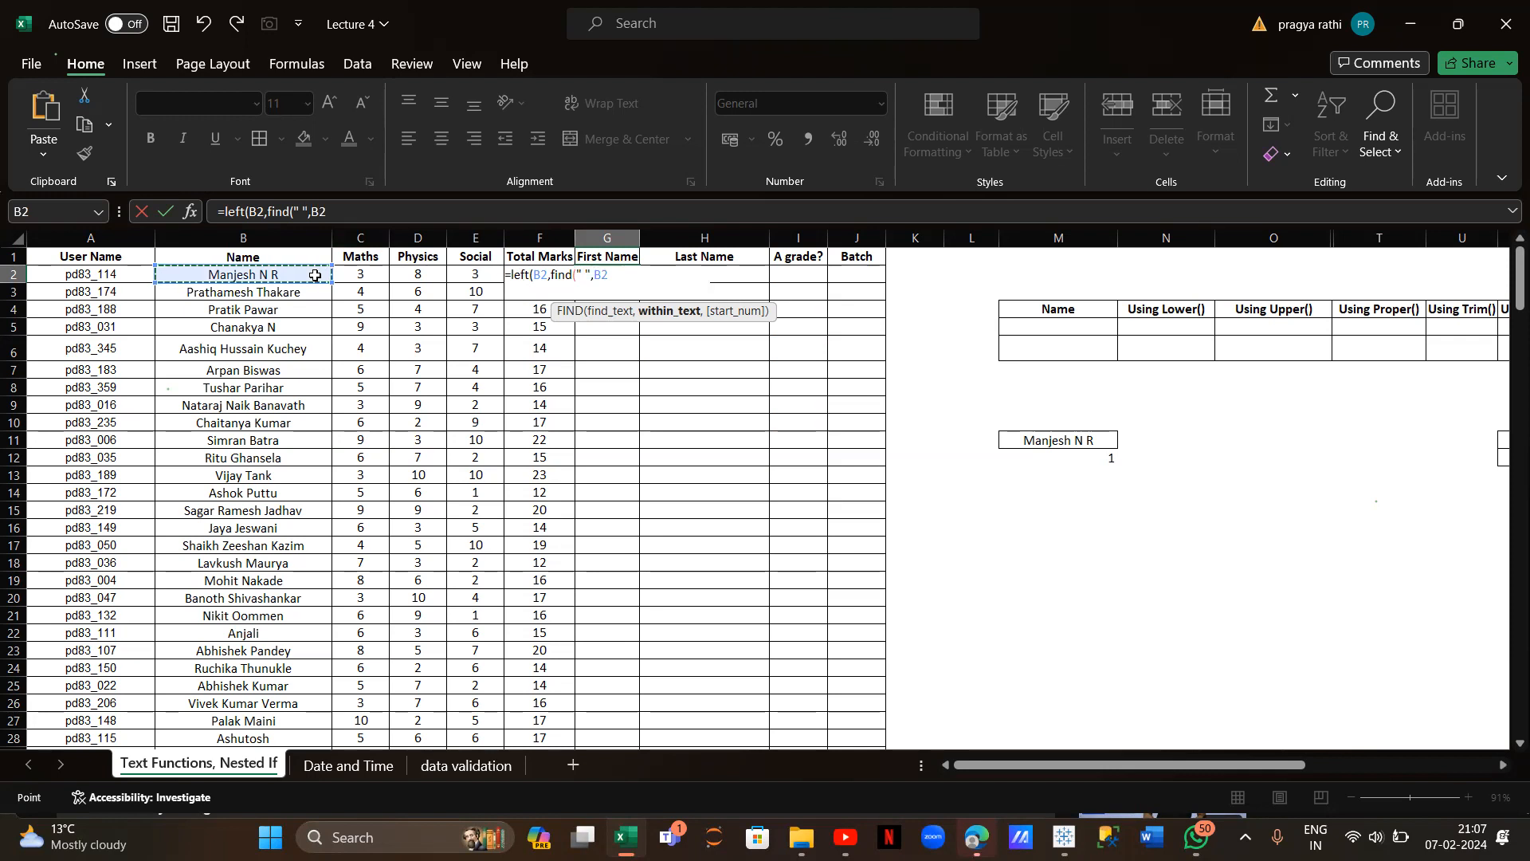
type("))")
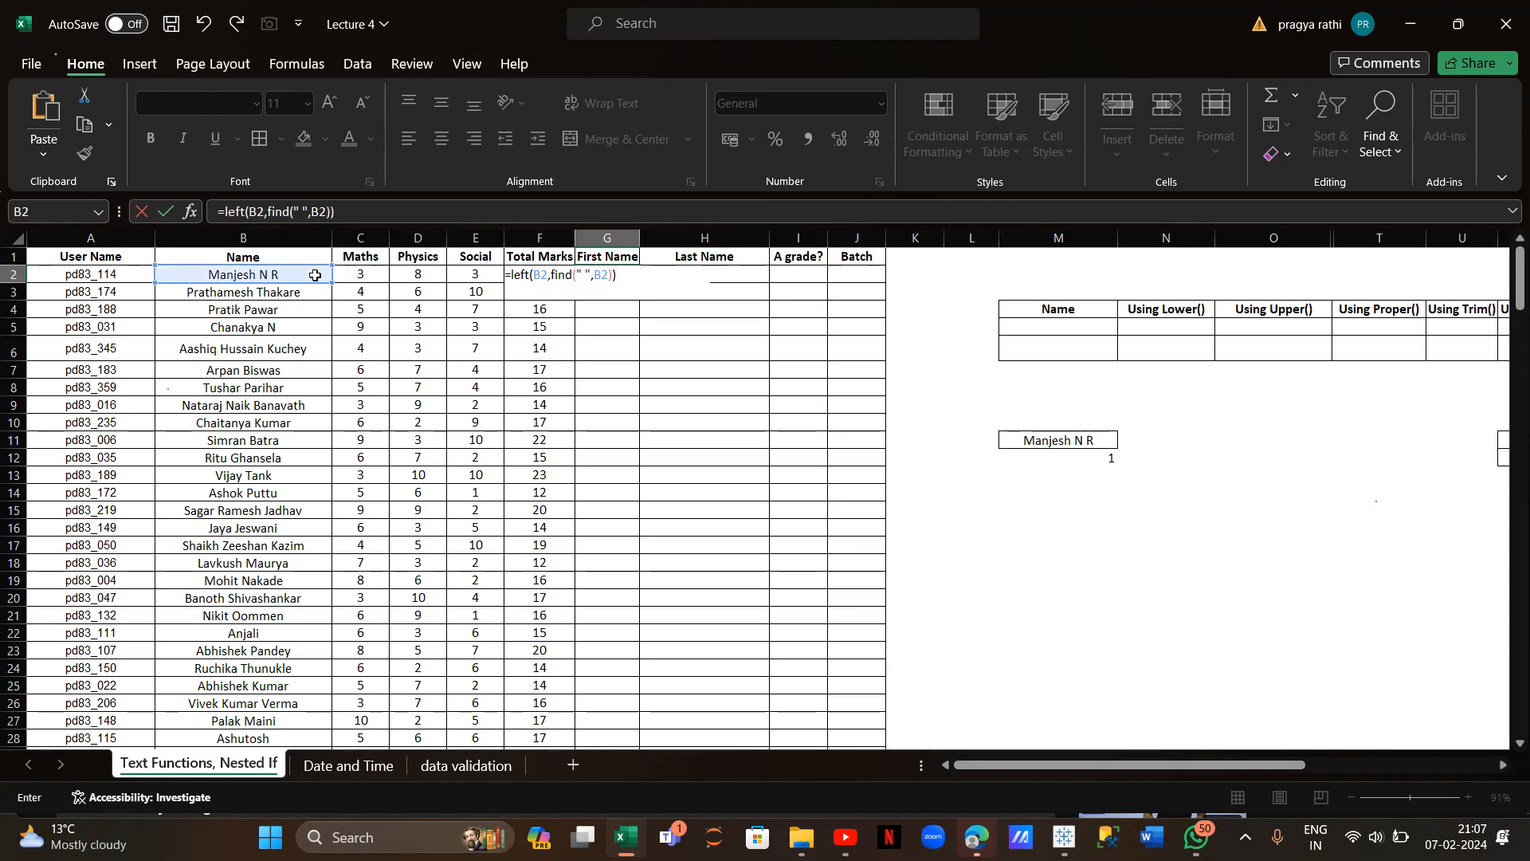
key("Return")
Fill the first-name formula down column G and widen the column
left_click(607, 275)
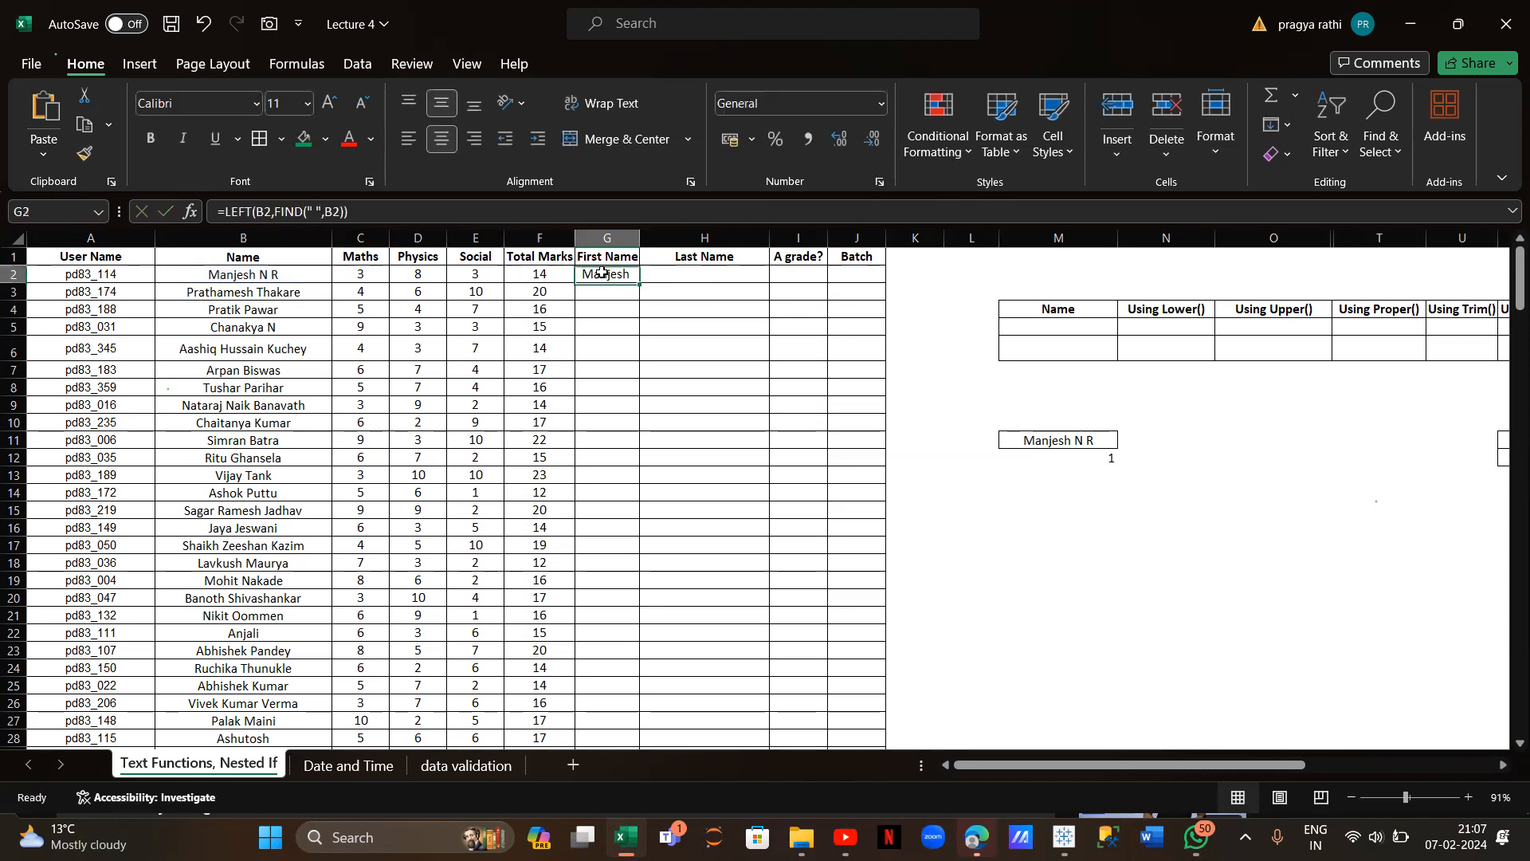
double_click(634, 283)
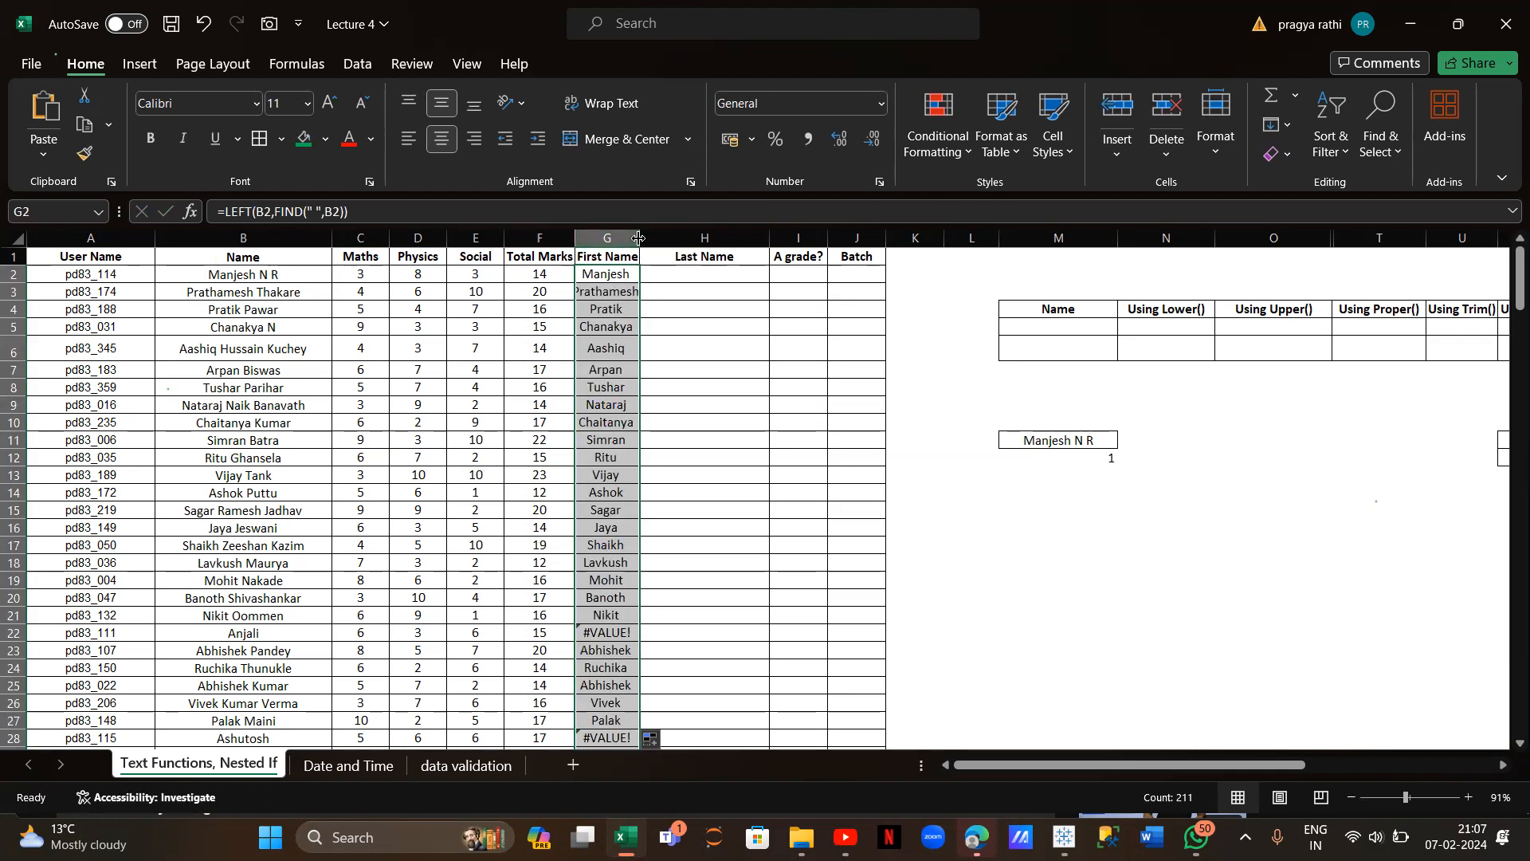
left_click_drag(639, 239, 662, 239)
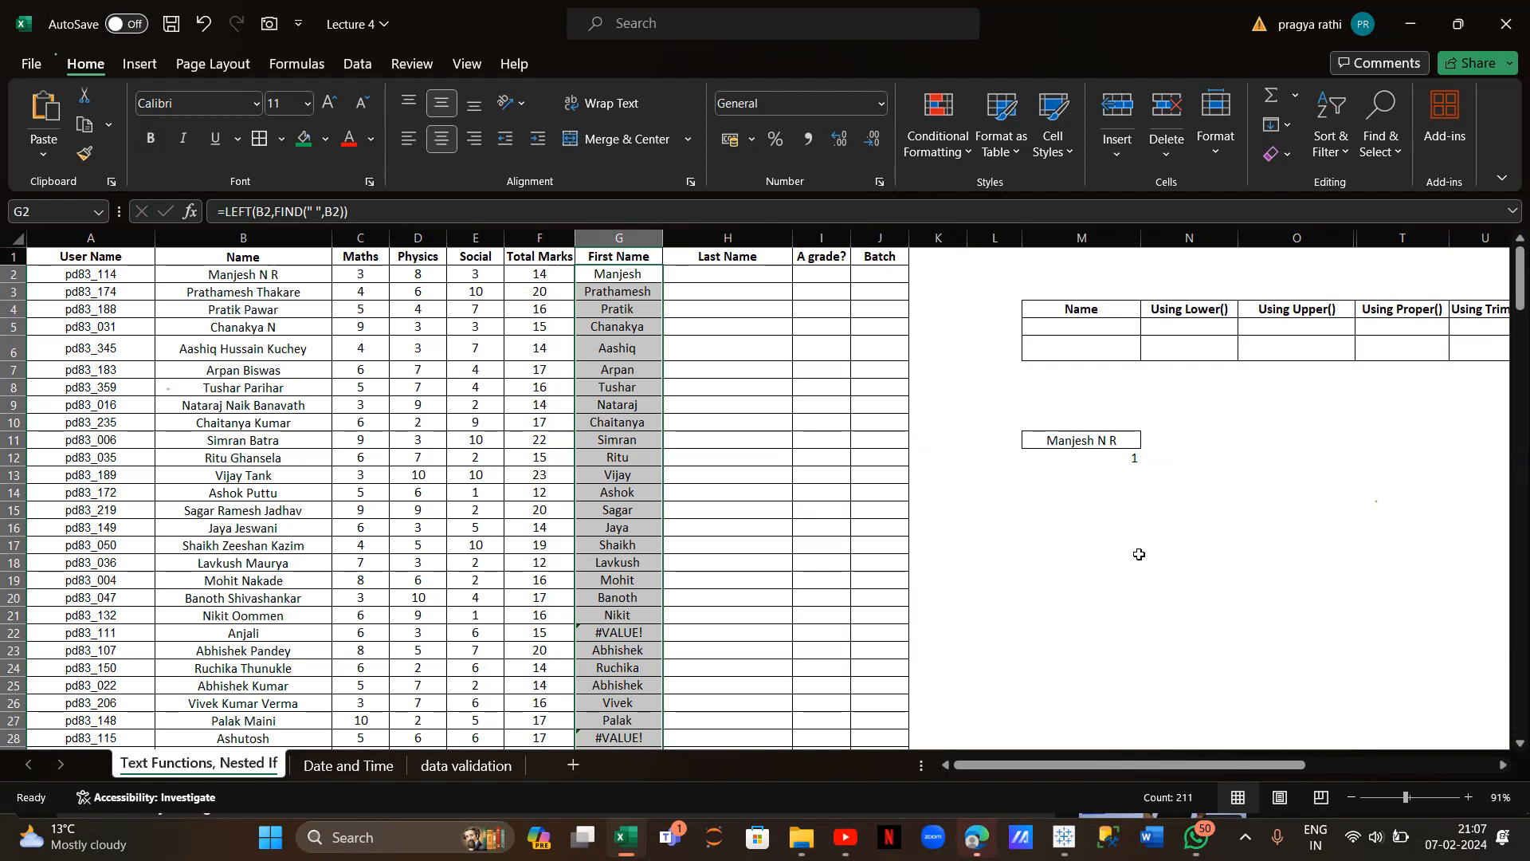
left_click(759, 281)
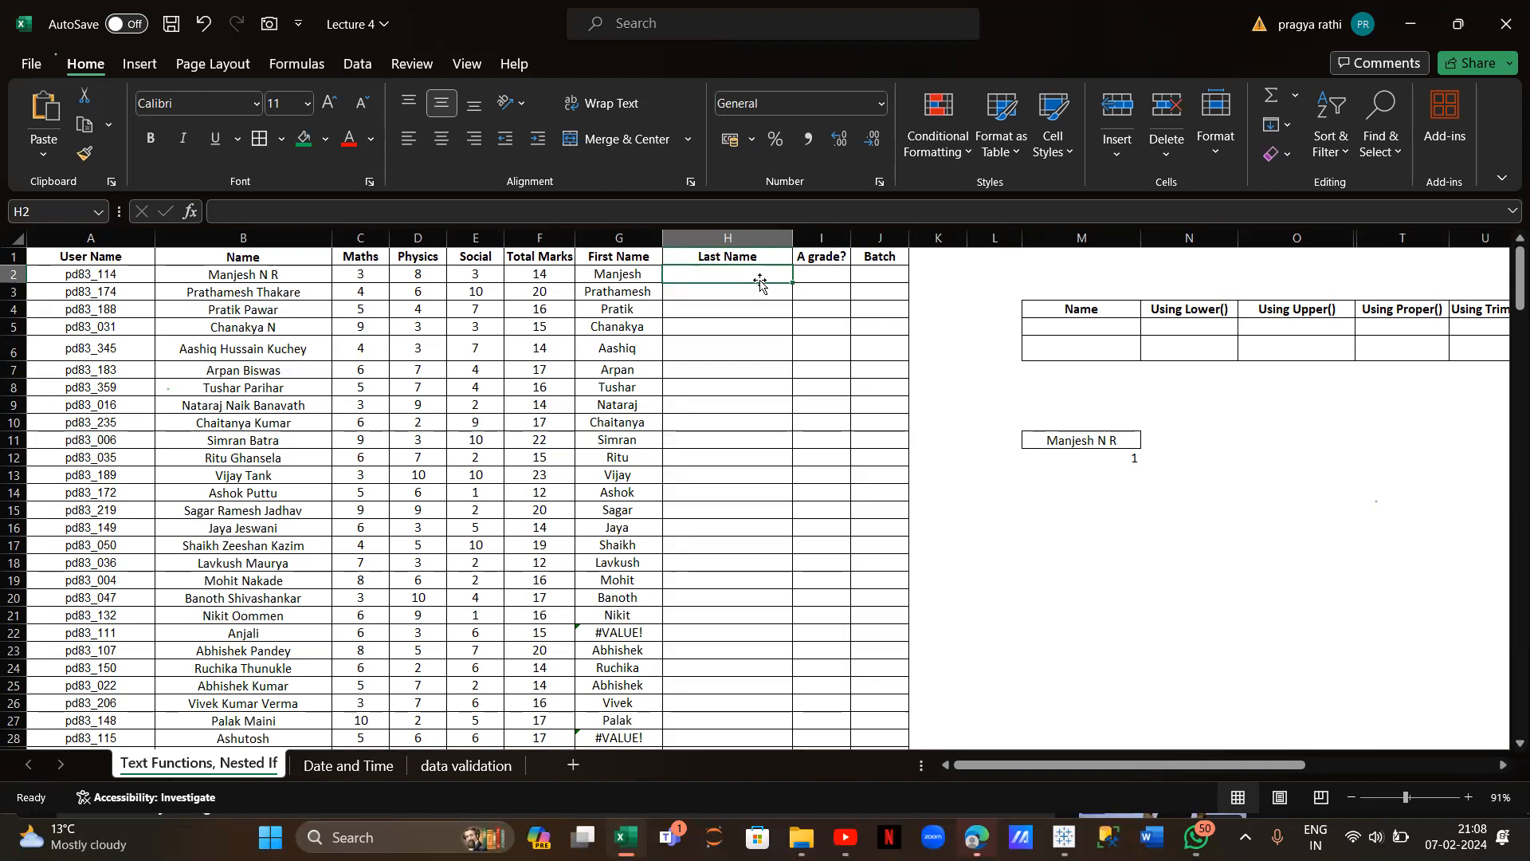
Enter =RIGHT(B2,LEN(B2)-FIND(" ",B2)) in H2 to extract the last name
type("=righ")
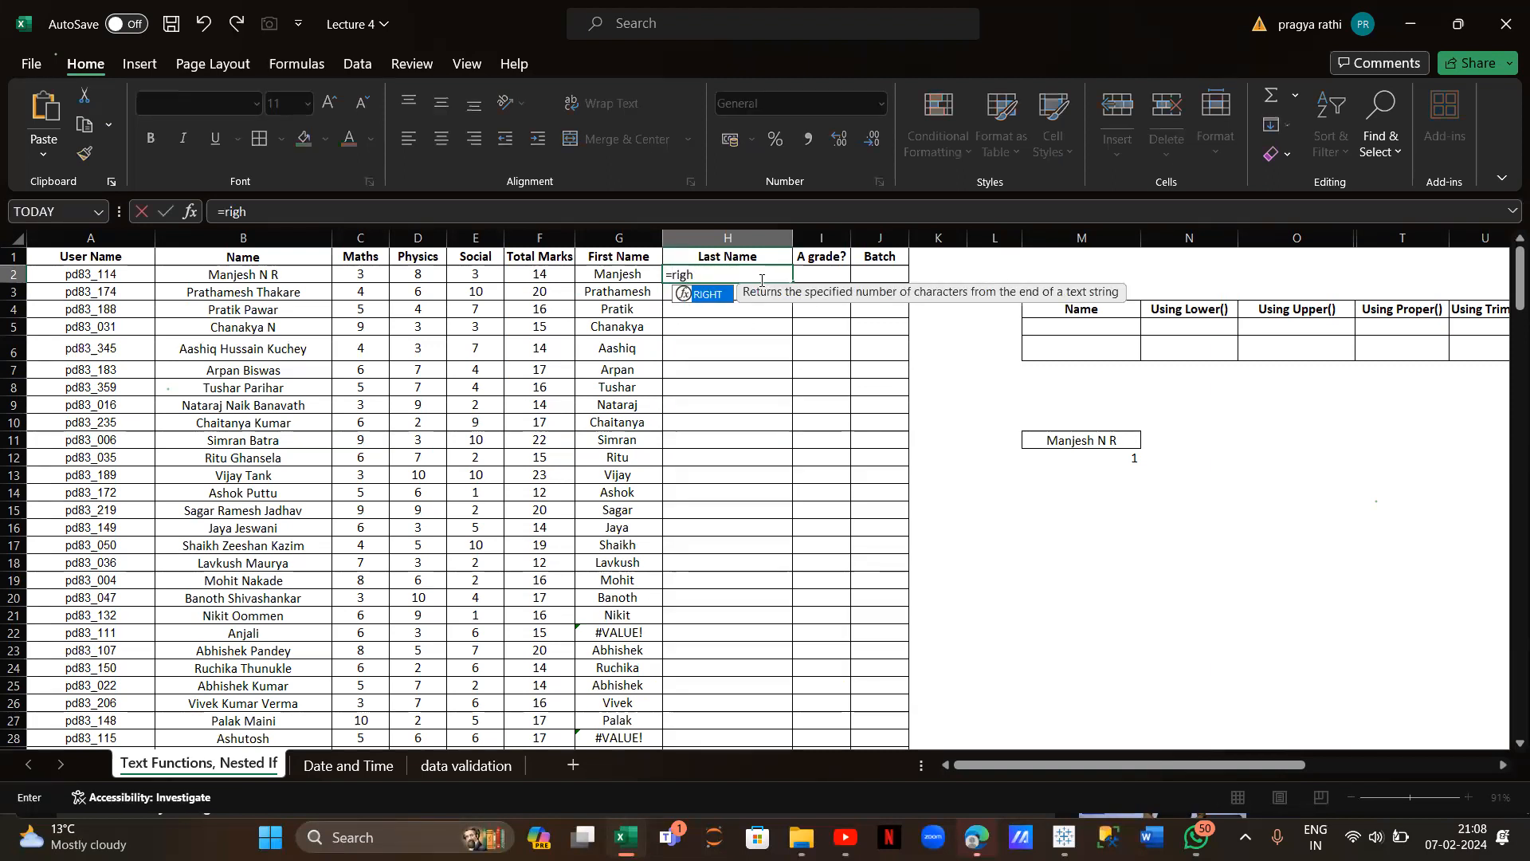
type("t(")
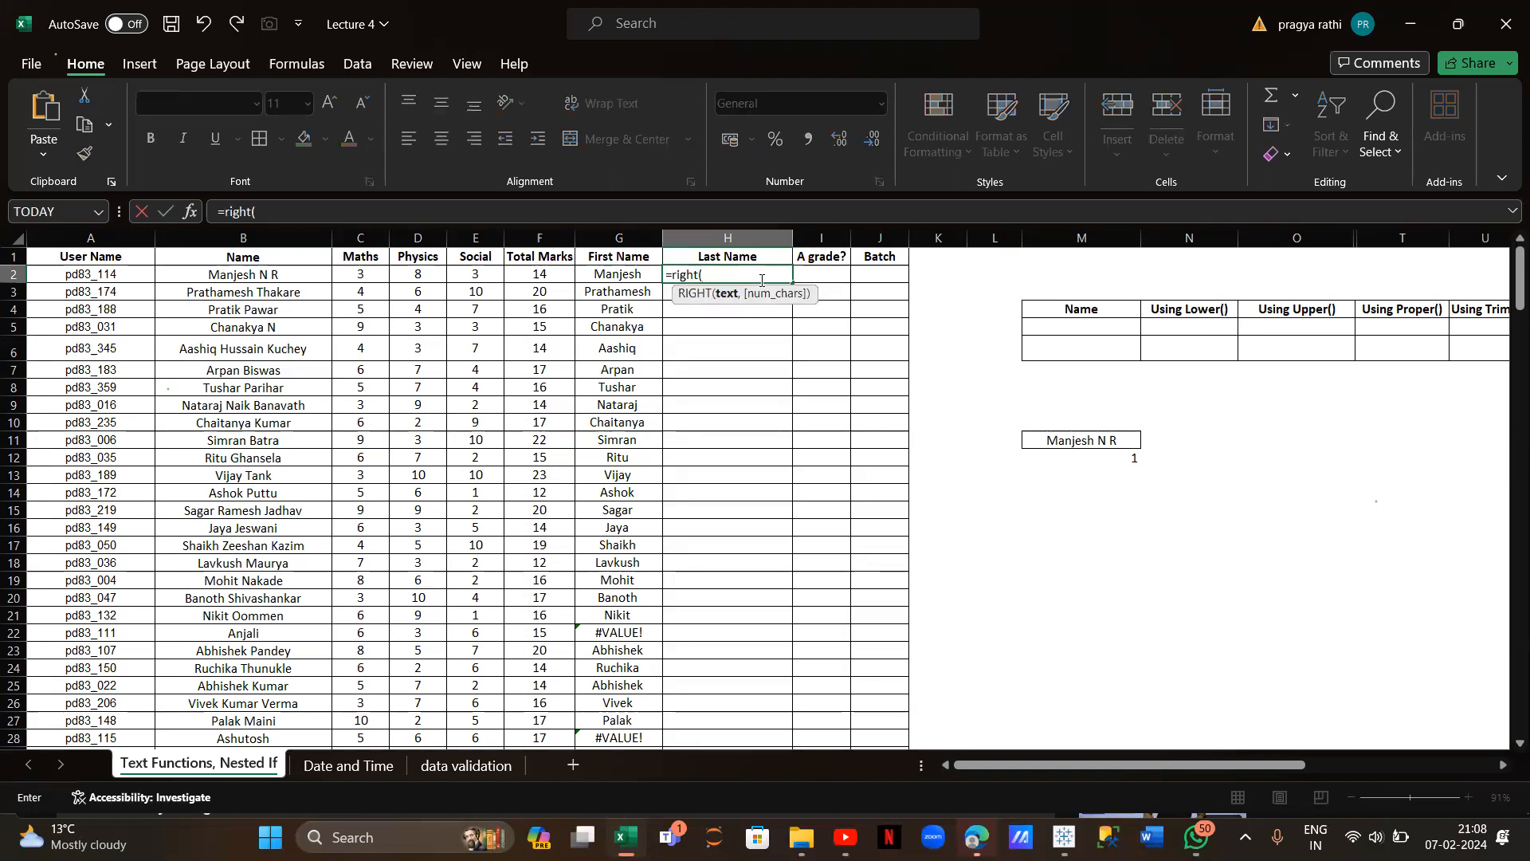
left_click(192, 274)
type(",")
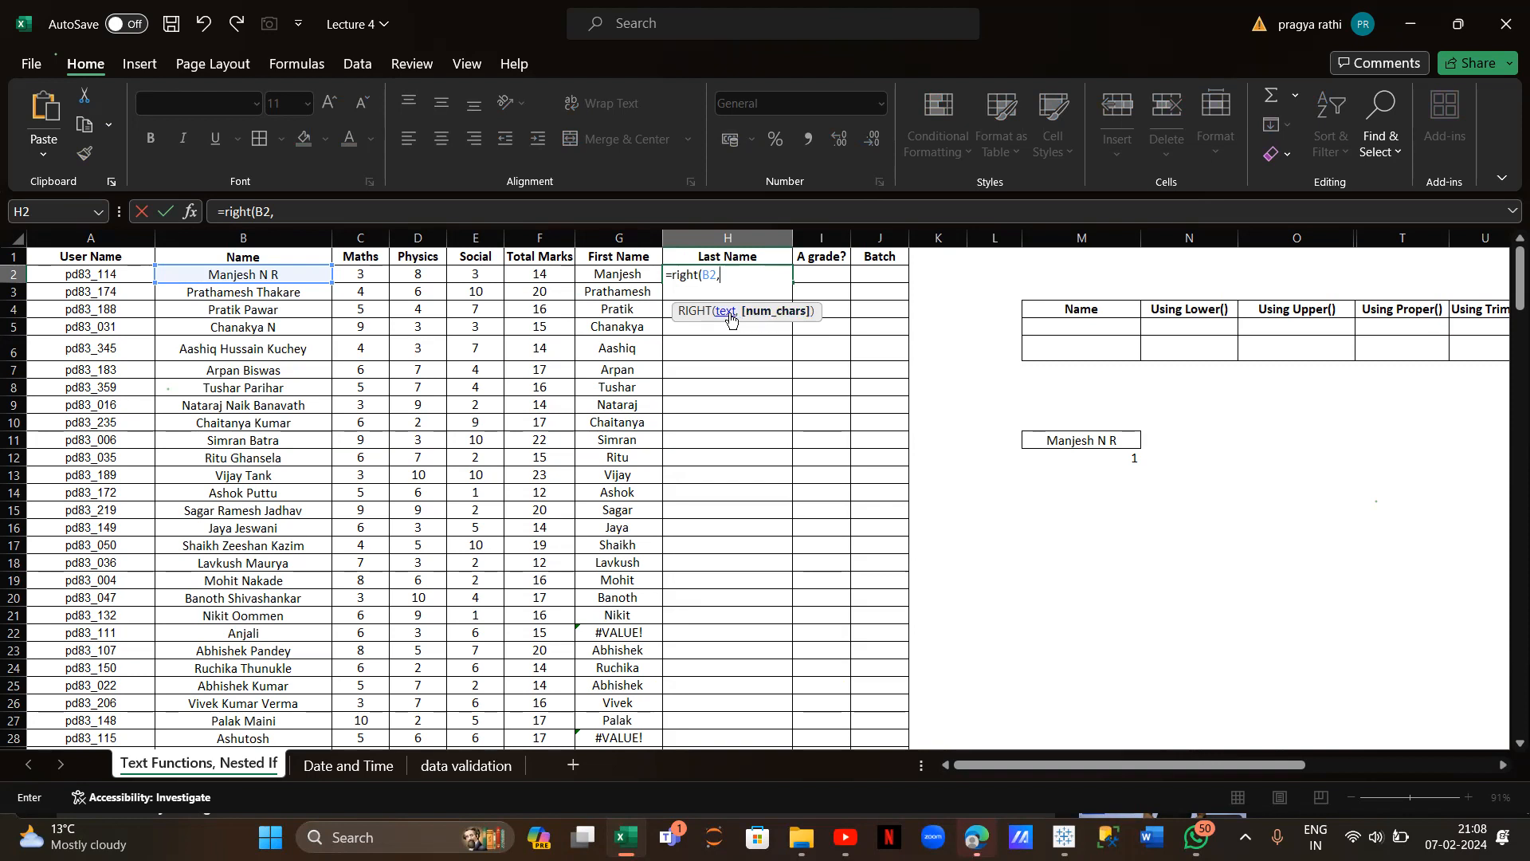
type("len(")
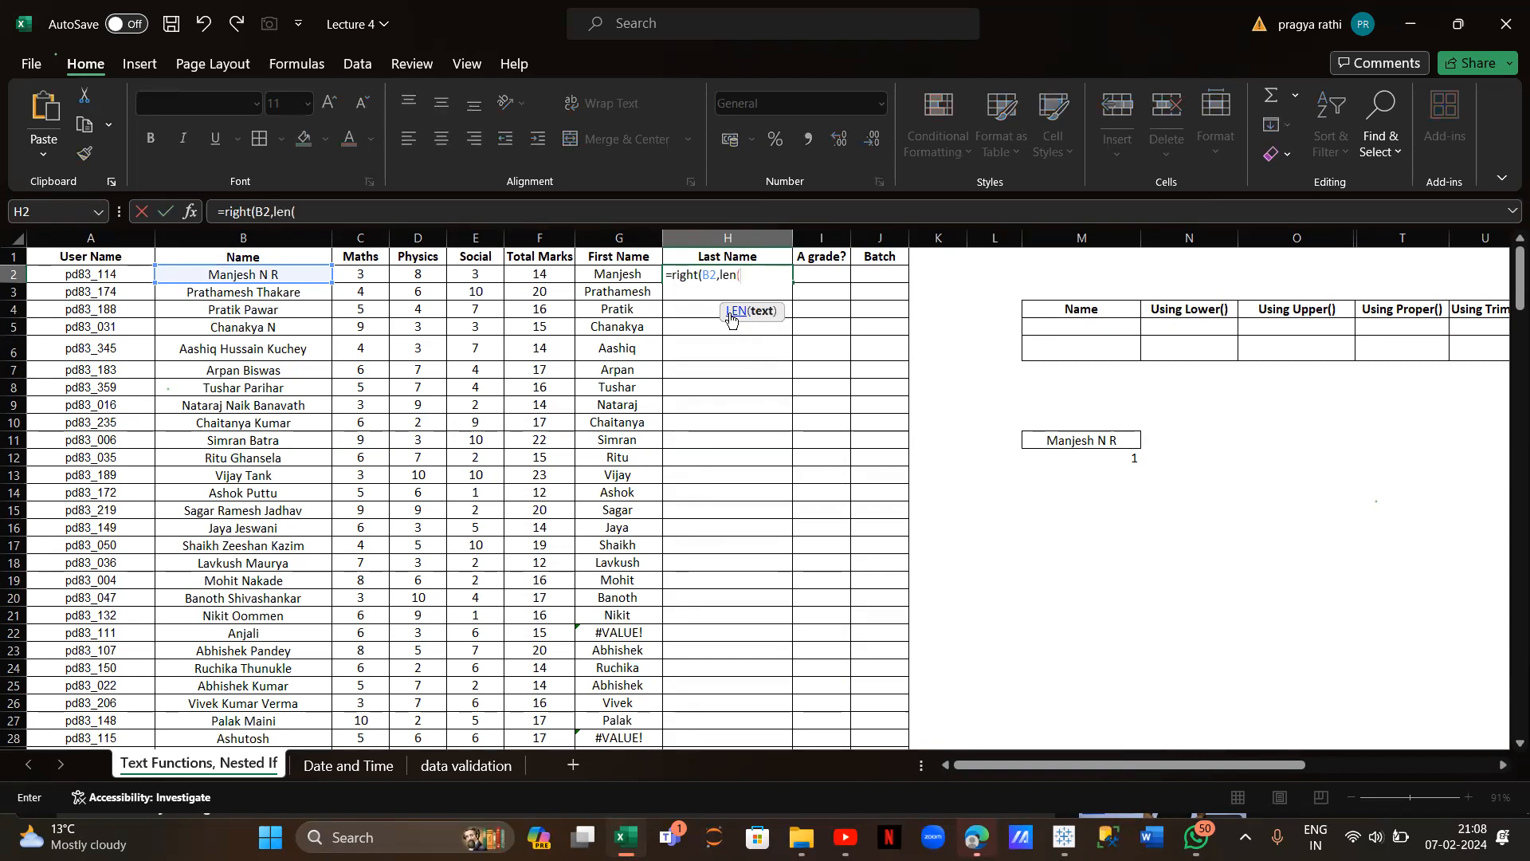
left_click(284, 276)
type(")-")
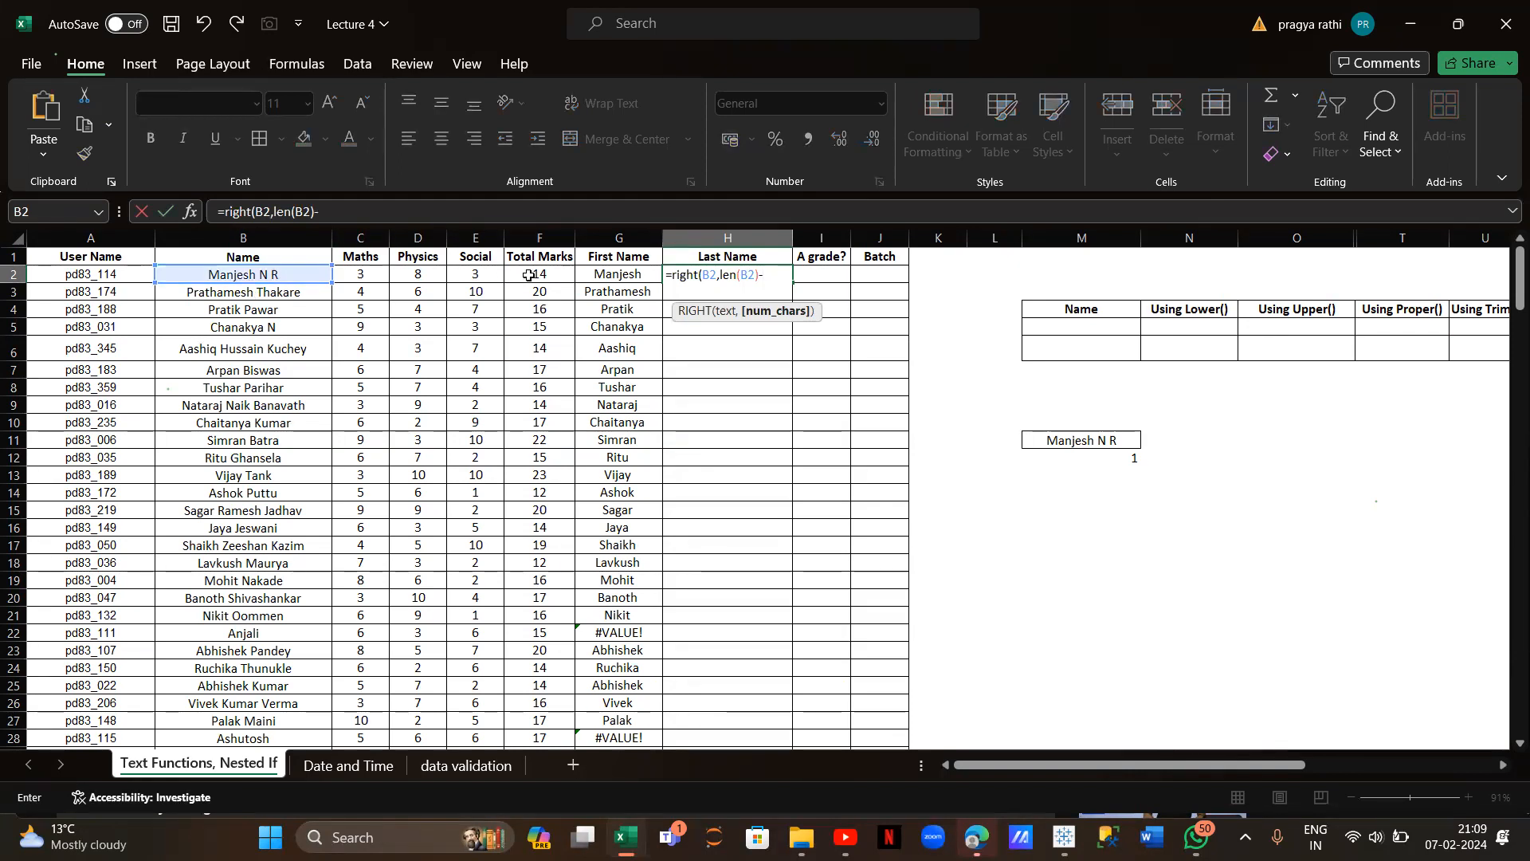
type("find(")
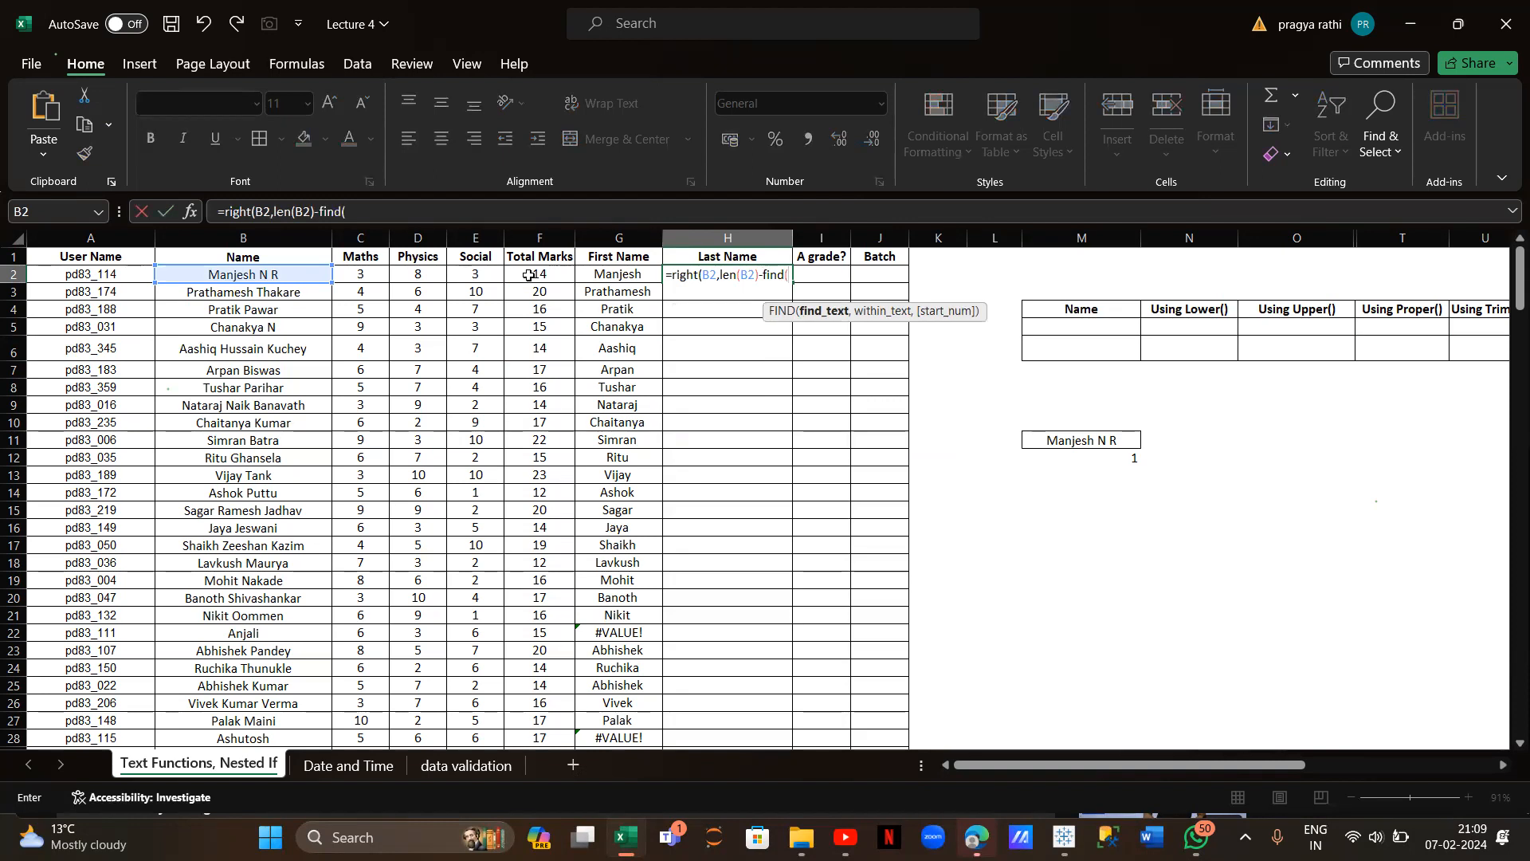
type("\" \",")
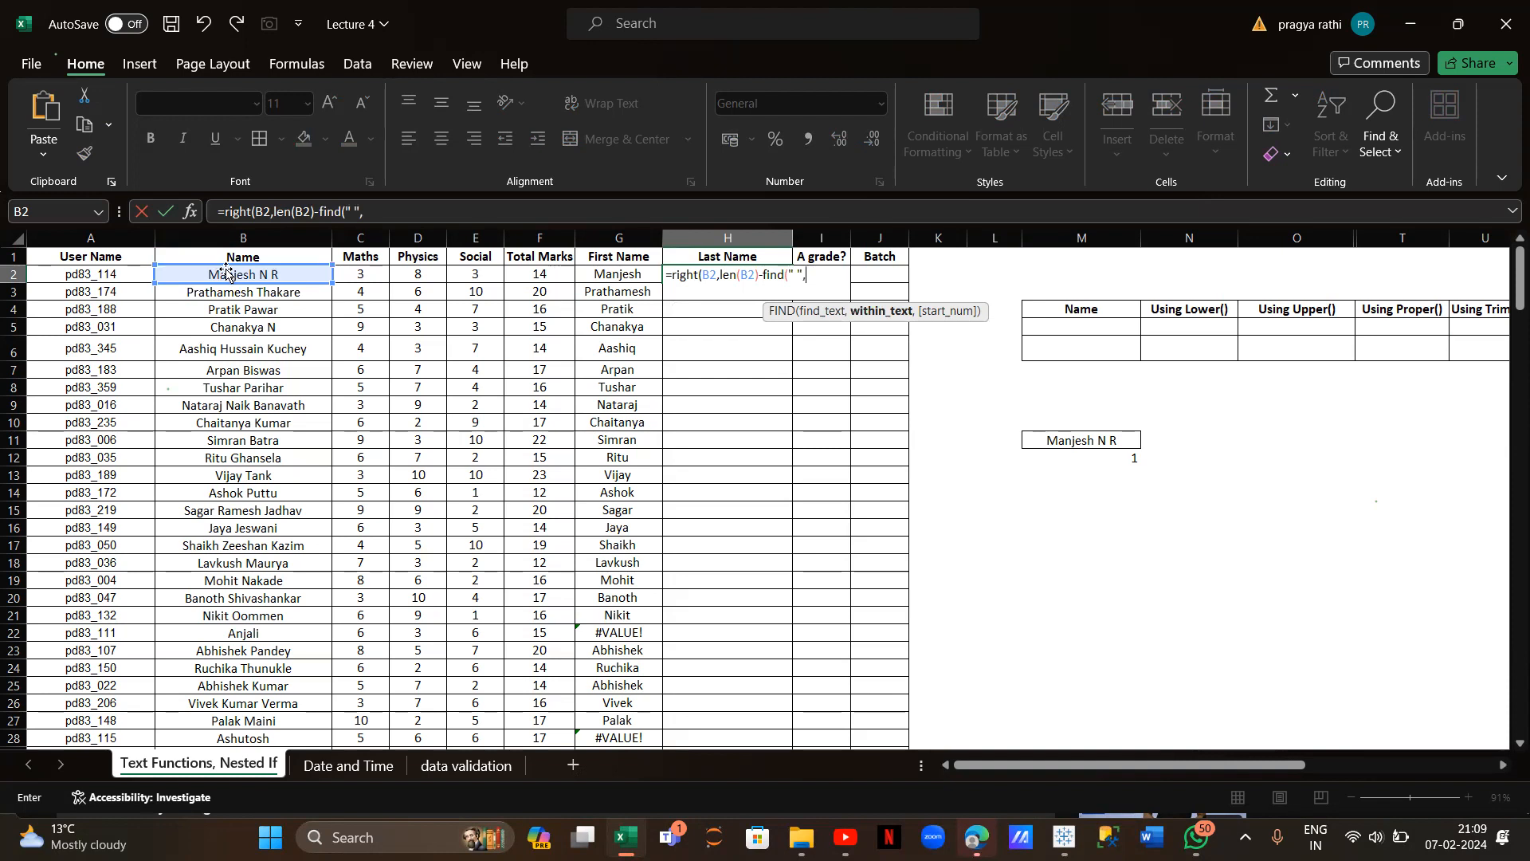
left_click(253, 273)
type("))")
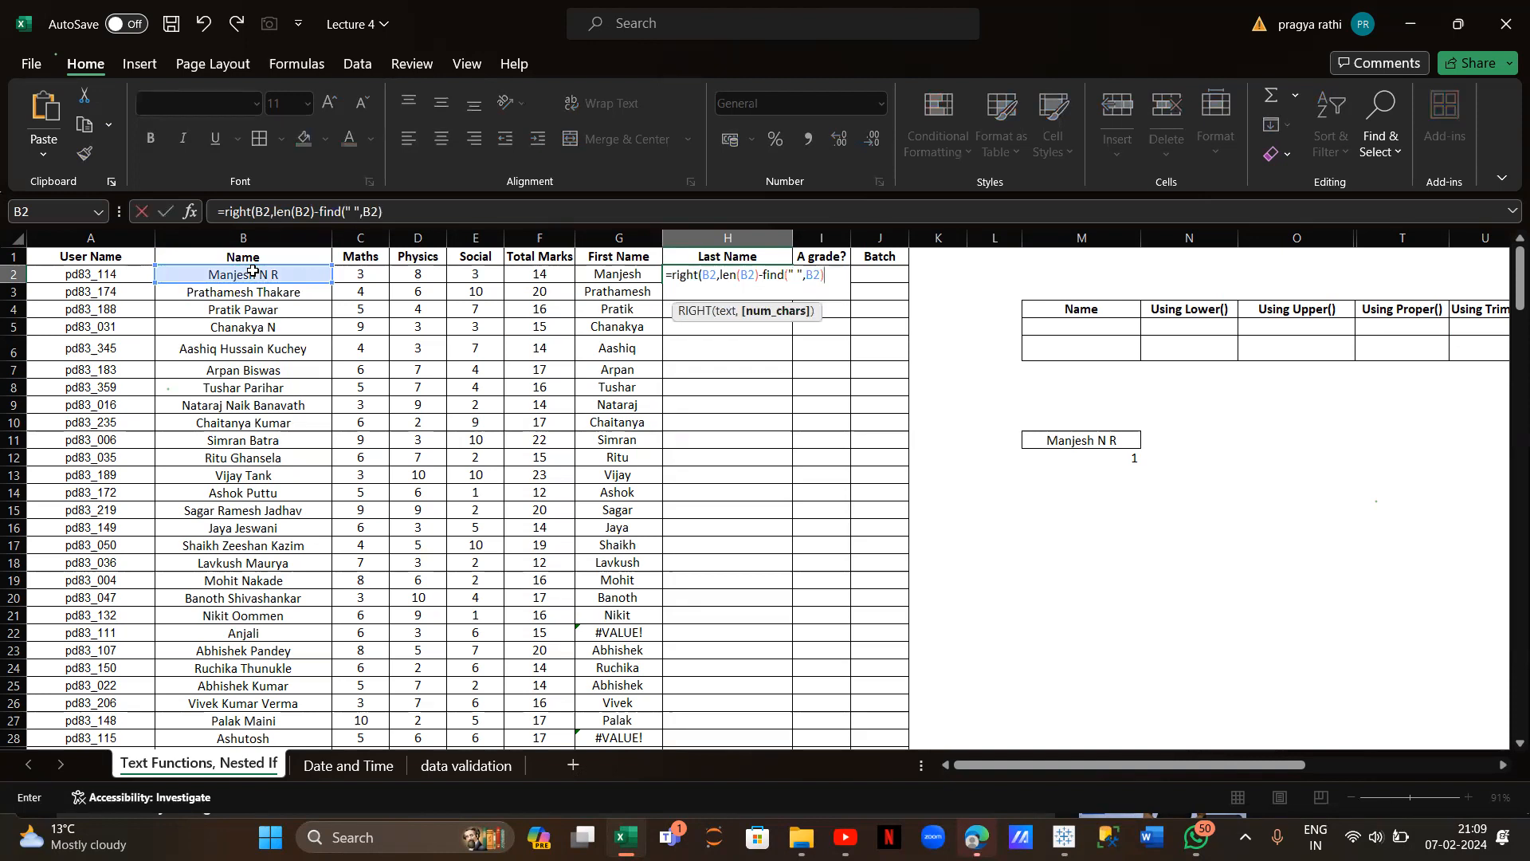
key("Return")
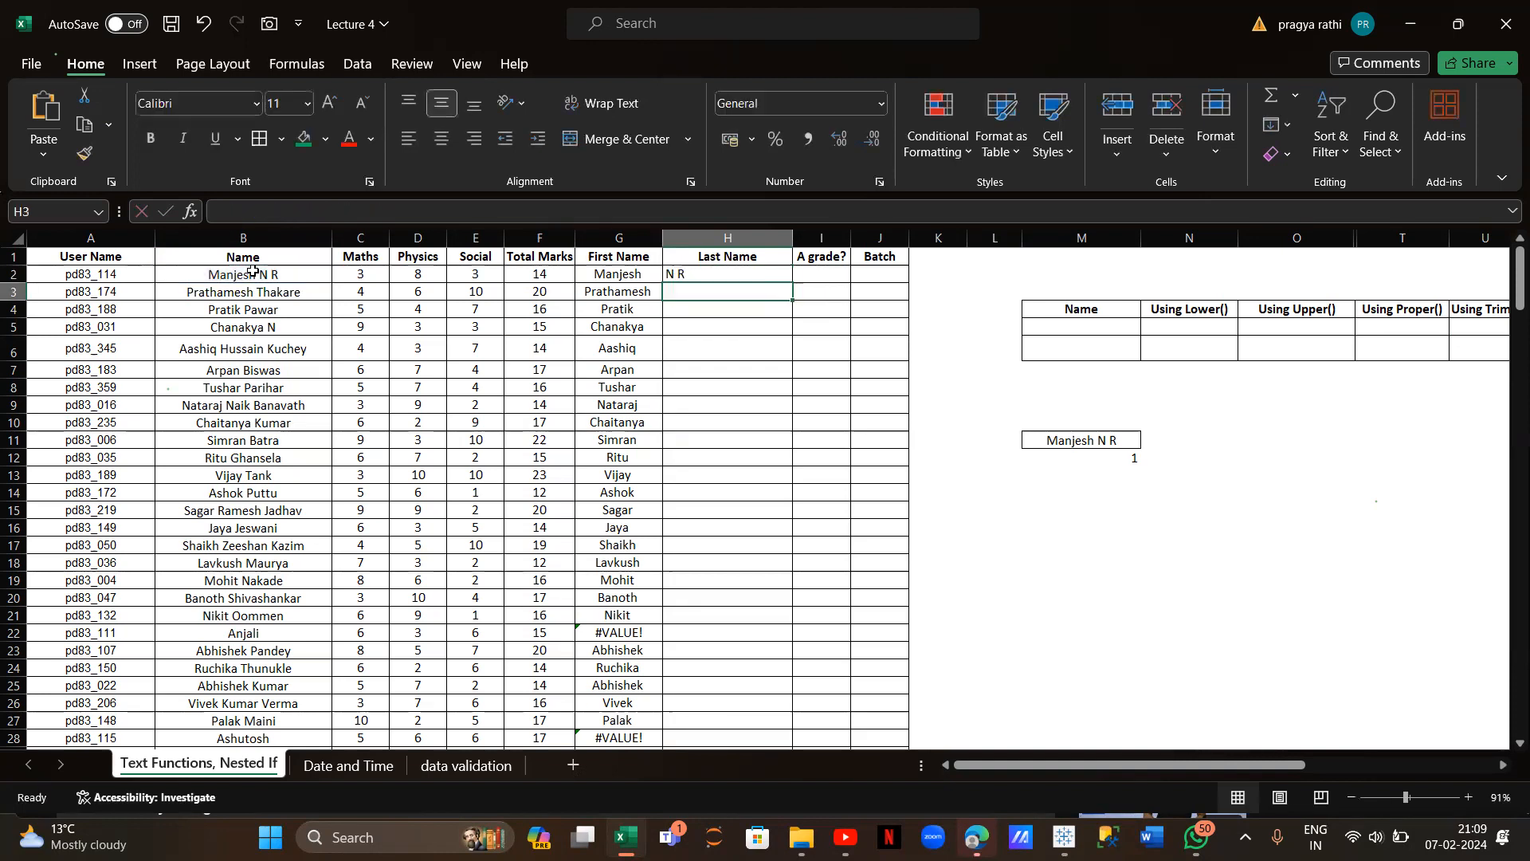
Fill the last-name formula down column H and inspect the #VALUE! error in H22
left_click(723, 276)
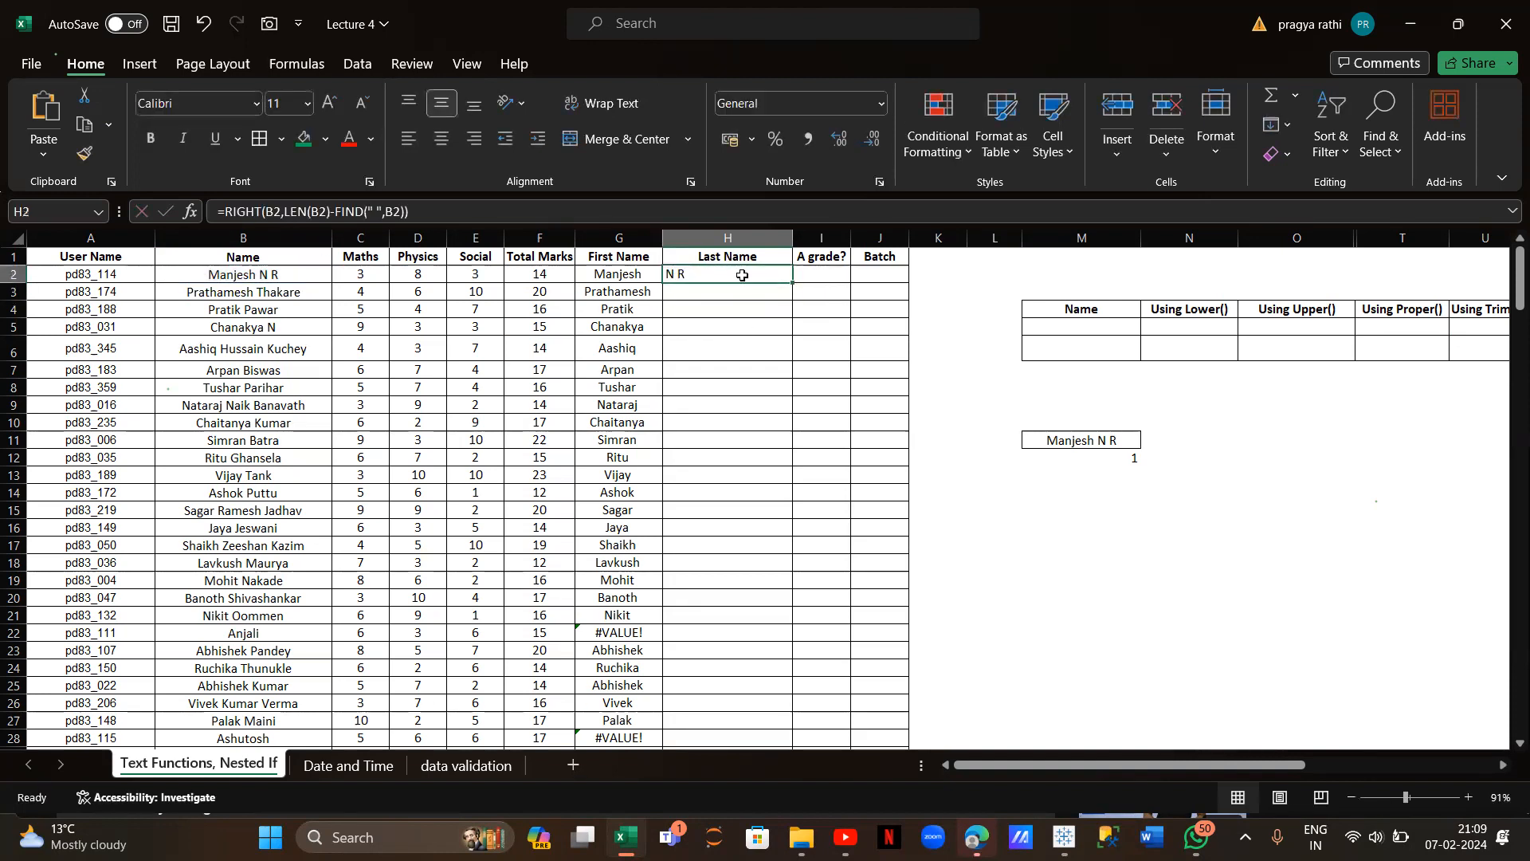
double_click(793, 282)
scroll(571, 621, "down", 1)
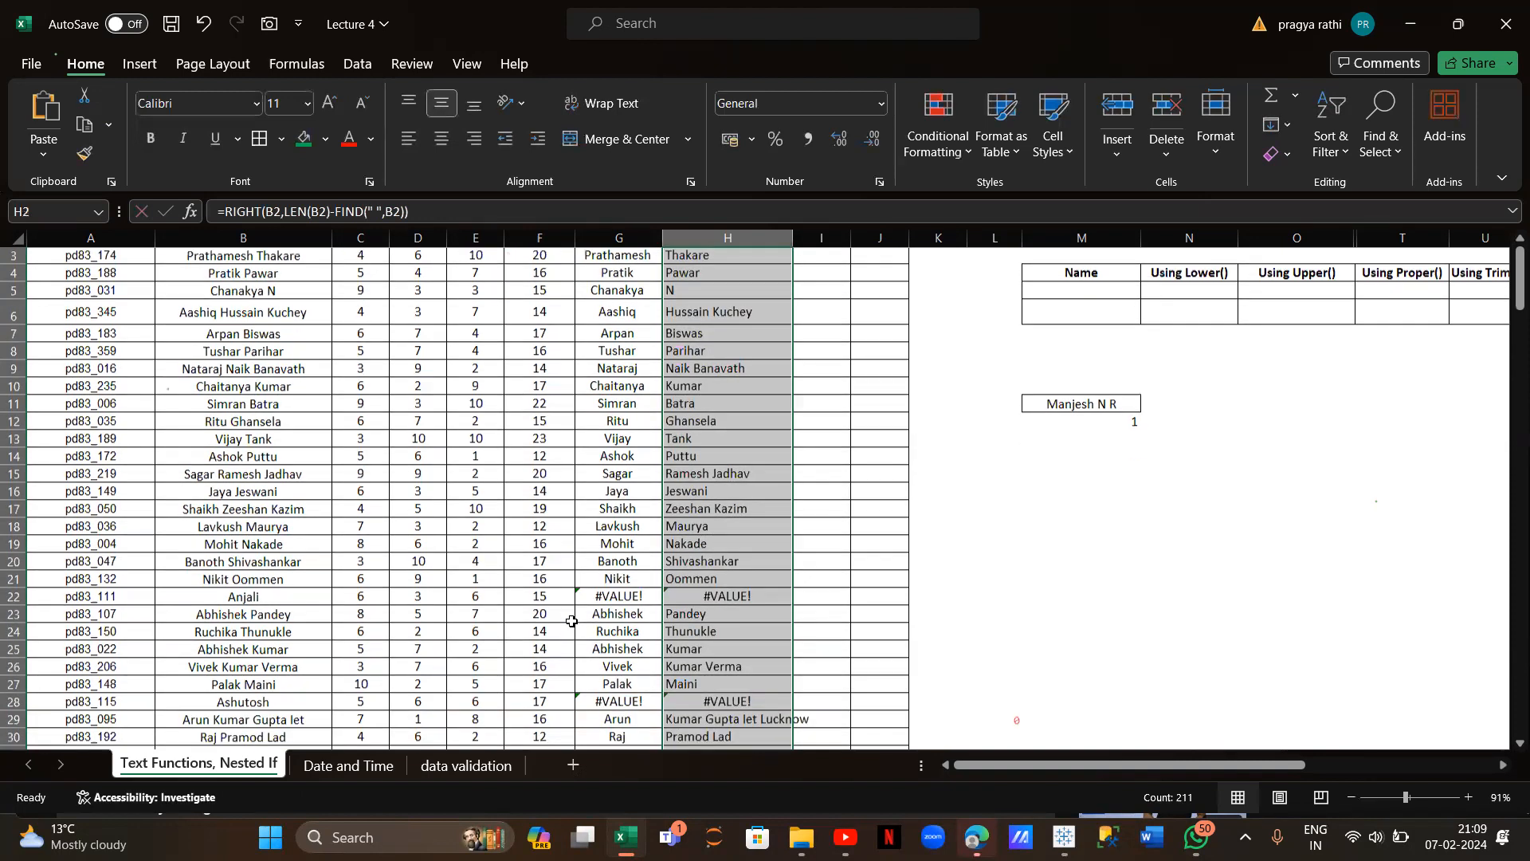
left_click(674, 598)
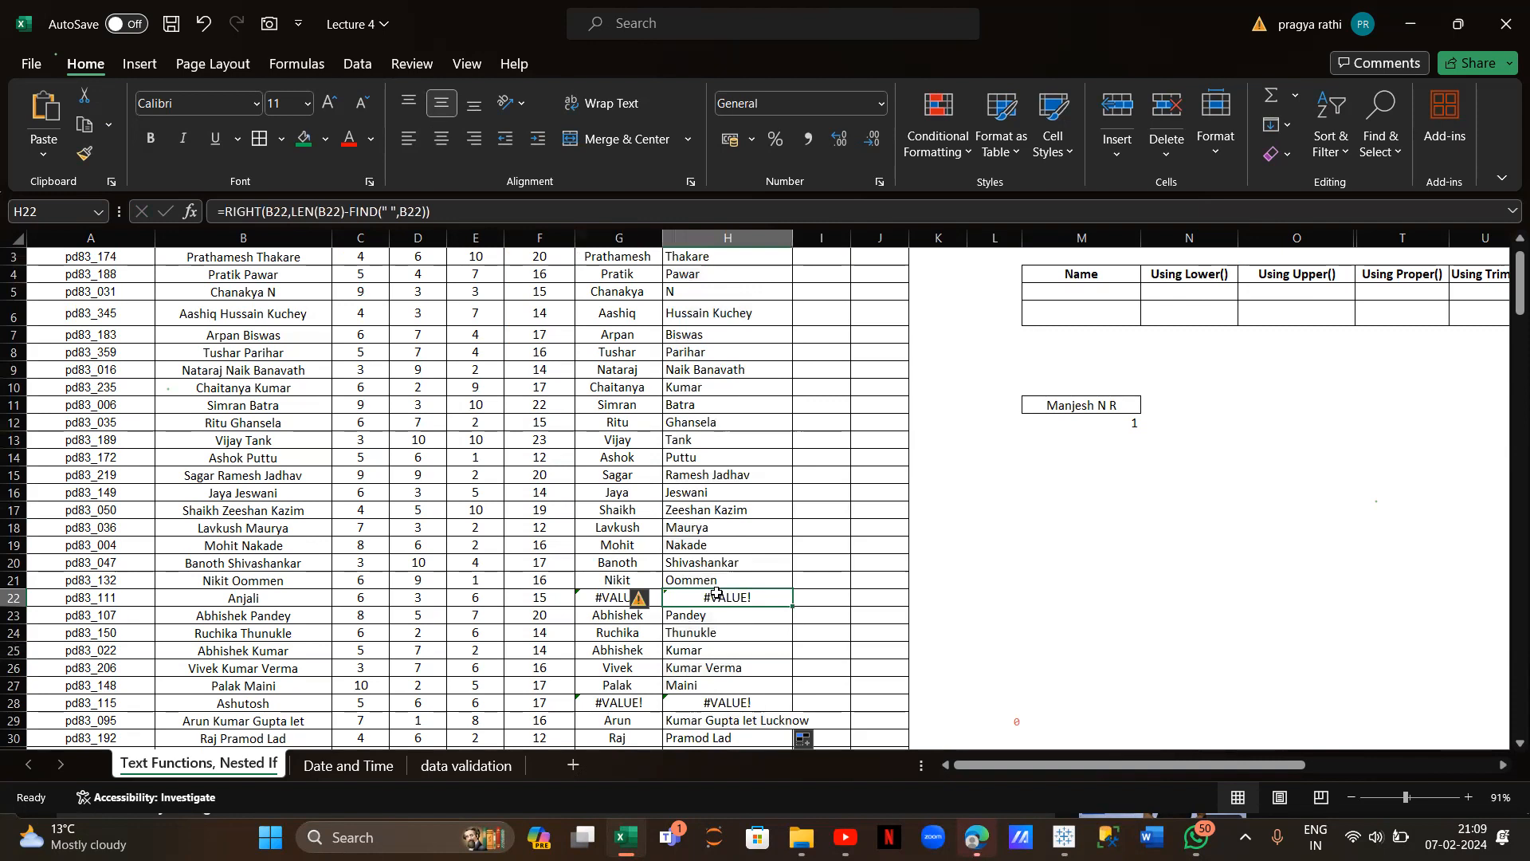
scroll(638, 492, "up", 1)
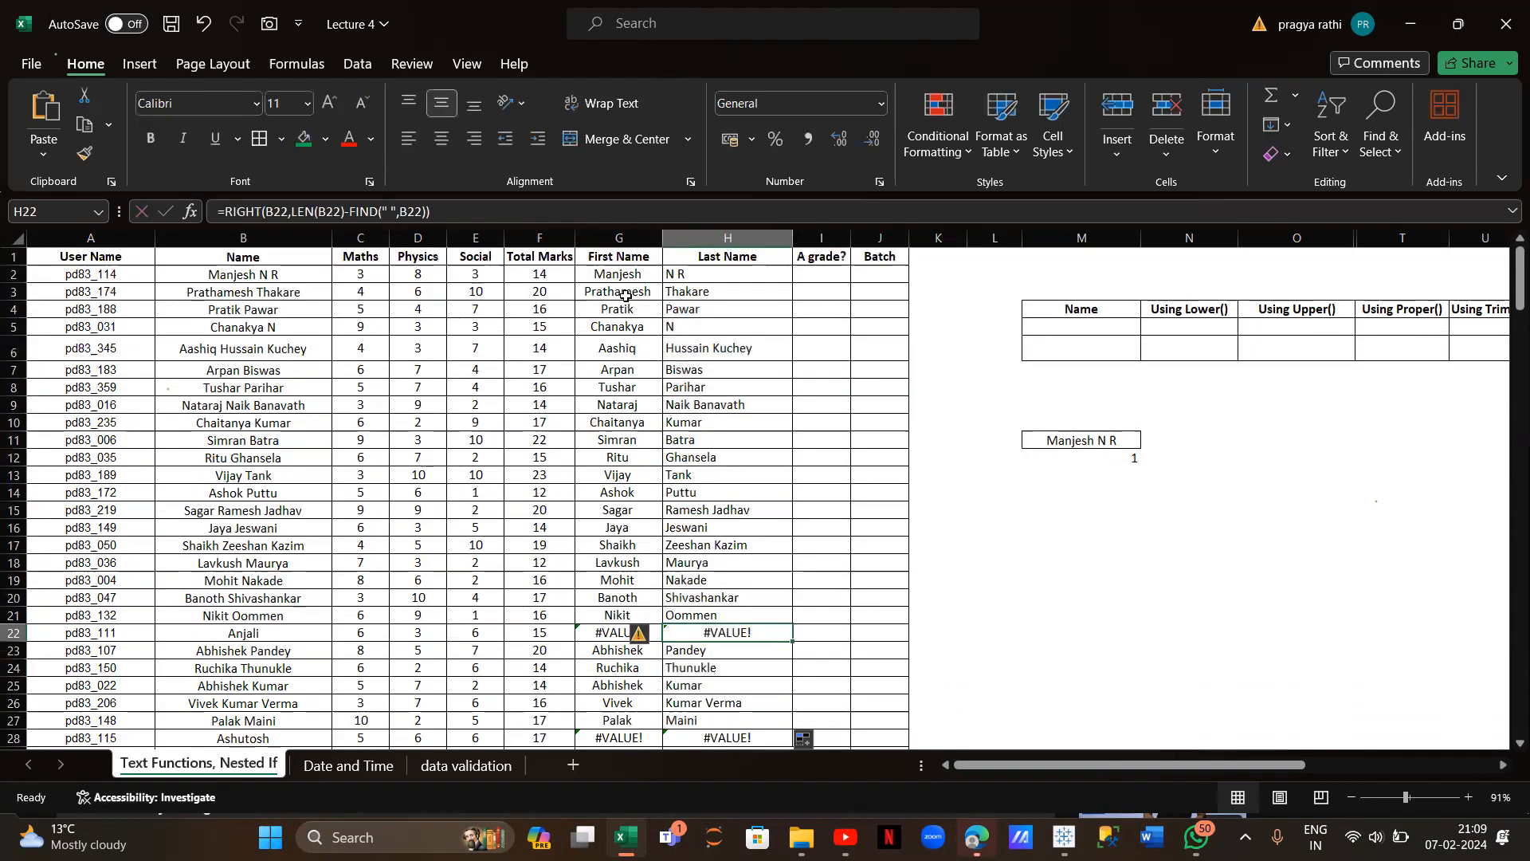
left_click(616, 273)
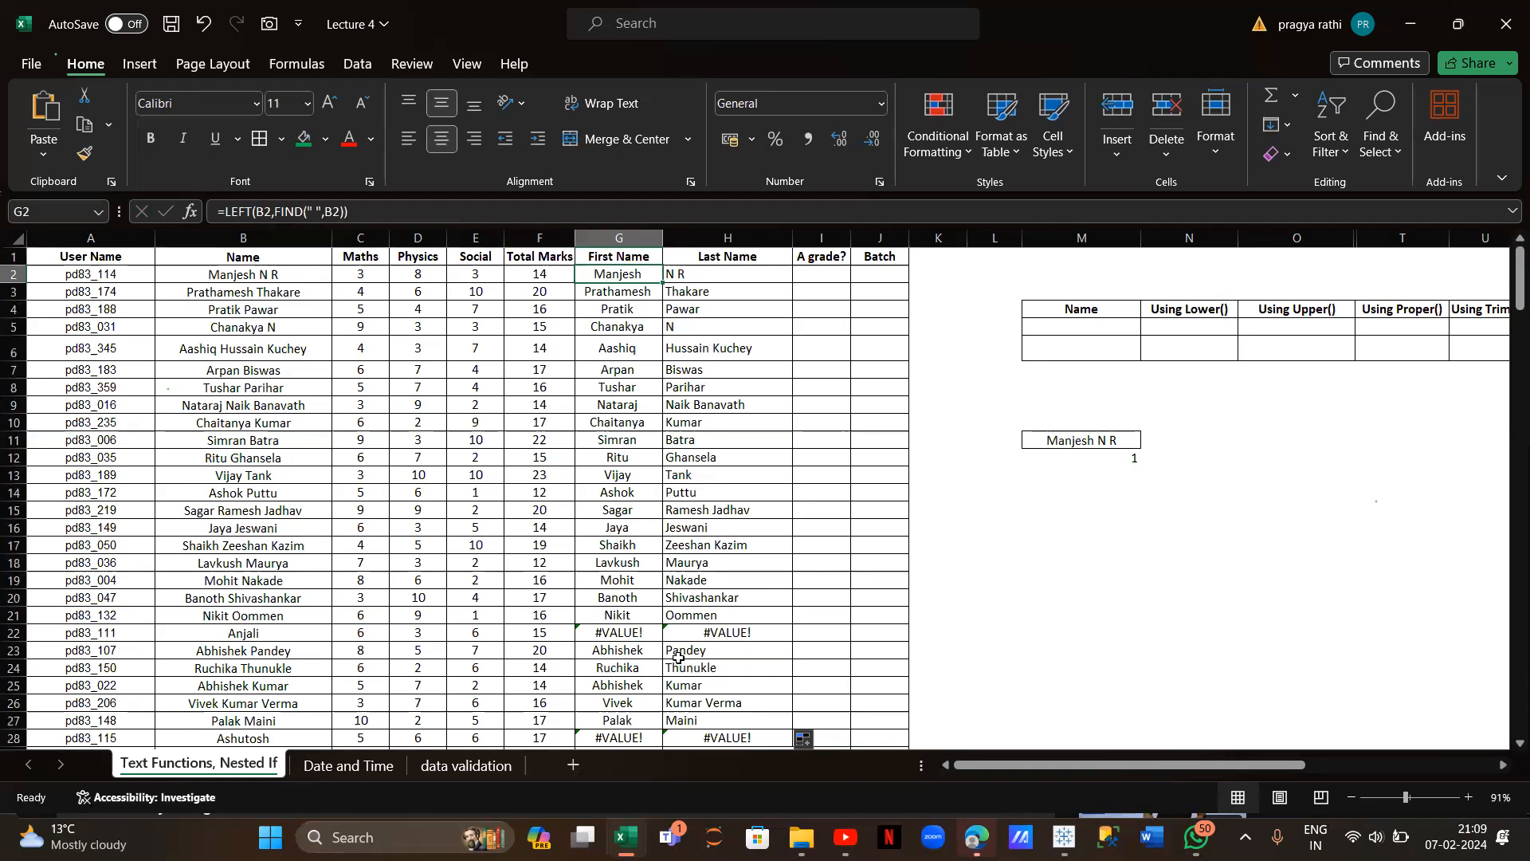
Compare row 22's erroring first- and last-name formulas, then return to G2
left_click(637, 635)
left_click(719, 626)
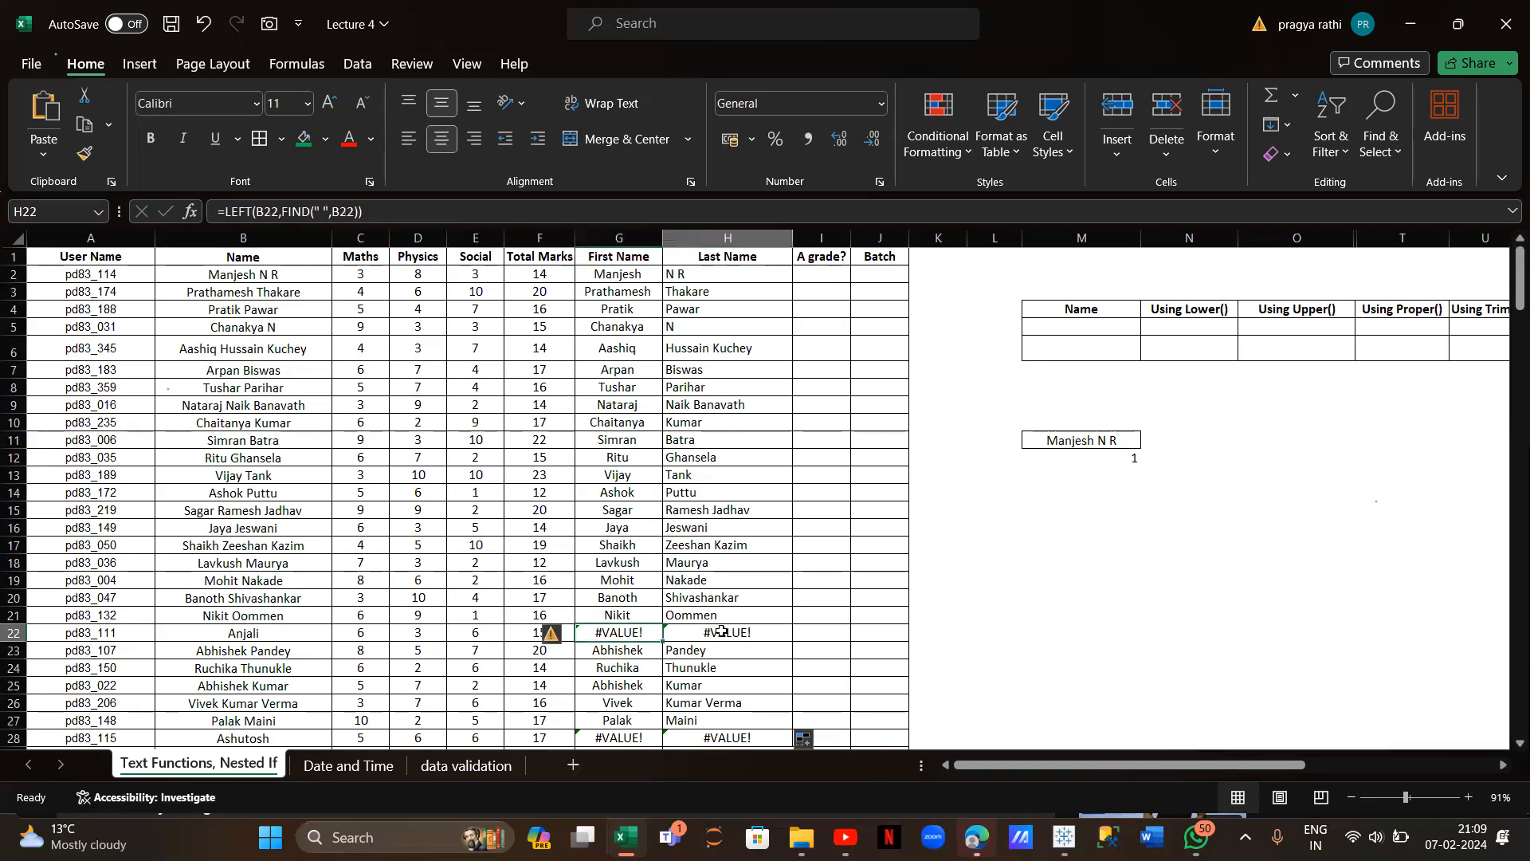
left_click(614, 633)
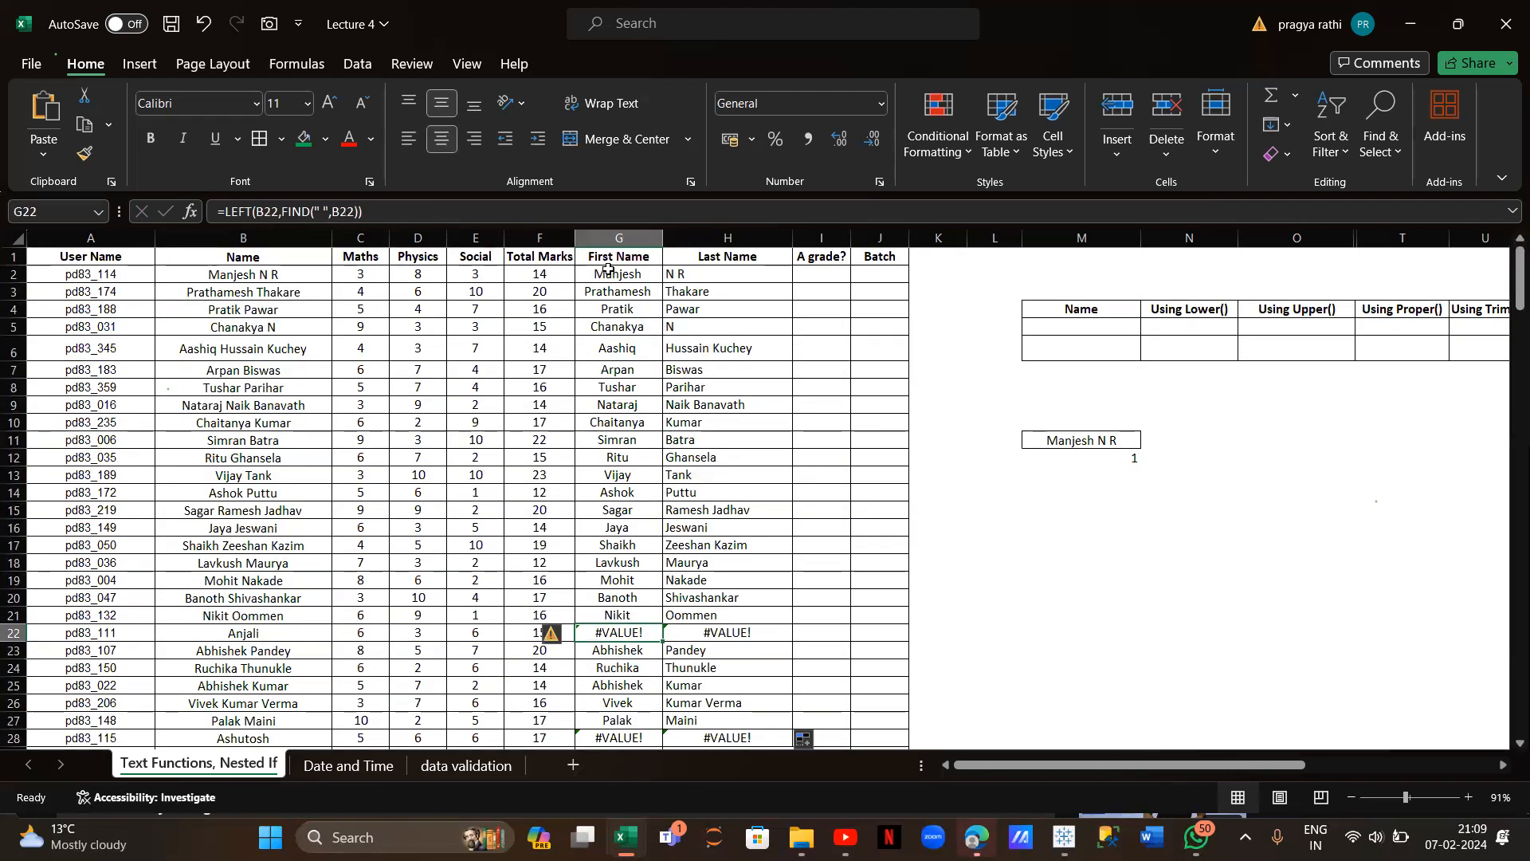
left_click(610, 273)
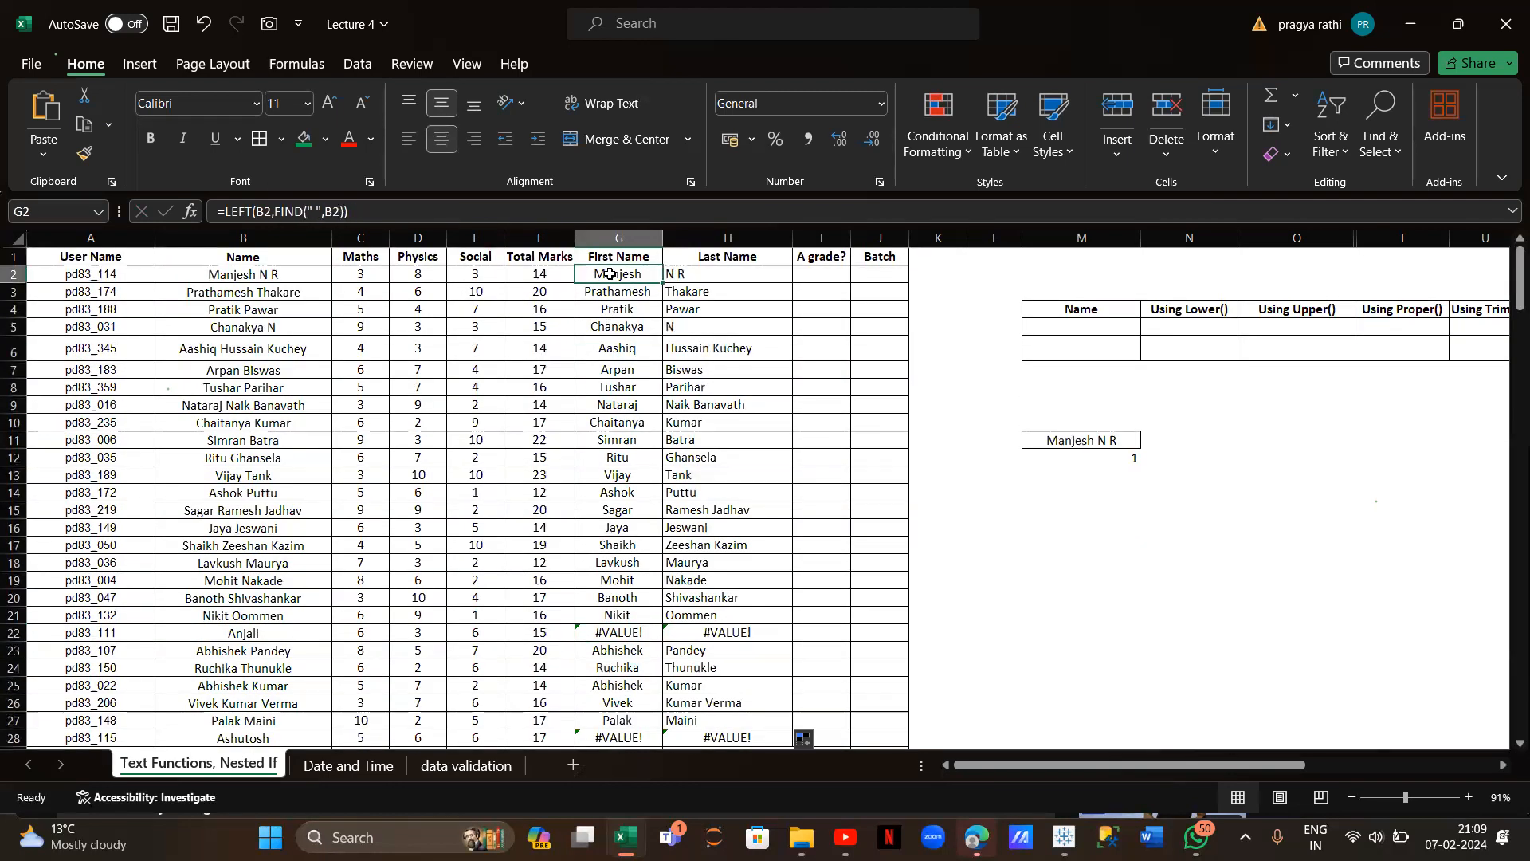
Change G2 to =IFERROR(LEFT(B2,FIND(" ",B2)),B2) so it falls back to the full name
left_click(225, 209)
type("iferr")
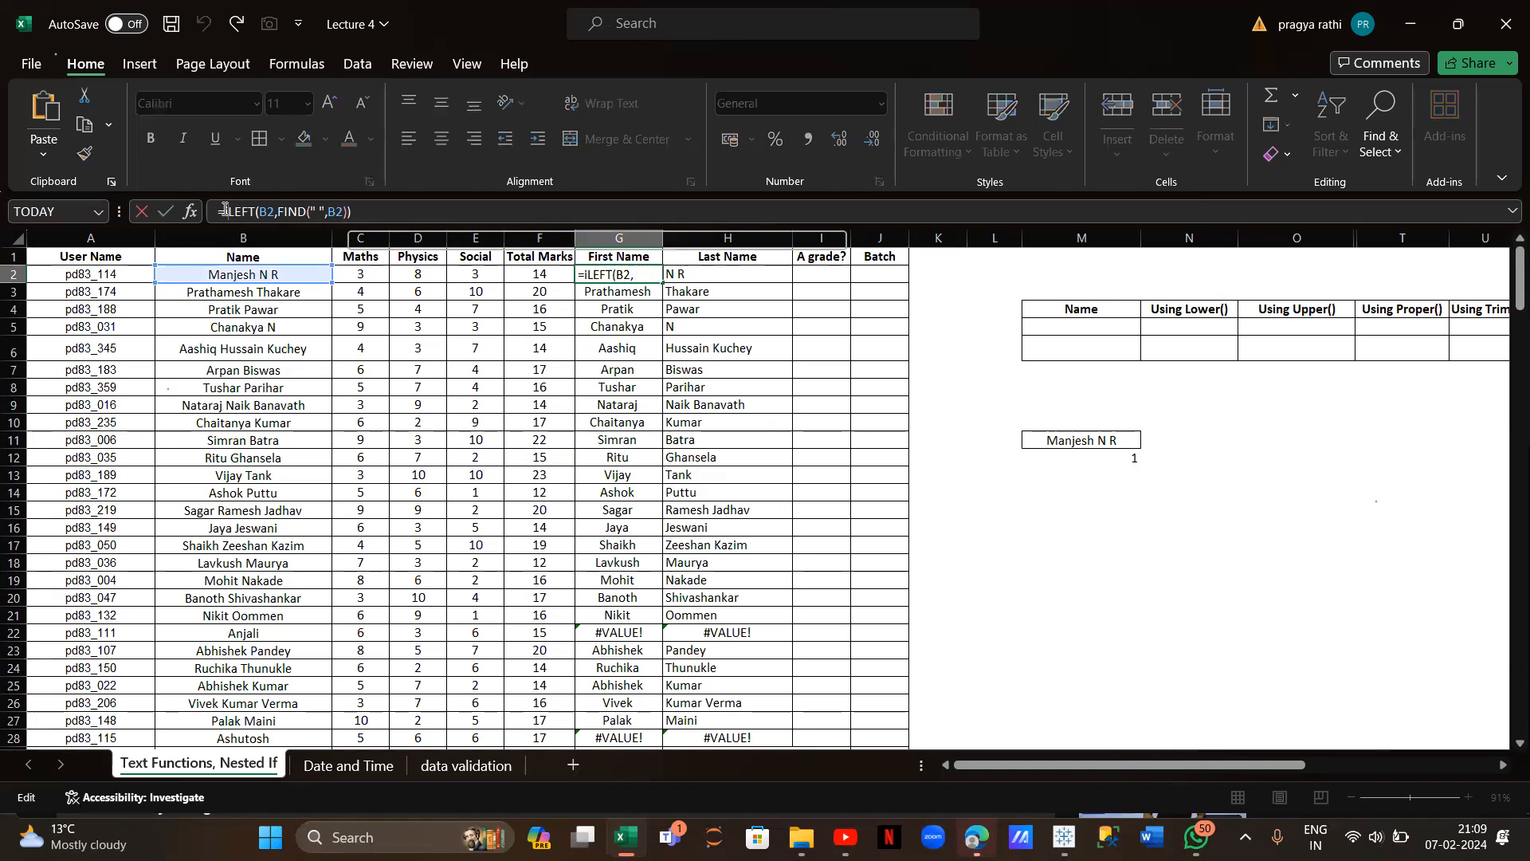
type("or(")
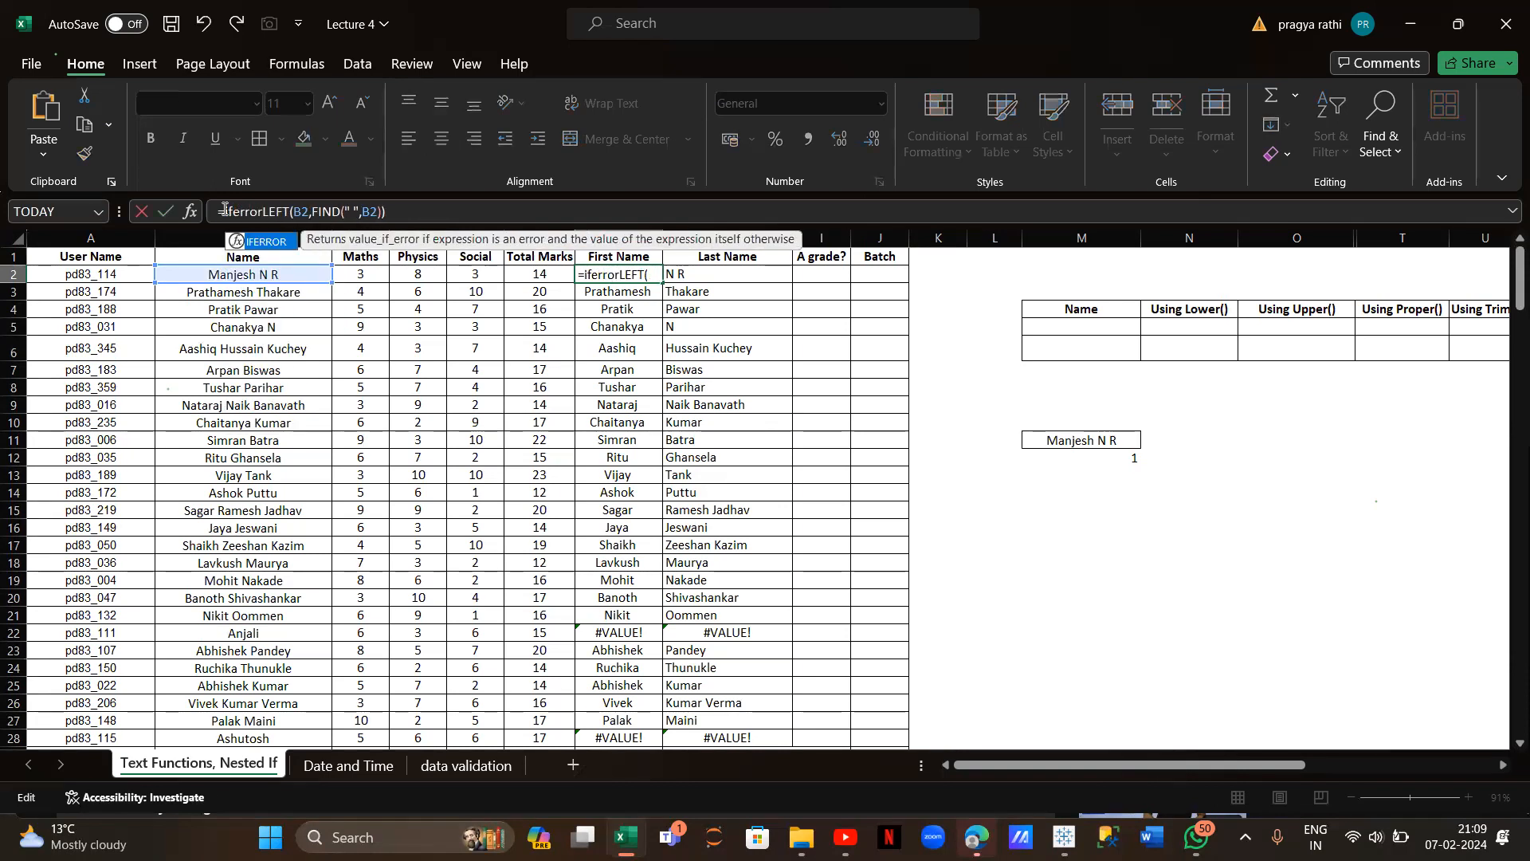
left_click(390, 209)
type(",")
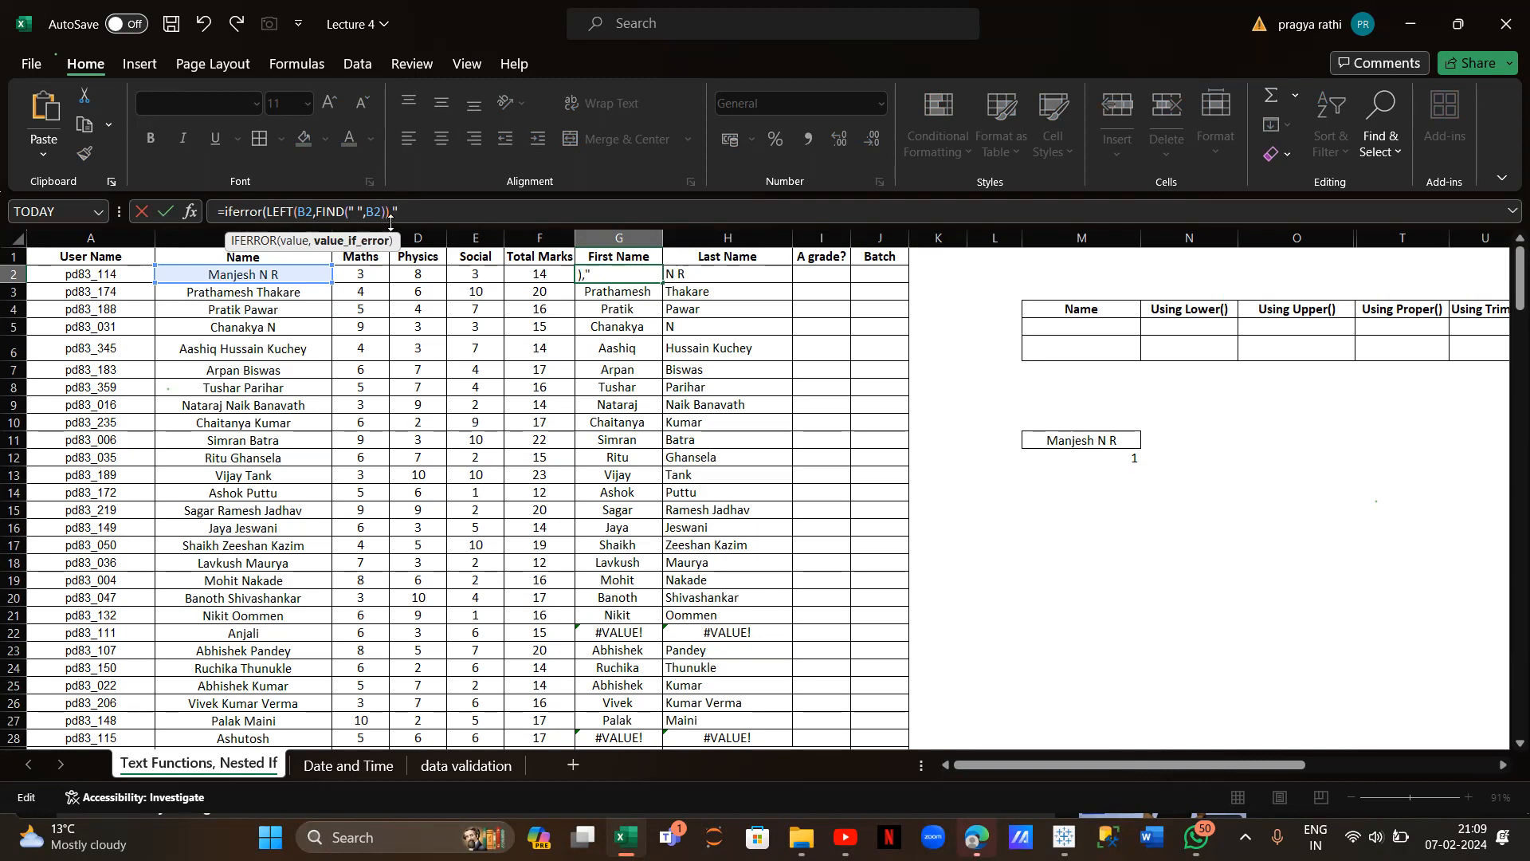
type("\"")
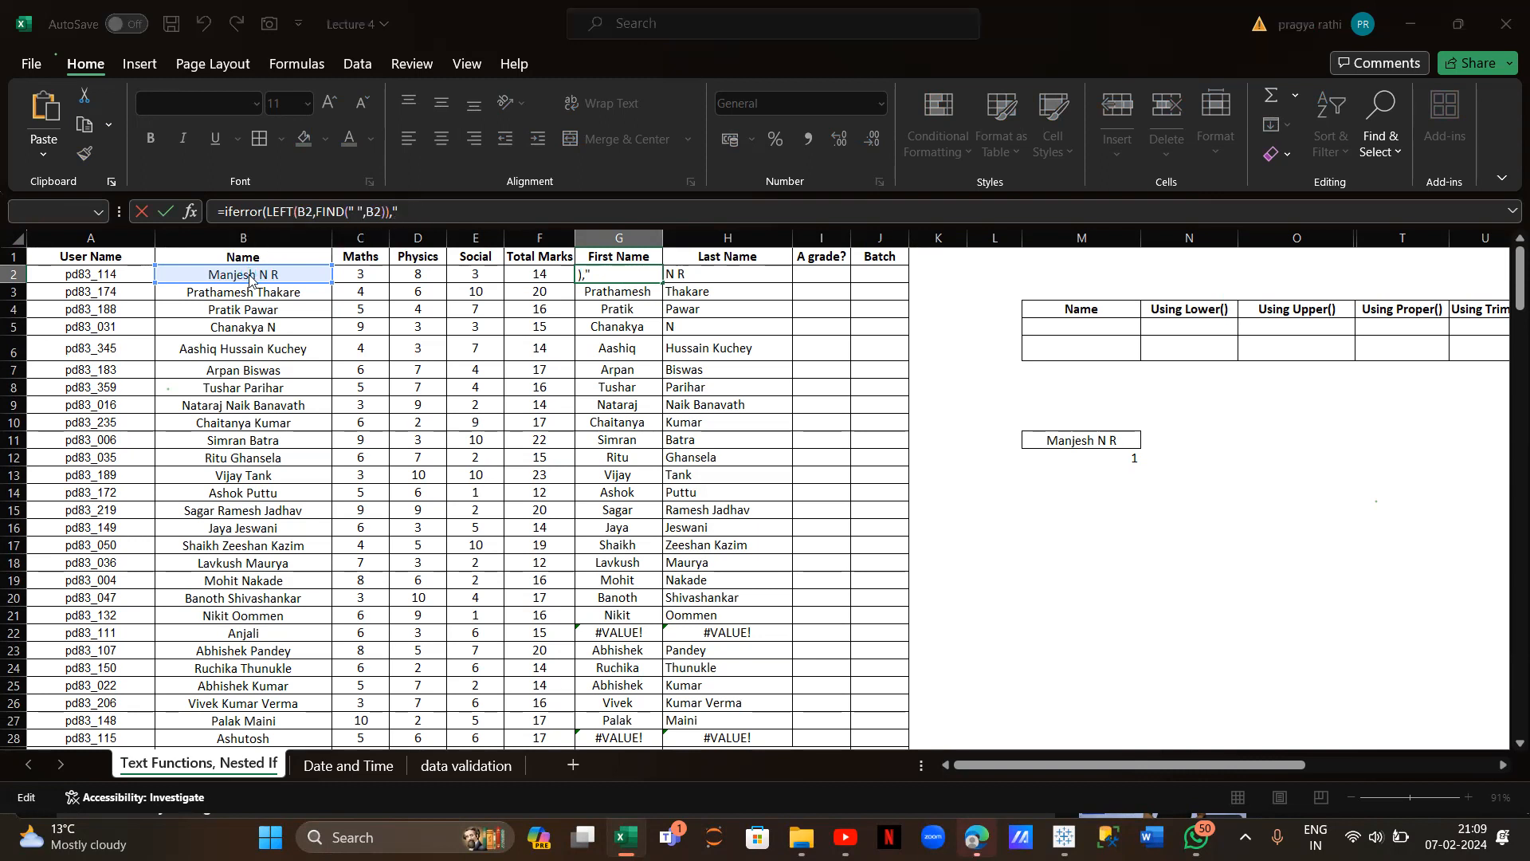
key("Return")
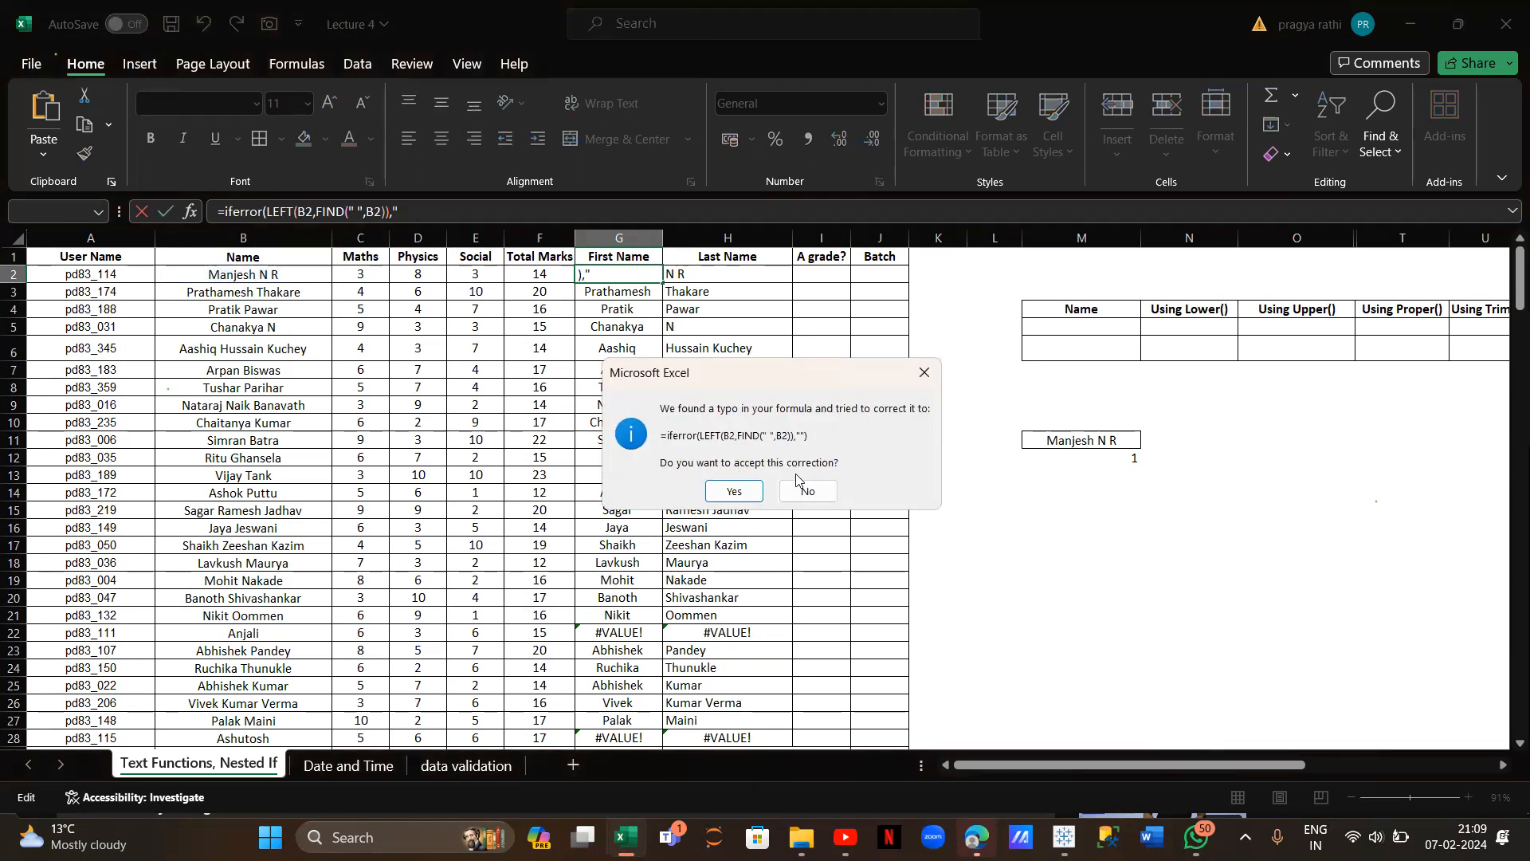
left_click(924, 372)
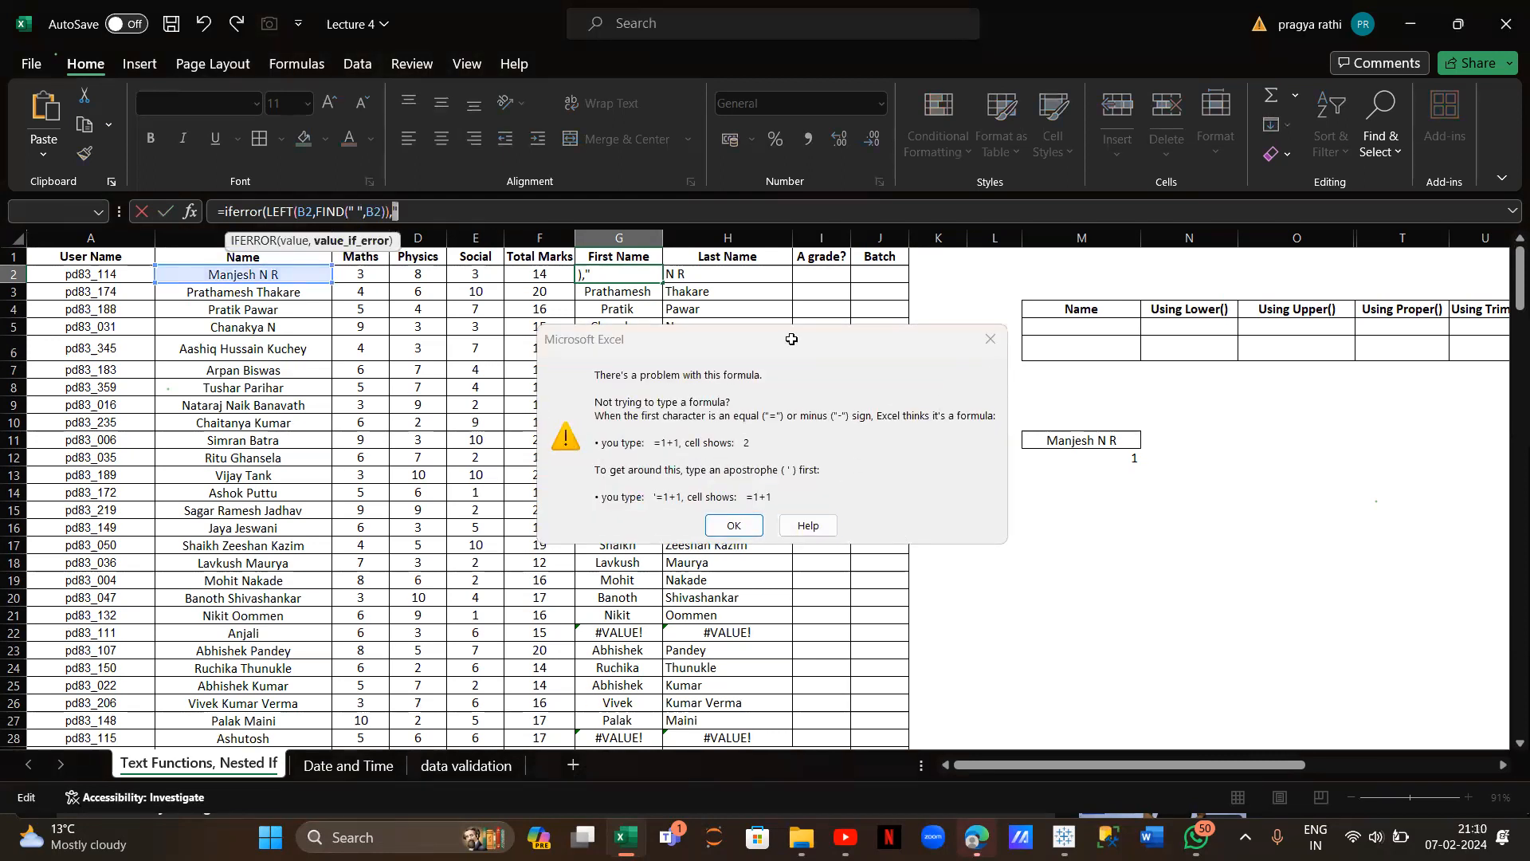
left_click(992, 340)
key("BackSpace")
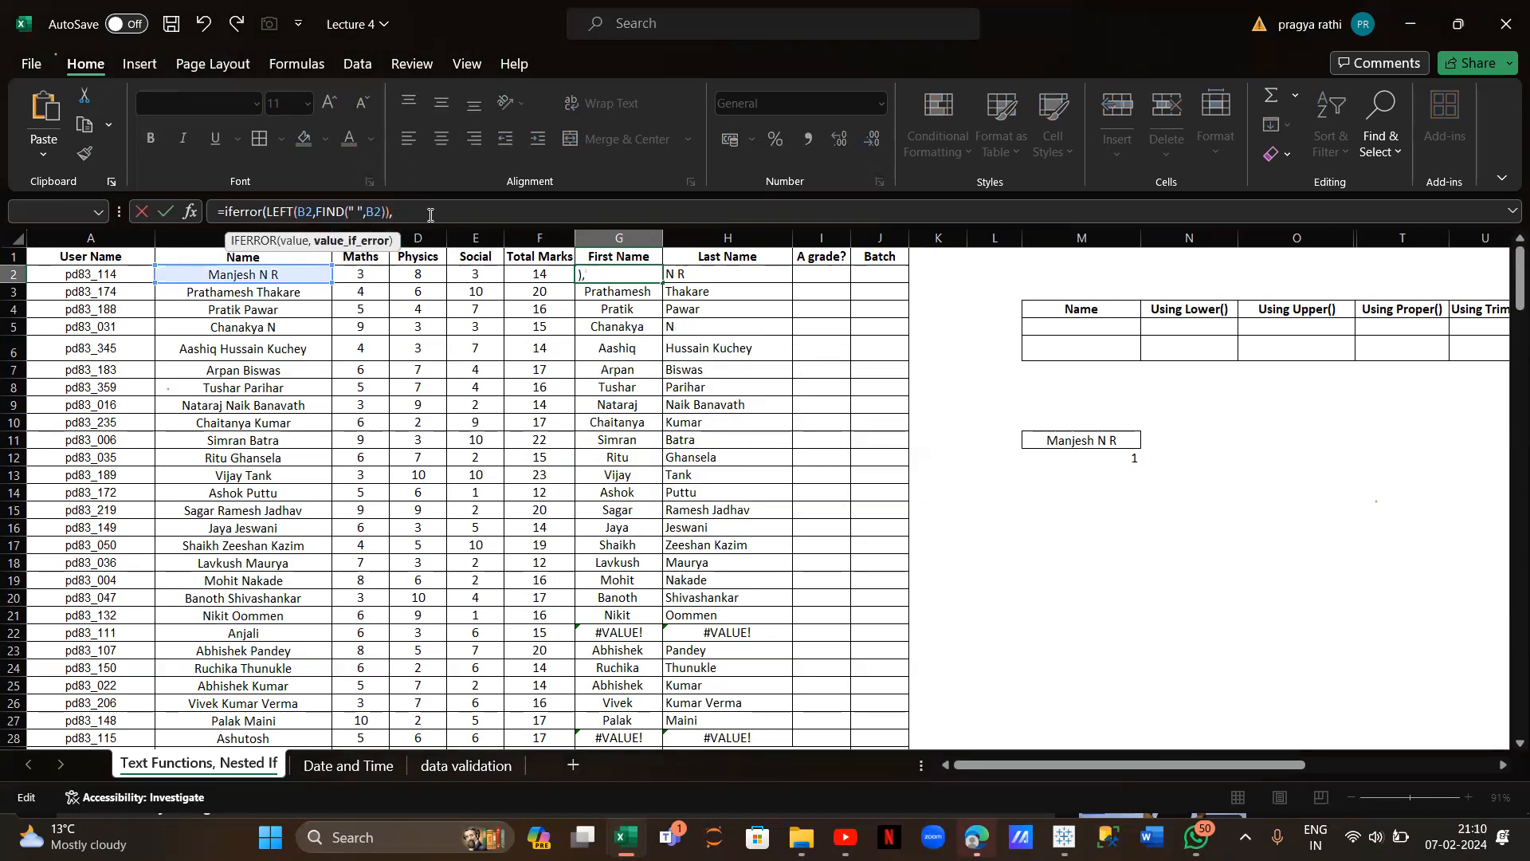
left_click(226, 275)
type(")")
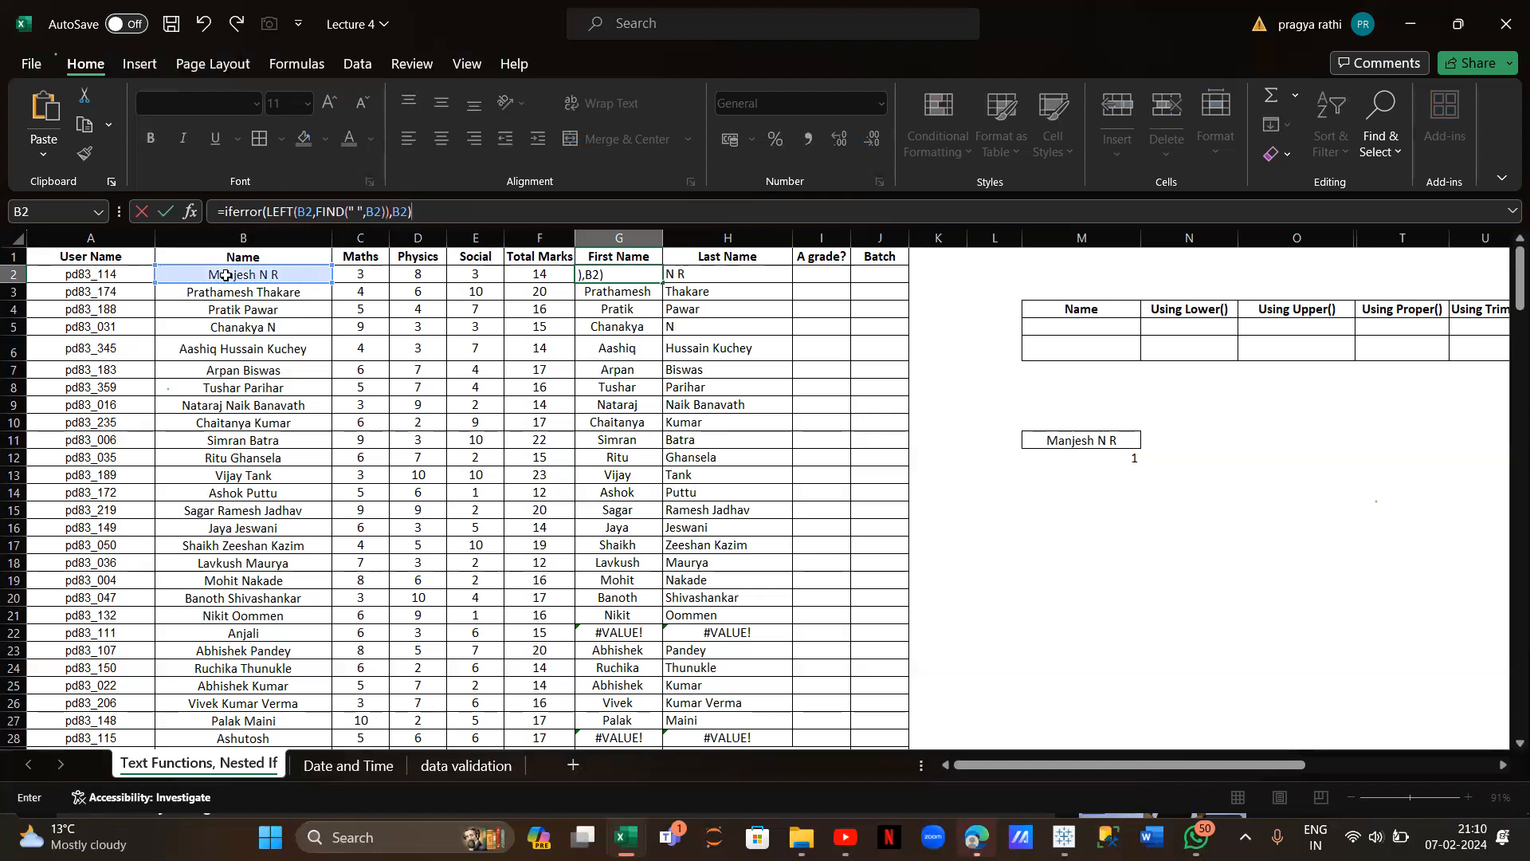
key("Return")
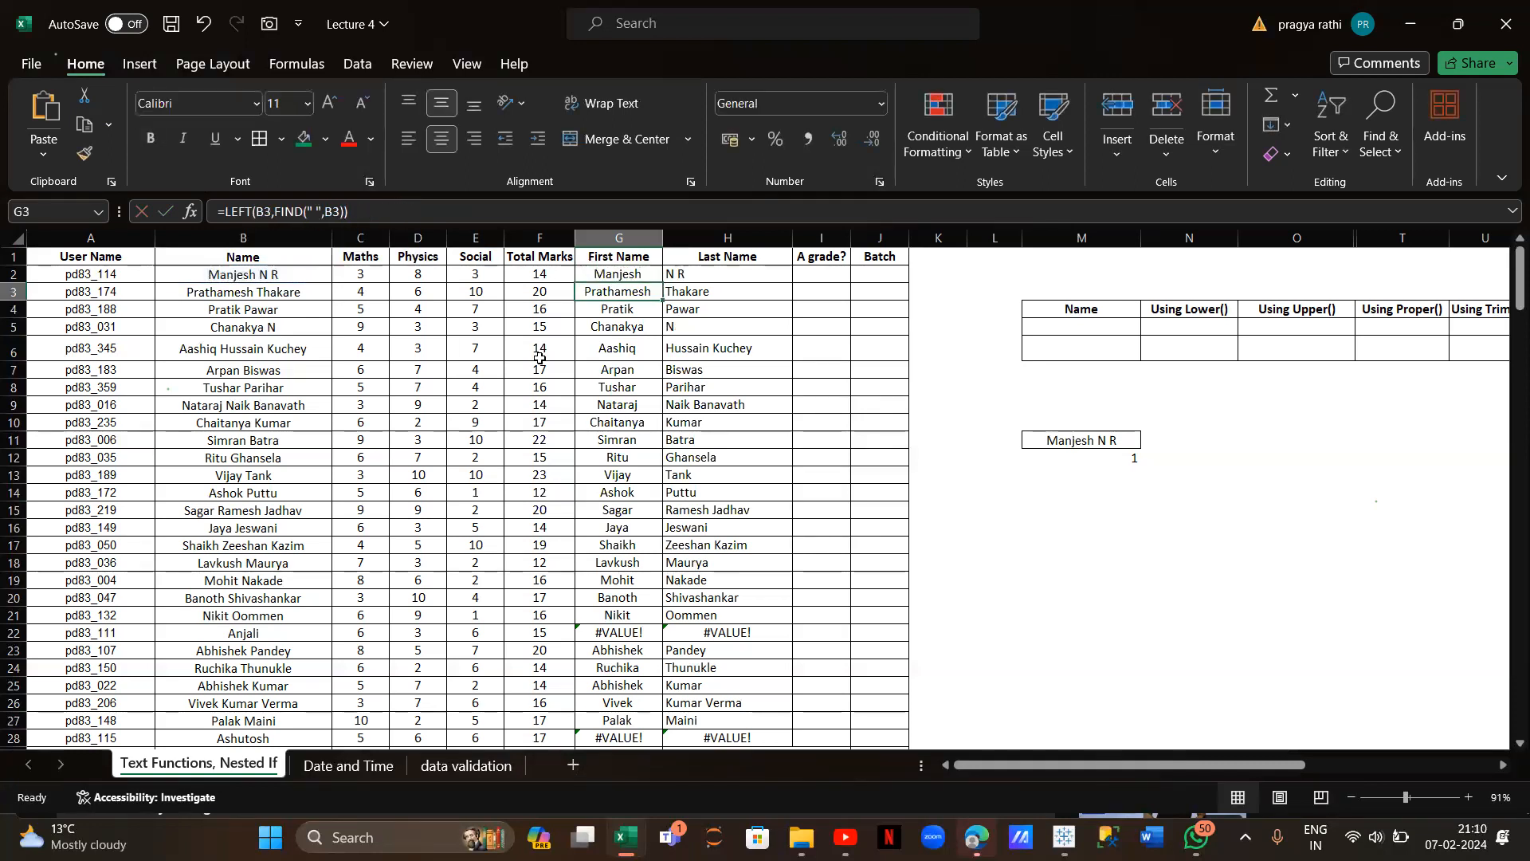
Copy the IFERROR first-name formula down column G
left_click(585, 276)
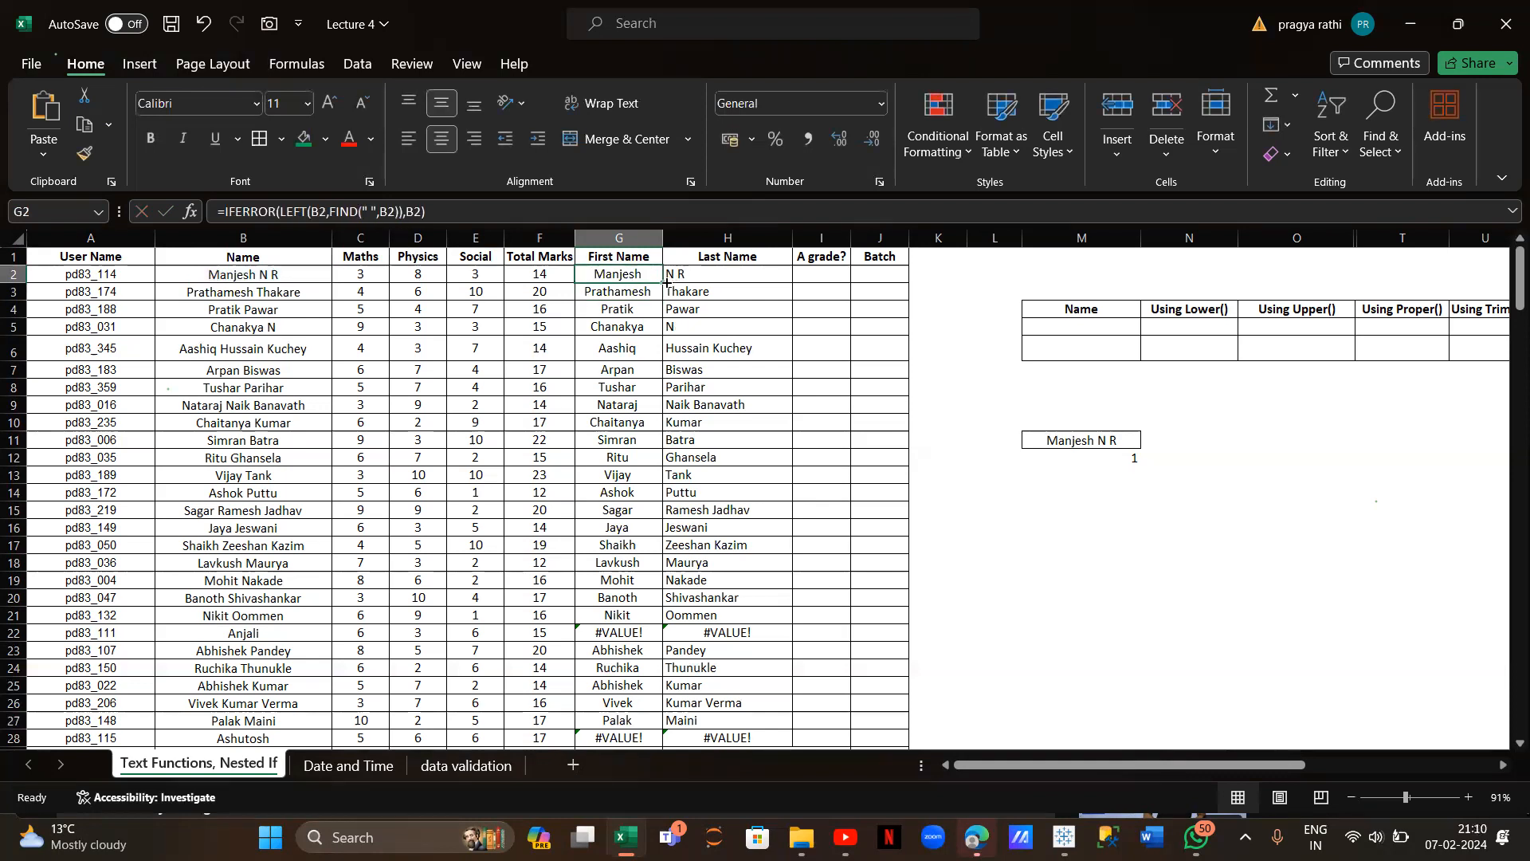
double_click(663, 283)
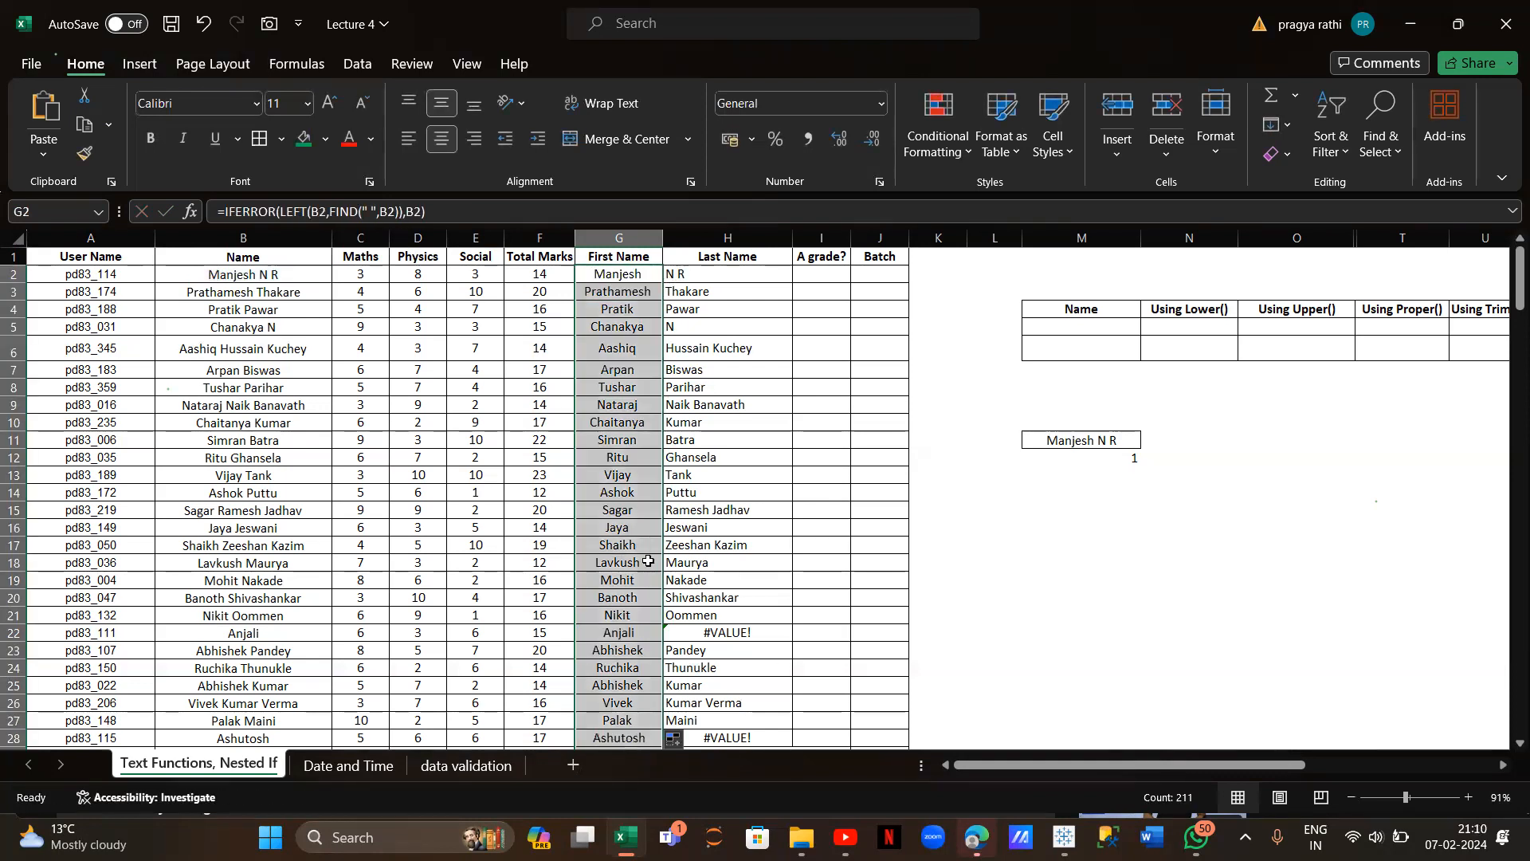
left_click(710, 271)
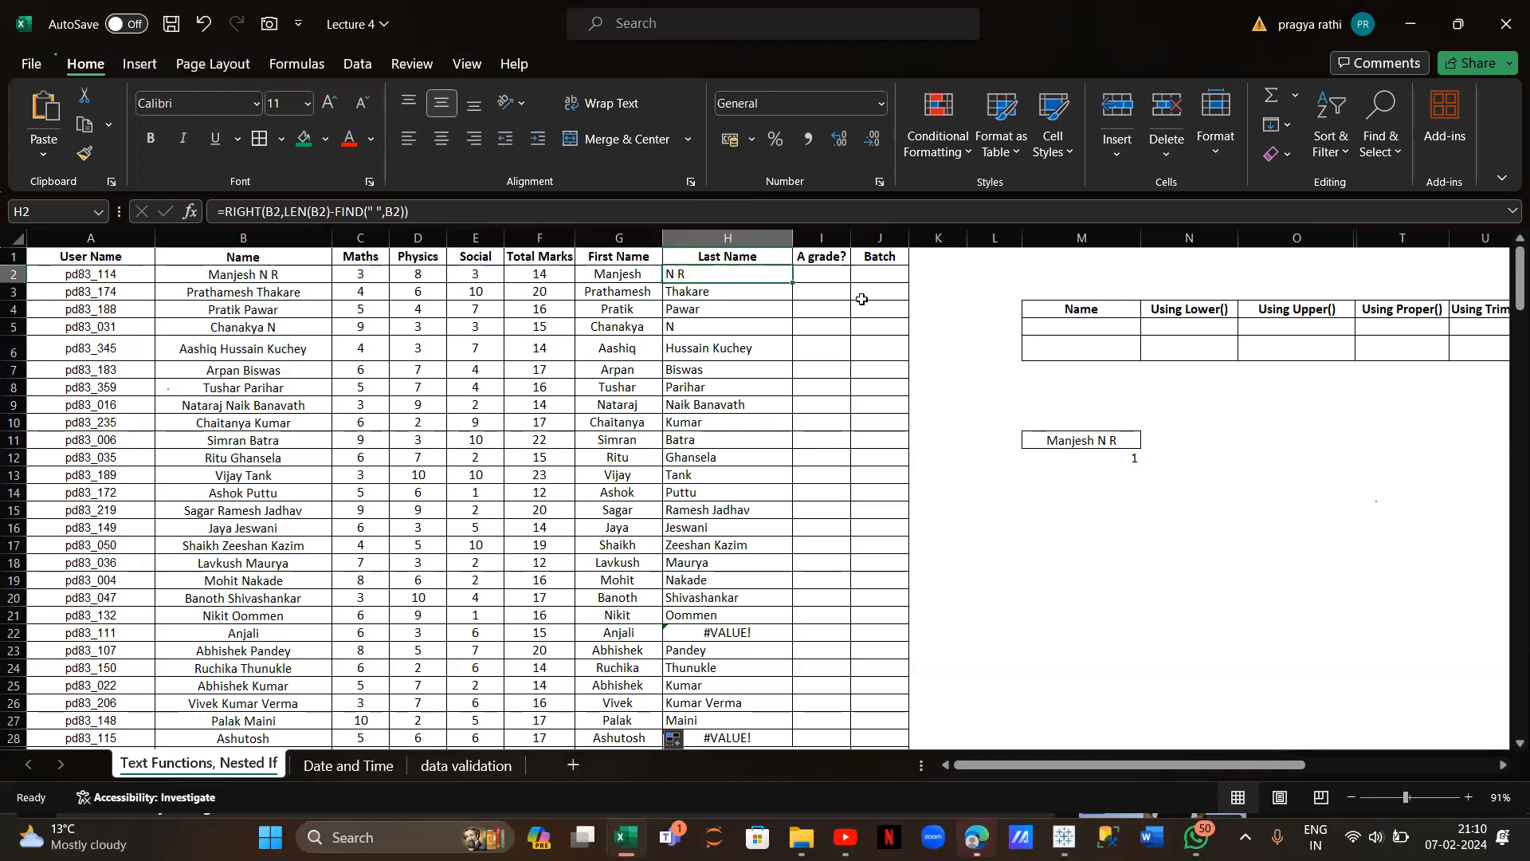
Change H2 to =IFERROR(RIGHT(B2,LEN(B2)-FIND(" ",B2))," ") with a blank fallback
left_click(227, 213)
type("iferror")
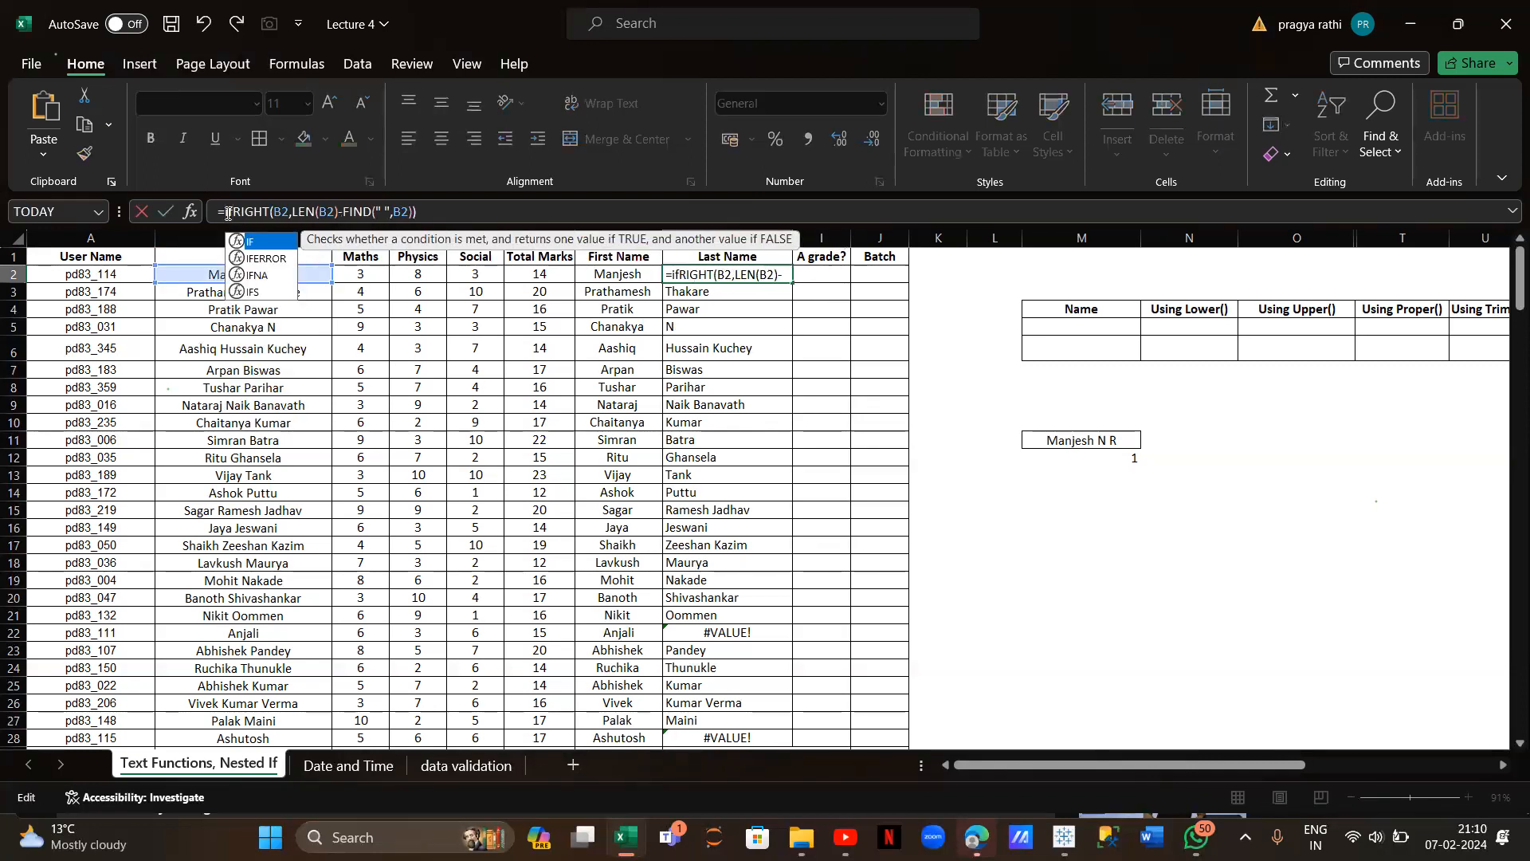
type("(")
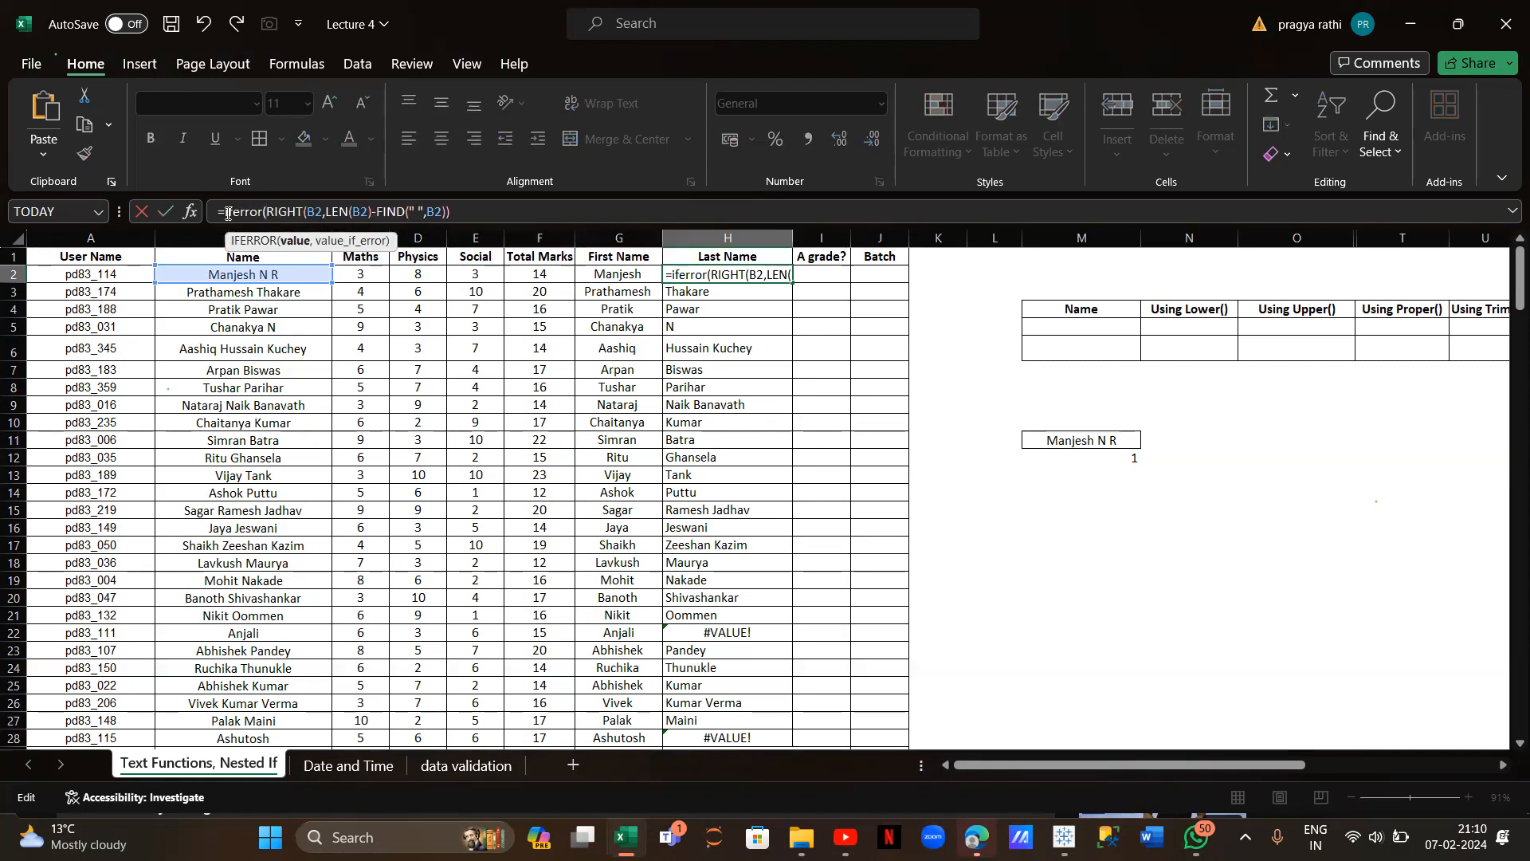
left_click(449, 212)
type(",\" \"")
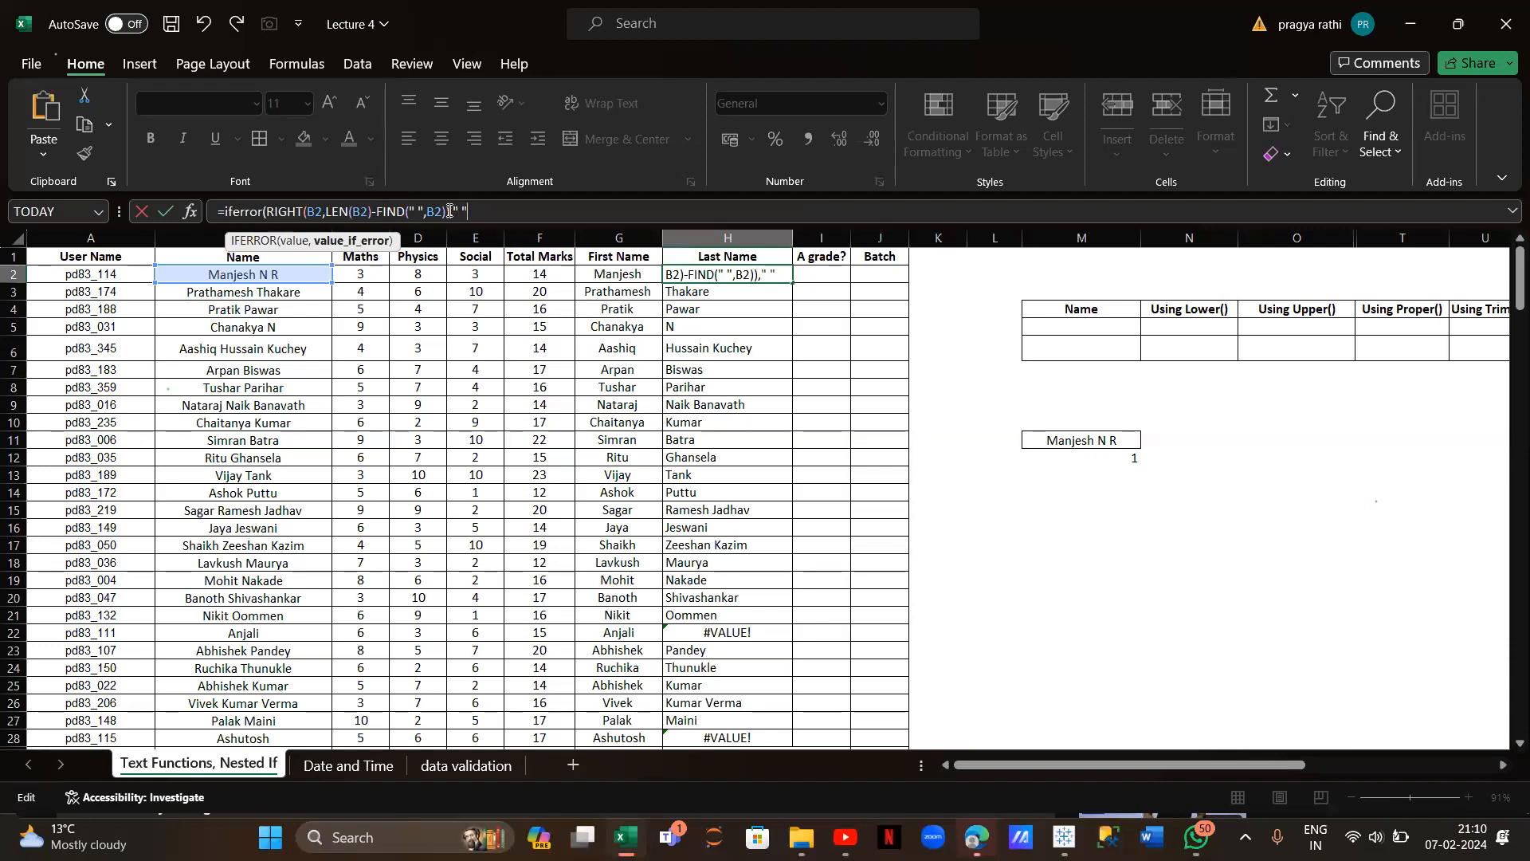
type(")")
key("Return")
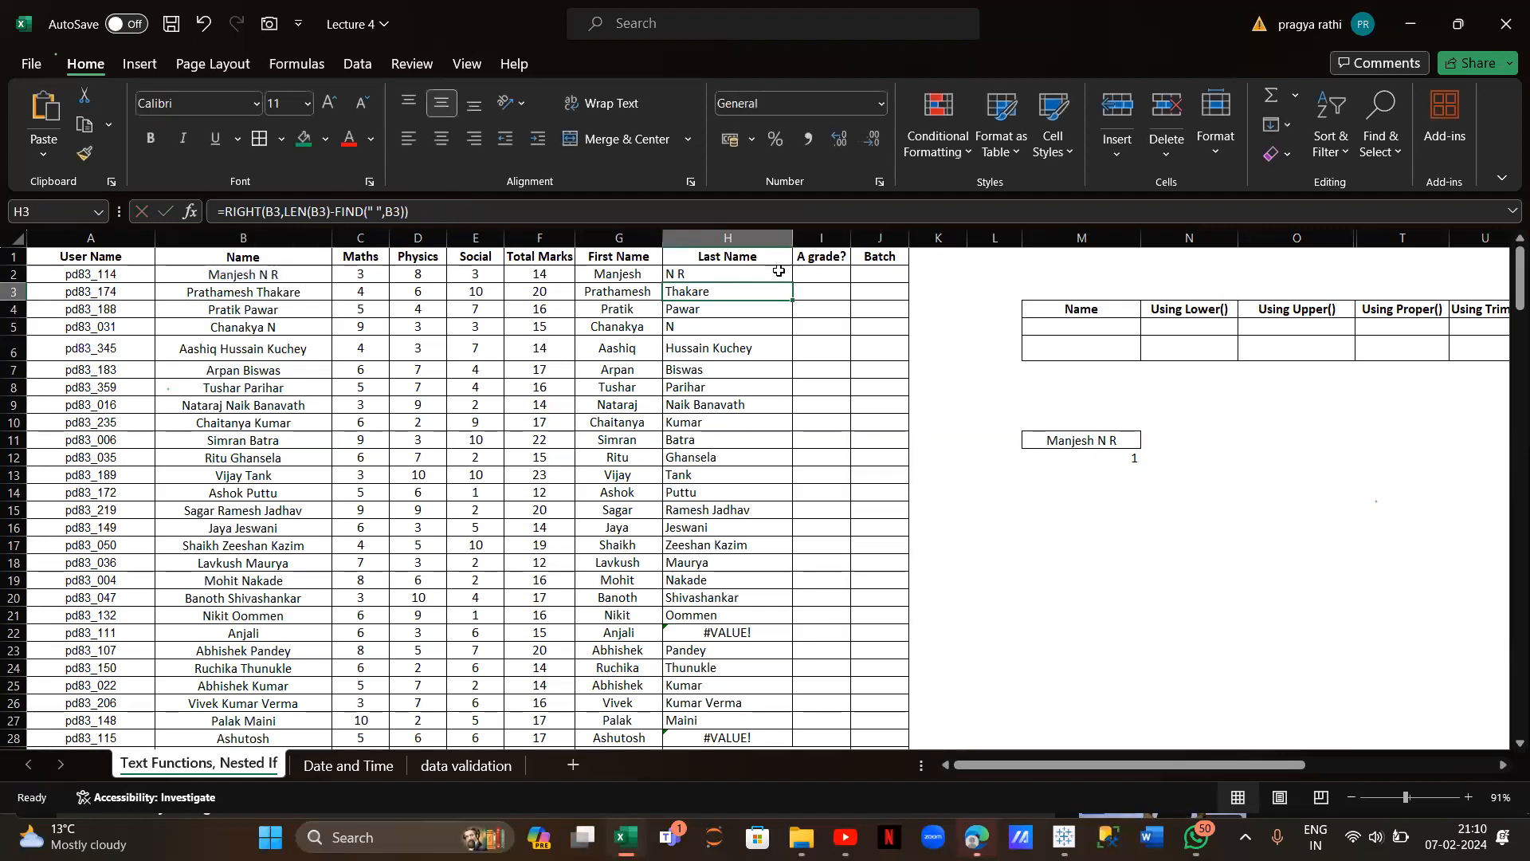
Copy the IFERROR last-name formula down column H
left_click(778, 272)
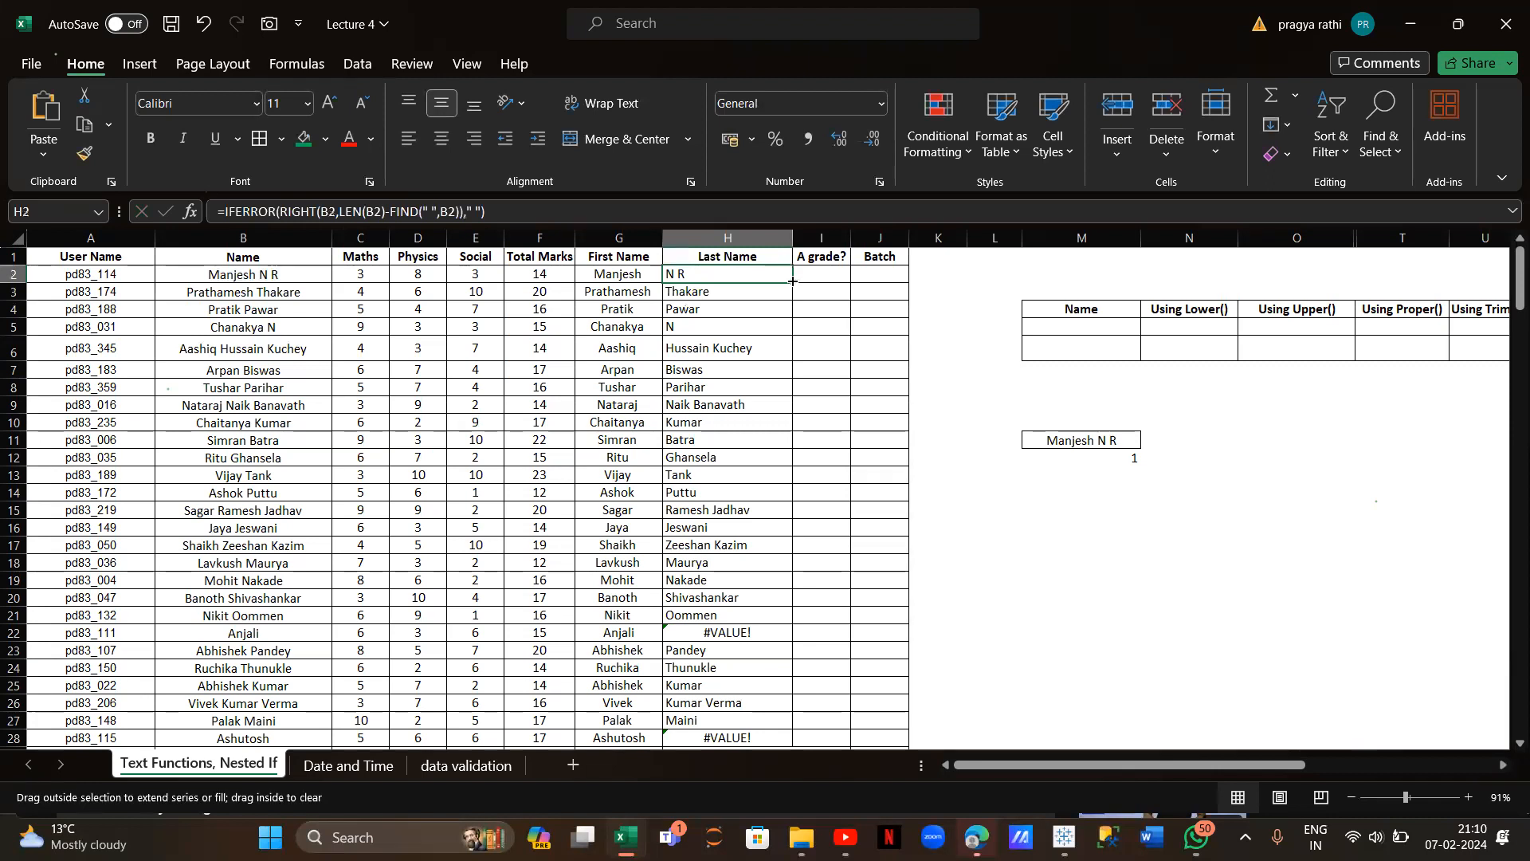
double_click(792, 281)
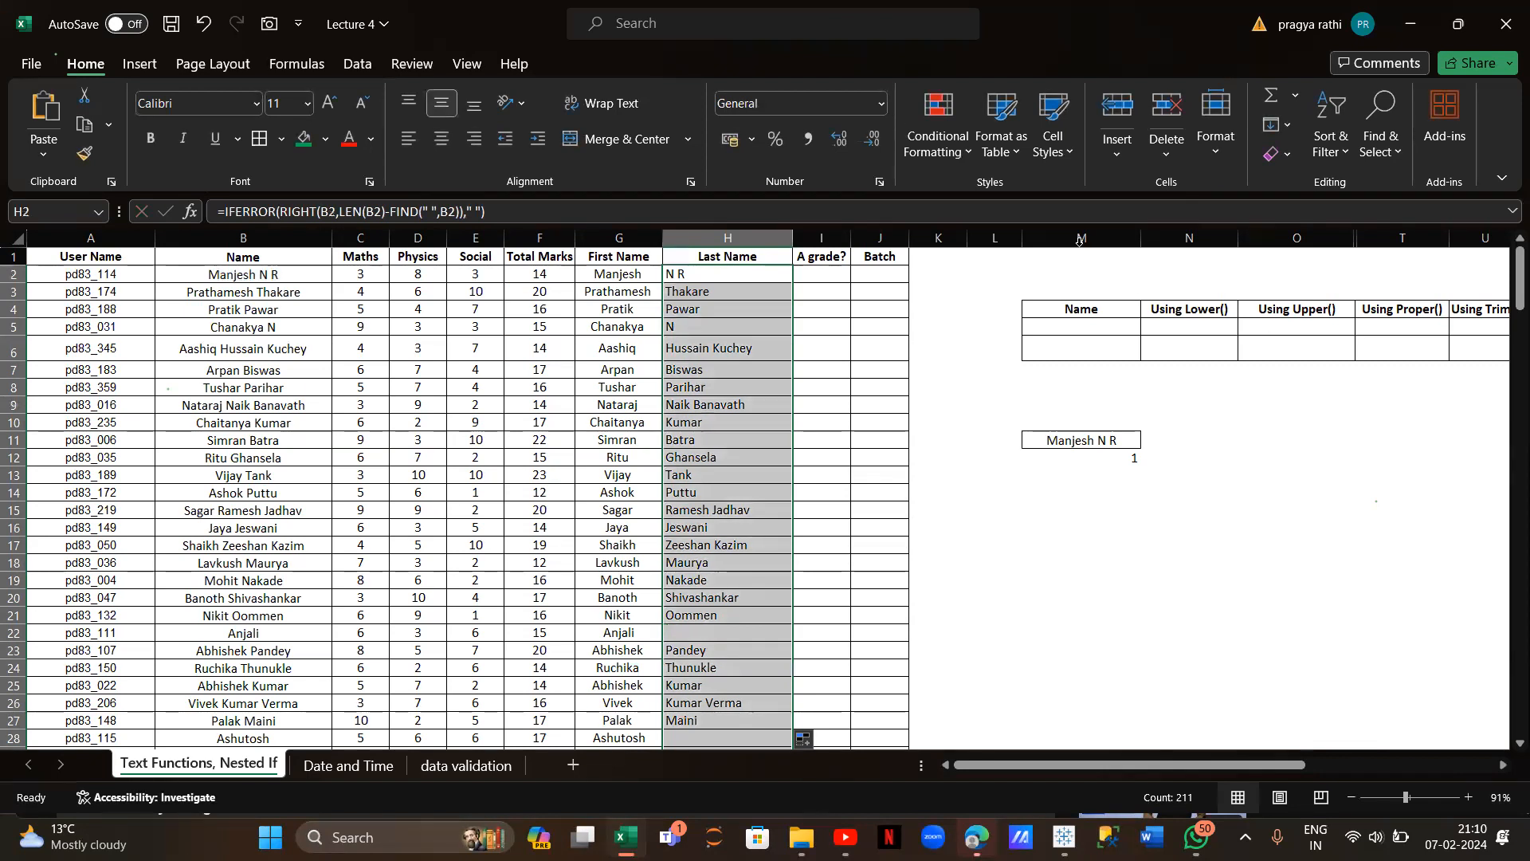
left_click(954, 279)
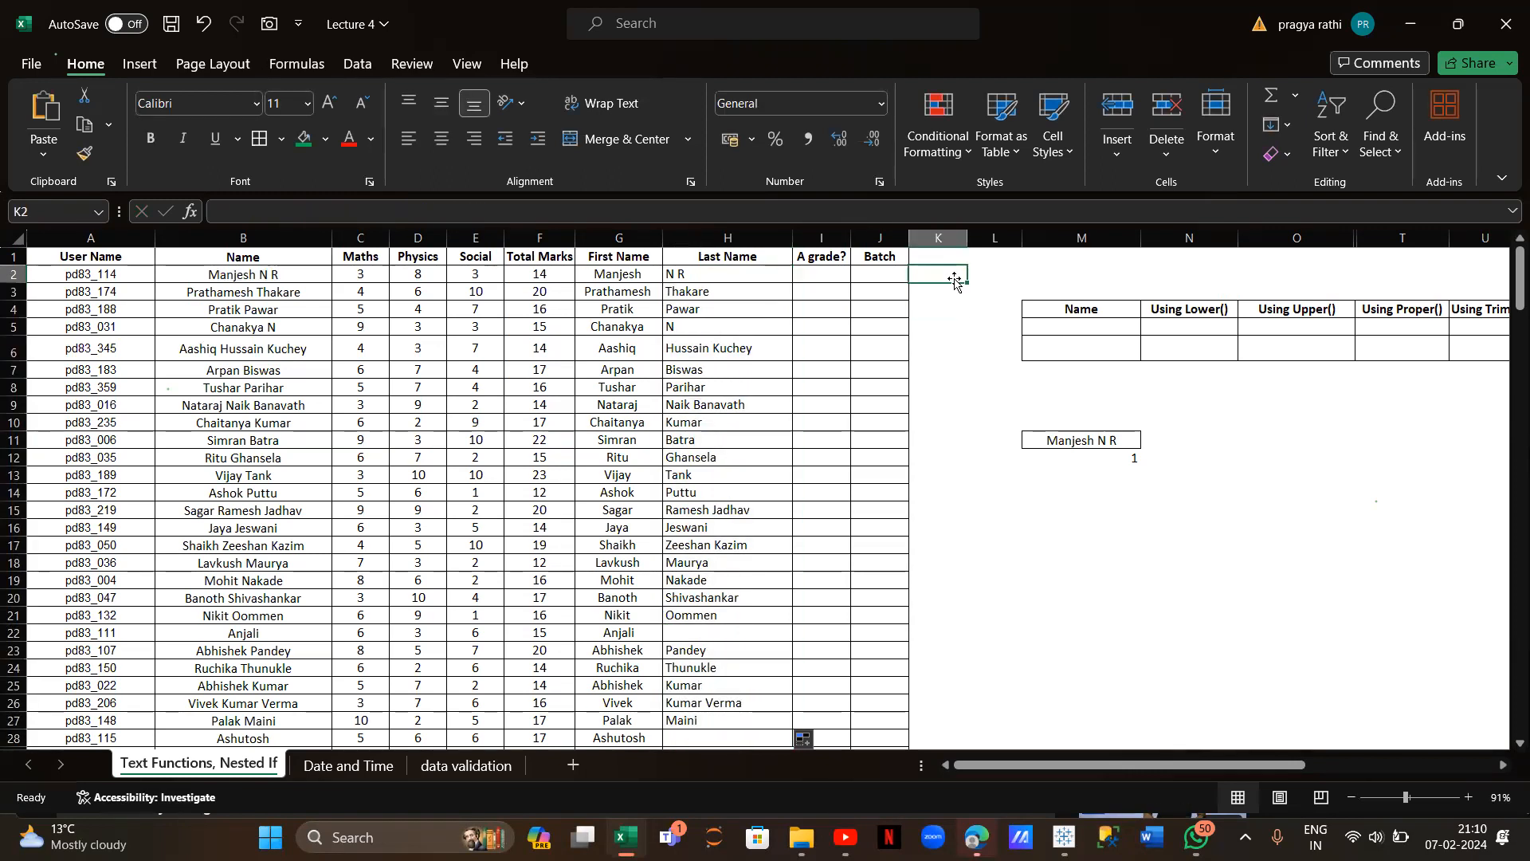
Enter the grade thresholds in K2:L5: >15 A, >10 b, >5 c, and d
type(">")
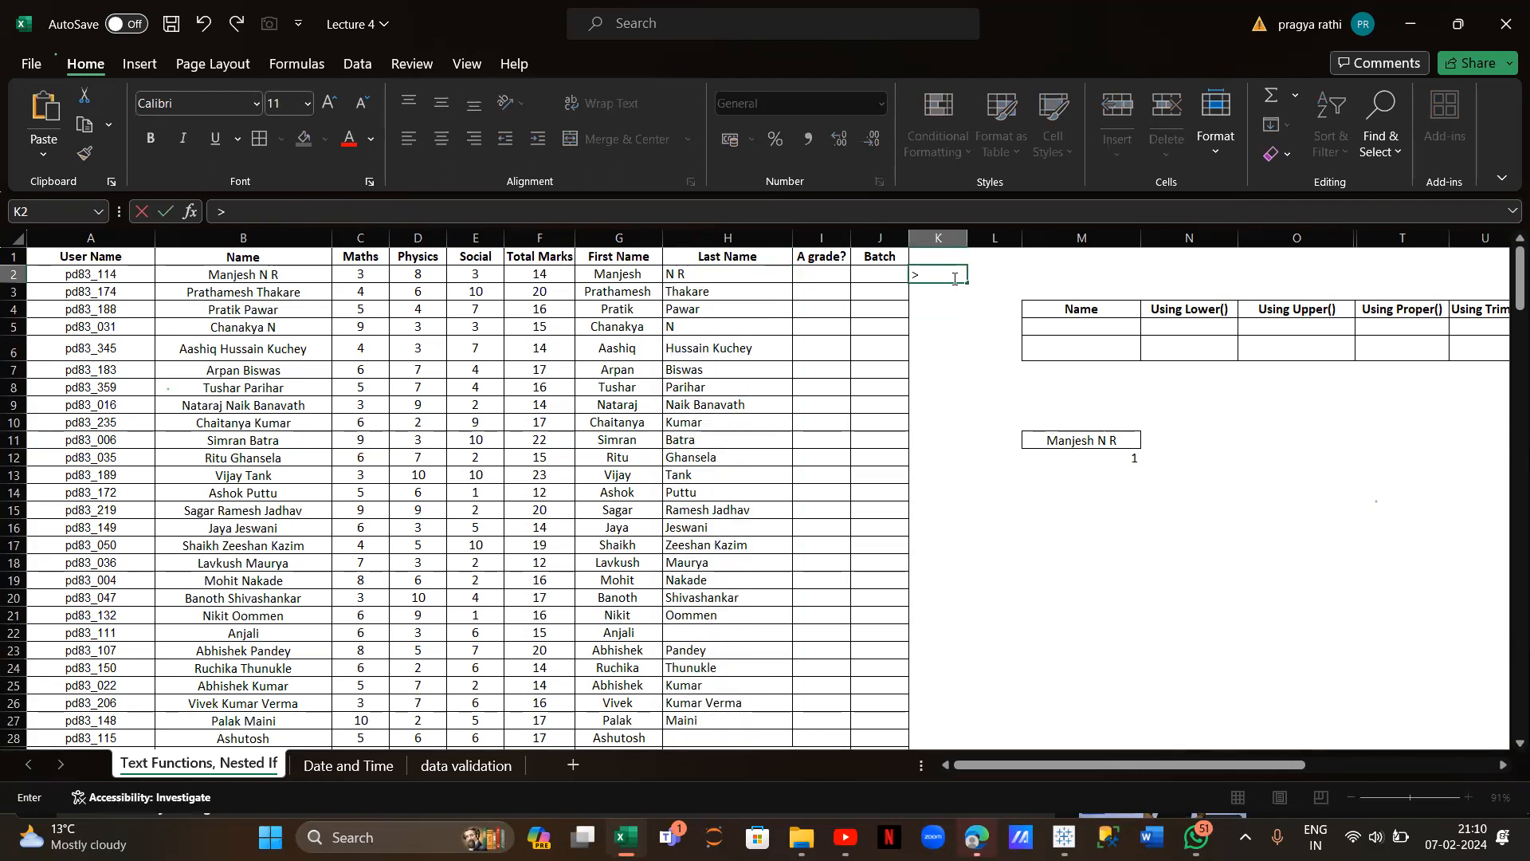
type("15")
left_click(984, 277)
type("A")
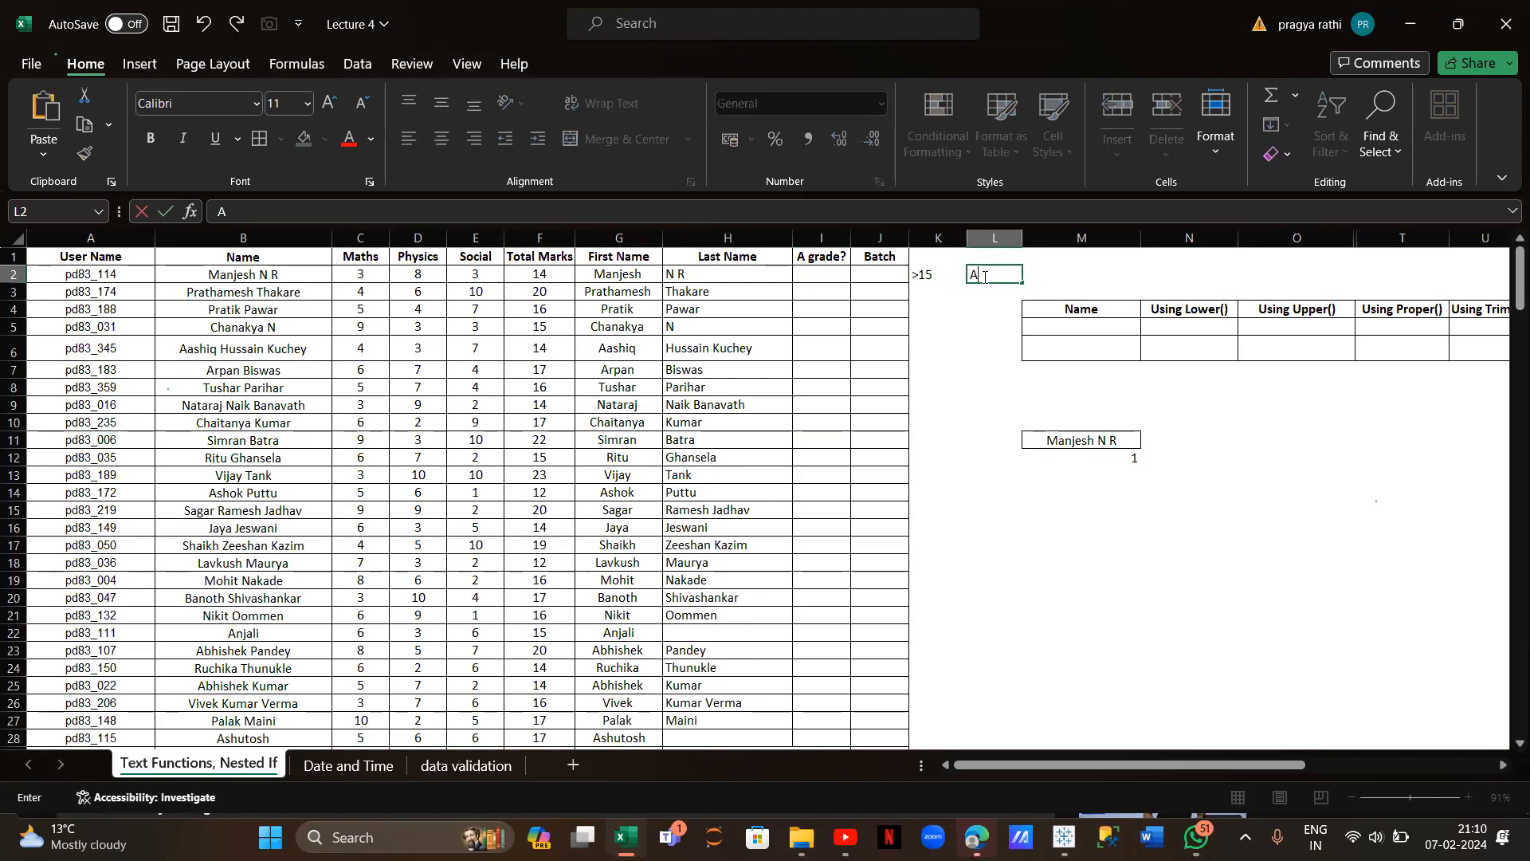
left_click(927, 295)
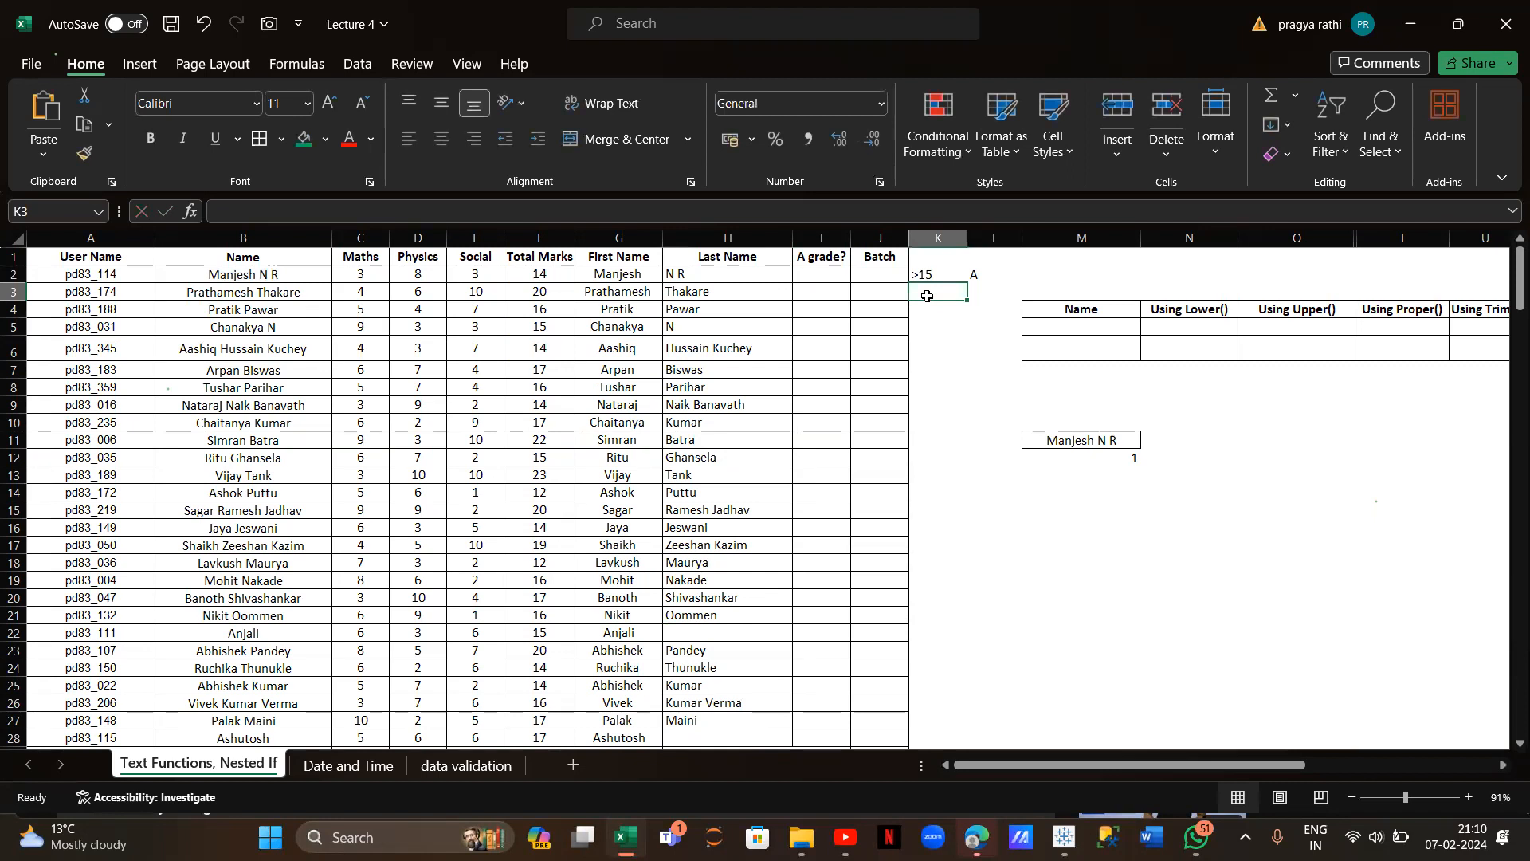
type(">10")
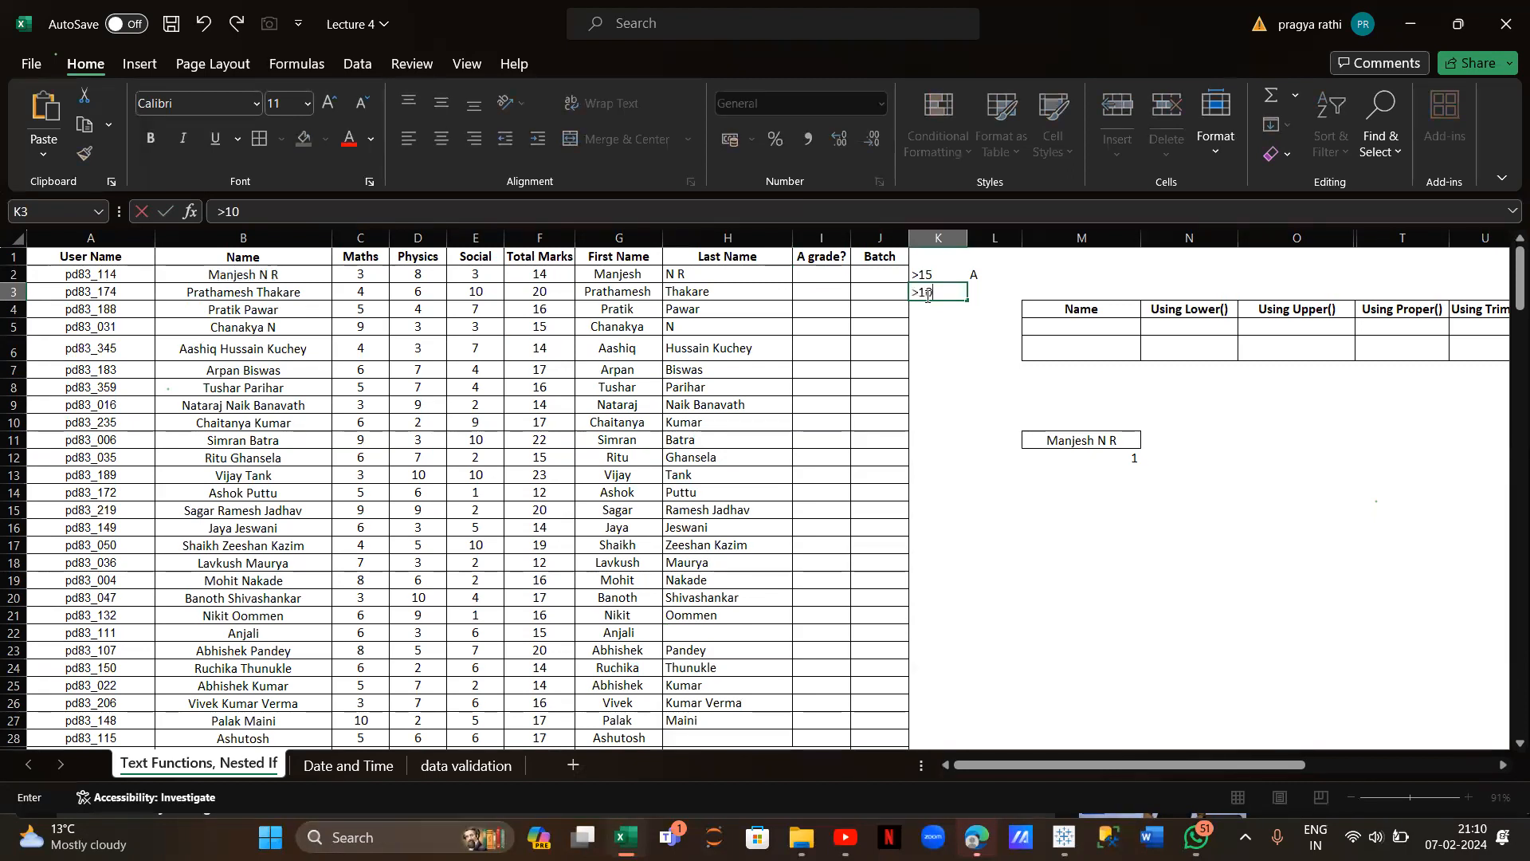
left_click(985, 297)
type("b")
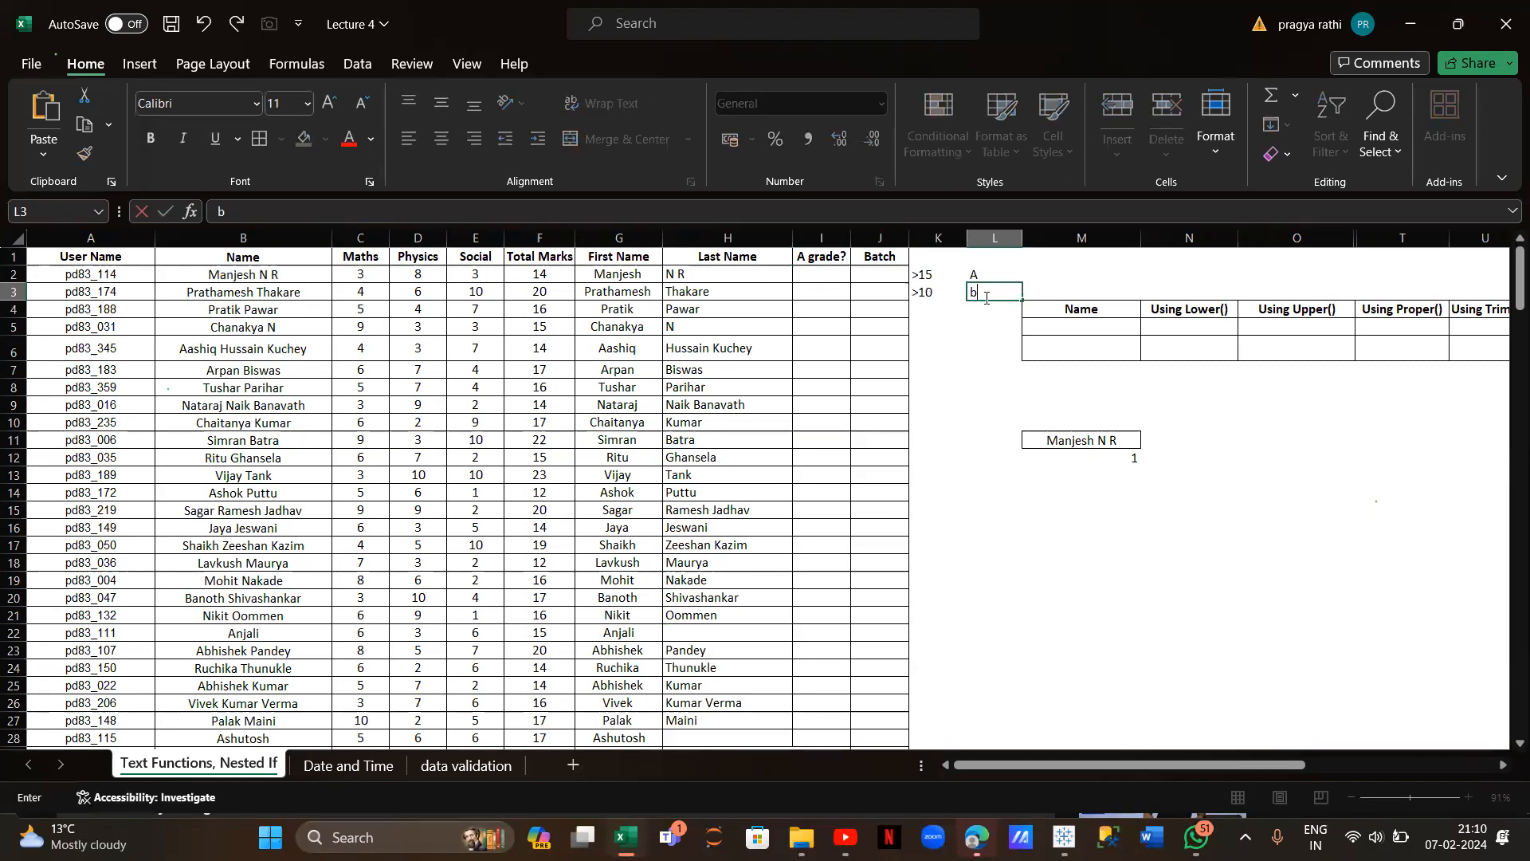
left_click(941, 308)
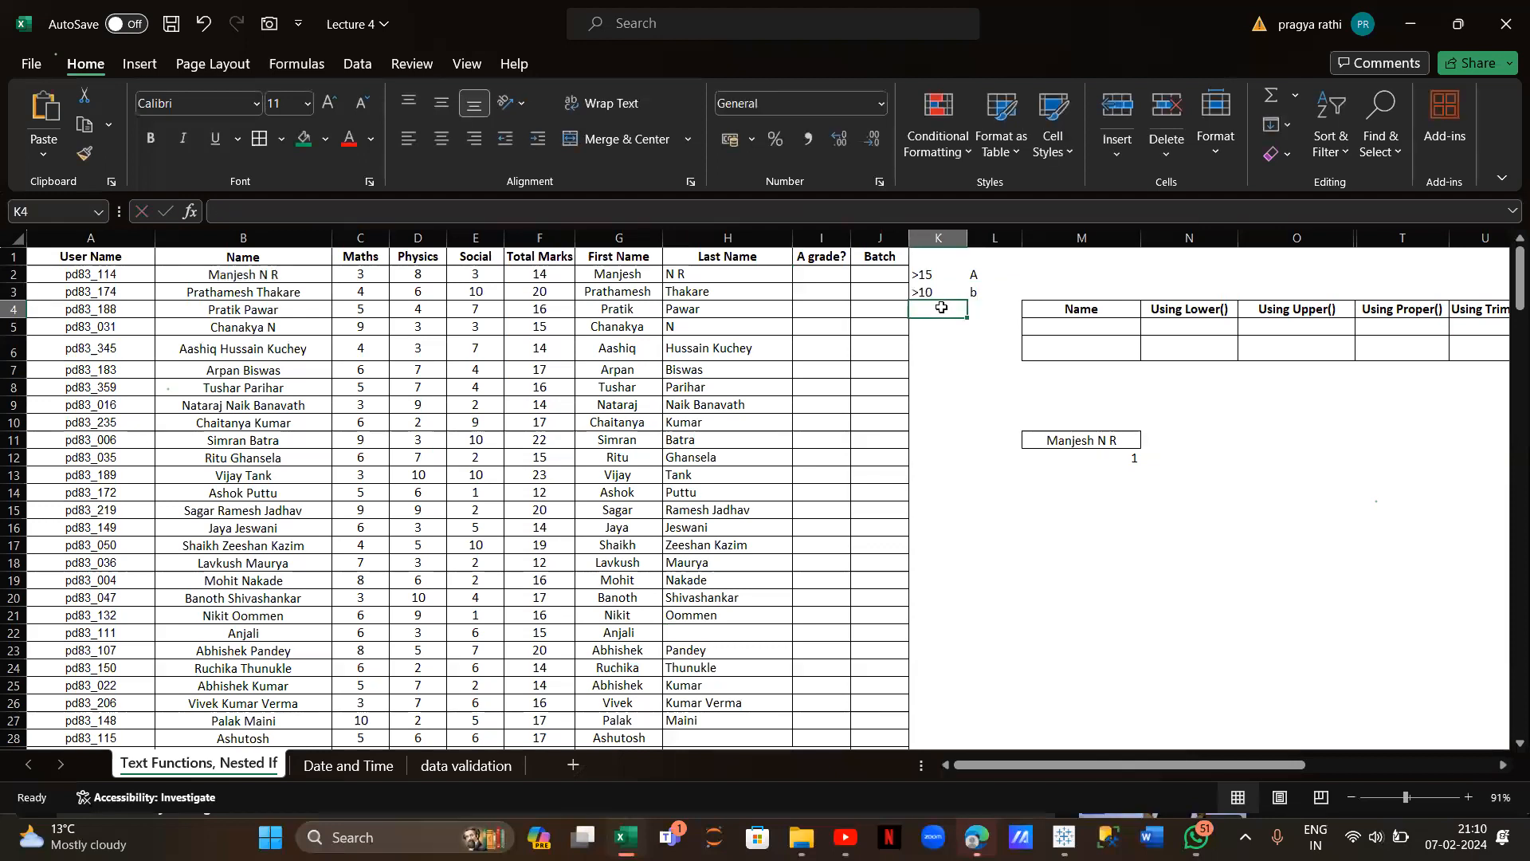
type(">5")
left_click(980, 312)
type("c")
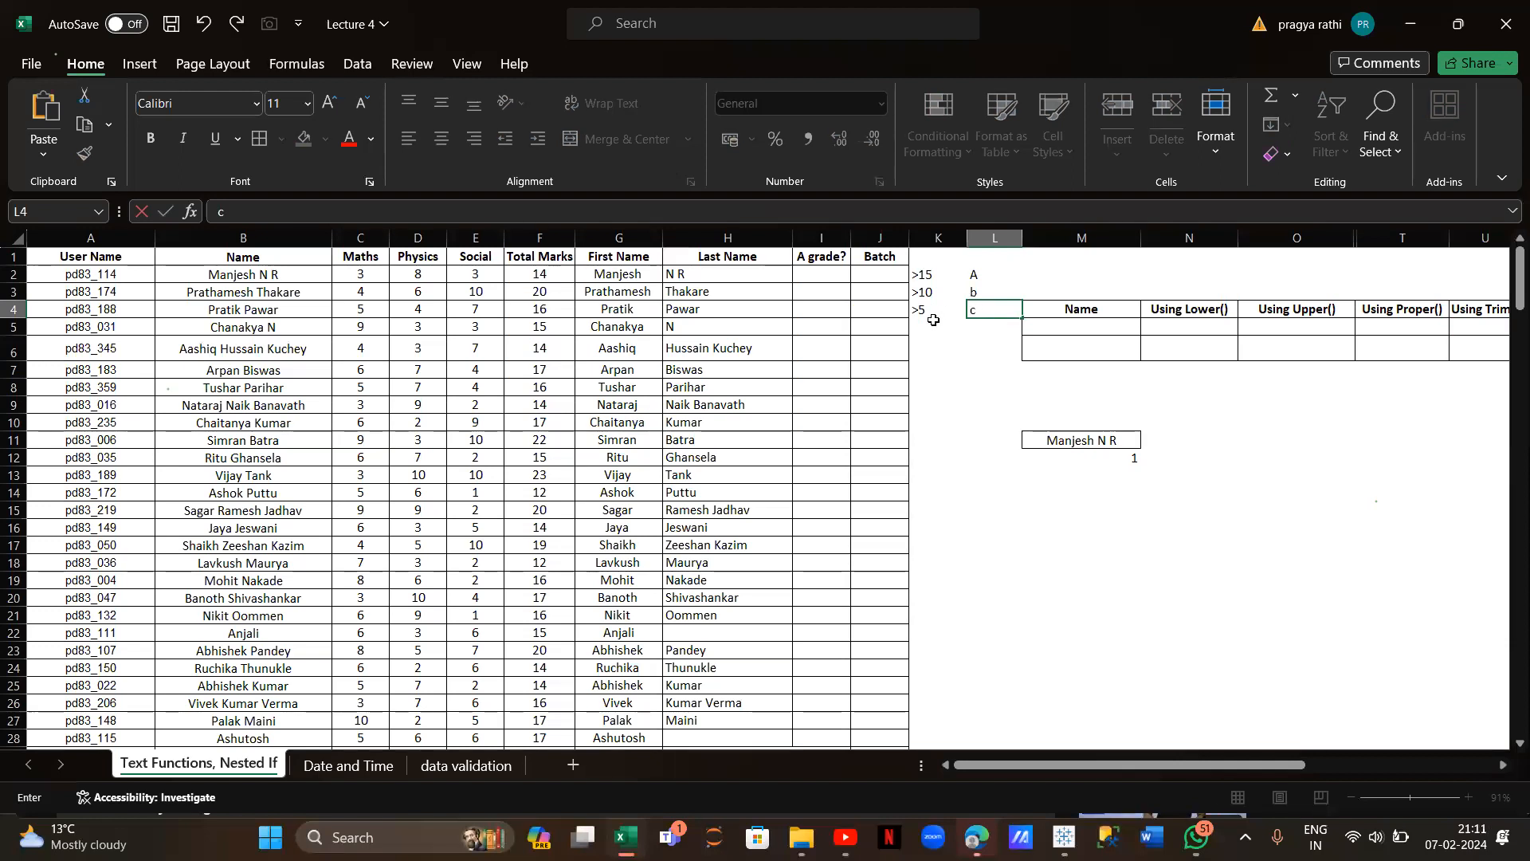
left_click(982, 323)
type("d")
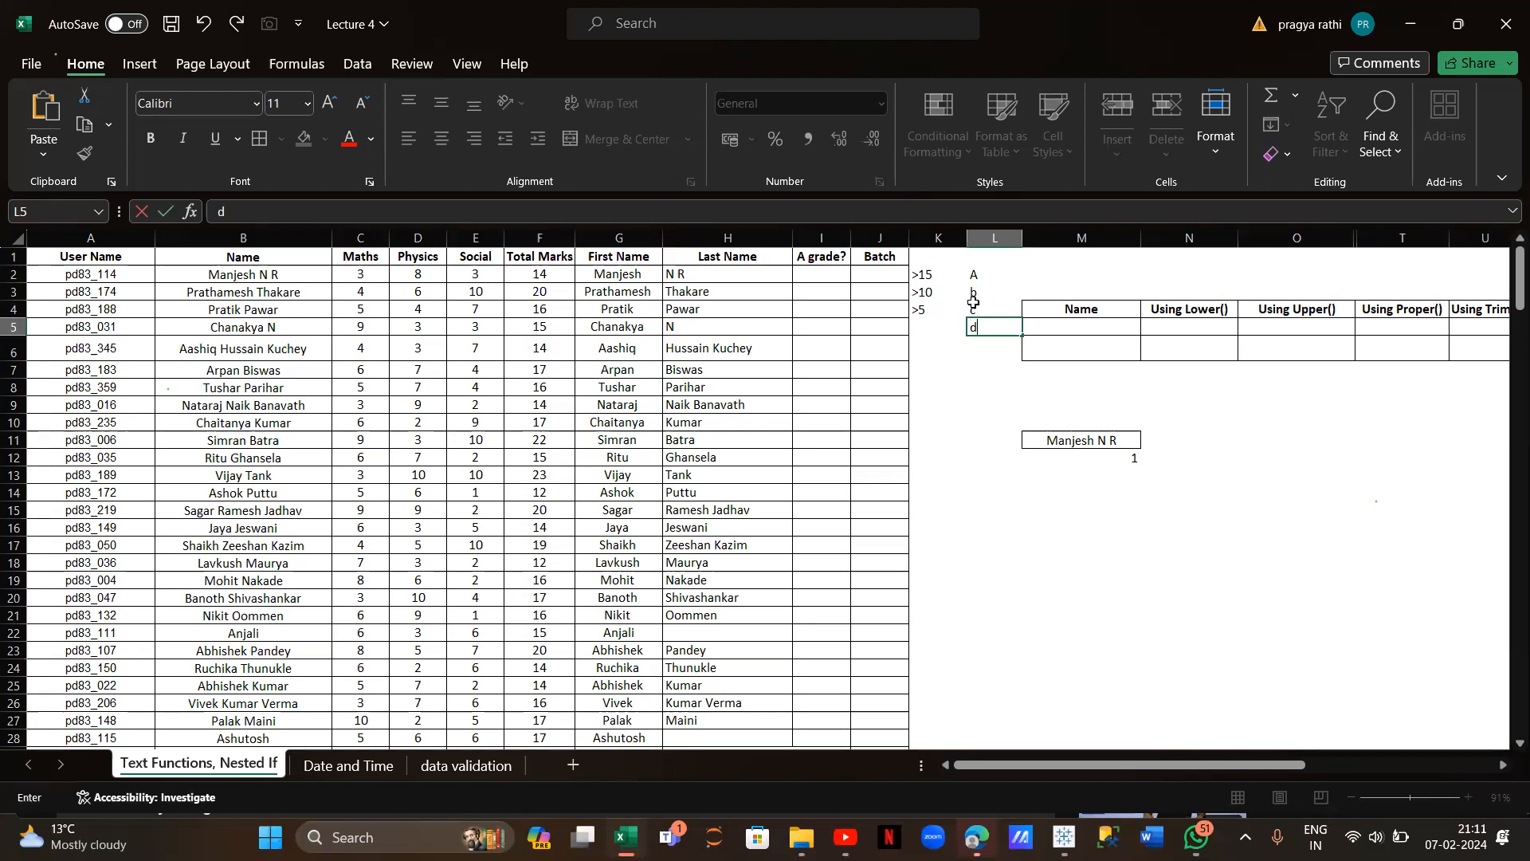
Apply All Borders to the grade table K2:L5
left_click_drag(928, 271, 995, 328)
left_click(261, 143)
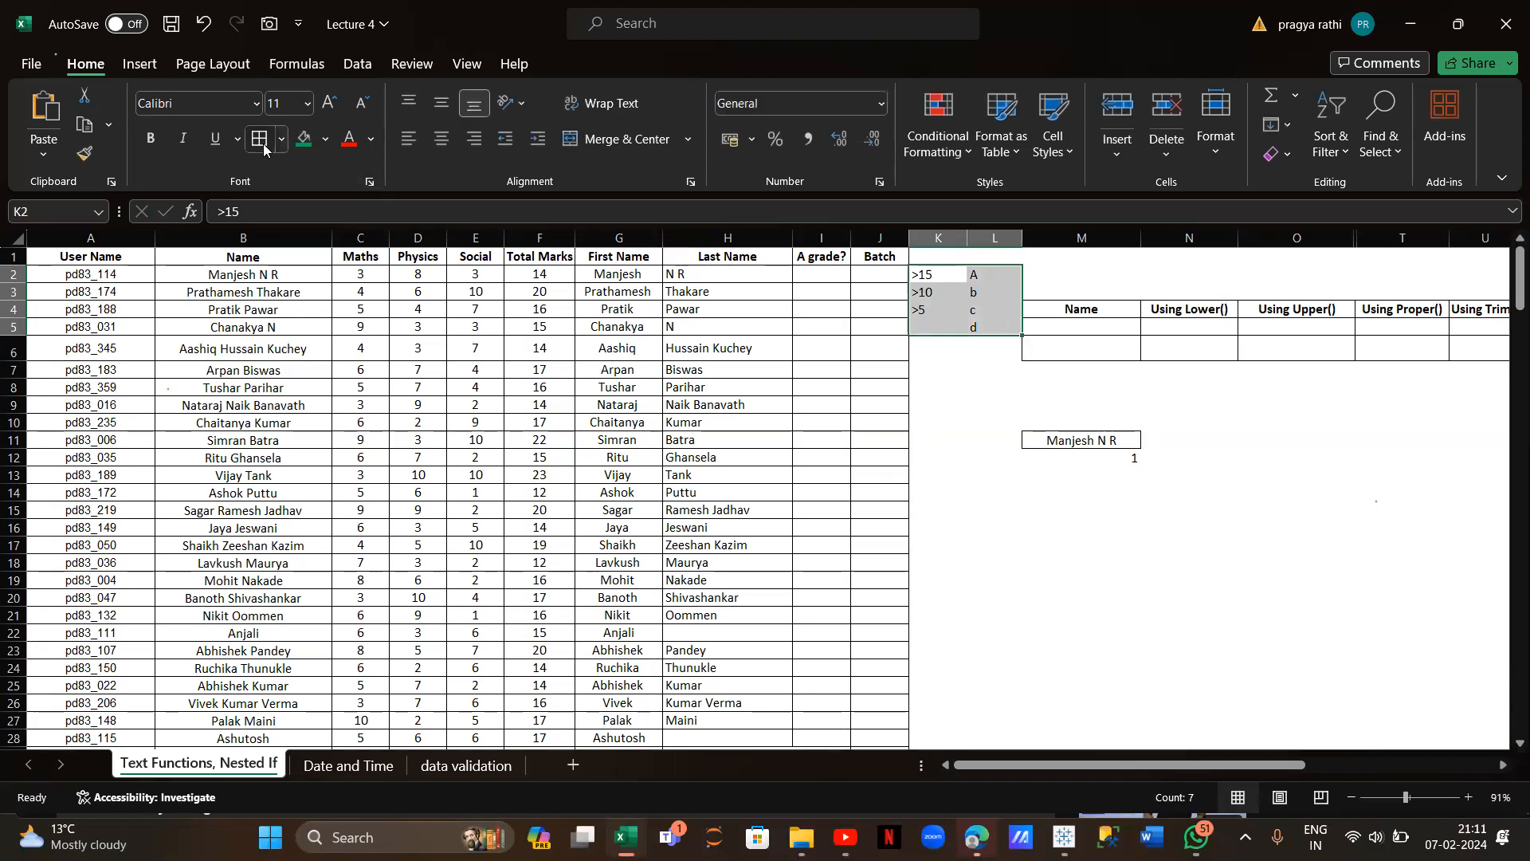
left_click(926, 381)
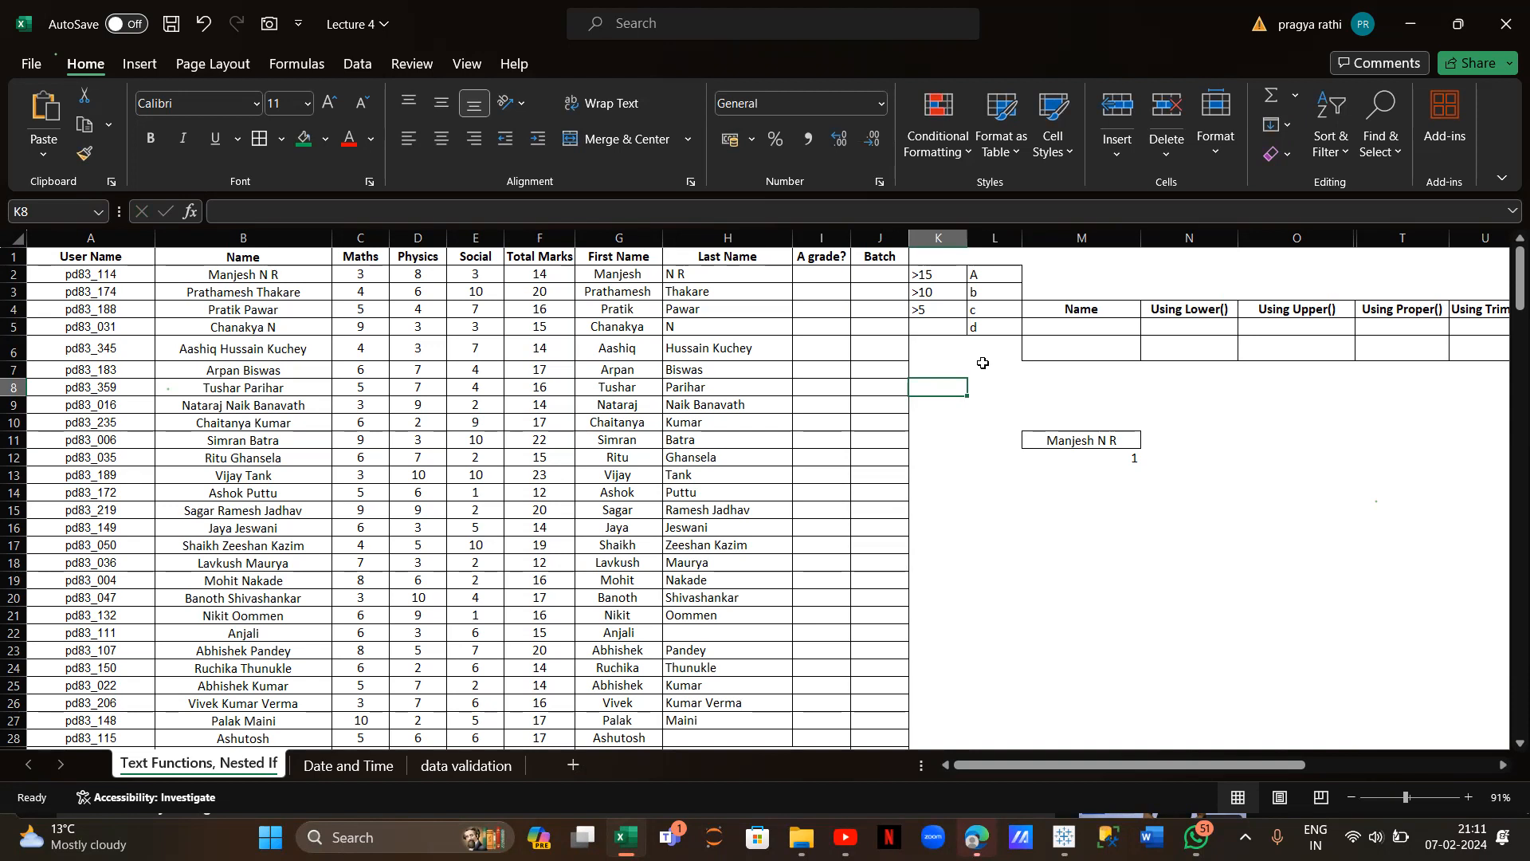
Enter =IFS(F2>15,"A",F2>10,"B",F2>5,"C",F2<5,"D") in I2 and fill it down the column
left_click(826, 272)
type("=i")
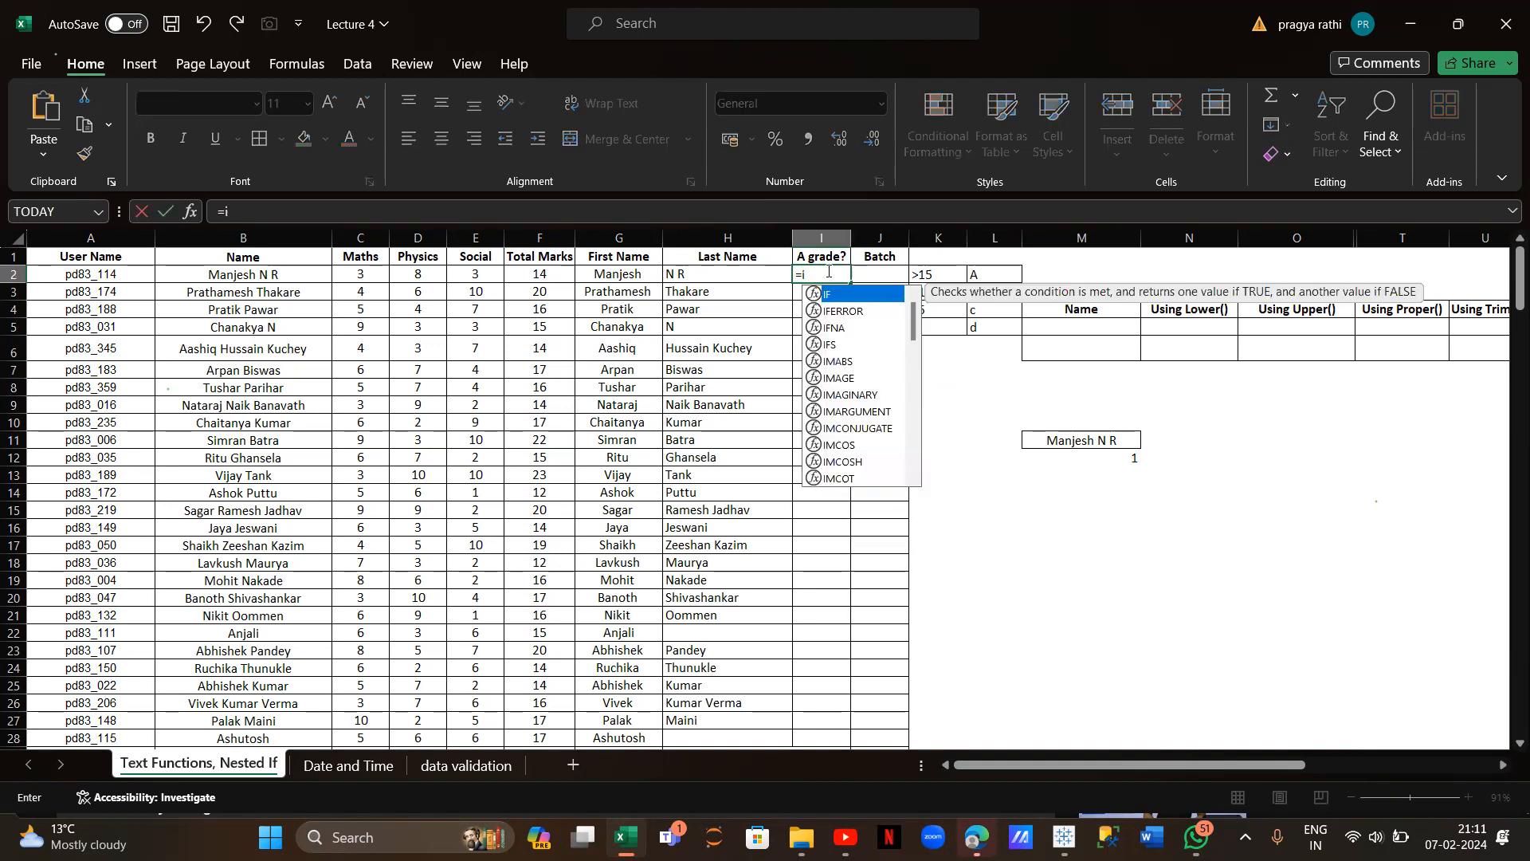
type("fs(")
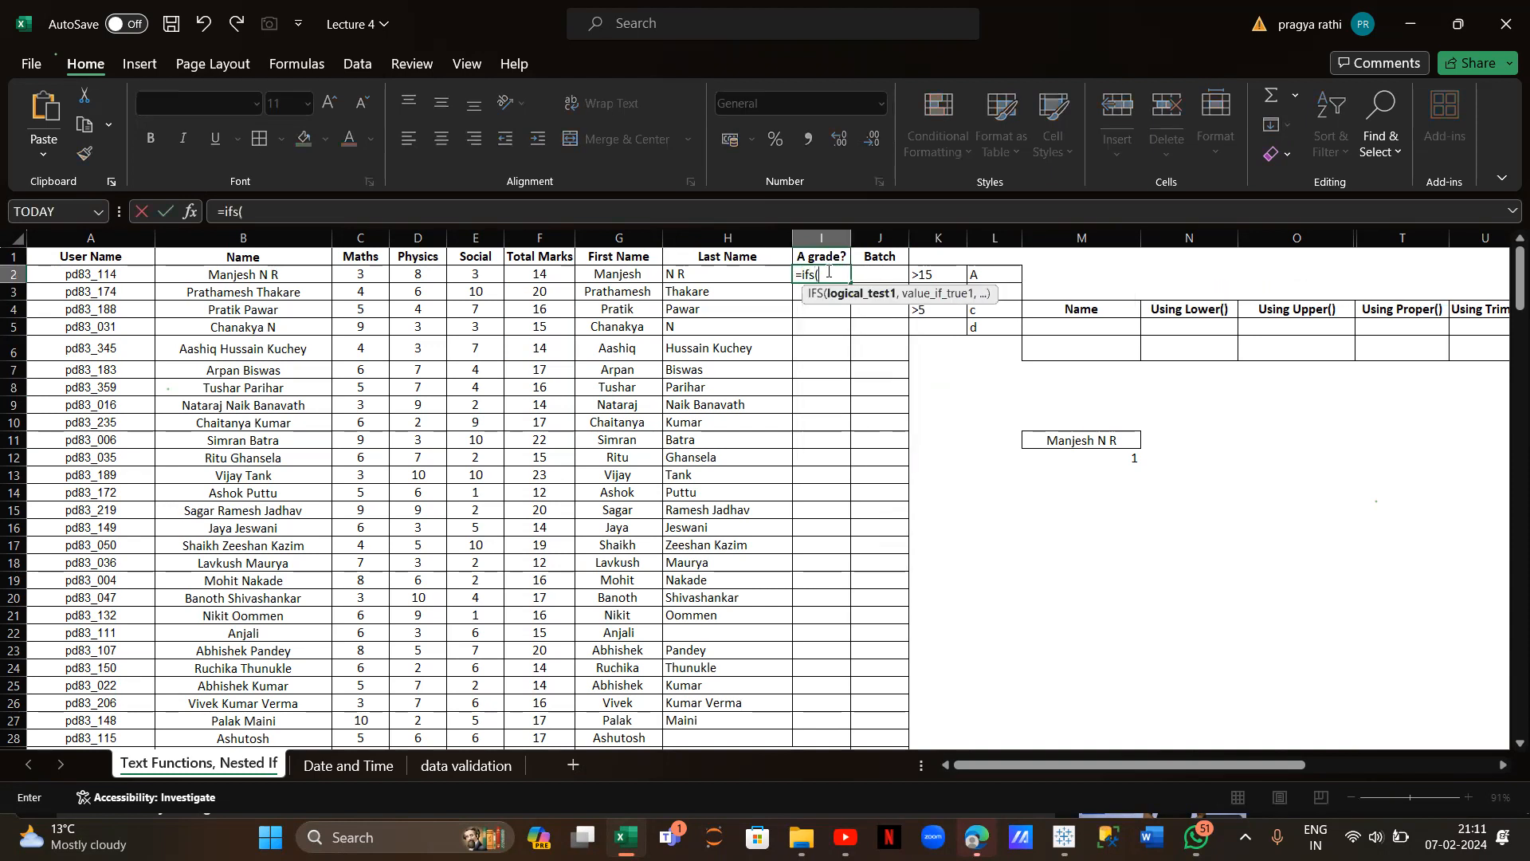
left_click(537, 282)
type(">")
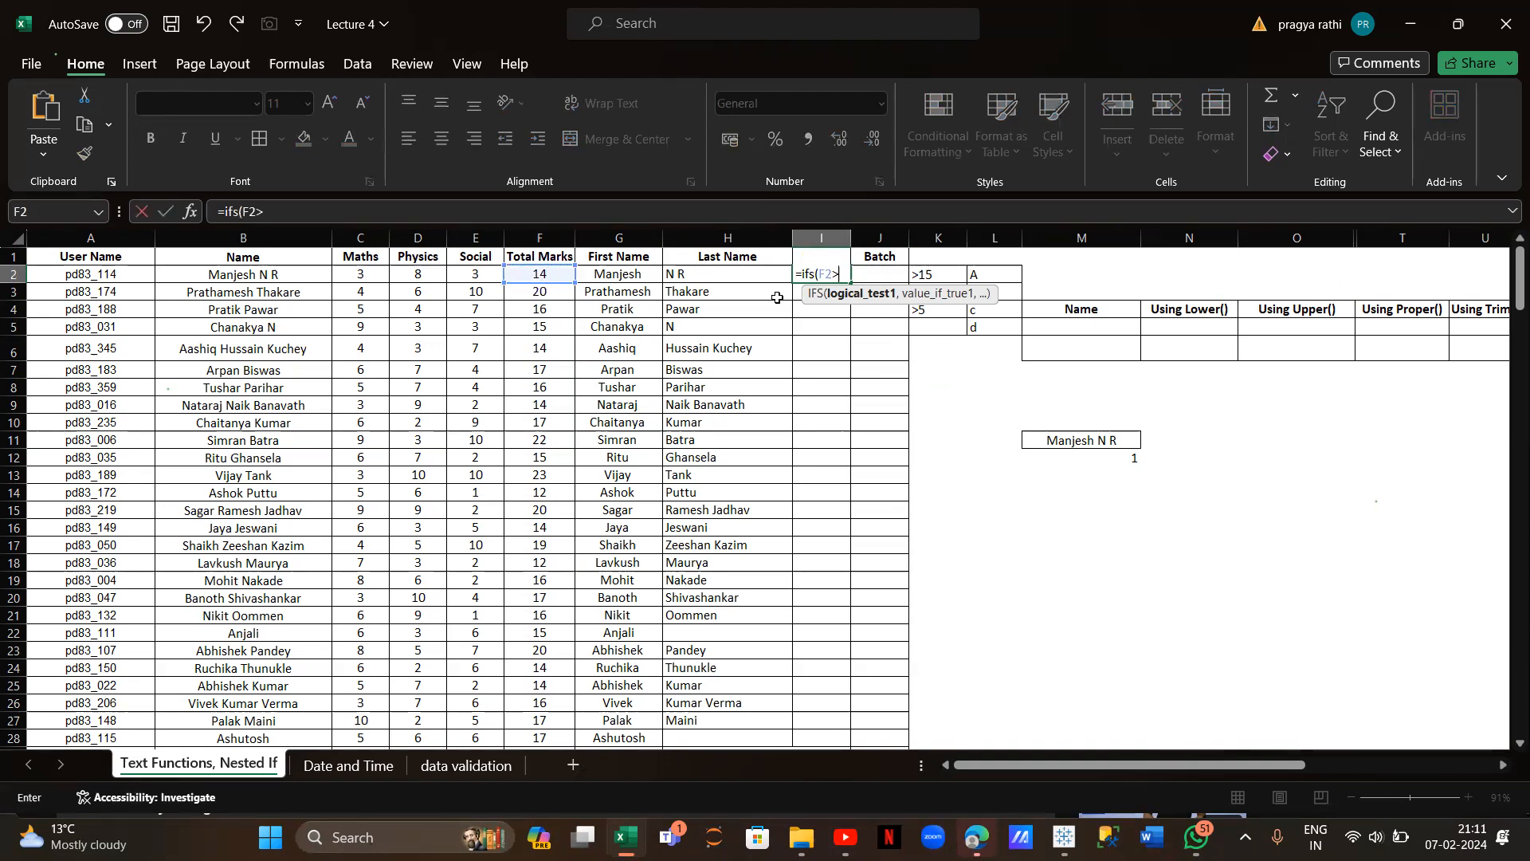
type("15")
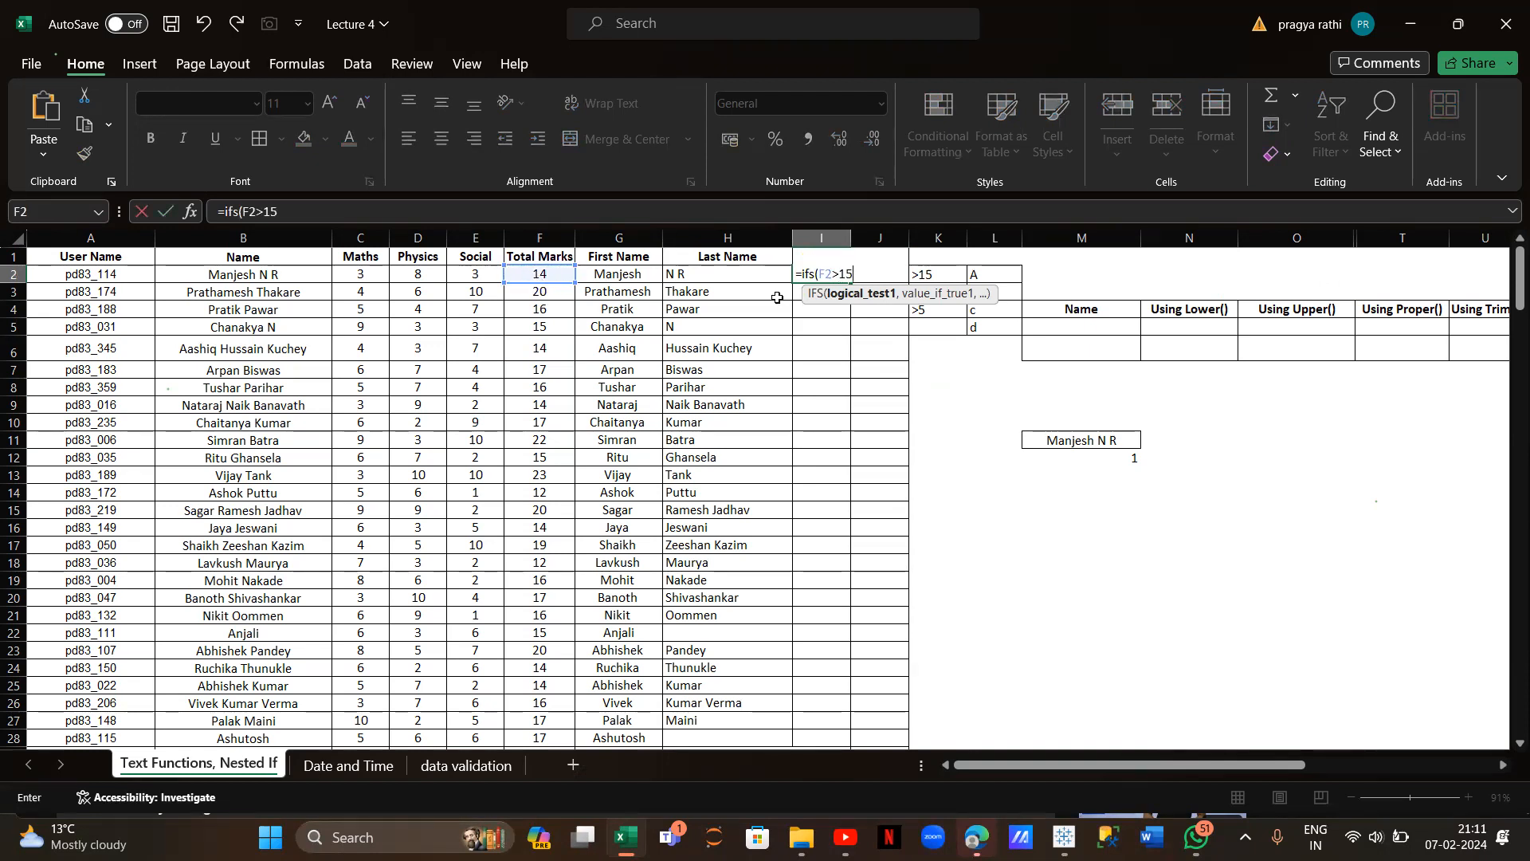
type(",\"A")
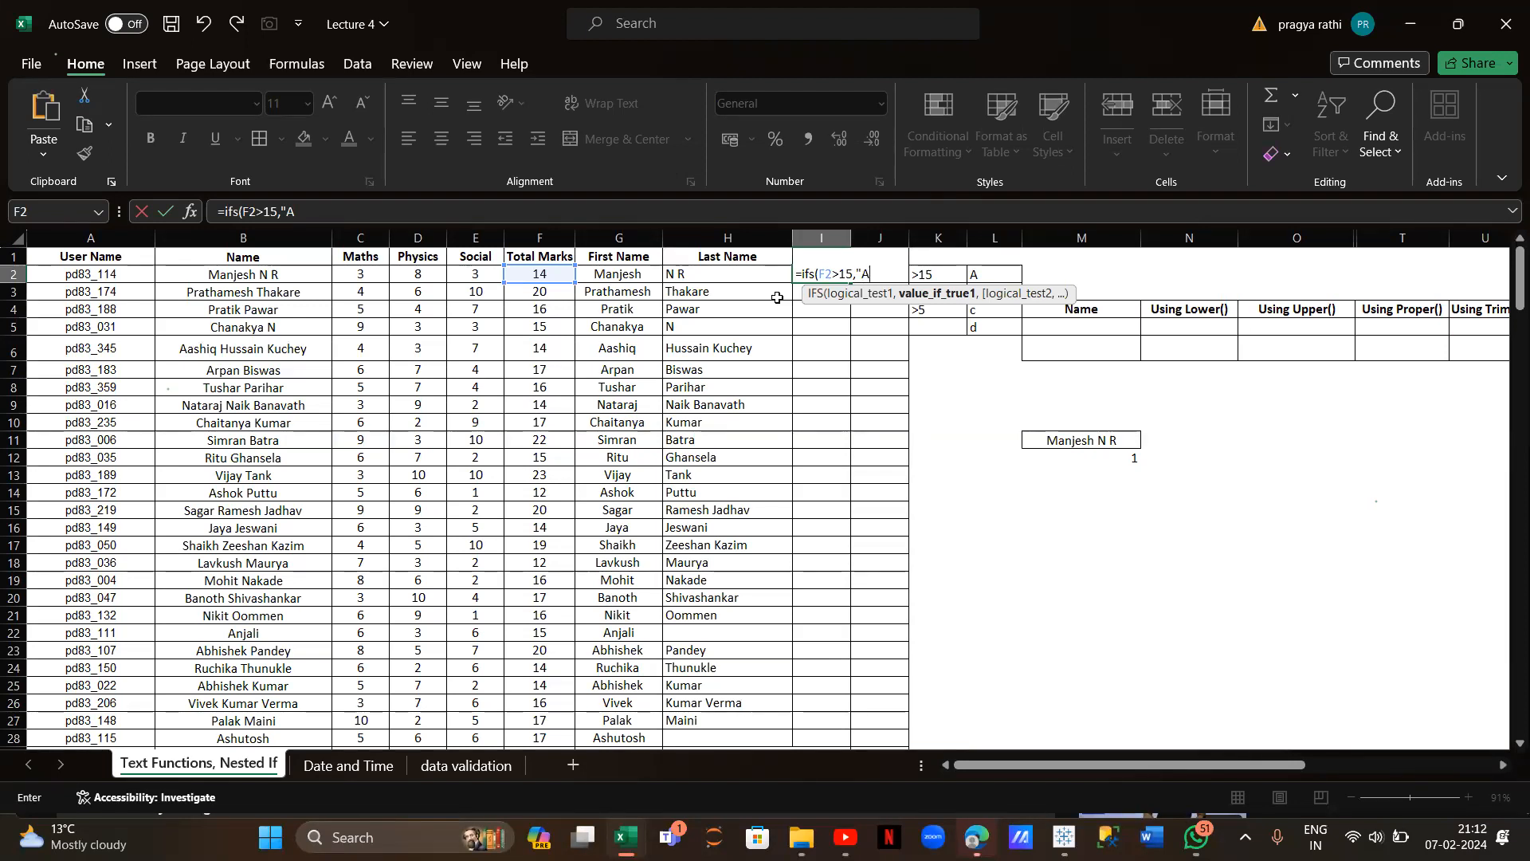
type("\",")
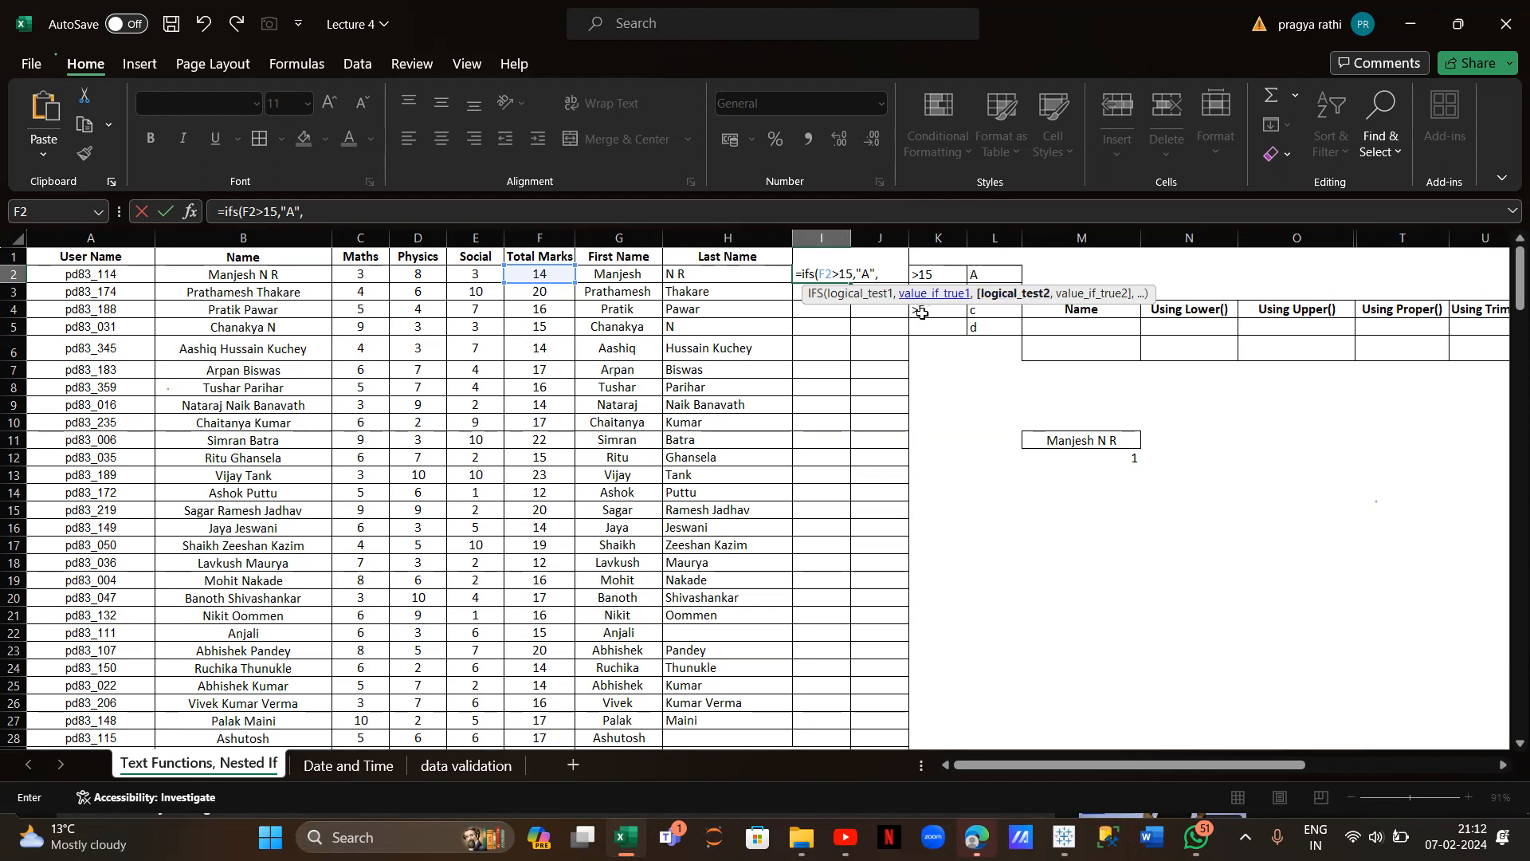
left_click(559, 273)
type(">10,")
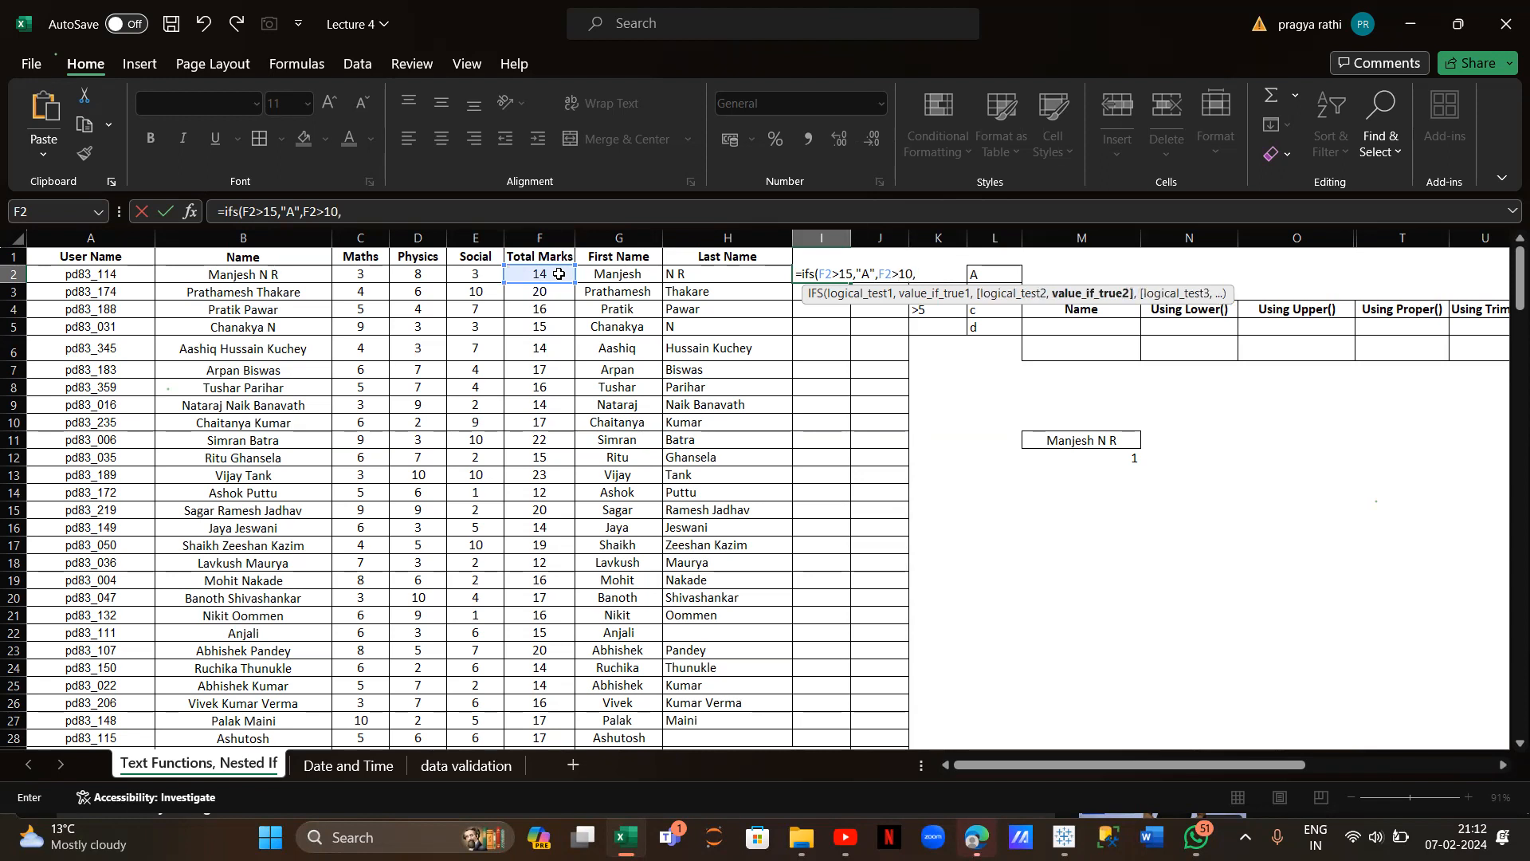
type("\"B\",")
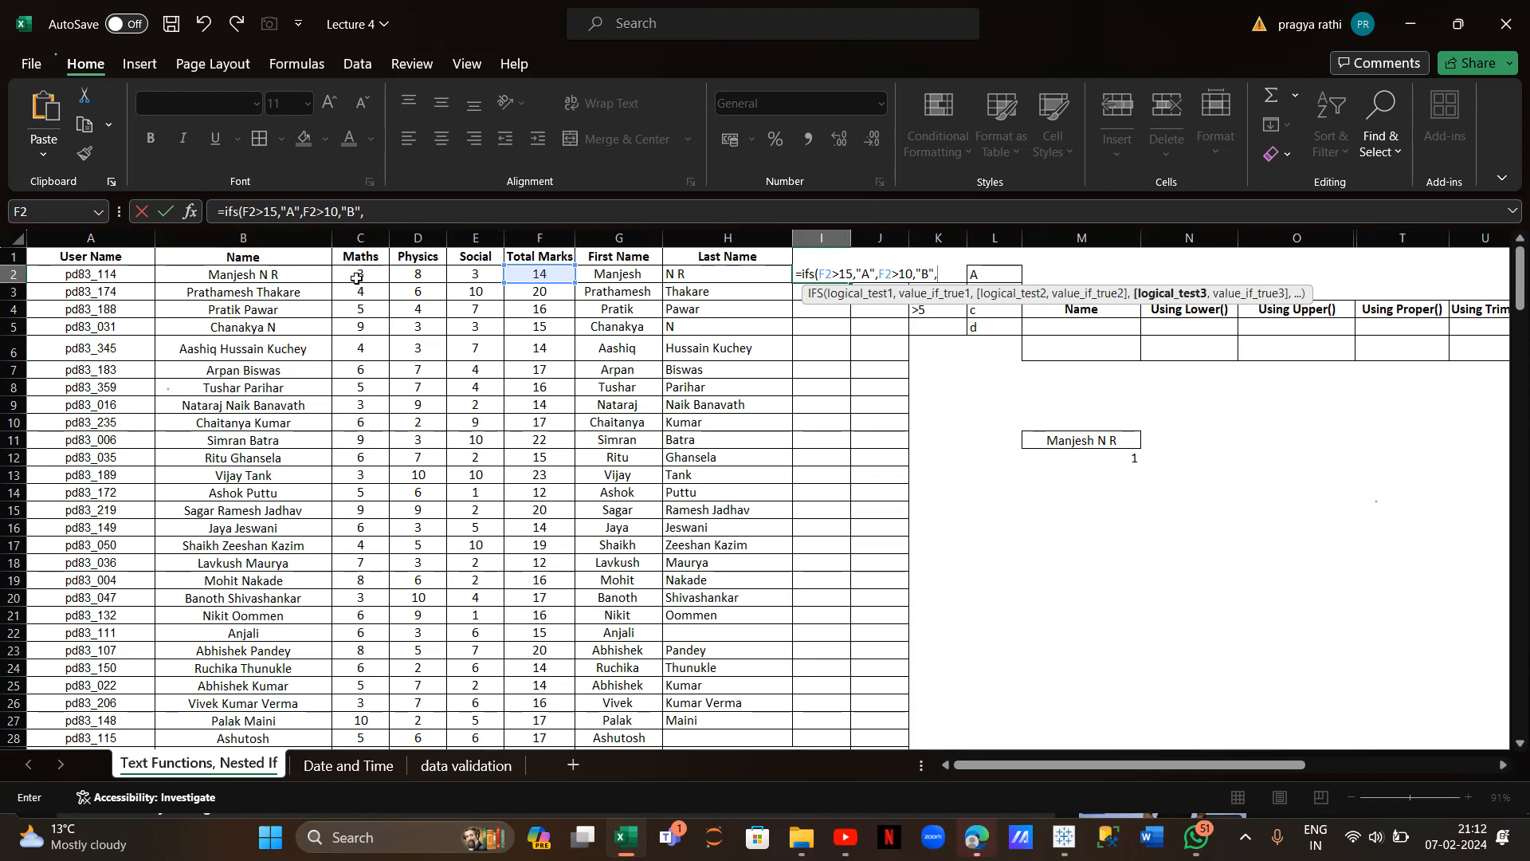
left_click(525, 274)
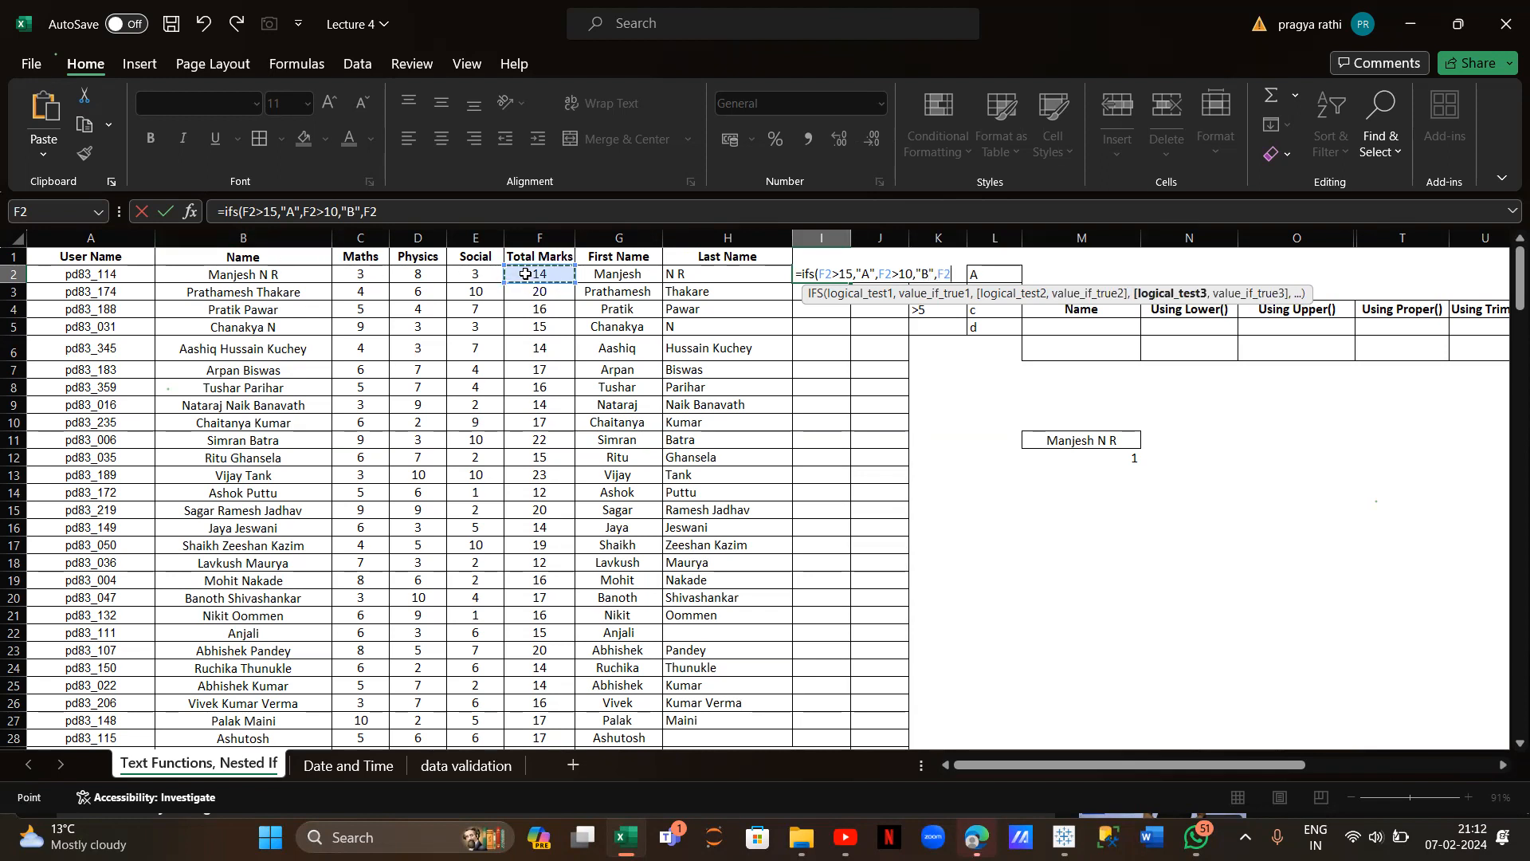
type(">5")
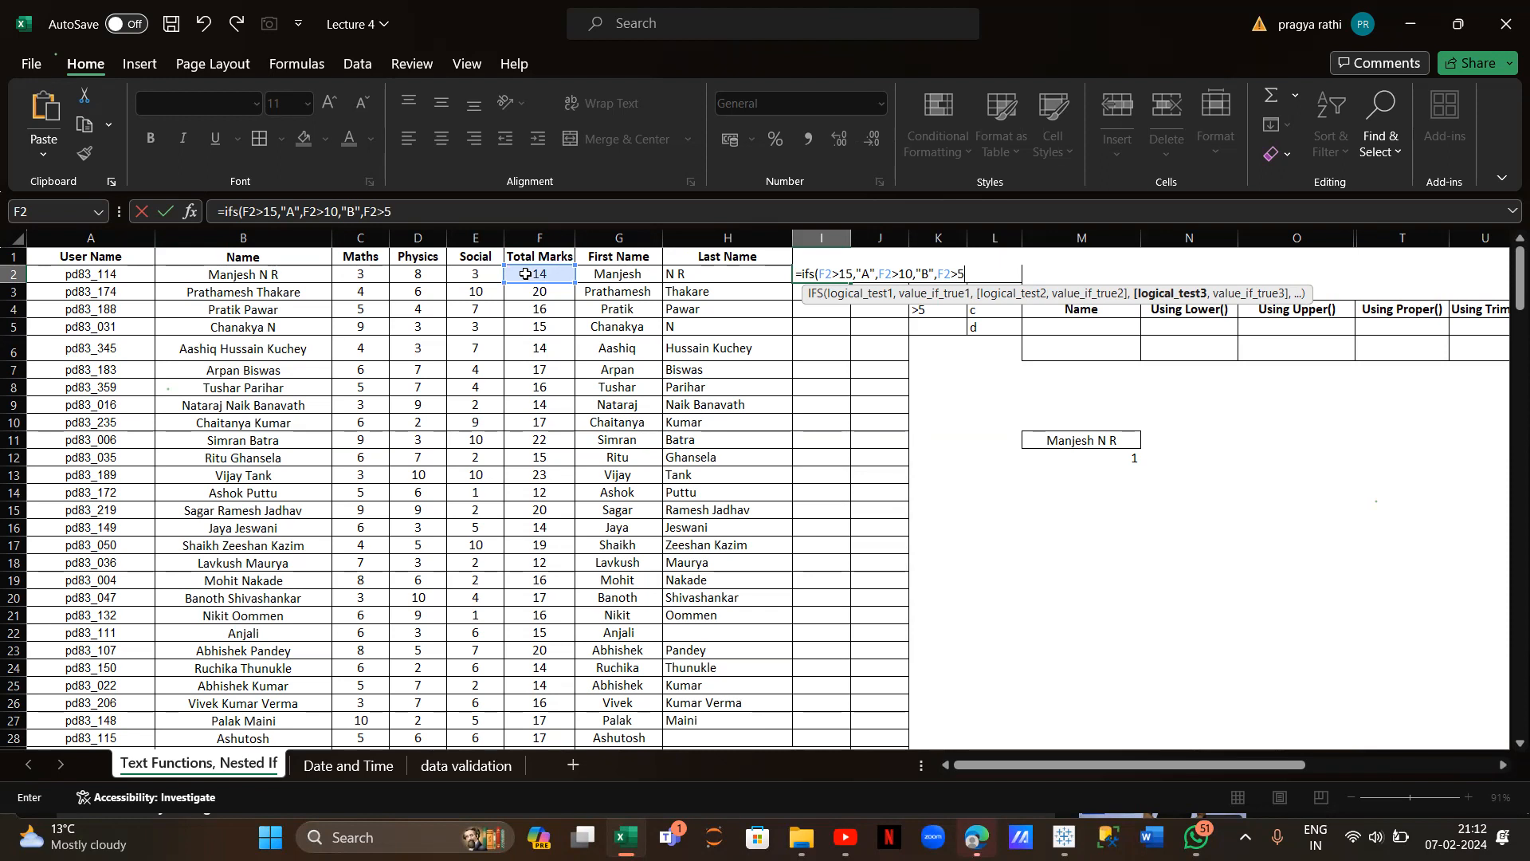
type(",\"C")
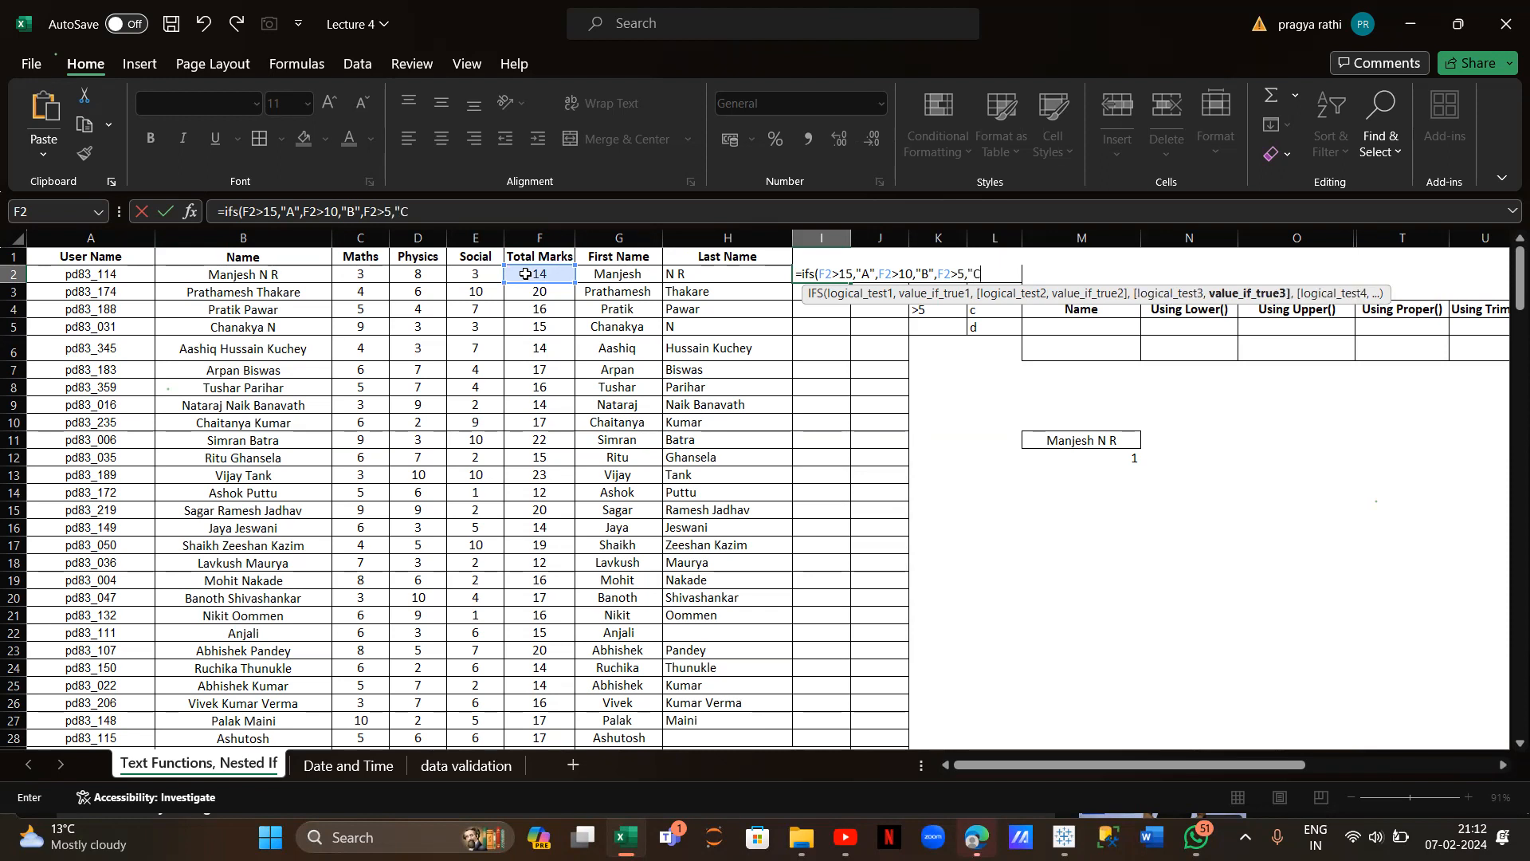
type("\",")
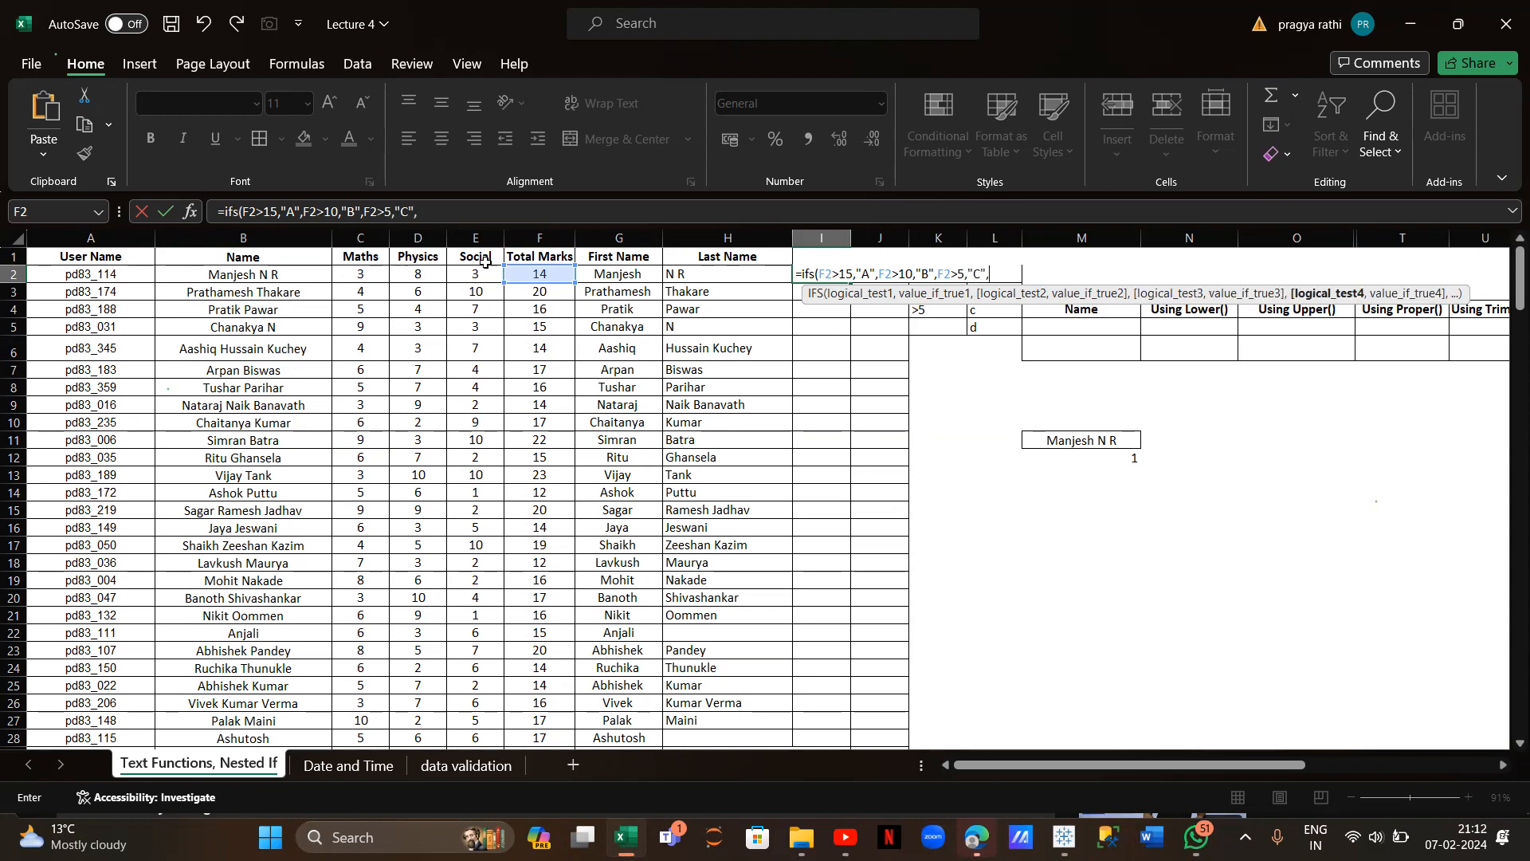
left_click(543, 273)
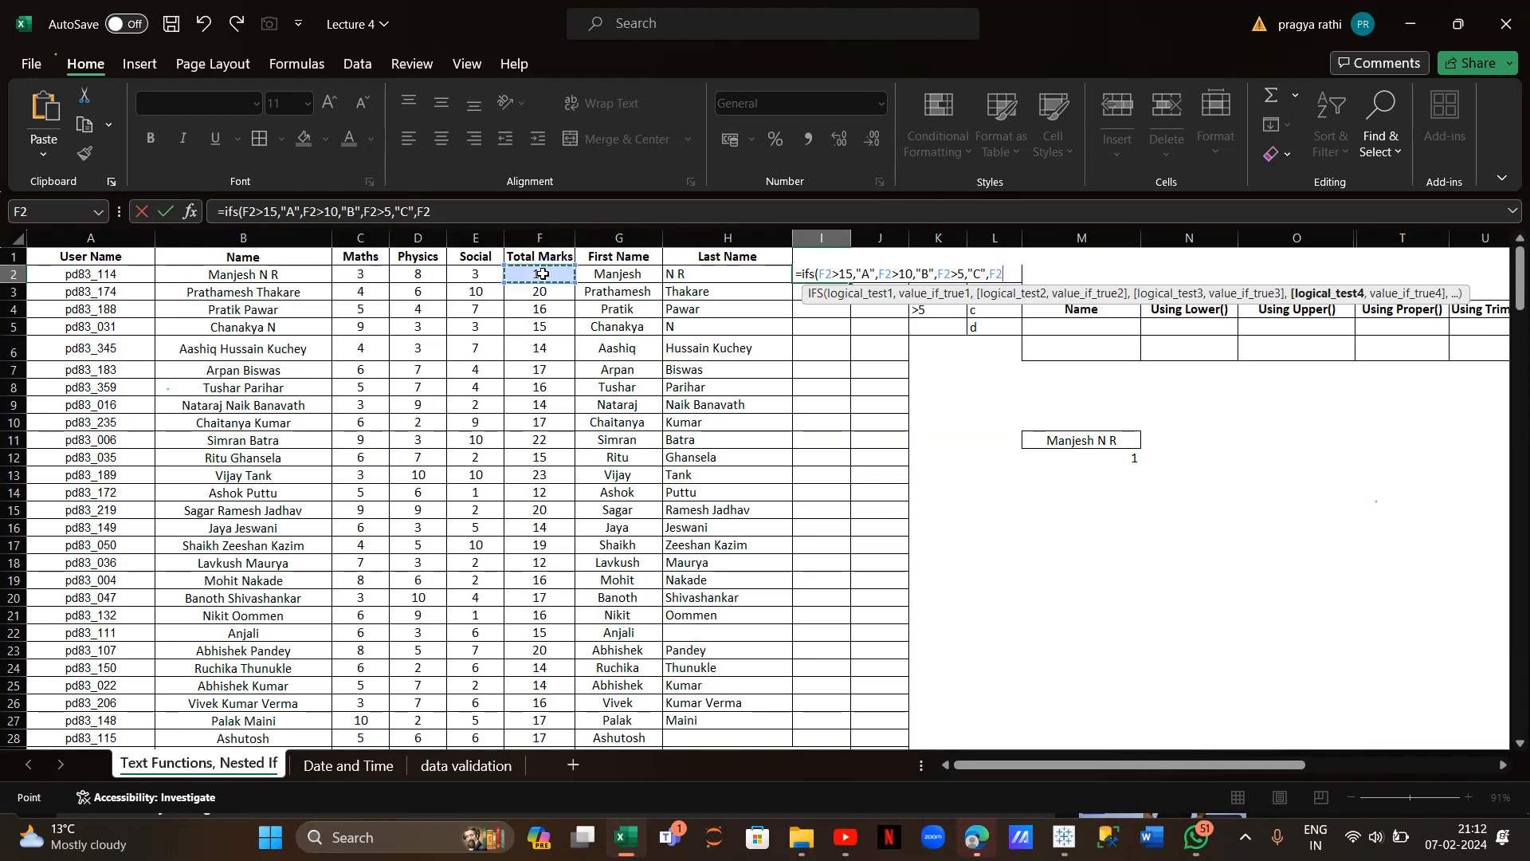
type("<5,\"D")
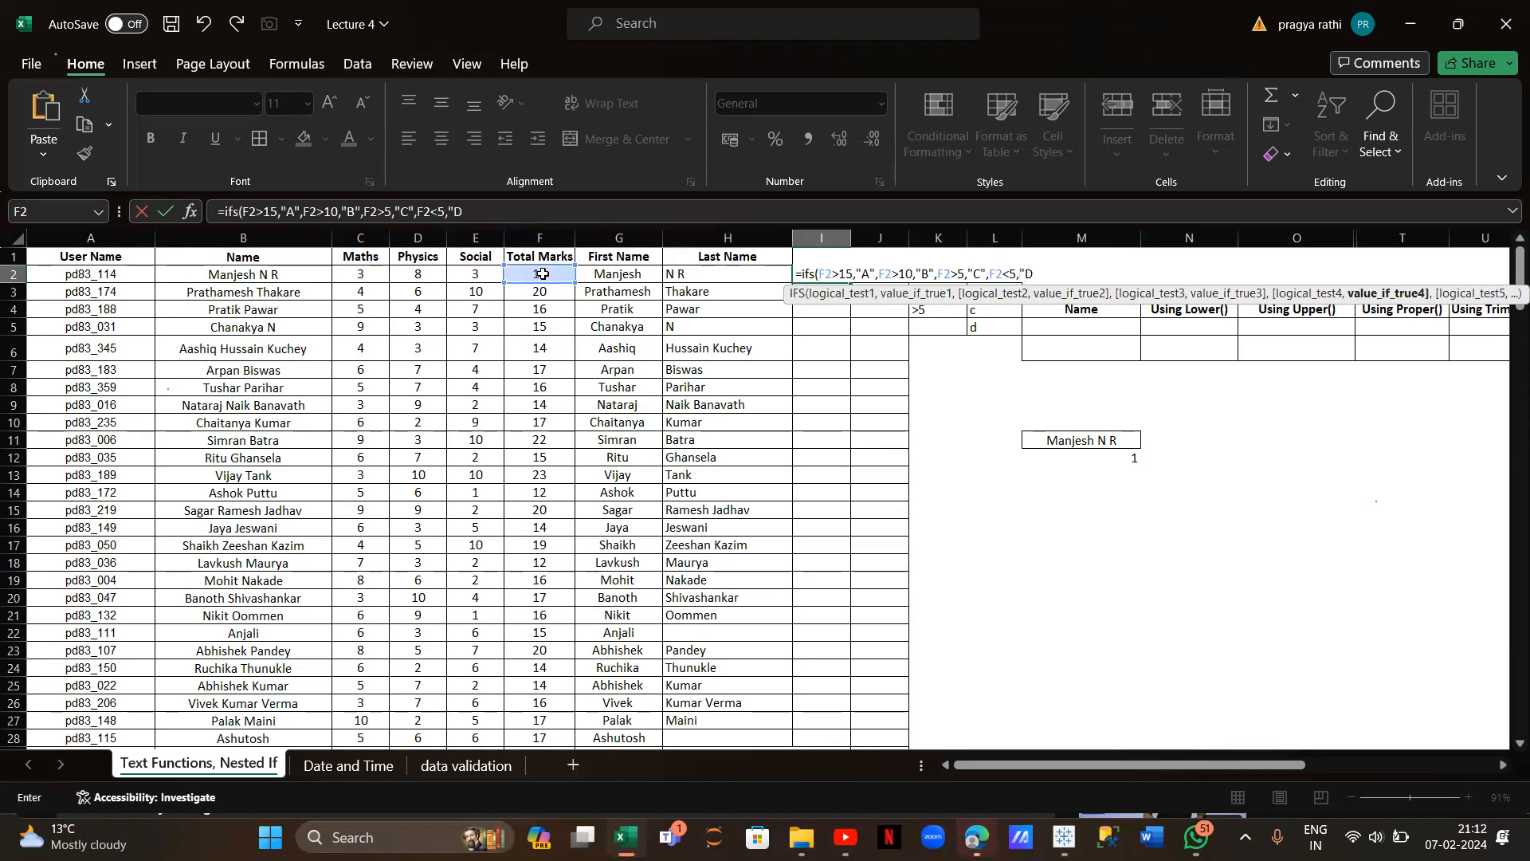
type("\")")
key("Return")
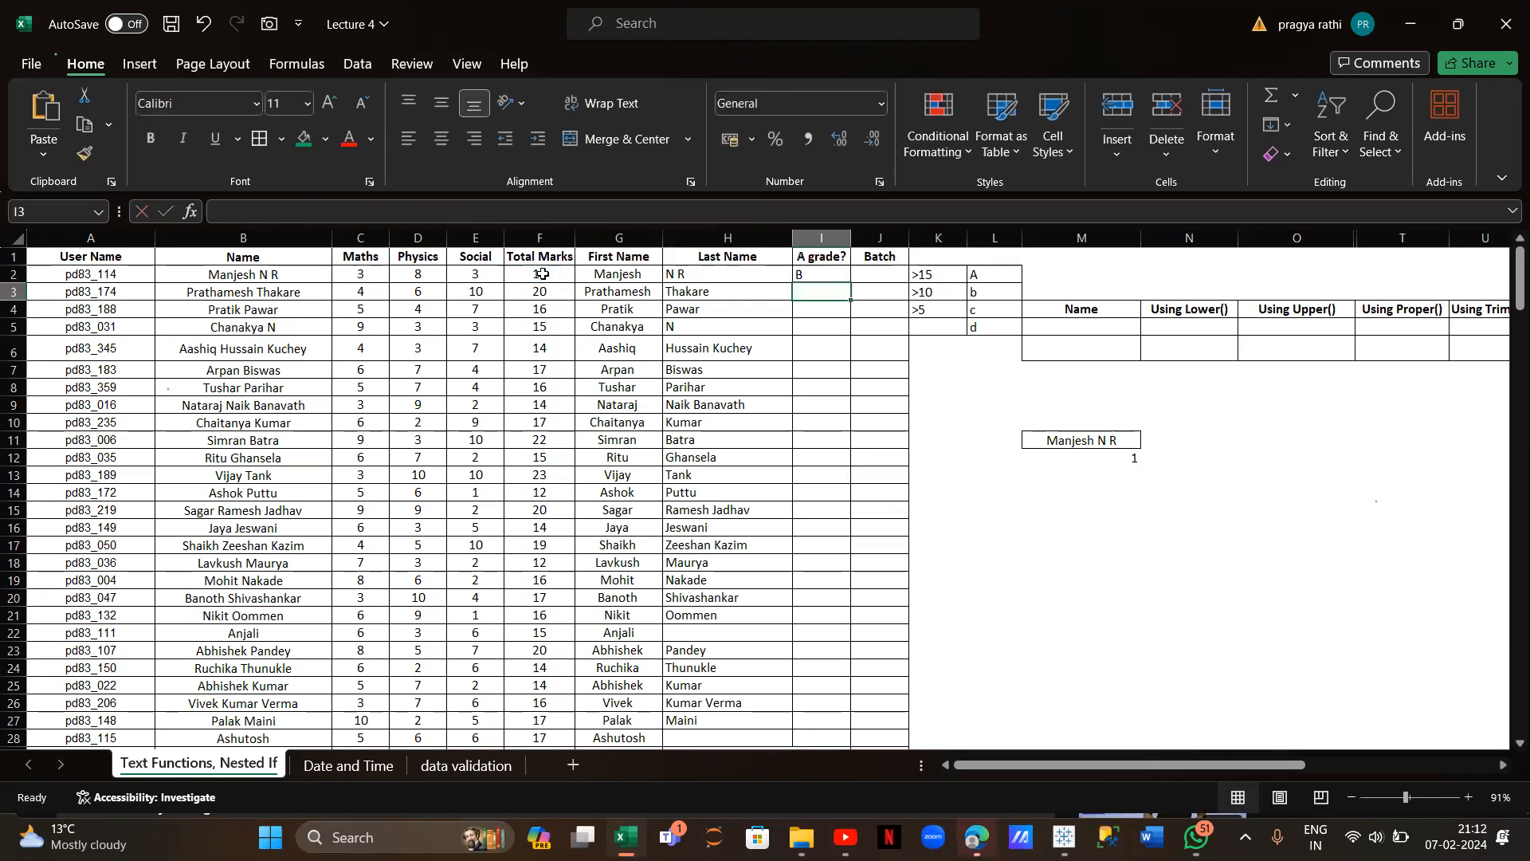
mouse_move(844, 272)
left_mouse_down()
mouse_move(852, 285)
mouse_move(845, 273)
left_mouse_up()
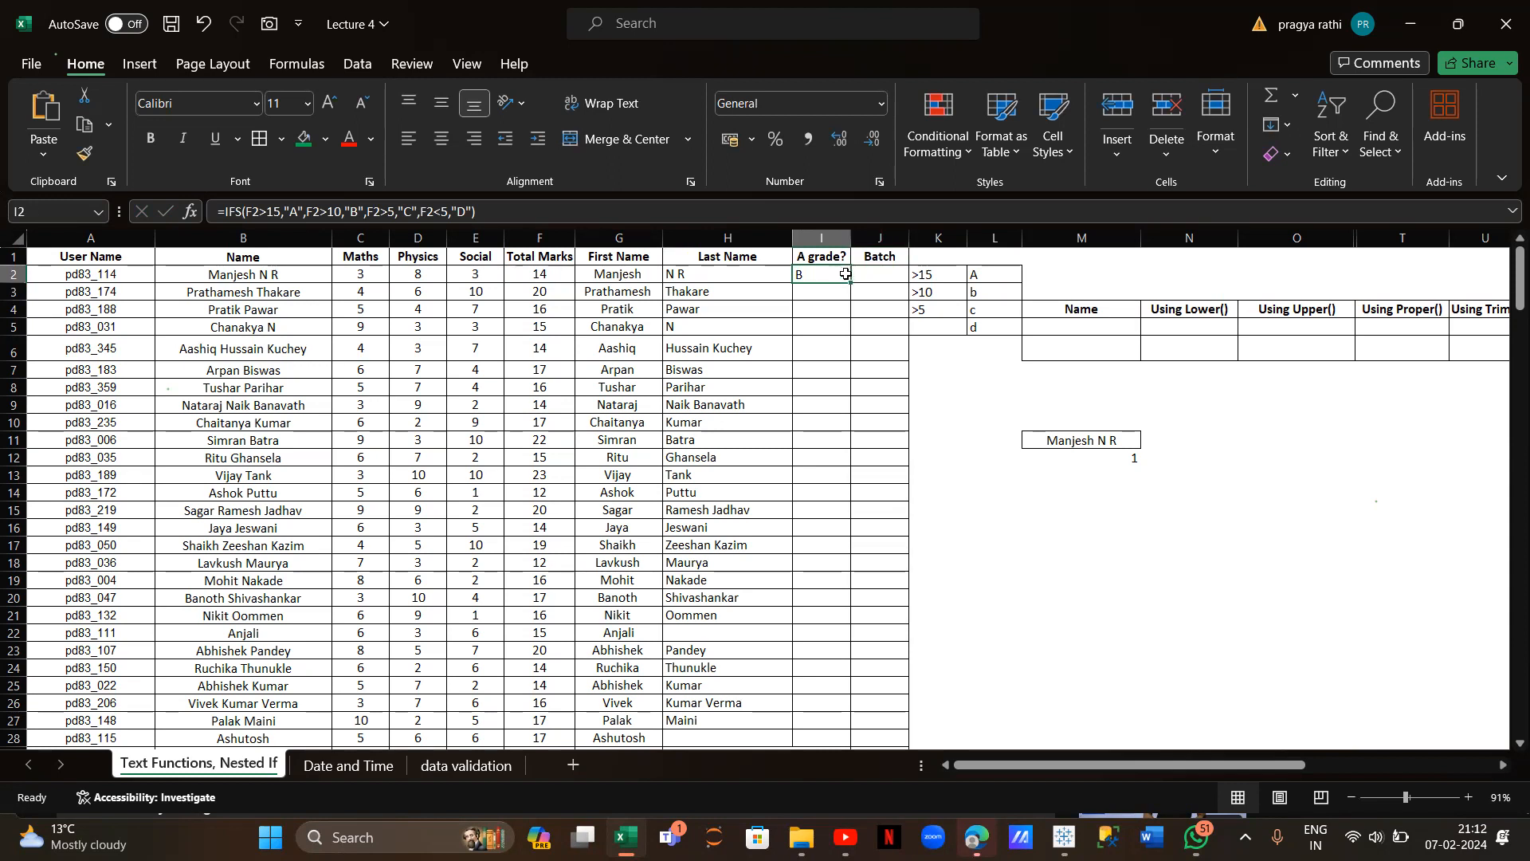
double_click(851, 281)
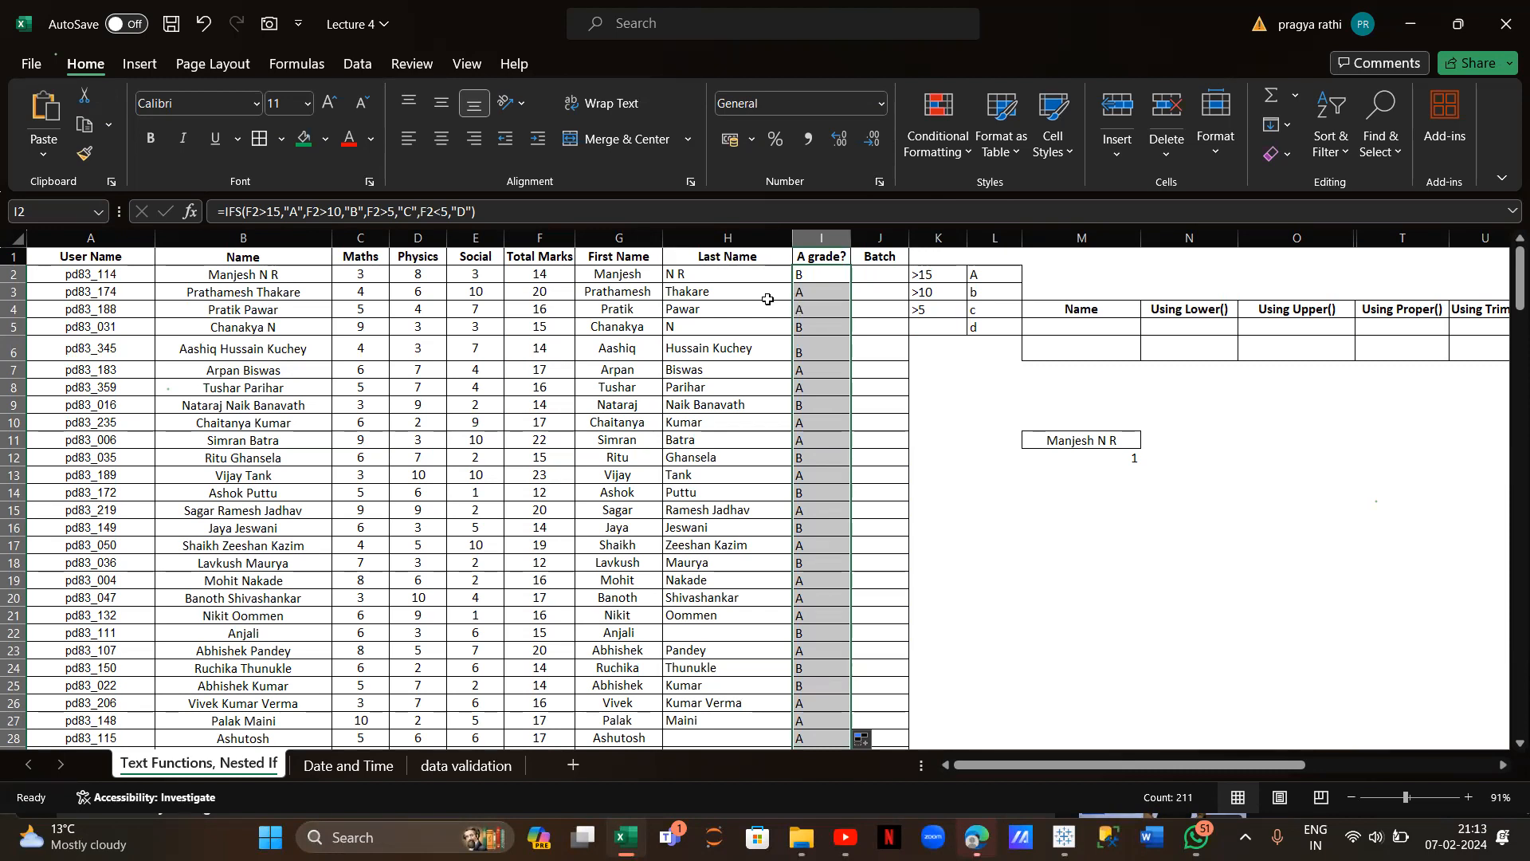
Type a mixed-case sample name in M5 and insert extra spaces between its words
scroll(1097, 368, "right", 3)
scroll(1097, 367, "right", 2)
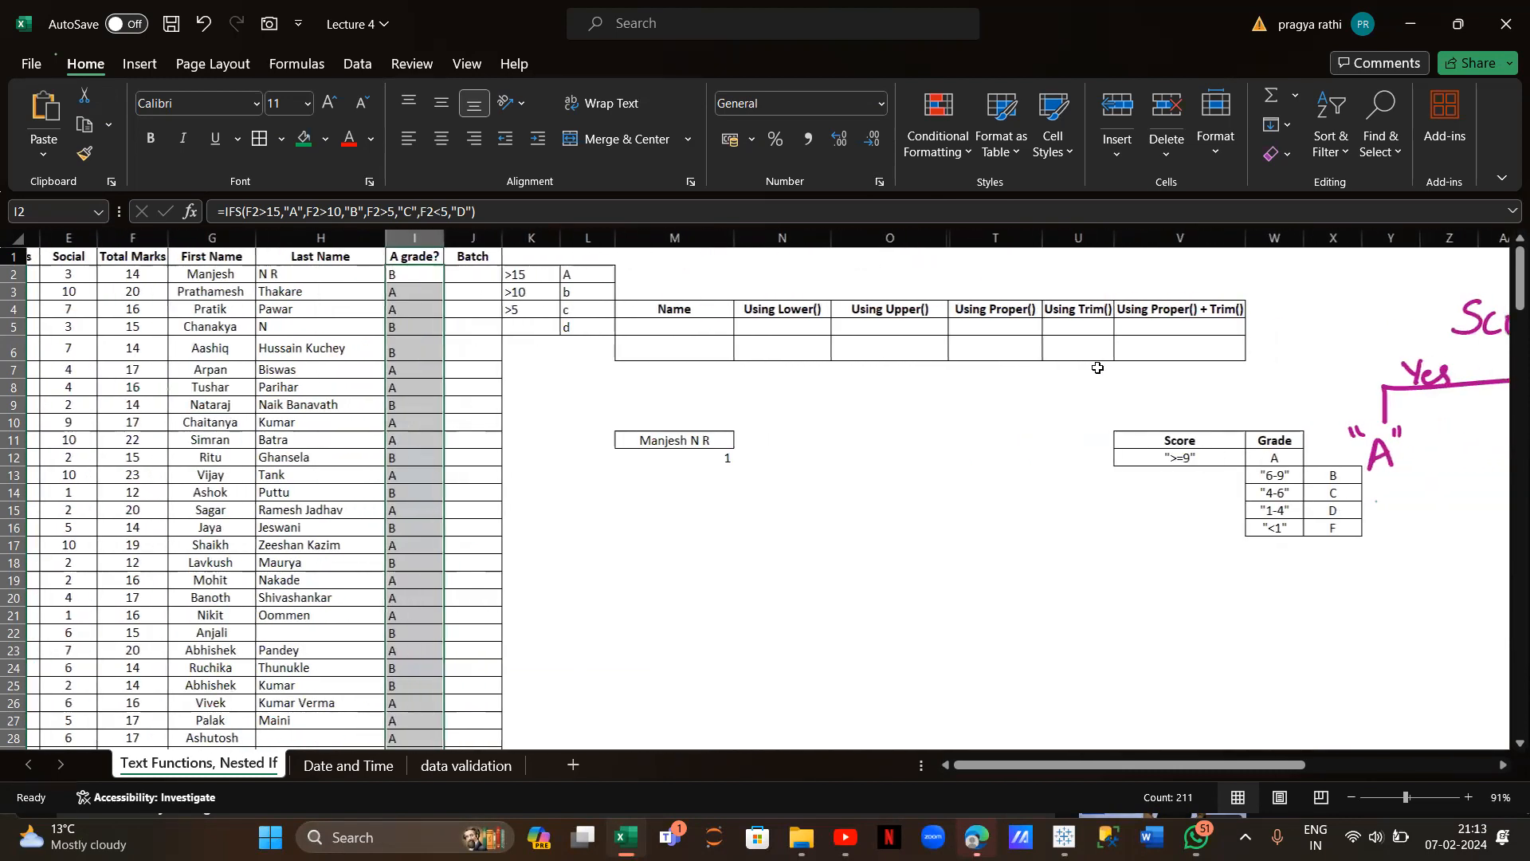
left_click(637, 324)
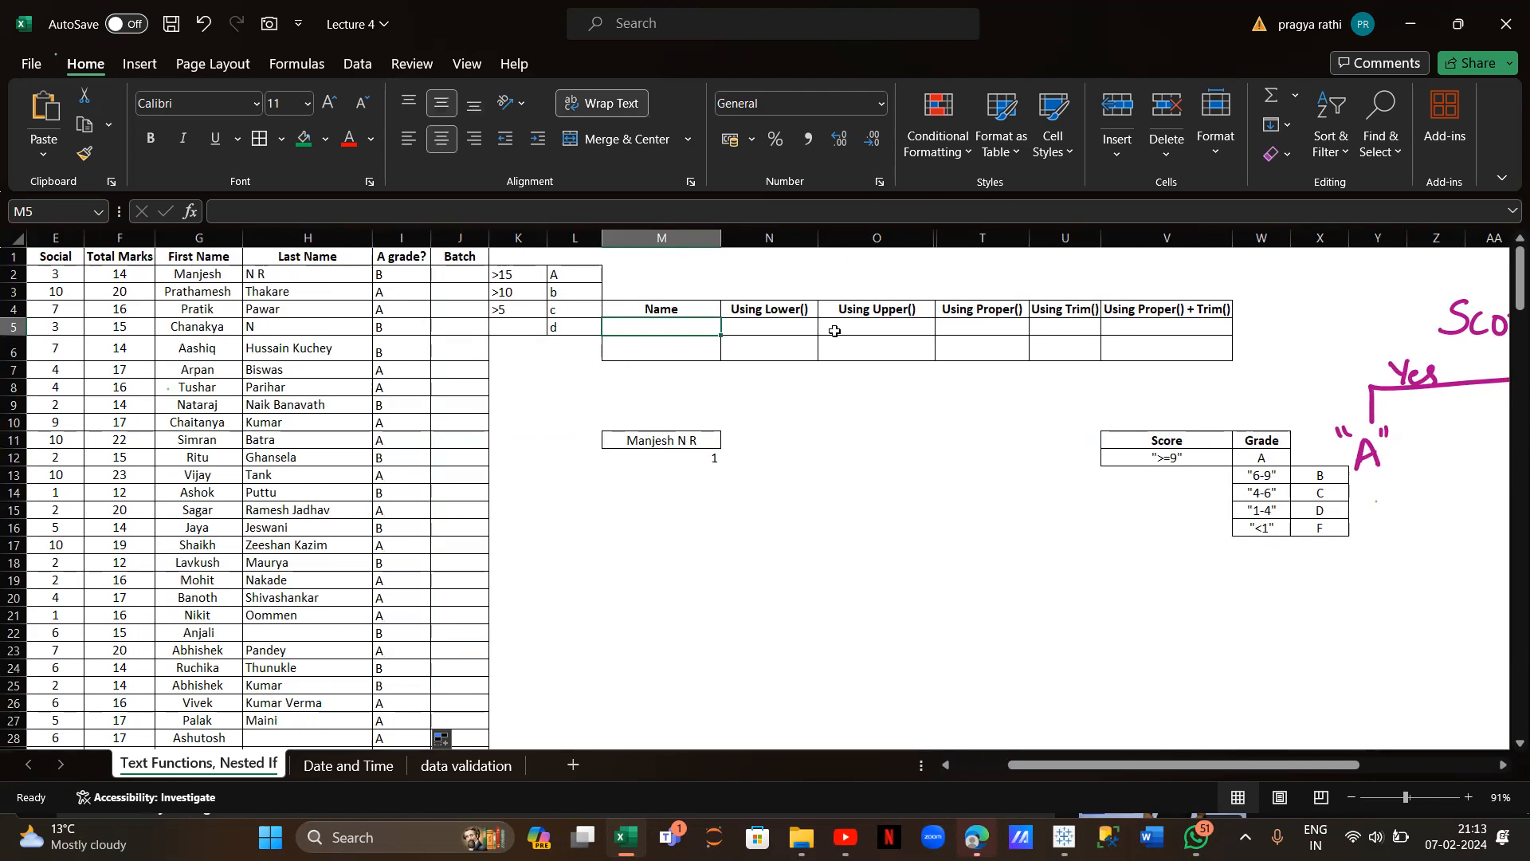
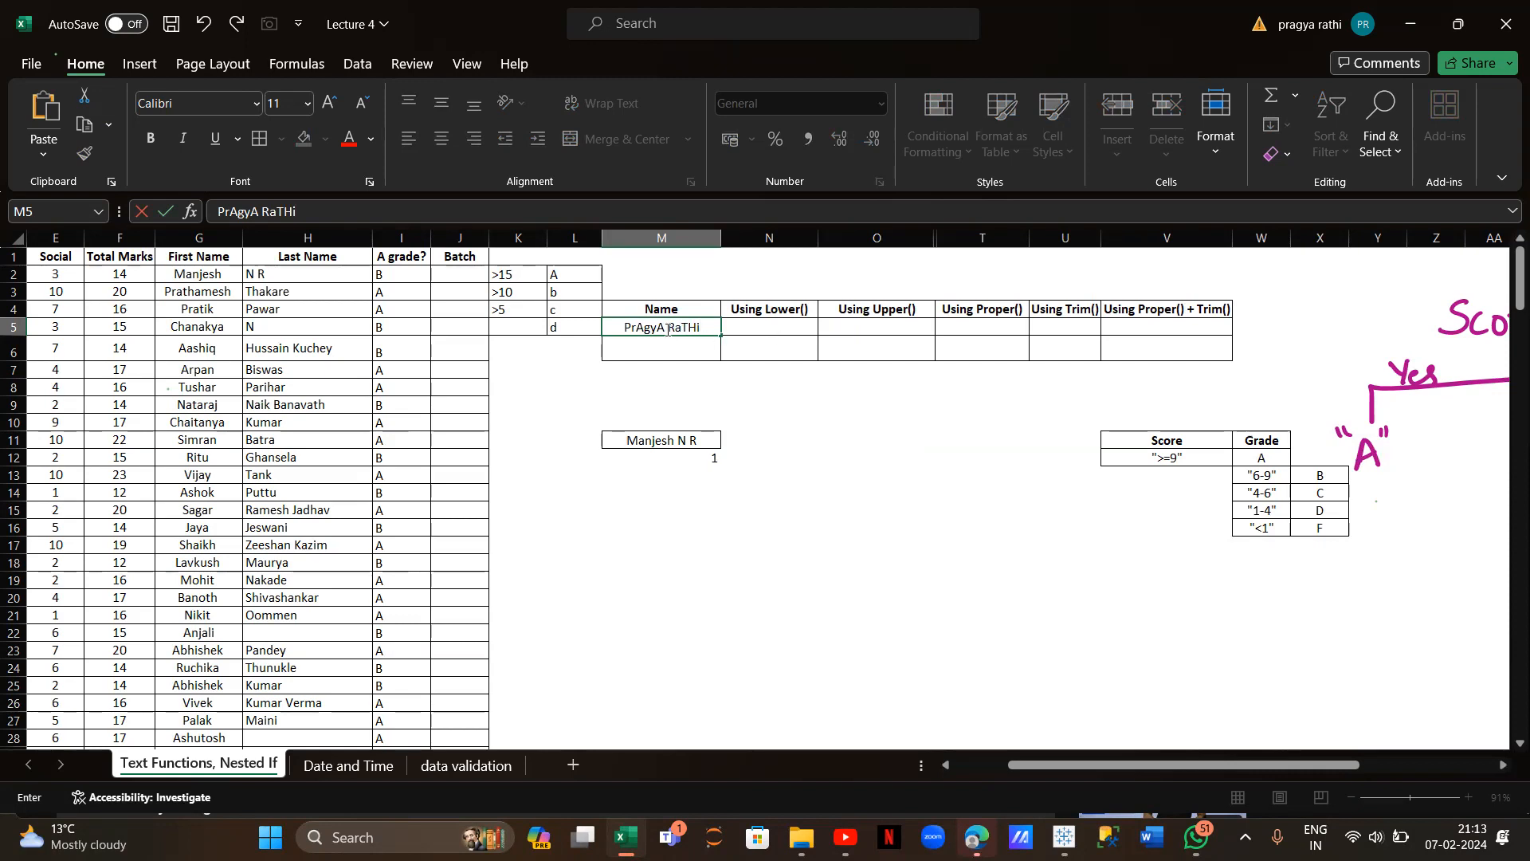
left_click(260, 214)
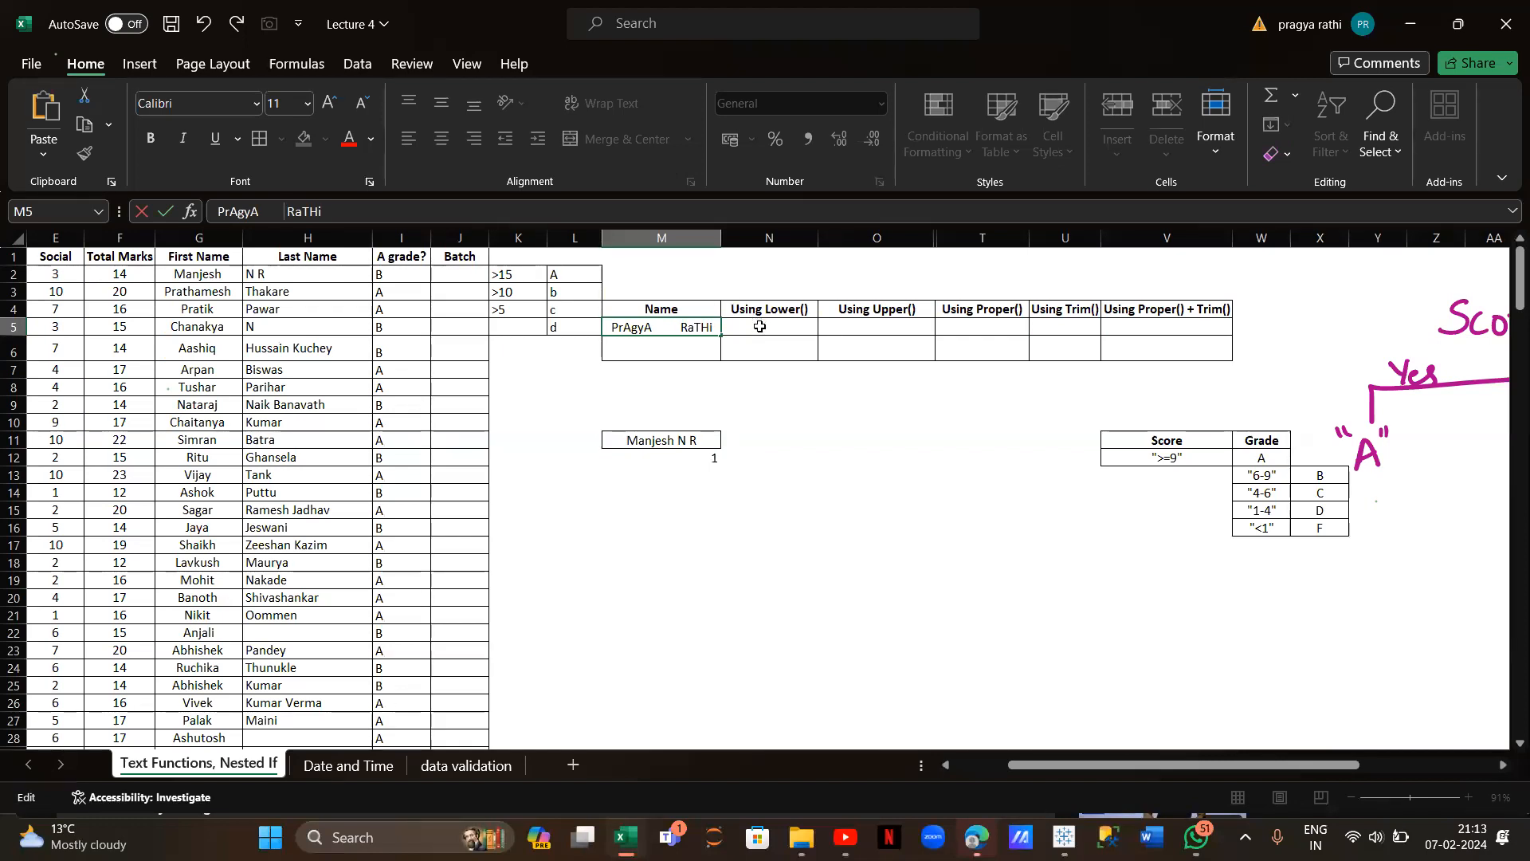
left_click(759, 326)
Enter =LOWER(M5) in the Using Lower() cell
type("=")
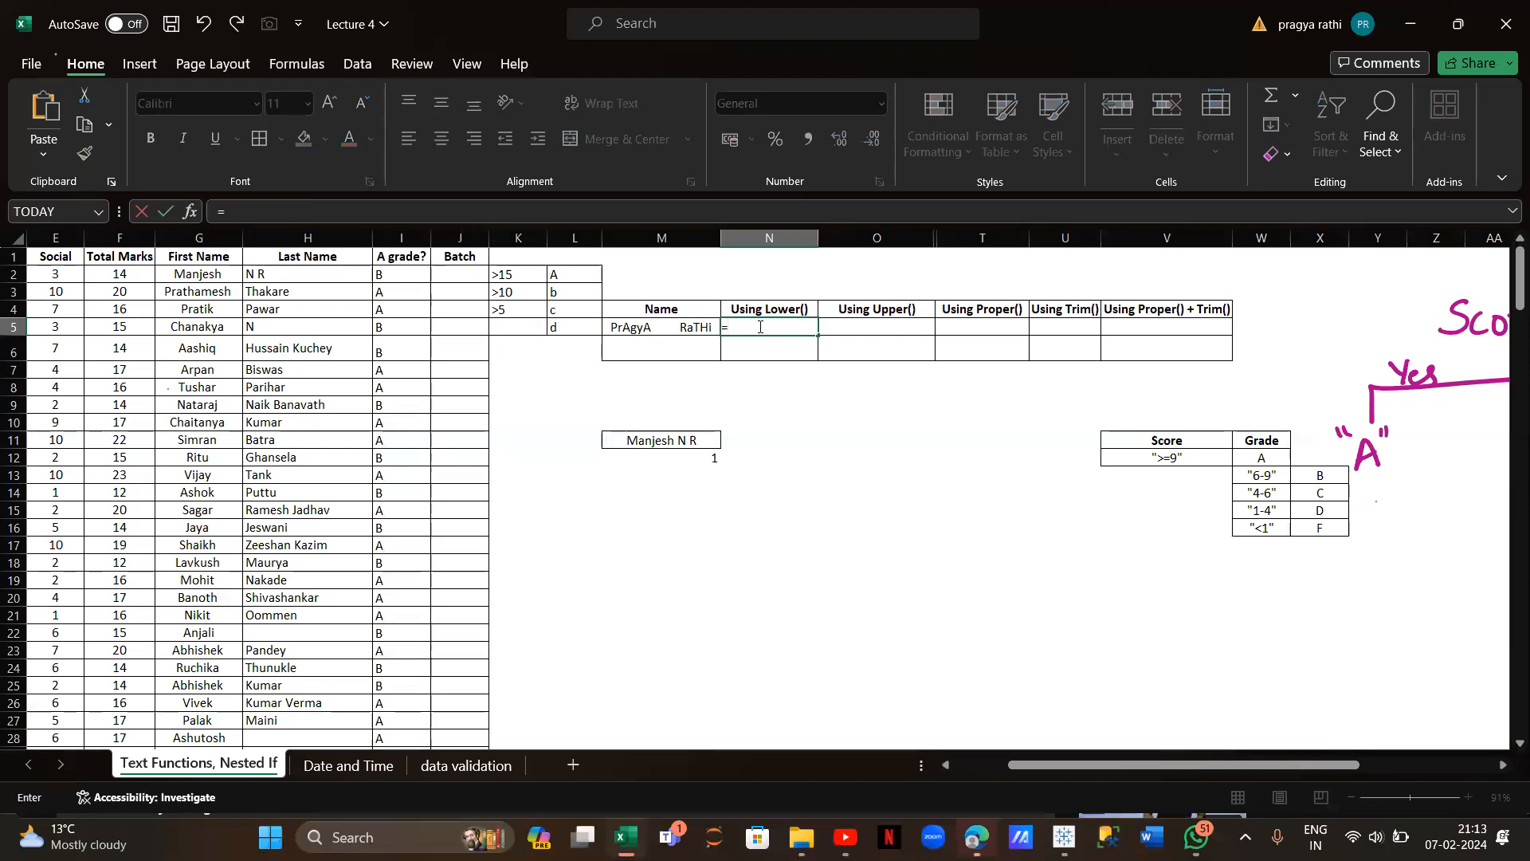
type("lower(")
left_click(676, 324)
type(")")
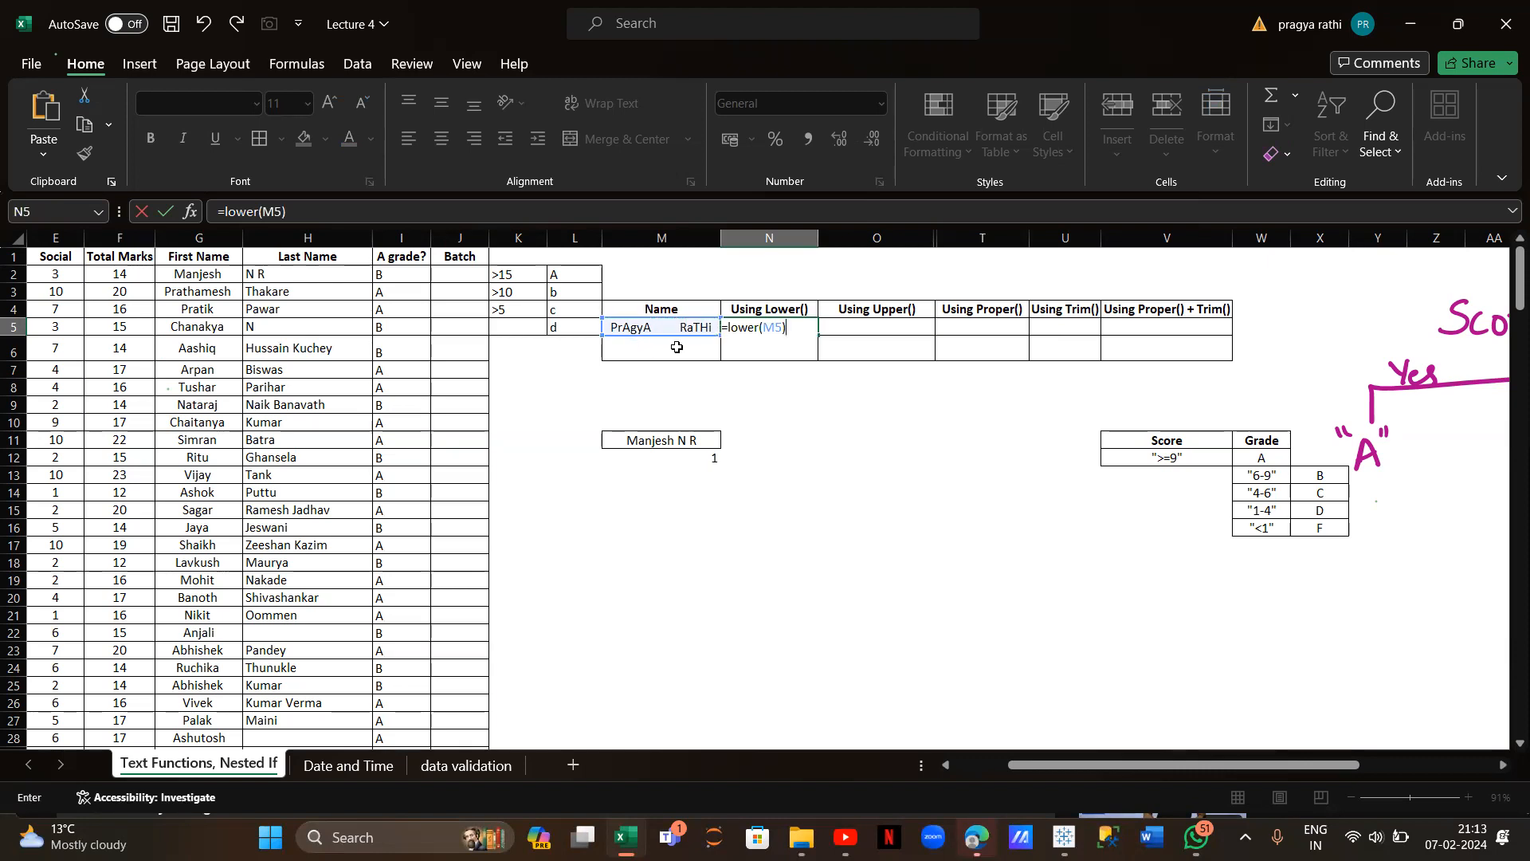
key("Return")
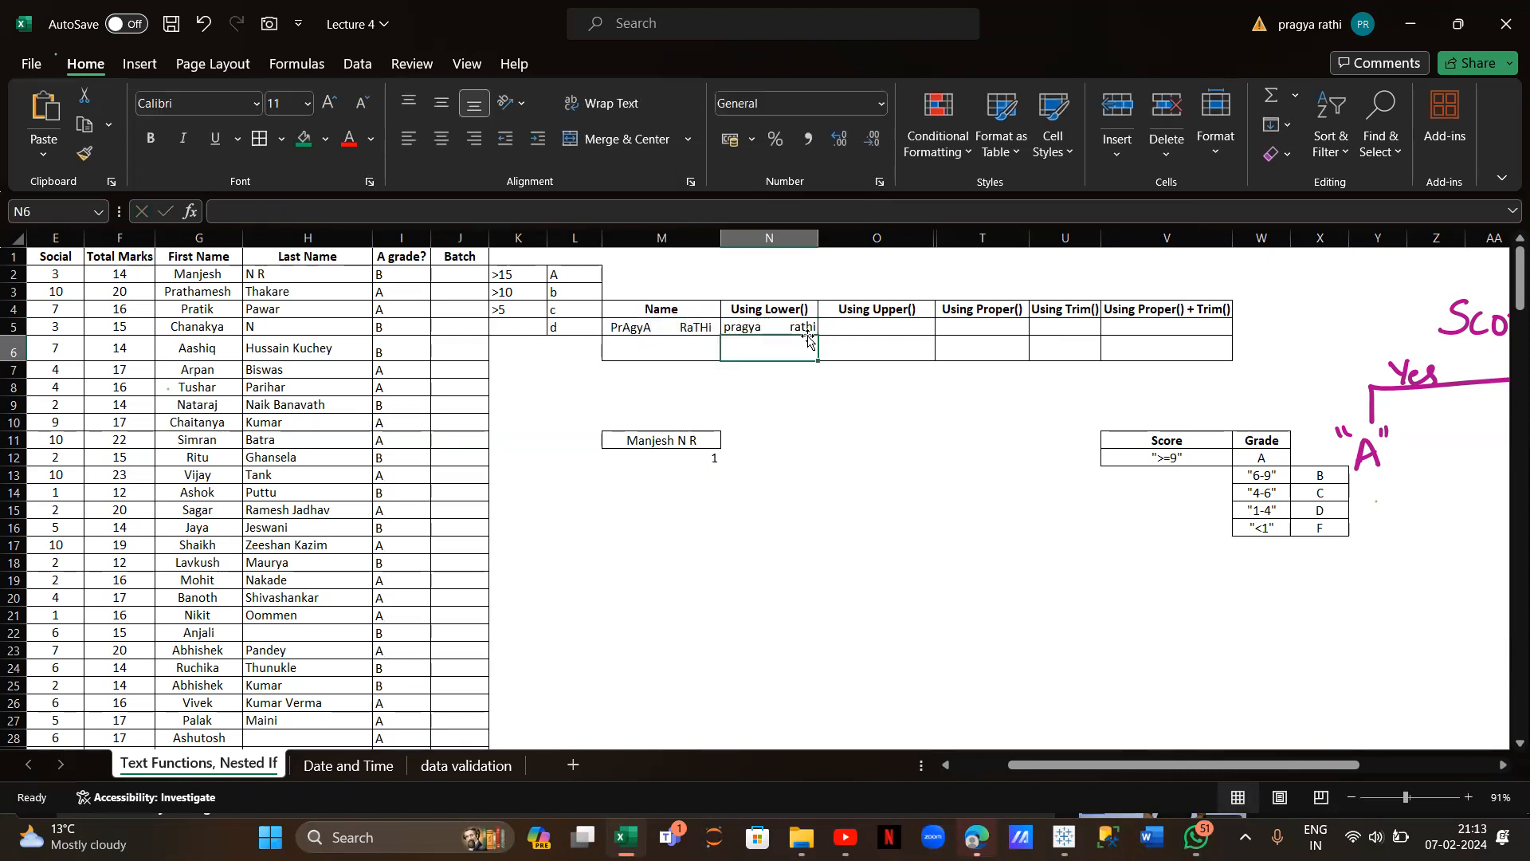
Enter =UPPER(M5) in the Using Upper() cell
left_click(877, 324)
type("=")
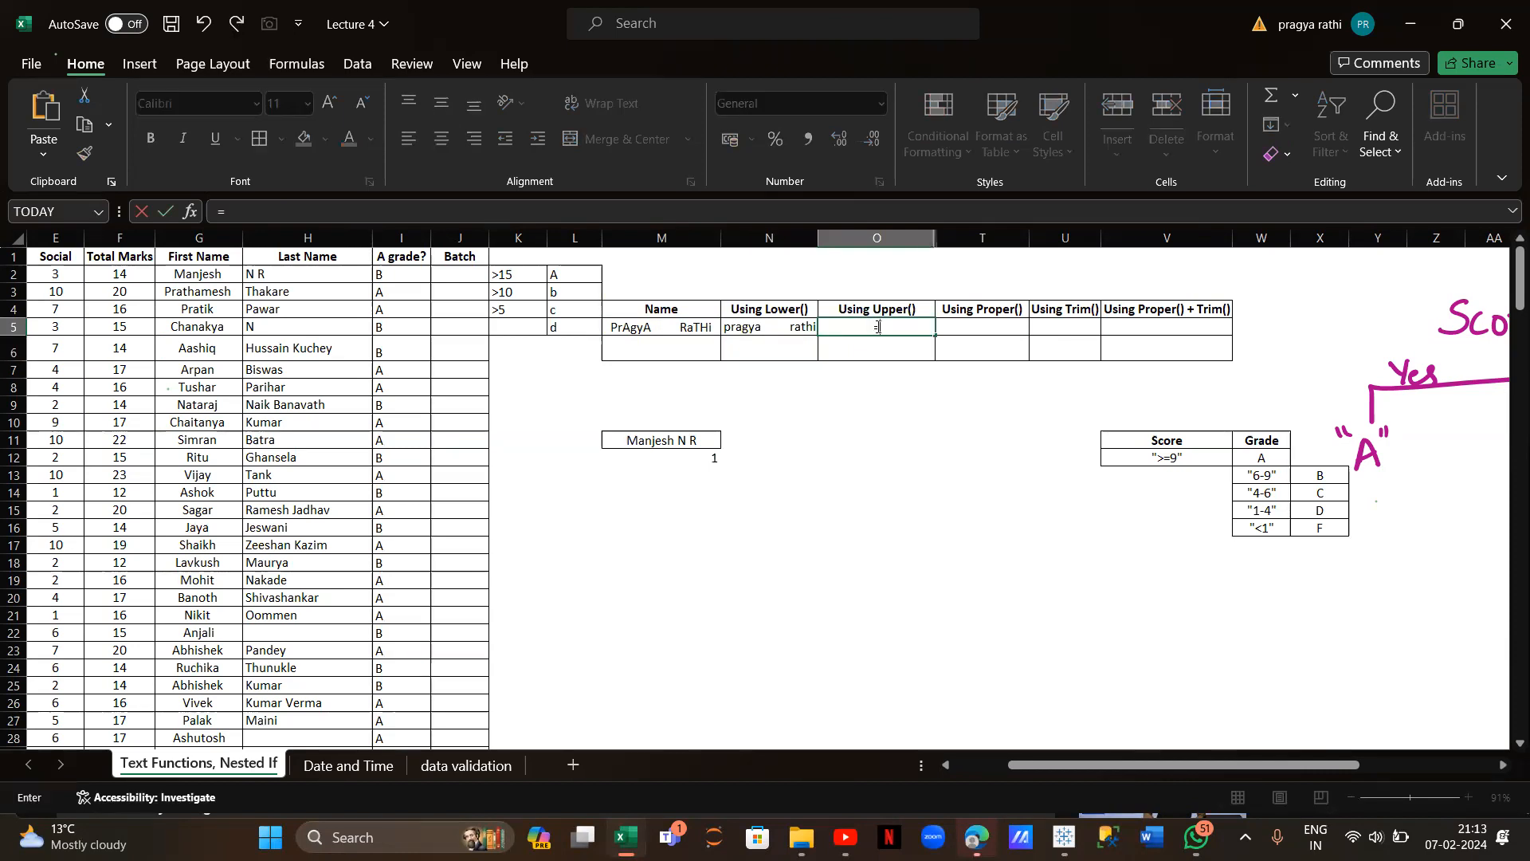
type("upper")
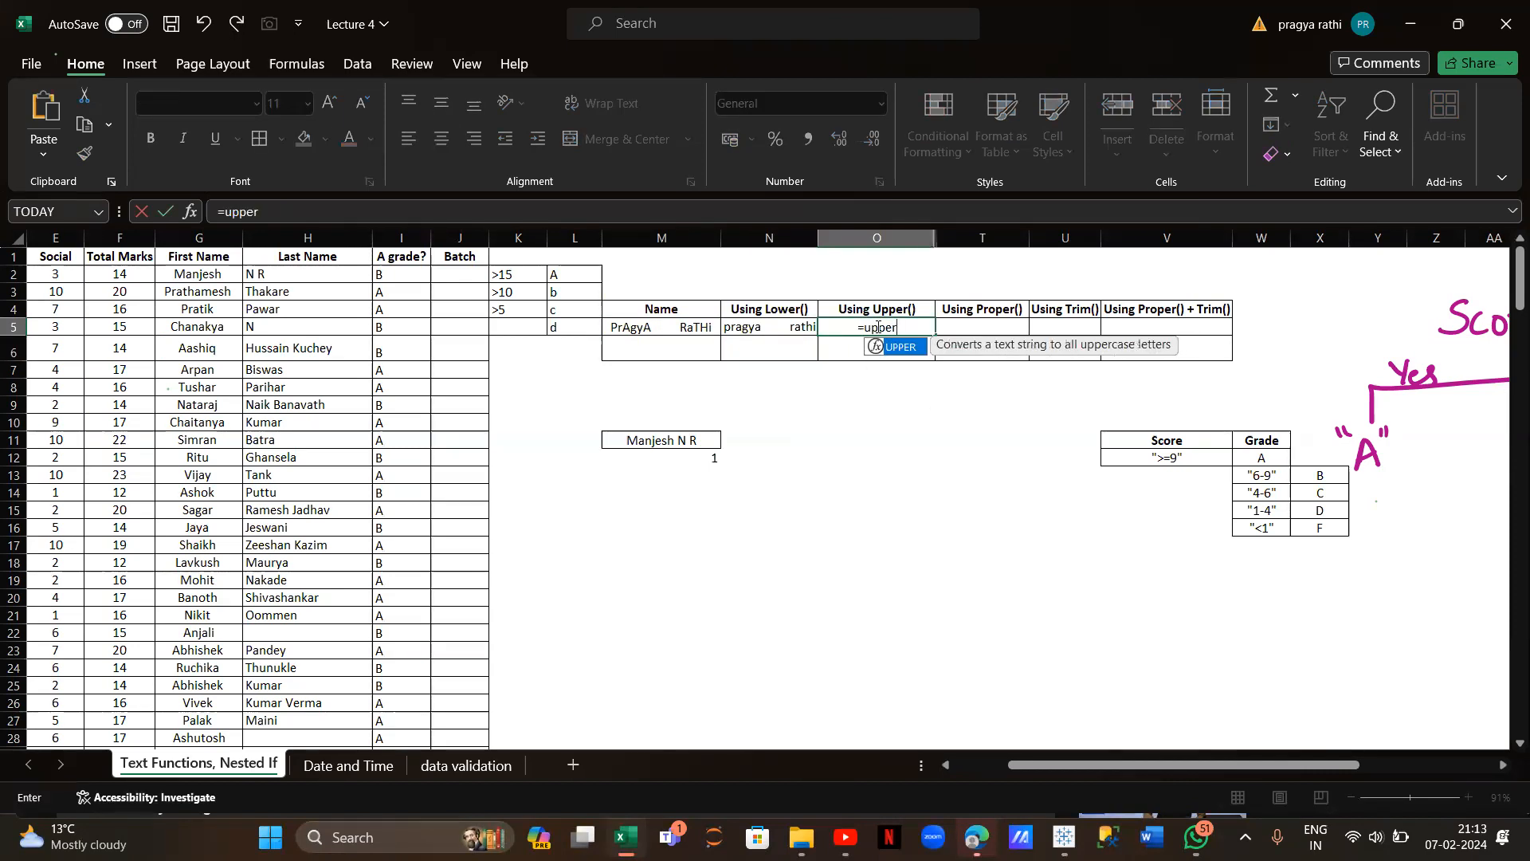
type("(")
left_click(693, 323)
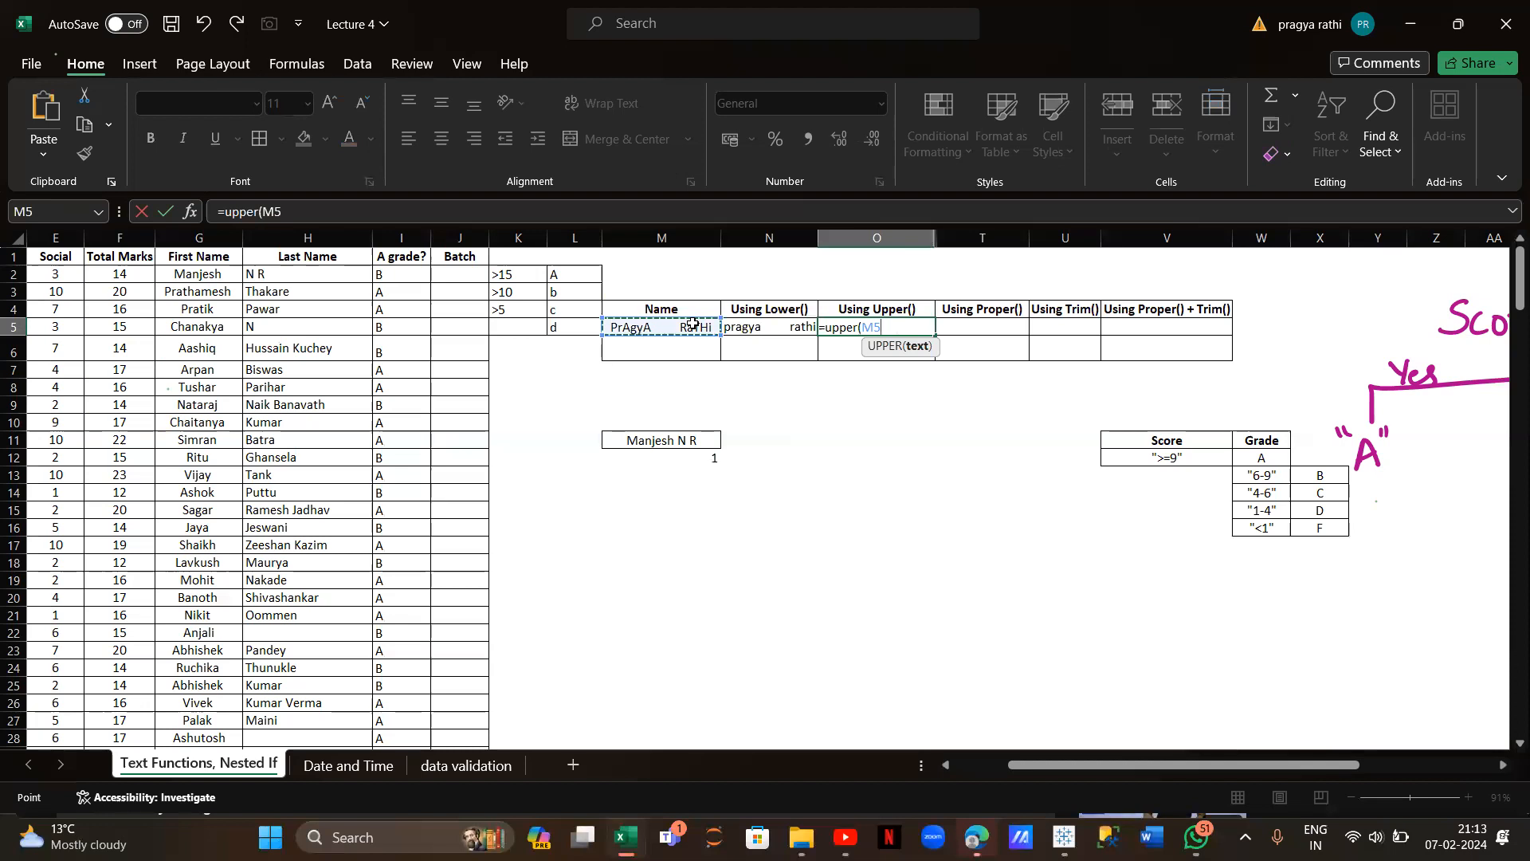
type(")")
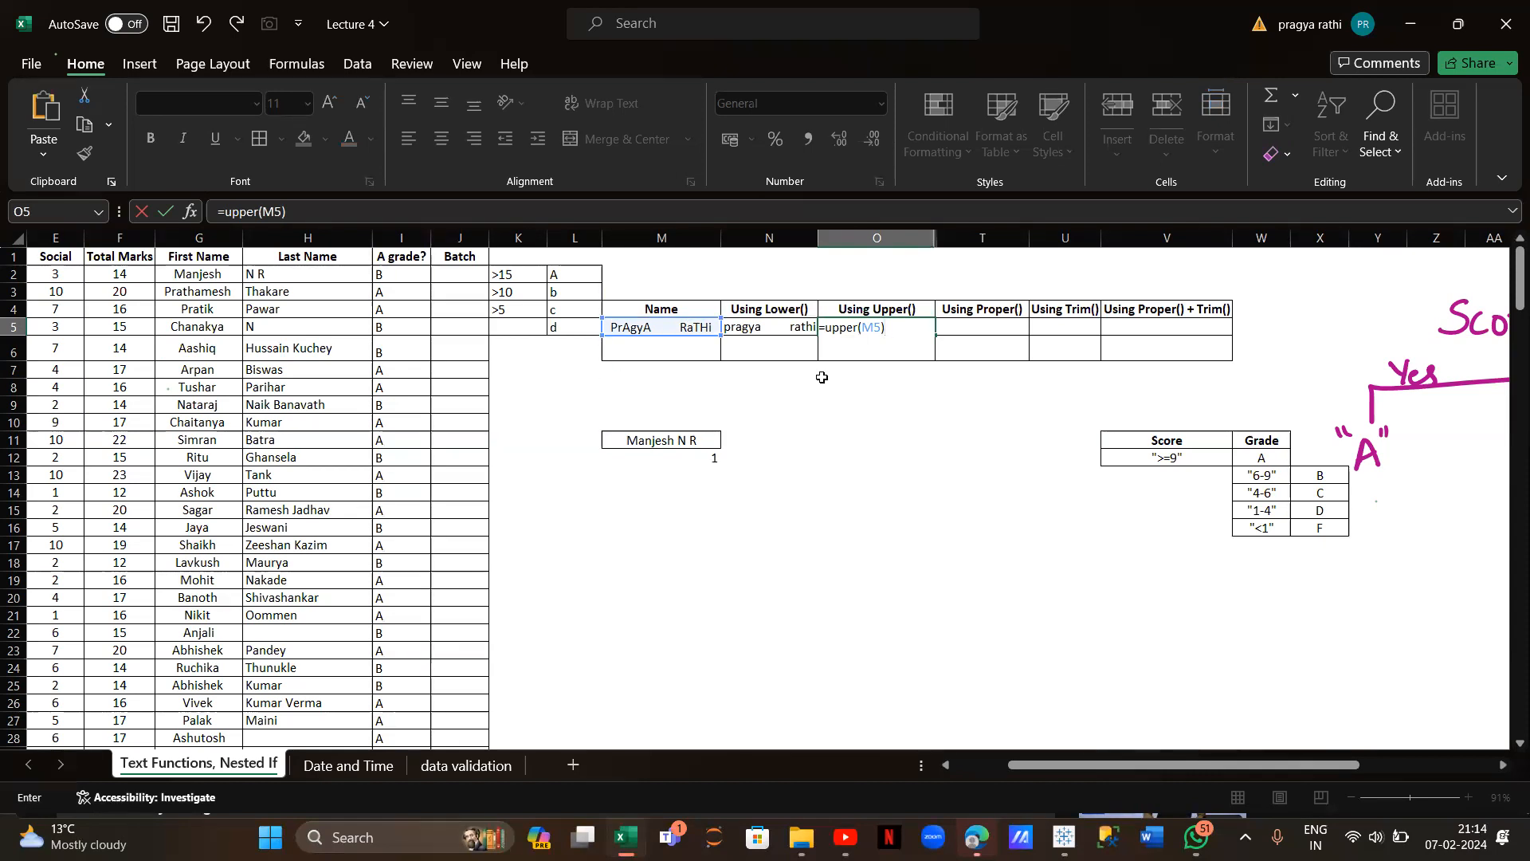
key("Return")
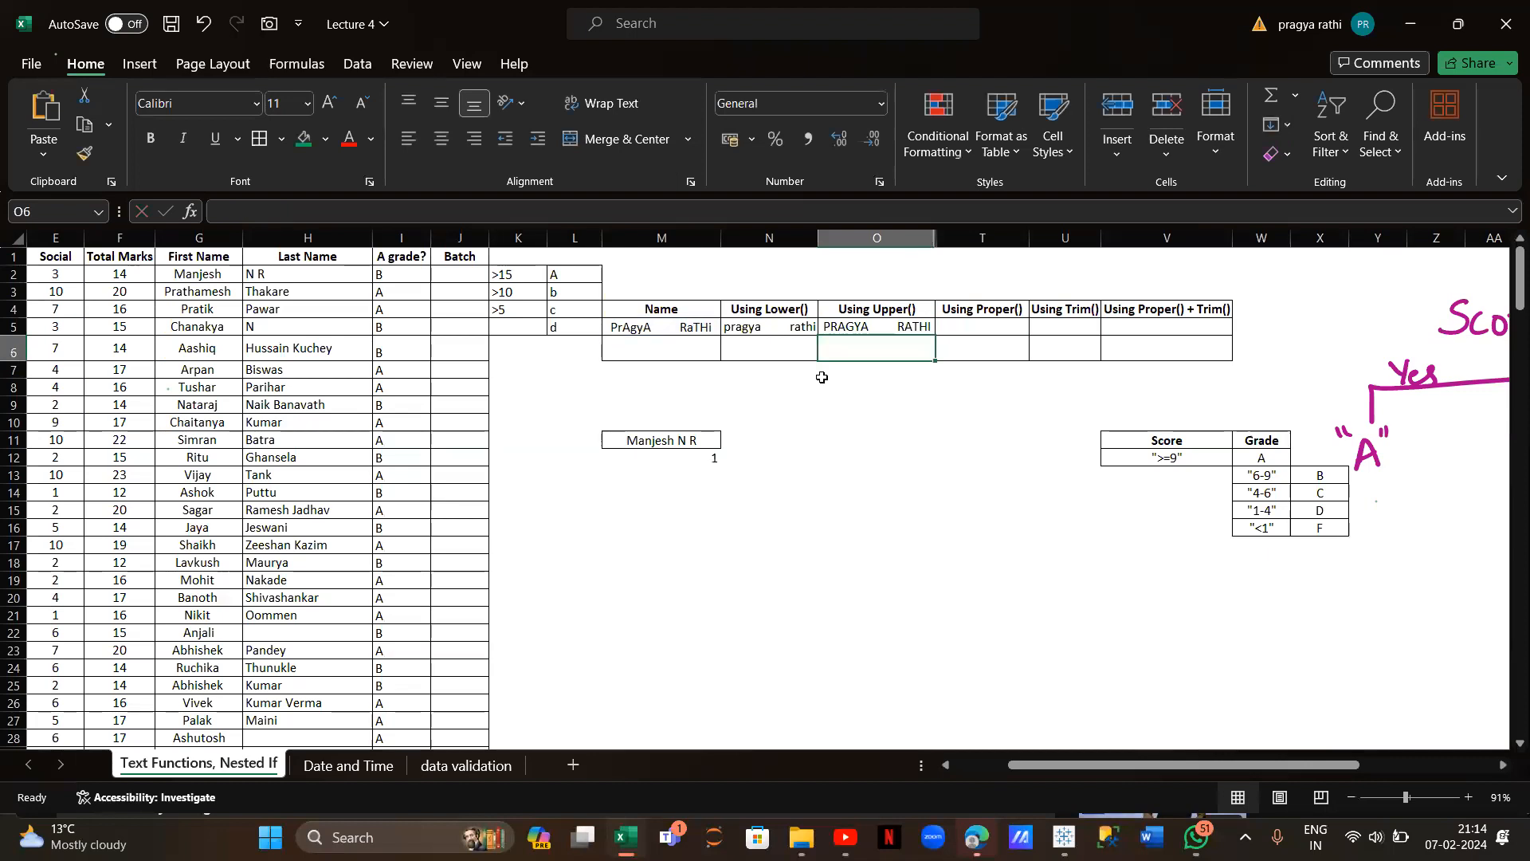
Enter =PROPER(M5) in T5 under Using Proper()
left_click(965, 324)
type("=")
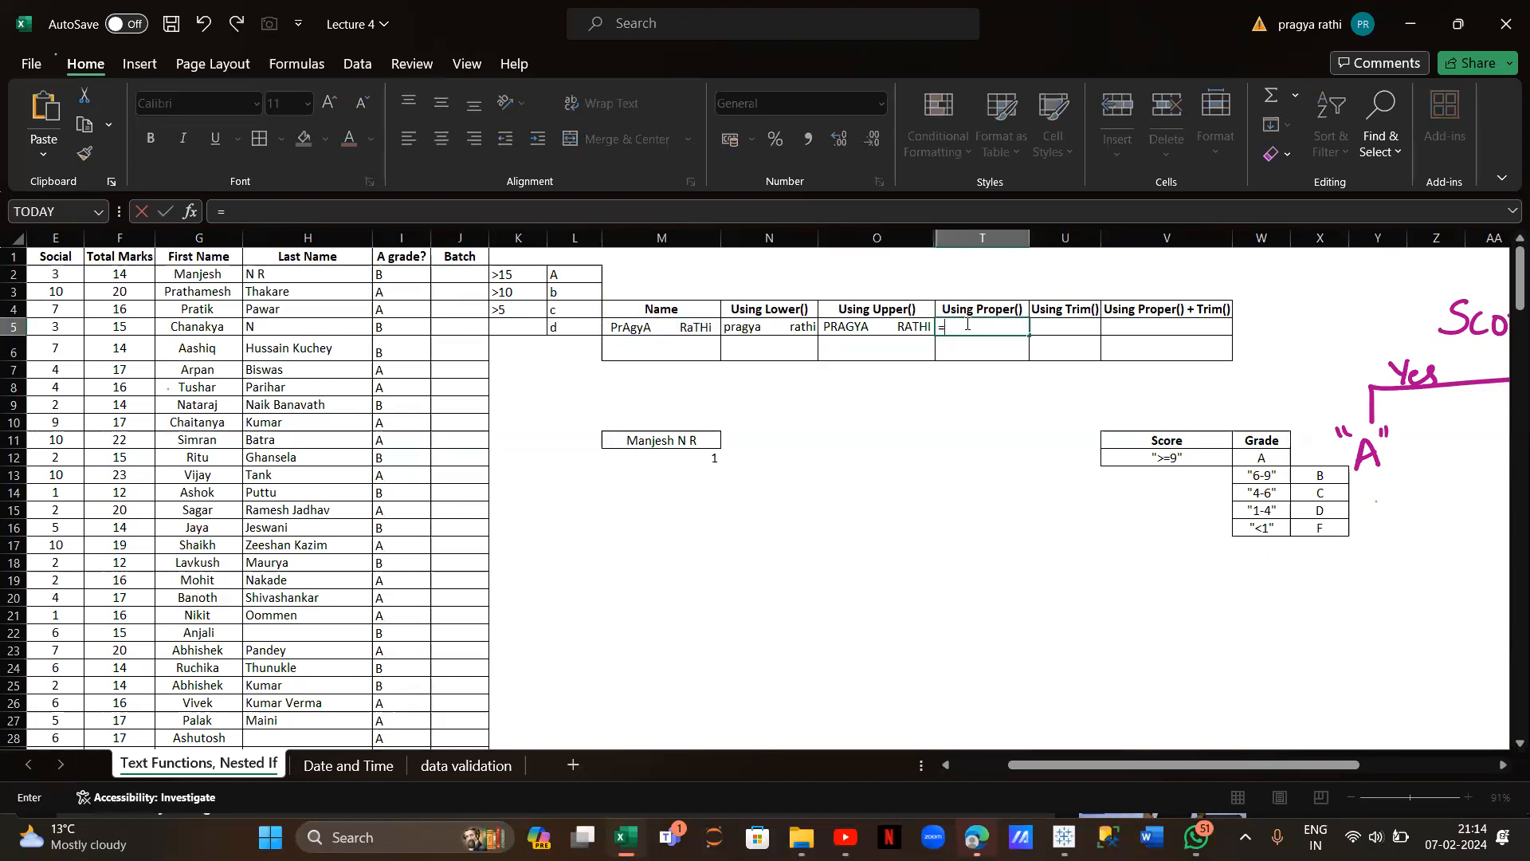
type("proper")
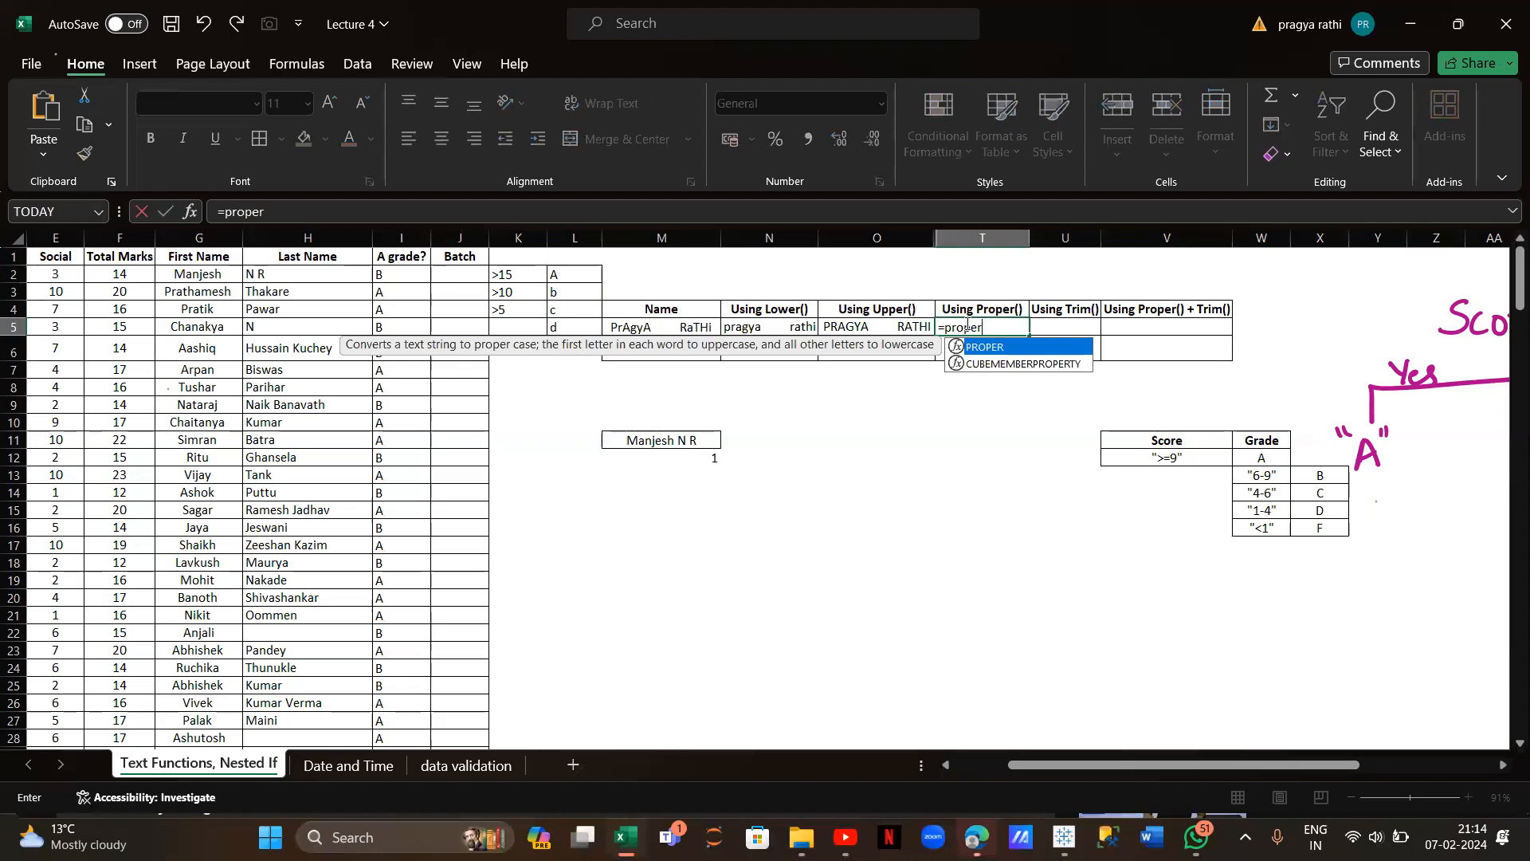
type("(")
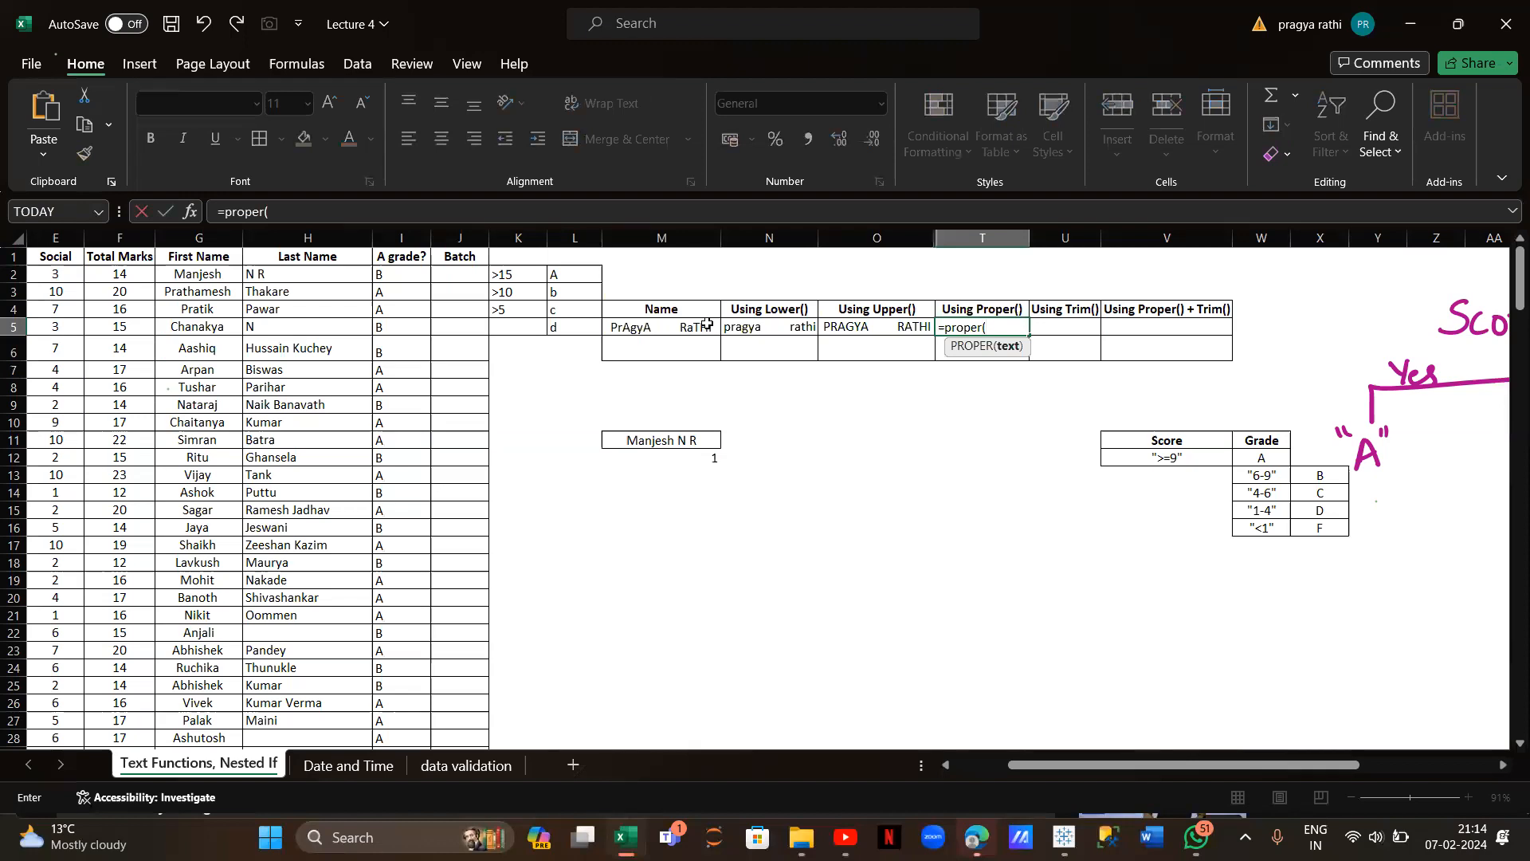
left_click(662, 329)
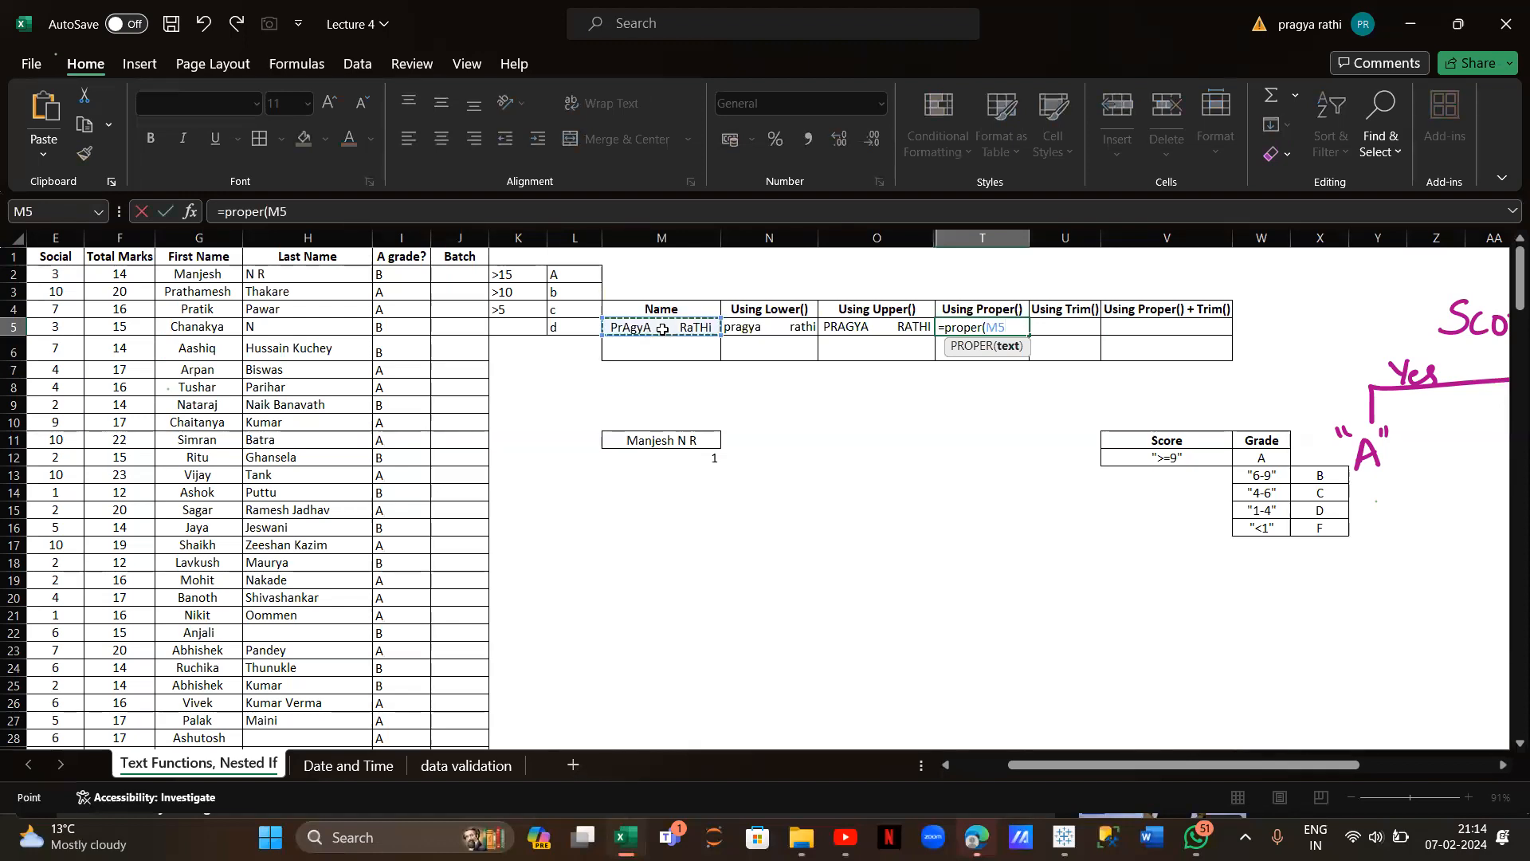
type(")")
key("Return")
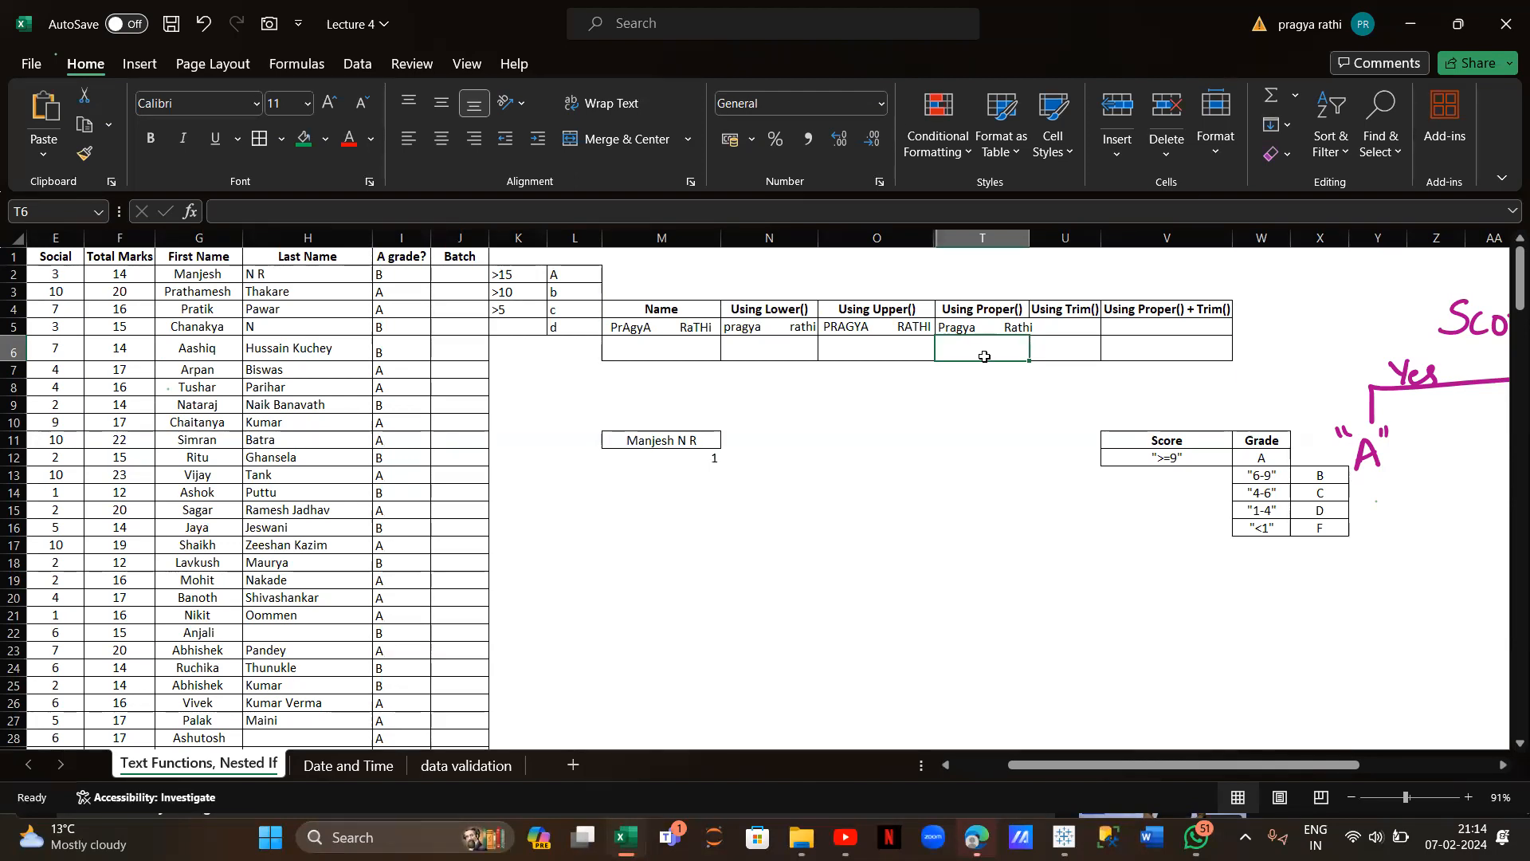
Enter =TRIM(M5) in U5 and auto-fit columns T and U to their headings
left_click(1077, 327)
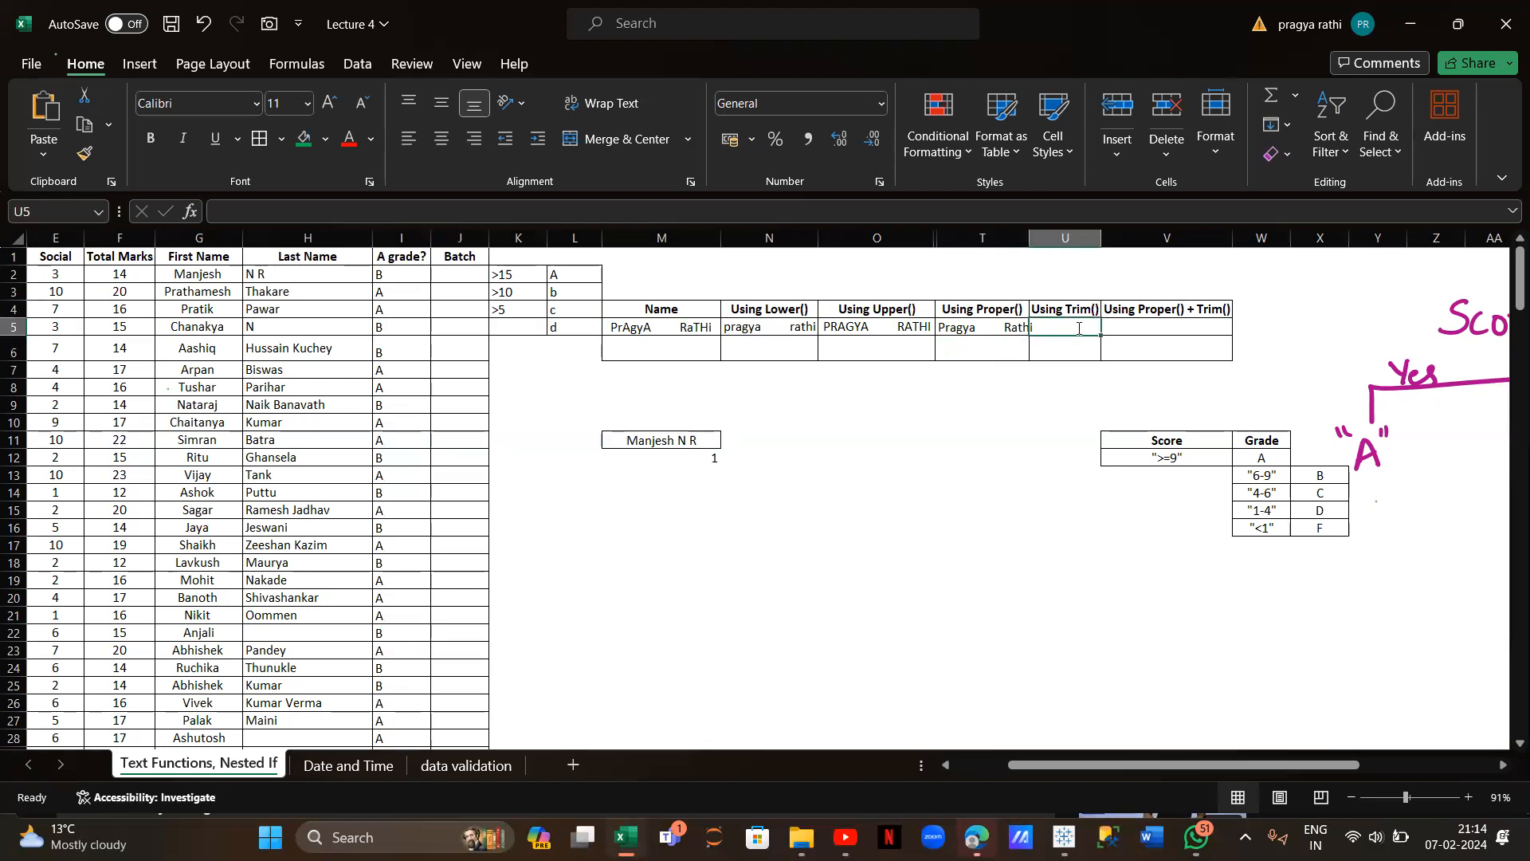
type("=trim(")
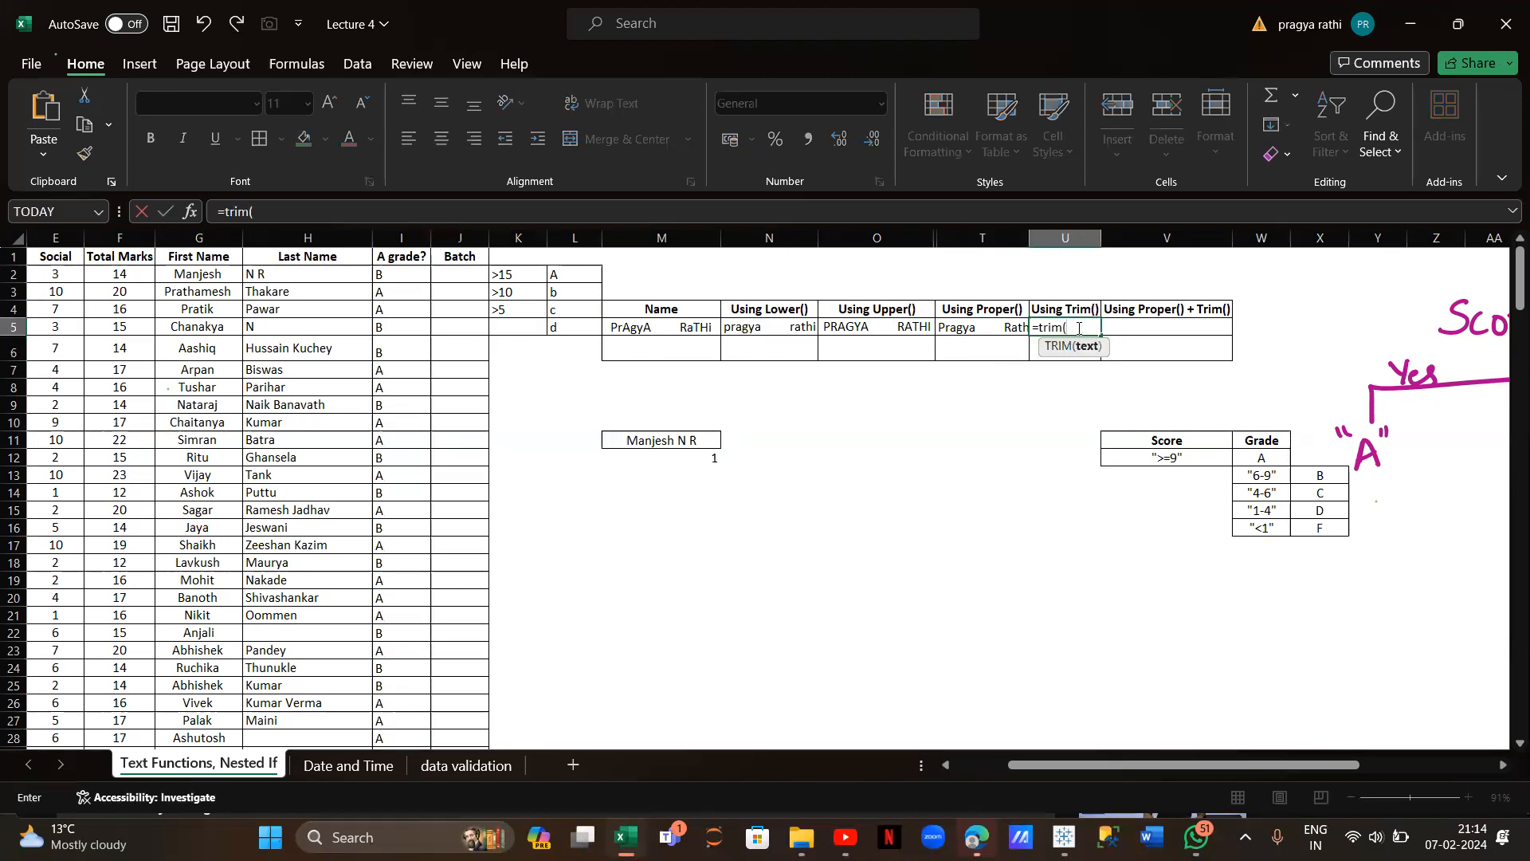
left_click(687, 327)
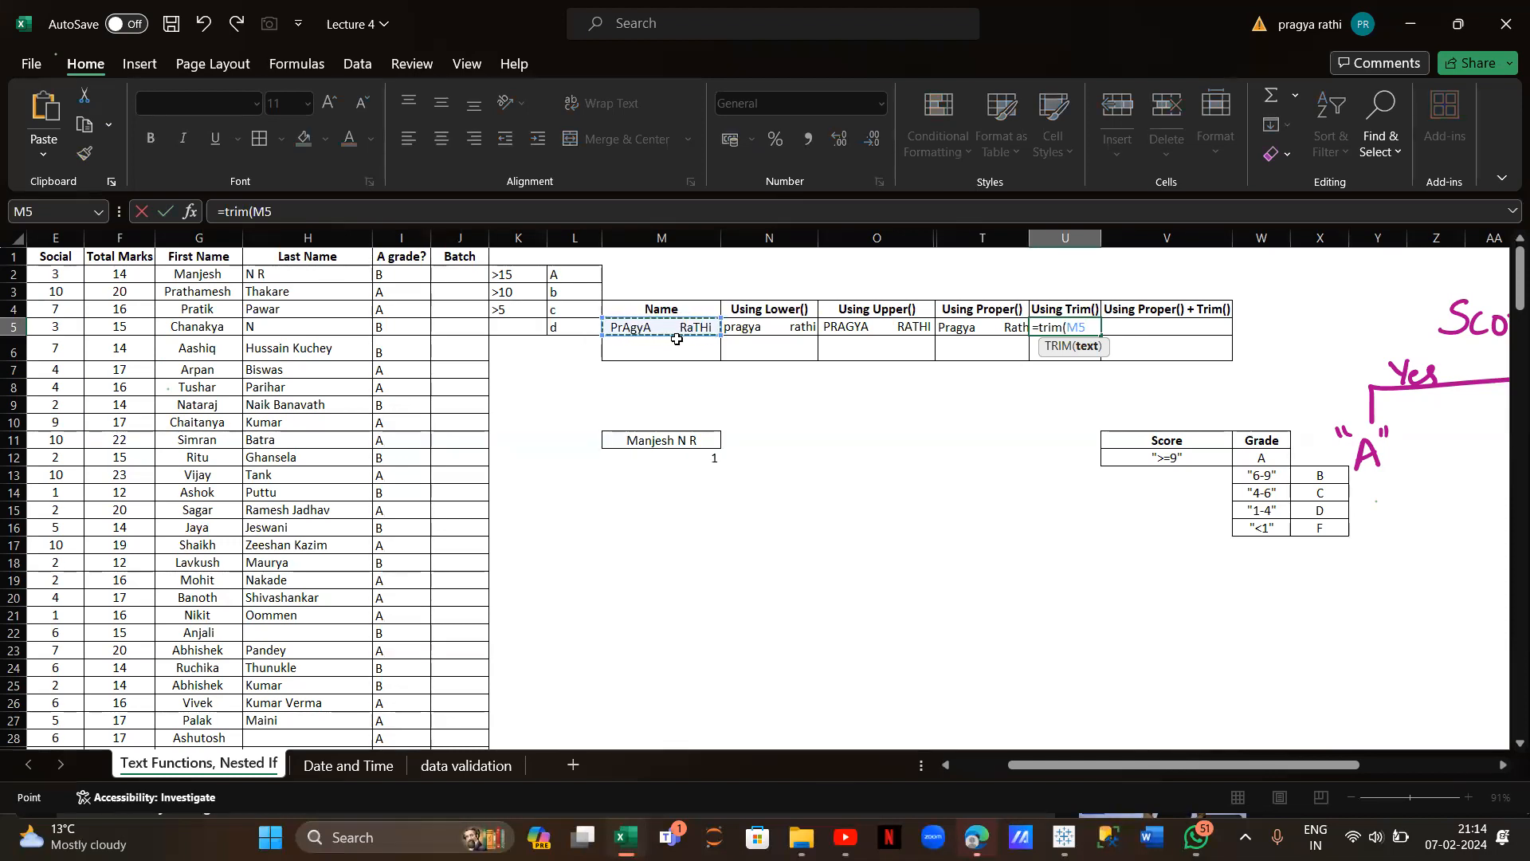
type(")")
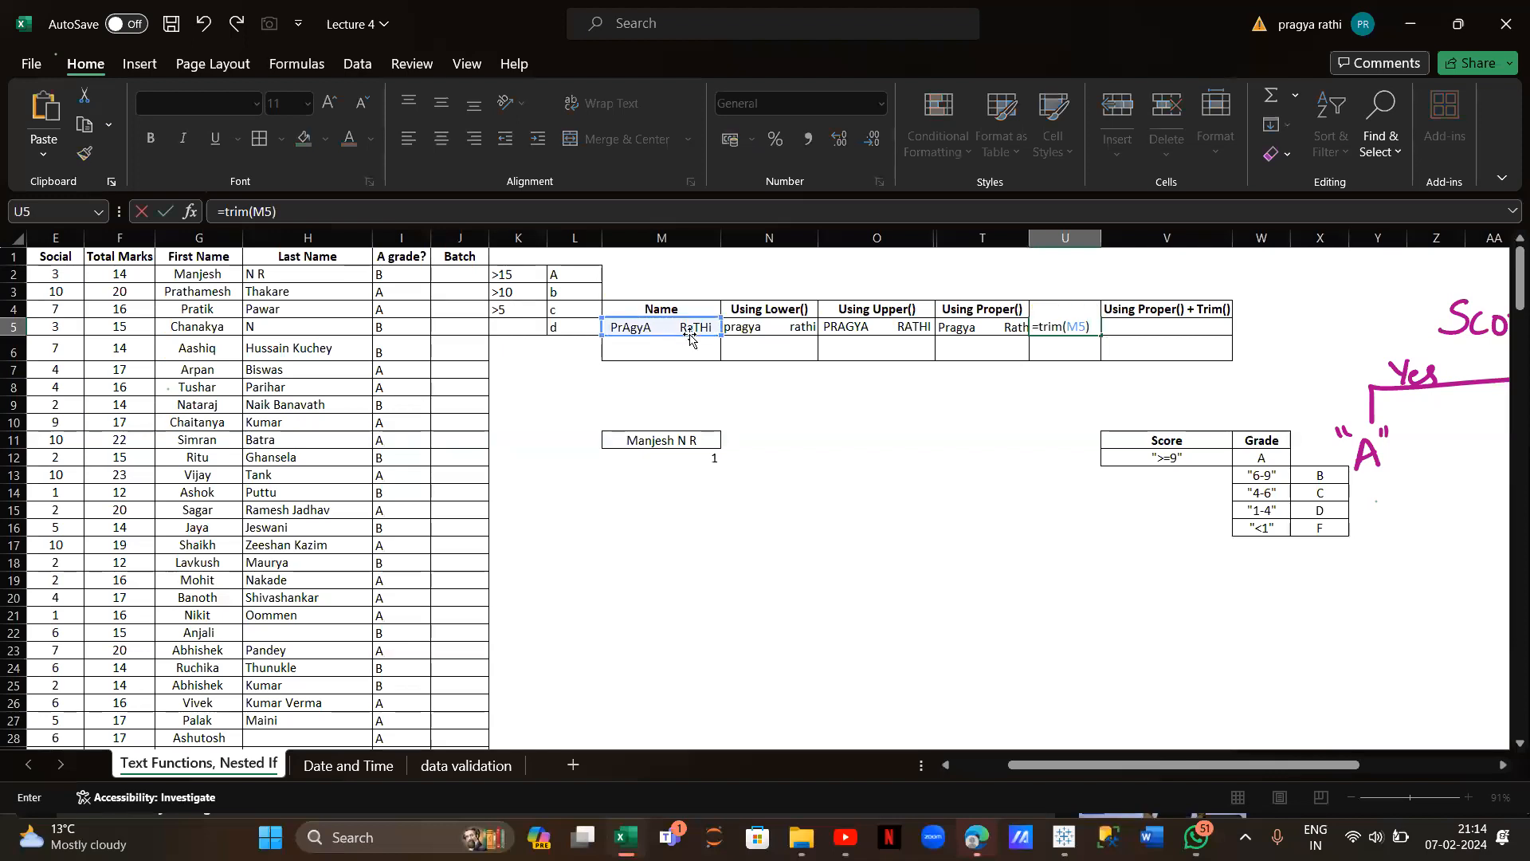
key("Return")
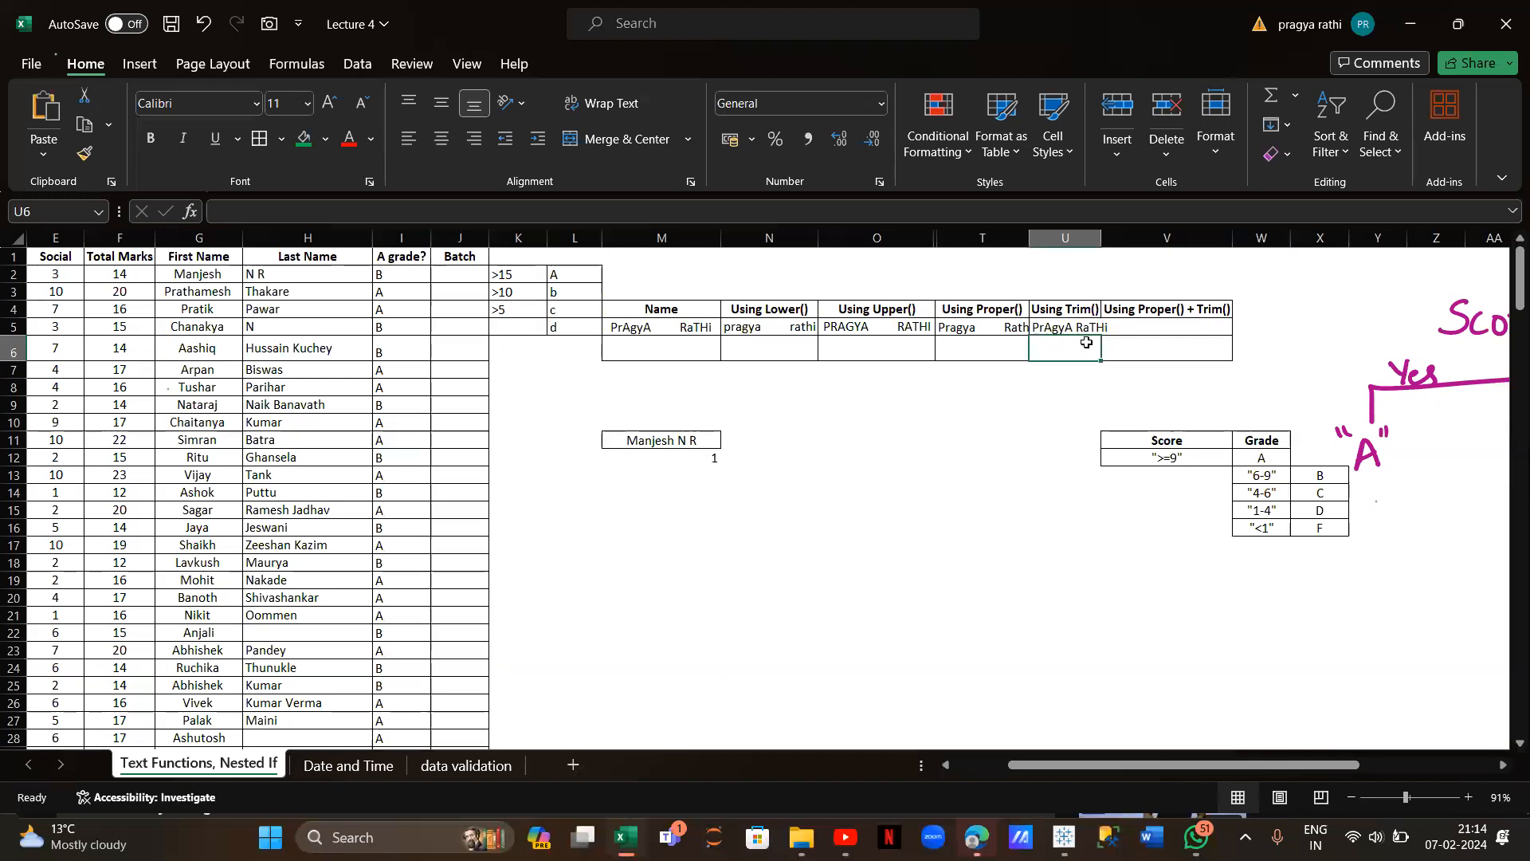
double_click(1027, 238)
double_click(1111, 237)
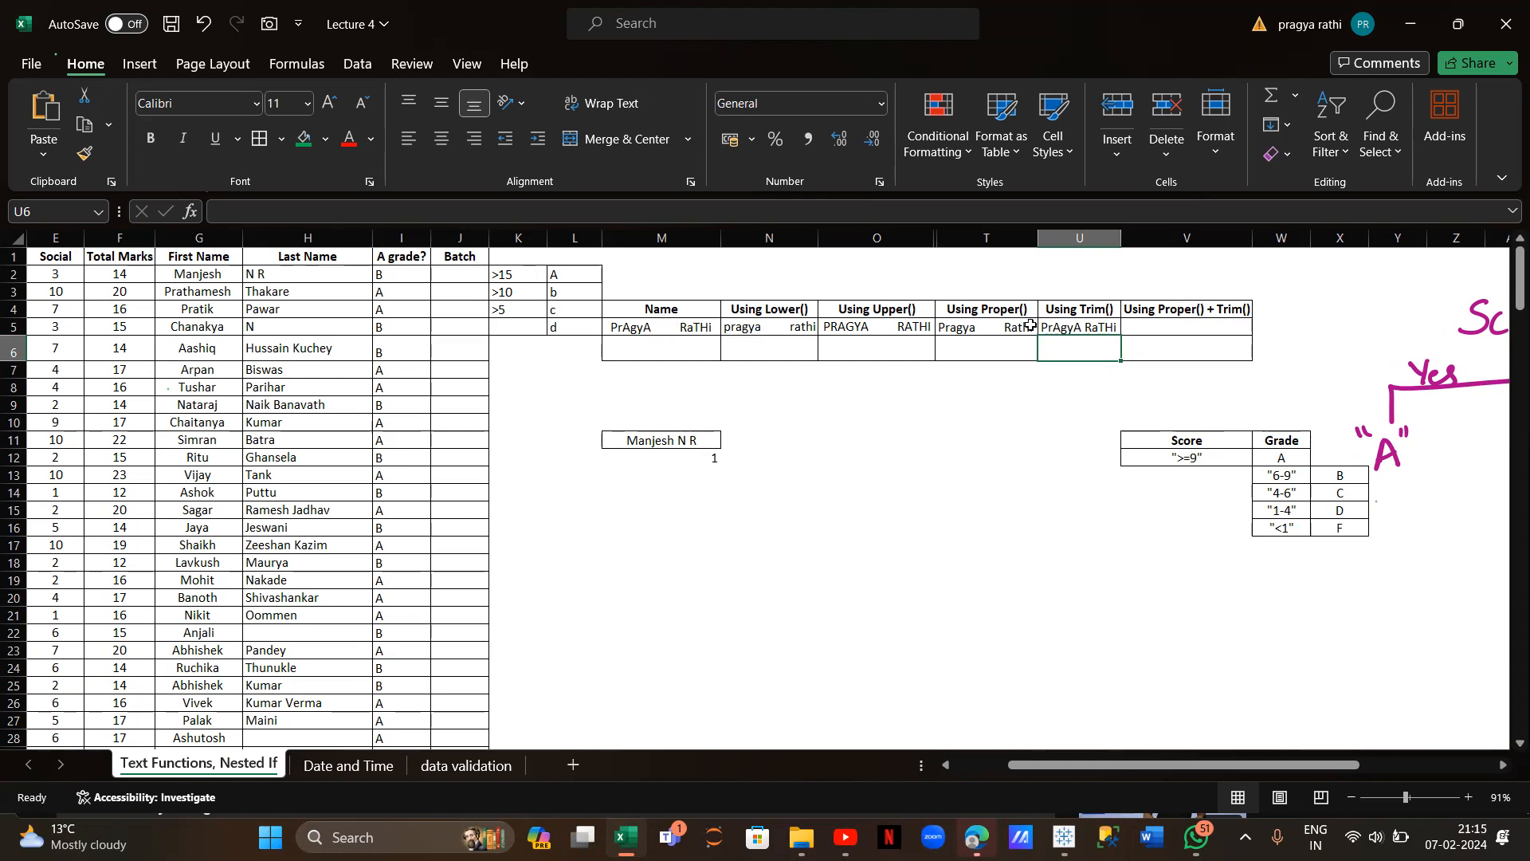
Enter =PROPER(TRIM(M5)) in V5 to show M5's name trimmed and capitalised
left_click(1142, 325)
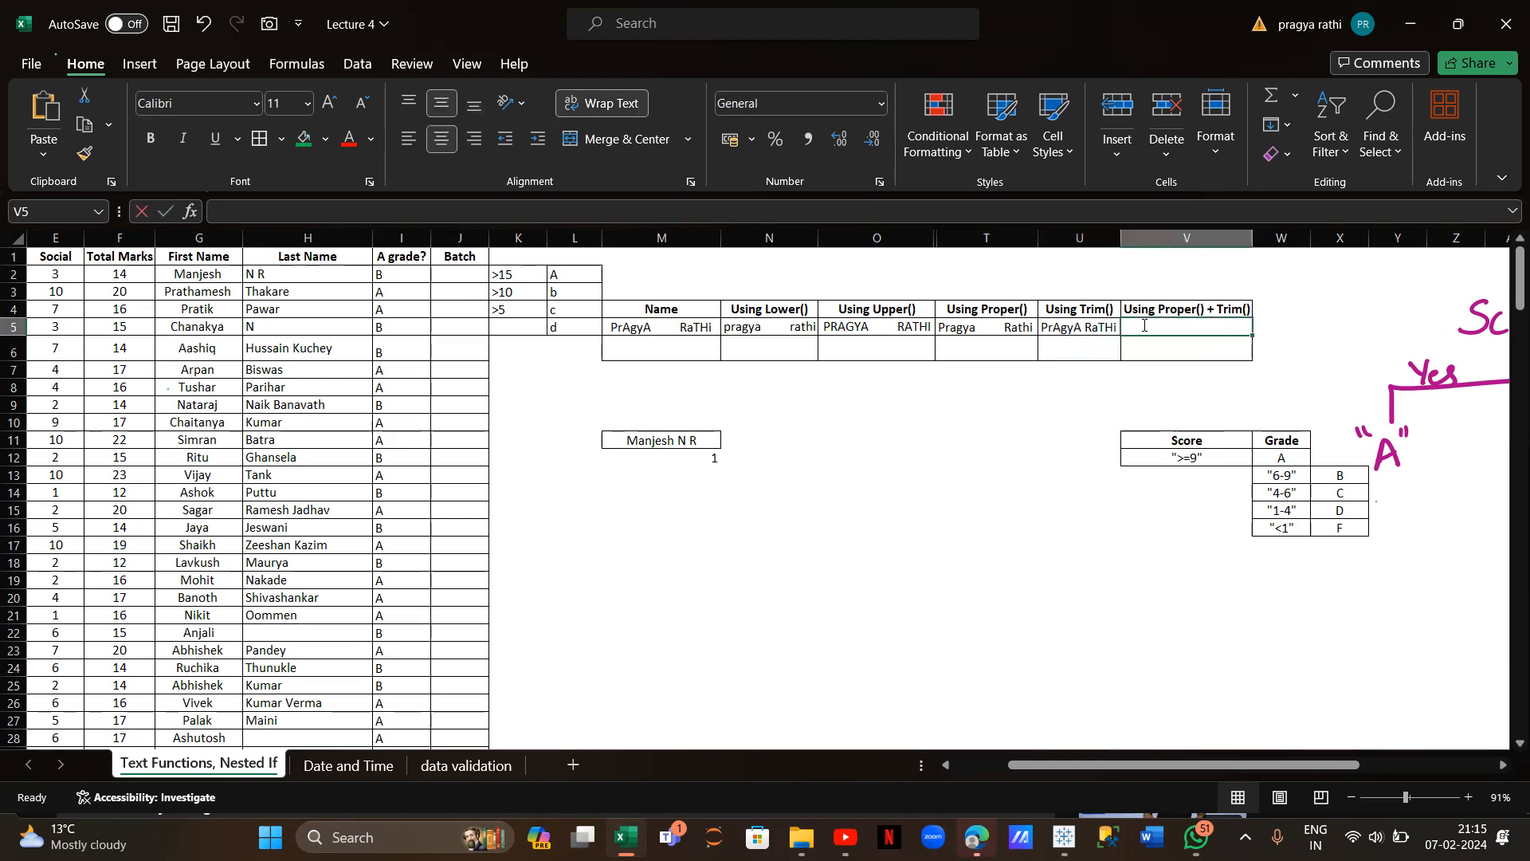
type("=prop")
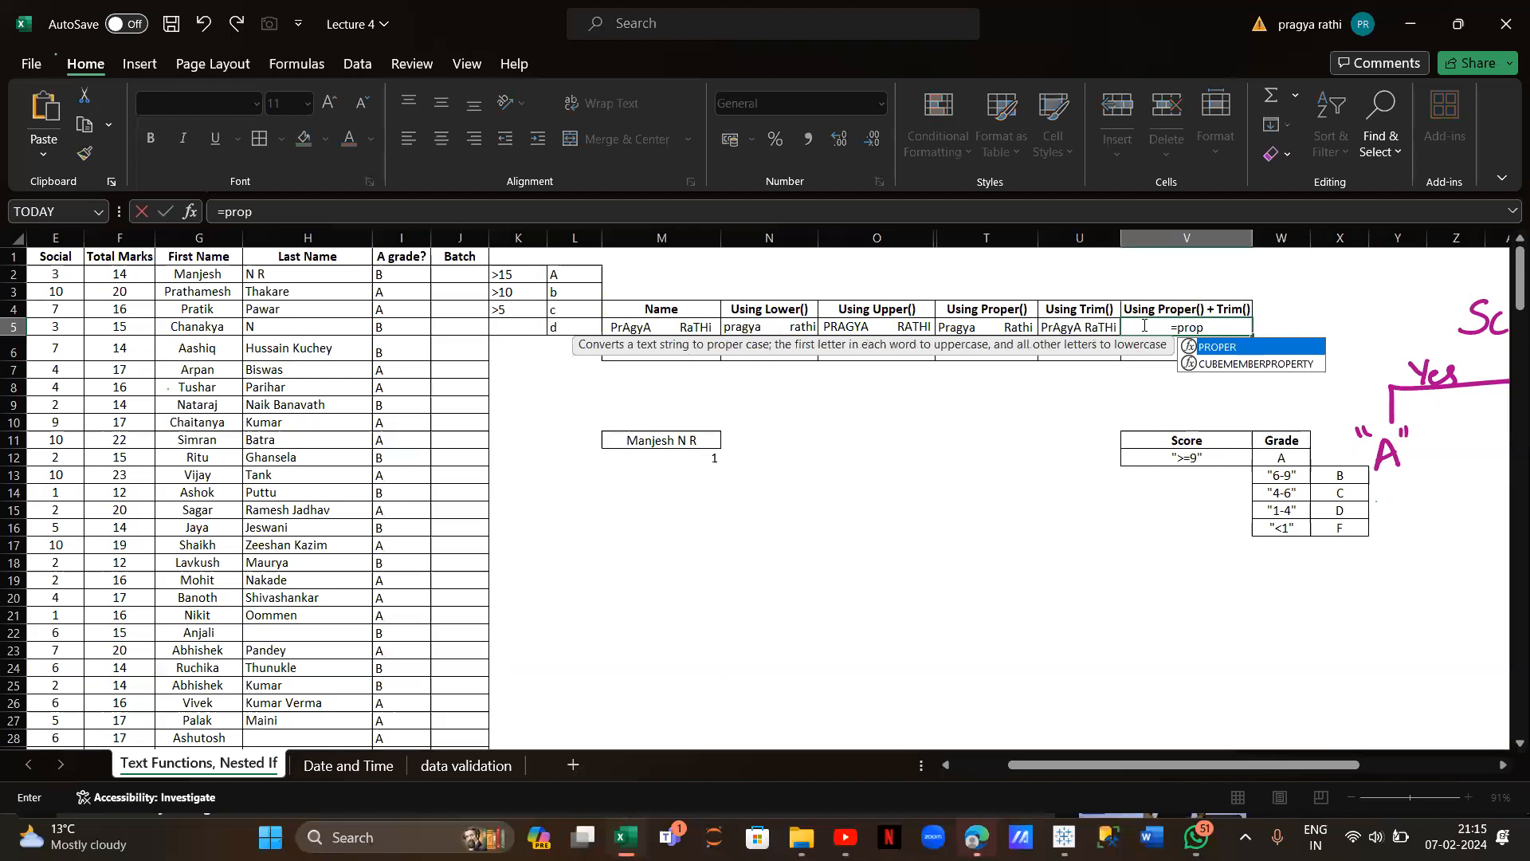
type("er)")
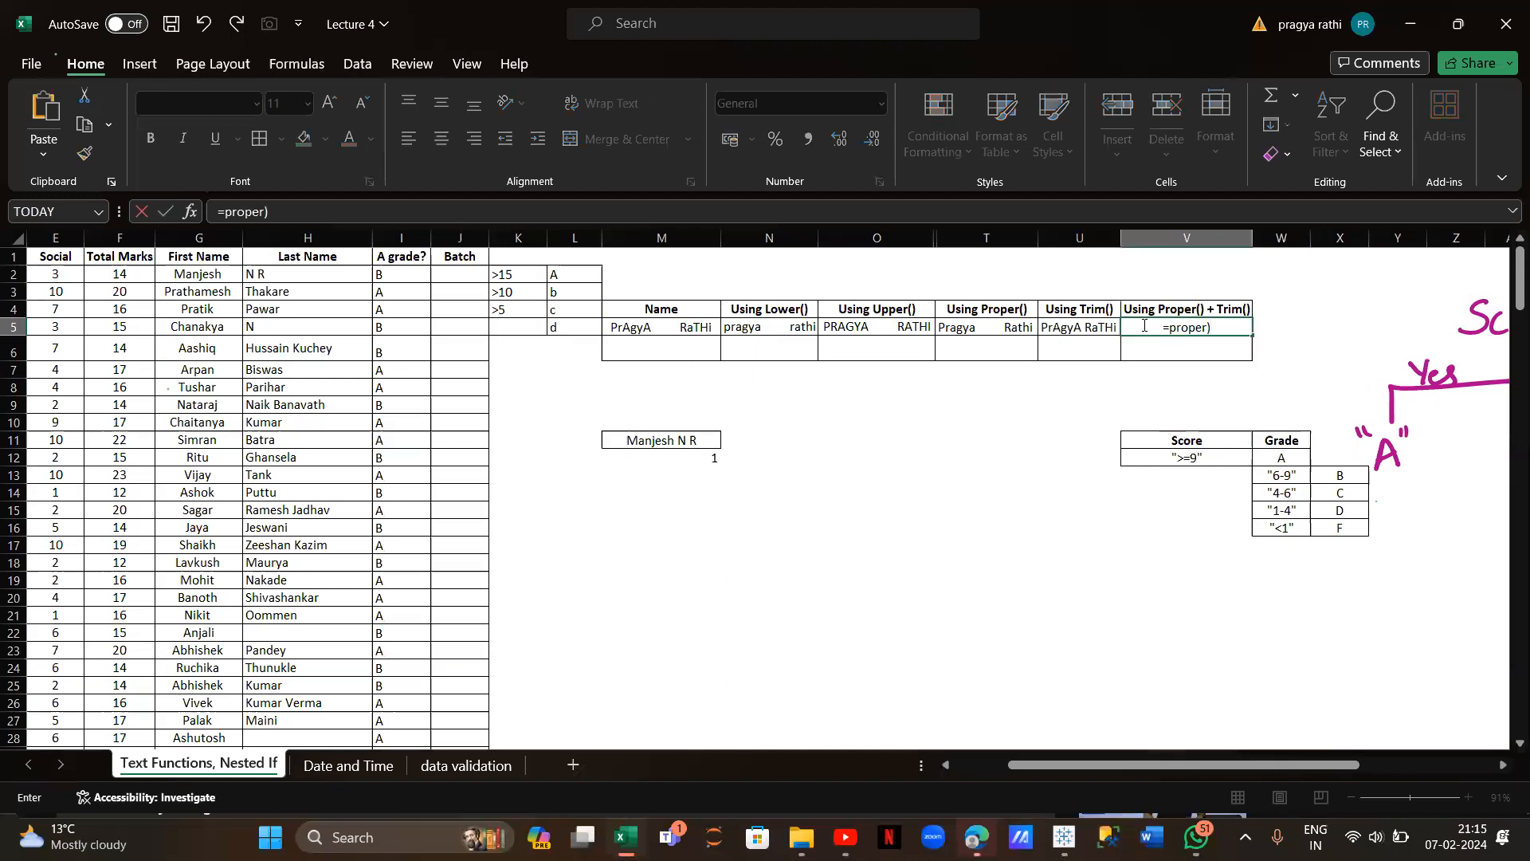
key("BackSpace")
type("(trim(")
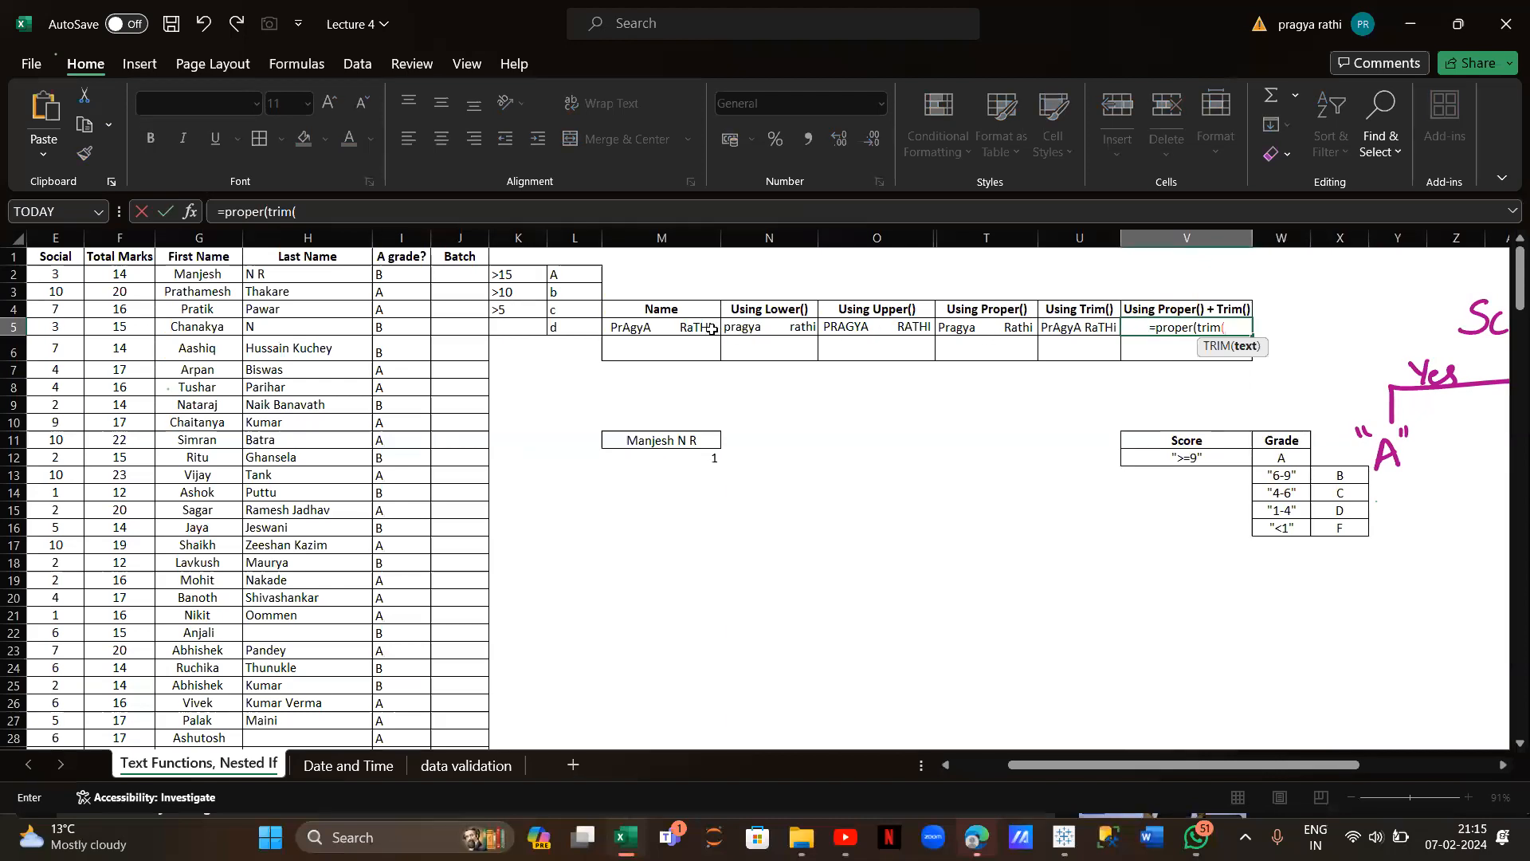
left_click(709, 329)
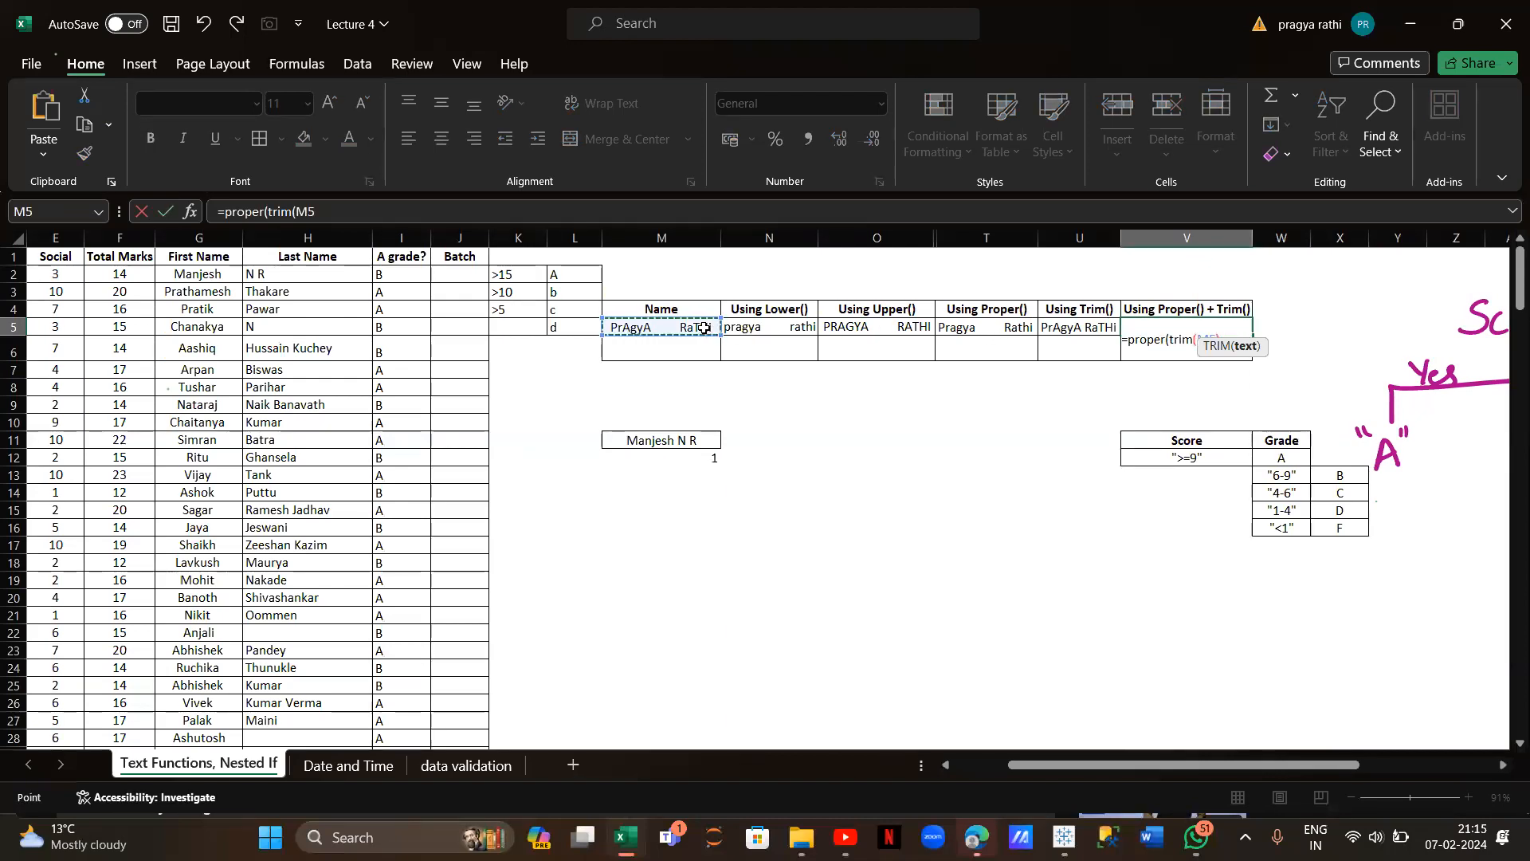
type("))")
key("Return")
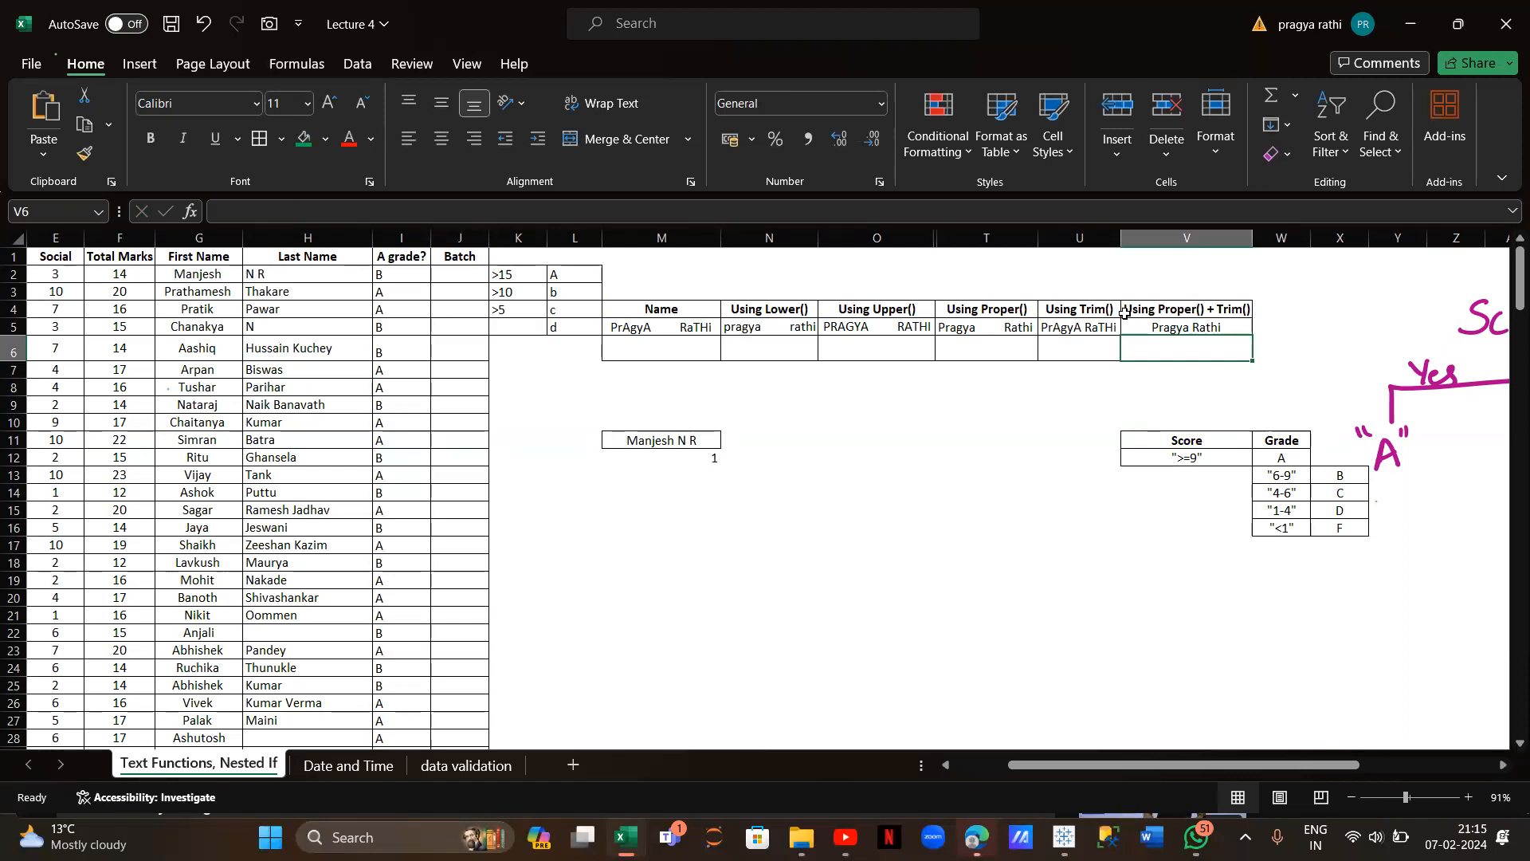
Enter =TRIM(PROPER(M5)) in V6, undoing an accidental edit to M5
type("tr")
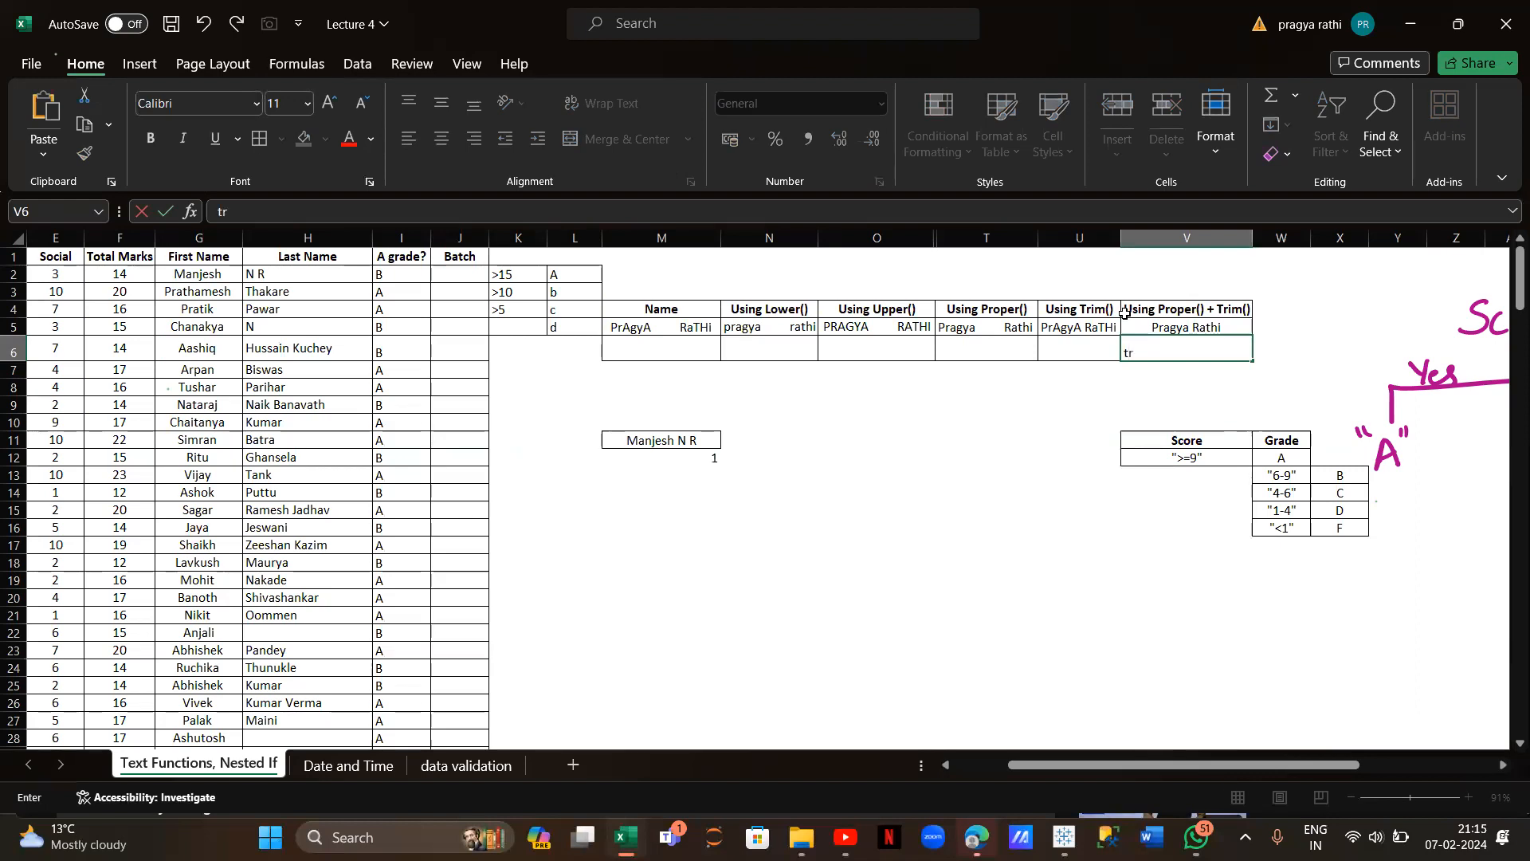
type("im(proper9")
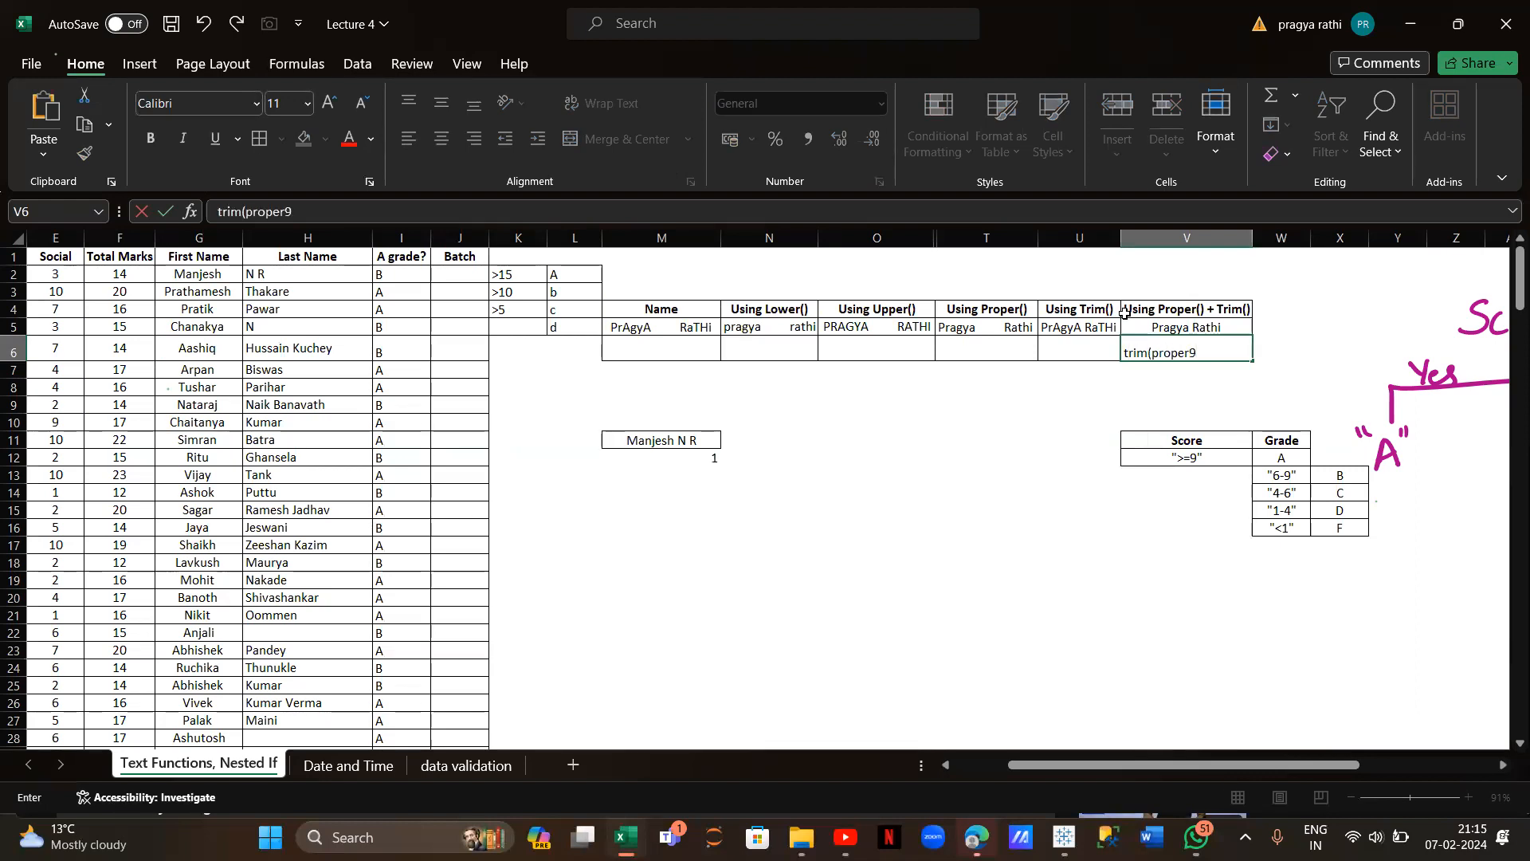
key("BackSpace")
type("(")
left_click(661, 329)
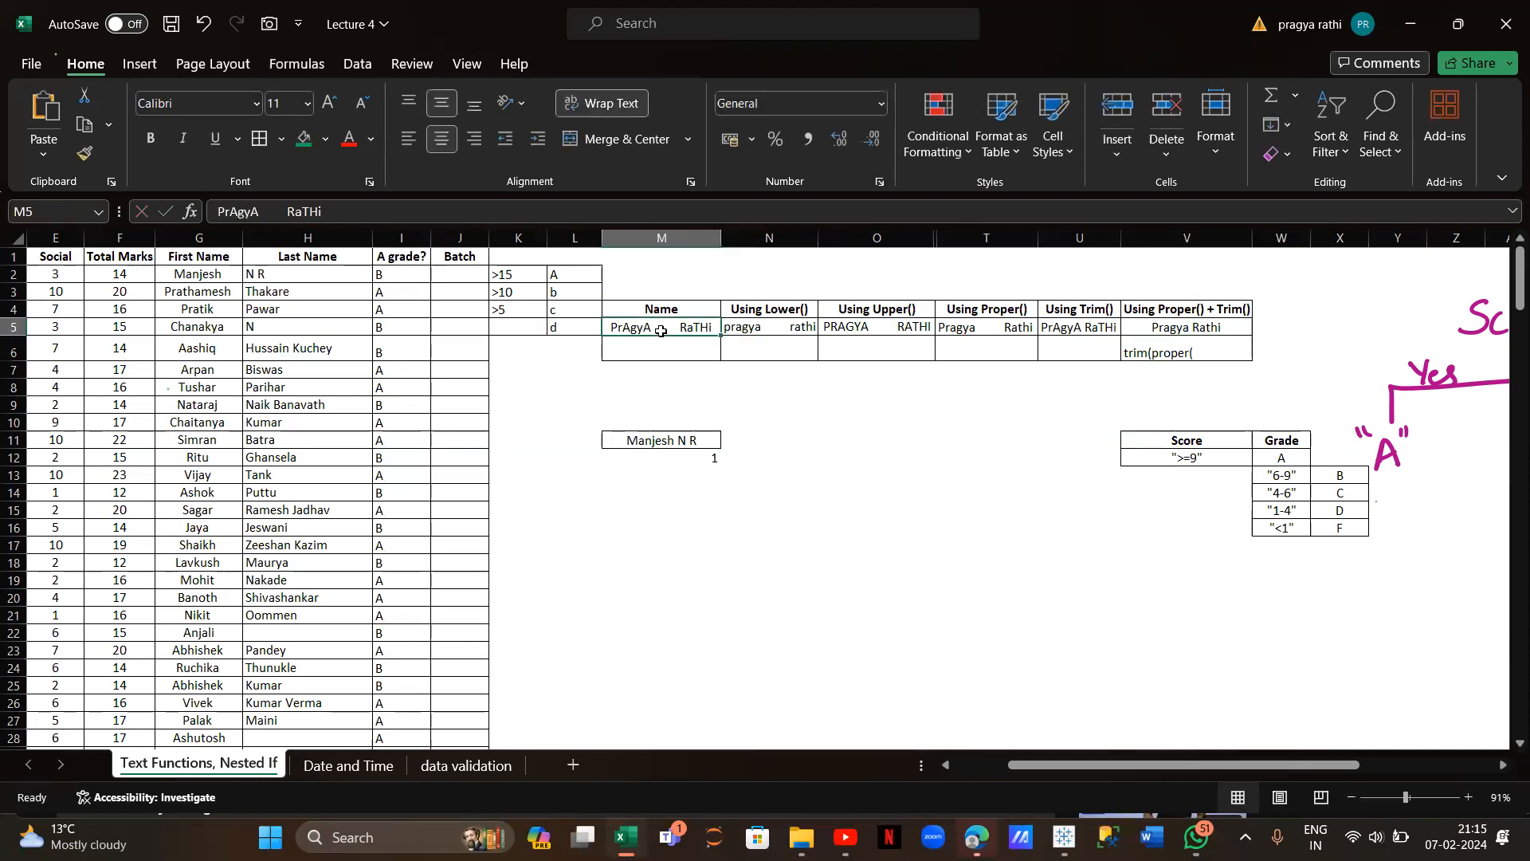
type(")")
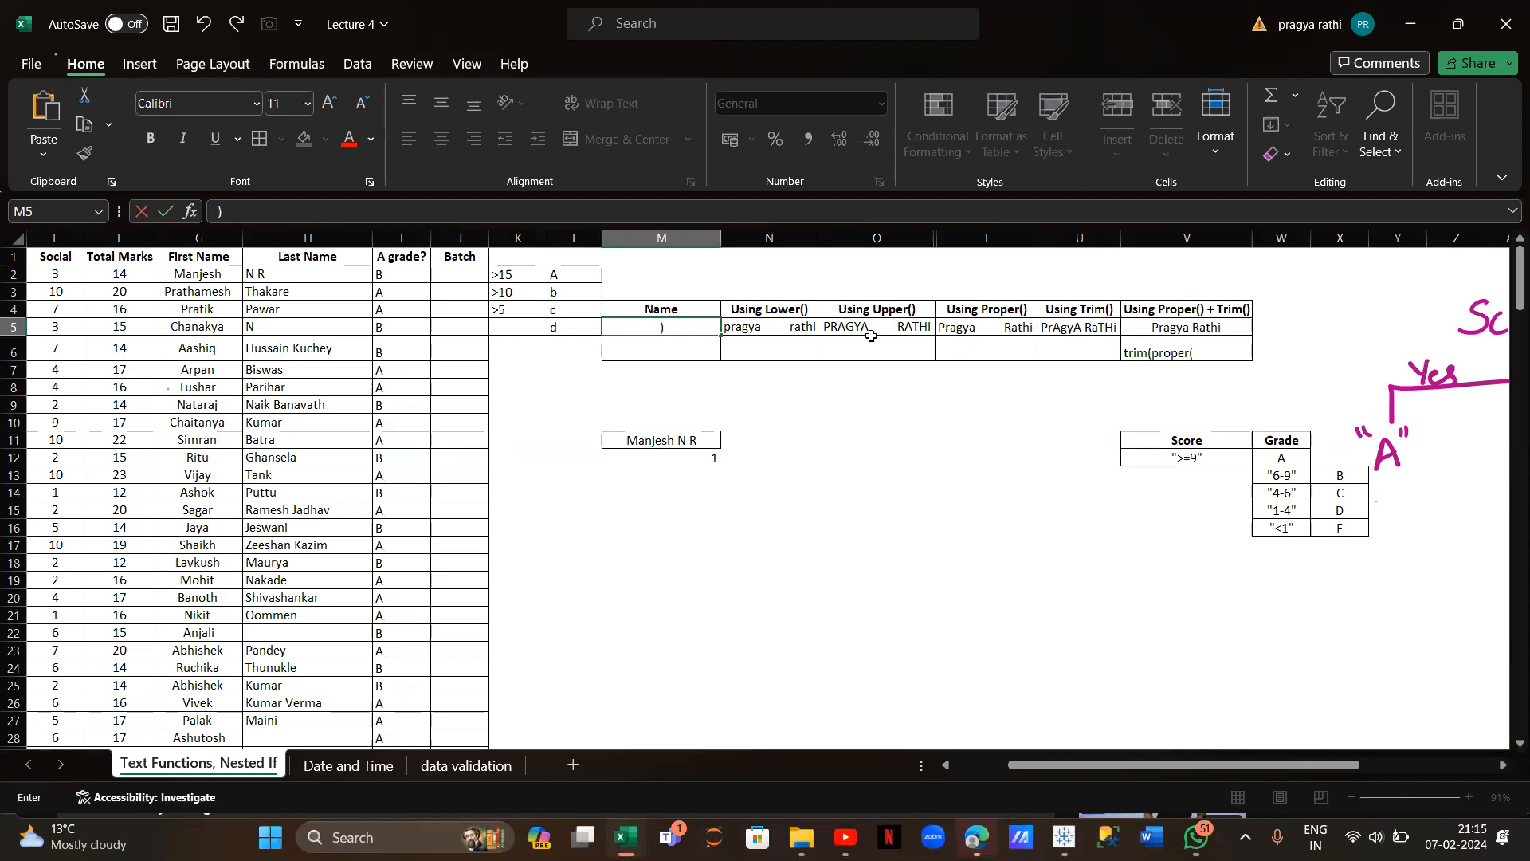
key("ctrl+z")
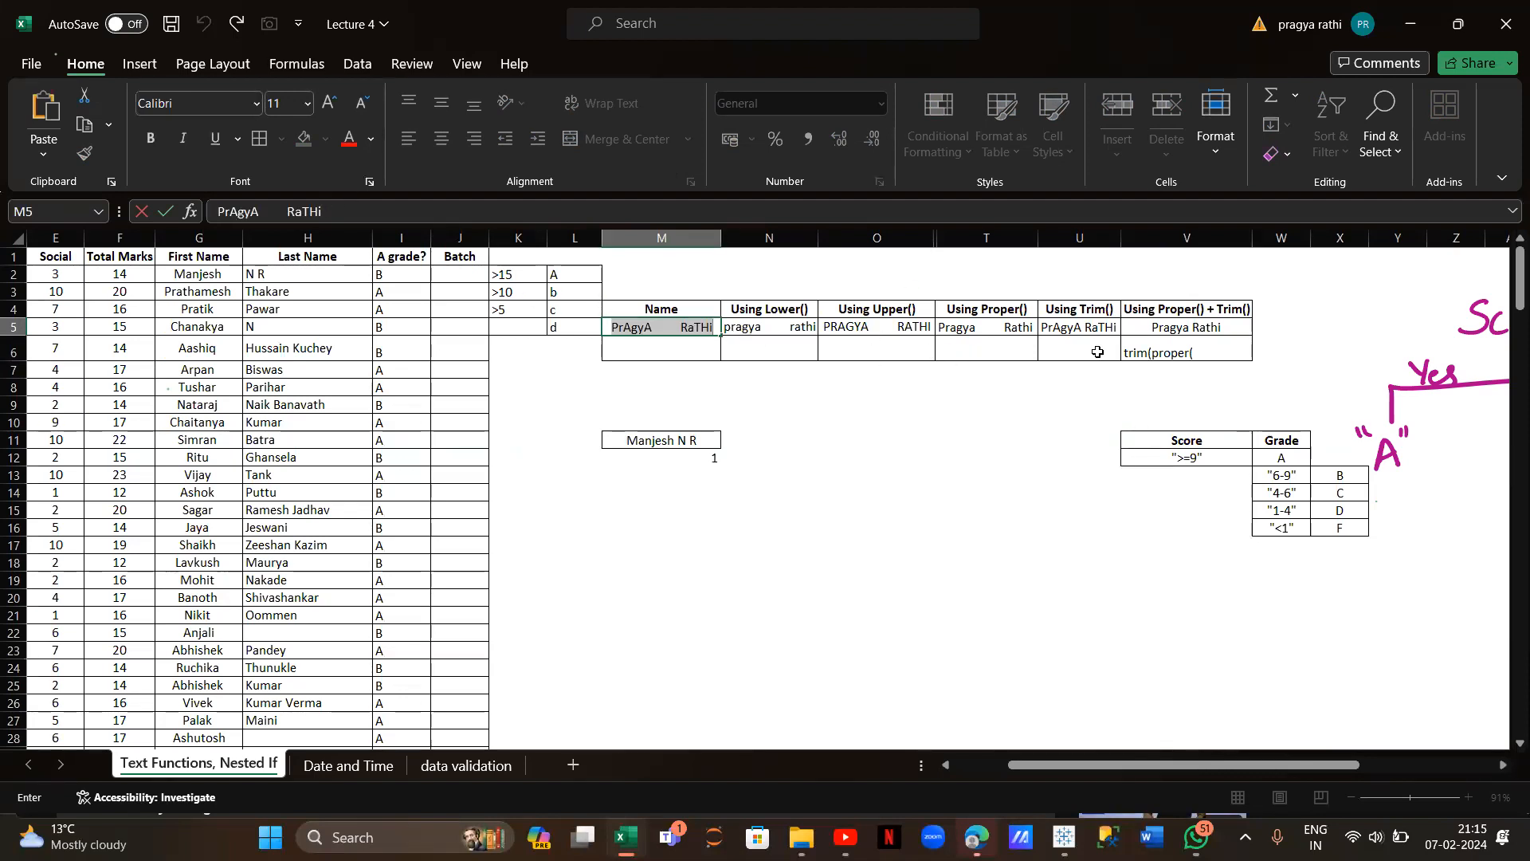
left_click(1139, 353)
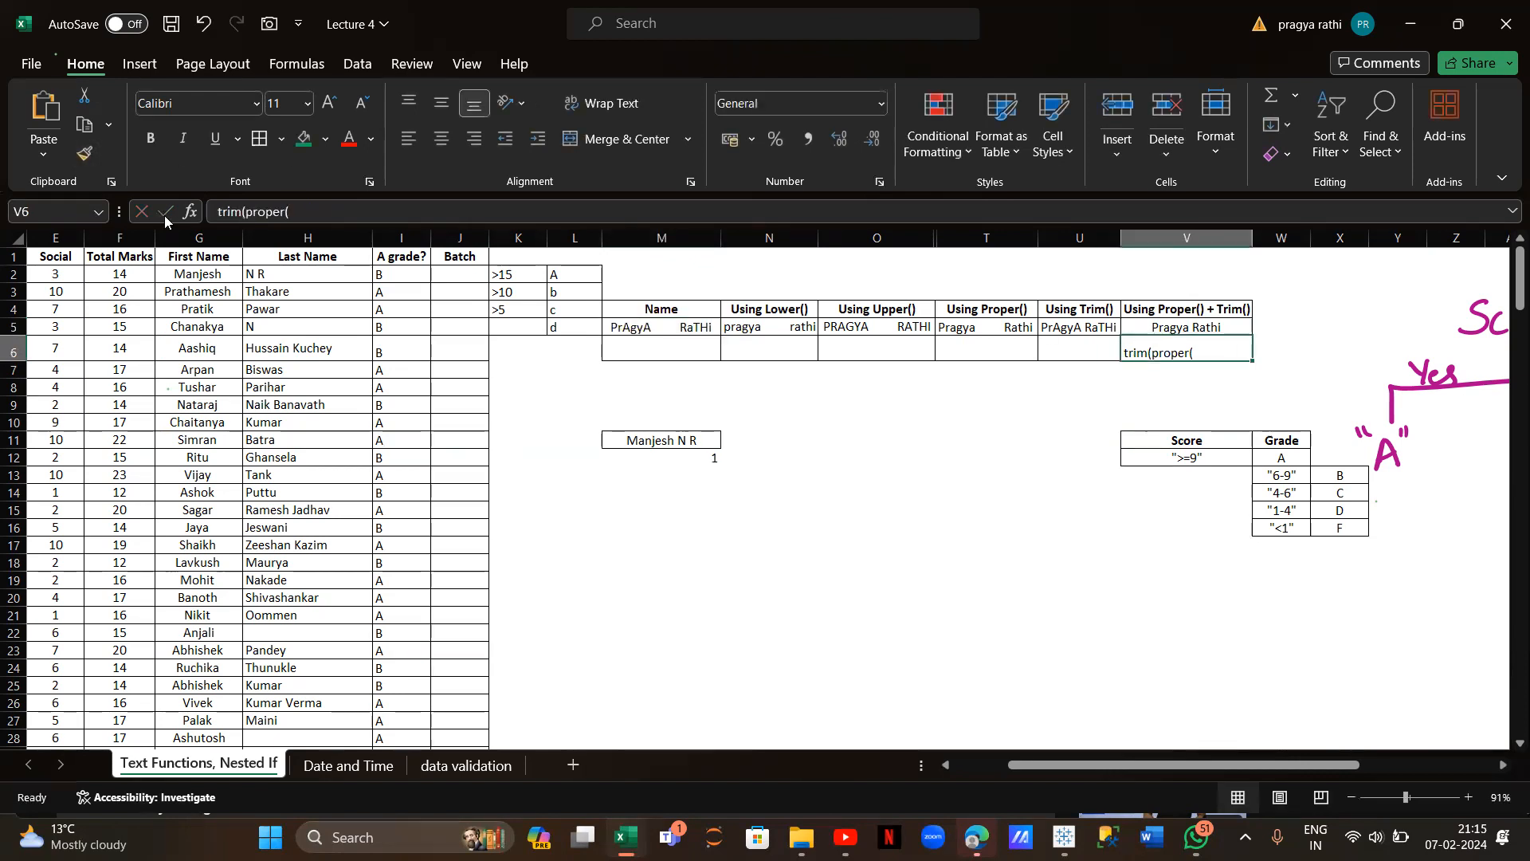
left_click(219, 210)
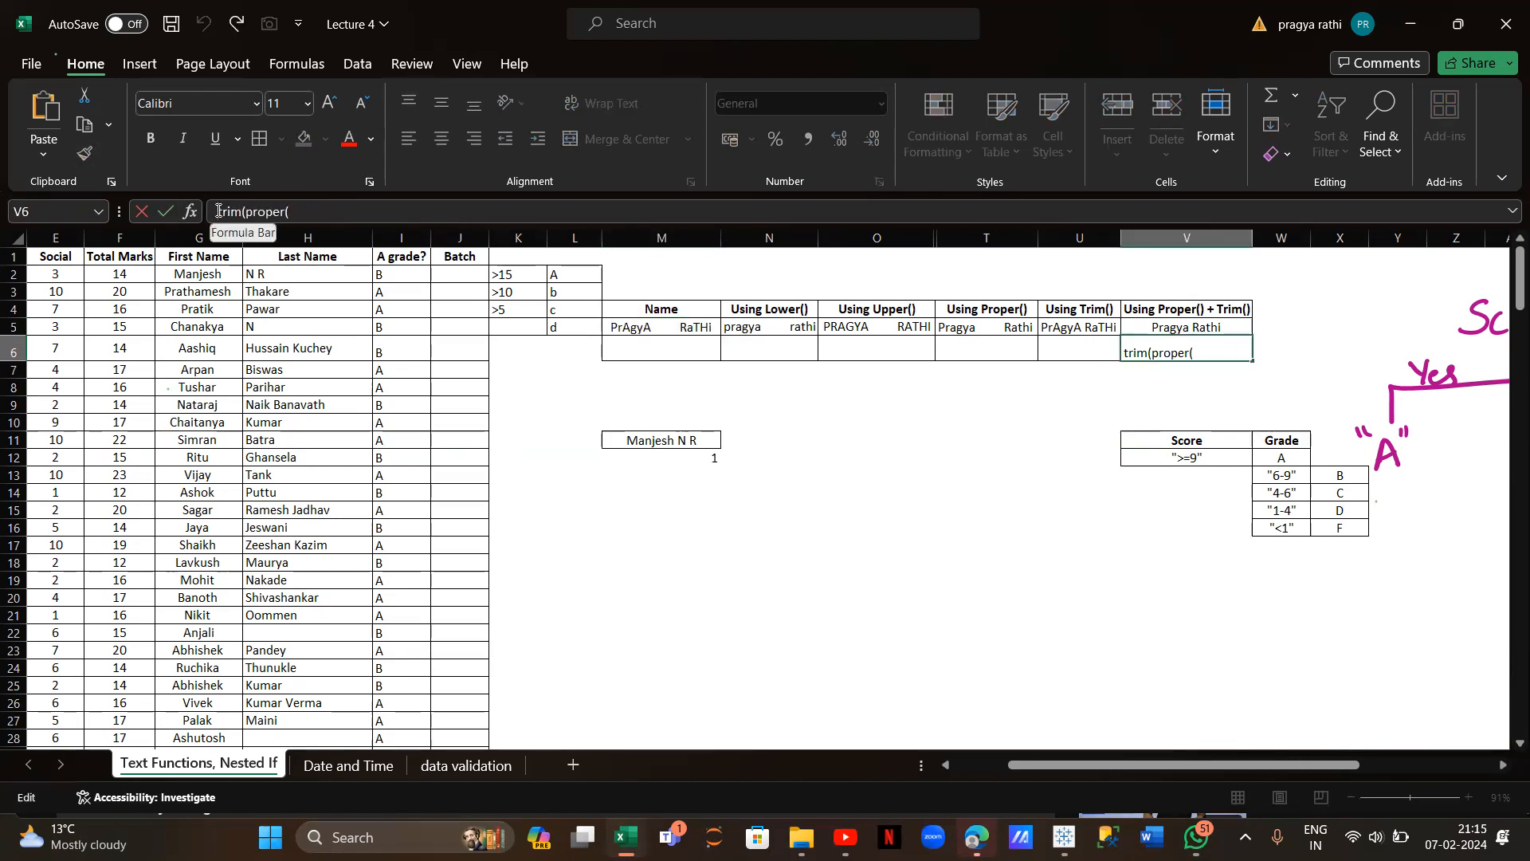
type("=")
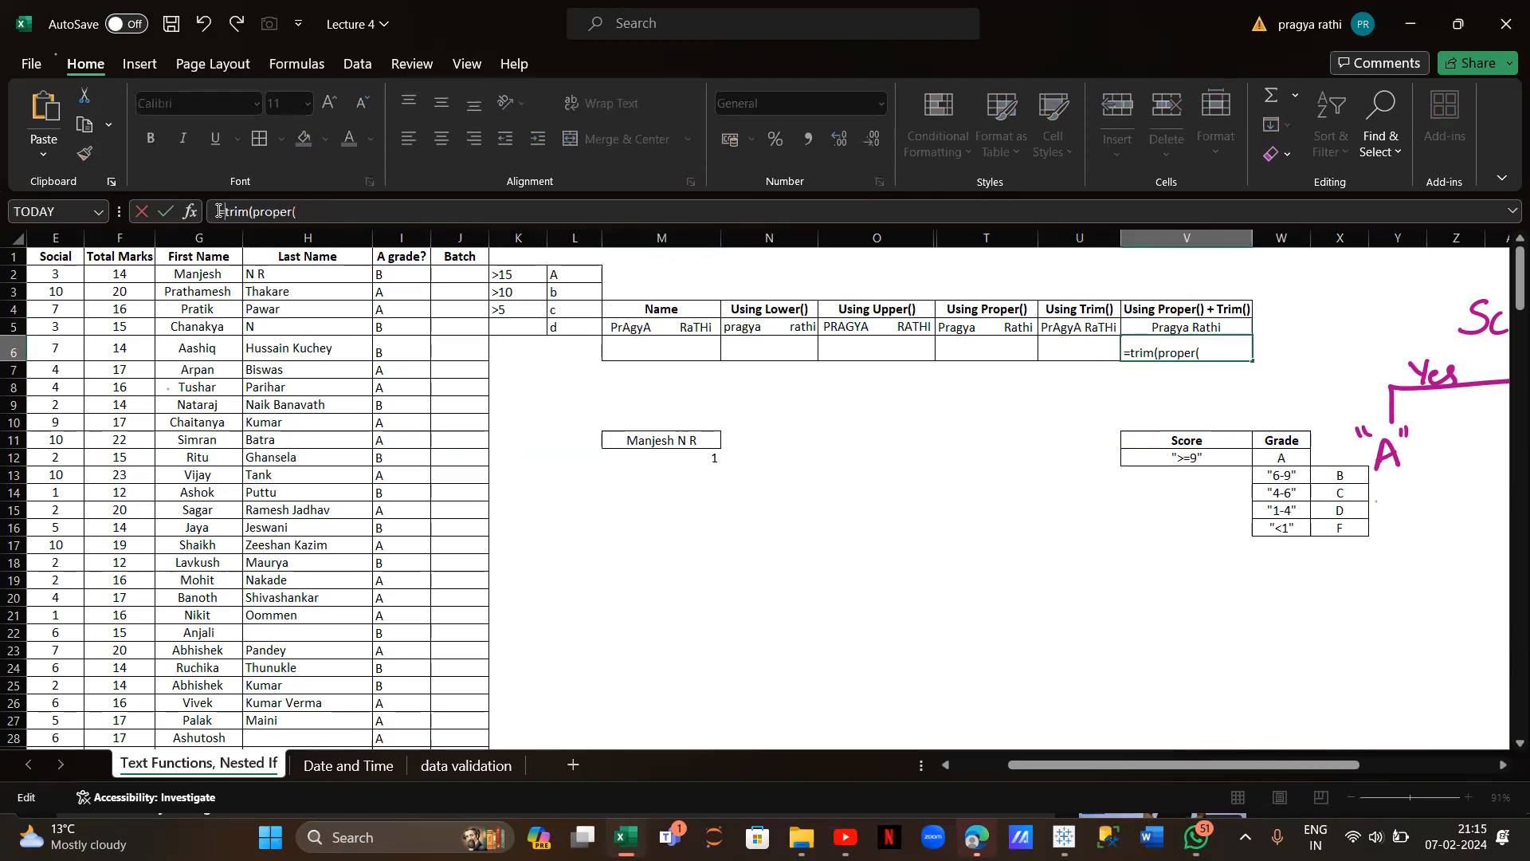
left_click(346, 205)
left_click(624, 322)
type("))")
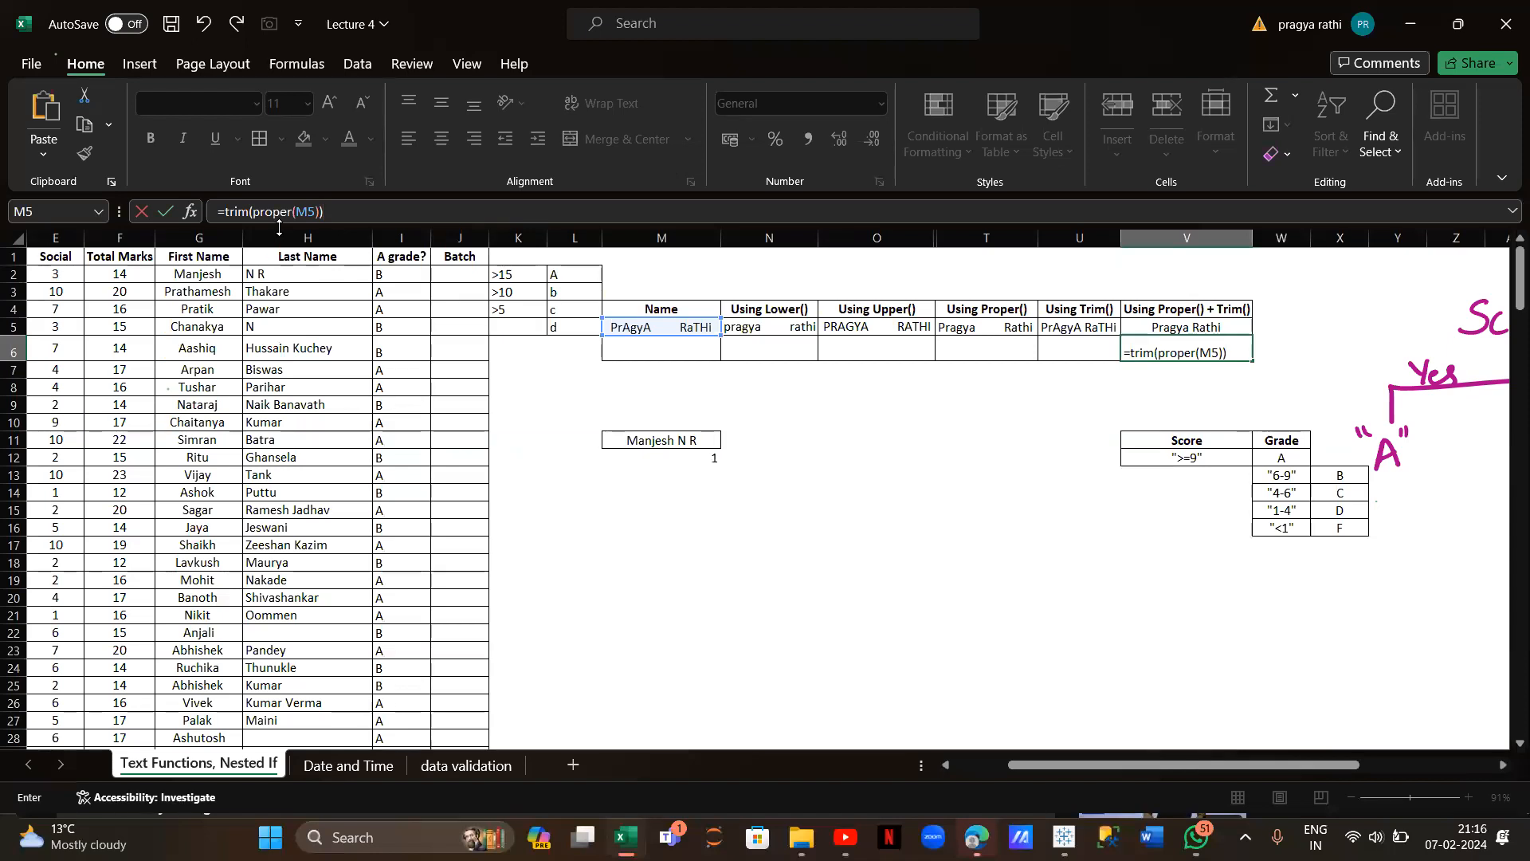
key("Return")
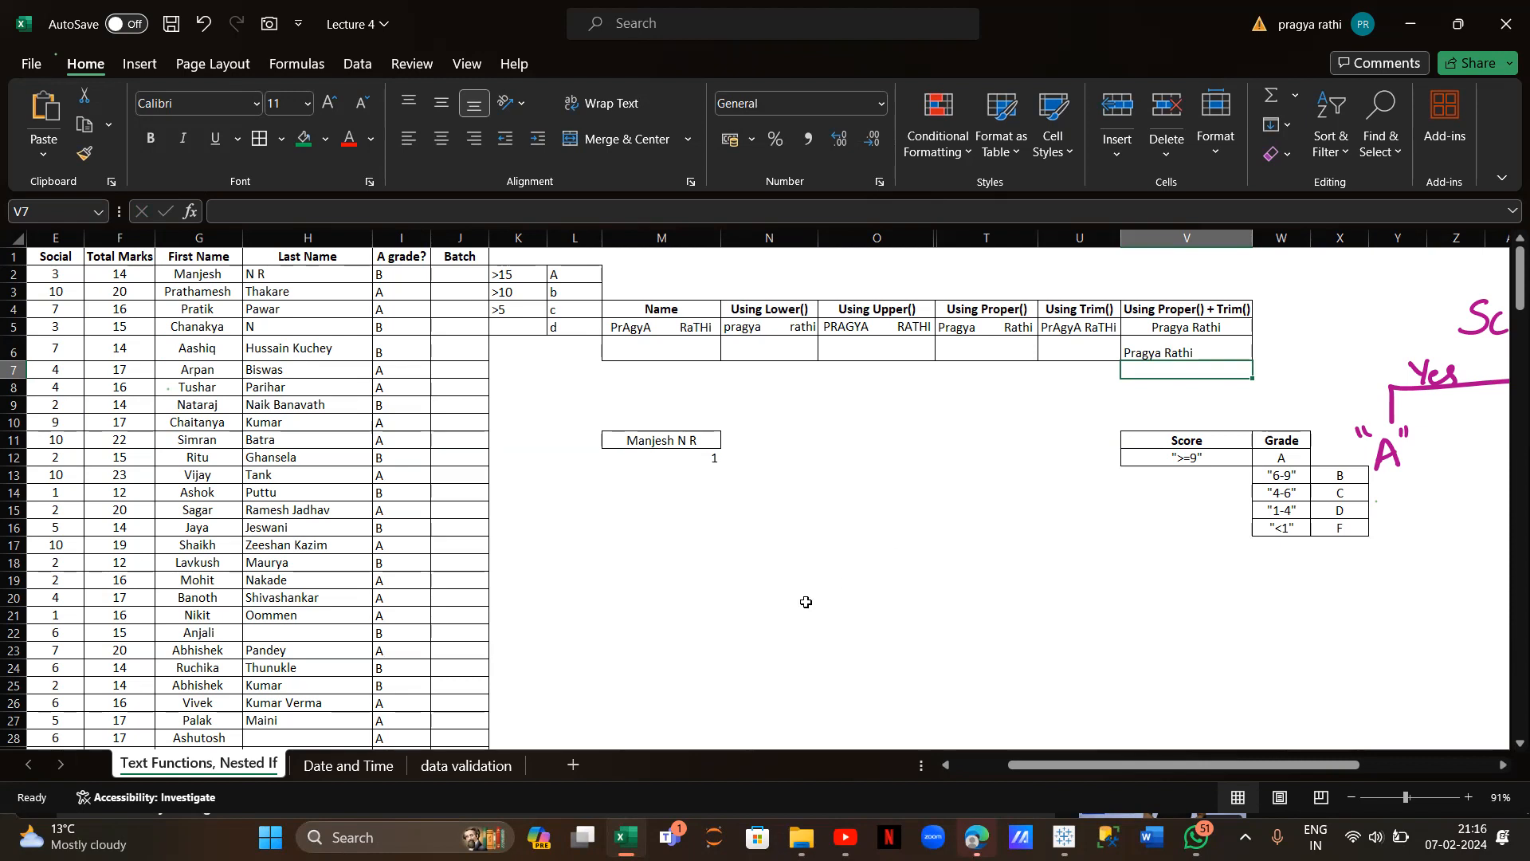
left_click(778, 558)
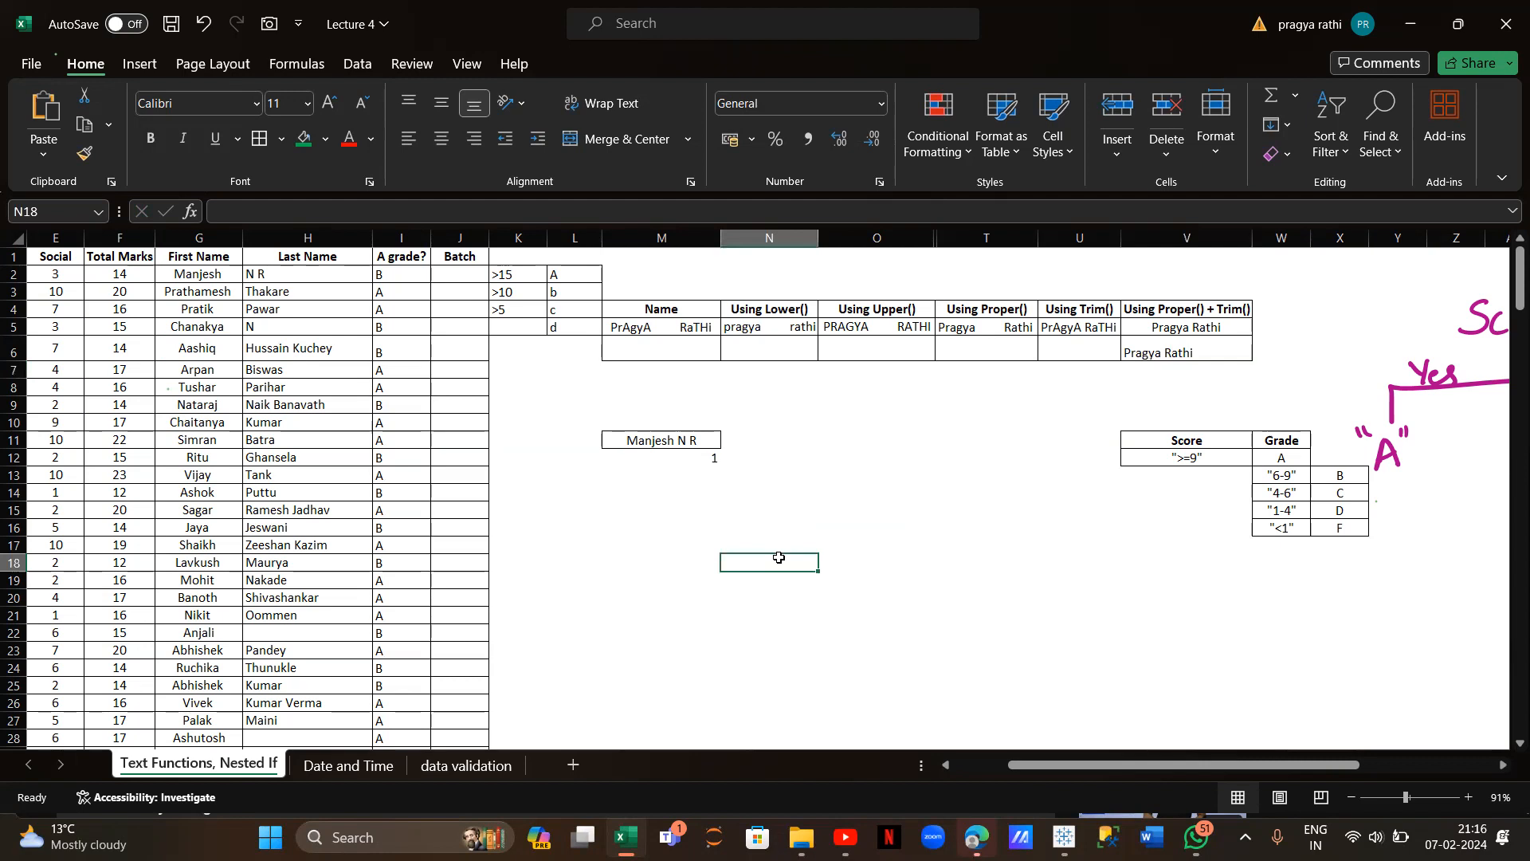
left_click(763, 438)
type("=vlookup")
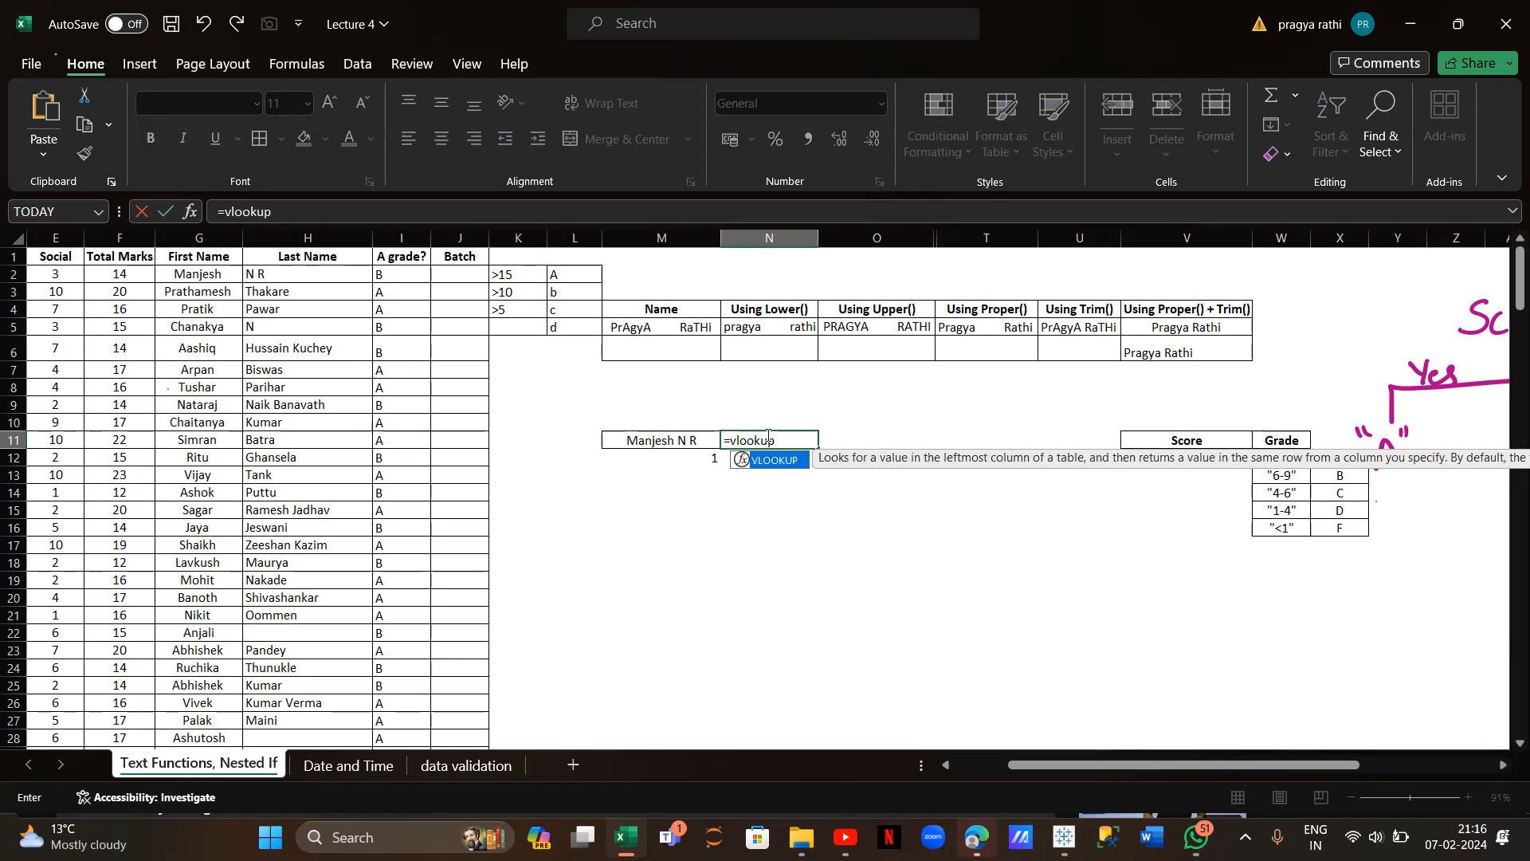
key("BackSpace")
key("BackSpace")
key("BackSpace")
key("BackSpace")
key("BackSpace")
key("BackSpace")
key("BackSpace")
key("BackSpace")
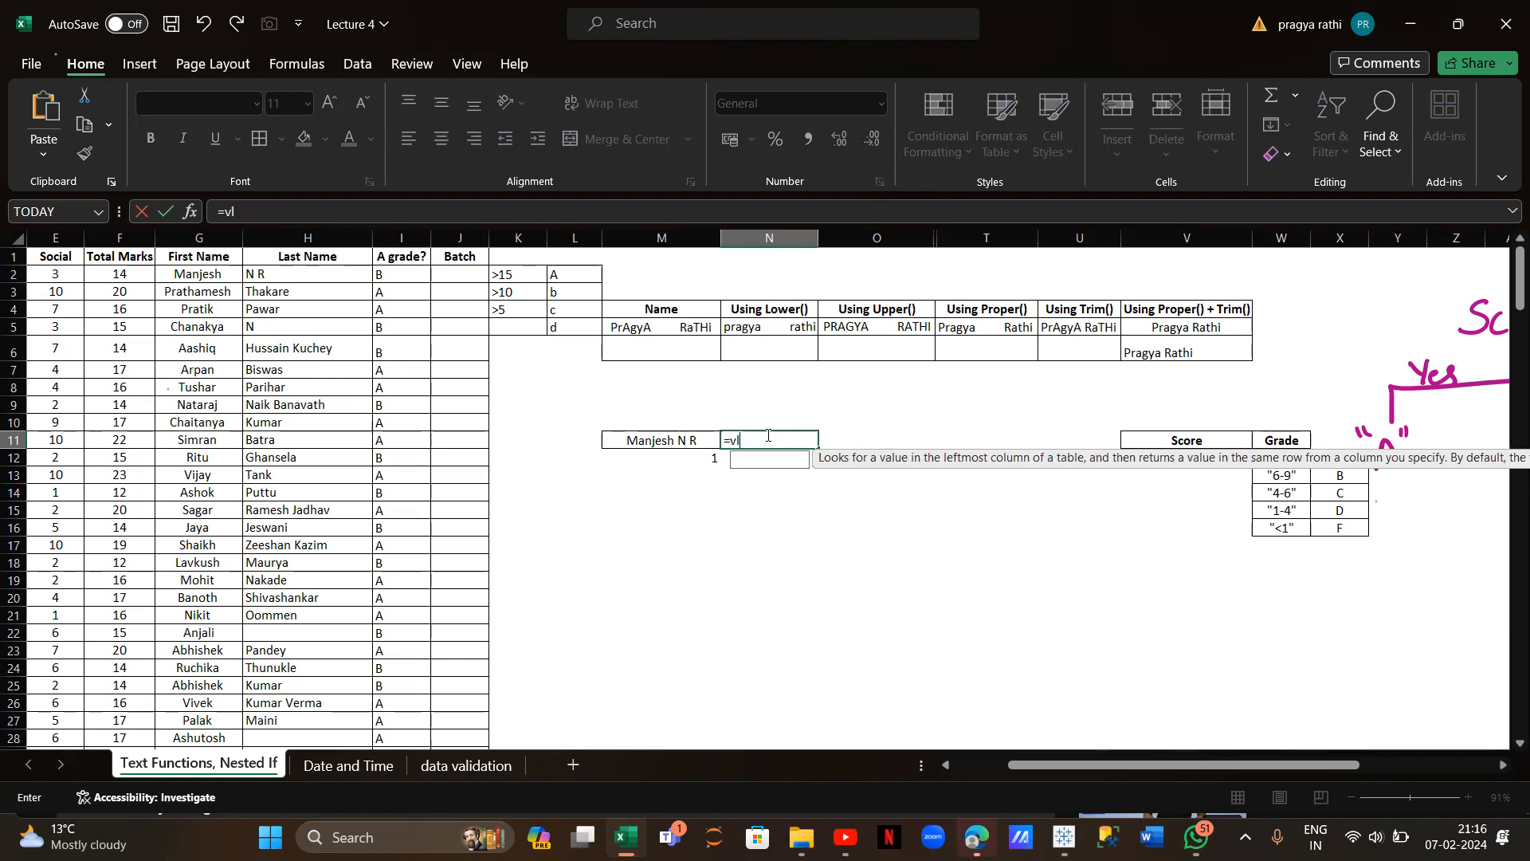
left_click(776, 478)
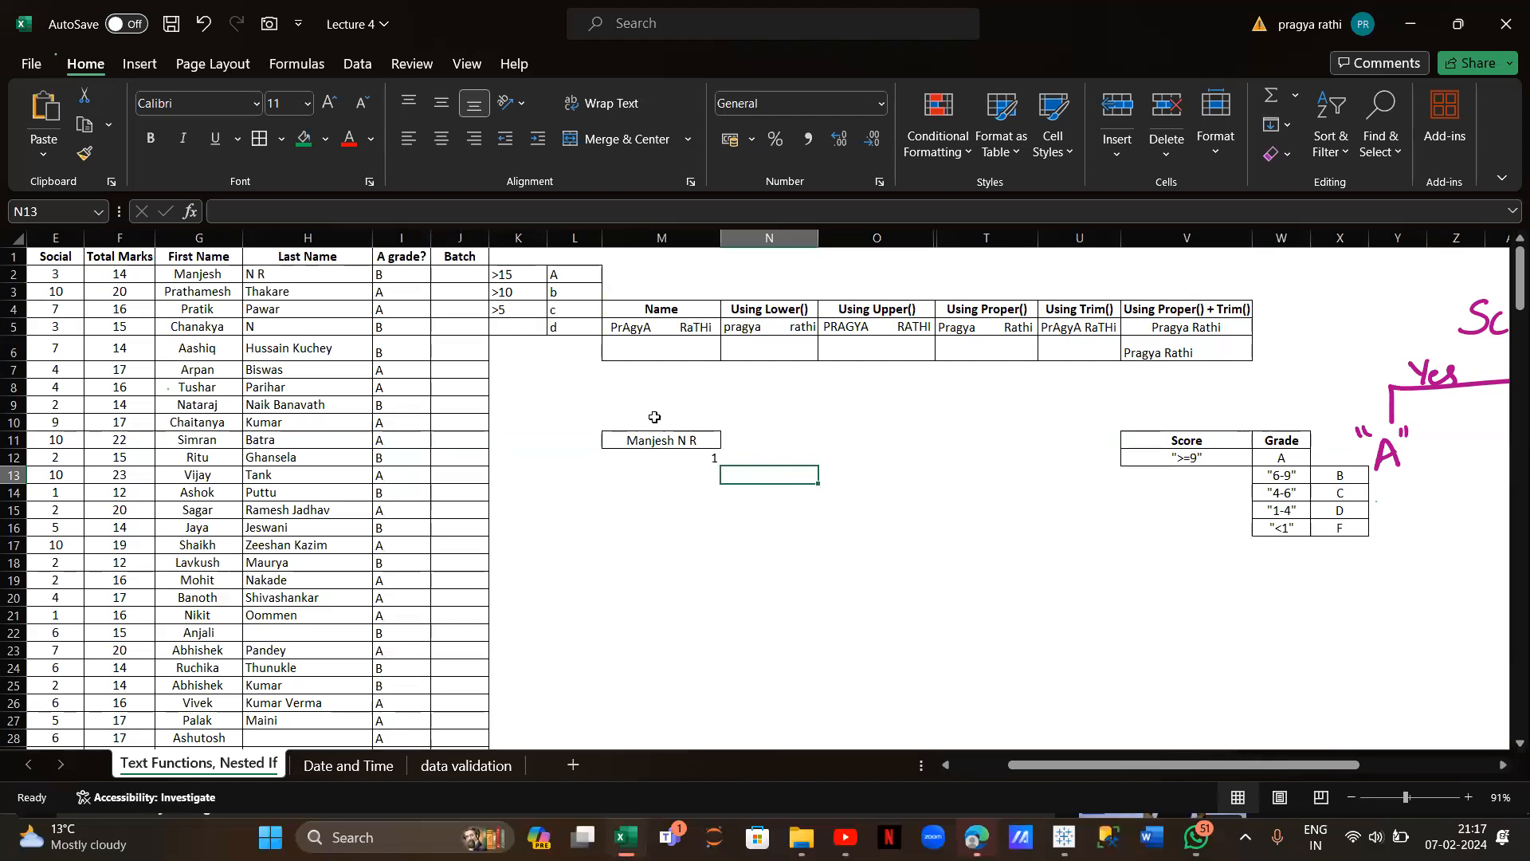
scroll(336, 414, "left", 4)
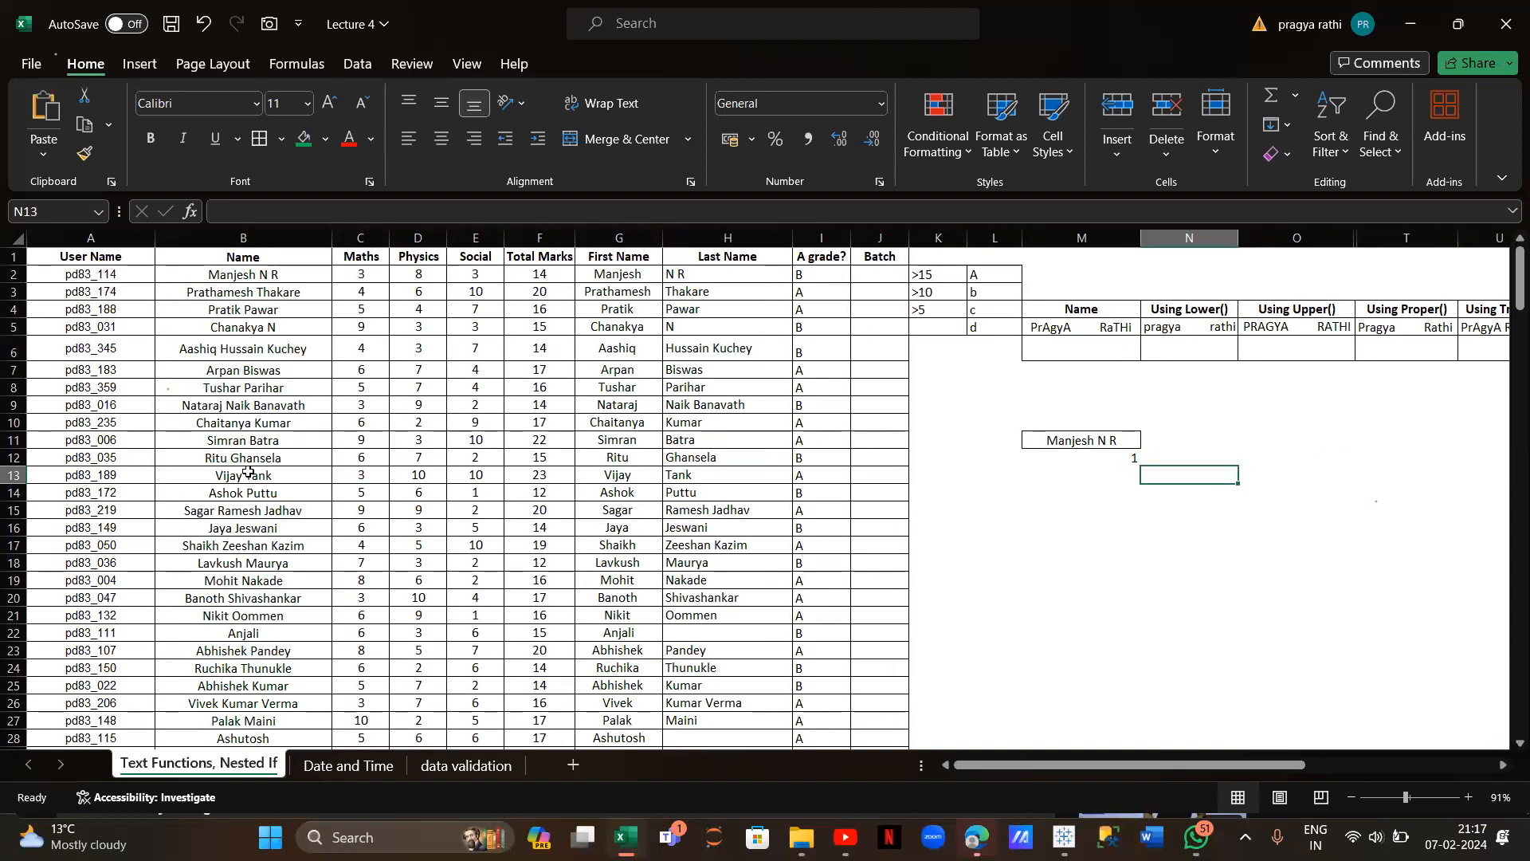
scroll(248, 470, "down", 7)
scroll(248, 470, "down", 6)
scroll(248, 470, "up", 9)
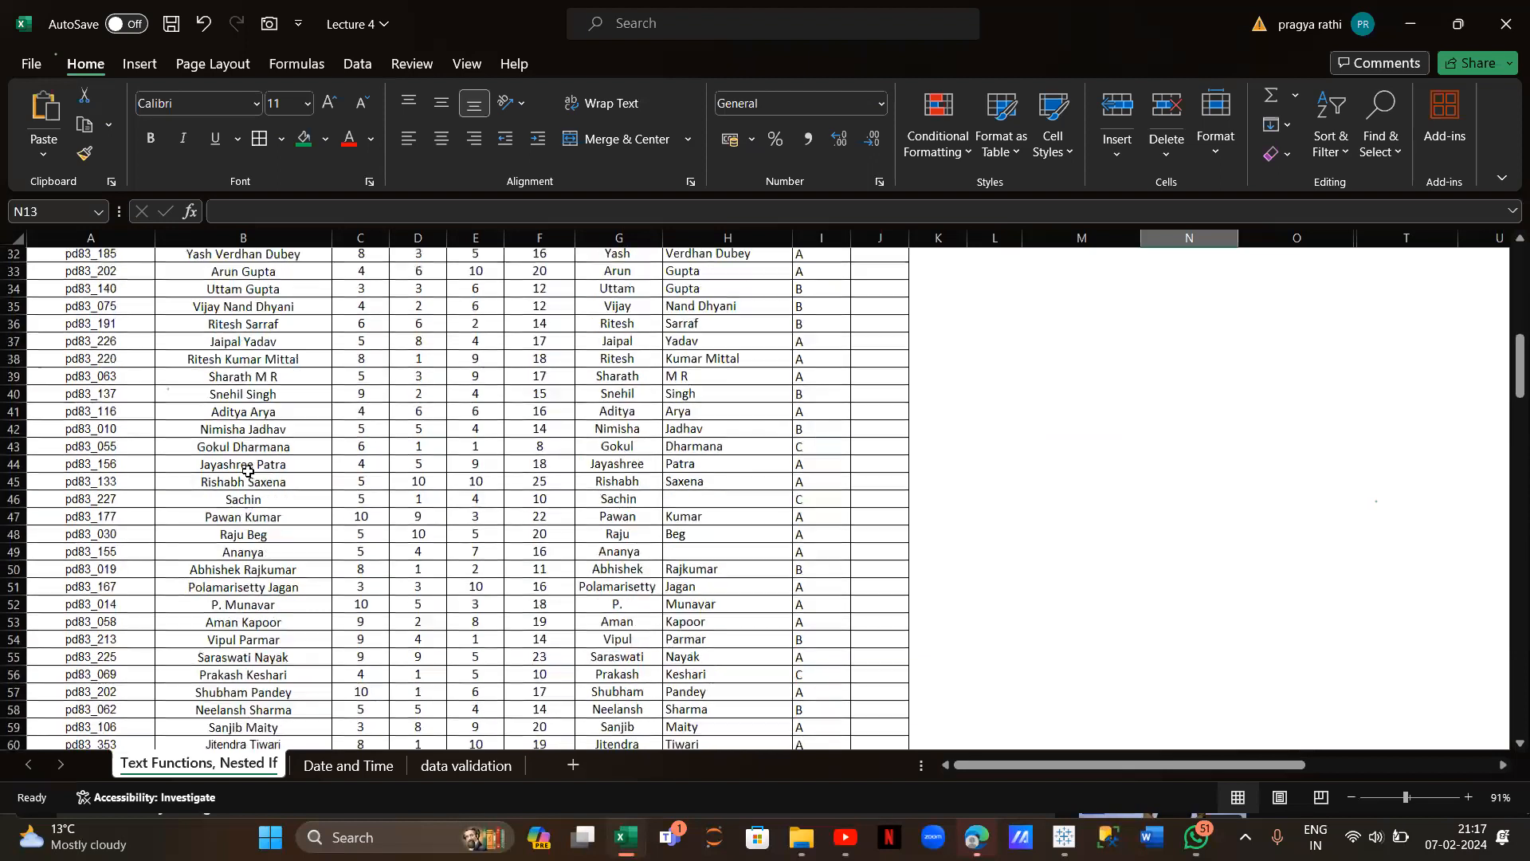
scroll(248, 470, "up", 4)
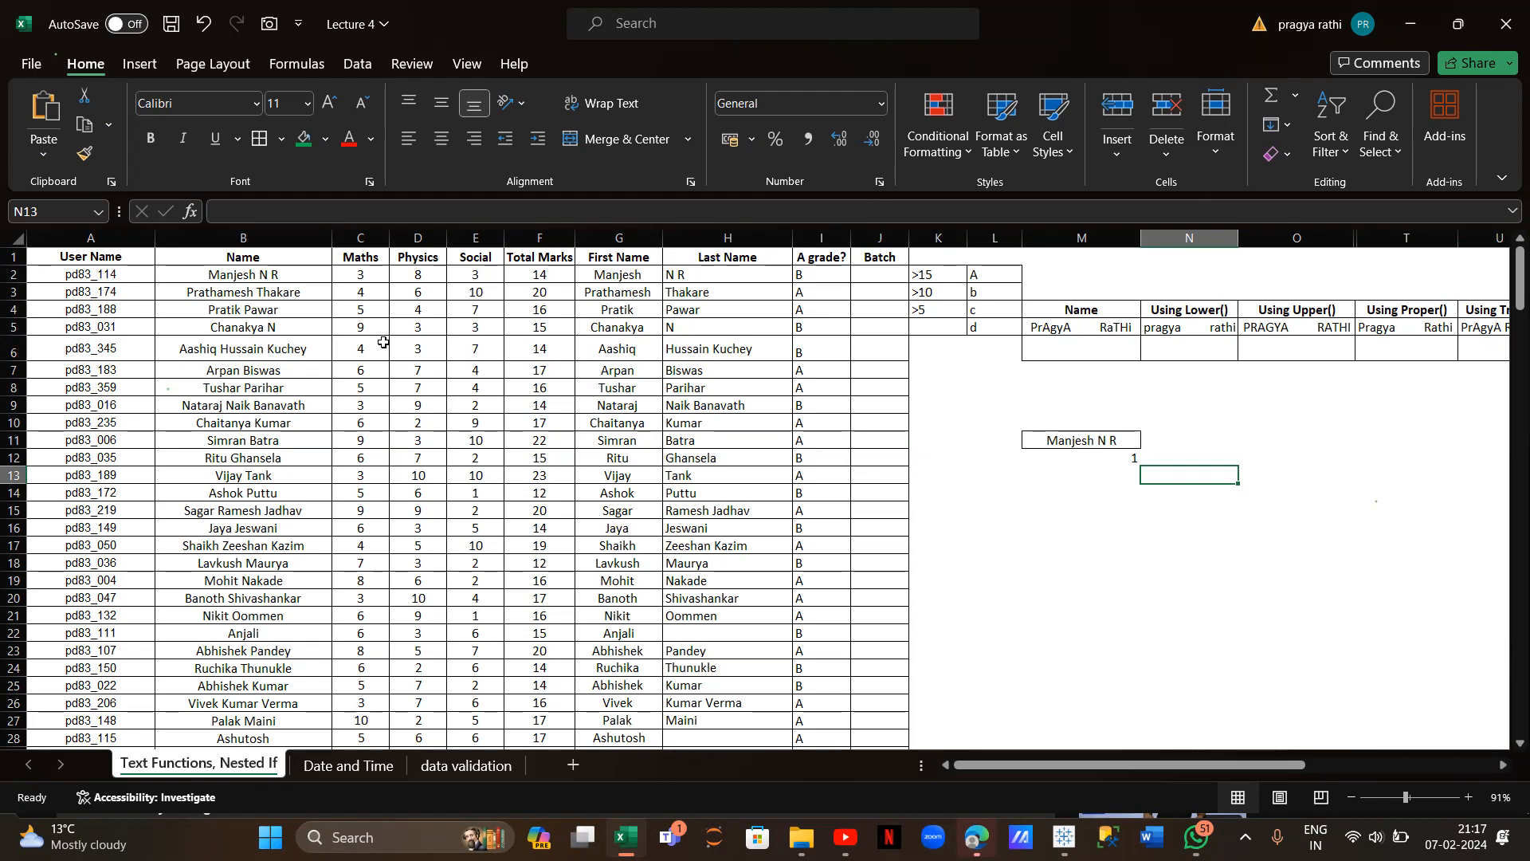
left_click(240, 275)
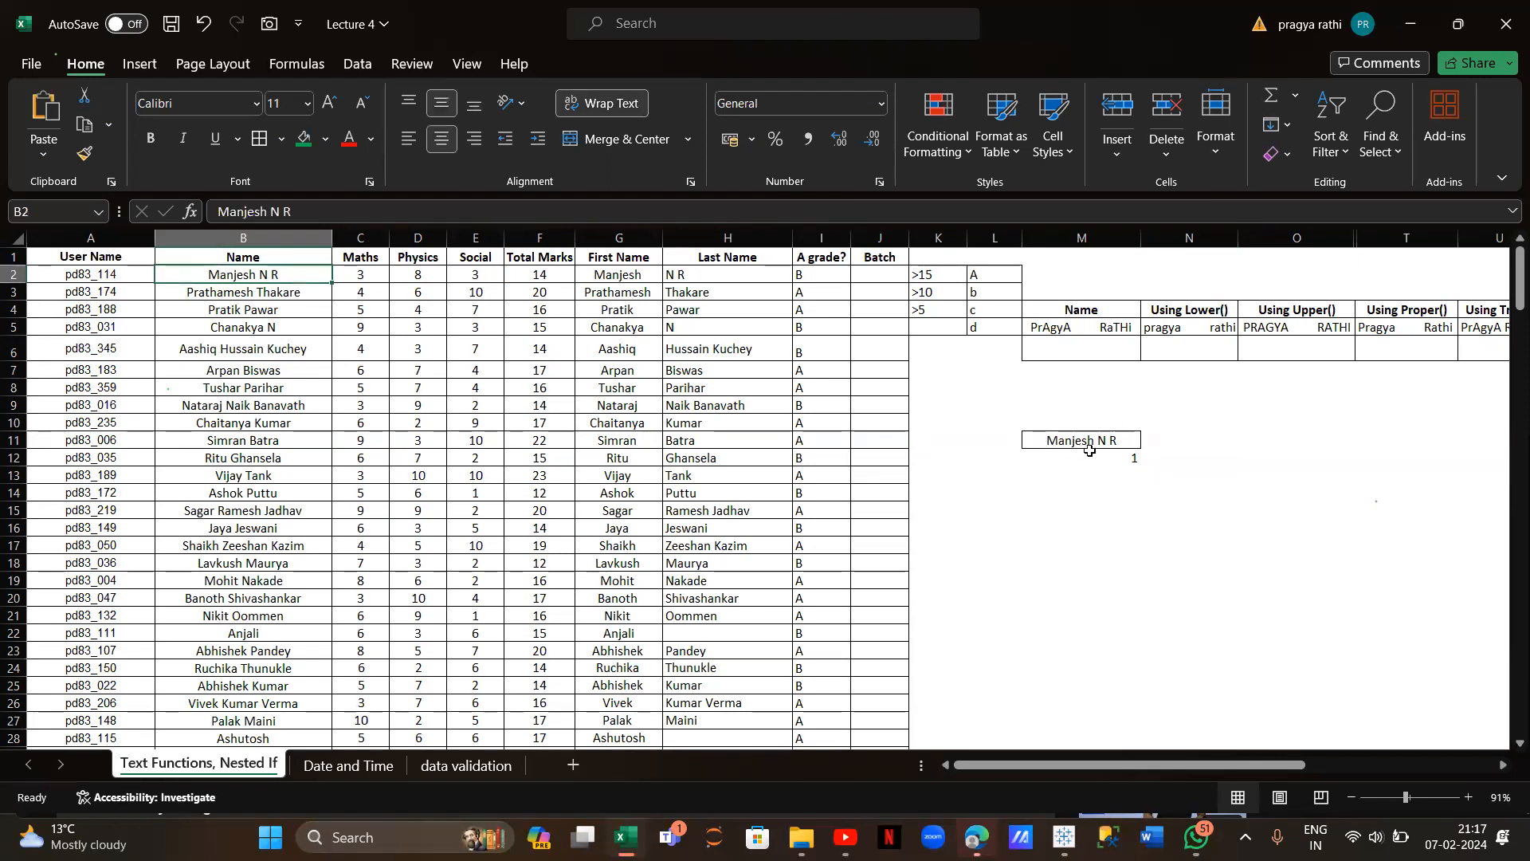
left_click(553, 272)
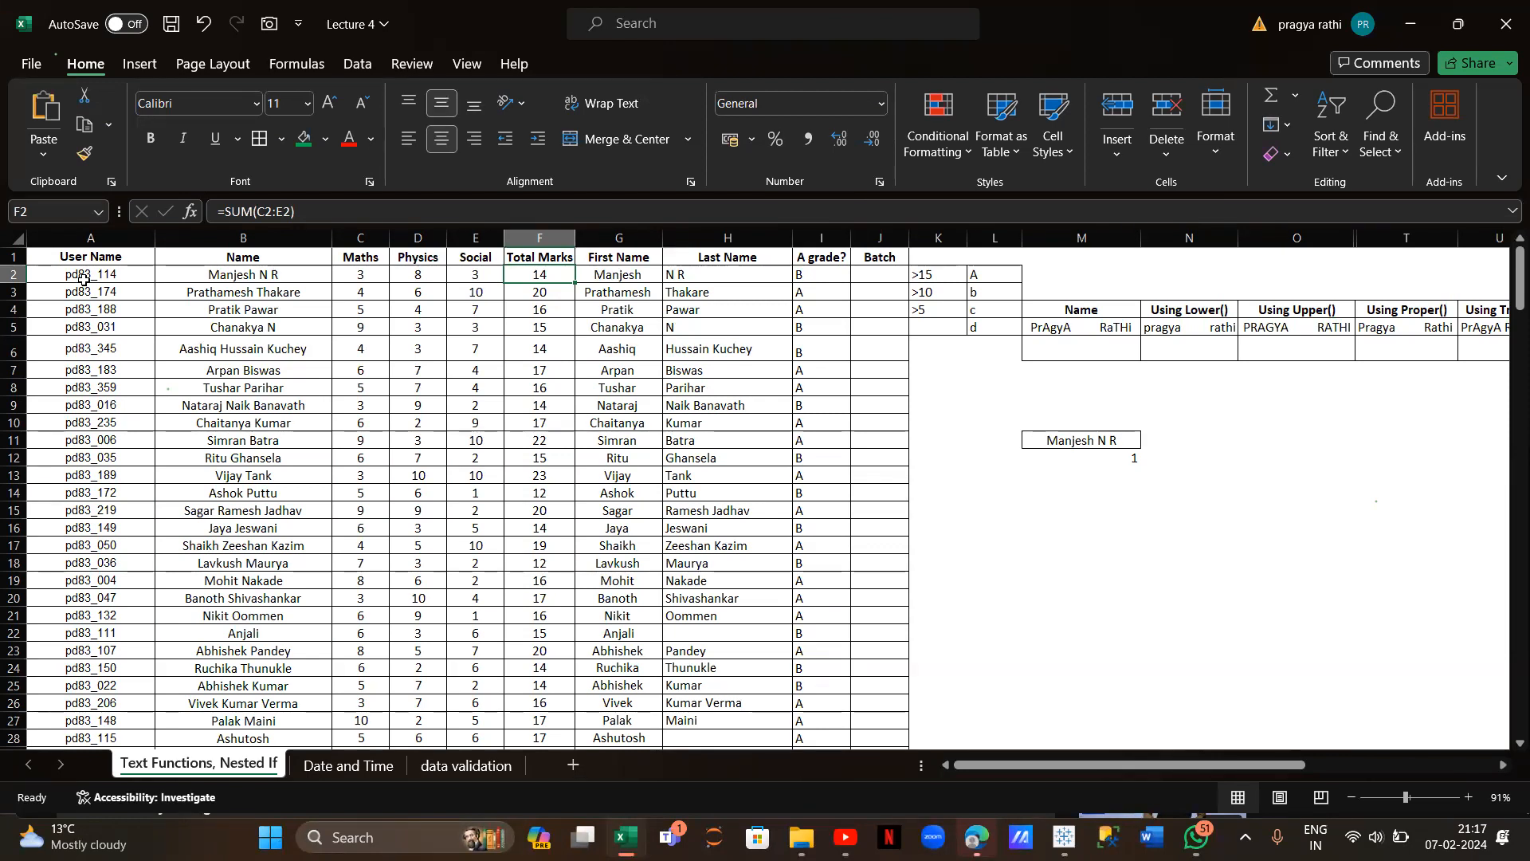
left_click(262, 281)
scroll(509, 556, "down", 14)
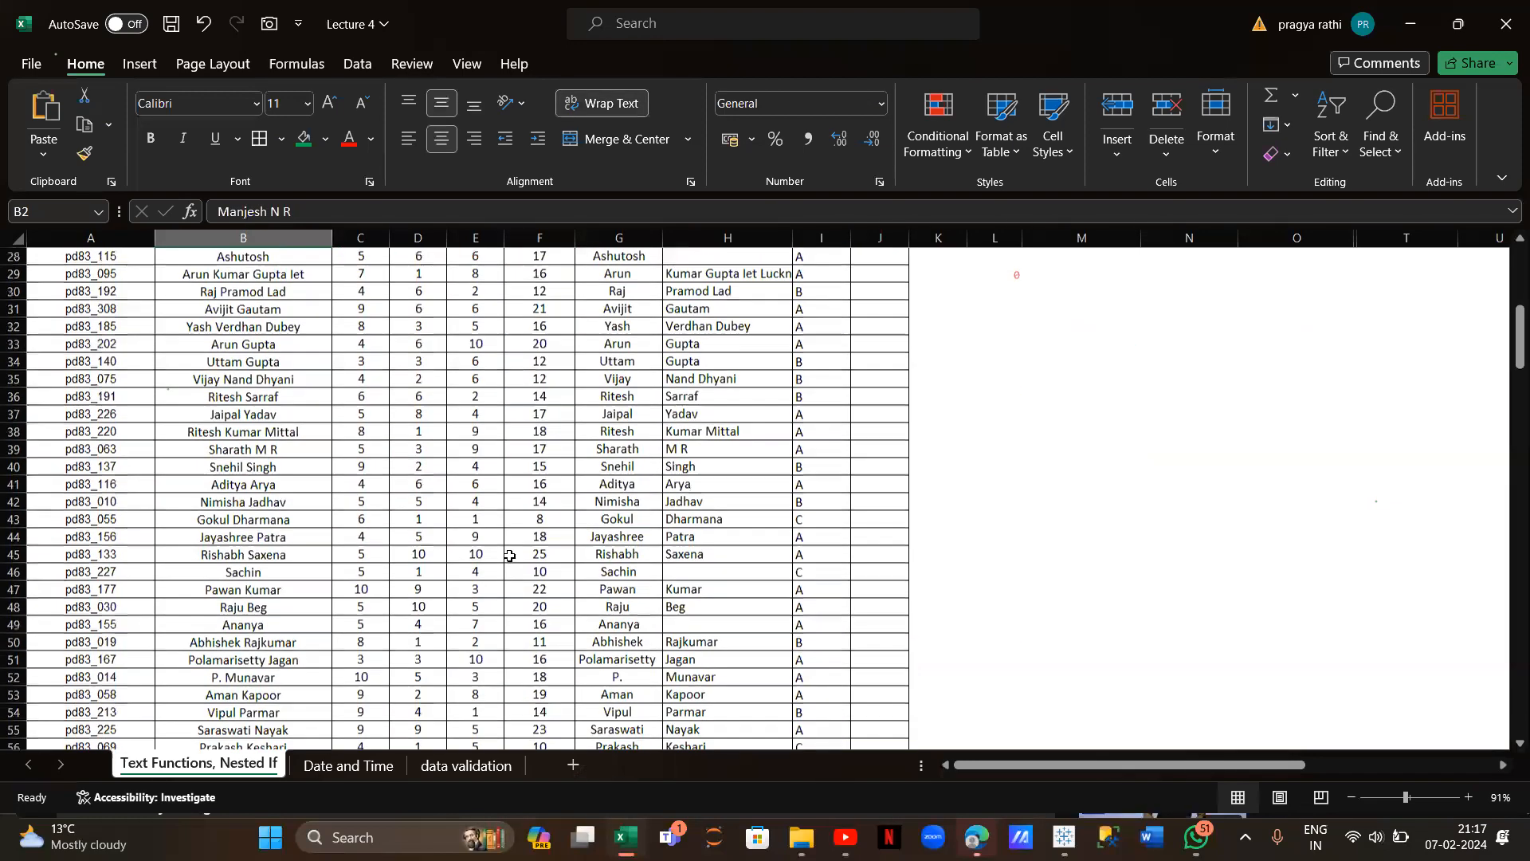
scroll(510, 556, "up", 14)
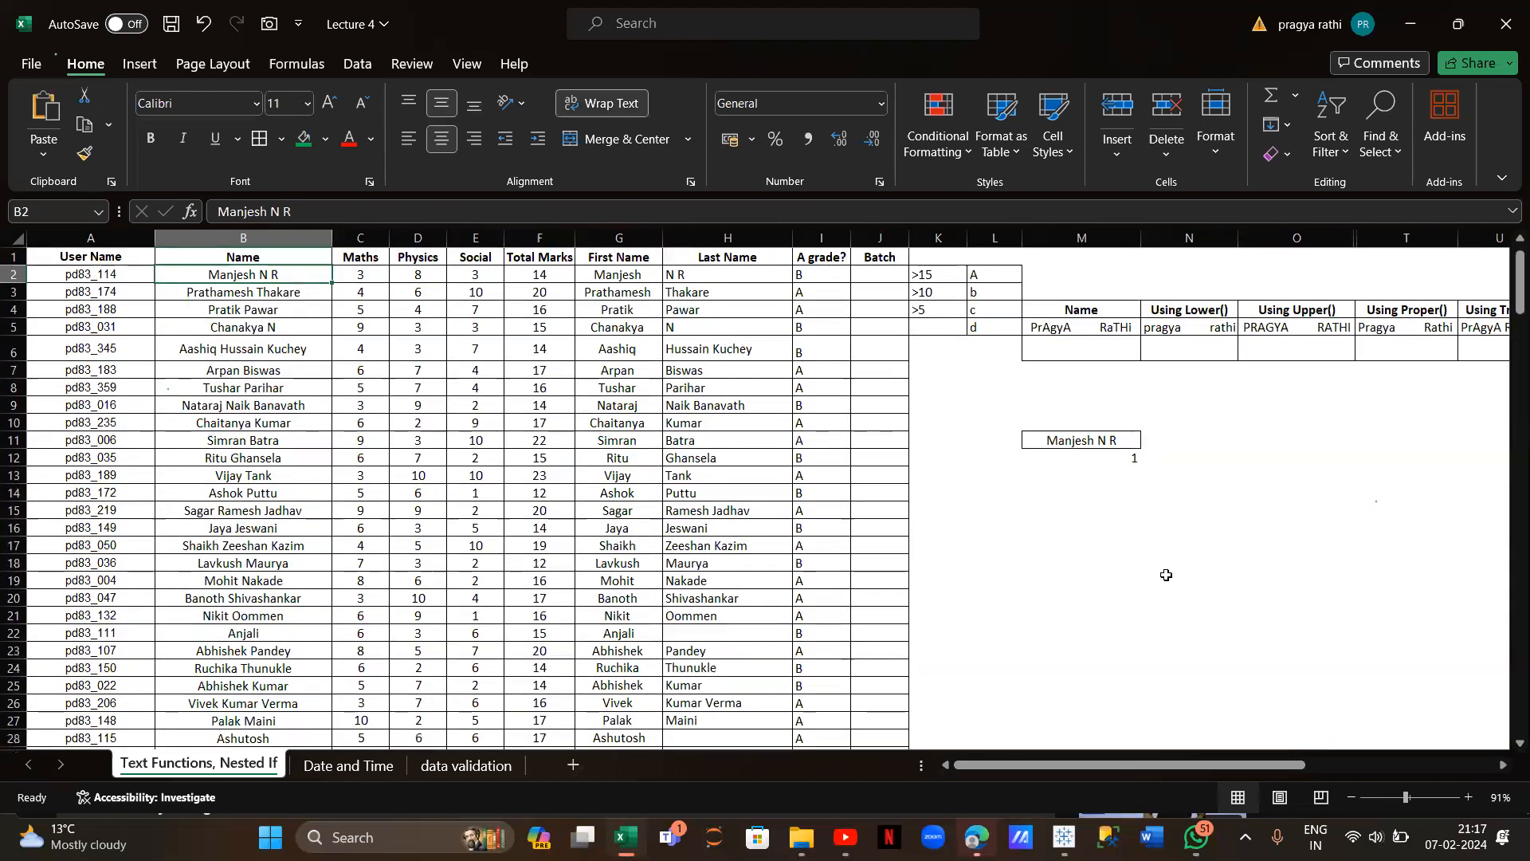
left_click(1113, 443)
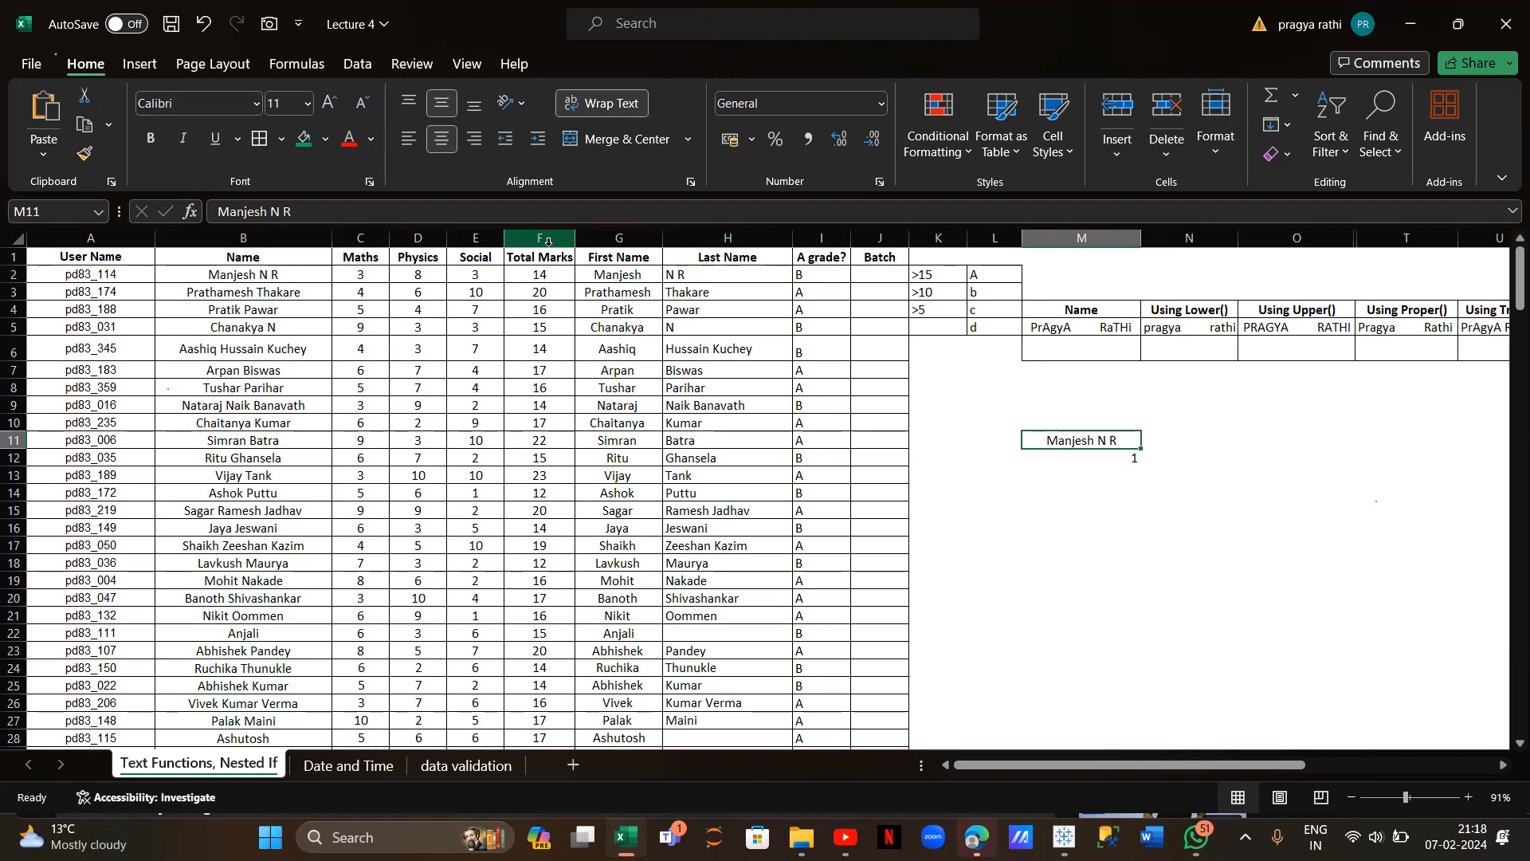
scroll(966, 502, "right", 3)
scroll(966, 502, "down", 1)
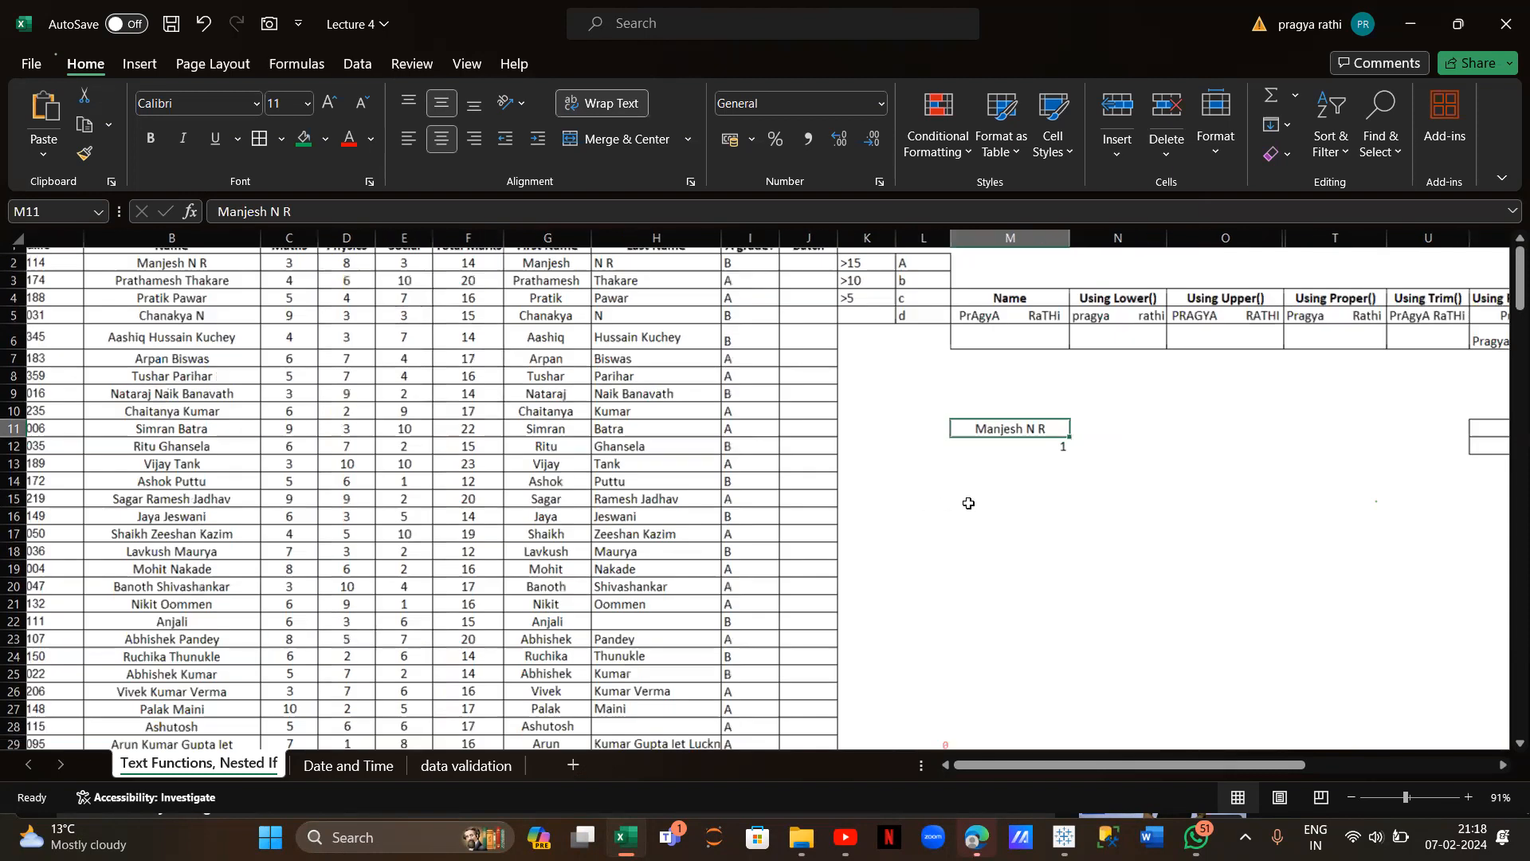
left_click(1045, 423)
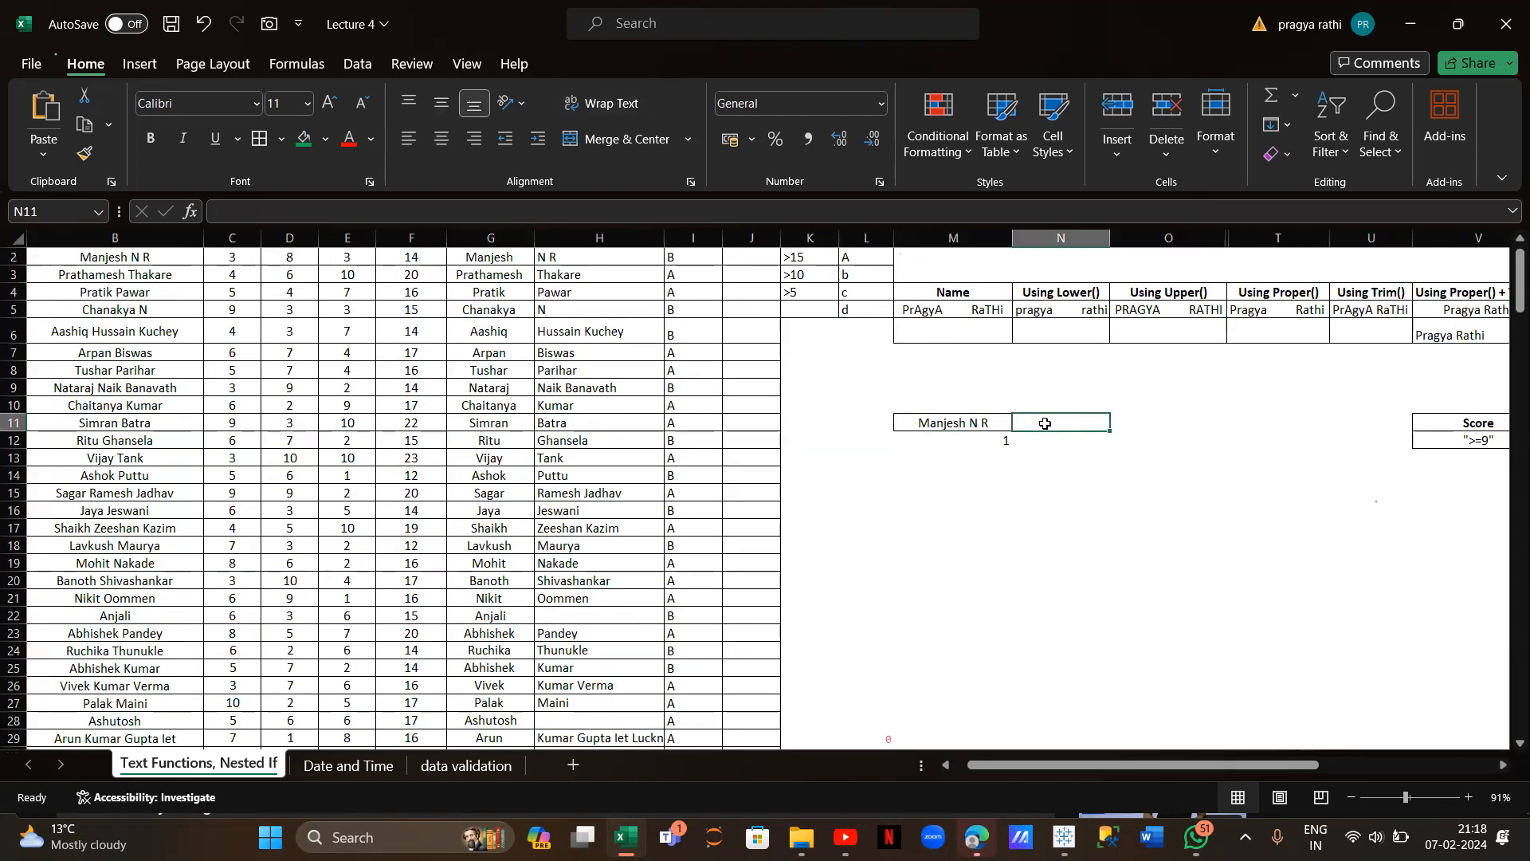
Enter =VLOOKUP(M11,B:F,5,FALSE) in N11 to return the student's total marks, 14
type("=vlookup")
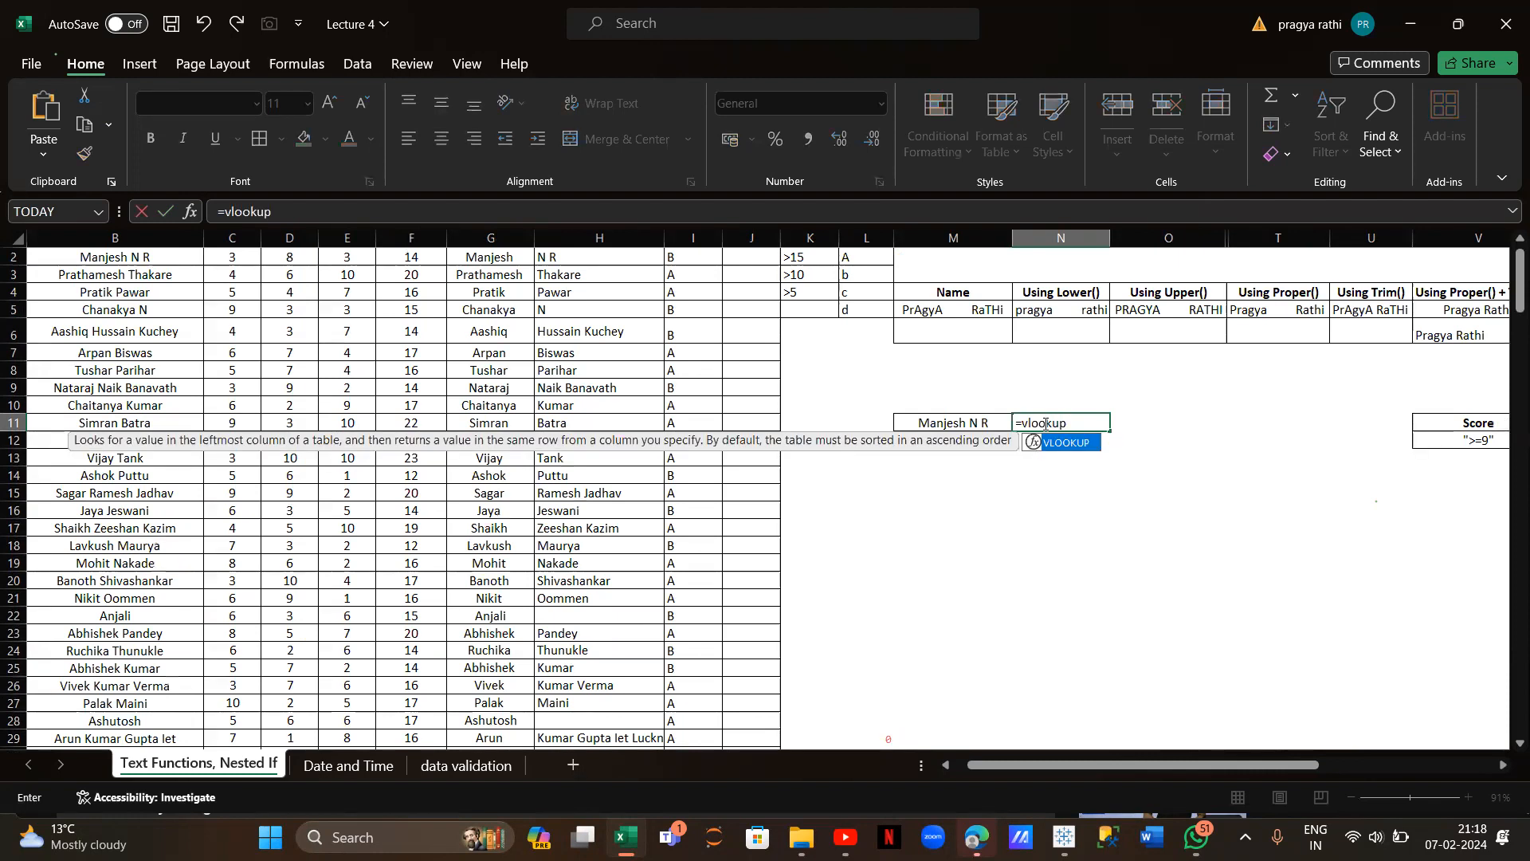
type("(")
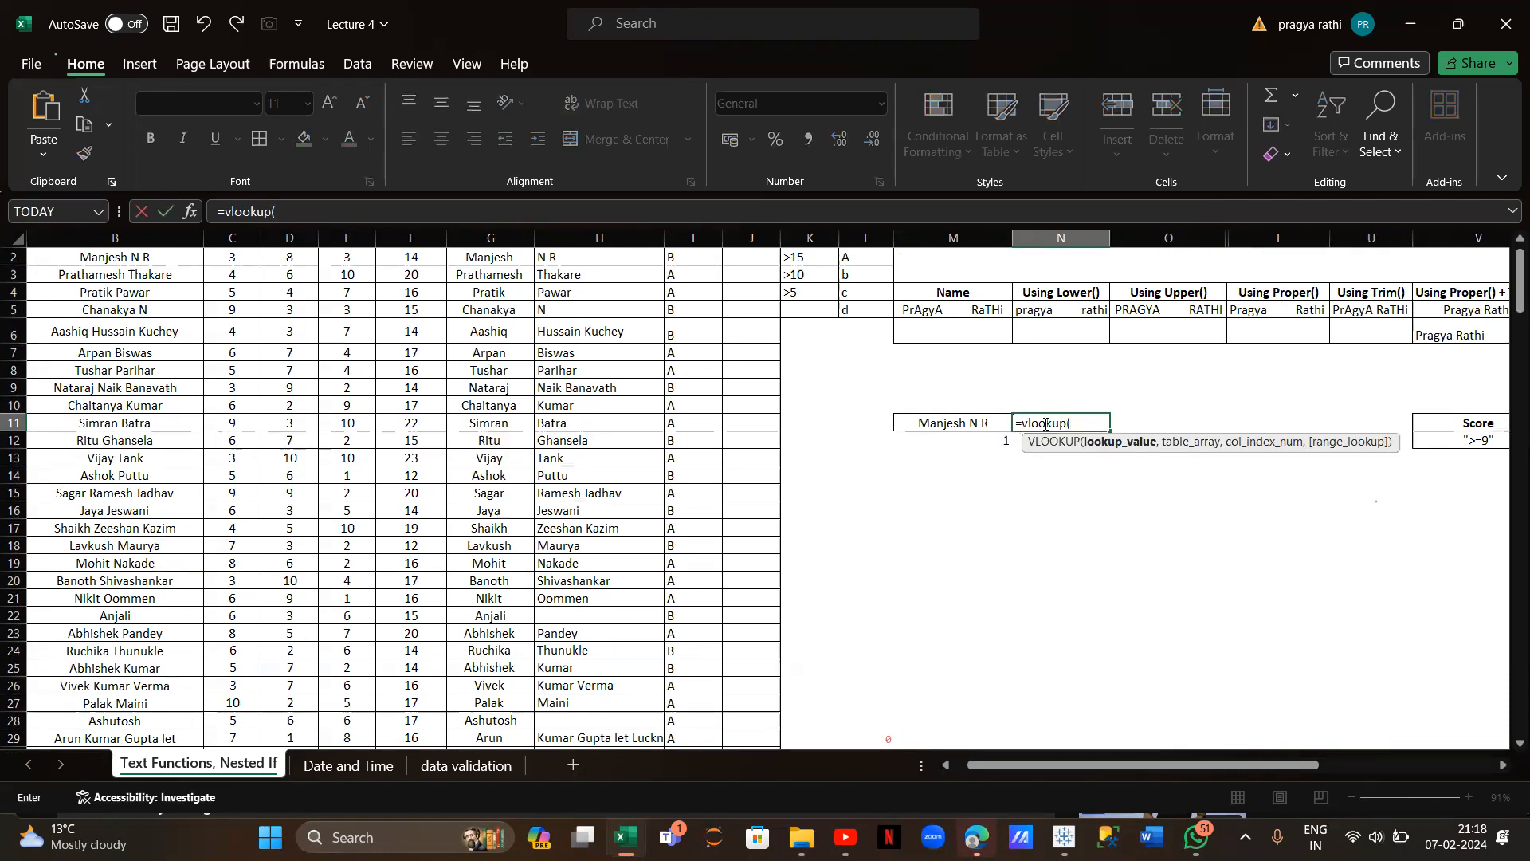
left_click(979, 420)
type(",")
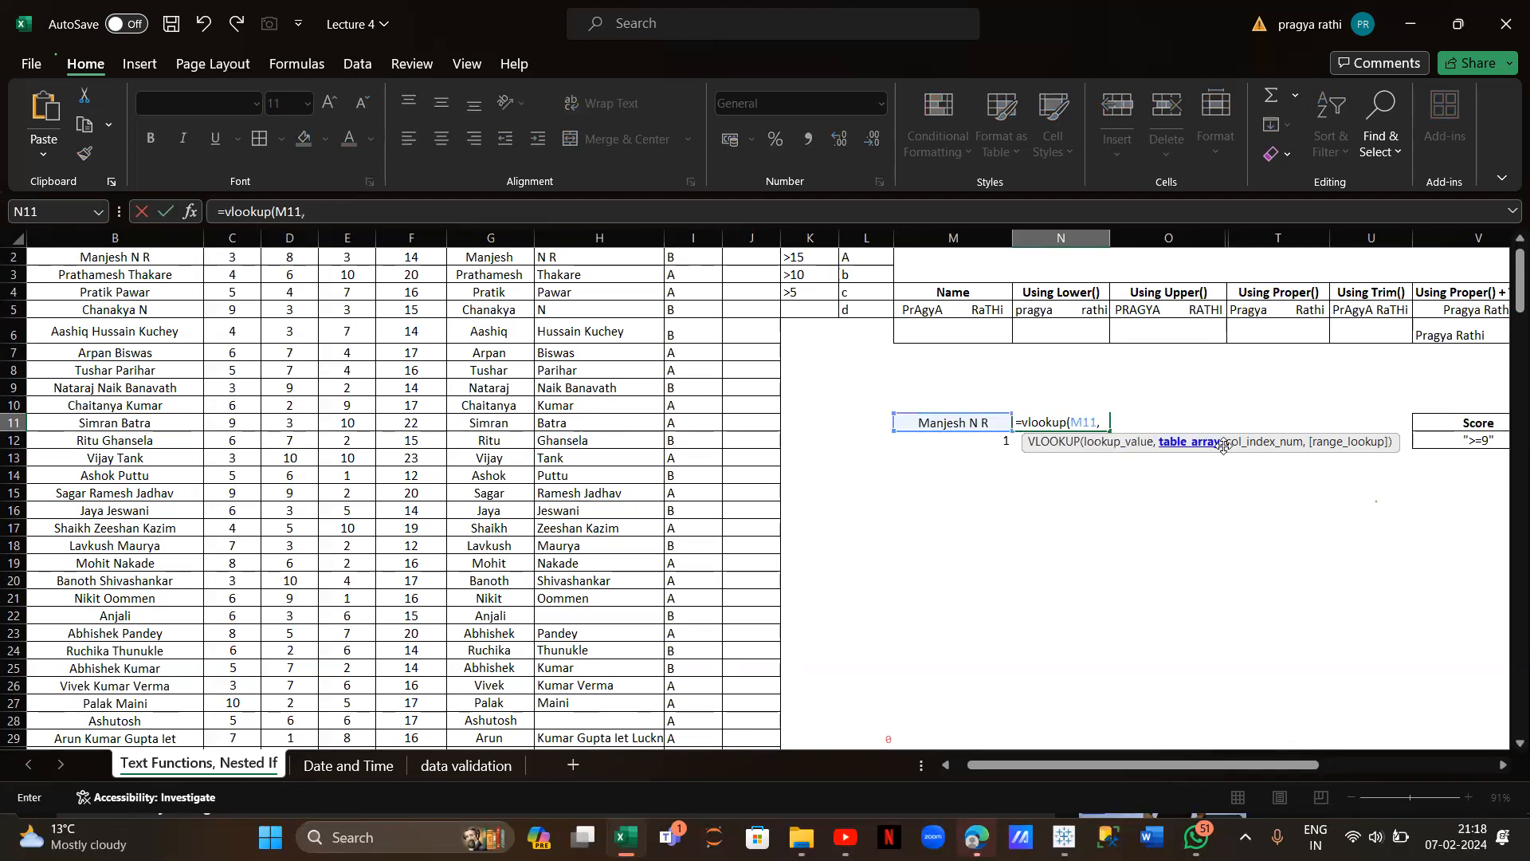
scroll(584, 453, "left", 2)
scroll(584, 452, "up", 3)
left_click_drag(269, 241, 537, 256)
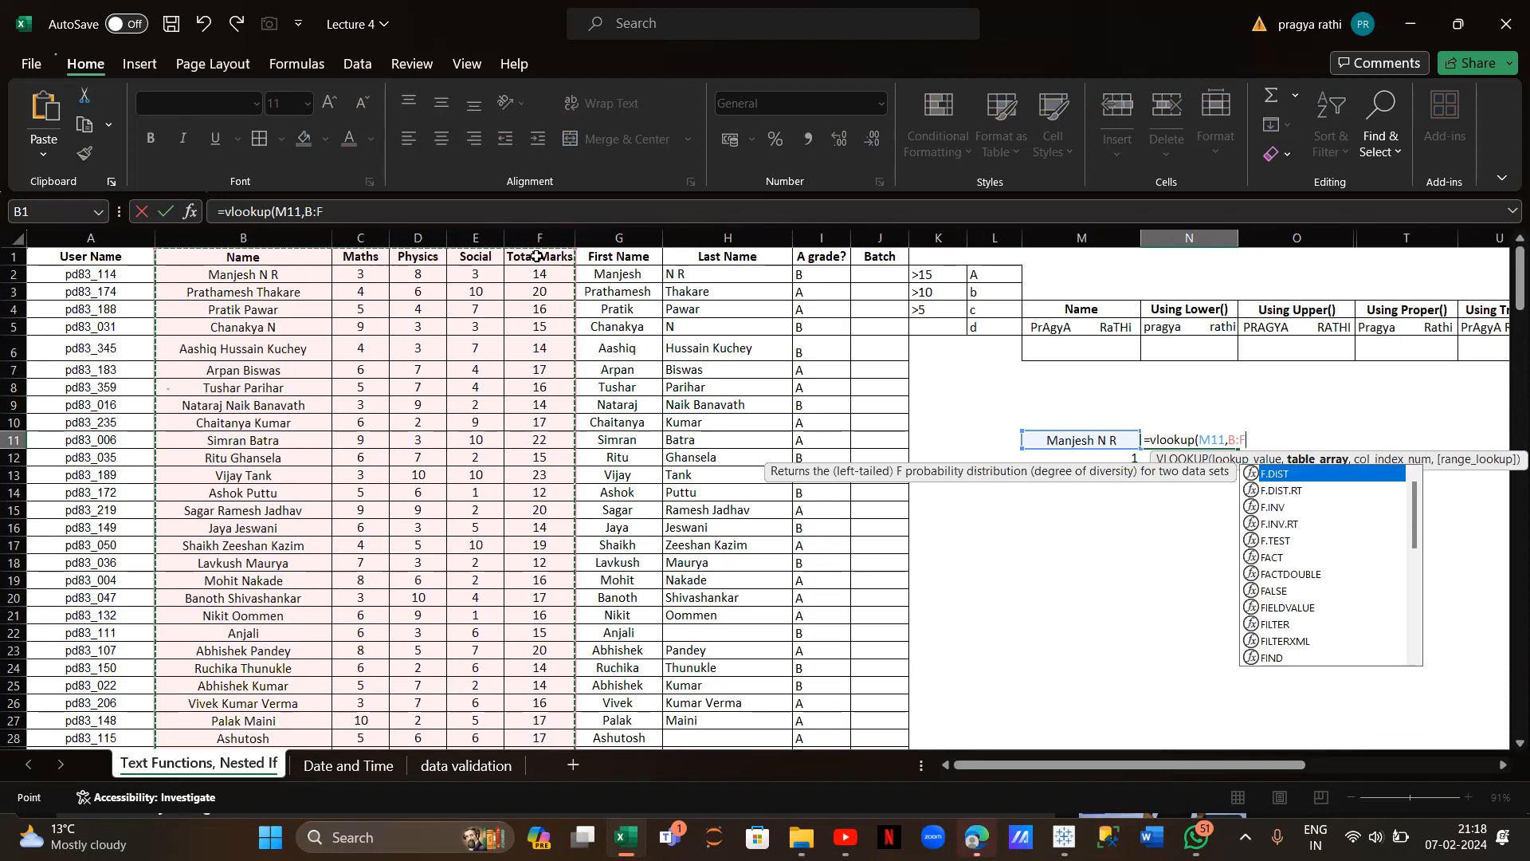
type(",")
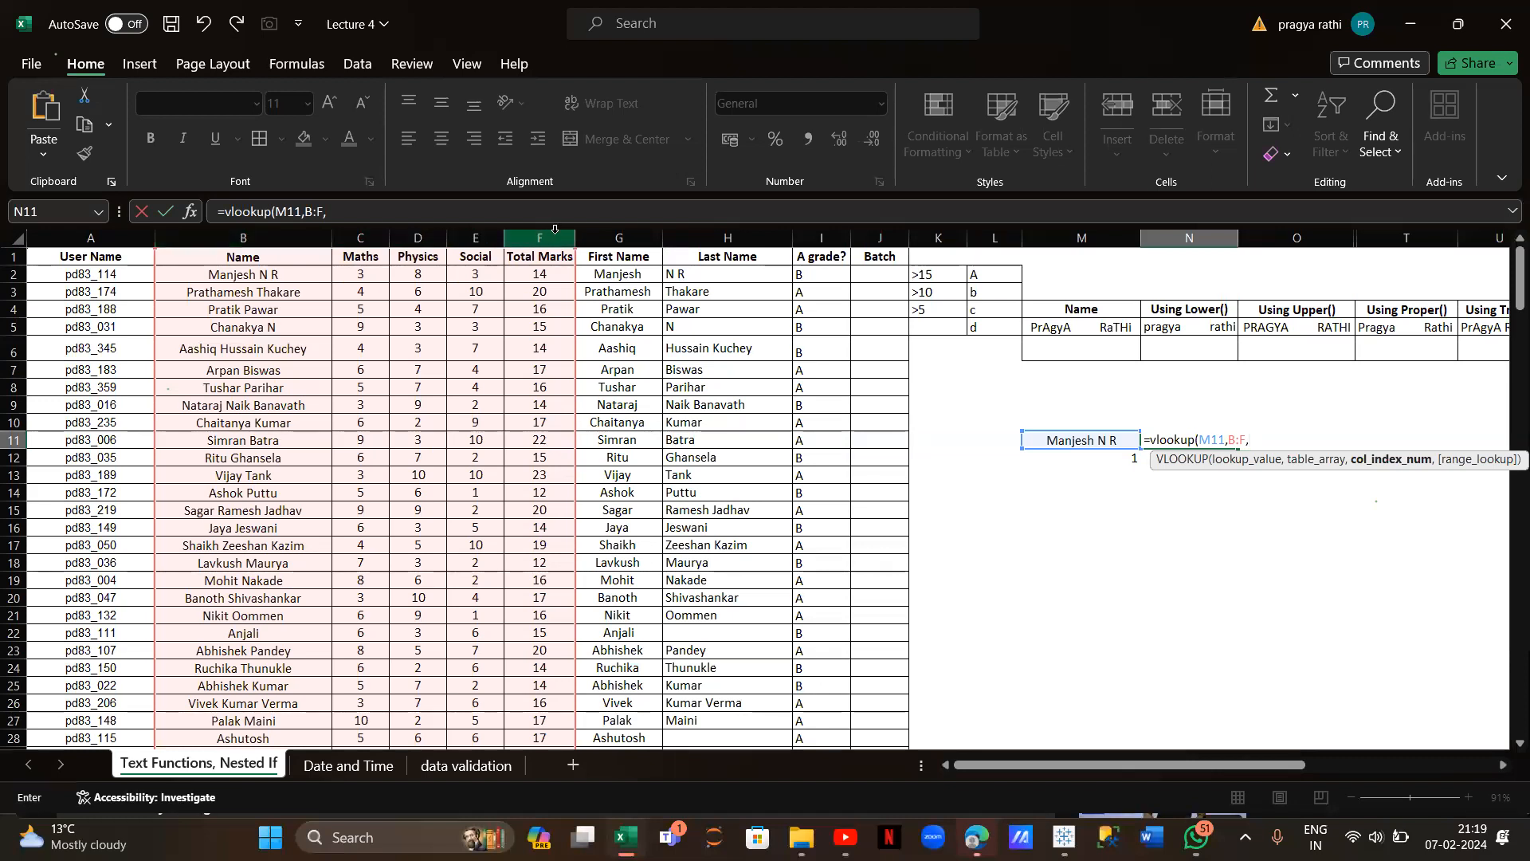
type("5,")
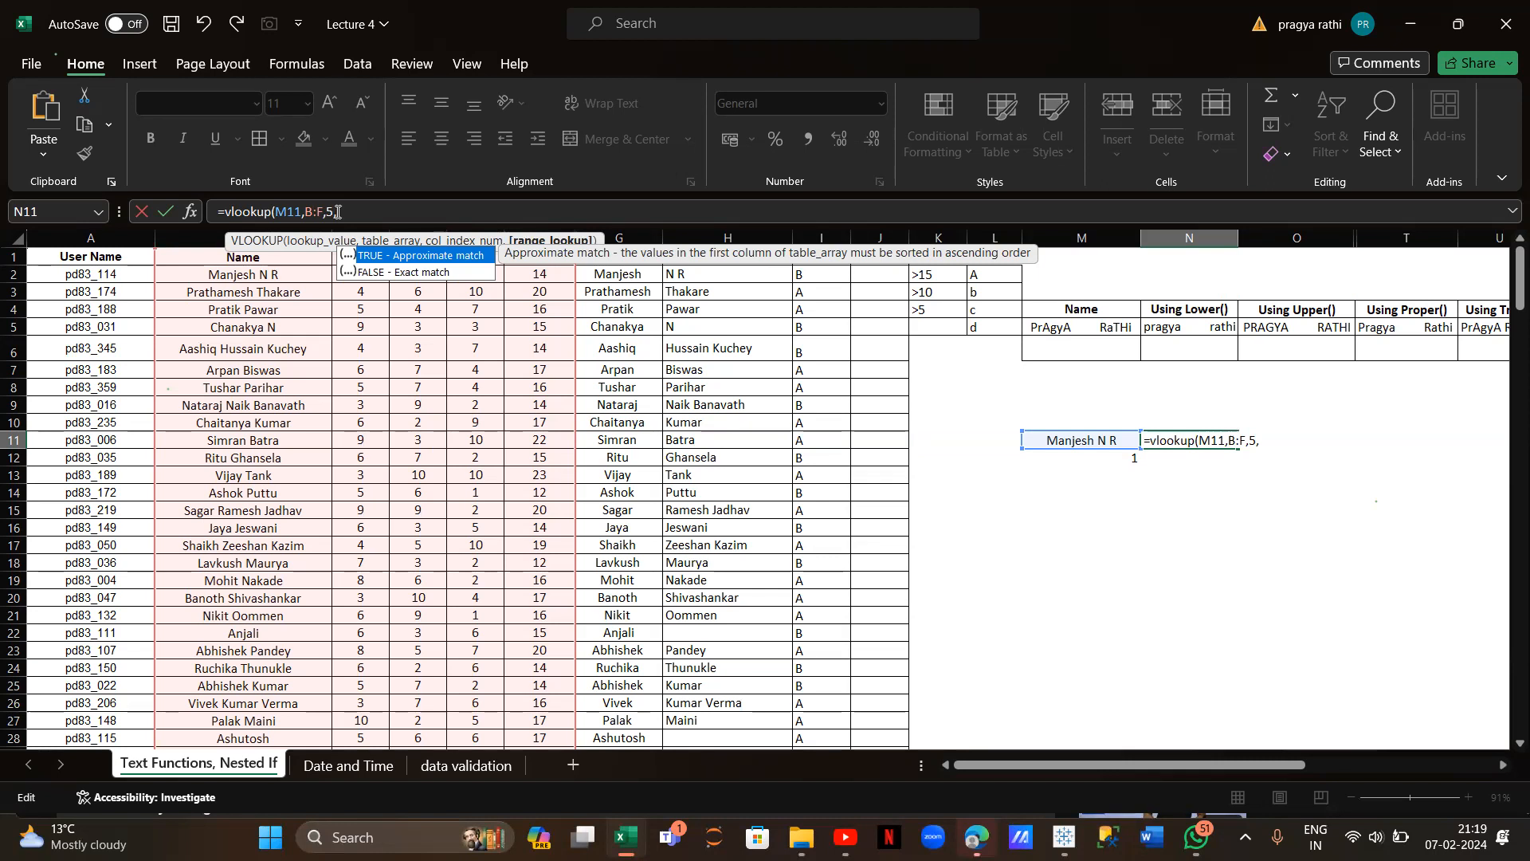
type("false)")
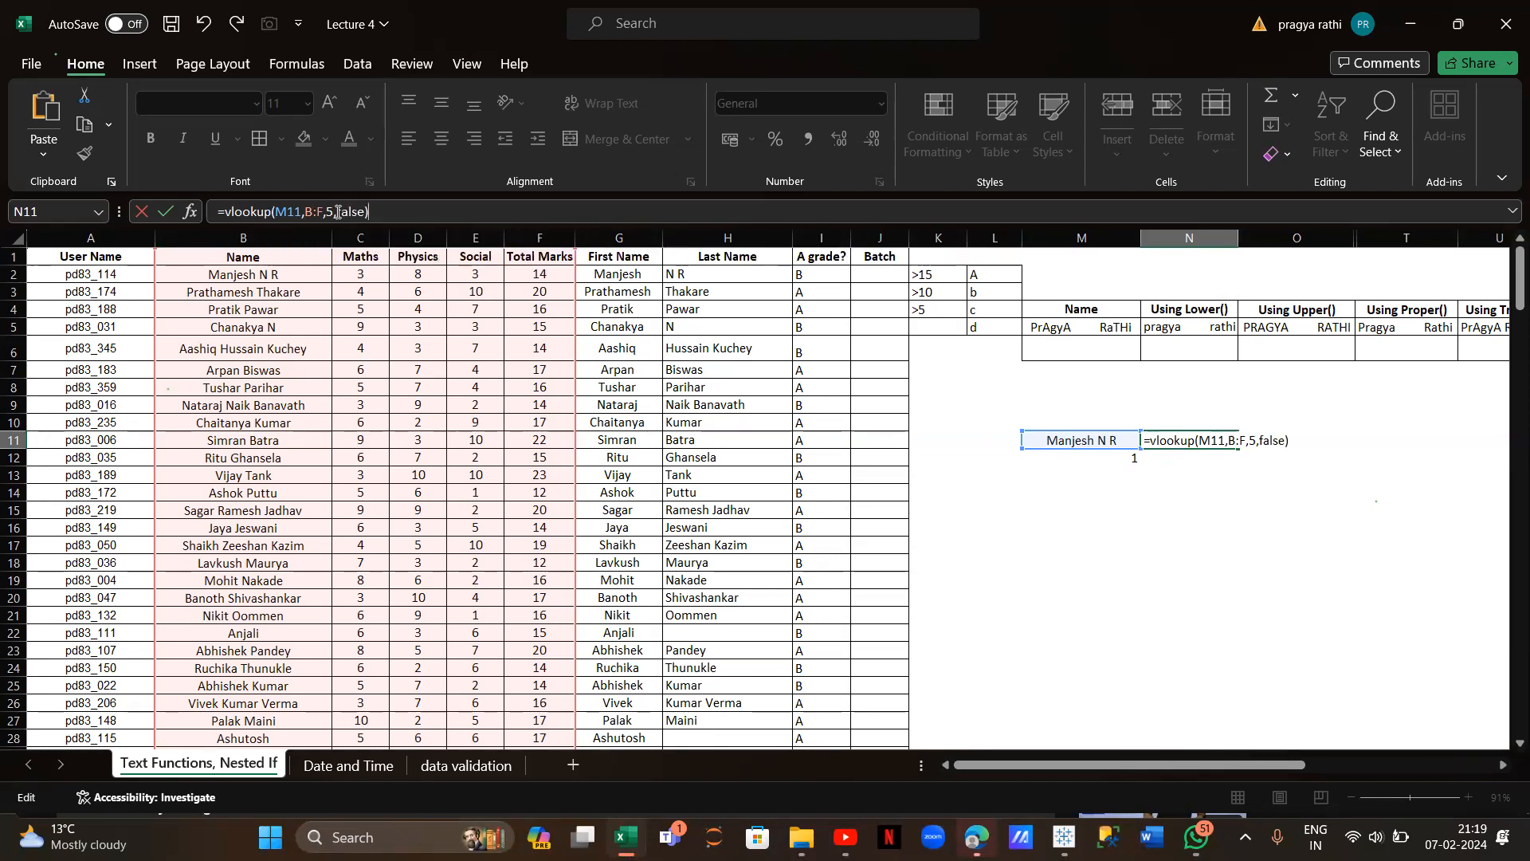
key("Return")
scroll(1022, 456, "right", 2)
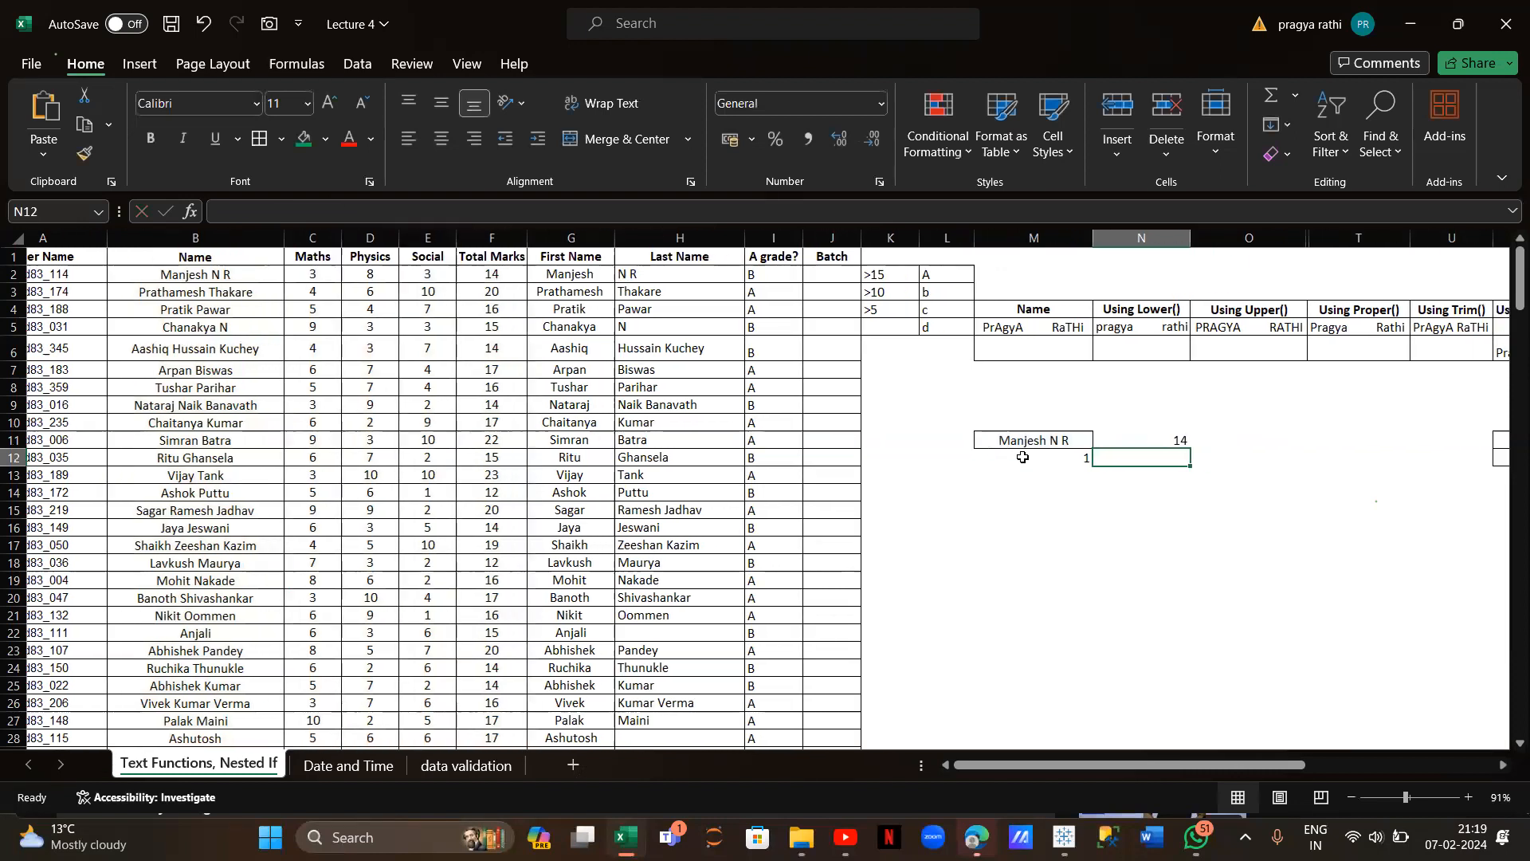
scroll(1022, 457, "left", 1)
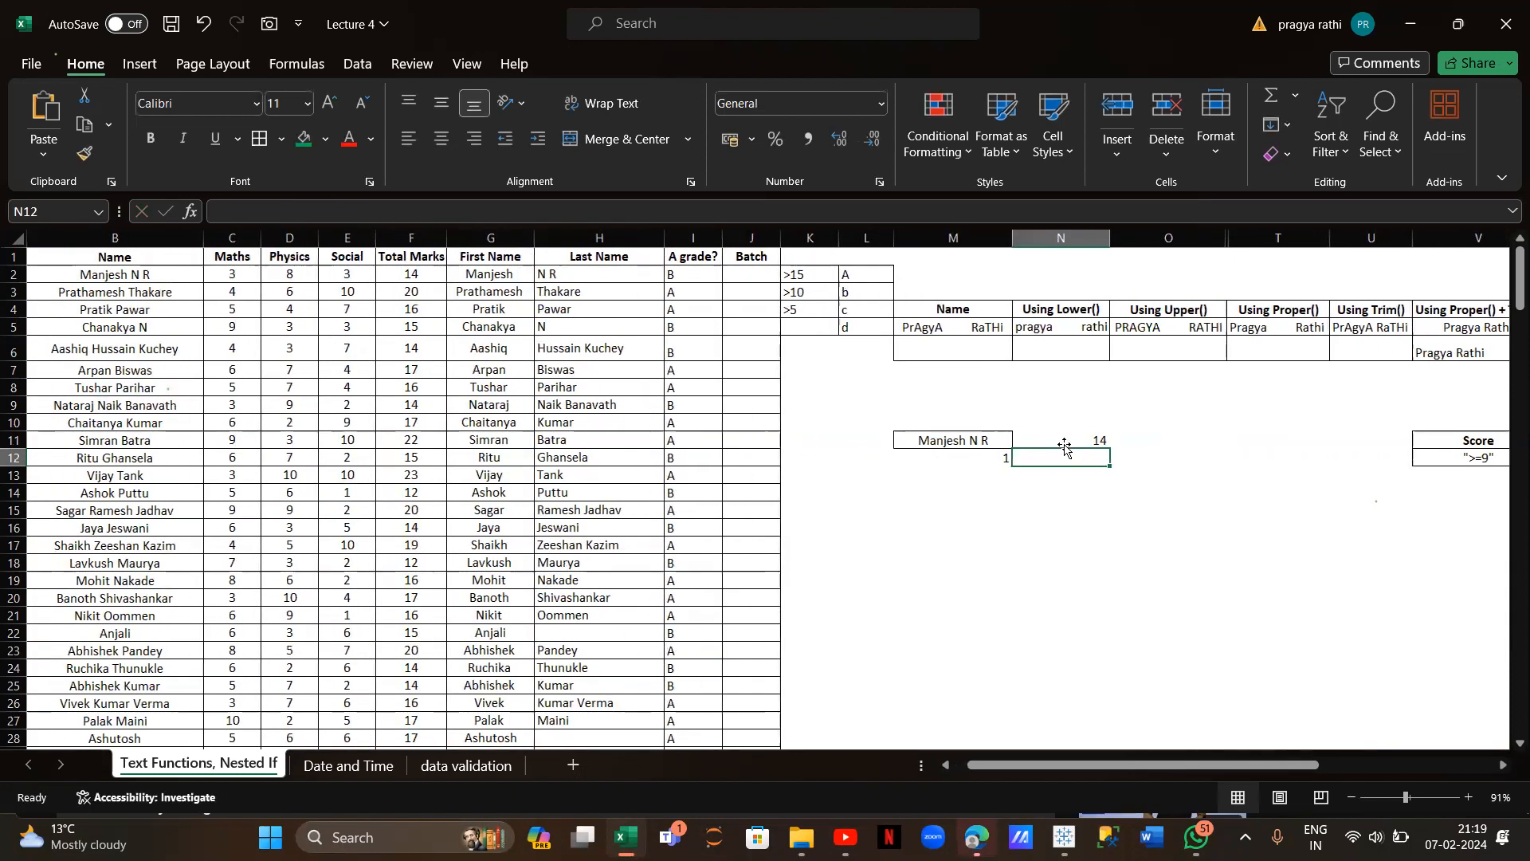
Type two lowercase sample first names into N15 and O15, clearing a stray entry in O16
left_click(1062, 440)
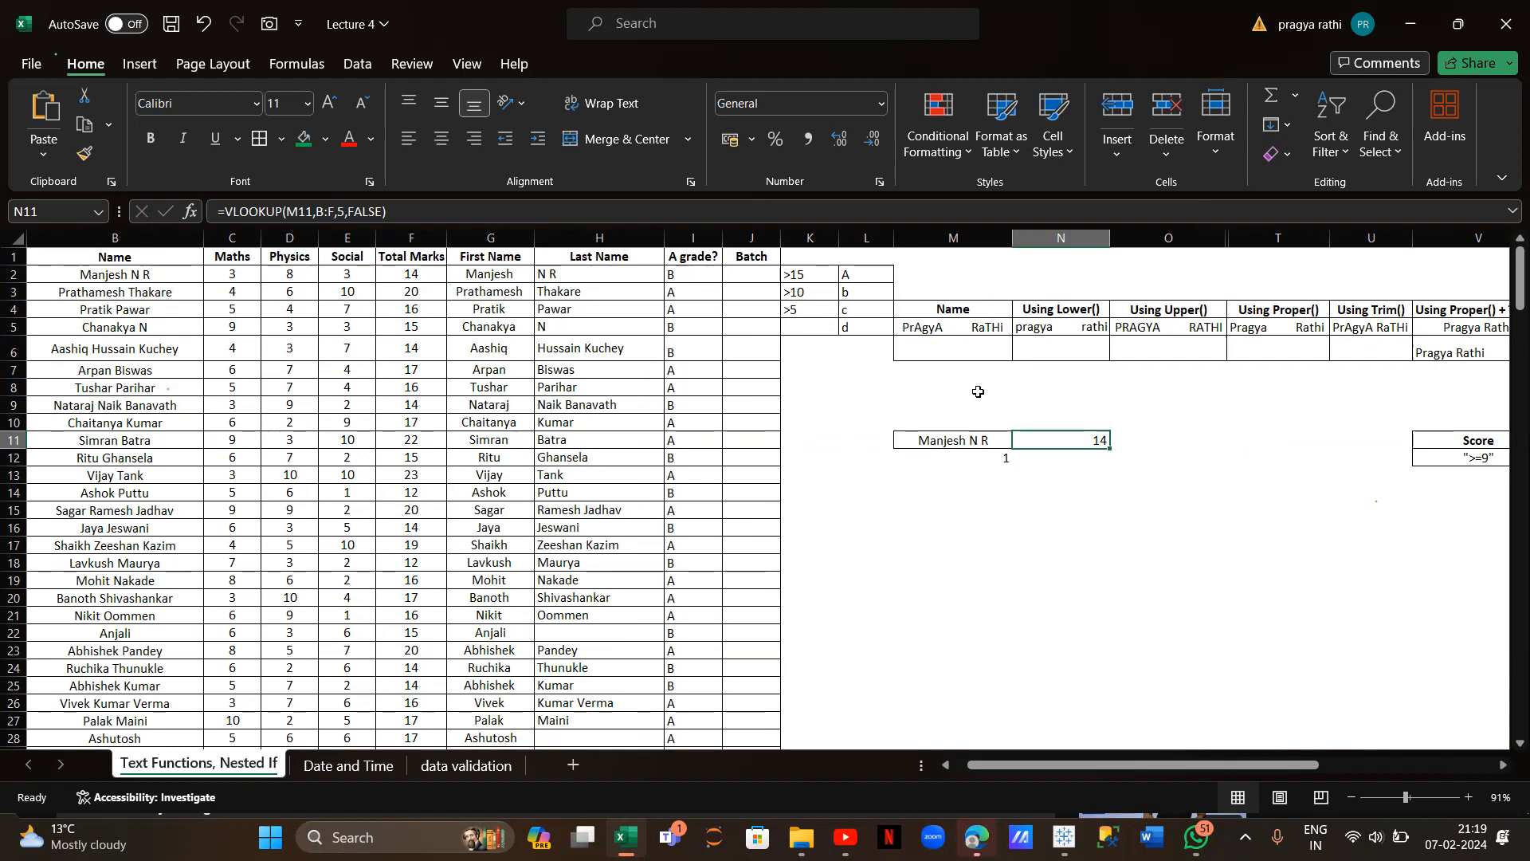
left_click(1054, 508)
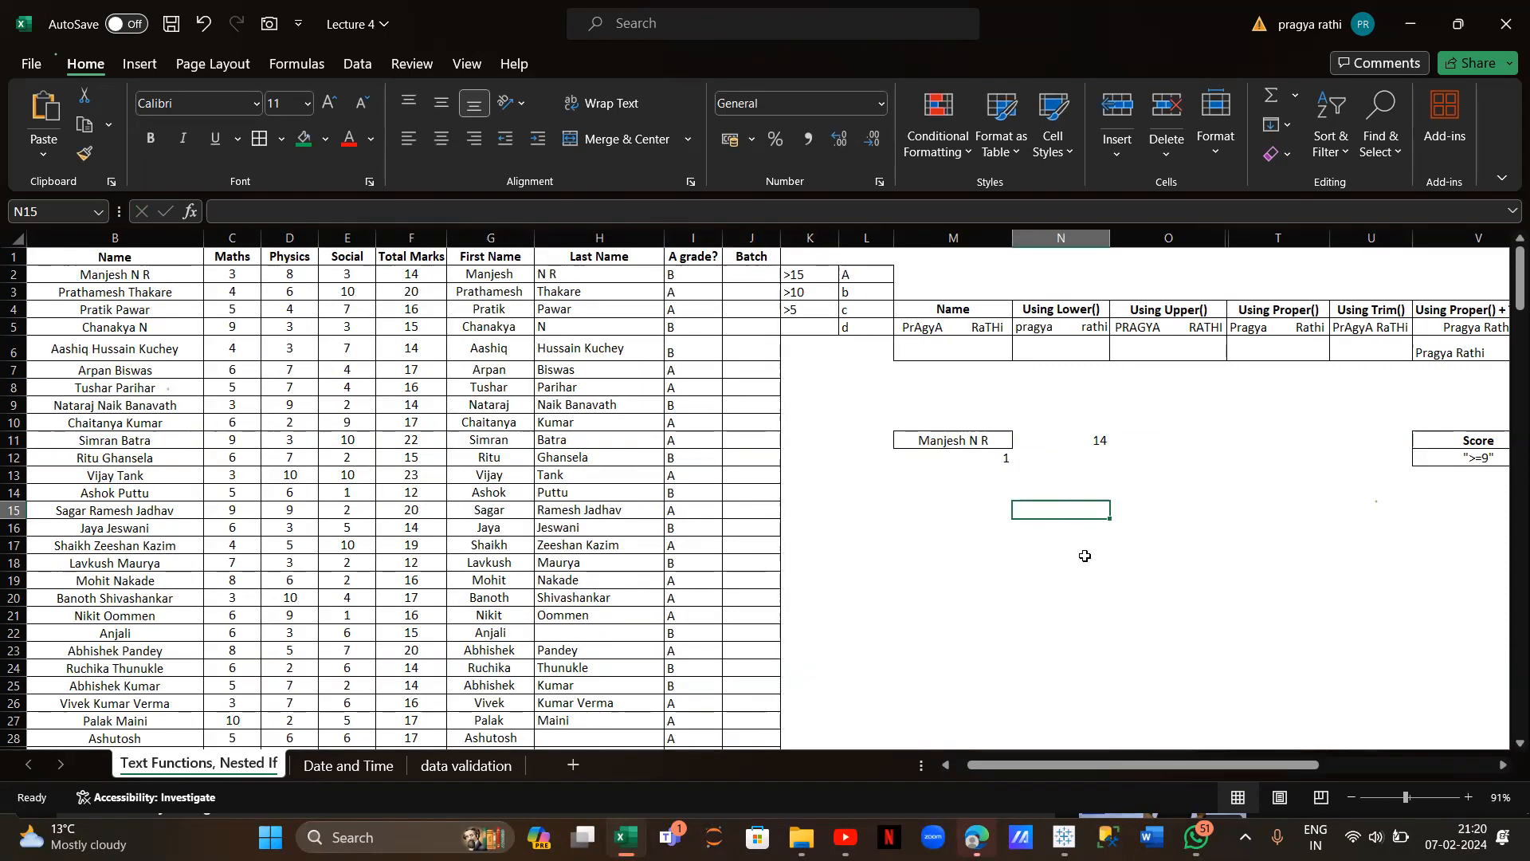
scroll(1076, 555, "down", 1)
scroll(1076, 556, "right", 2)
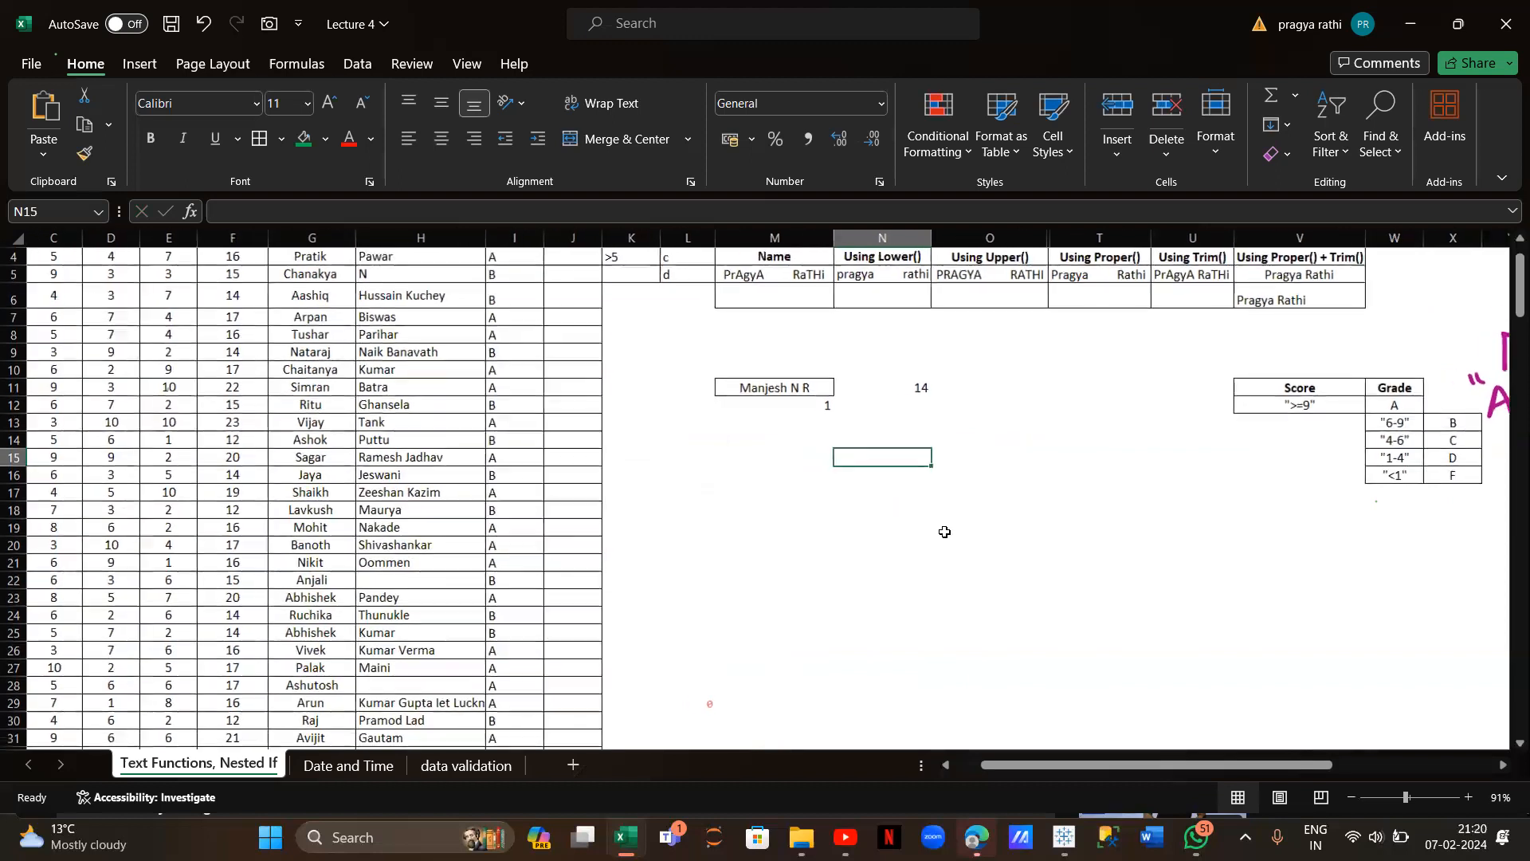
type("pragya")
left_click(987, 455)
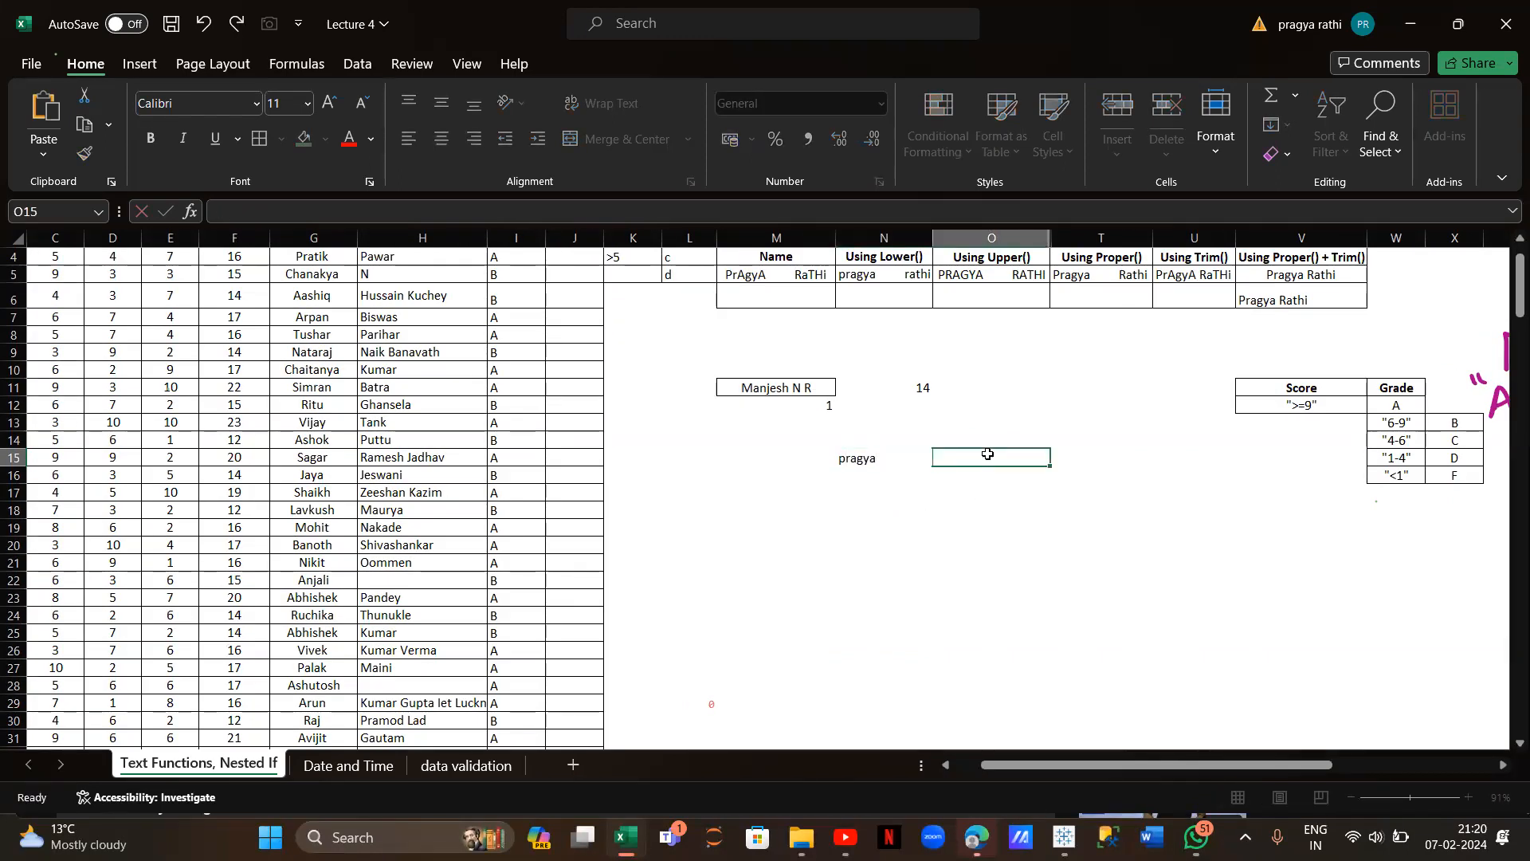
type("kashisk")
key("Return")
type("h")
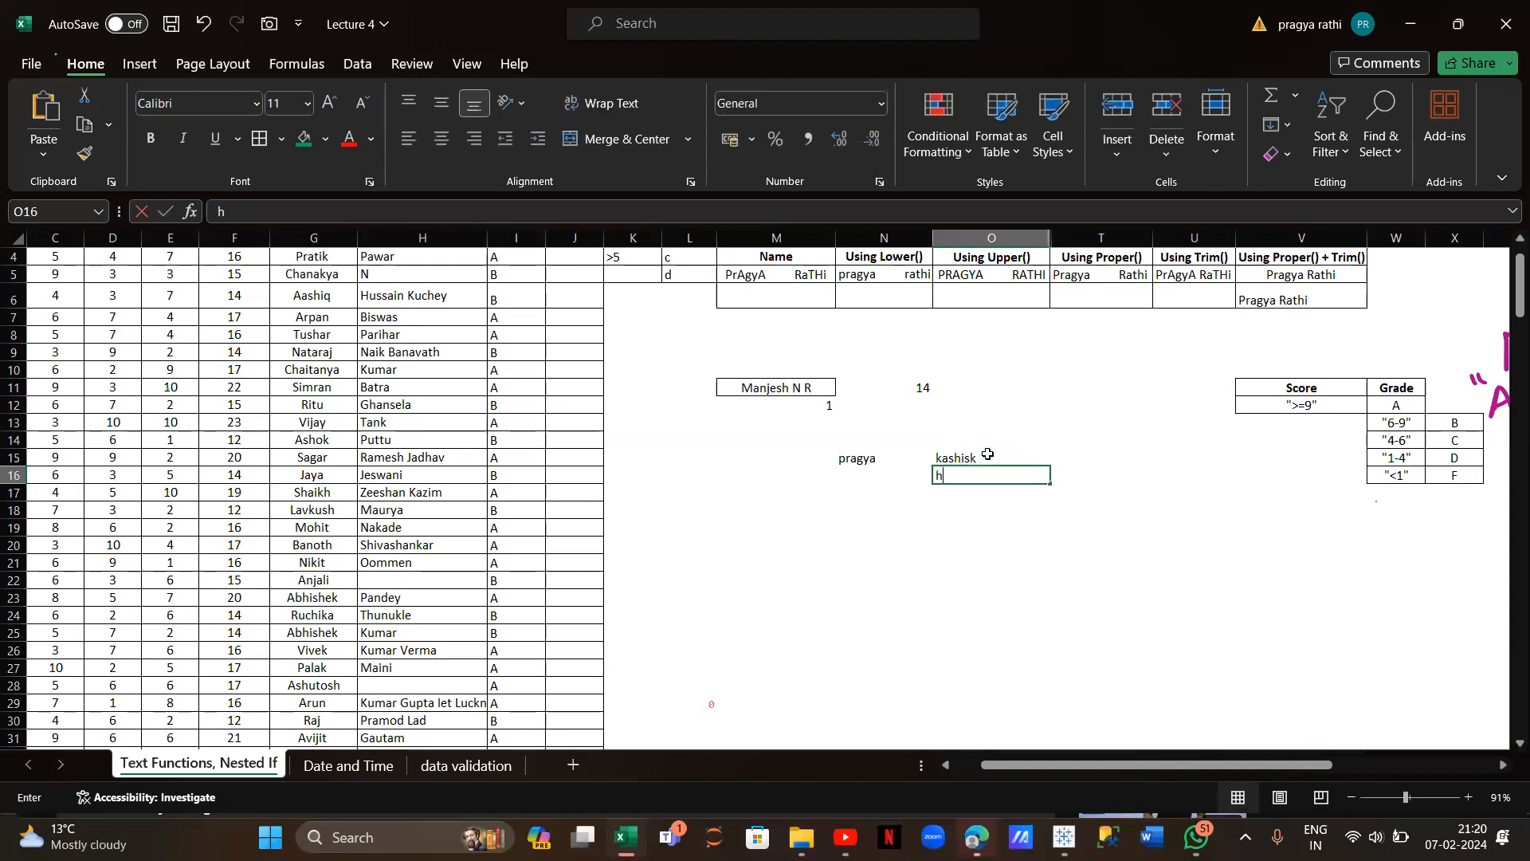
key("BackSpace")
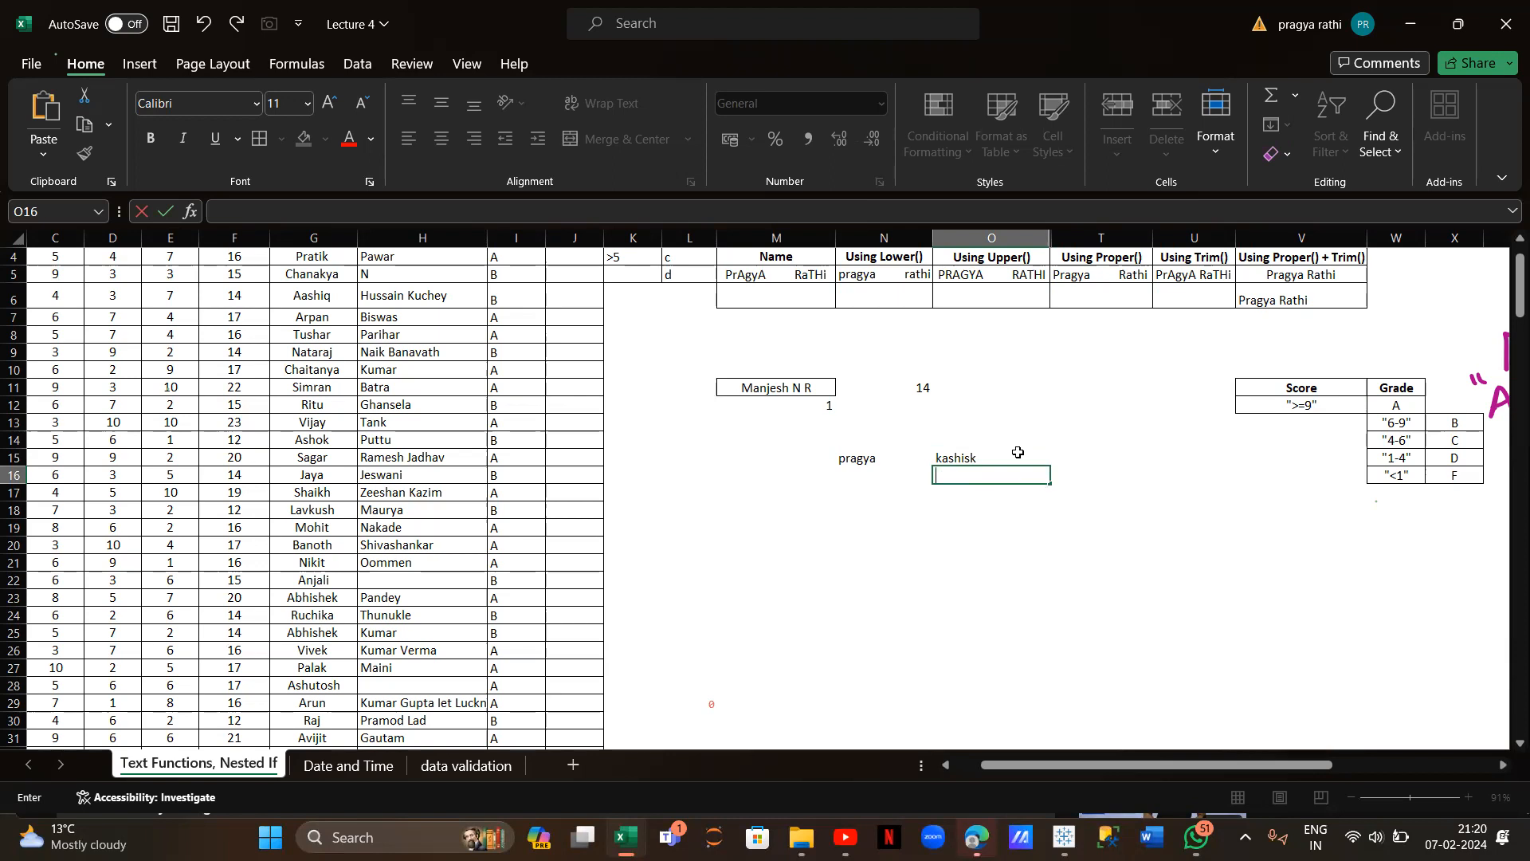
Scroll around the sheet to review the lookup result and sample names
left_click(1097, 460)
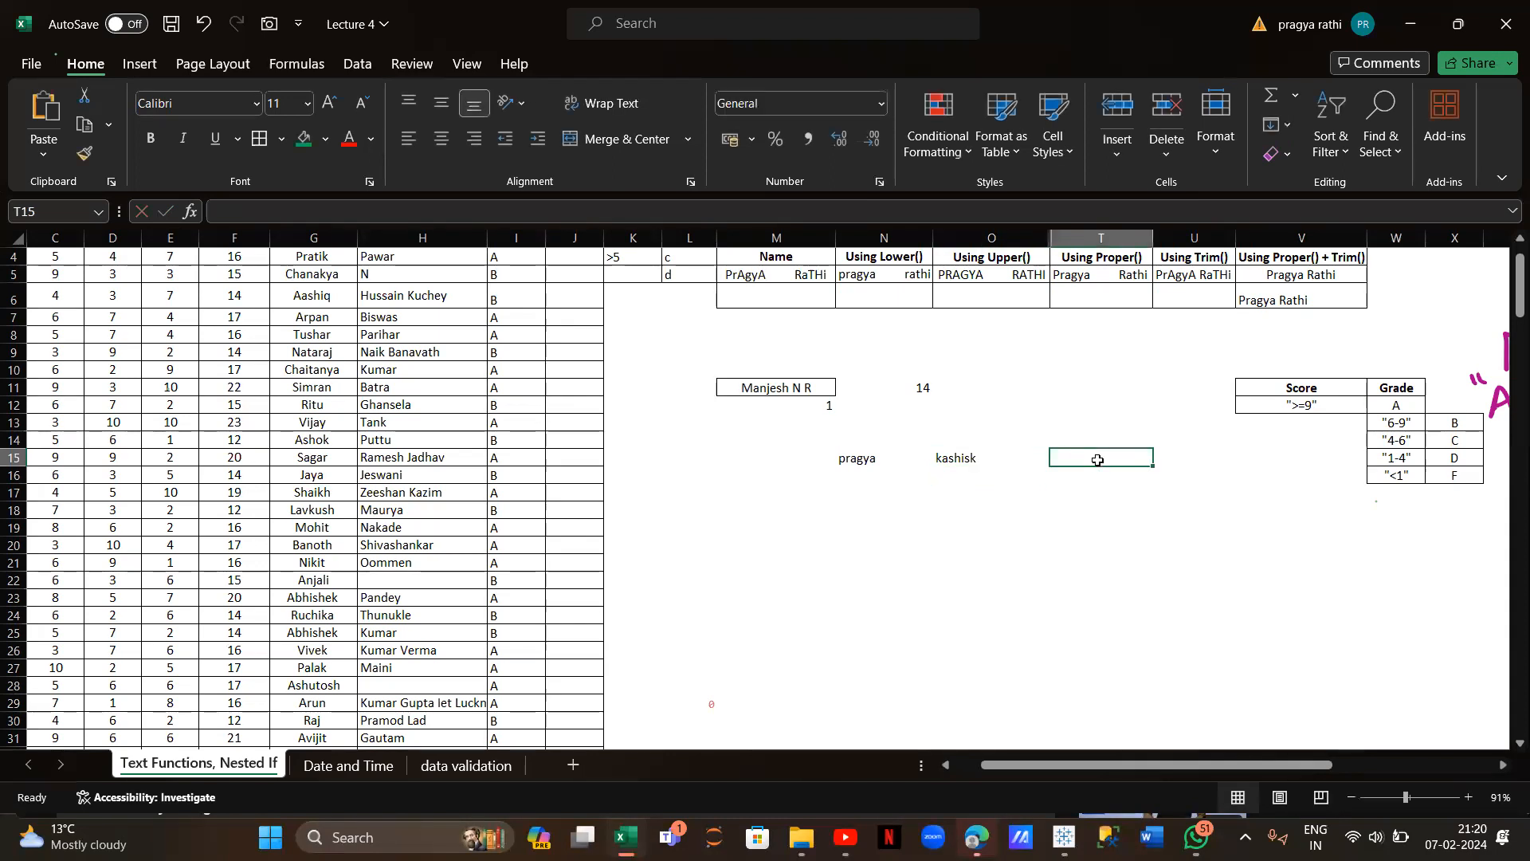
scroll(1097, 460, "up", 1)
scroll(1097, 460, "up", 1)
scroll(857, 512, "left", 3)
scroll(857, 511, "left", 2)
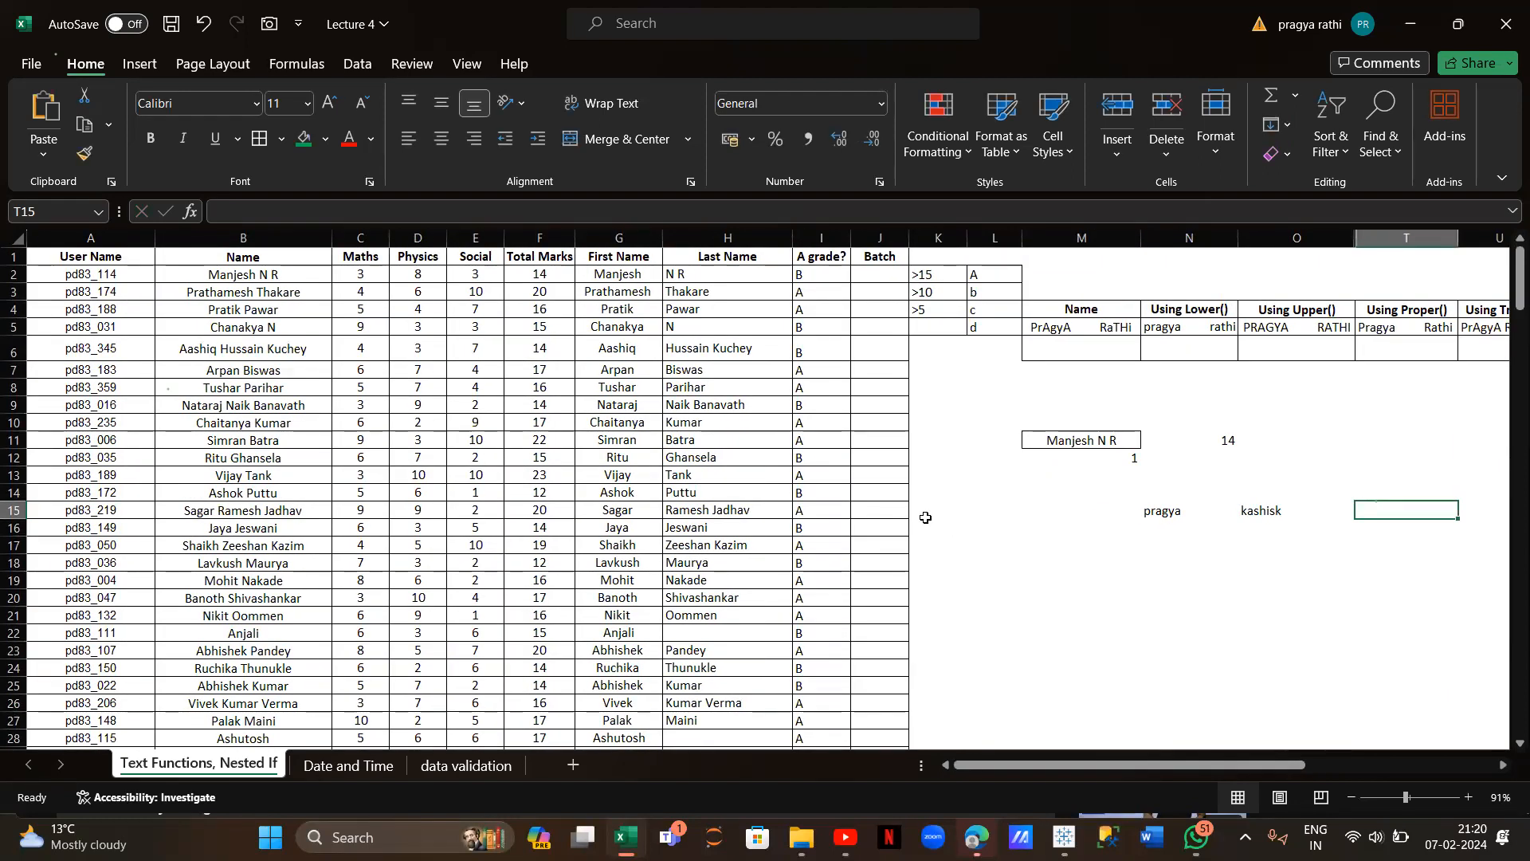
scroll(925, 517, "right", 2)
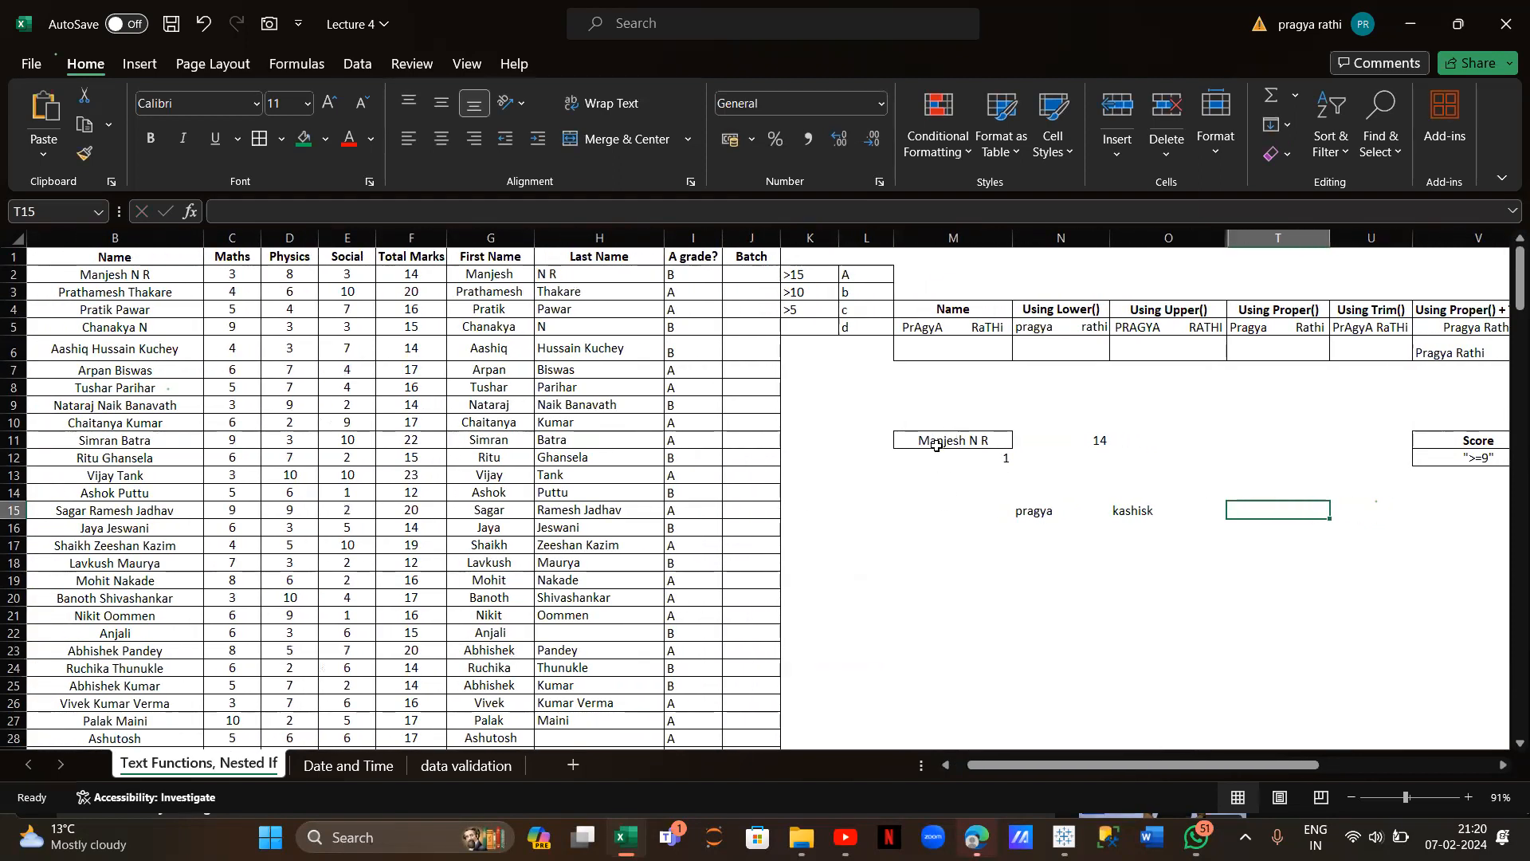
scroll(638, 462, "down", 5)
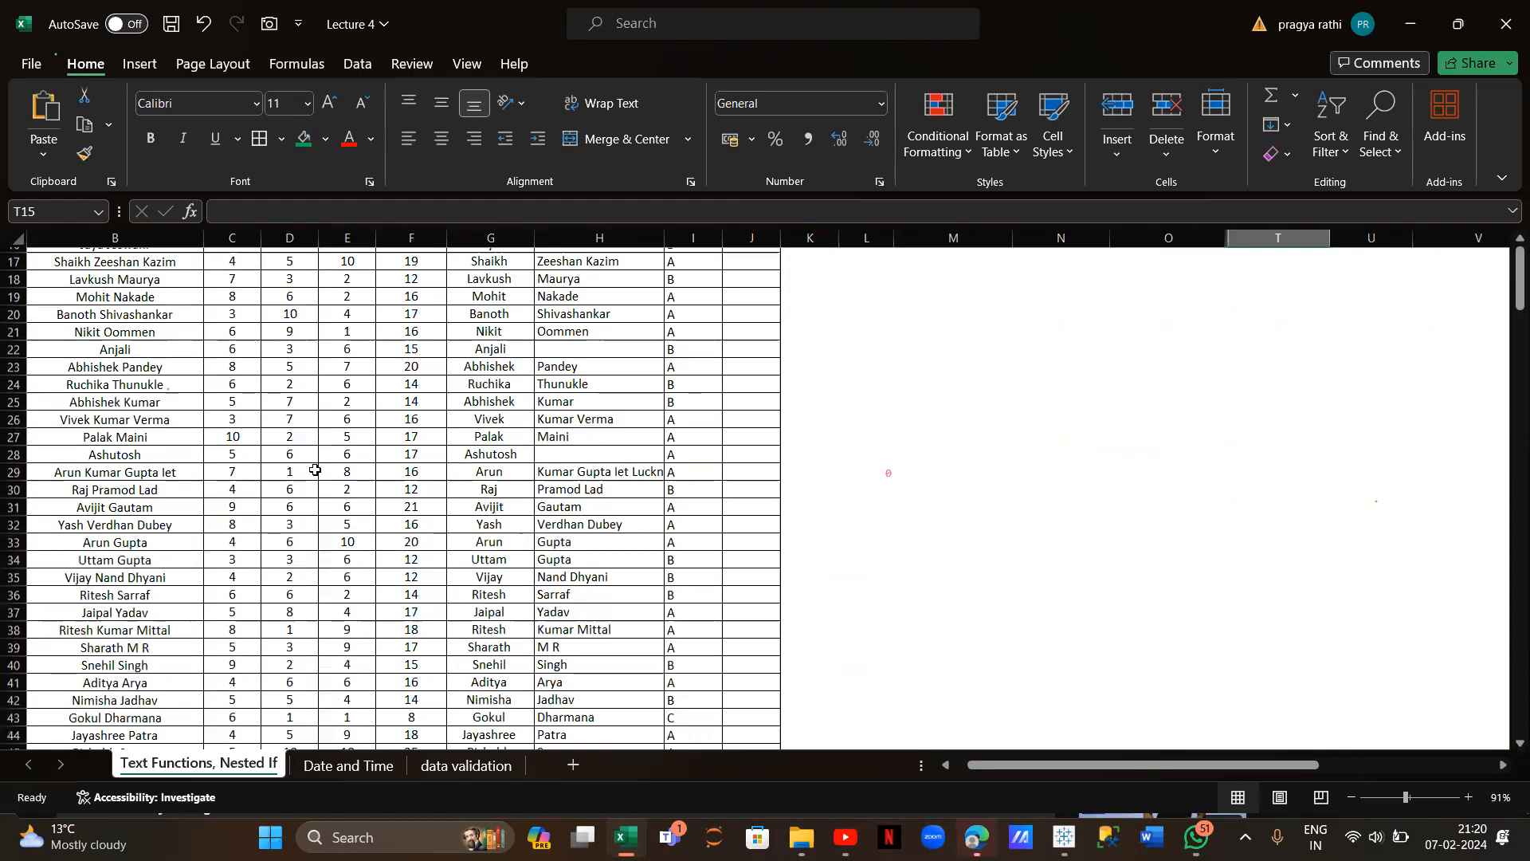
scroll(310, 468, "left", 1)
scroll(316, 470, "up", 1)
scroll(316, 469, "up", 4)
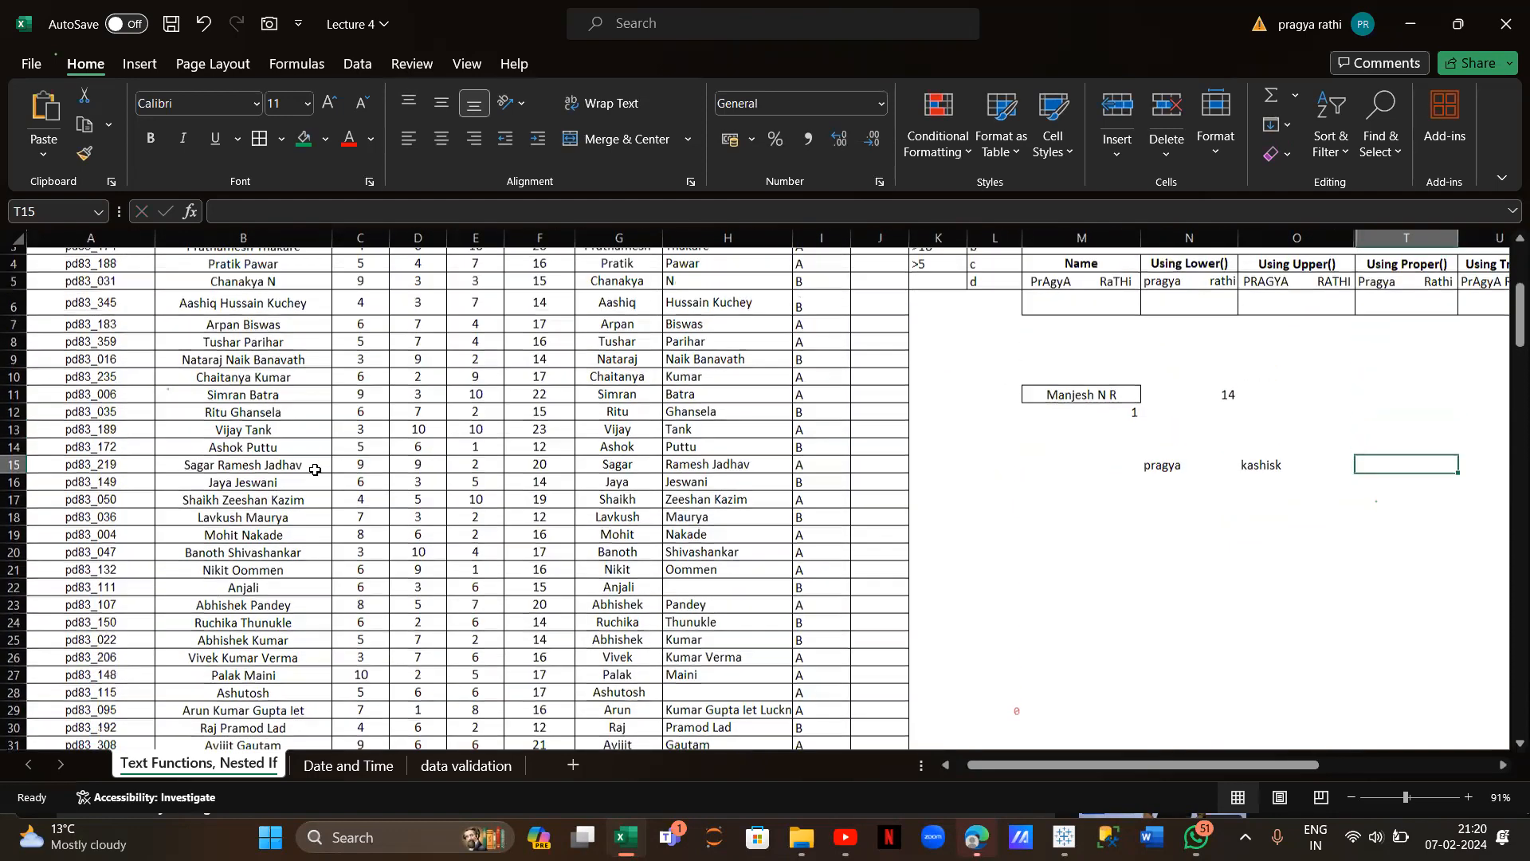
scroll(315, 469, "up", 1)
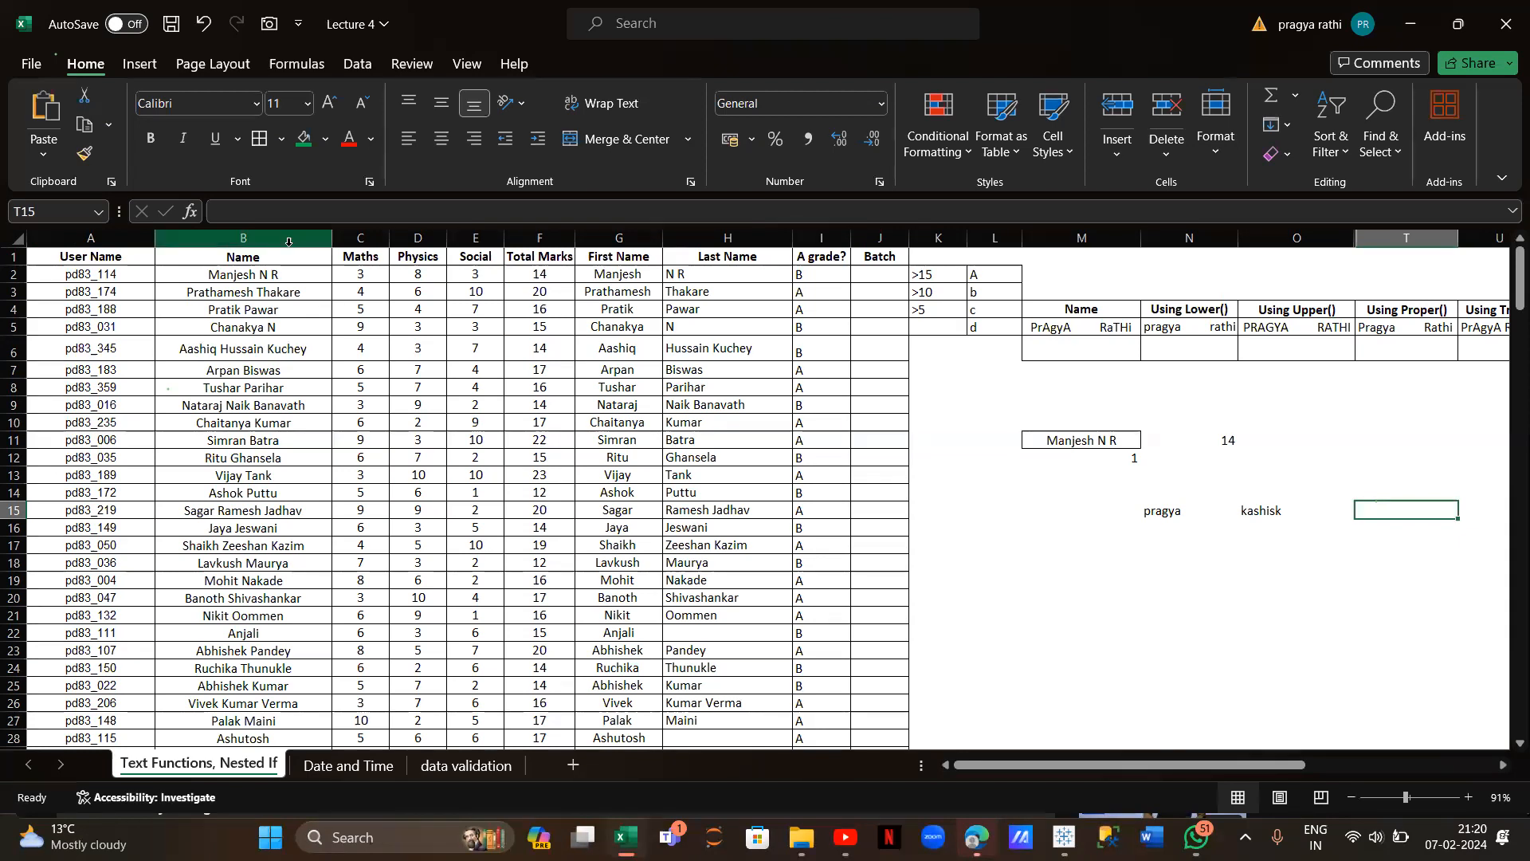
scroll(1083, 514, "right", 1)
Re-enter =VLOOKUP(M11,B:F,5,FALSE) in N11, again returning Total Marks of 14
left_click(1073, 440)
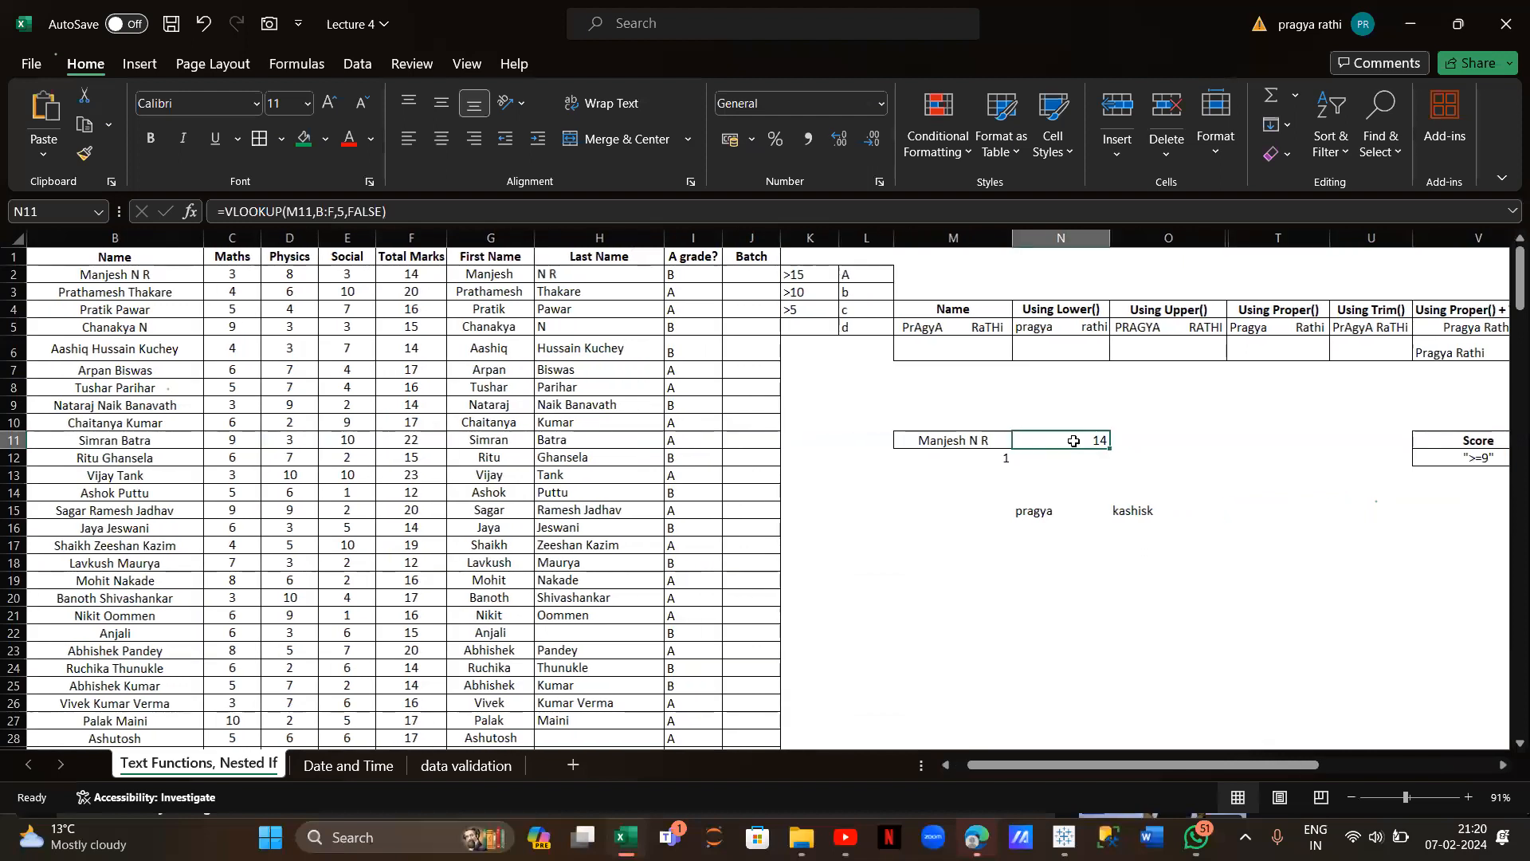
type("=VLOOKUP(M1")
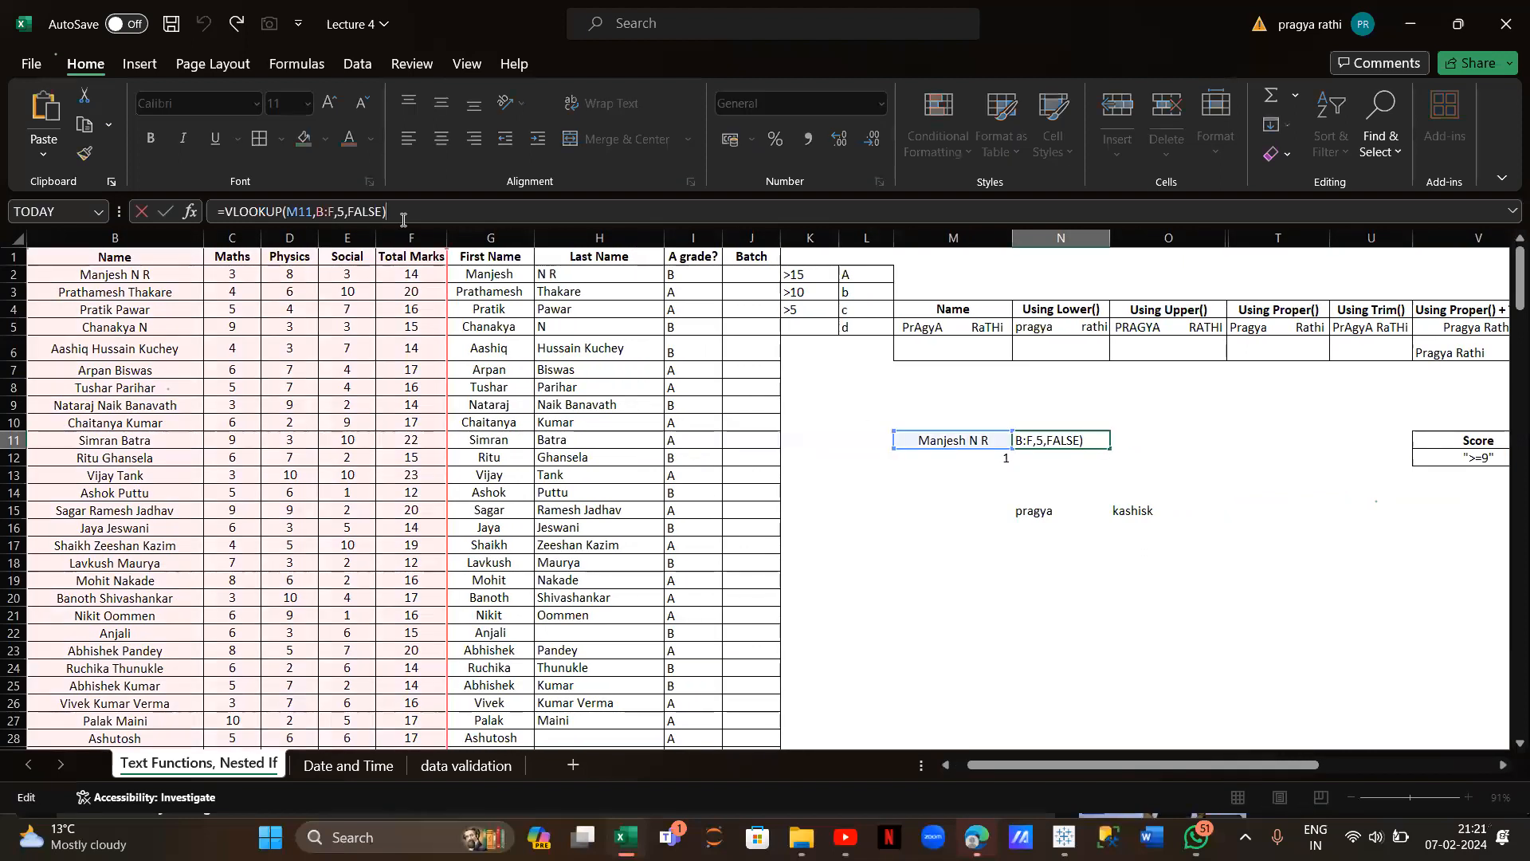
key("BackSpace")
key("BackSpace")
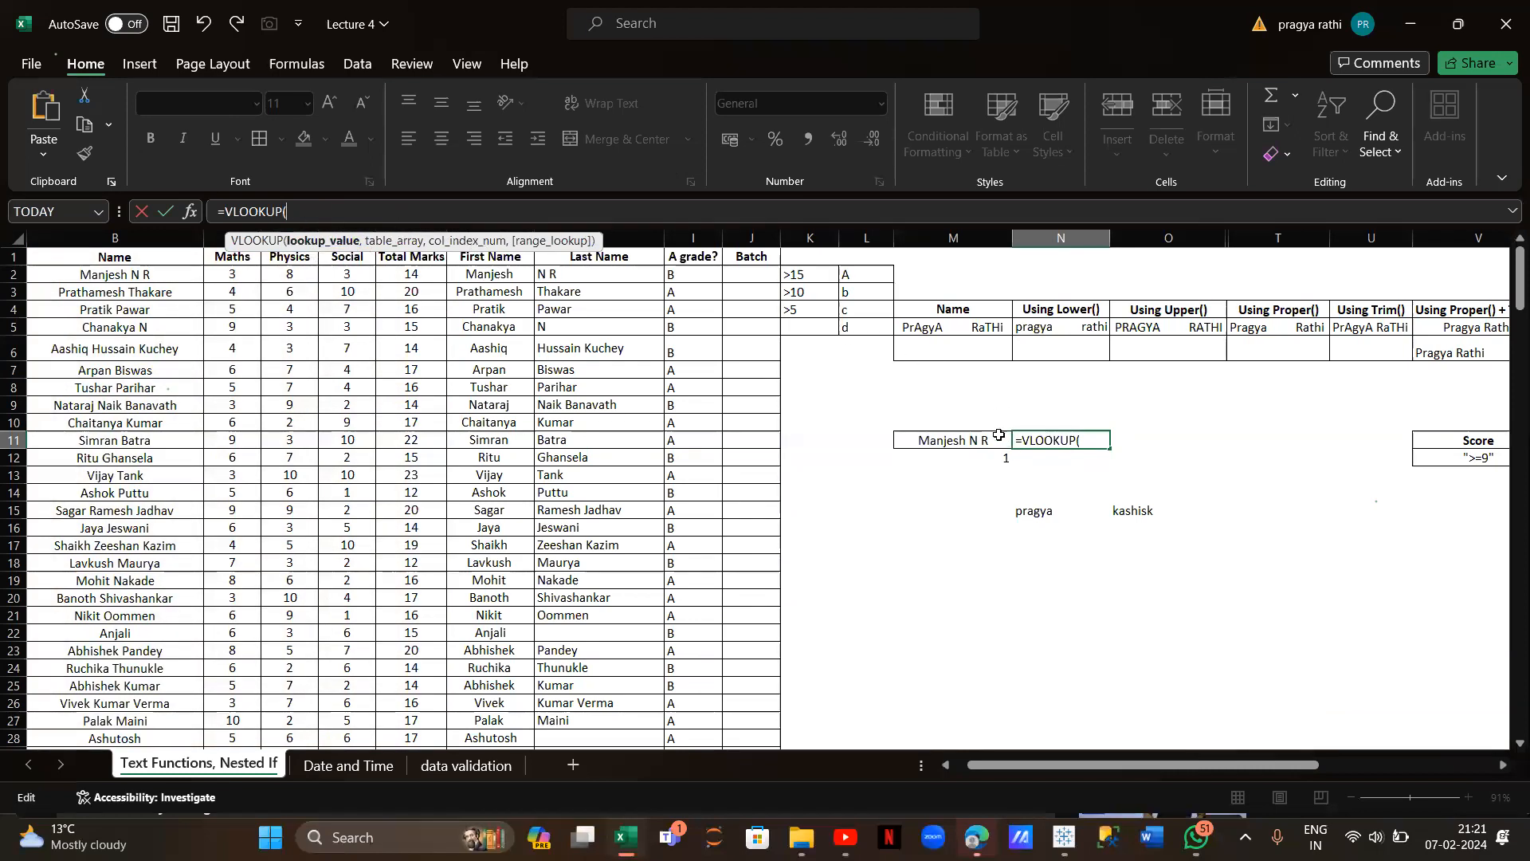
left_click(996, 442)
type(",")
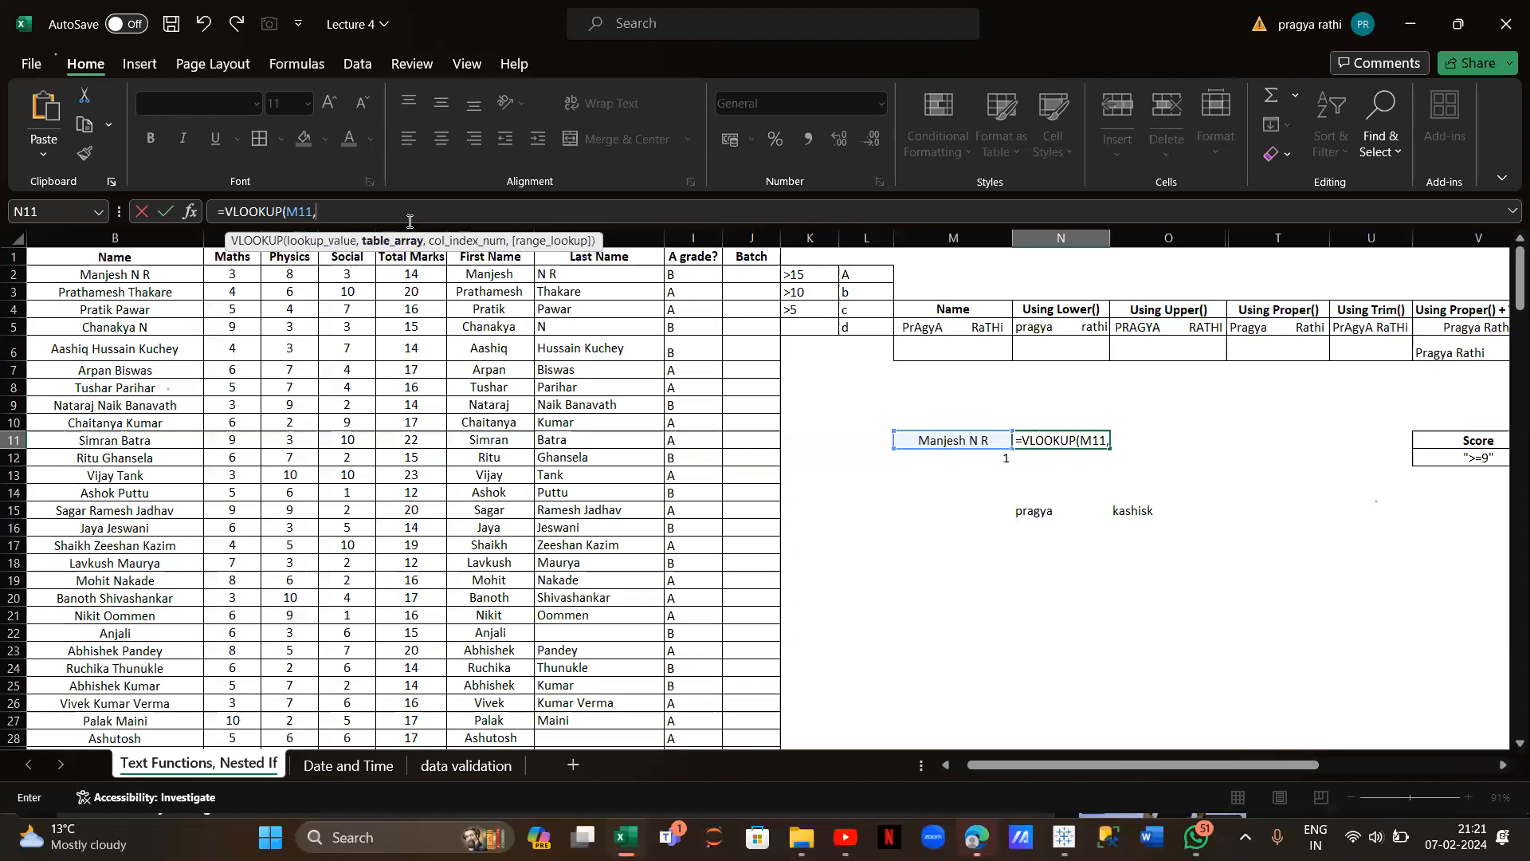
left_click_drag(142, 237, 435, 237)
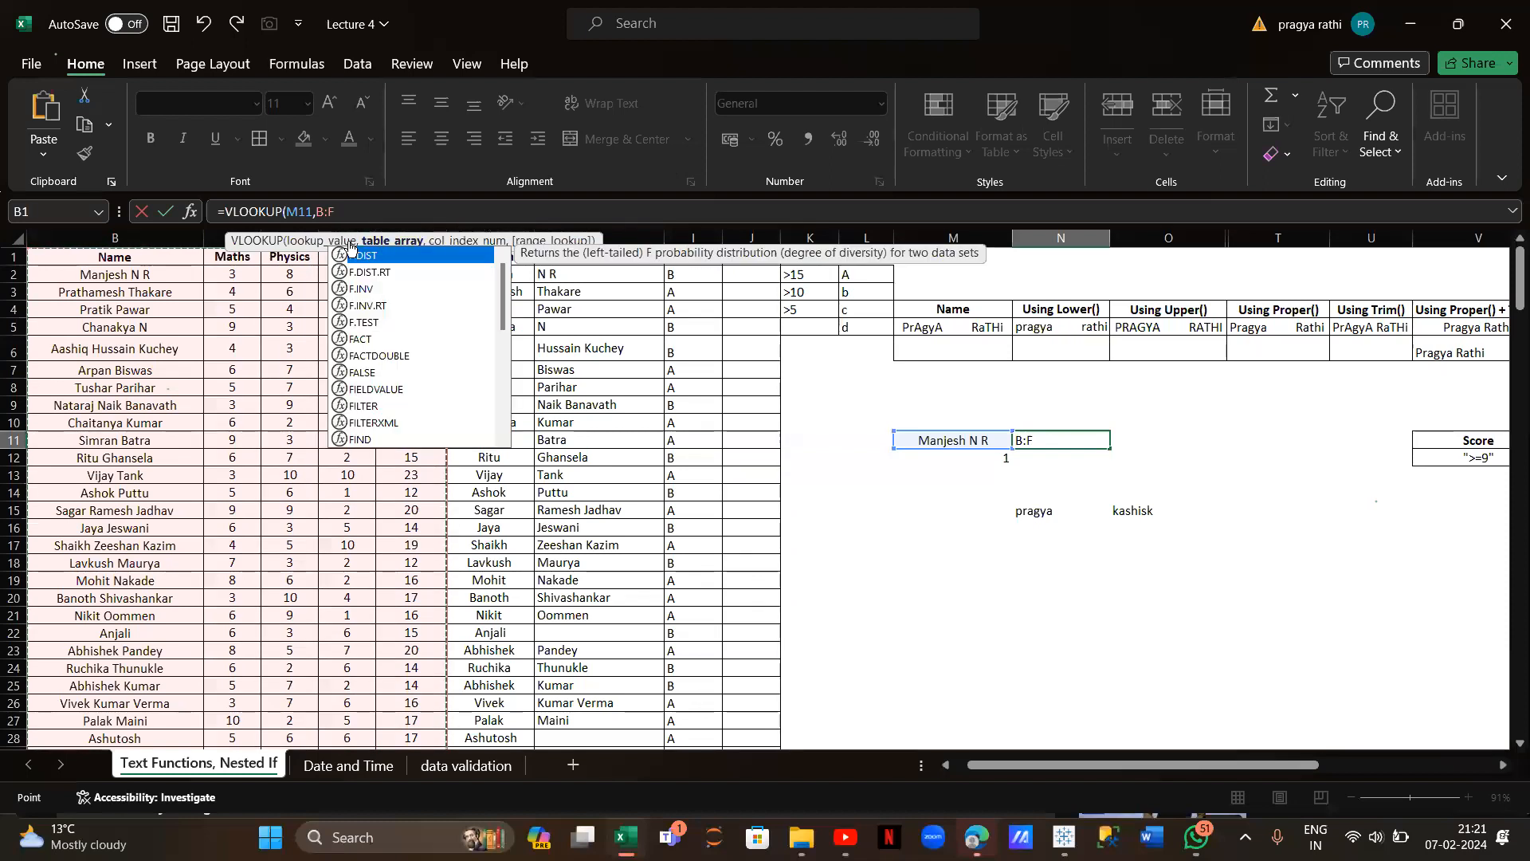
type(",")
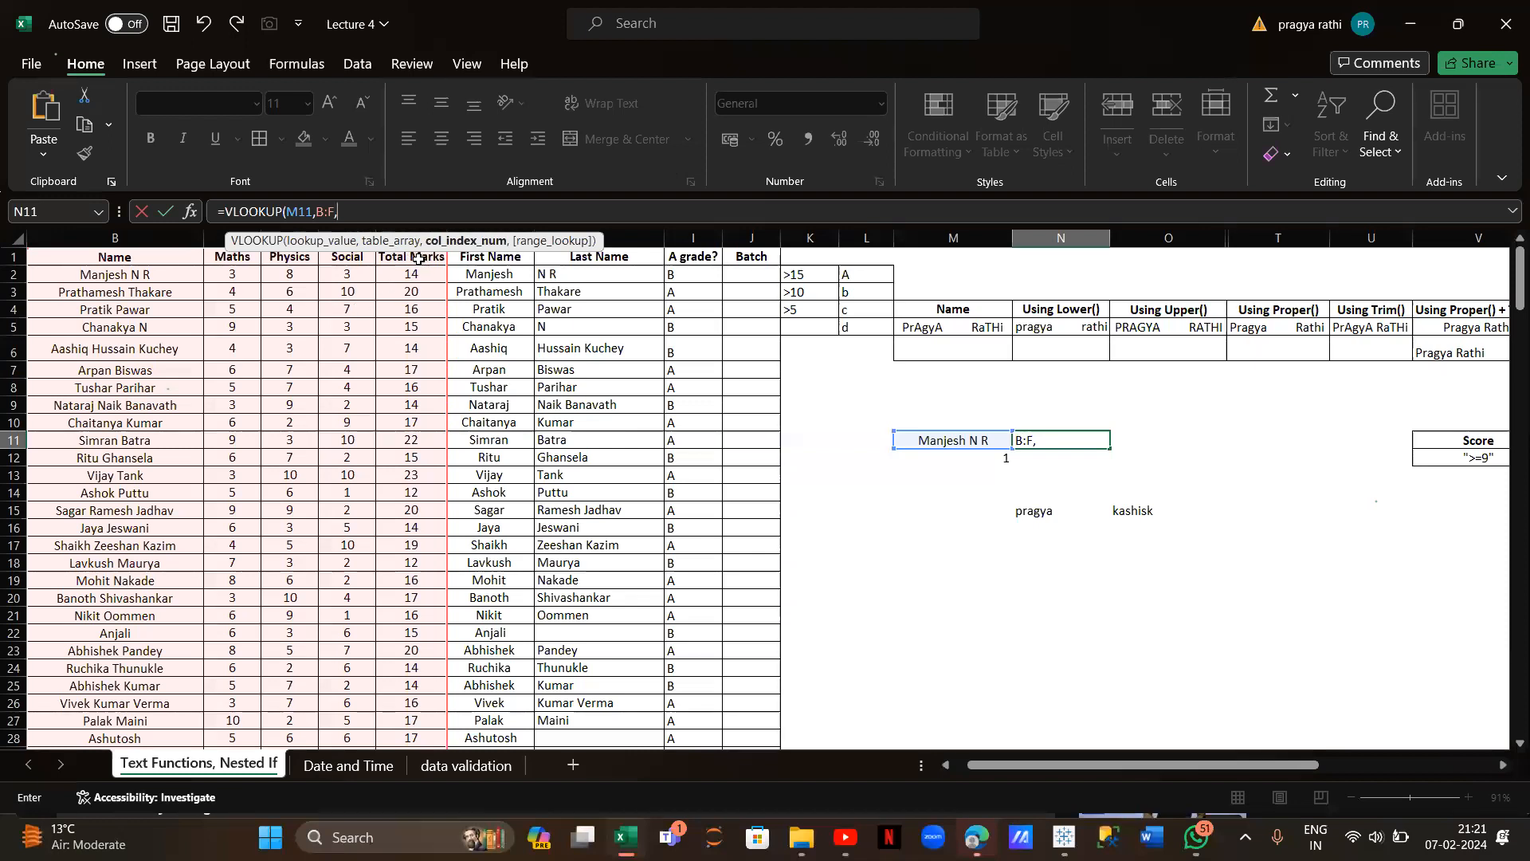
scroll(139, 276, "left", 3)
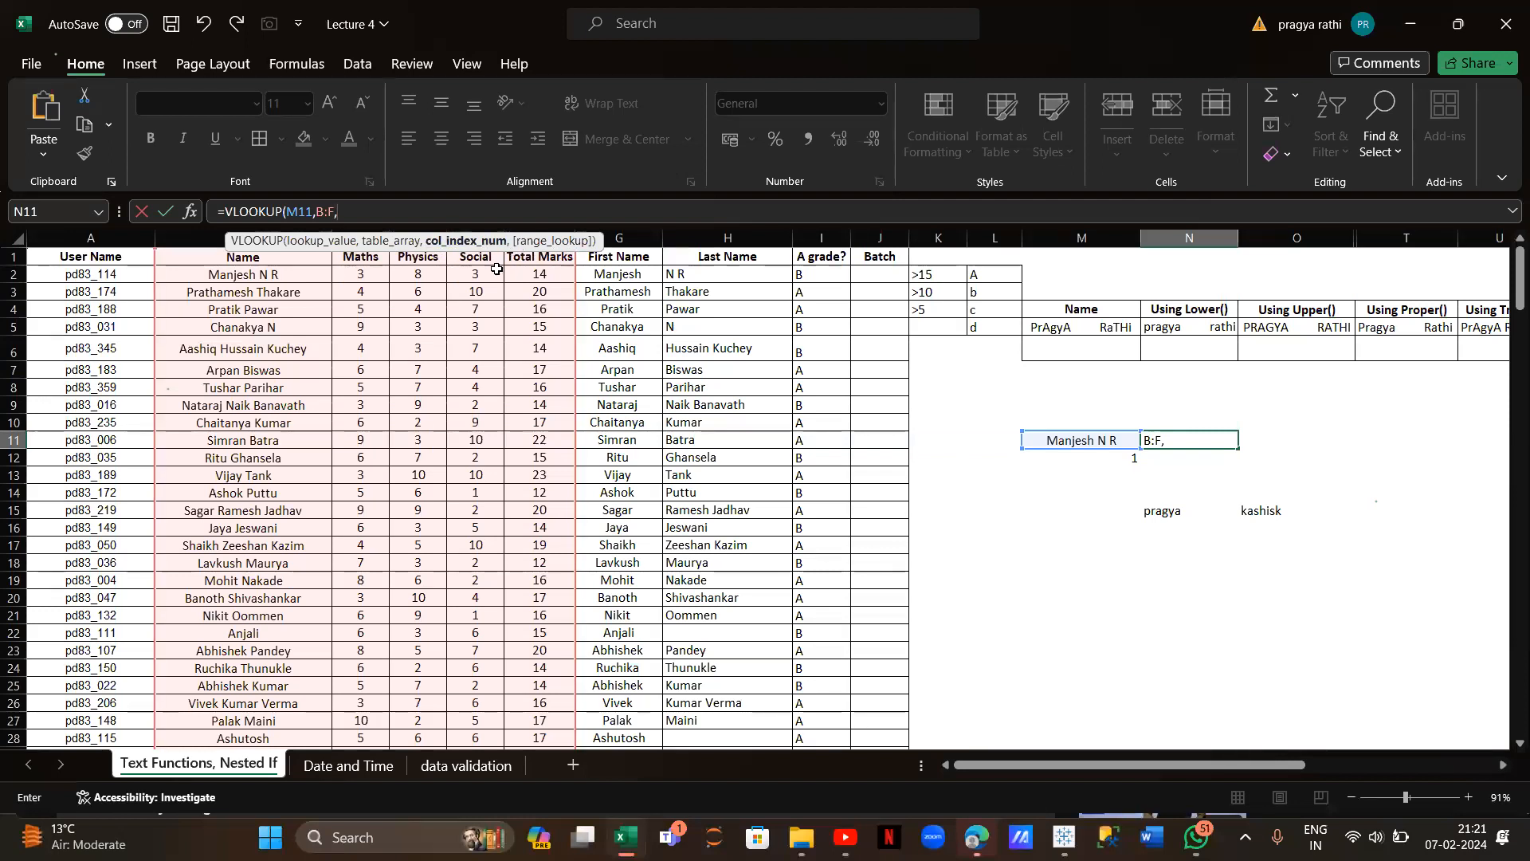
type("5,")
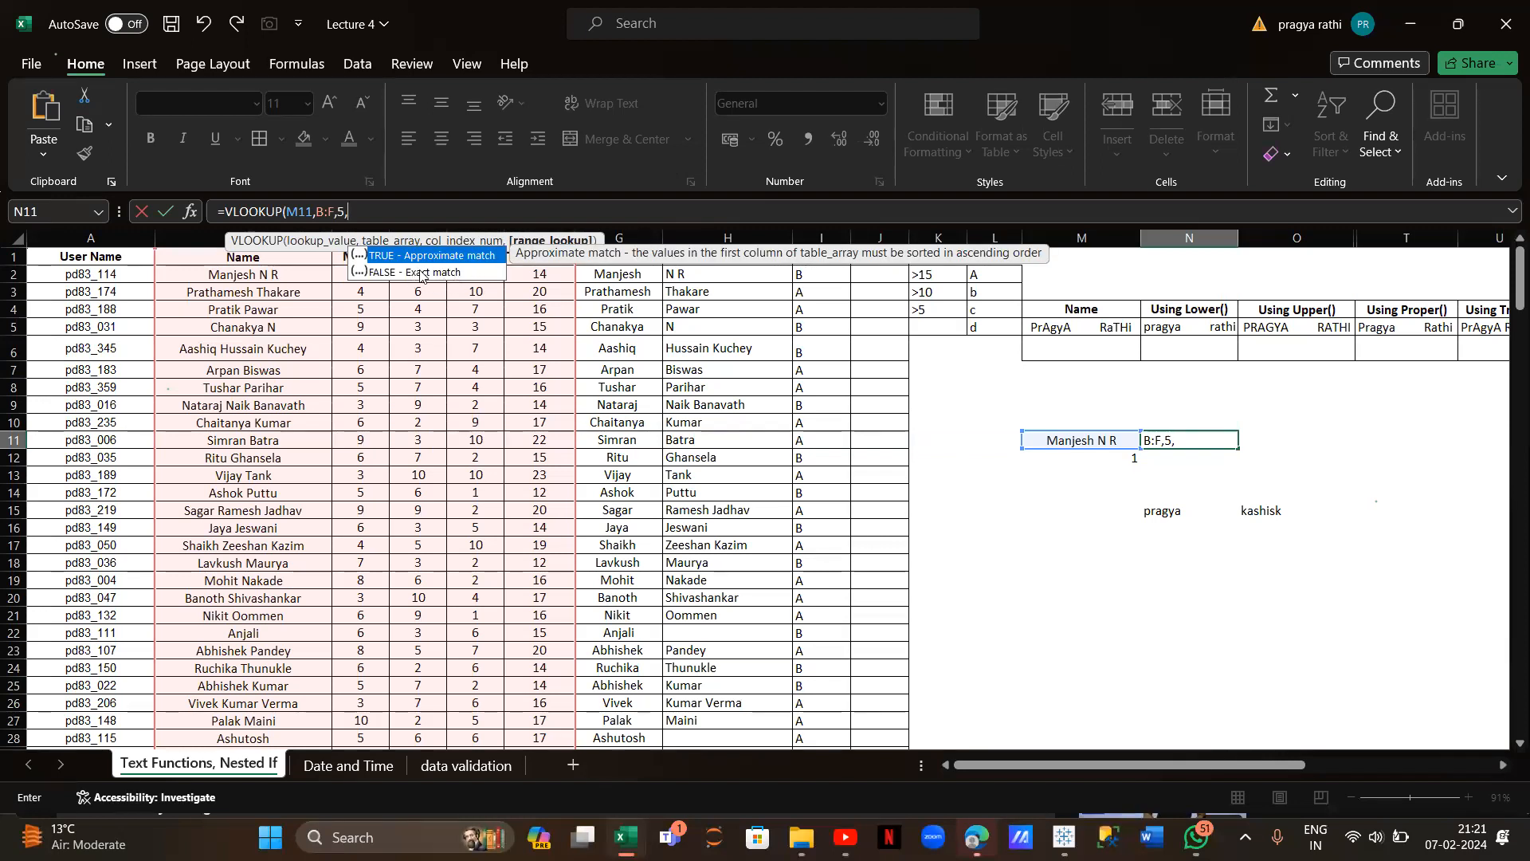
type("false)")
key("Return")
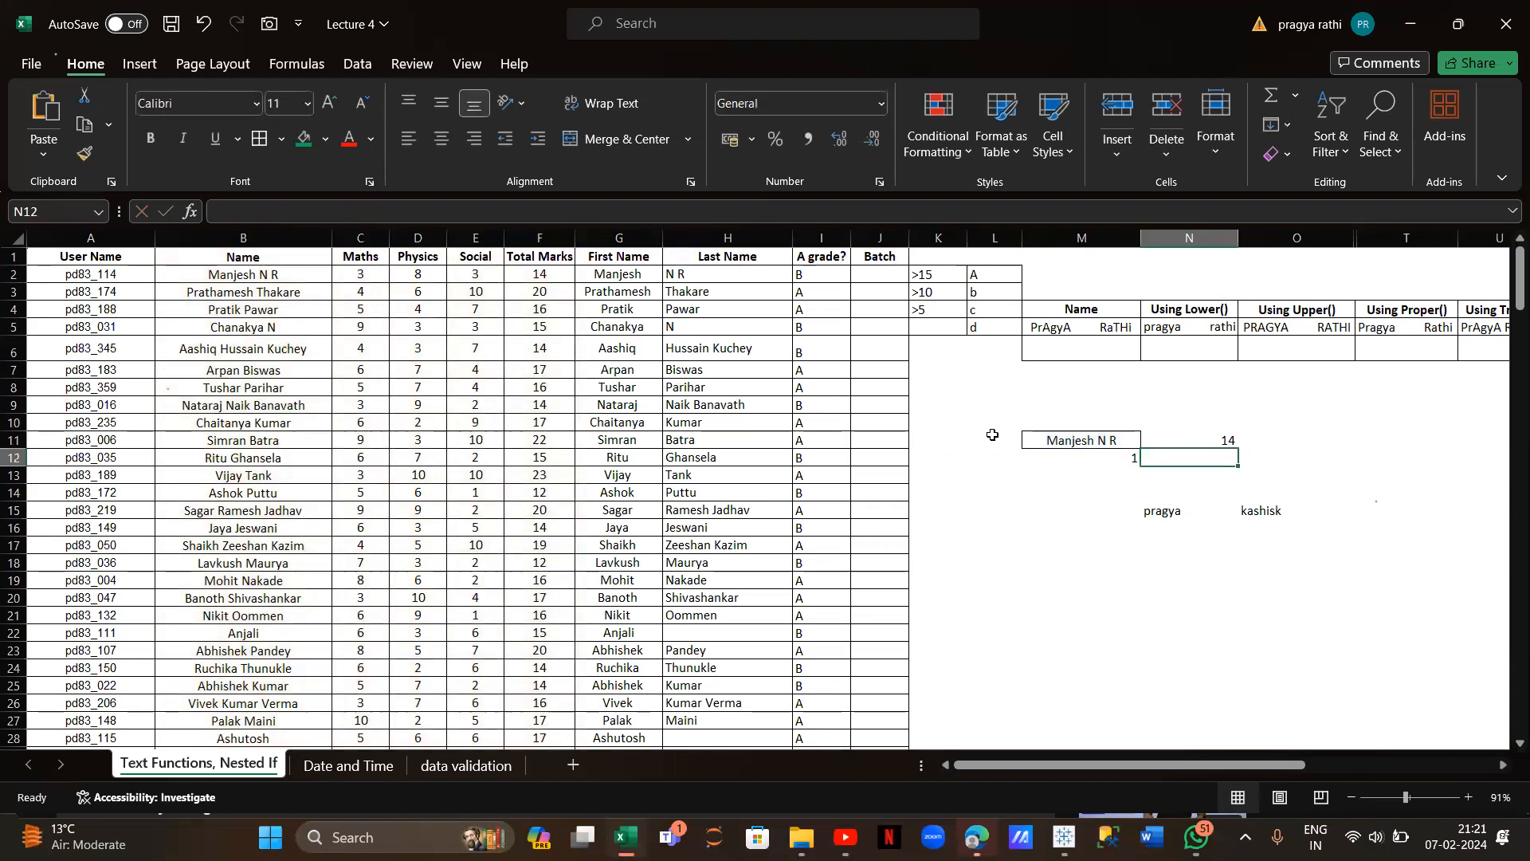
scroll(988, 434, "right", 2)
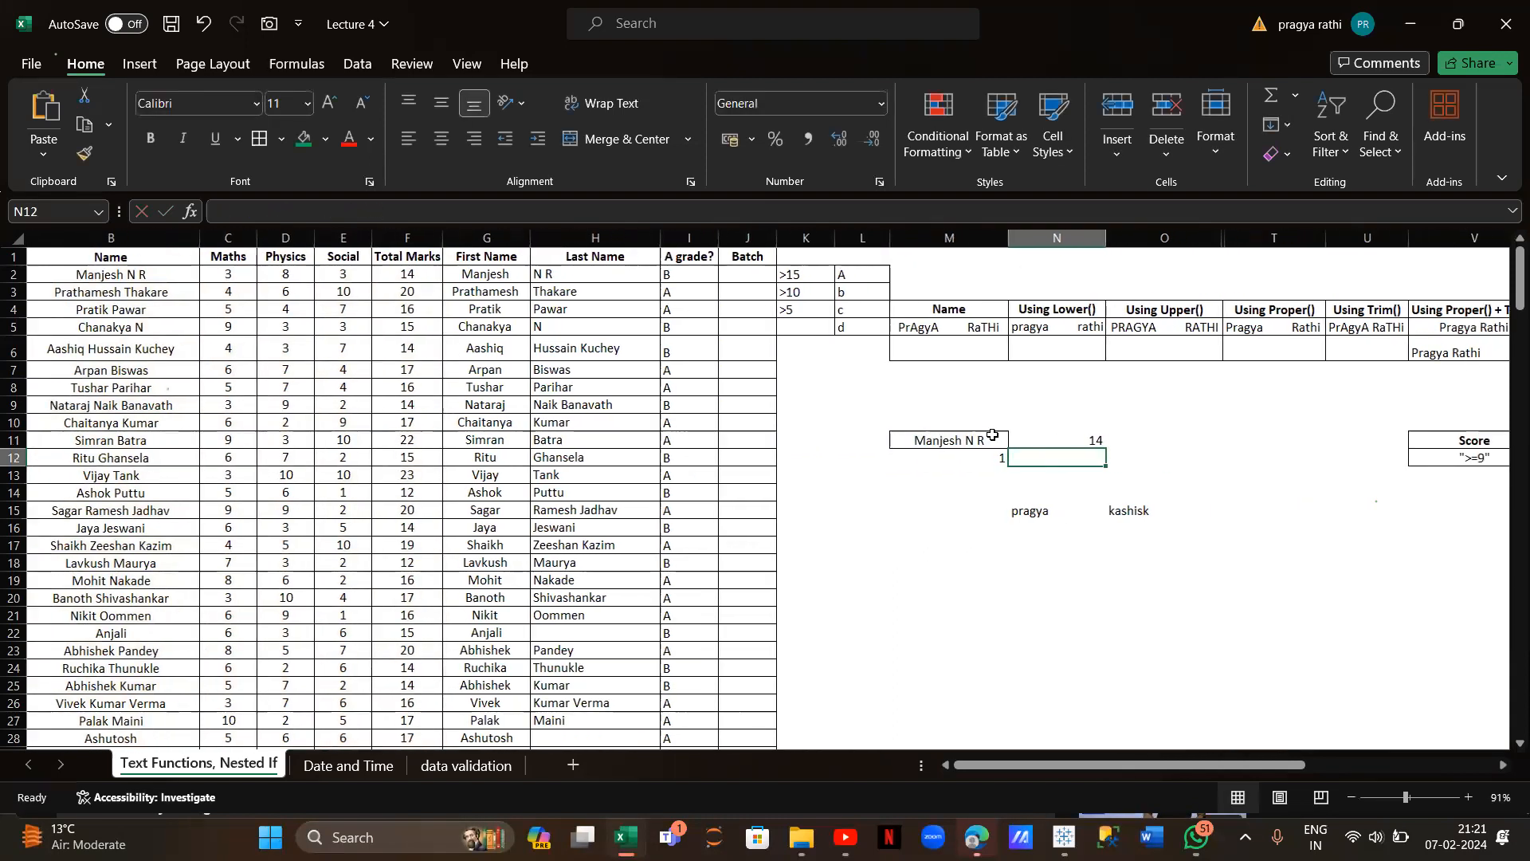
left_click(1093, 437)
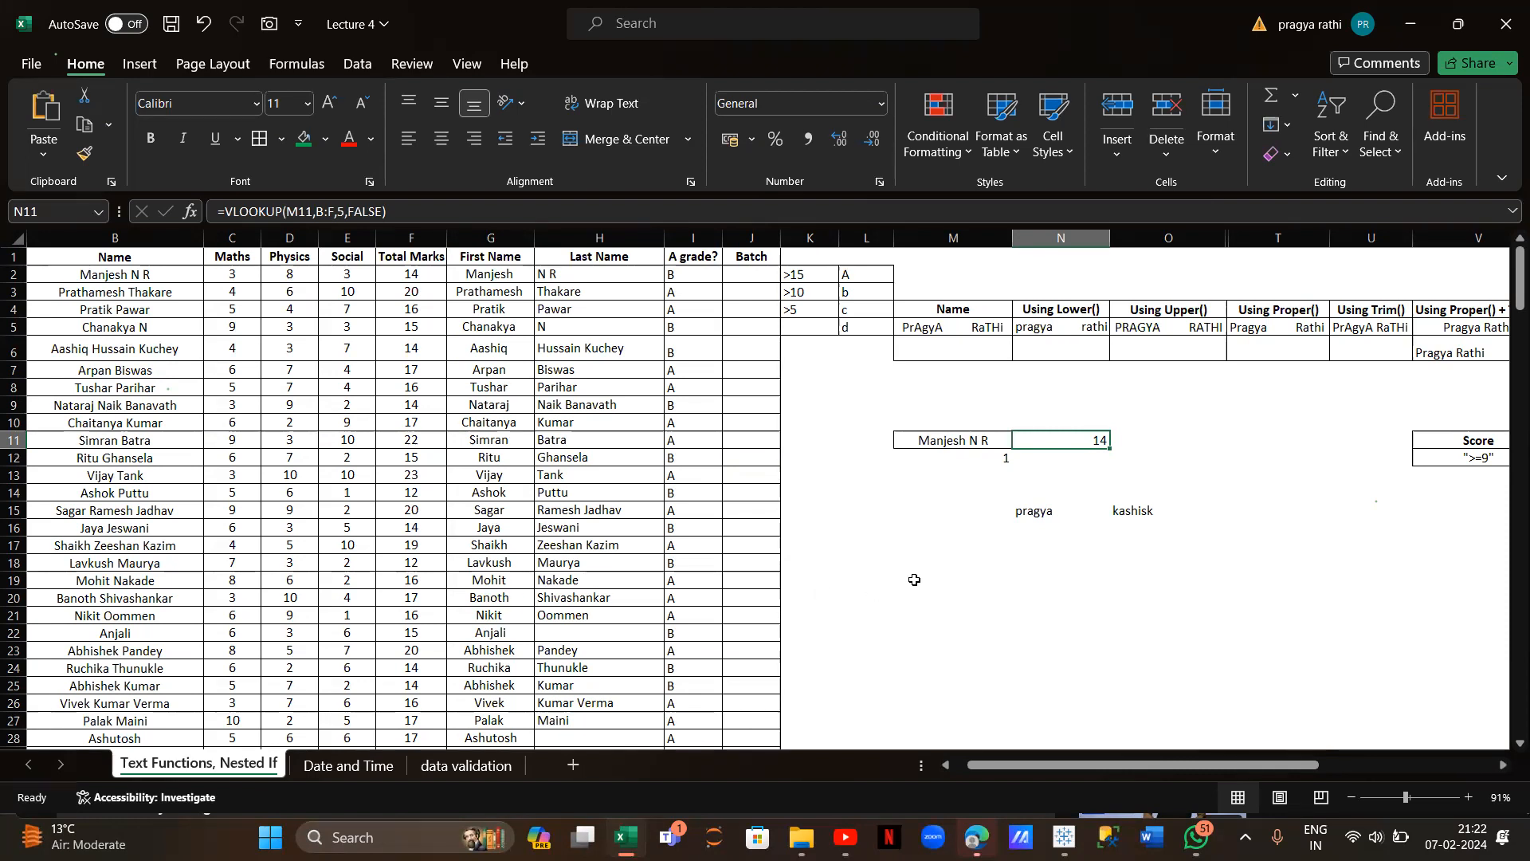
Add a third sample name in T15 and scores 12, 23 and 67 beneath the three names
scroll(1018, 539, "right", 2)
scroll(1017, 540, "down", 1)
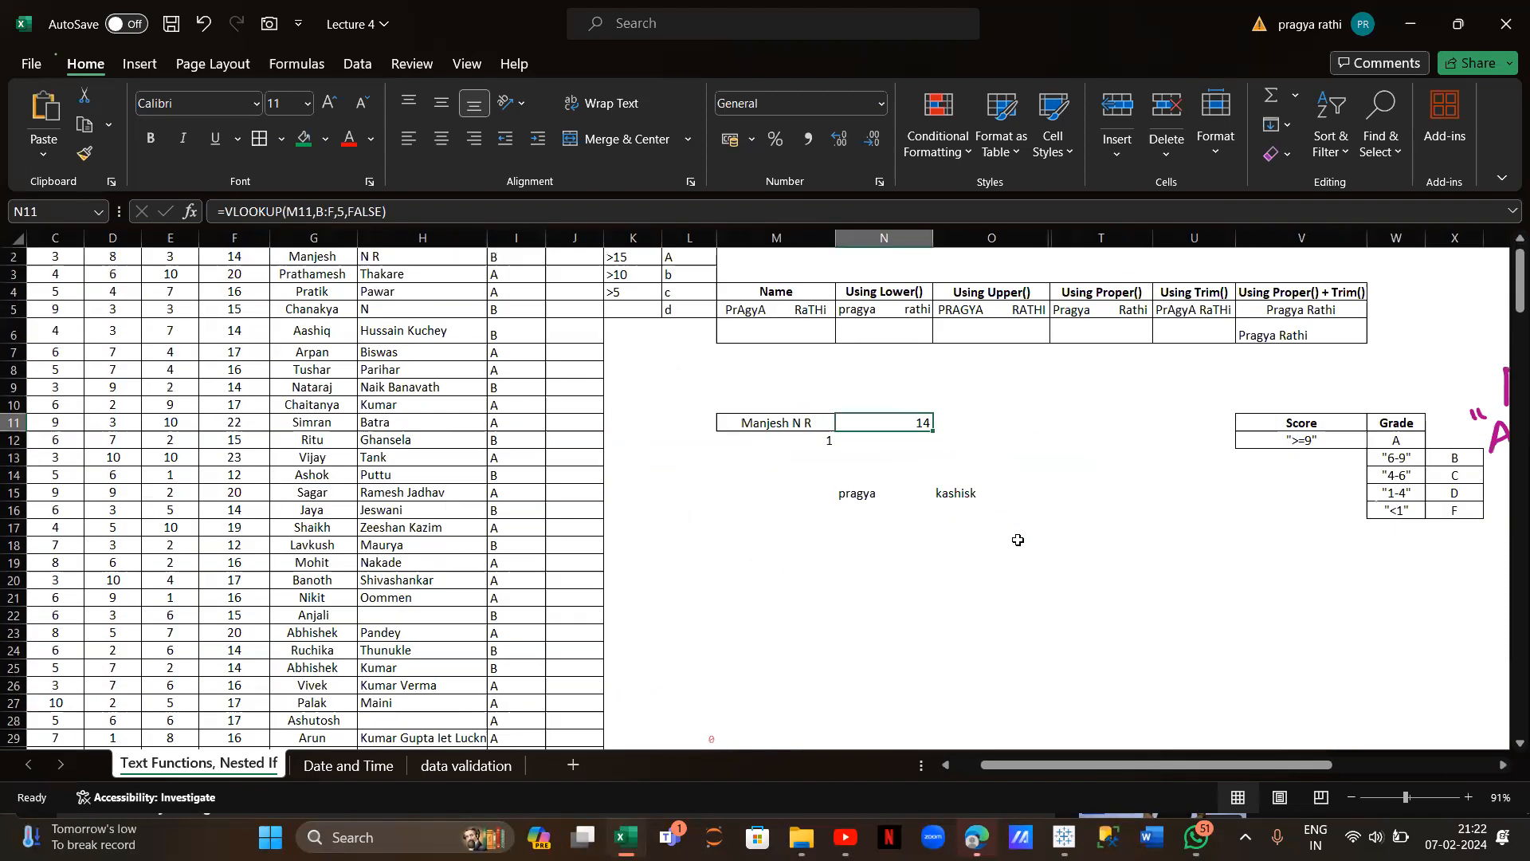
left_click(1015, 494)
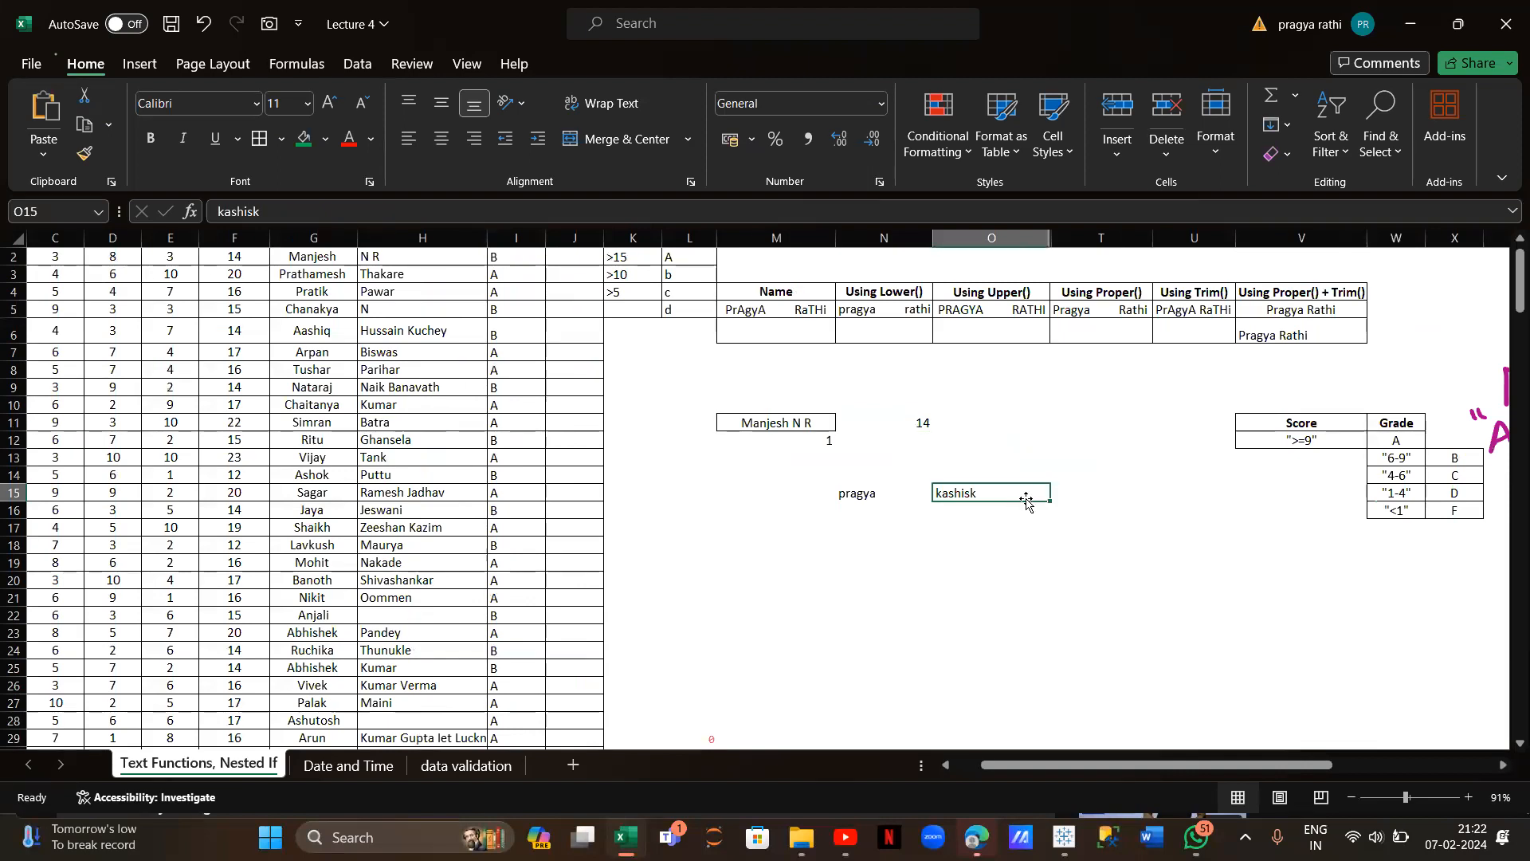
key("Right")
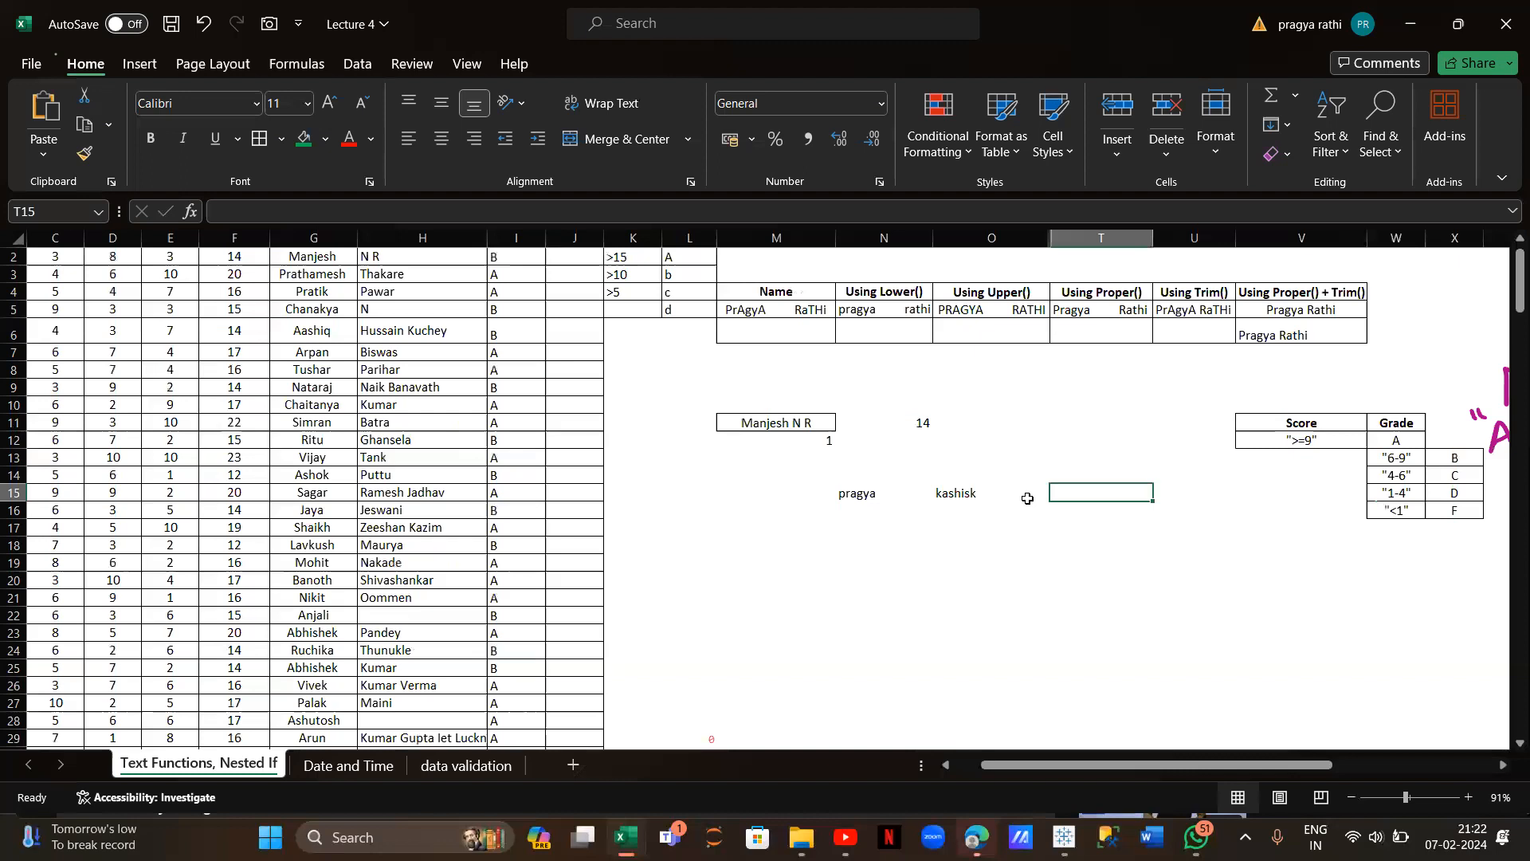
type("dhruv")
left_click(876, 517)
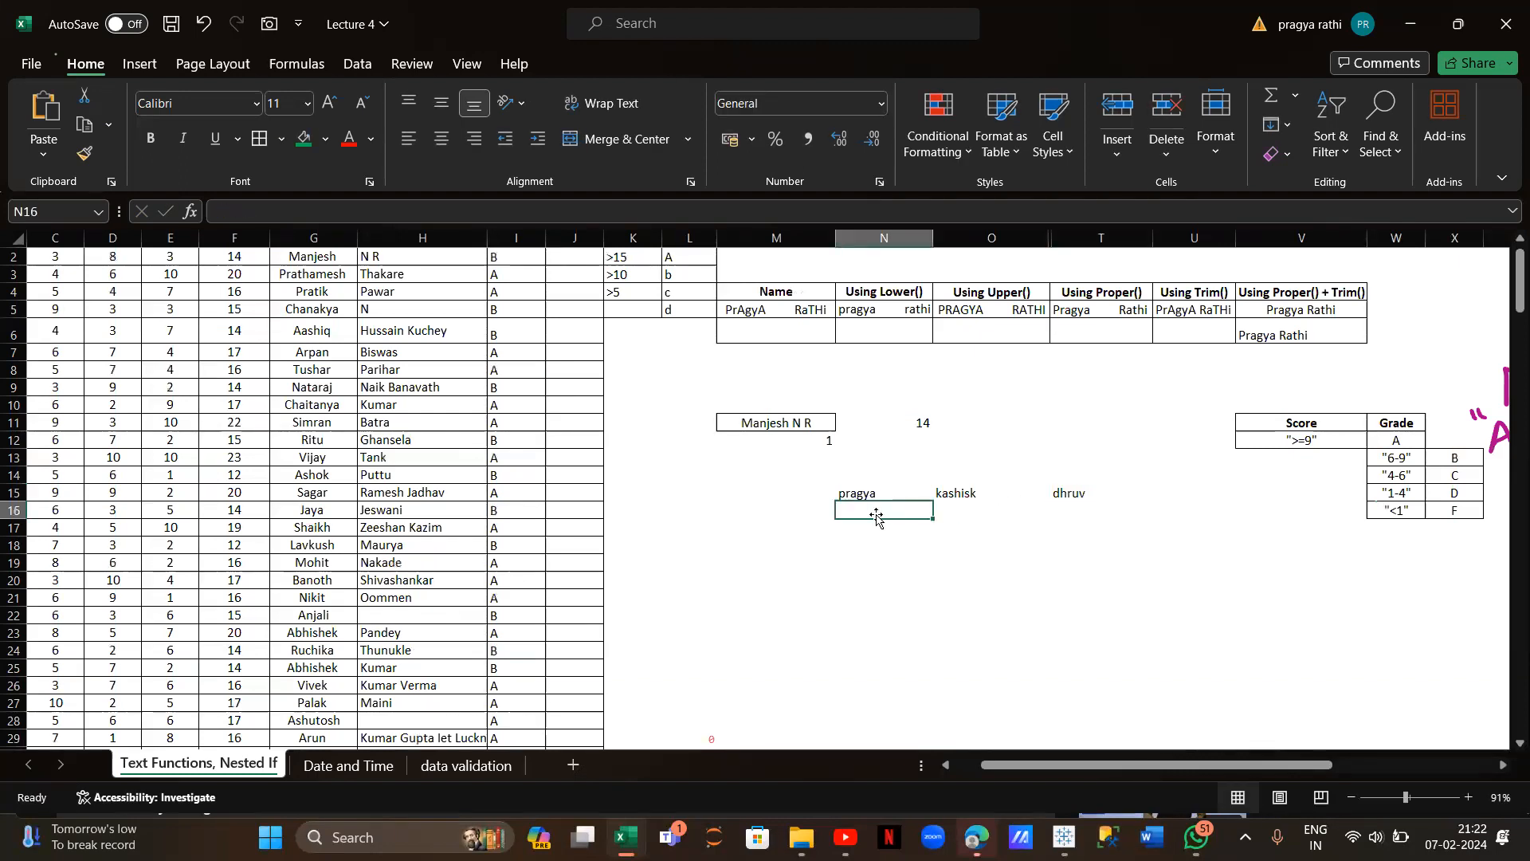
type("12")
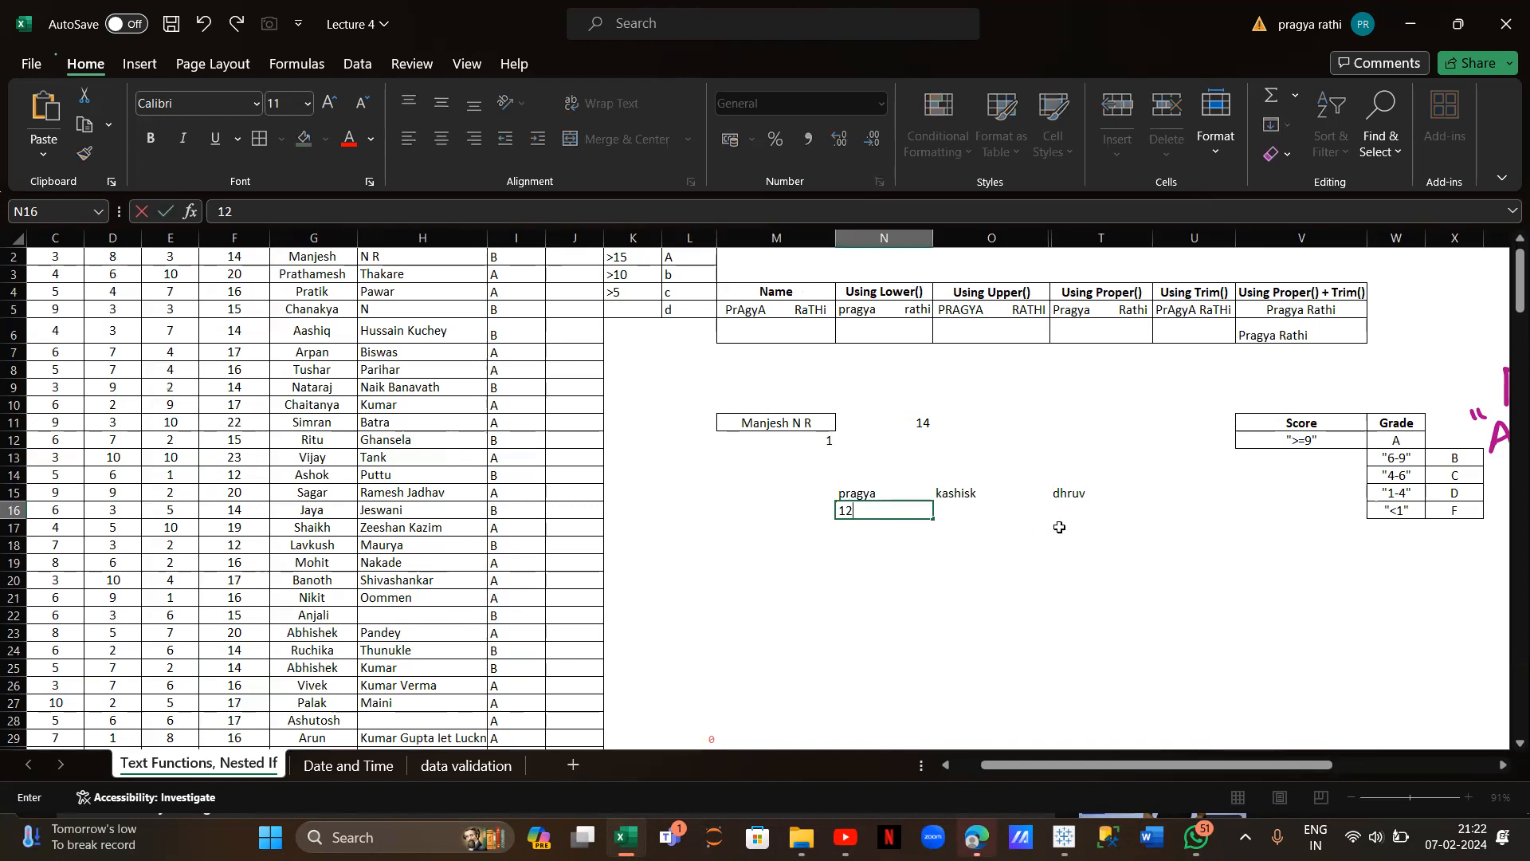
left_click(1000, 511)
type("23")
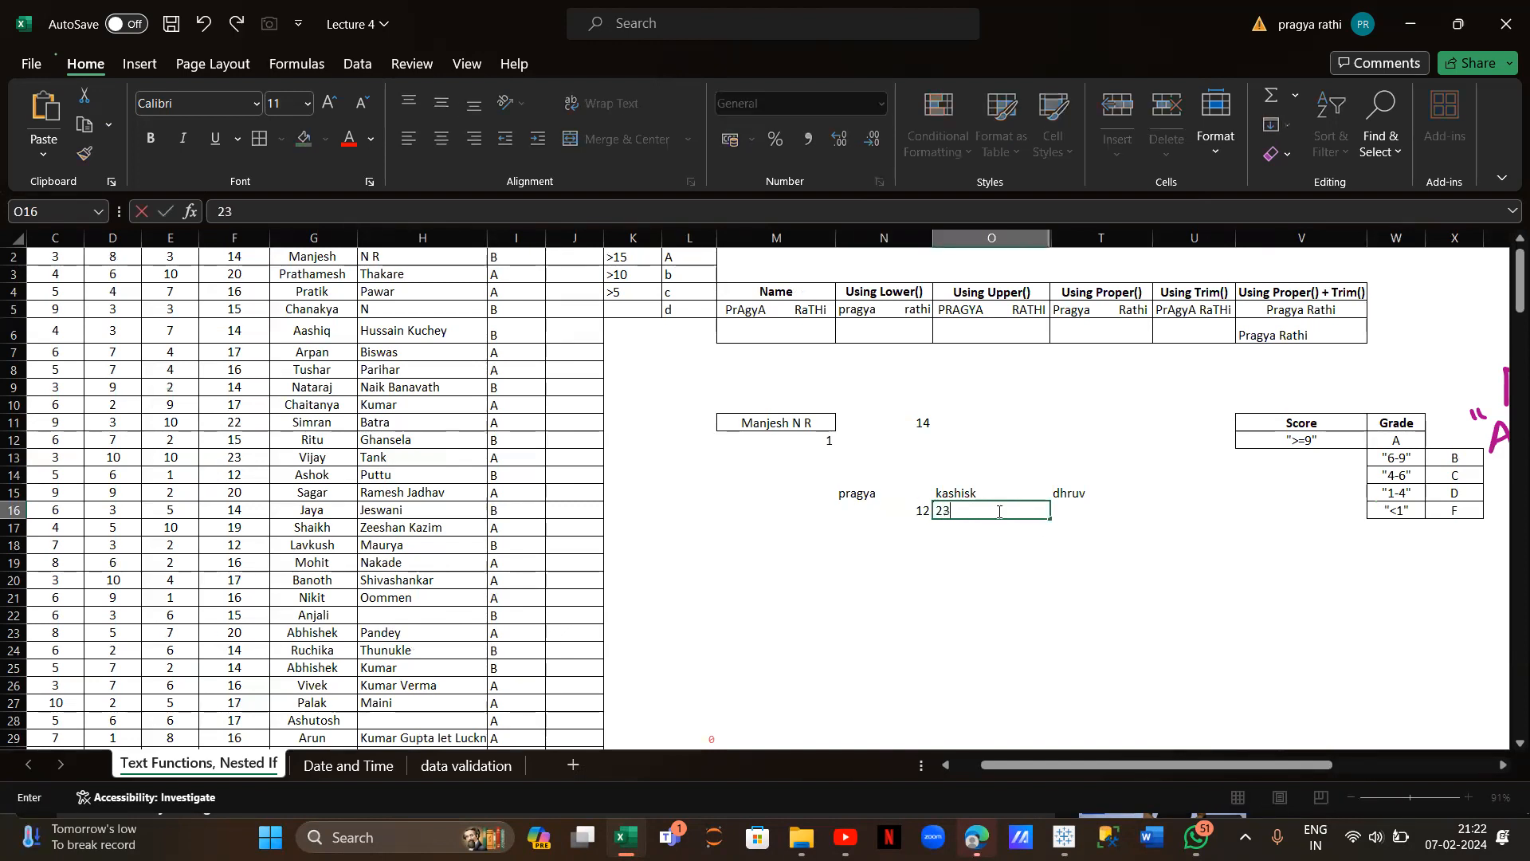
left_click(1072, 514)
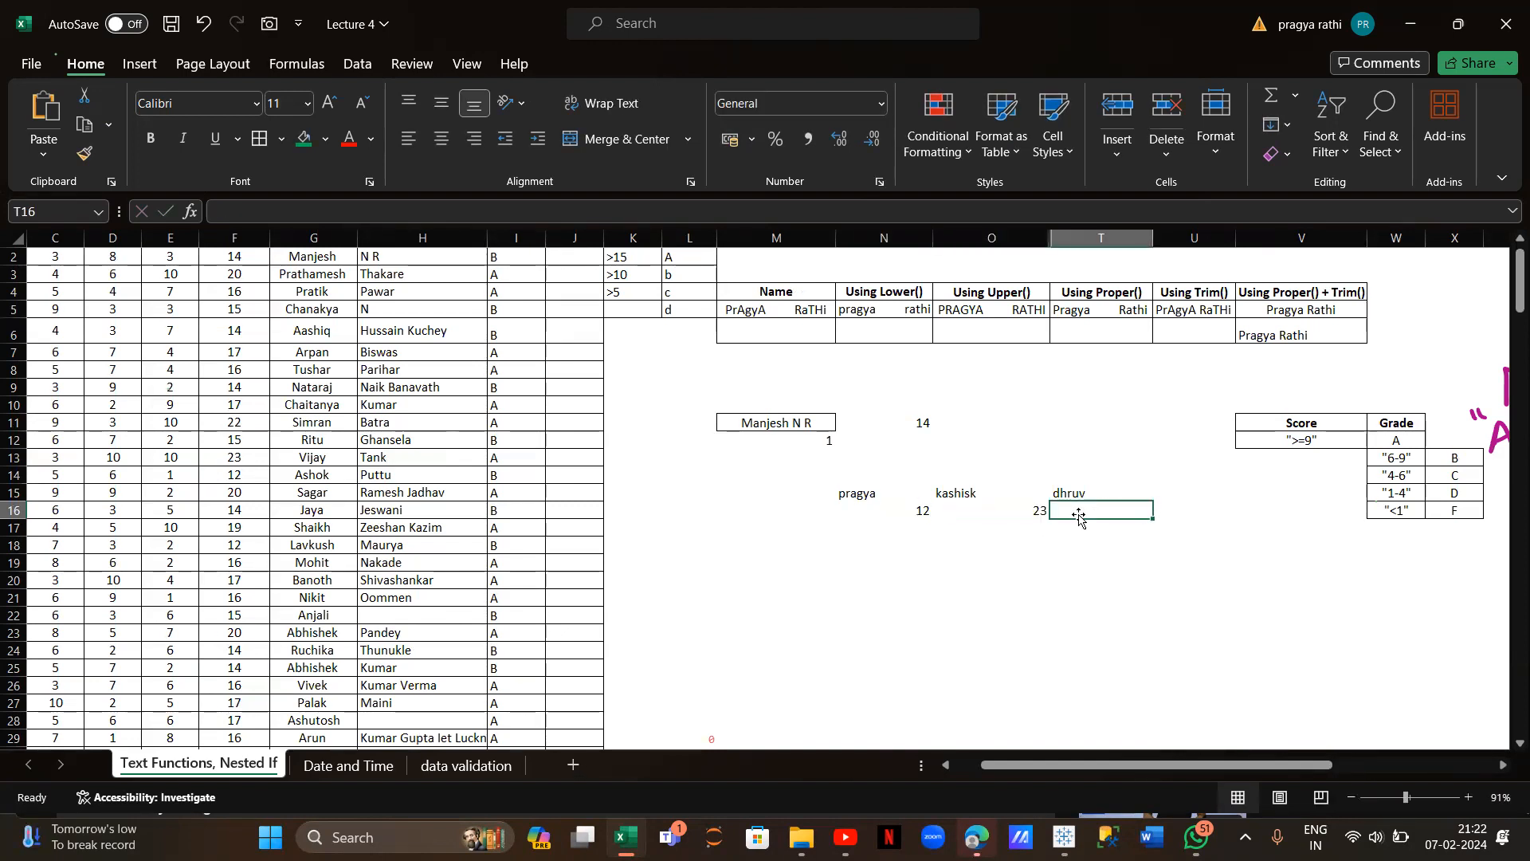
type("67")
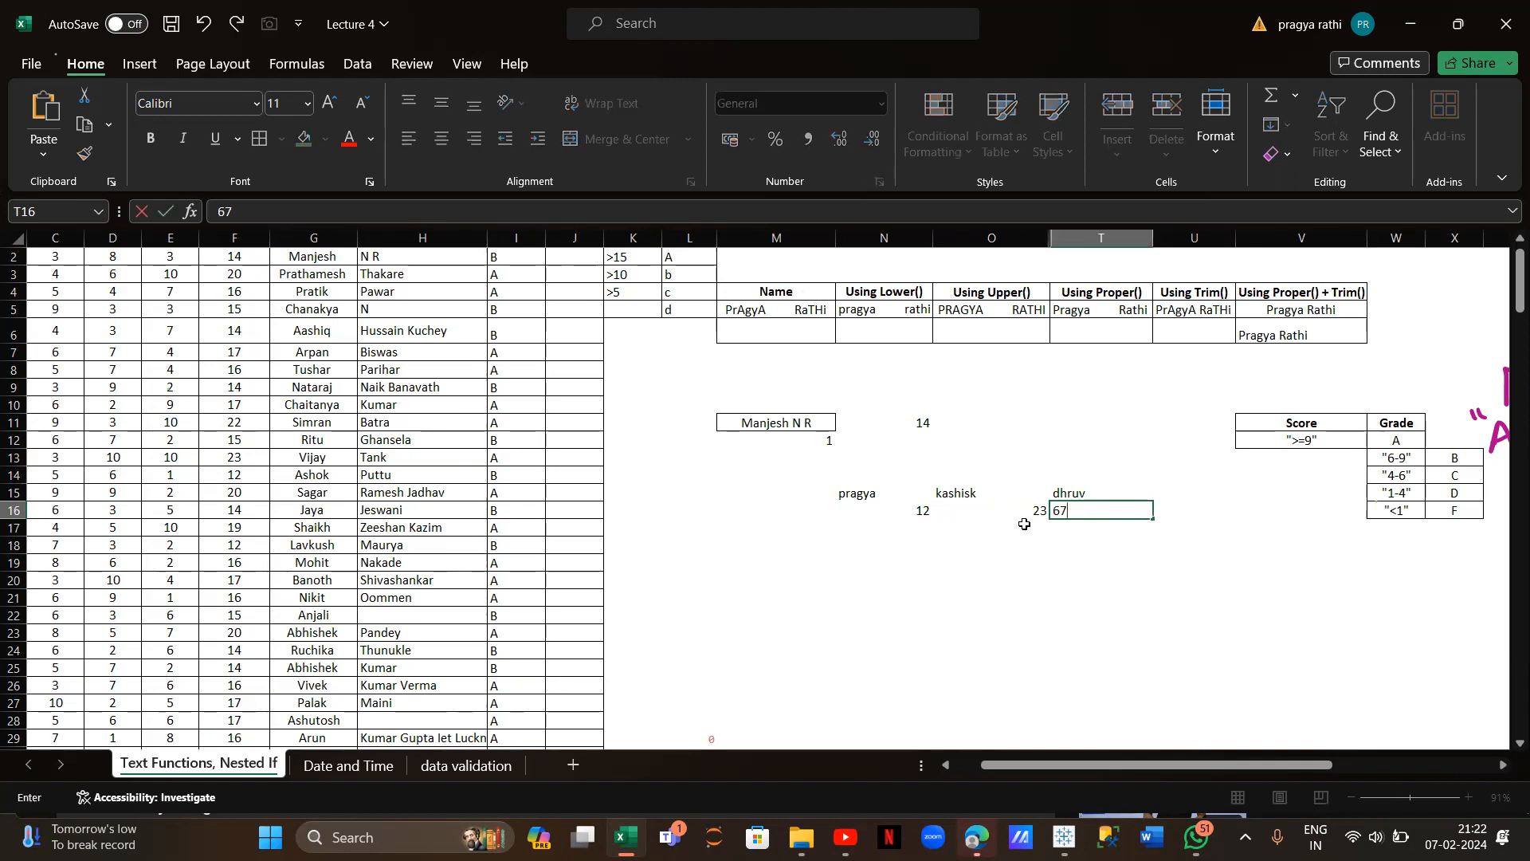
Type the first sample name into N20 as the value to look up
left_click(872, 575)
type("pragya")
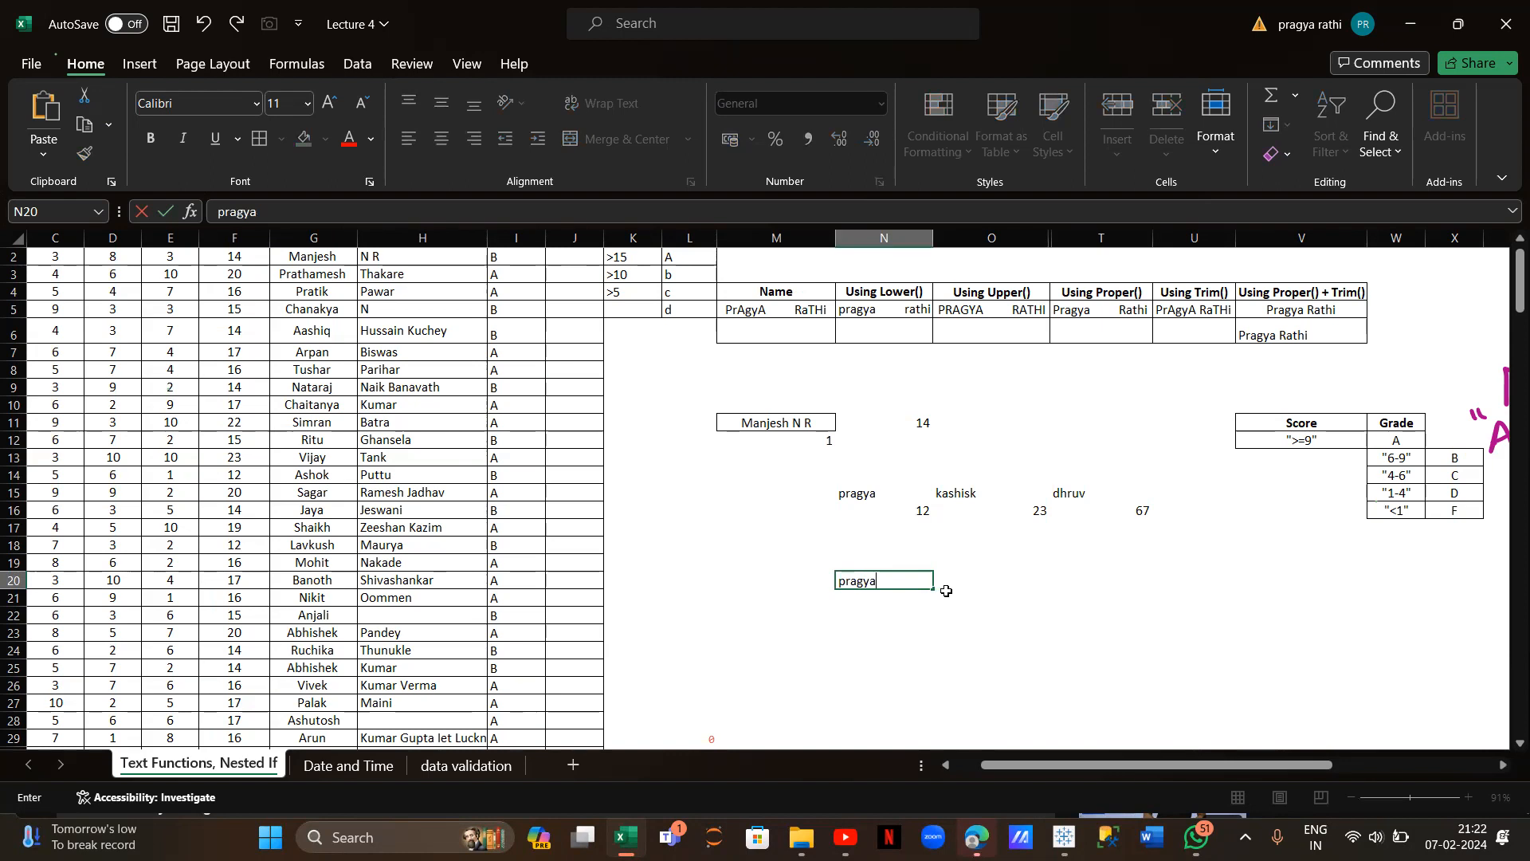
key("Tab")
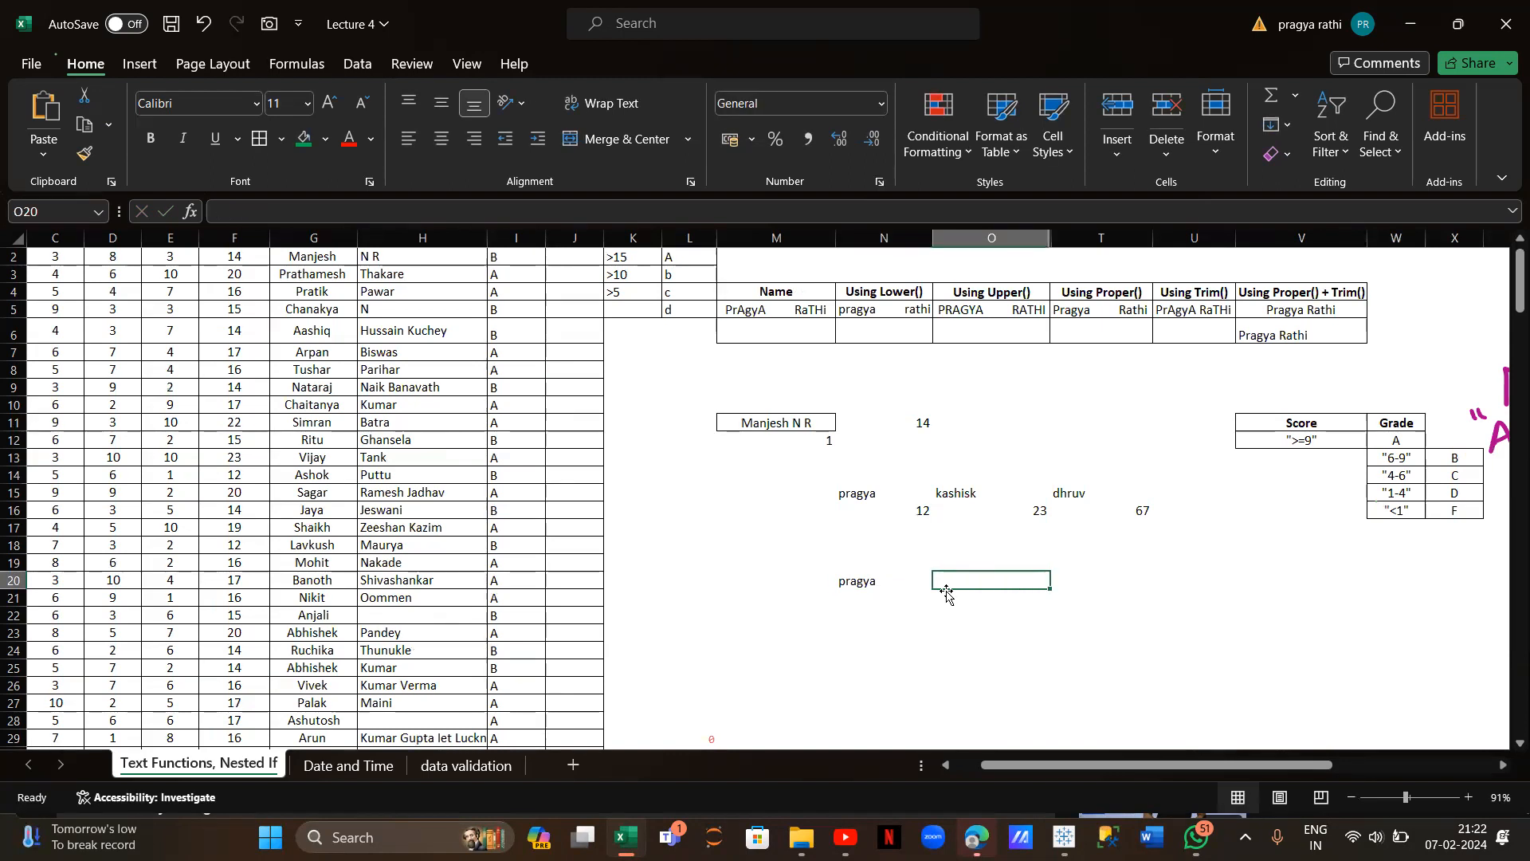
Enter =HLOOKUP(N20,N15:T16,2,FALSE) in O20, fixing the missing comma, to return 12
type("=hlo")
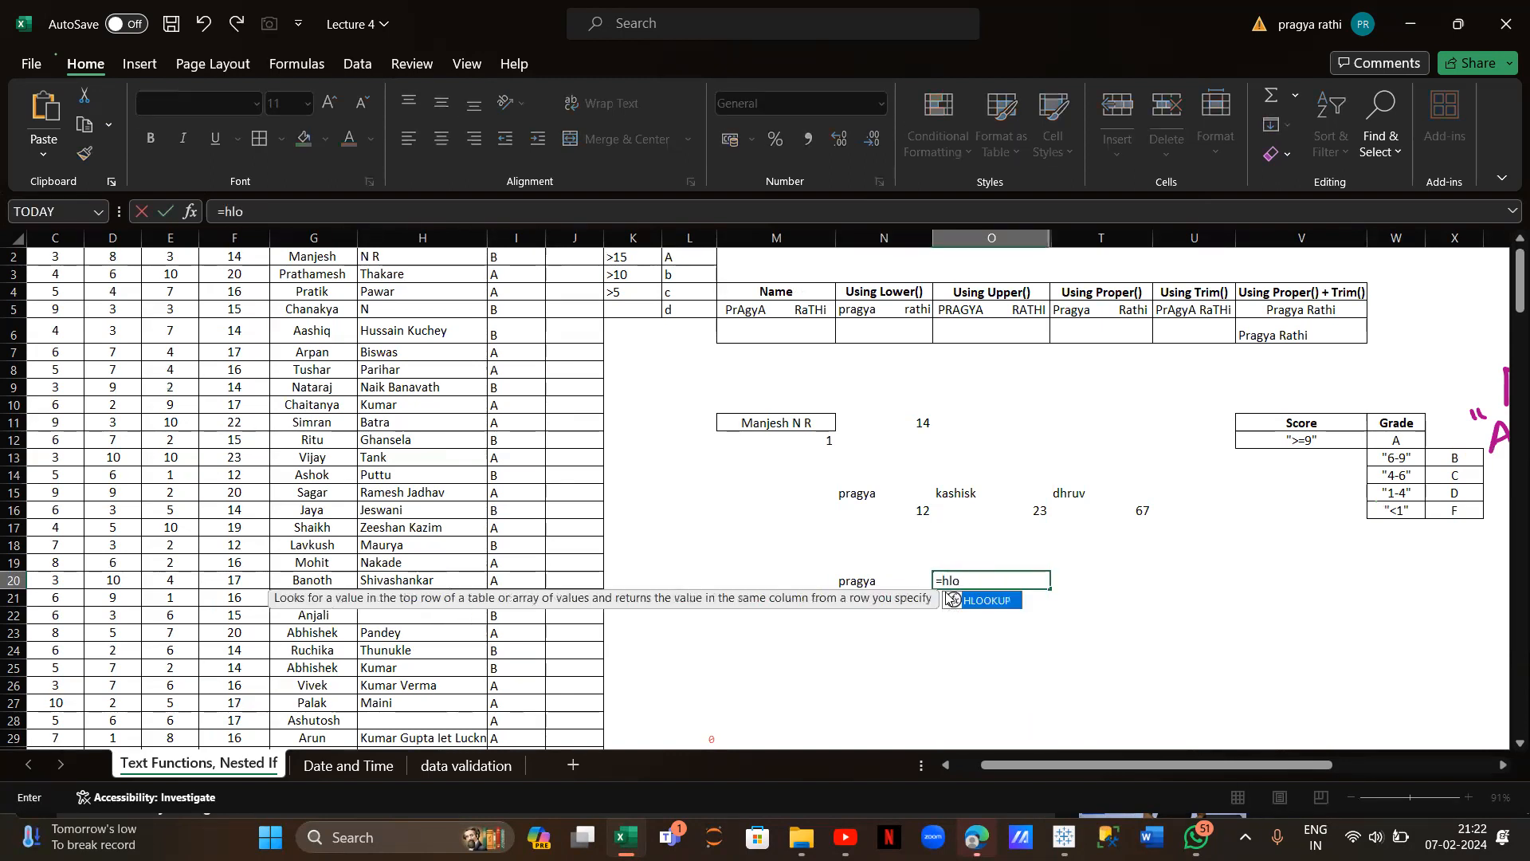
type("okup(")
left_click(861, 588)
type(",")
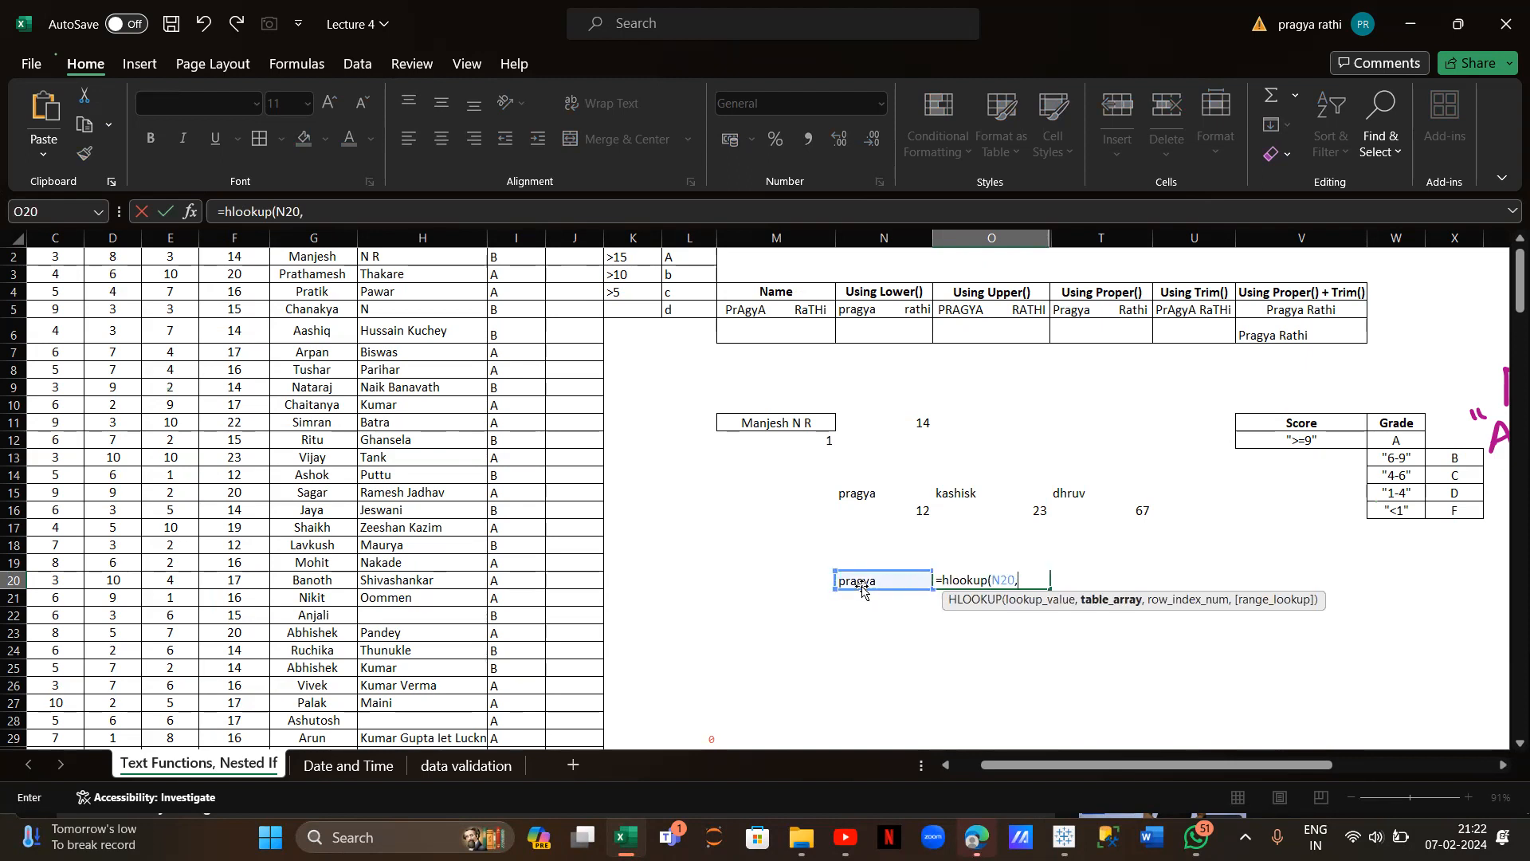
left_click_drag(863, 492, 1152, 510)
type(",")
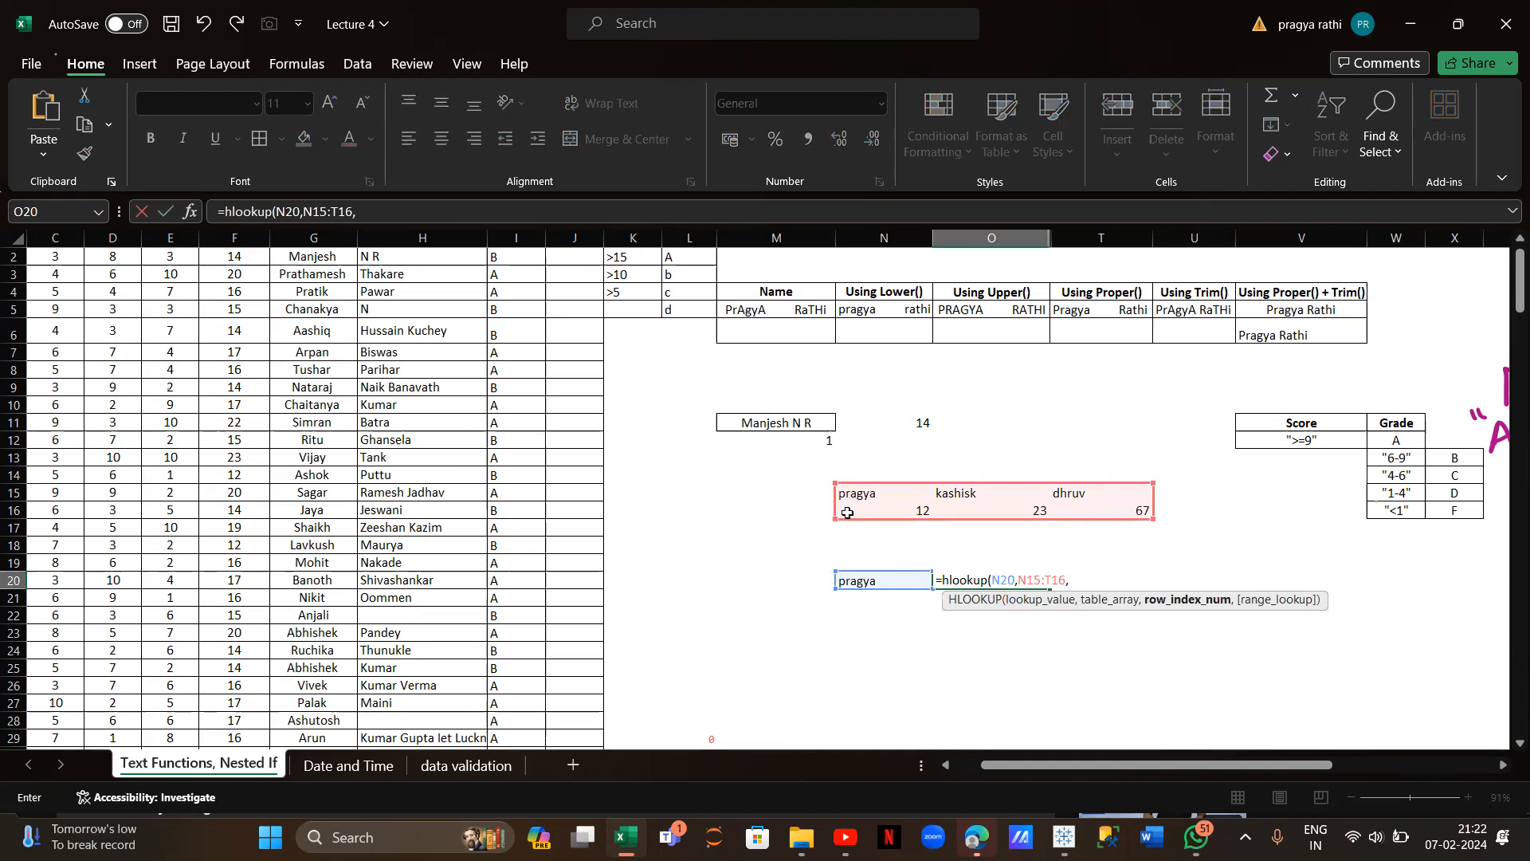
type("2")
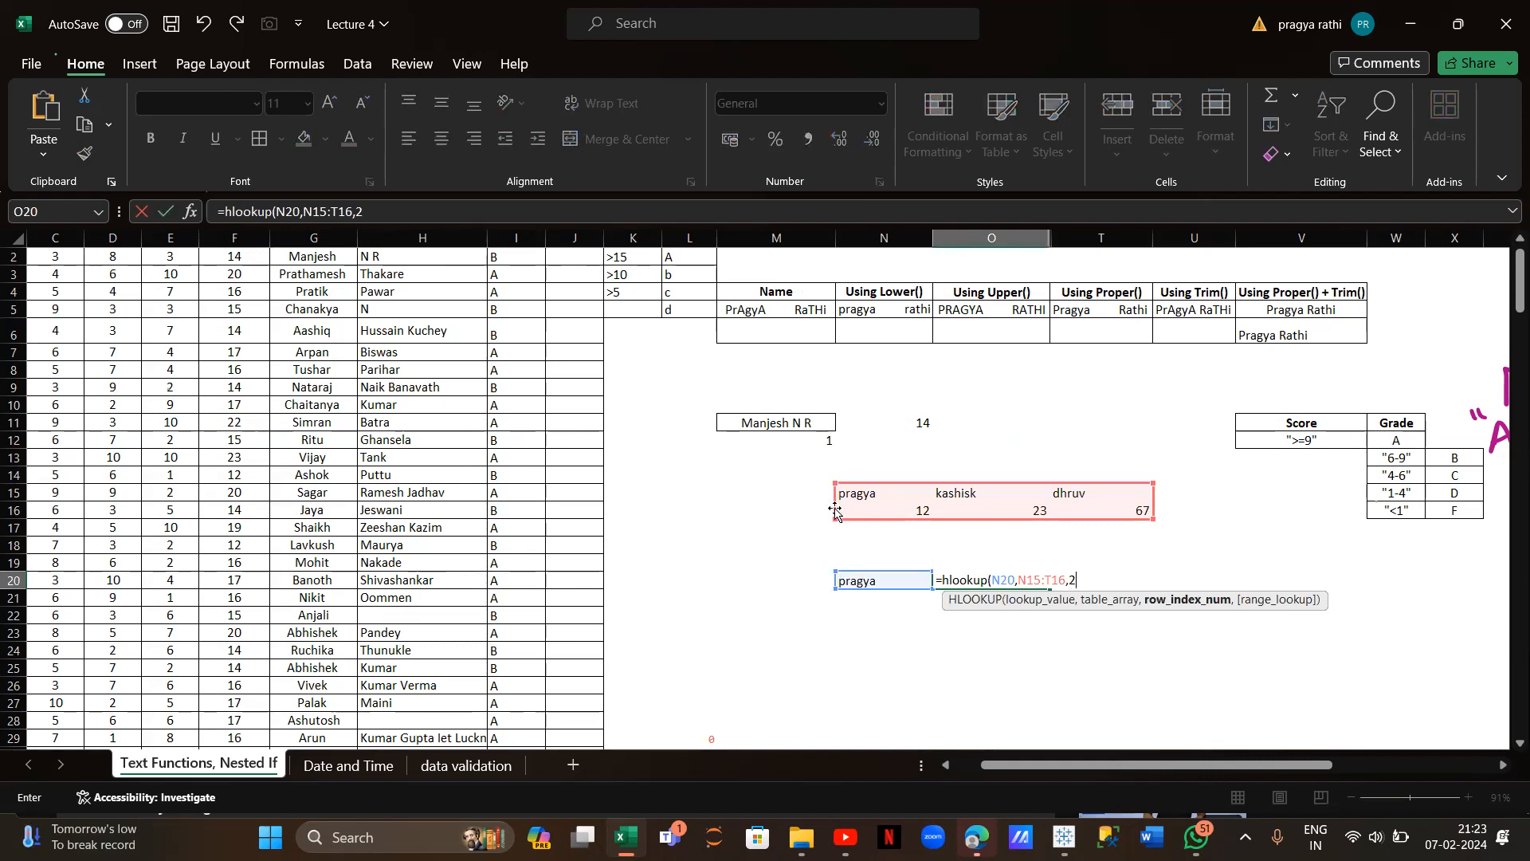
type("fal")
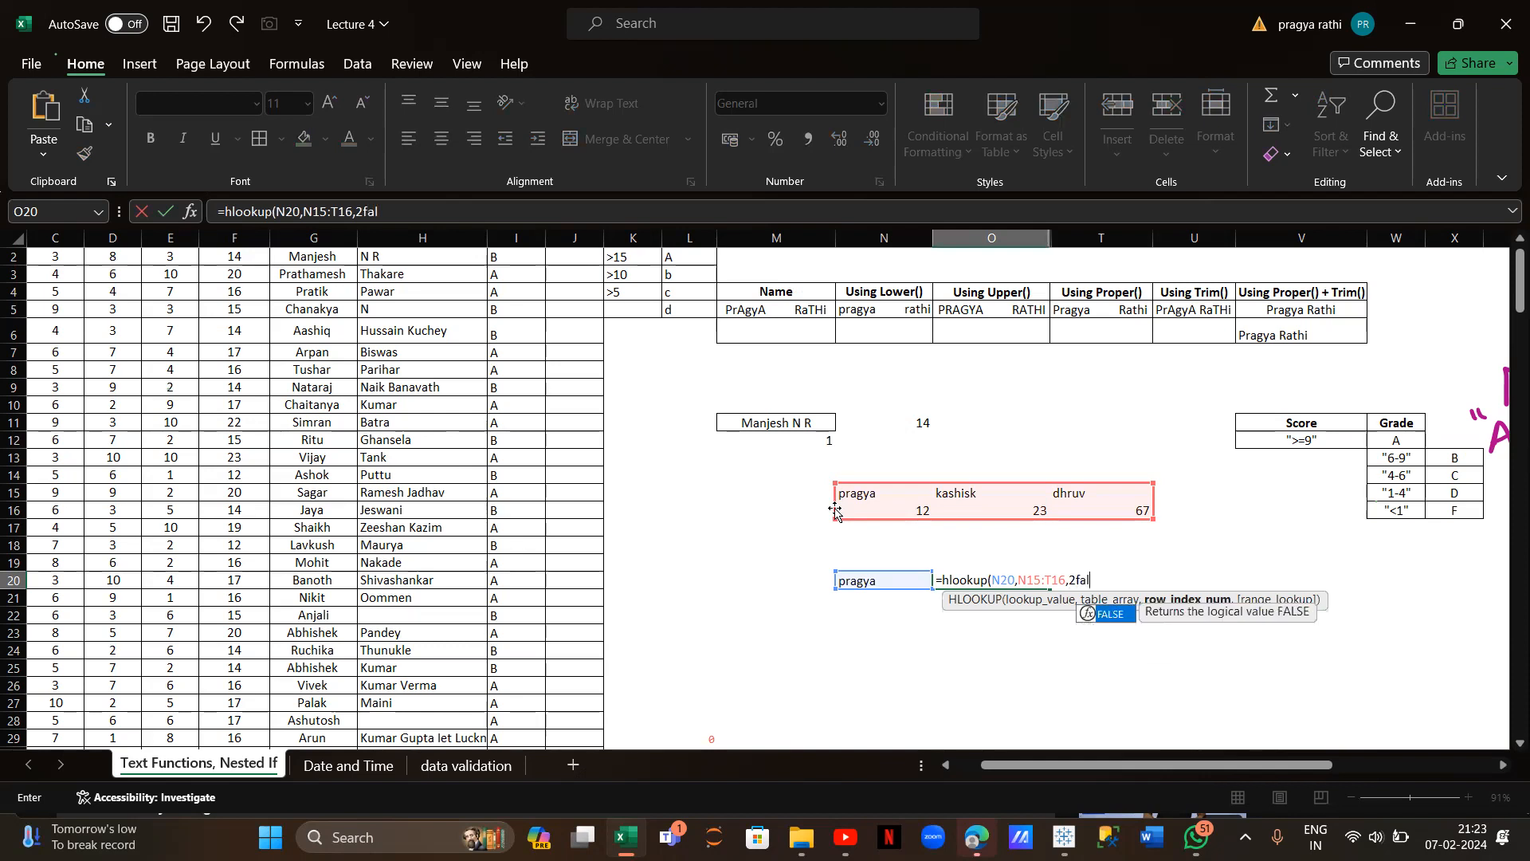
type("se)")
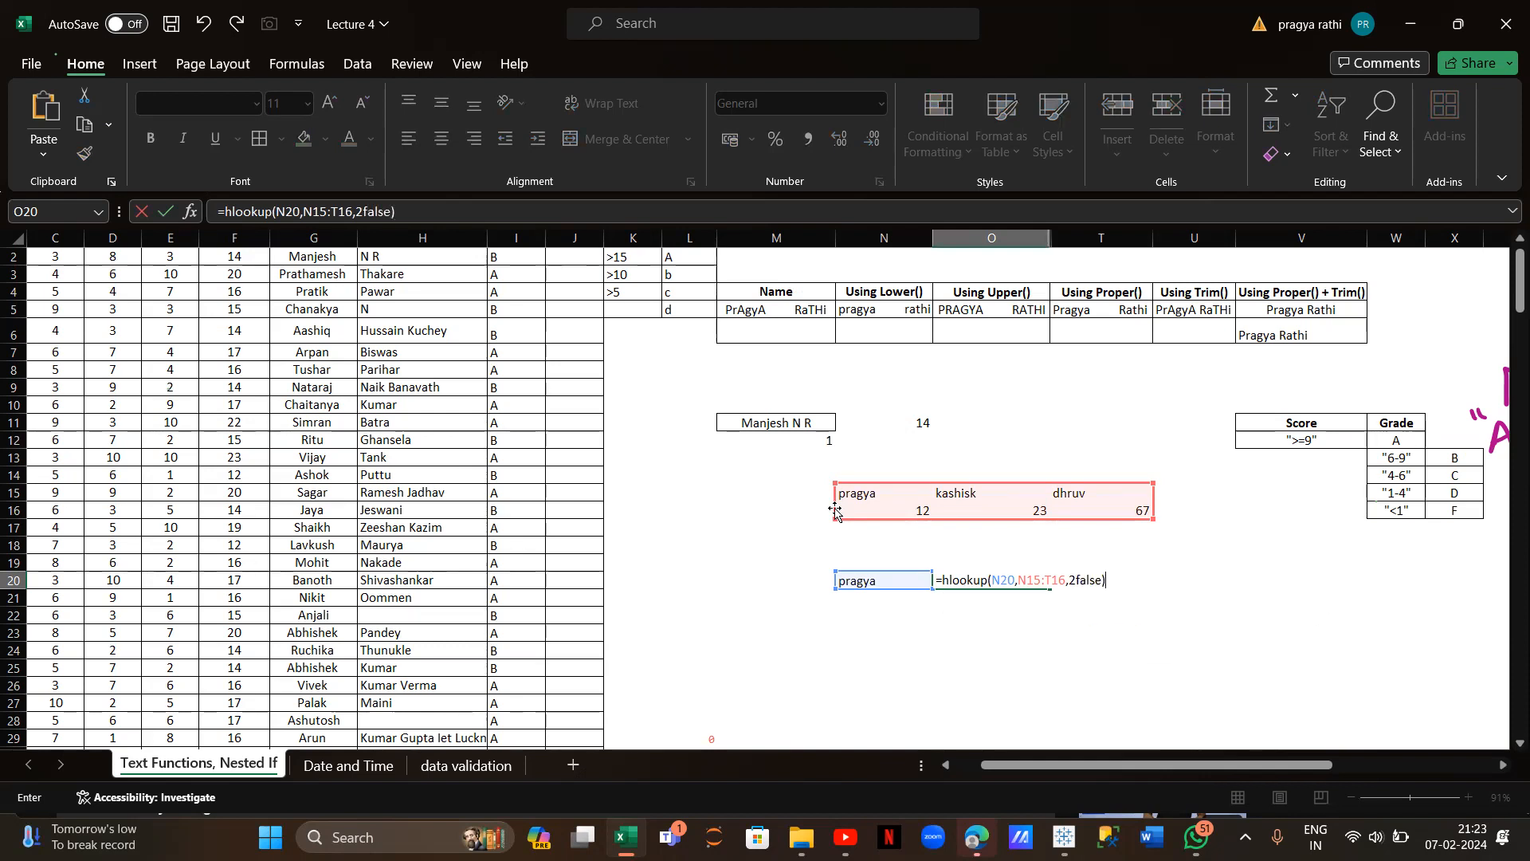
key("Return")
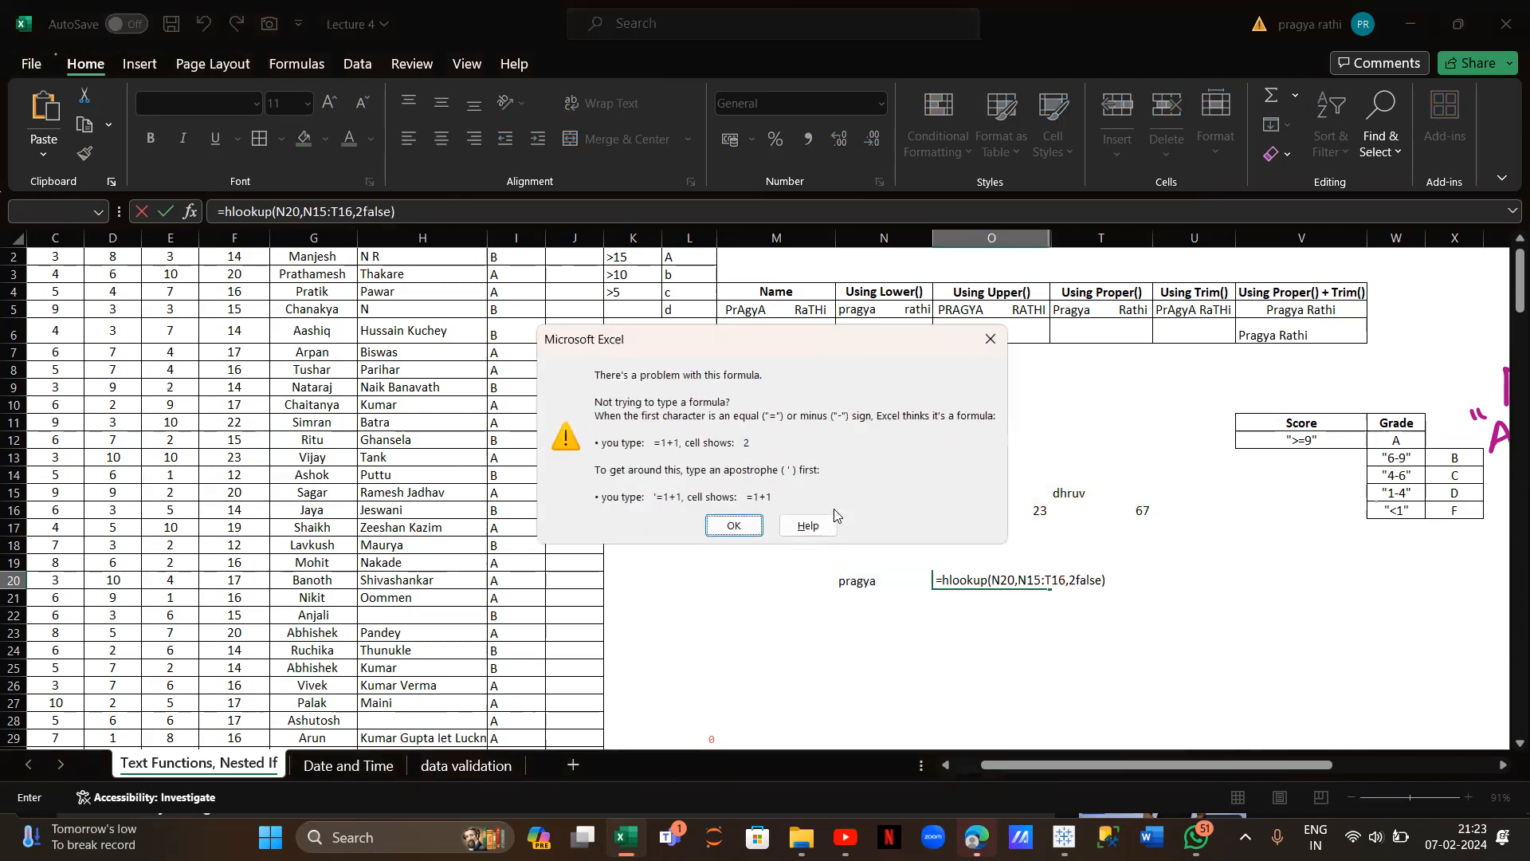
left_click(734, 526)
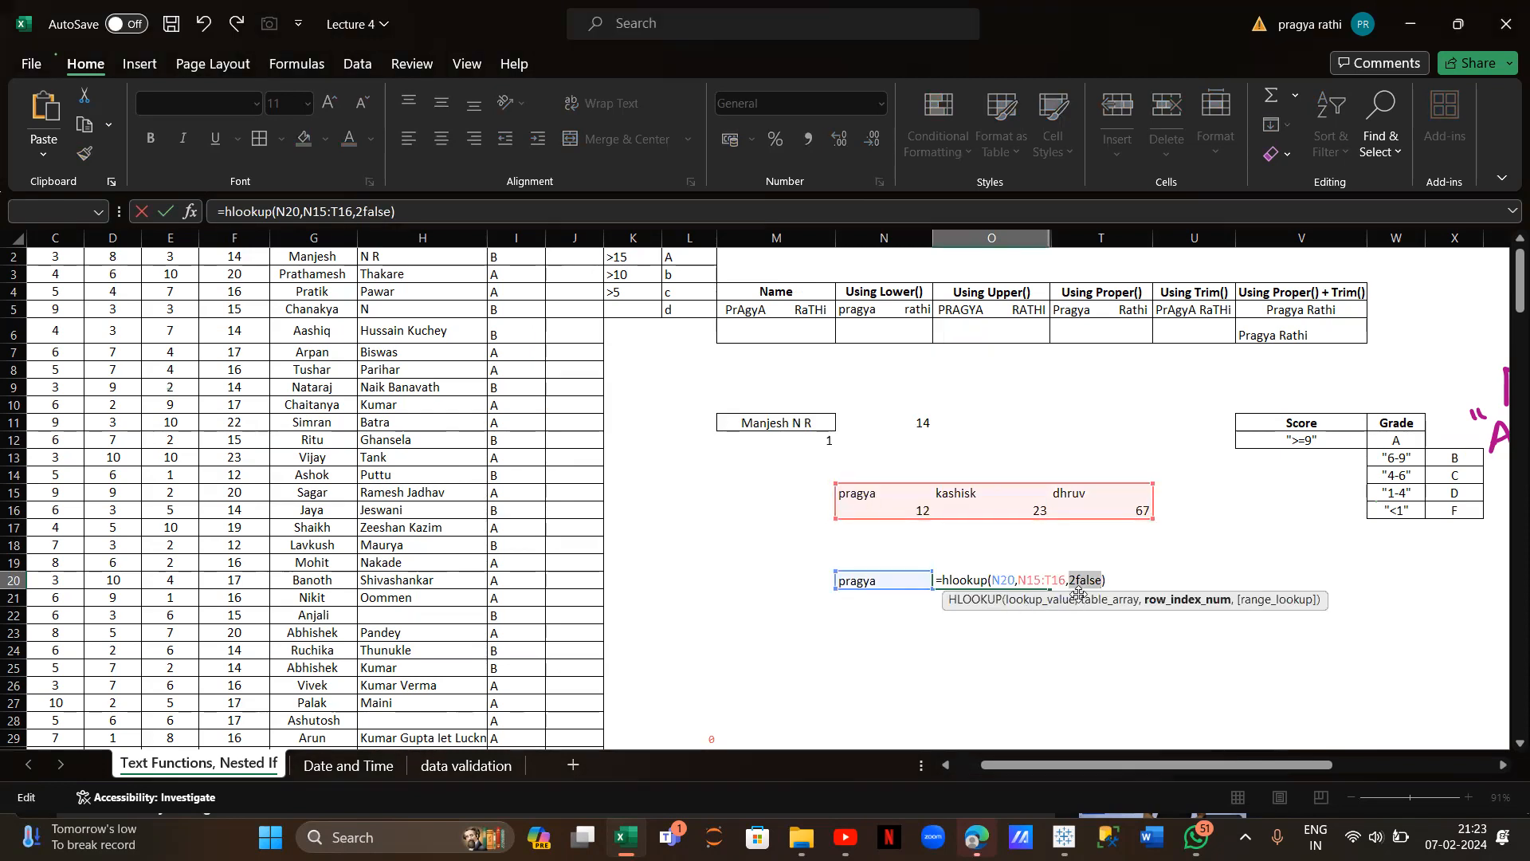
left_click(1074, 580)
type(",")
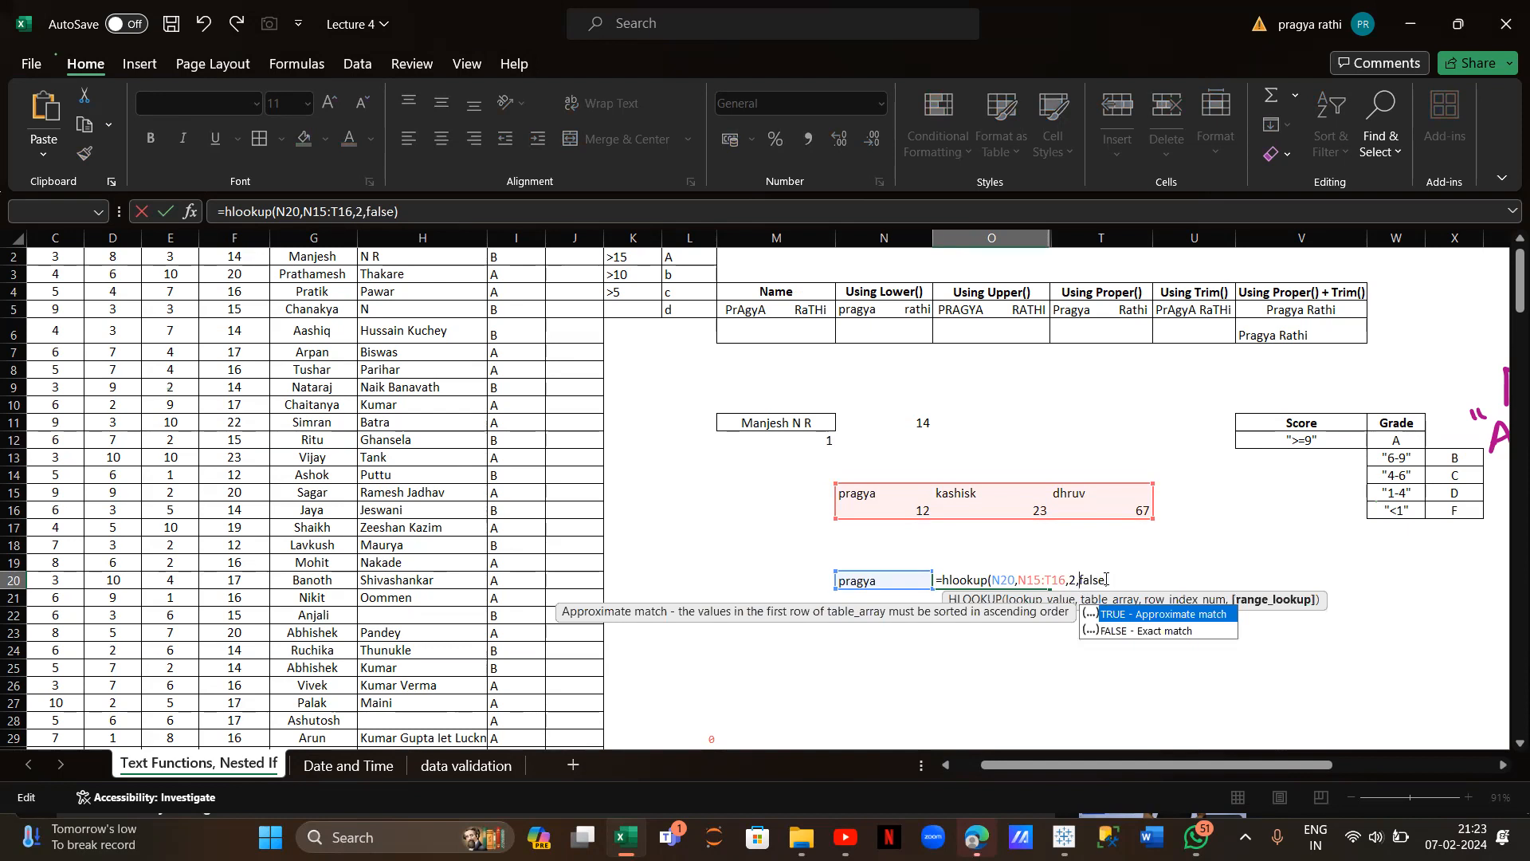
key("Return")
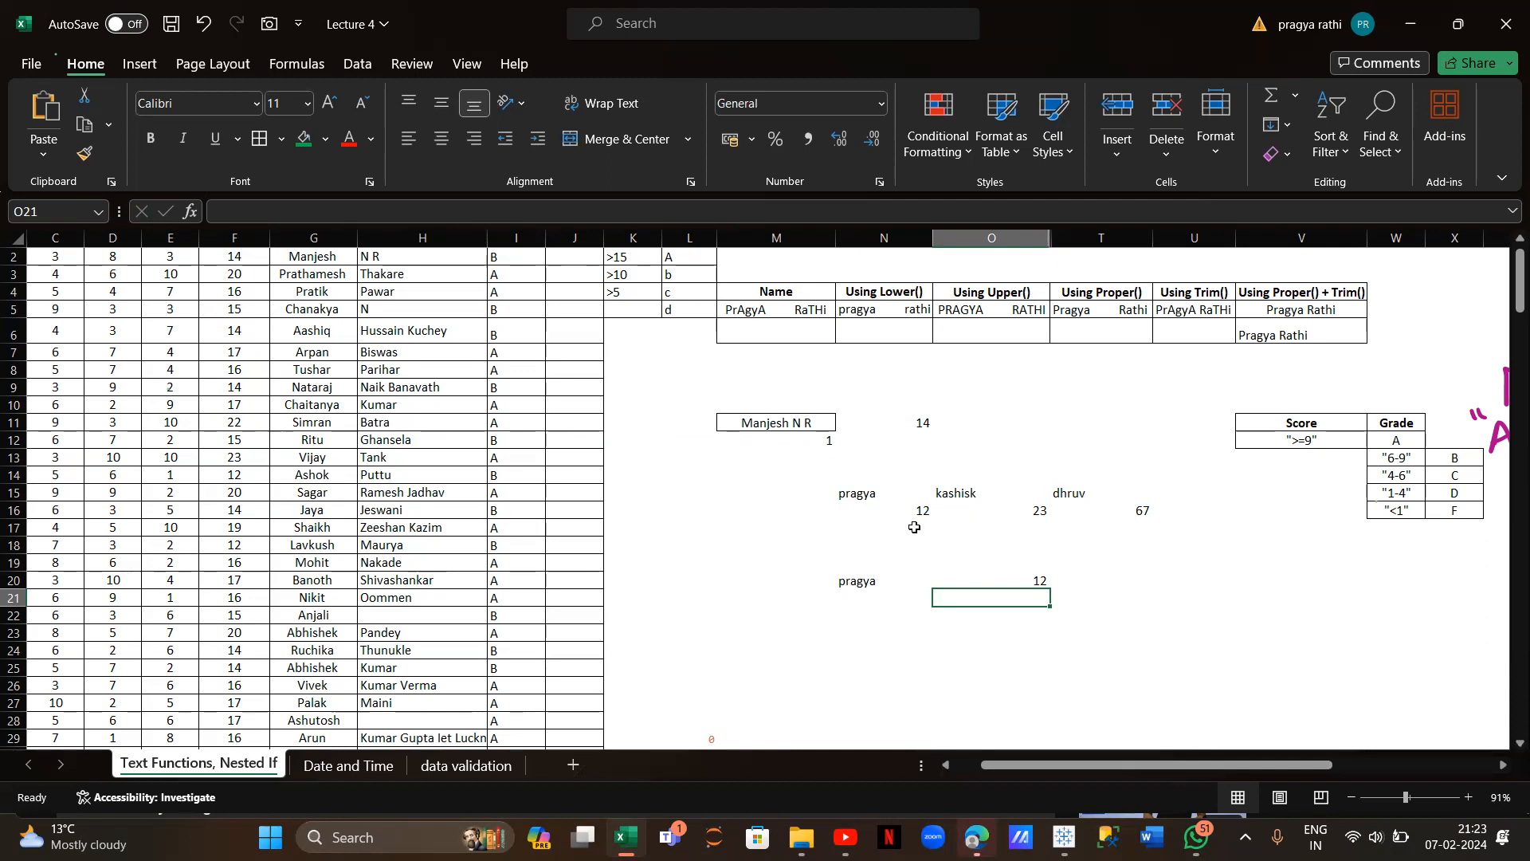
Enter the label 'xlookup' in cell M24 below the HLOOKUP example
left_click(787, 645)
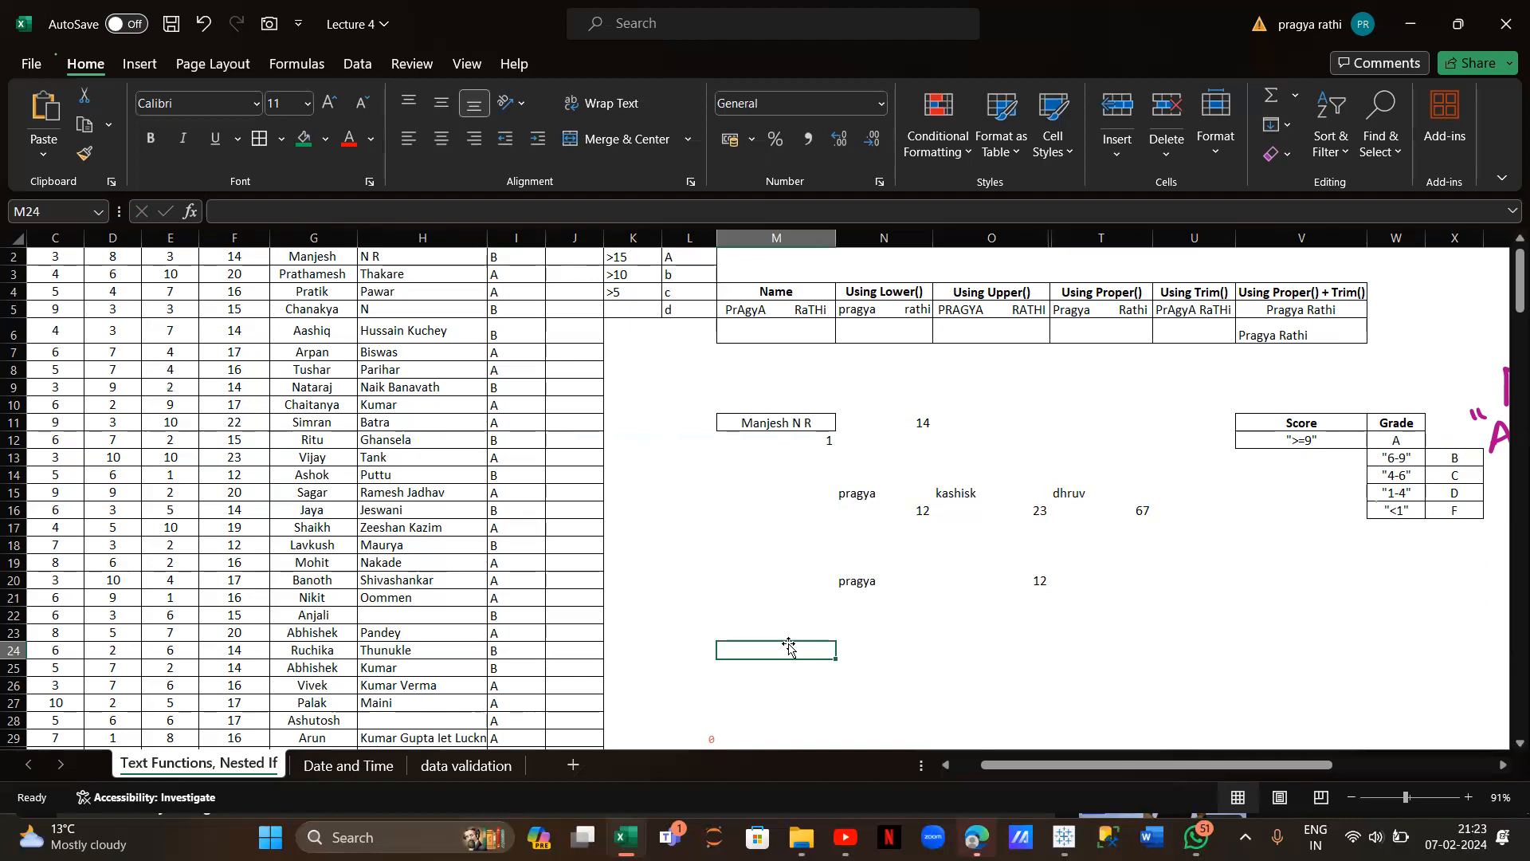
type("xlookup")
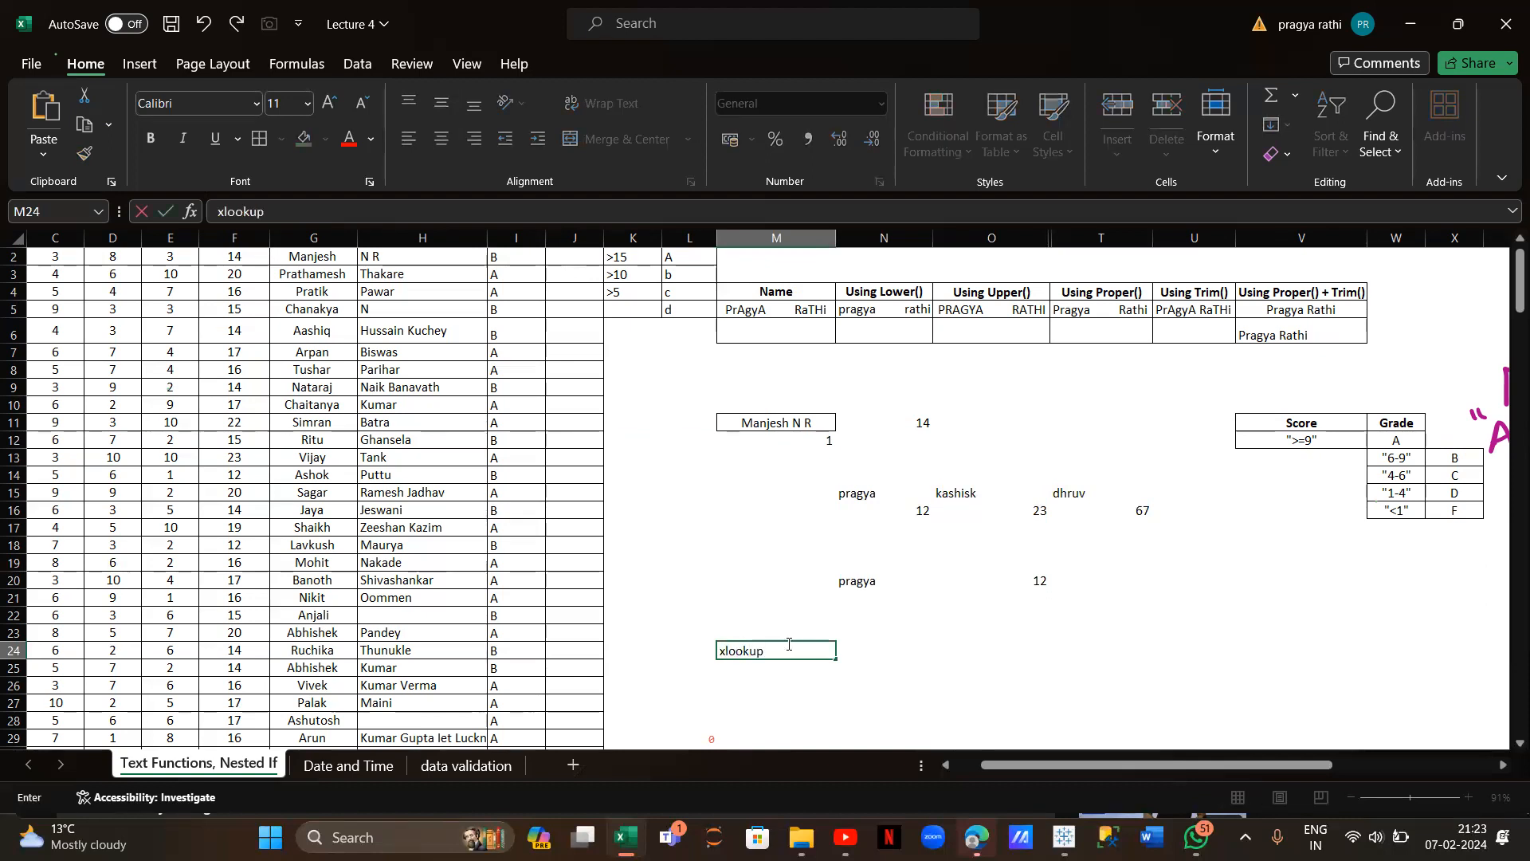
scroll(788, 644, "up", 1)
scroll(788, 644, "left", 5)
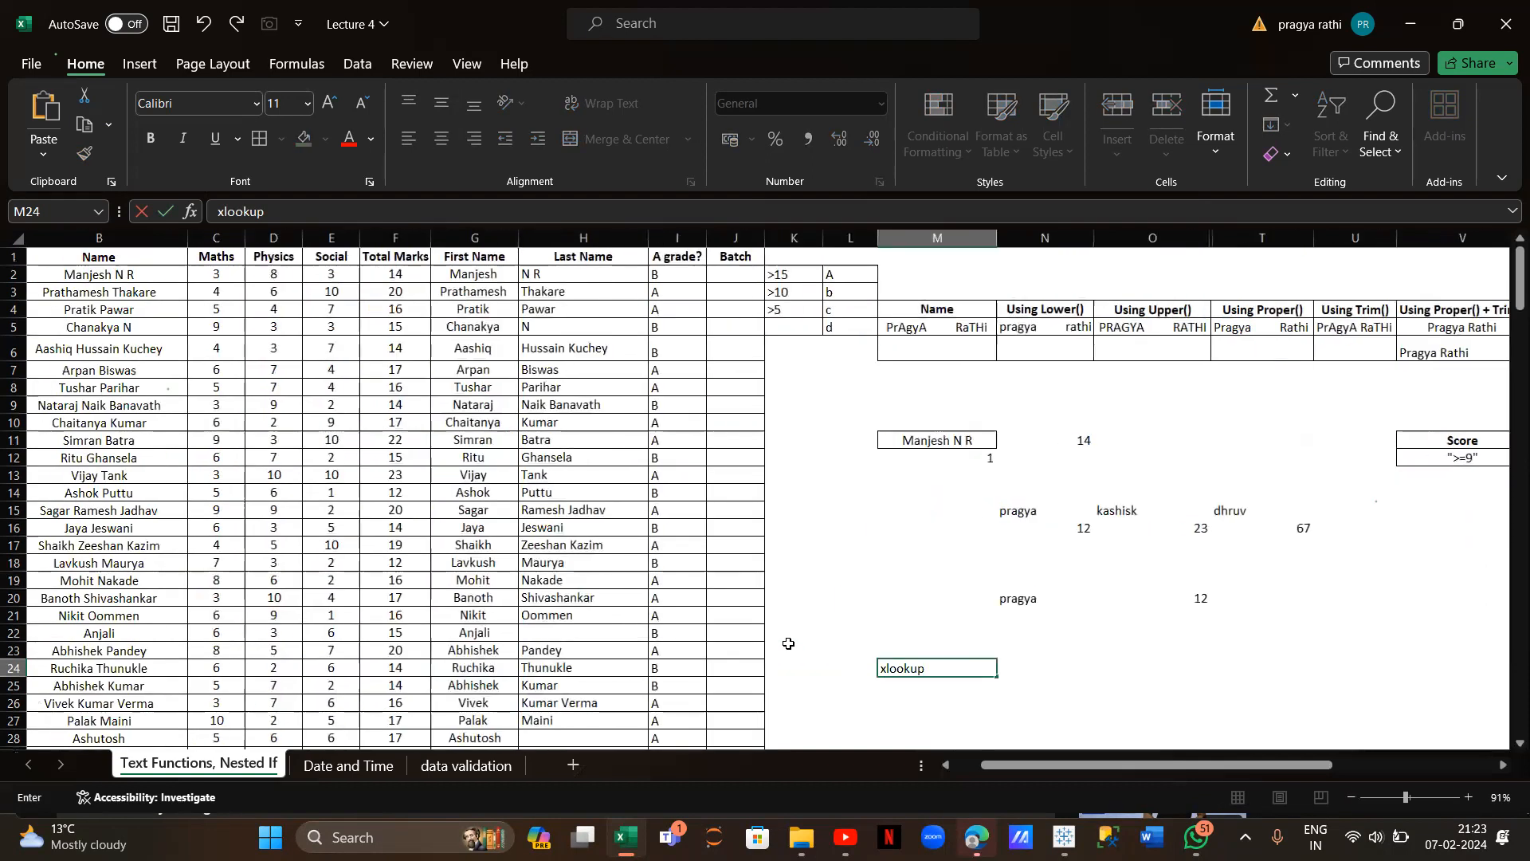
scroll(788, 644, "left", 3)
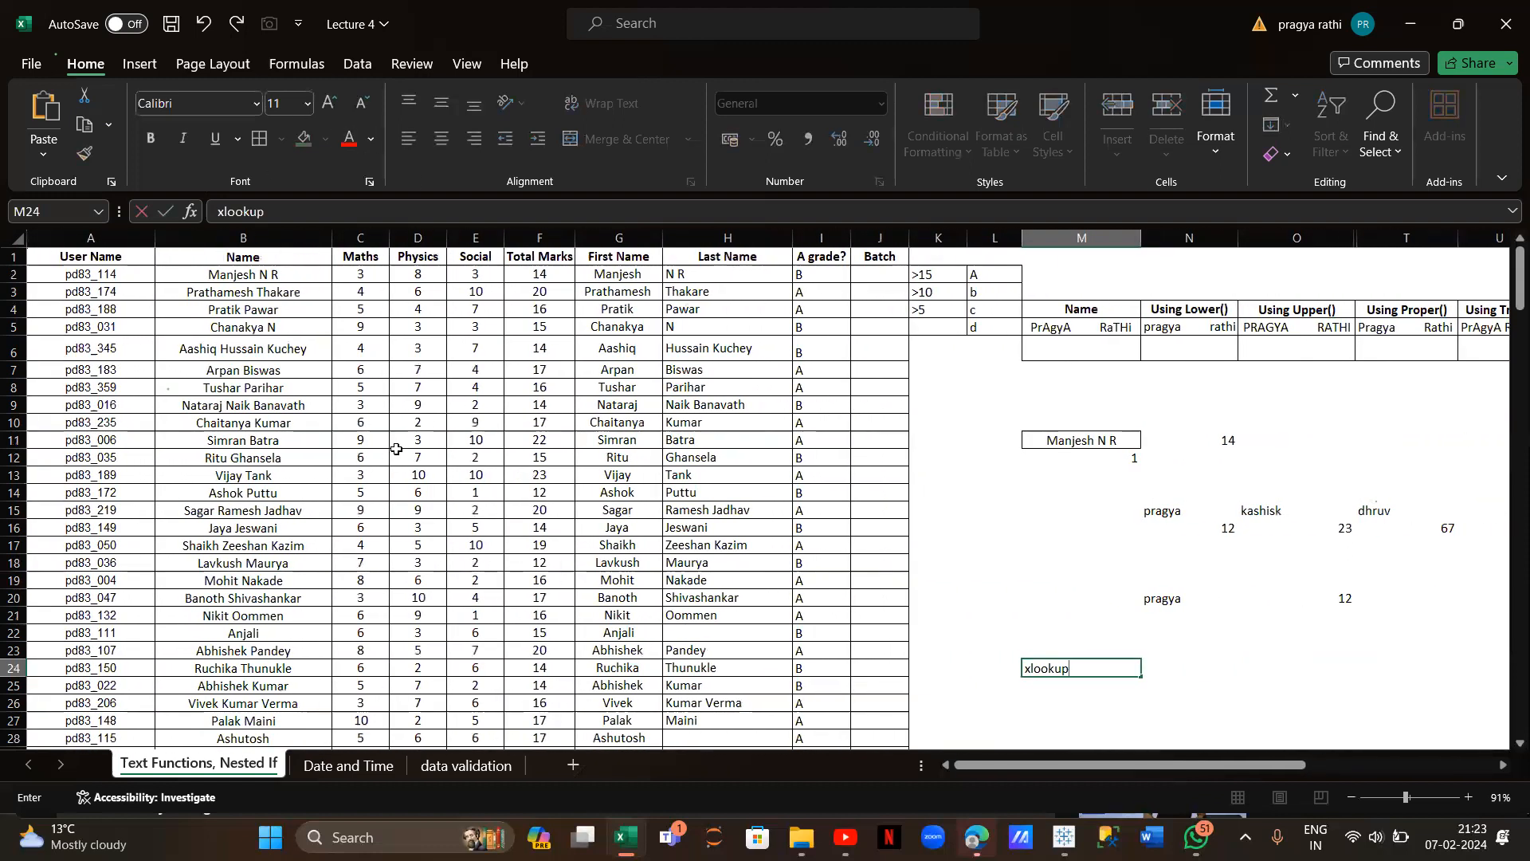
left_click(258, 271)
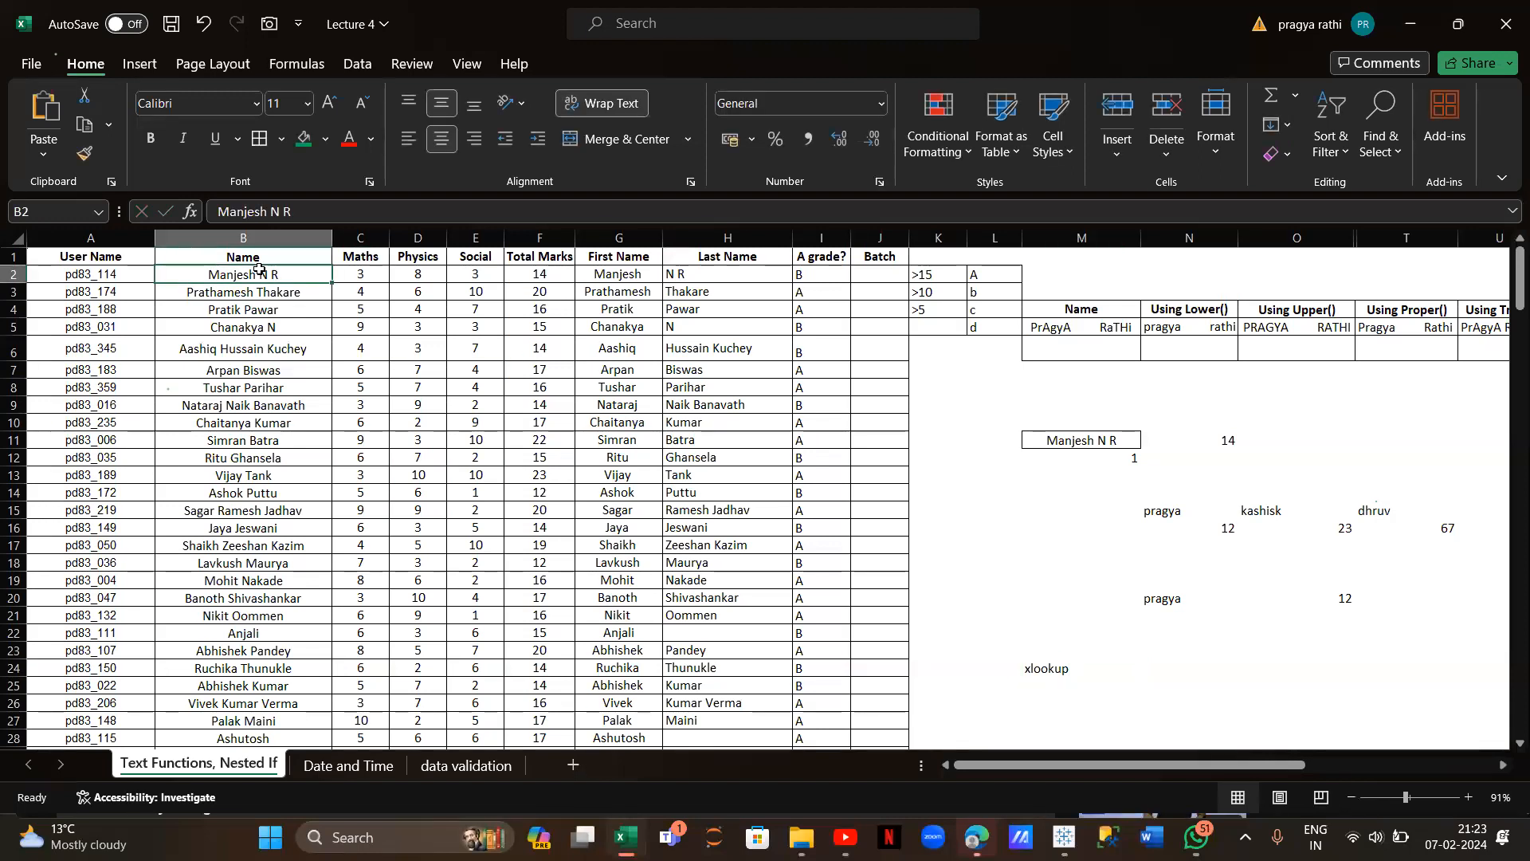
Check a student's user name in column A and select cell O11
left_click(114, 271)
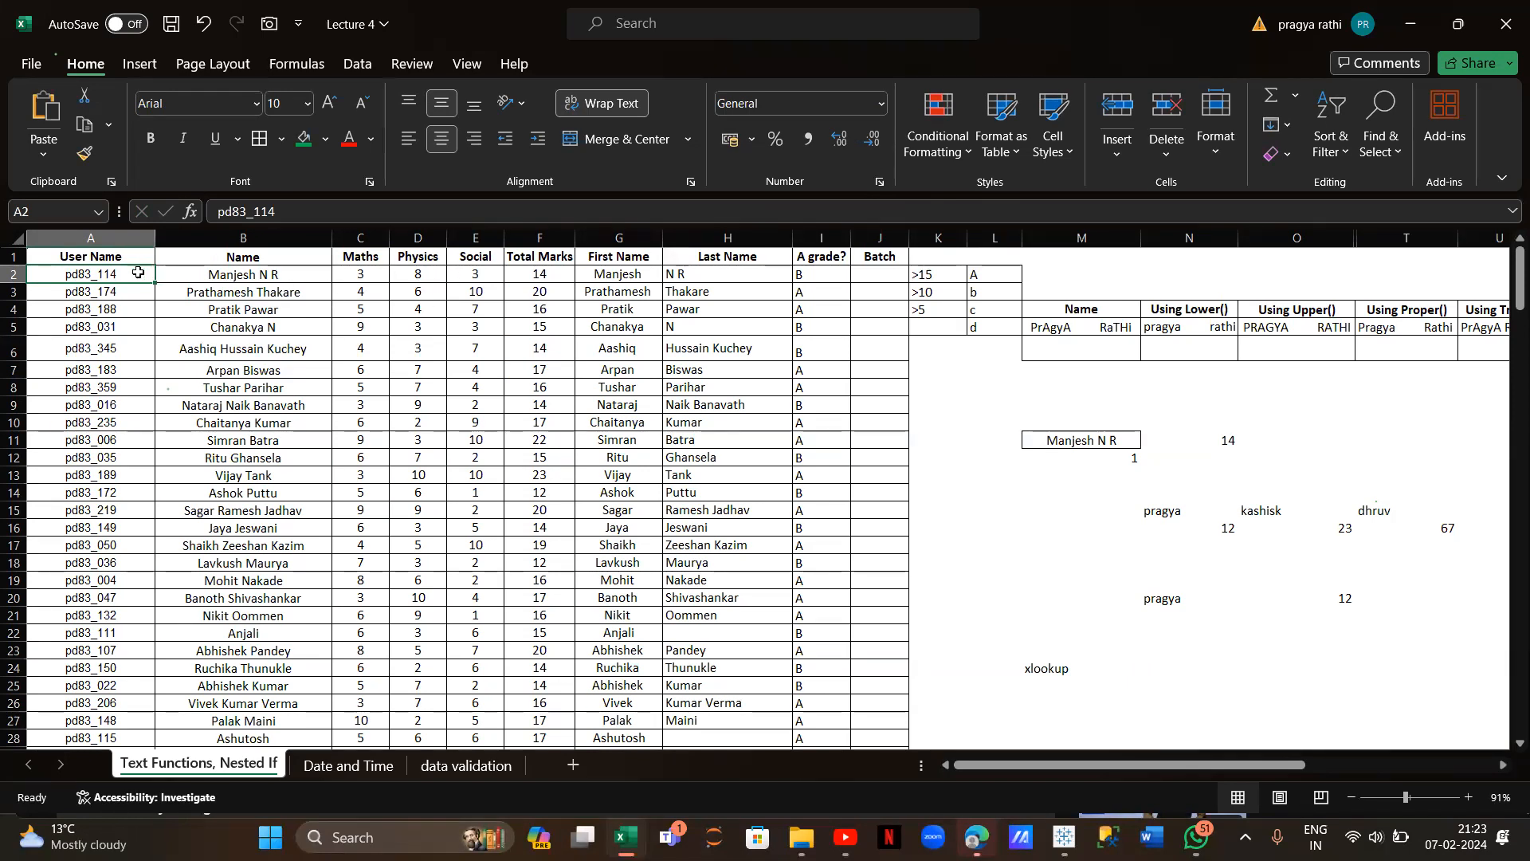
scroll(401, 437, "right", 4)
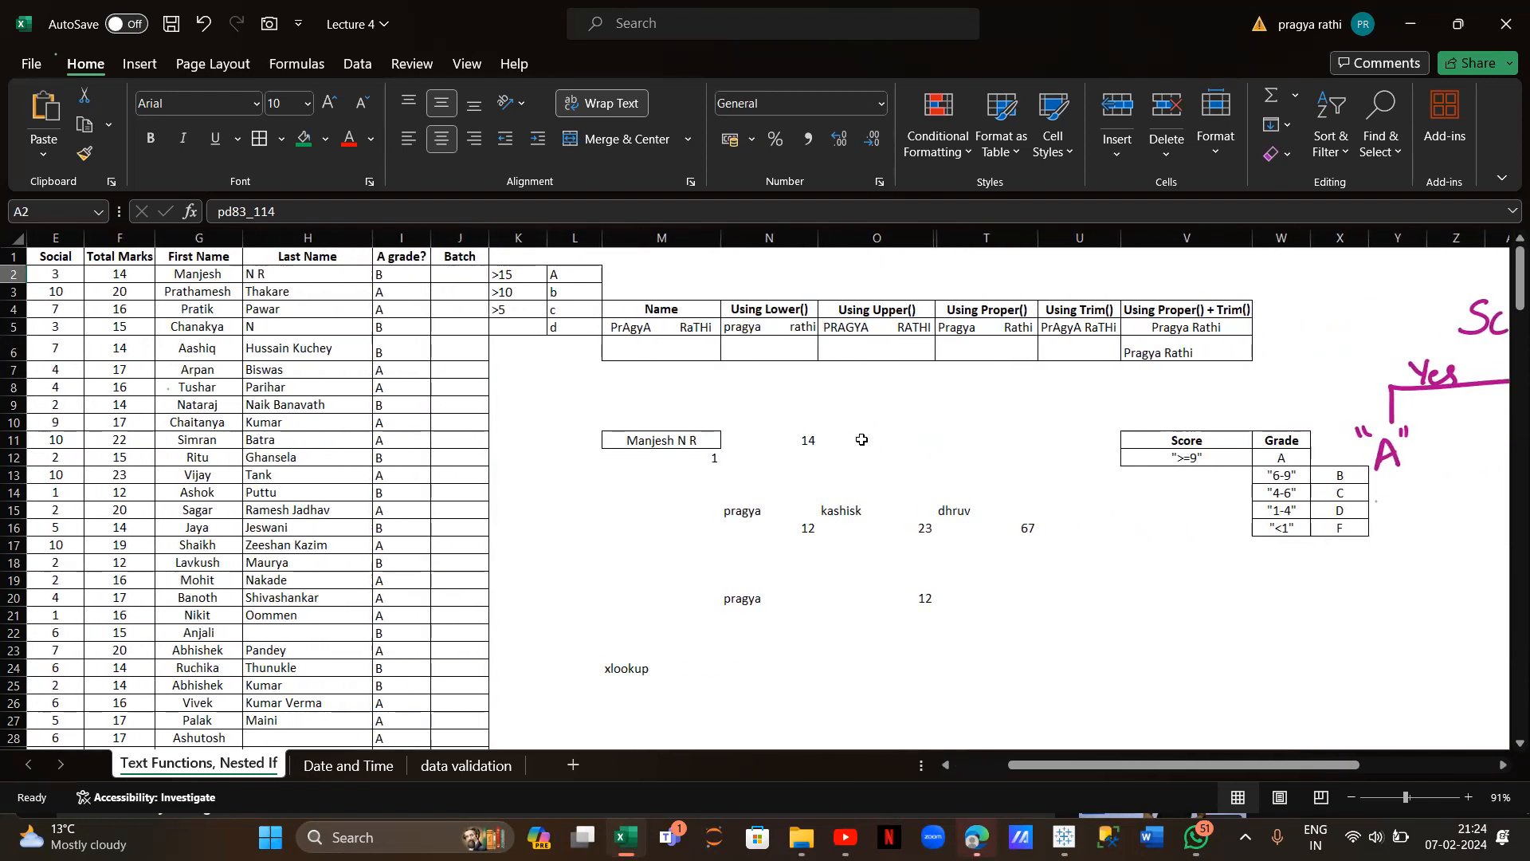
left_click(862, 439)
Enter =XLOOKUP(M11,B:B,A:A) in O11 to return the student's user name from column A
type("=")
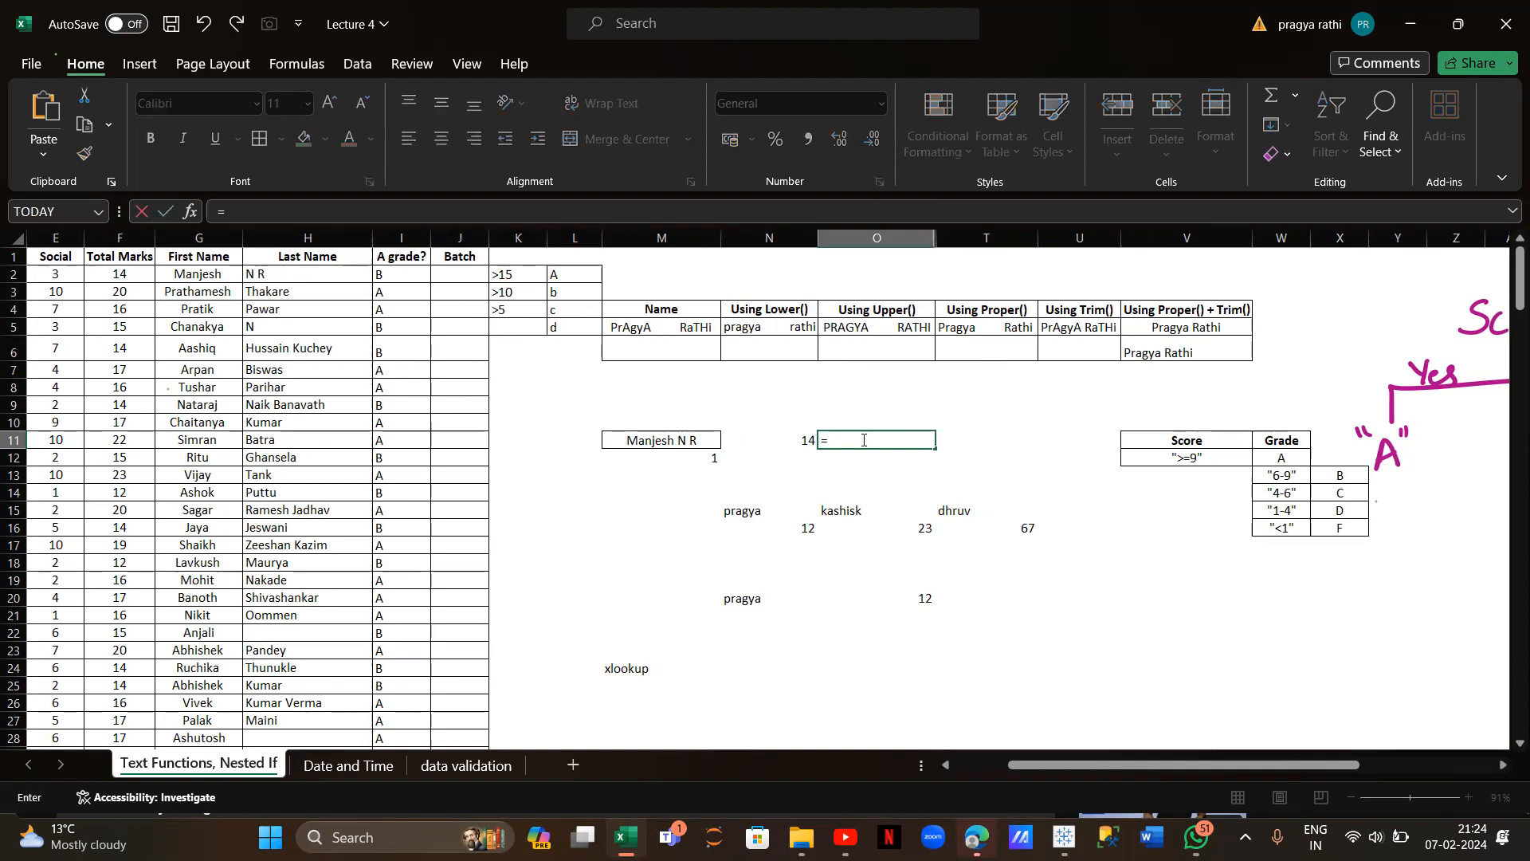
type("xlookup(")
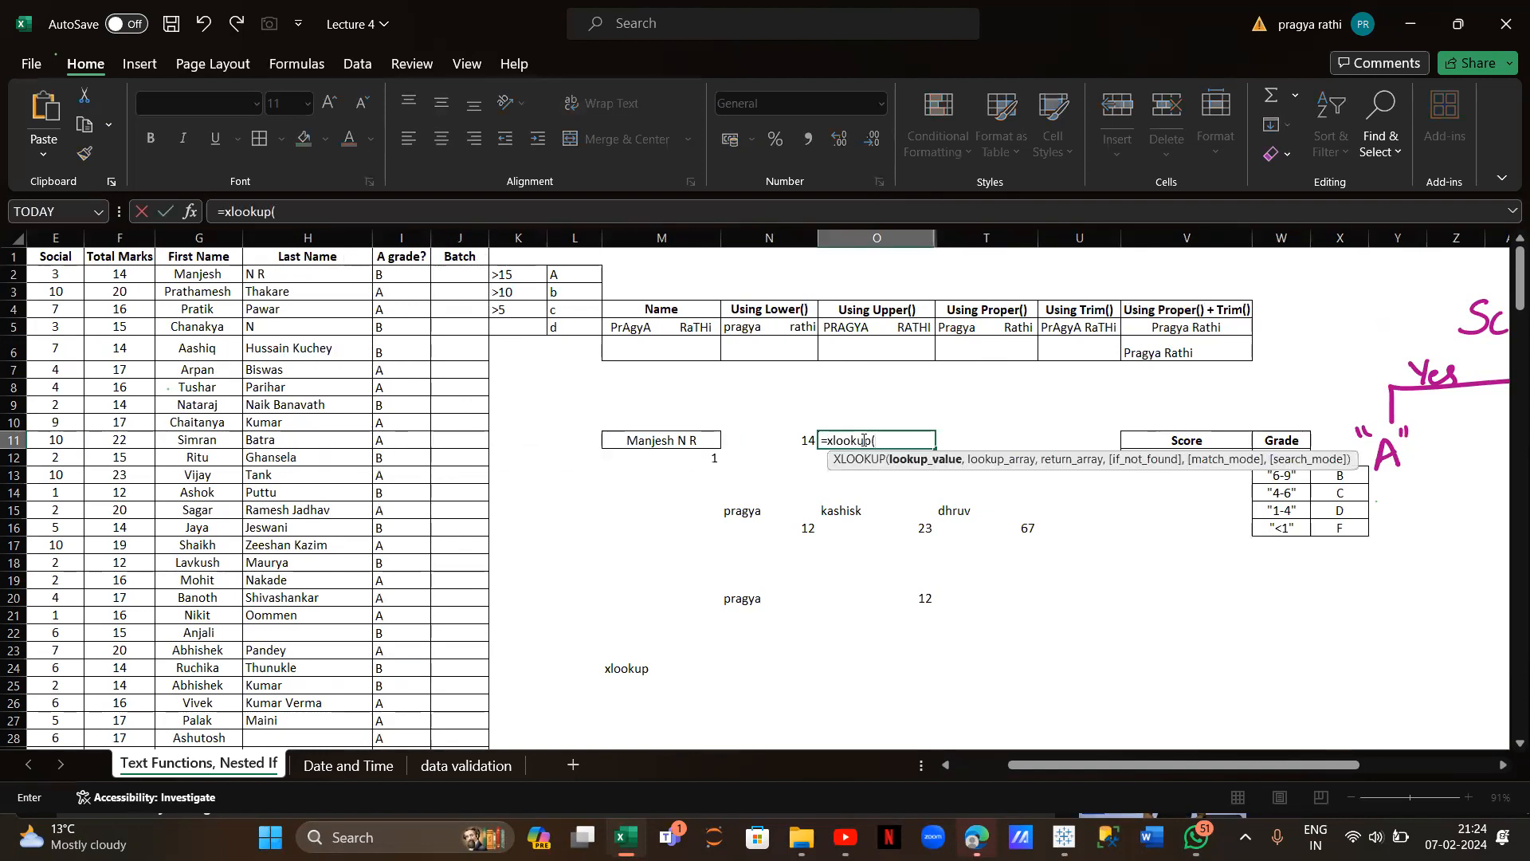
left_click(689, 441)
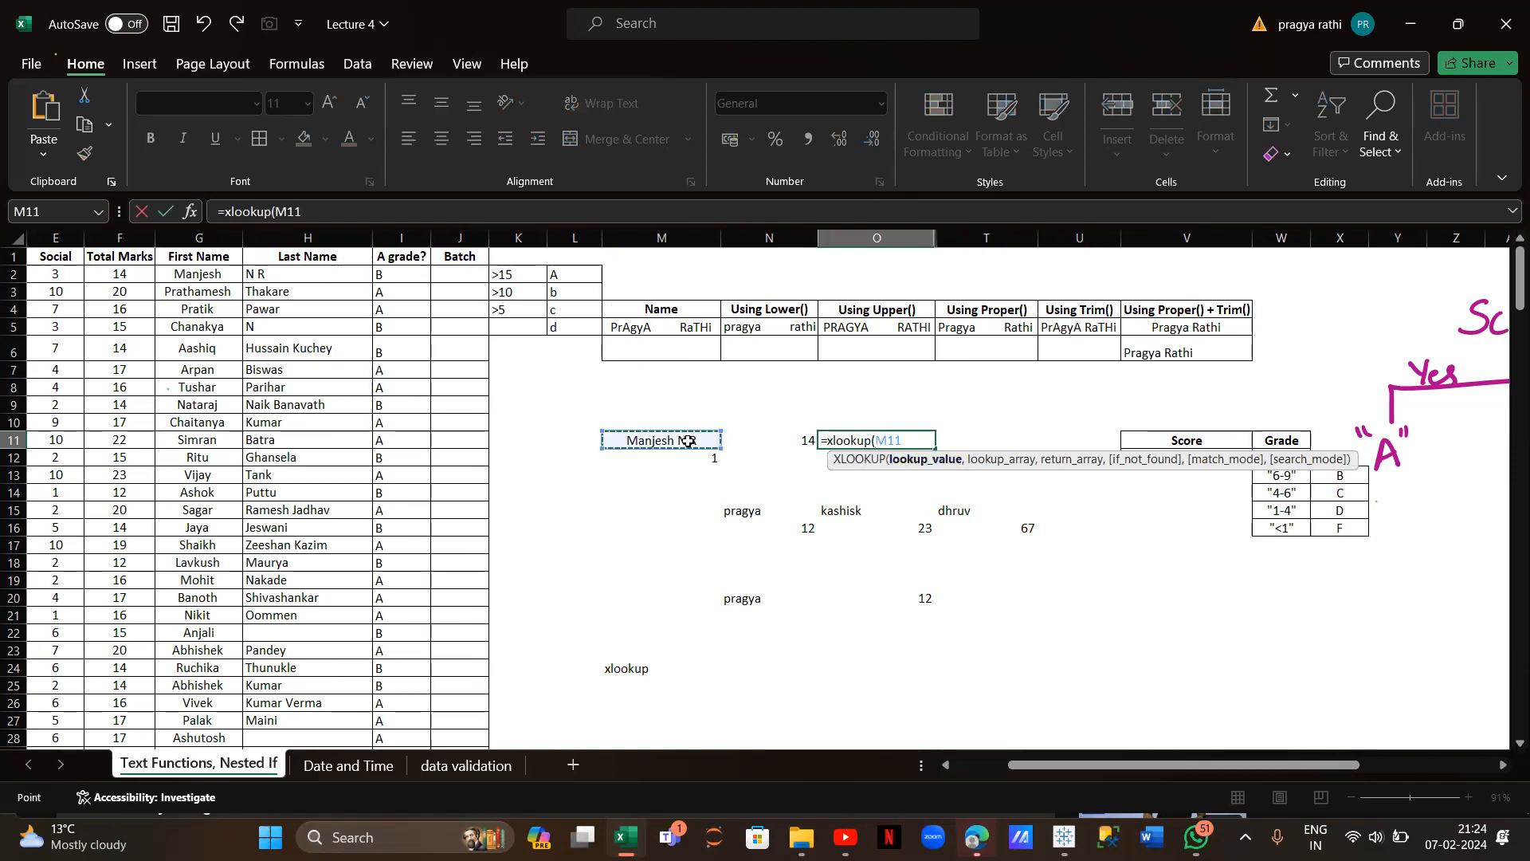
type(",")
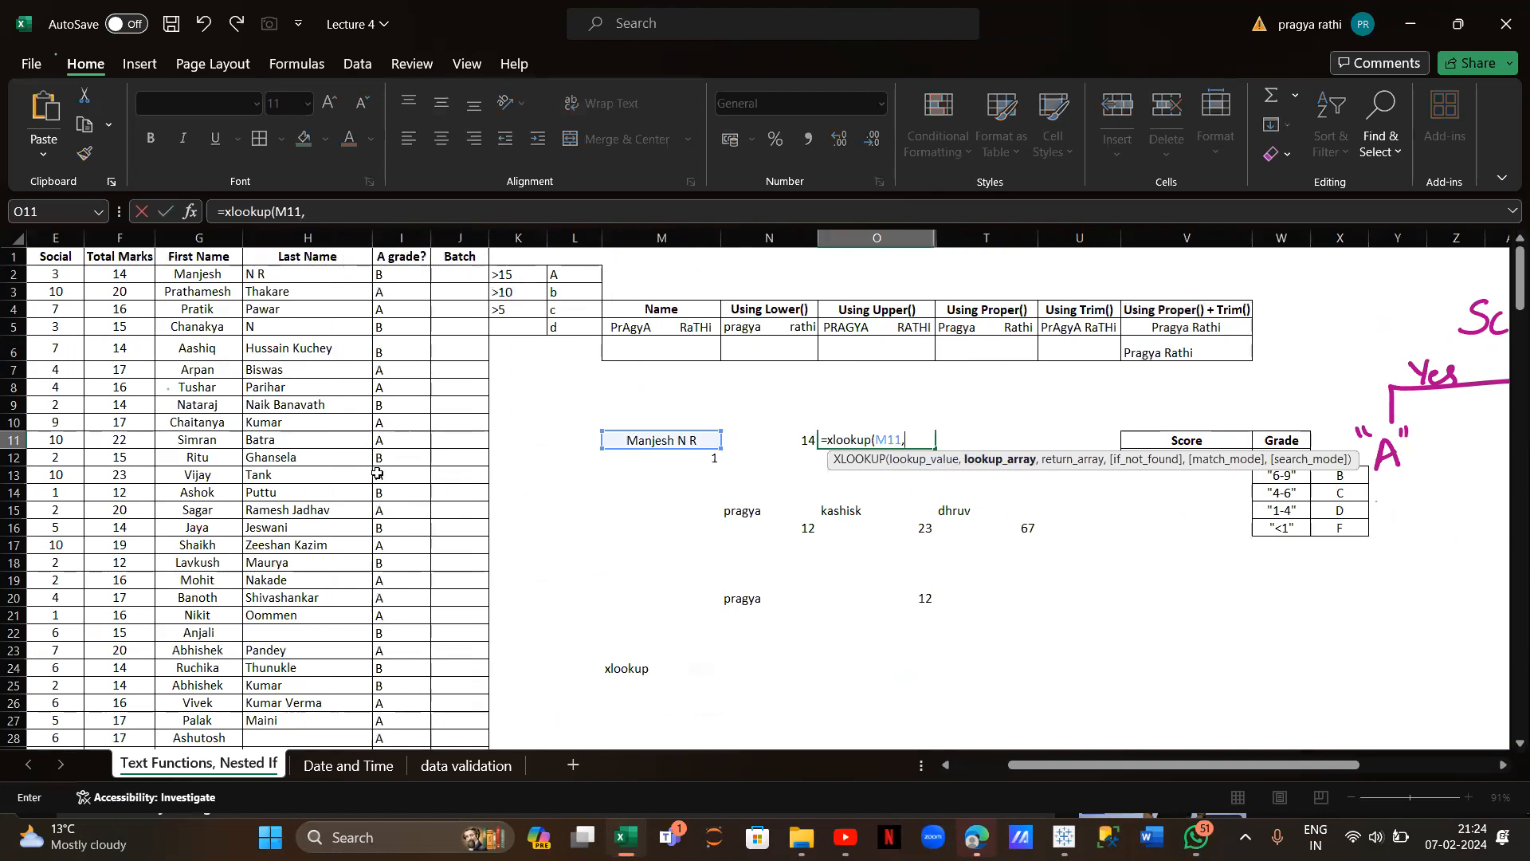
scroll(376, 473, "left", 5)
scroll(376, 474, "left", 2)
left_click(216, 238)
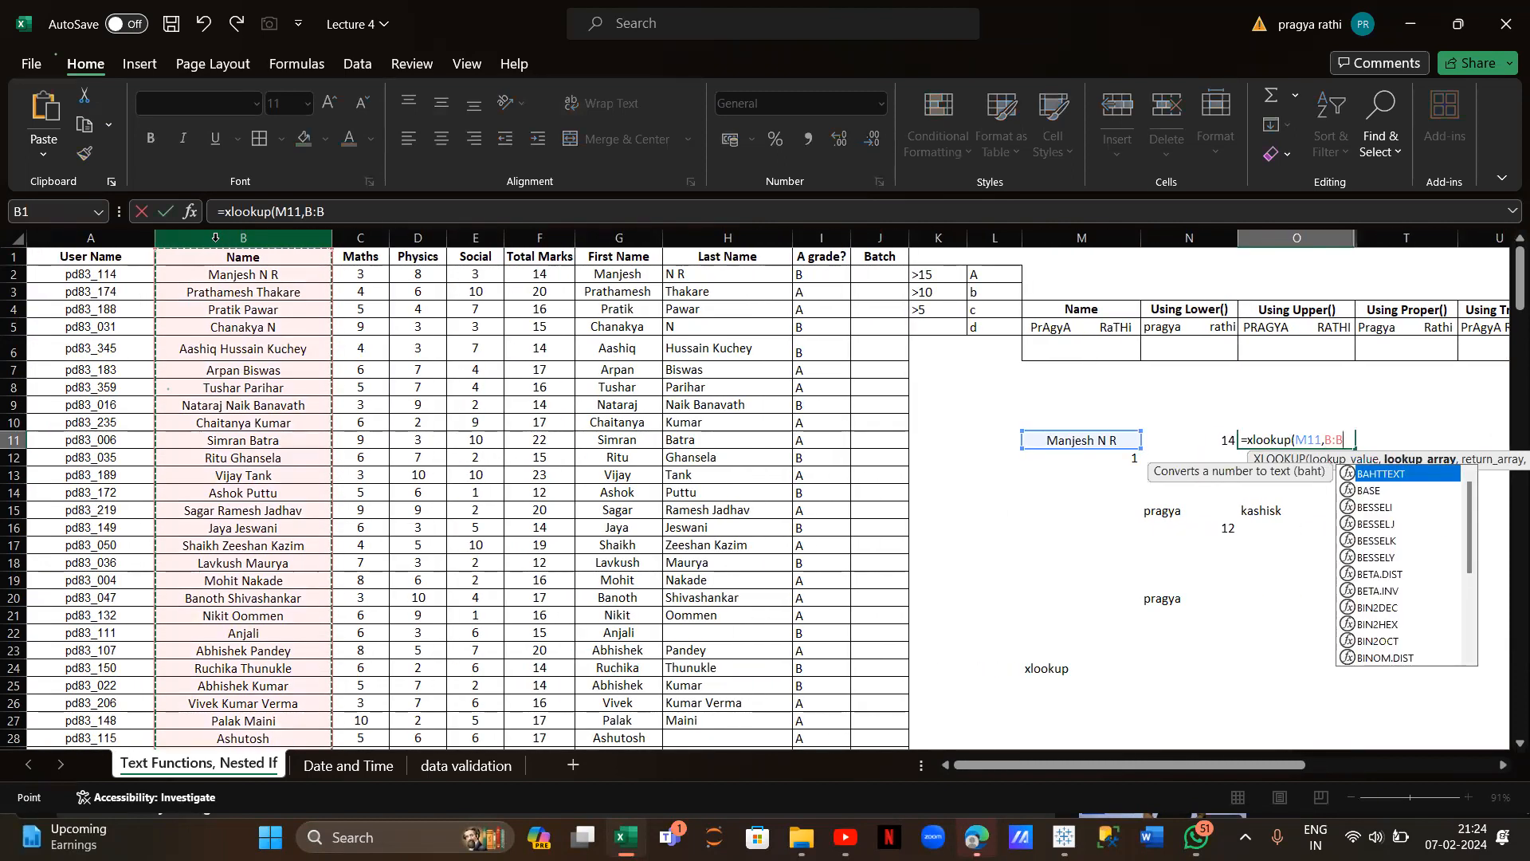
type(",")
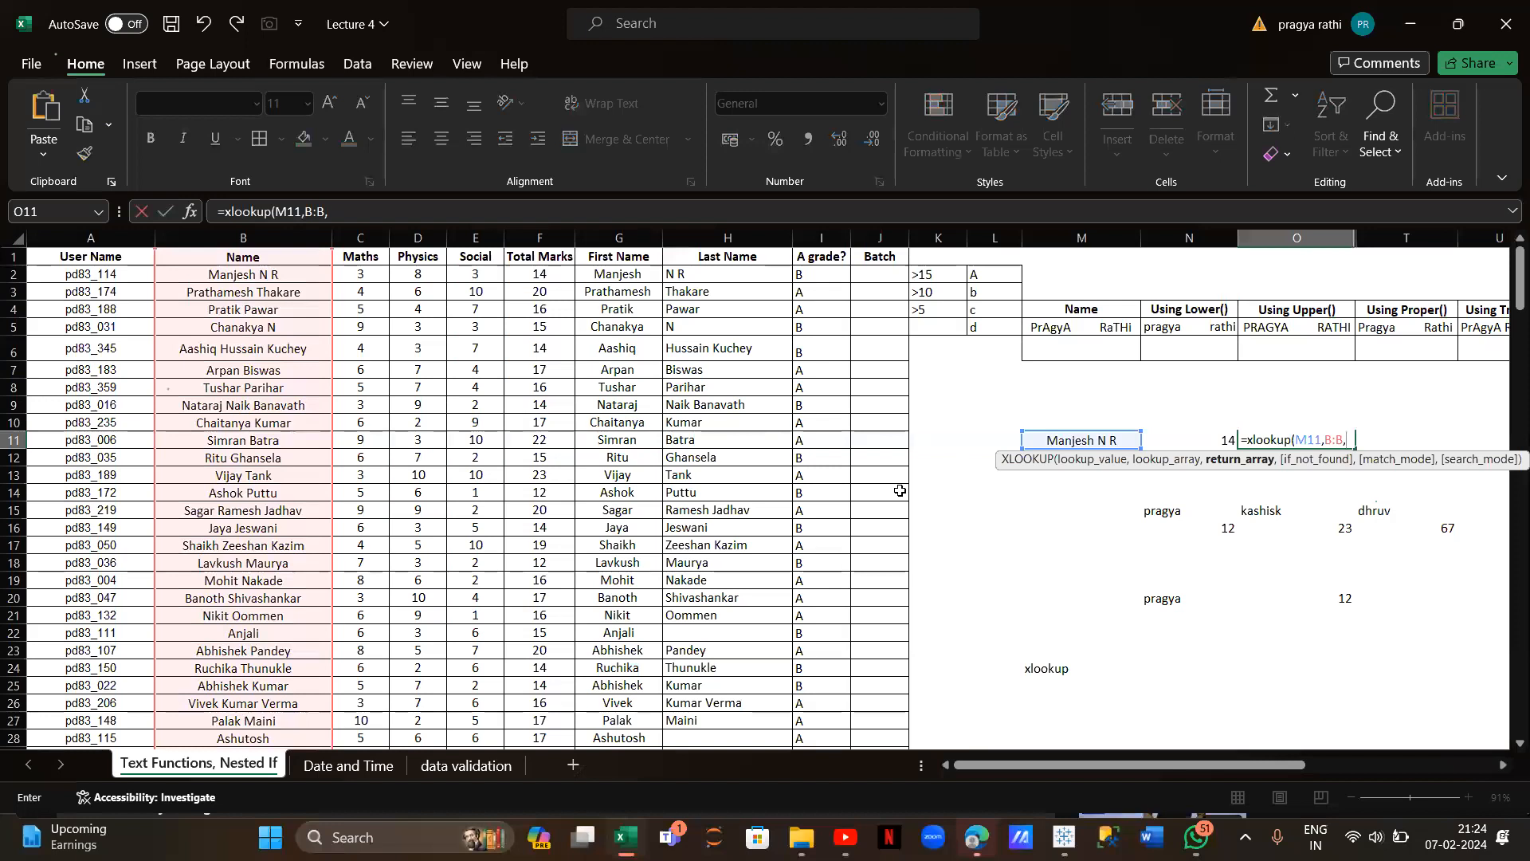
scroll(898, 488, "right", 3)
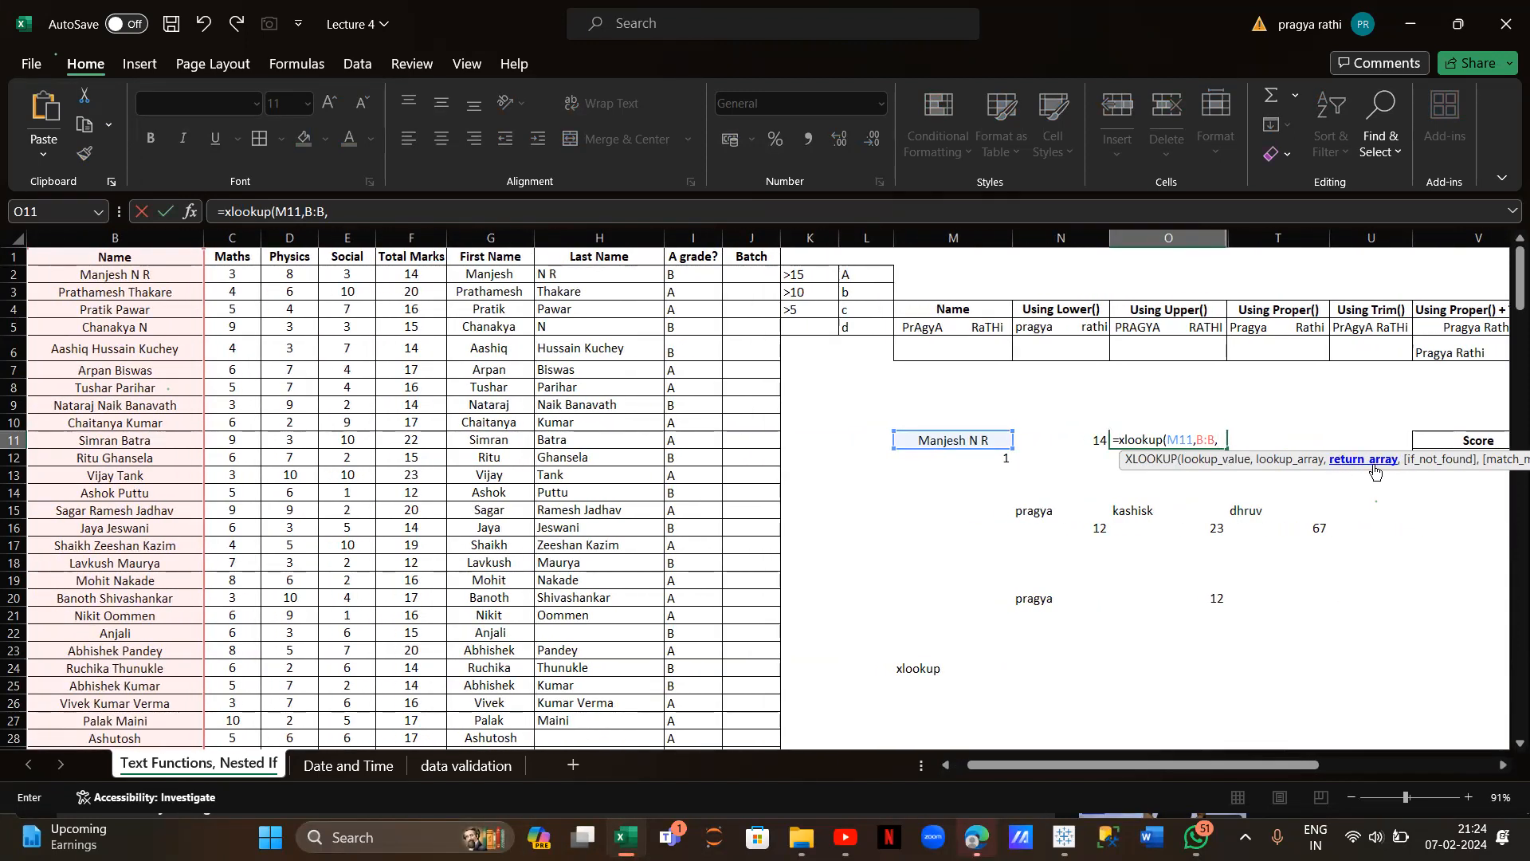
scroll(151, 253, "left", 3)
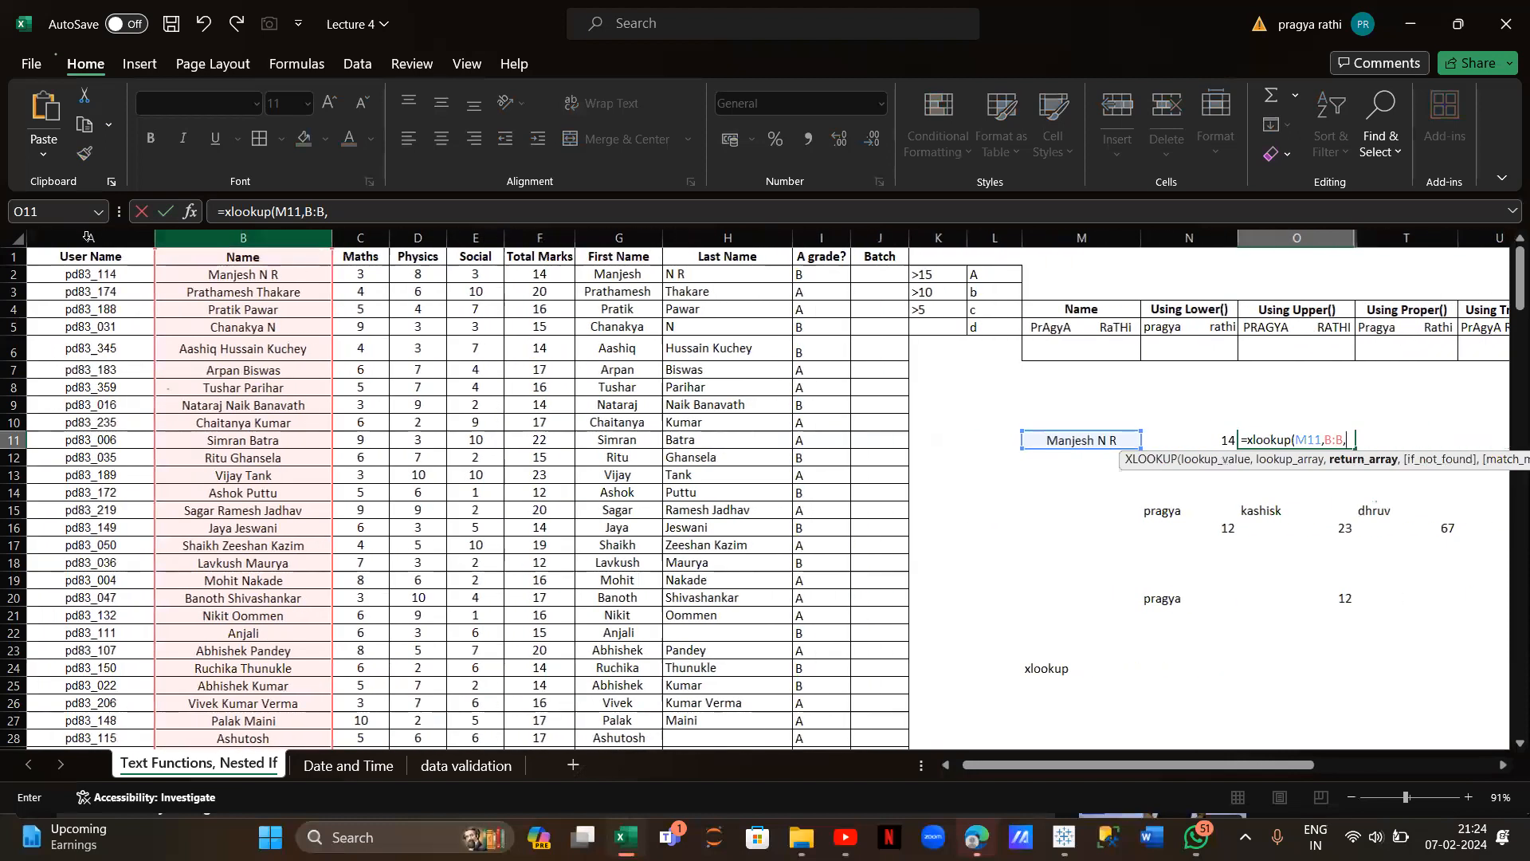
left_click(89, 236)
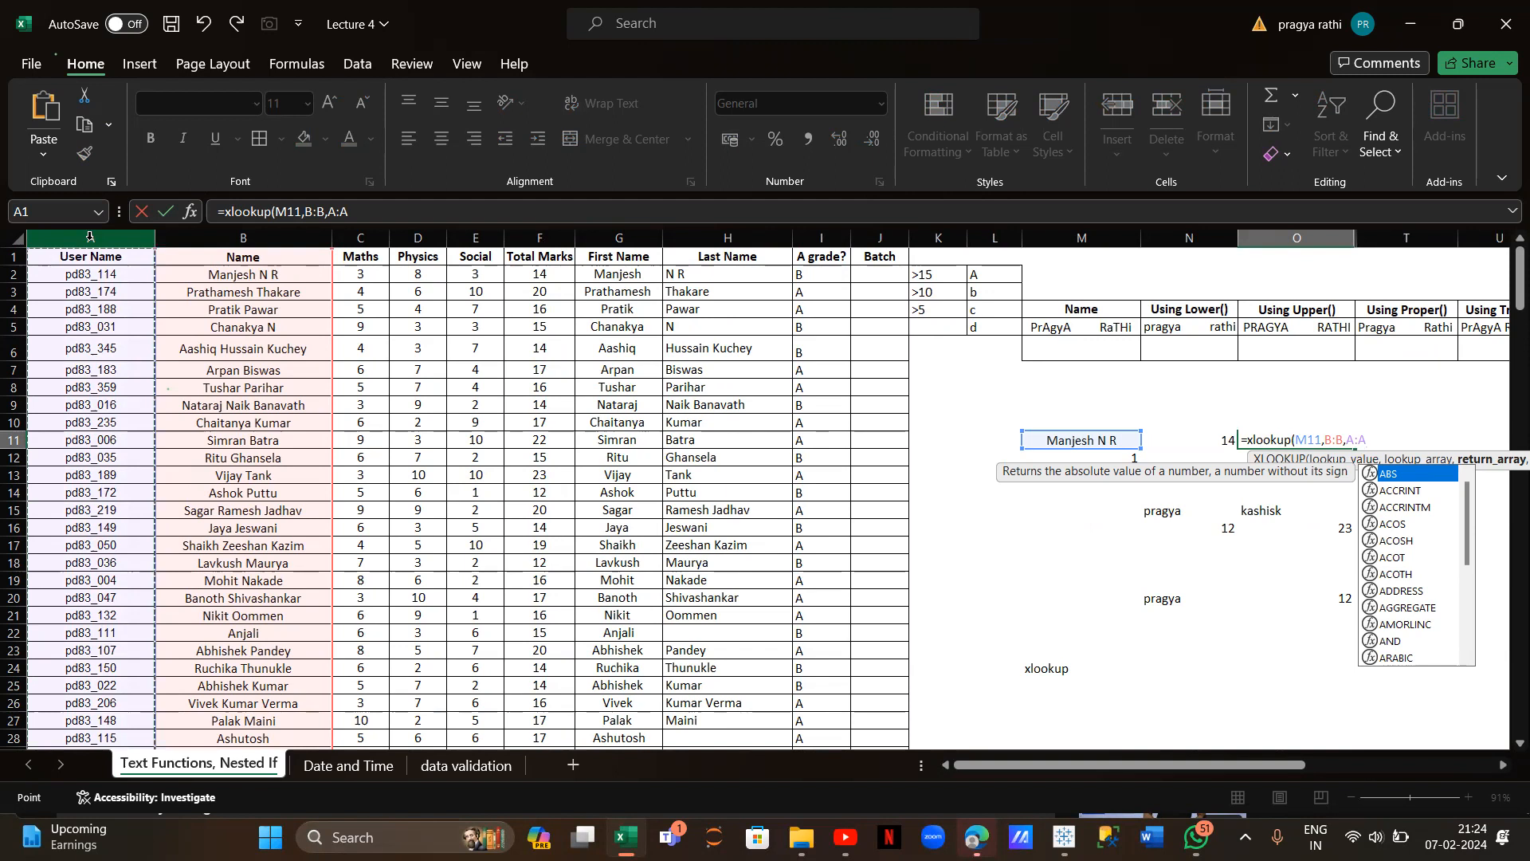
type(")")
key("Return")
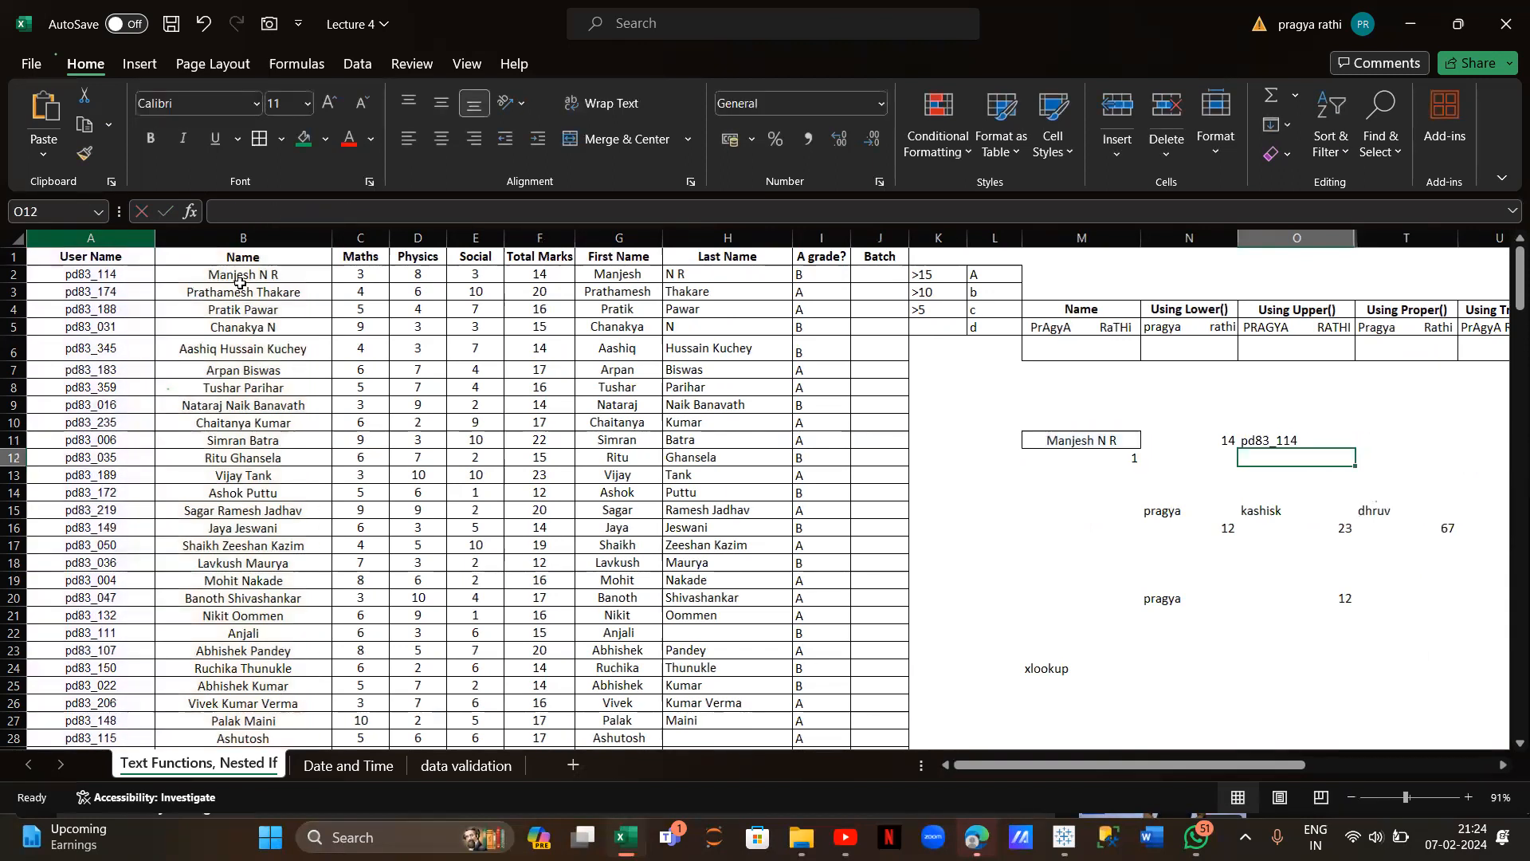
Review the XLOOKUP result in O11 and select empty cell N26
scroll(956, 471, "right", 4)
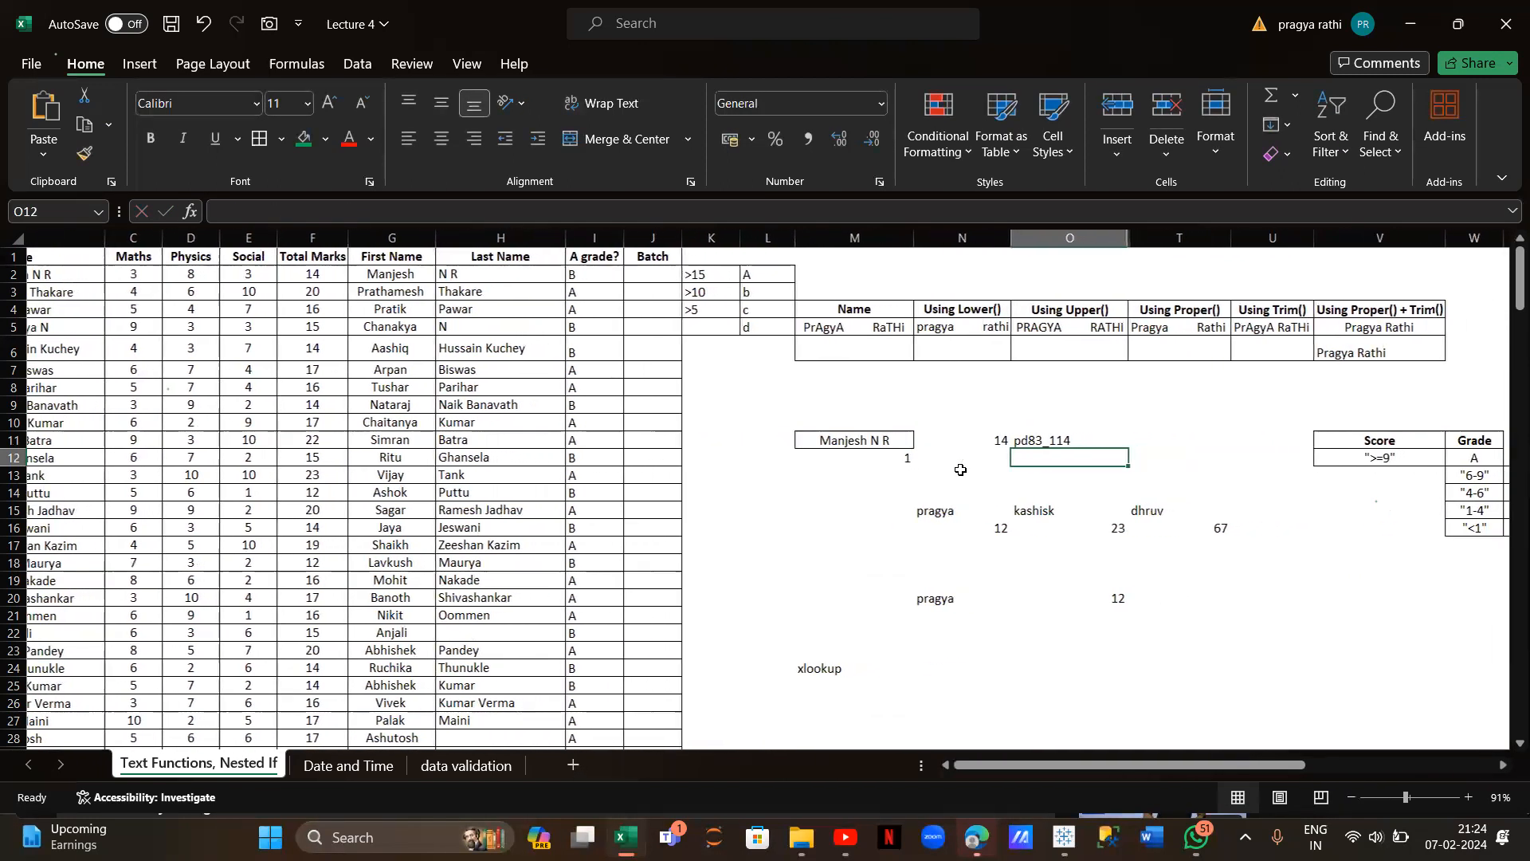
scroll(1035, 371, "left", 4)
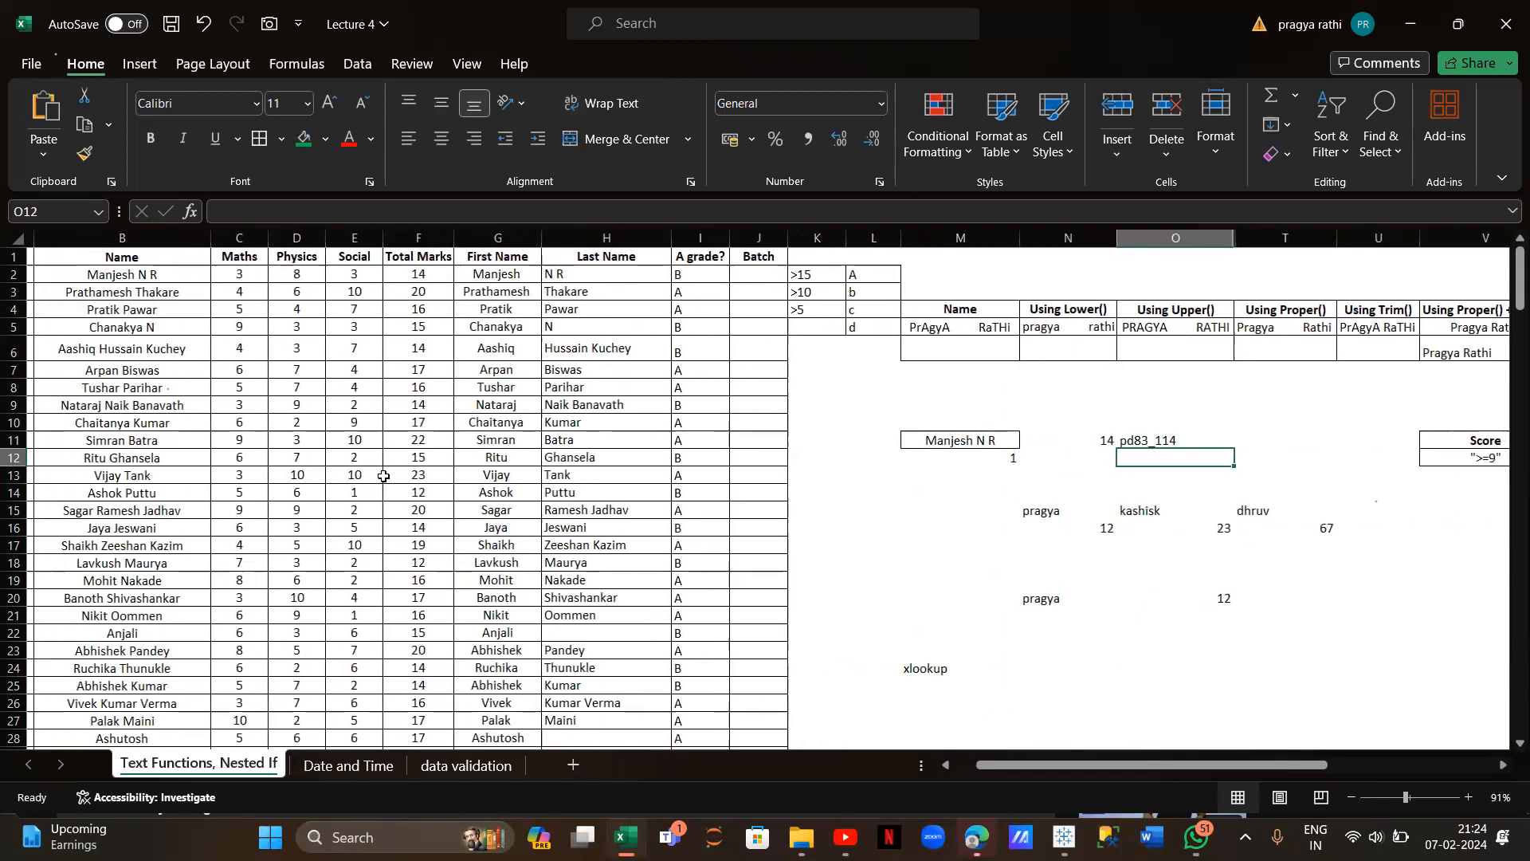
scroll(363, 318, "left", 2)
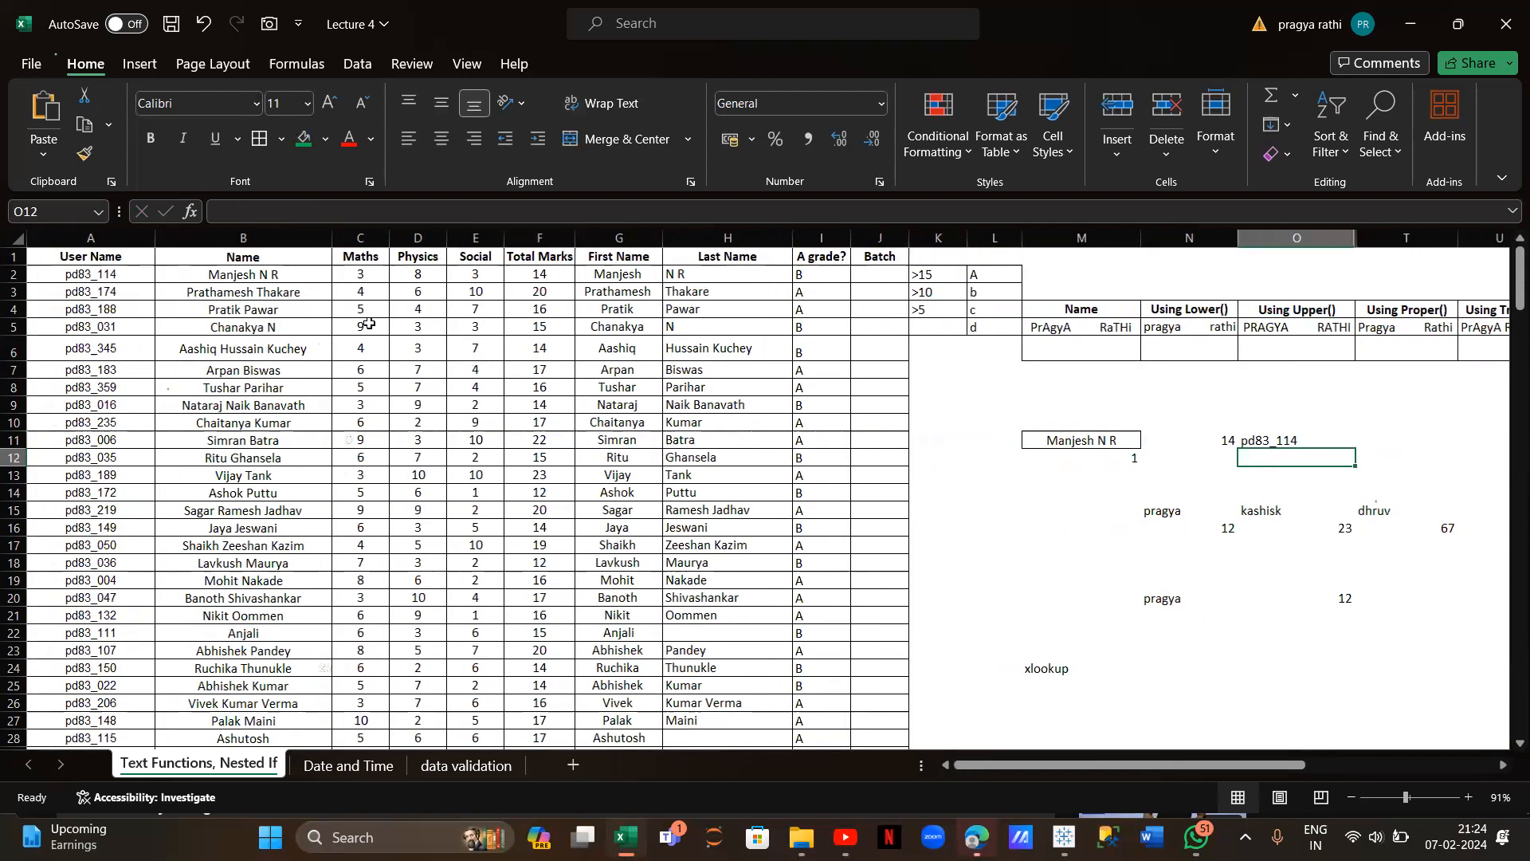
scroll(369, 322, "down", 1)
scroll(369, 323, "right", 3)
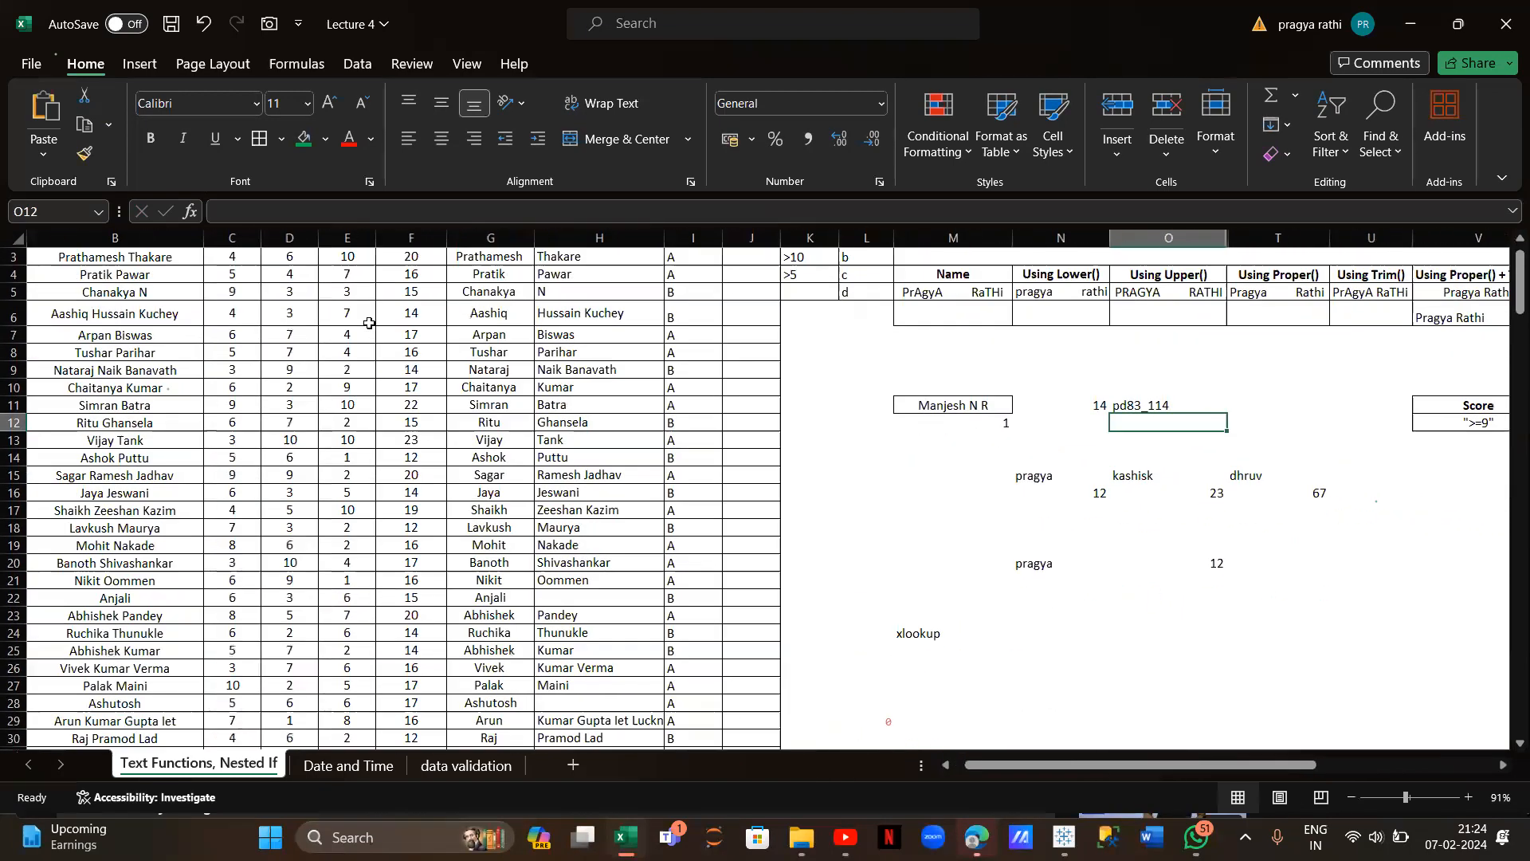
scroll(369, 322, "right", 1)
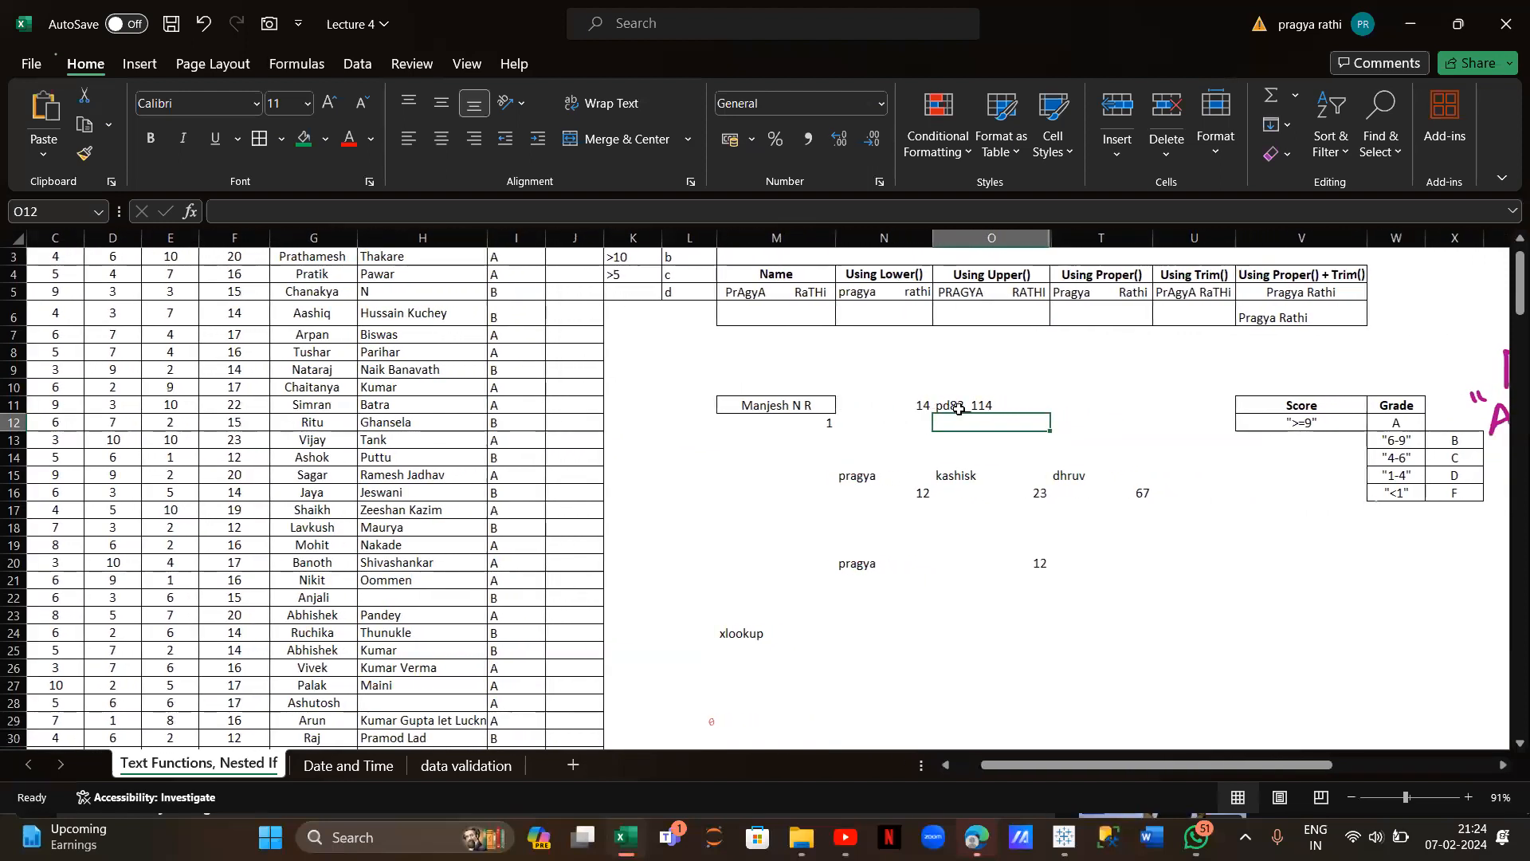
left_click(959, 408)
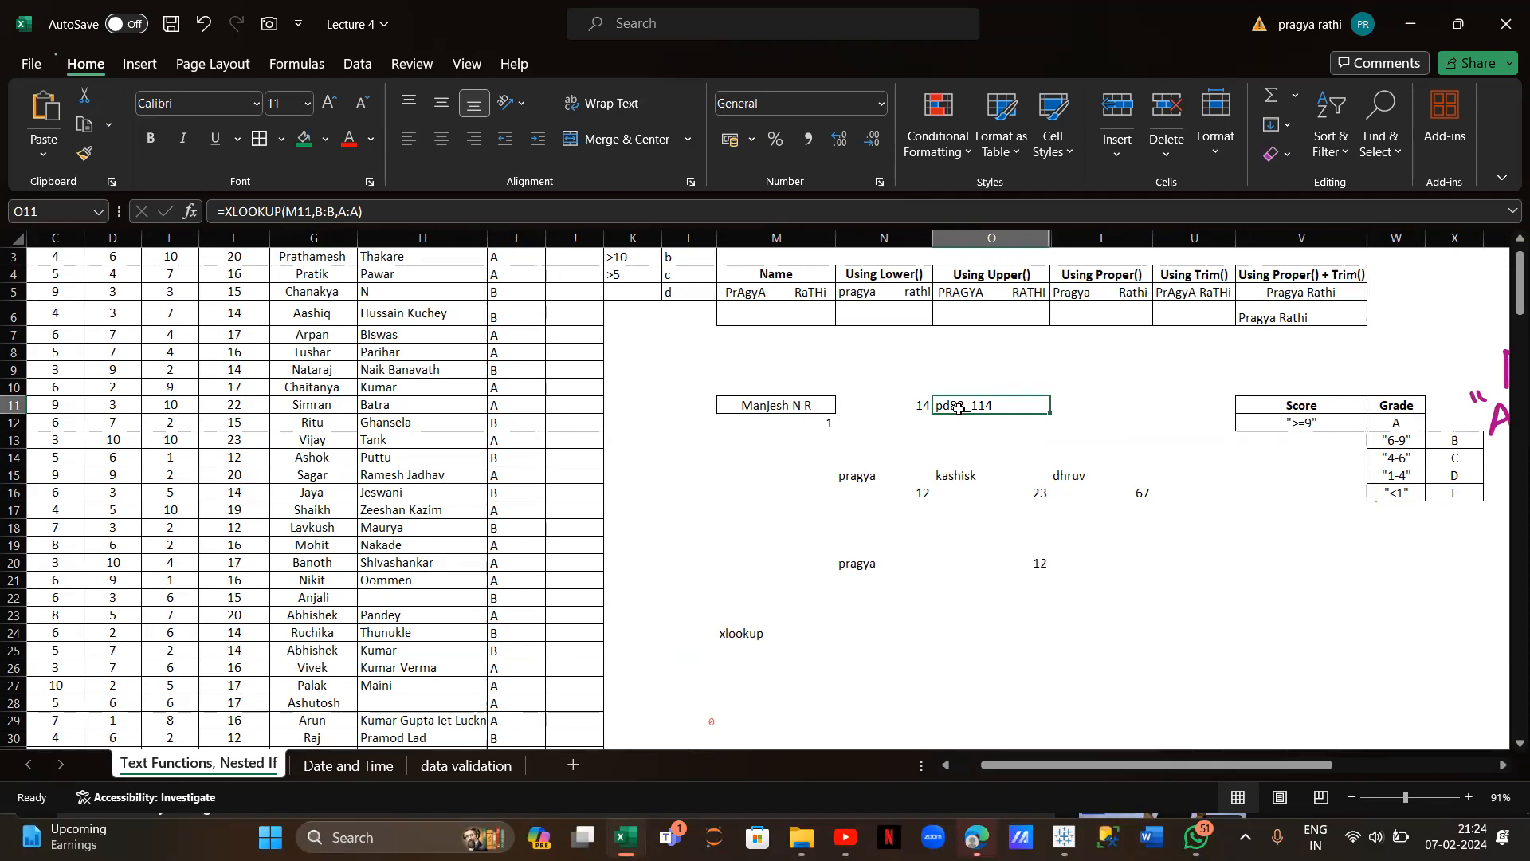
left_click(865, 664)
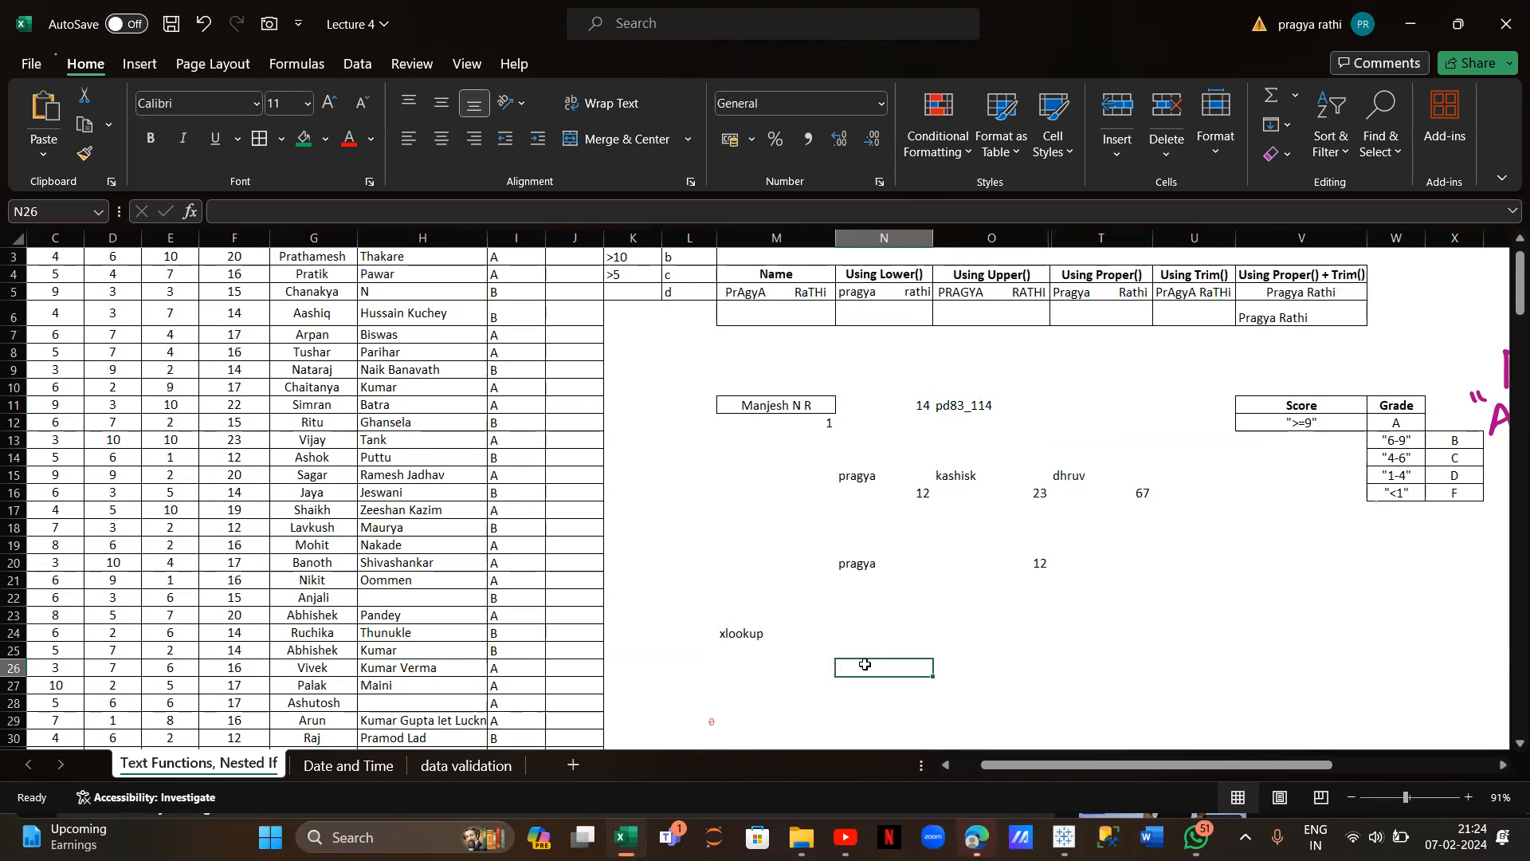
Type a student's first name in N26, capitalising its first letter to match the Name column
scroll(358, 511, "left", 3)
scroll(358, 510, "up", 1)
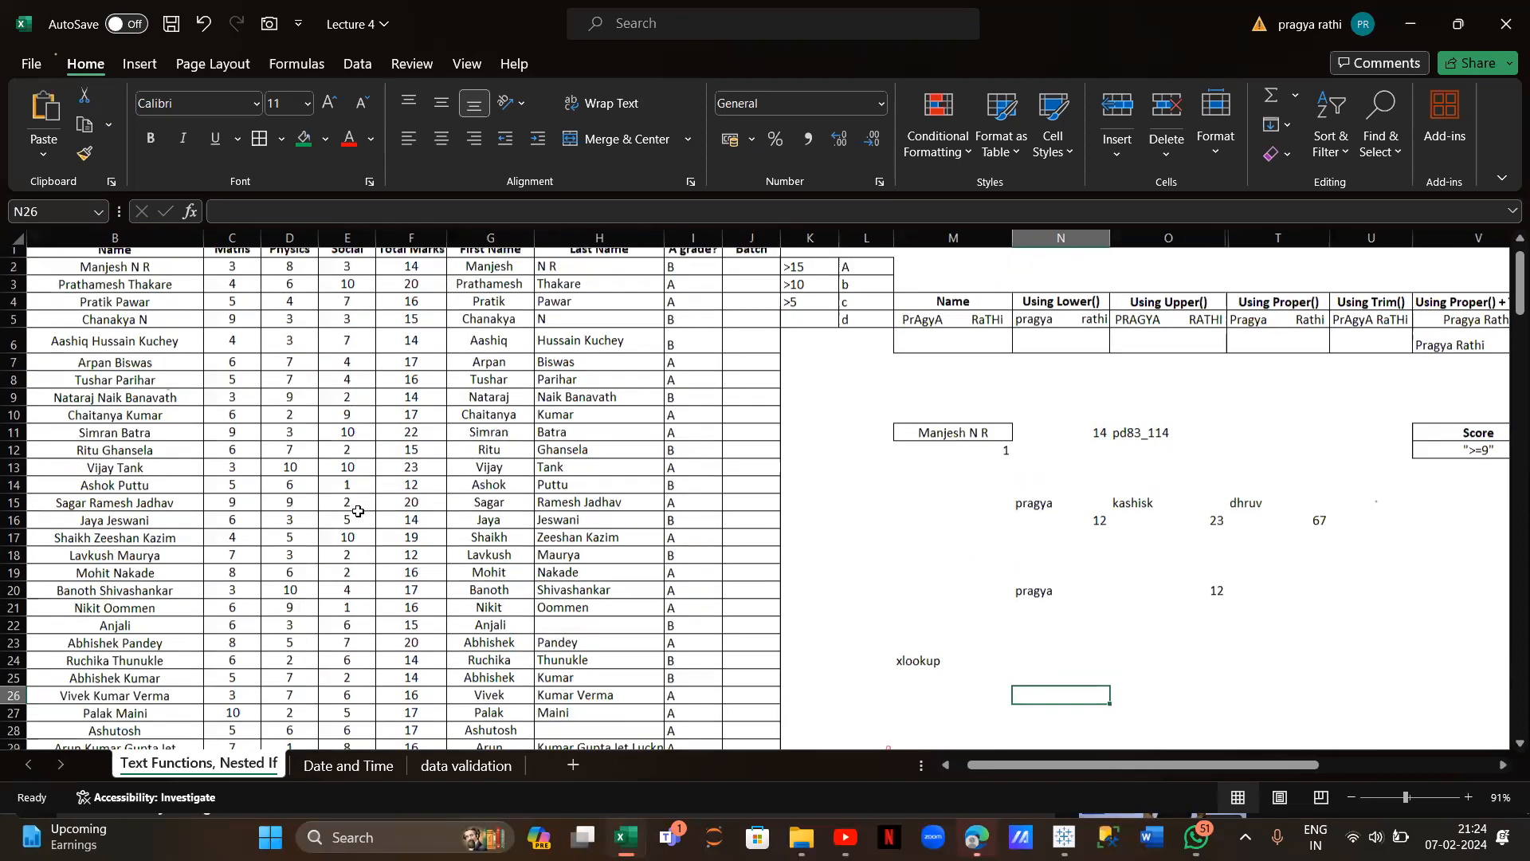
scroll(358, 511, "up", 1)
scroll(357, 511, "left", 3)
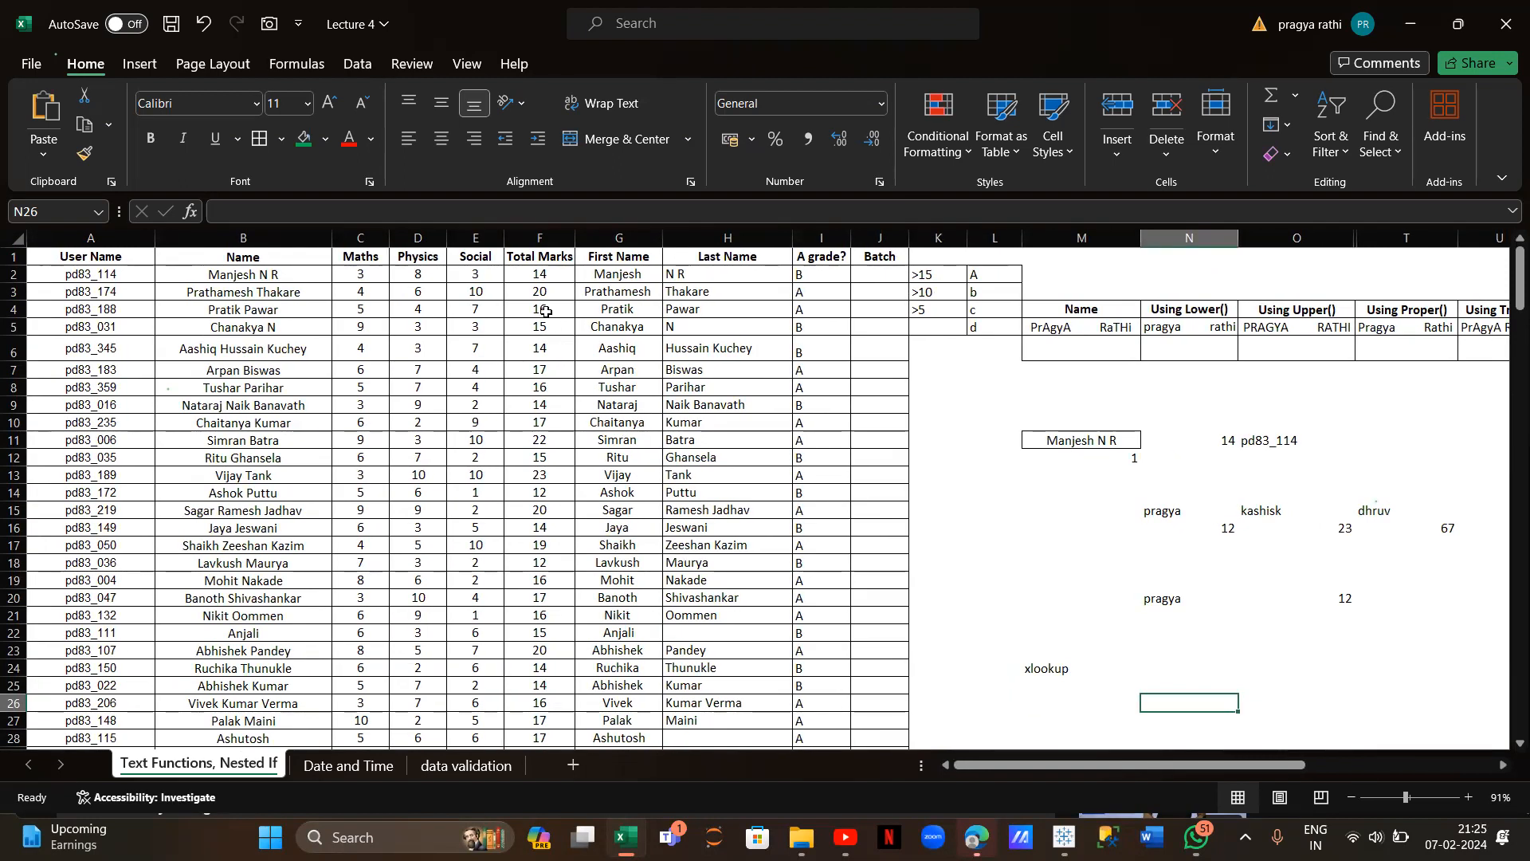
scroll(951, 585, "down", 1)
scroll(951, 586, "right", 1)
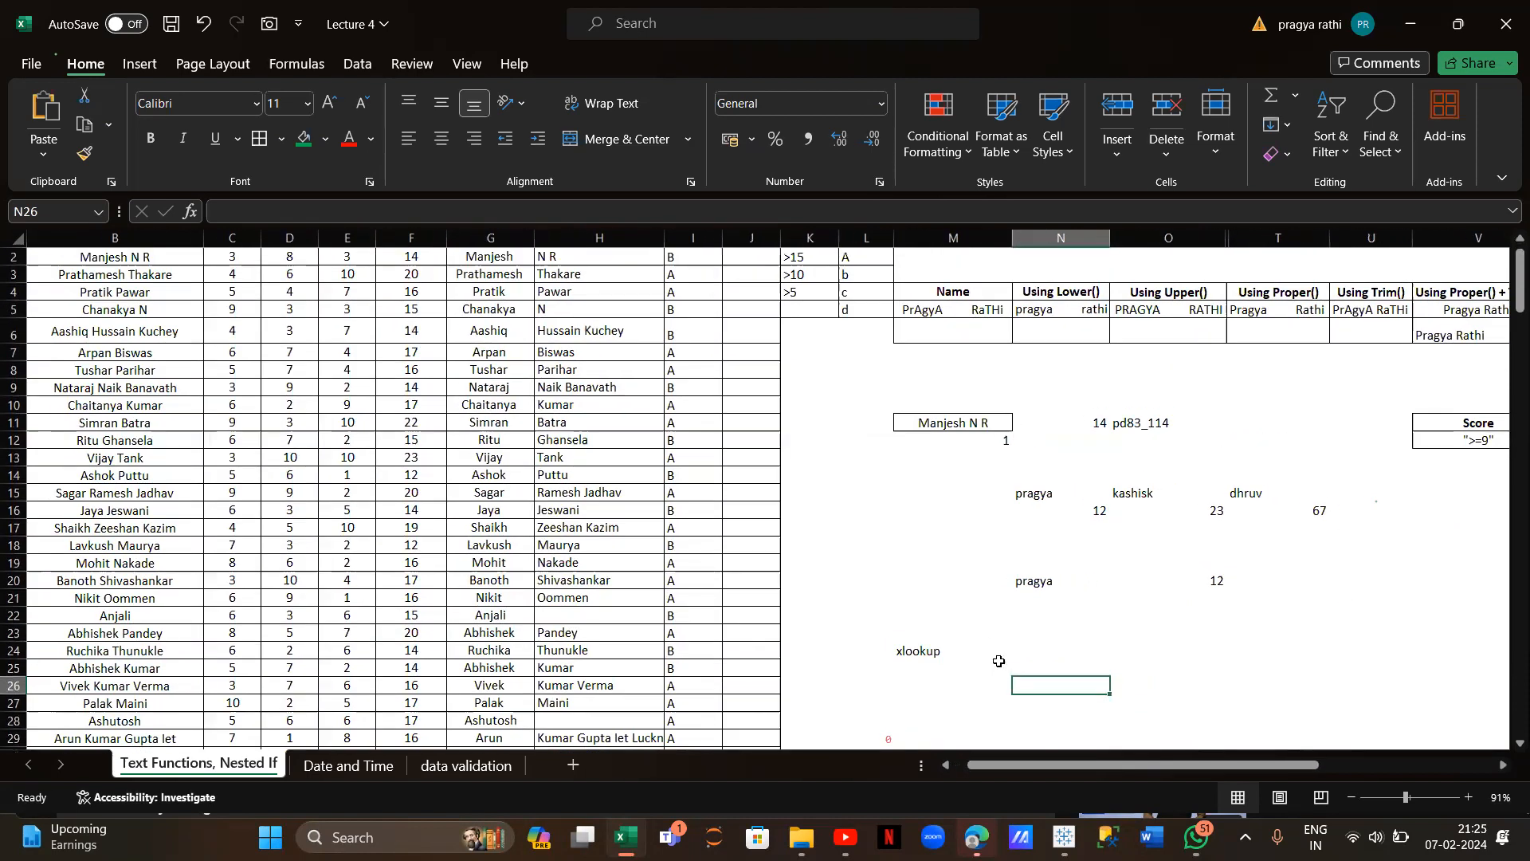
type("ashiq")
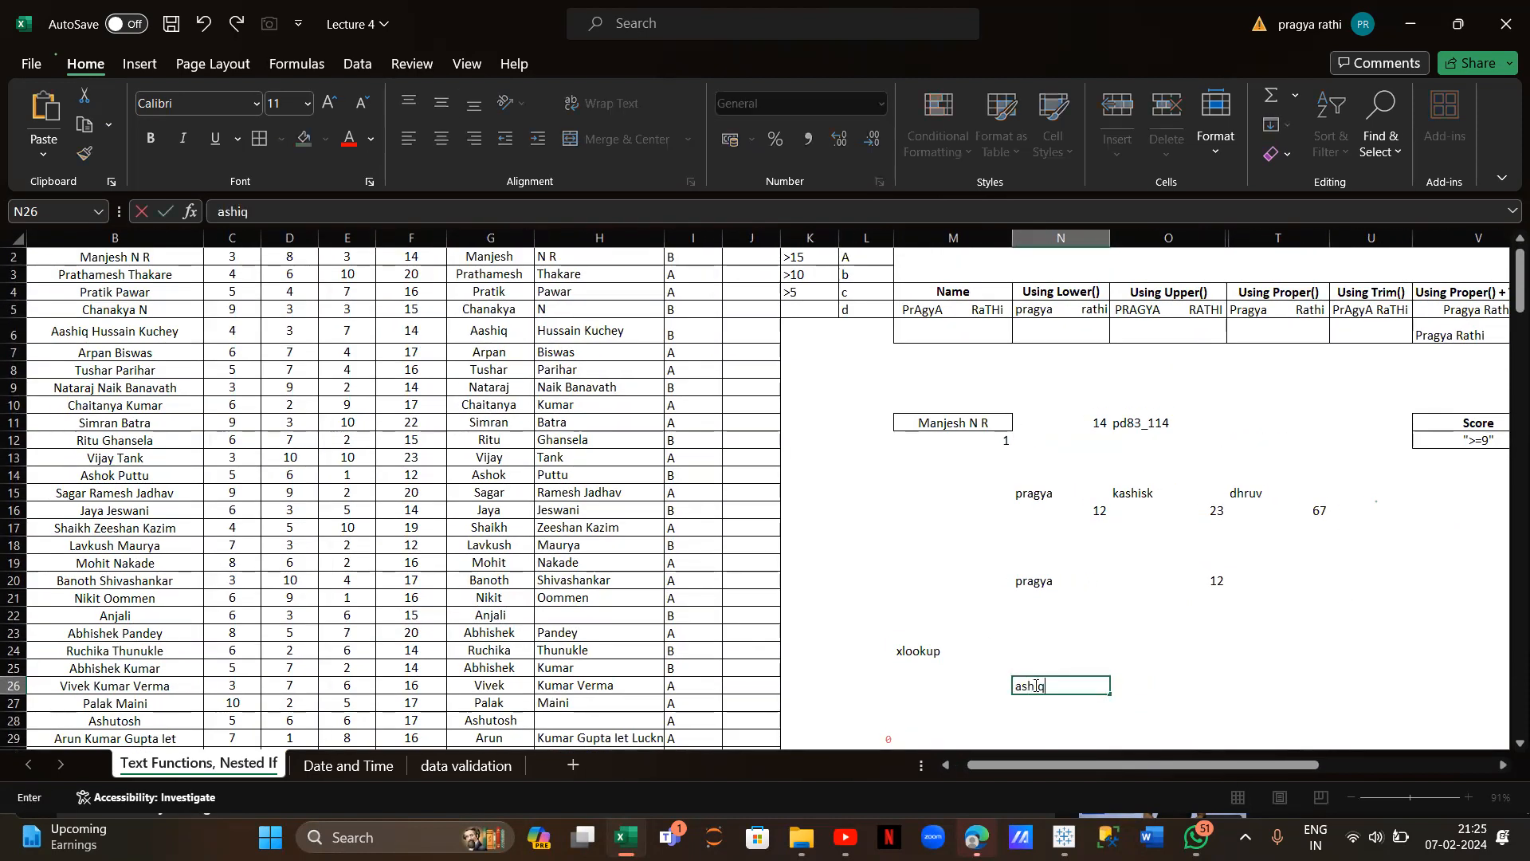
scroll(588, 421, "up", 1)
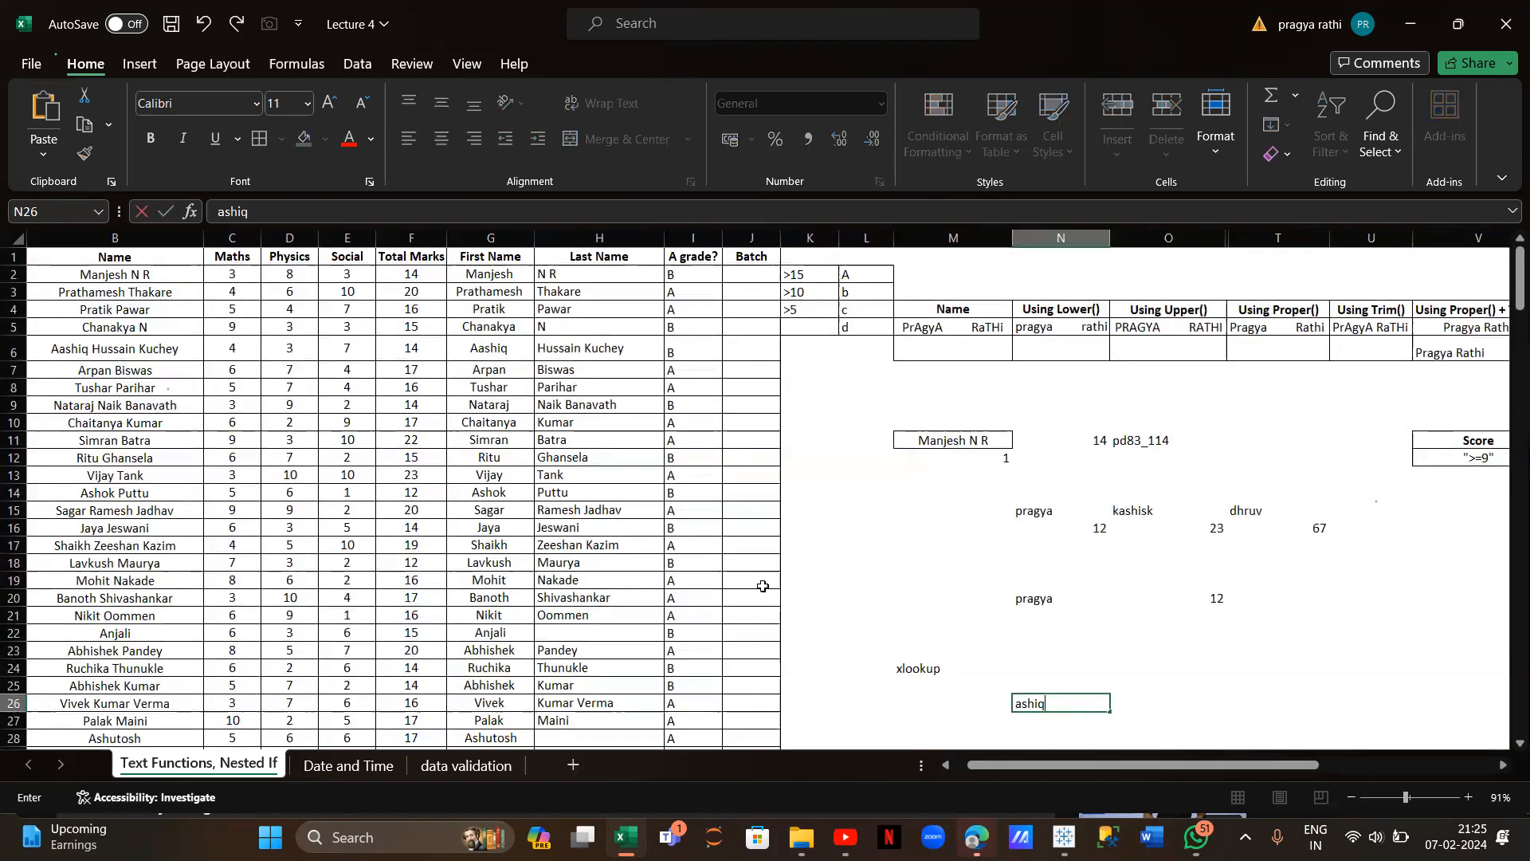
left_click(214, 209)
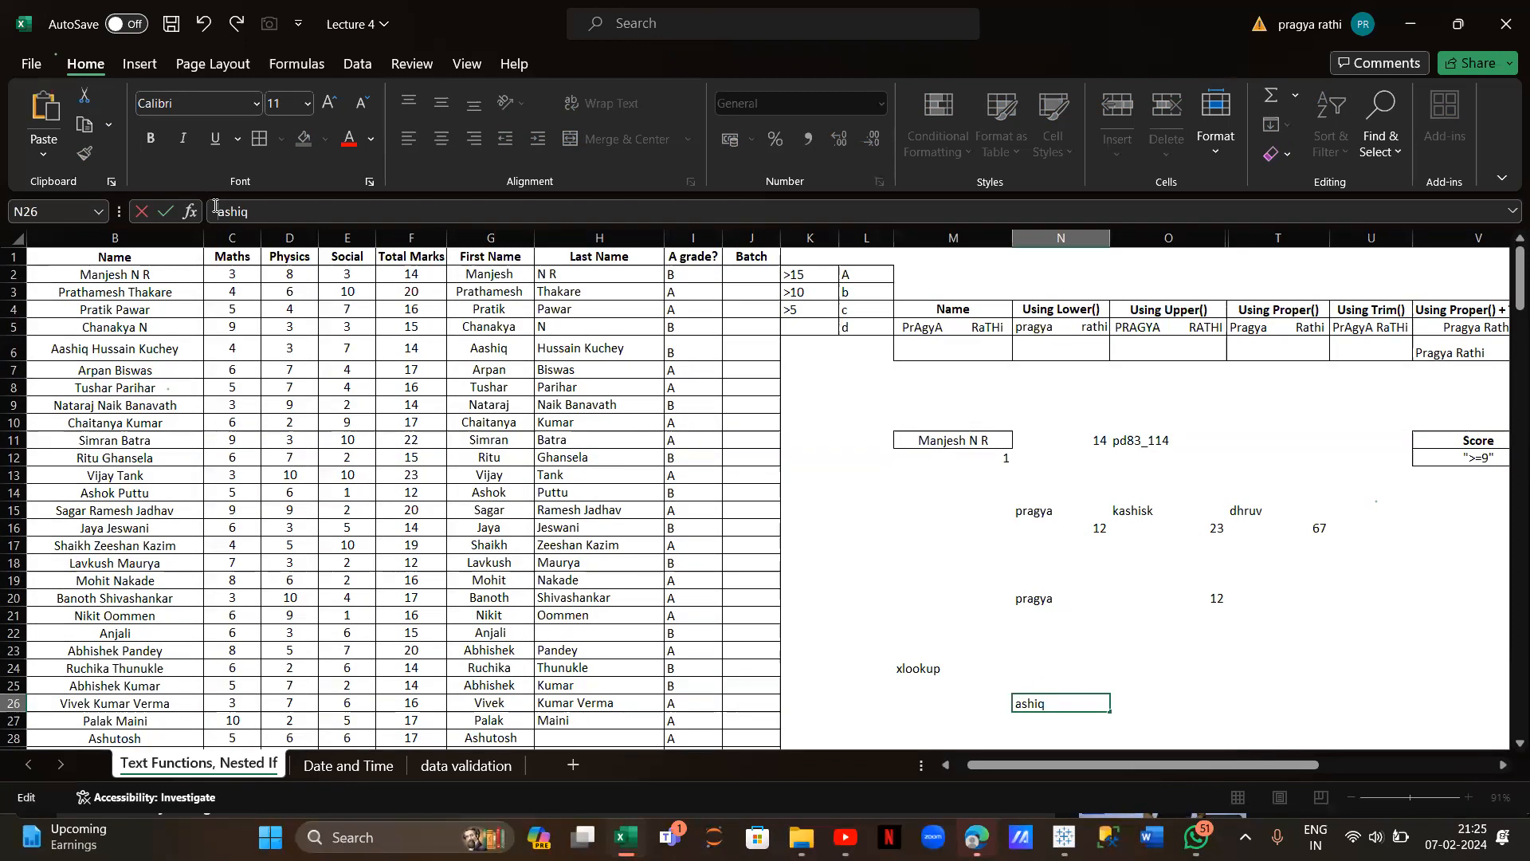
type("A")
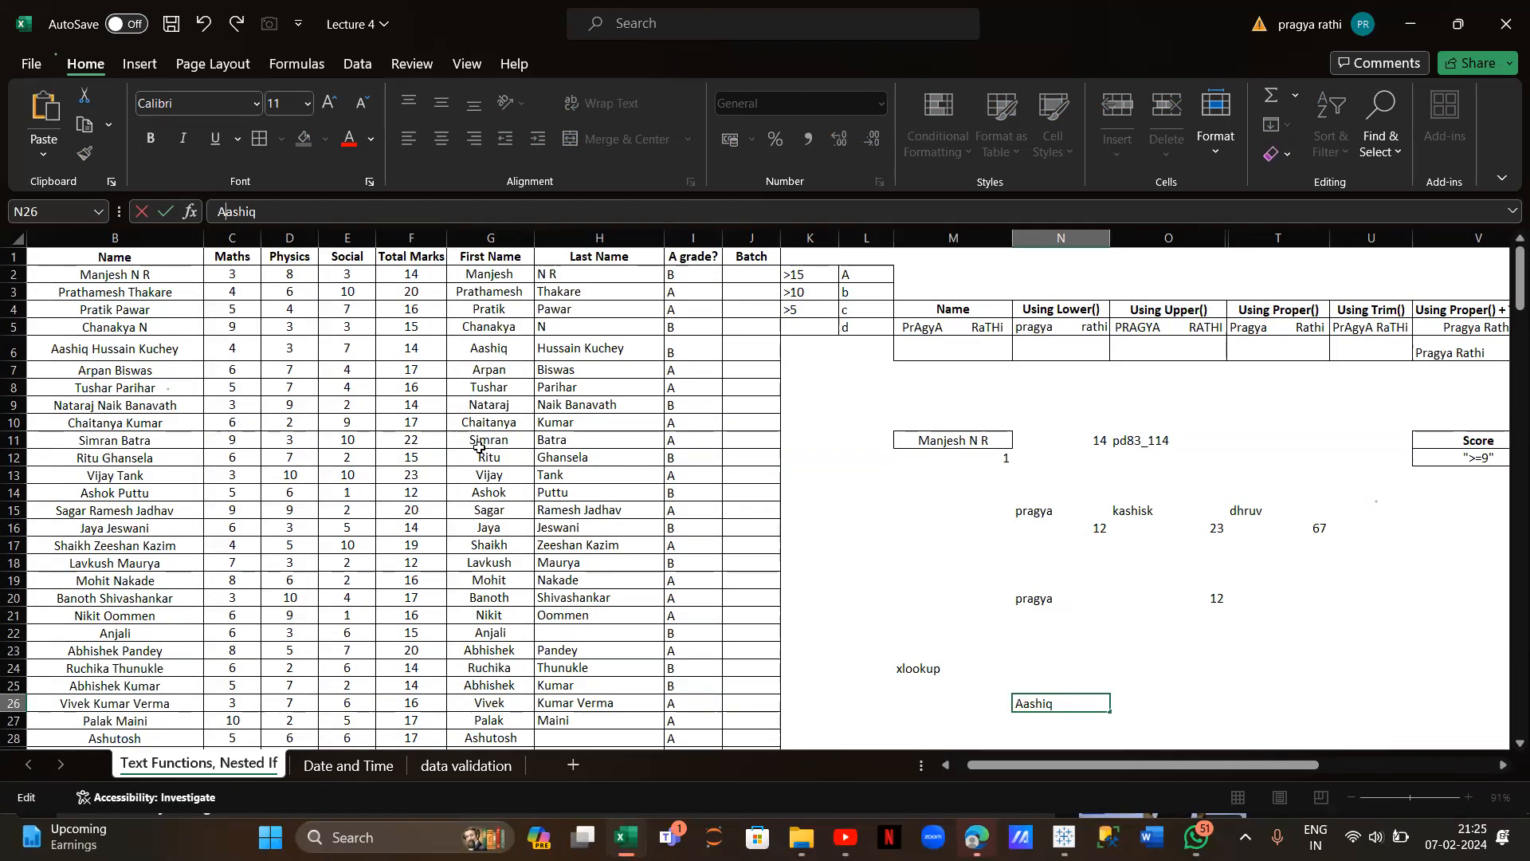
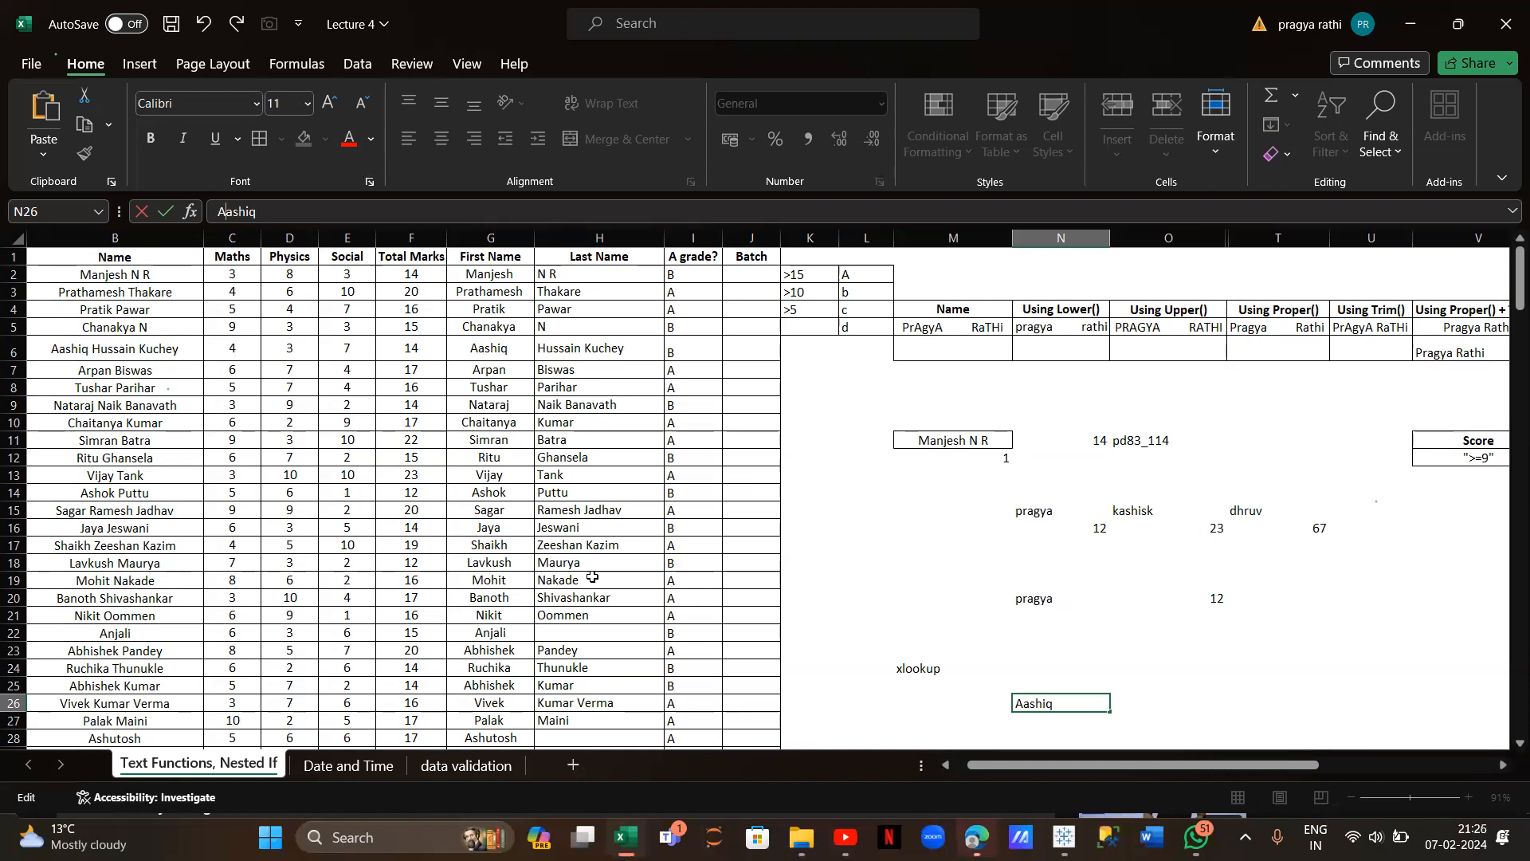
Leave the Text Functions, Nested If sheet and go to the Date and Time sheet
scroll(662, 430, "down", 1)
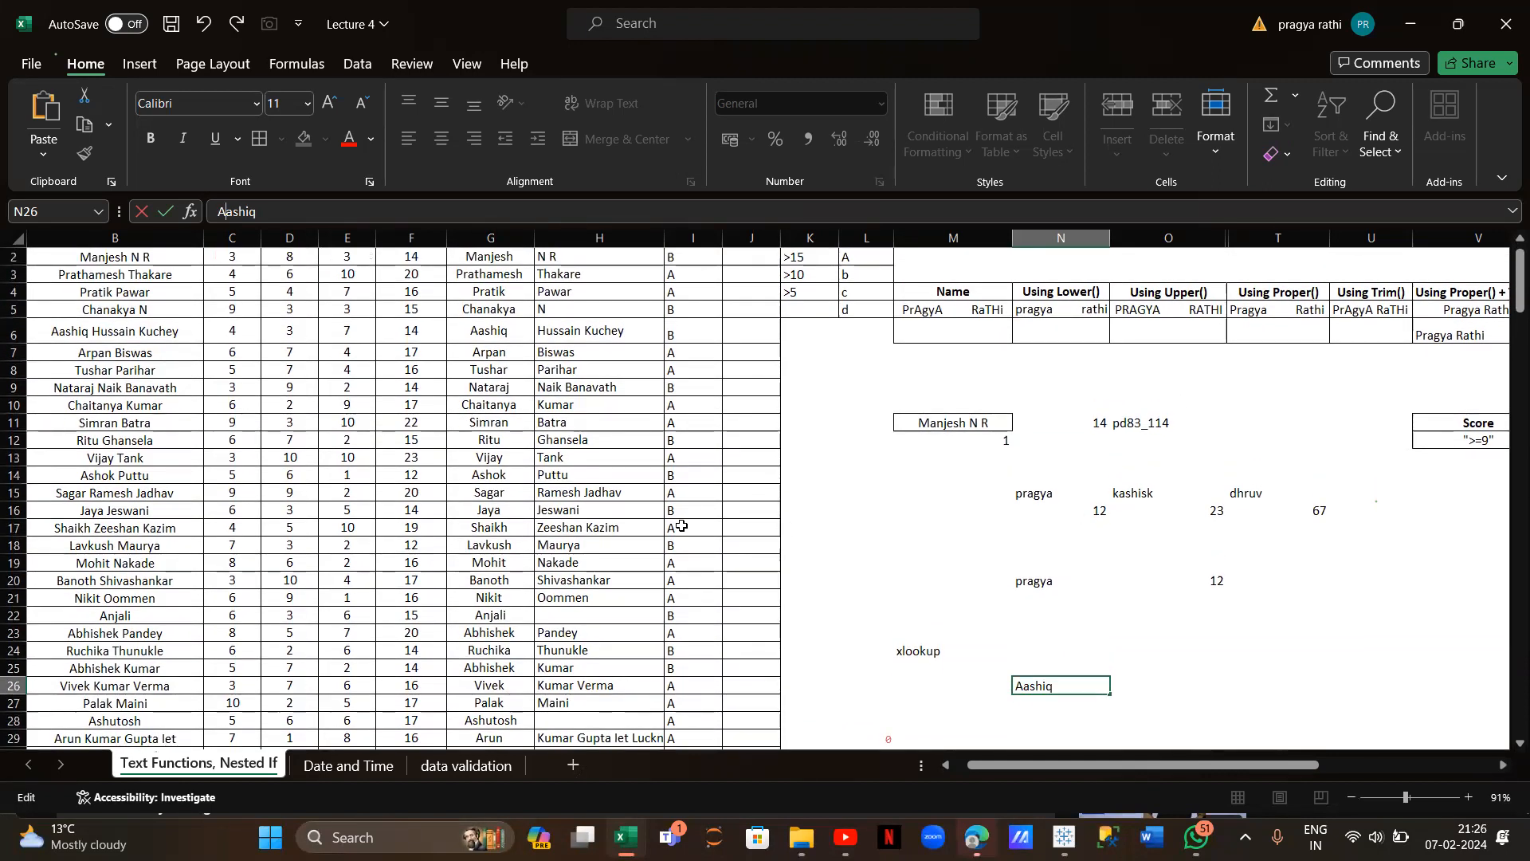
scroll(682, 526, "up", 1)
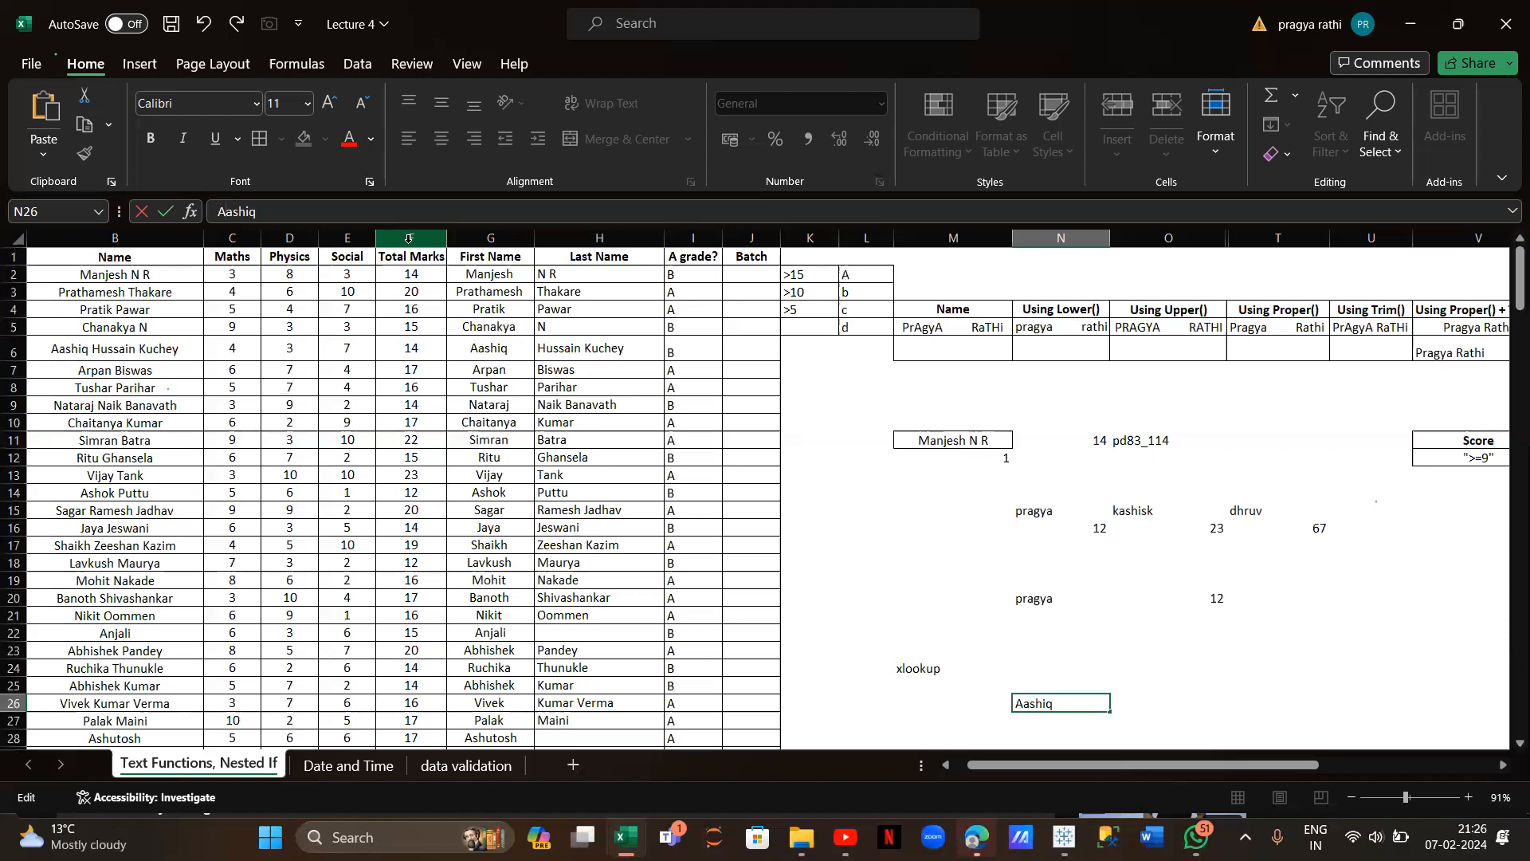
scroll(287, 263, "left", 1)
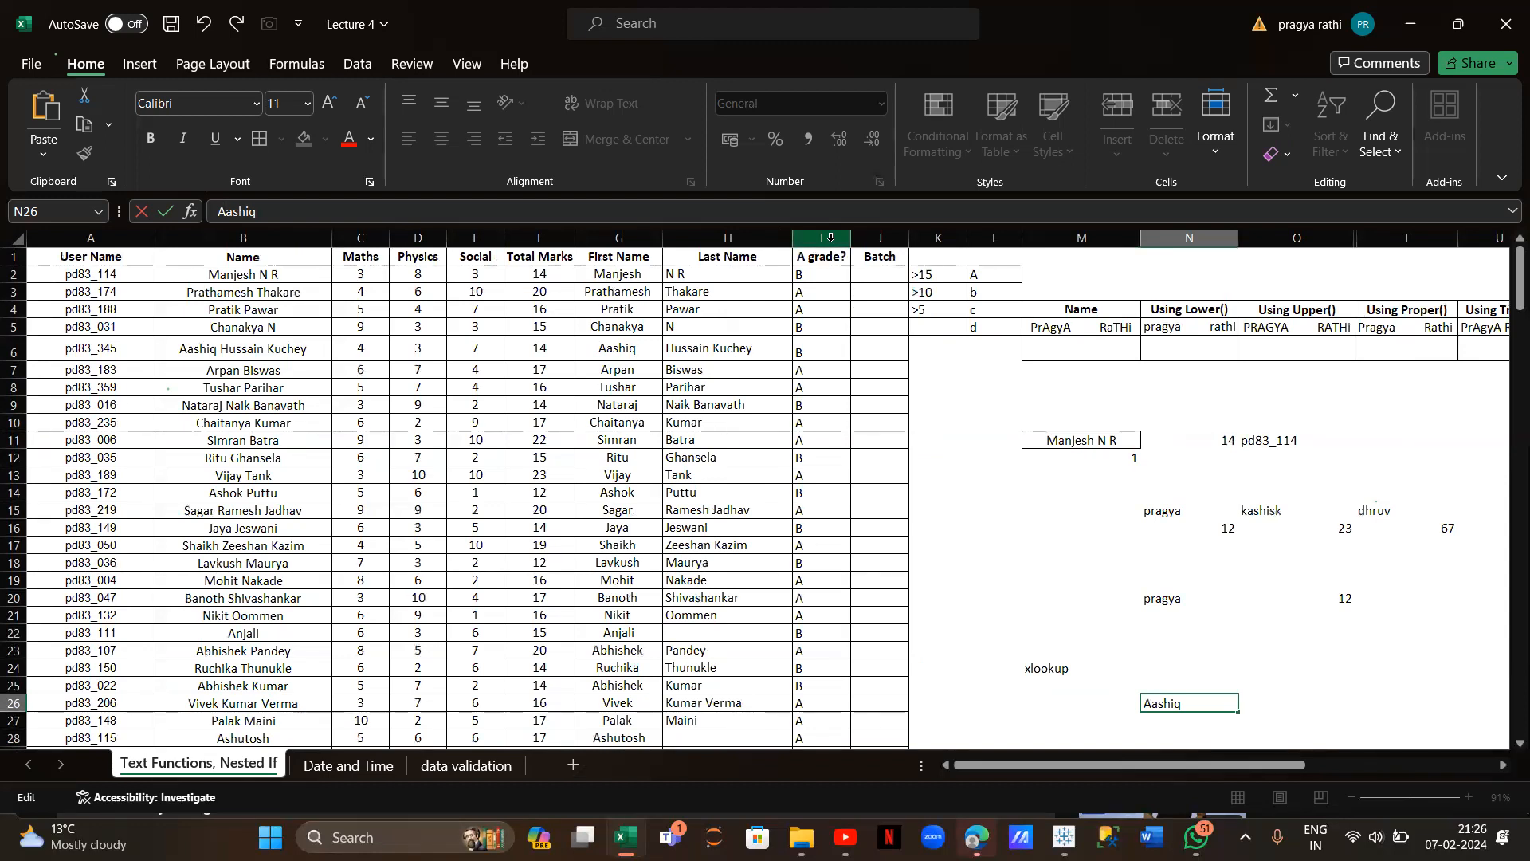
scroll(876, 446, "right", 2)
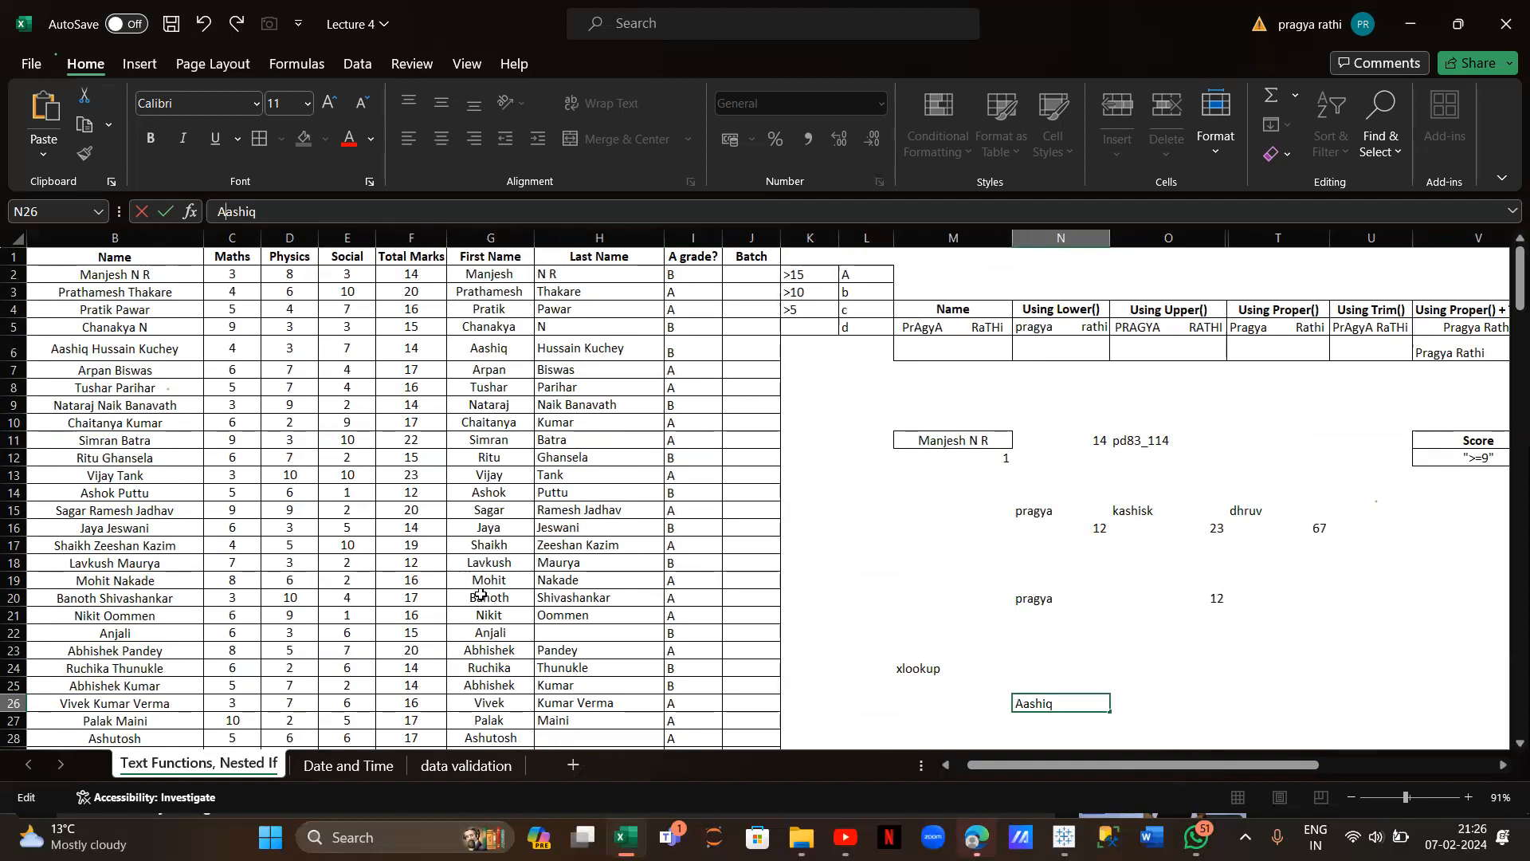
left_click(348, 765)
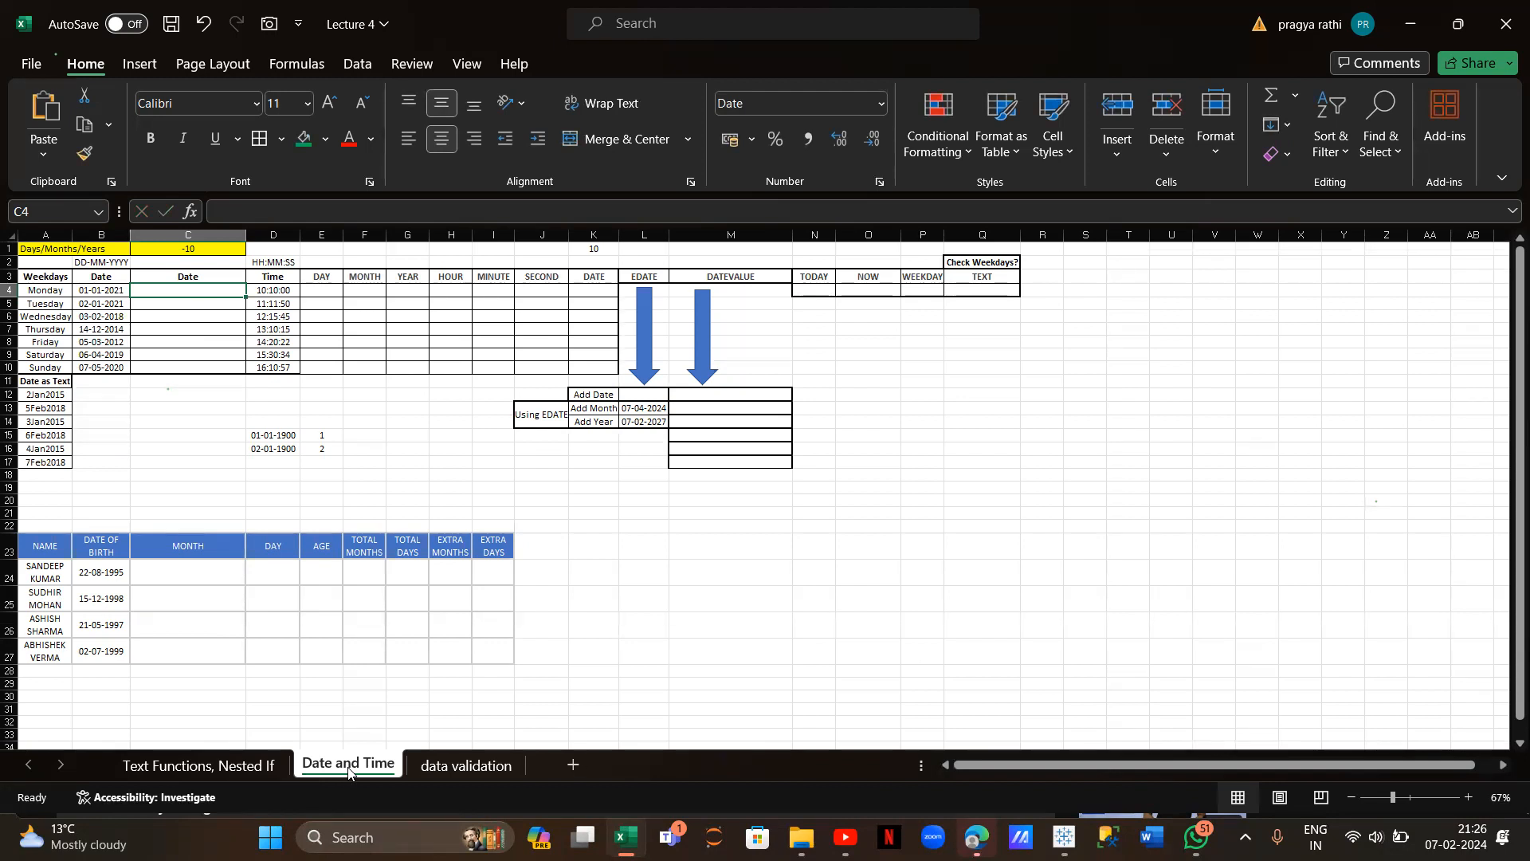
Enter the note 'text' in cell M21 below the EDATE/DATEVALUE table
left_click(733, 518)
type("te")
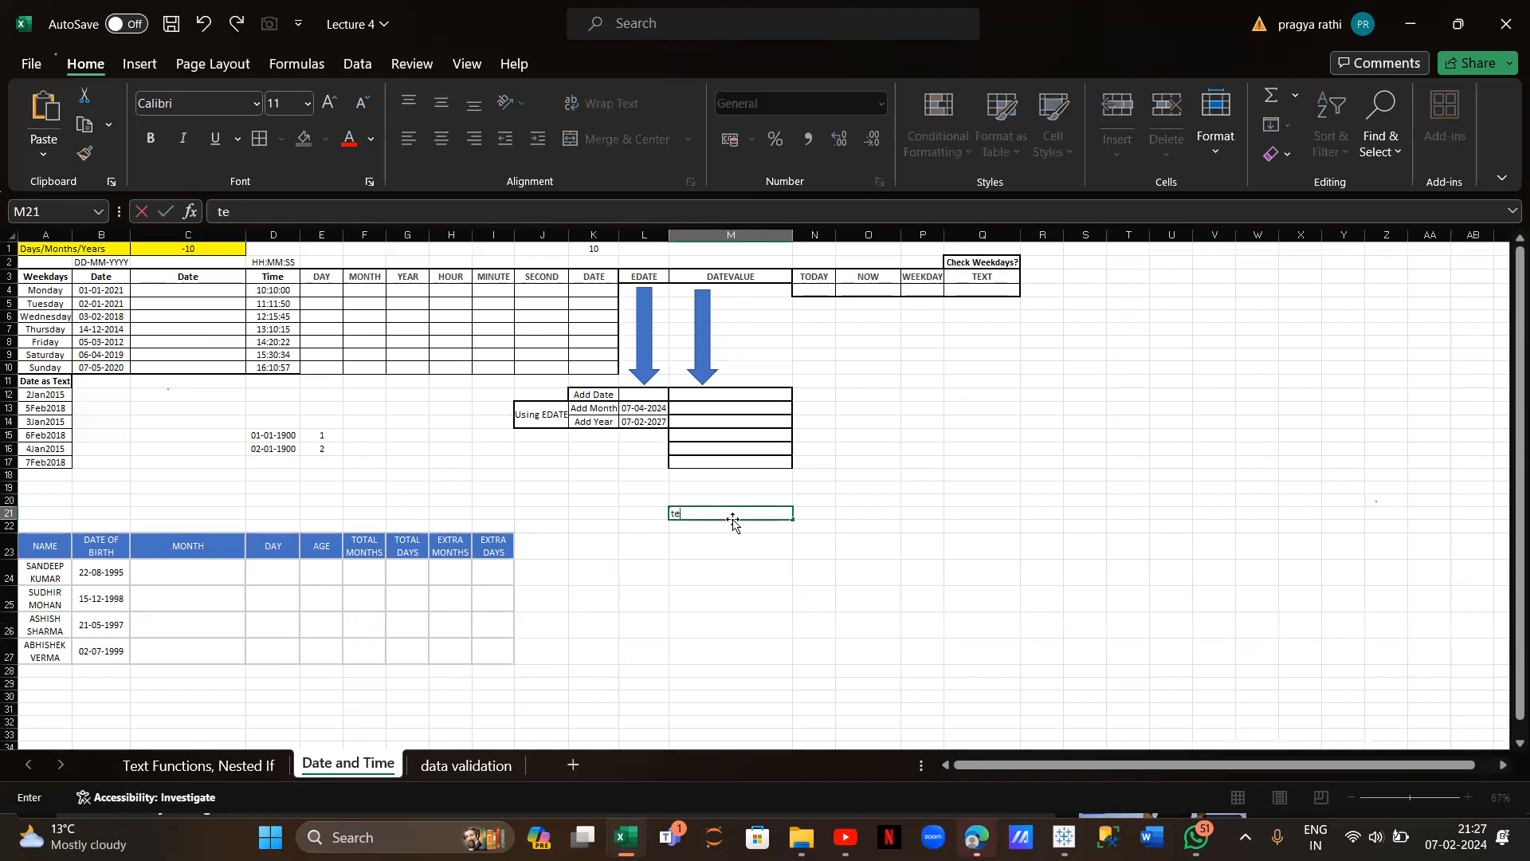
type("xt")
left_click(821, 512)
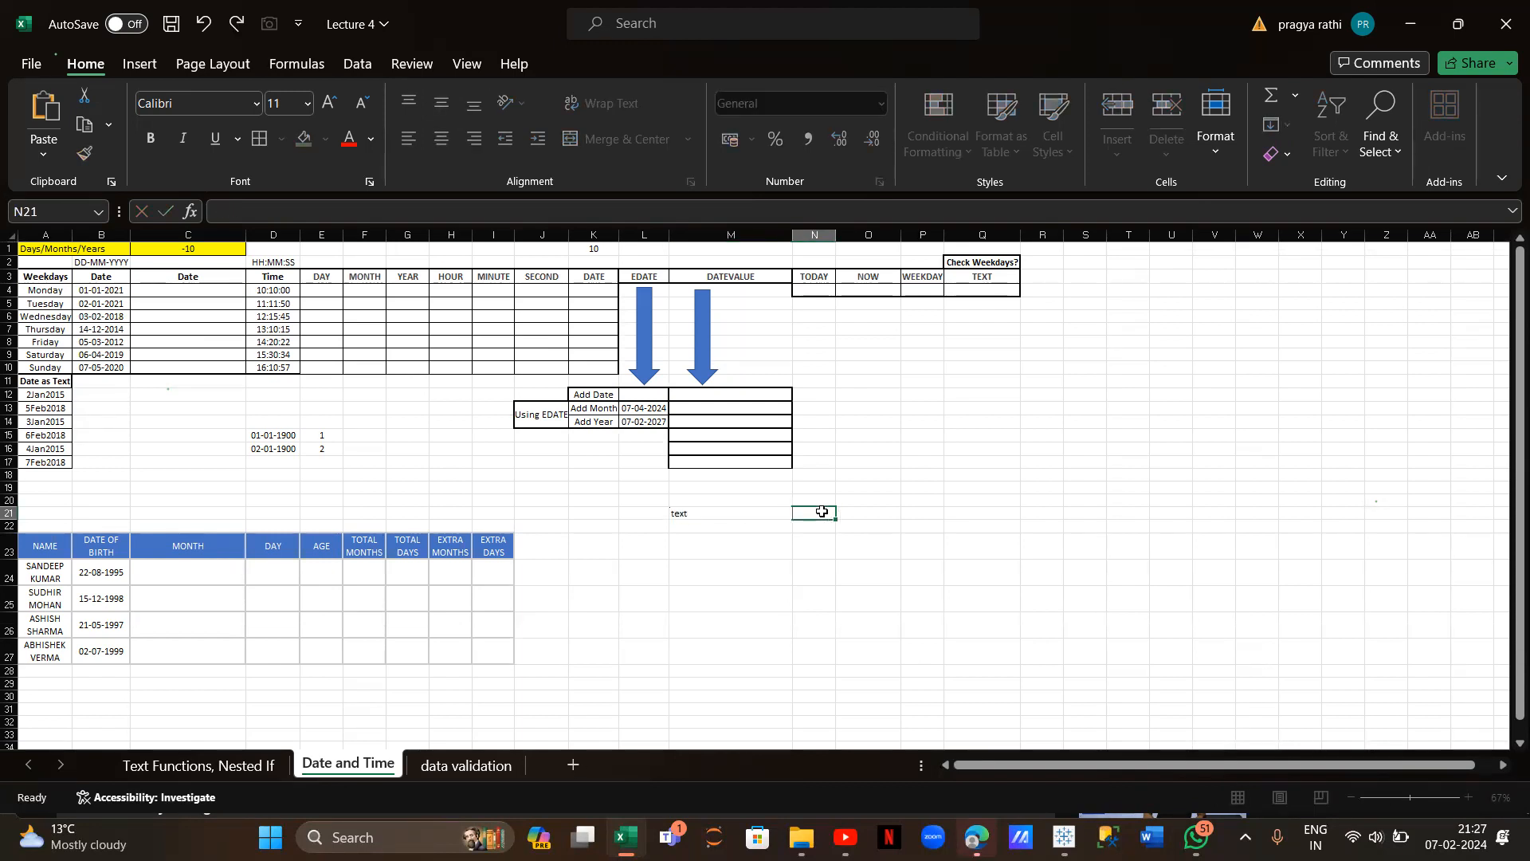
left_click(225, 289)
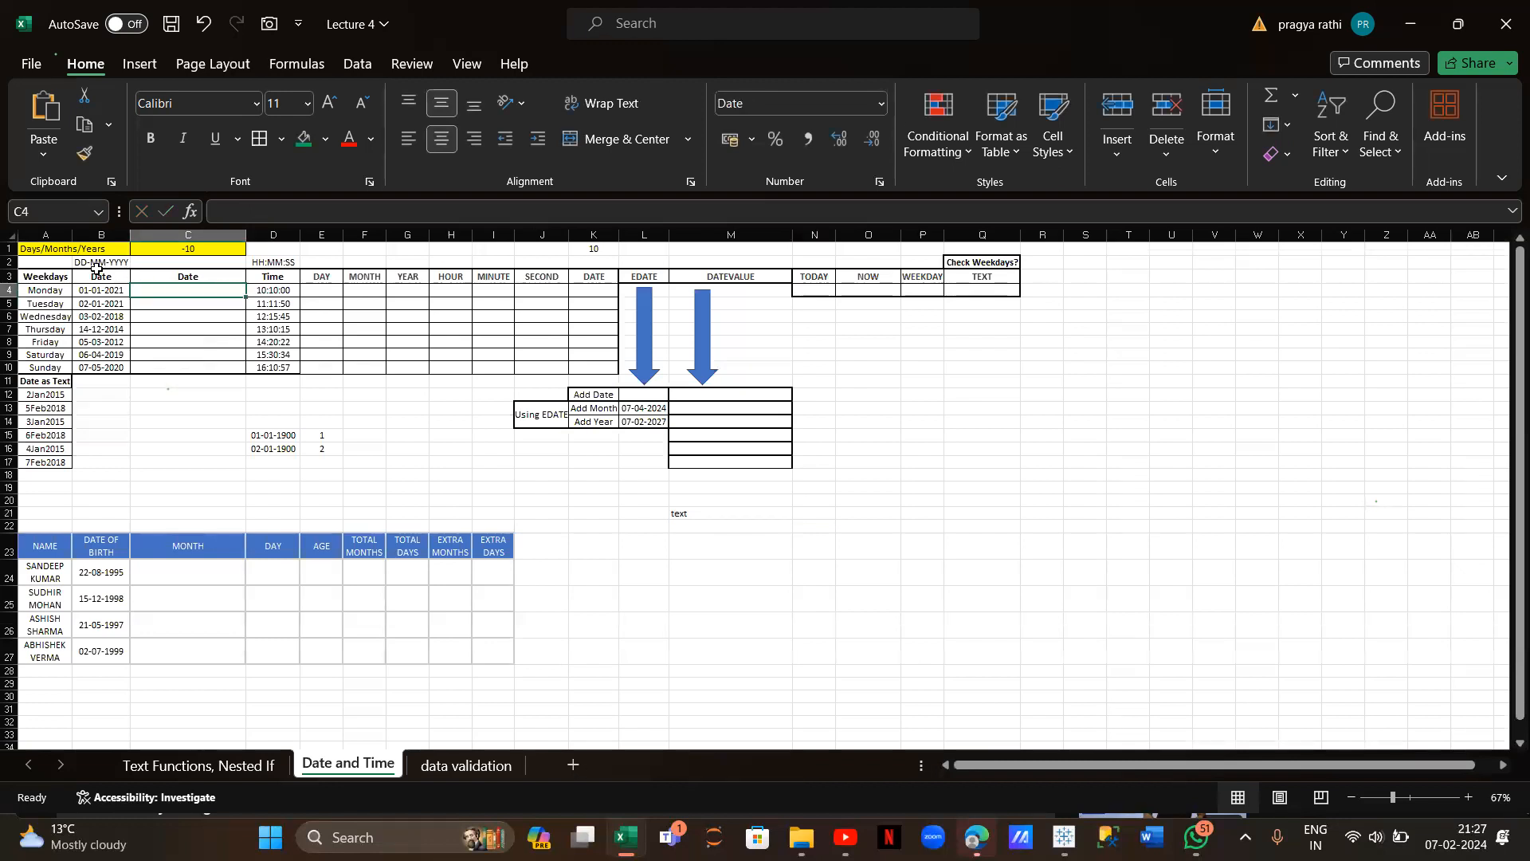
Enter =TEXT(B4,"dd-mmmm-yyyy") in C4 so B4's date reads 01-January-2021
type("=text")
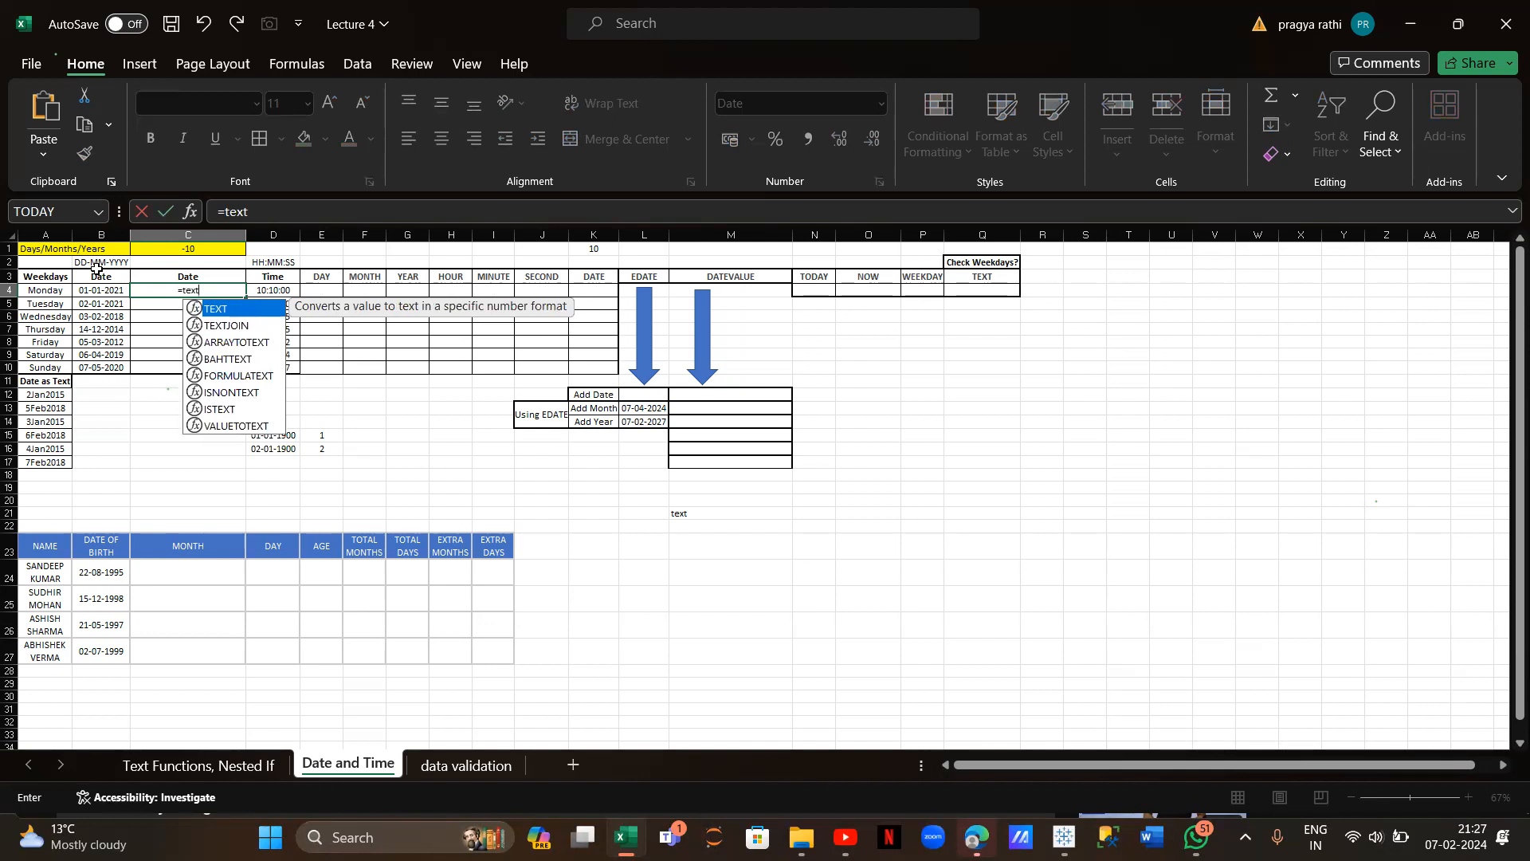
type("(")
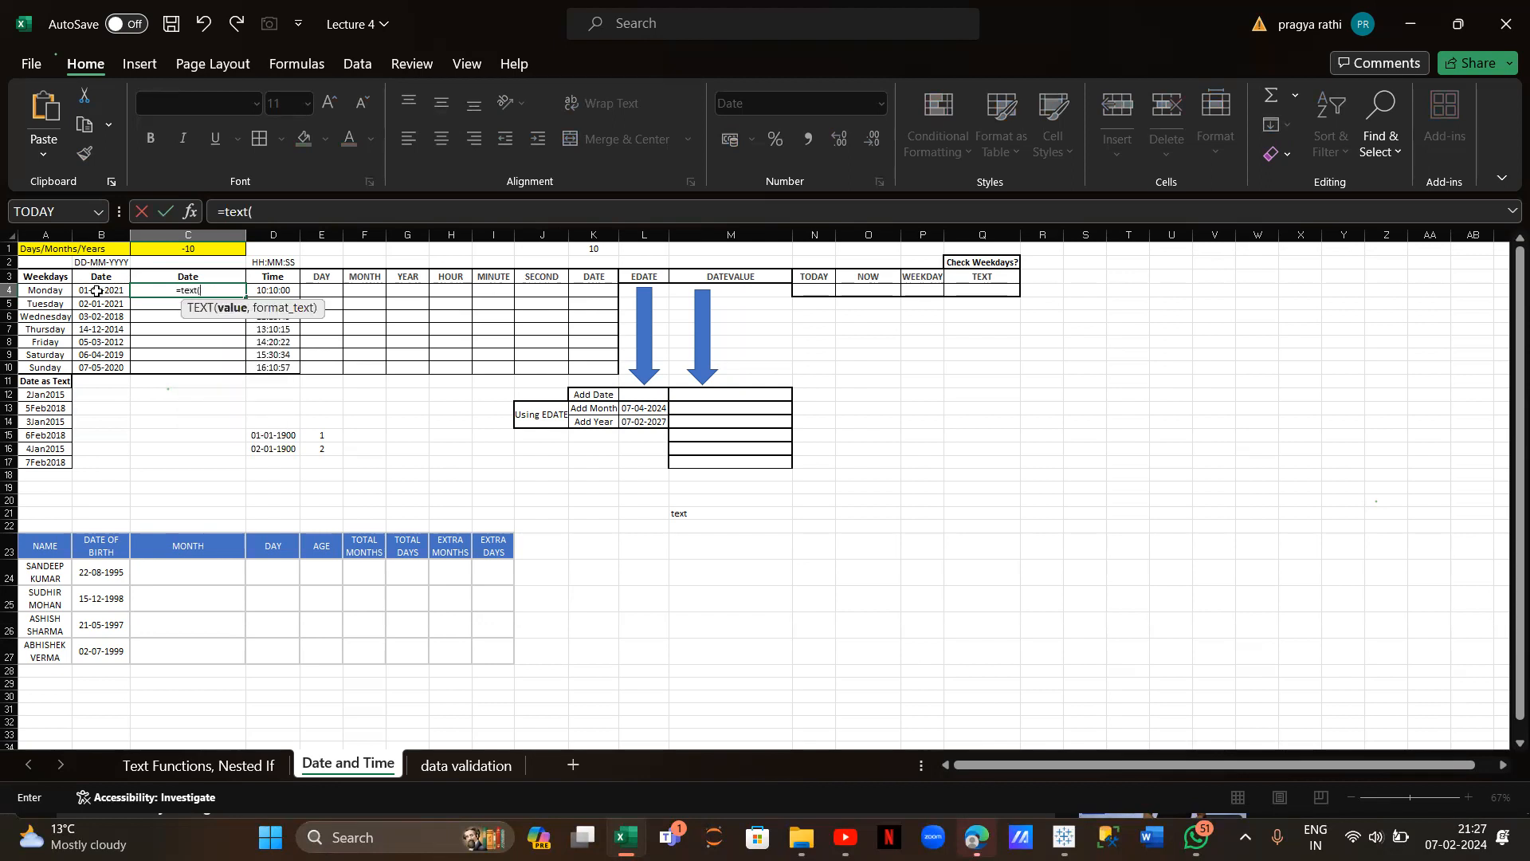
left_click(97, 291)
type(",\"dd-")
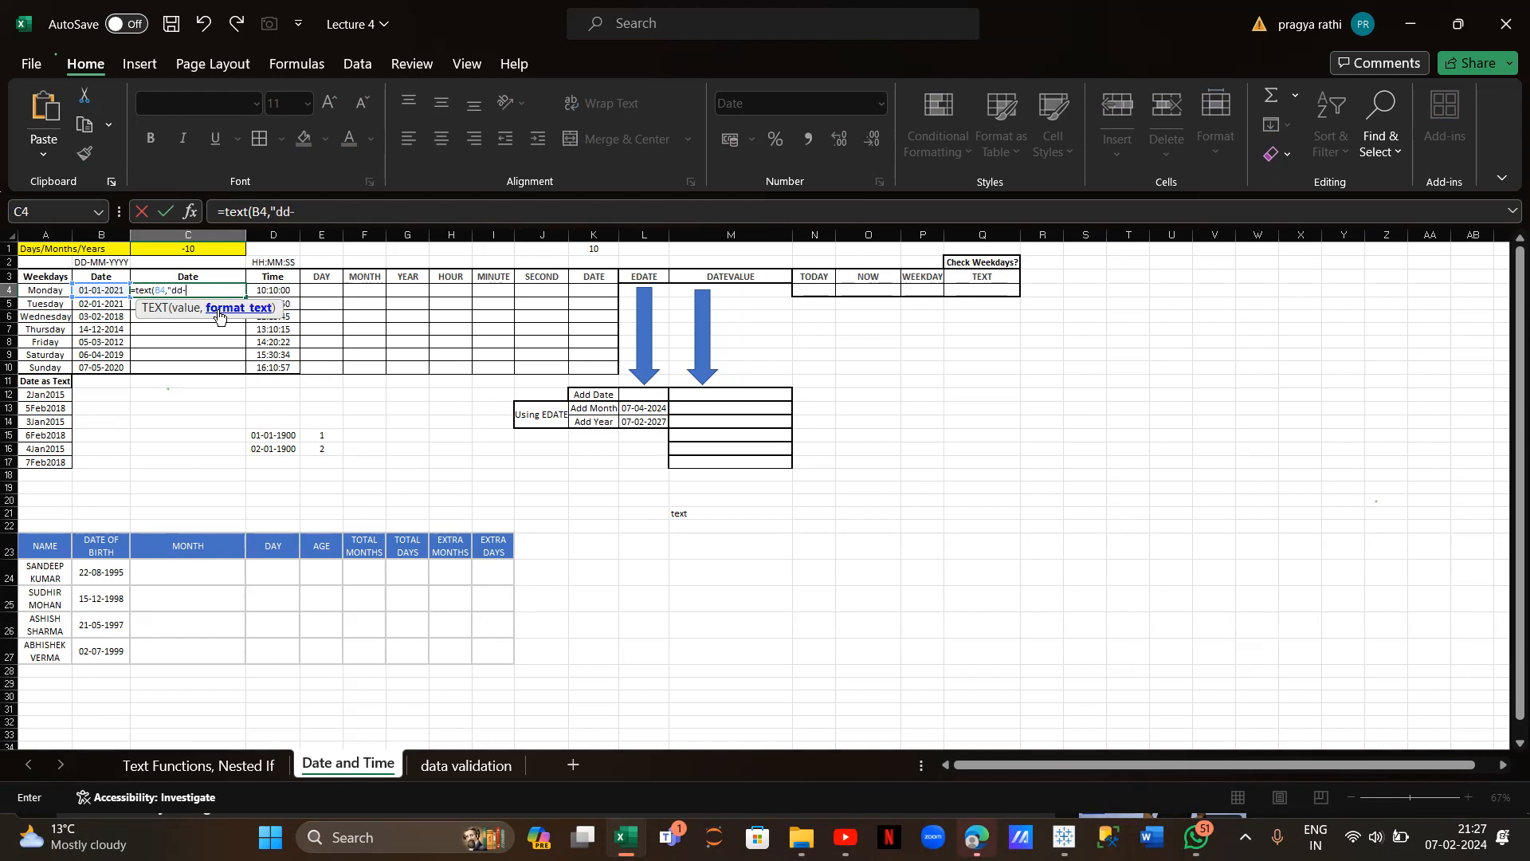
type("mmmm-yyyy")
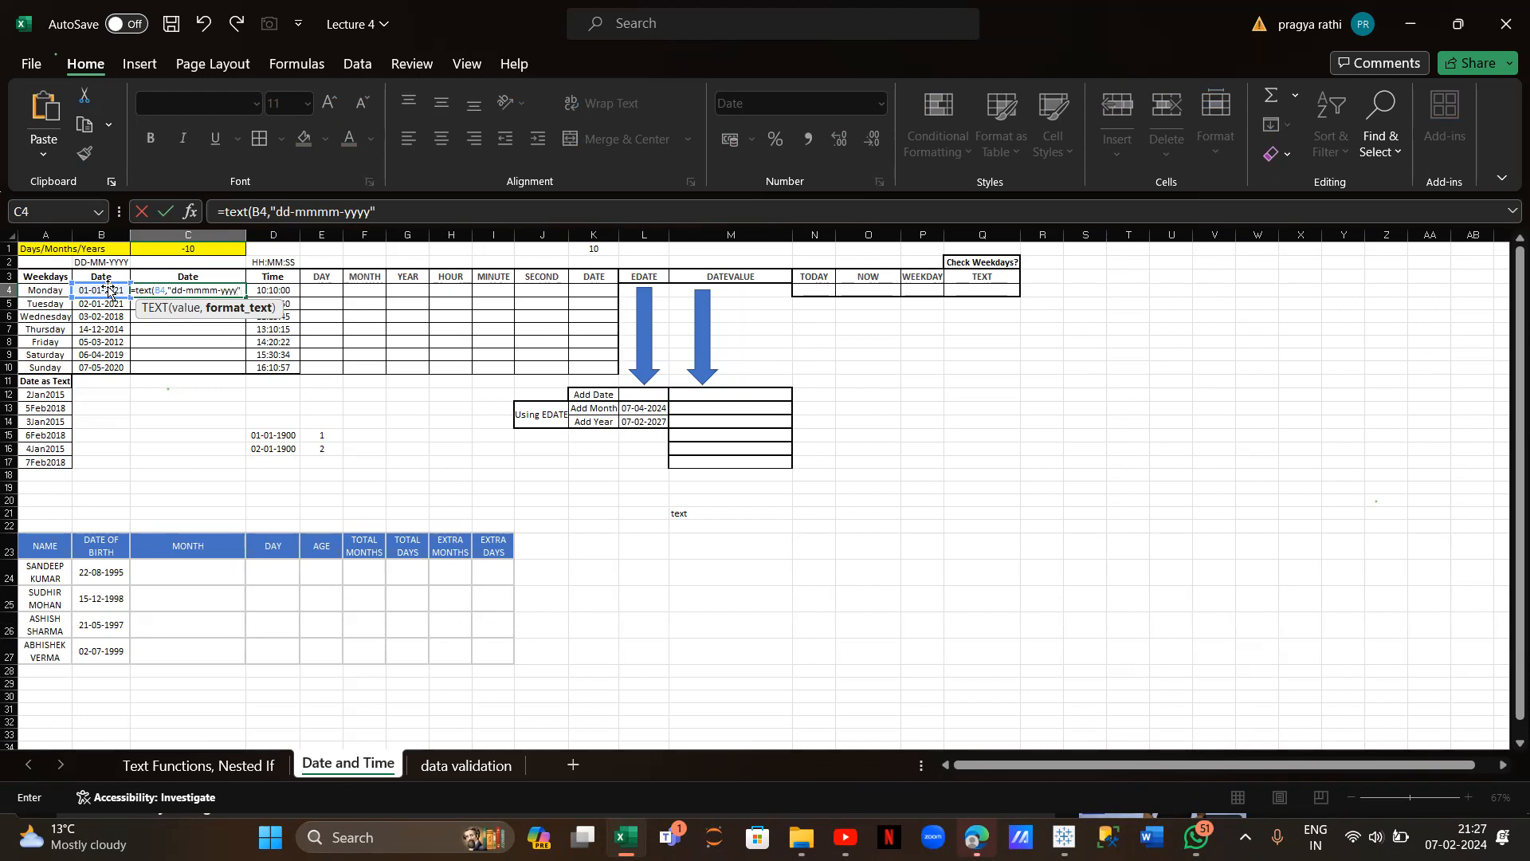
key("Return")
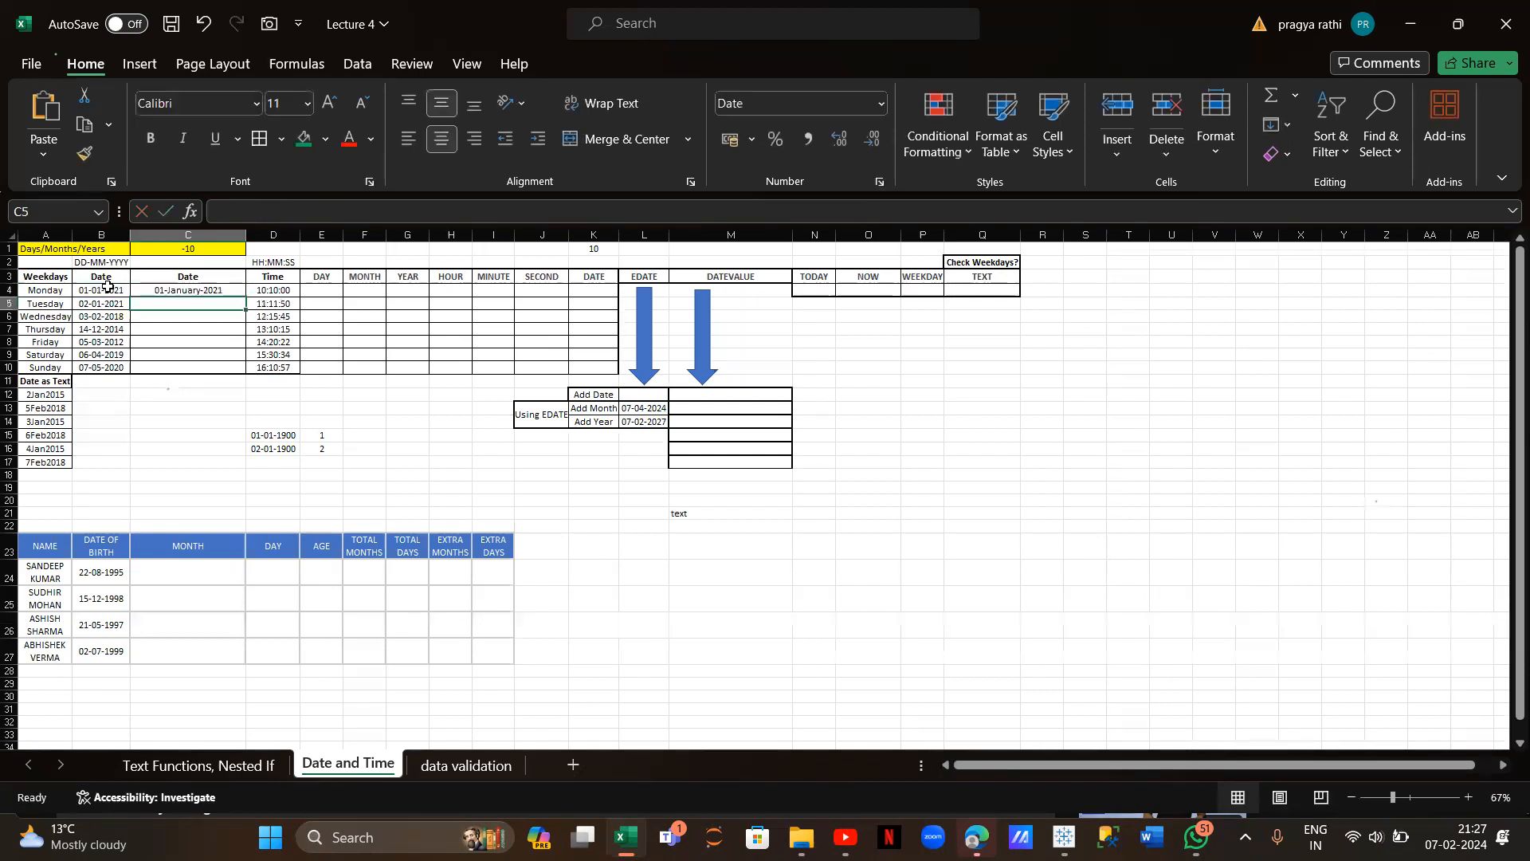
scroll(171, 254, "up", 3)
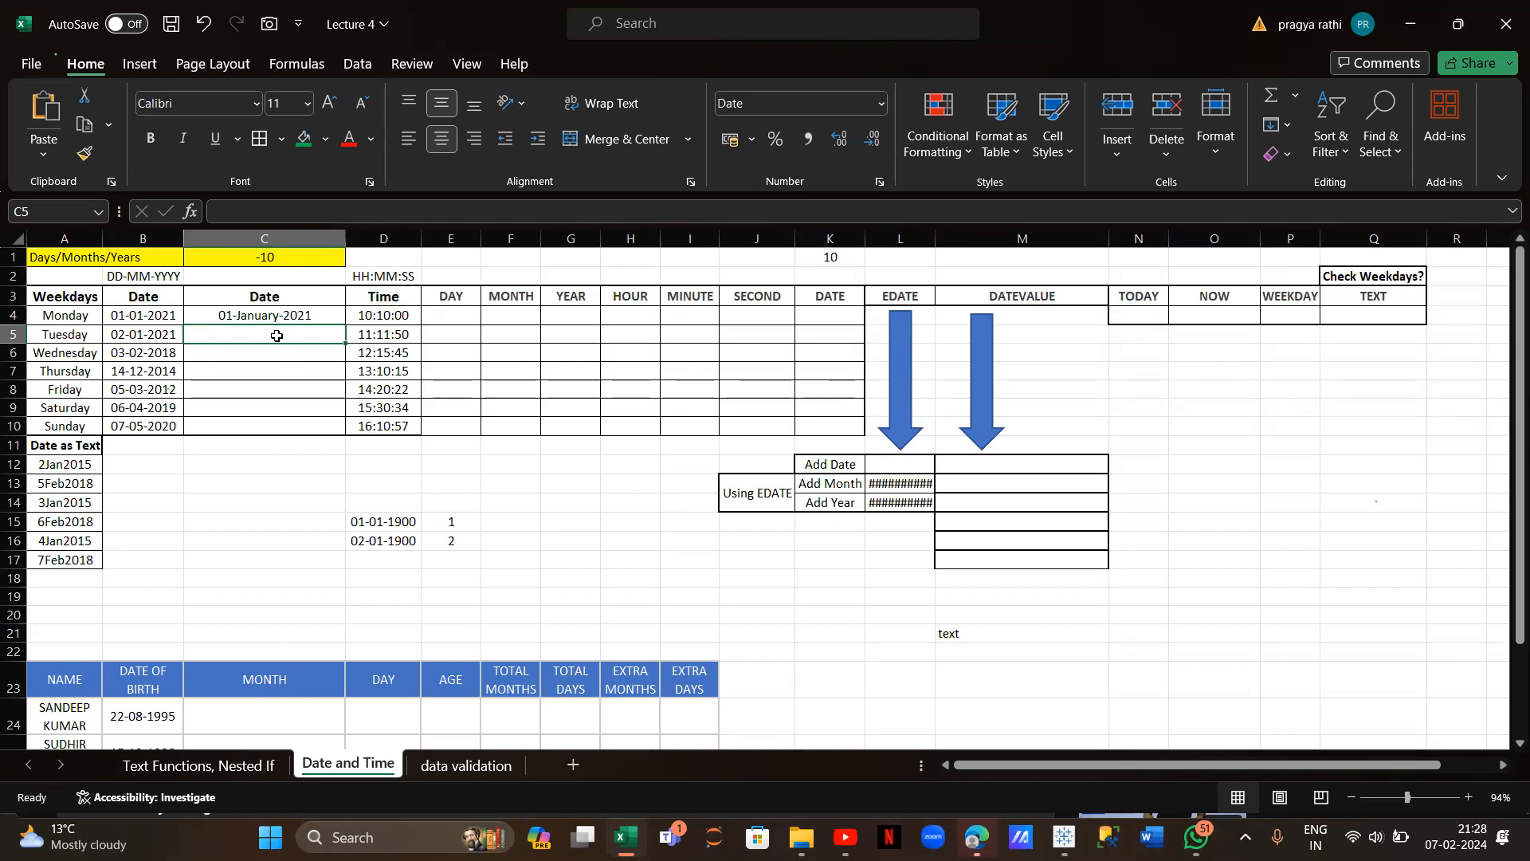
Shorten the month code in C4's TEXT format to three letters (mmm)
left_click(990, 640)
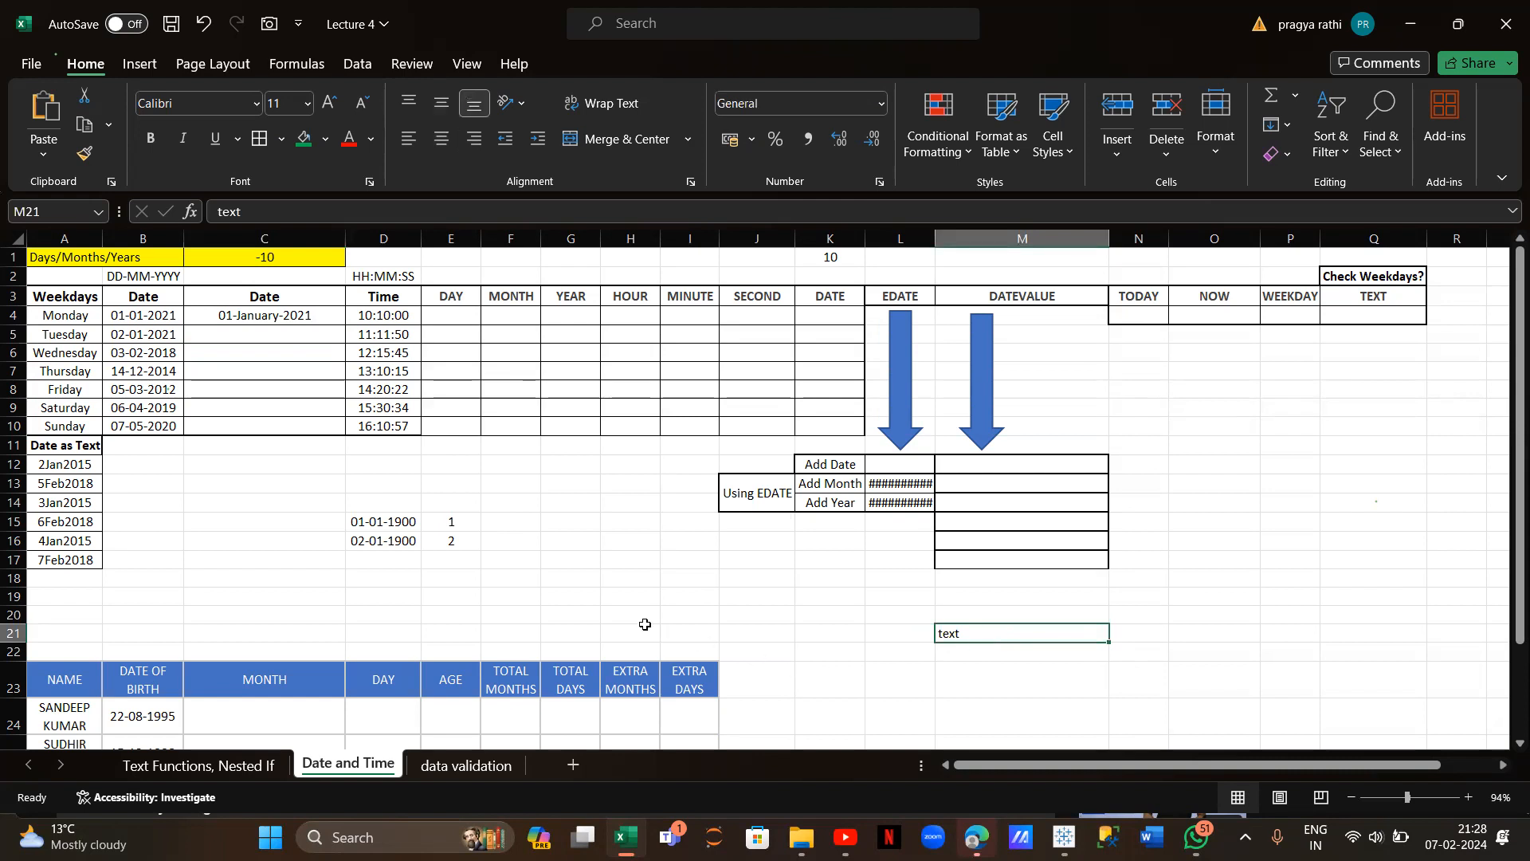
left_click(293, 321)
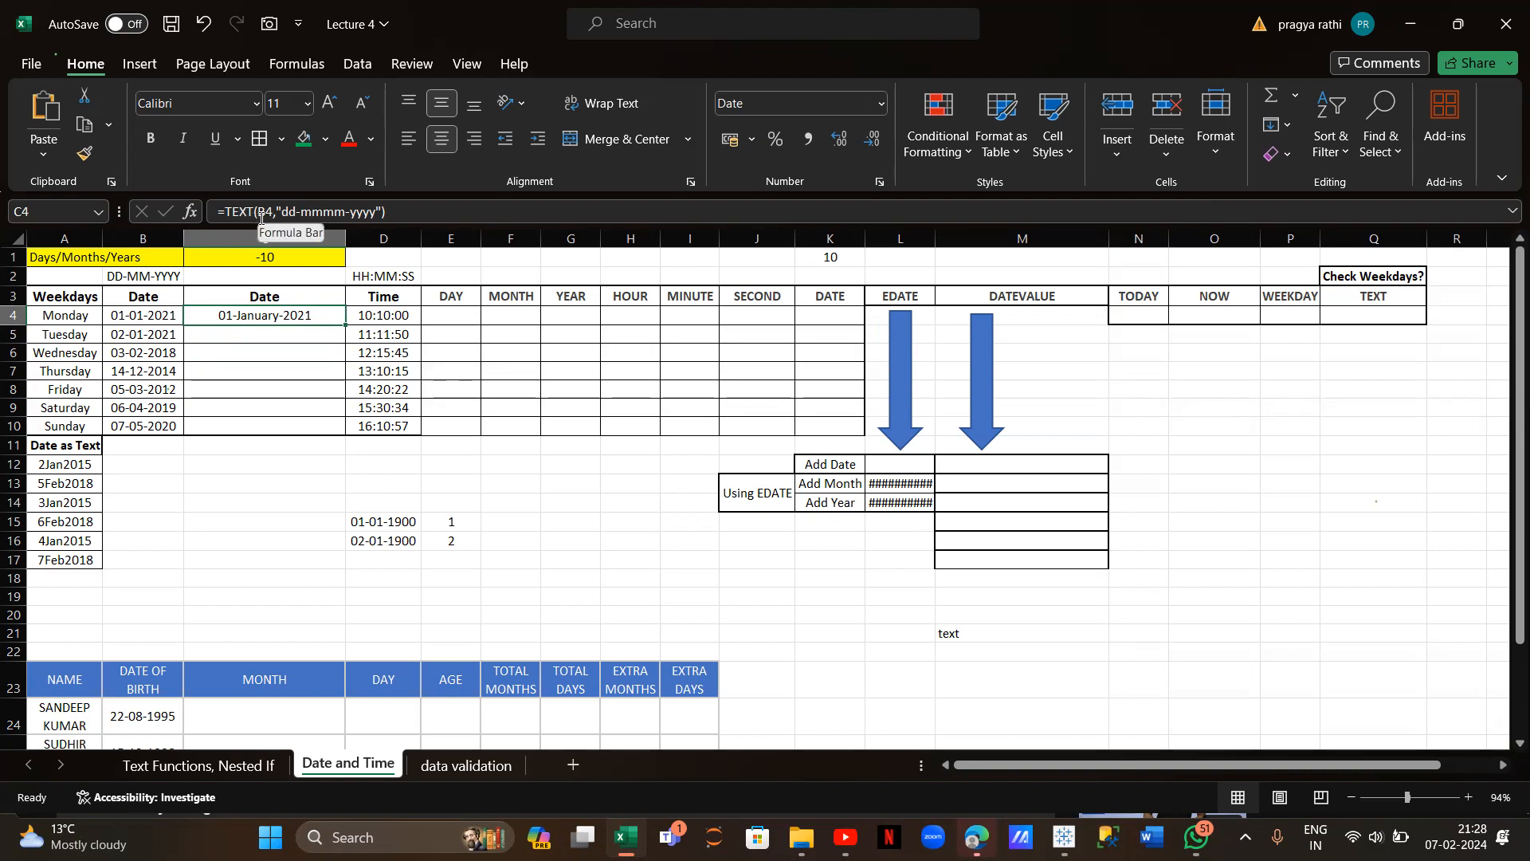
left_click(265, 214)
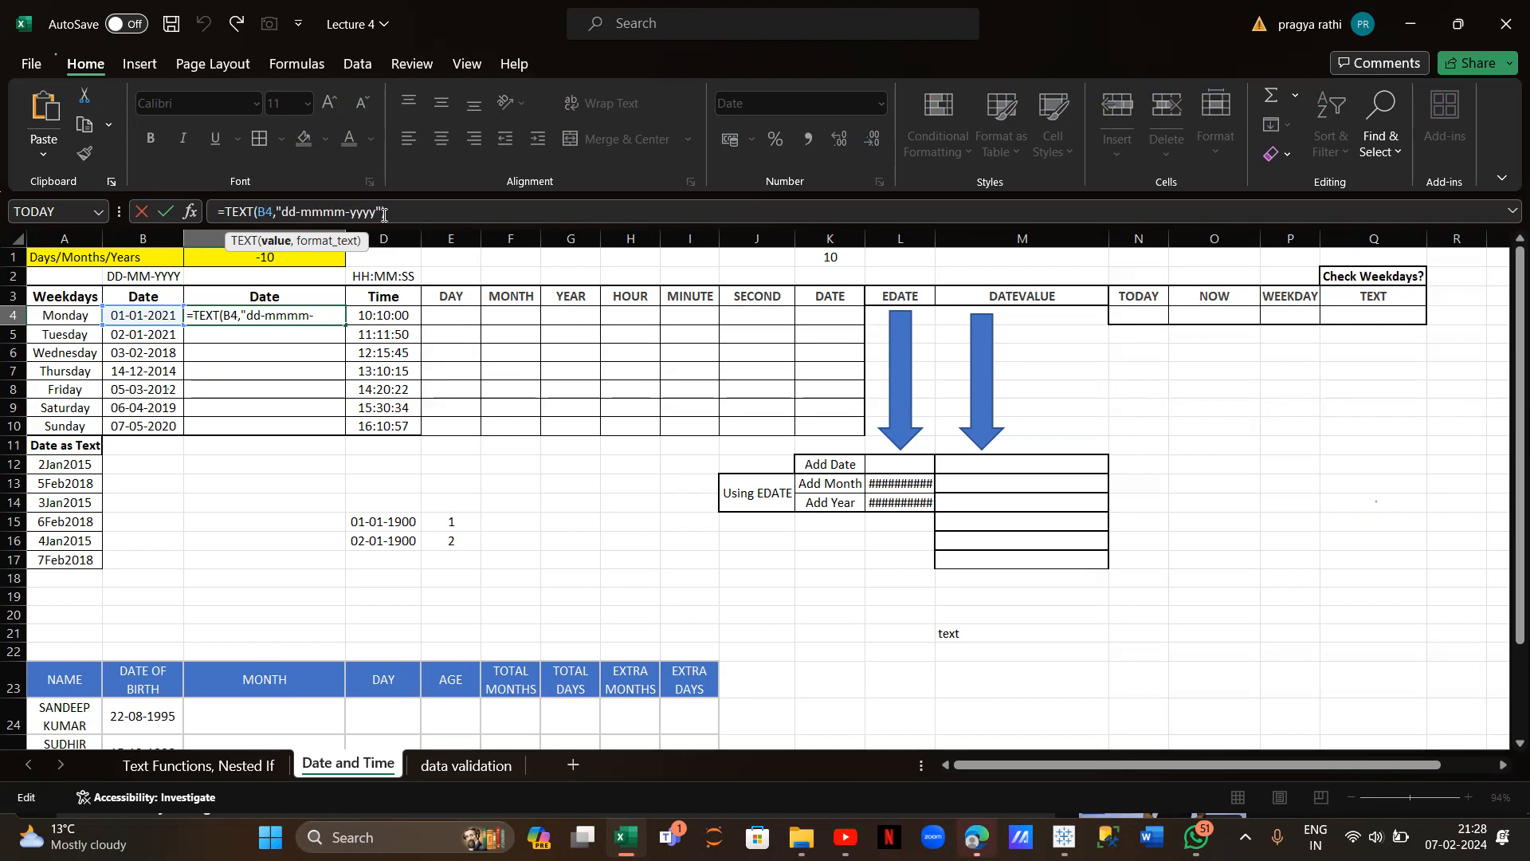
left_click(345, 212)
key("BackSpace")
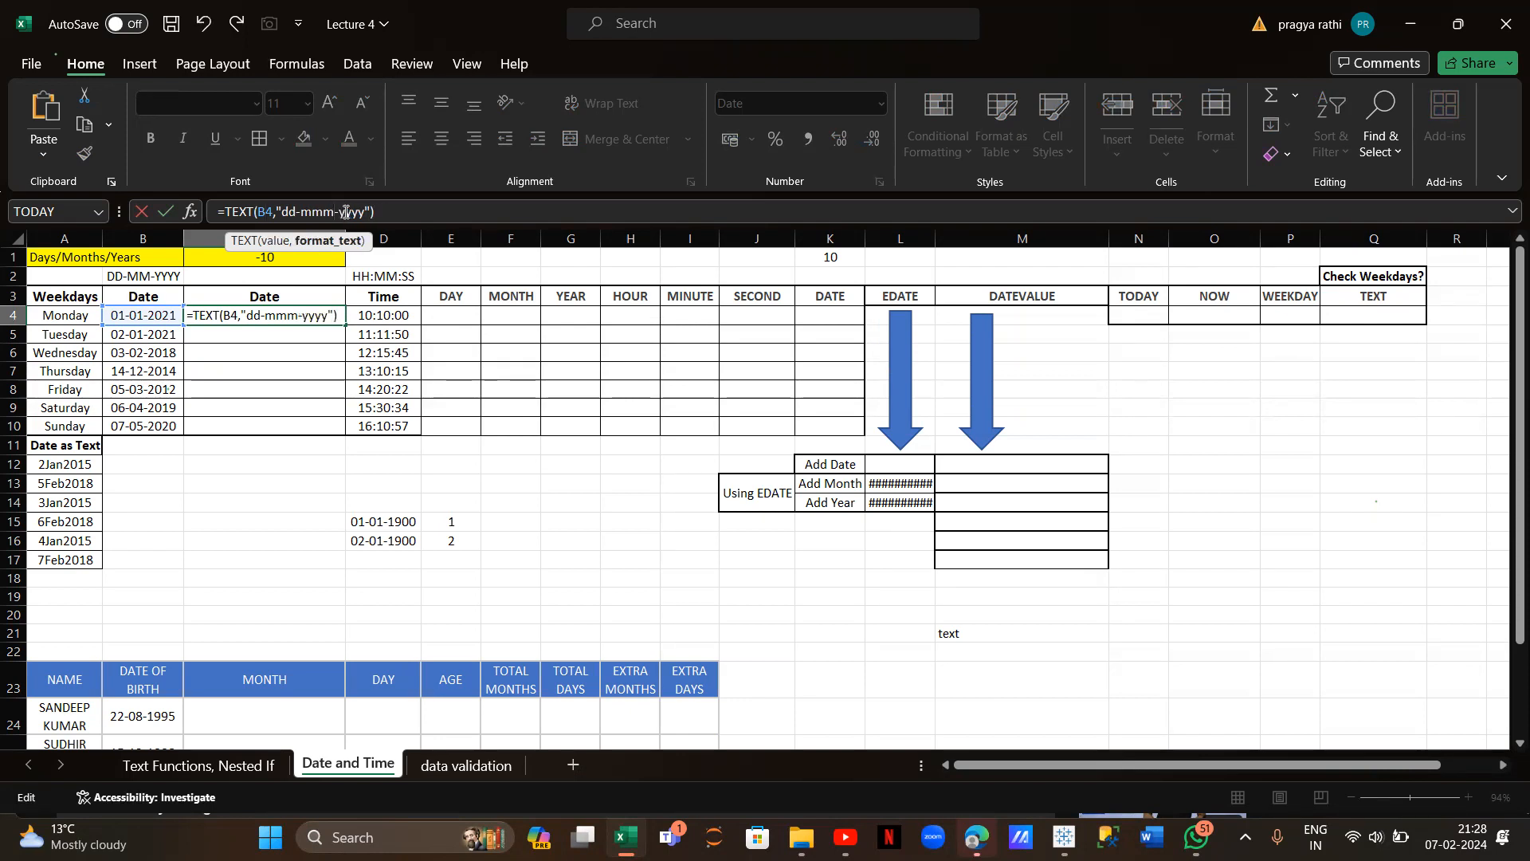
key("Return")
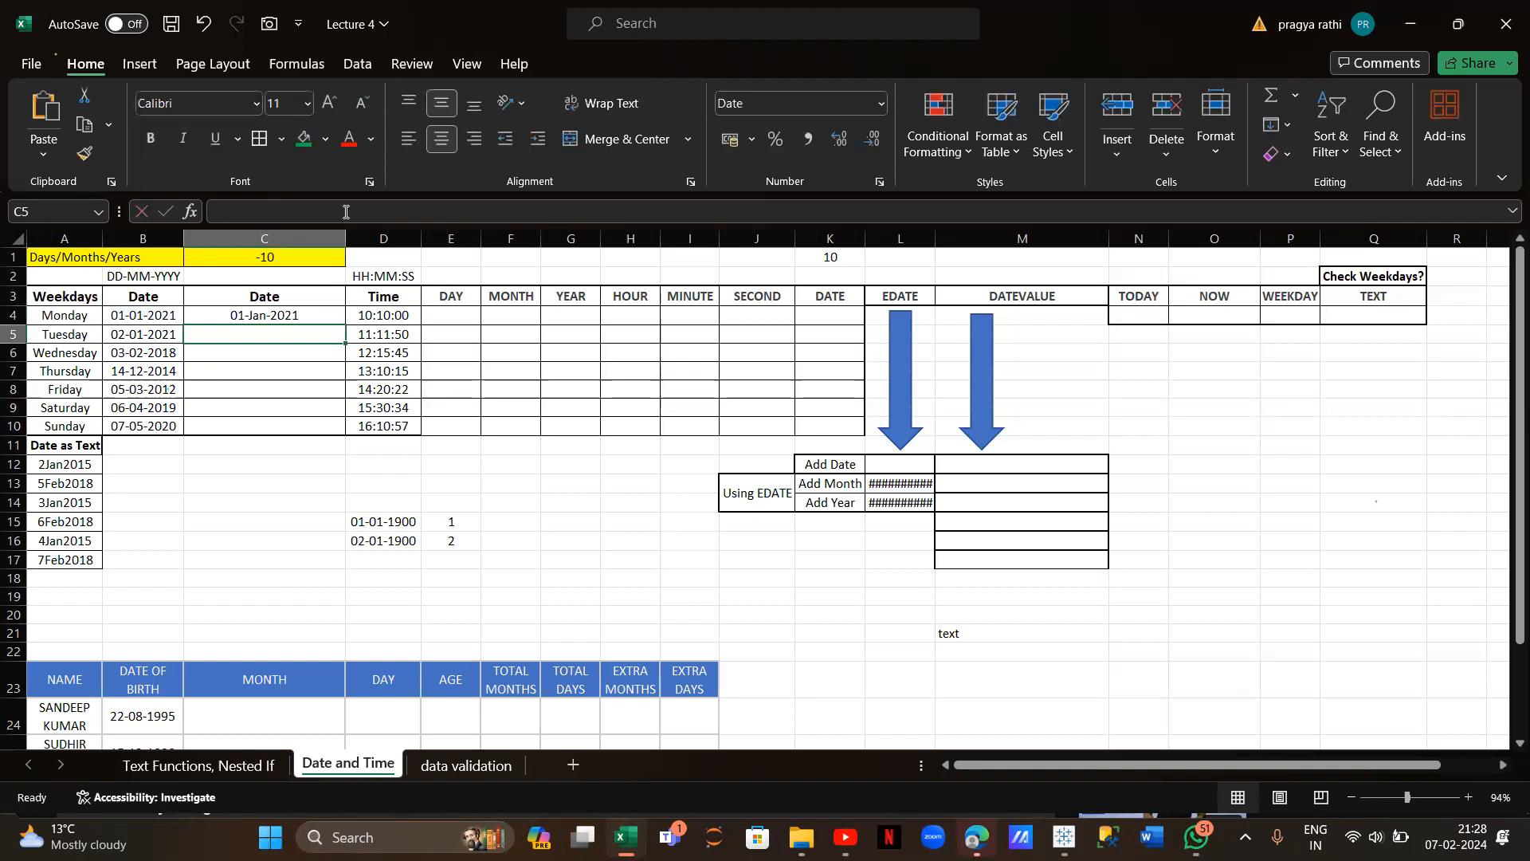
Extend C4's day code to ddd, then dddd, to show the weekday name
left_click(265, 317)
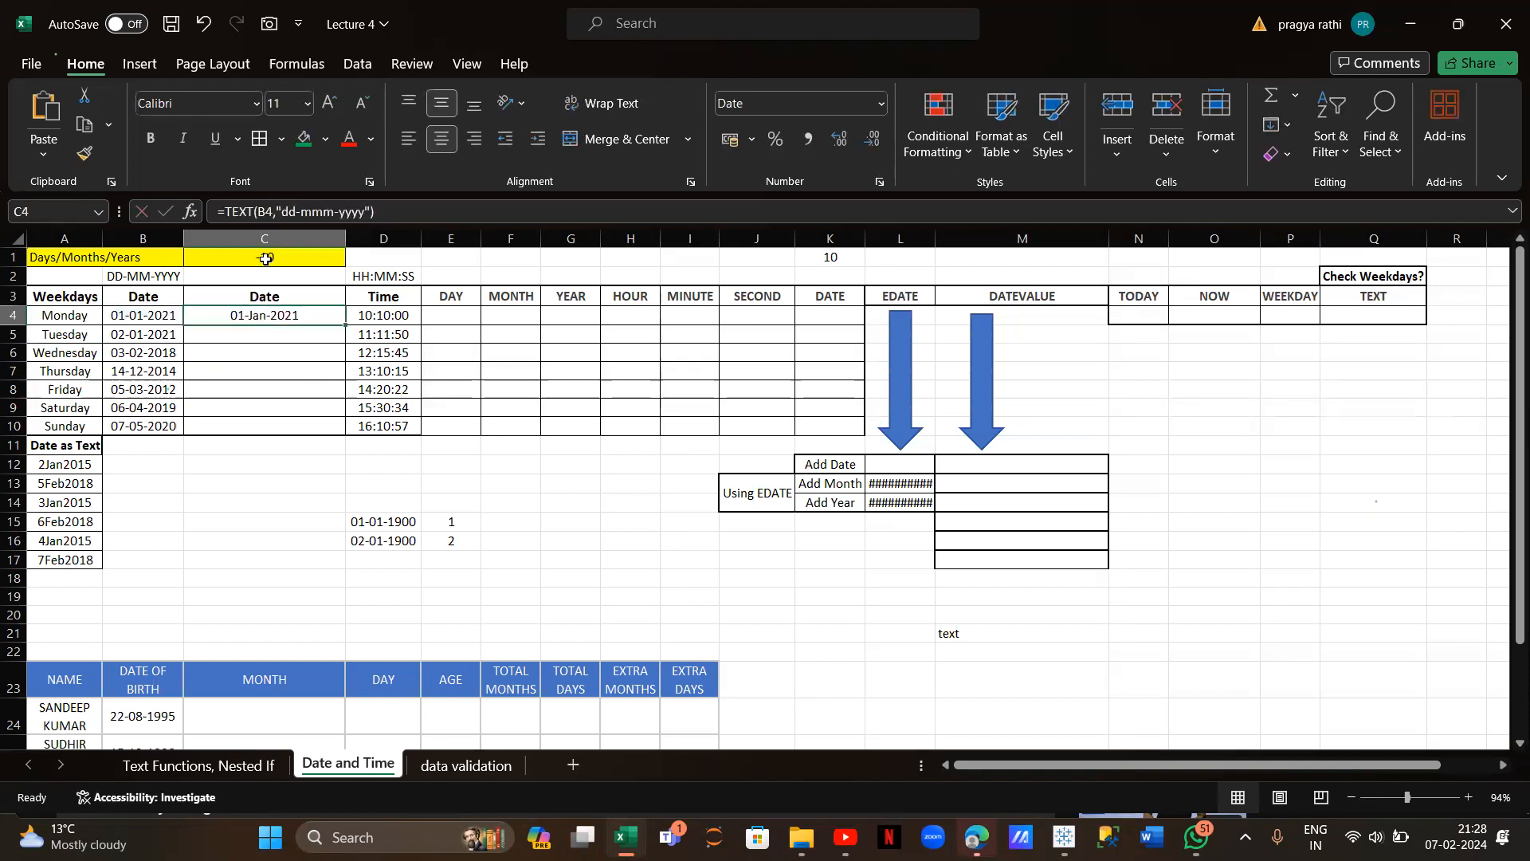
left_click(296, 214)
type("d")
key("Return")
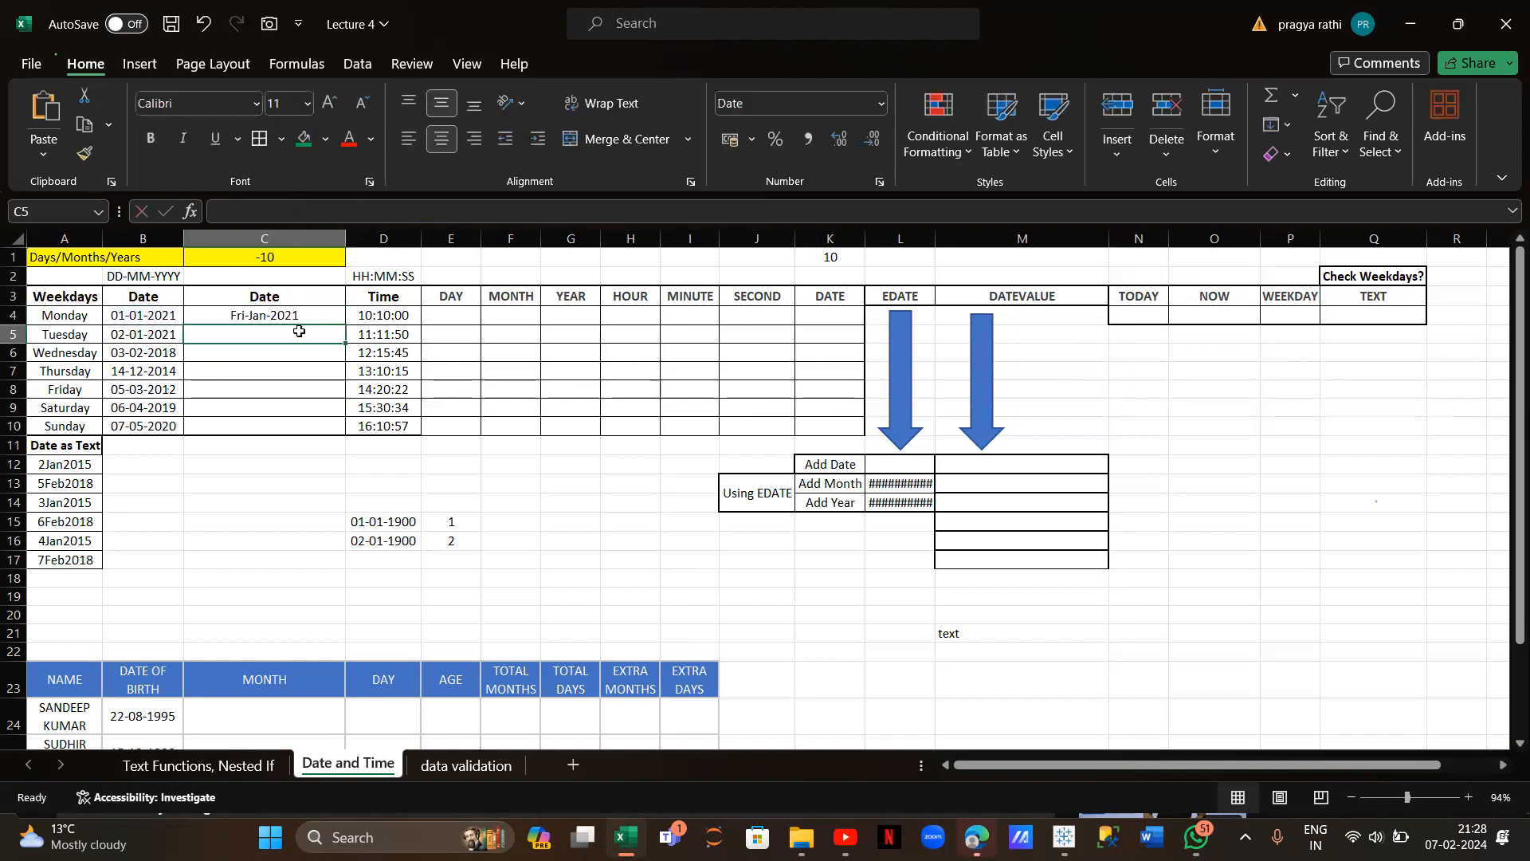
left_click(247, 315)
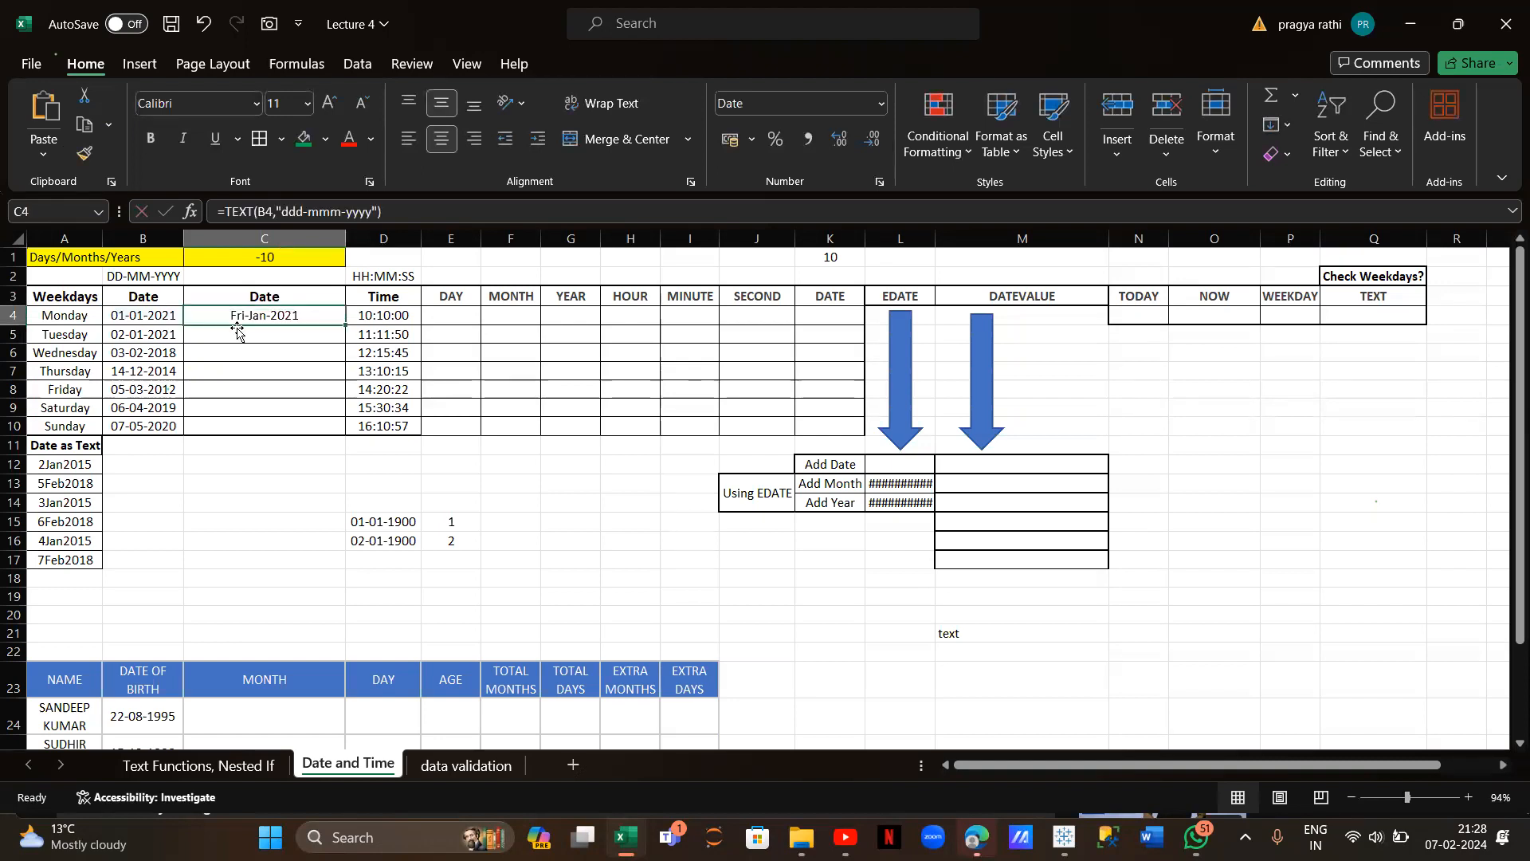
left_click(302, 210)
type("d")
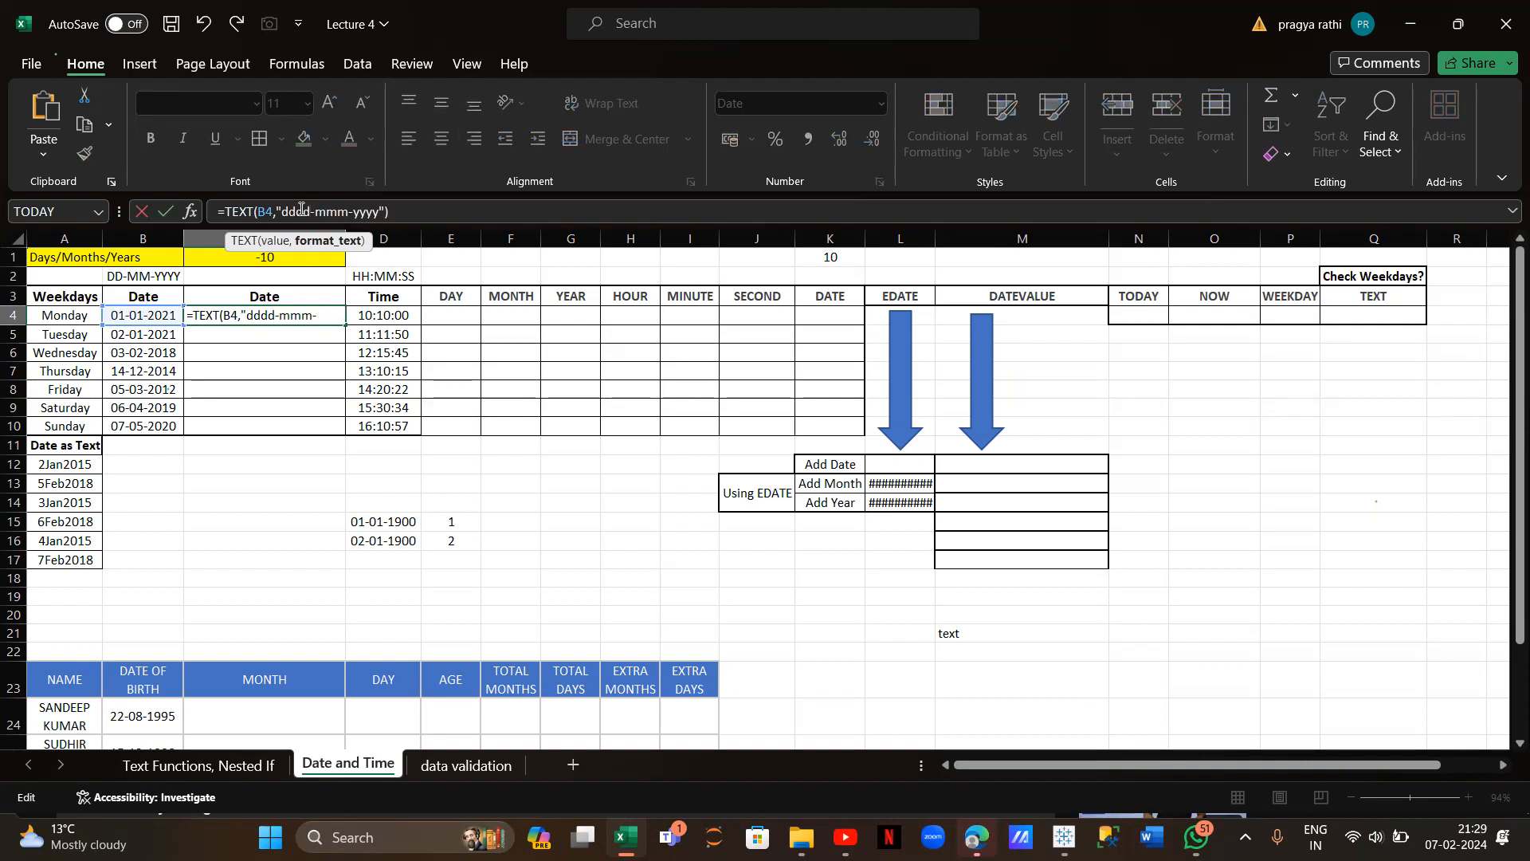
key("Return")
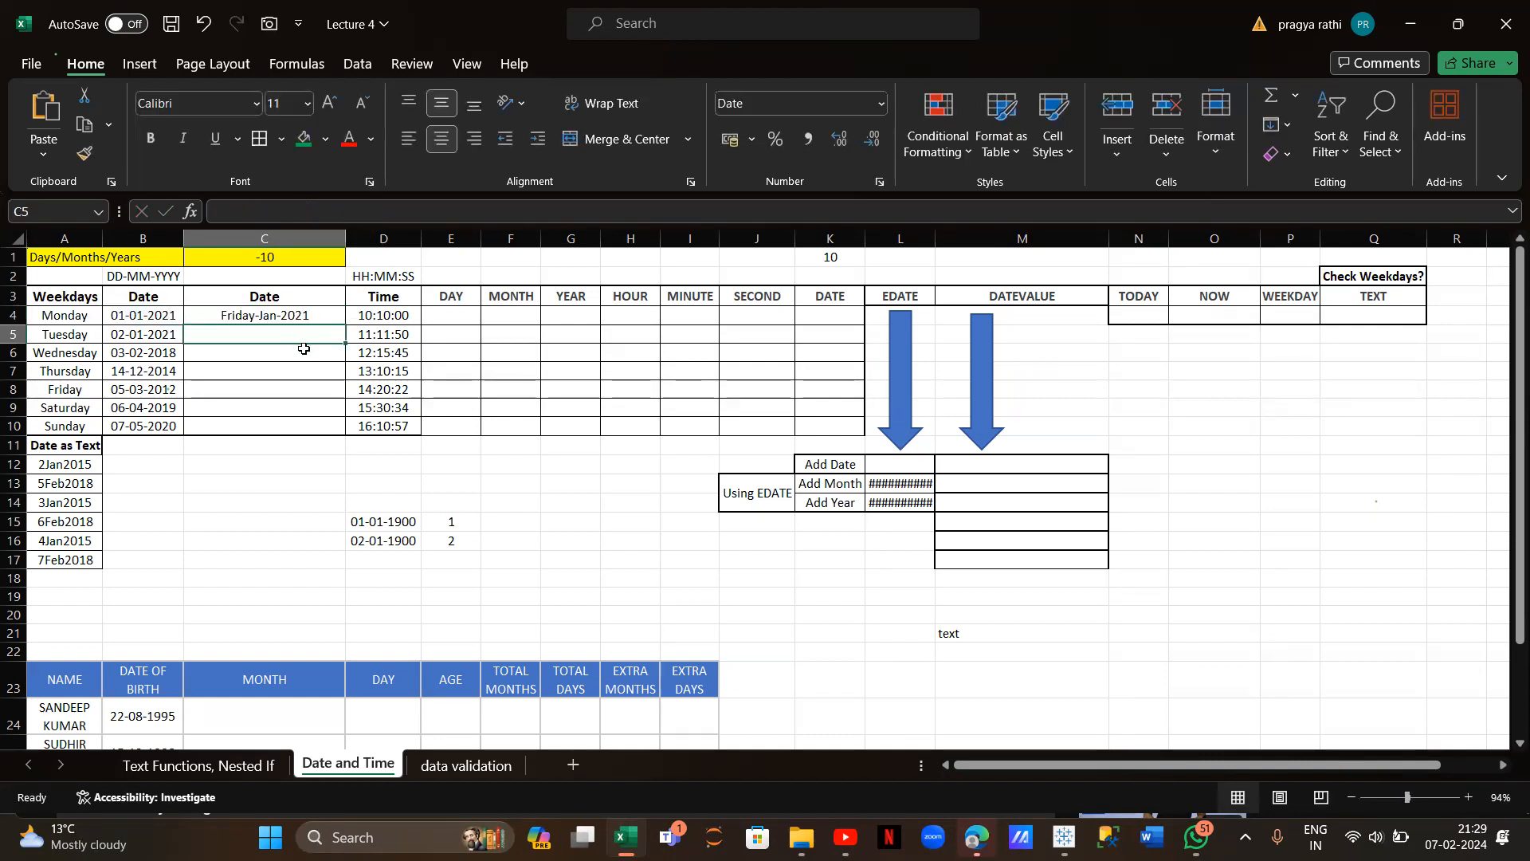
Restore the full month name and trim the year so C4 reads Friday-January-21
left_click(262, 316)
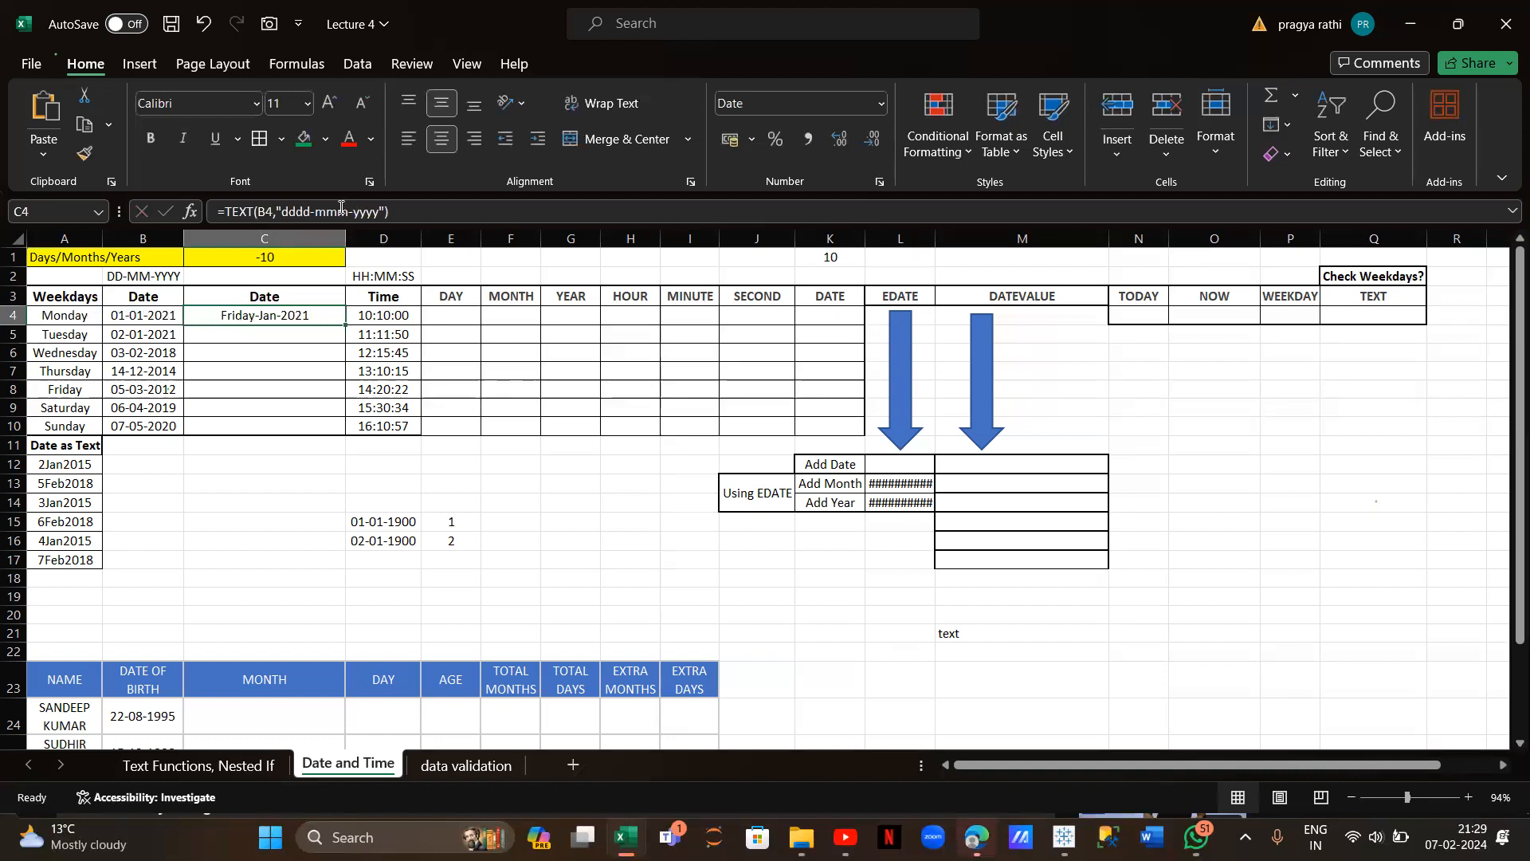
left_click(346, 209)
type("m")
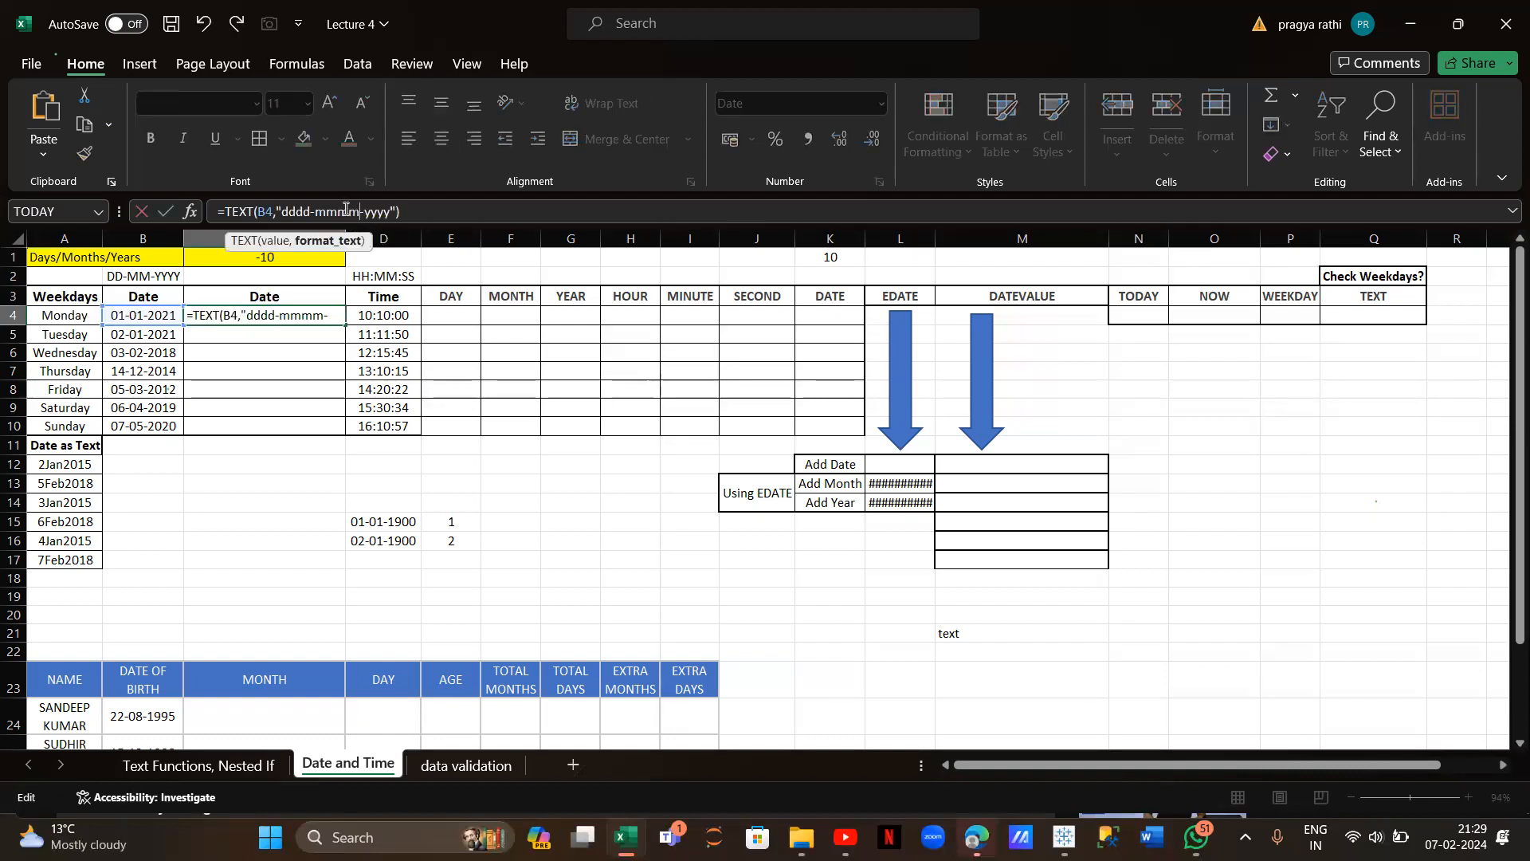
left_click(391, 213)
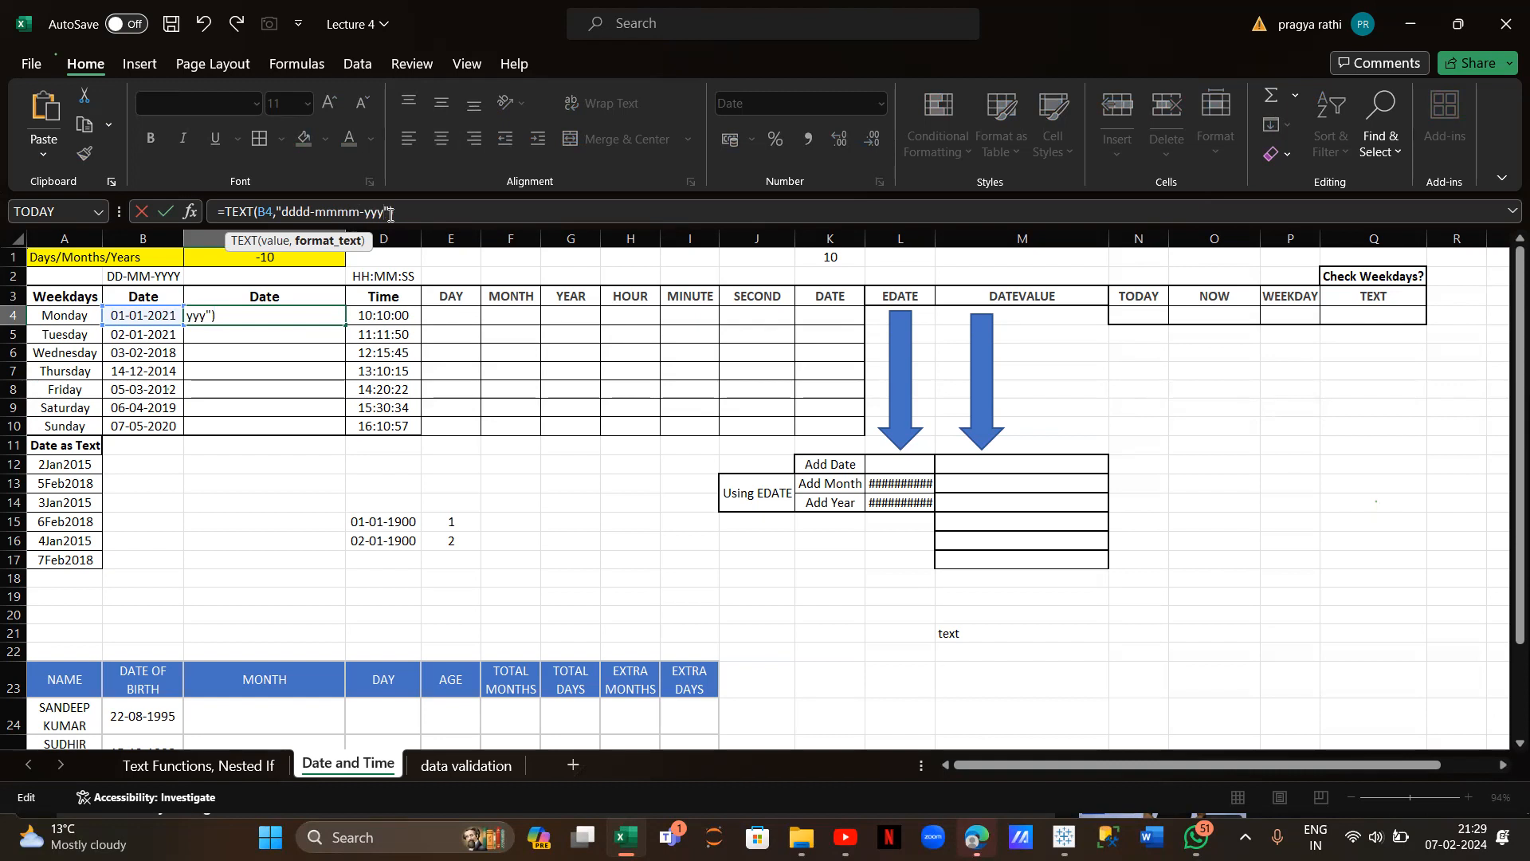
key("Return")
left_click(316, 317)
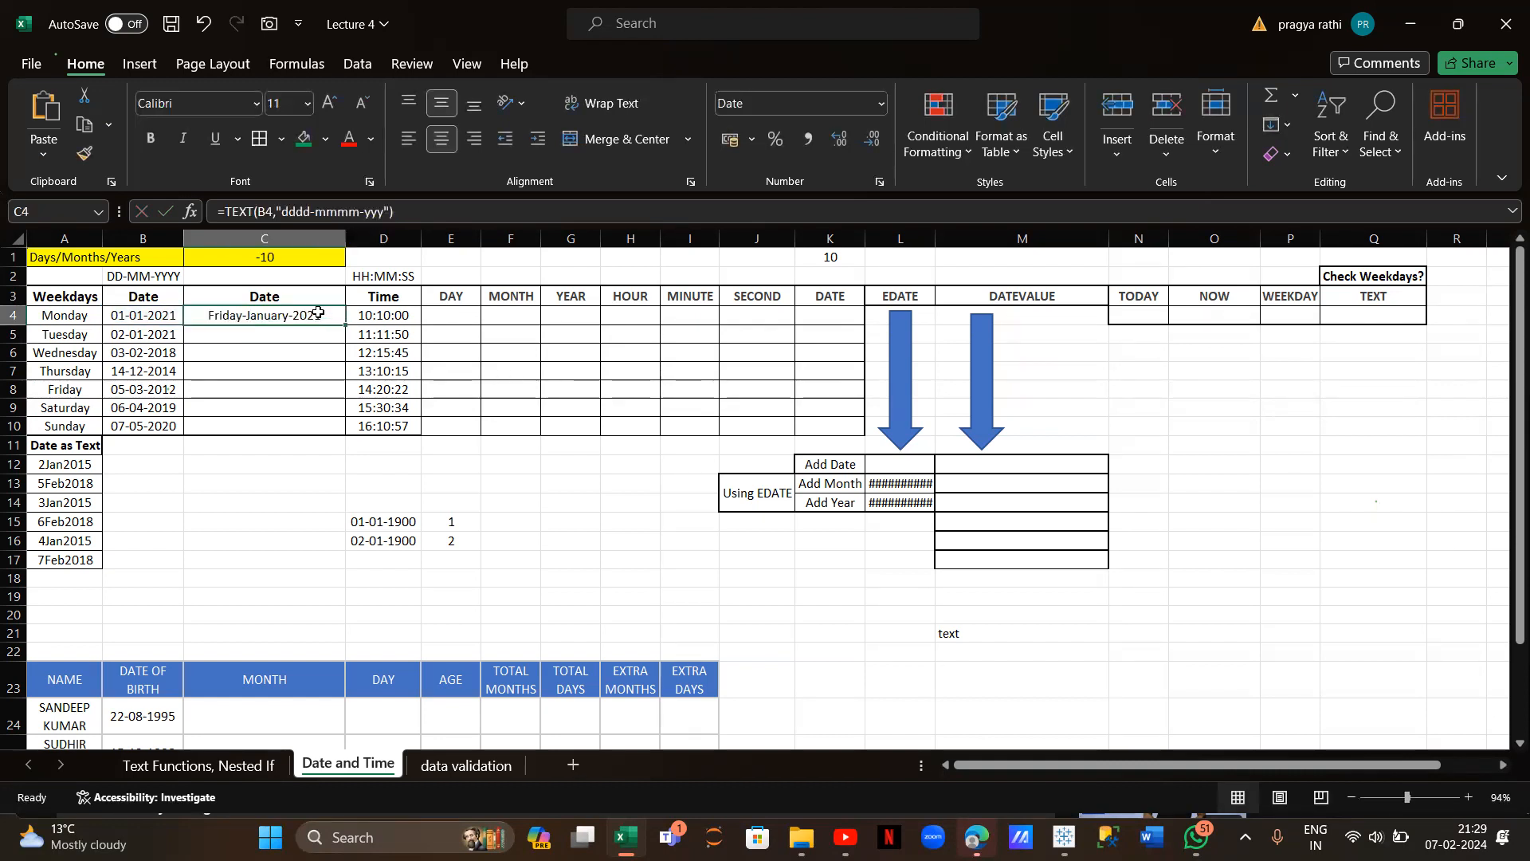
left_click(379, 214)
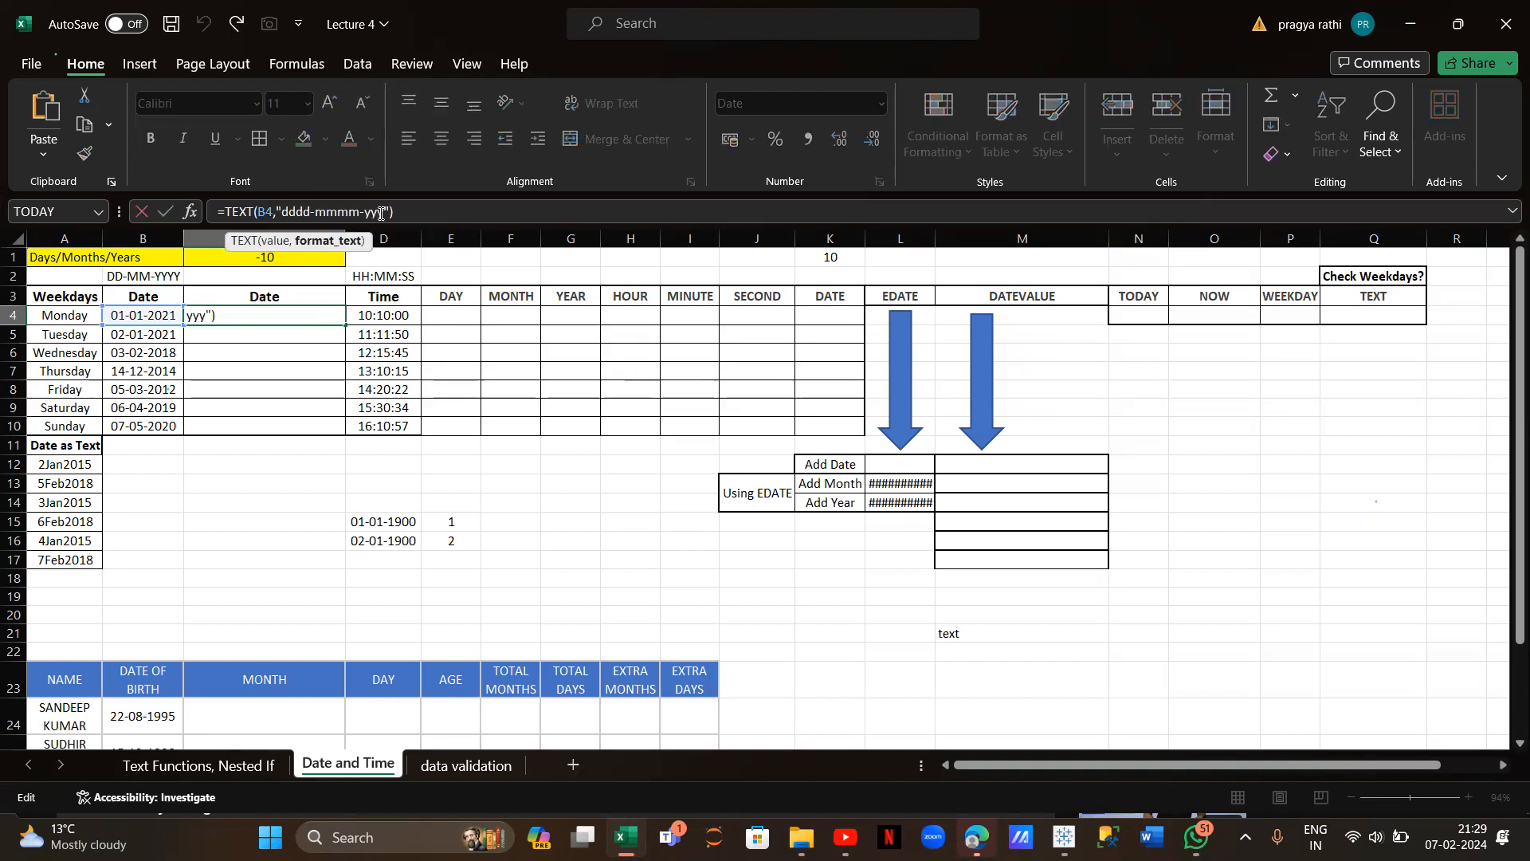
key("BackSpace")
key("Return")
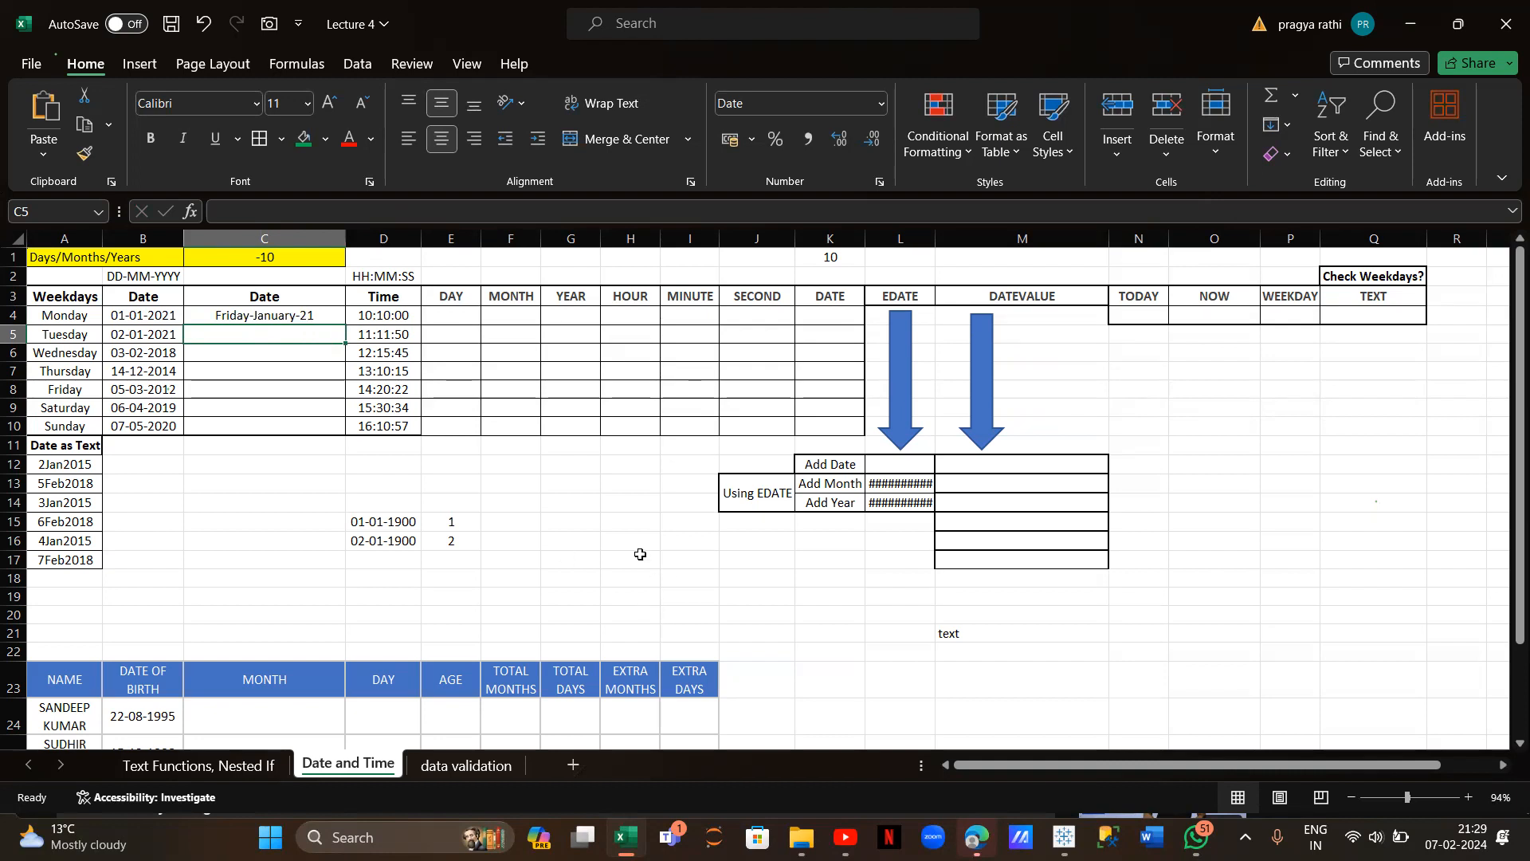
List day codes dd, ddd, dddd with examples o1, fri, friday in H14:I16, and m in H17
left_click(617, 507)
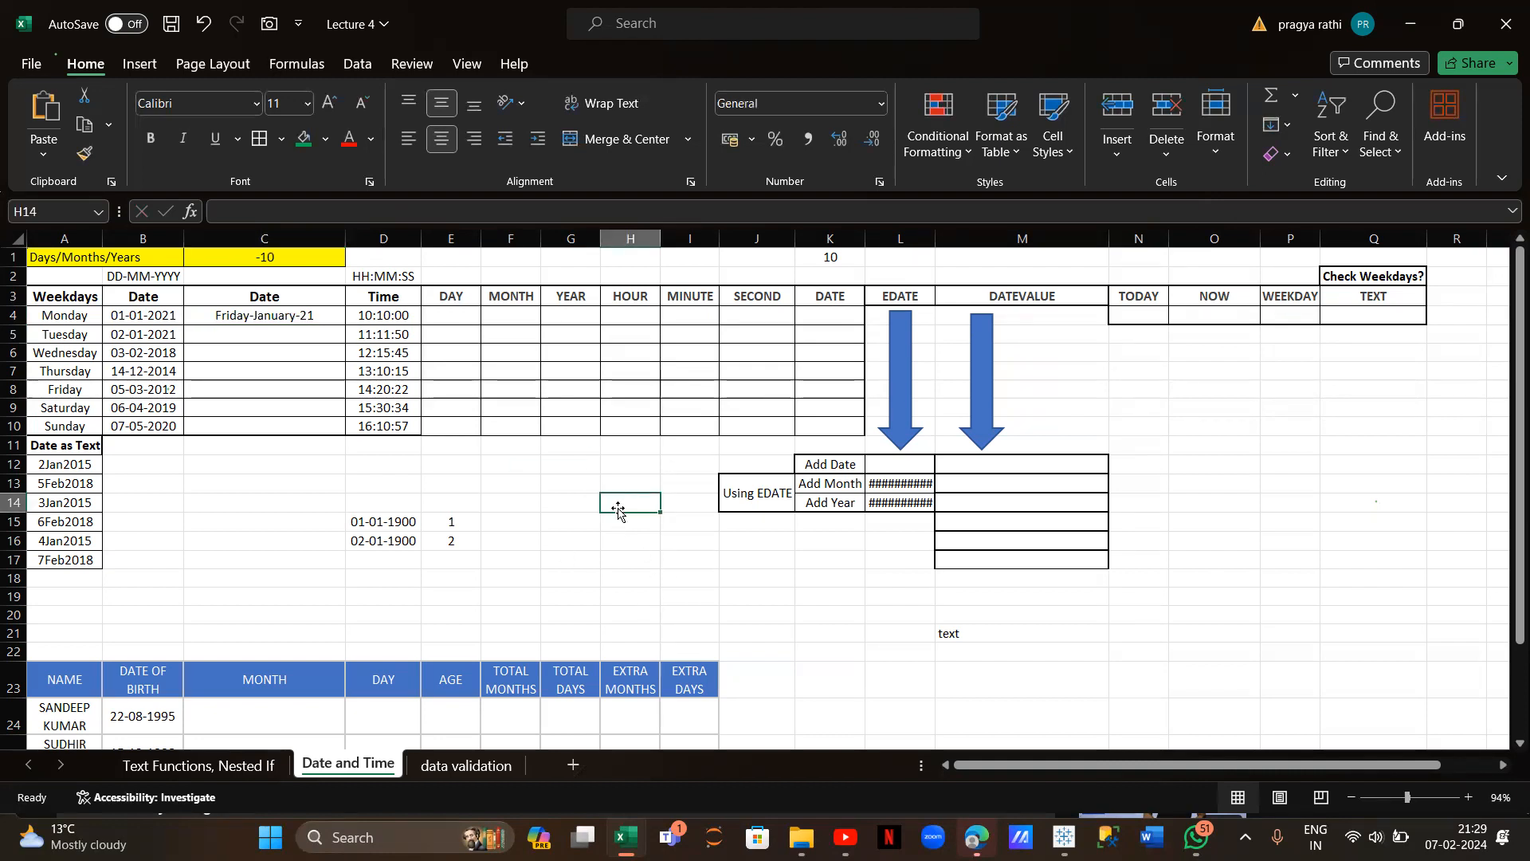
type("dd")
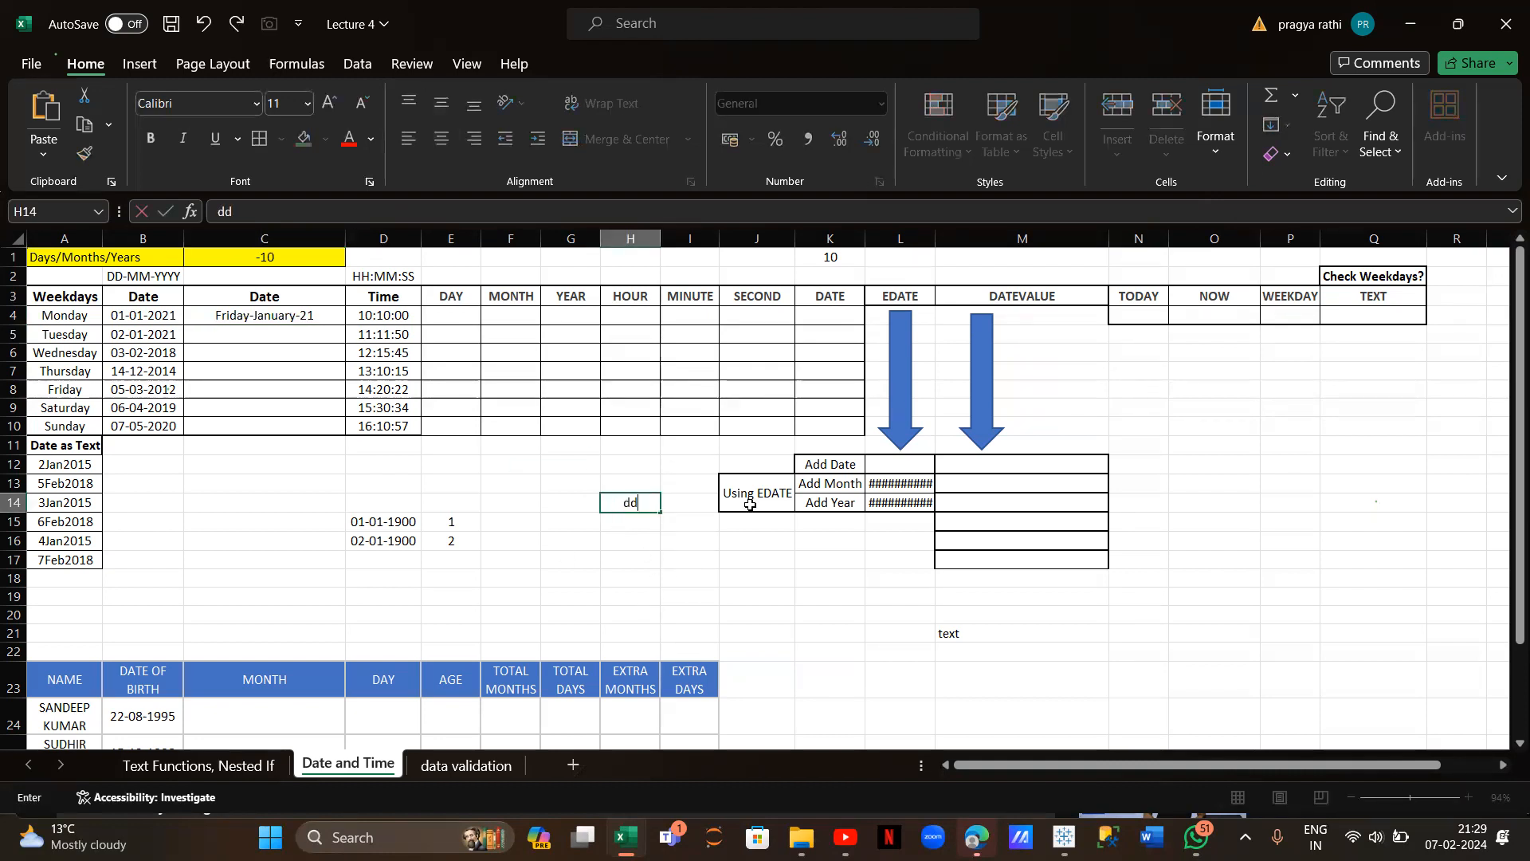
left_click(696, 504)
type("o1")
left_click(643, 519)
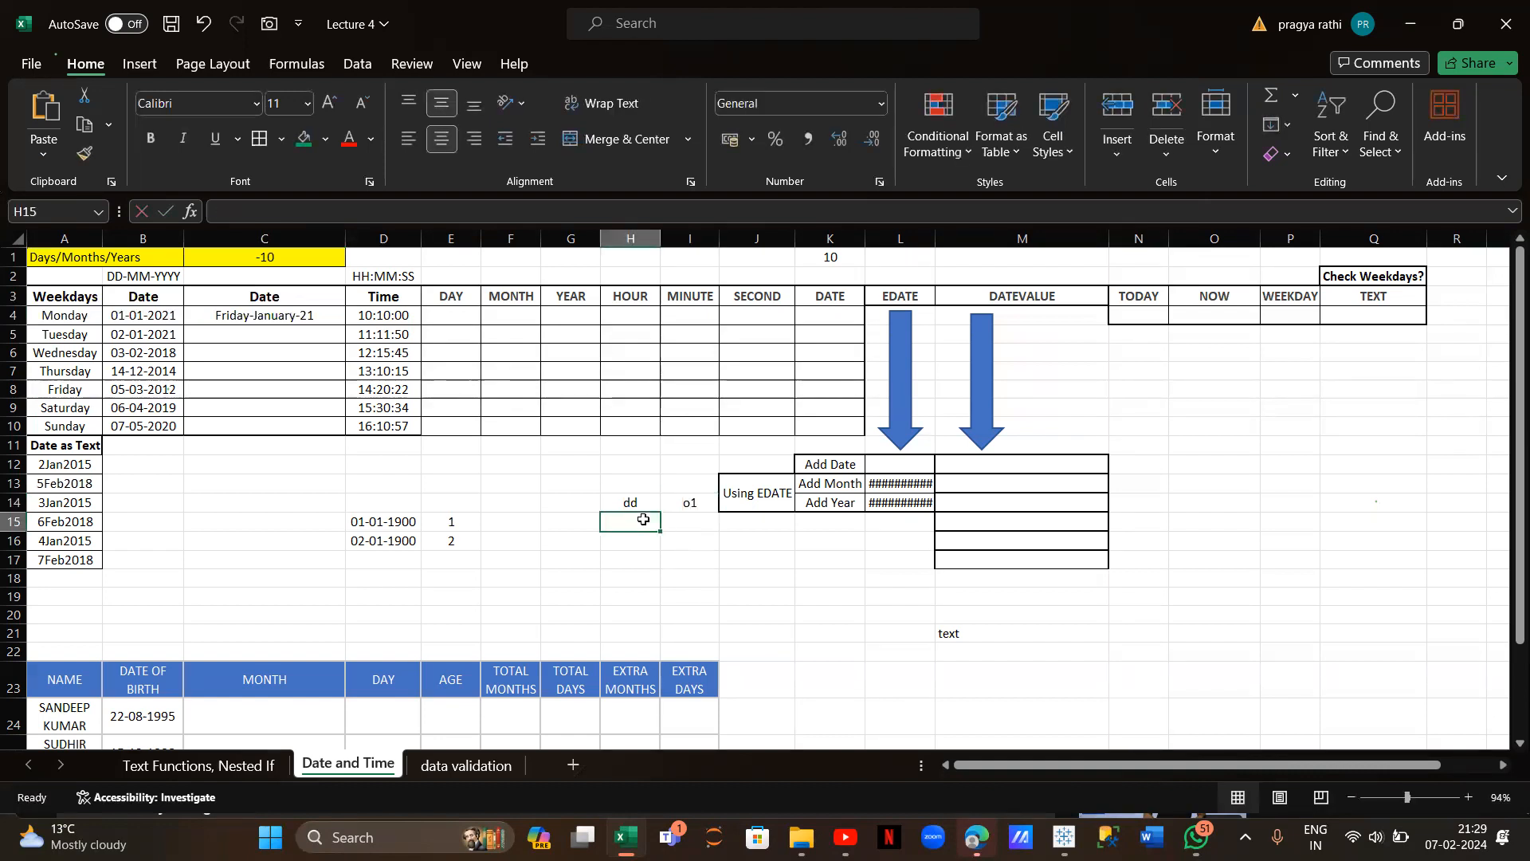
type("ddd")
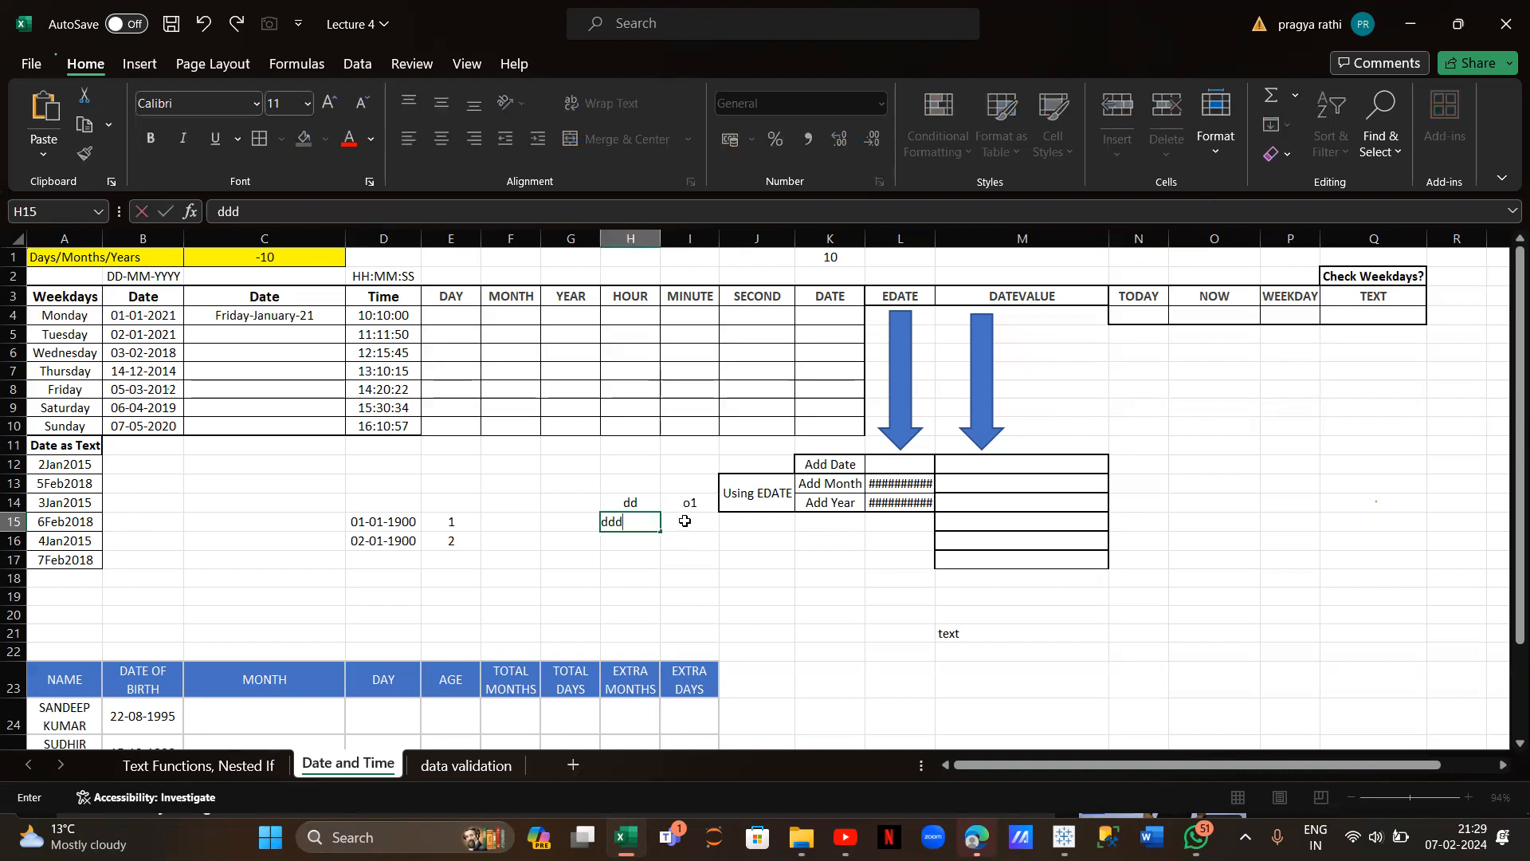
left_click(698, 520)
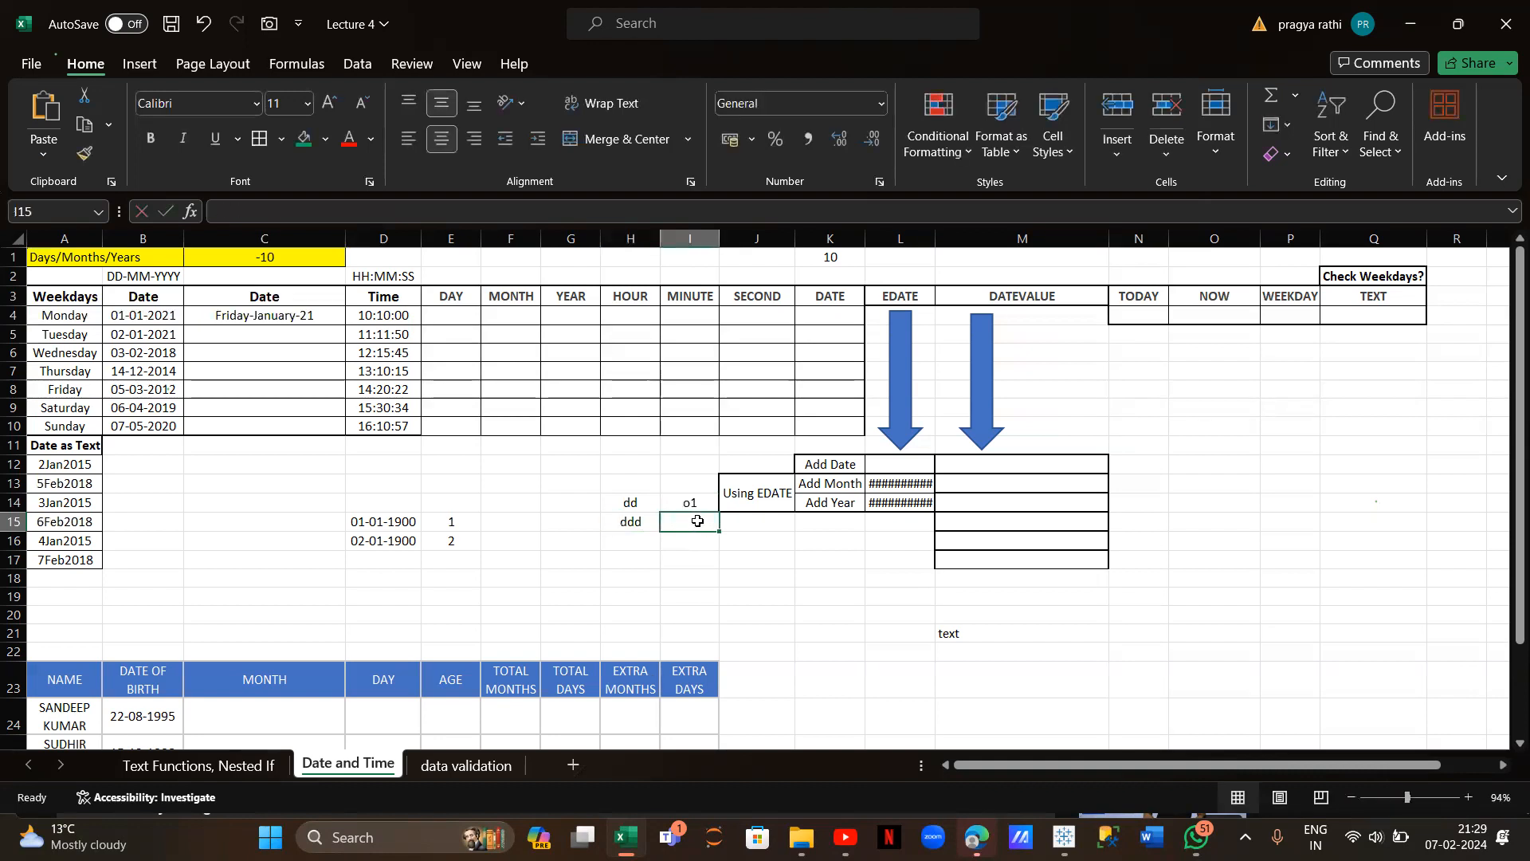
type("fri")
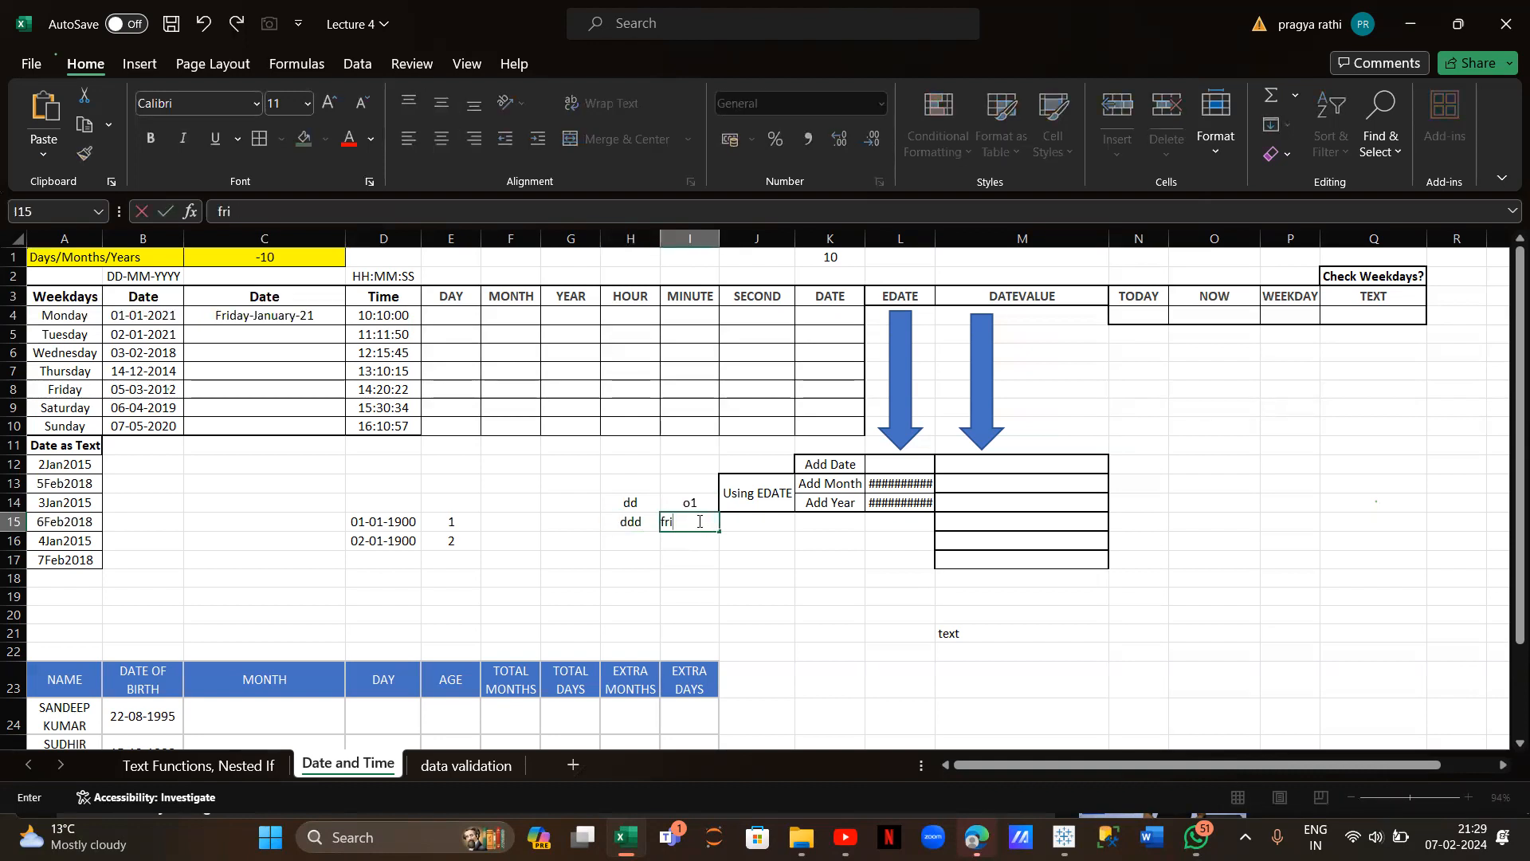
left_click(635, 540)
type("dddd")
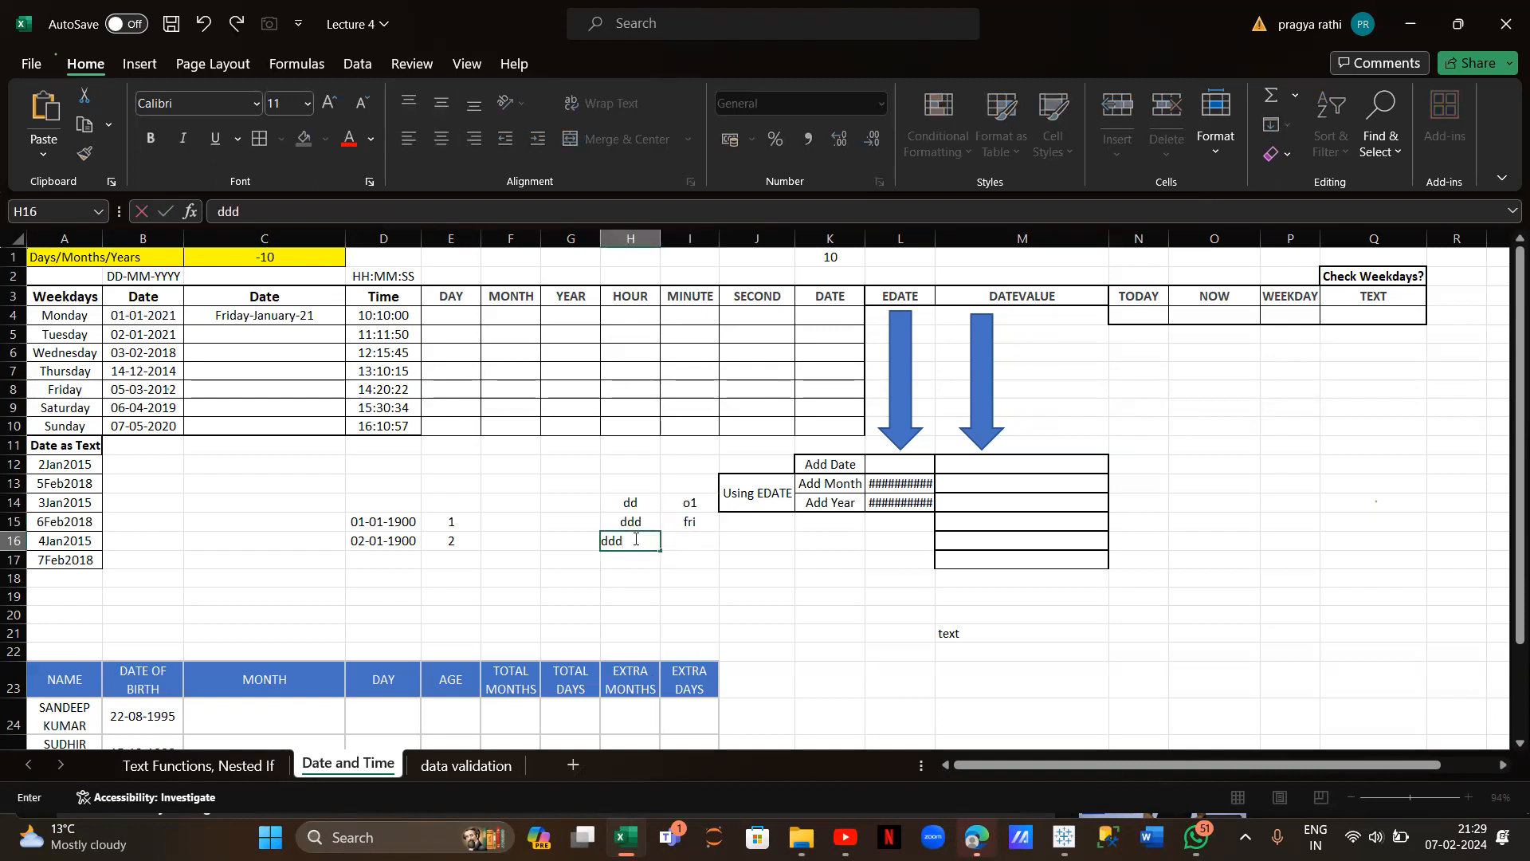
left_click(687, 539)
type("frid")
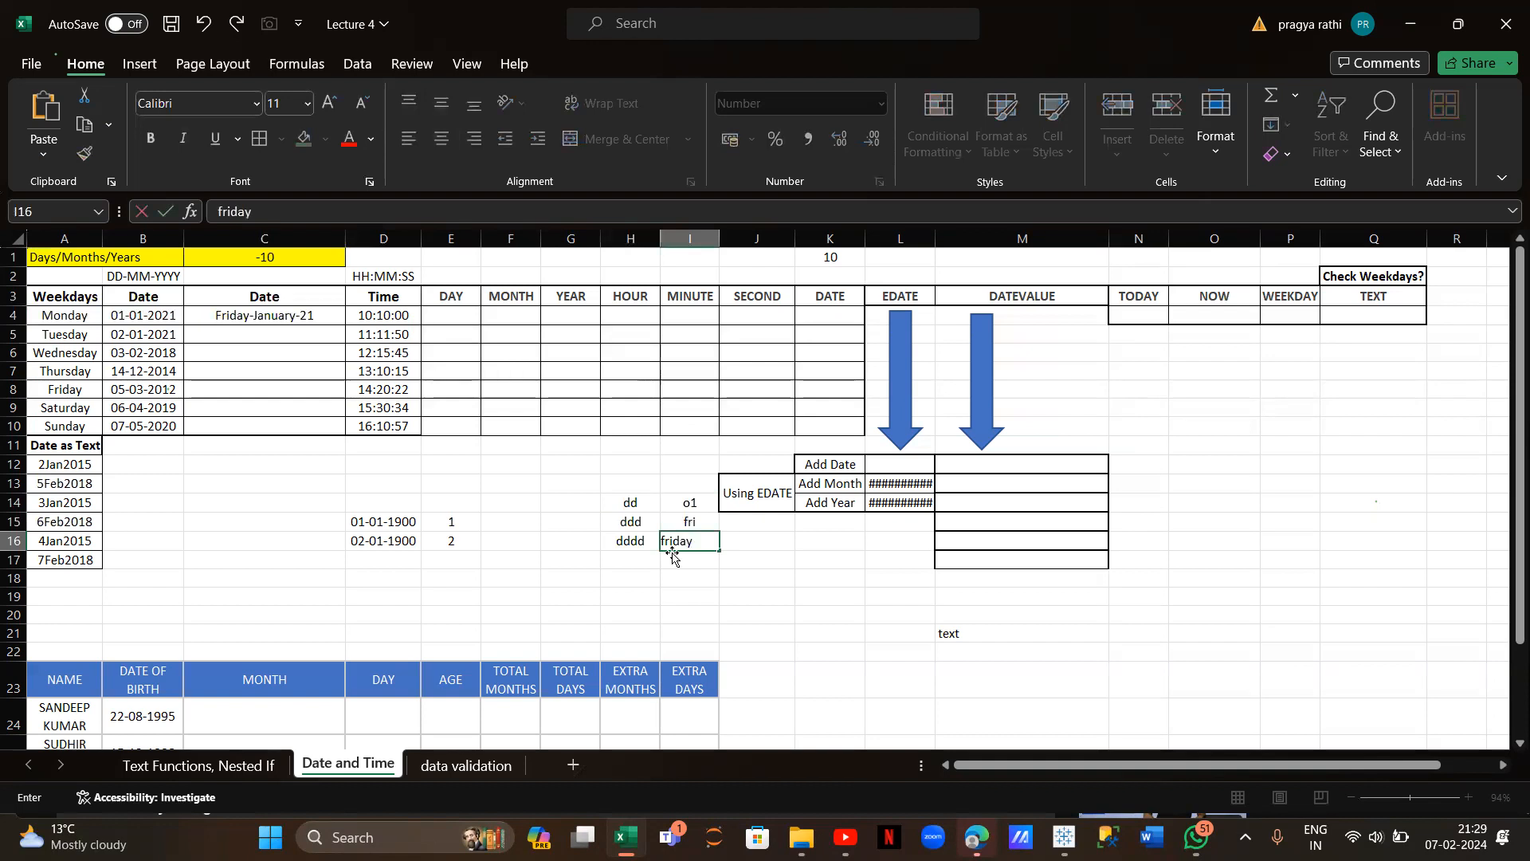
type("ay")
left_click(644, 559)
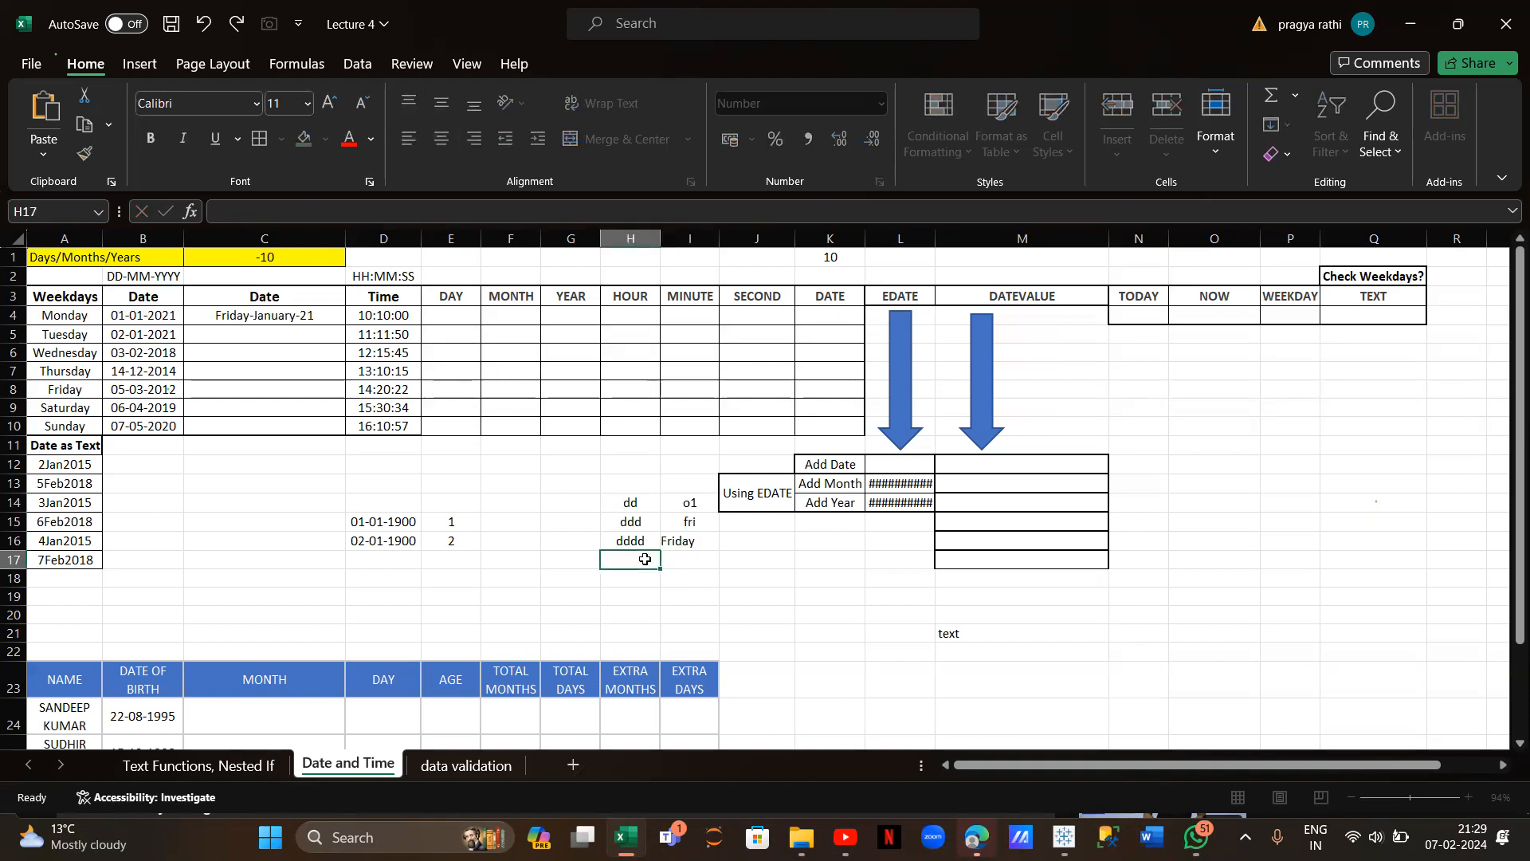
type("m")
Change C4's format to "dddd-mm-yy" so it reads Friday-01-21
left_click(308, 314)
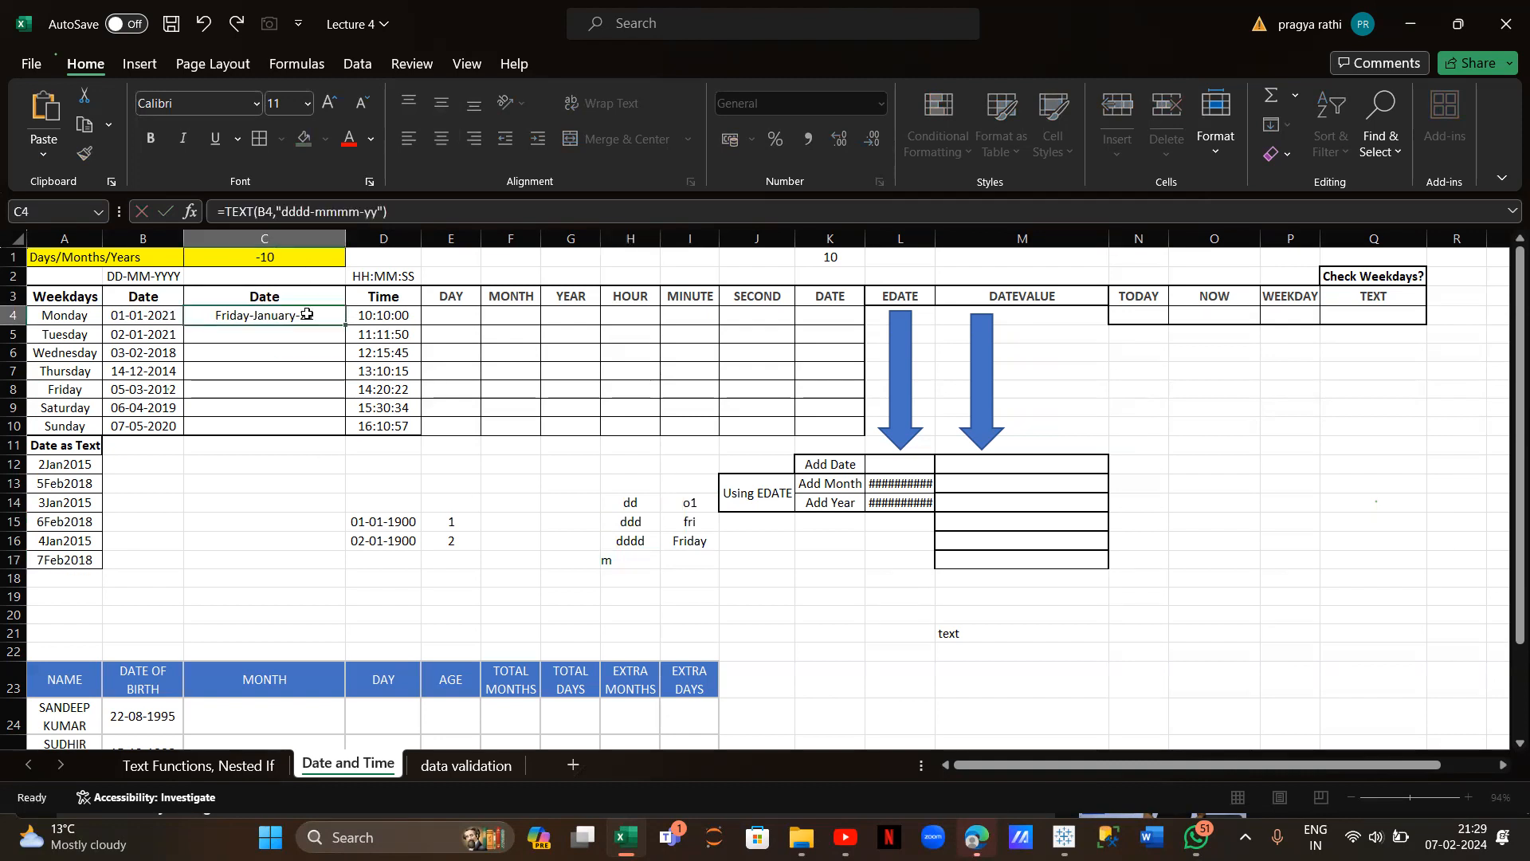
left_click(358, 212)
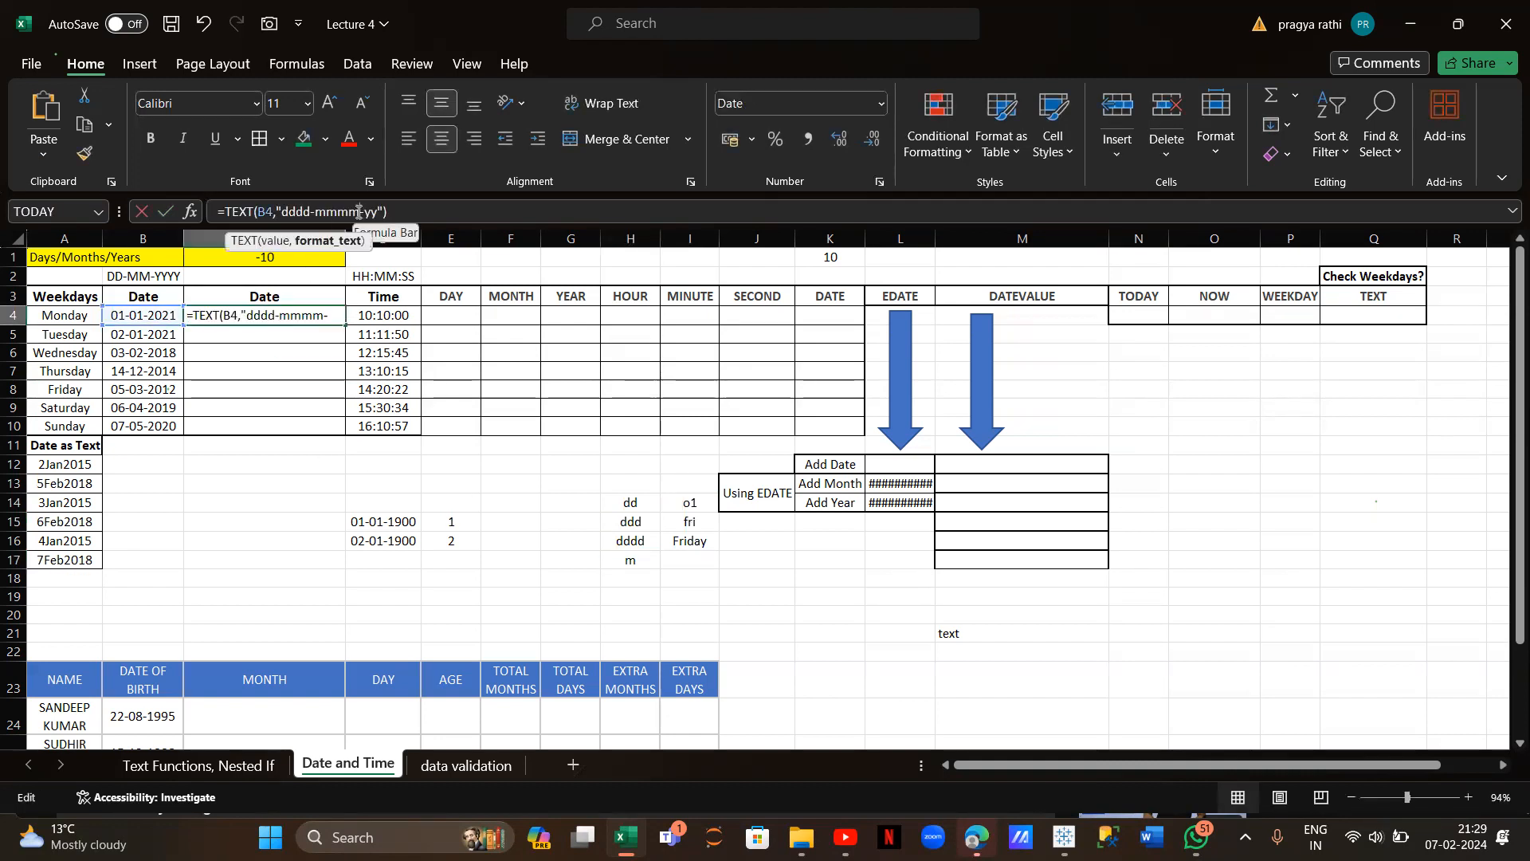
key("BackSpace")
key("BackSpace")
key("BackSpace")
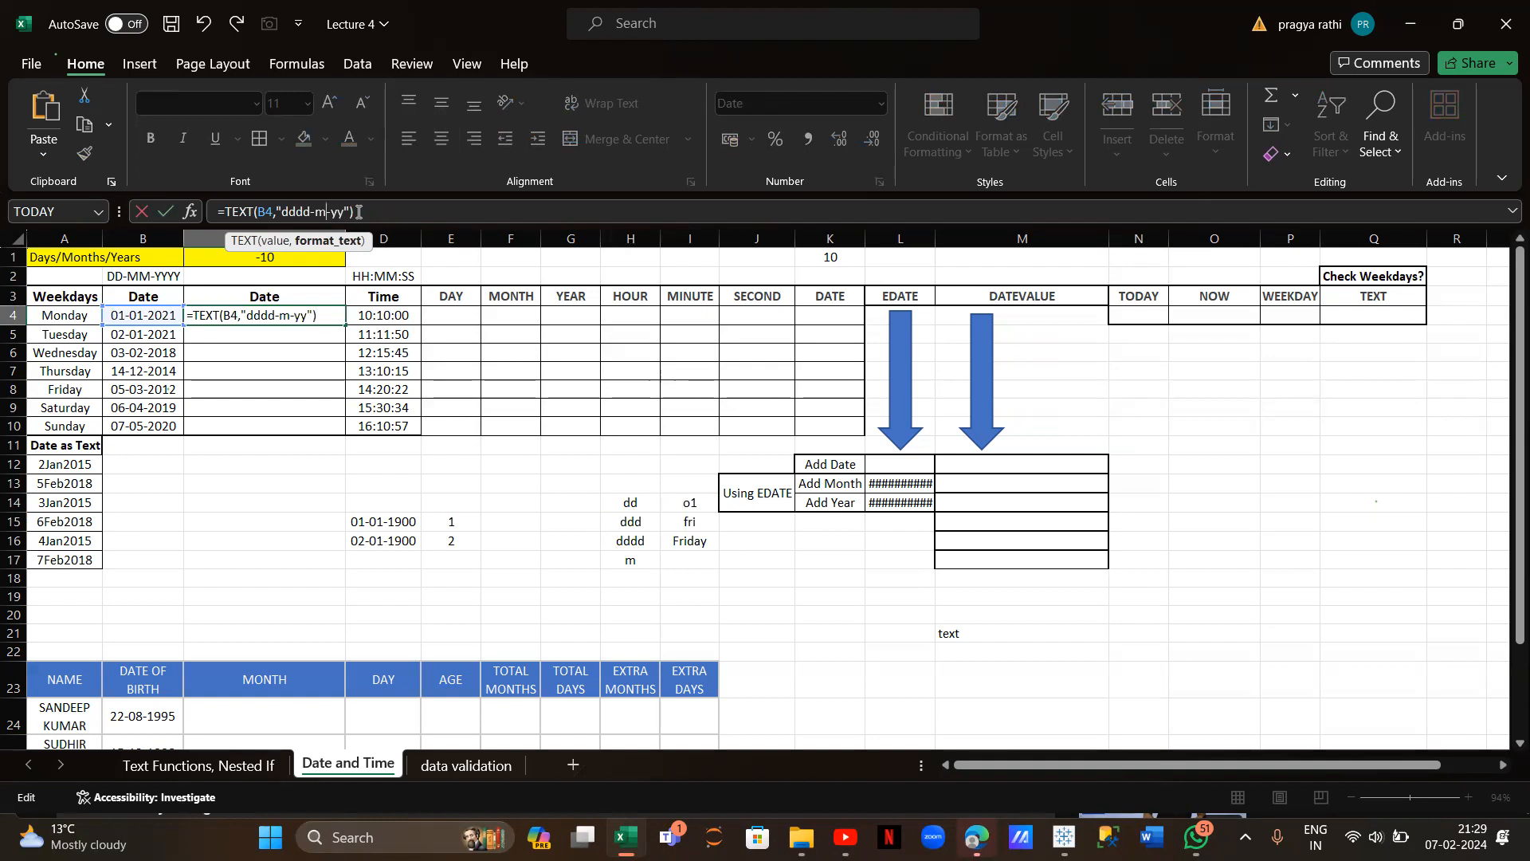
key("Return")
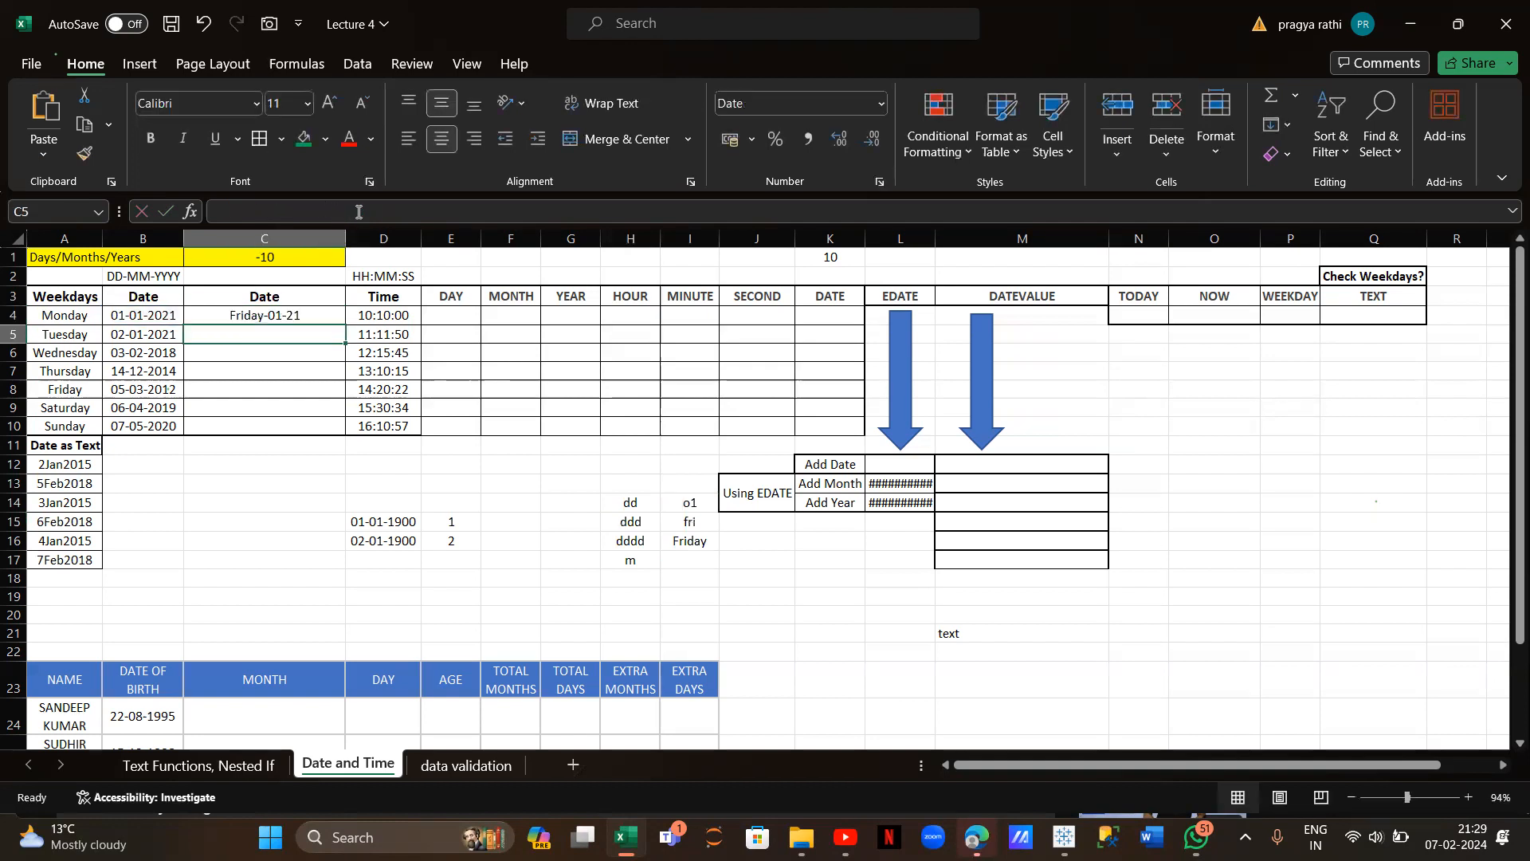
left_click(295, 316)
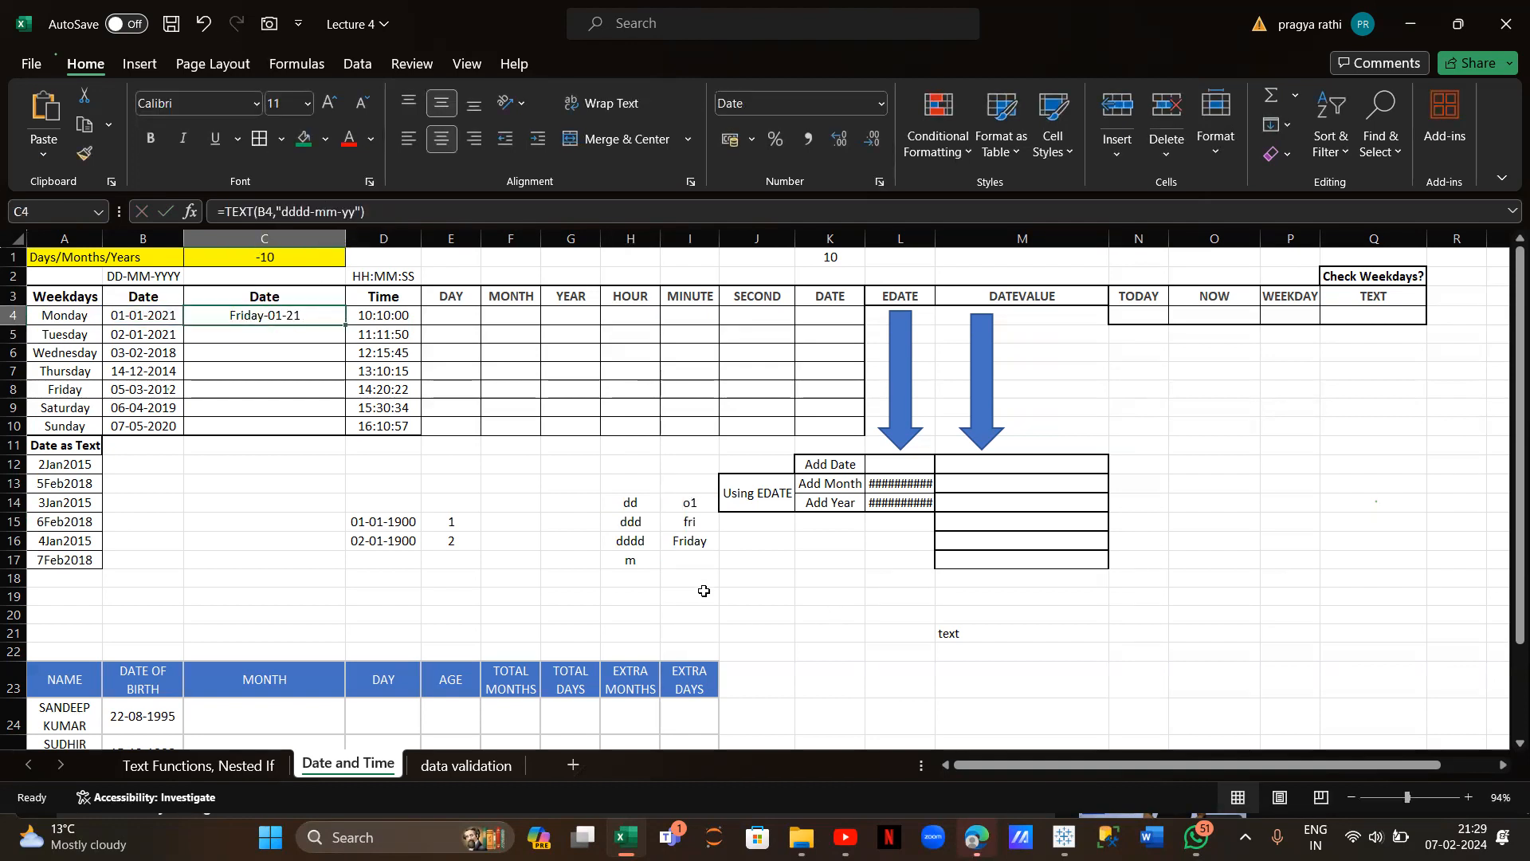
Add month codes mm, mmm, mmmm with examples 01, jan, january in H17:I19
left_click(638, 563)
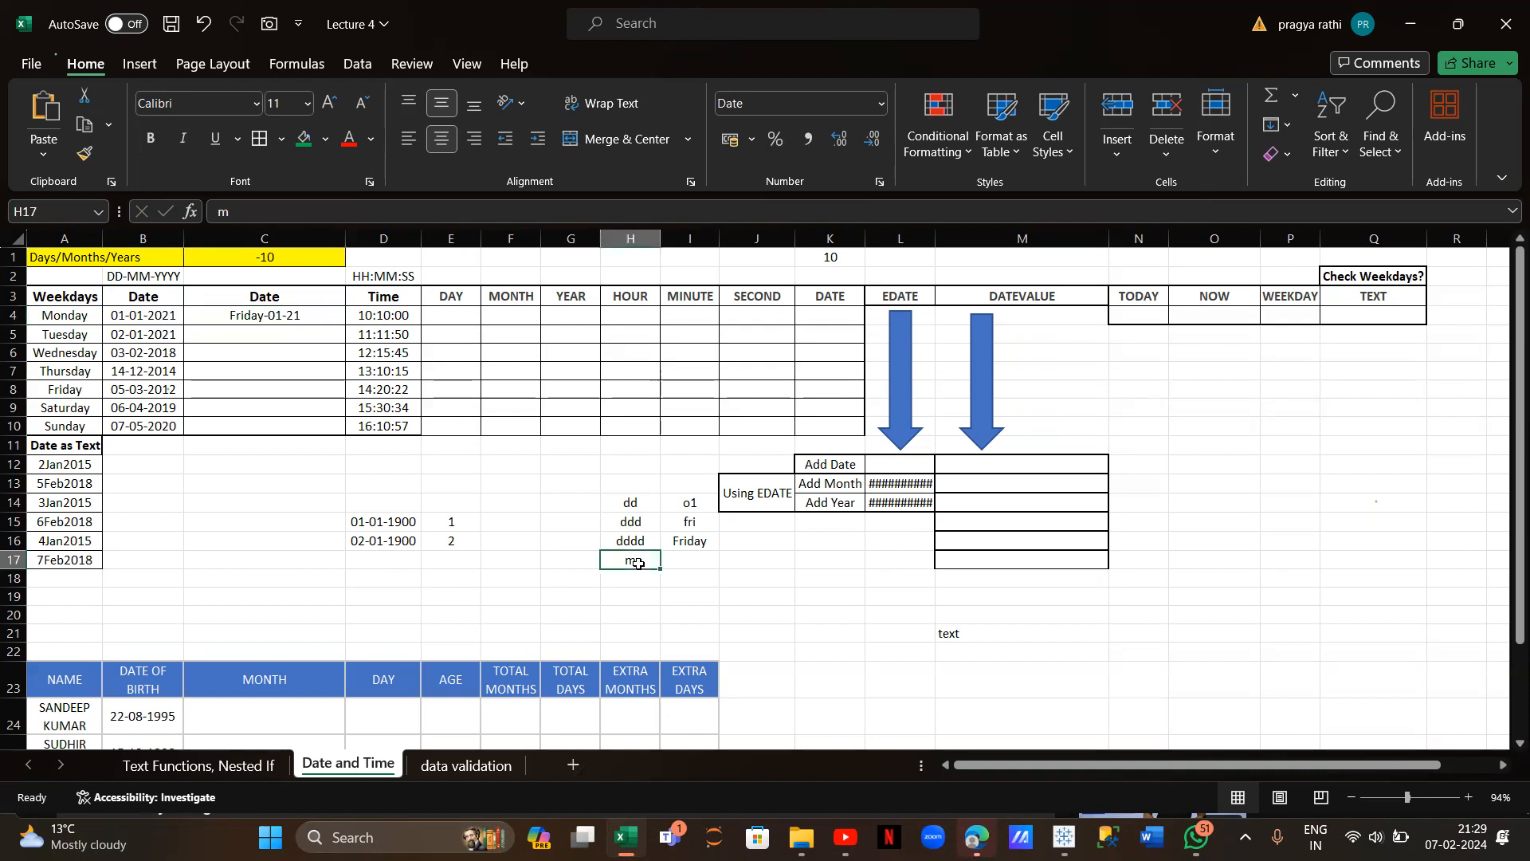
left_click(241, 211)
type("m")
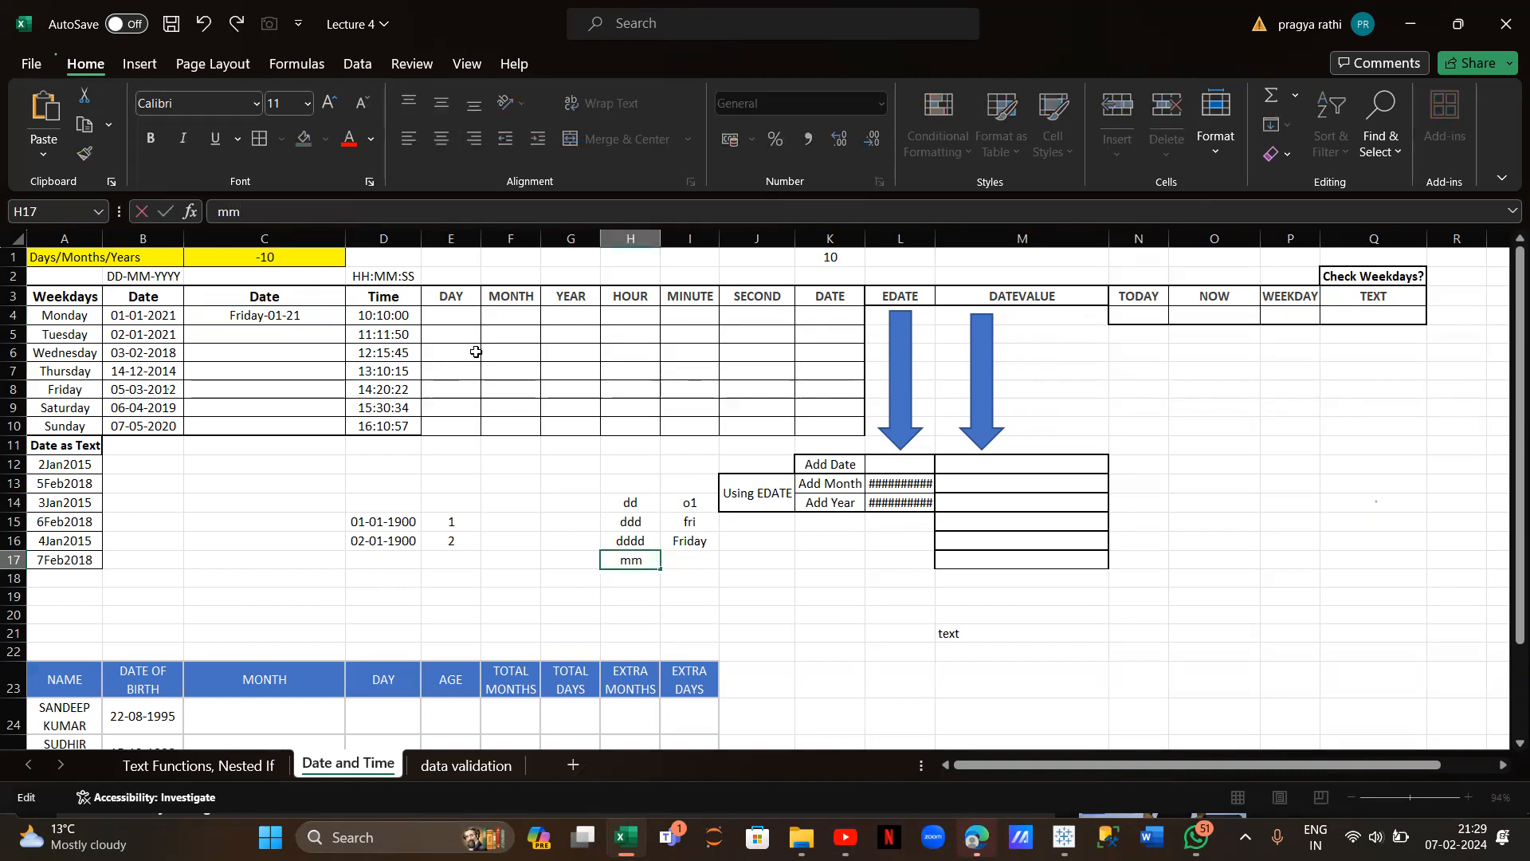
left_click(697, 558)
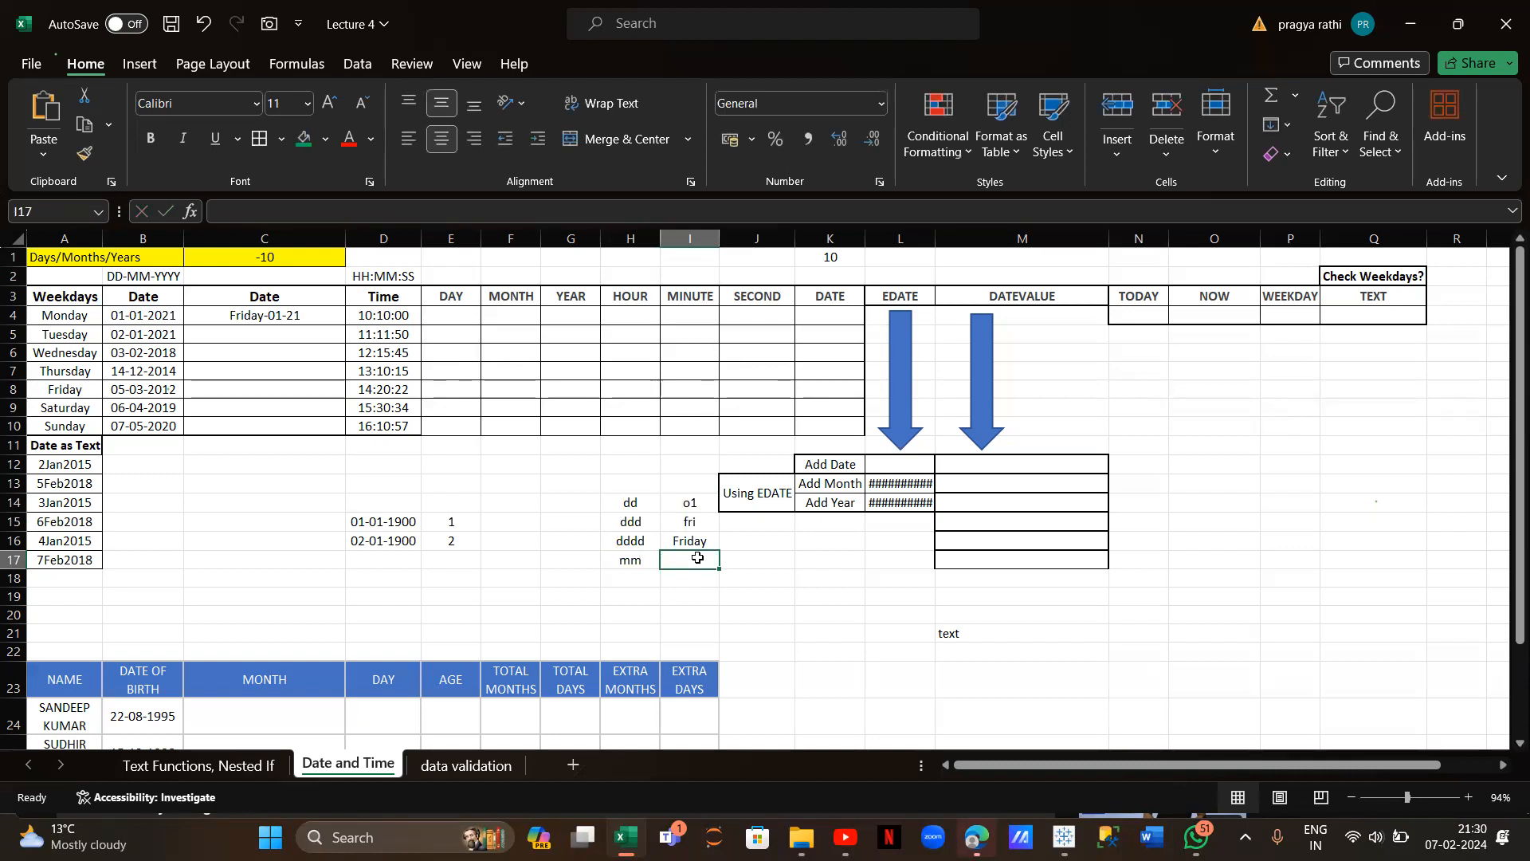
type("01")
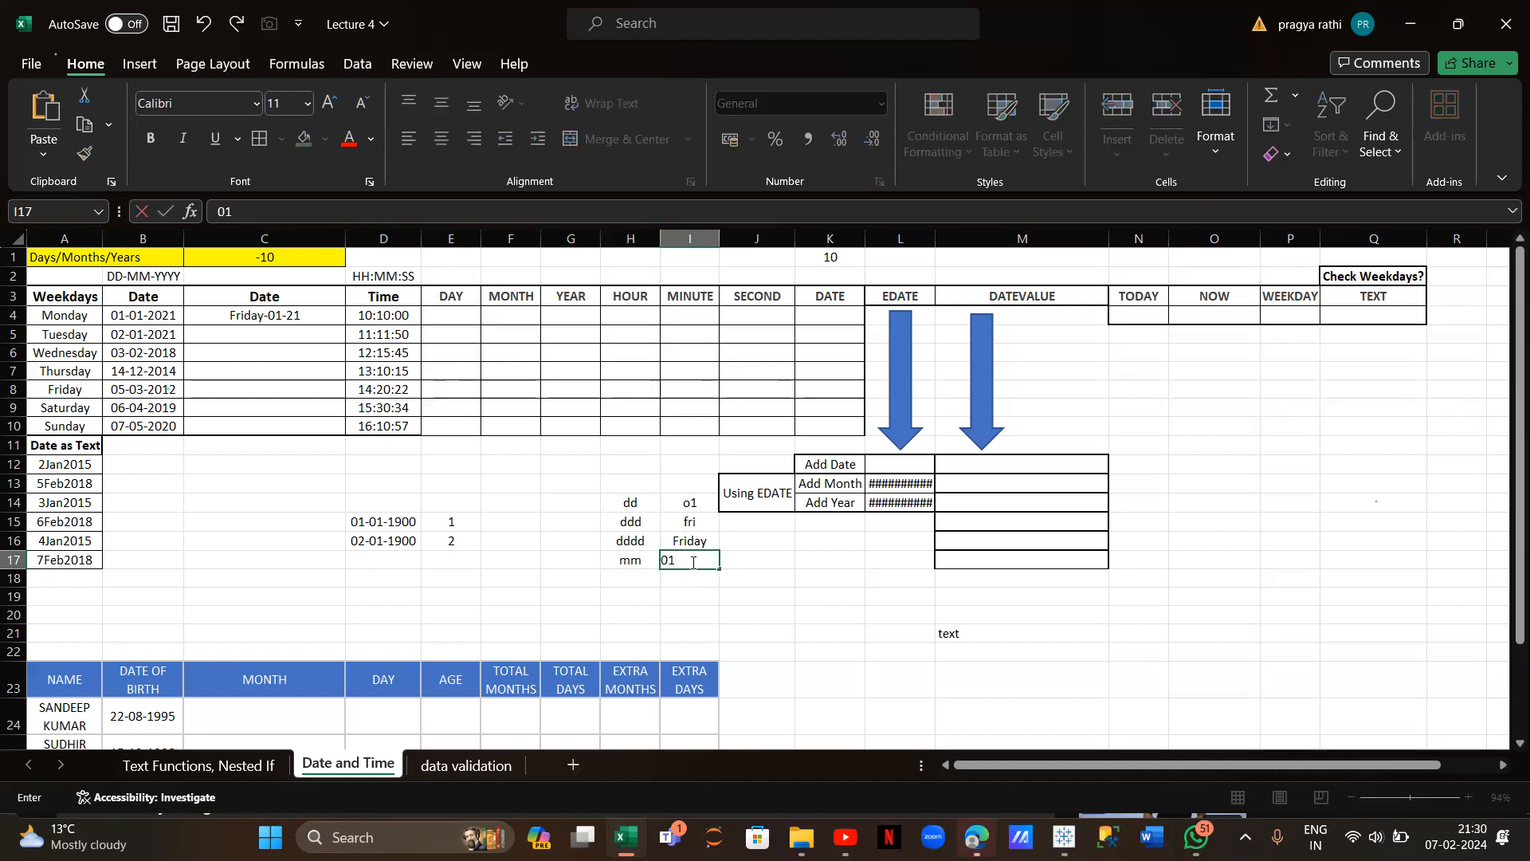
left_click(634, 578)
type("mmm")
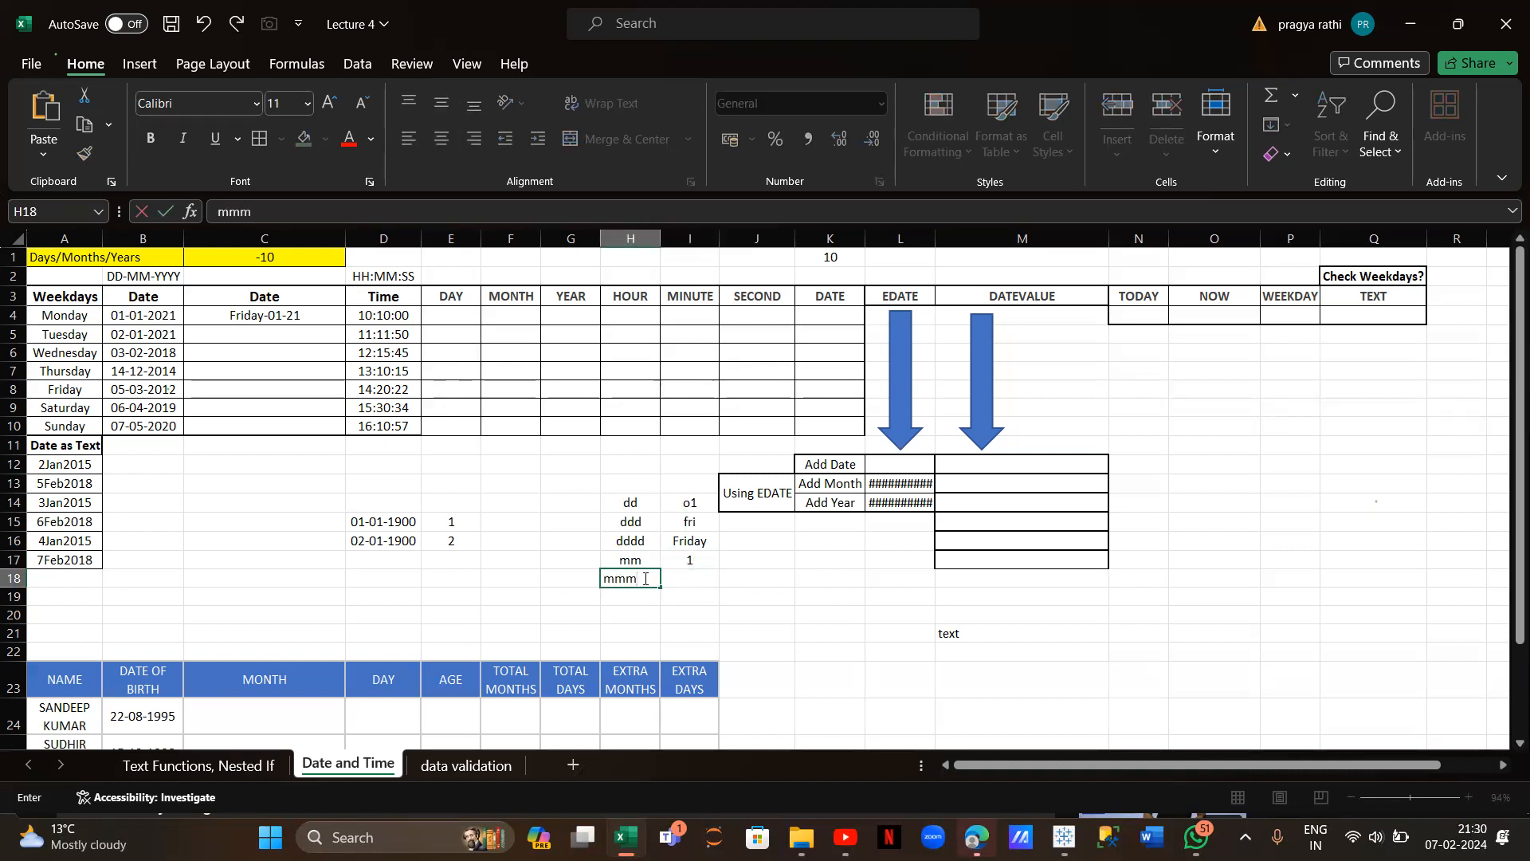
left_click(694, 580)
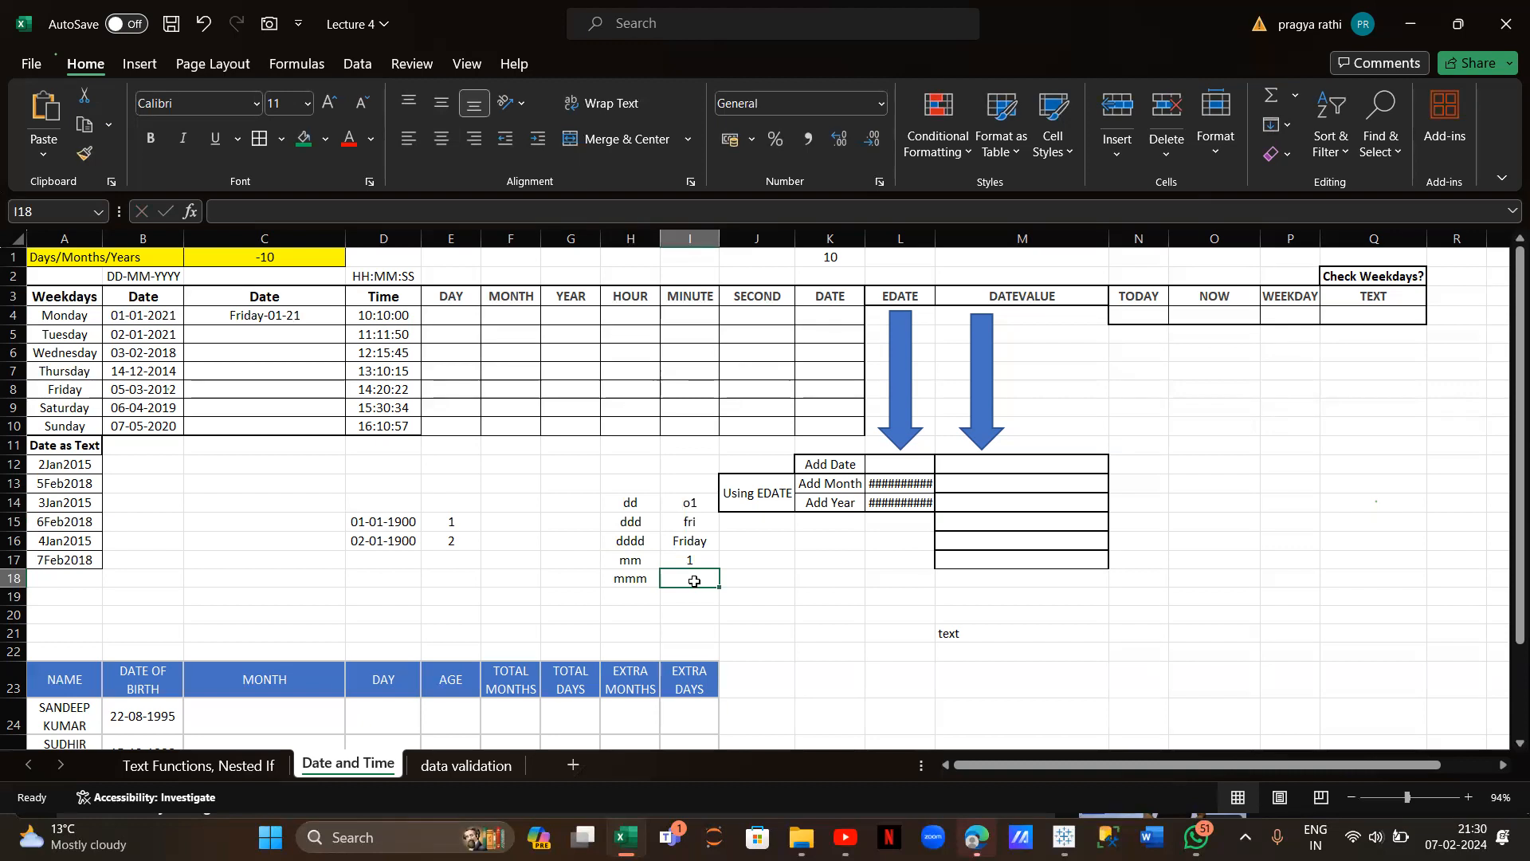
type("jan")
left_click(642, 598)
type("mmmm")
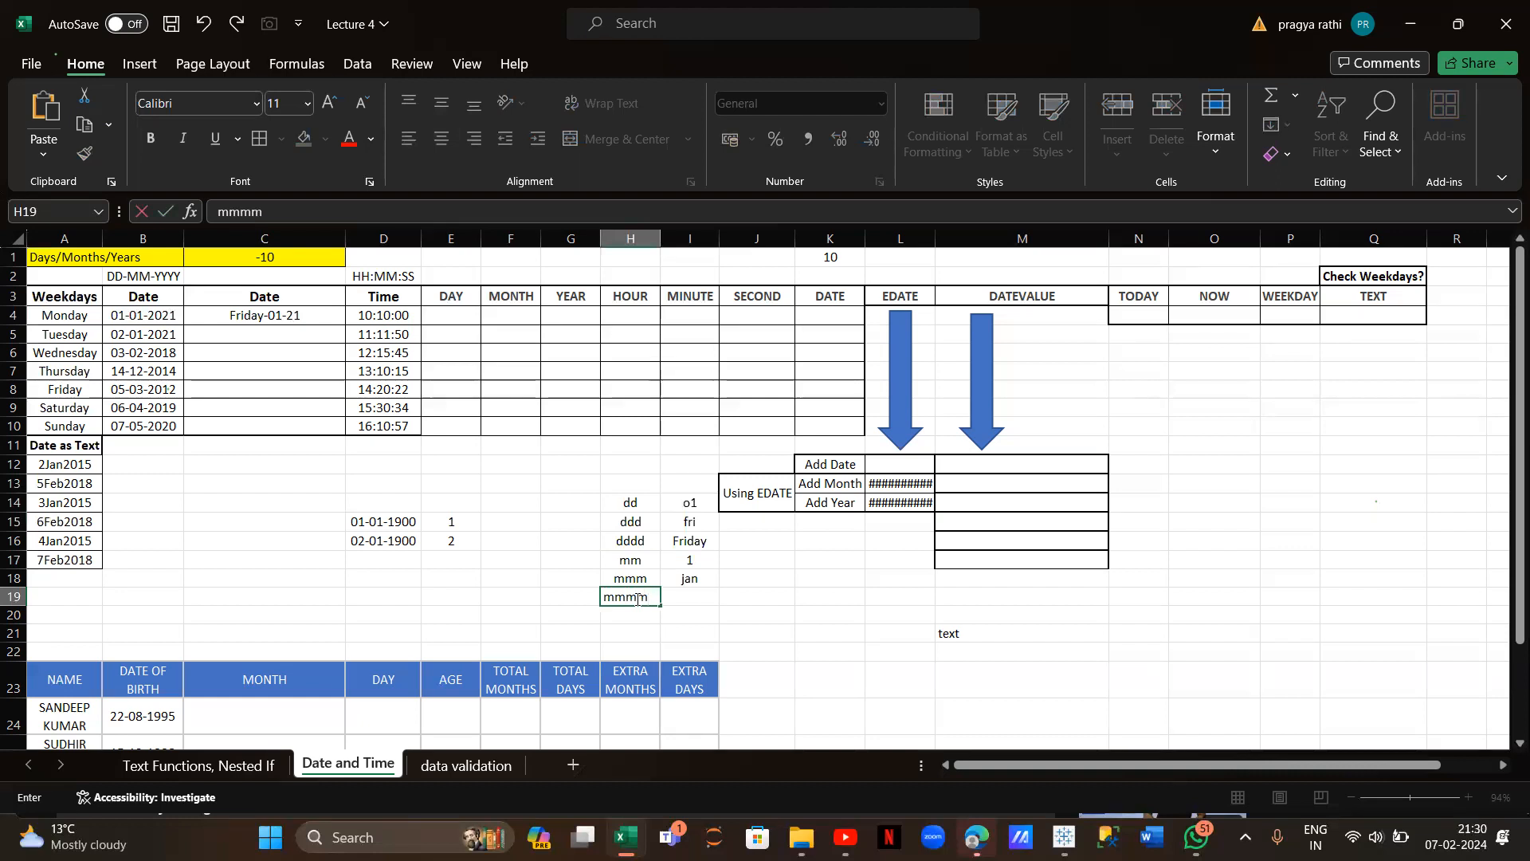
left_click(701, 596)
type("january")
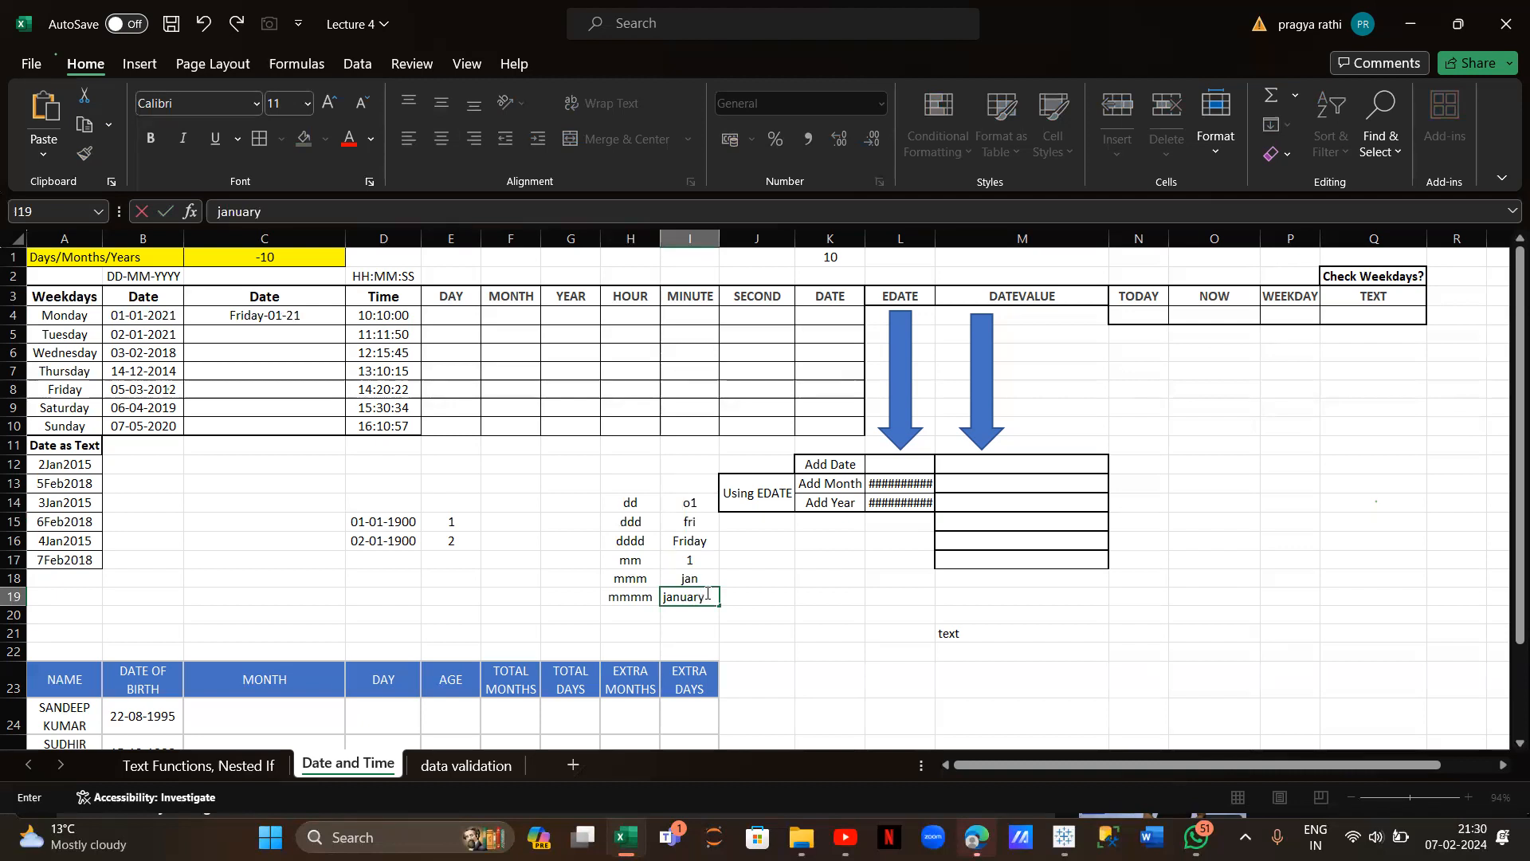
Add year codes yy, yyy, yyyy with examples 21, 2021, 2021, saving the workbook
left_click(619, 611)
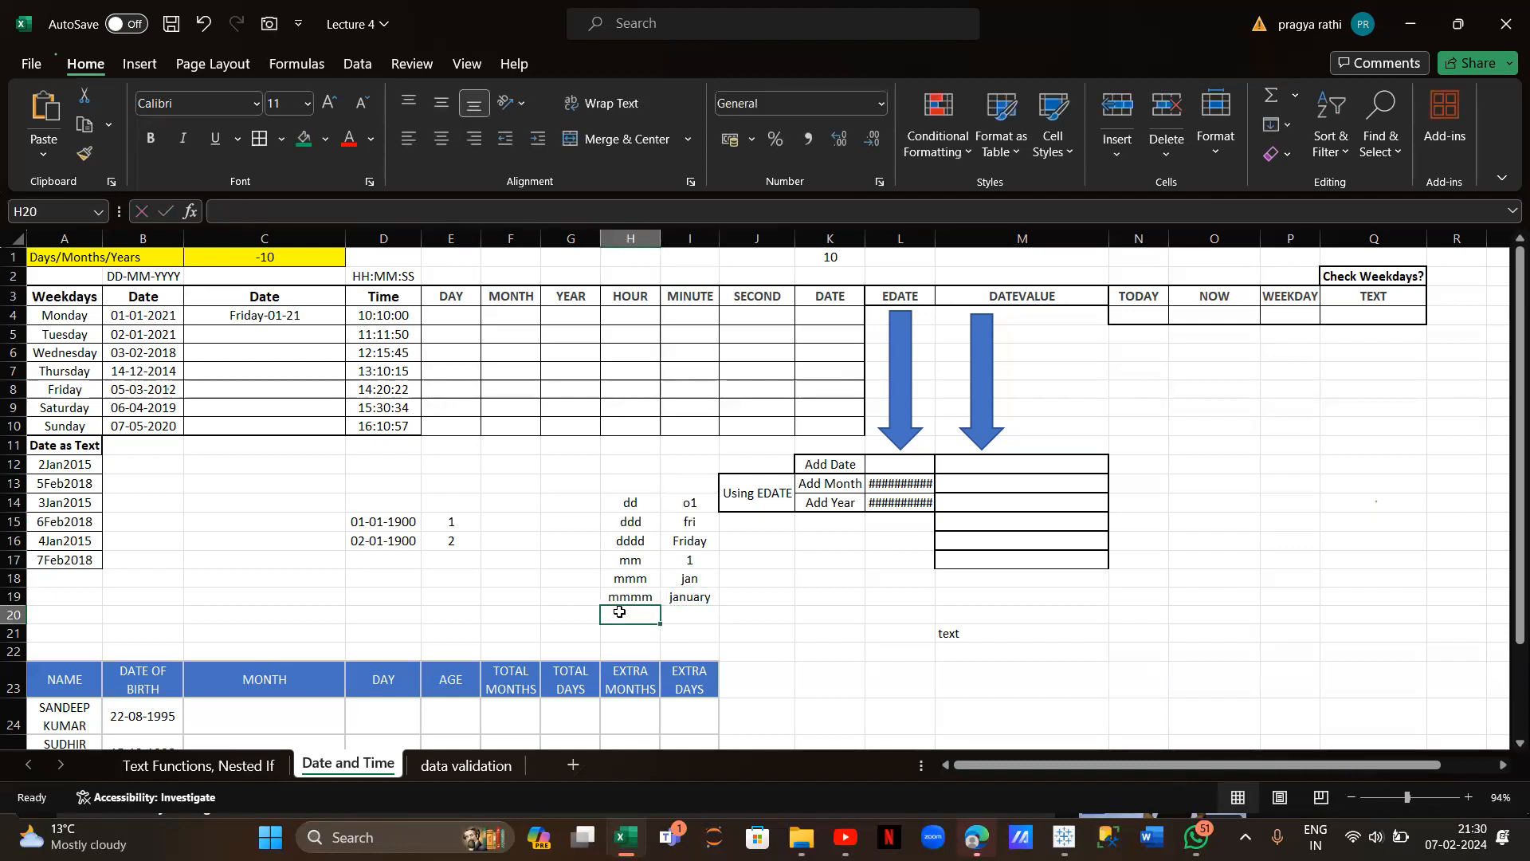
type("yy")
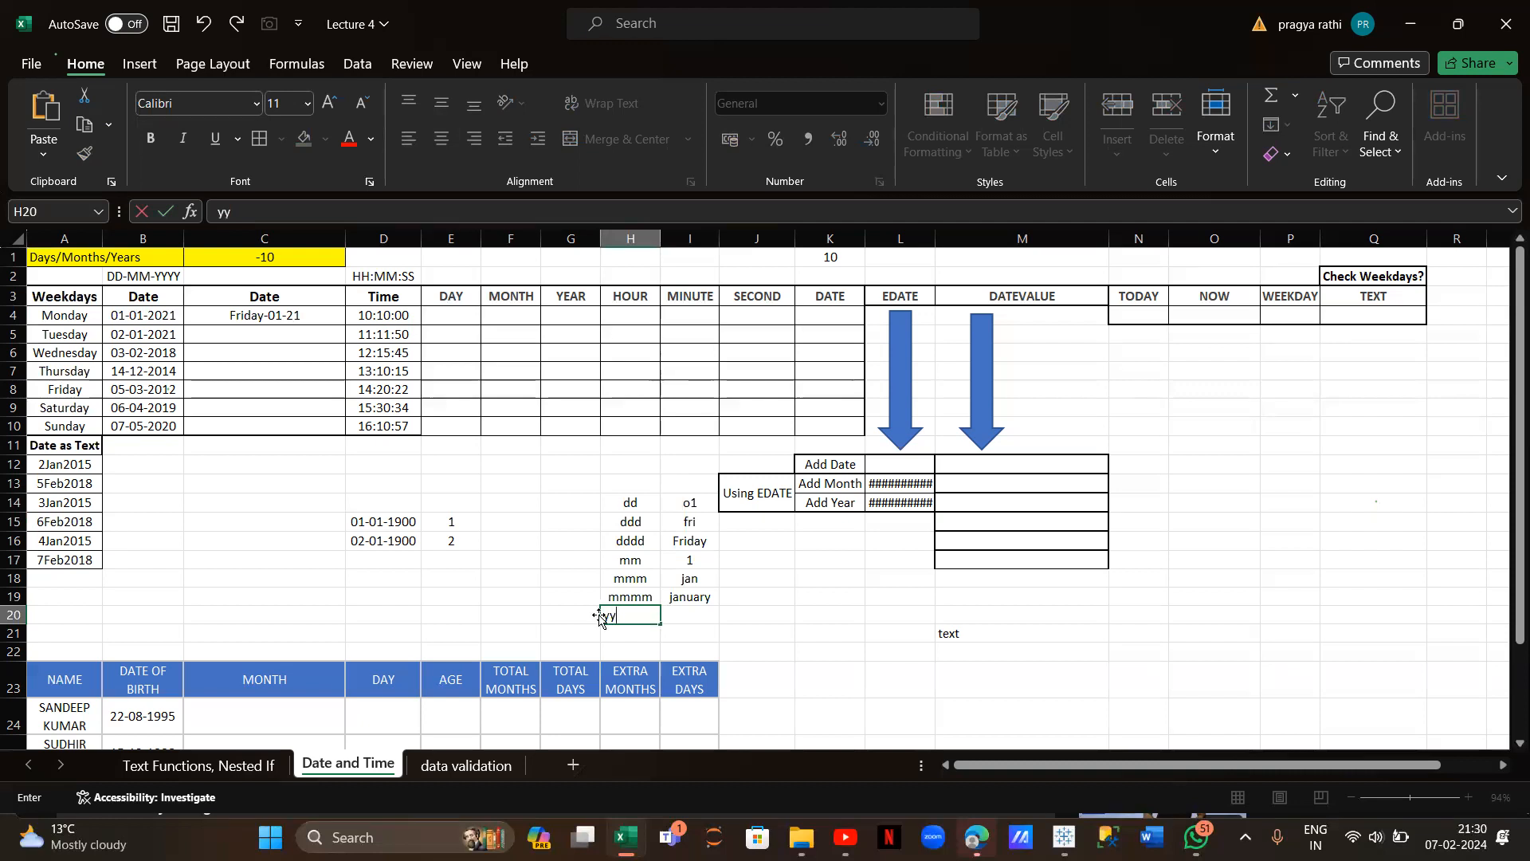
left_click(683, 615)
key("ctrl+s")
type("1")
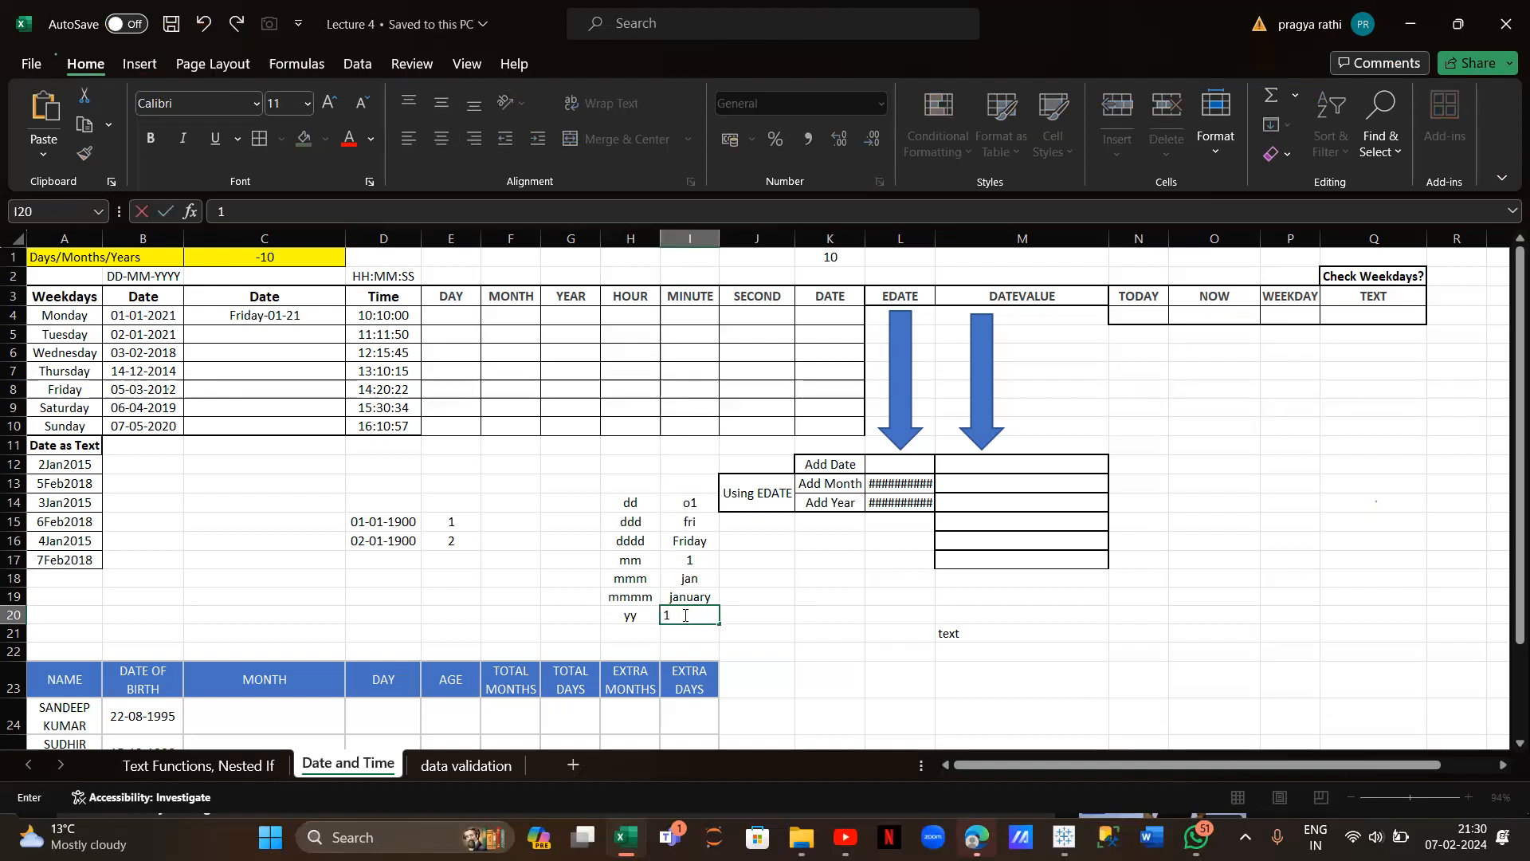
type("1")
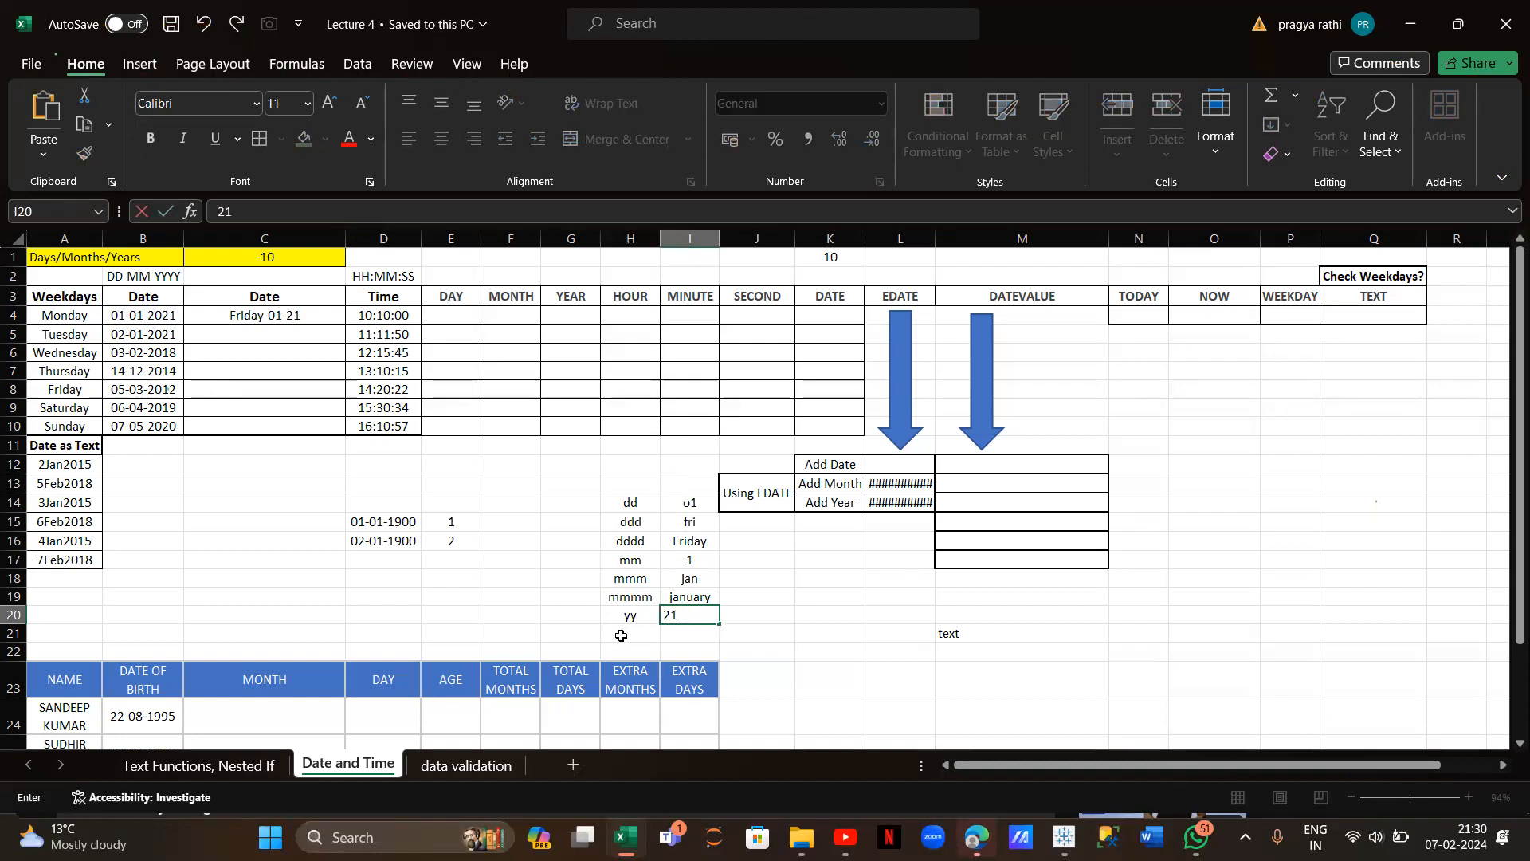
left_click(621, 635)
type("yyy")
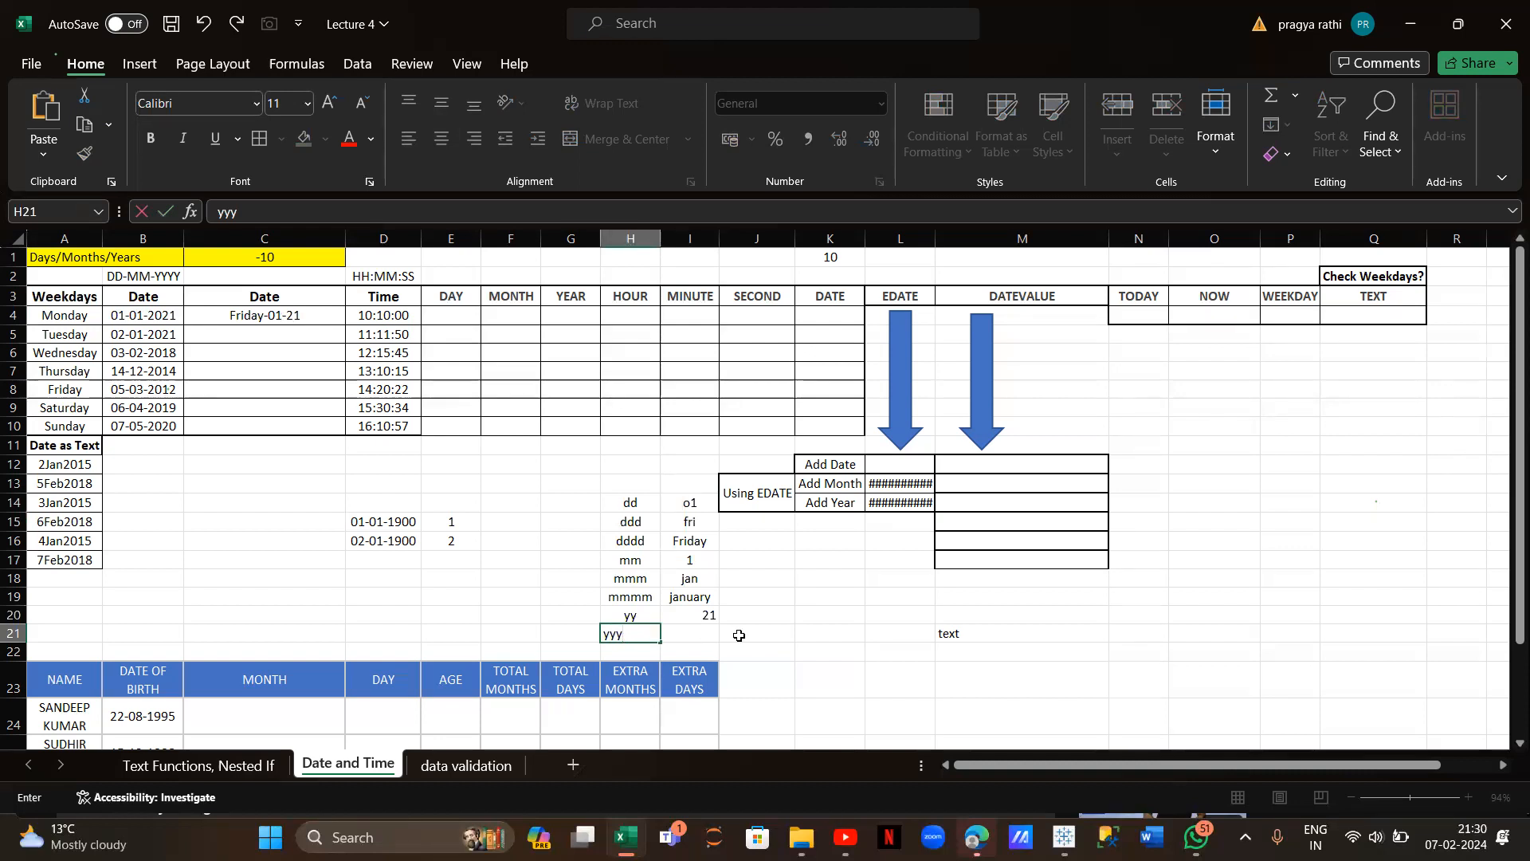
left_click(707, 637)
type("2021")
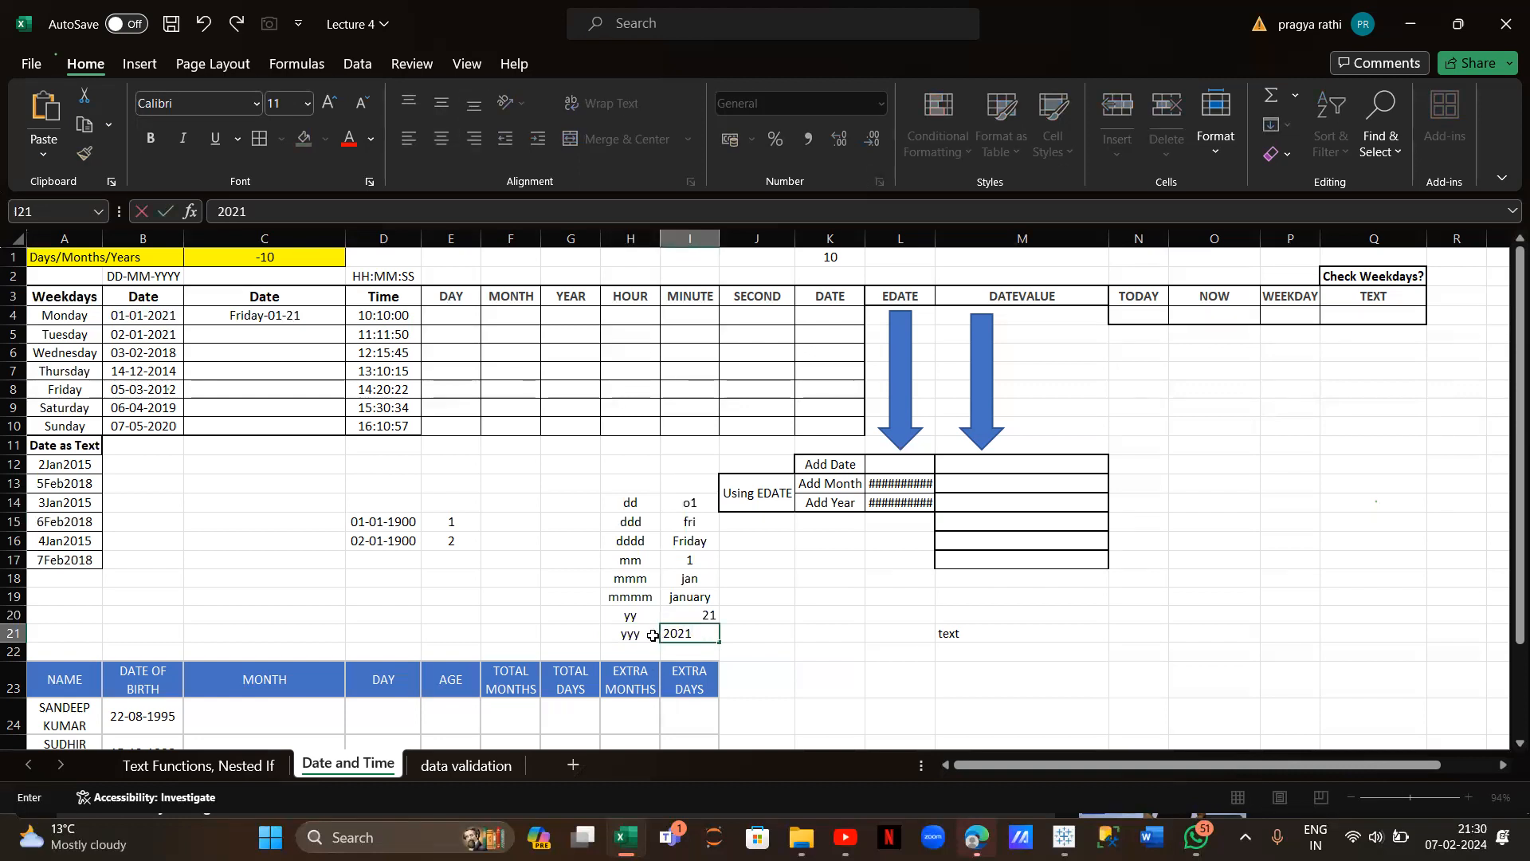
left_click(638, 650)
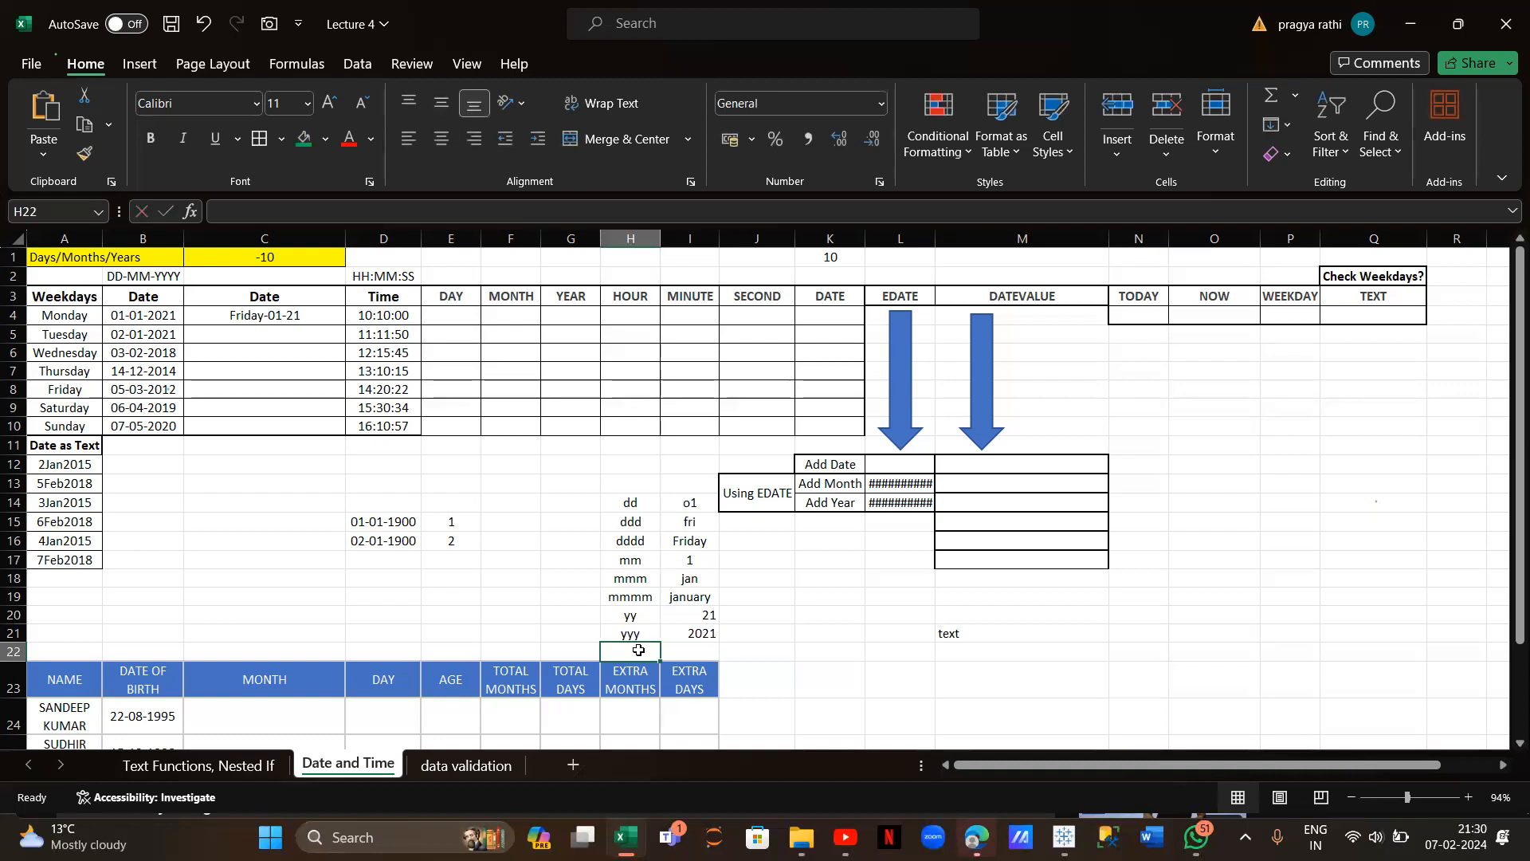
type("yyyy")
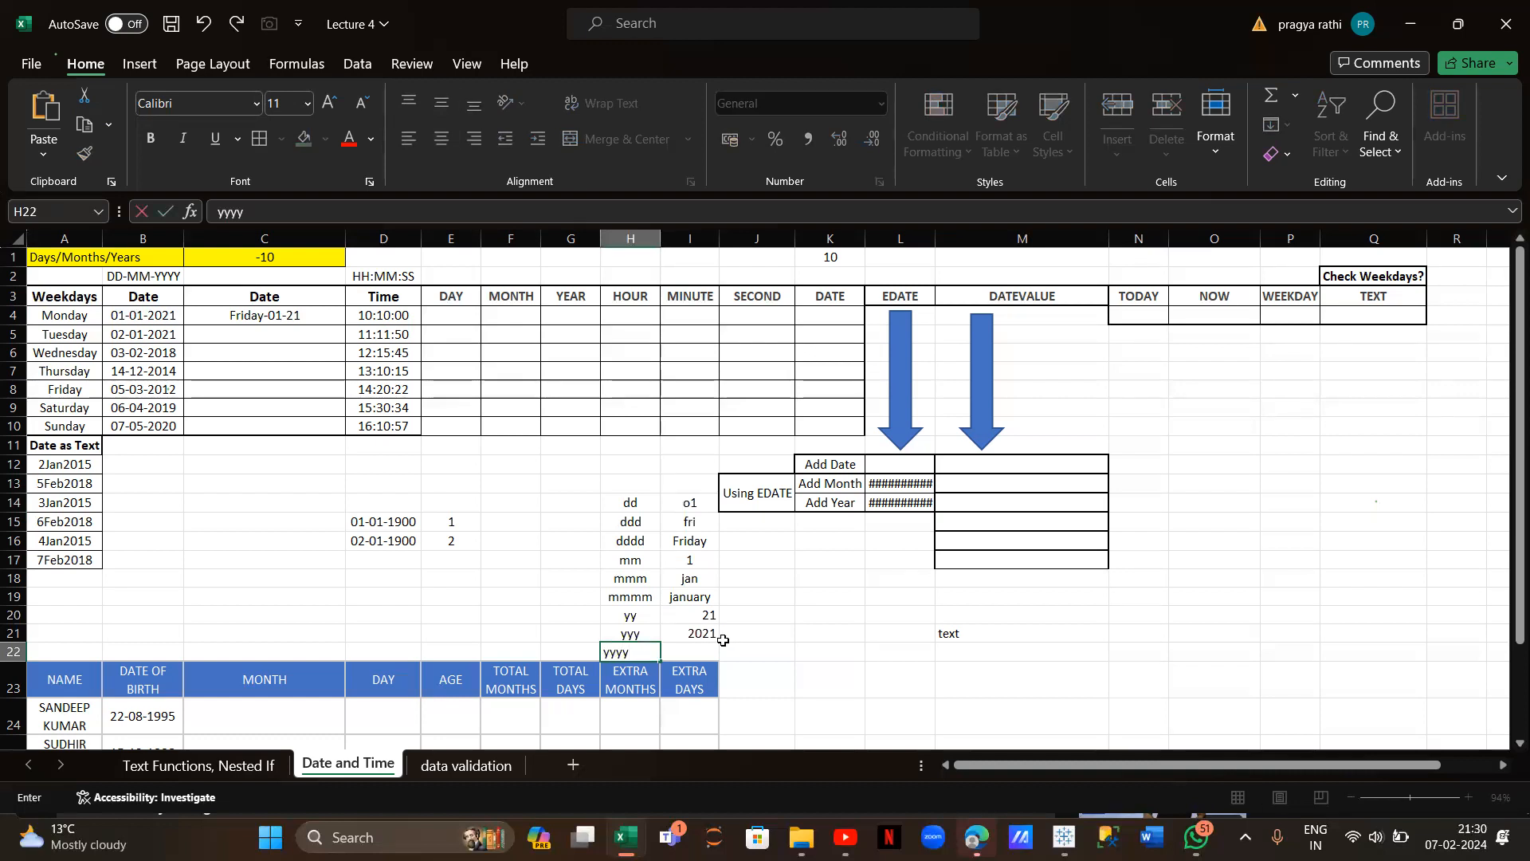
left_click(700, 653)
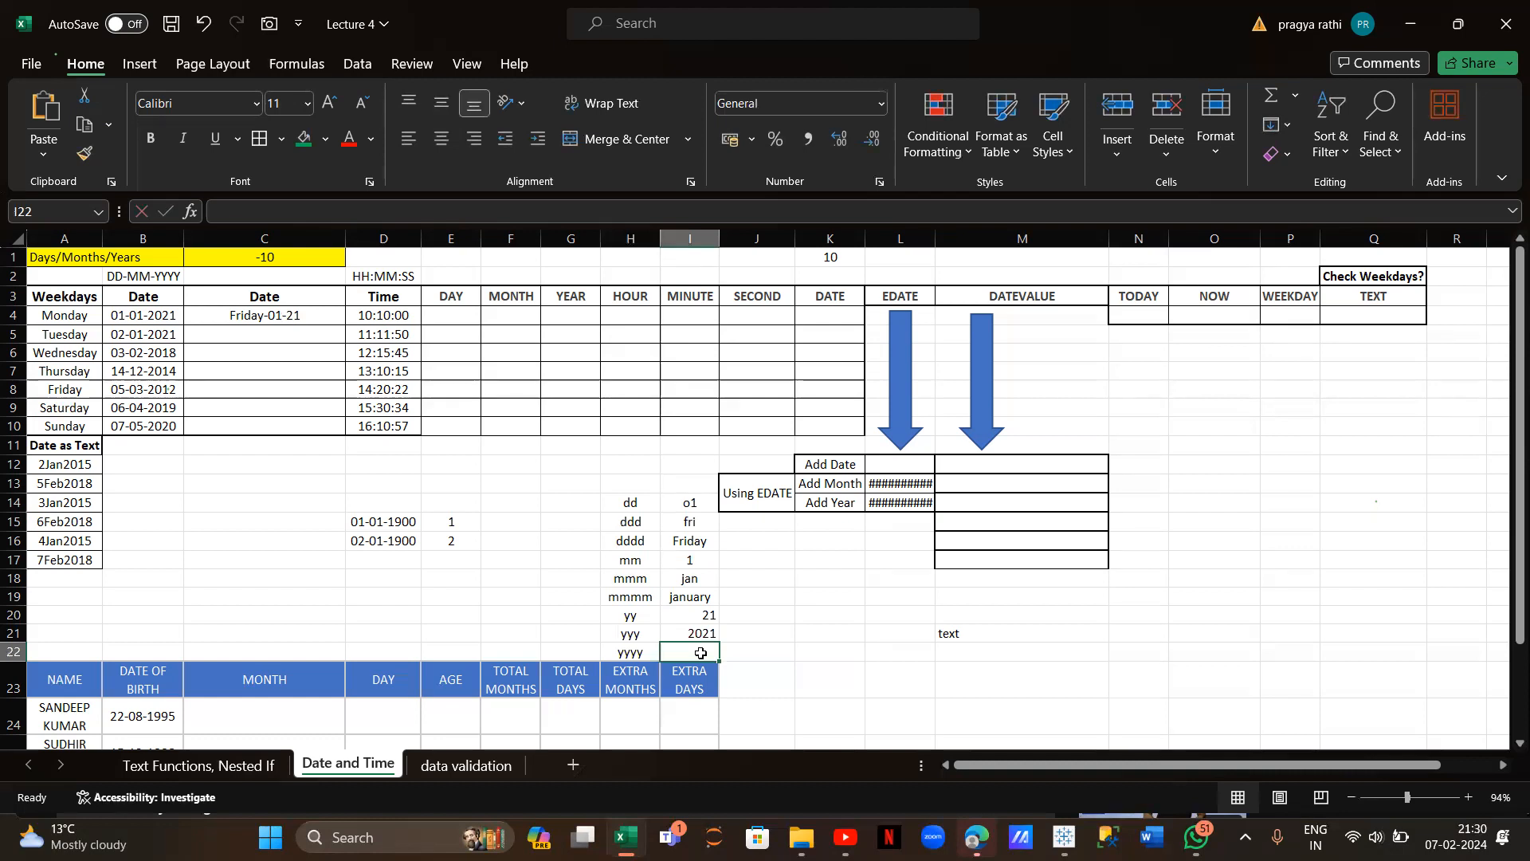
type("202")
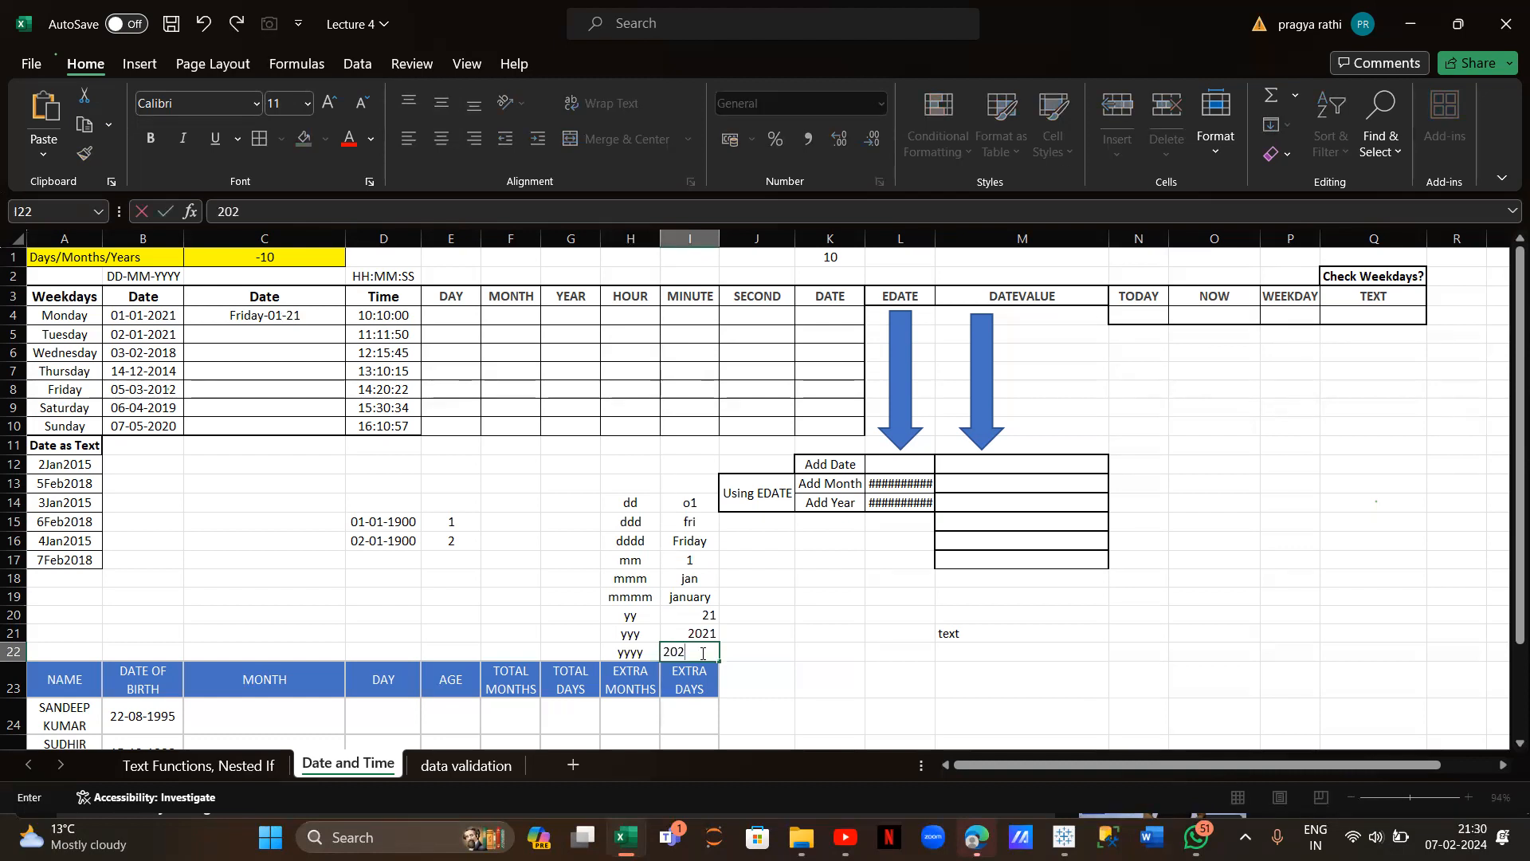
type("1")
Try variations of C4's TEXT format, trimming it down to a weekday-only code
left_click(256, 316)
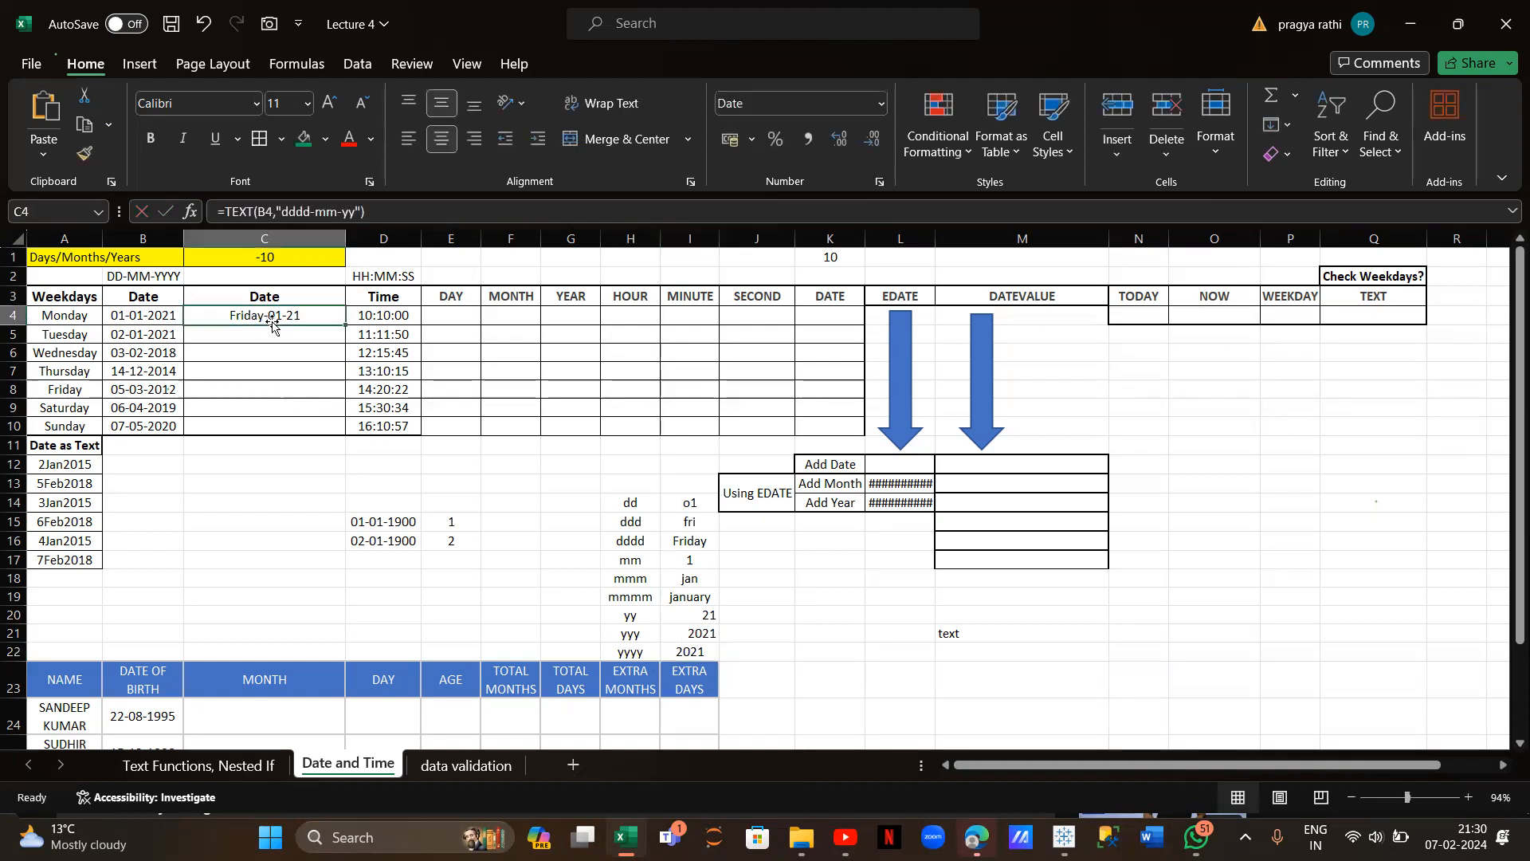
left_click(316, 211)
key("BackSpace")
type(",")
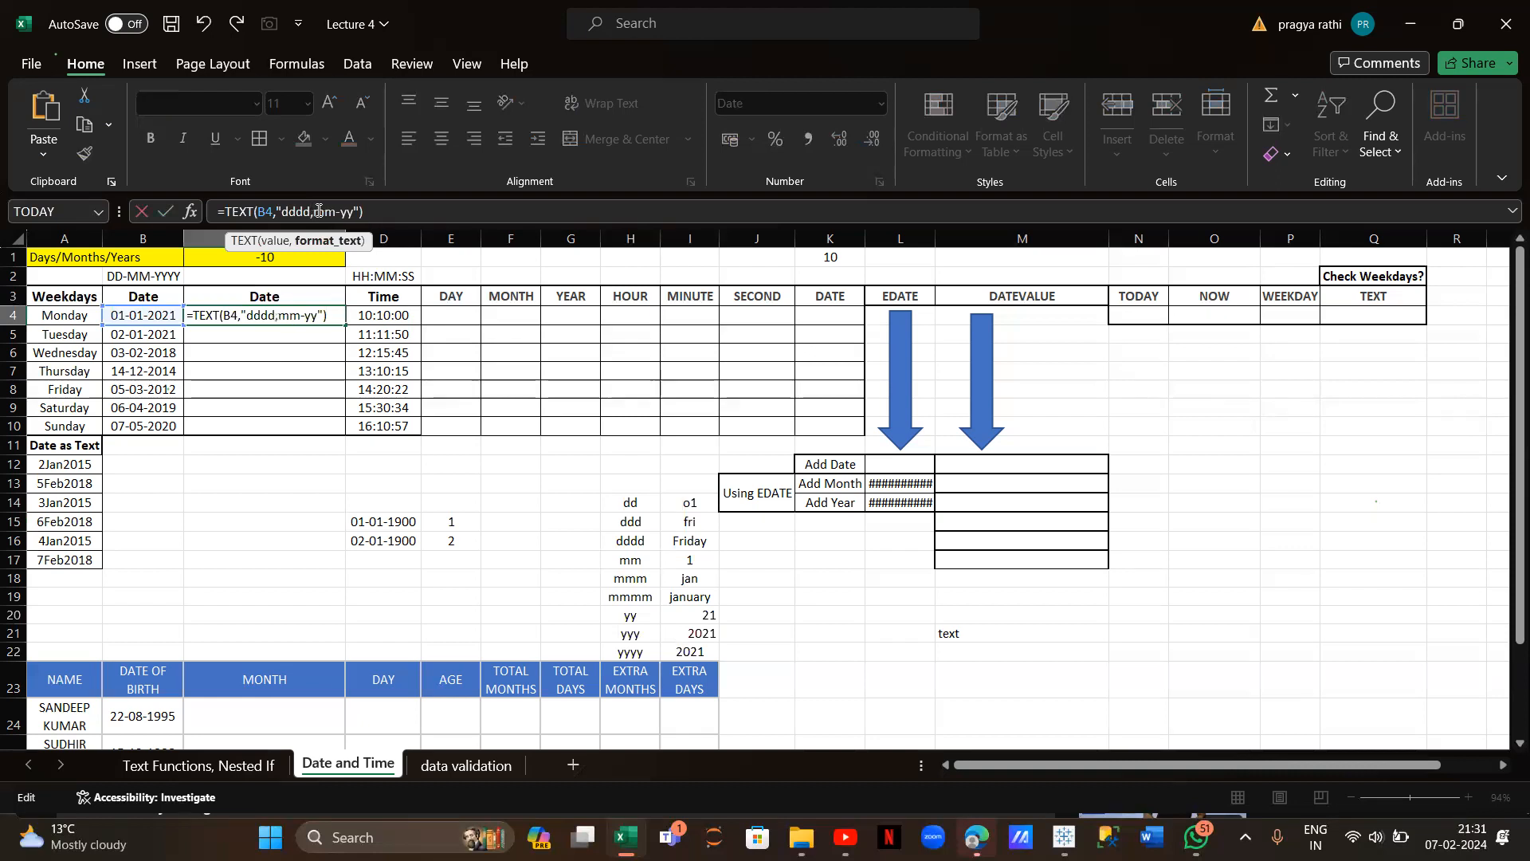
key("Return")
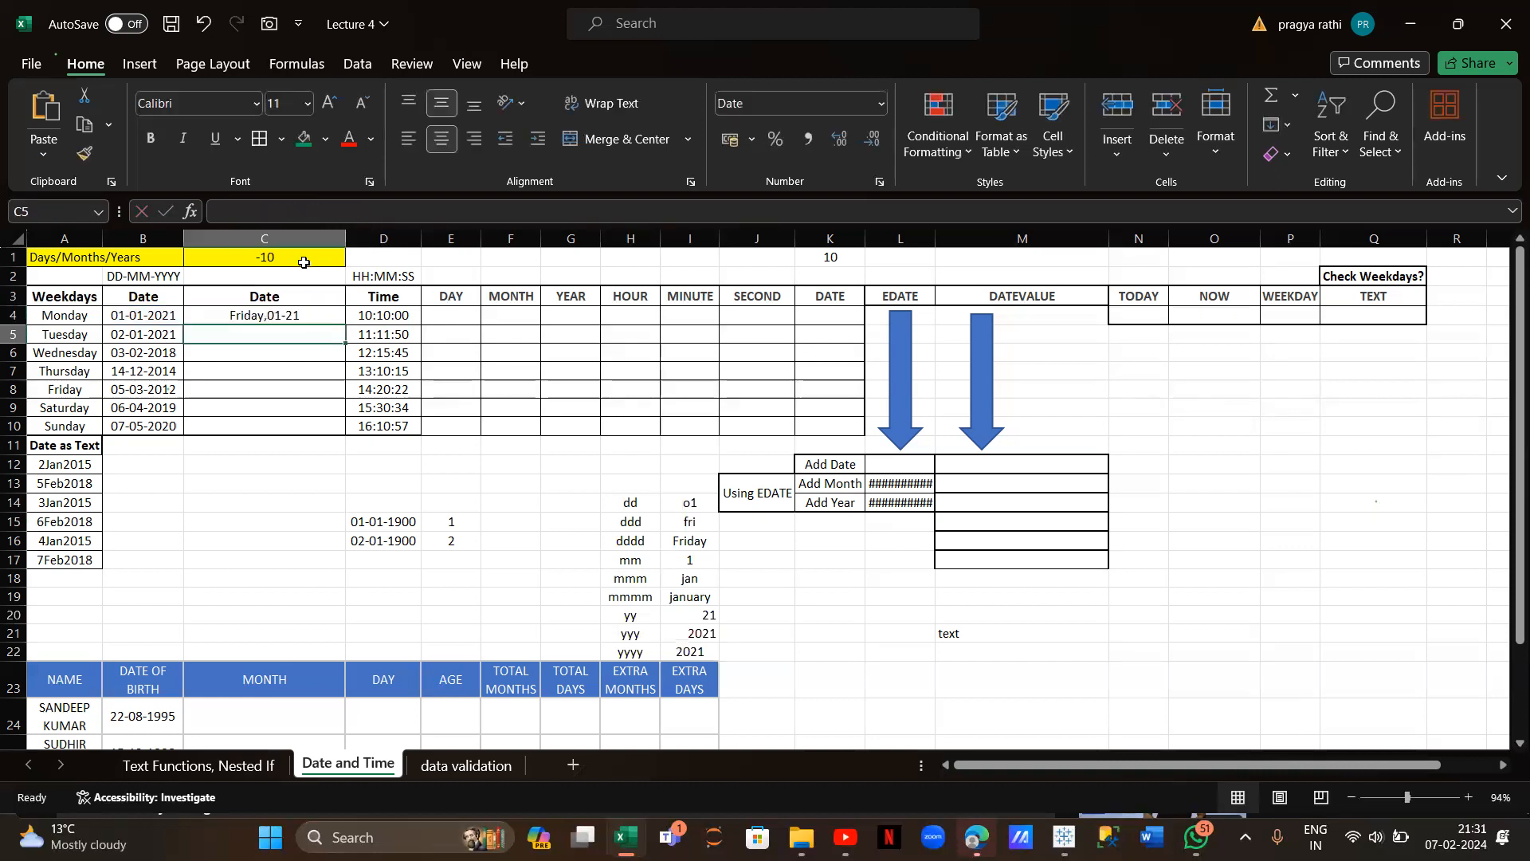
left_click(299, 315)
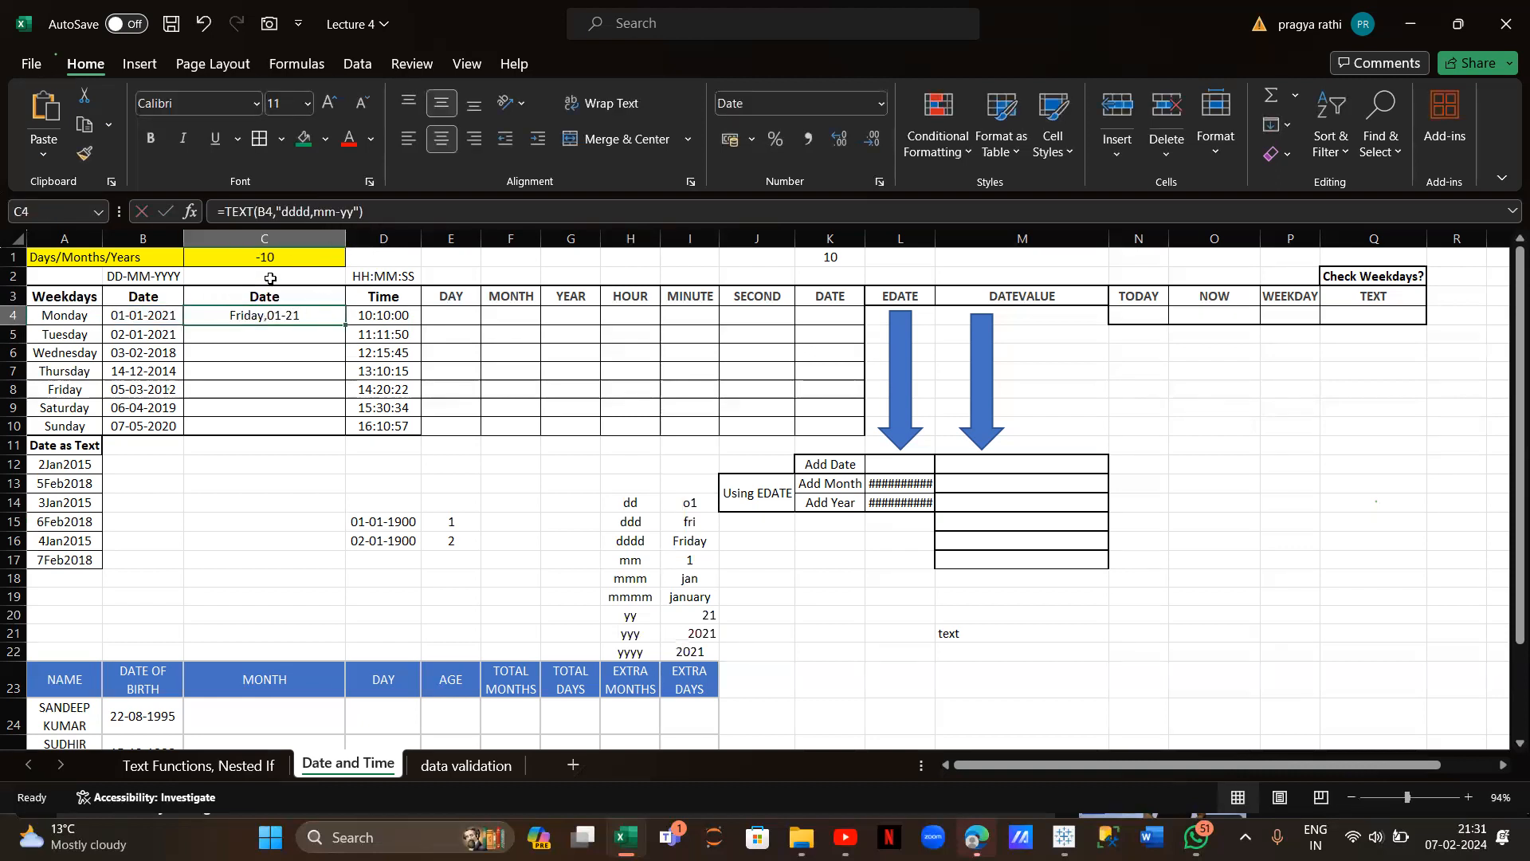
left_click(360, 214)
key("BackSpace")
key("BackSpace")
key("BackSpace")
key("BackSpace")
key("BackSpace")
key("BackSpace")
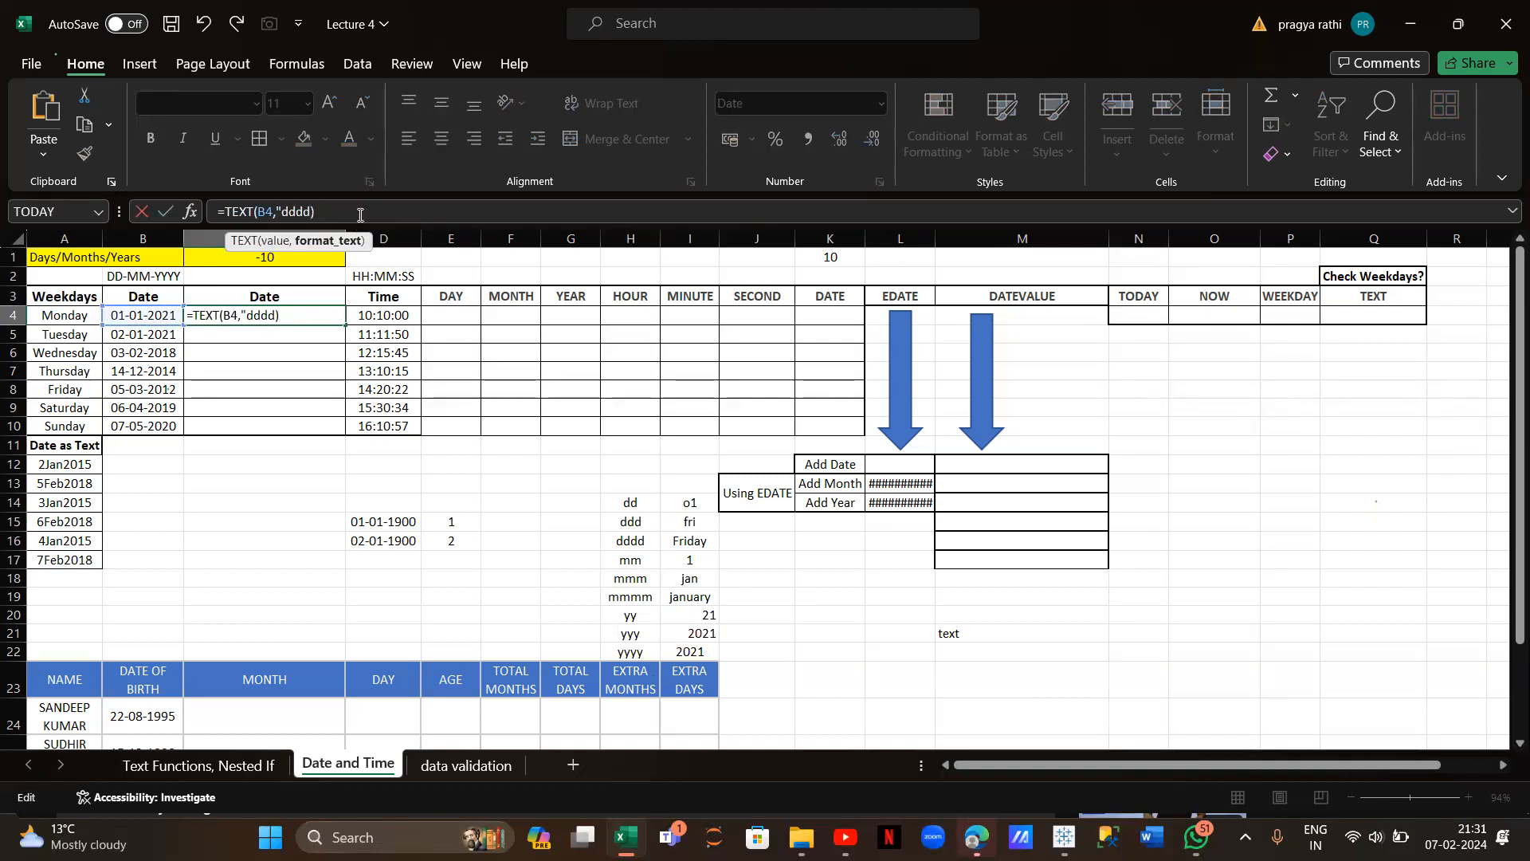
type("\"")
key("Return")
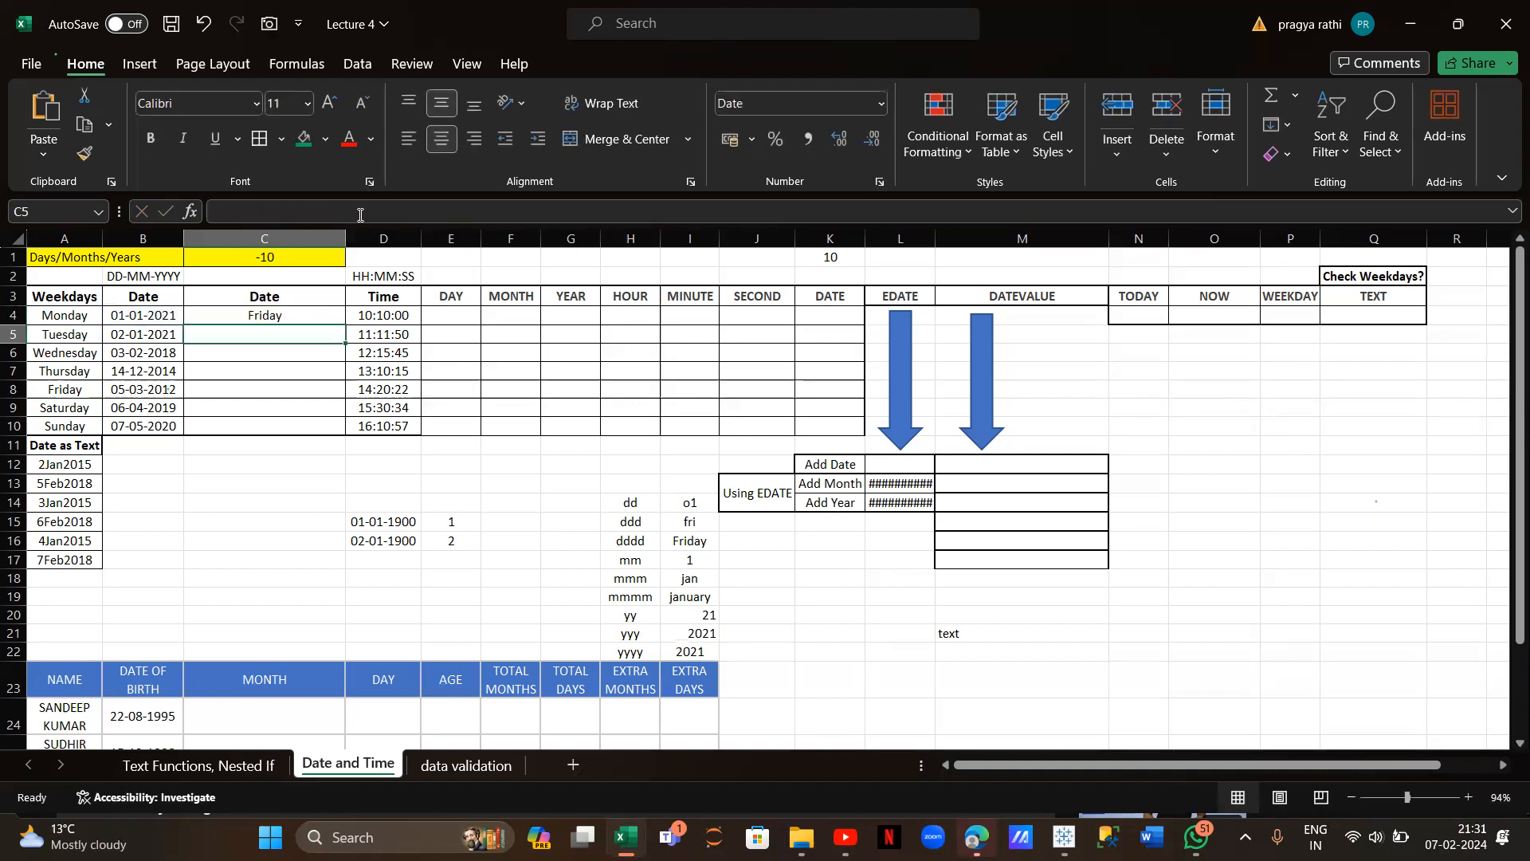
Set C4's format to "dd mmm,yyyy" so it shows 01 Jan,2021
left_click(284, 315)
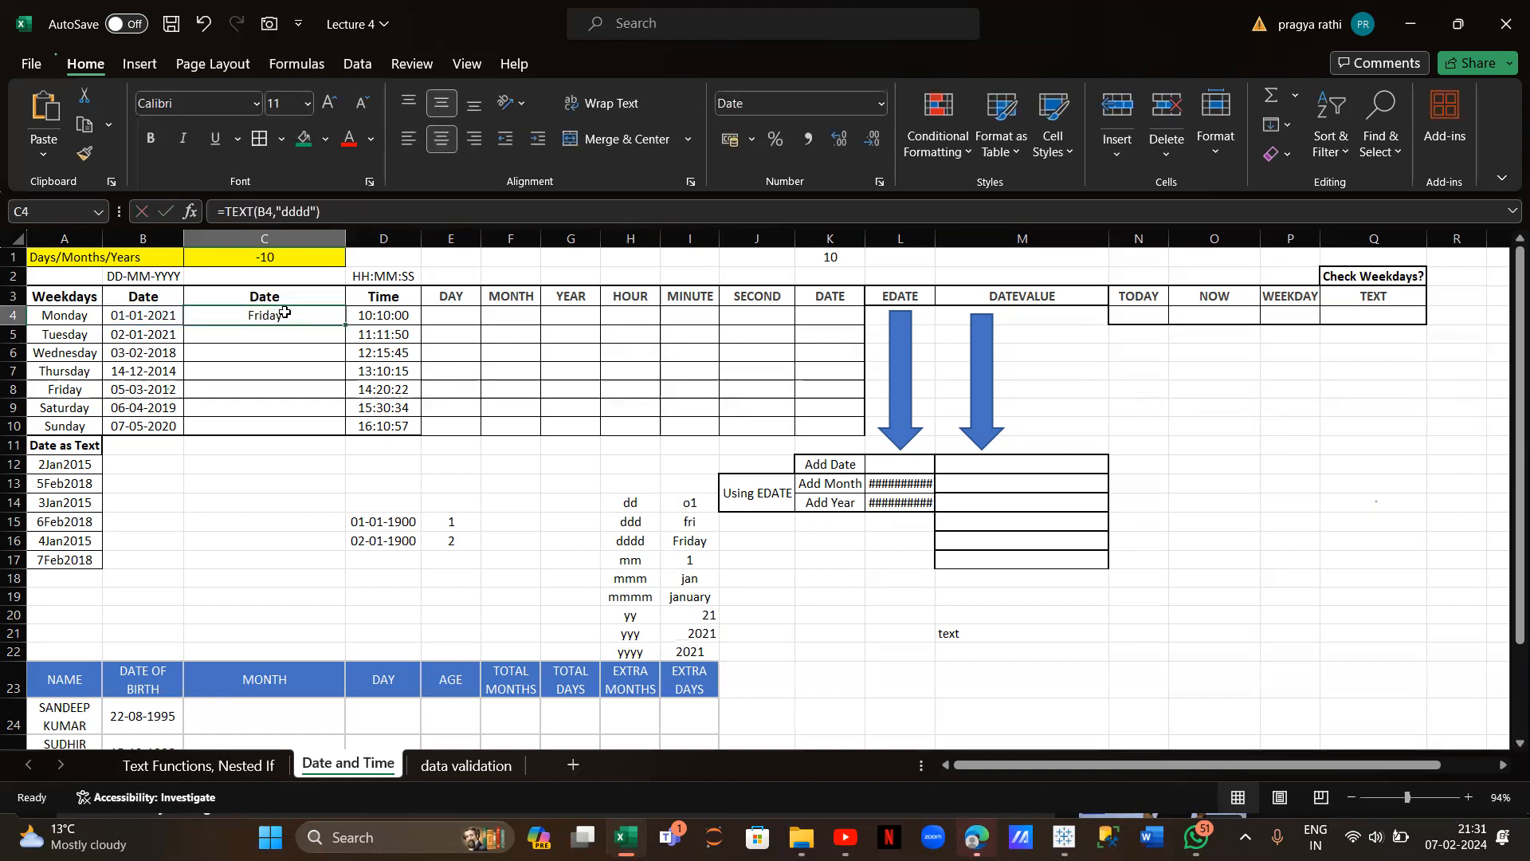
left_click(309, 215)
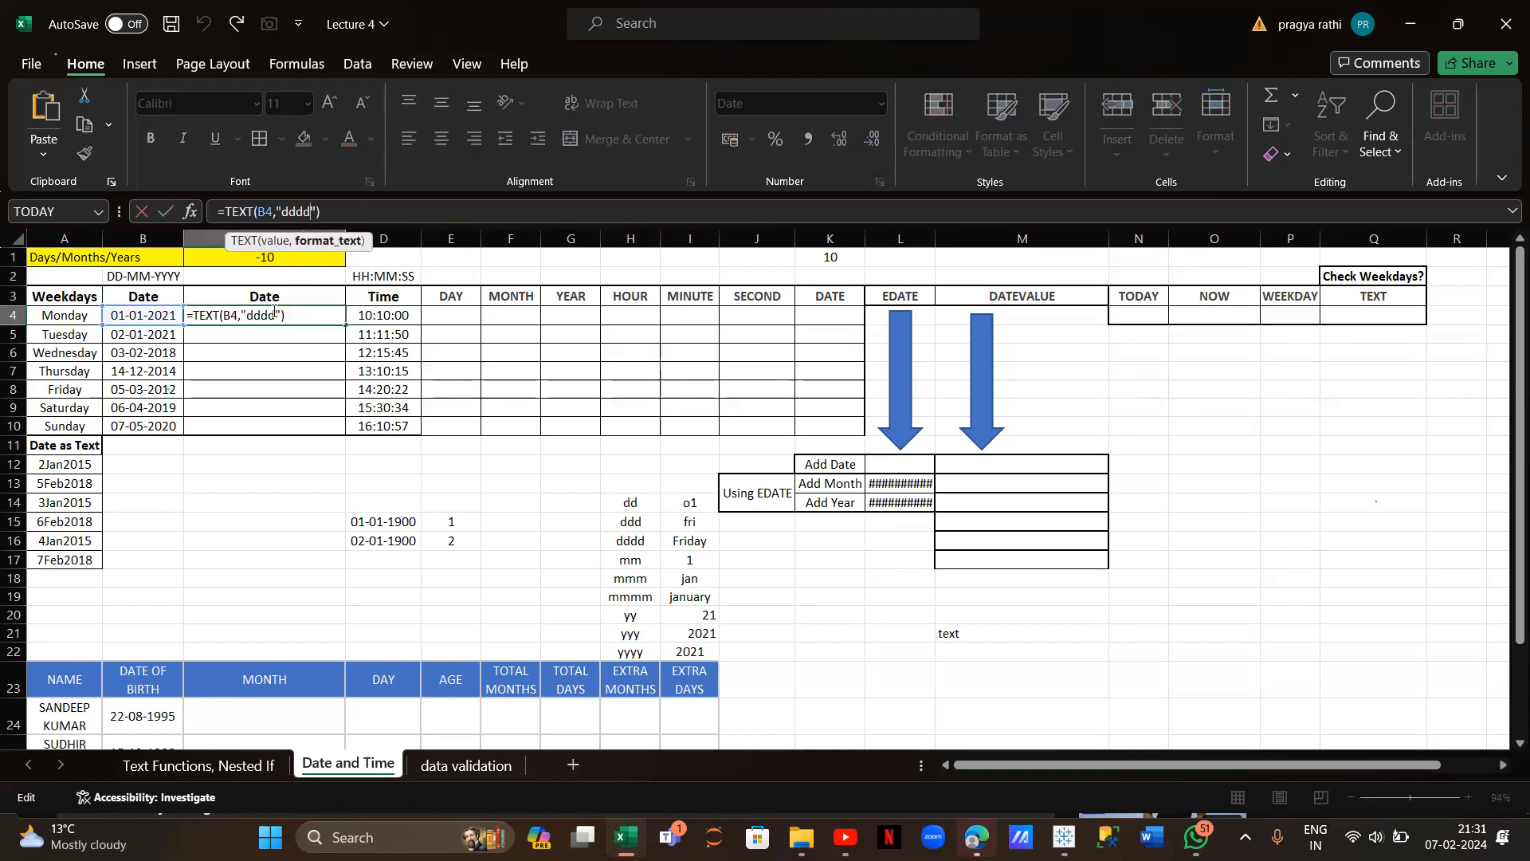
key("BackSpace")
key("BackSpace")
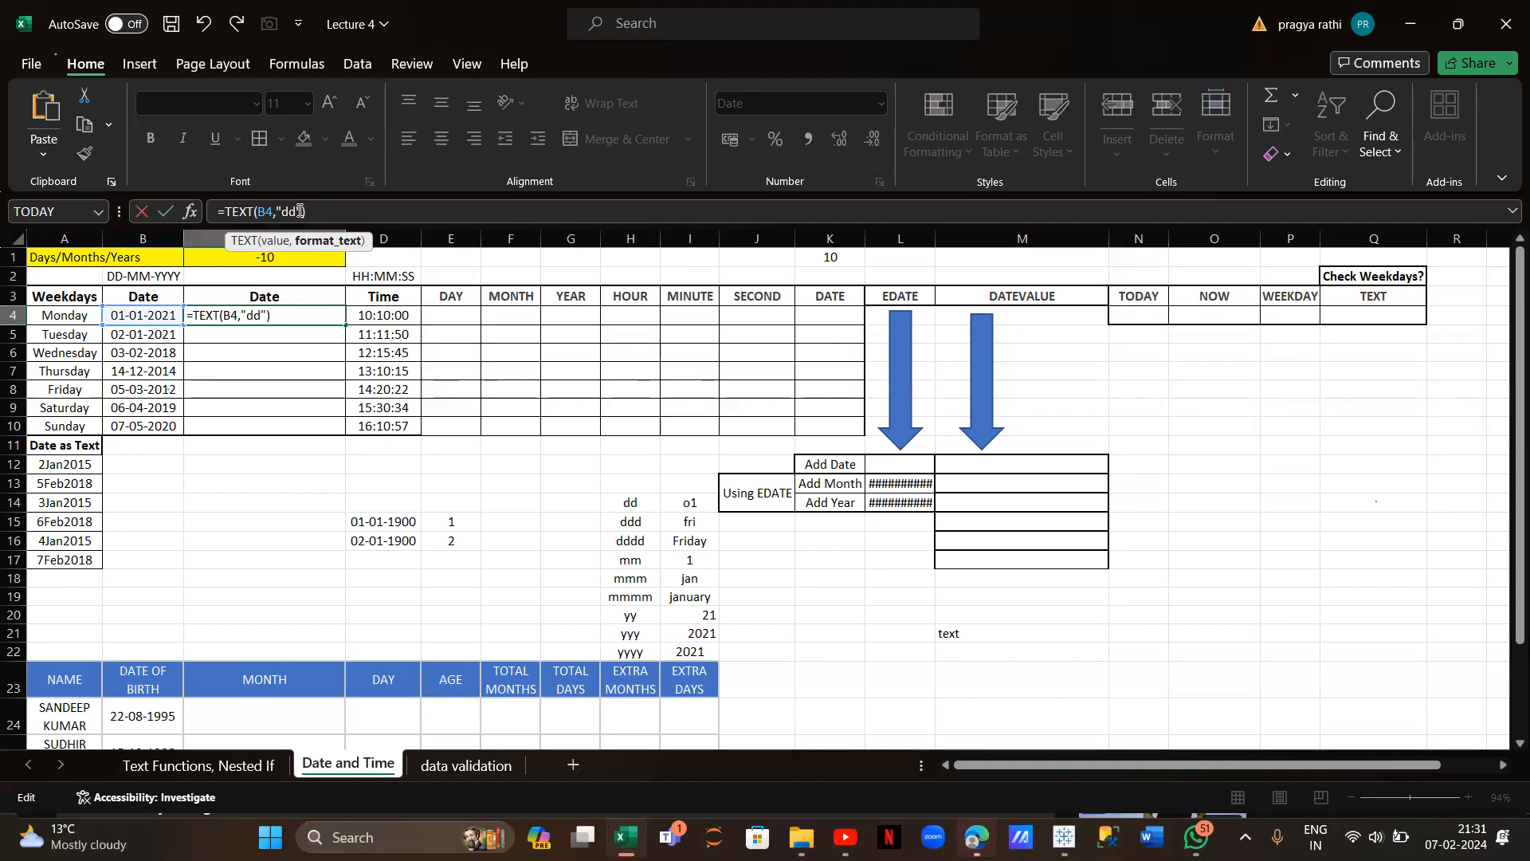
type("mmm,yyyy")
key("Return")
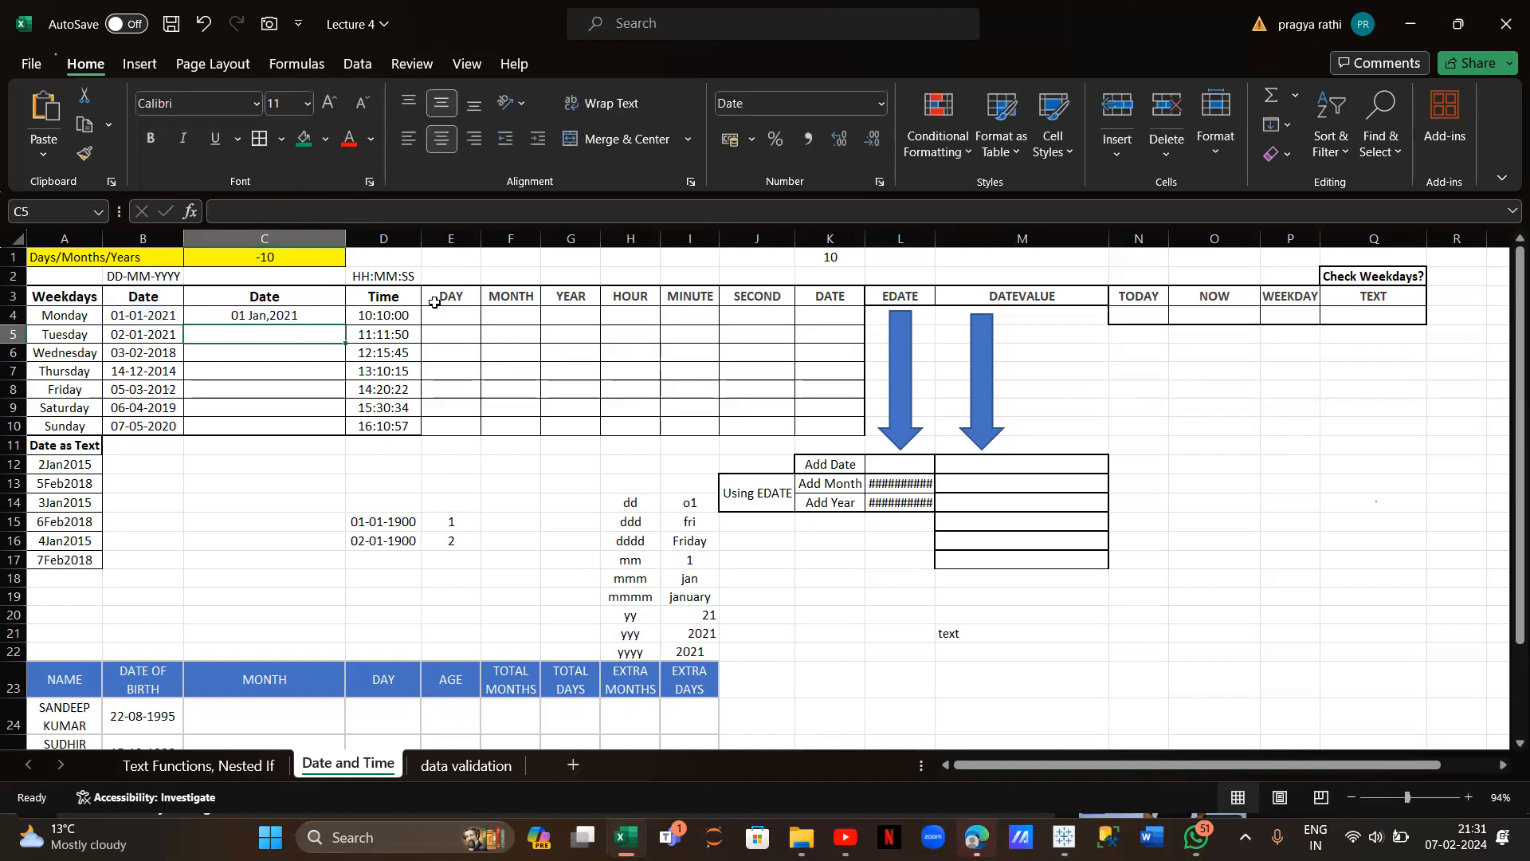
left_click(296, 311)
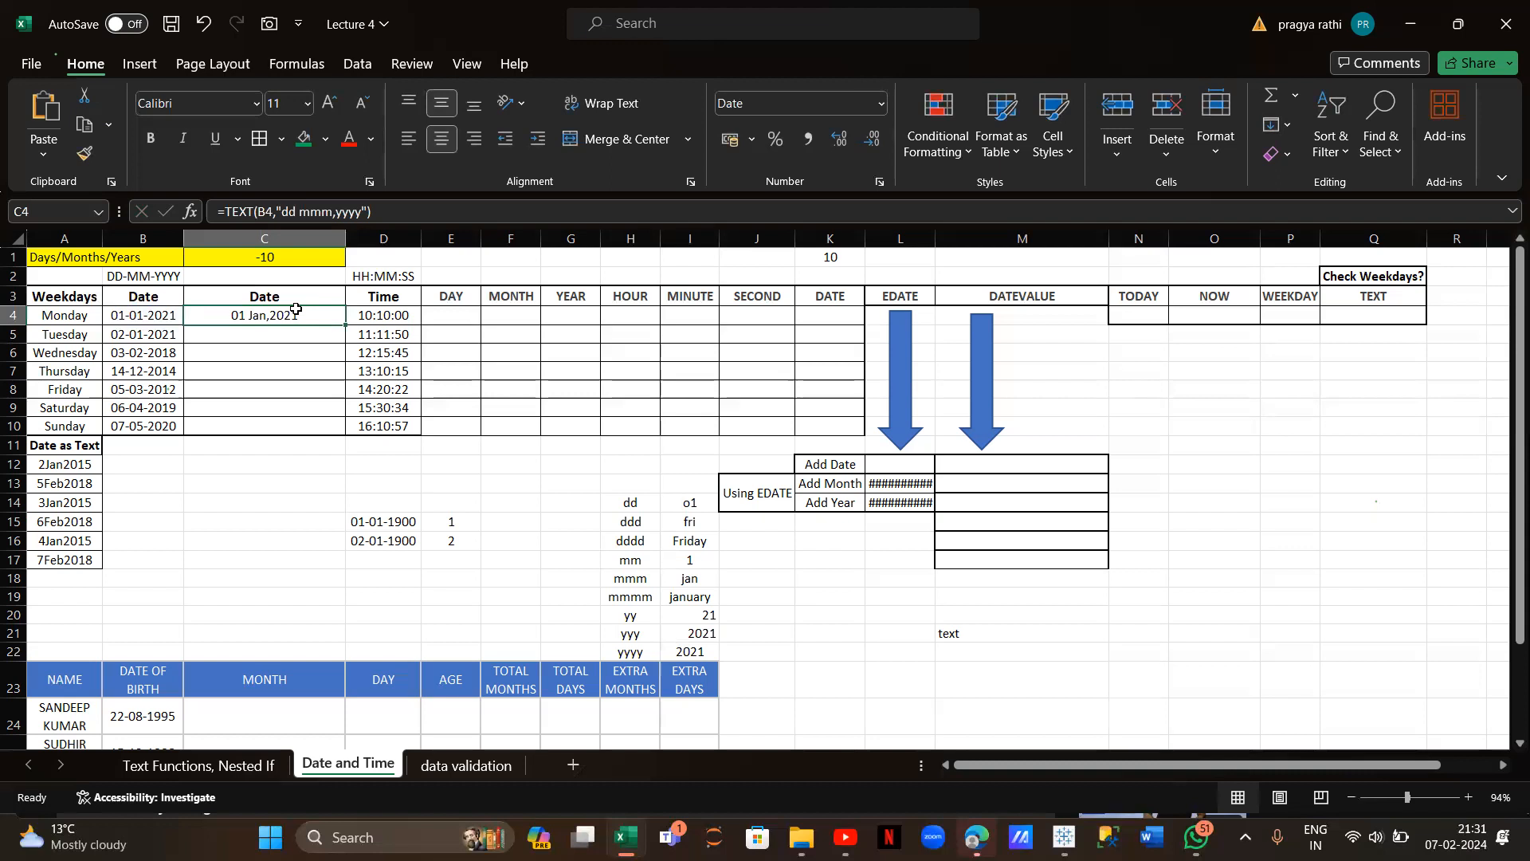
left_click(294, 333)
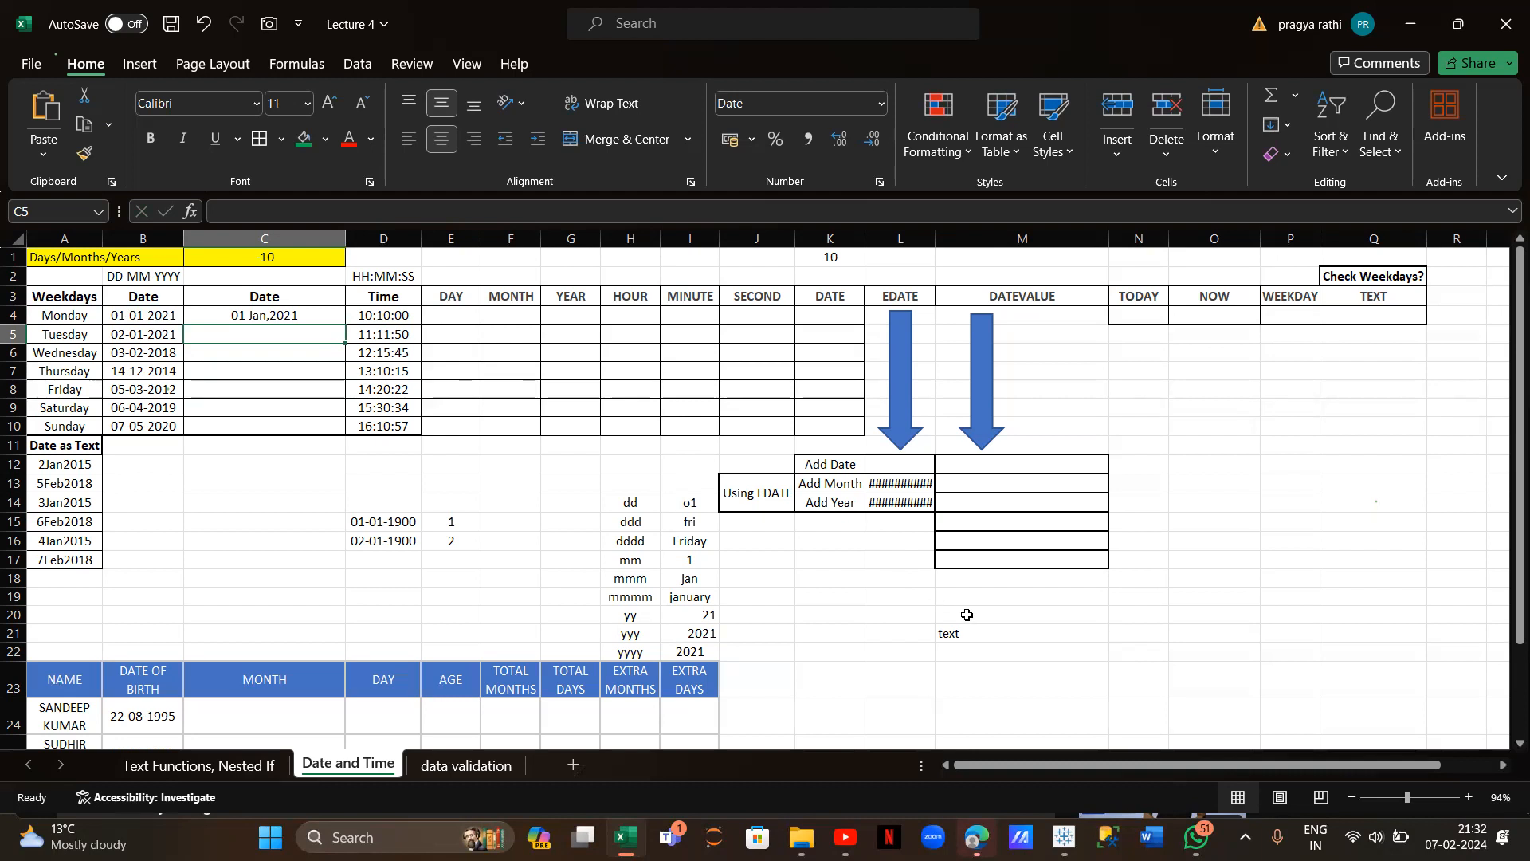
Type the note 'convert it into text that we want' in N21 beside 'text'
scroll(967, 614, "right", 1)
left_click(1069, 636)
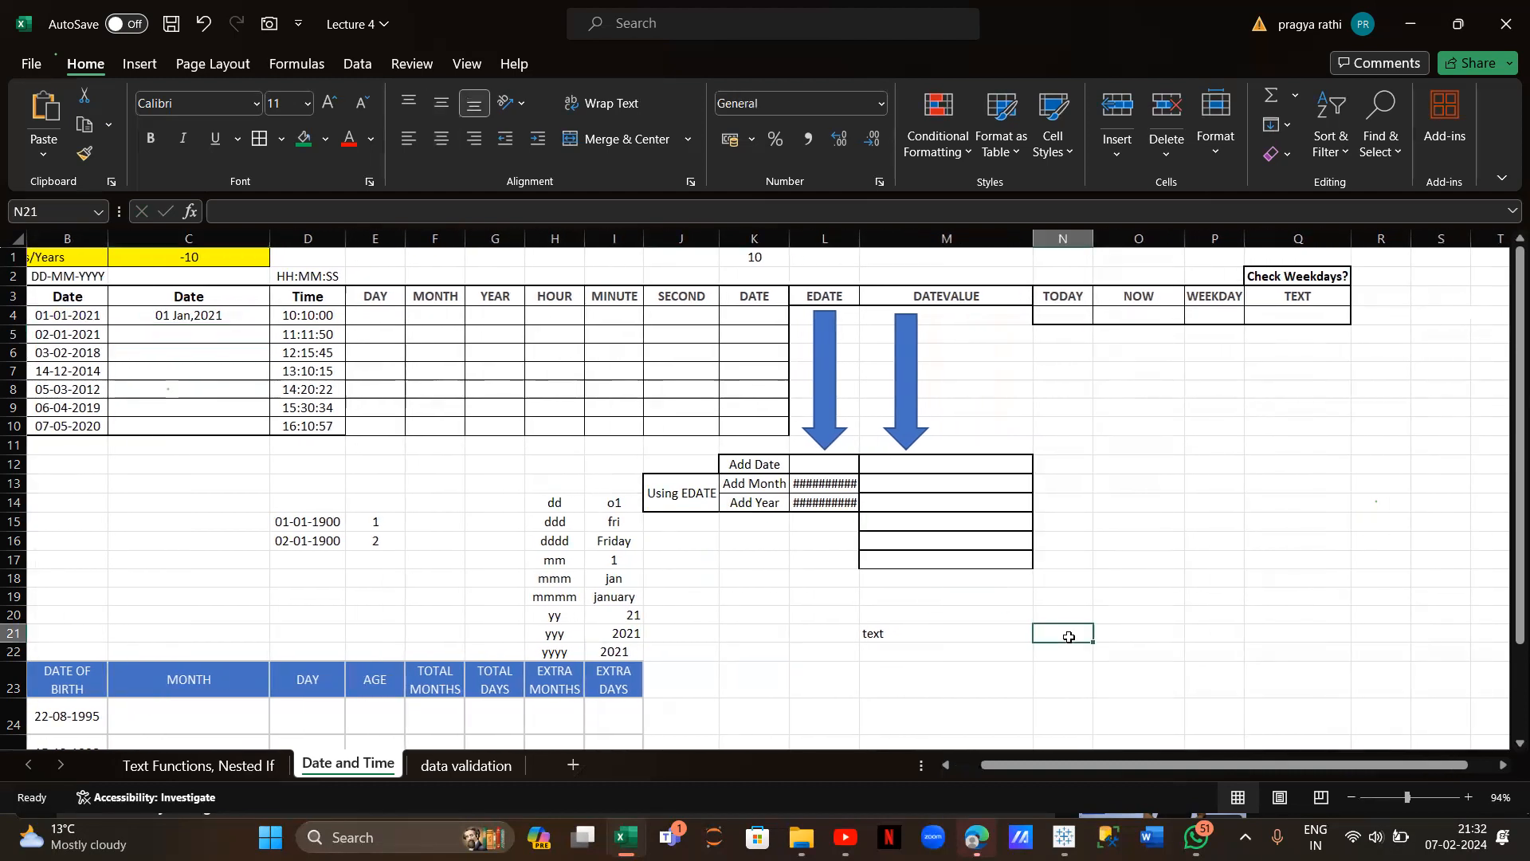
type("convert ")
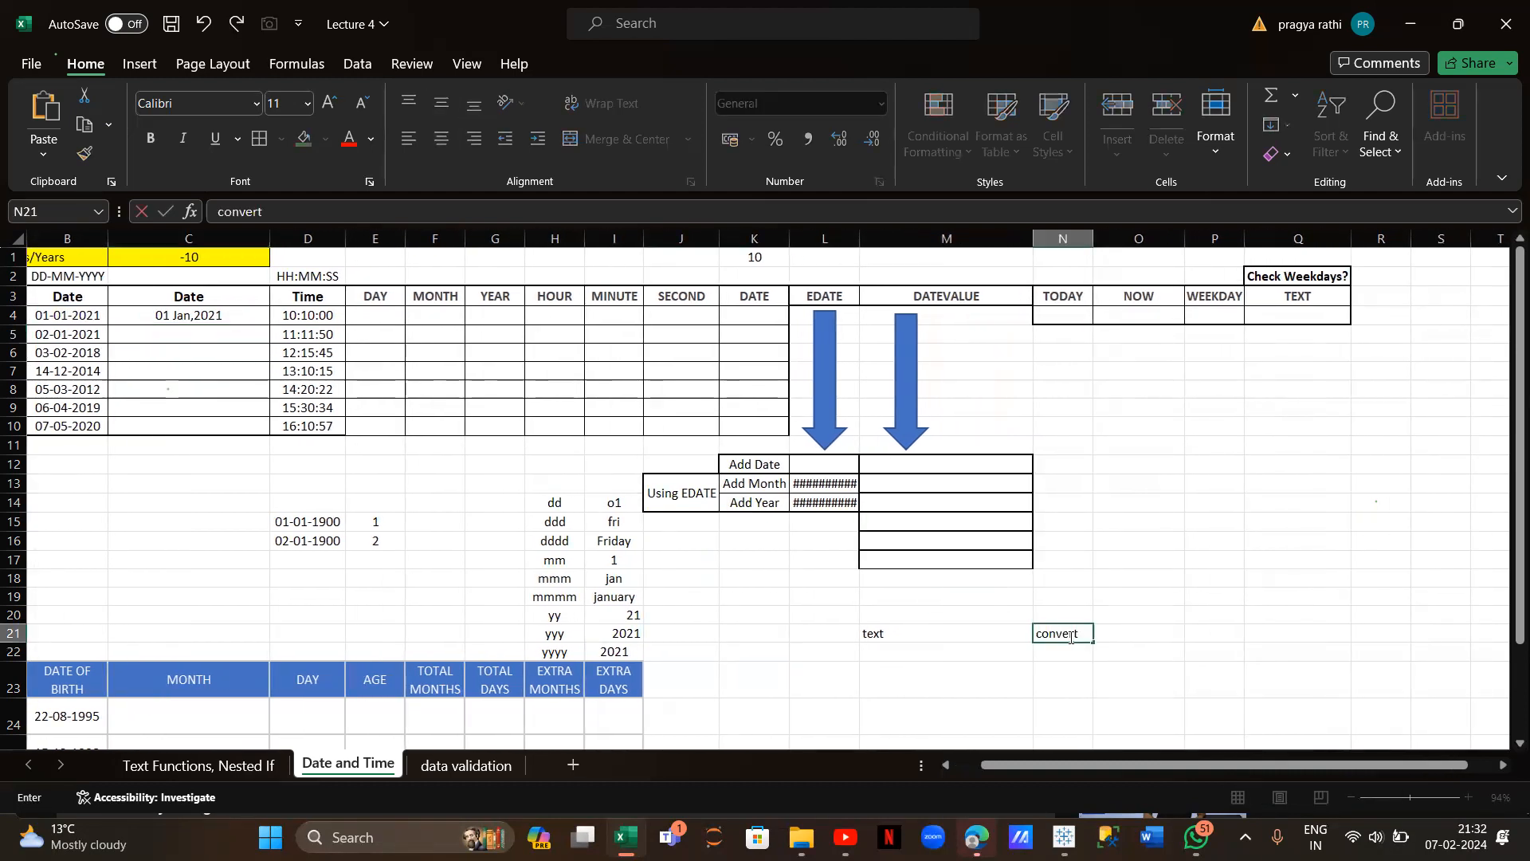
type("it")
type("into text that we wat")
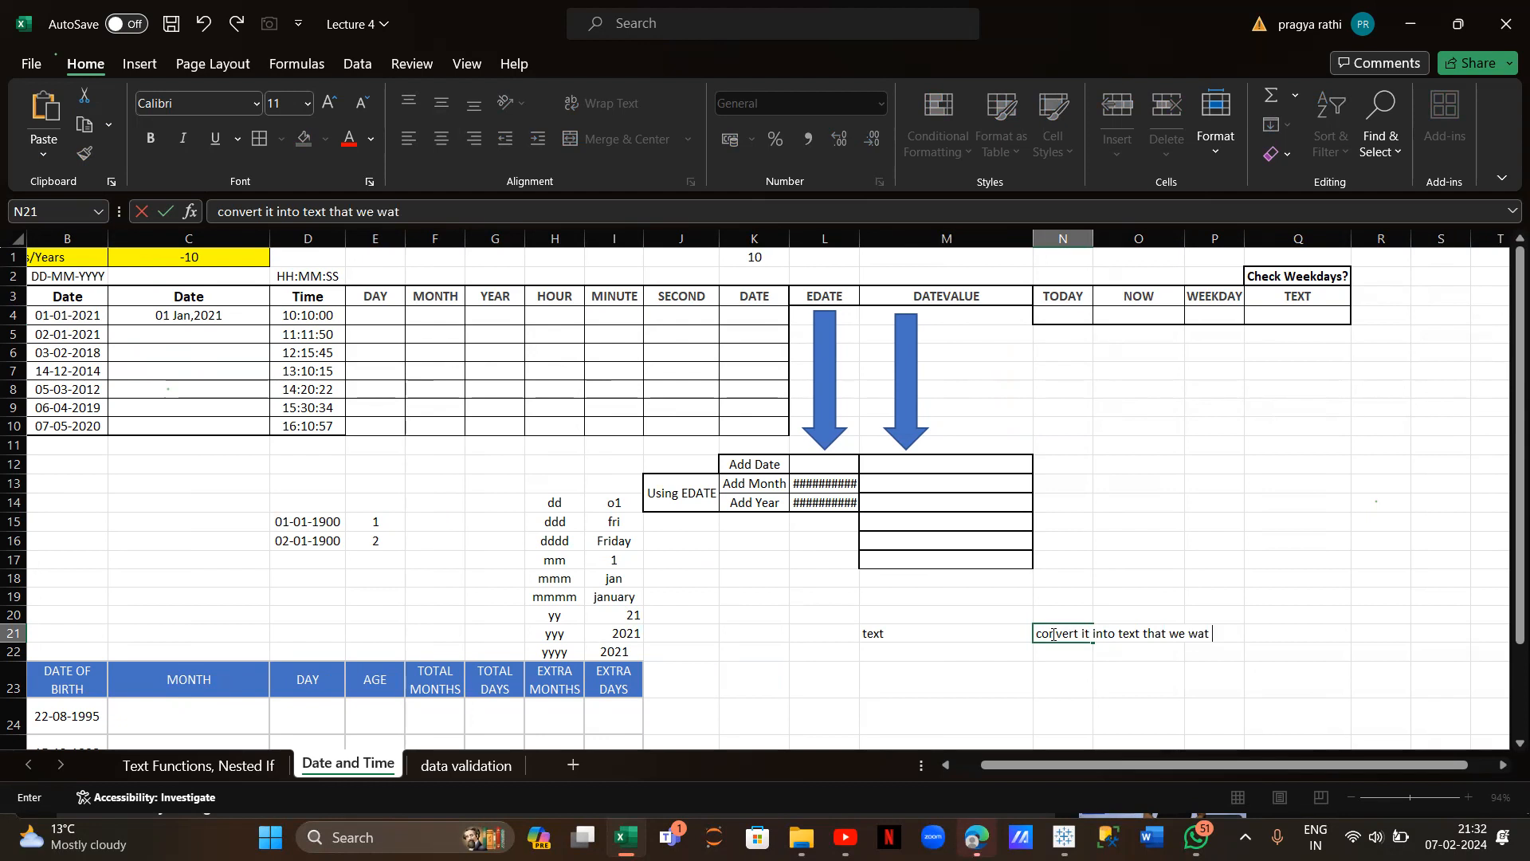
scroll(594, 560, "left", 2)
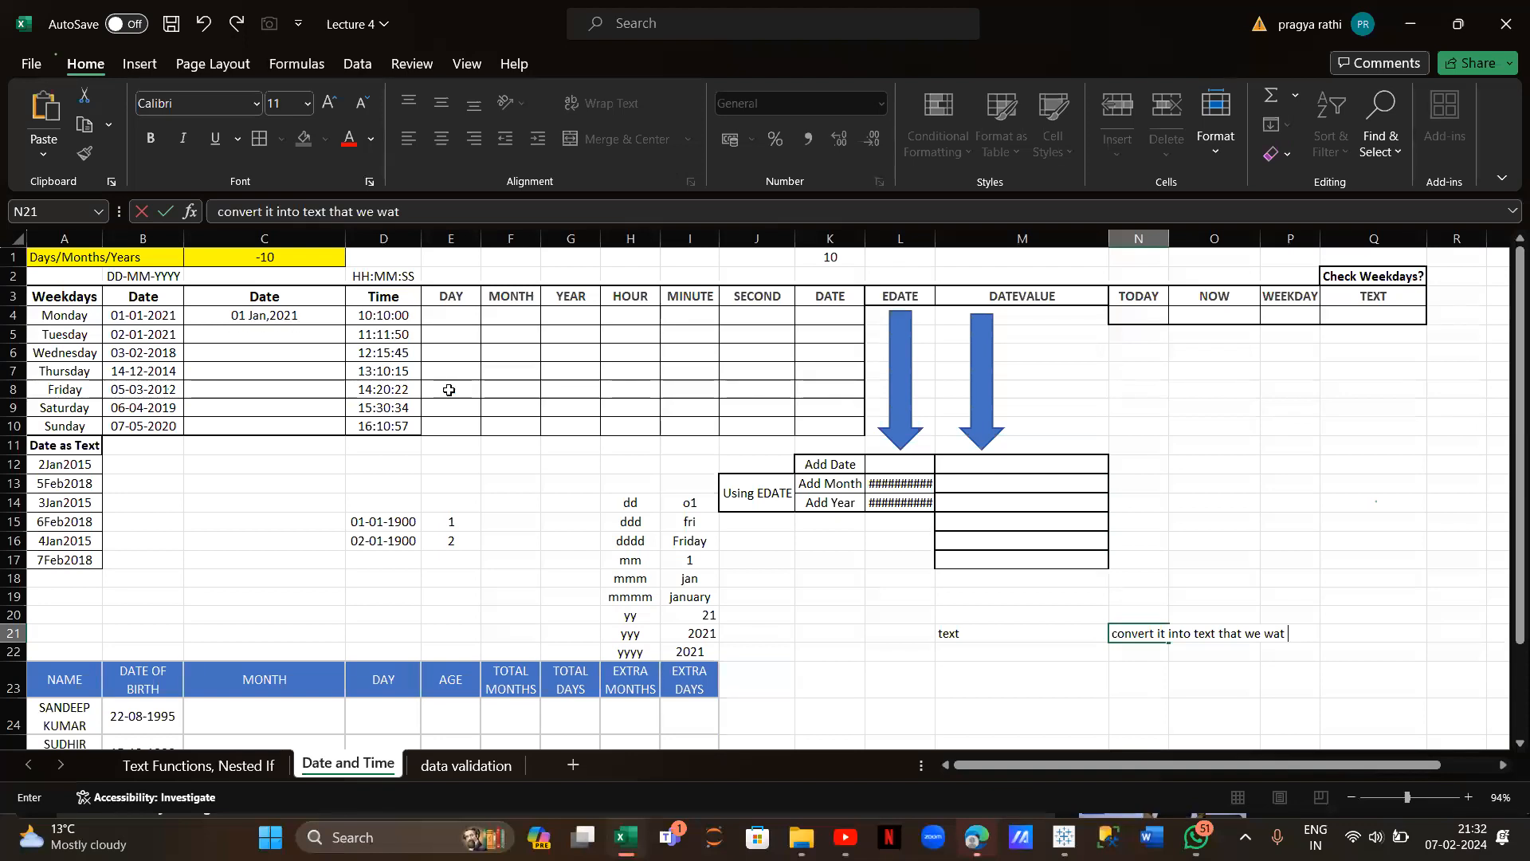
scroll(676, 536, "right", 3)
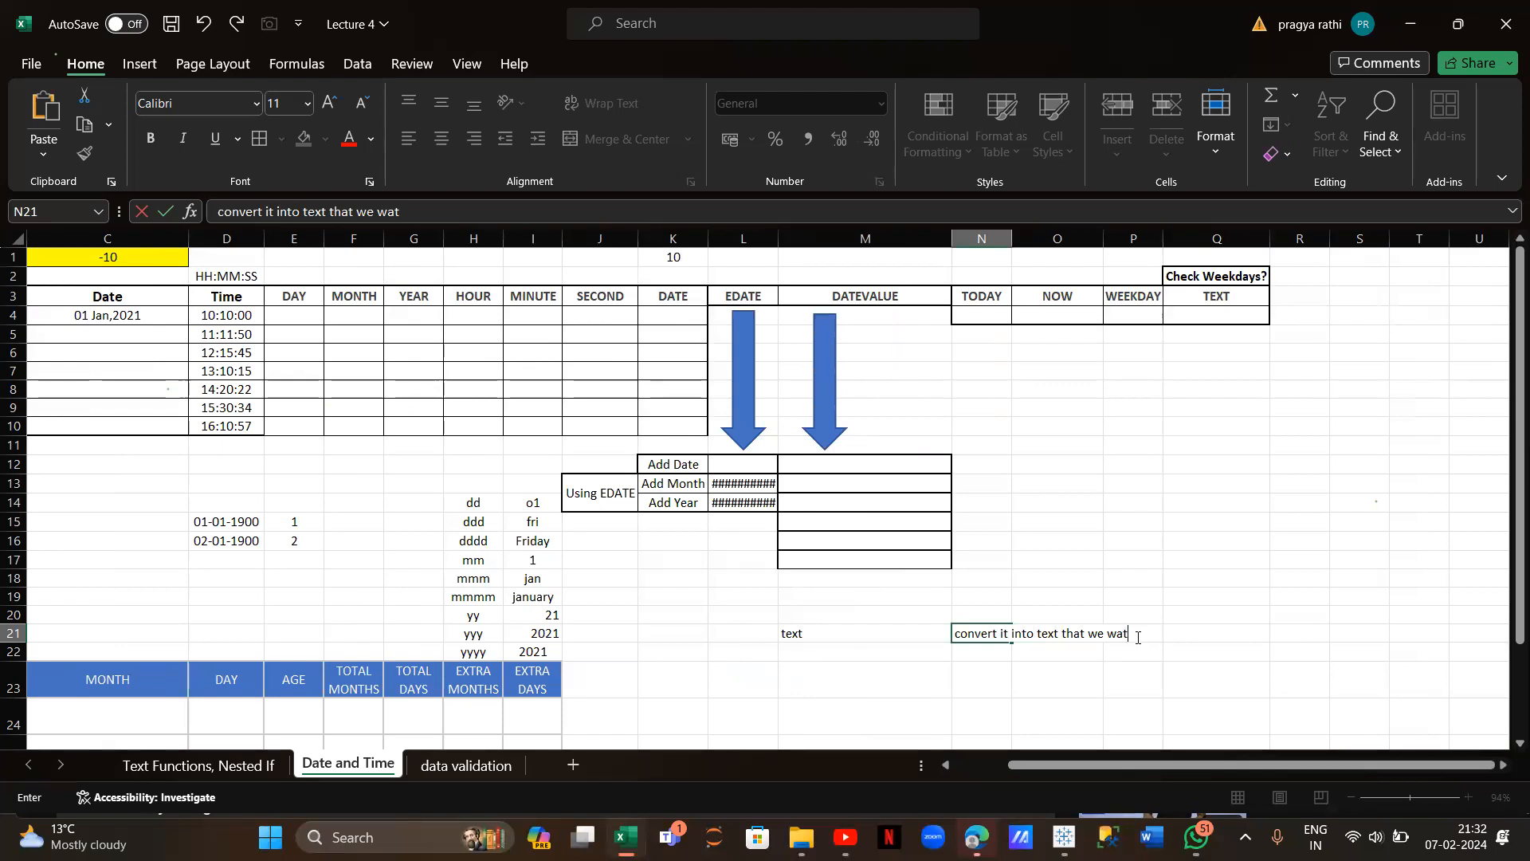
type("nt")
scroll(768, 592, "left", 2)
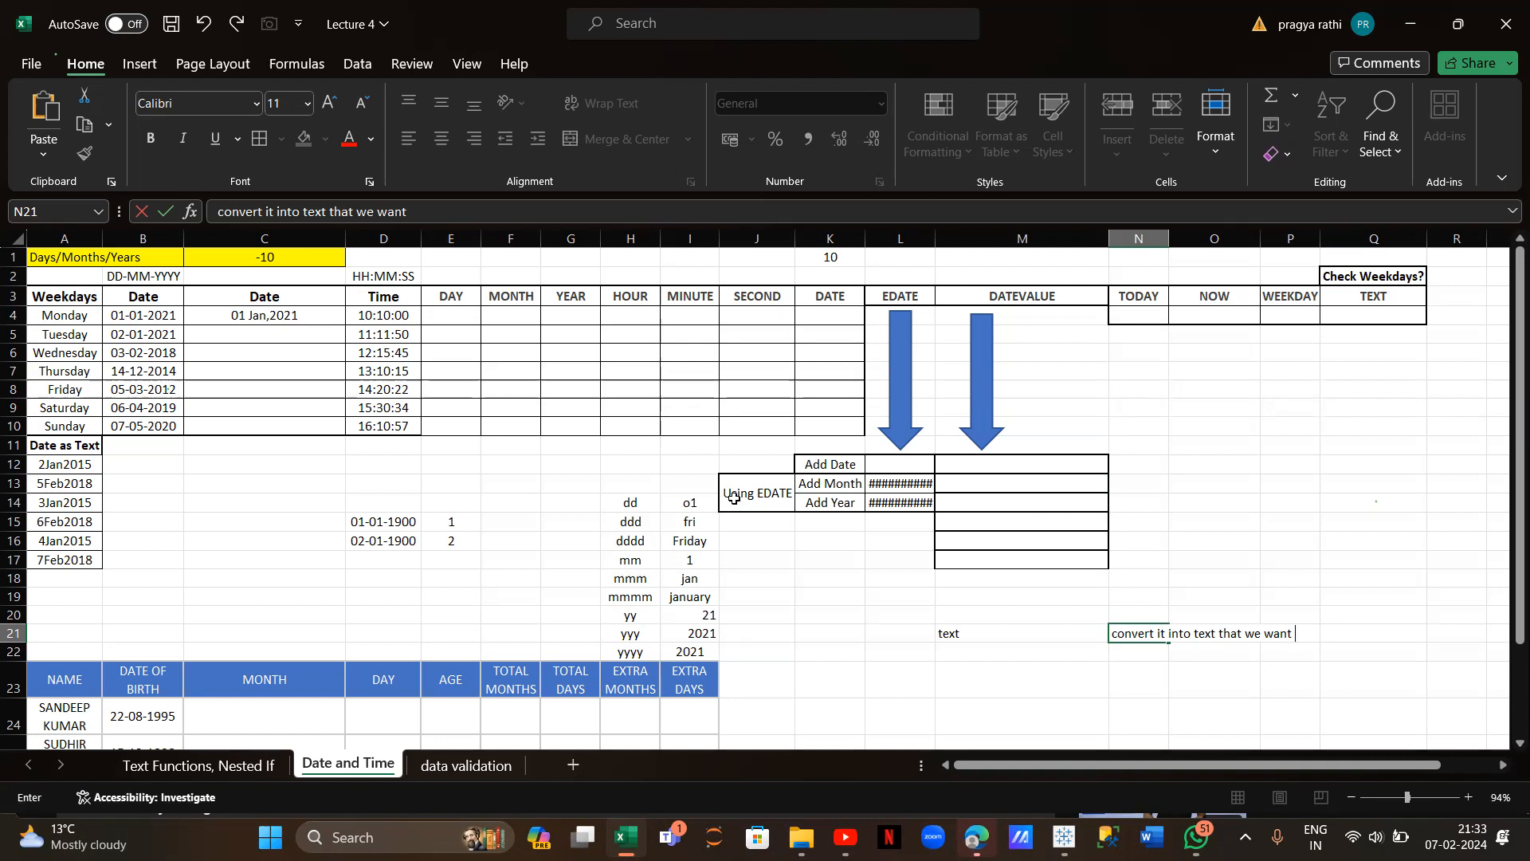
Fill C4's TEXT formula down to C10, undoing an overshoot to row 22
left_click(229, 333)
left_click(314, 313)
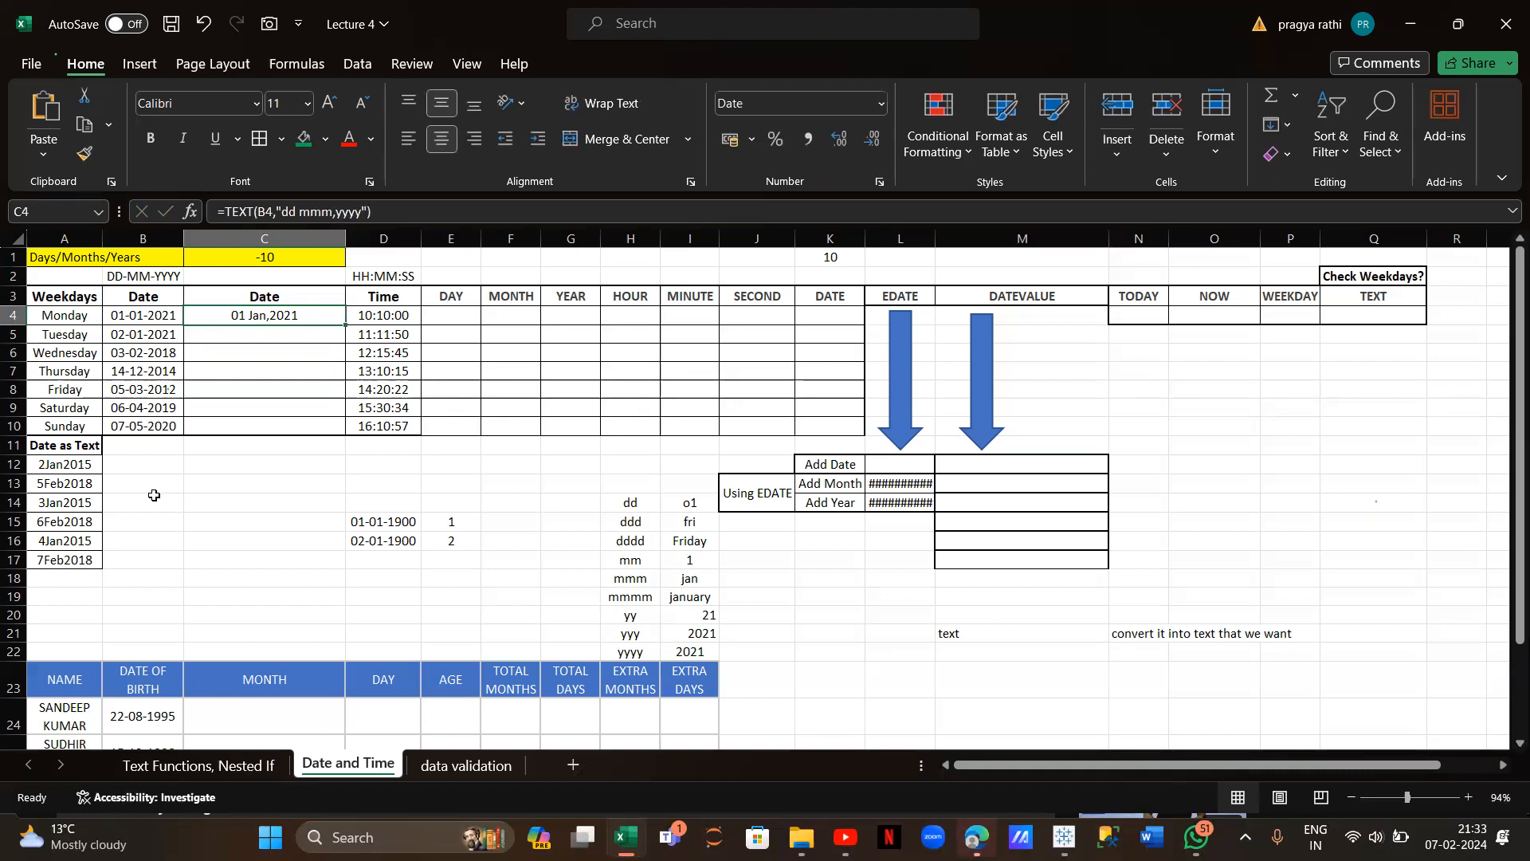
left_click_drag(352, 327, 343, 655)
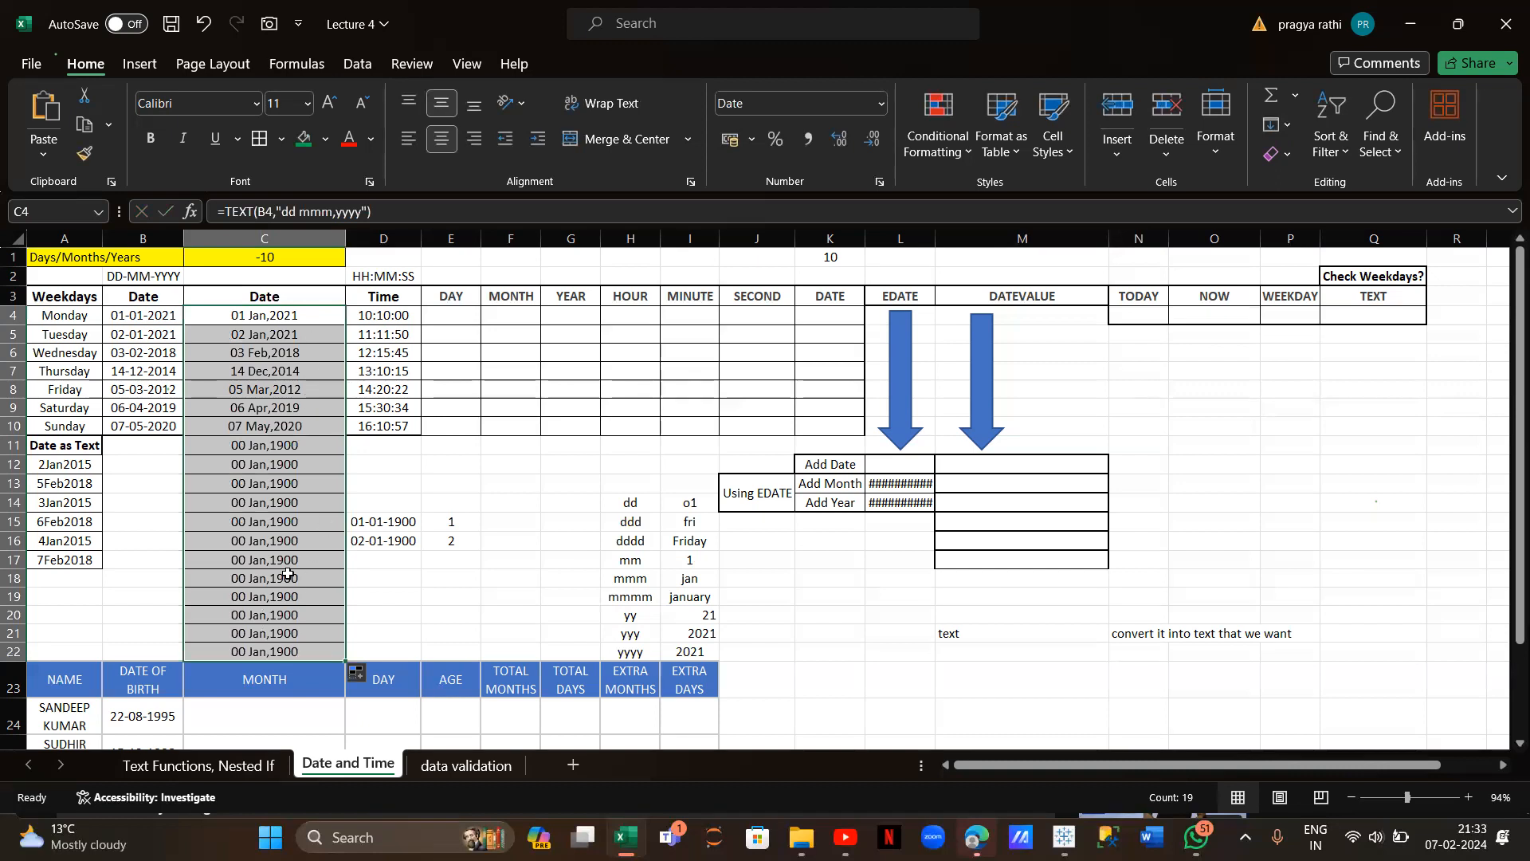
key("ctrl+z")
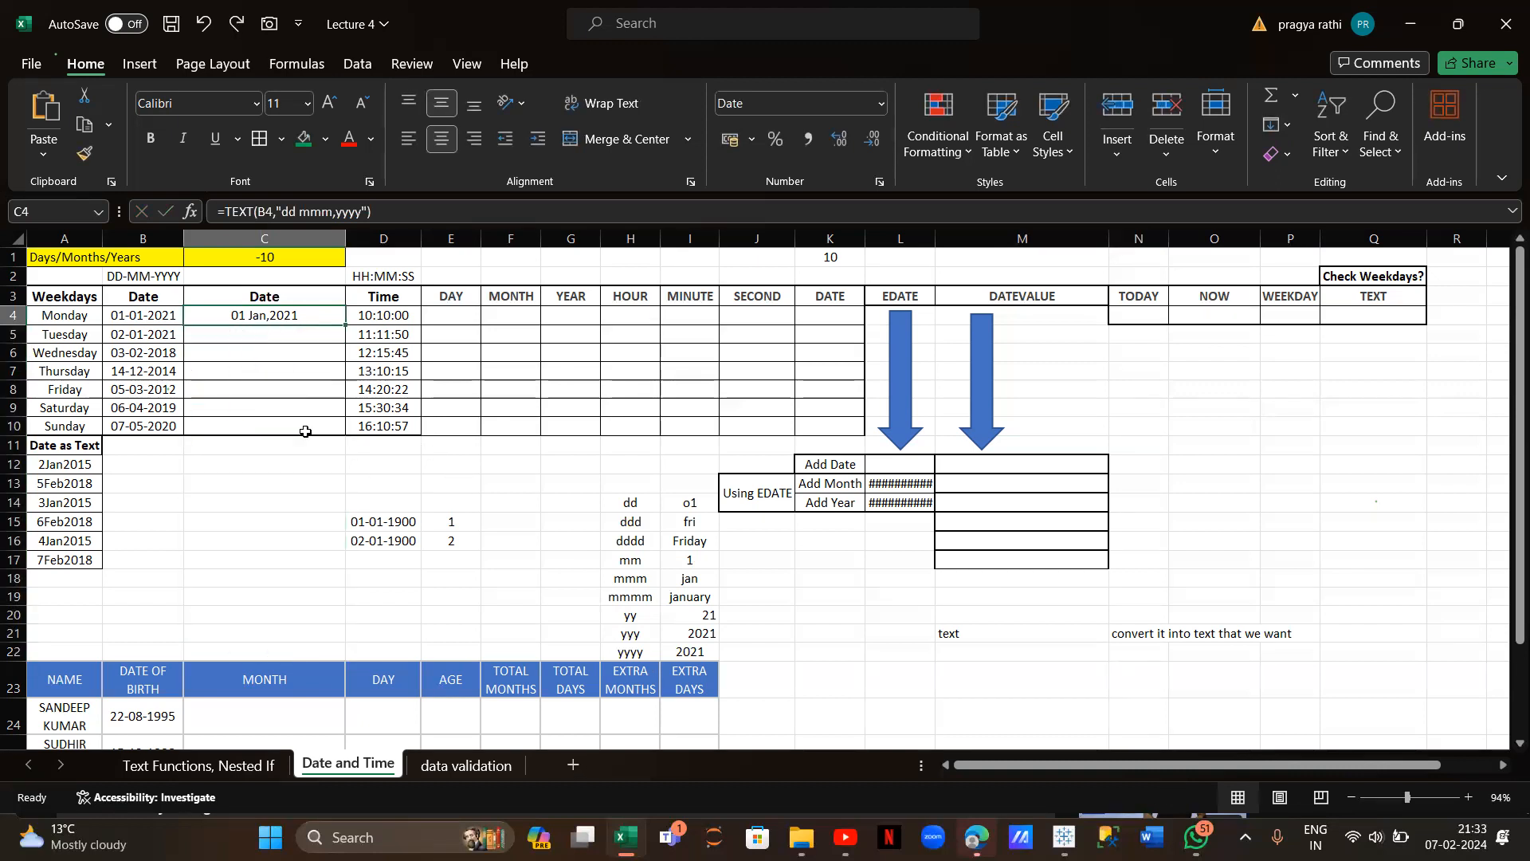
left_click_drag(344, 325, 344, 428)
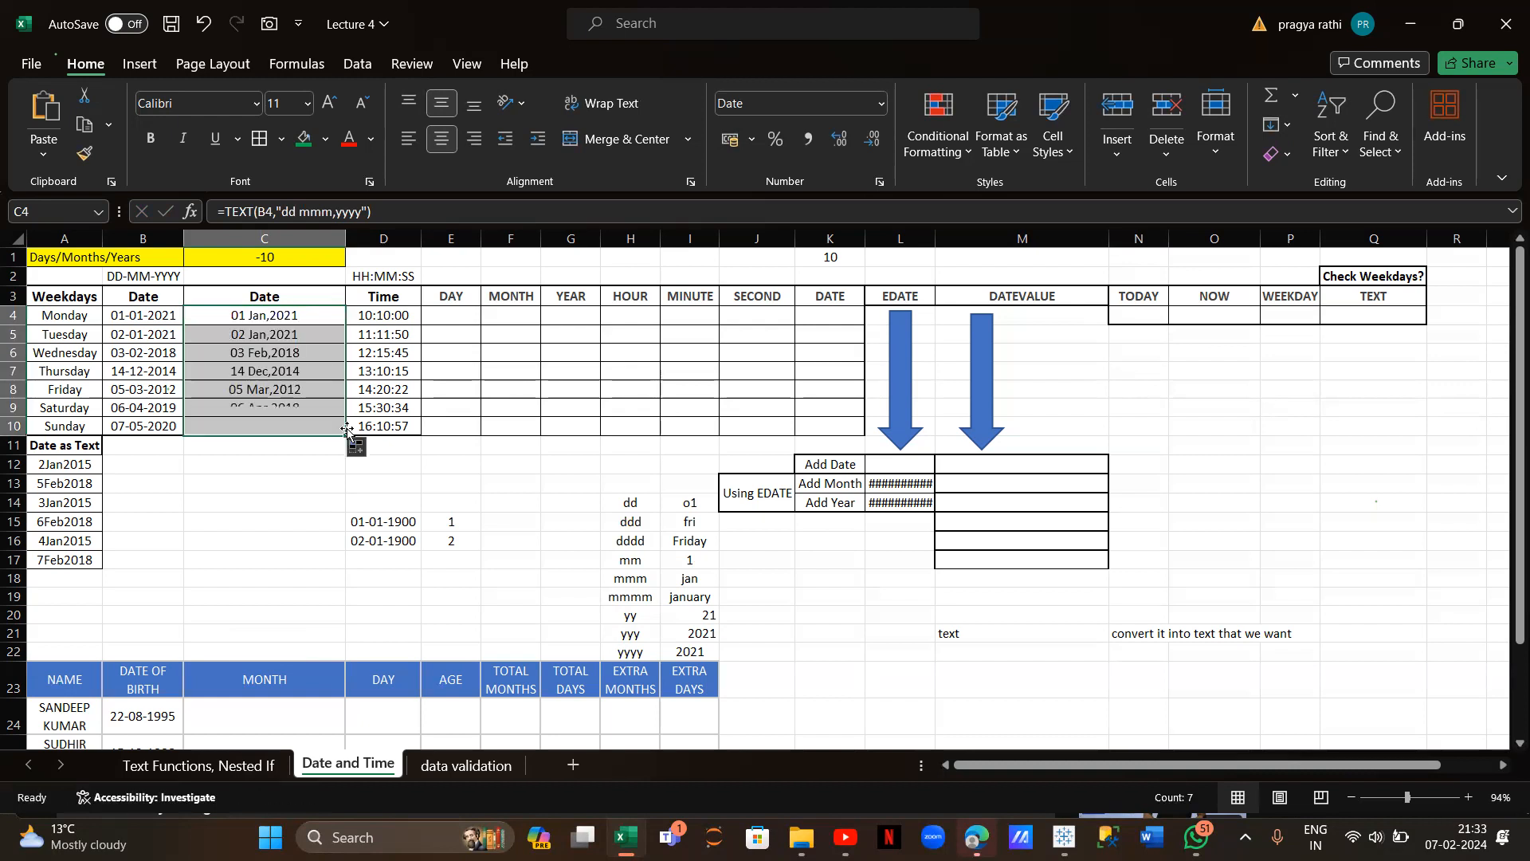
left_click(451, 323)
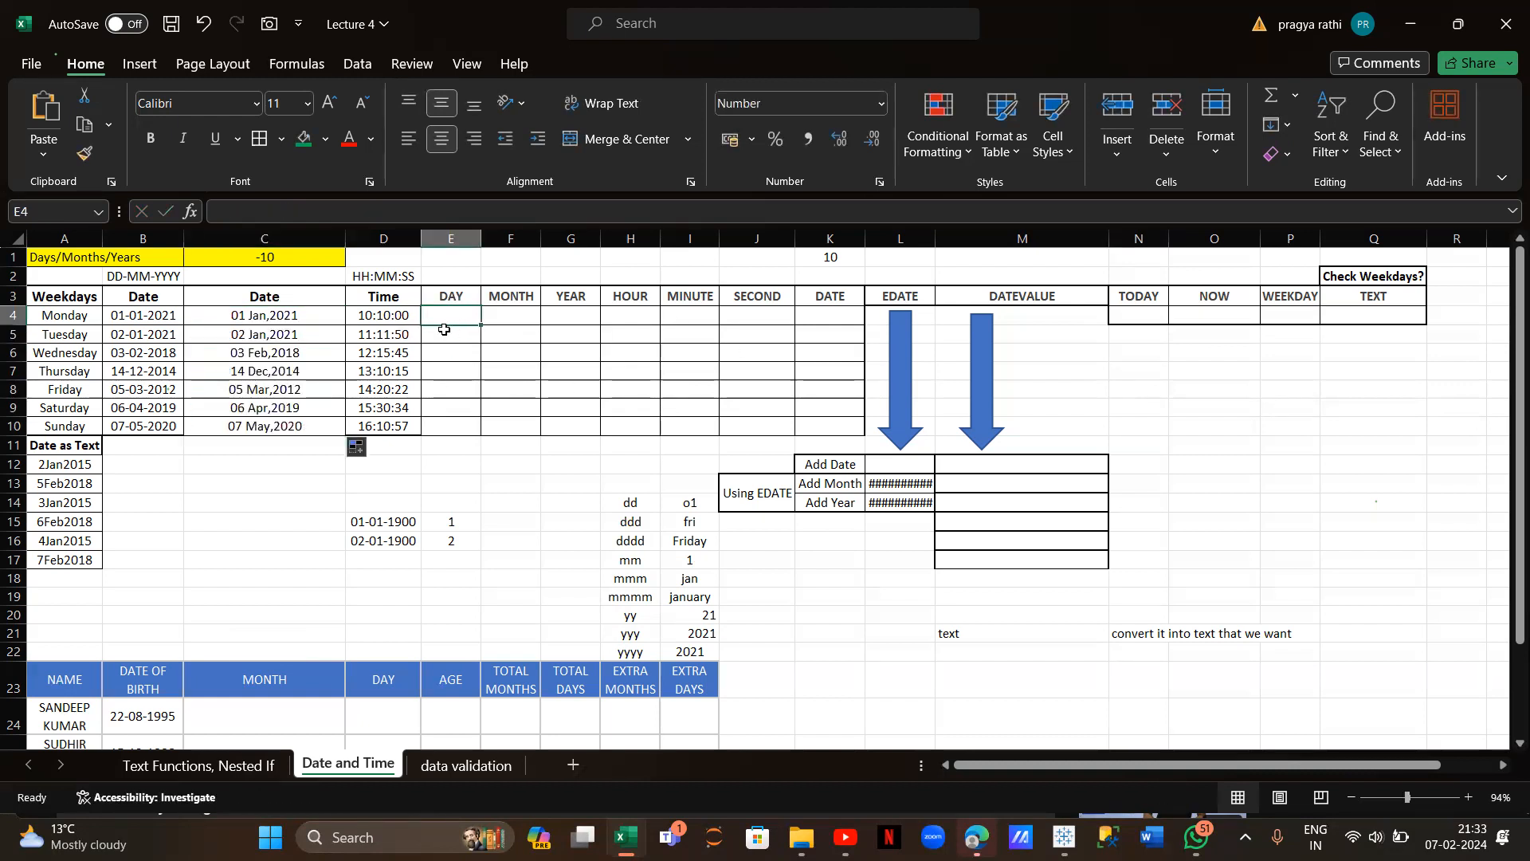
Label M22 'day' and fill =DAY(B4) from E4 down to E10
left_click(961, 650)
type("day")
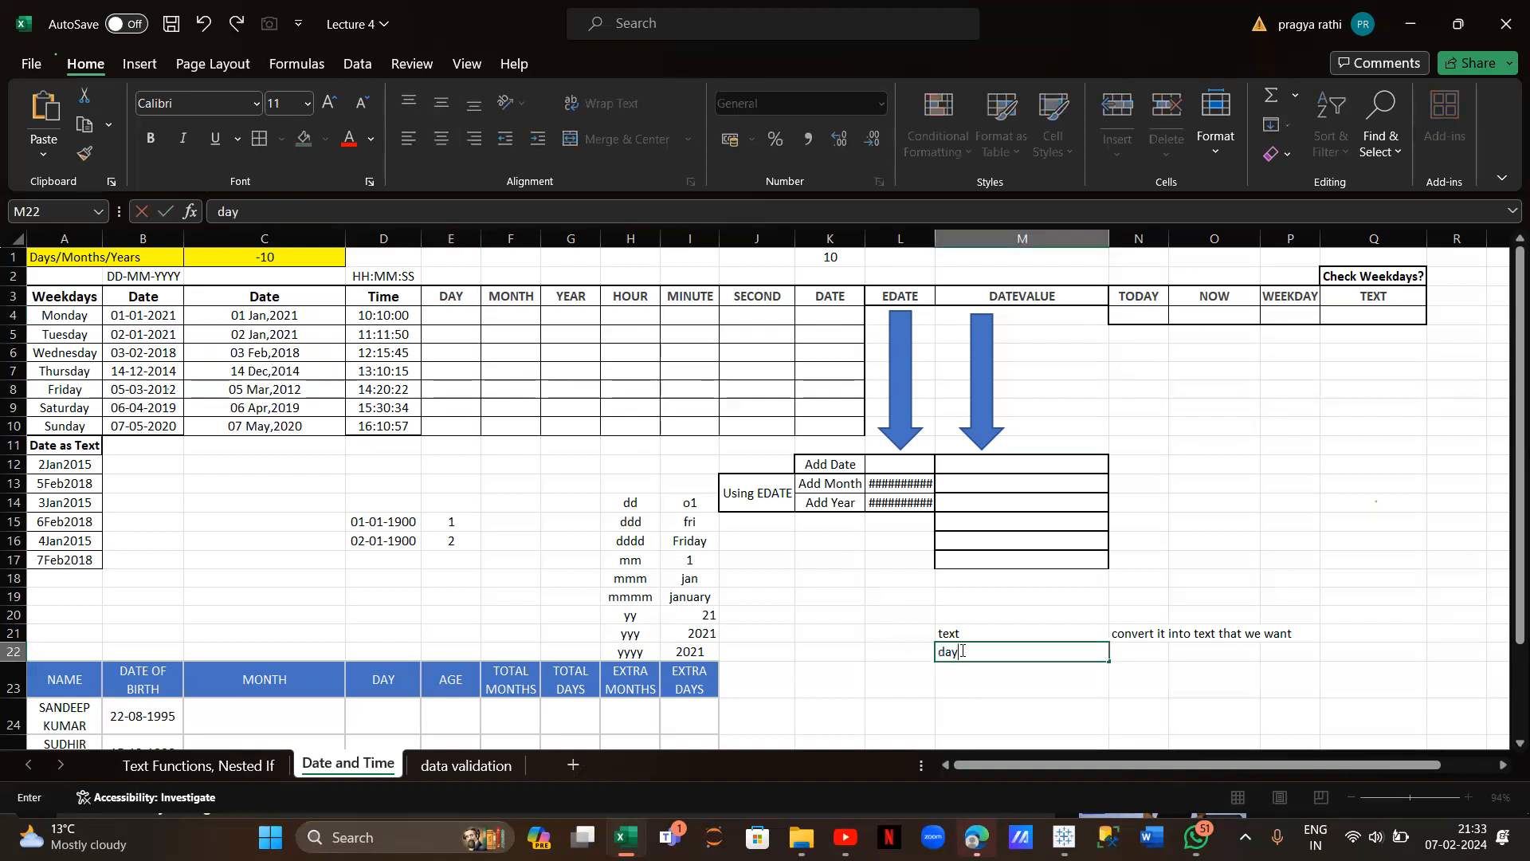
left_click(450, 315)
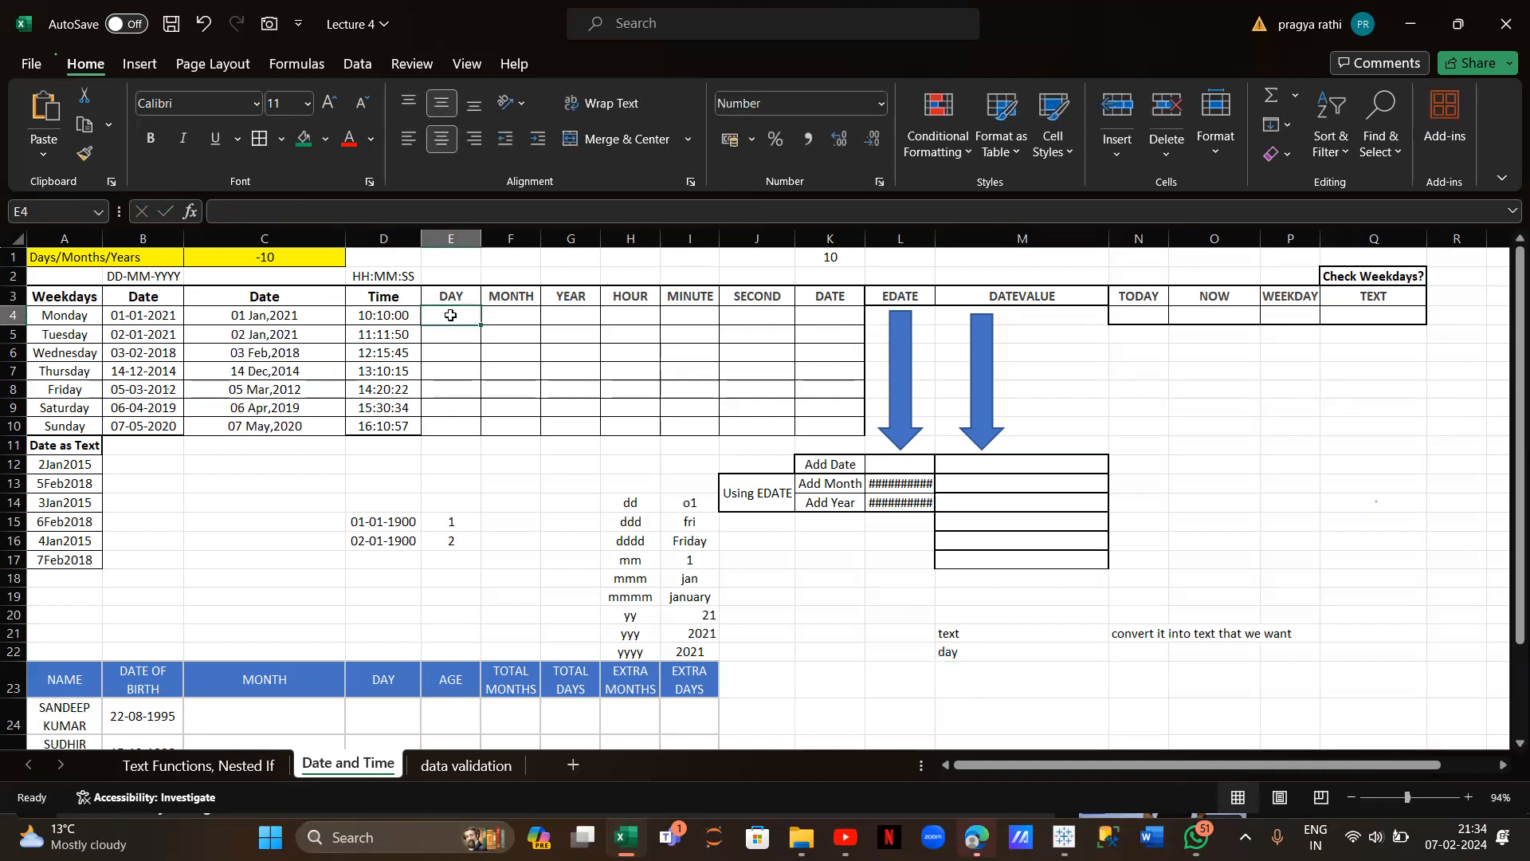
type("=day")
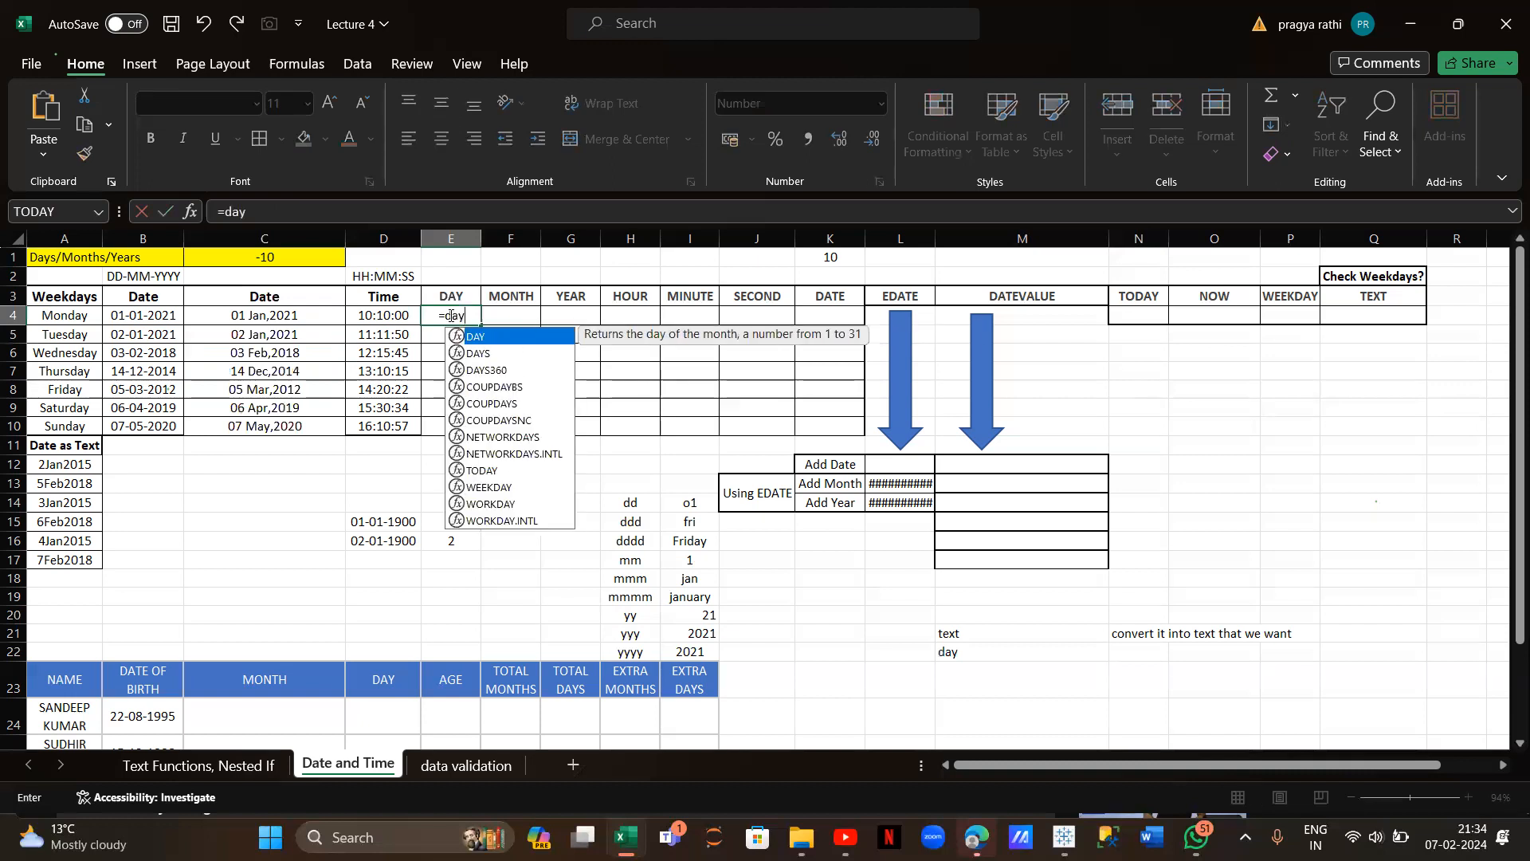
type("(")
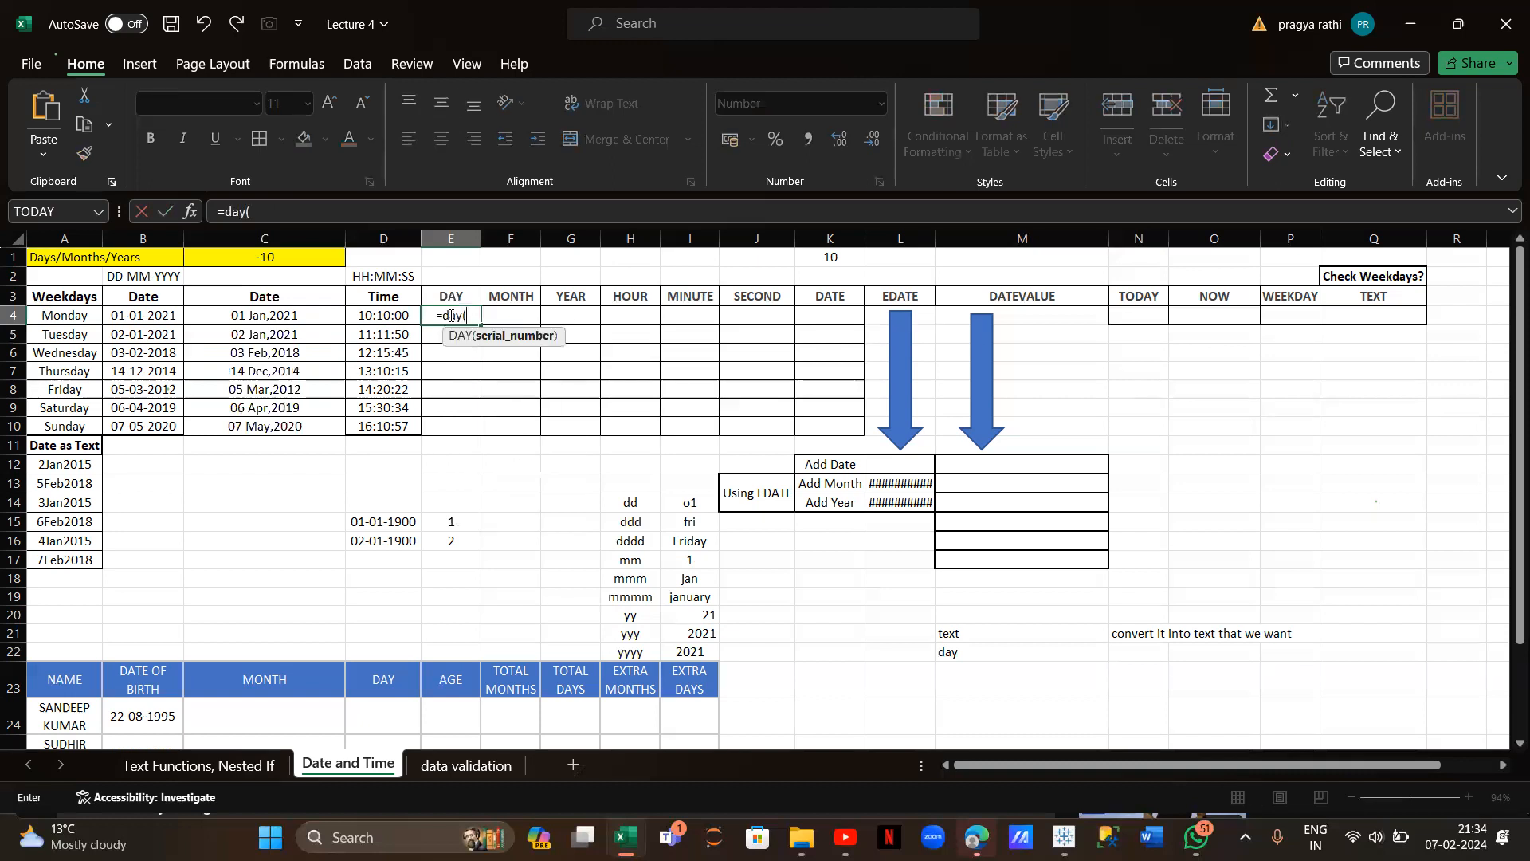
left_click(157, 315)
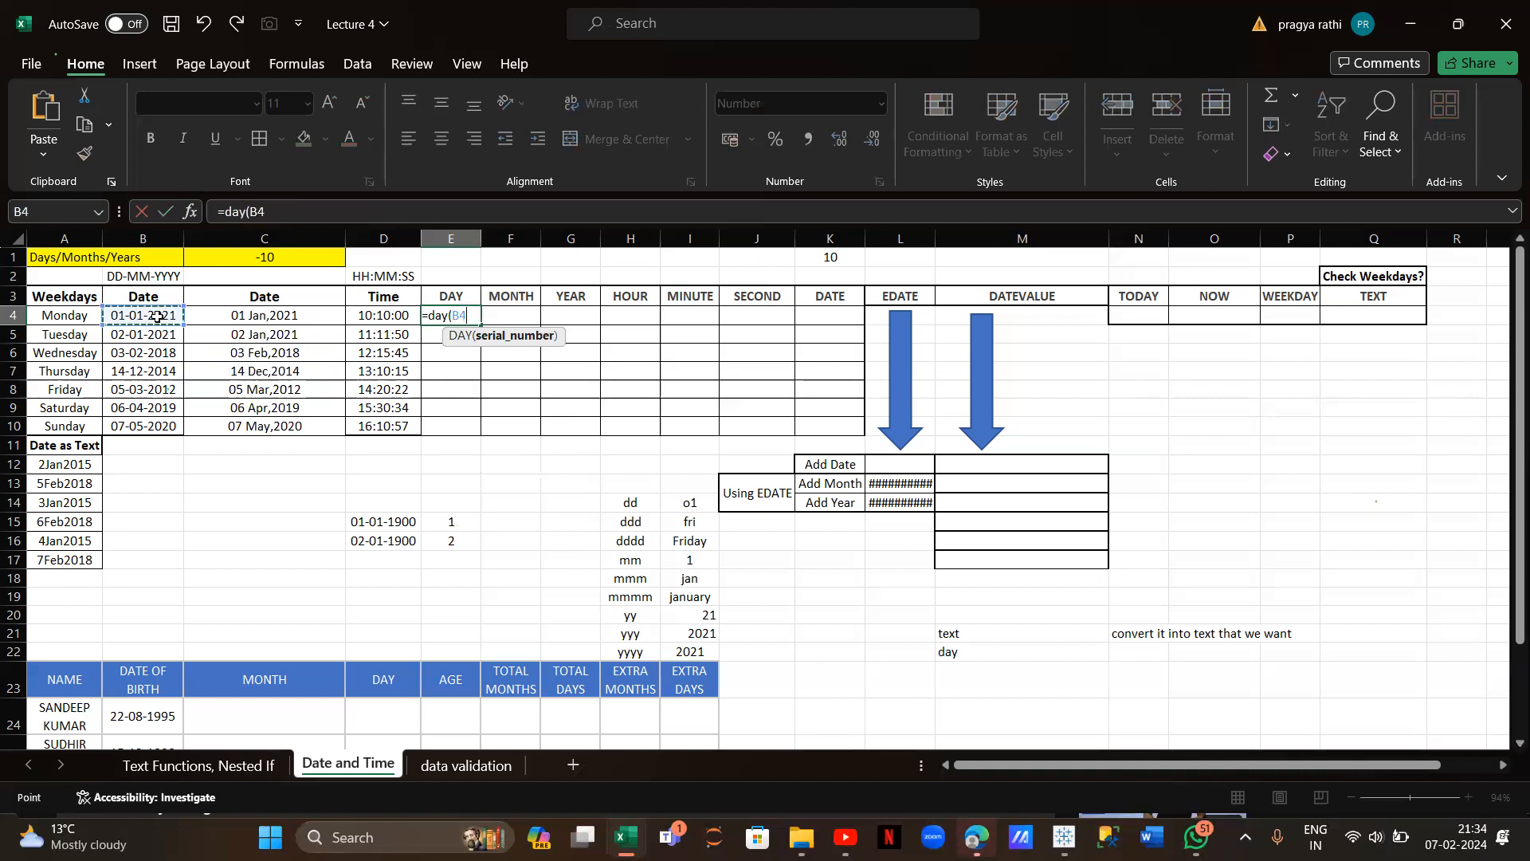
key("Return")
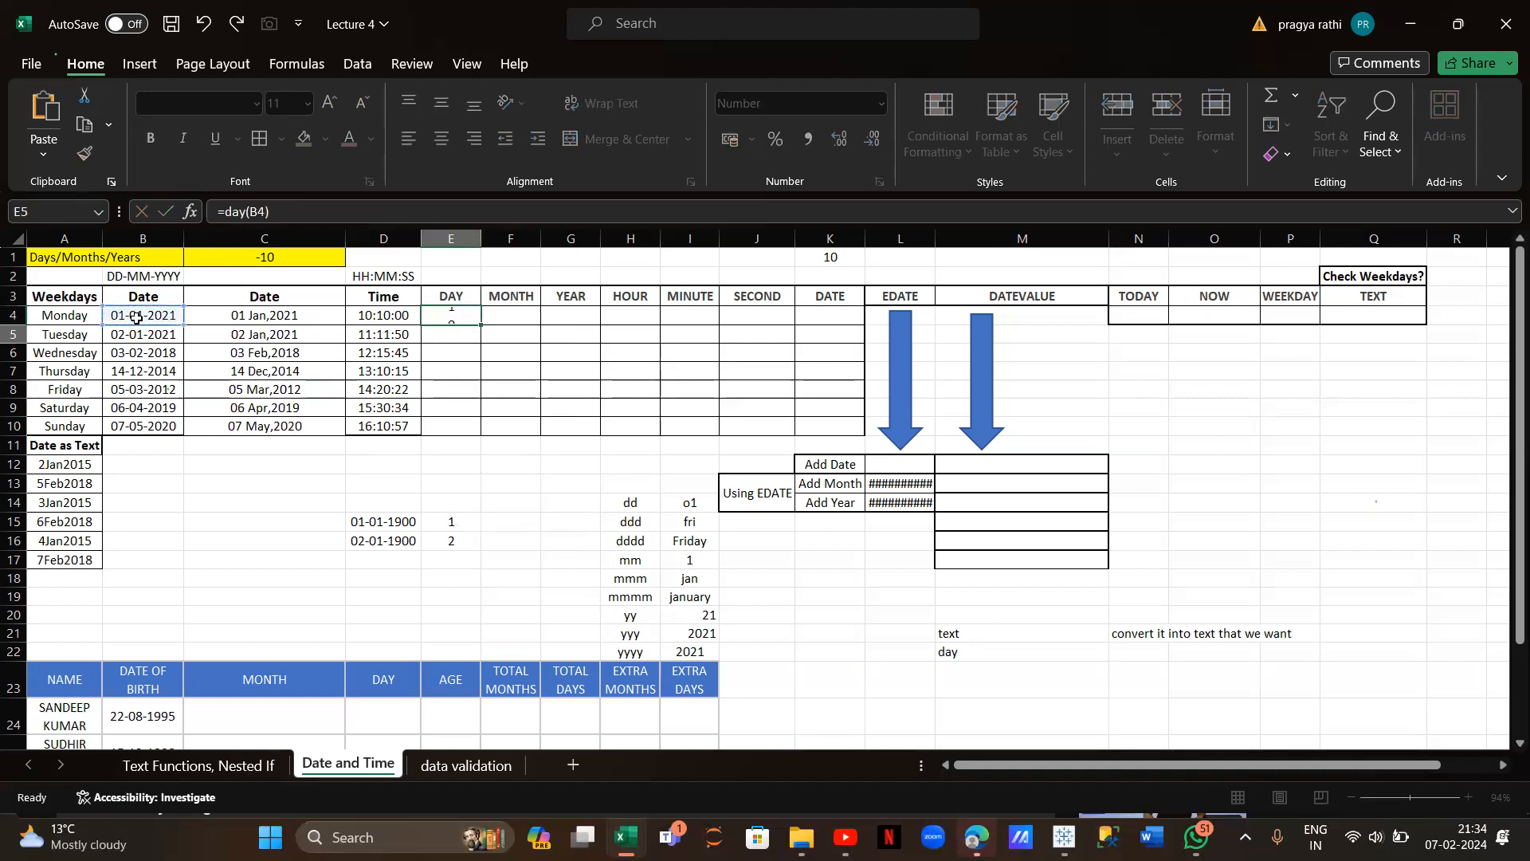
left_click(448, 317)
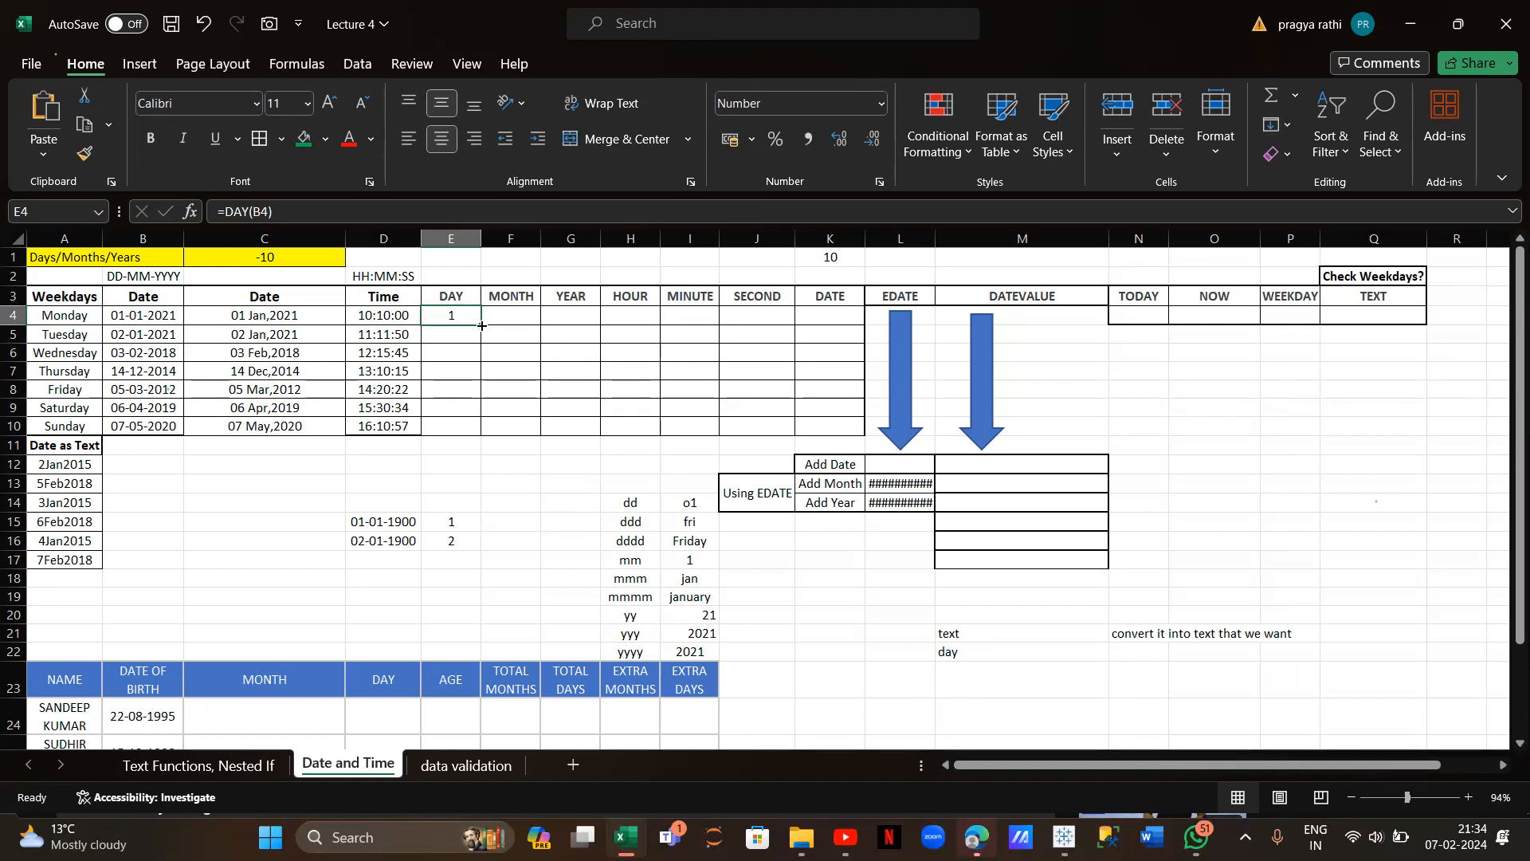
double_click(481, 325)
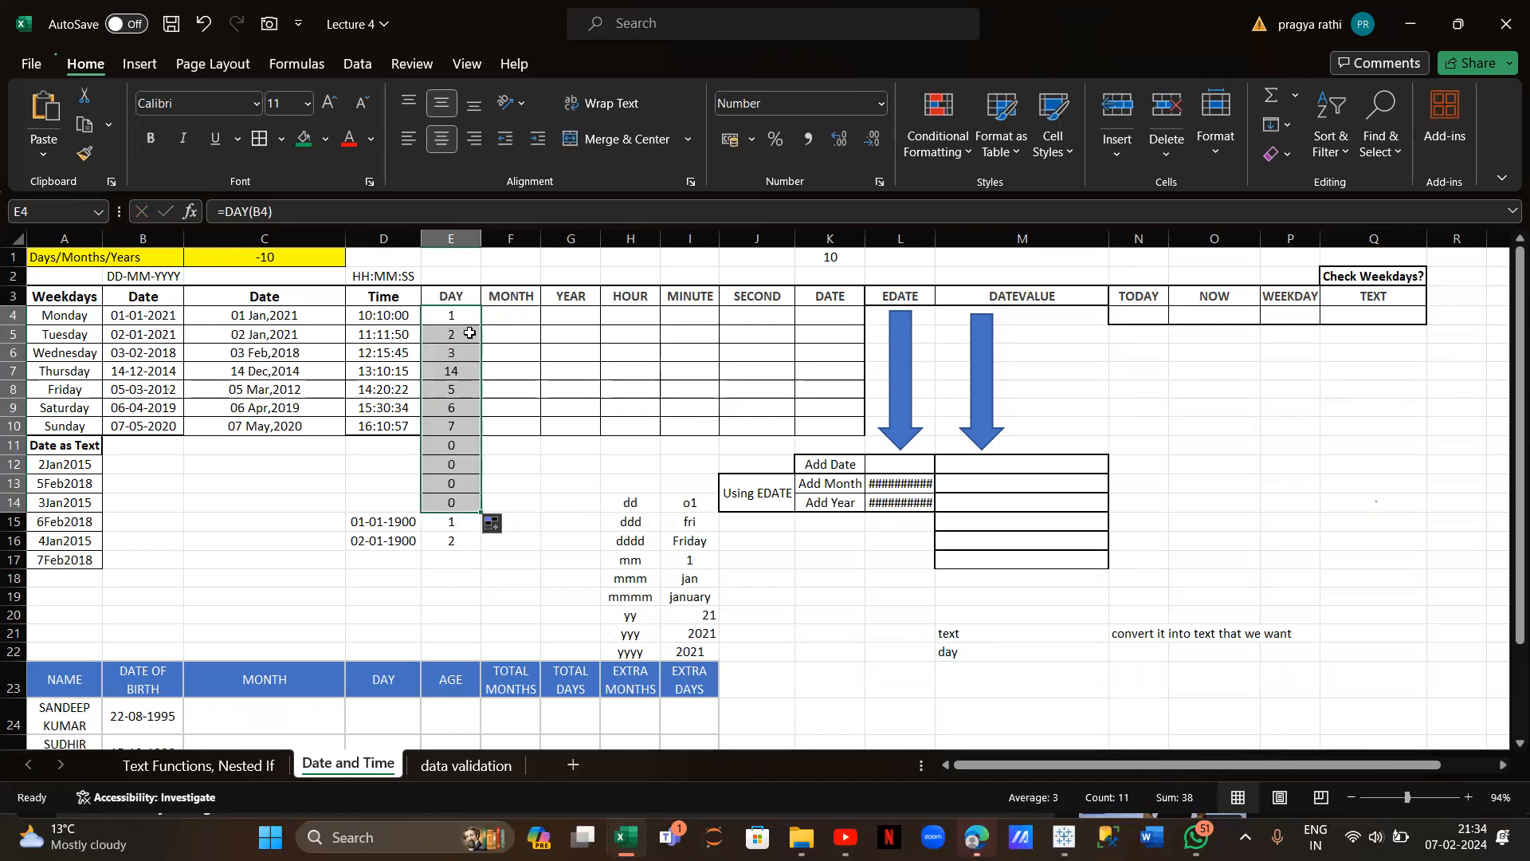
key("ctrl+z")
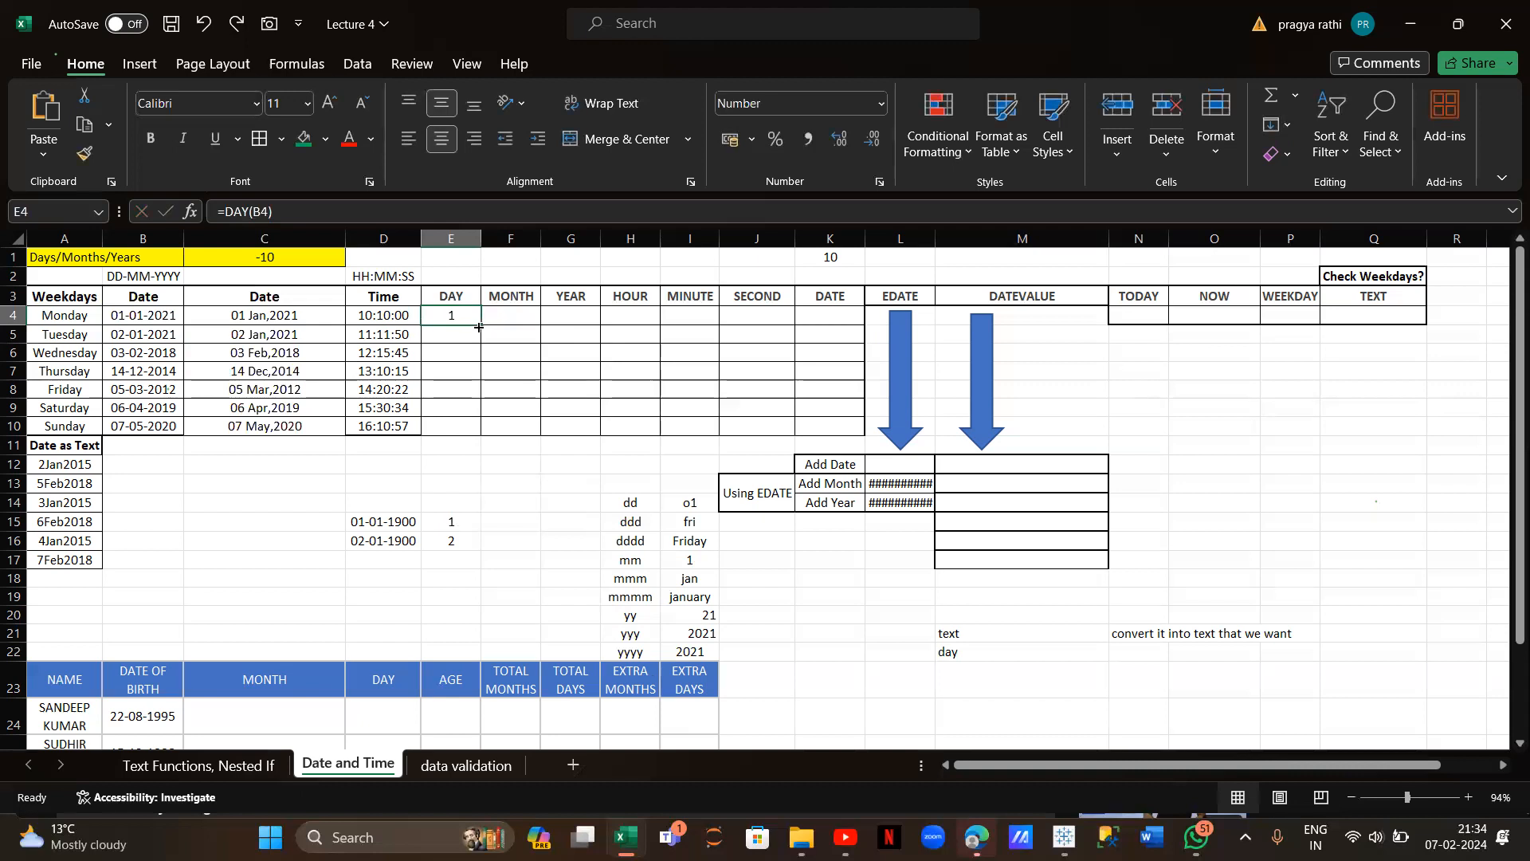
left_click_drag(481, 325, 479, 434)
Enter =MONTH(B4) in F4 and fill it down to F10
left_click(506, 313)
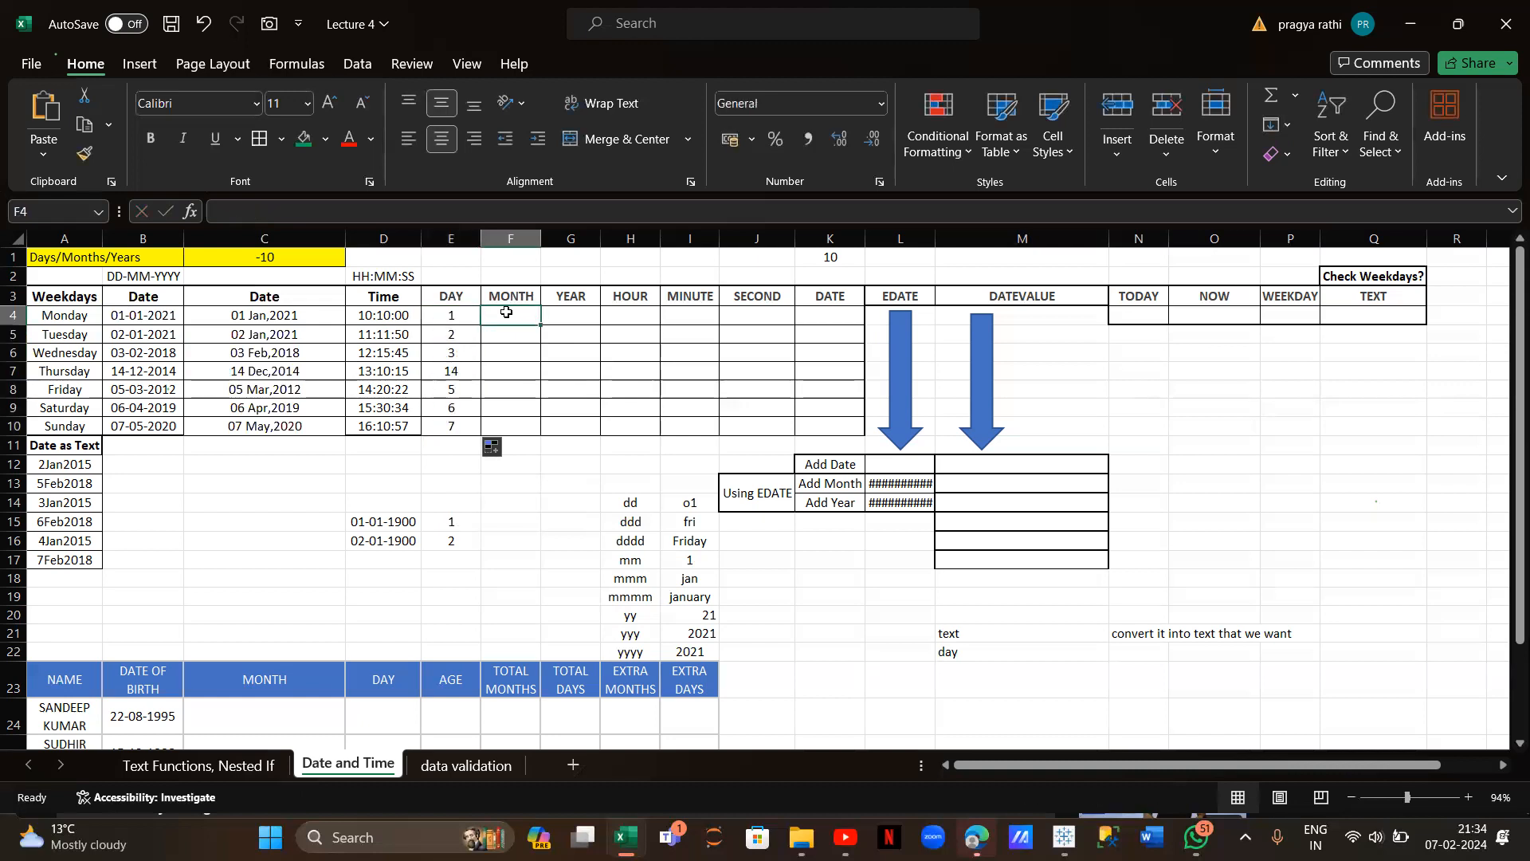
type("=")
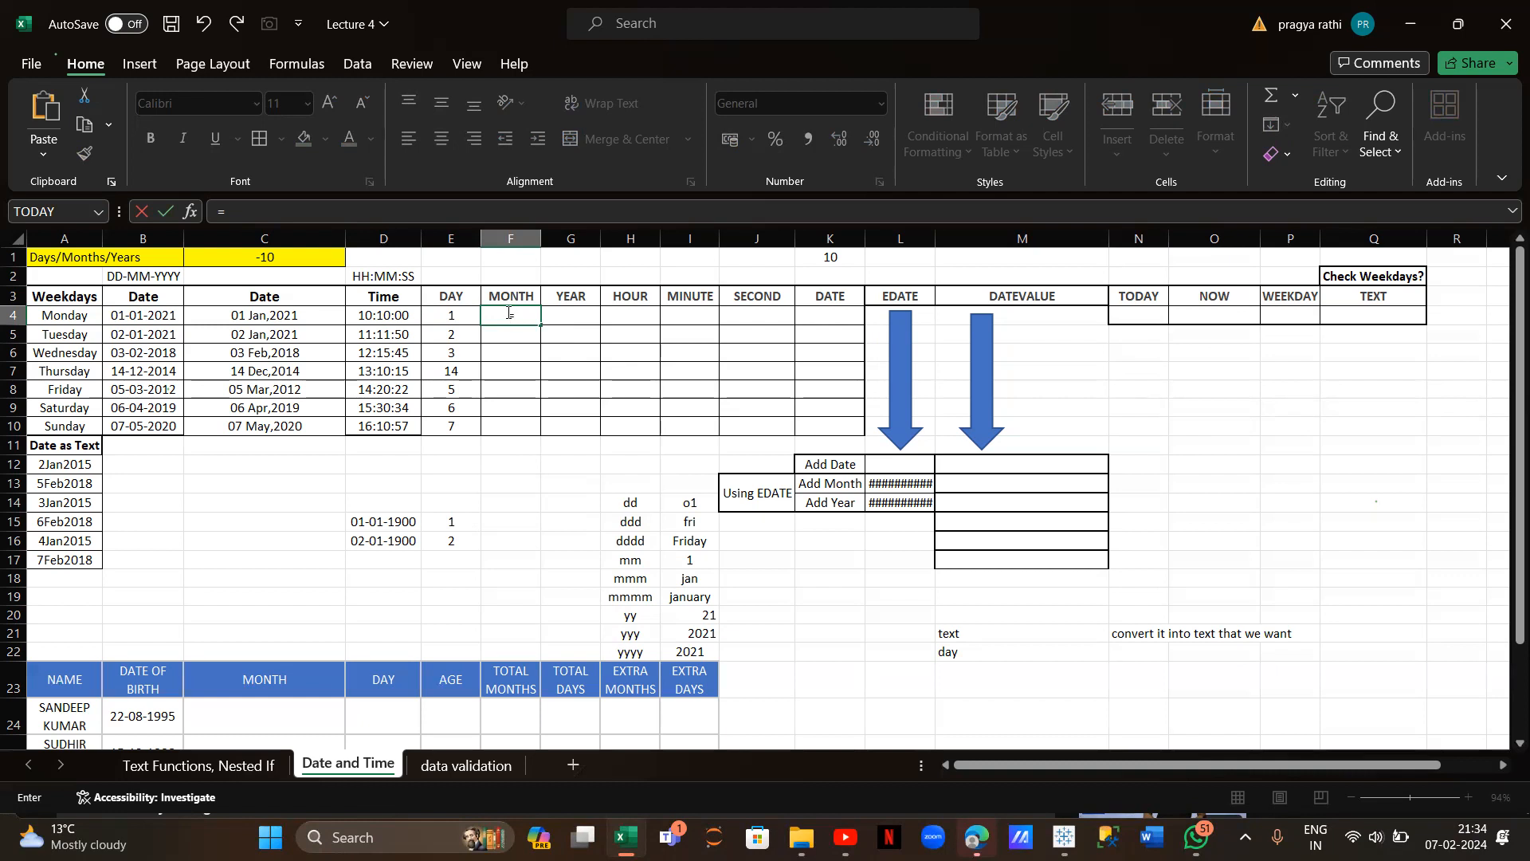
type("m")
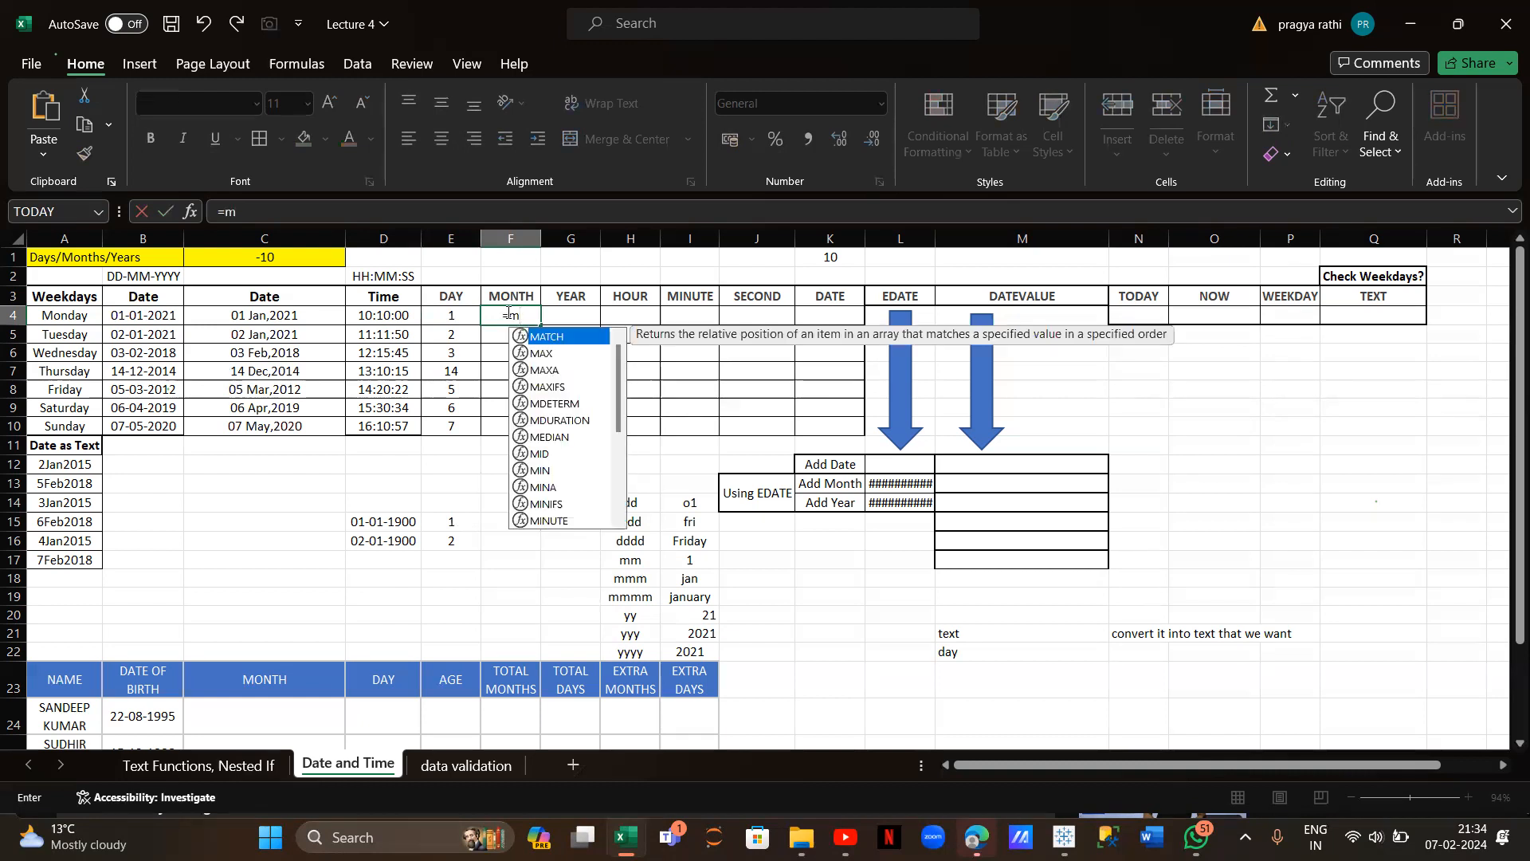
type("onth(")
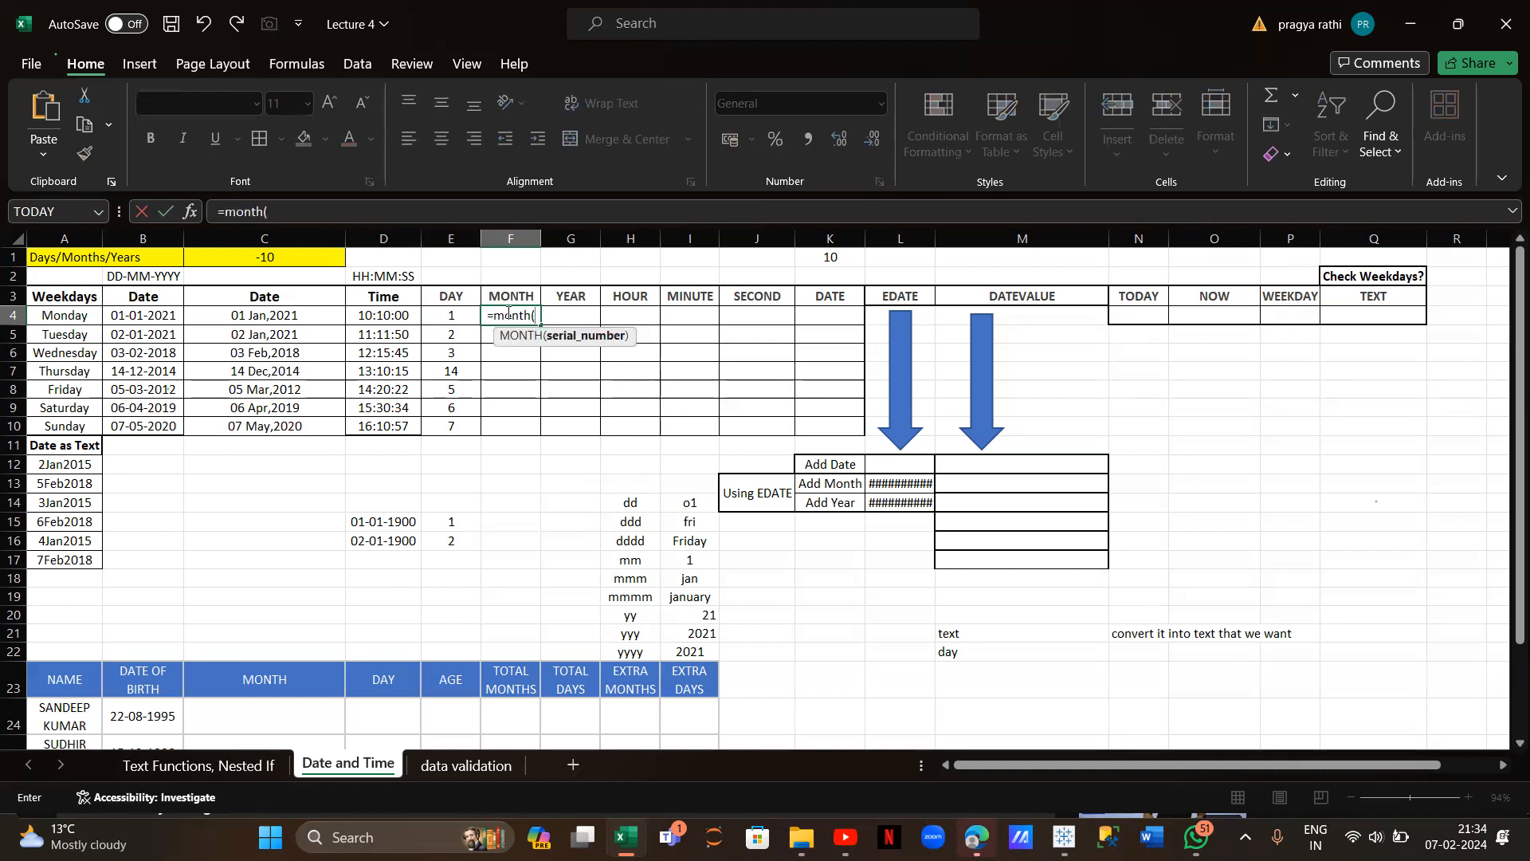
left_click(137, 313)
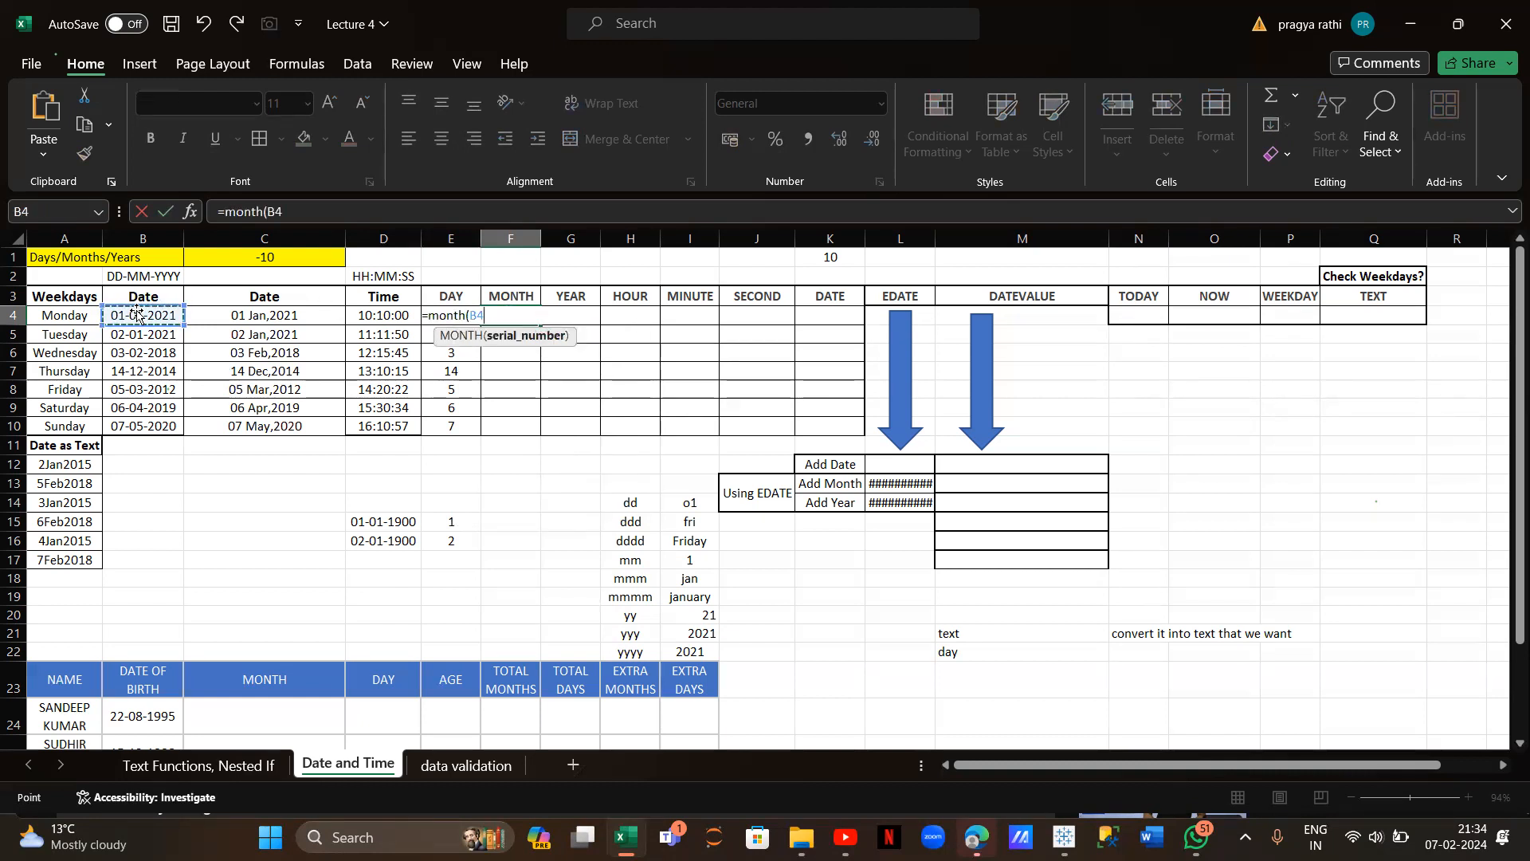
type(")")
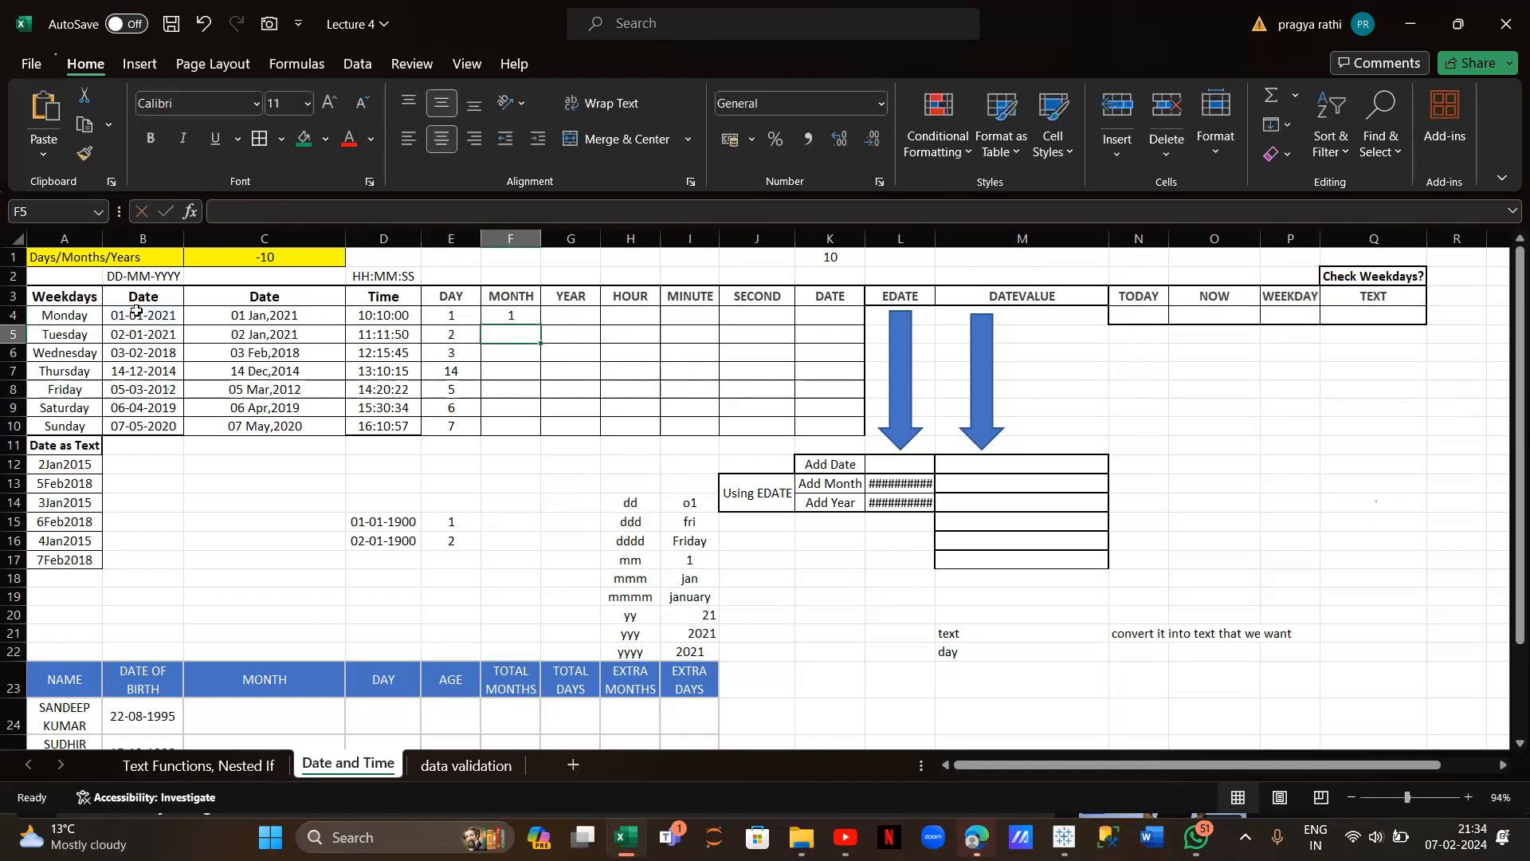
key("Return")
left_click(514, 315)
left_click_drag(539, 324, 540, 431)
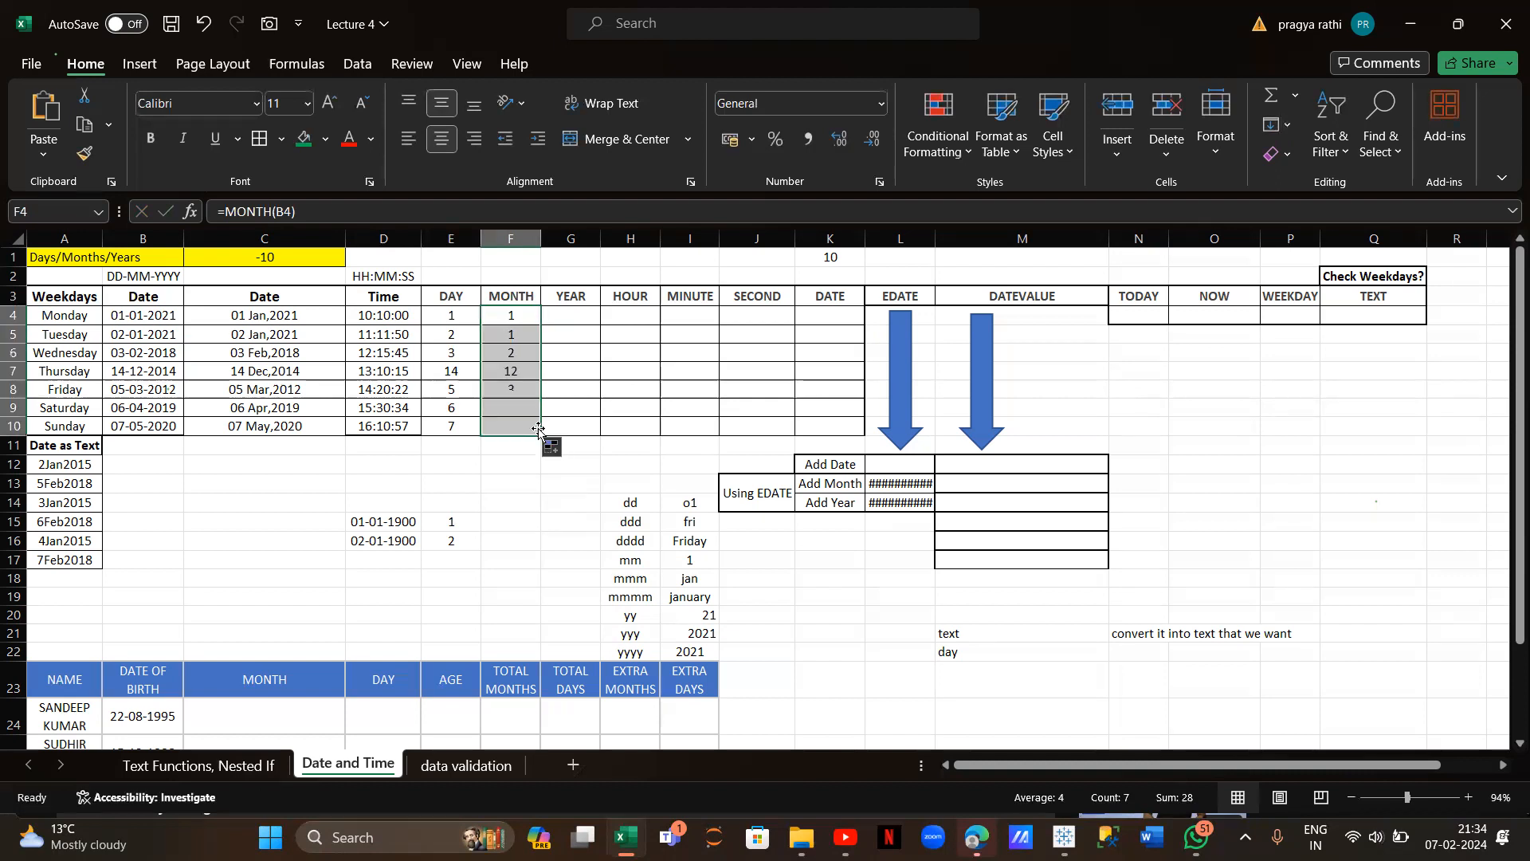
Enter =YEAR(B4) in G4 and fill it down to G10
left_click(575, 317)
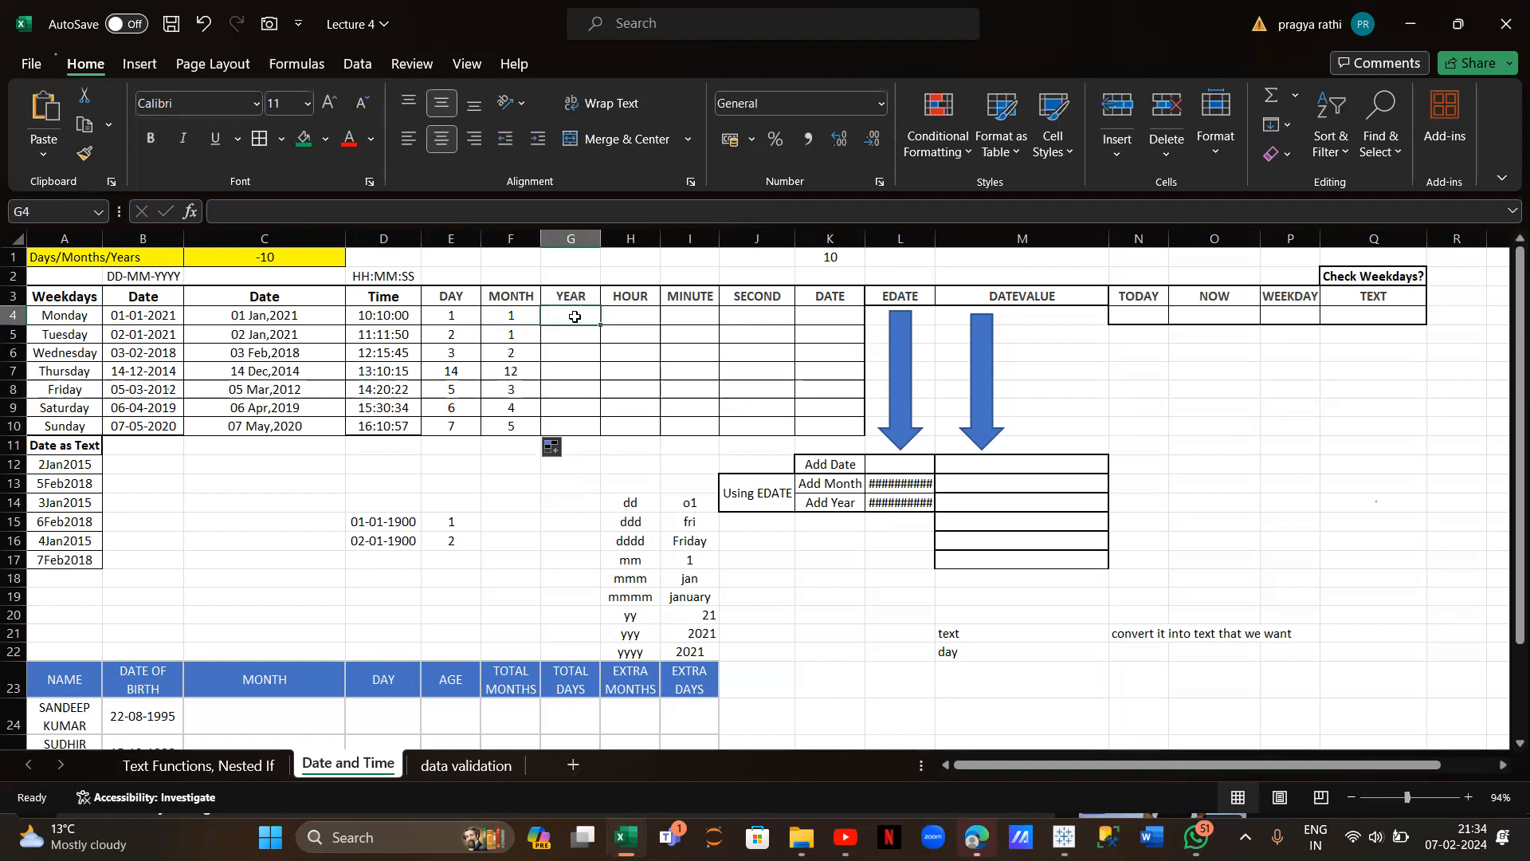
type("=year(")
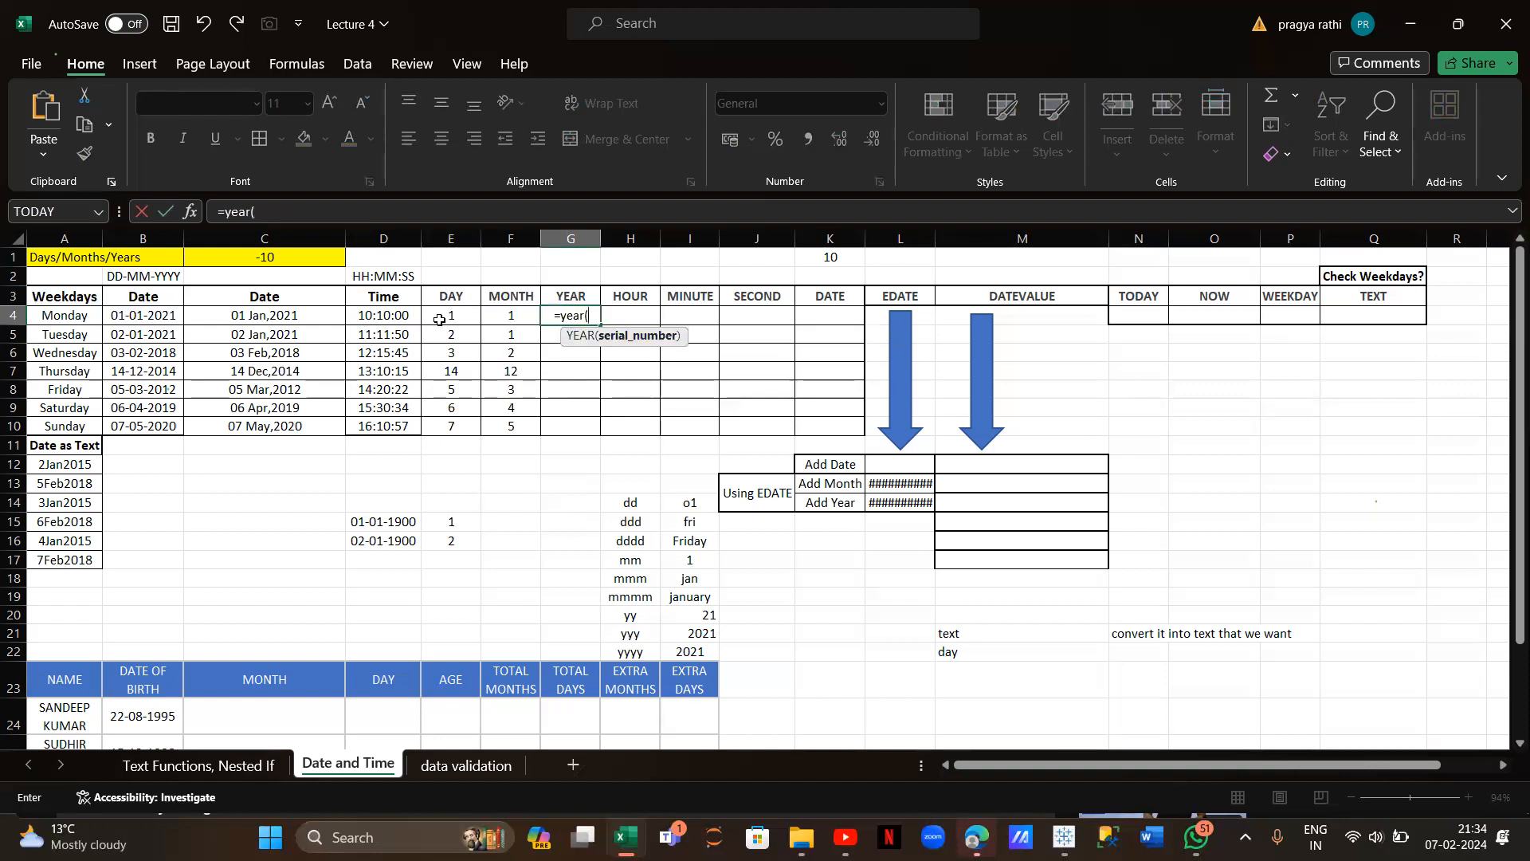
left_click(147, 317)
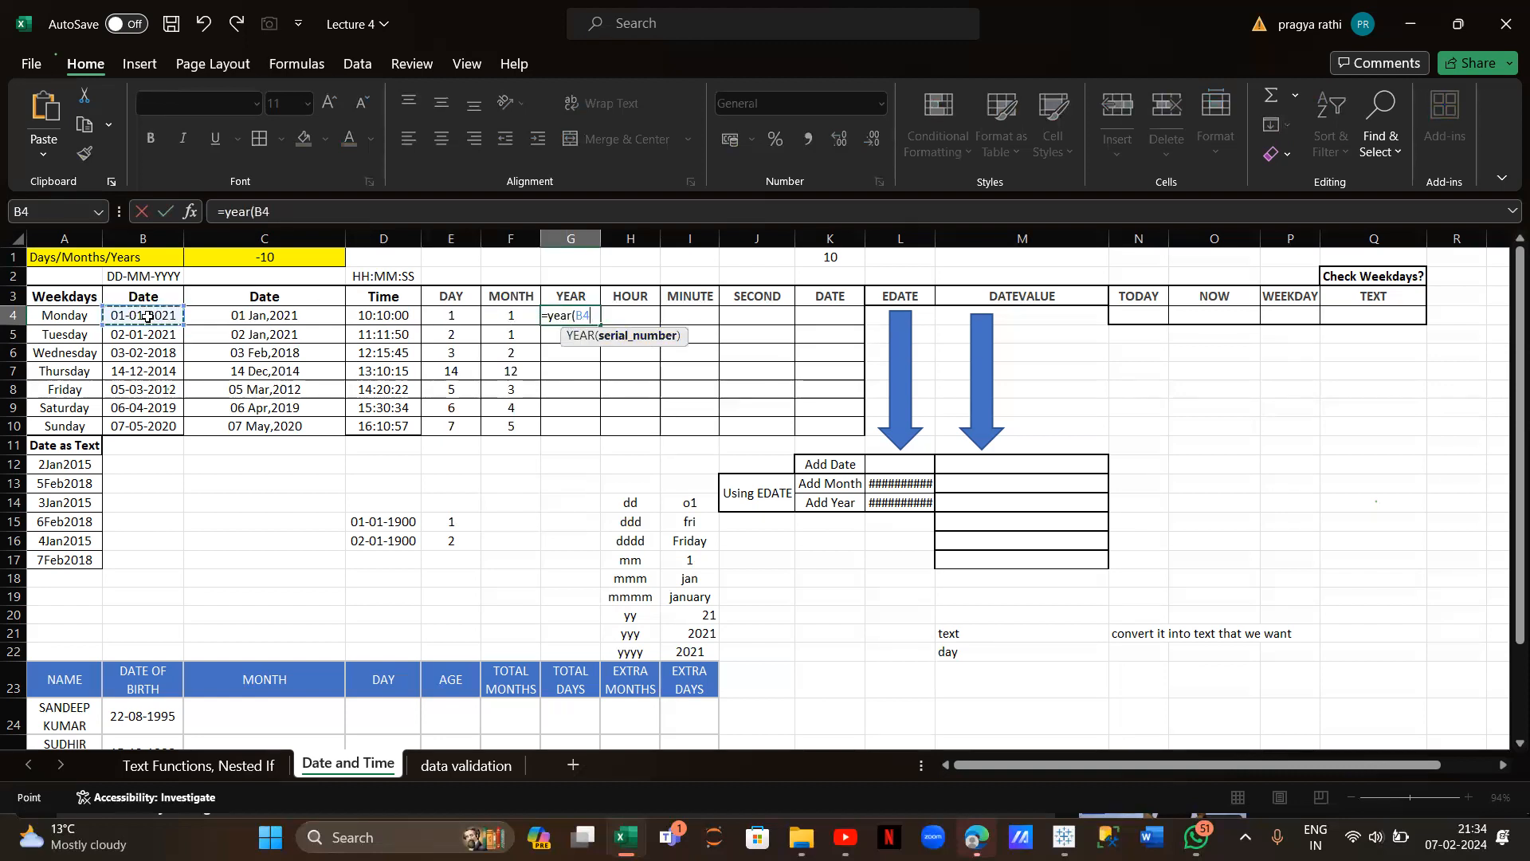
type(")")
key("Return")
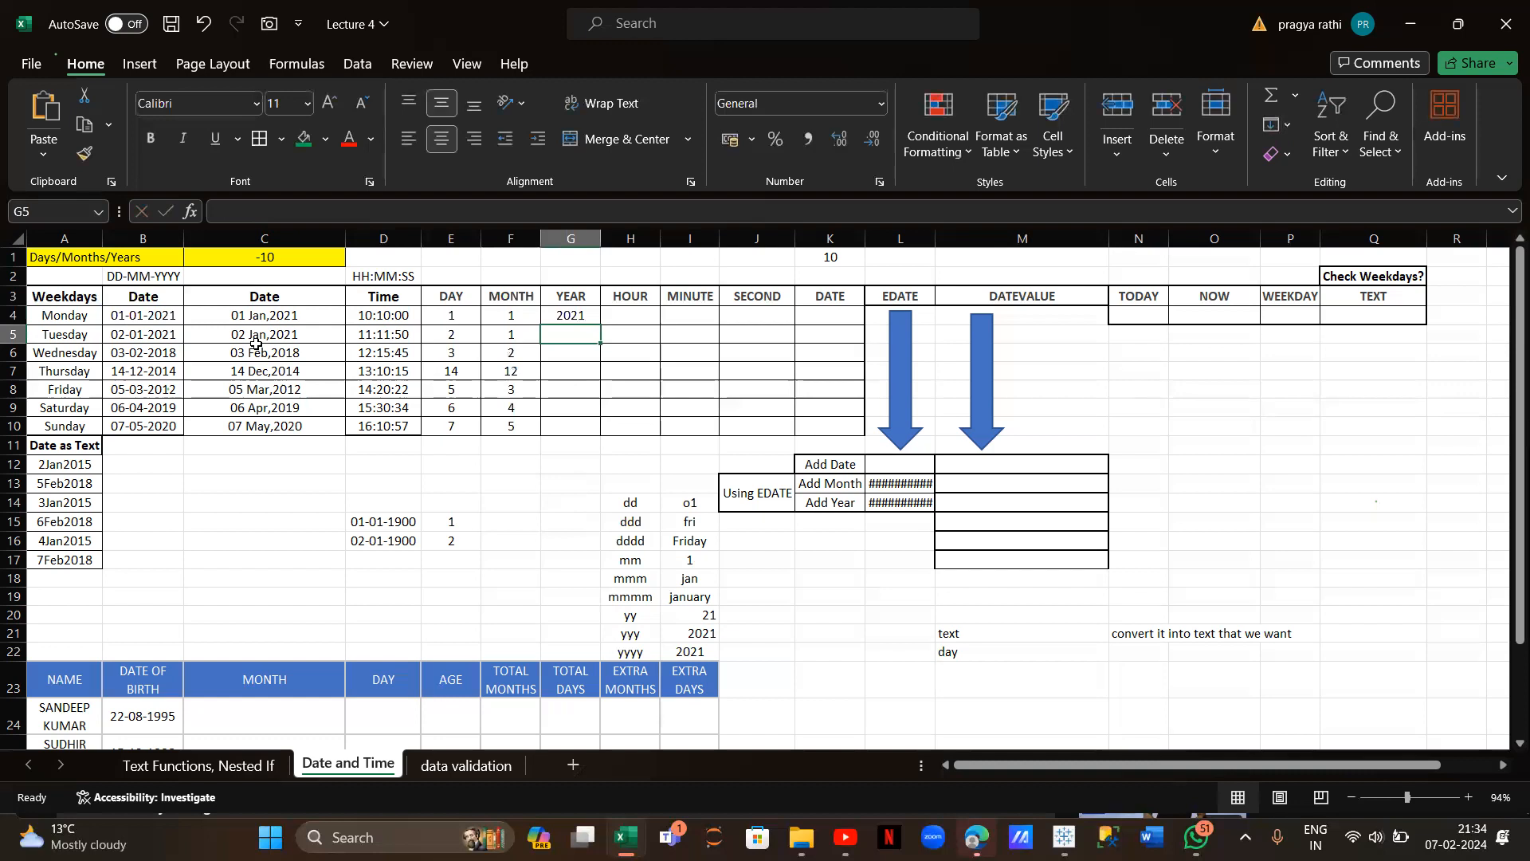
left_click(572, 316)
left_click_drag(598, 326, 595, 433)
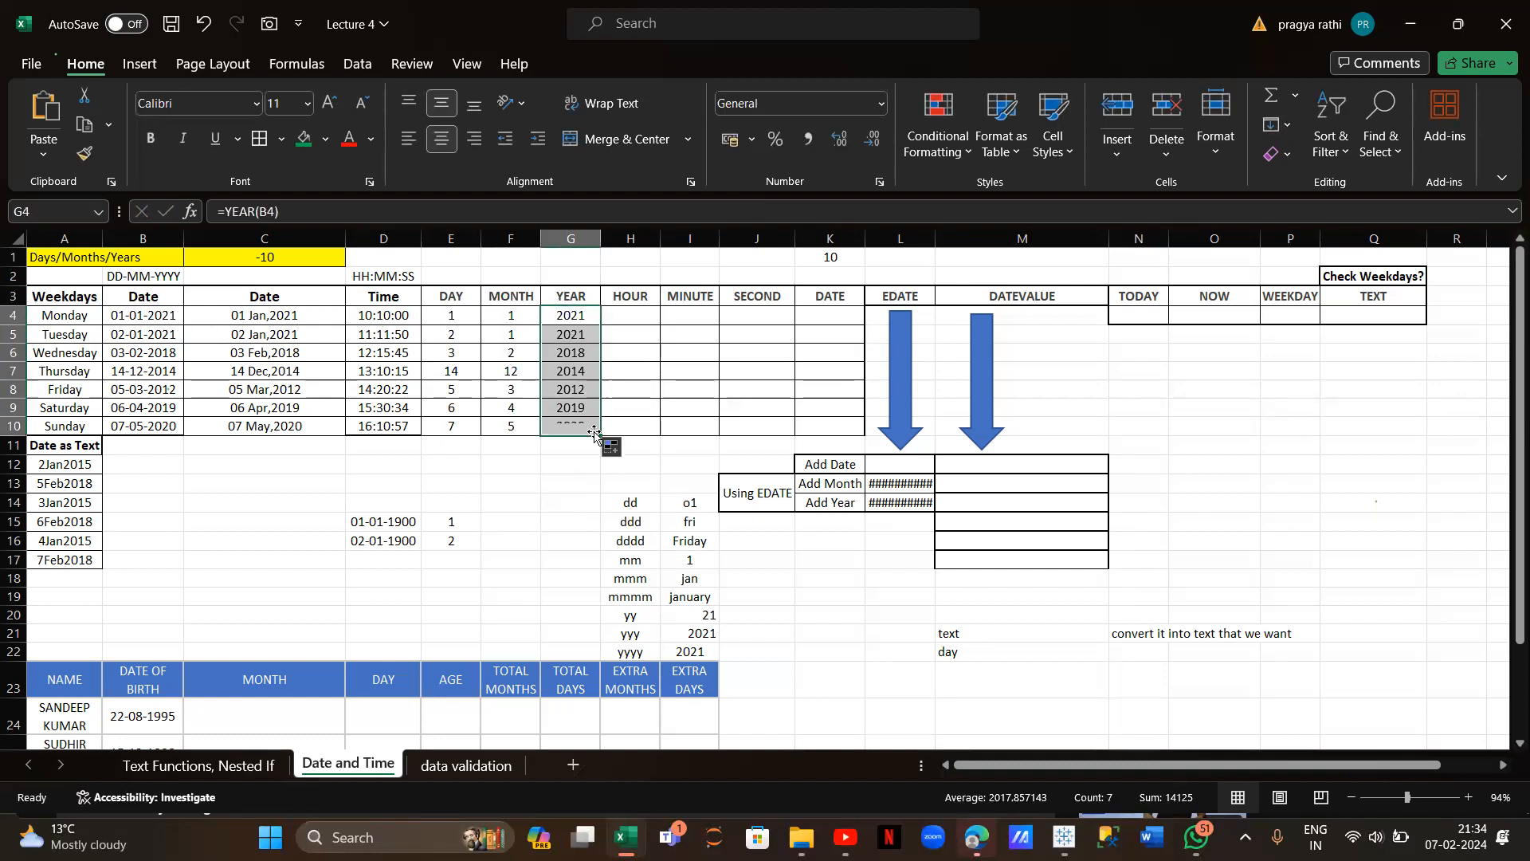
Enter =HOUR(D4) in H4 and fill it down to H10
left_click(626, 317)
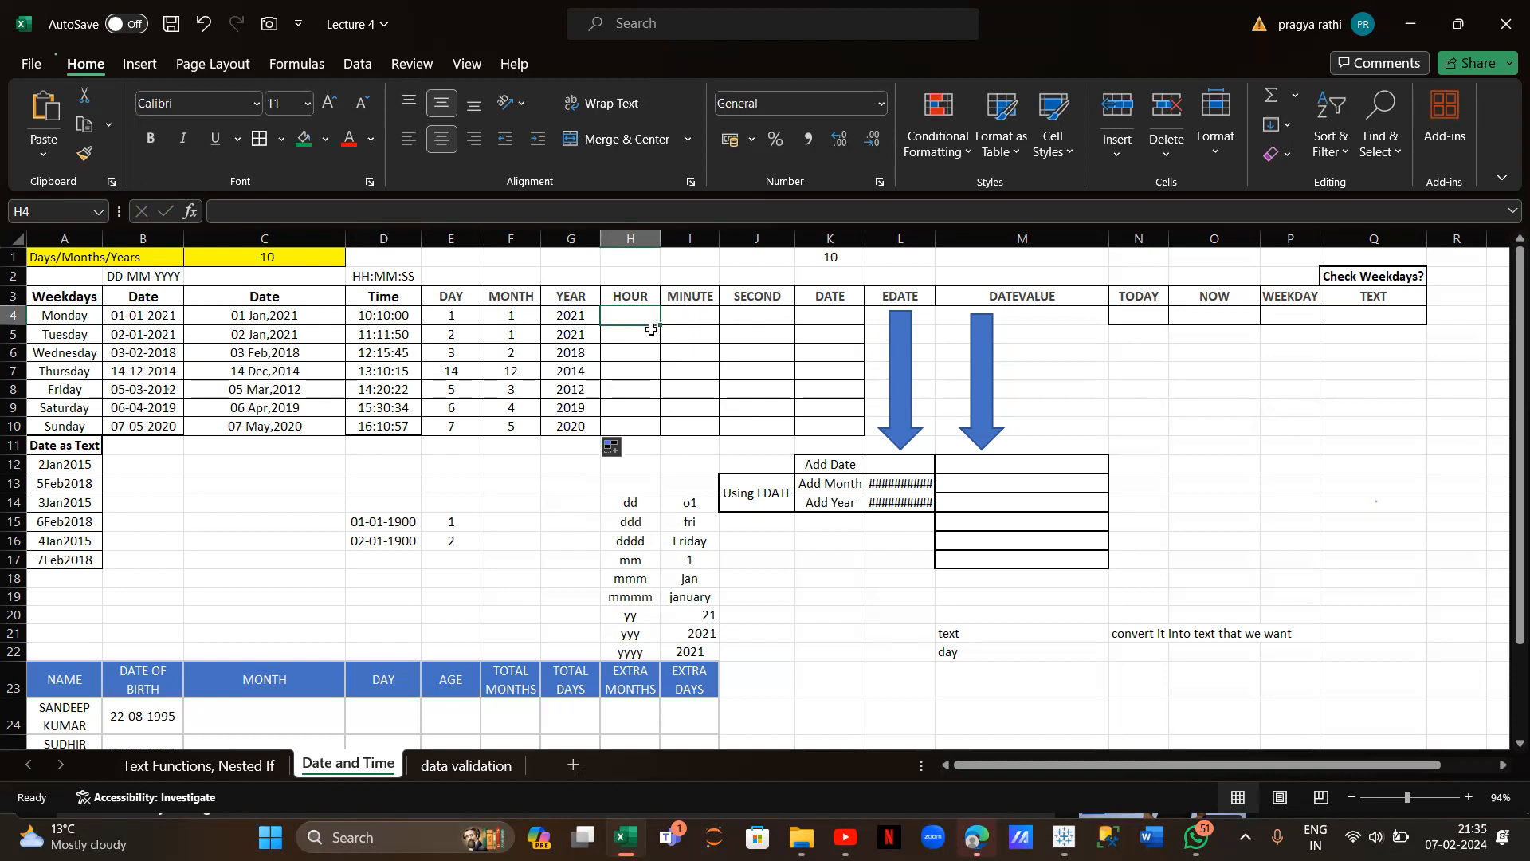
type("=")
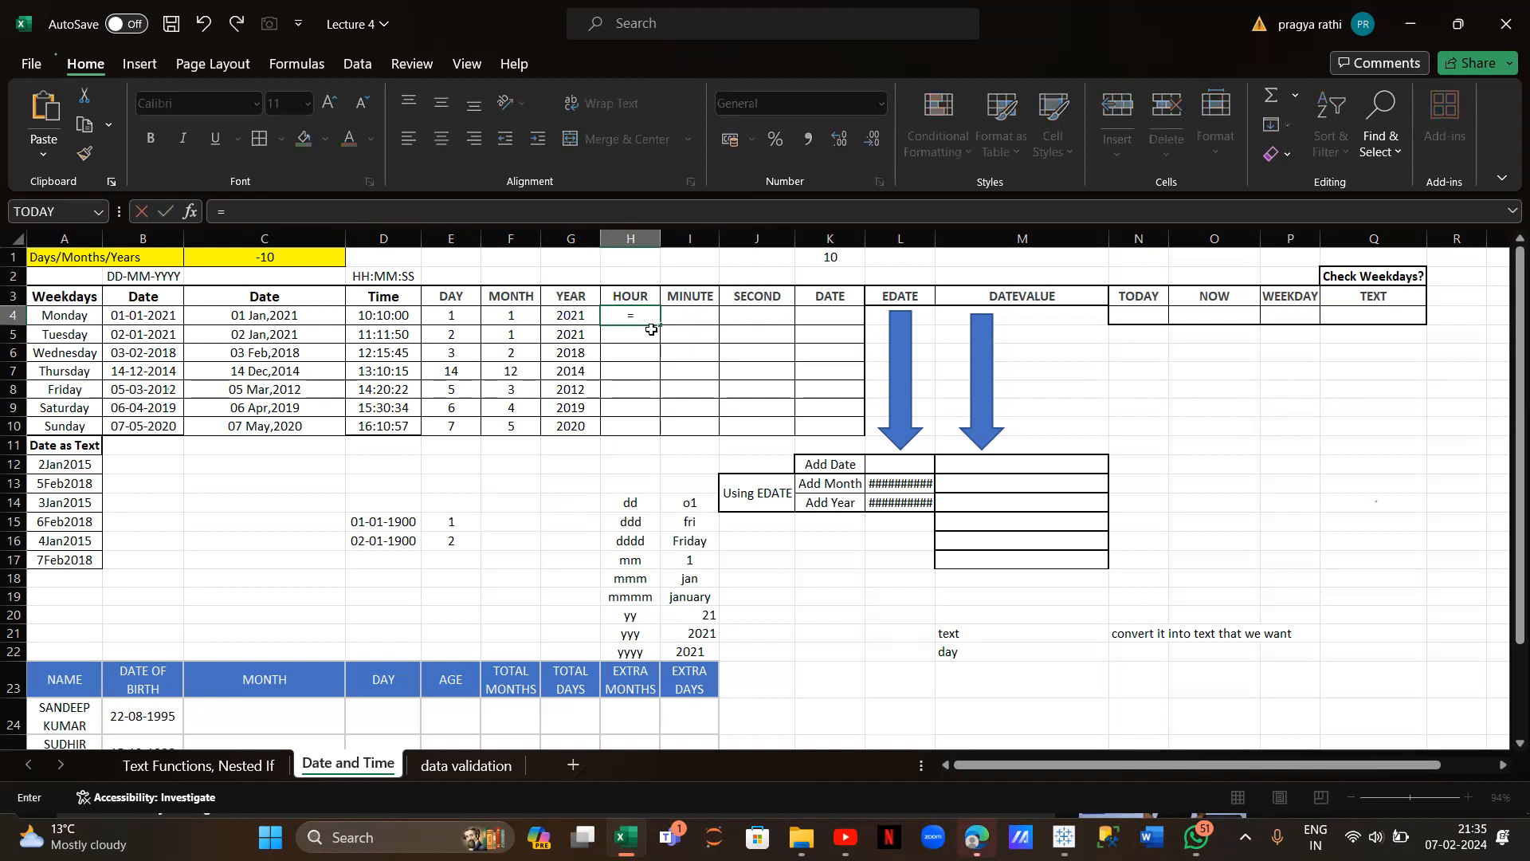
type("hour(")
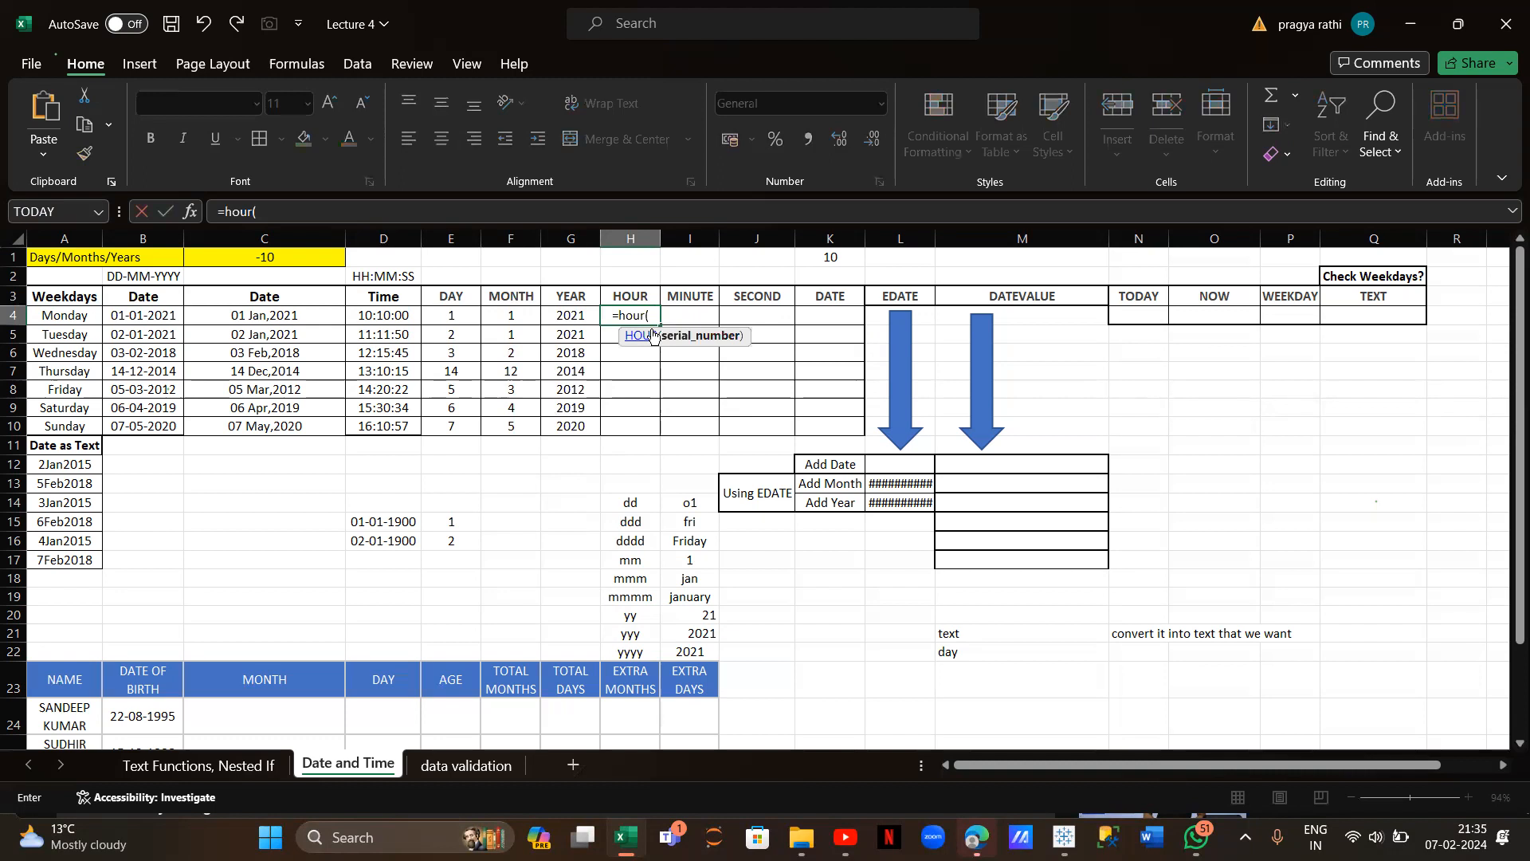
left_click(405, 313)
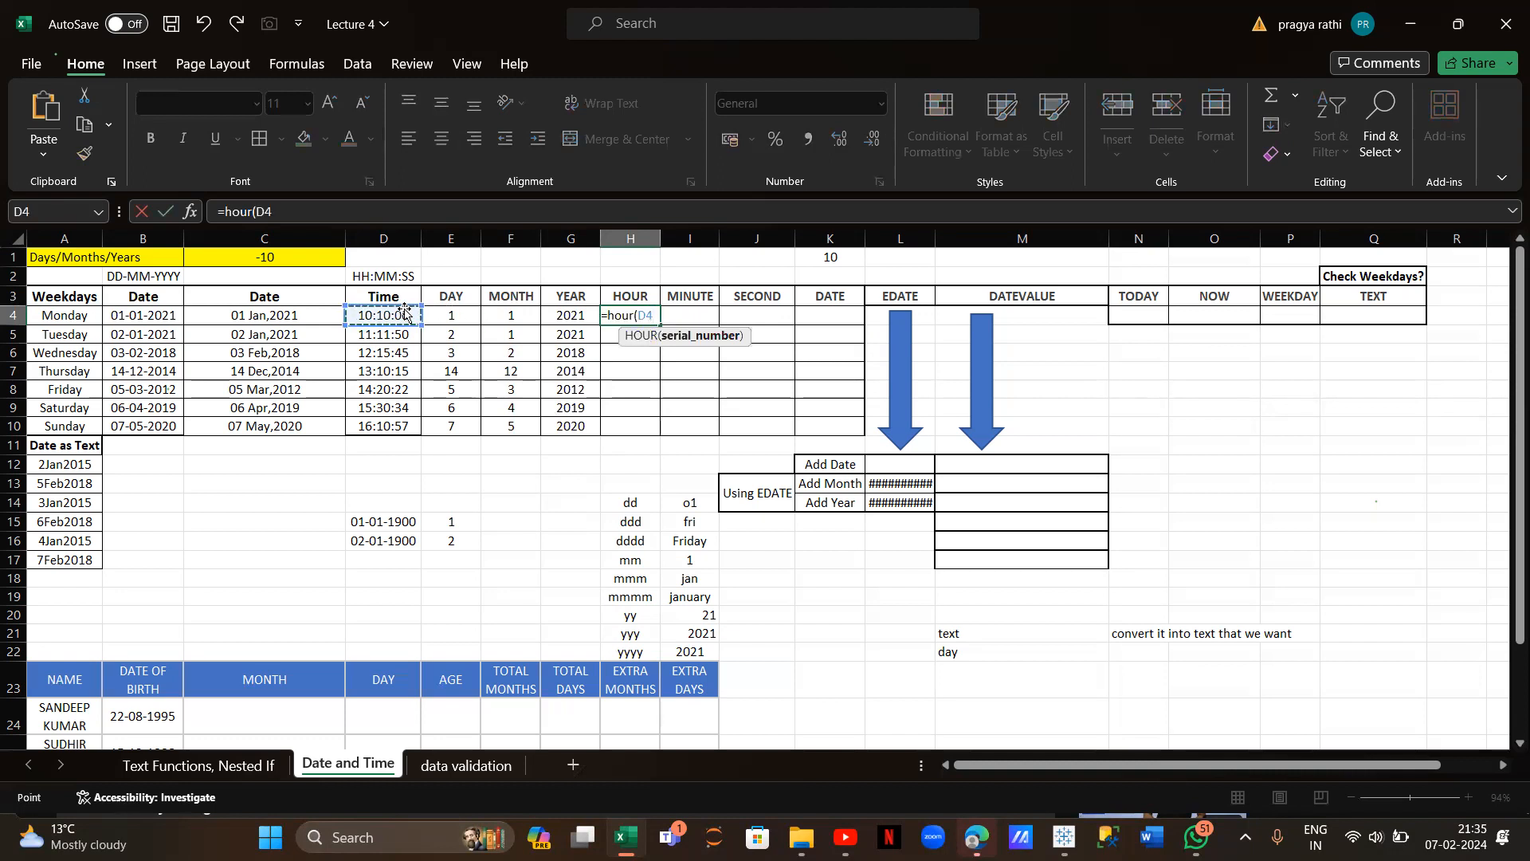
key("Return")
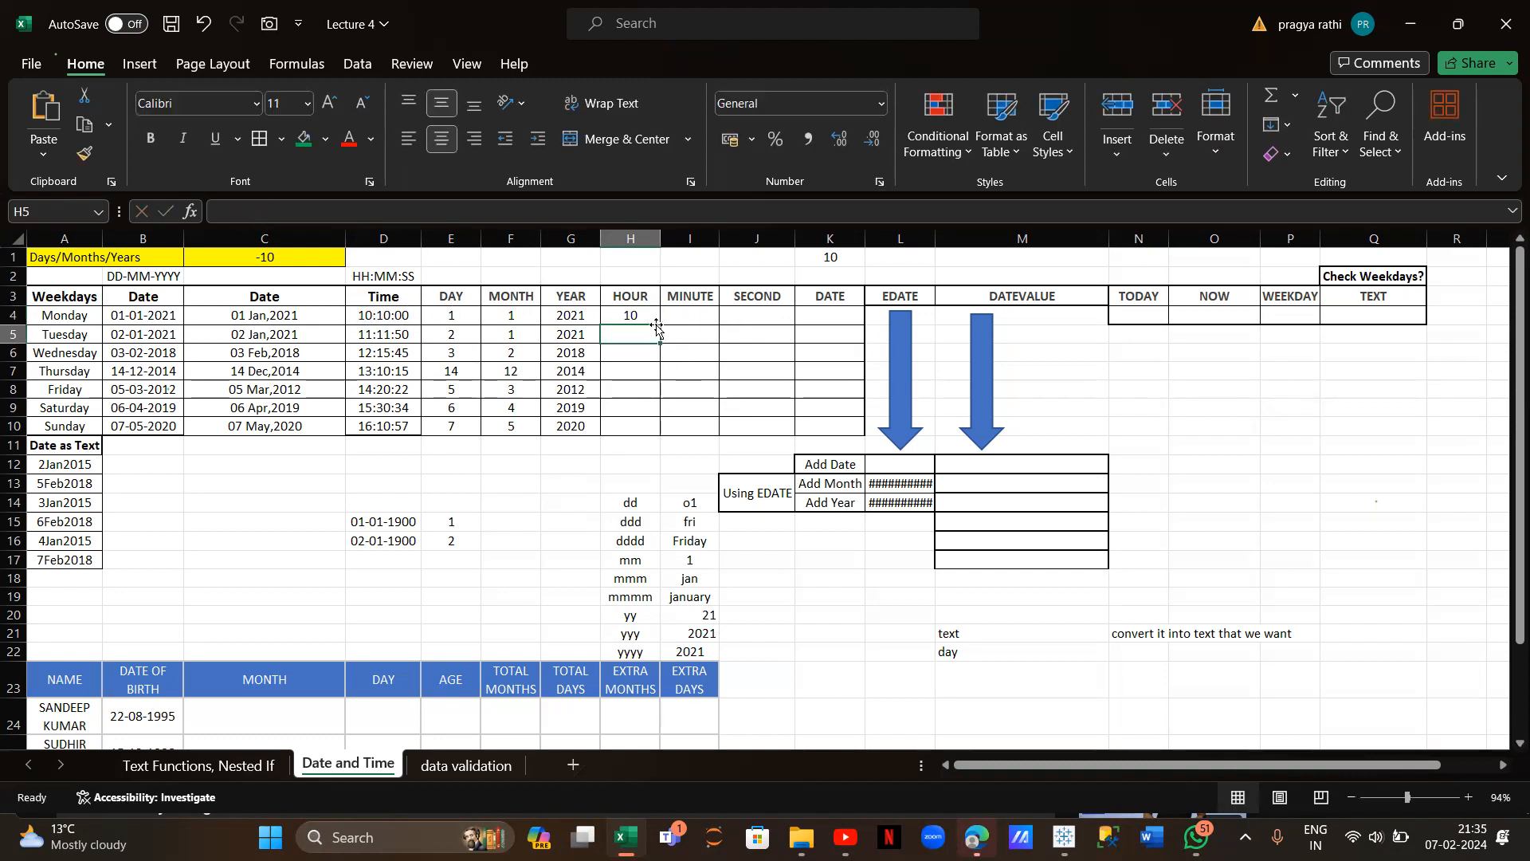
left_click(655, 318)
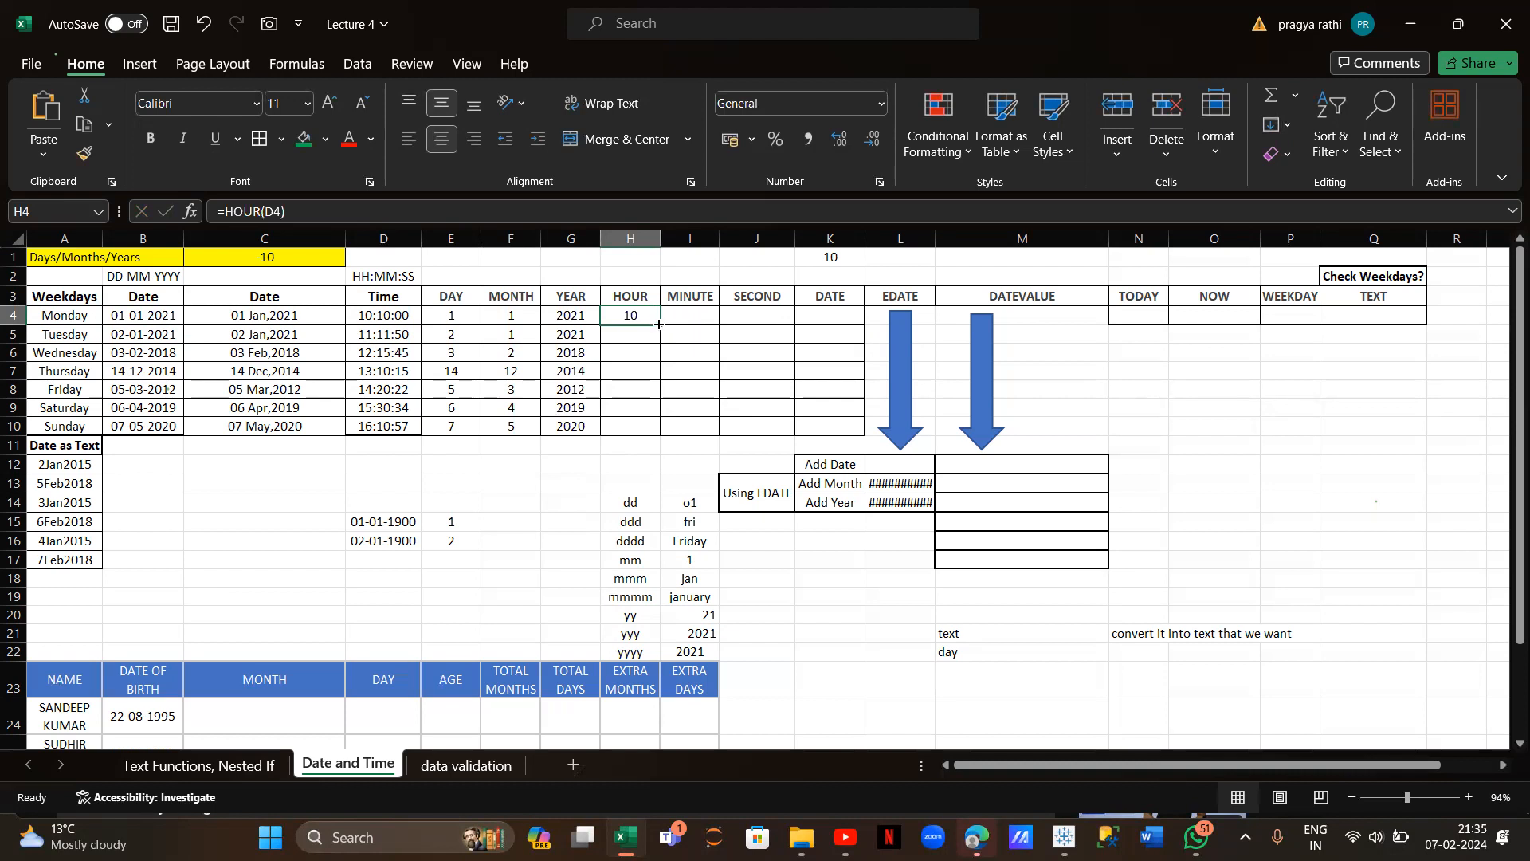
left_click_drag(658, 323, 655, 431)
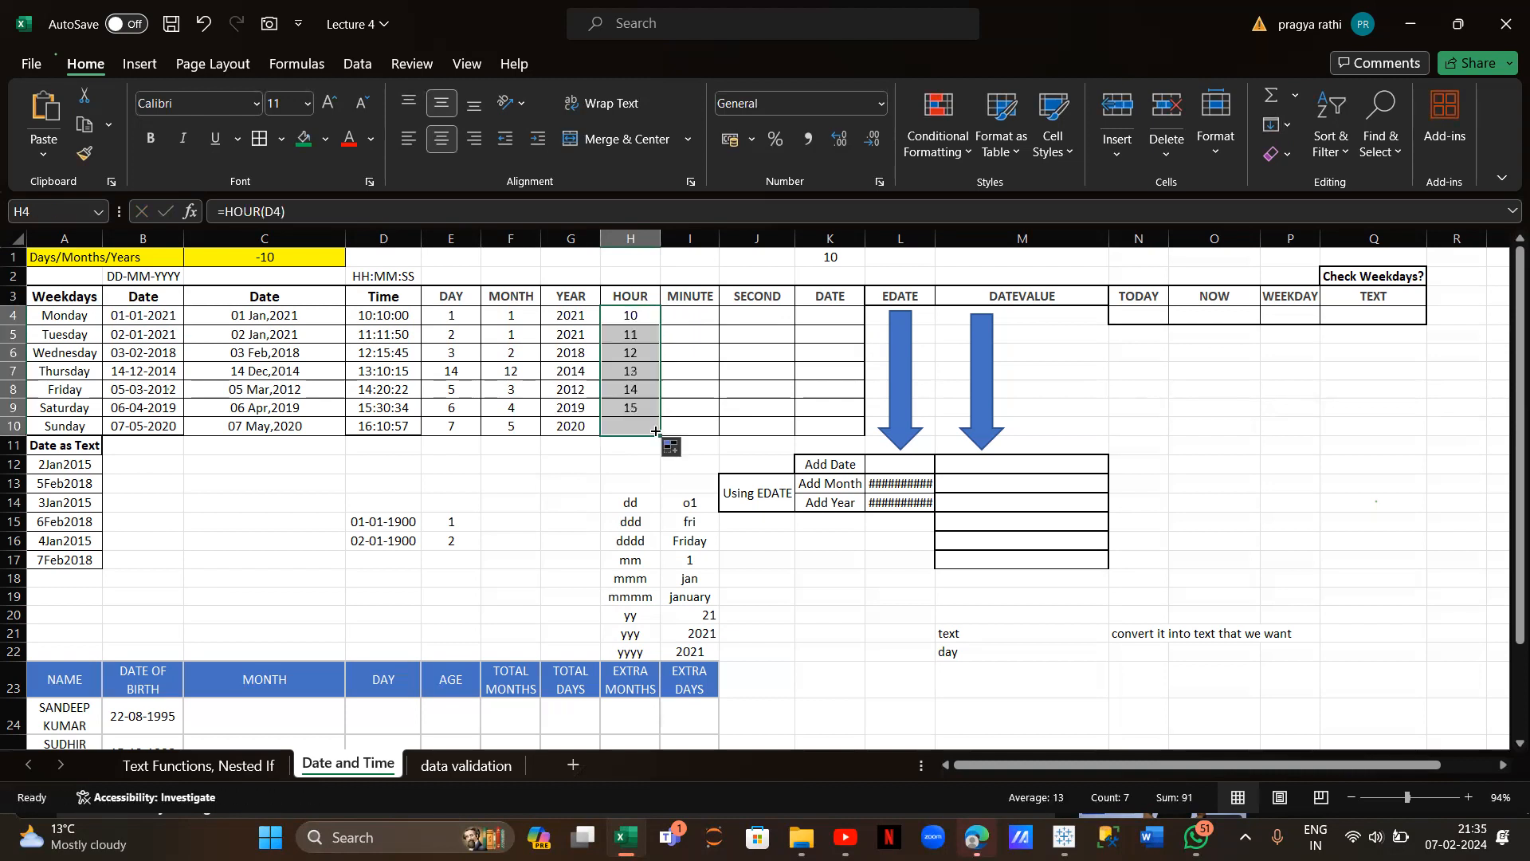
Enter =MINUTE(D4) in I4 and fill it down to I10
left_click(689, 317)
type("=")
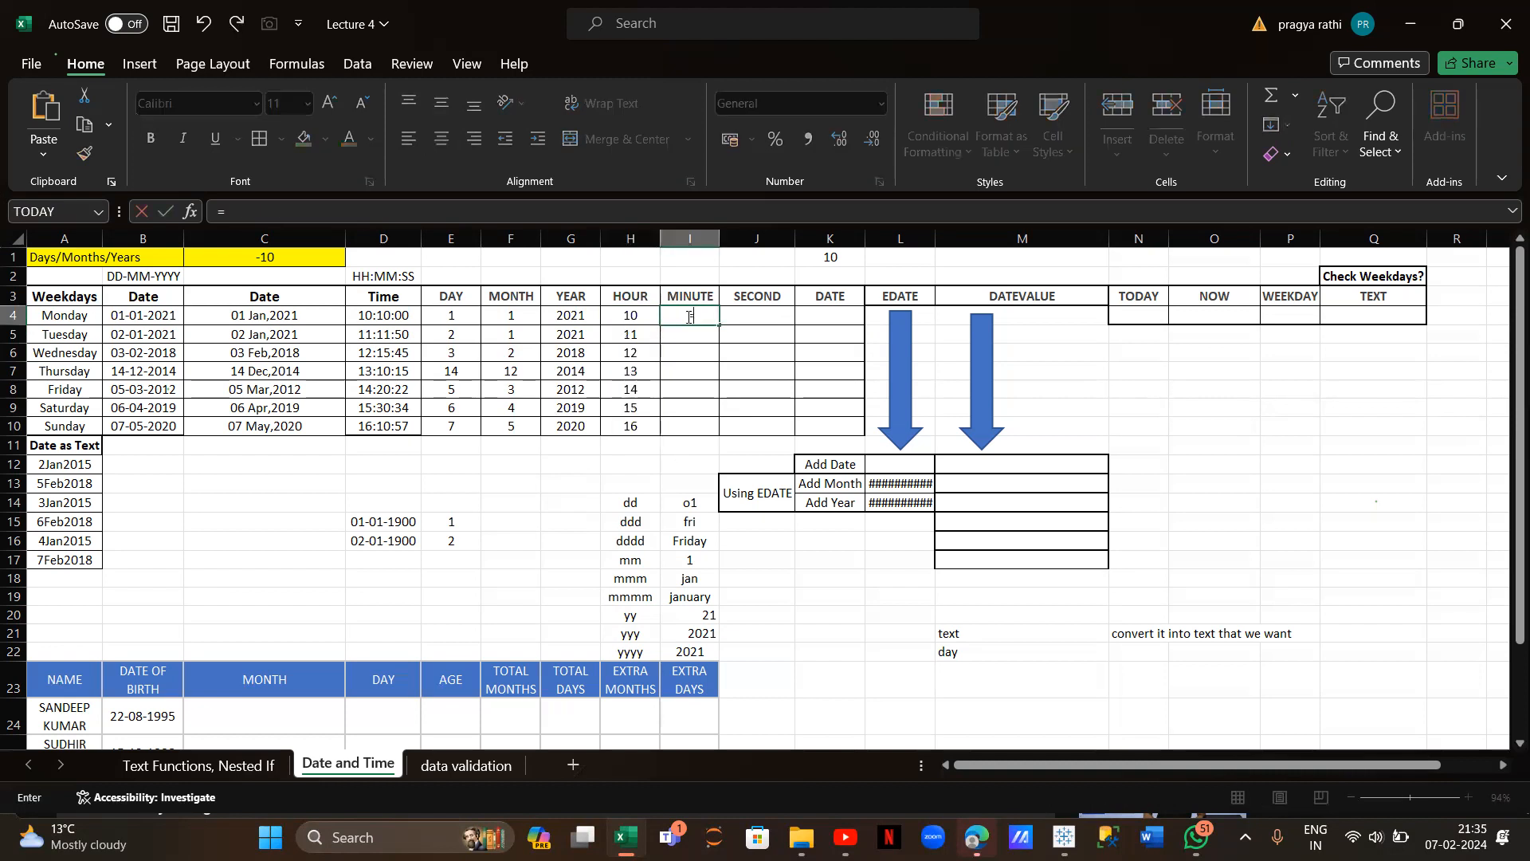
type("min")
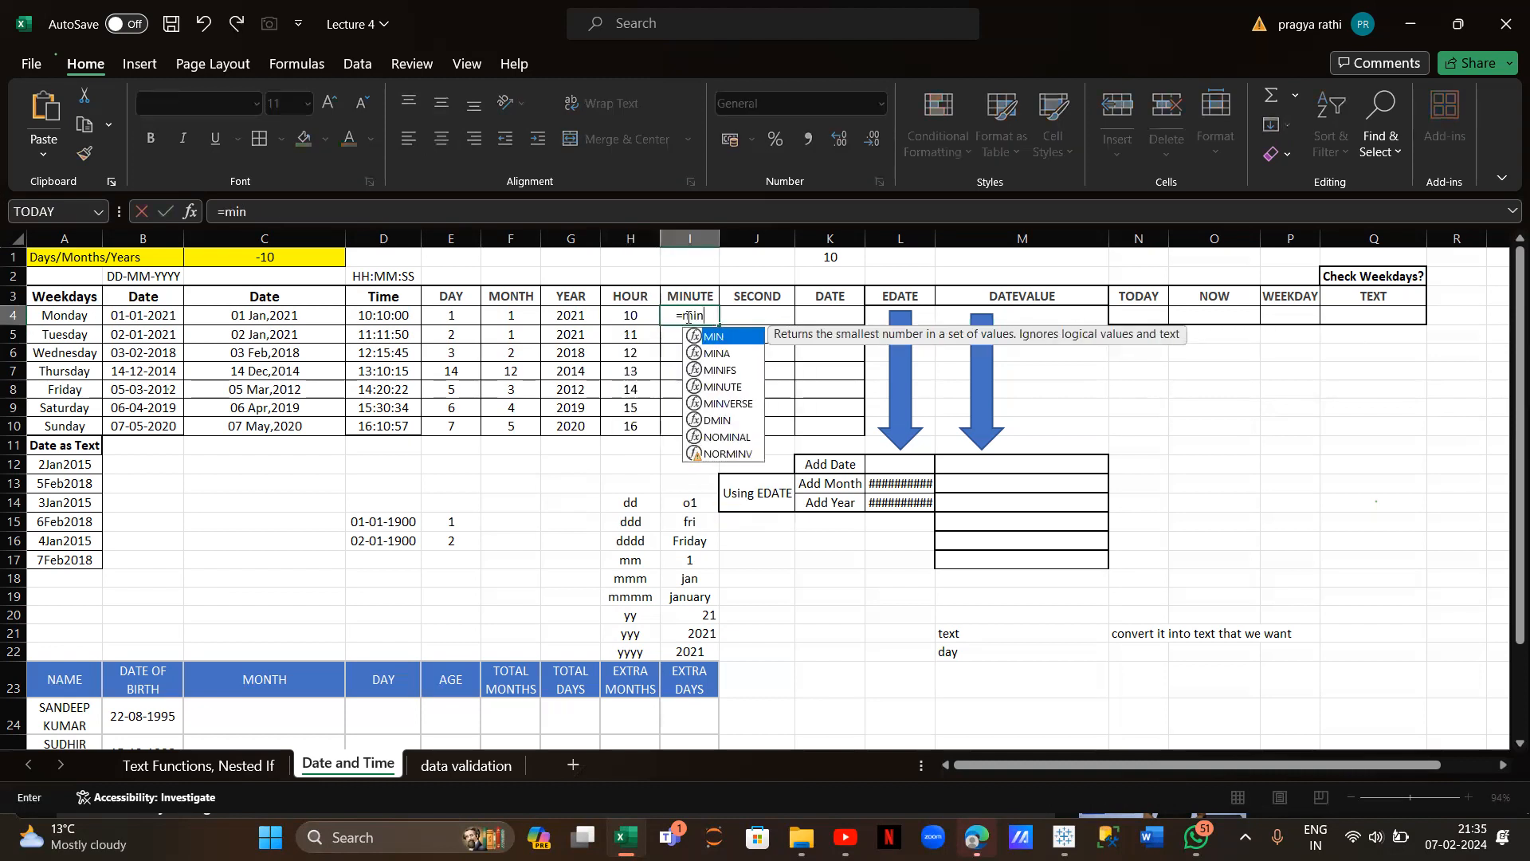
type("ut")
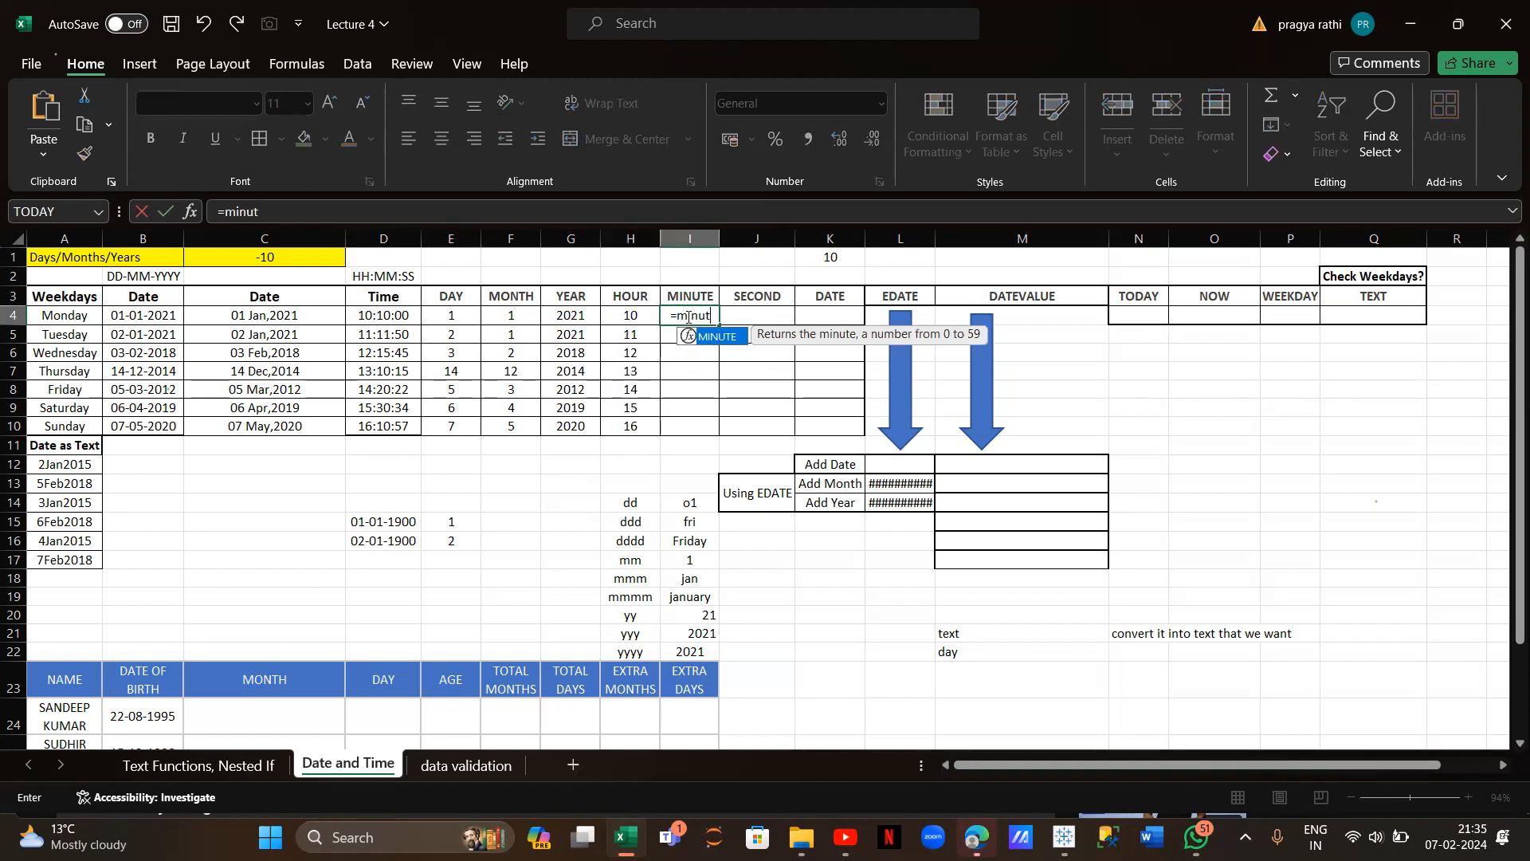
type("e(")
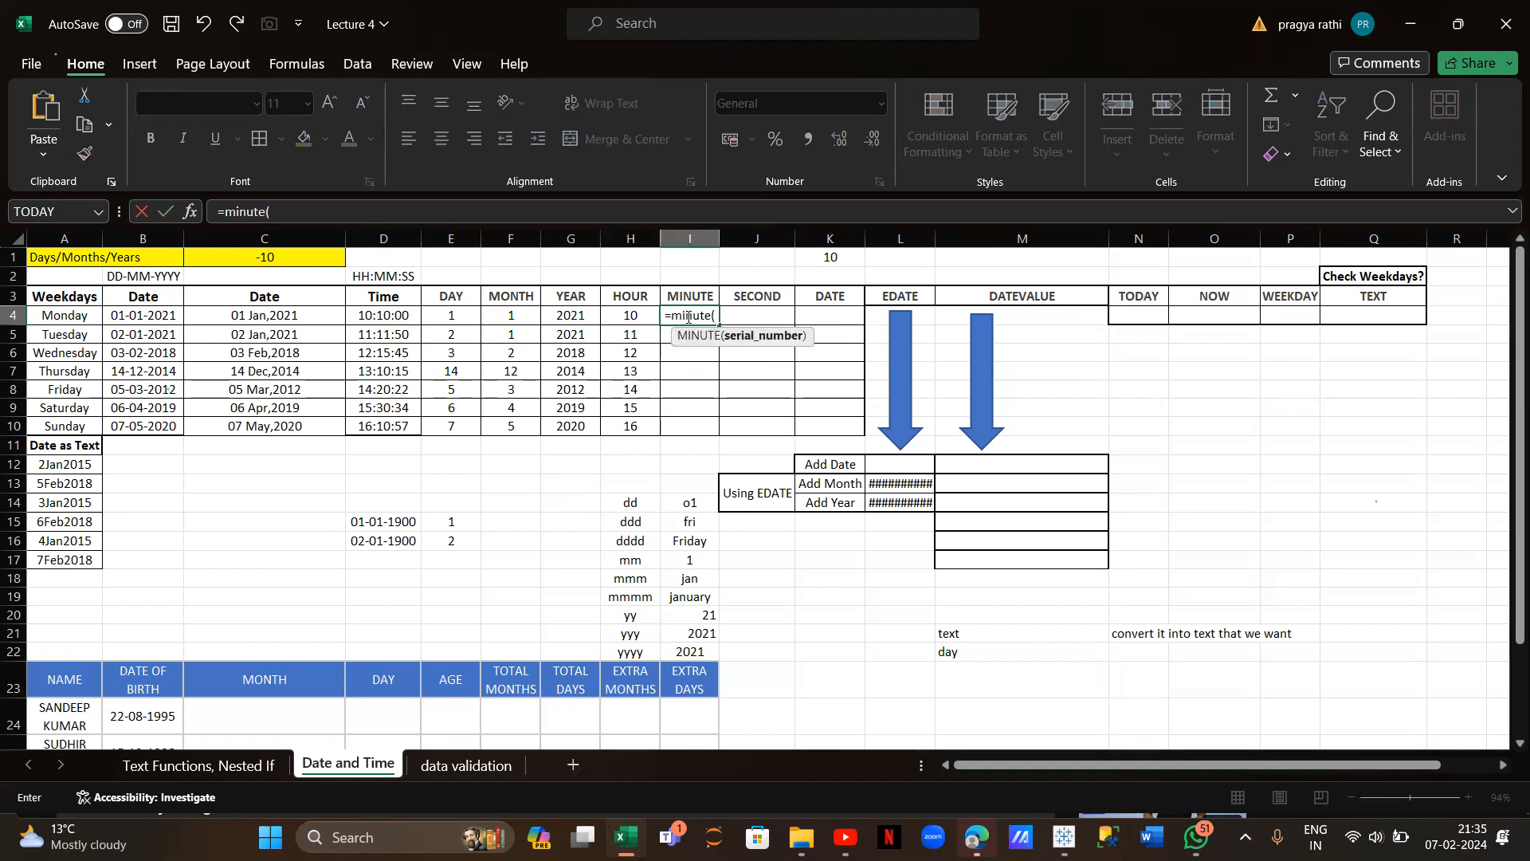
left_click(406, 314)
key("Return")
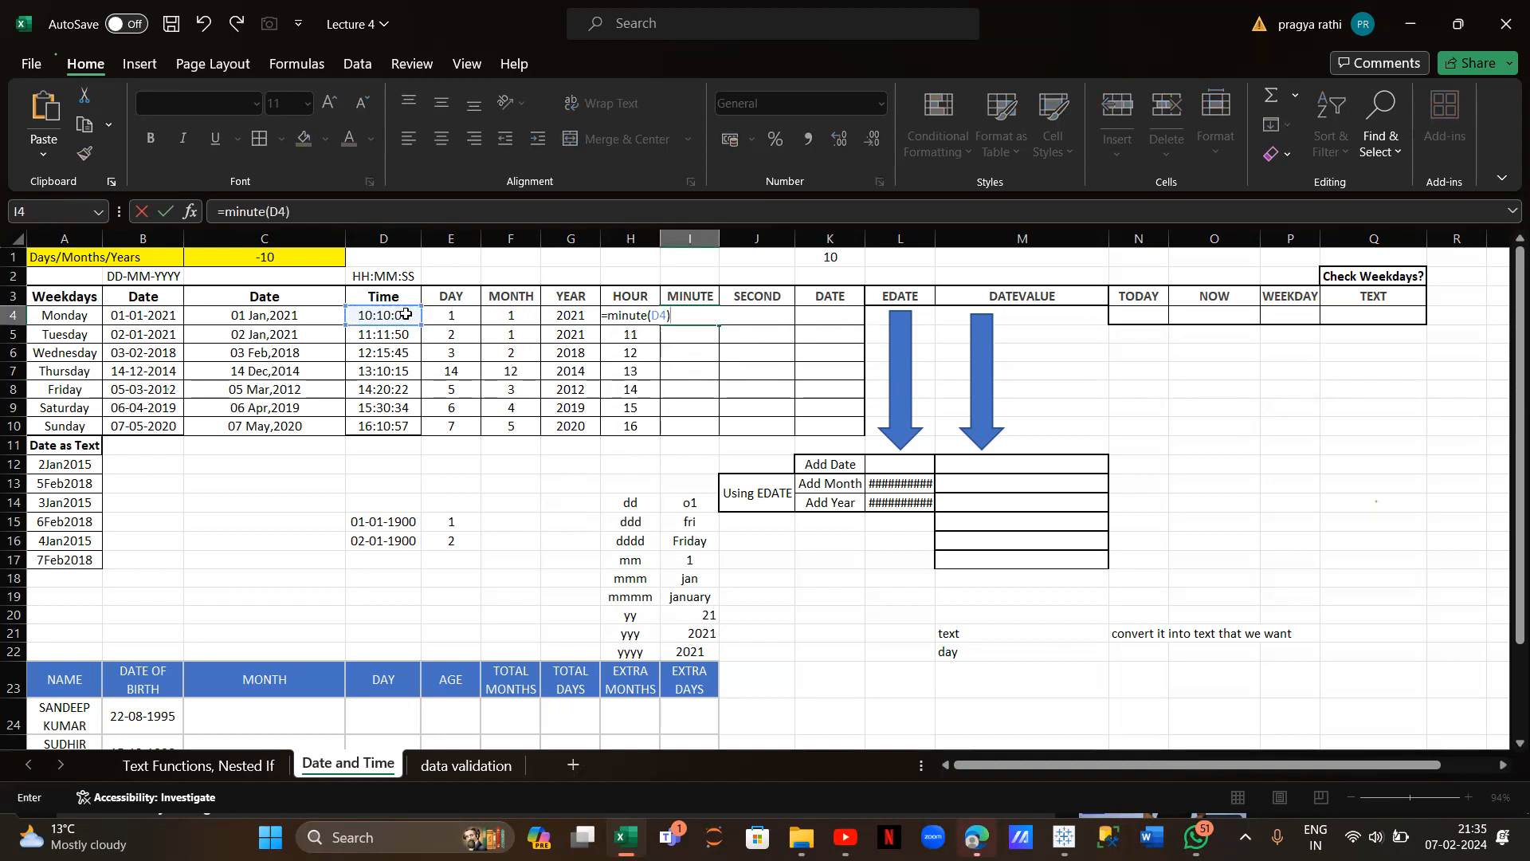
left_click(686, 317)
left_click_drag(721, 325, 714, 428)
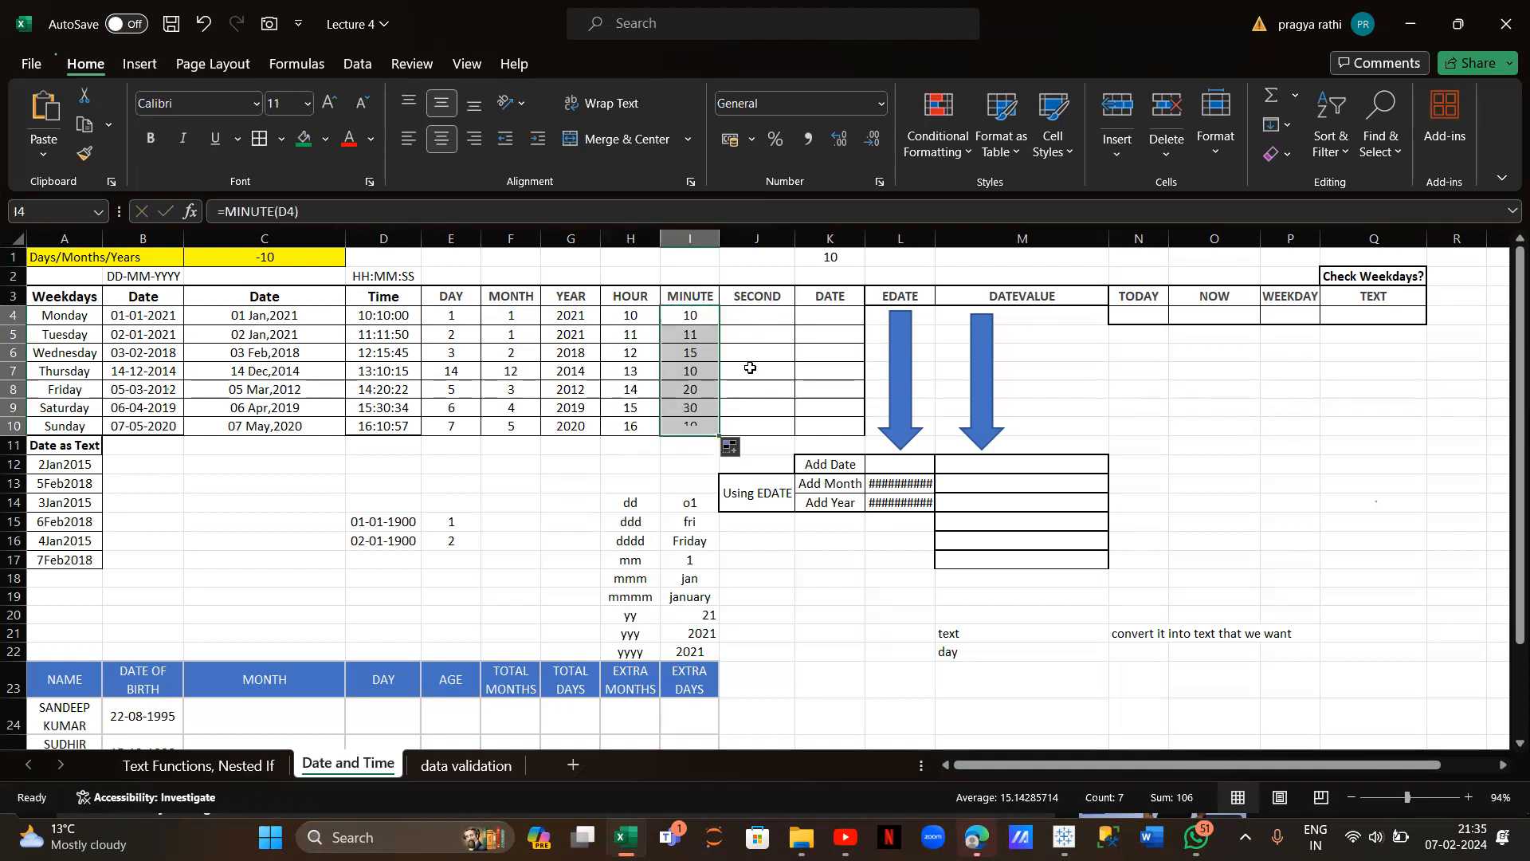
Enter =SECOND(D4) in J4 and fill it down to J10
left_click(758, 323)
type("=s")
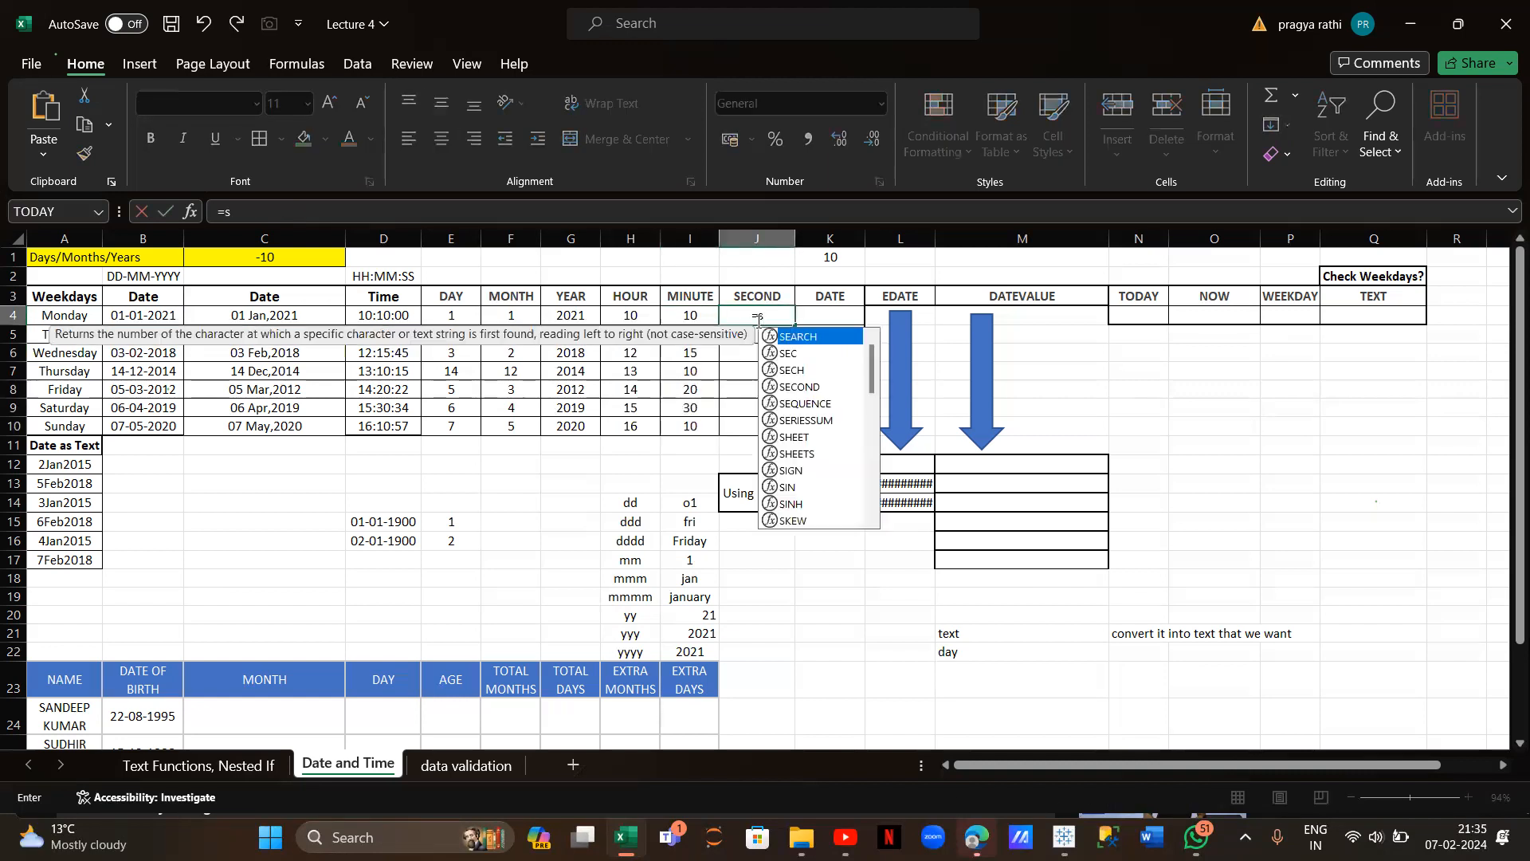
type("ec")
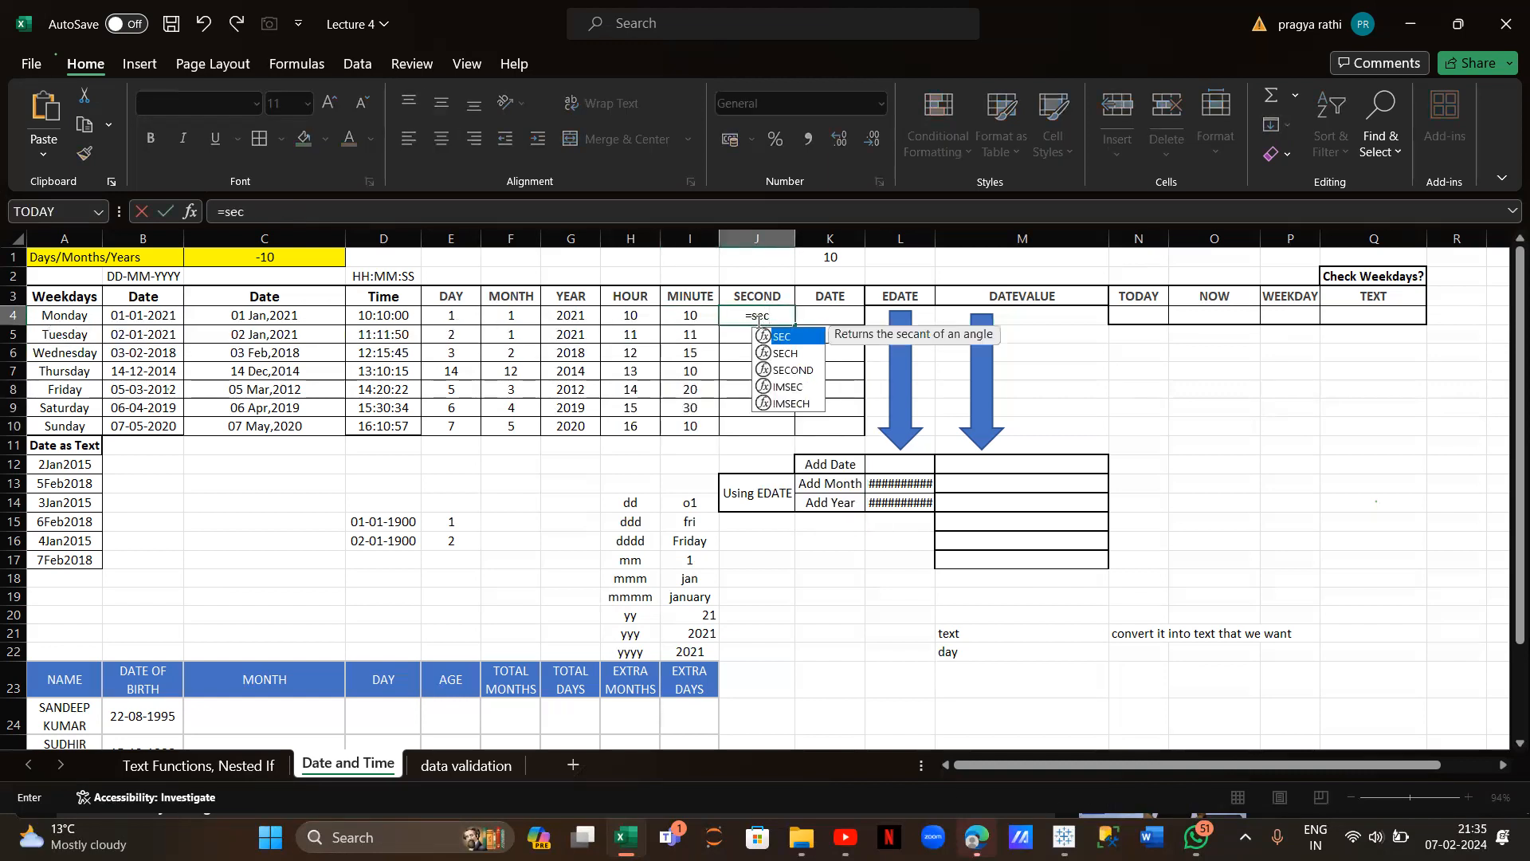
type("ond(")
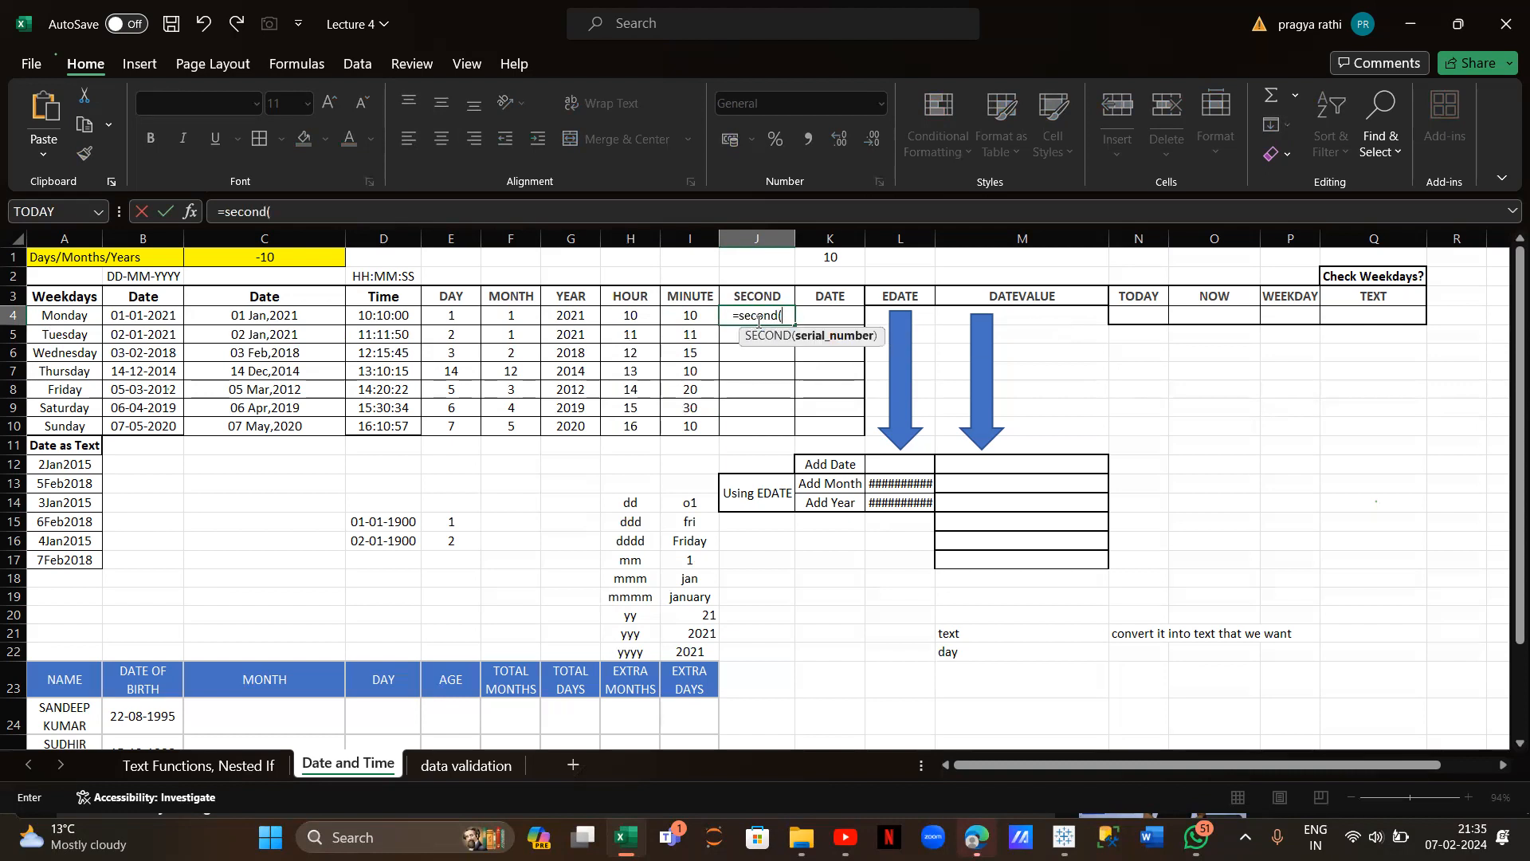
left_click(401, 315)
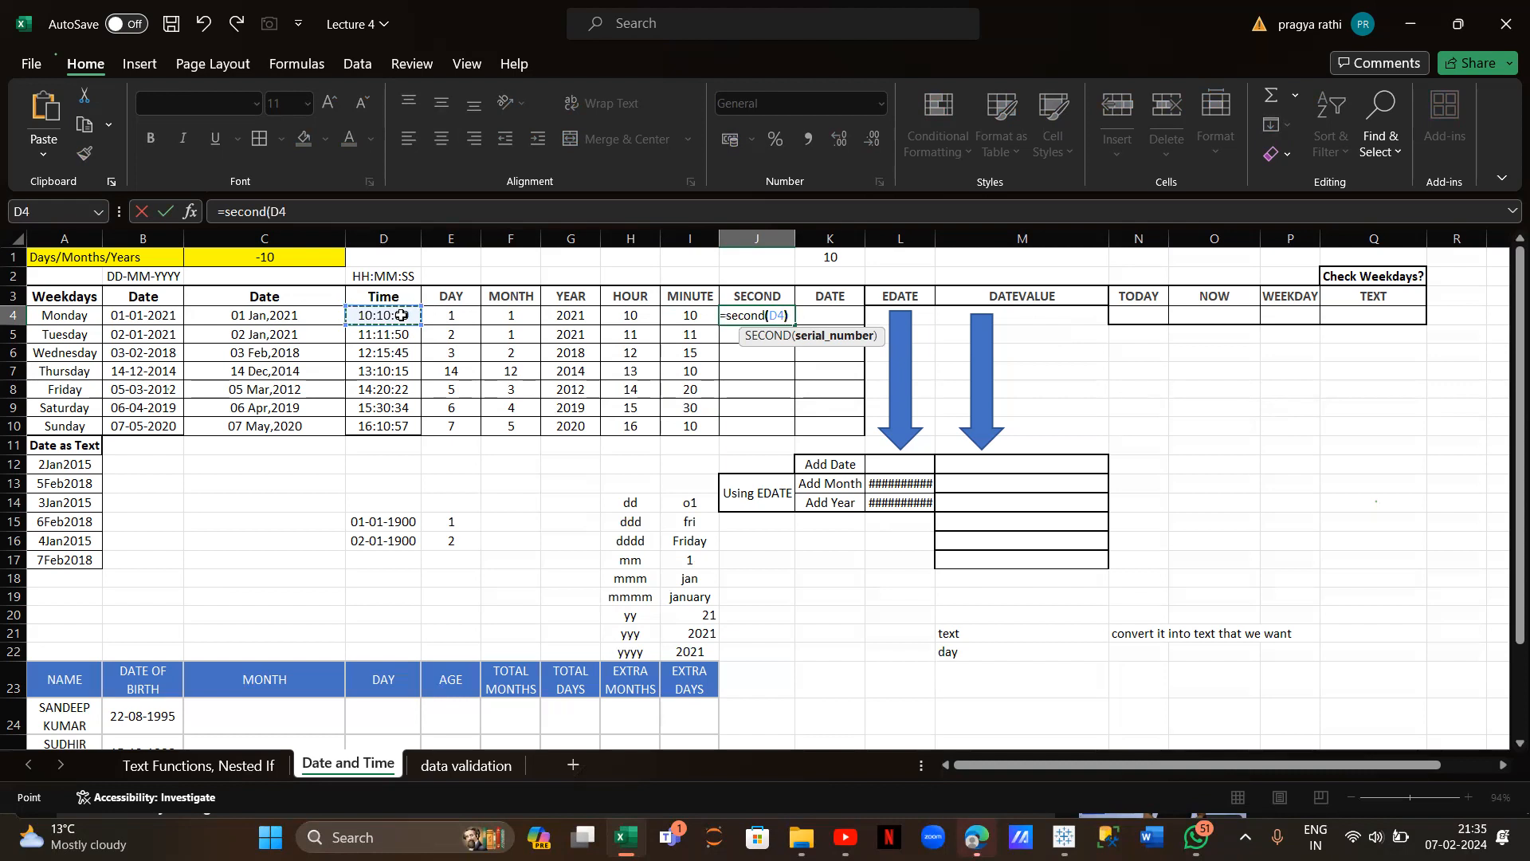
type(")")
key("Return")
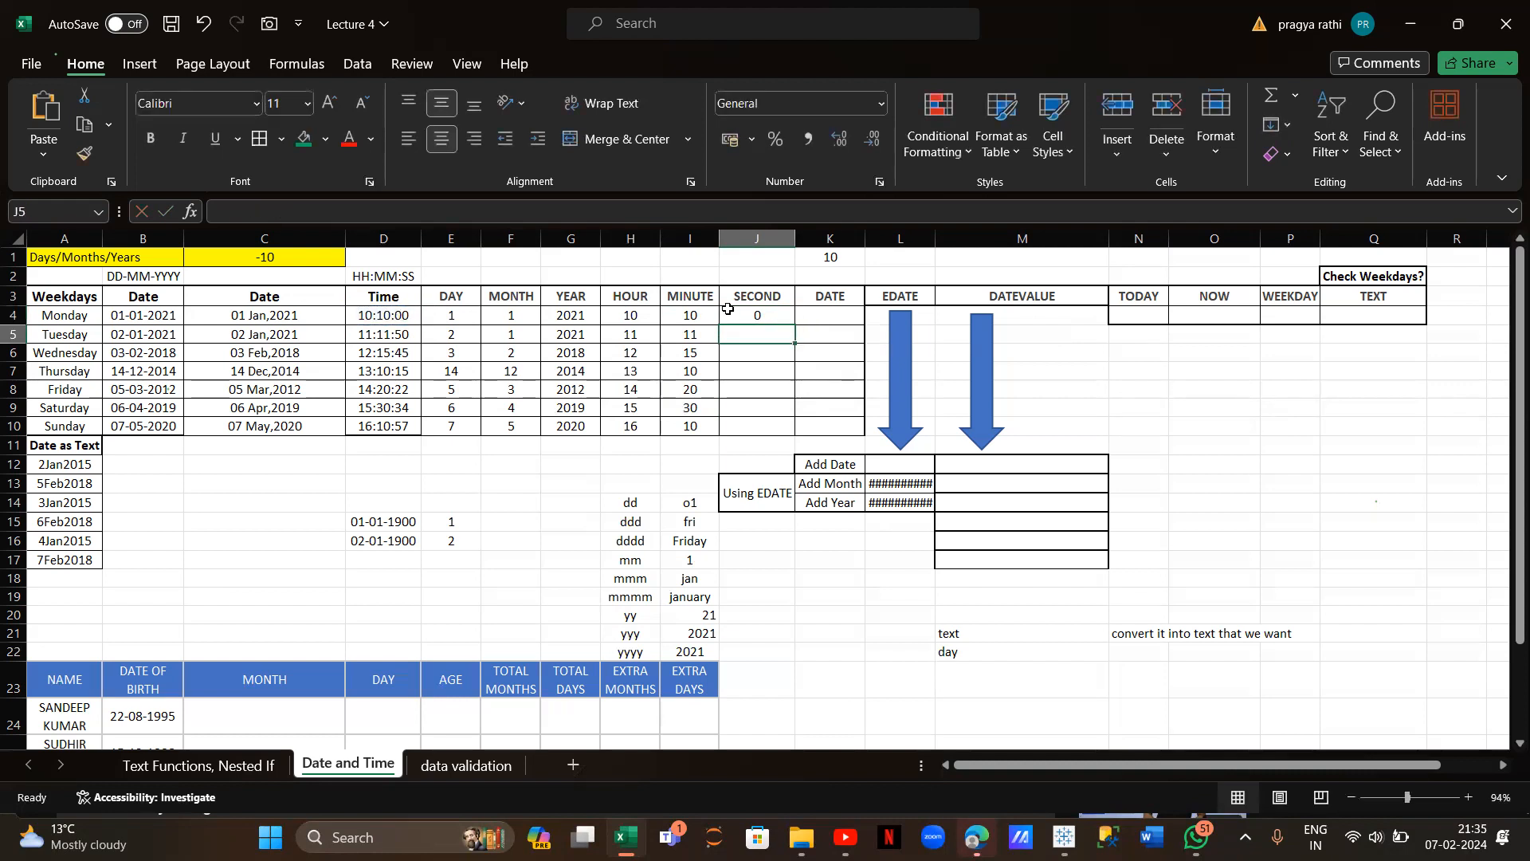
left_click(761, 315)
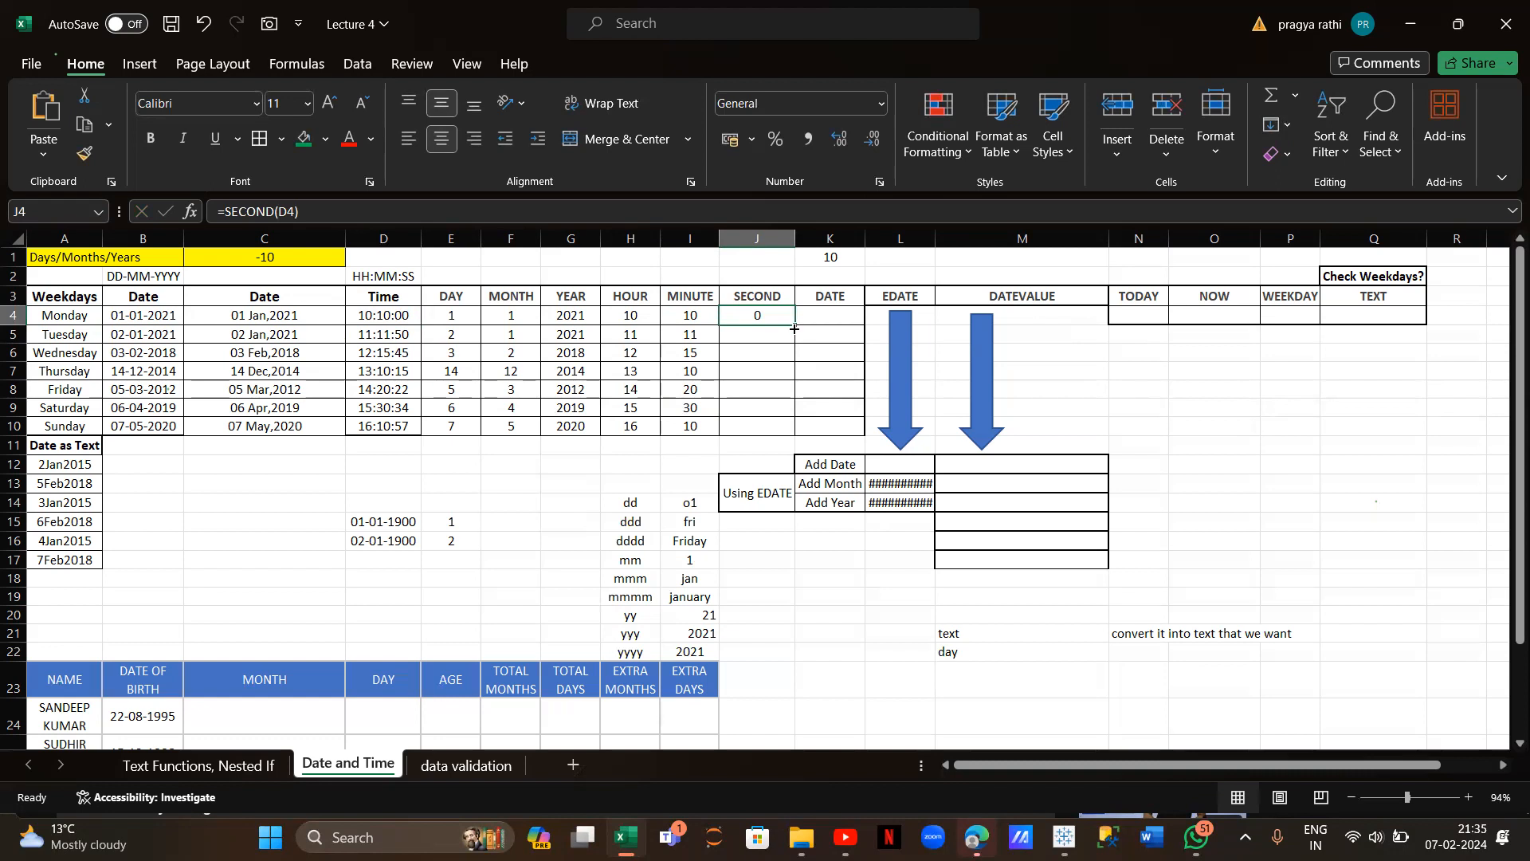
left_click_drag(794, 328, 794, 430)
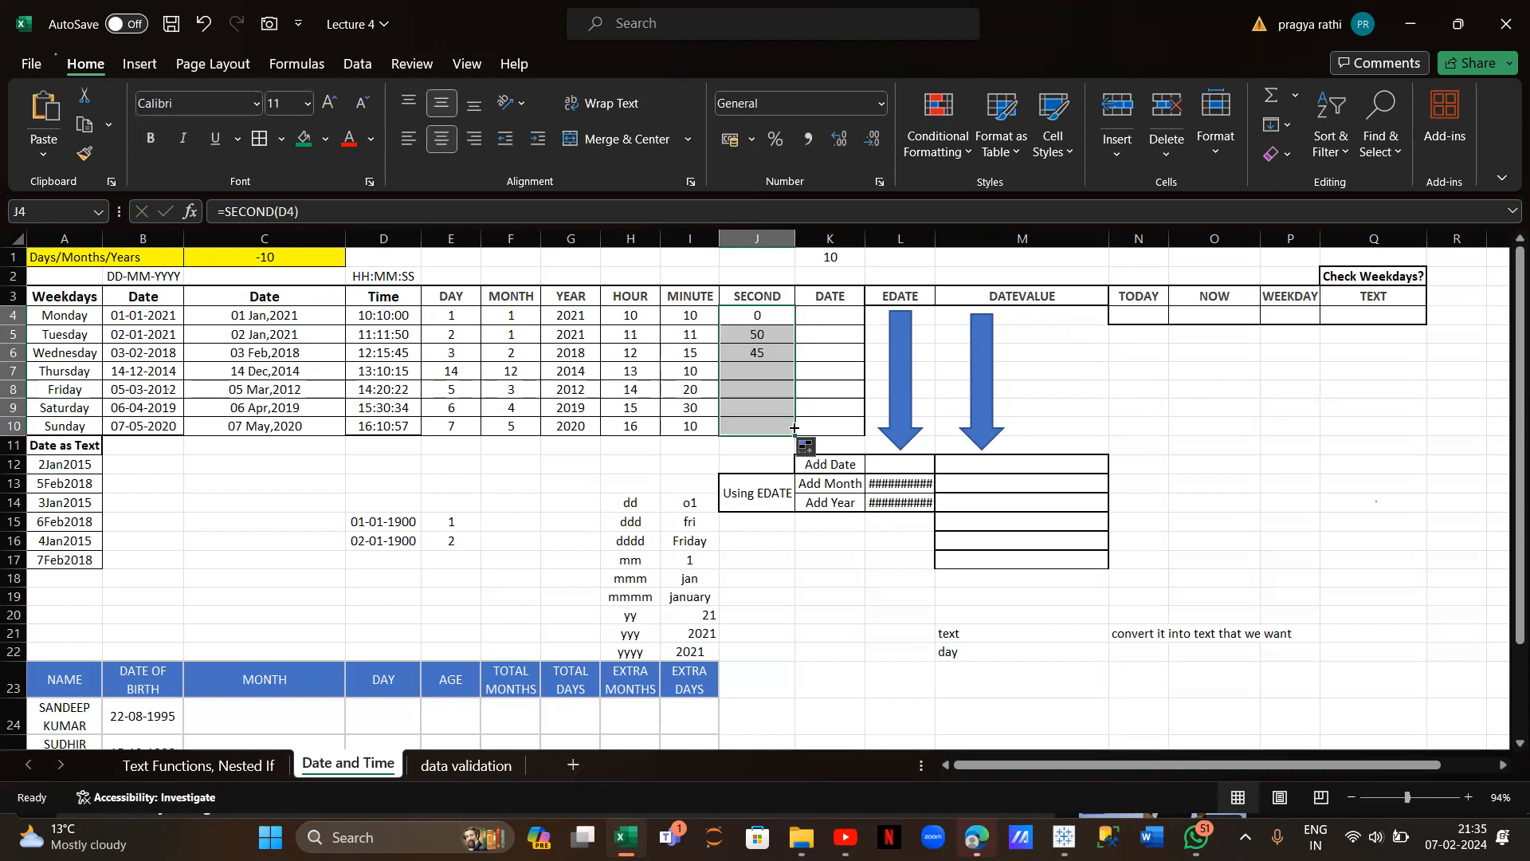
Type the labels 'date' in M23 and 'dd mm yy' in N23
left_click(847, 314)
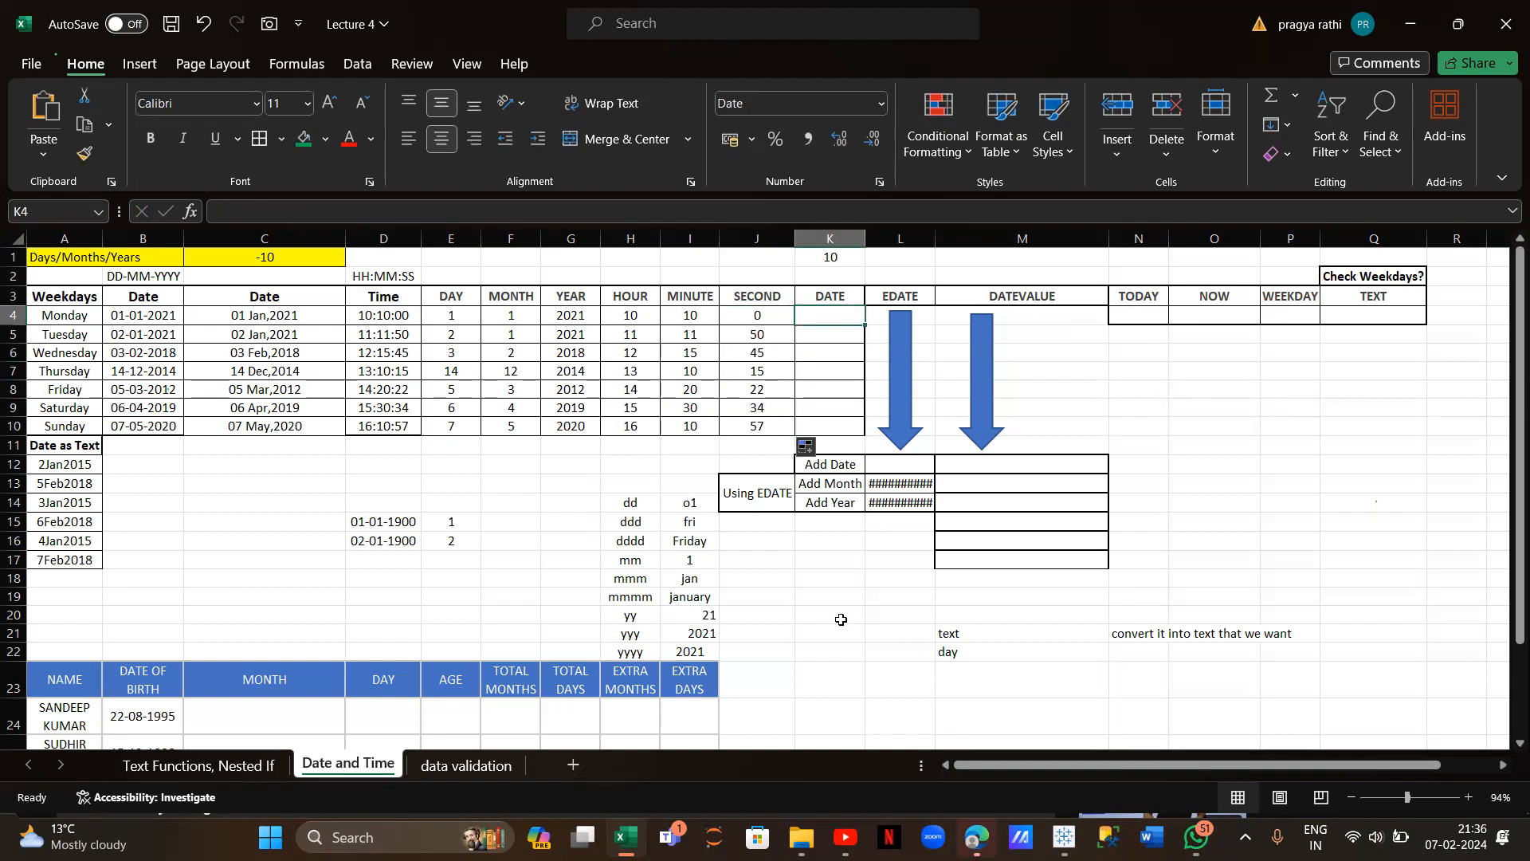
left_click(939, 674)
type("date")
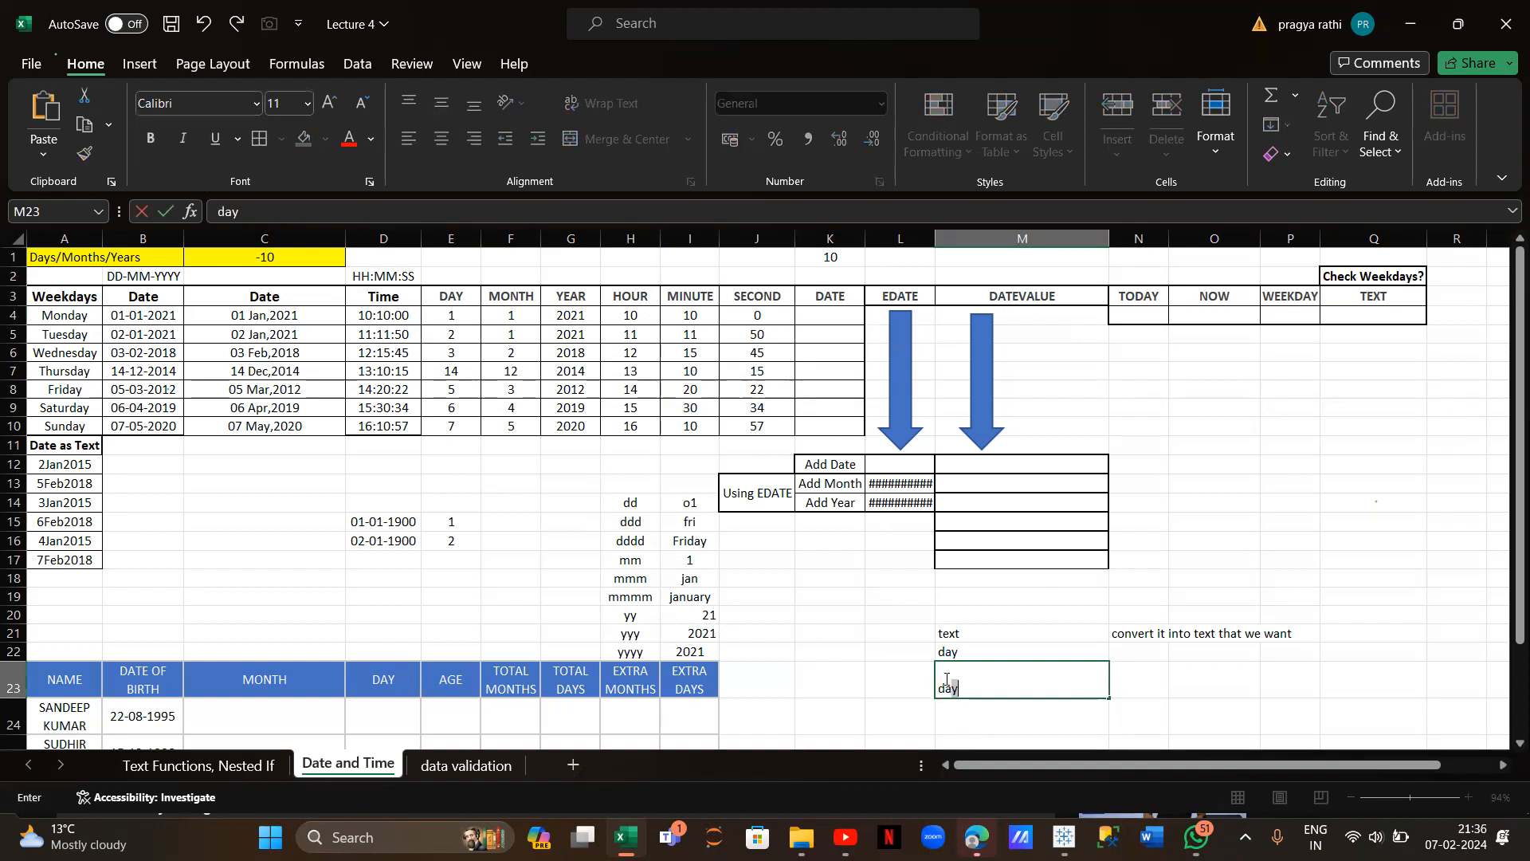
left_click(1155, 697)
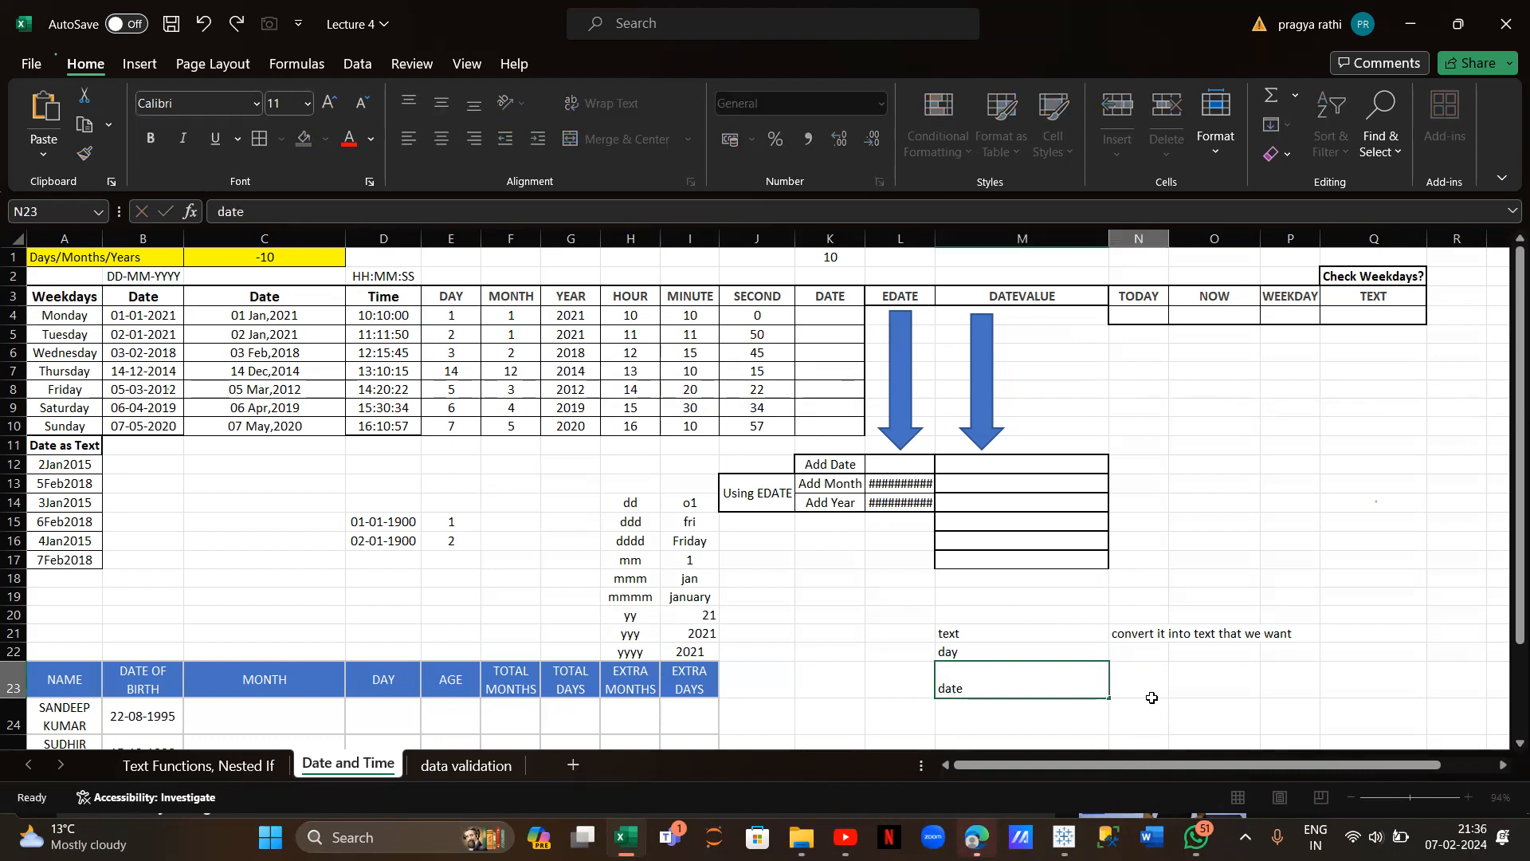
type("dd")
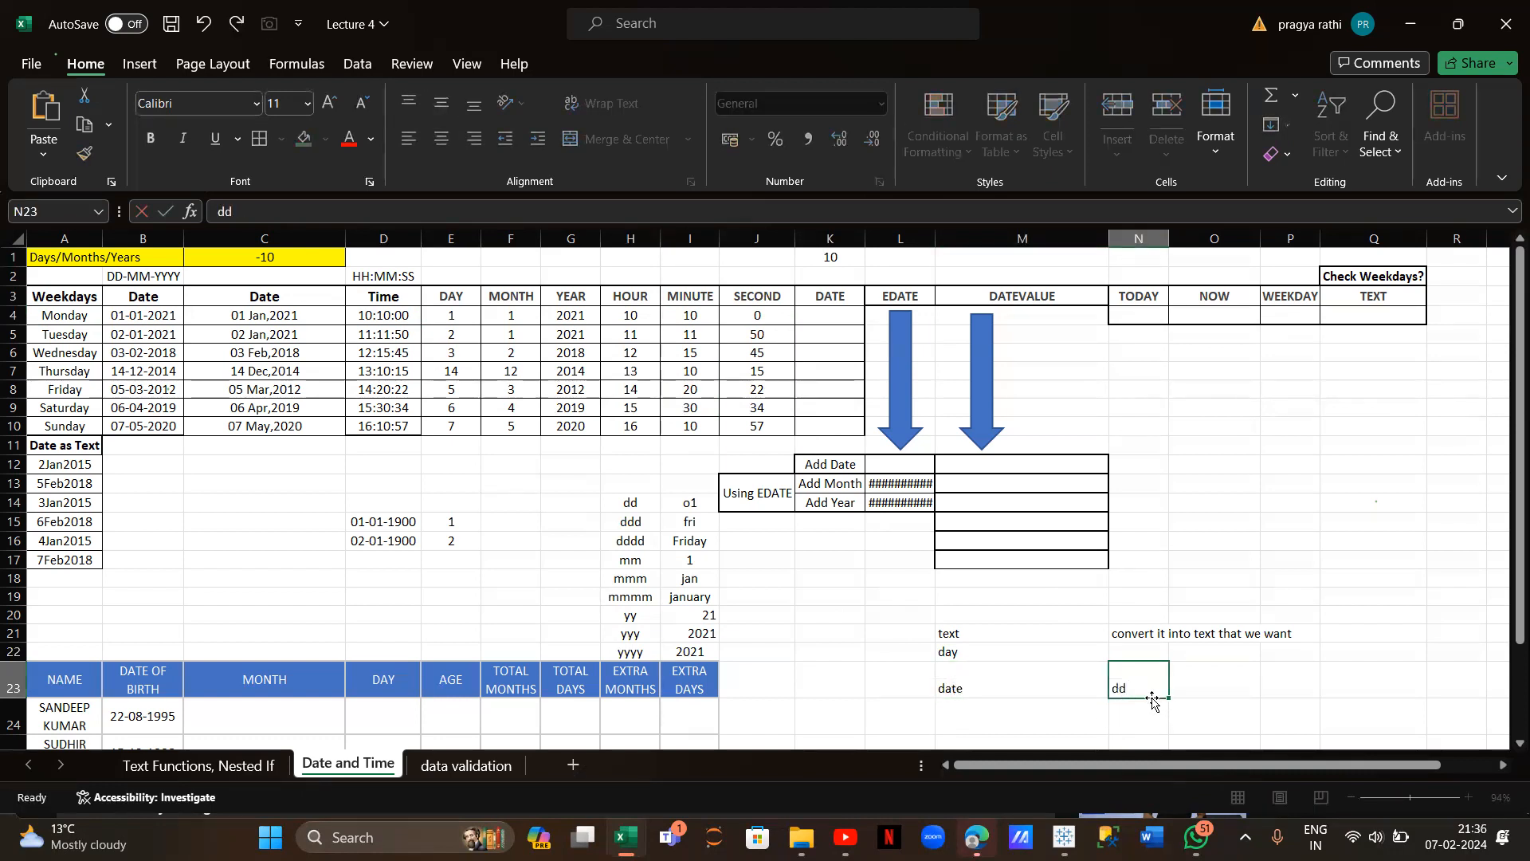
type(" mm yy")
Enter =DATE(G4,F4,E4) in K4, autofit column K, and fill it down to K10
left_click(824, 318)
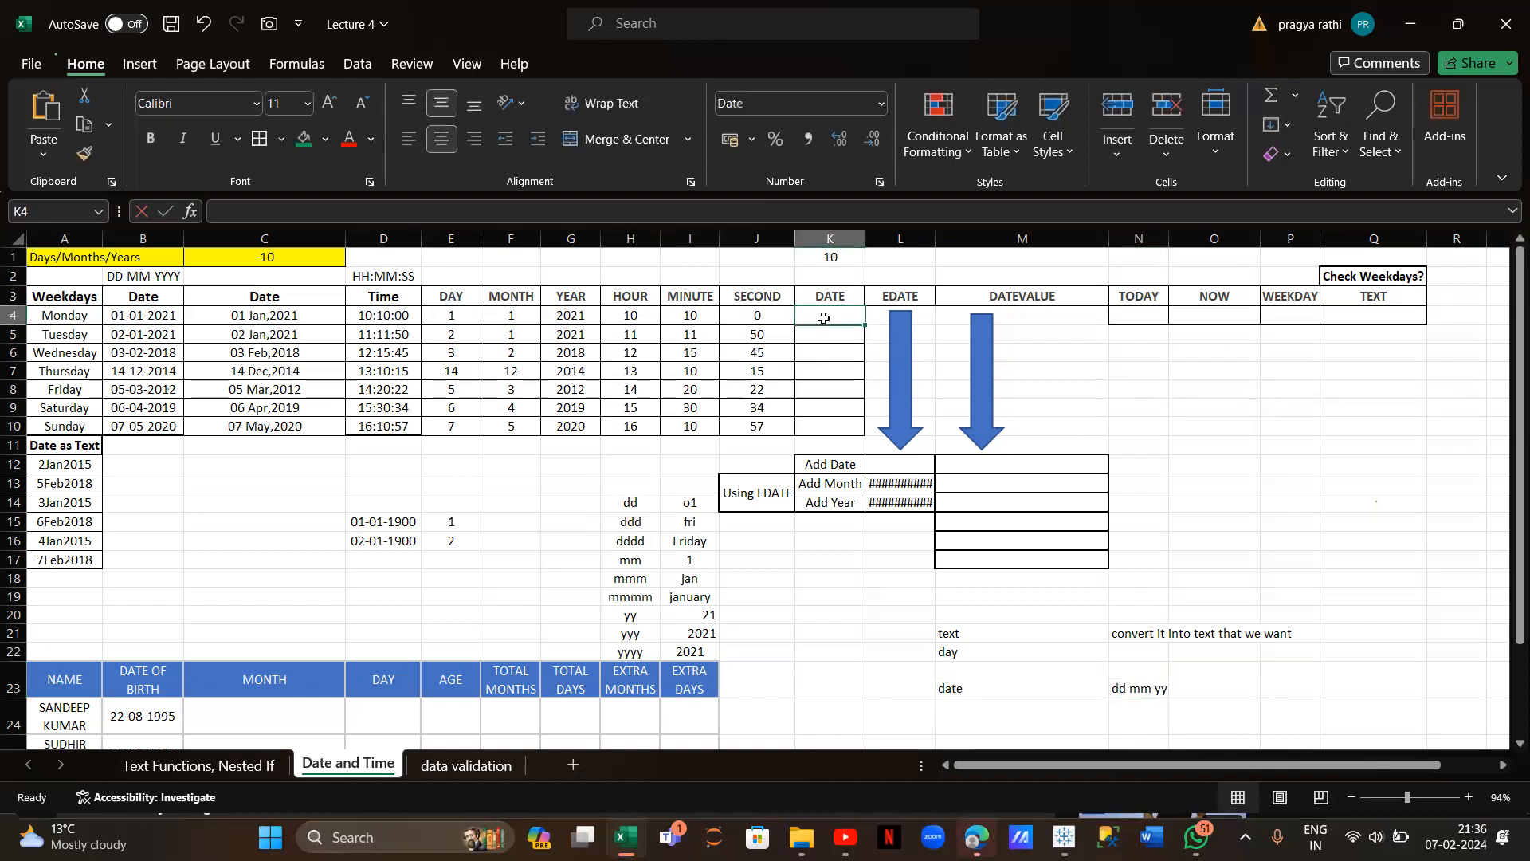
type("=date")
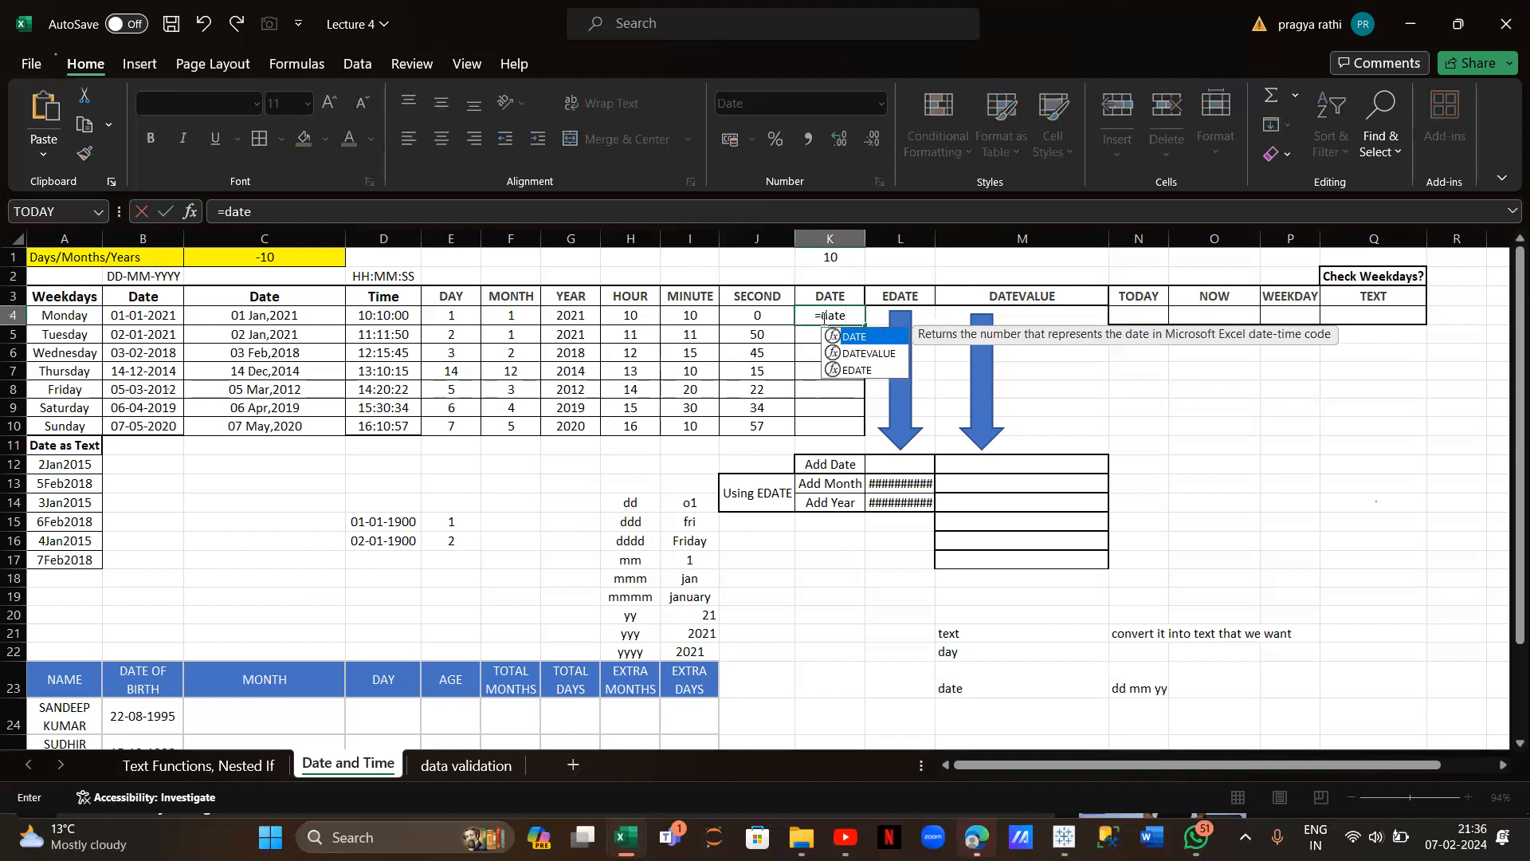
type("(")
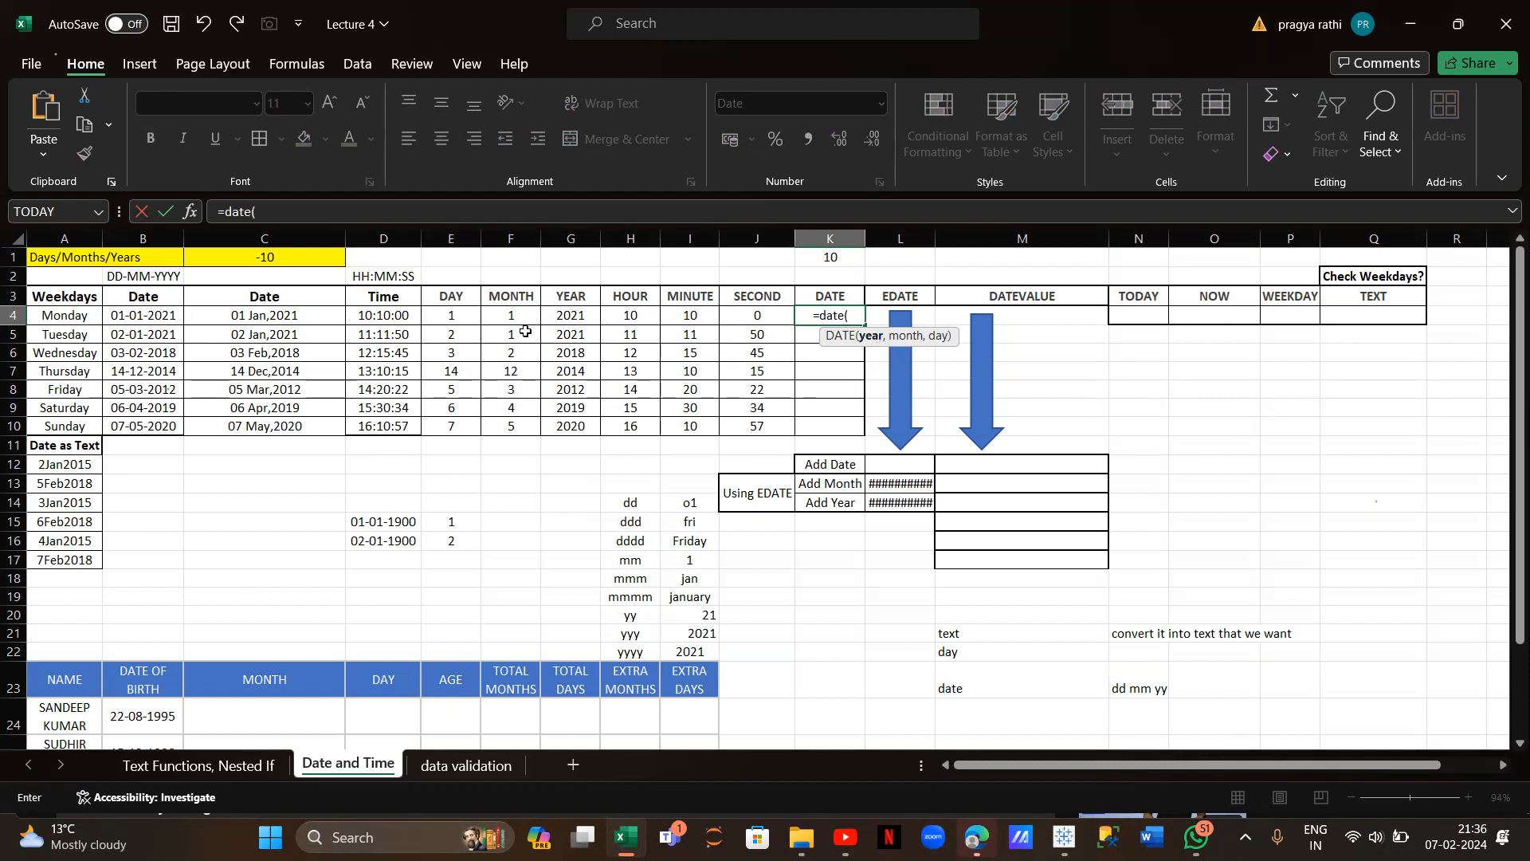
left_click(573, 315)
type(",")
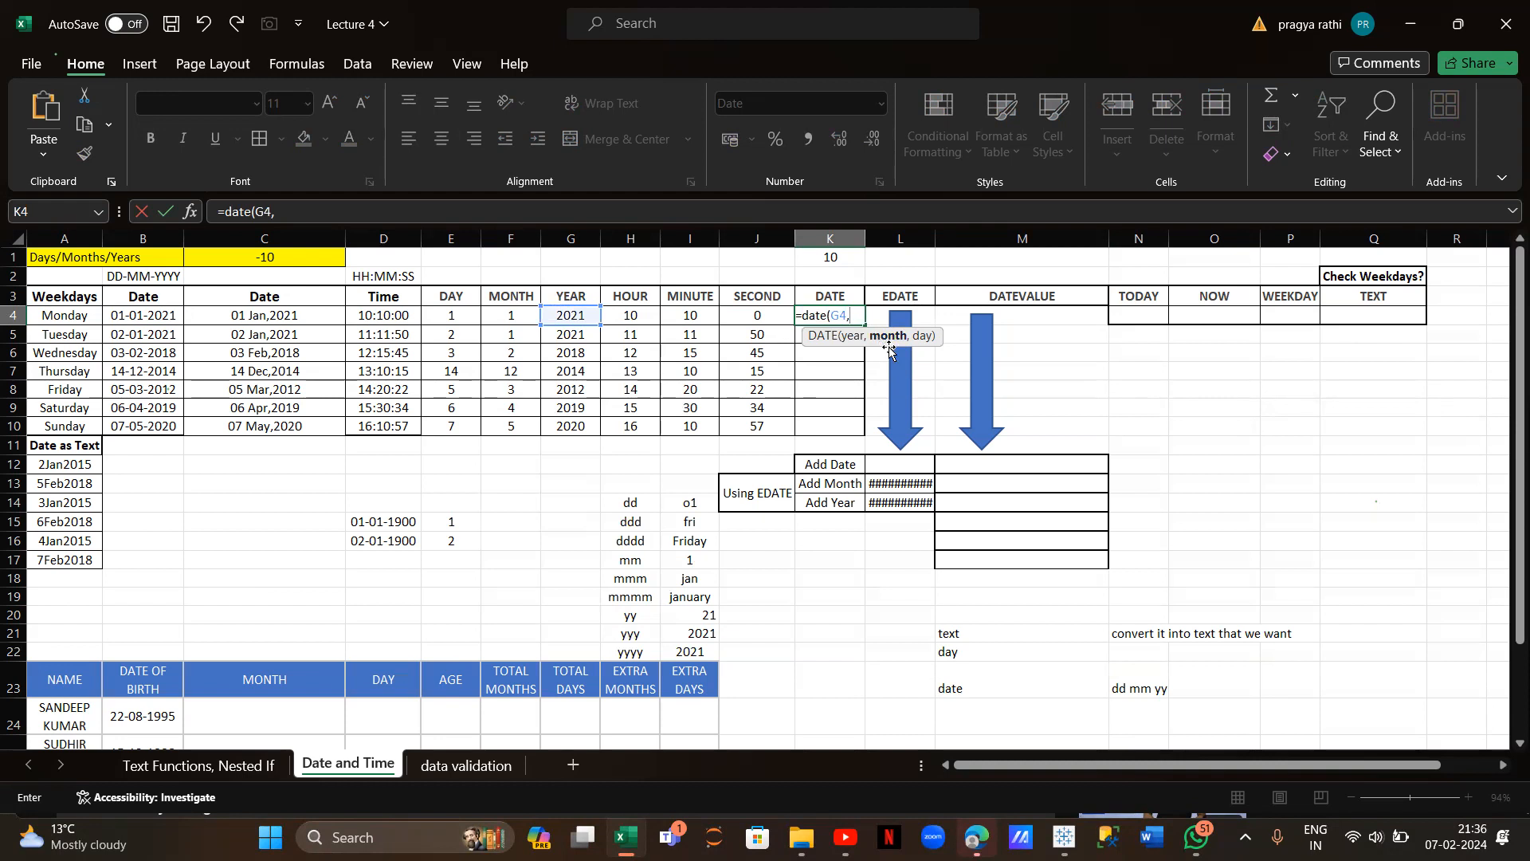
left_click(508, 314)
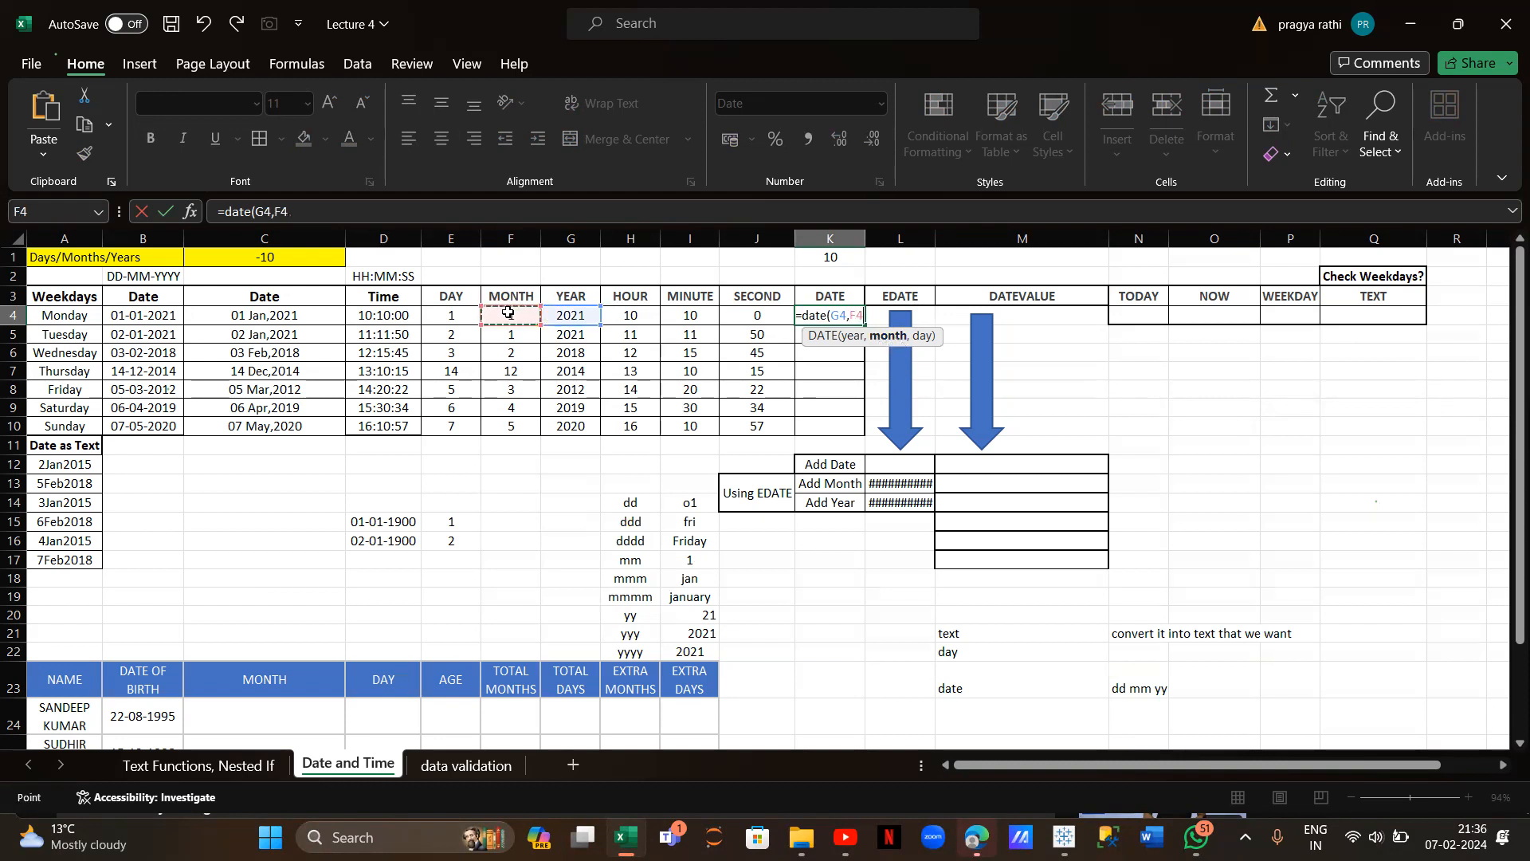
type(",")
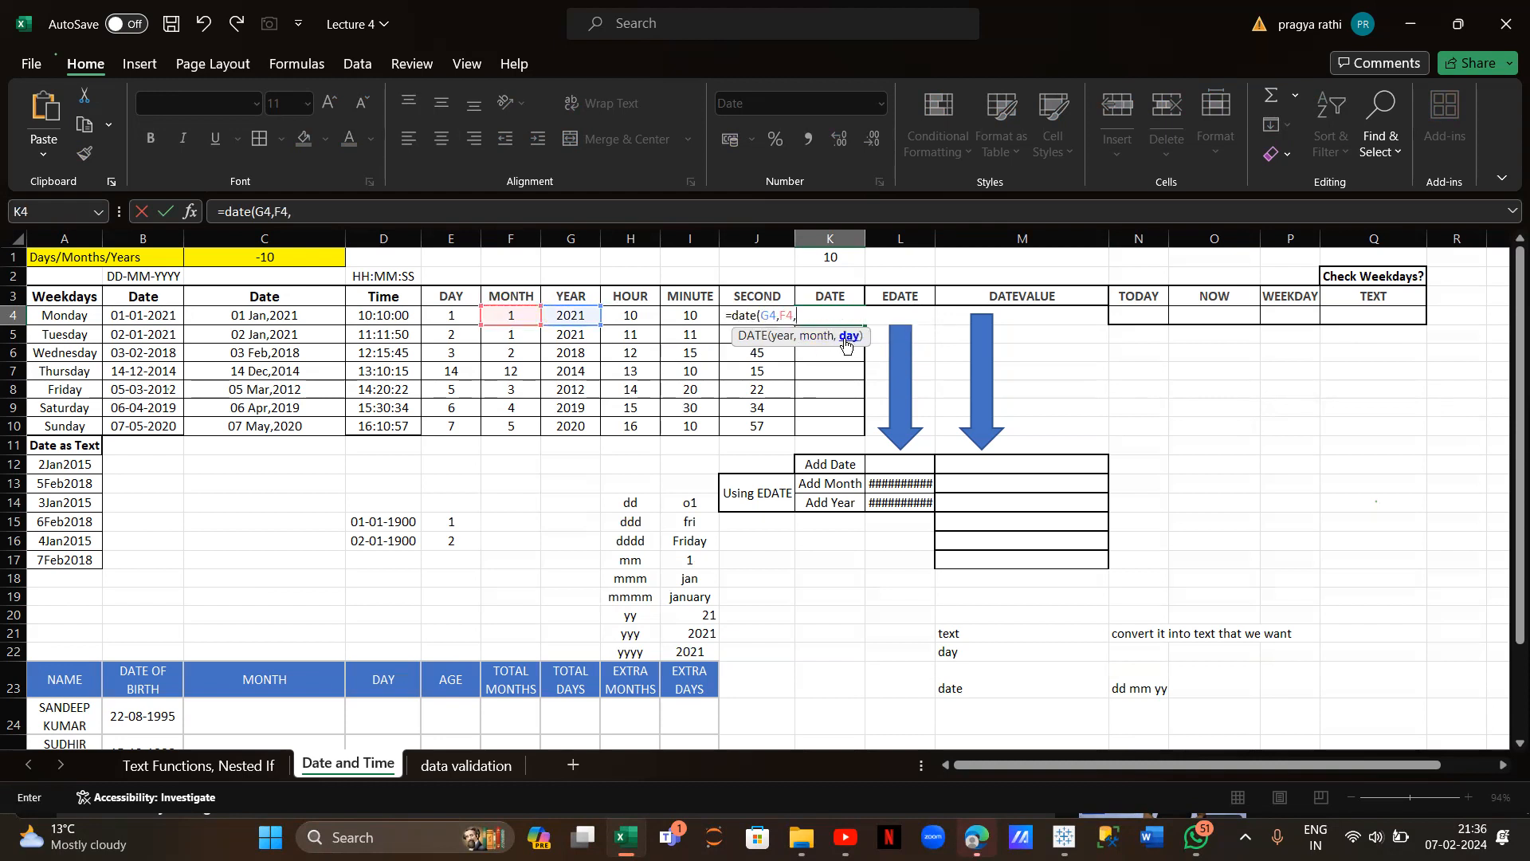
left_click(452, 316)
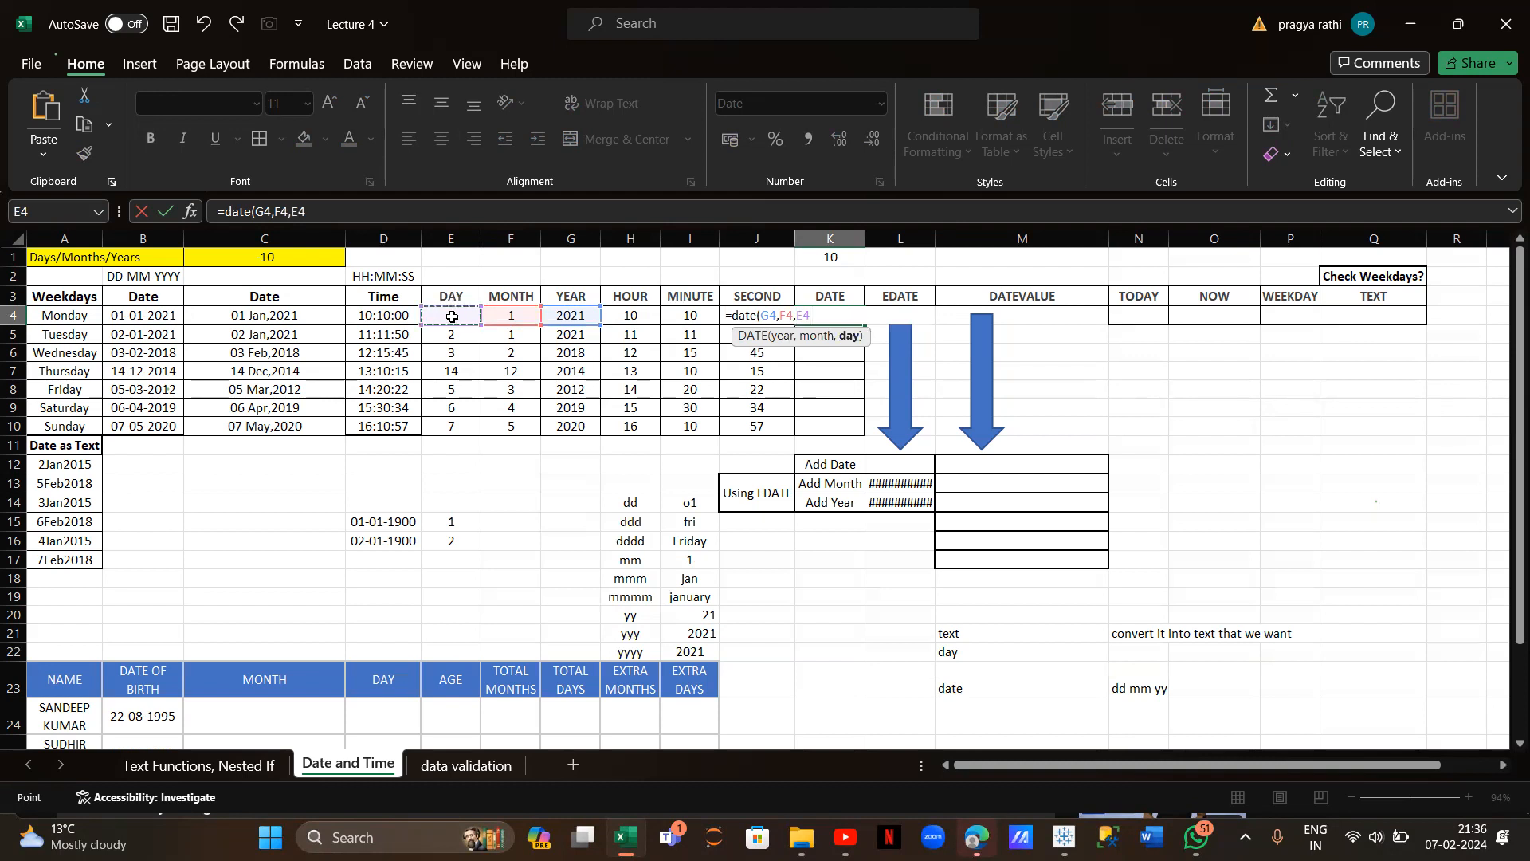
key("Return")
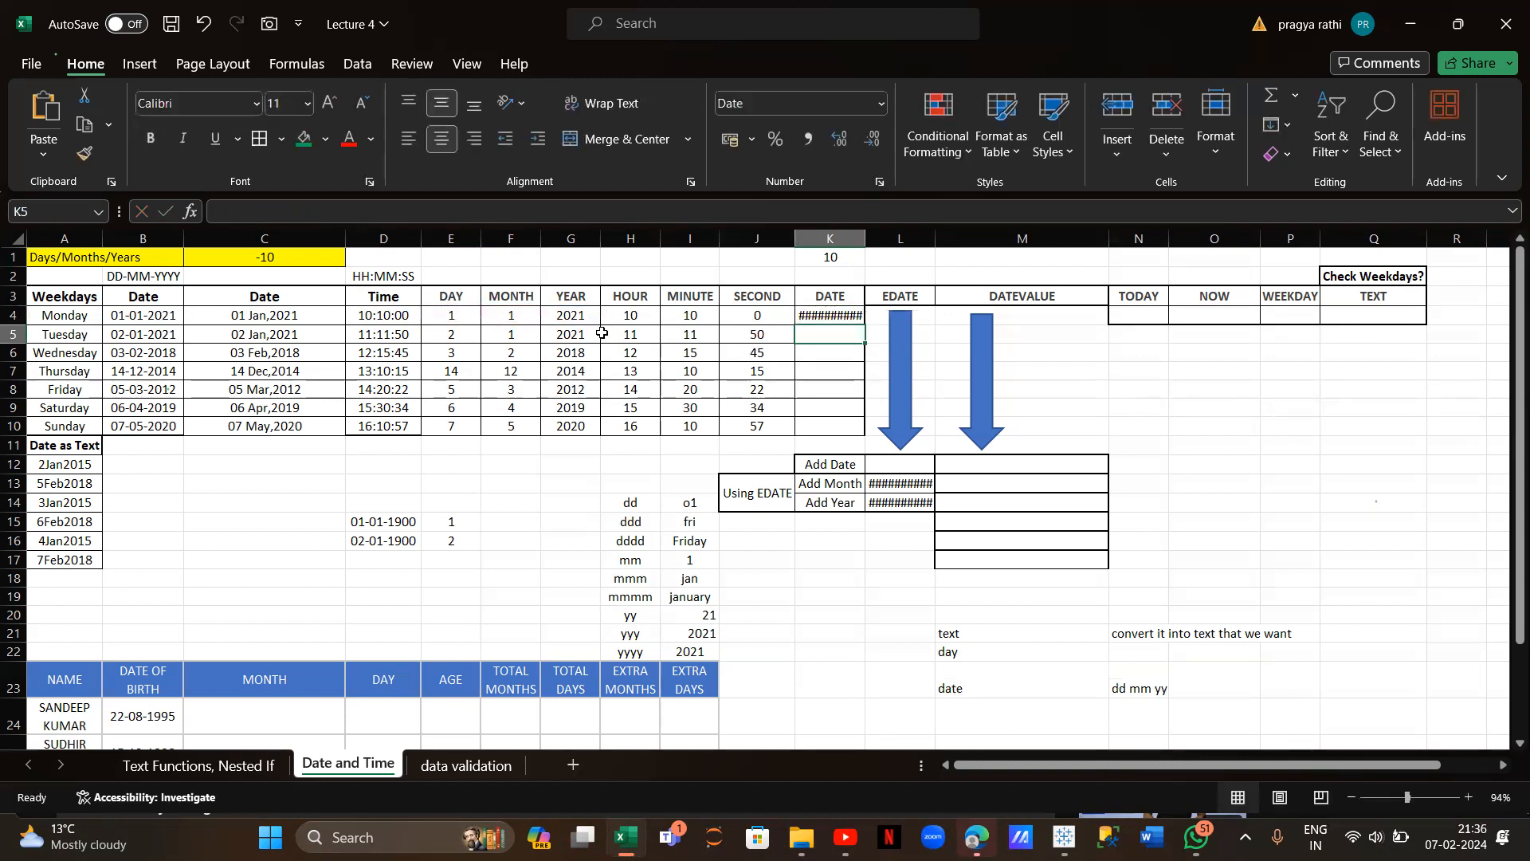
double_click(863, 239)
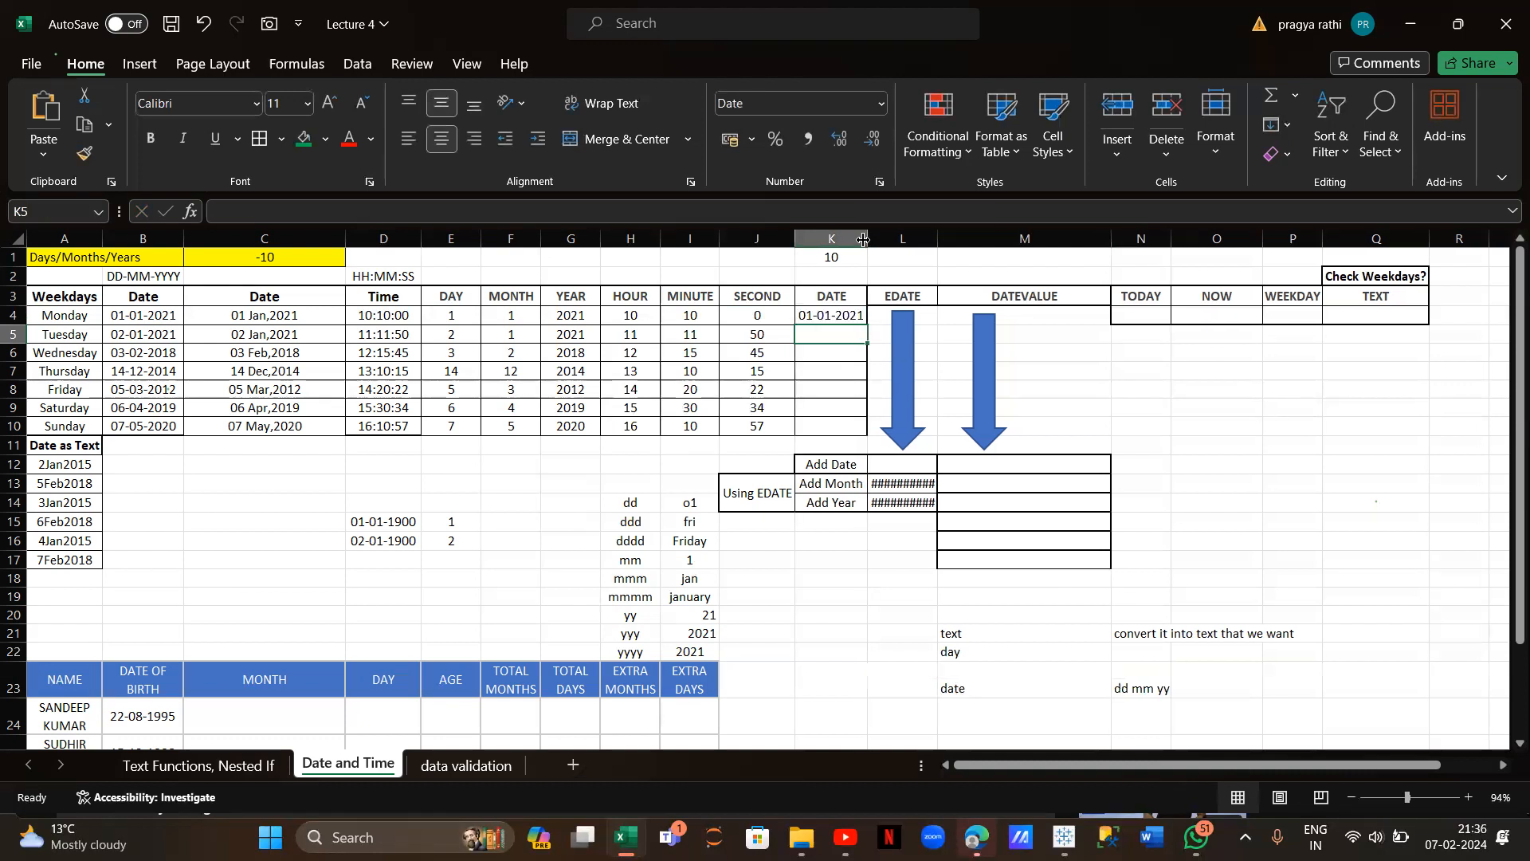
left_click(861, 317)
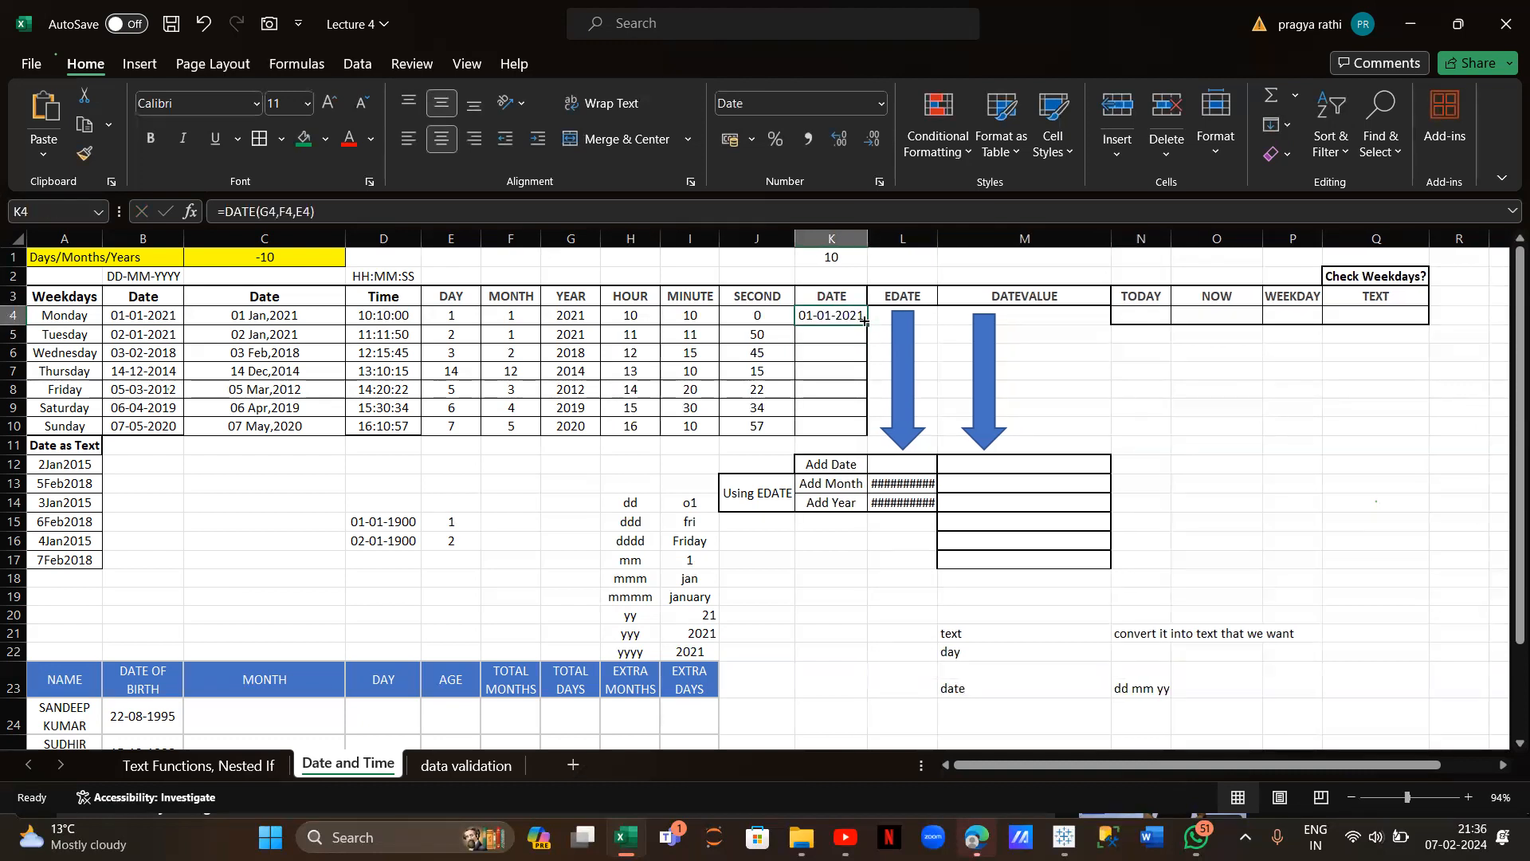
left_click_drag(867, 325, 871, 430)
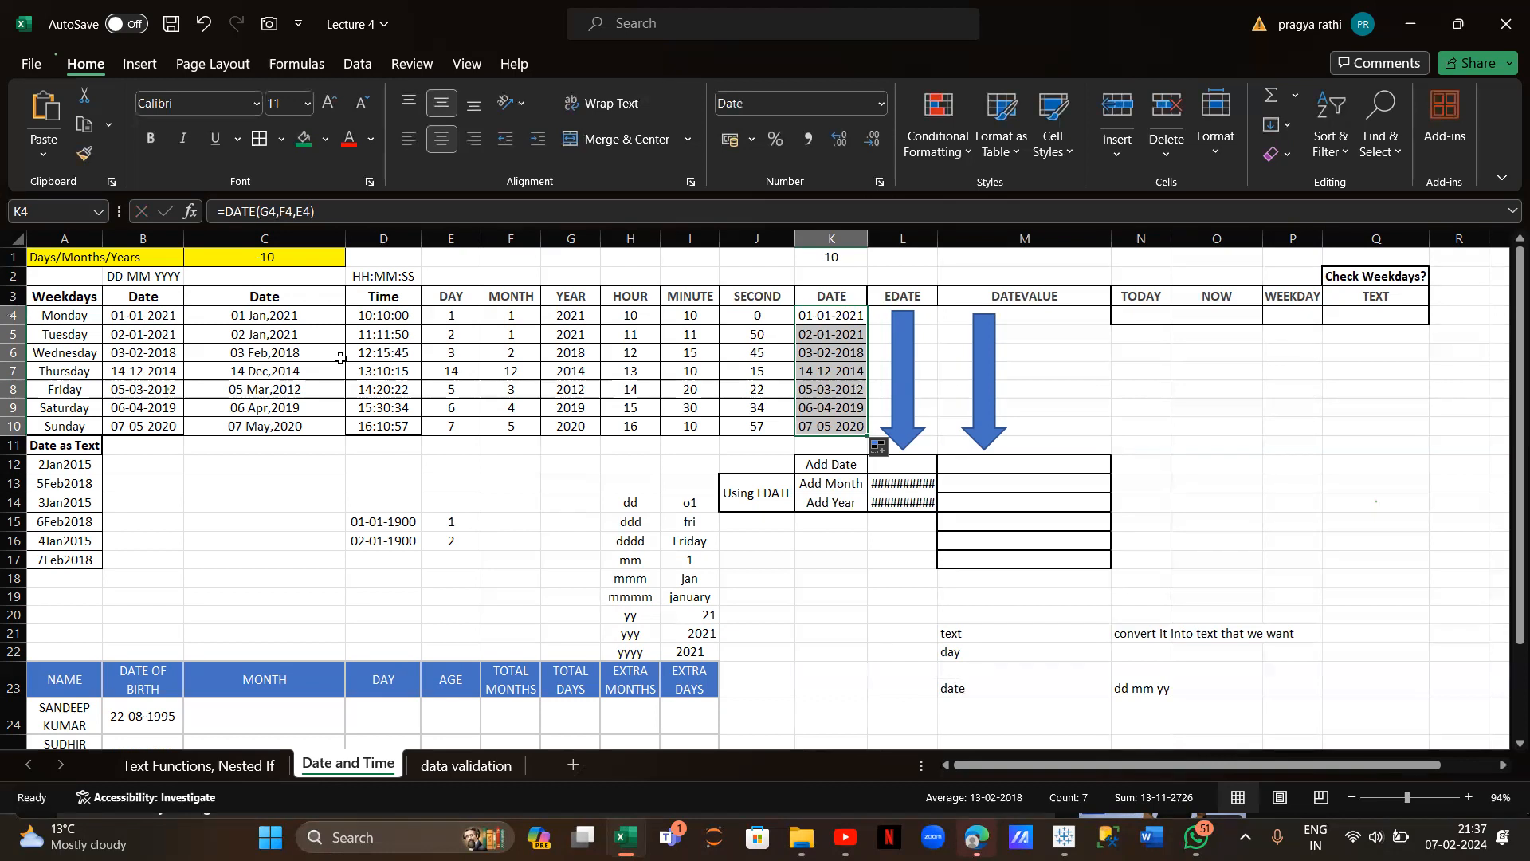
left_click(1130, 318)
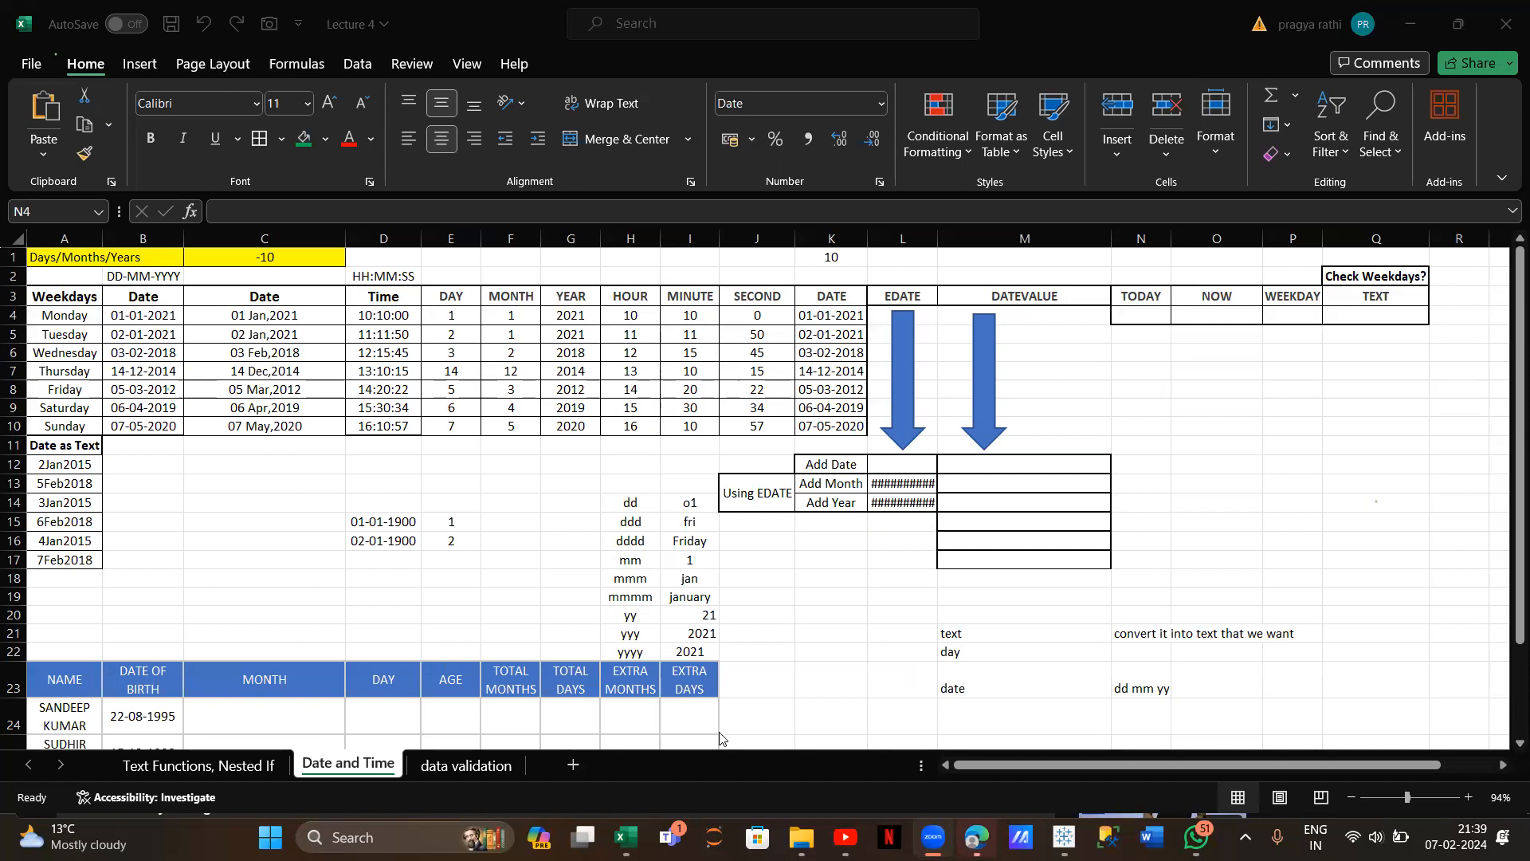
Clear the contents of the #### EDATE result cells L13:L14
left_click(909, 482)
left_click_drag(894, 484, 901, 505)
right_click(901, 504)
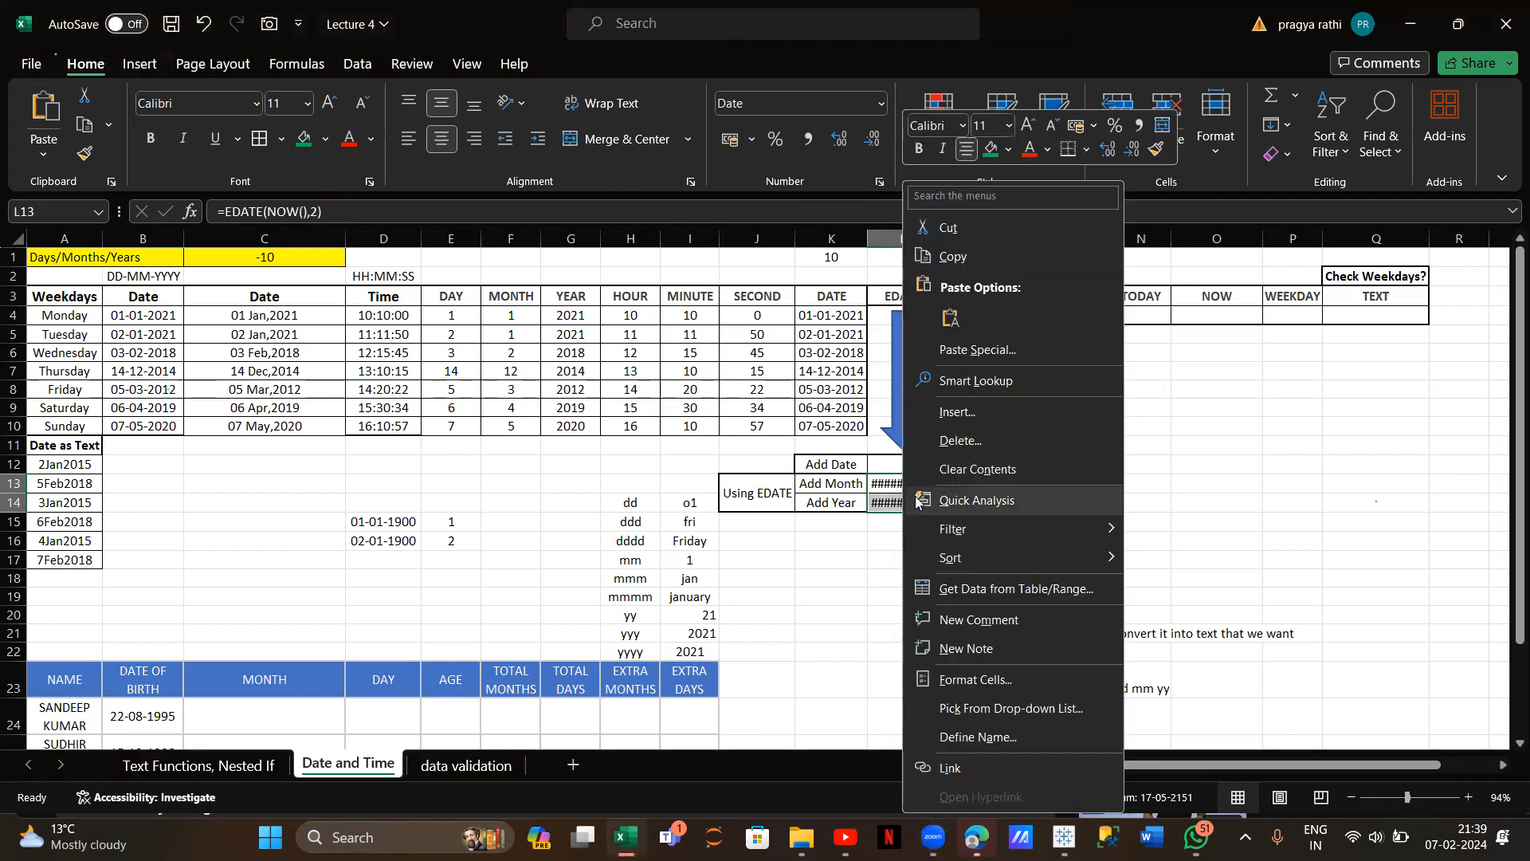
left_click(948, 470)
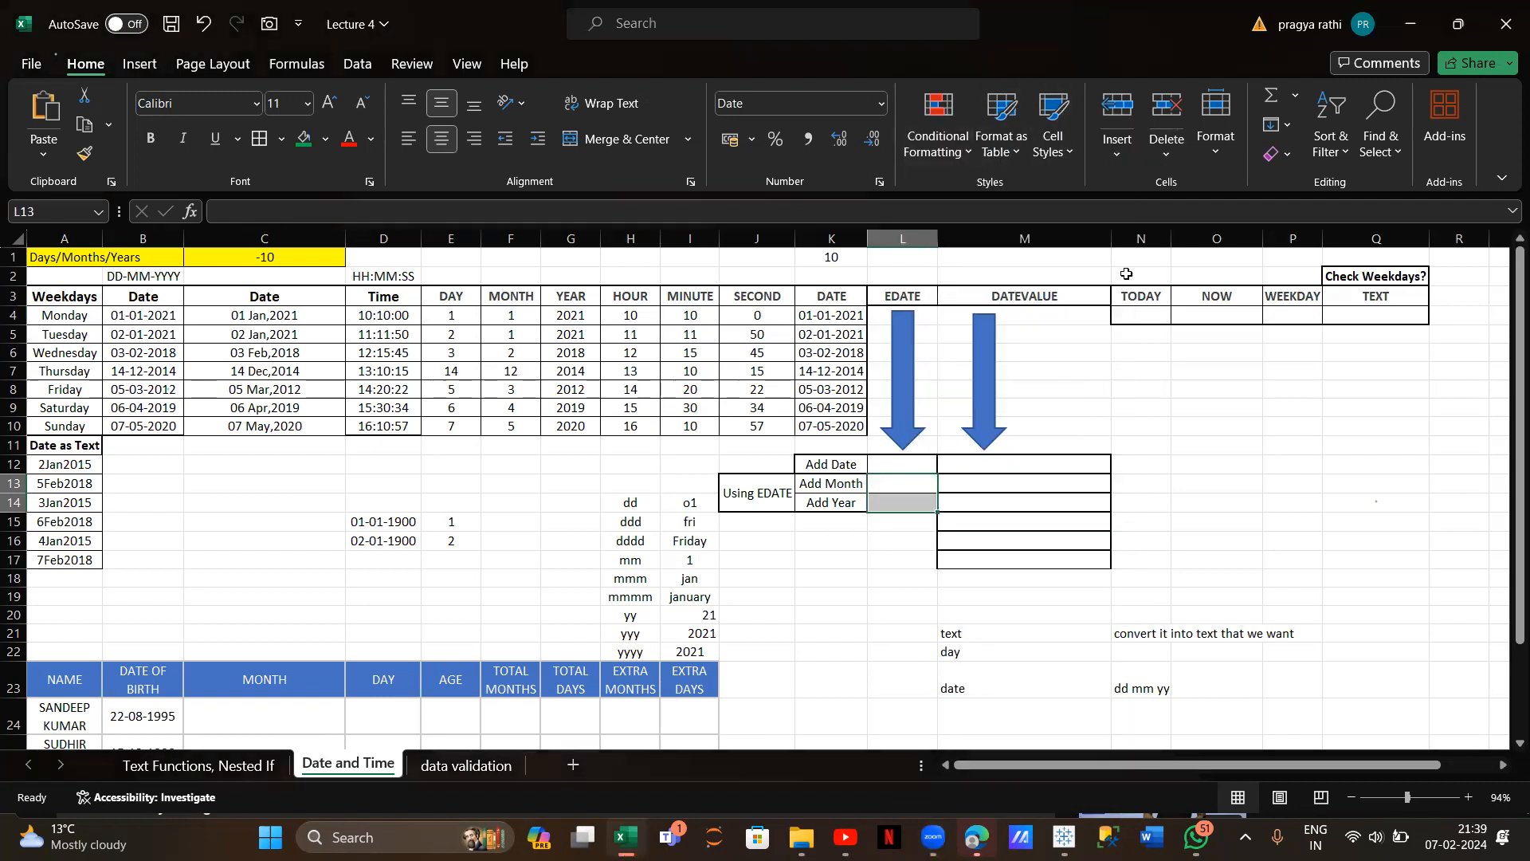
Enter =TODAY() under TODAY and =NOW() under NOW
left_click(1145, 313)
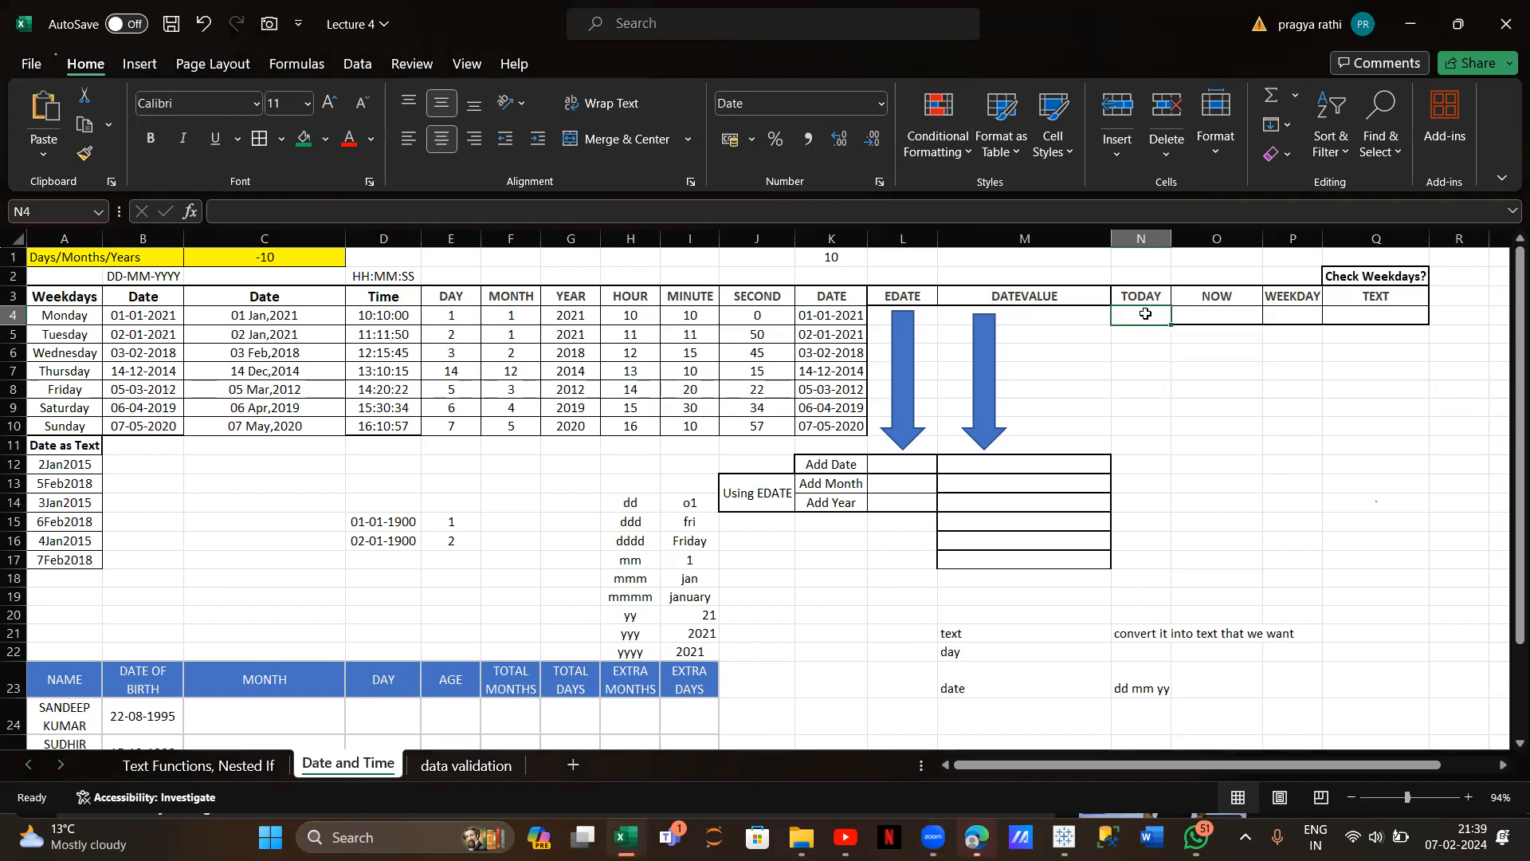
type("=t")
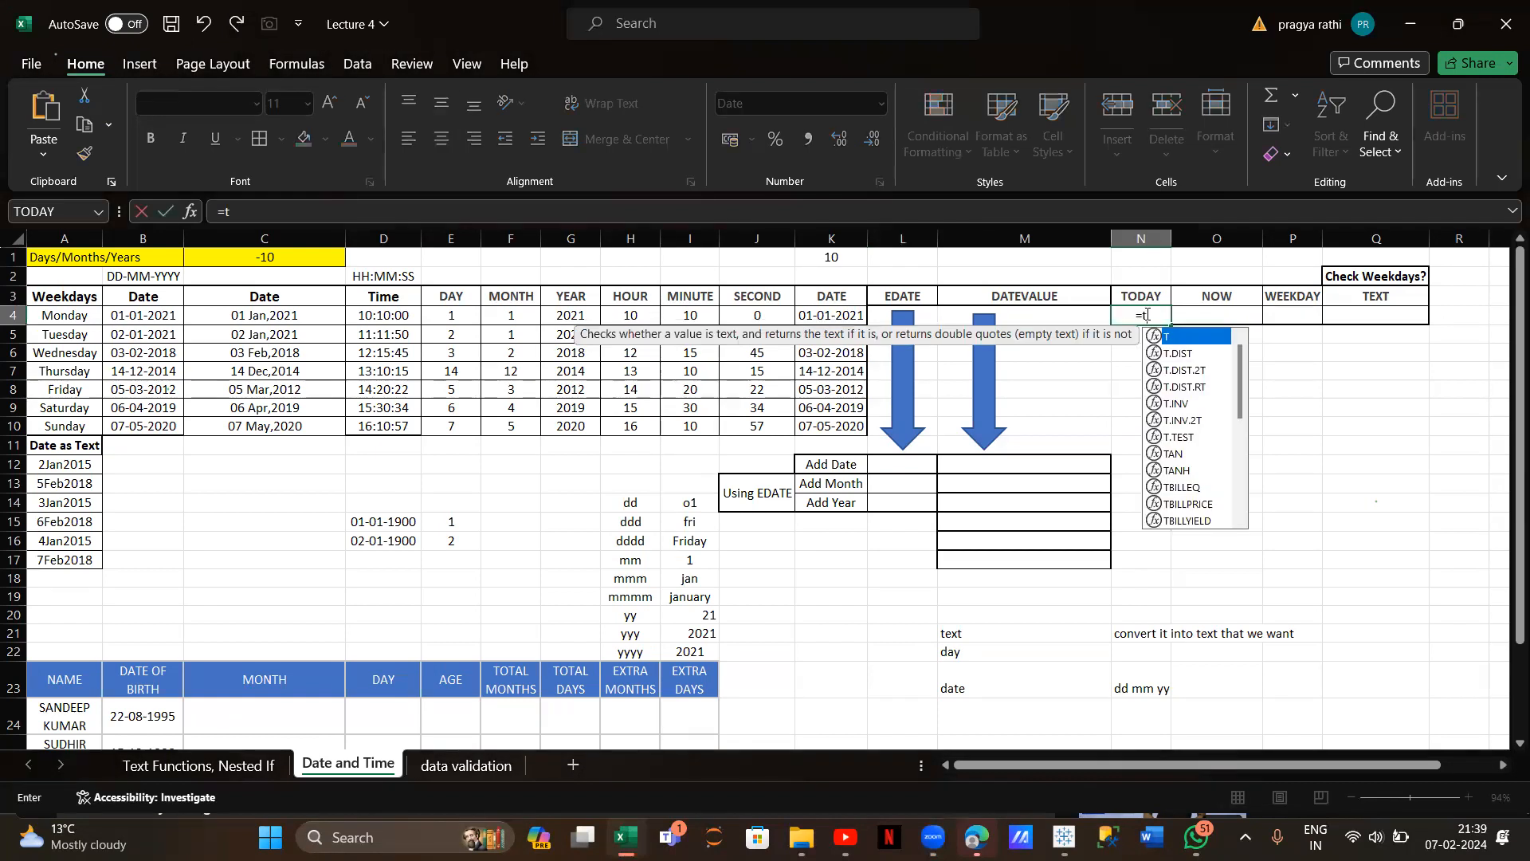
type("oday")
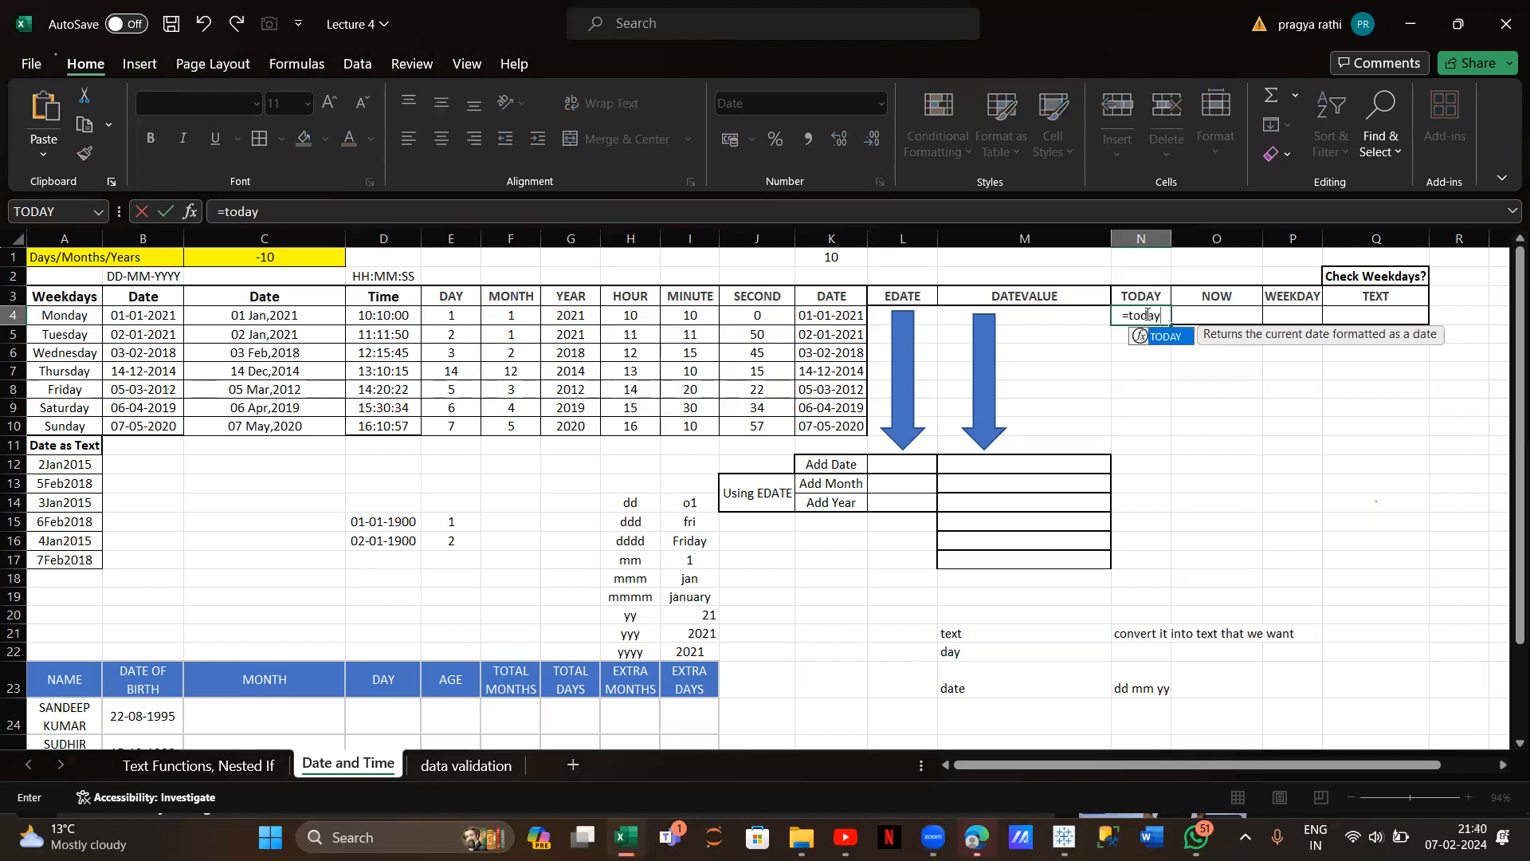
type("(")
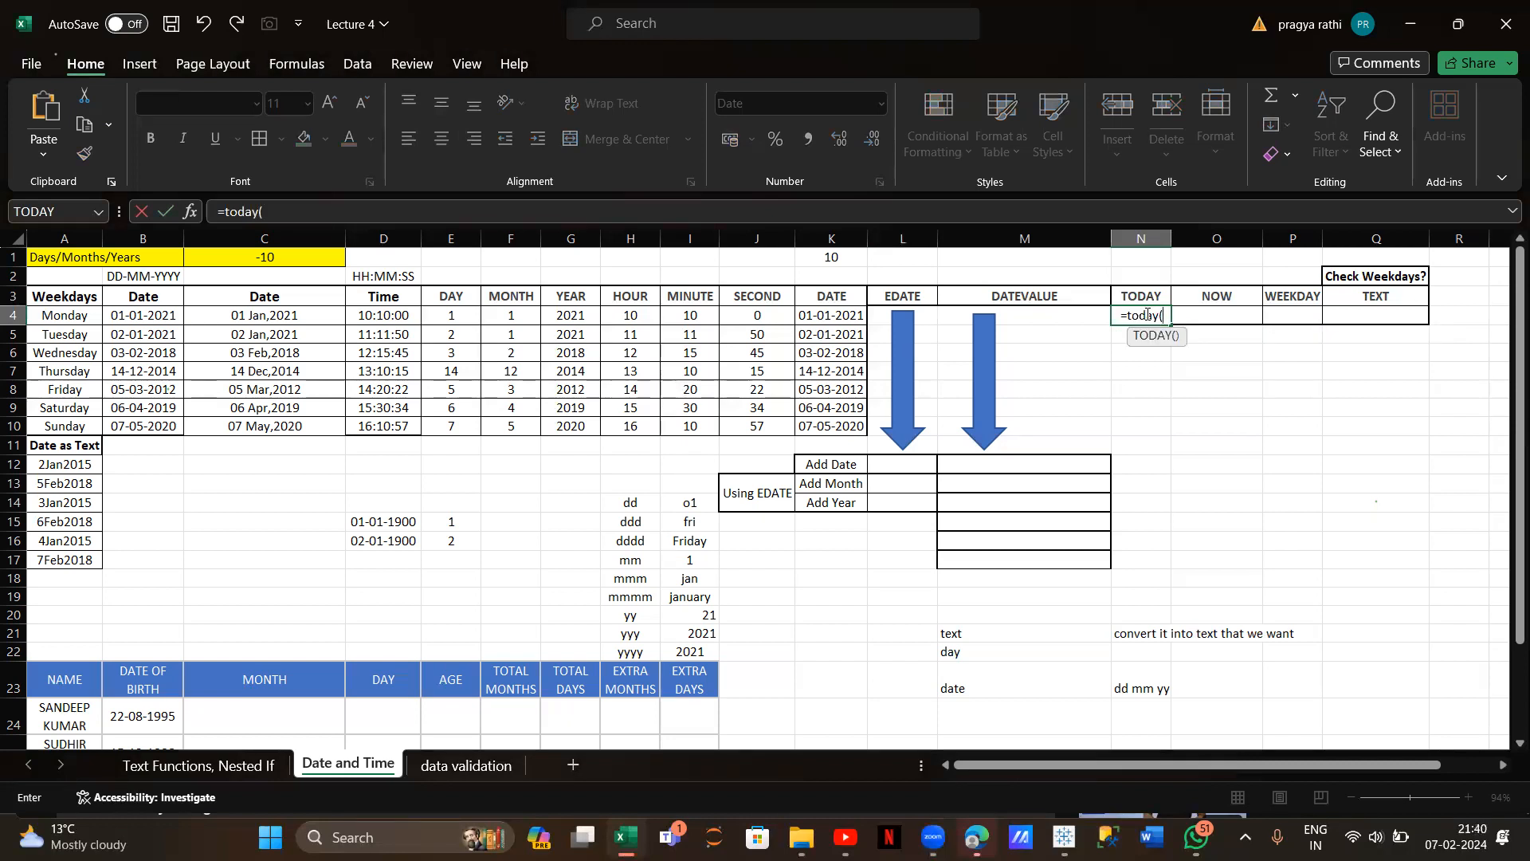
type(")")
key("Return")
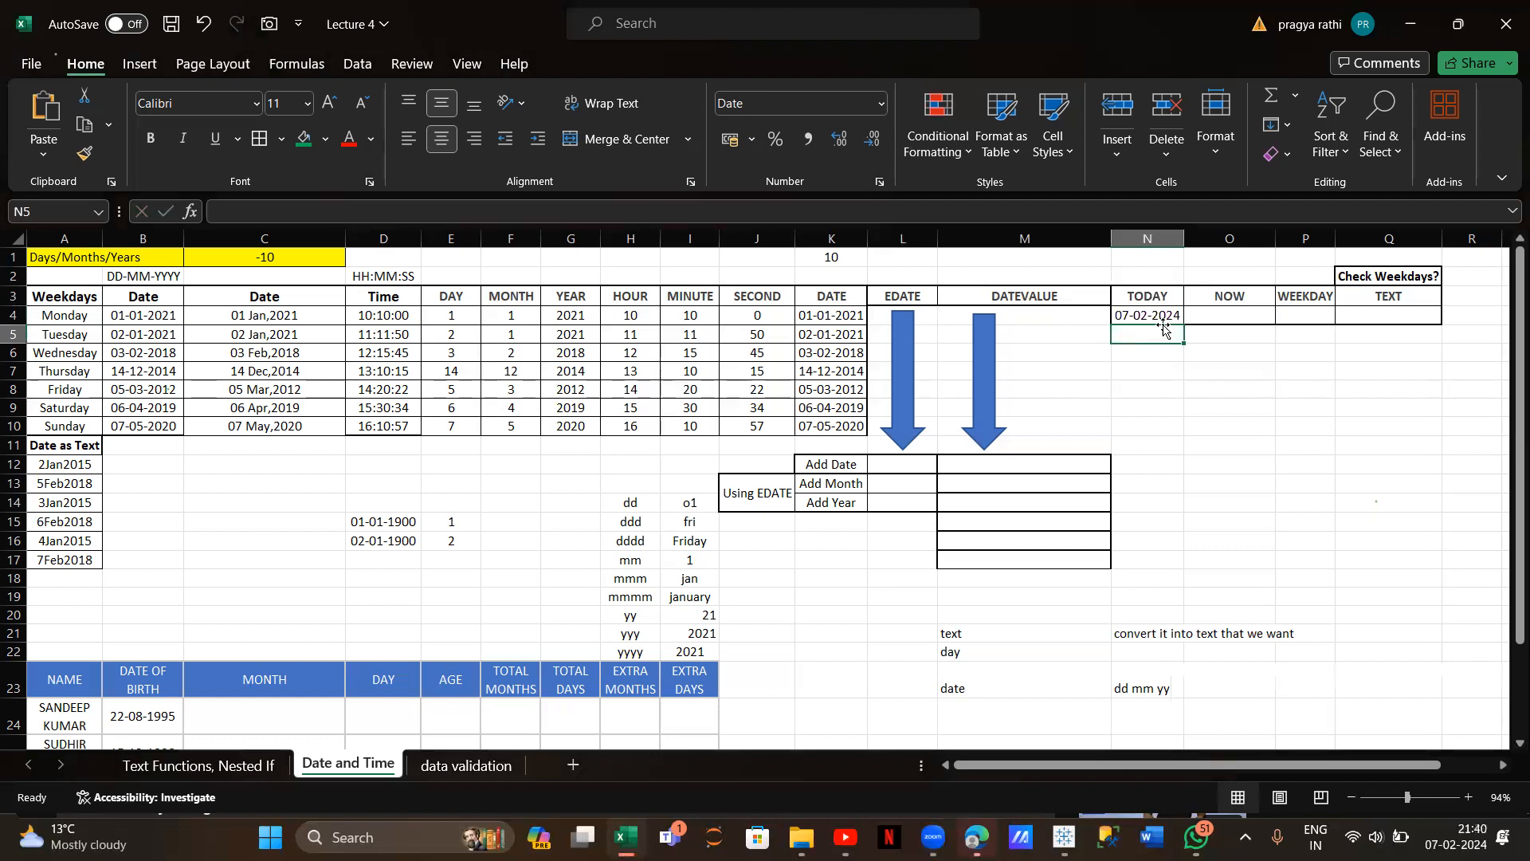
left_click(1212, 314)
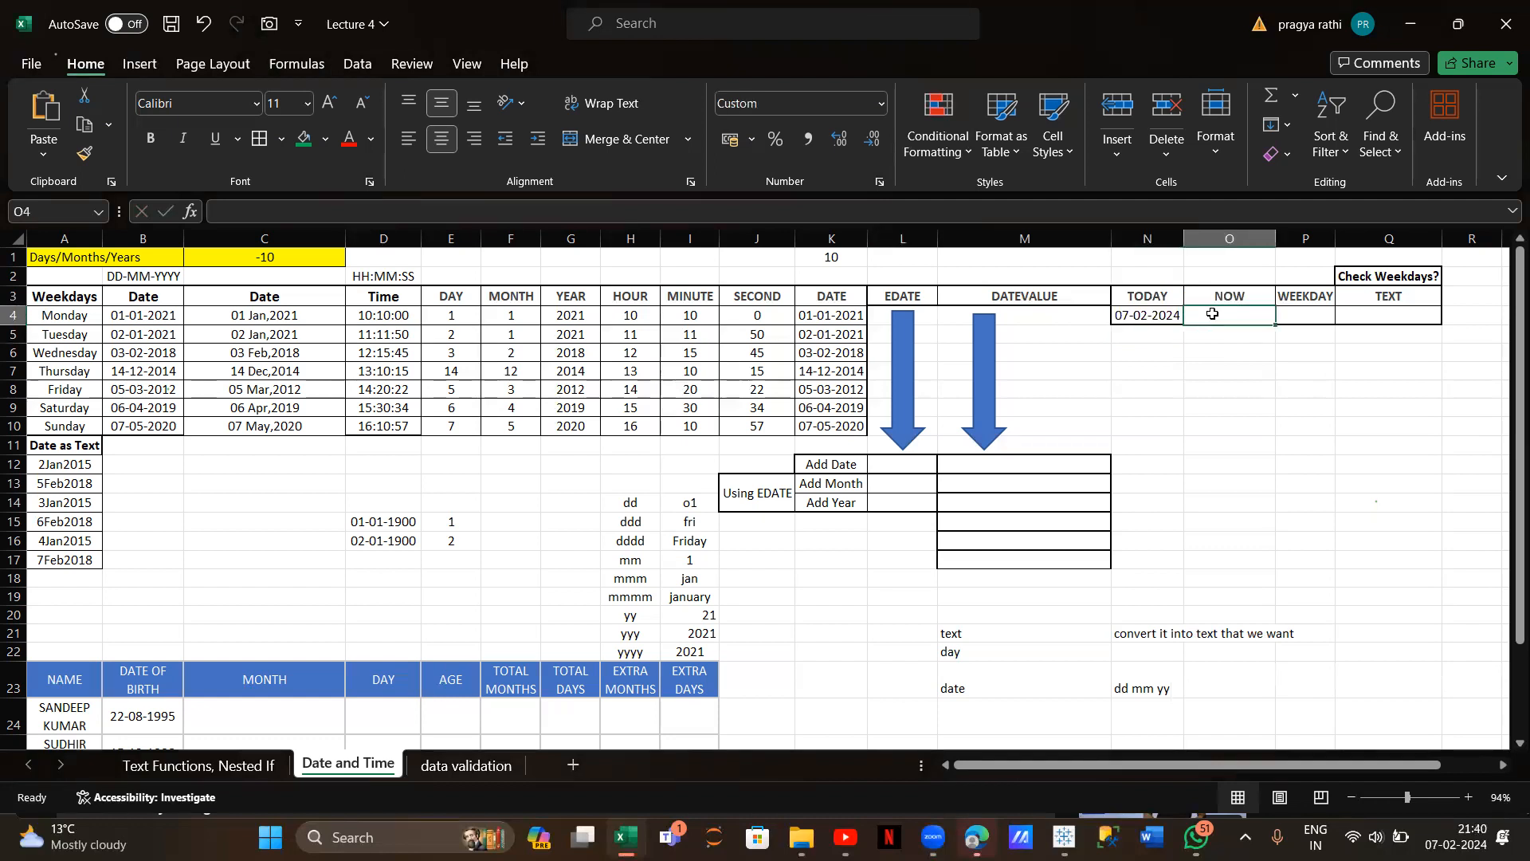
type("=now")
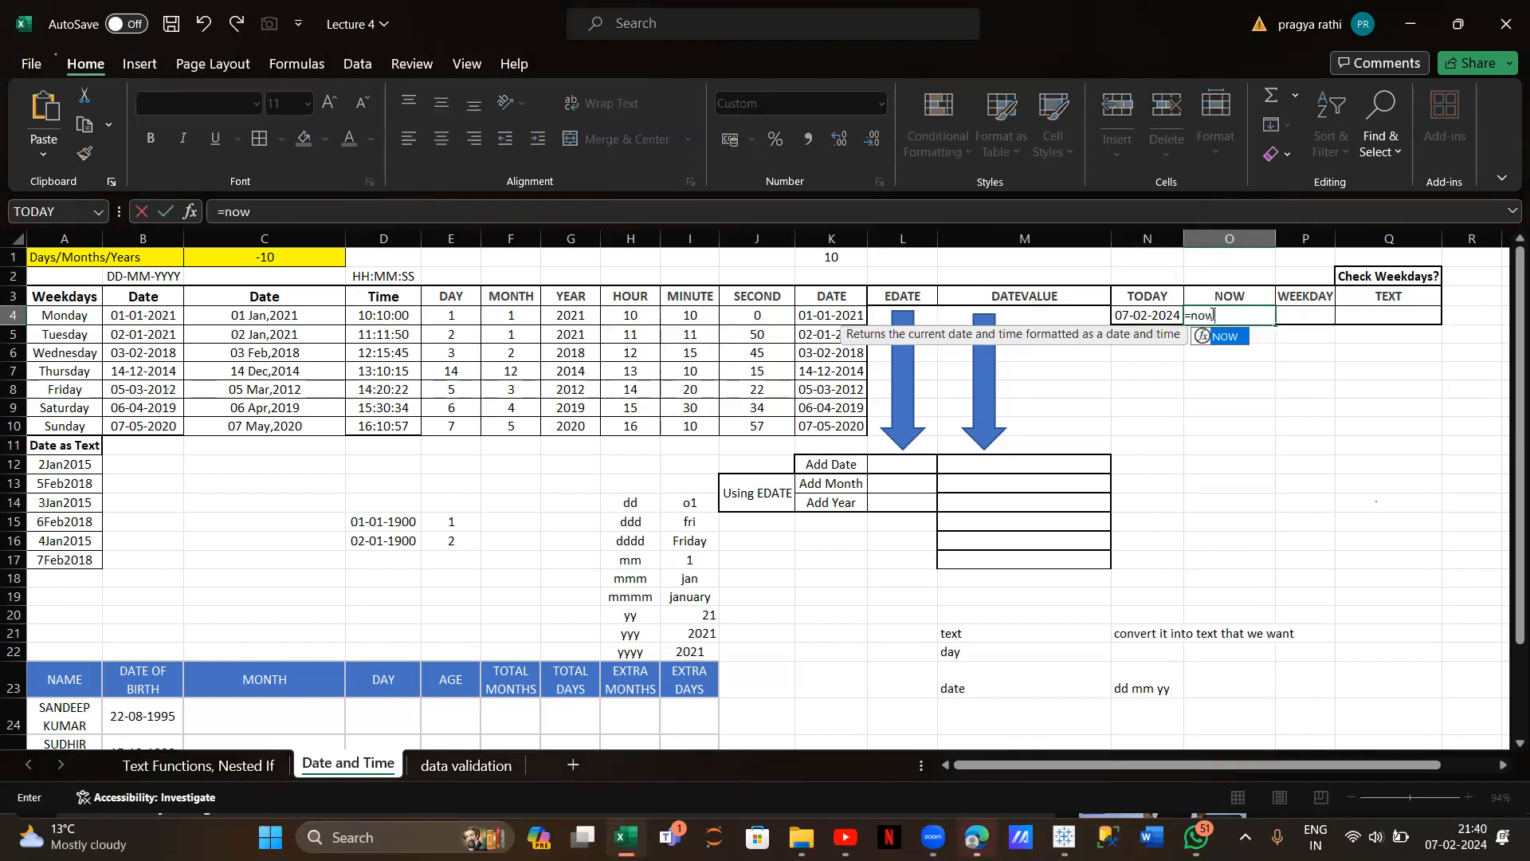
type("()")
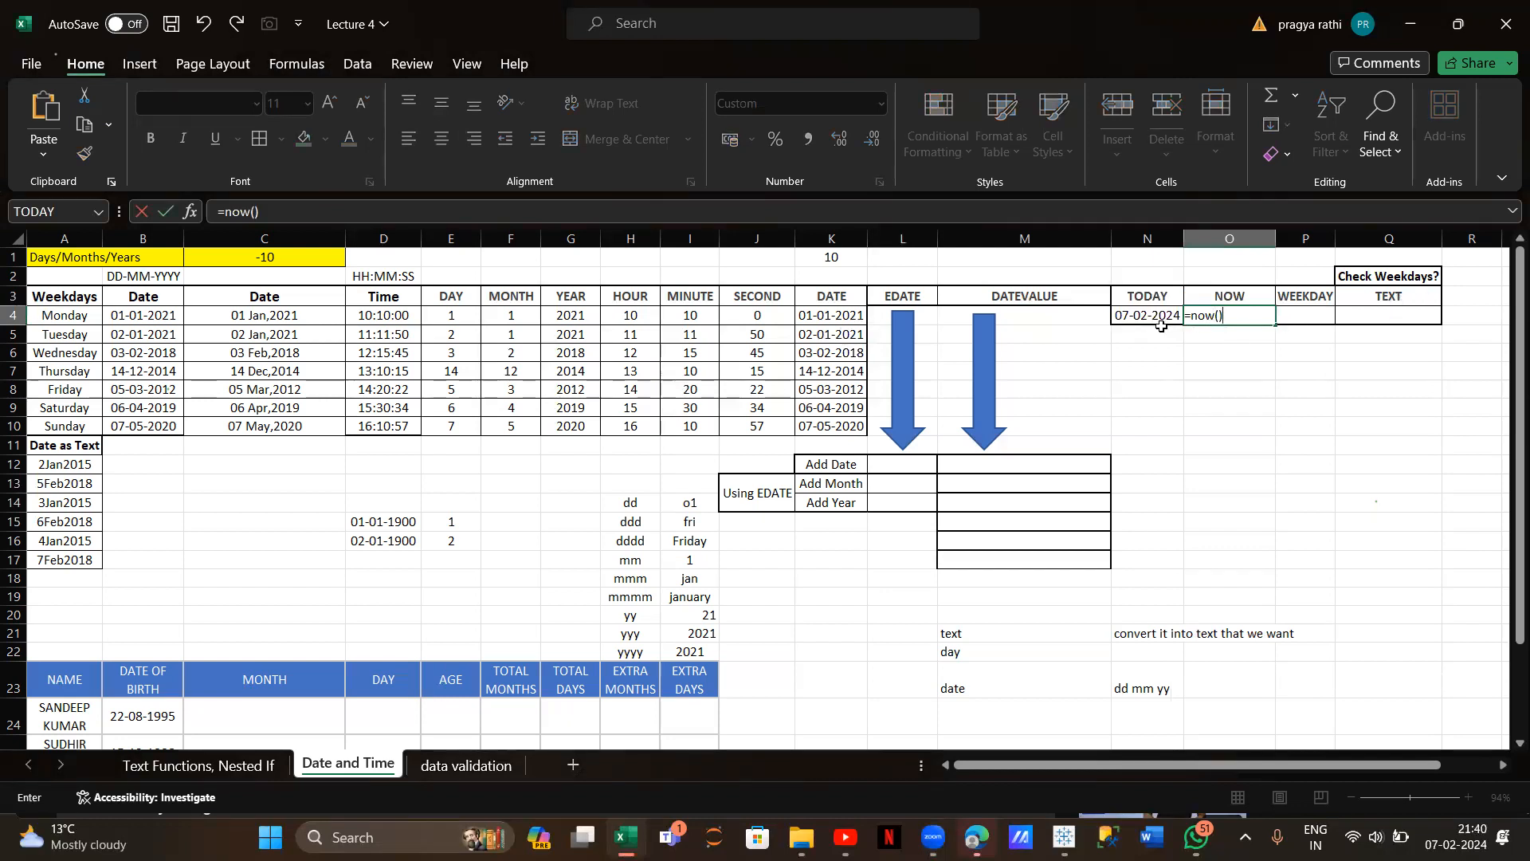
key("Return")
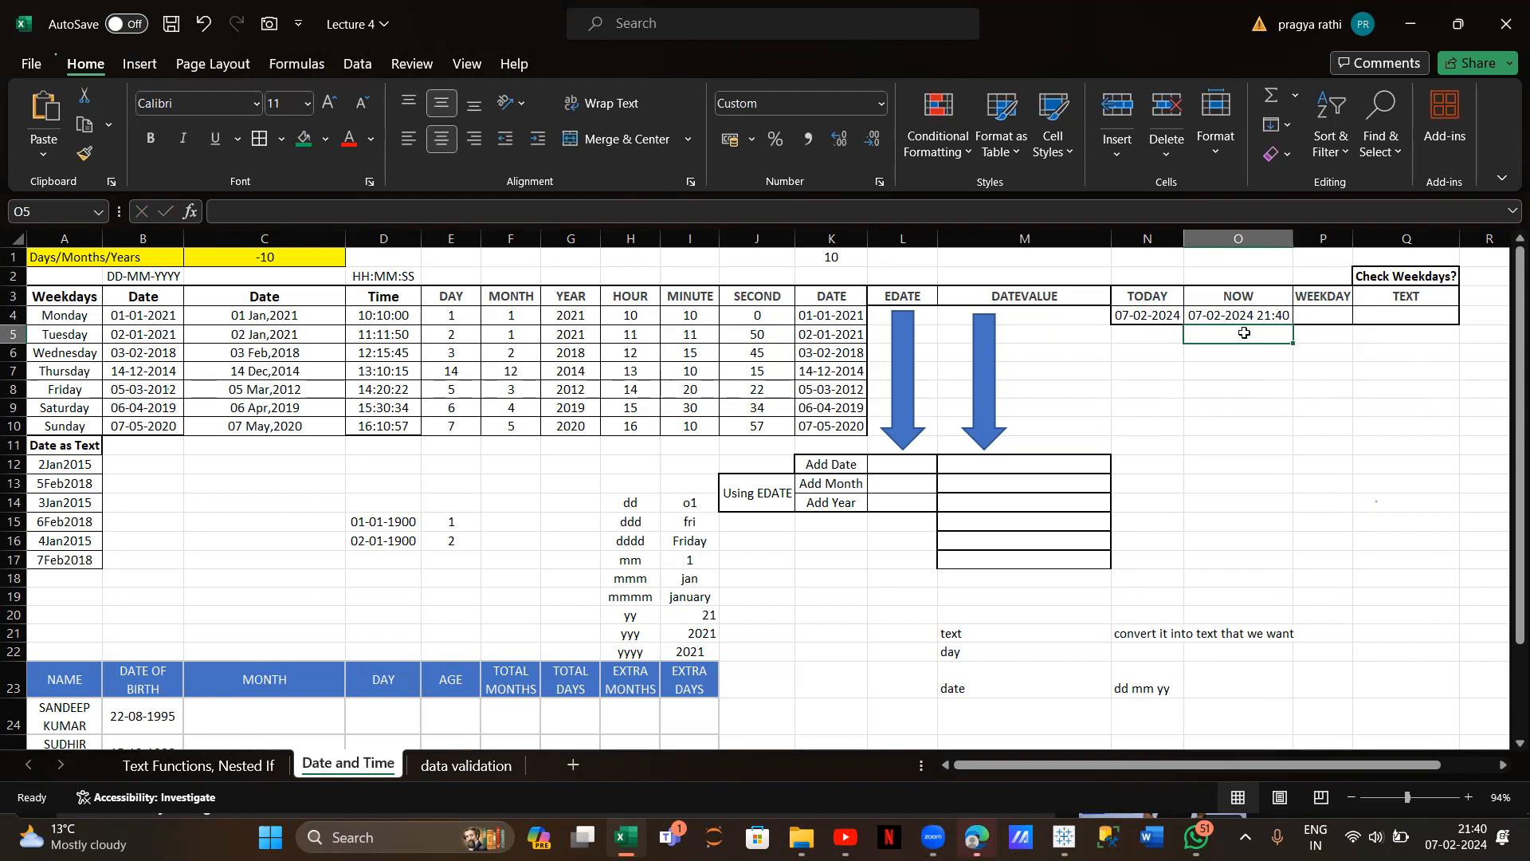
scroll(1135, 458, "down", 1)
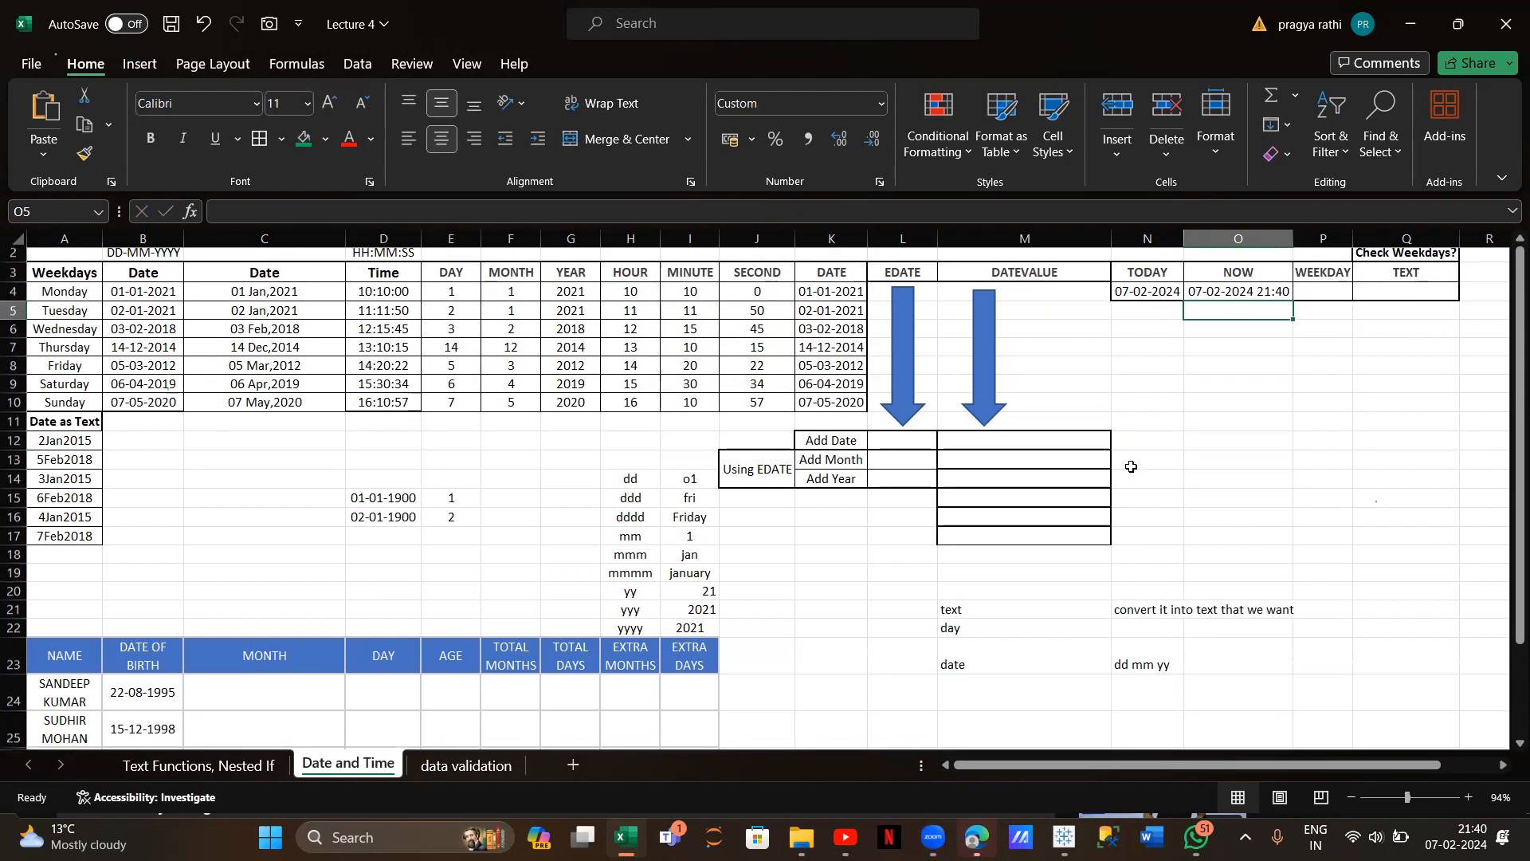
Enter =A12+5 in the Add Date cell L12
scroll(909, 494, "down", 3)
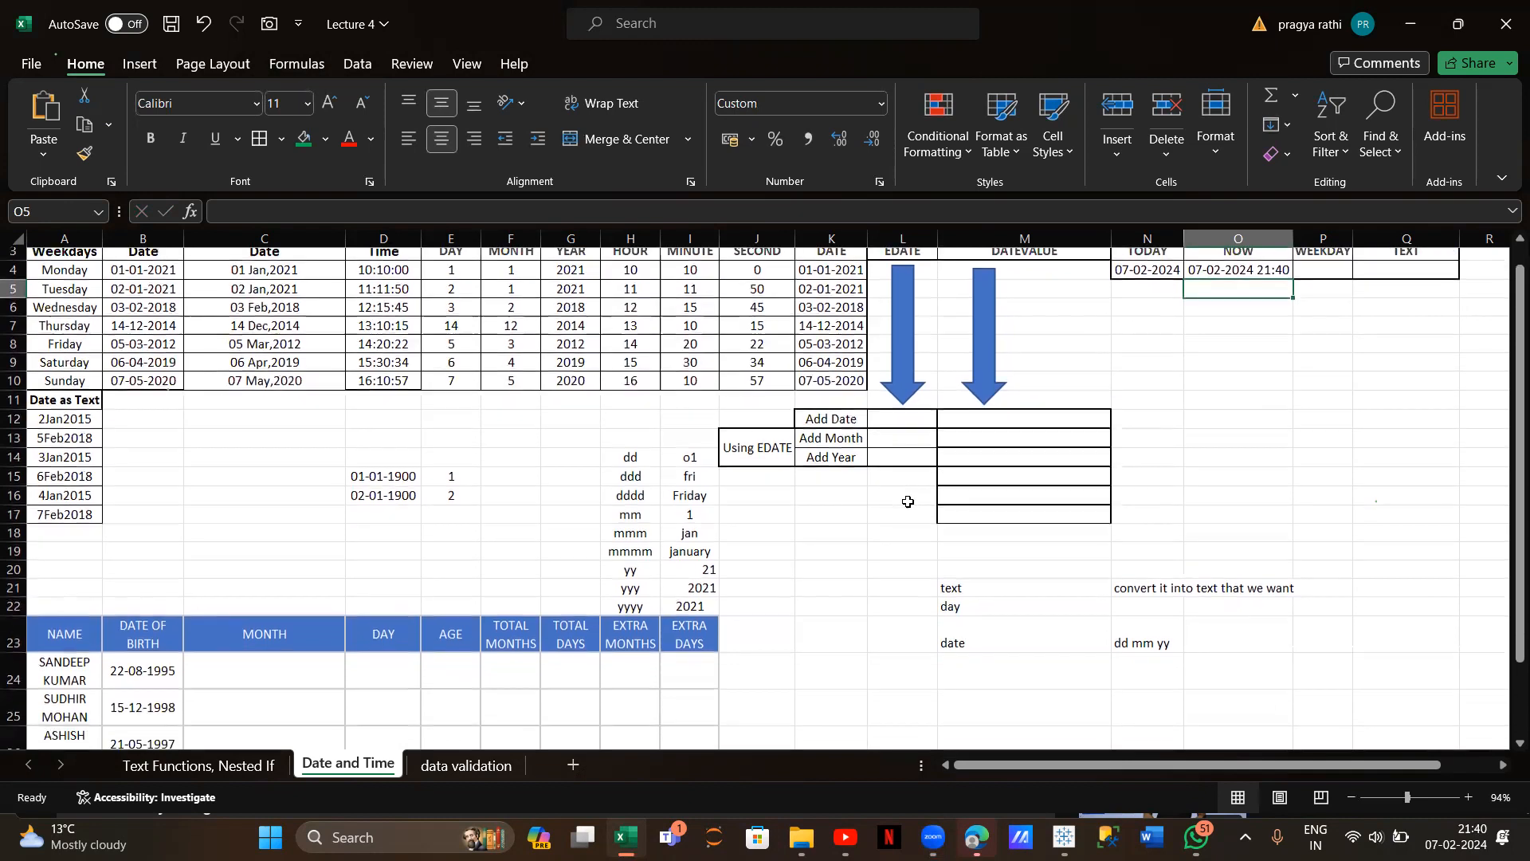
left_click(901, 387)
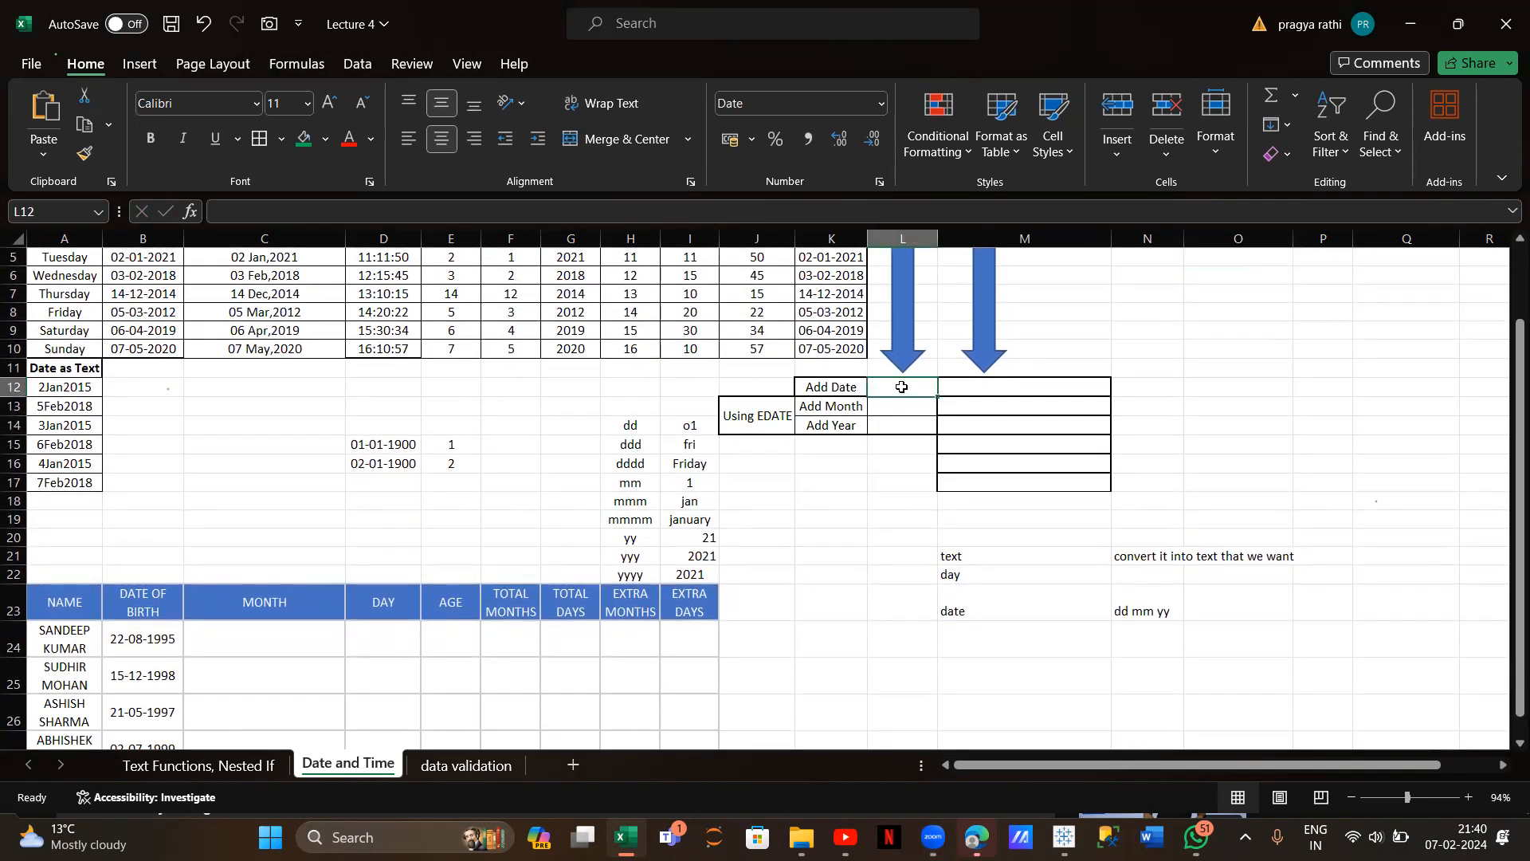
type("=")
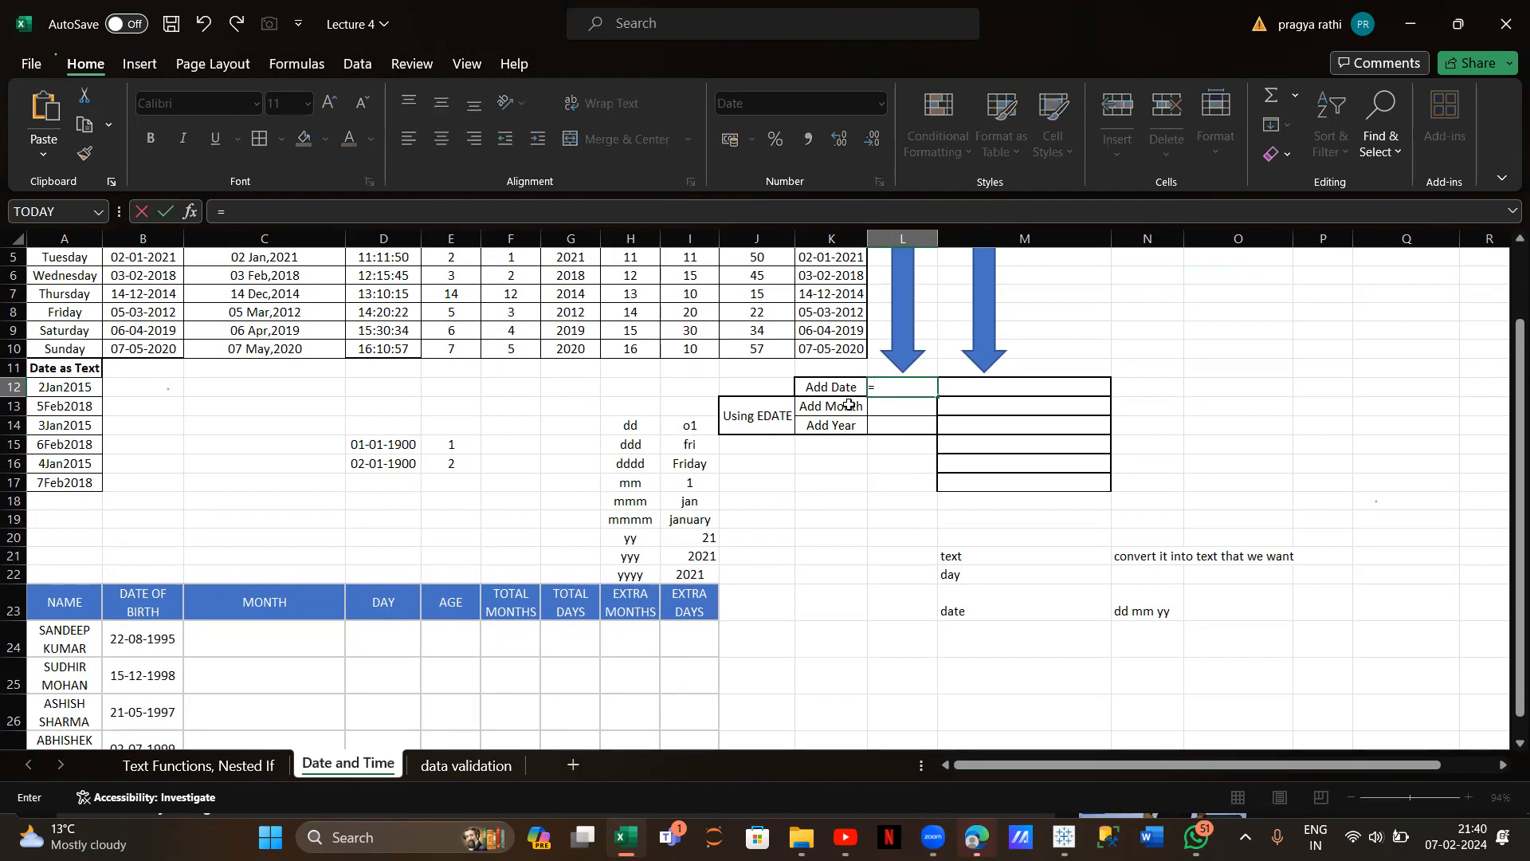
scroll(383, 349, "up", 1)
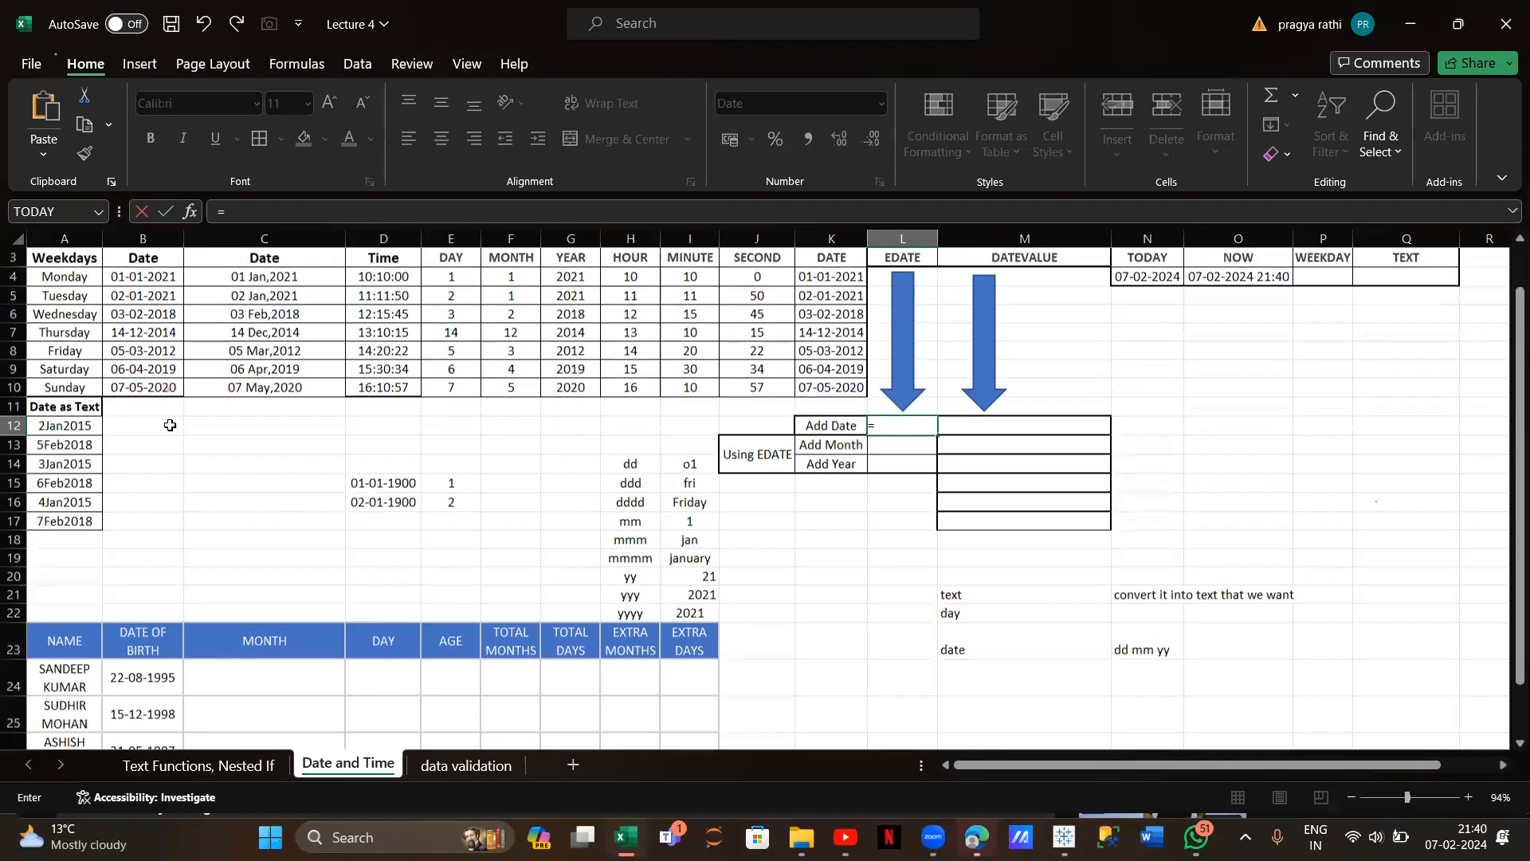
left_click(65, 426)
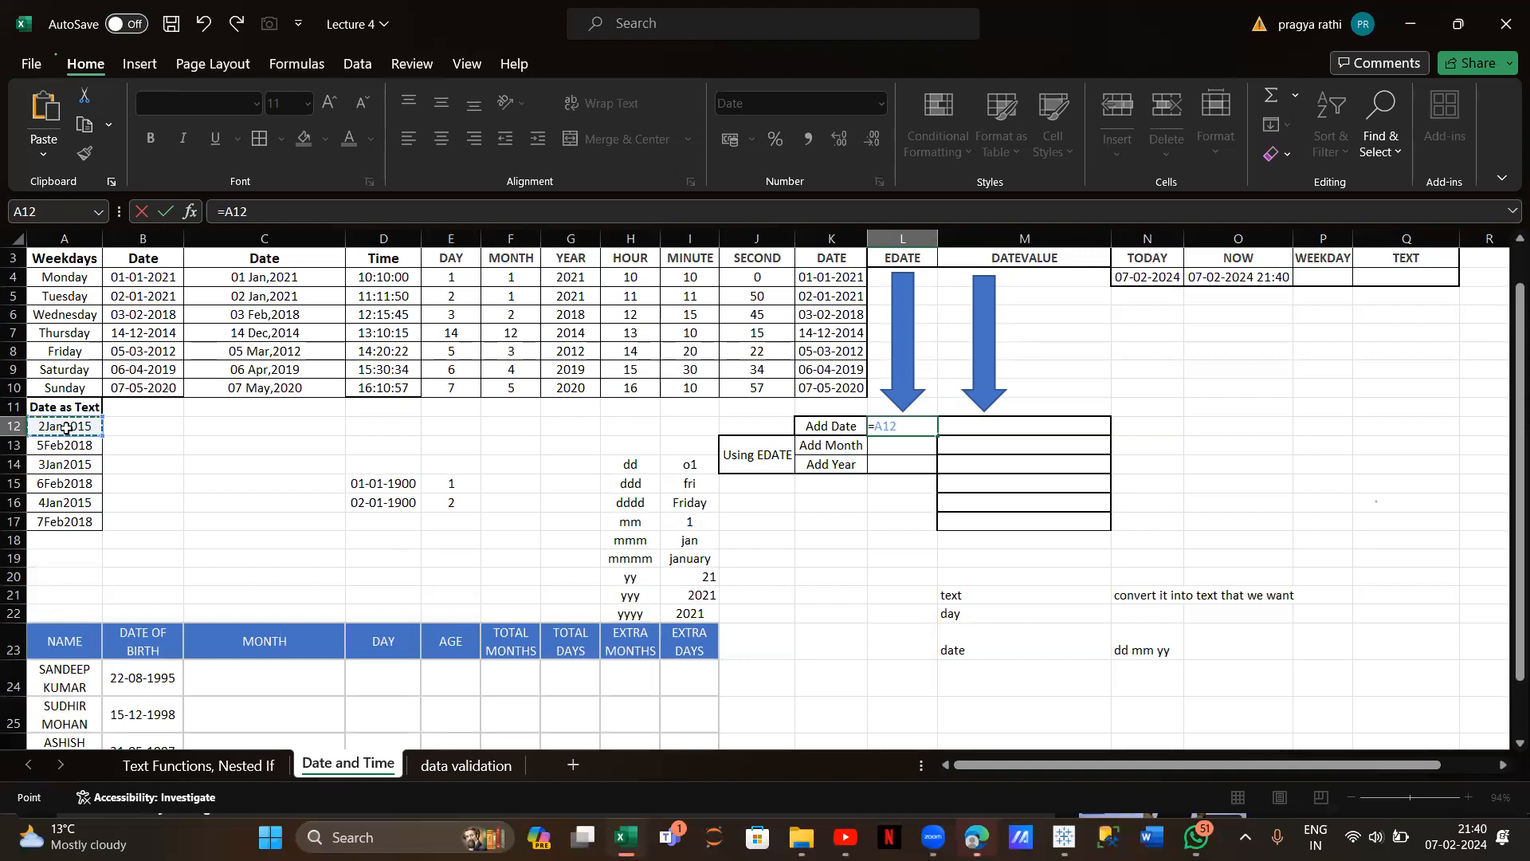
type("+5")
key("Return")
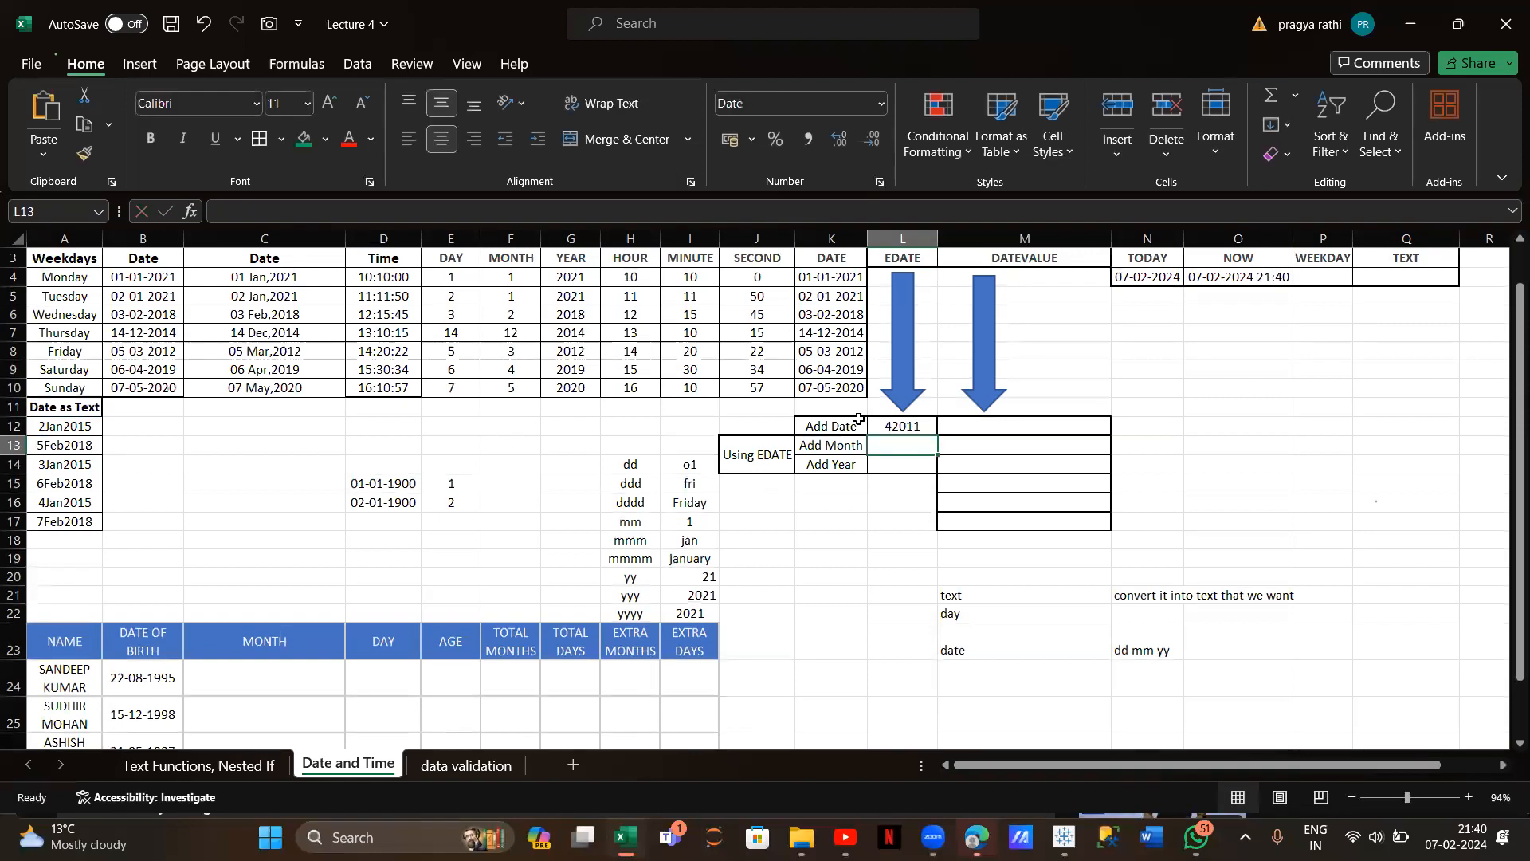
Format L12 as Short Date and autofit column L to show the date
left_click(891, 427)
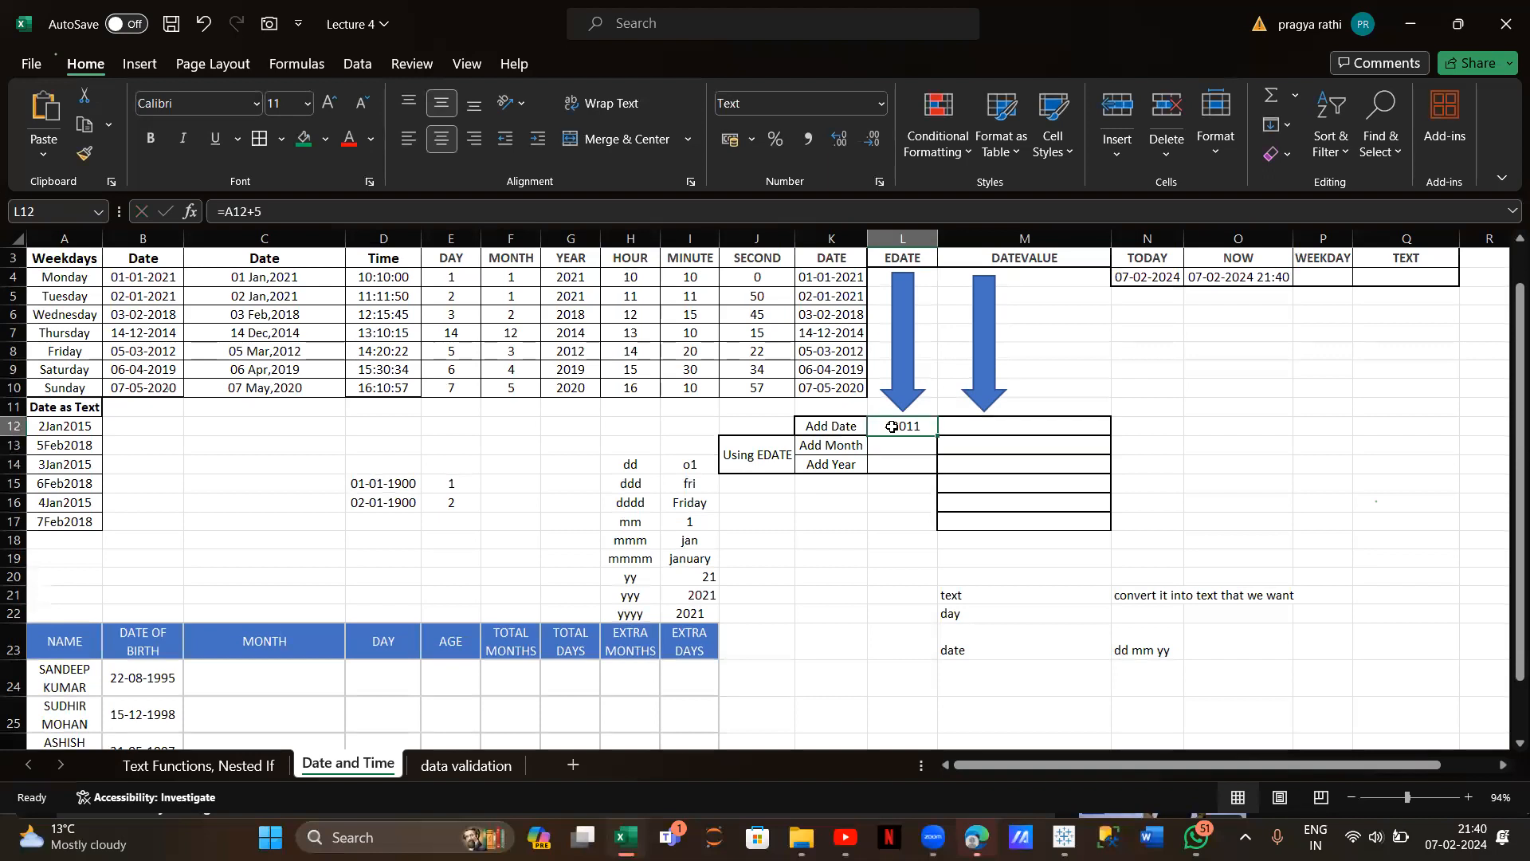
left_click(880, 104)
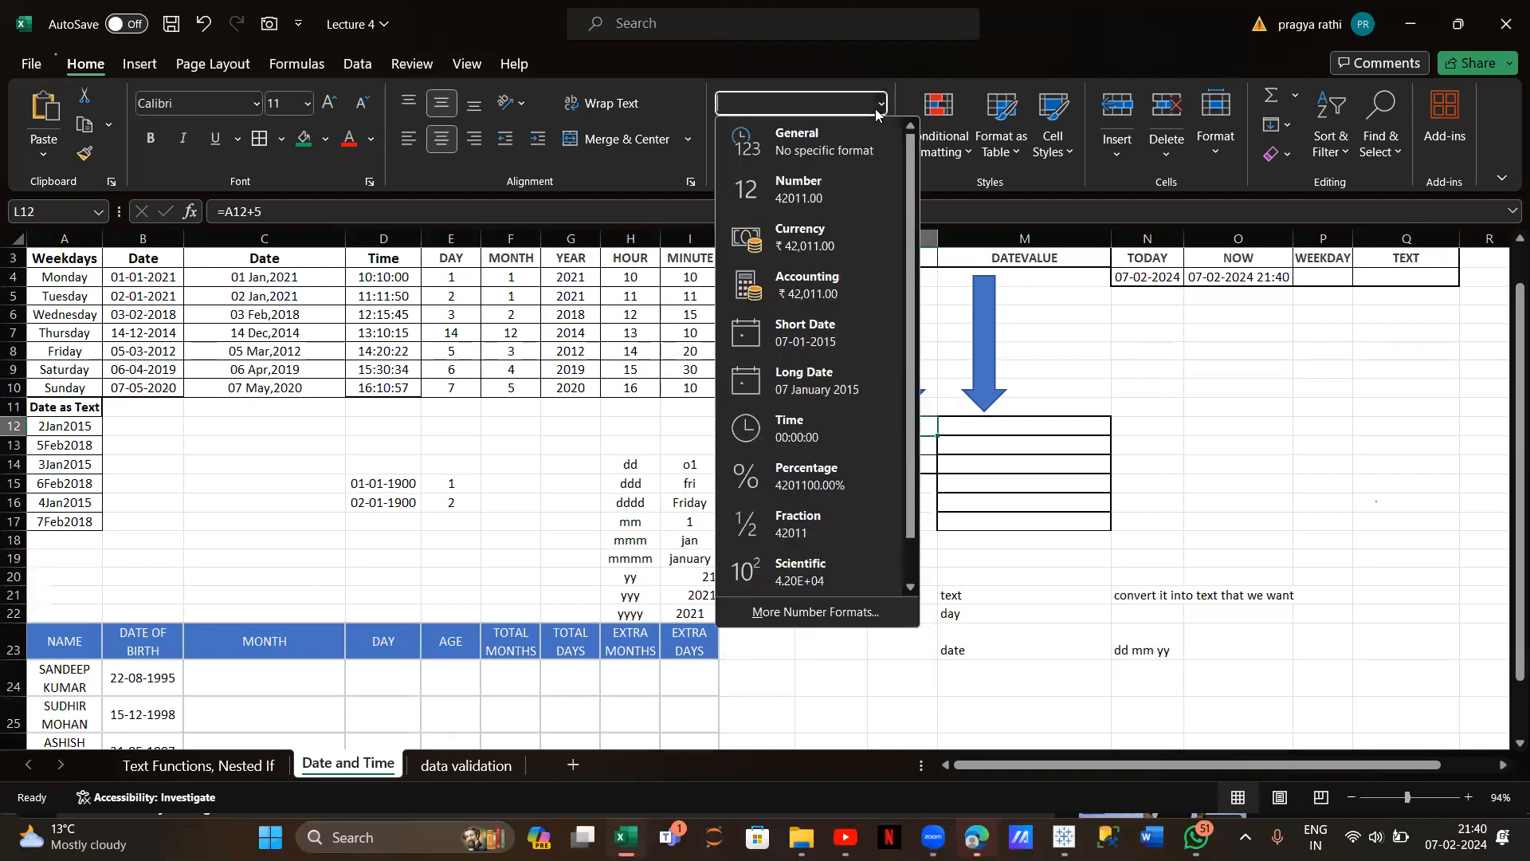
left_click(825, 335)
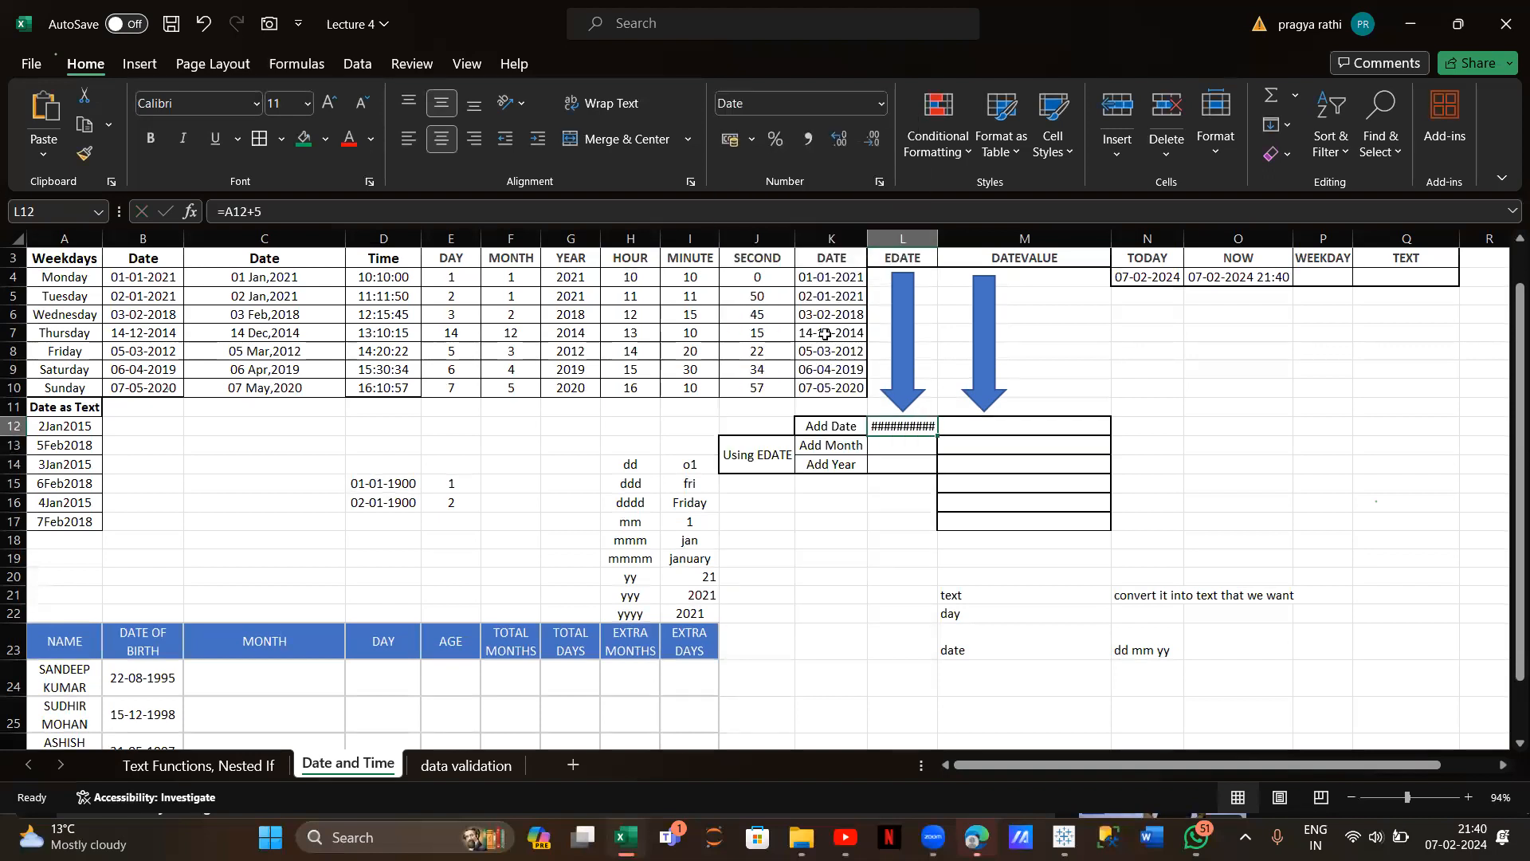
double_click(940, 240)
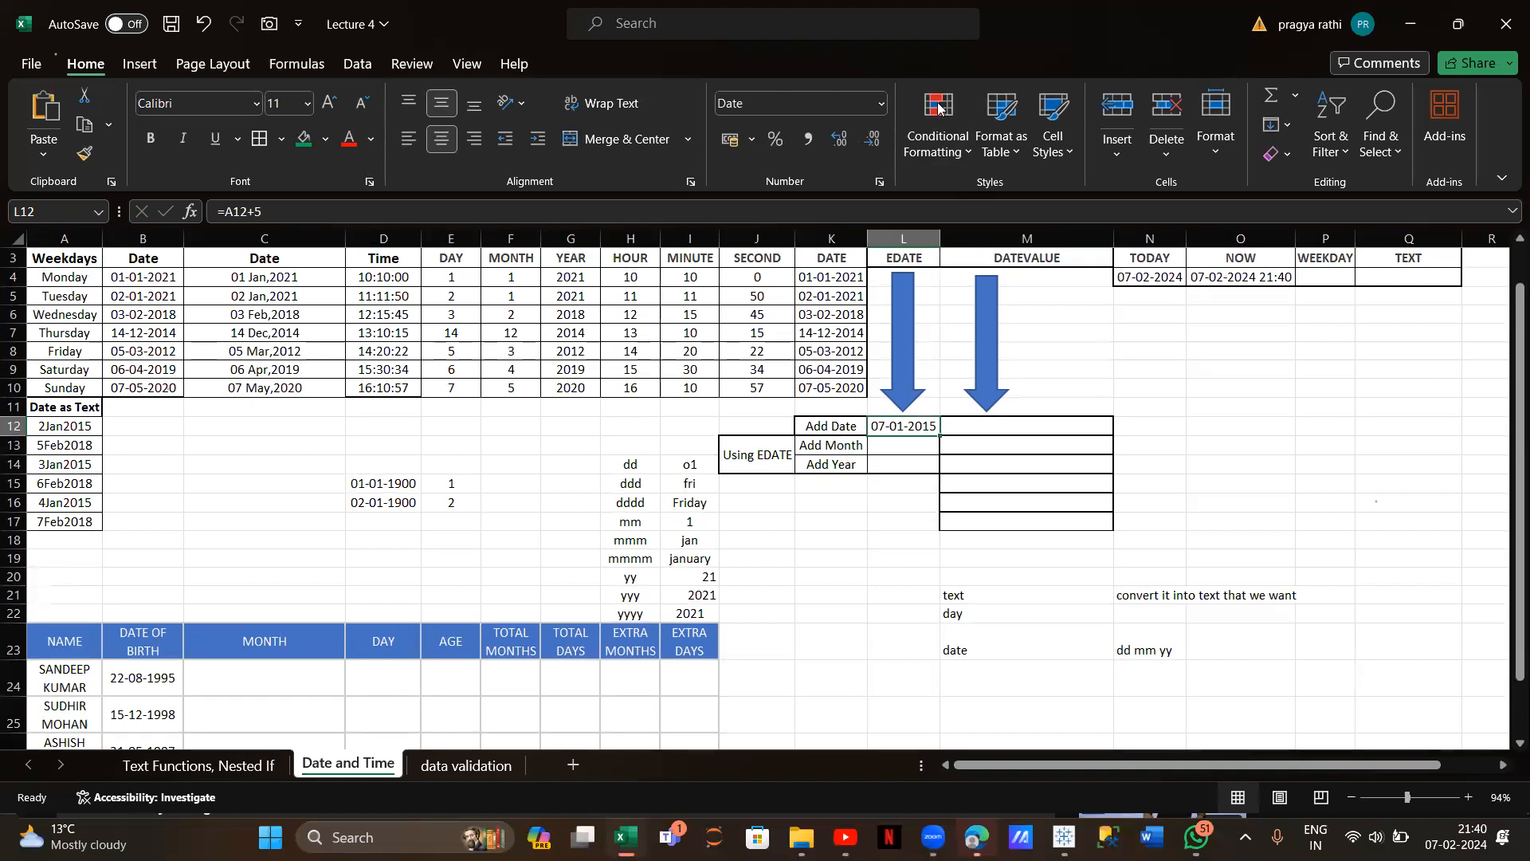
Toggle L12 between Number (42011.00) and Short Date, leaving it as Short Date
left_click(881, 104)
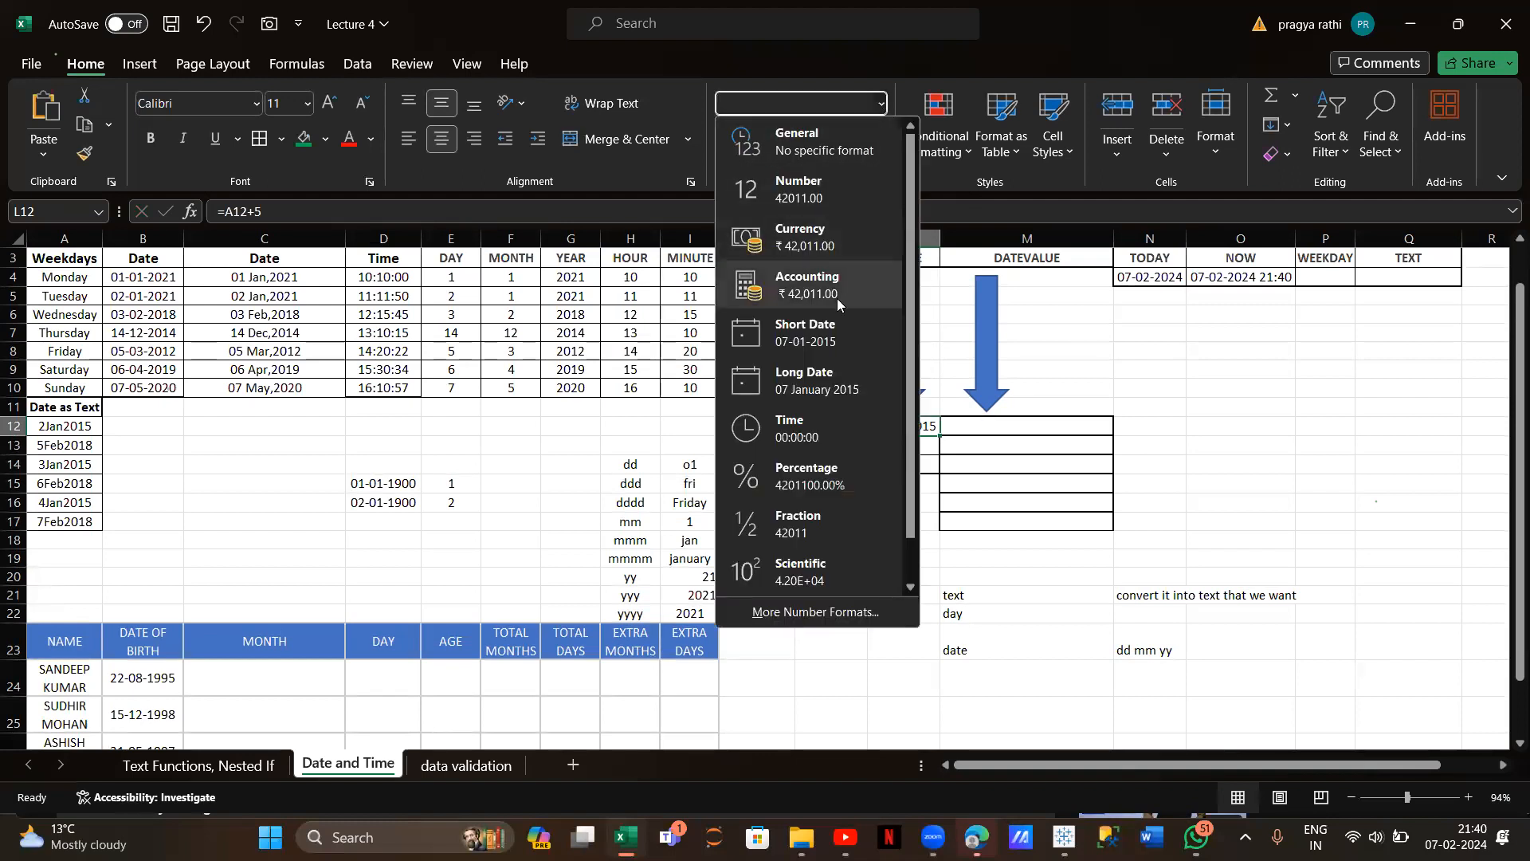
left_click(797, 203)
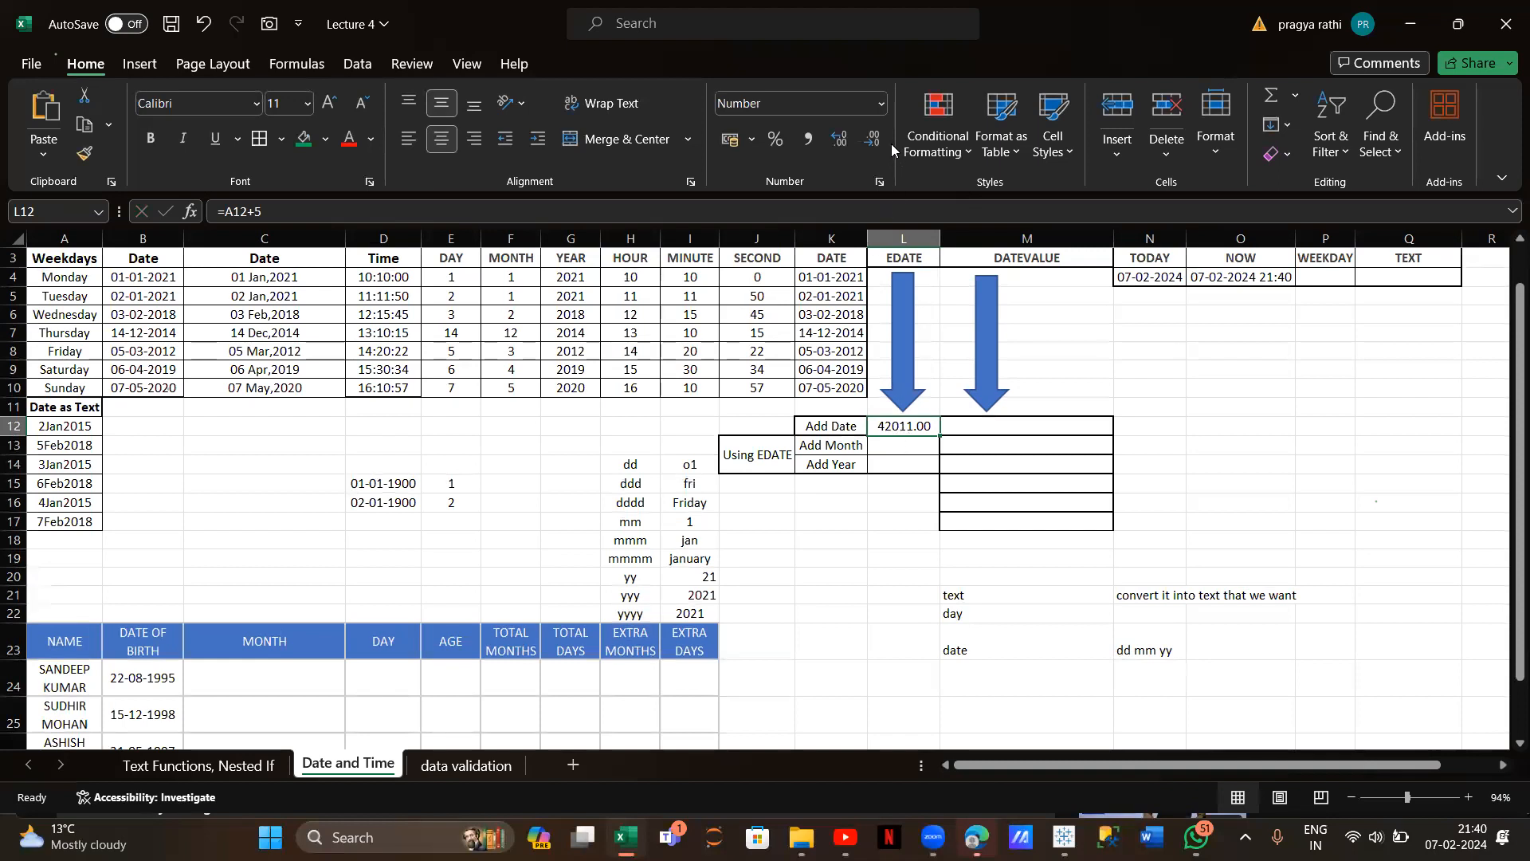
left_click(881, 105)
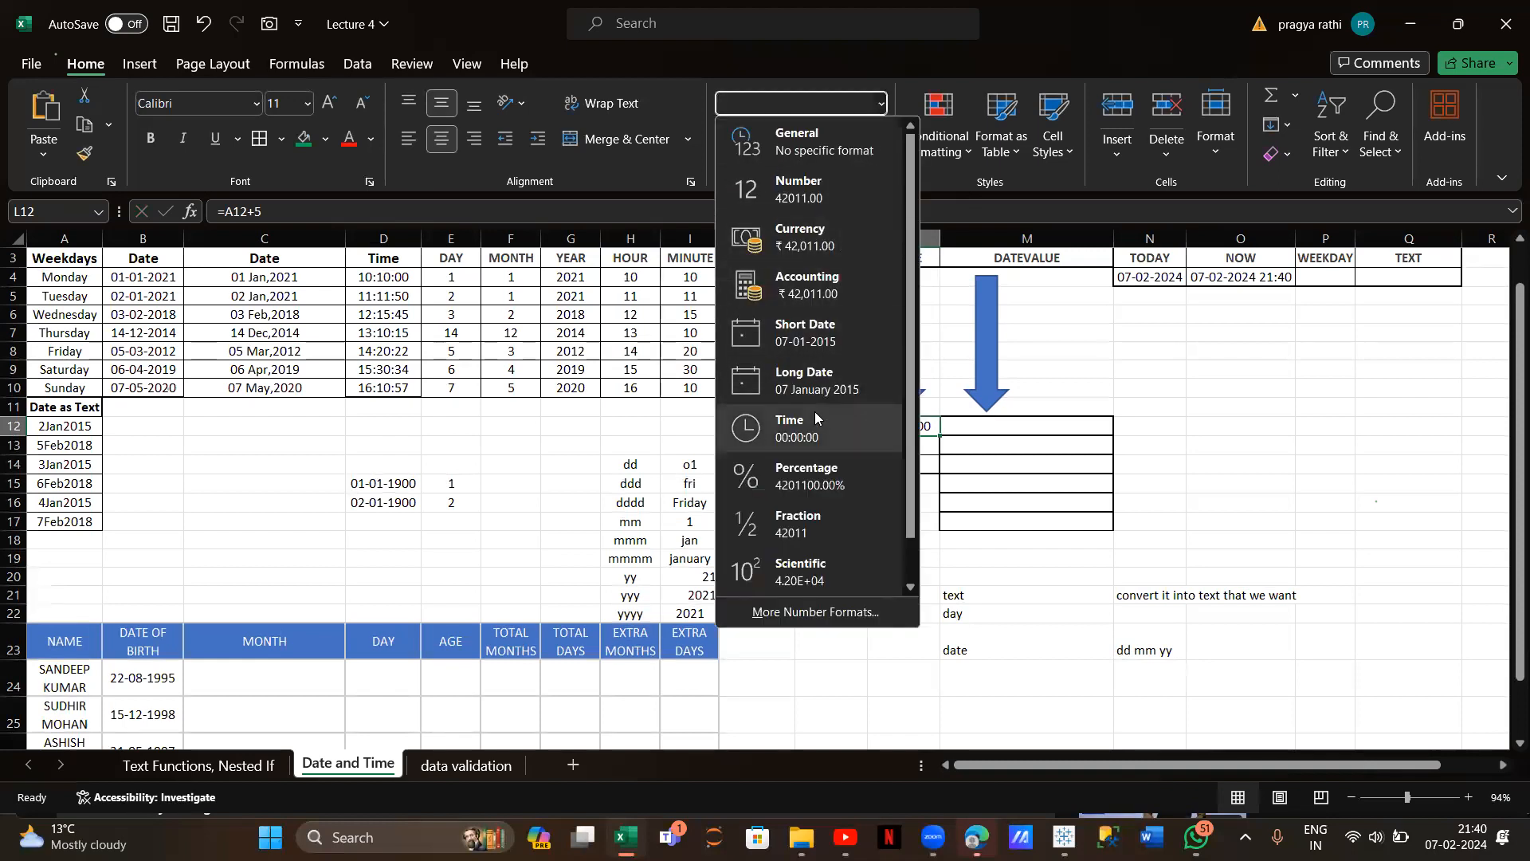
left_click(793, 346)
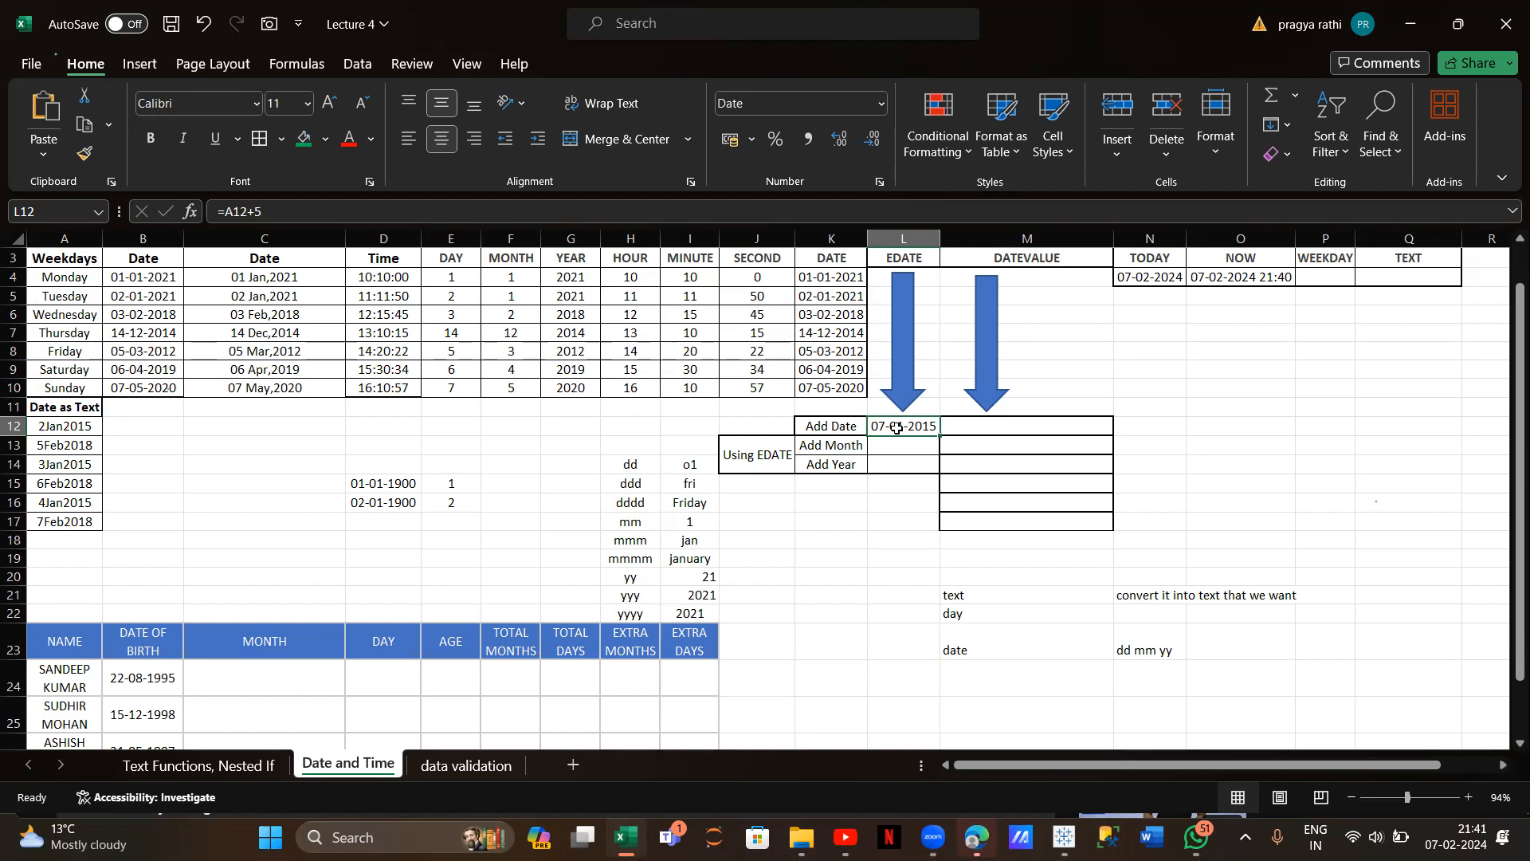
scroll(897, 428, "up", 3)
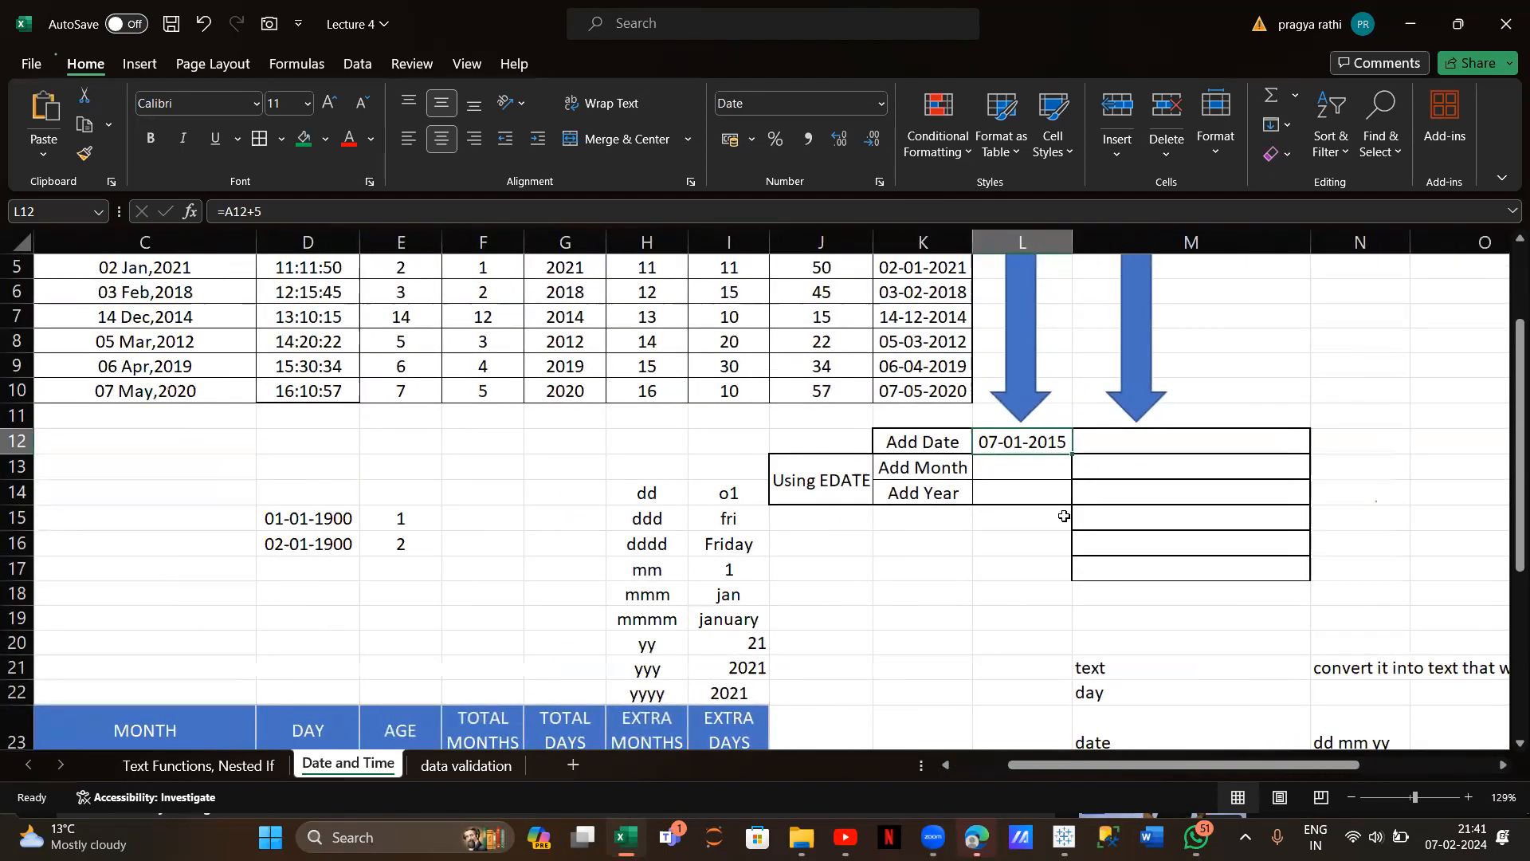
left_click(882, 104)
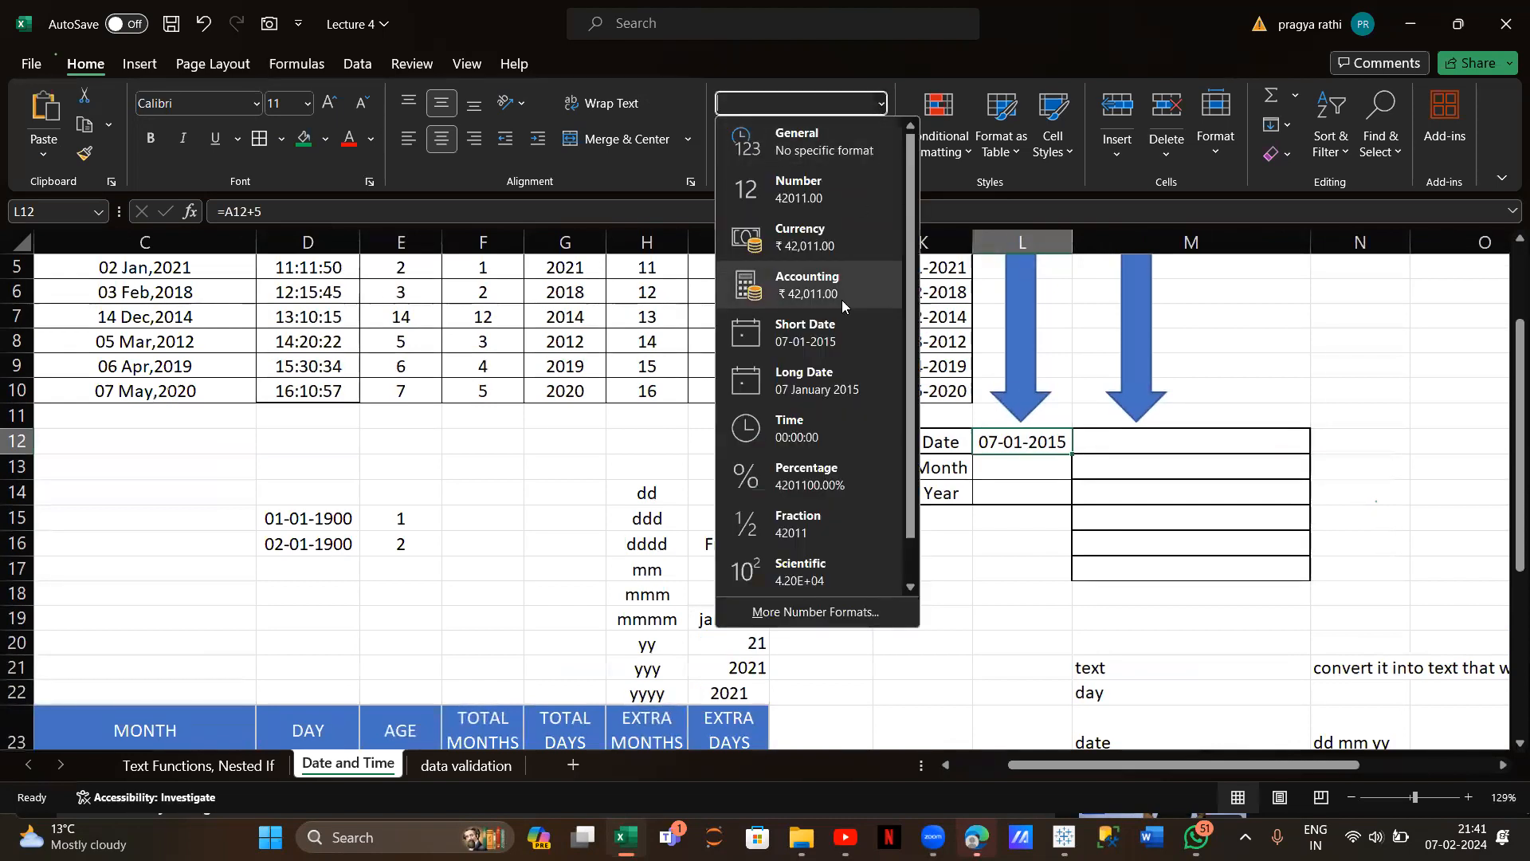
left_click(824, 209)
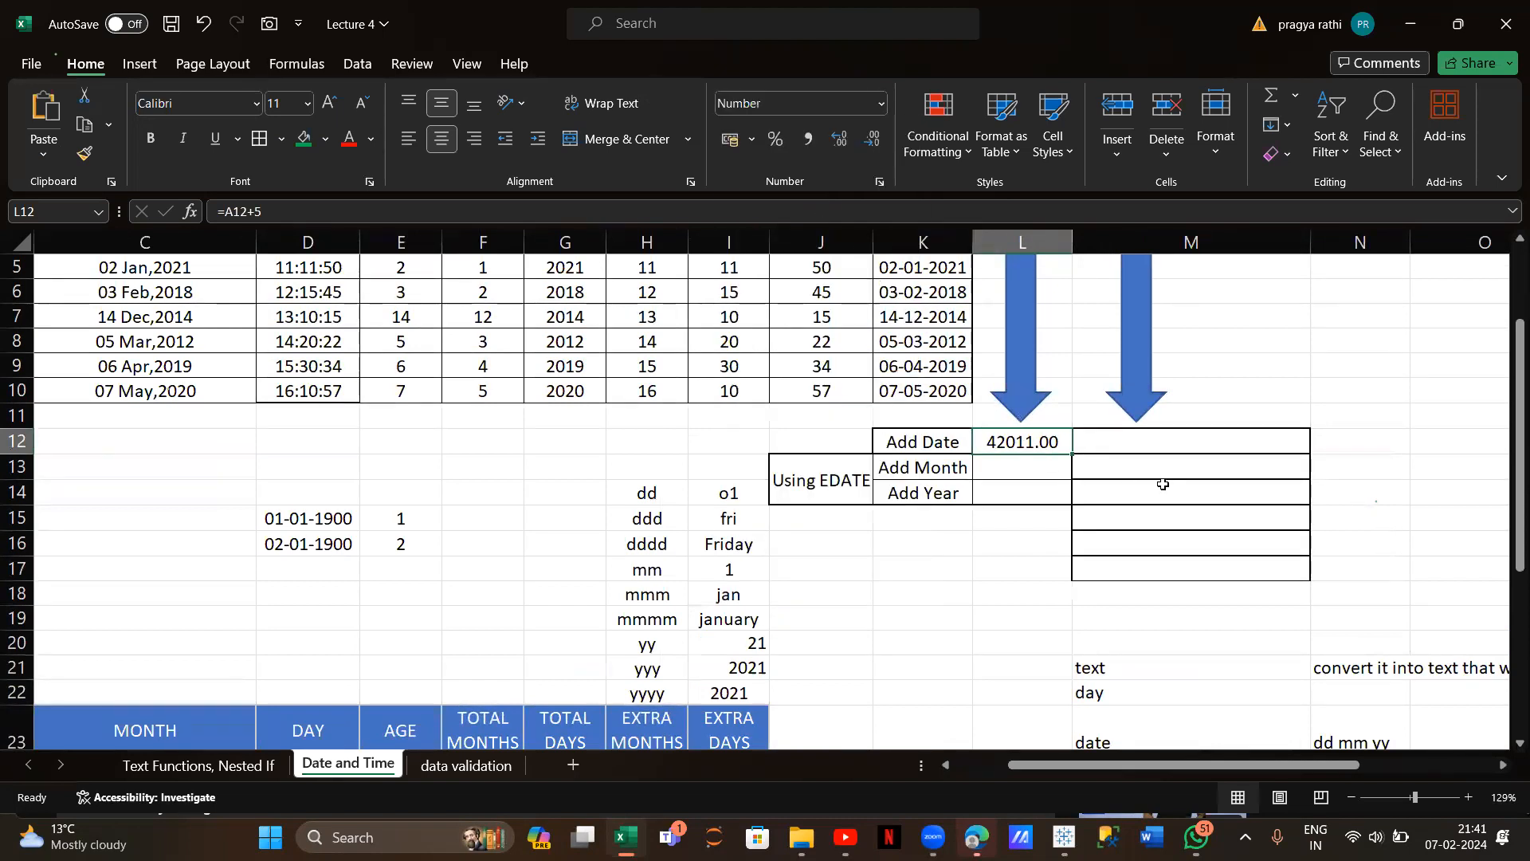
left_click(883, 112)
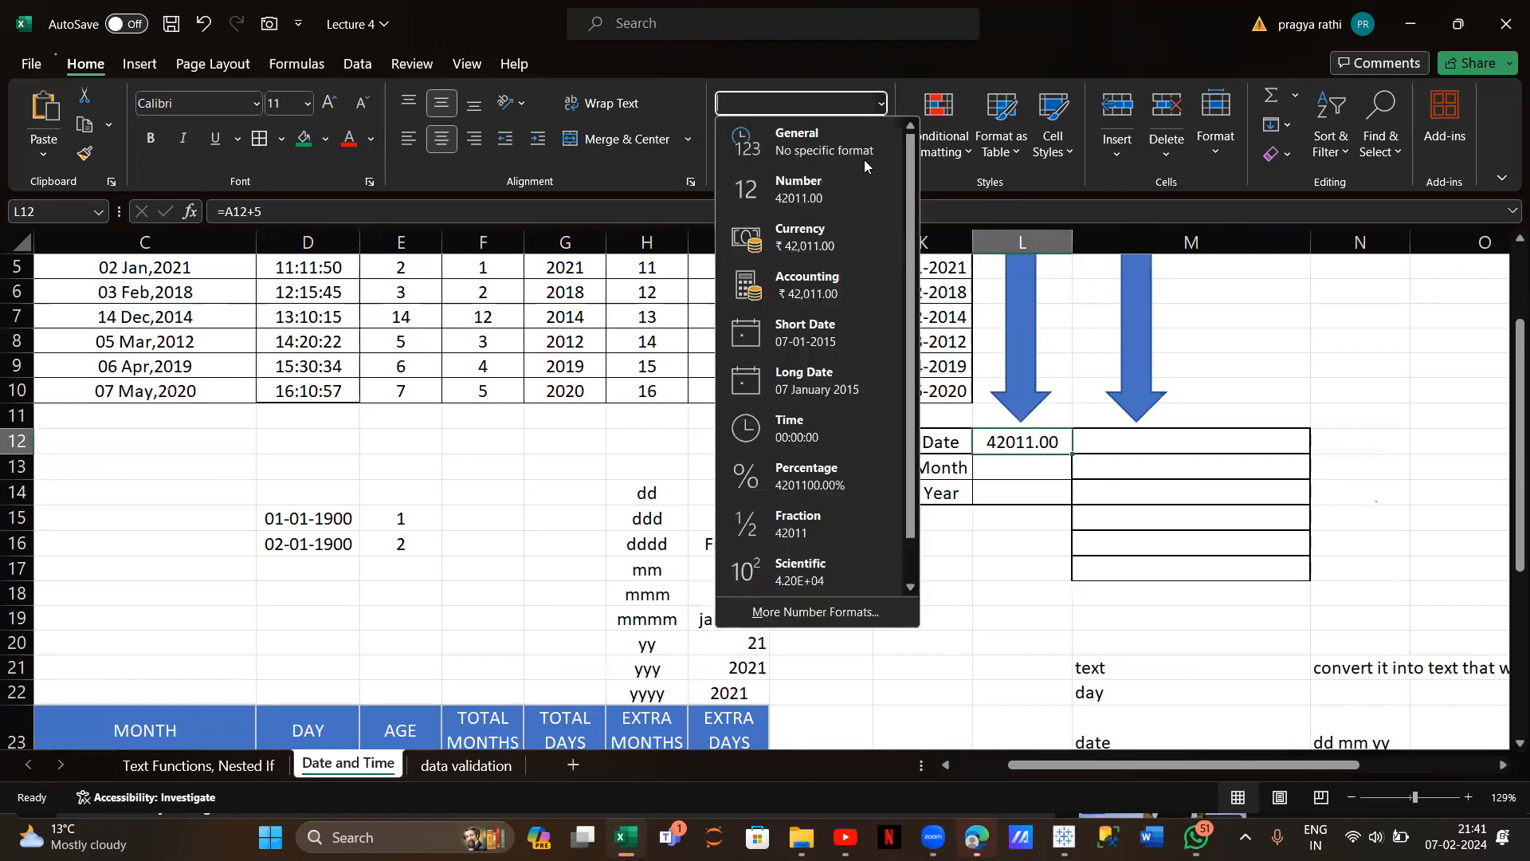
left_click(834, 340)
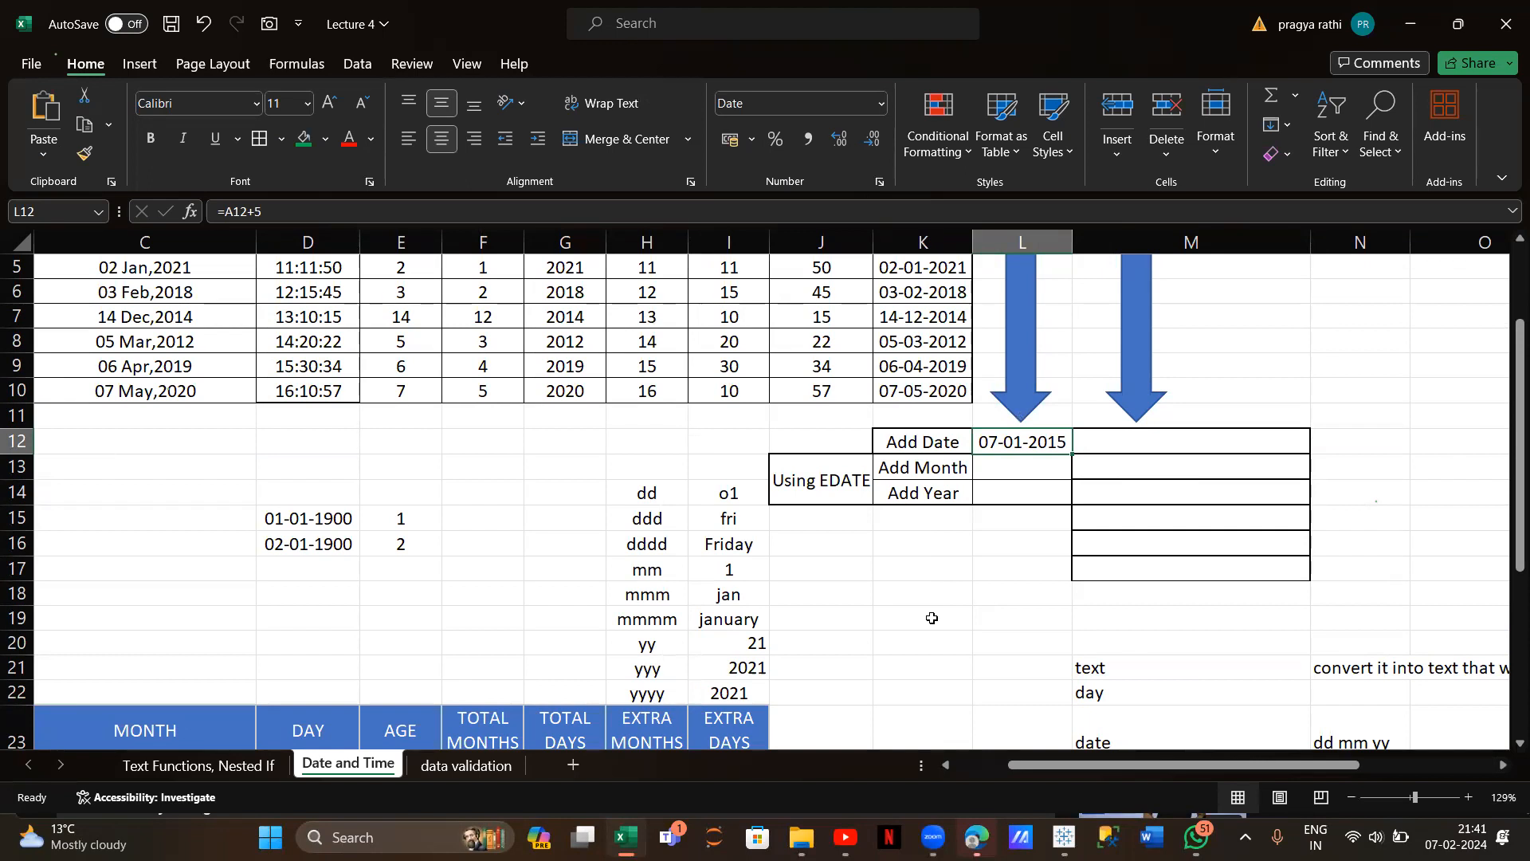
Enter 01-01-1900 in K18, view it as Number (serial 1), then restore Short Date
left_click(911, 583)
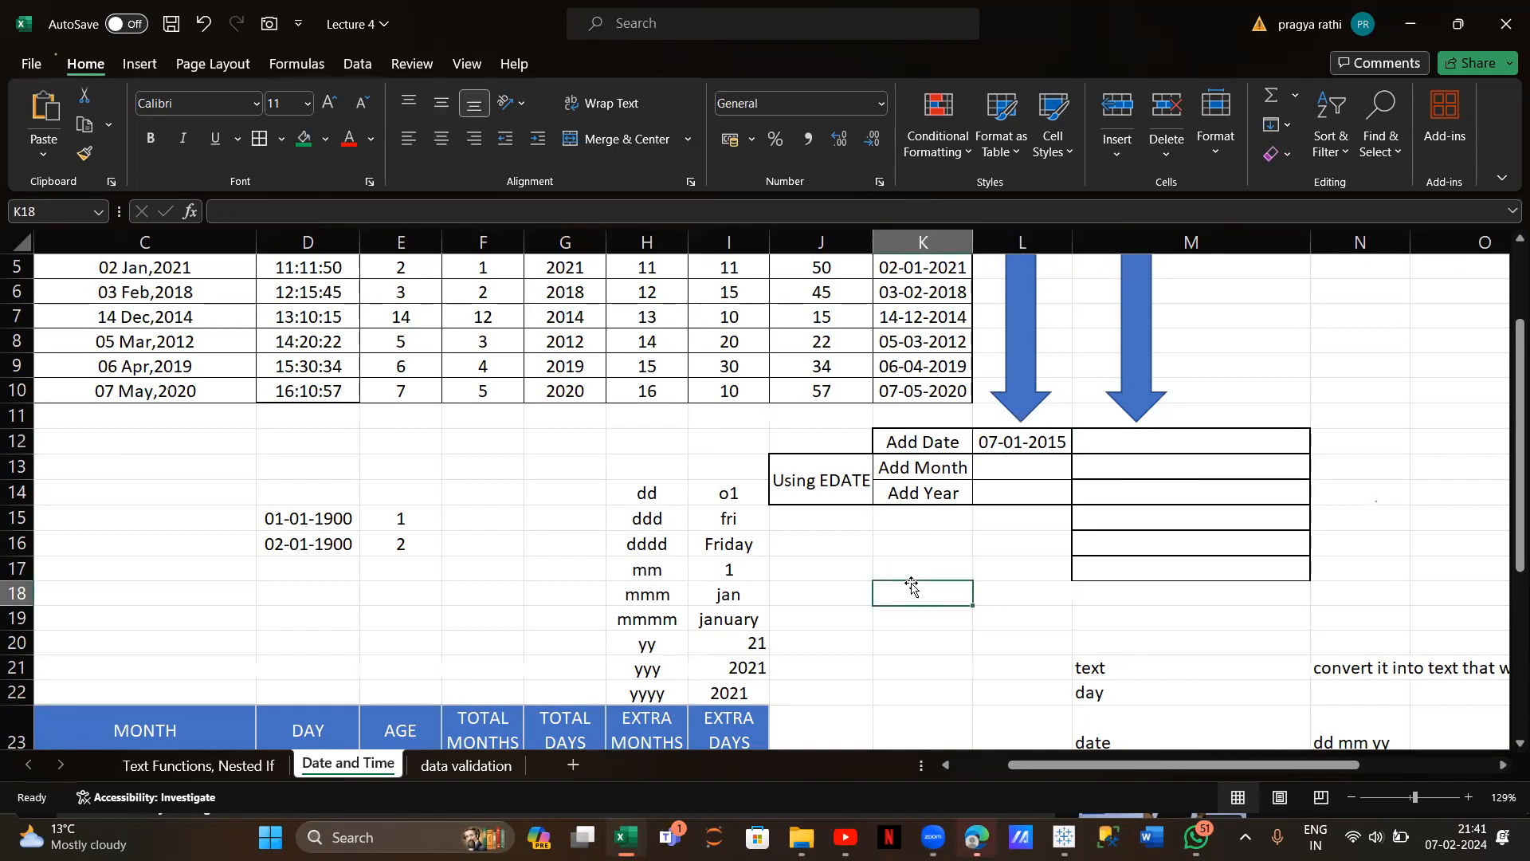
type("01-")
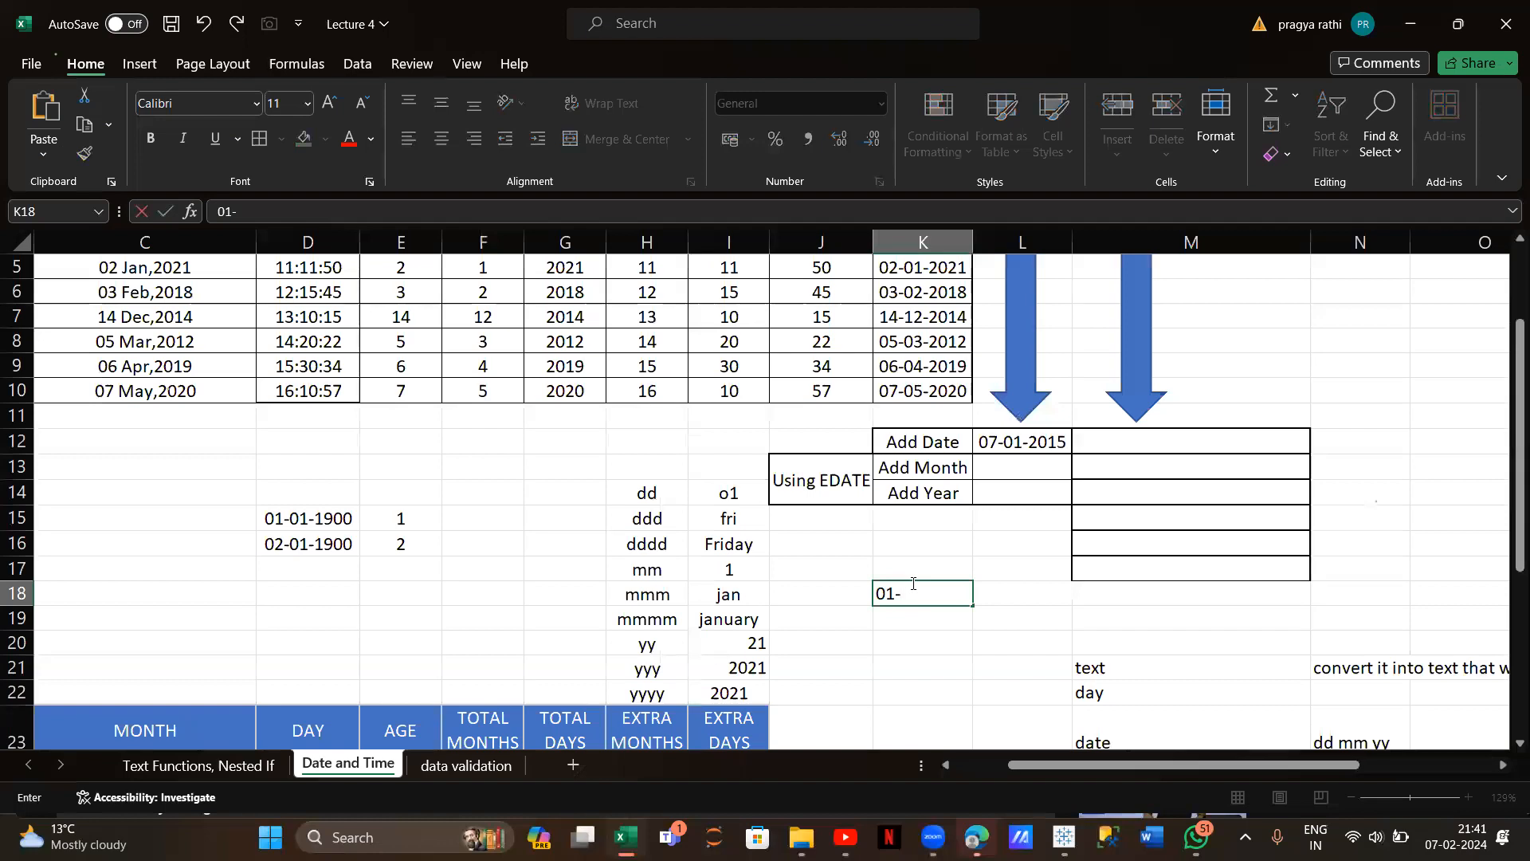
type("01-1900")
key("Return")
key("Return")
left_click(925, 596)
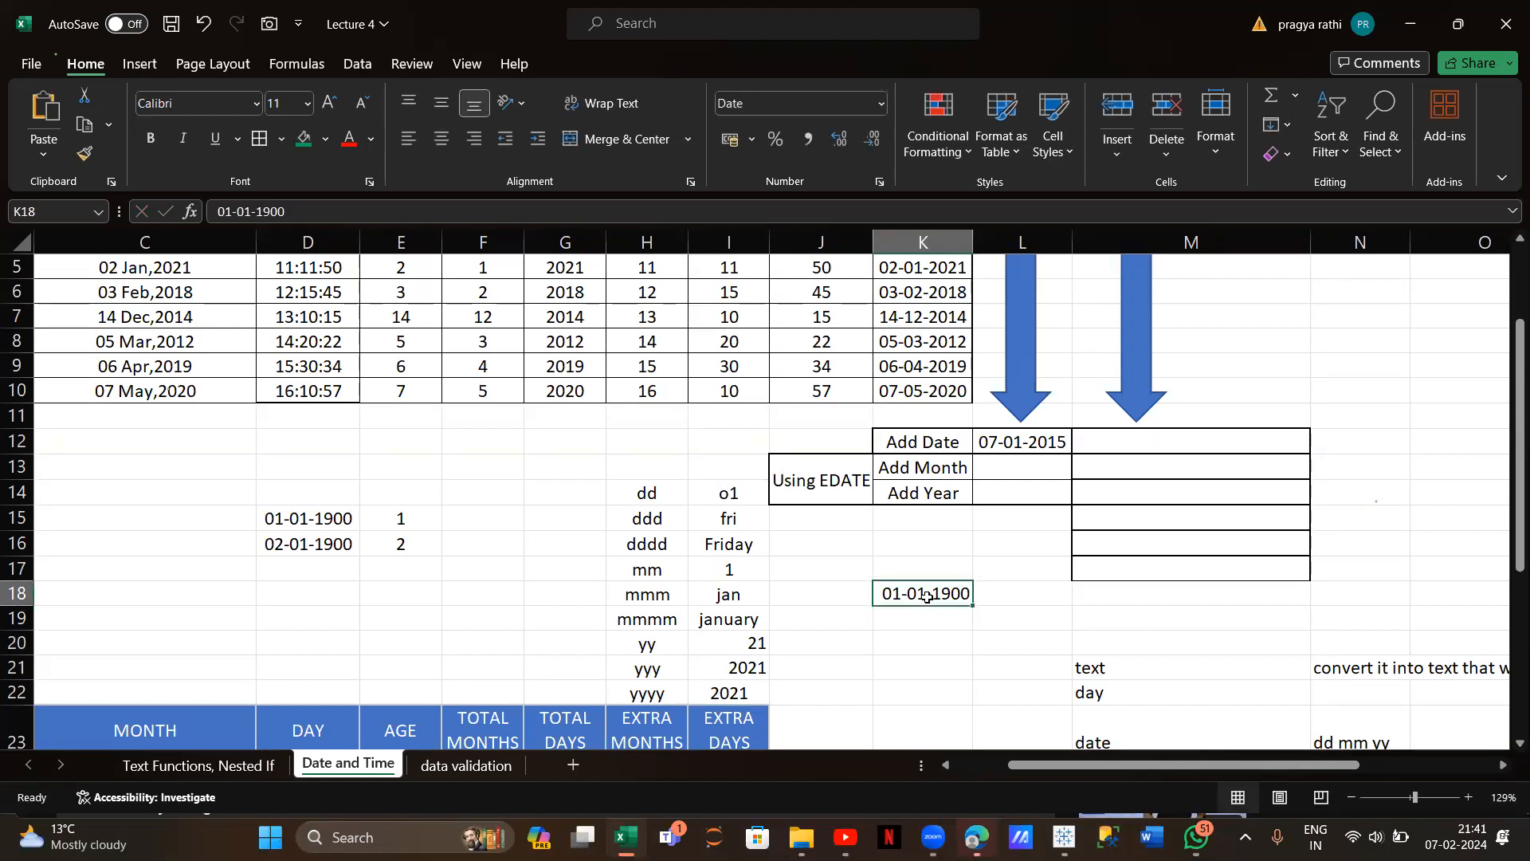
left_click(879, 105)
left_click(820, 204)
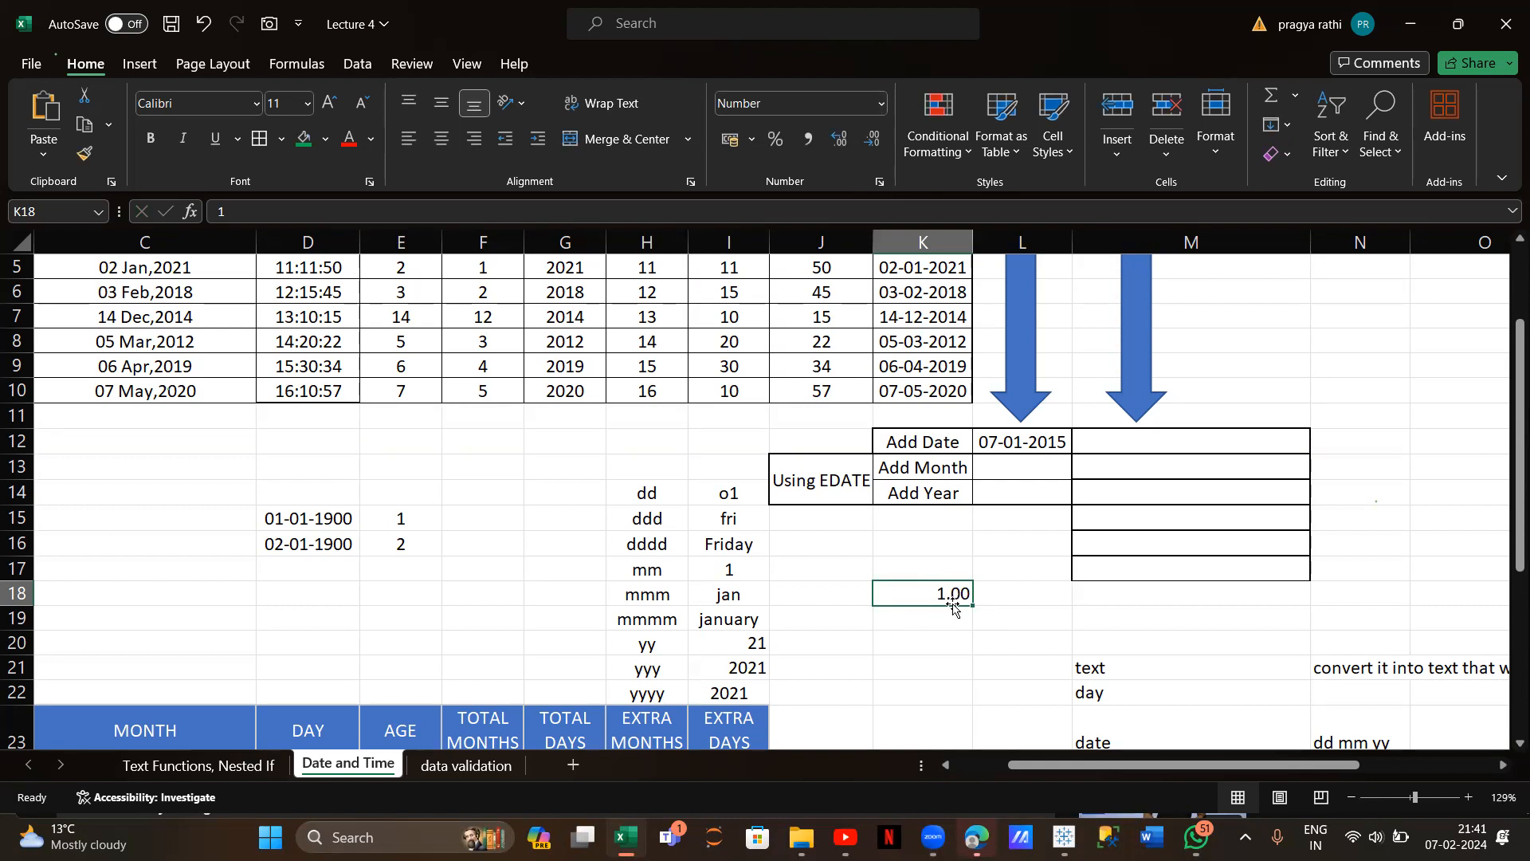
left_click(880, 103)
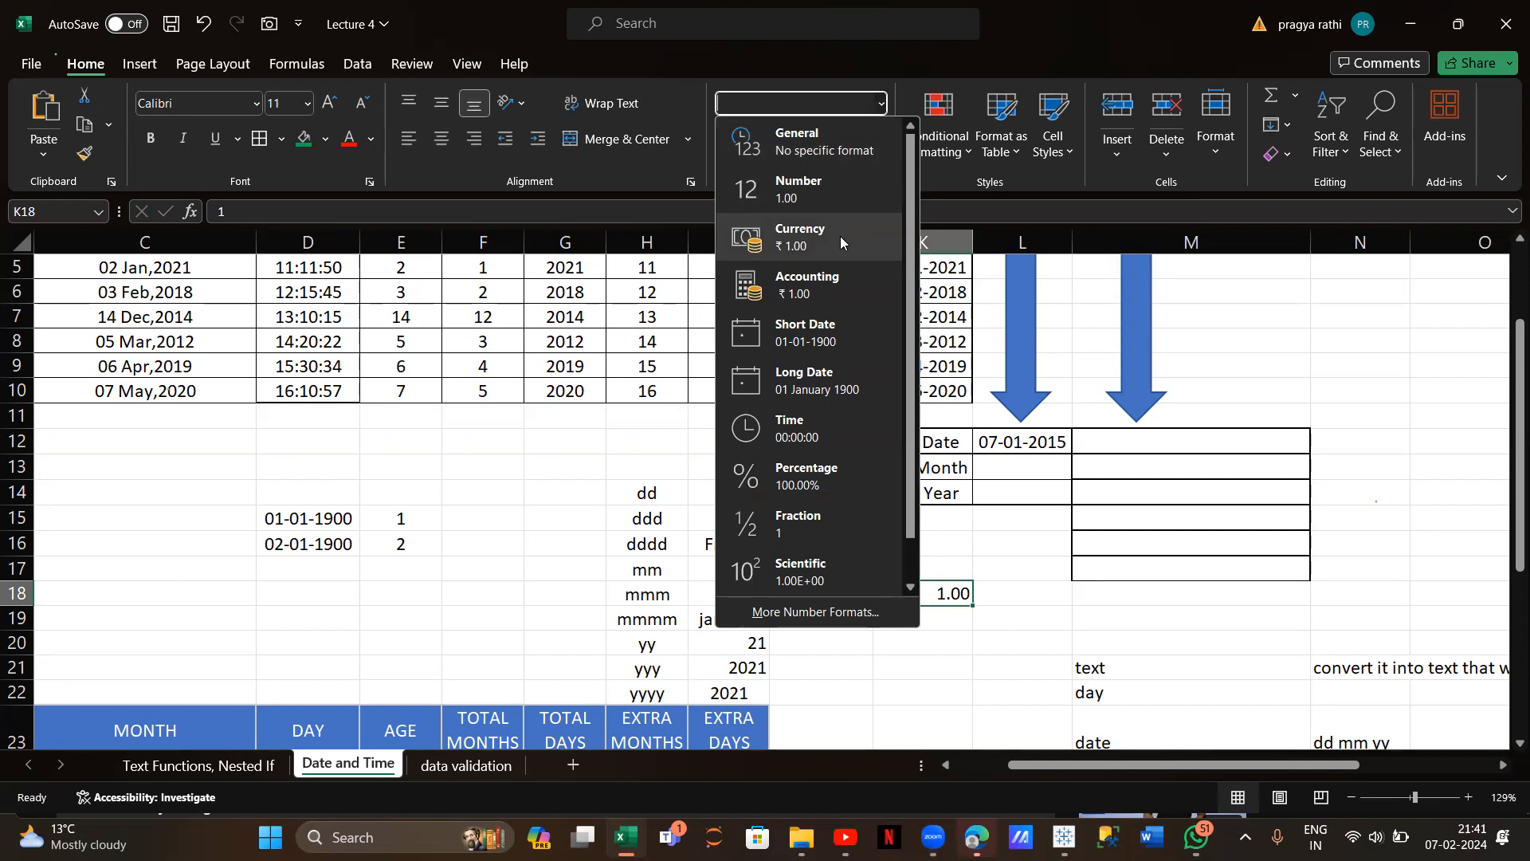
left_click(827, 335)
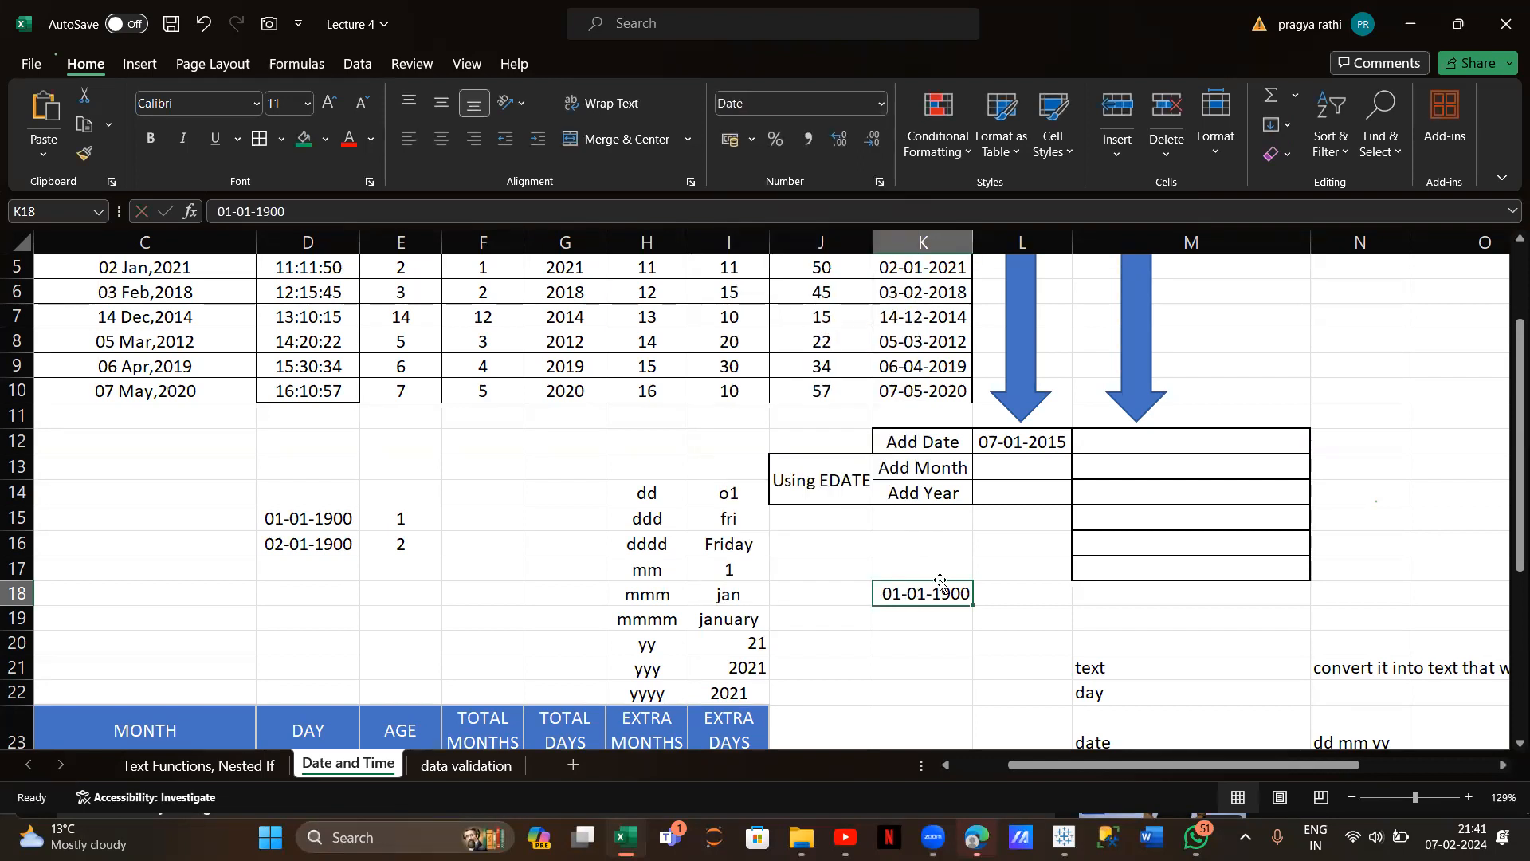
Enter 02-01-1900 in K19 and format it as Number, showing 2.00
left_click(907, 619)
type("0")
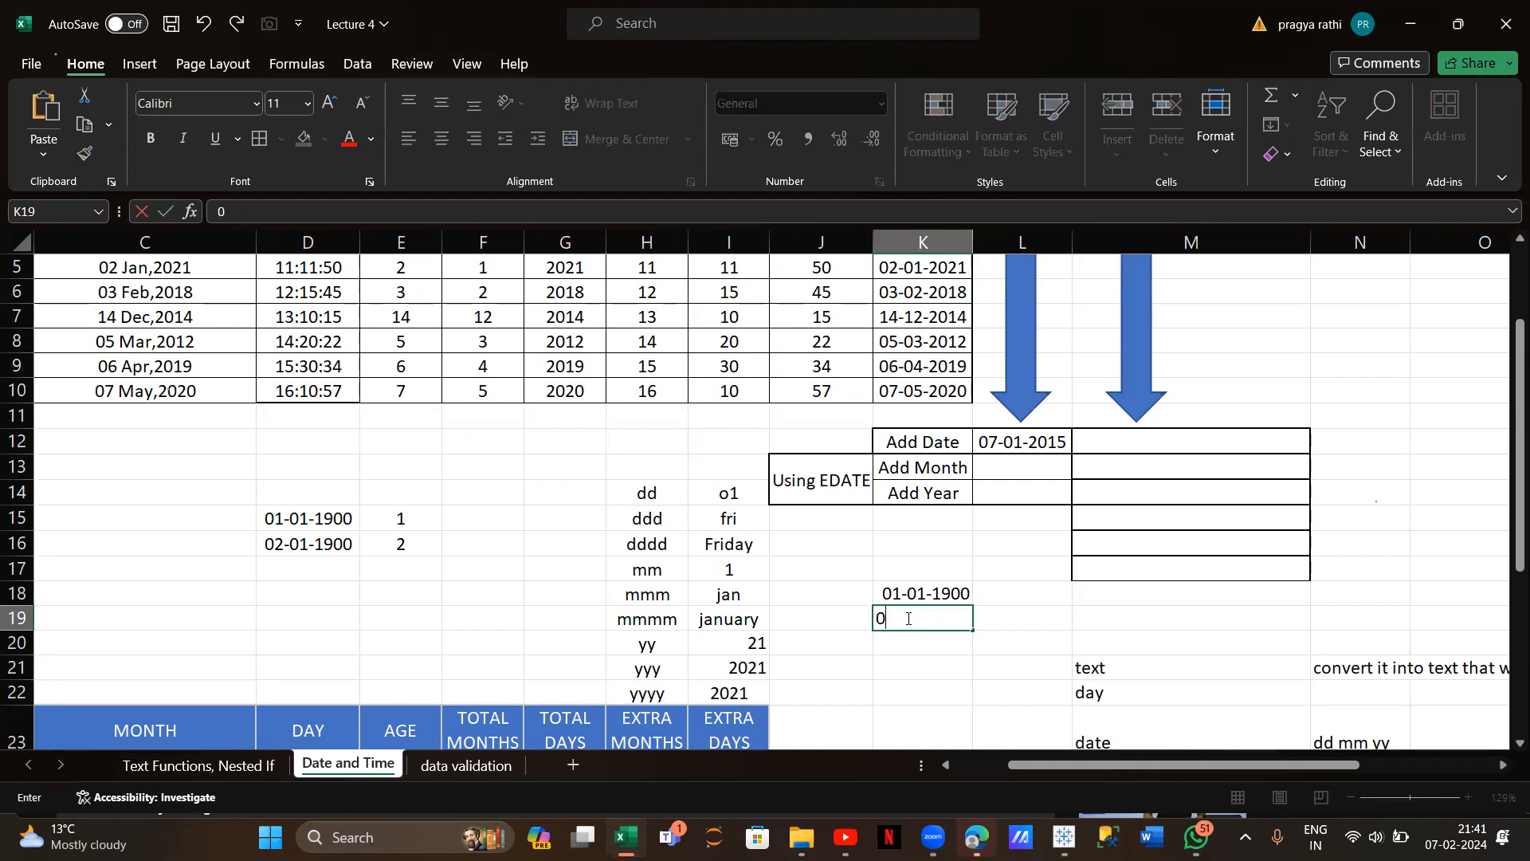
type("2-02")
type("-1900")
left_click_drag(942, 666, 932, 618)
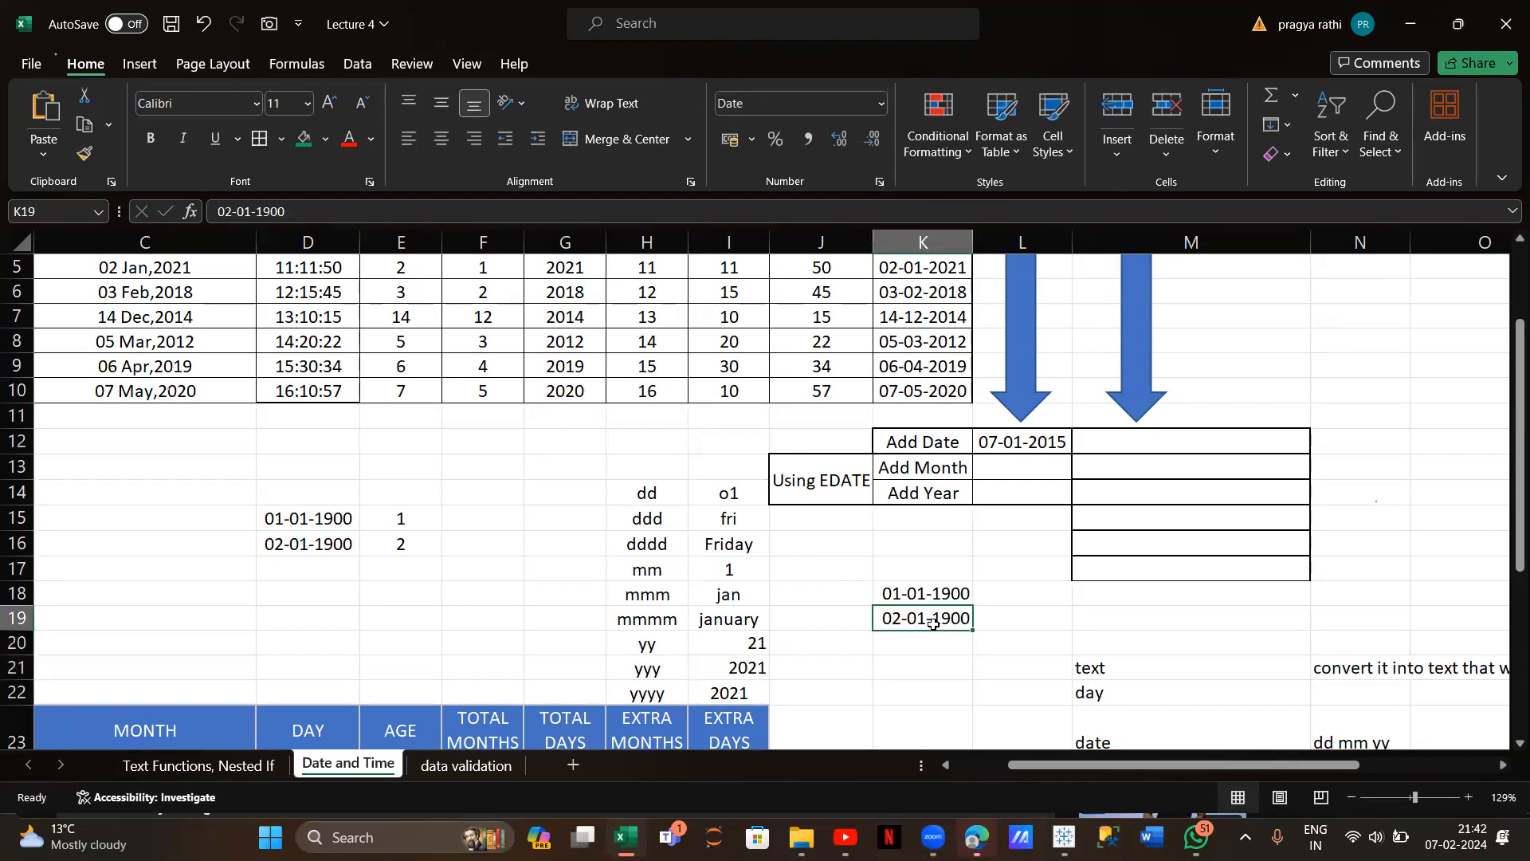
left_click(881, 103)
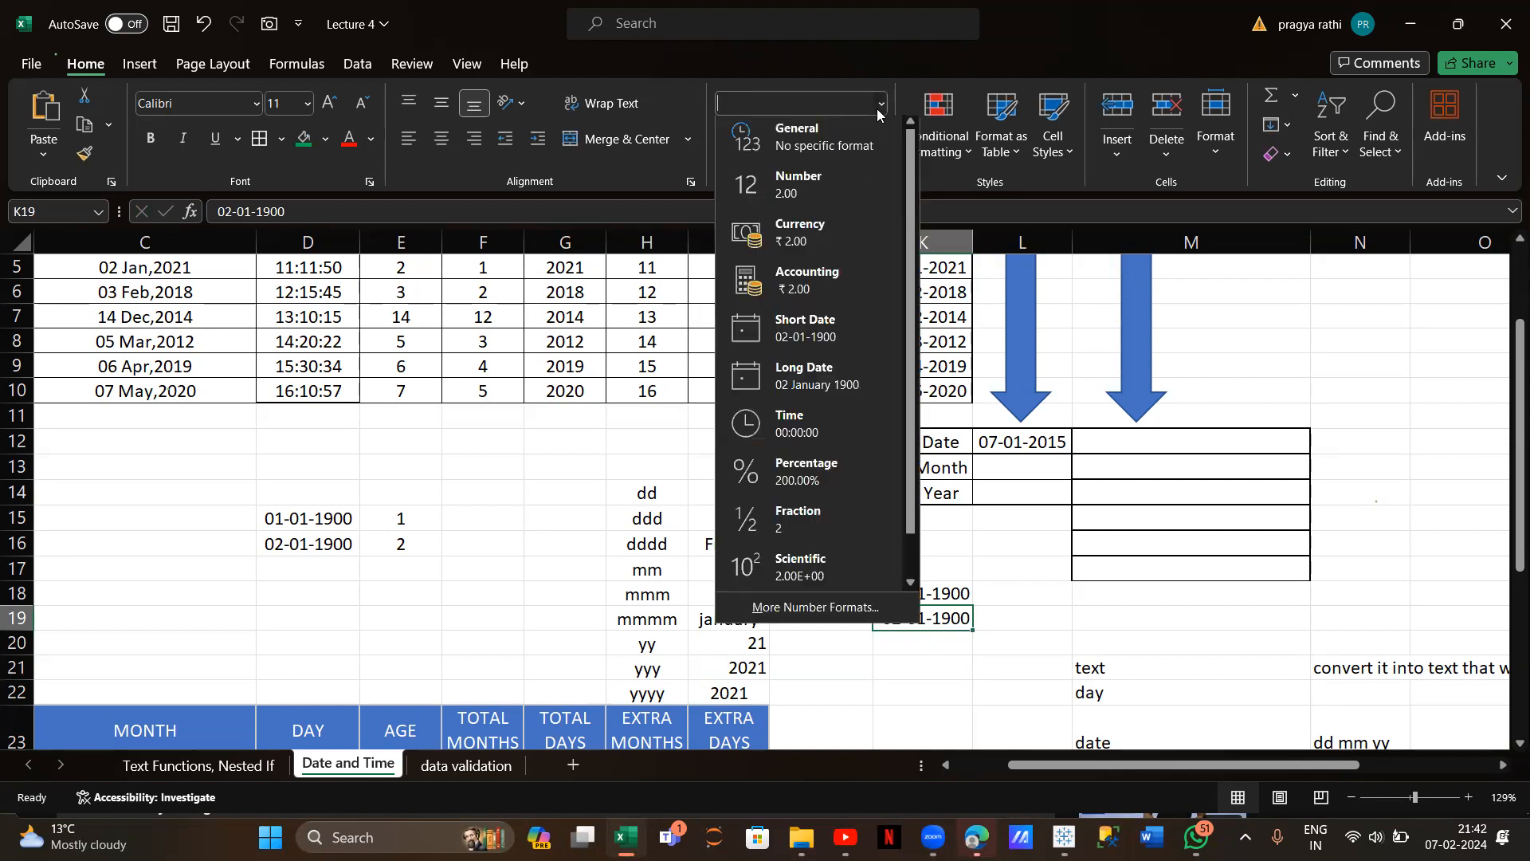
left_click(837, 185)
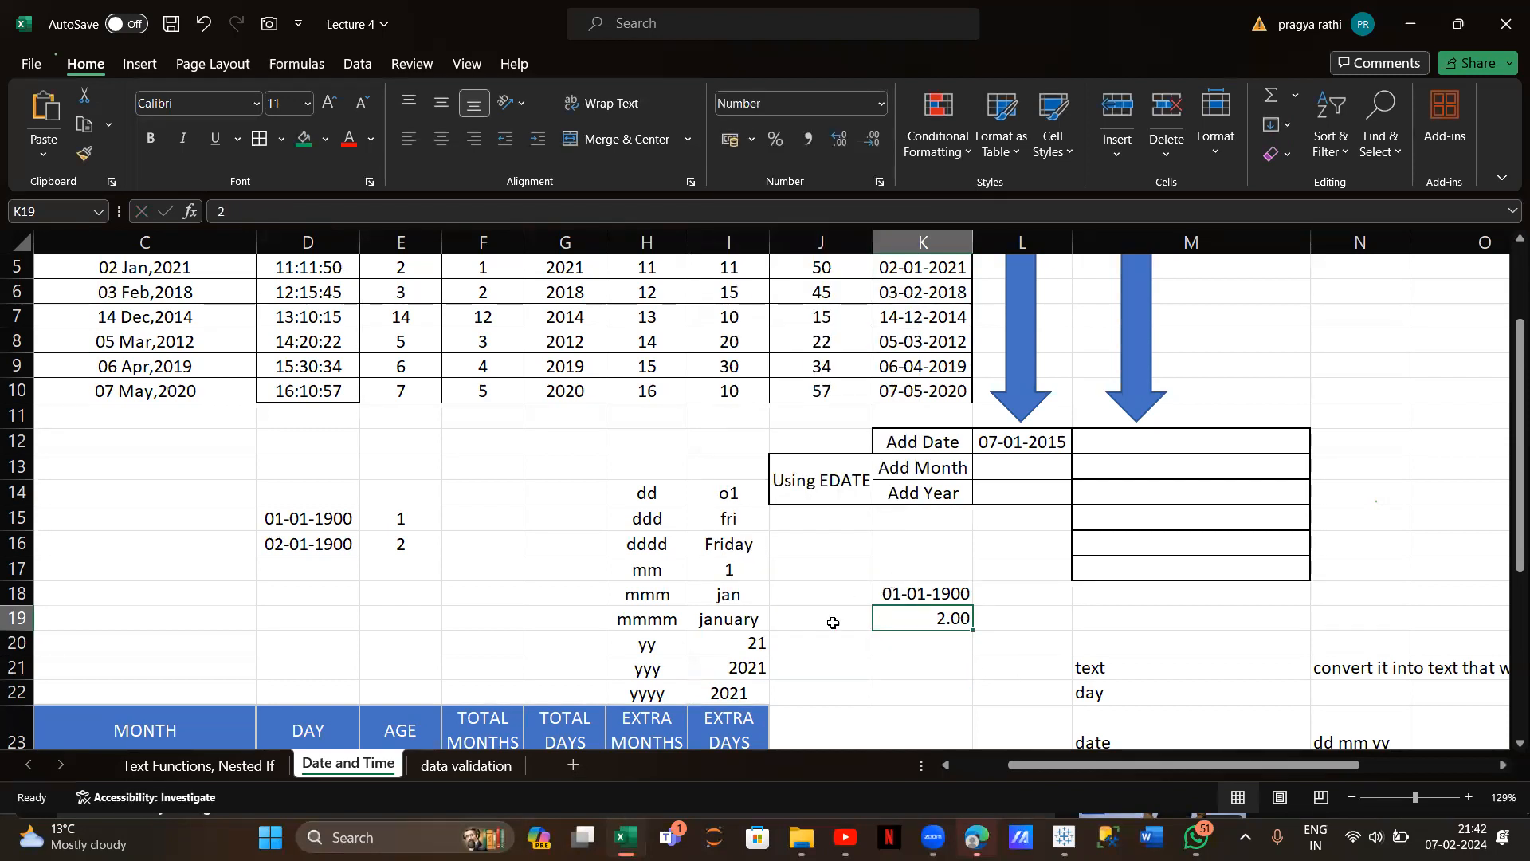
left_click(876, 657)
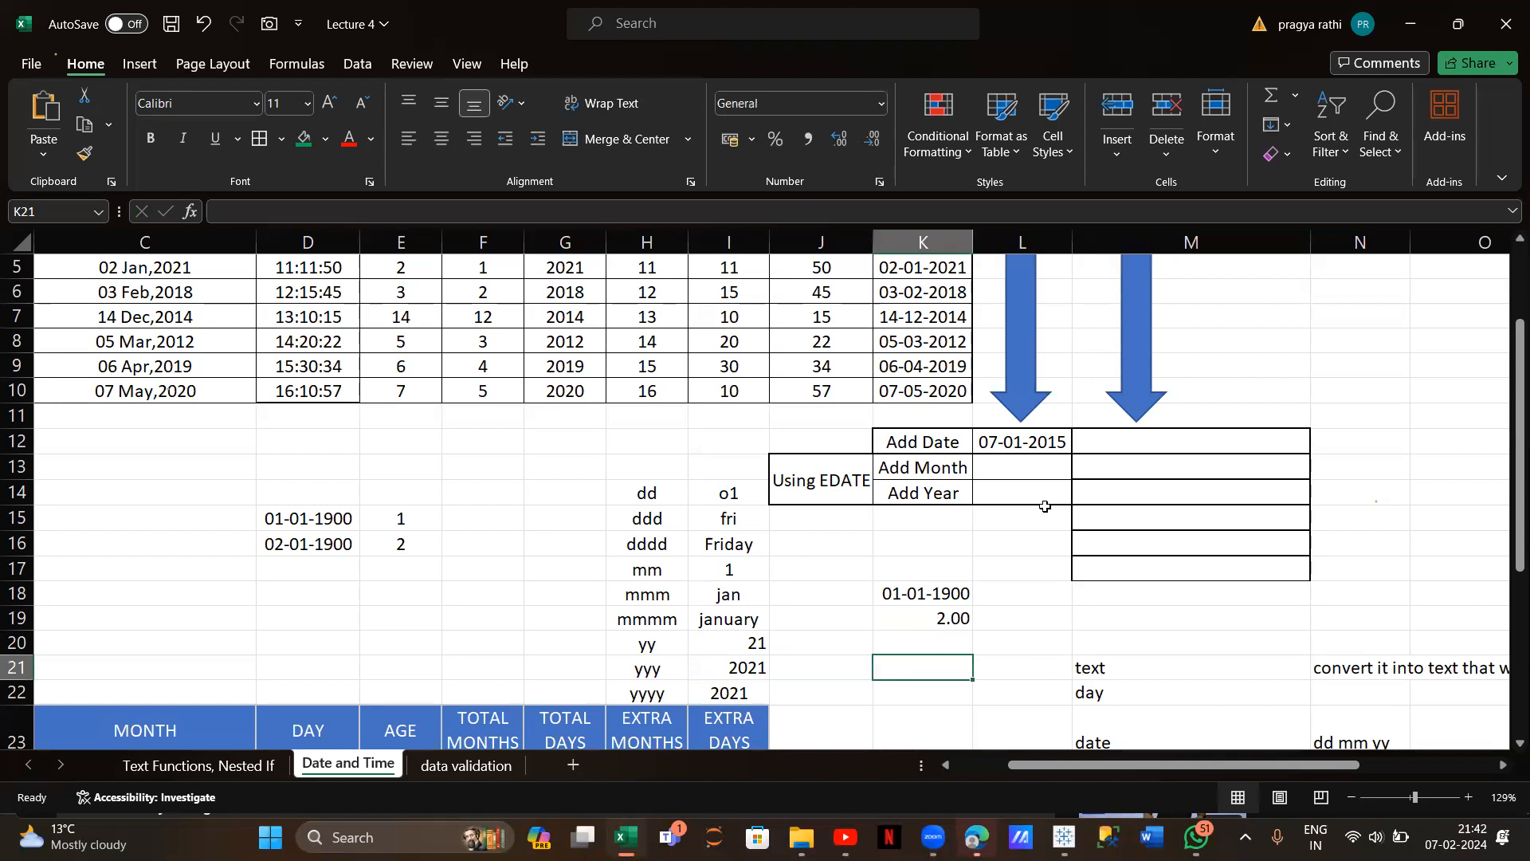
left_click(1024, 470)
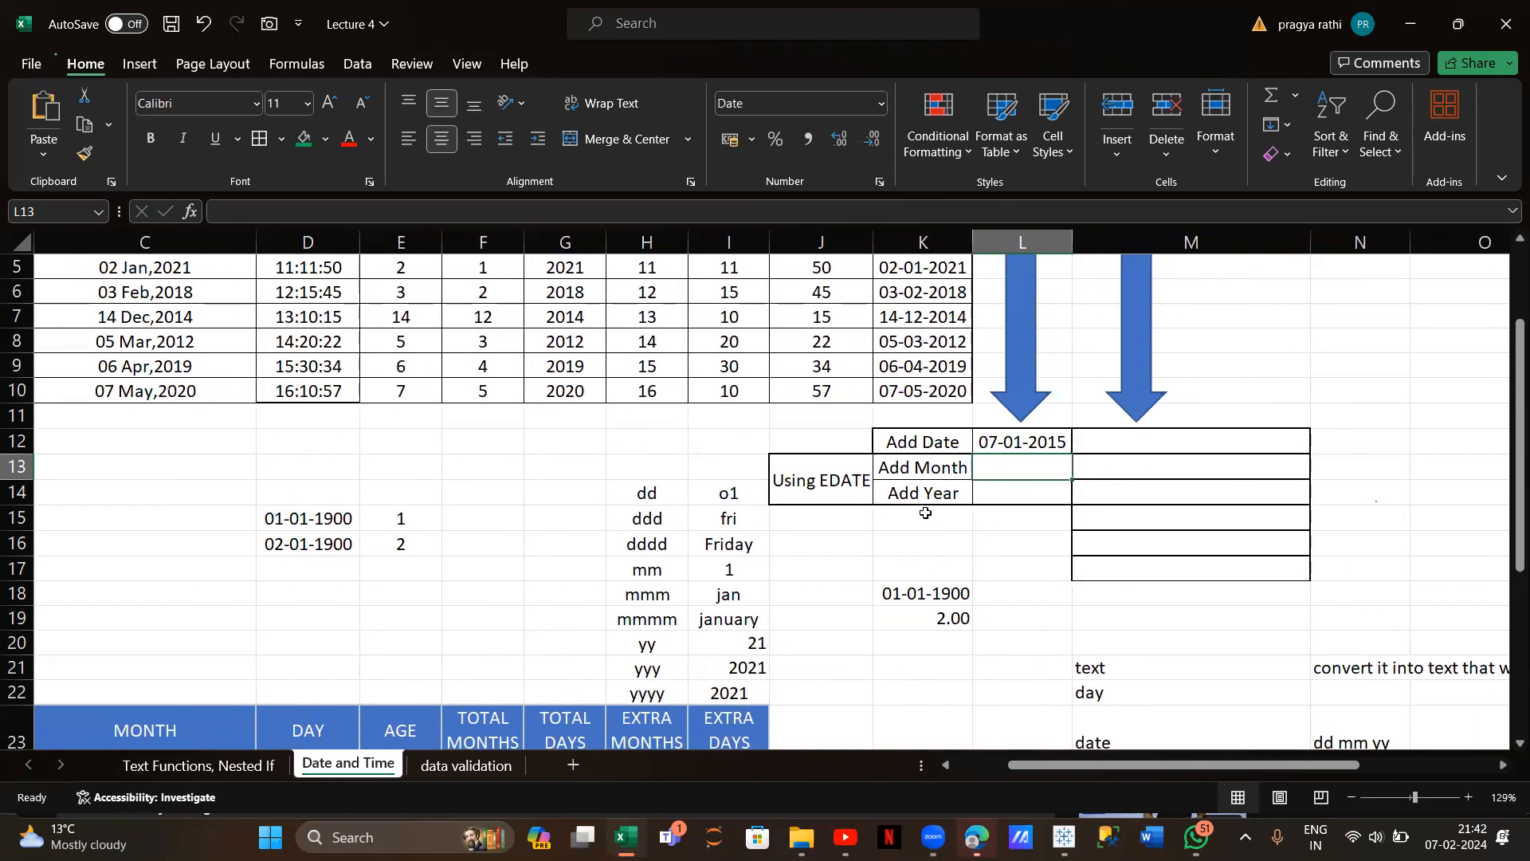
scroll(988, 647, "down", 1)
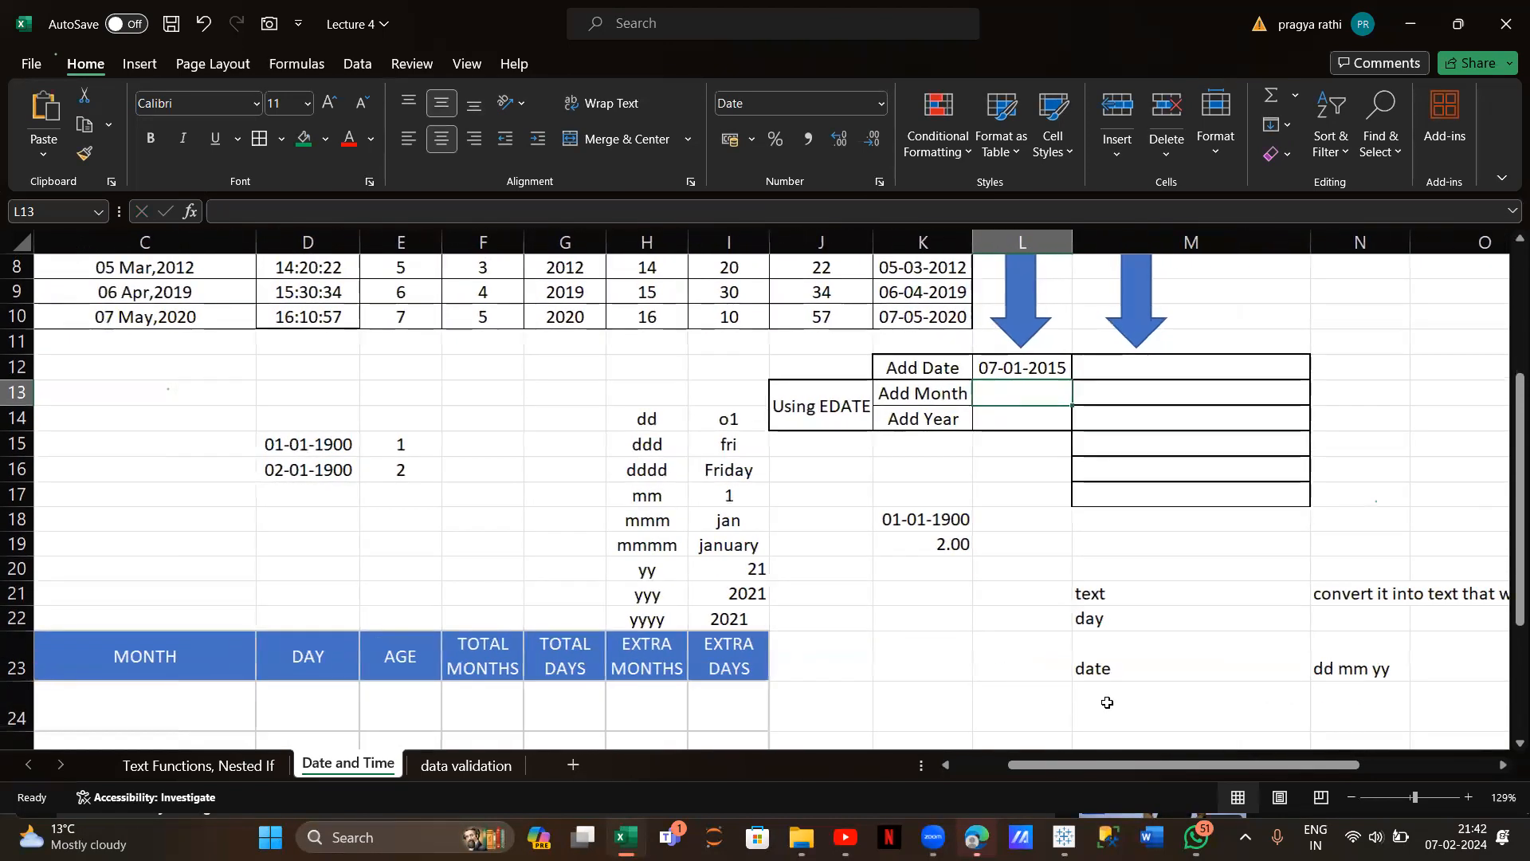
Label M24 'edate' and enter =EDATE(NOW(),4) in L13, showing 07-06-2024
left_click(1107, 702)
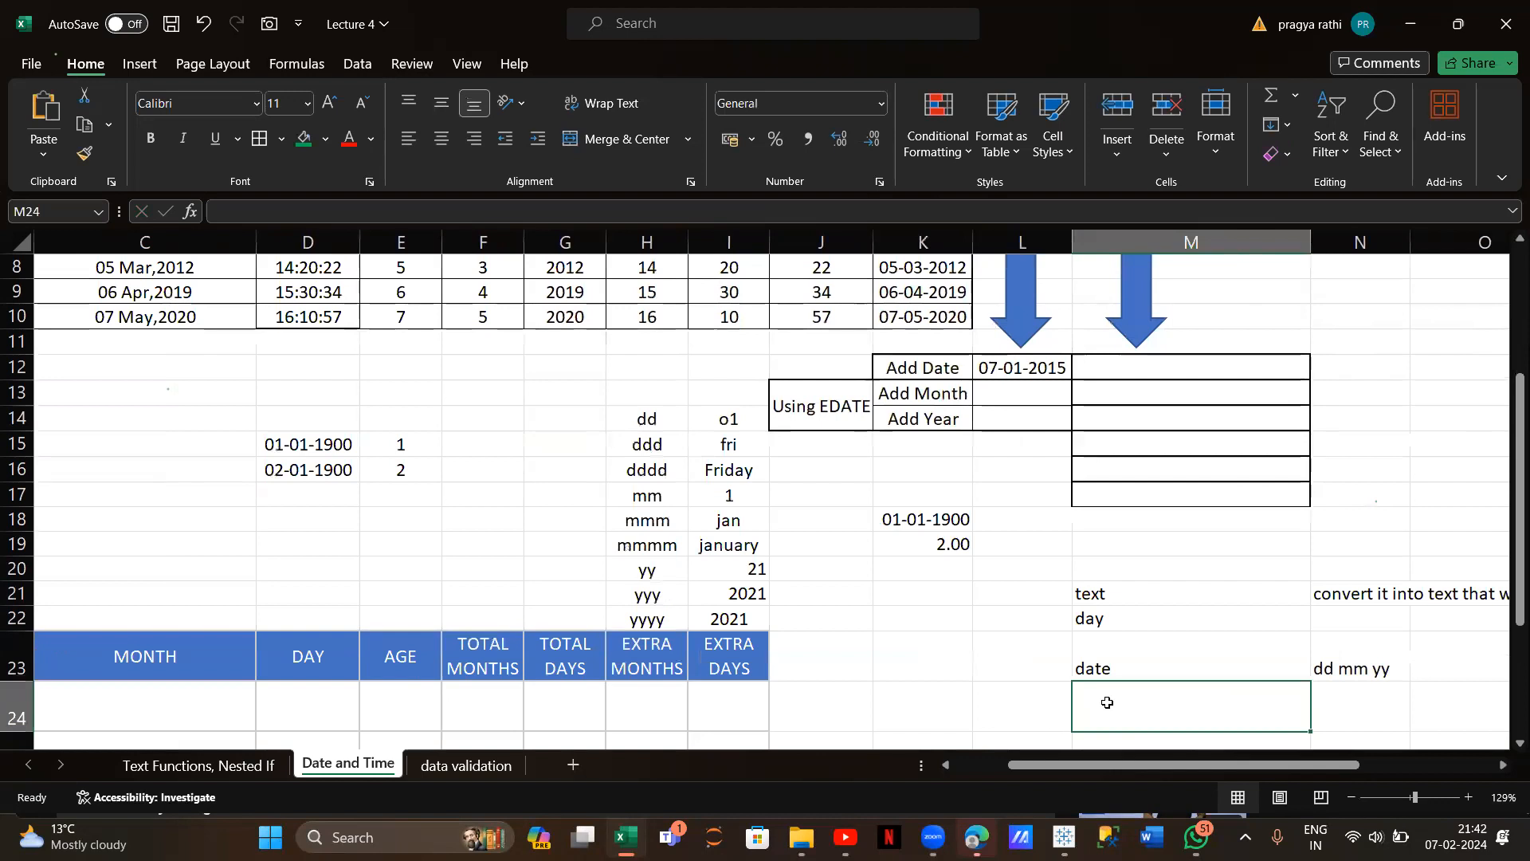
type("edate")
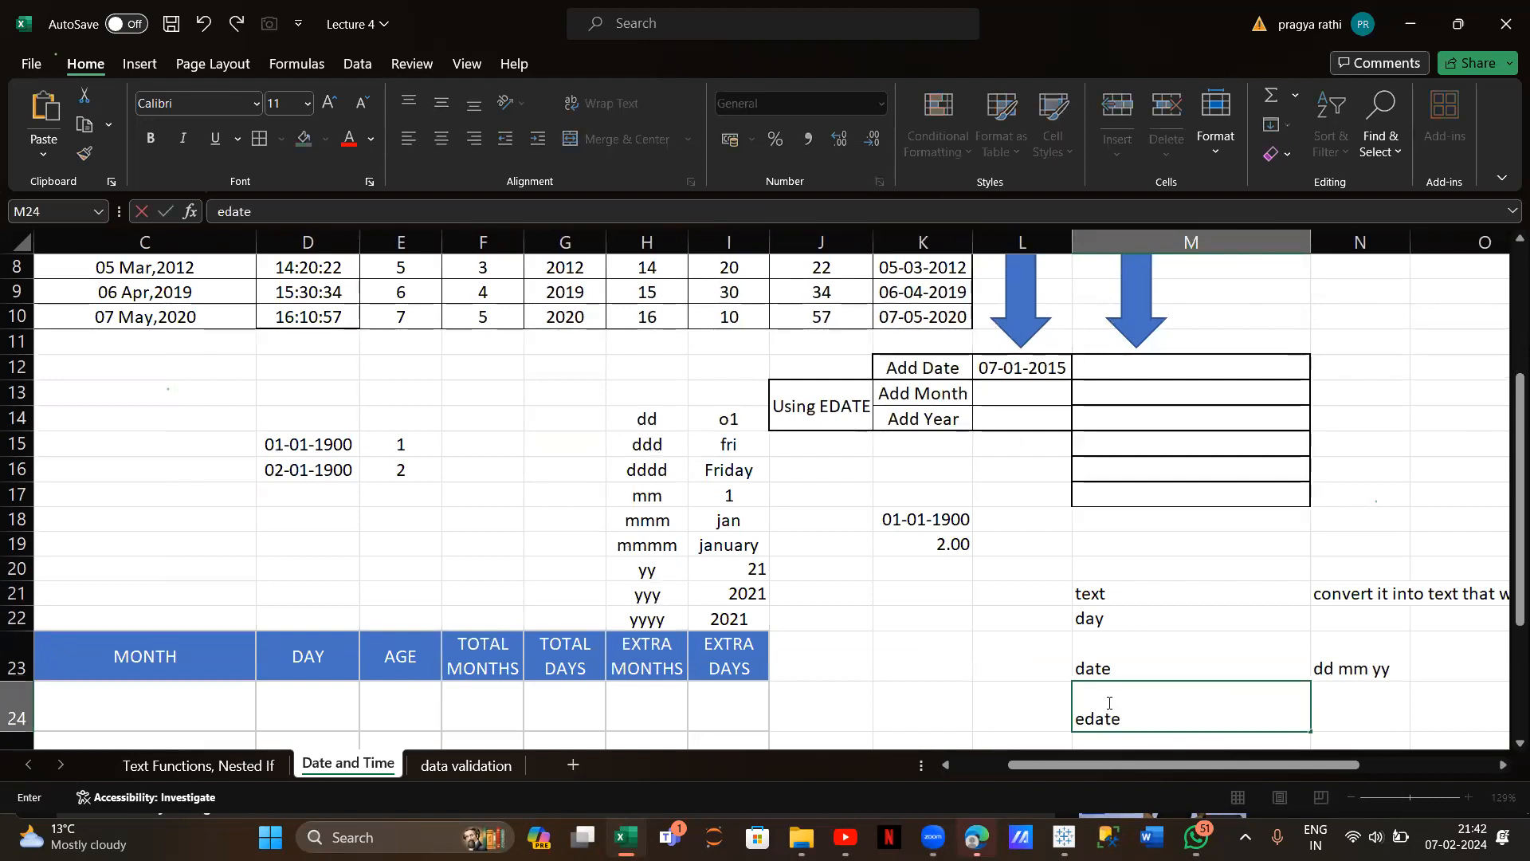
left_click(1024, 390)
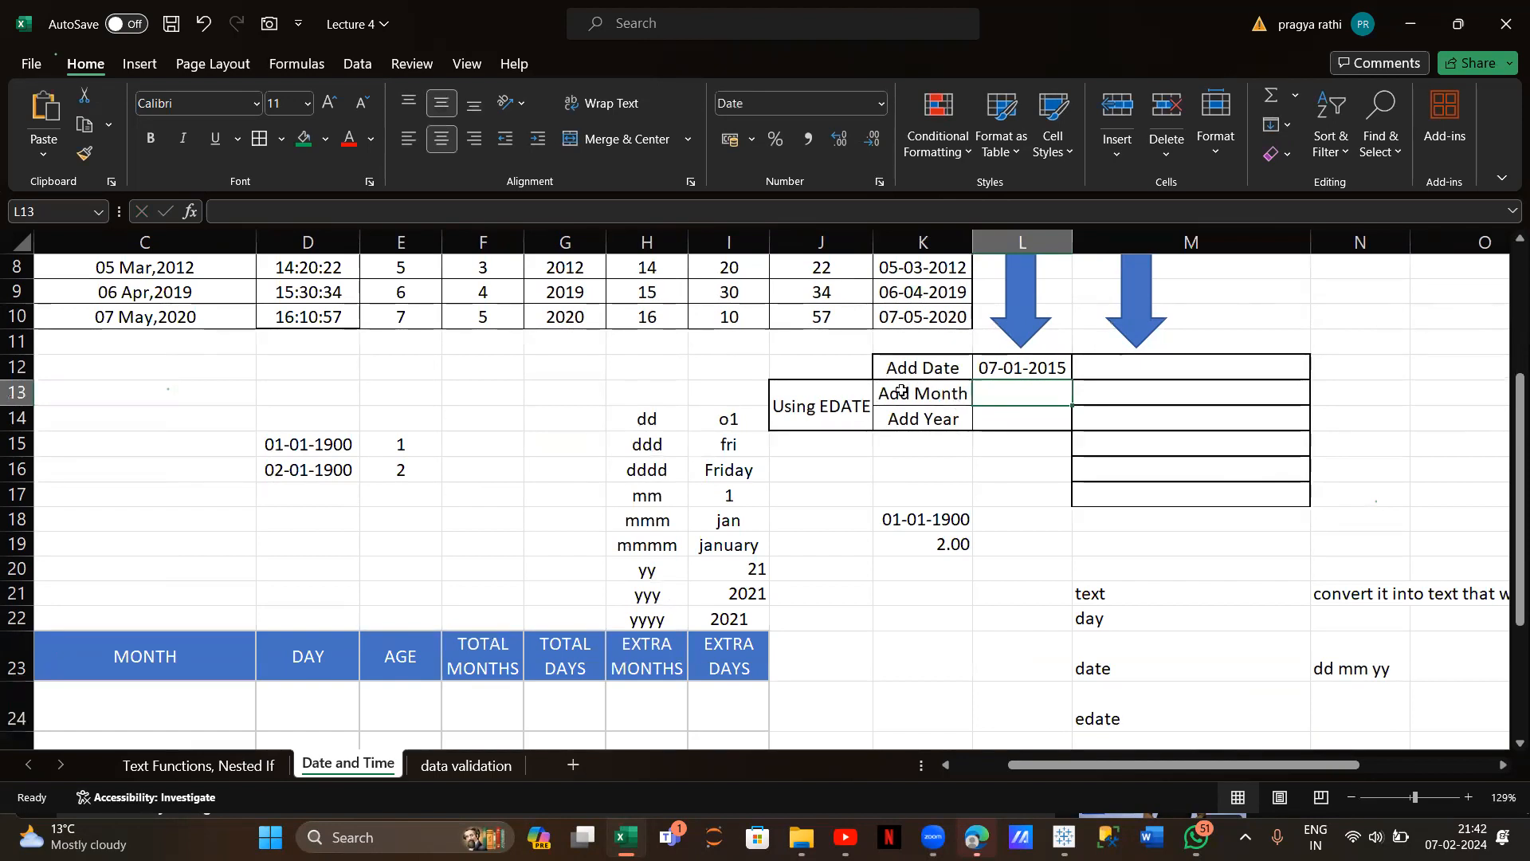
type("=e")
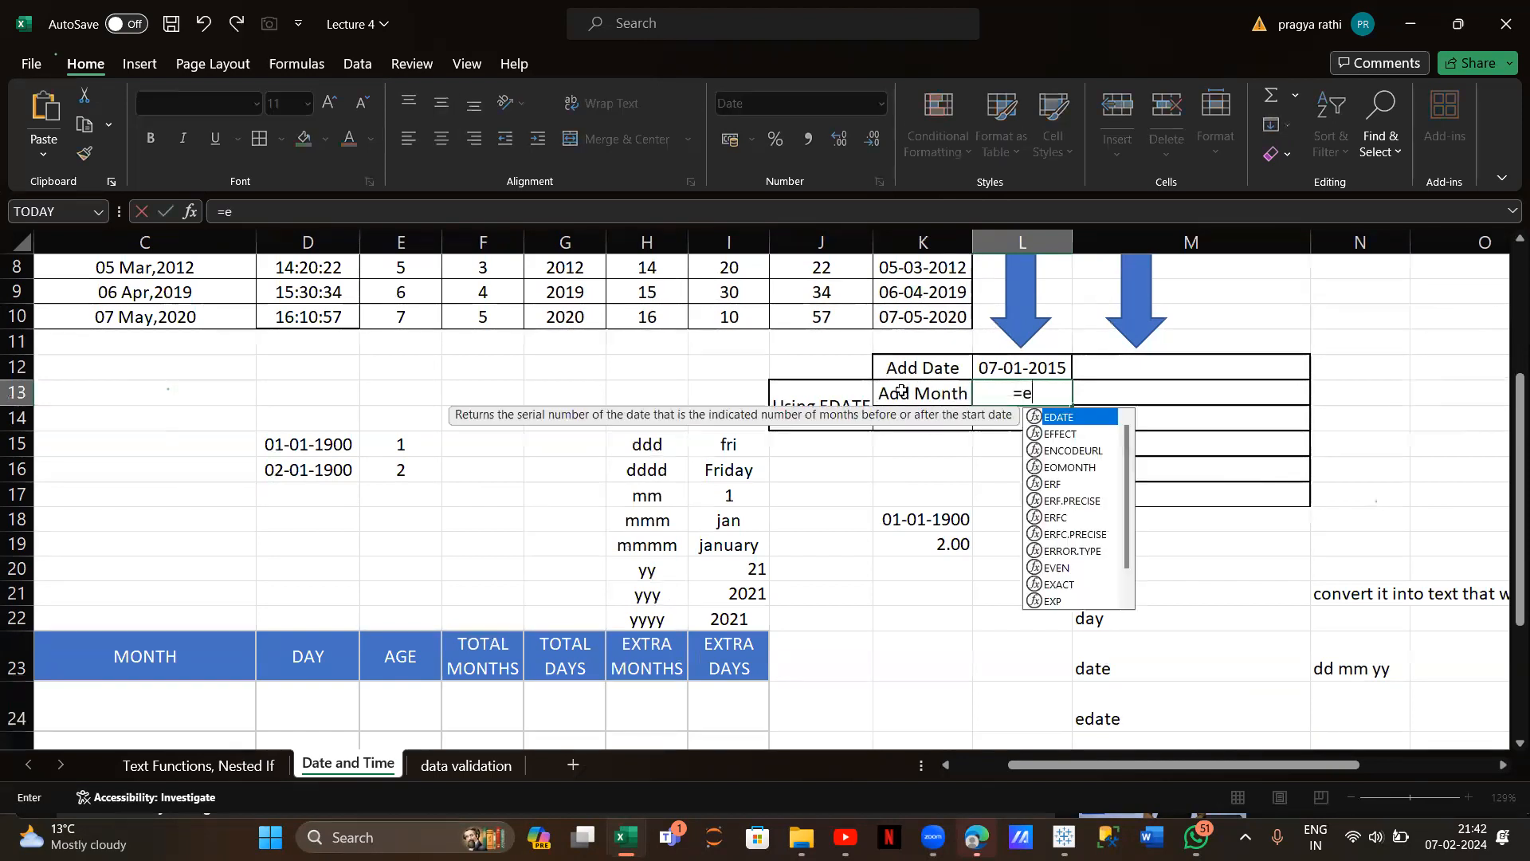
type("date(")
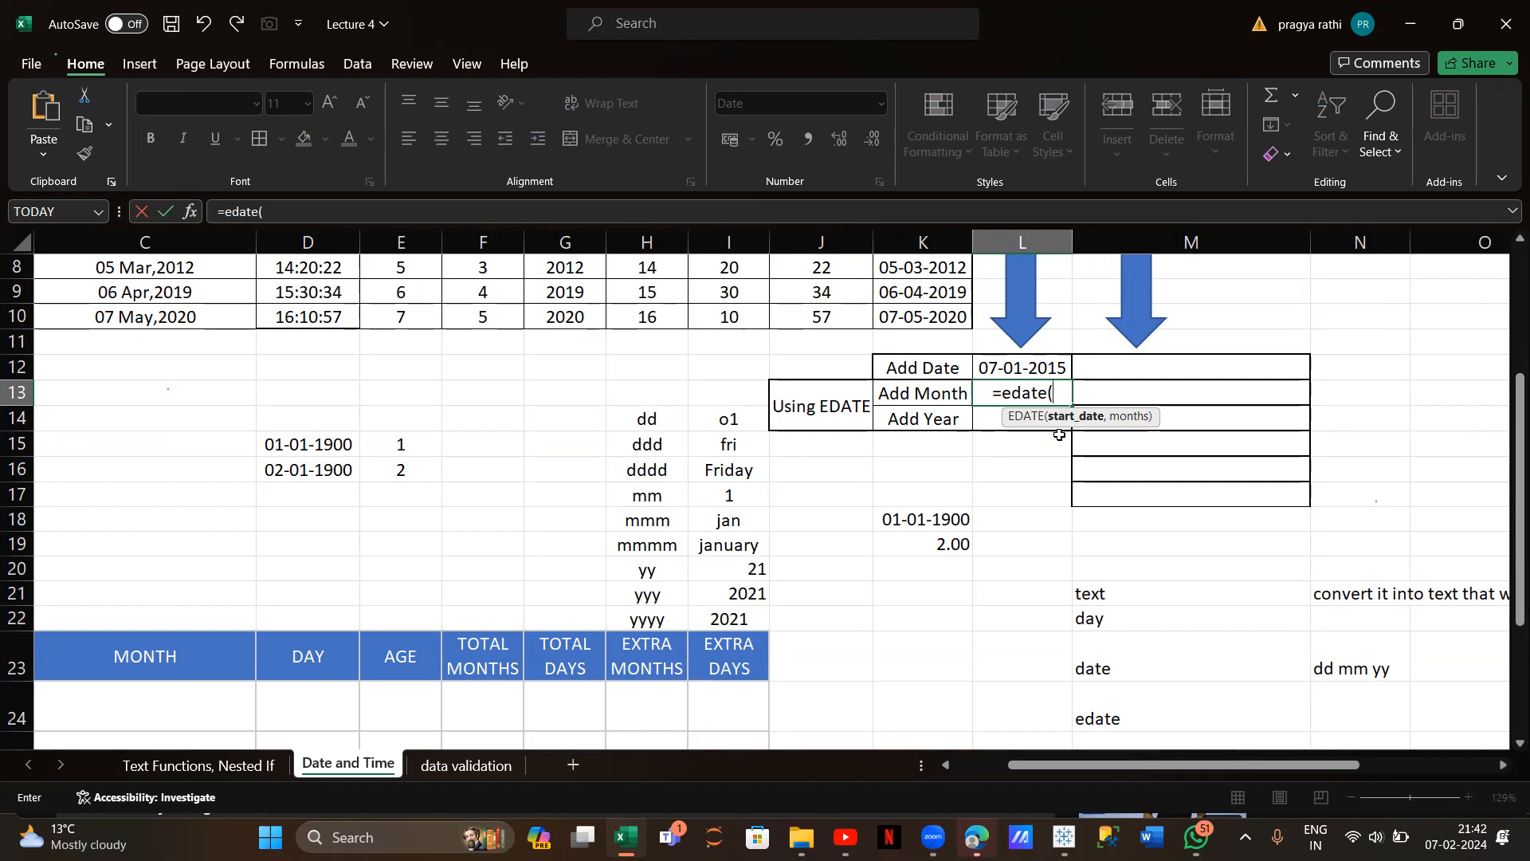
type("n")
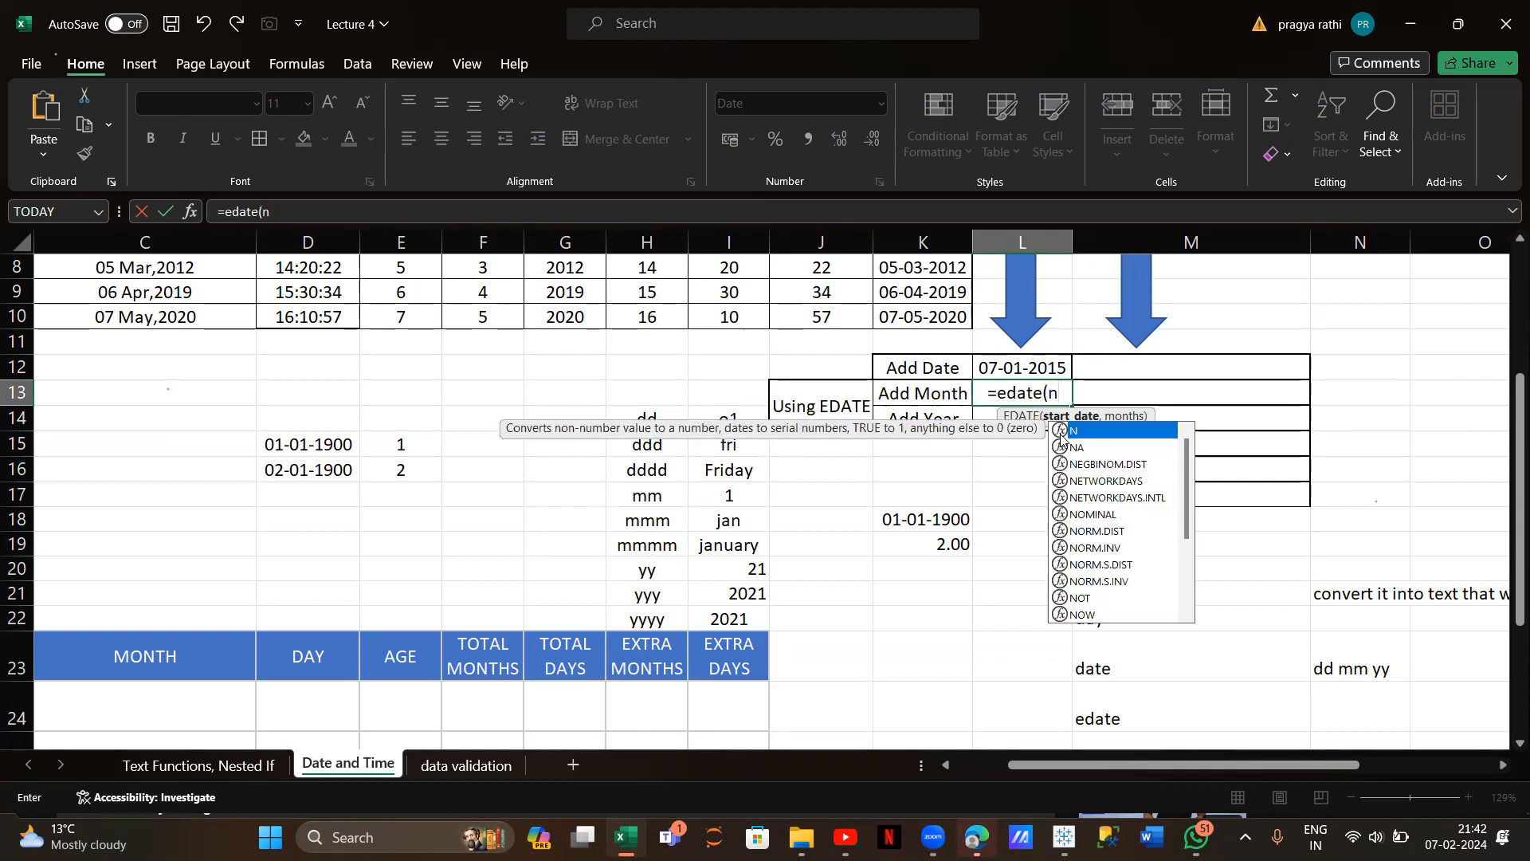
type("ow(),")
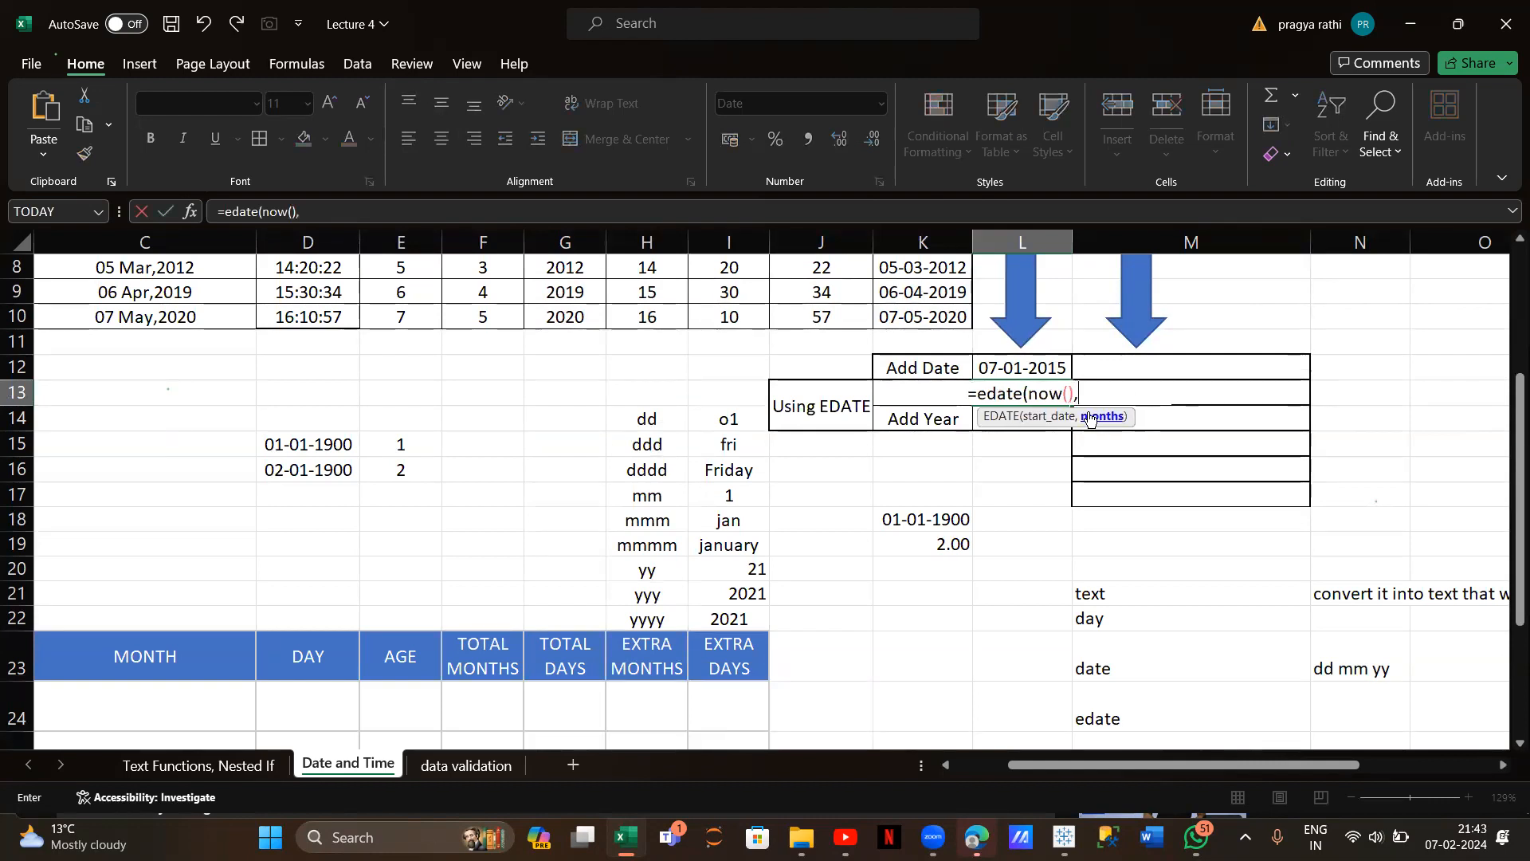
type("4")
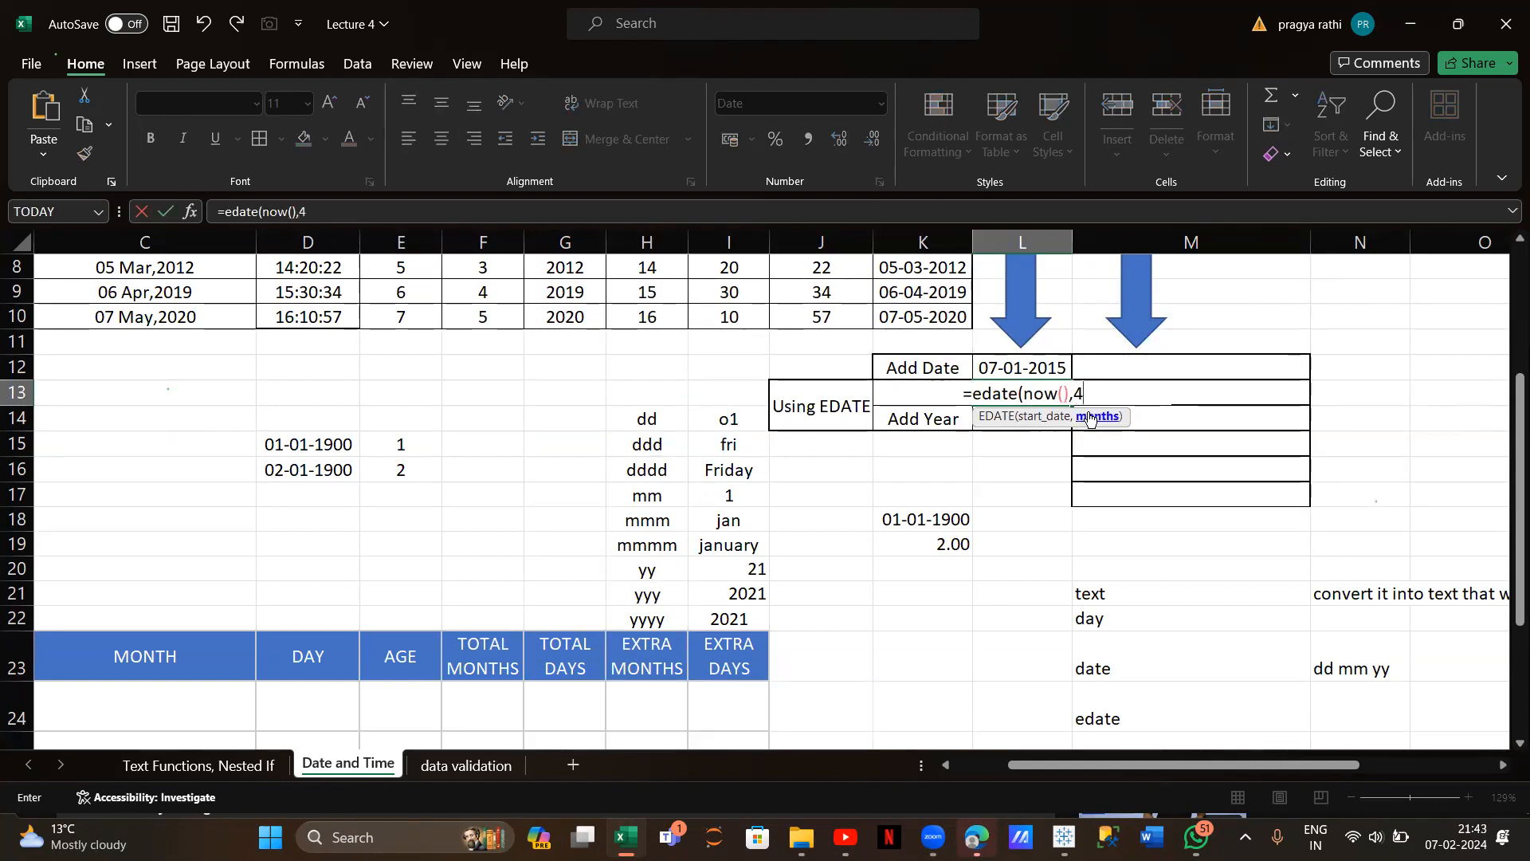
type(")")
key("Return")
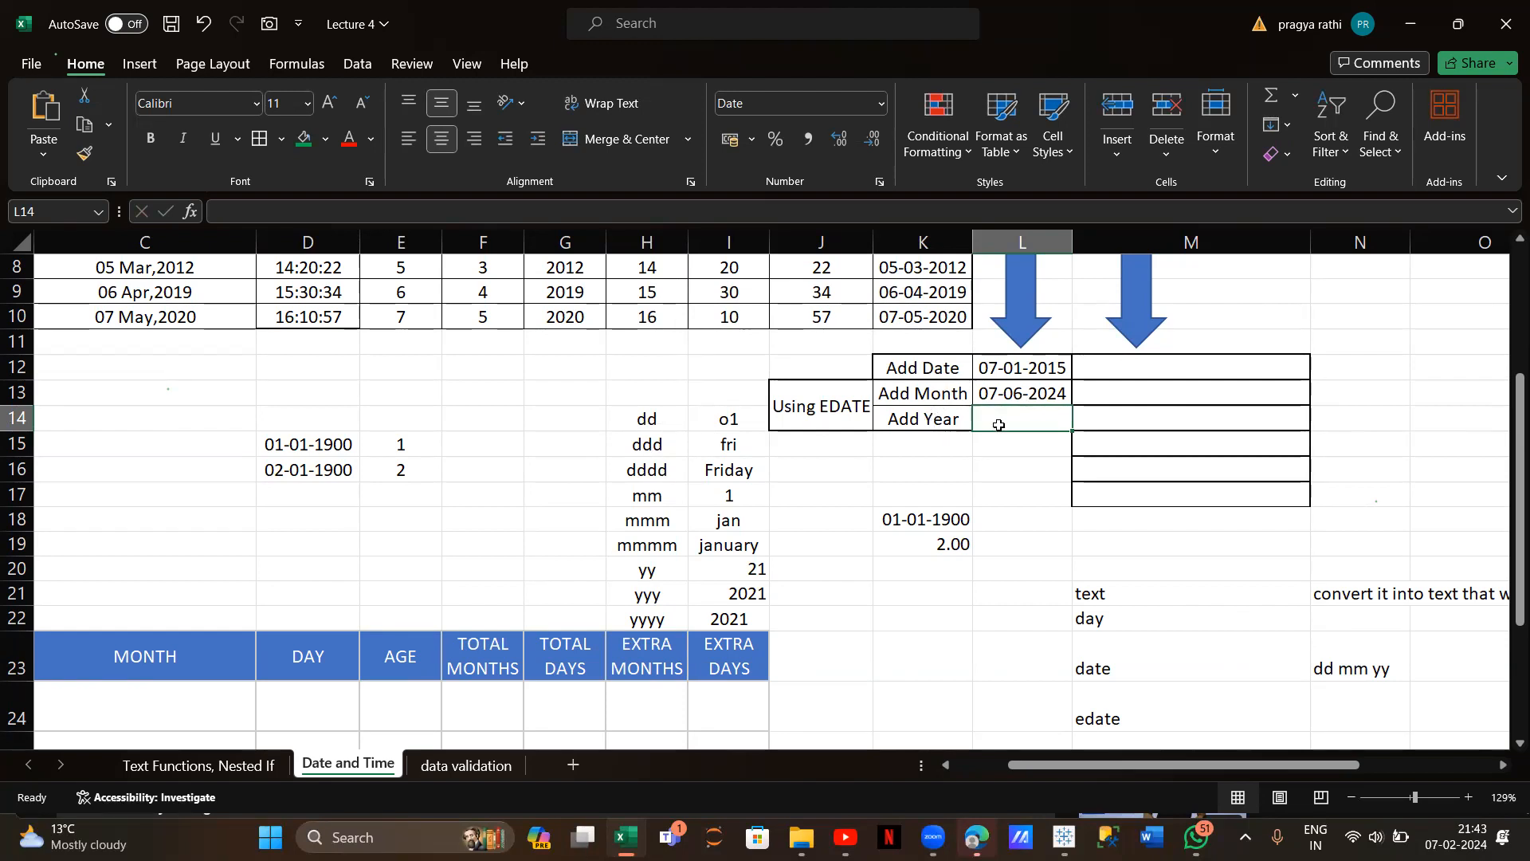
Enter =EDATE(NOW(),3*12) in L14, showing 07-02-2027, and check its formula
type("=ed")
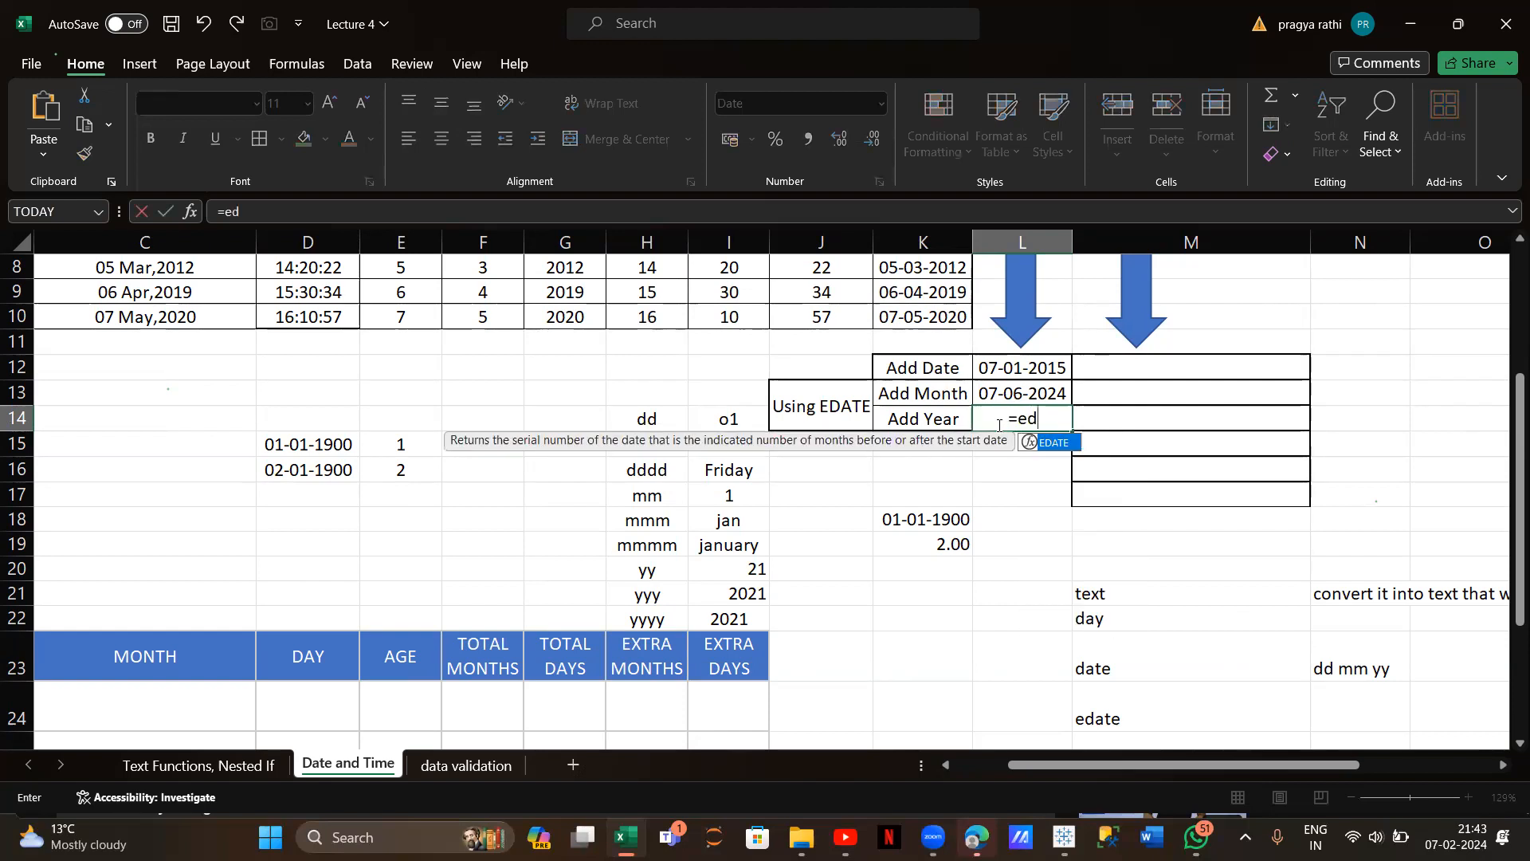
type("ate(")
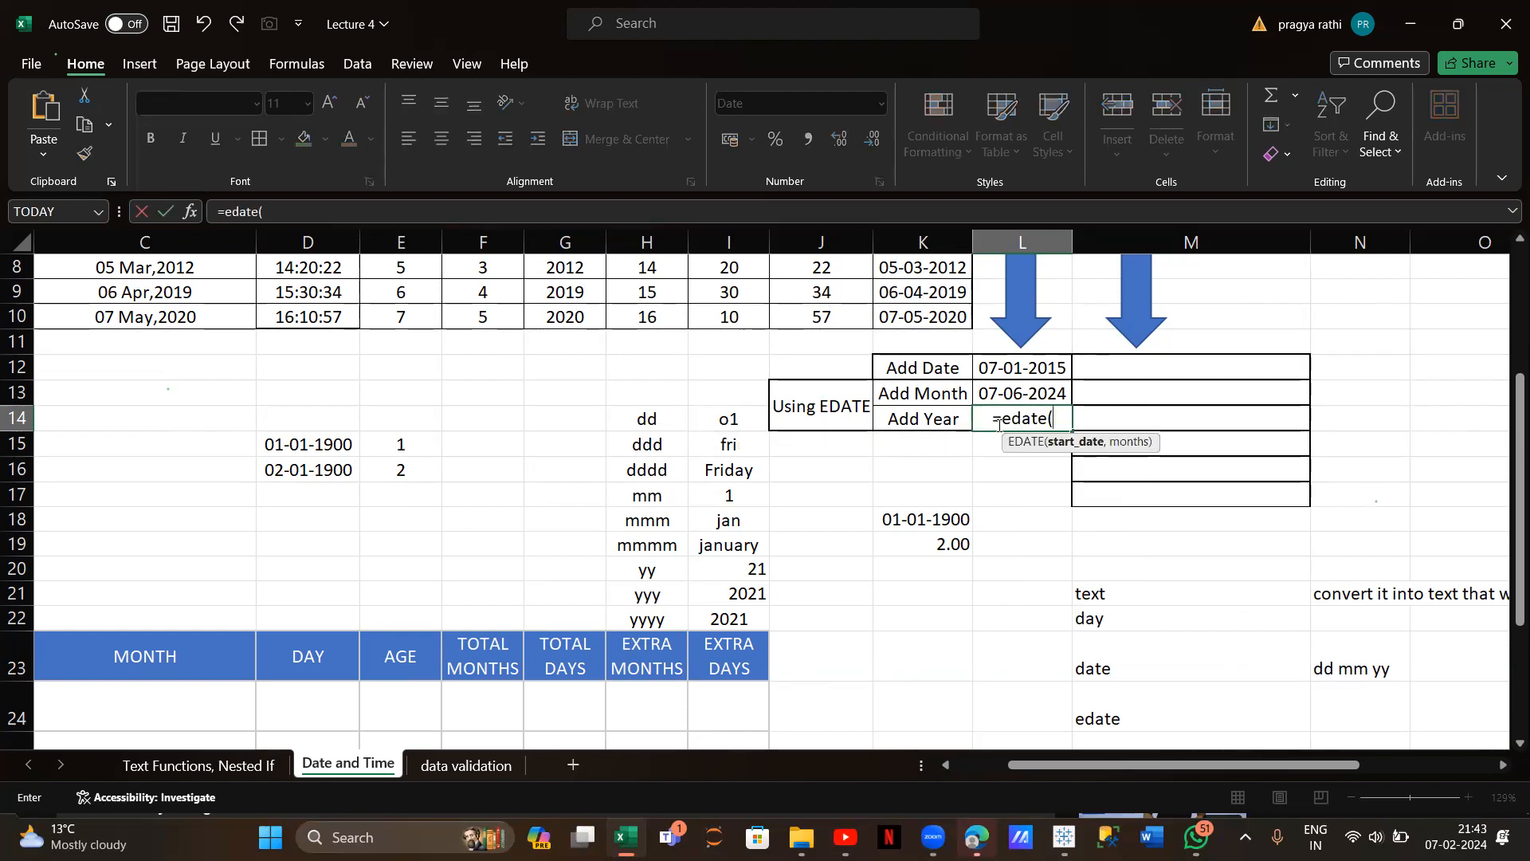
type("now()")
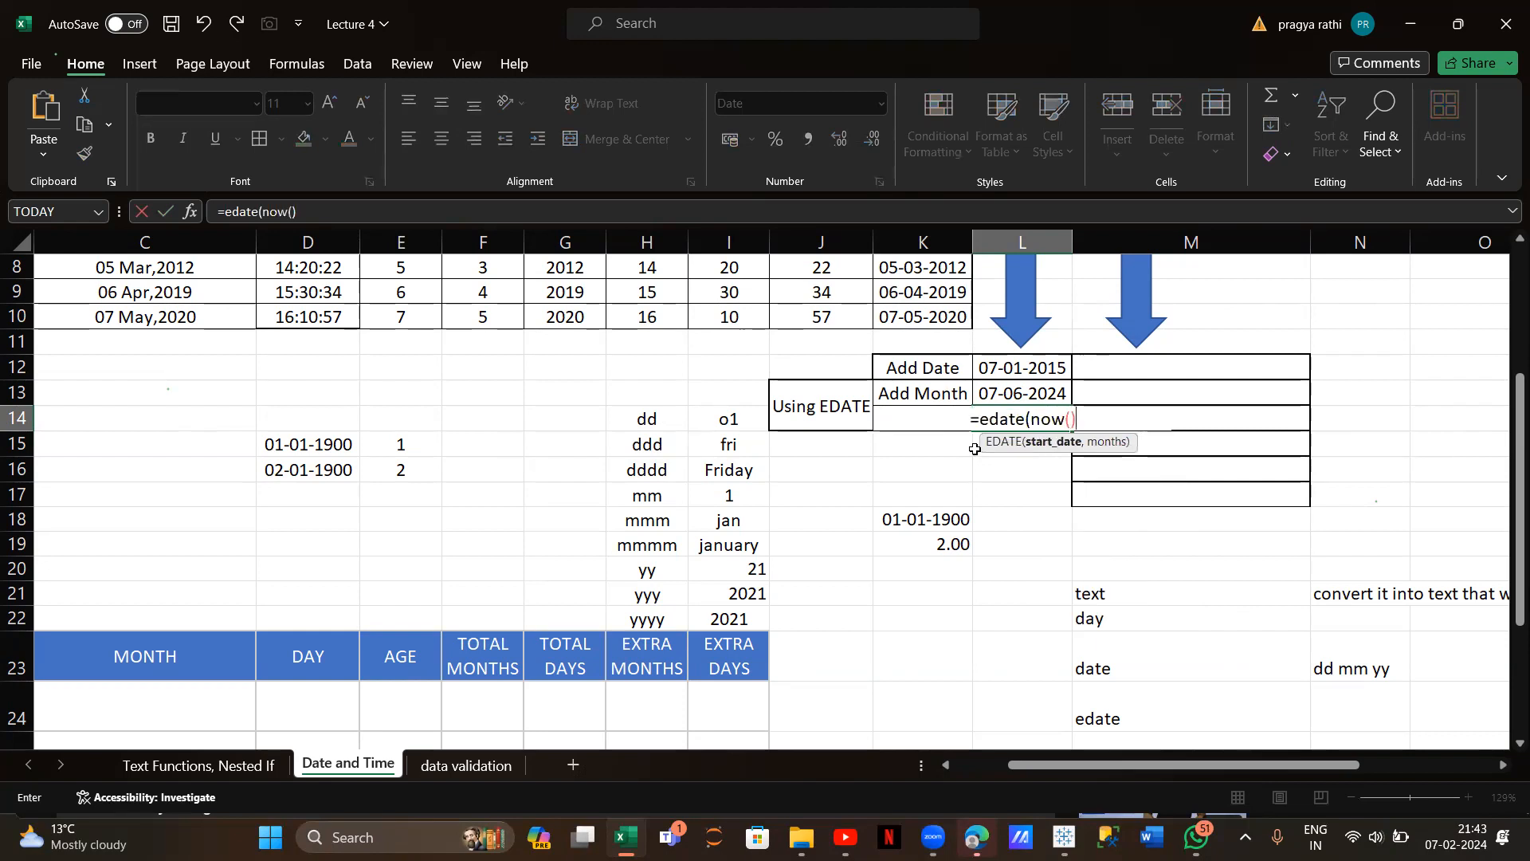
type(",")
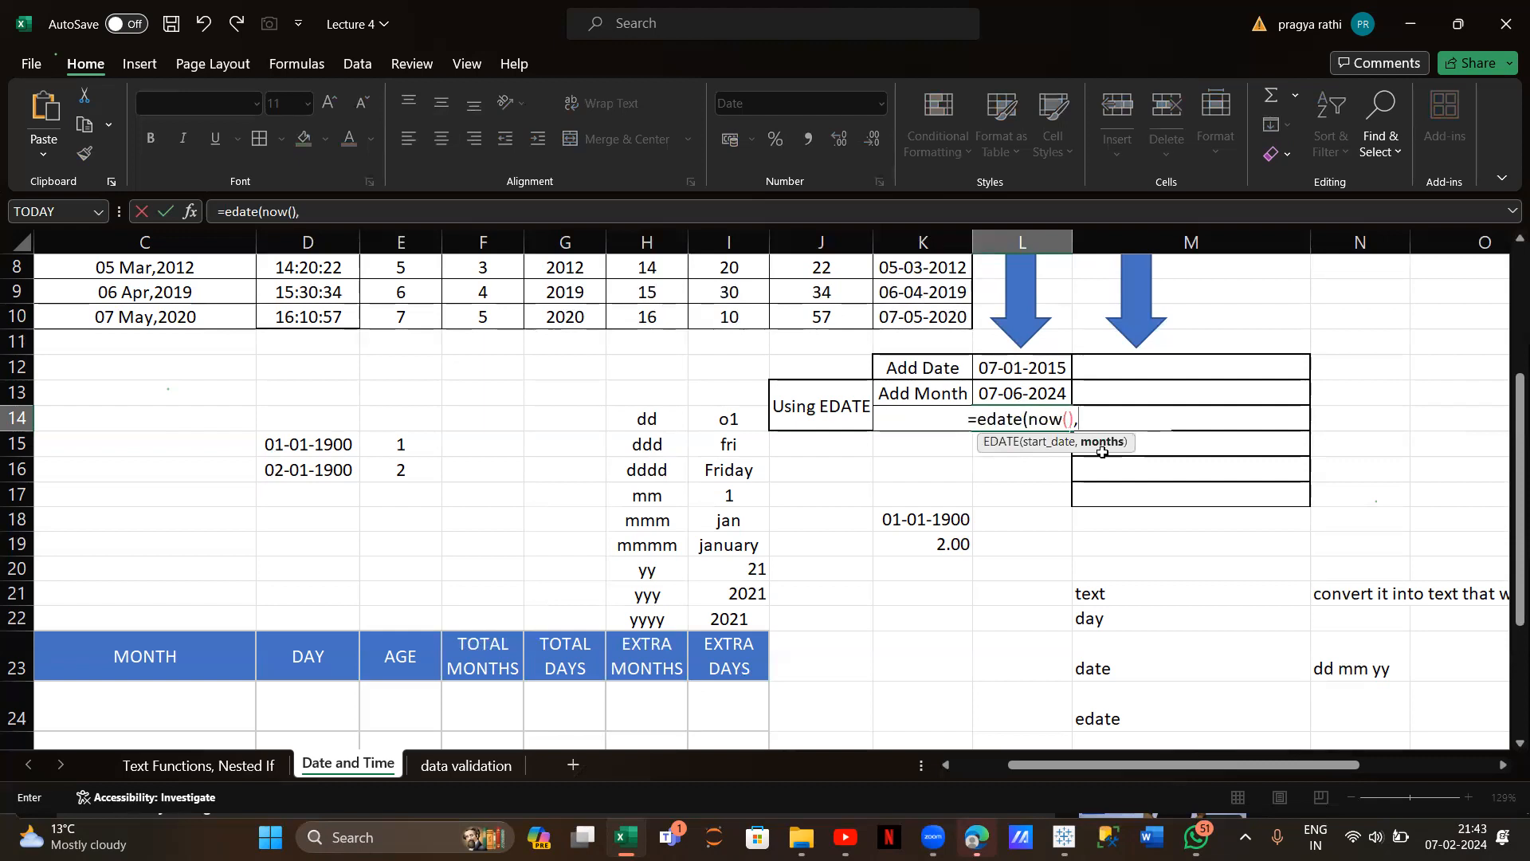
type("3")
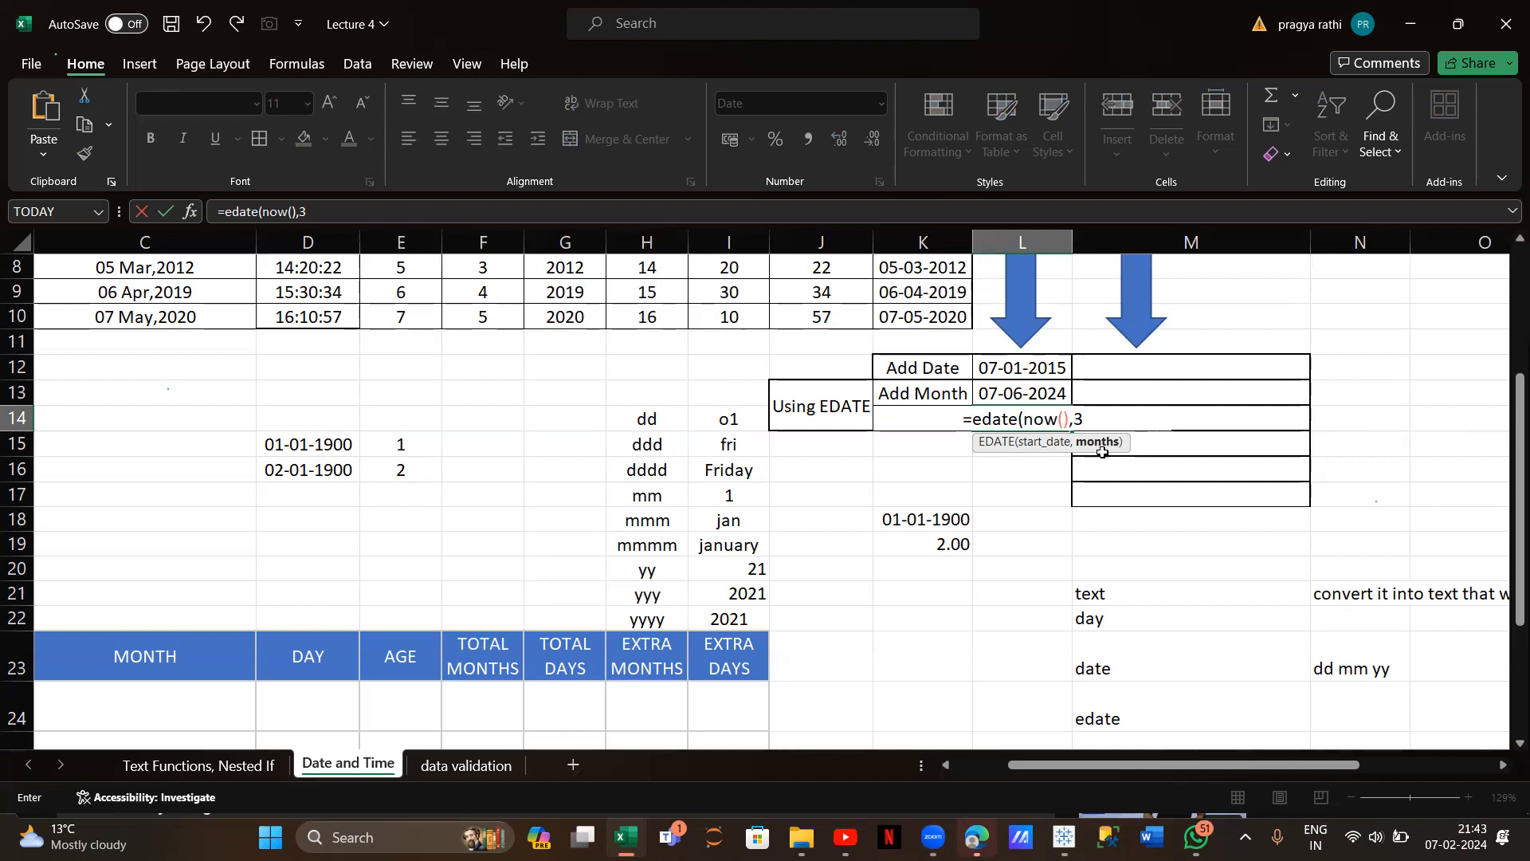
type("*12")
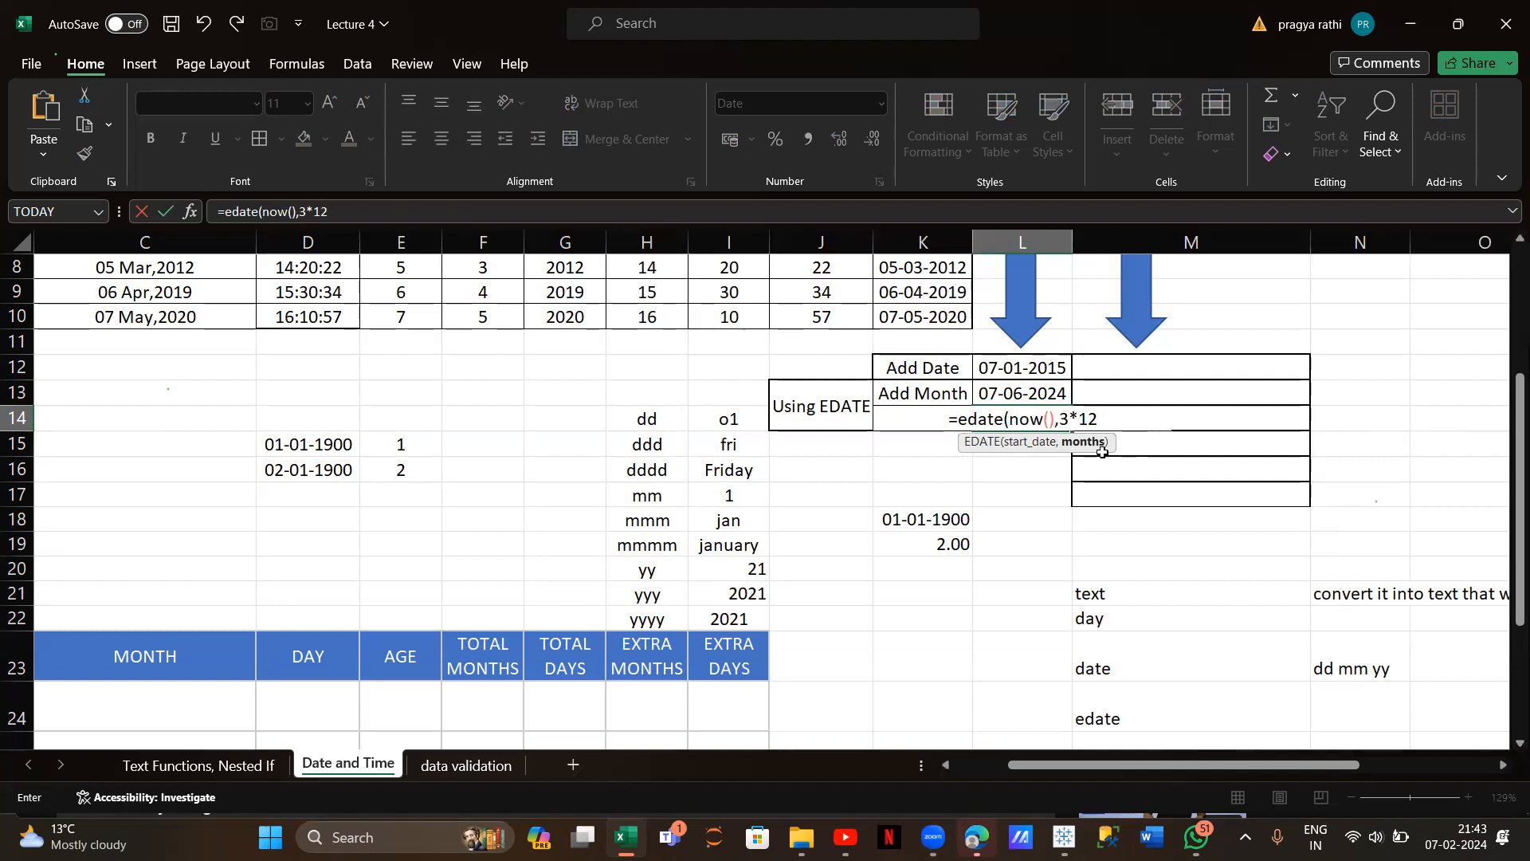
type(")")
key("Return")
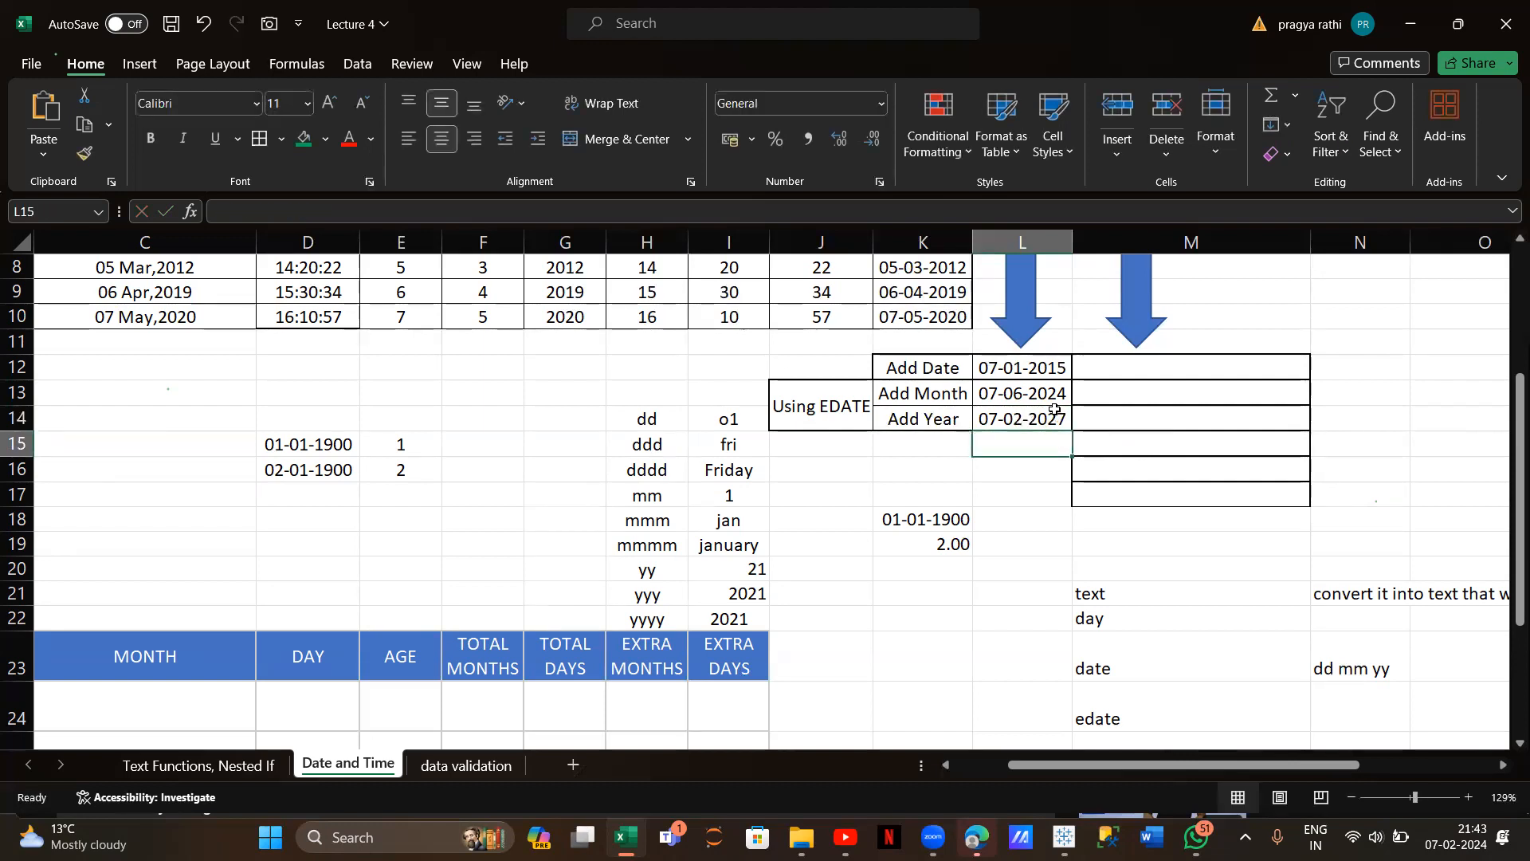
scroll(1054, 408, "right", 1)
scroll(1054, 409, "left", 1)
scroll(1054, 409, "up", 3)
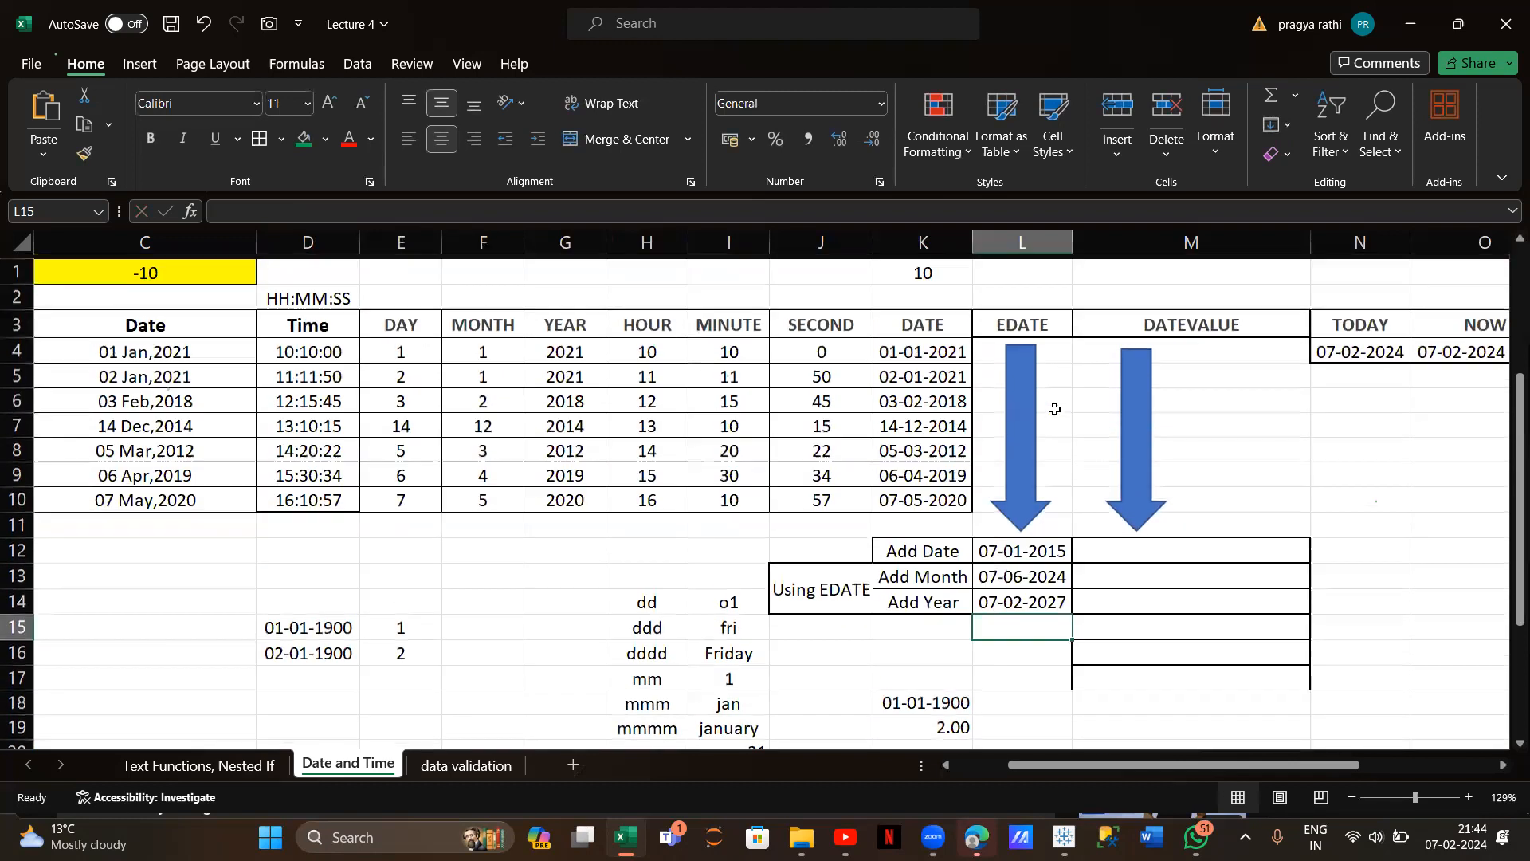
scroll(1054, 409, "right", 1)
scroll(1054, 409, "right", 1)
scroll(1055, 408, "down", 1)
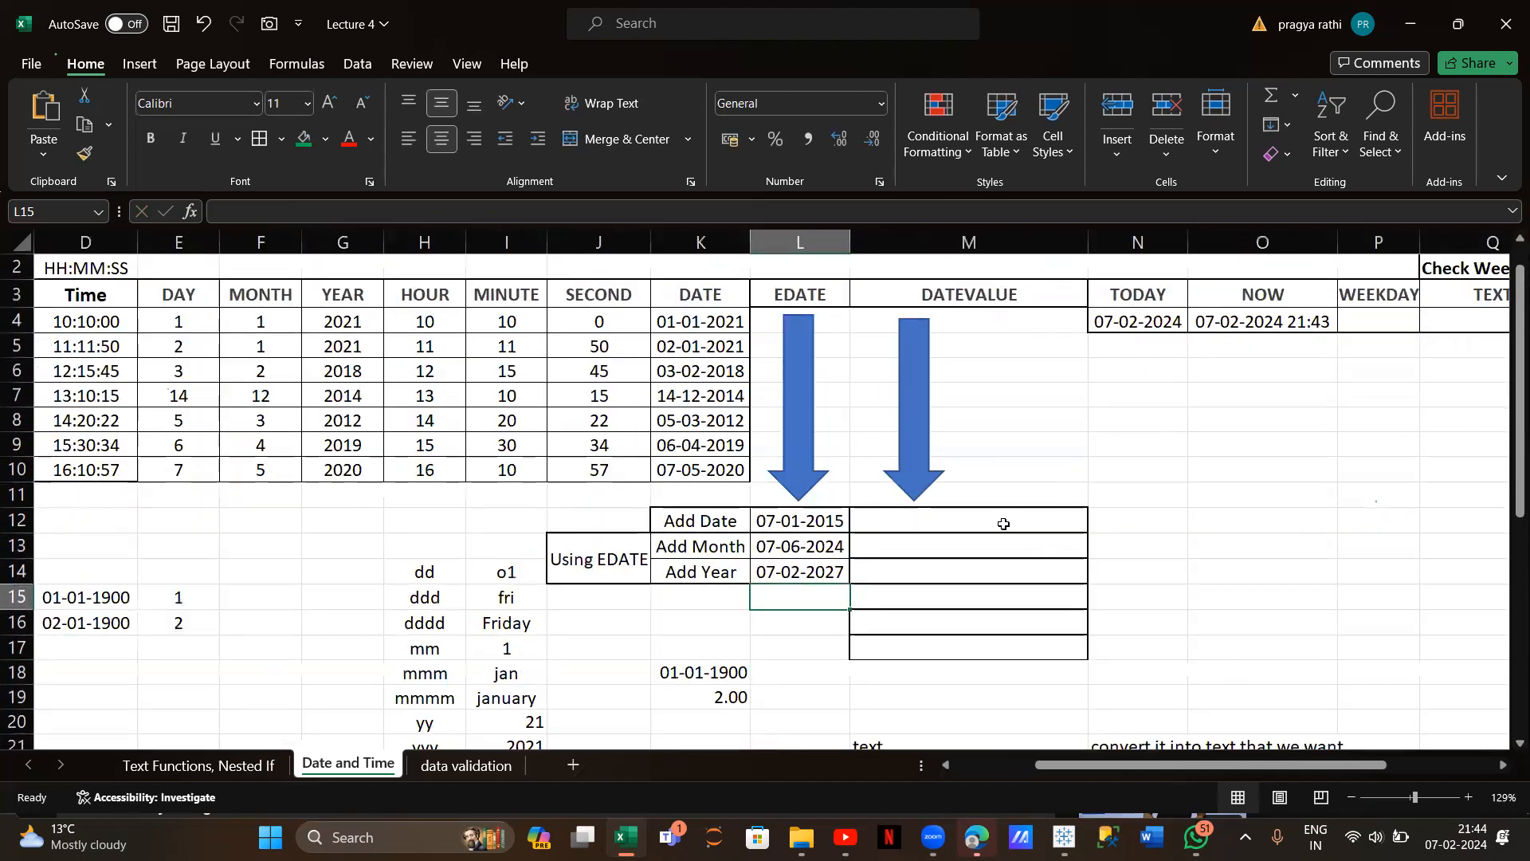
left_click(786, 572)
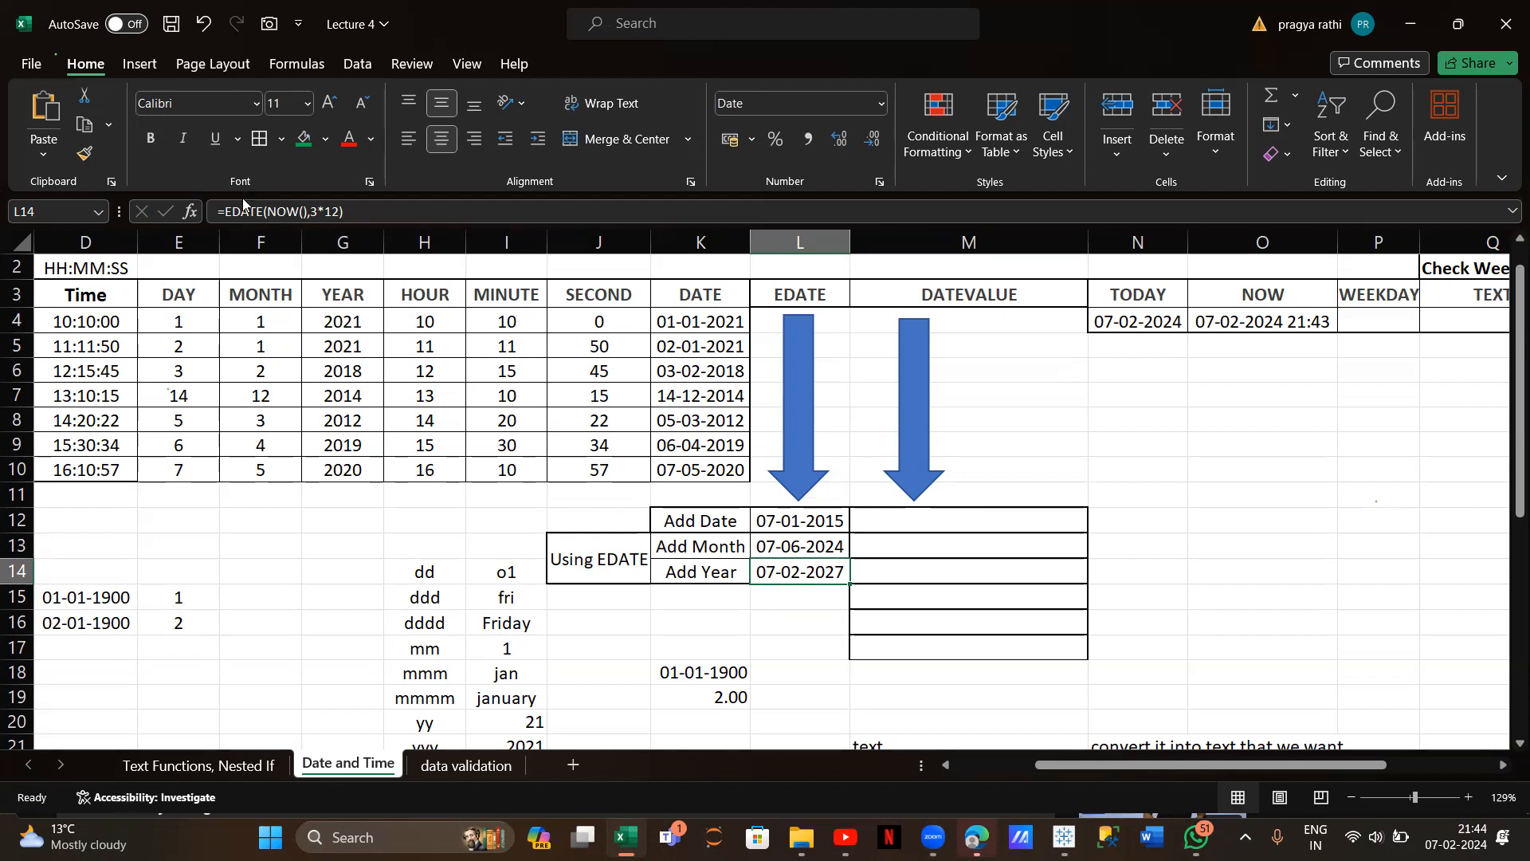
scroll(444, 540, "left", 2)
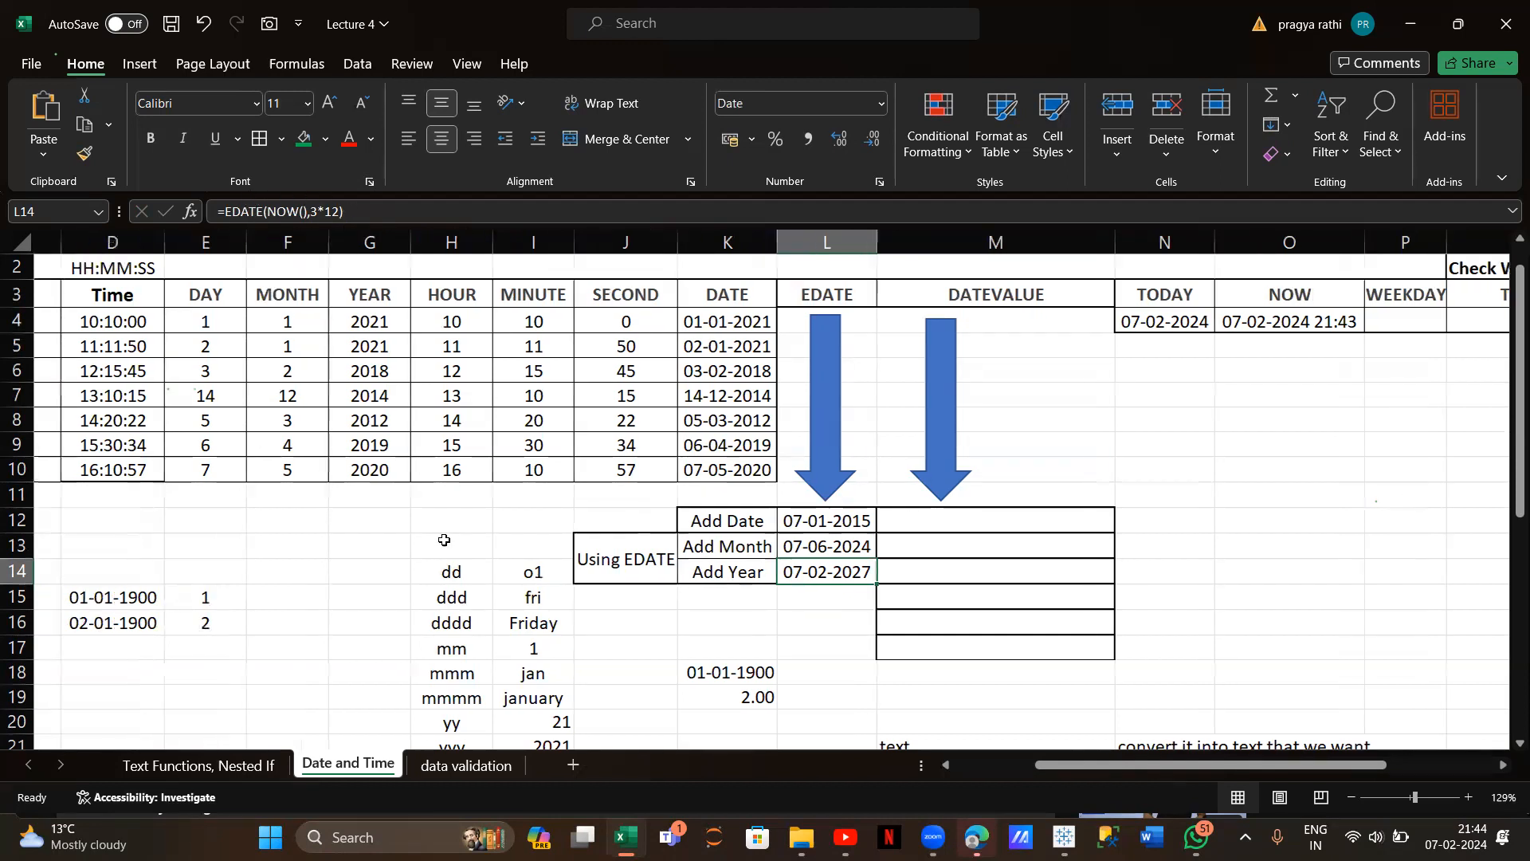
scroll(444, 540, "left", 1)
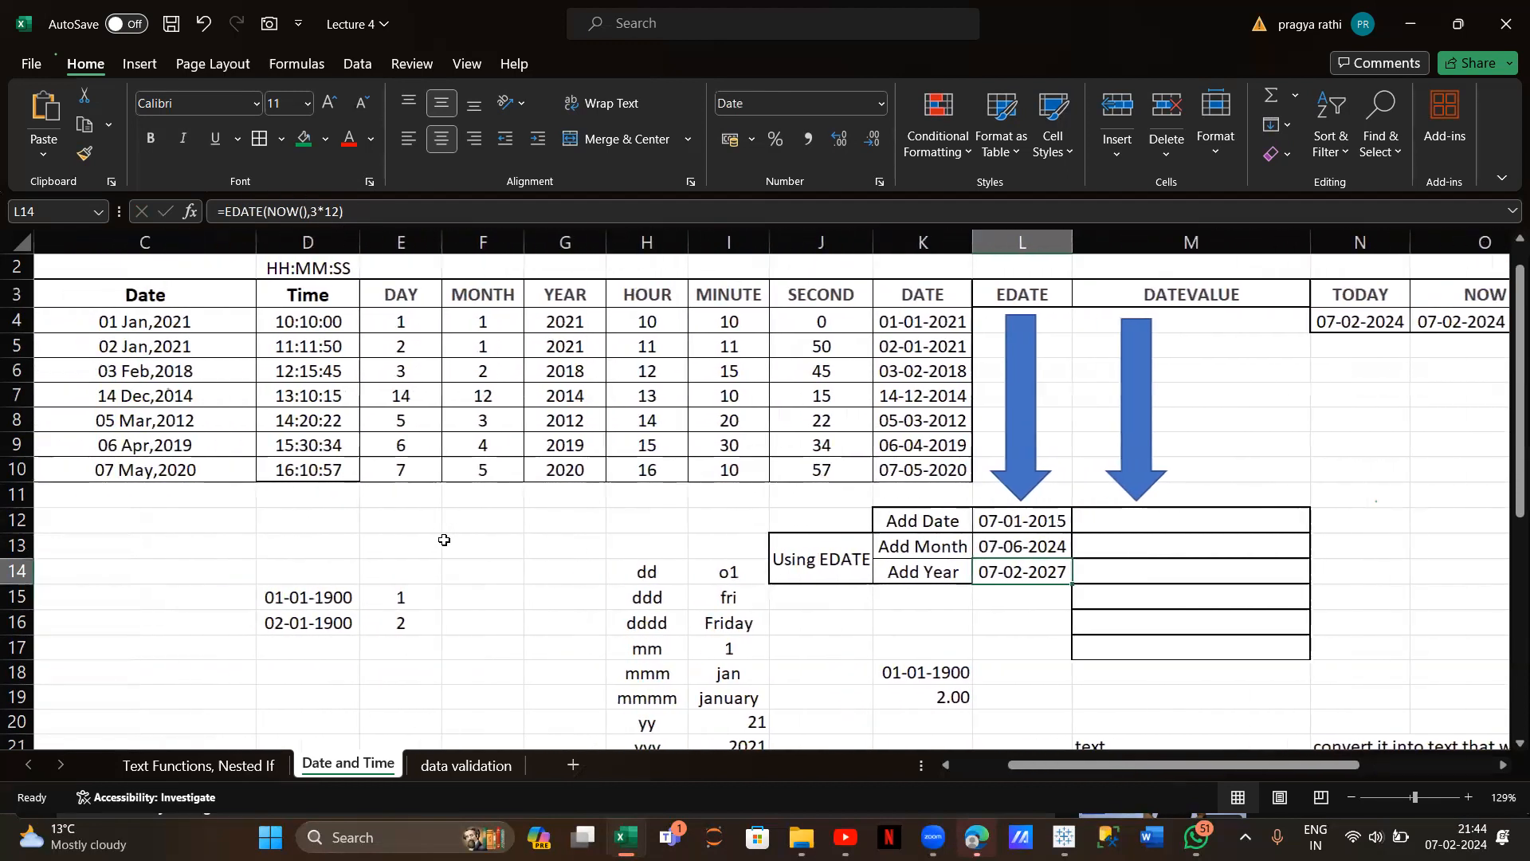
scroll(444, 540, "right", 2)
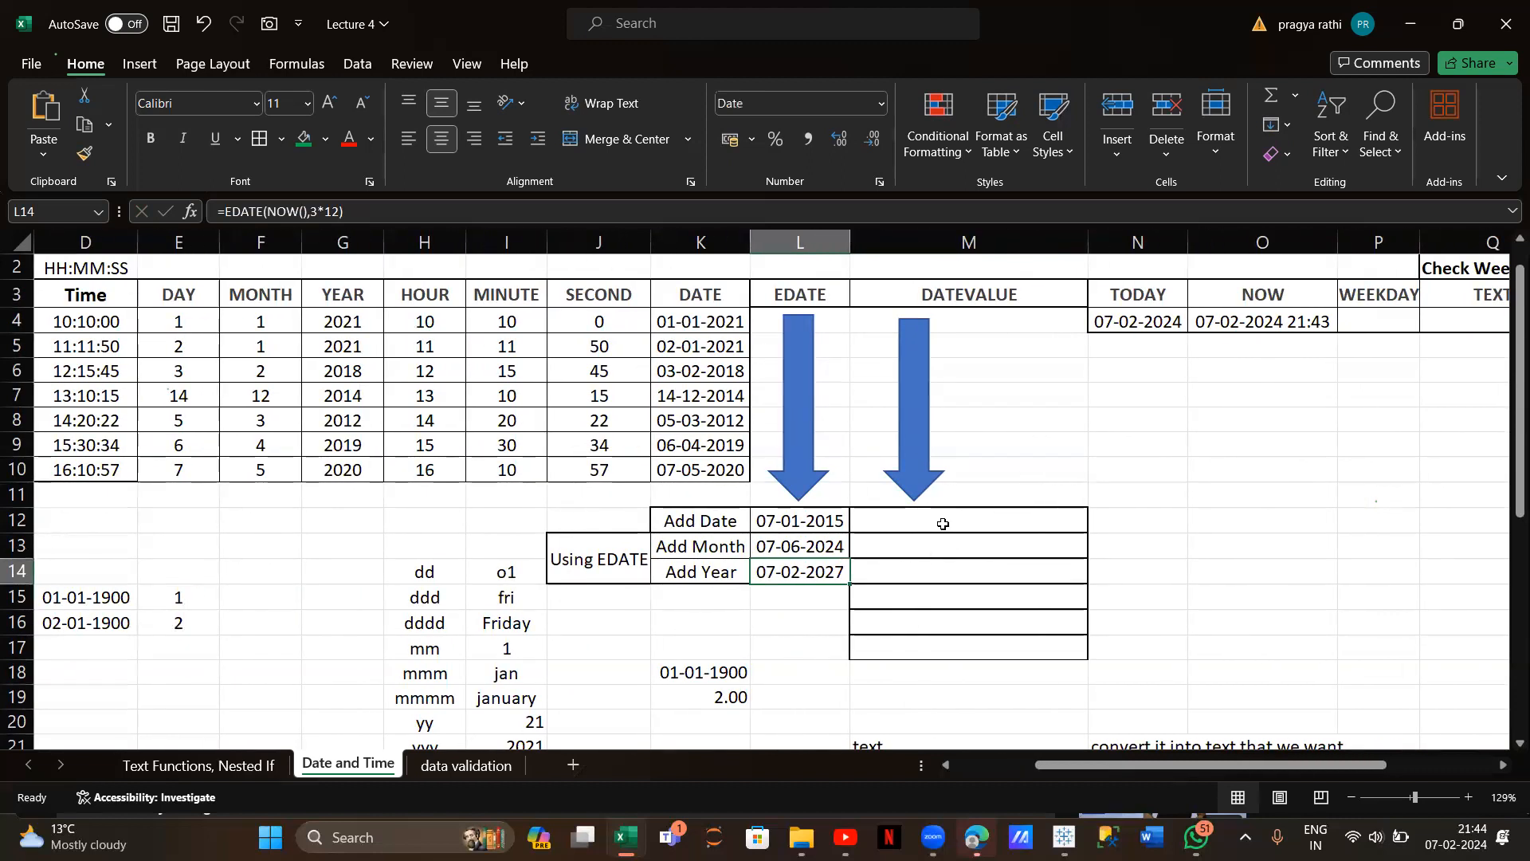
scroll(943, 524, "down", 1)
scroll(943, 524, "down", 3)
Type the label 'datevalue' in M25
scroll(942, 523, "right", 1)
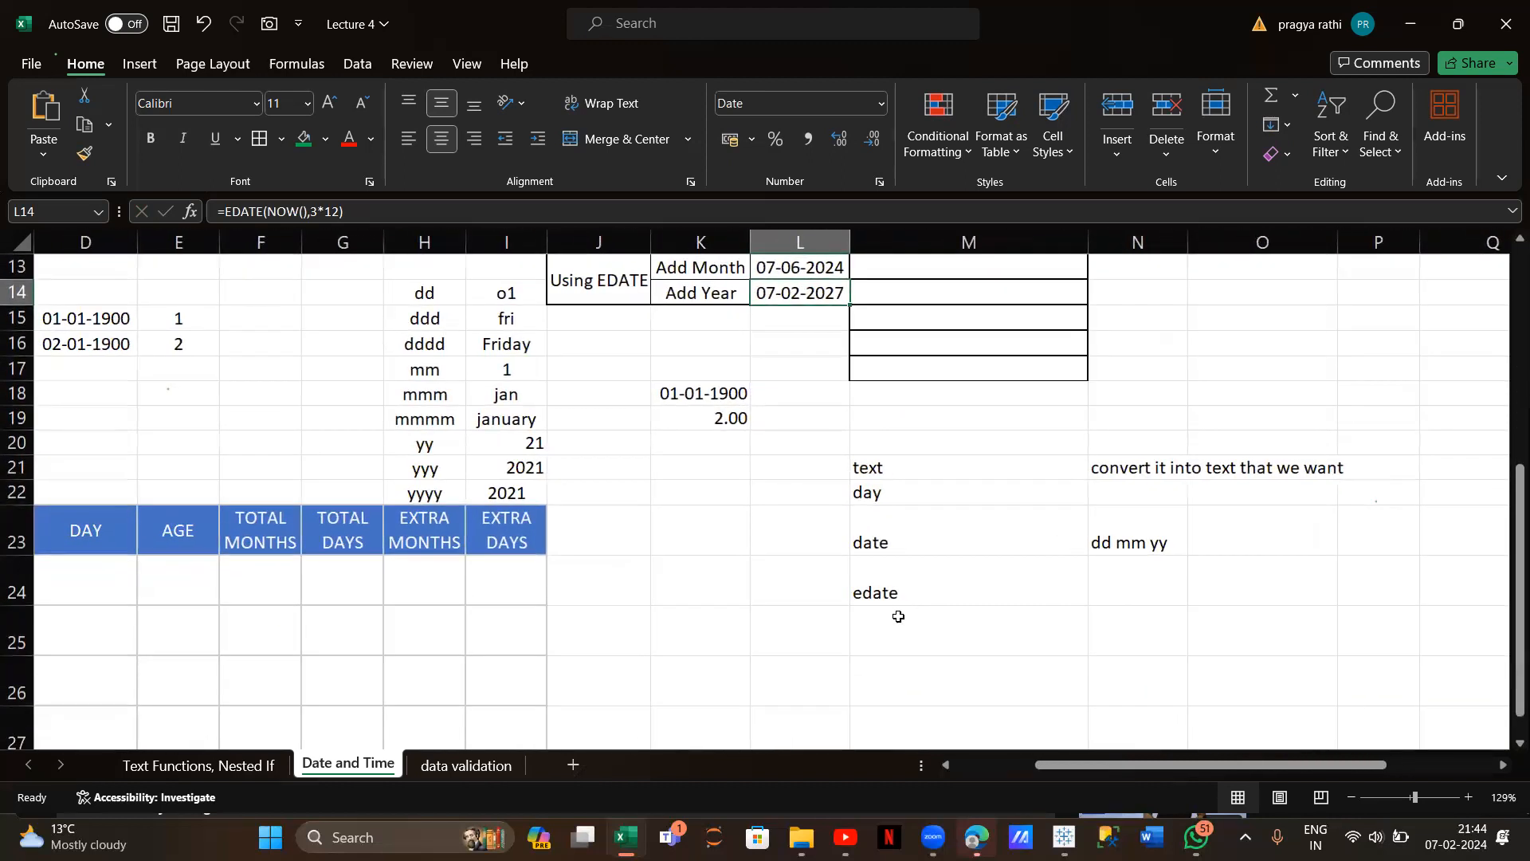
left_click(899, 626)
type("datev")
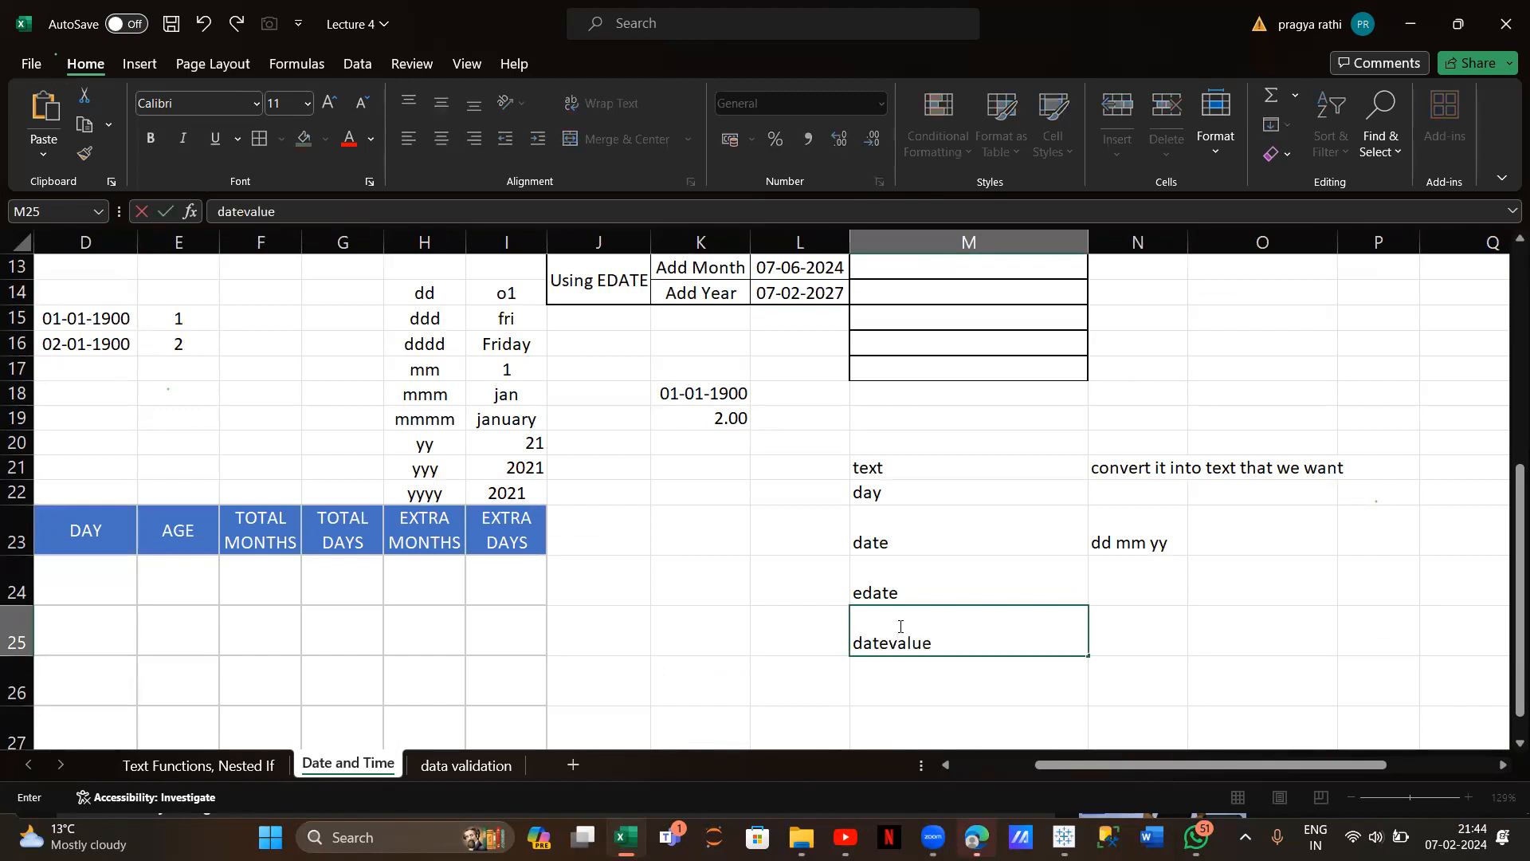
type("alue")
Enter =DATEVALUE(A12) in M12 and fill it down to M17
scroll(899, 626, "up", 3)
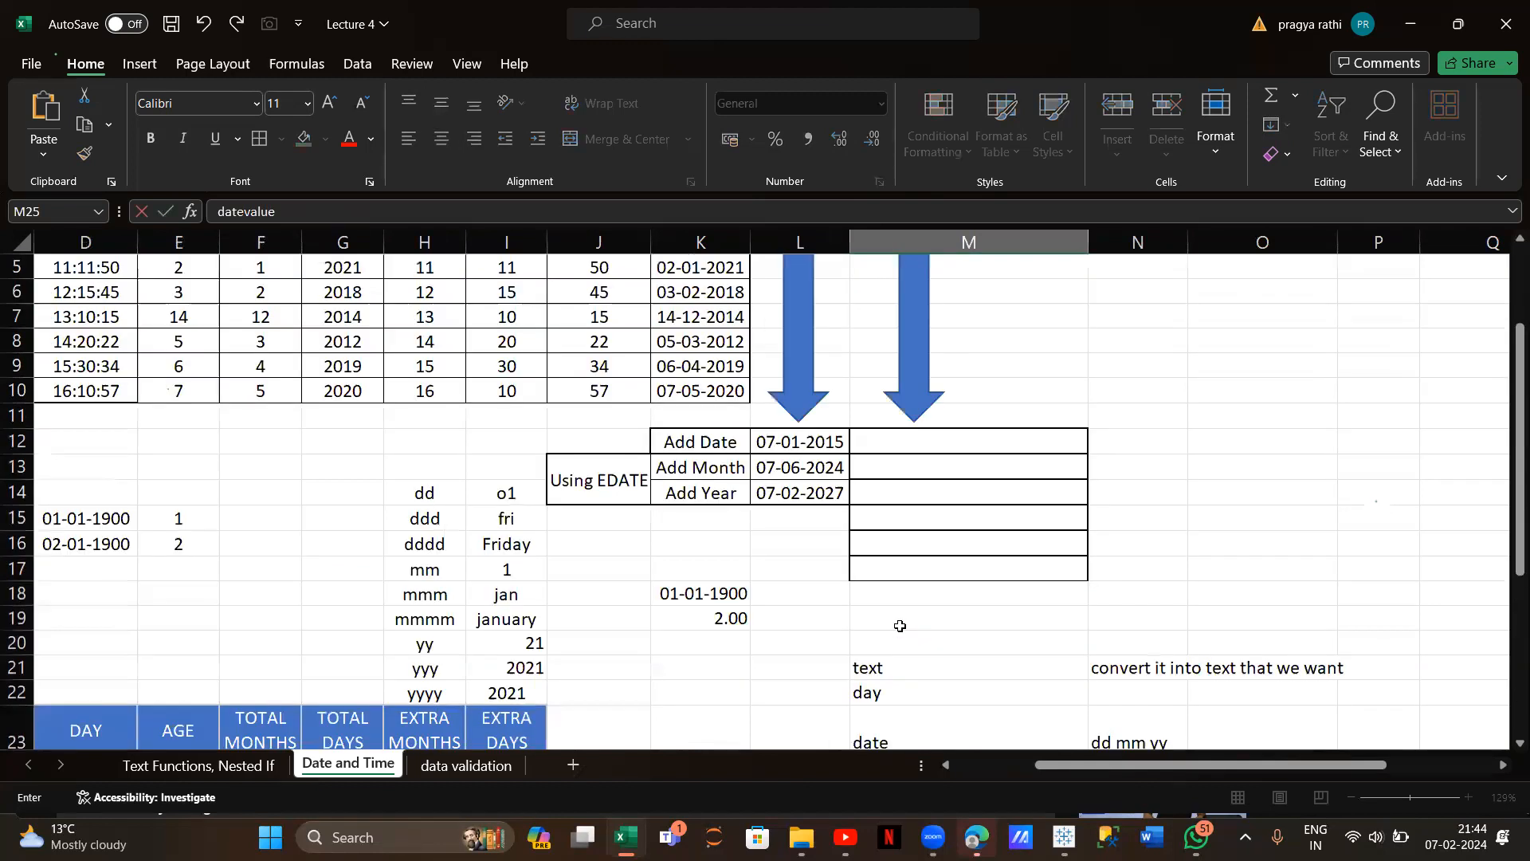
left_click(979, 438)
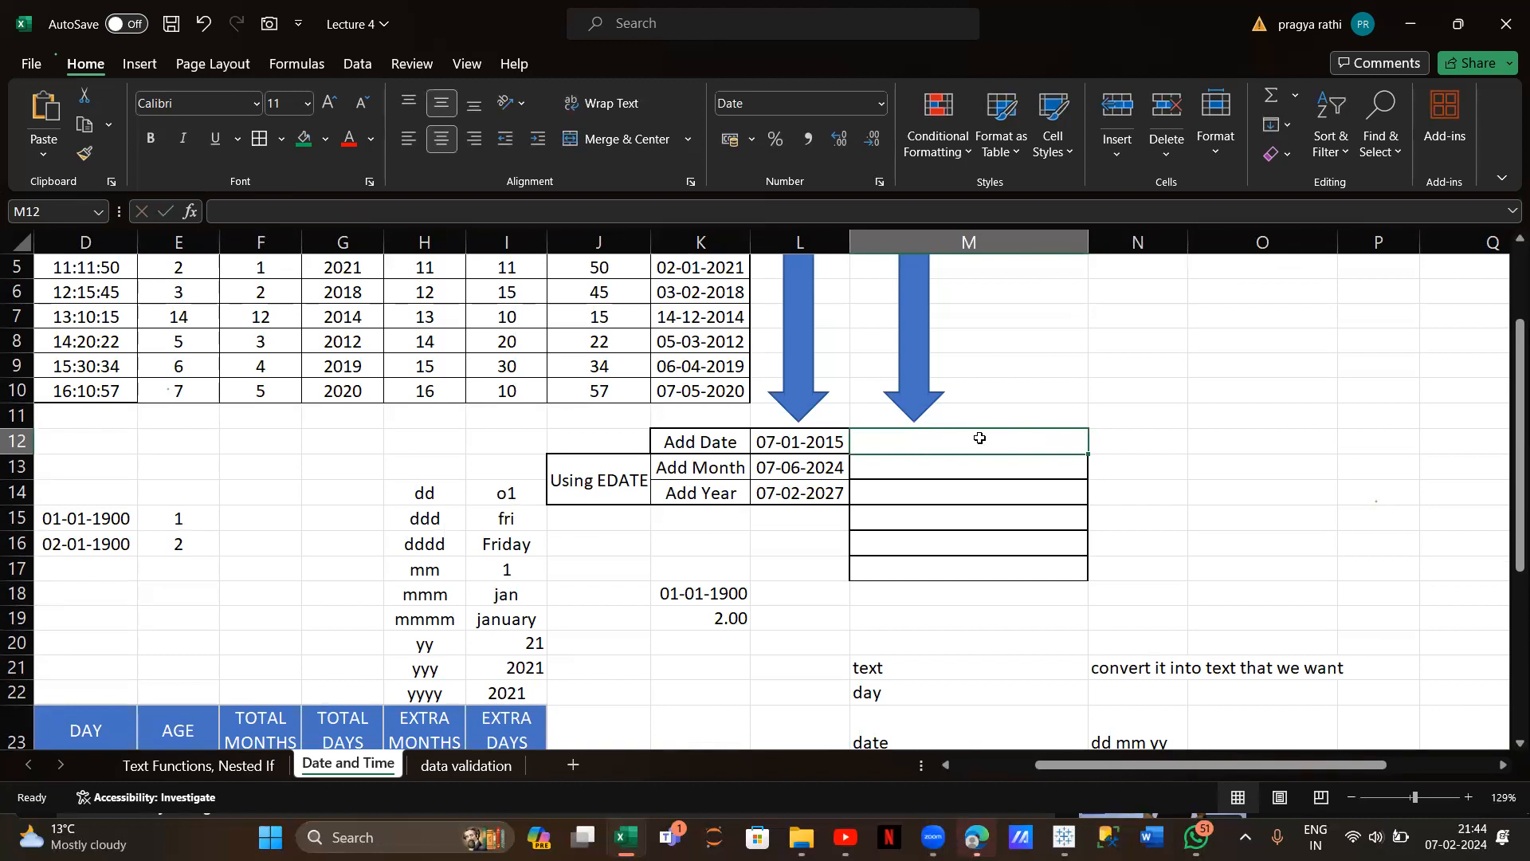
type("=date")
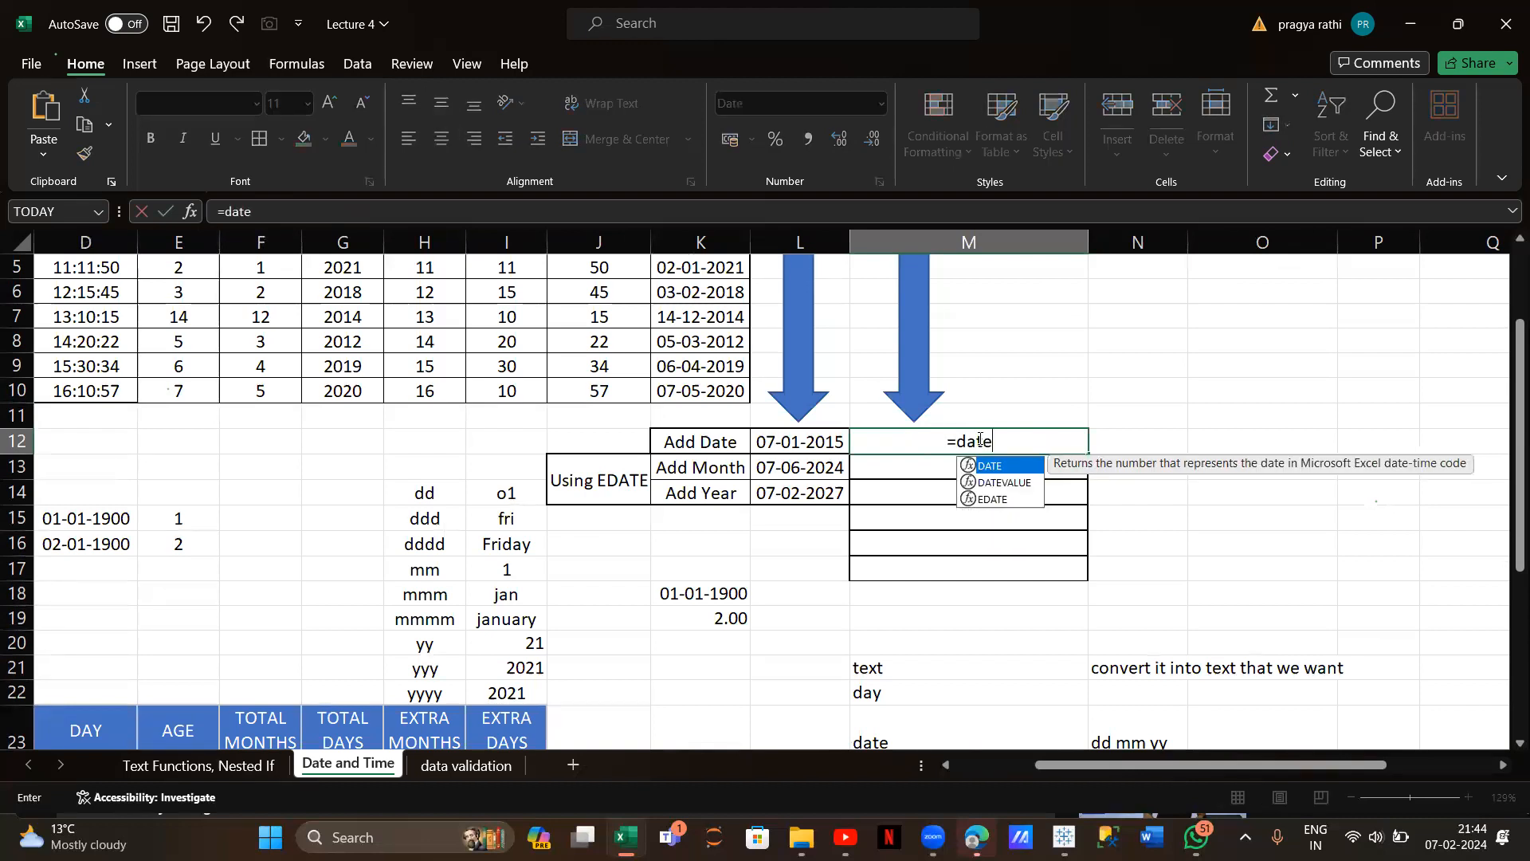
type("value")
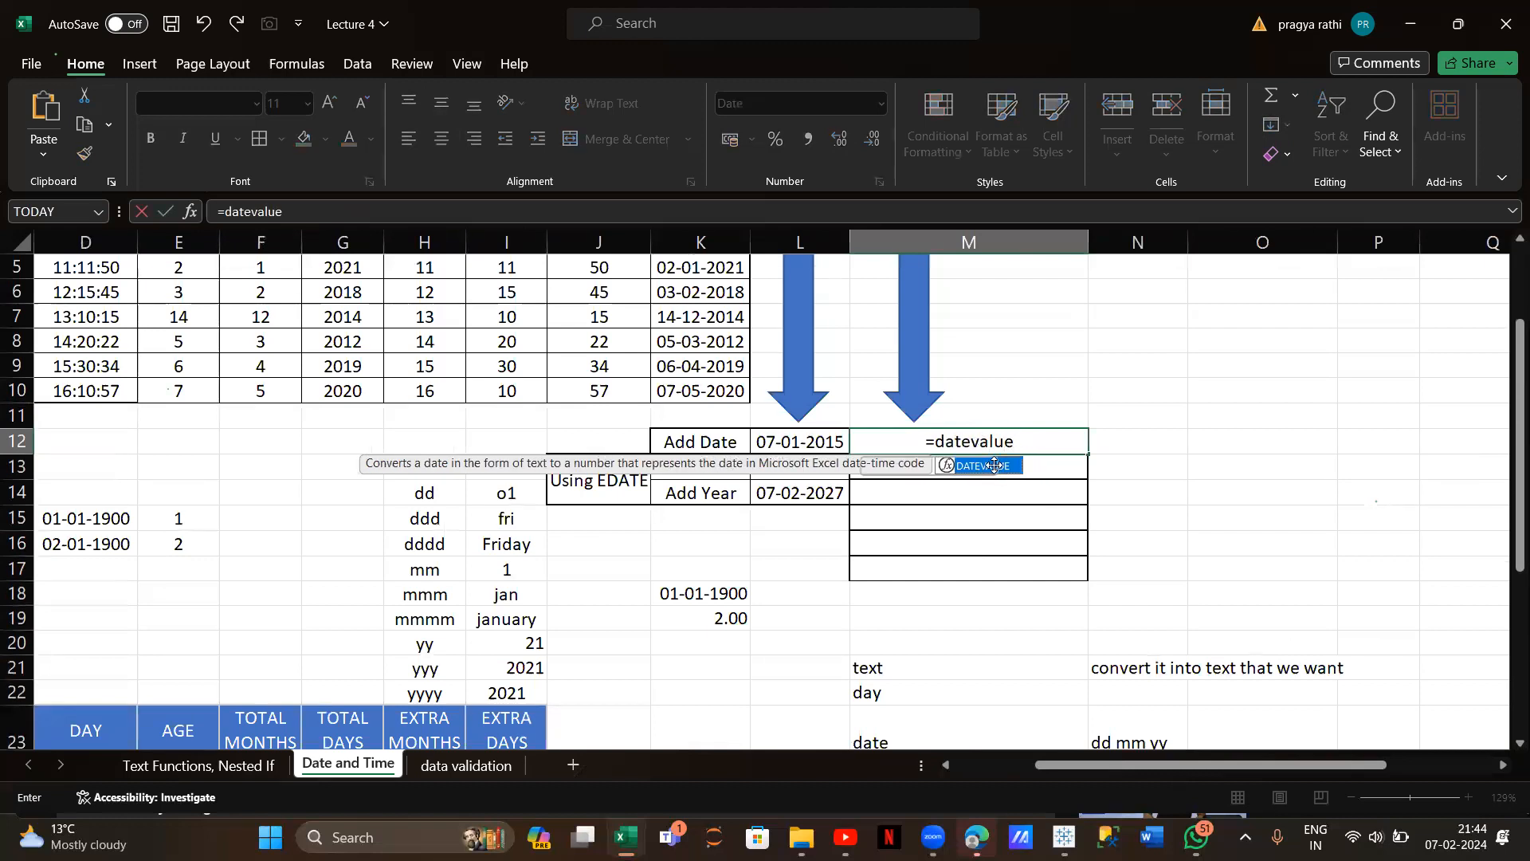
double_click(993, 467)
scroll(683, 444, "left", 2)
scroll(683, 444, "left", 3)
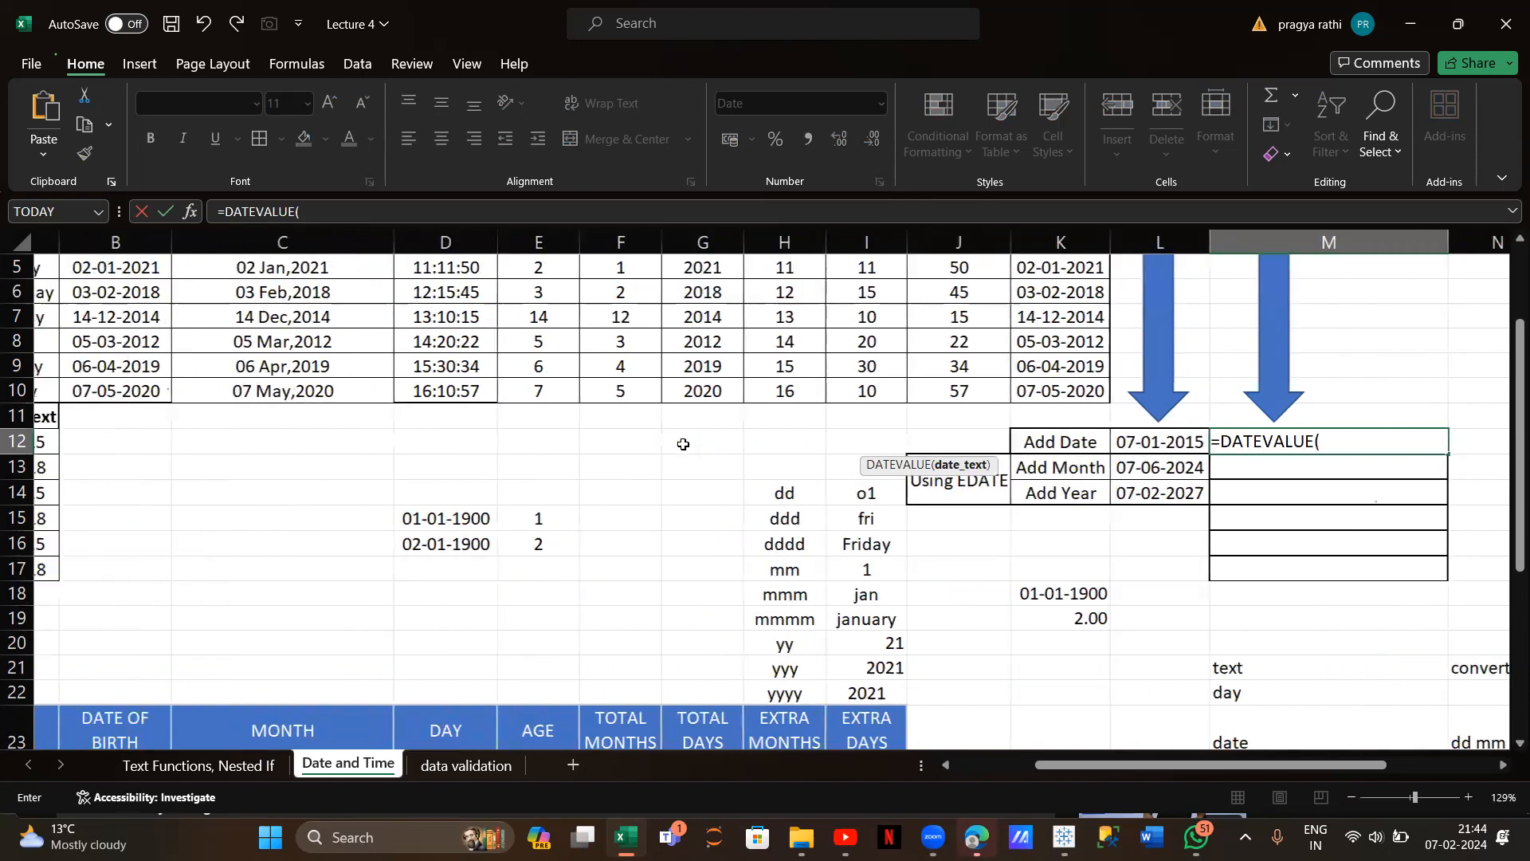
left_click(121, 439)
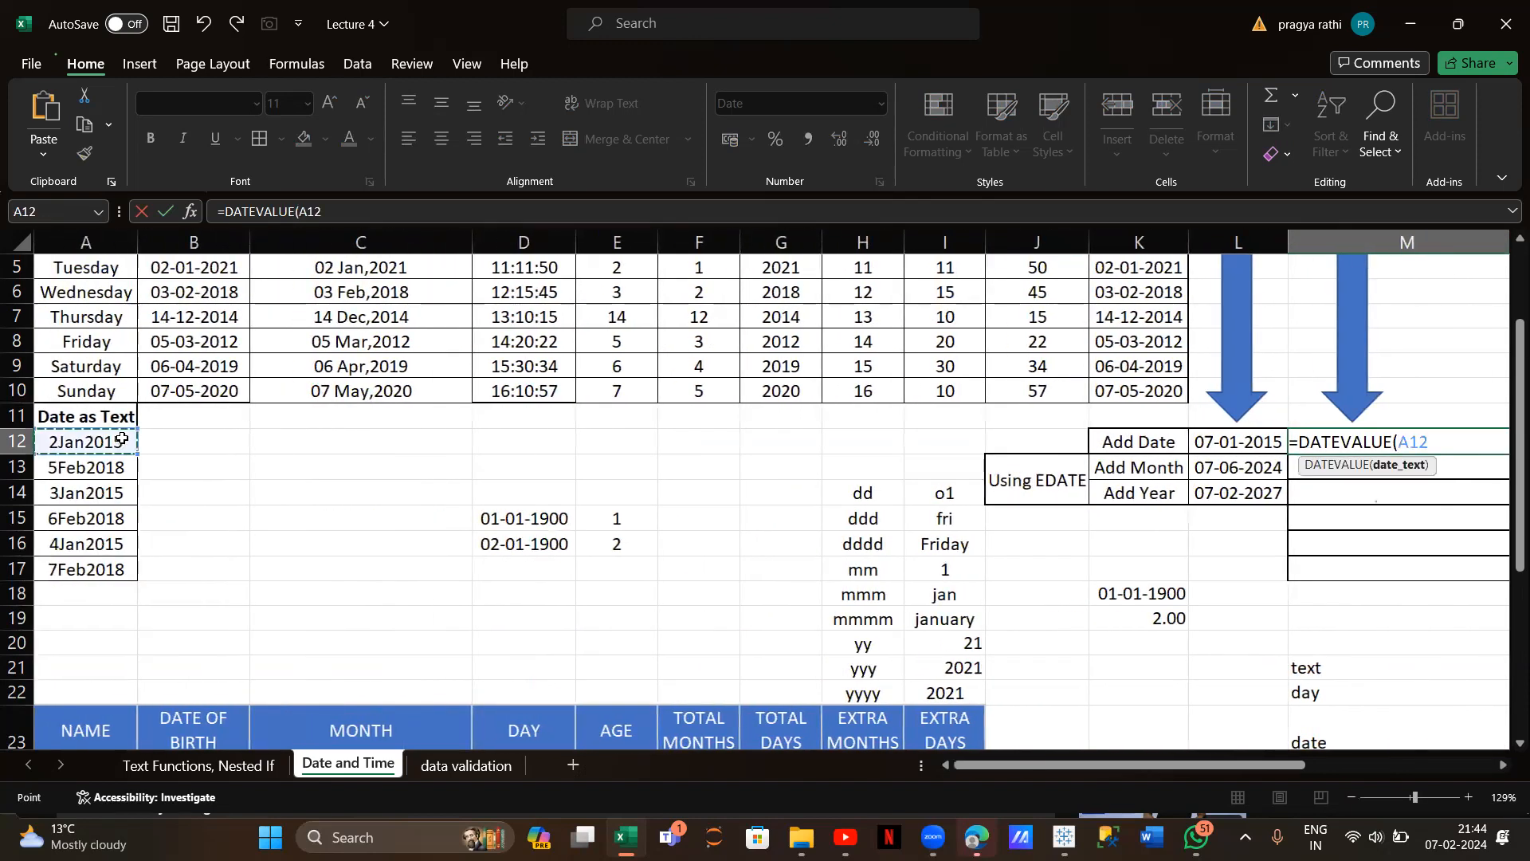
key("Return")
scroll(581, 490, "right", 3)
scroll(1092, 470, "right", 2)
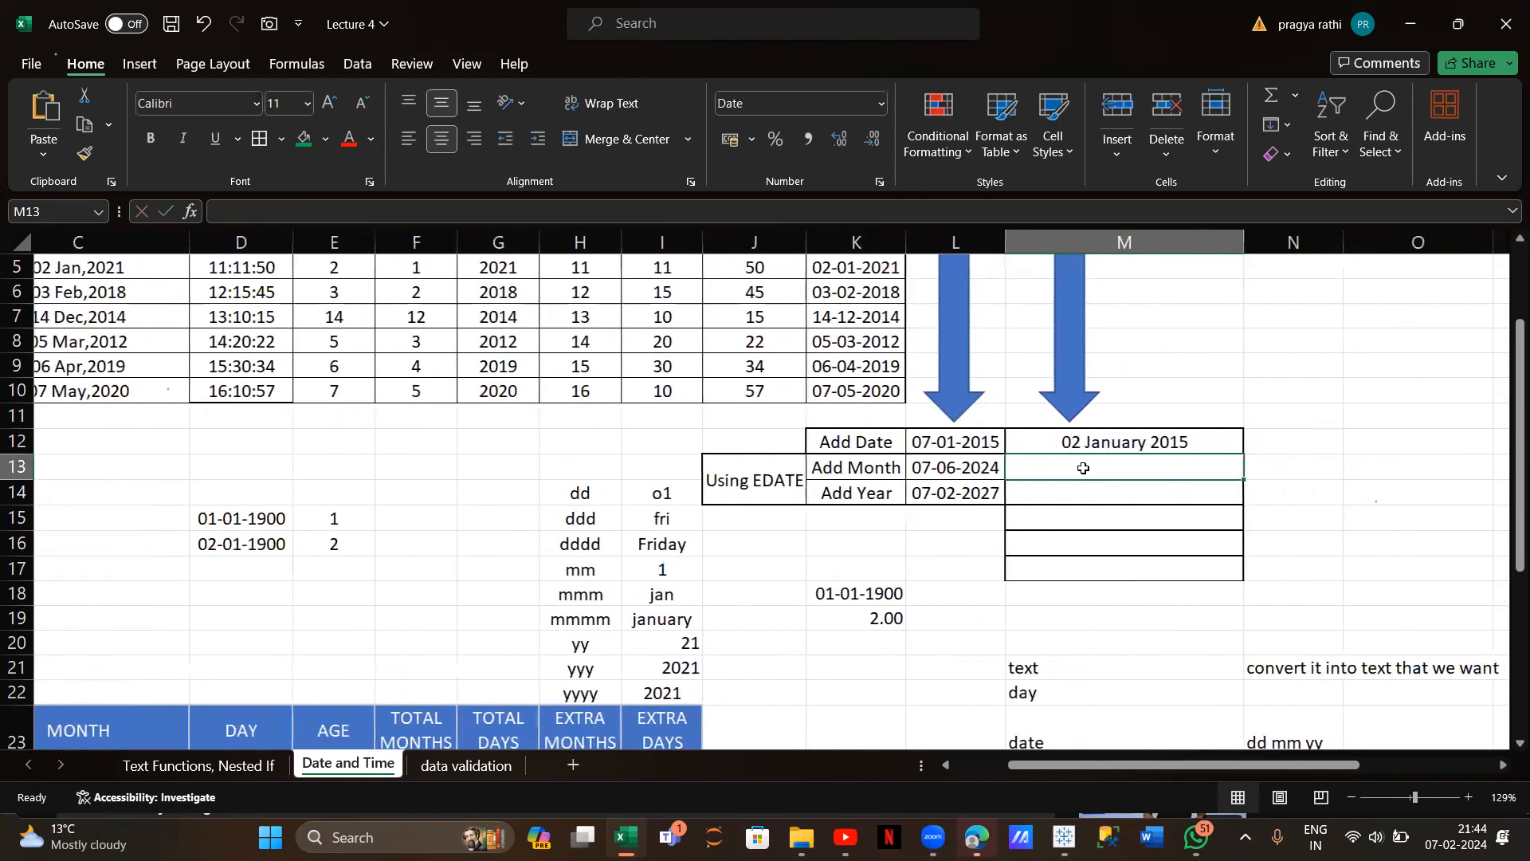
left_click(1069, 443)
scroll(1070, 443, "right", 1)
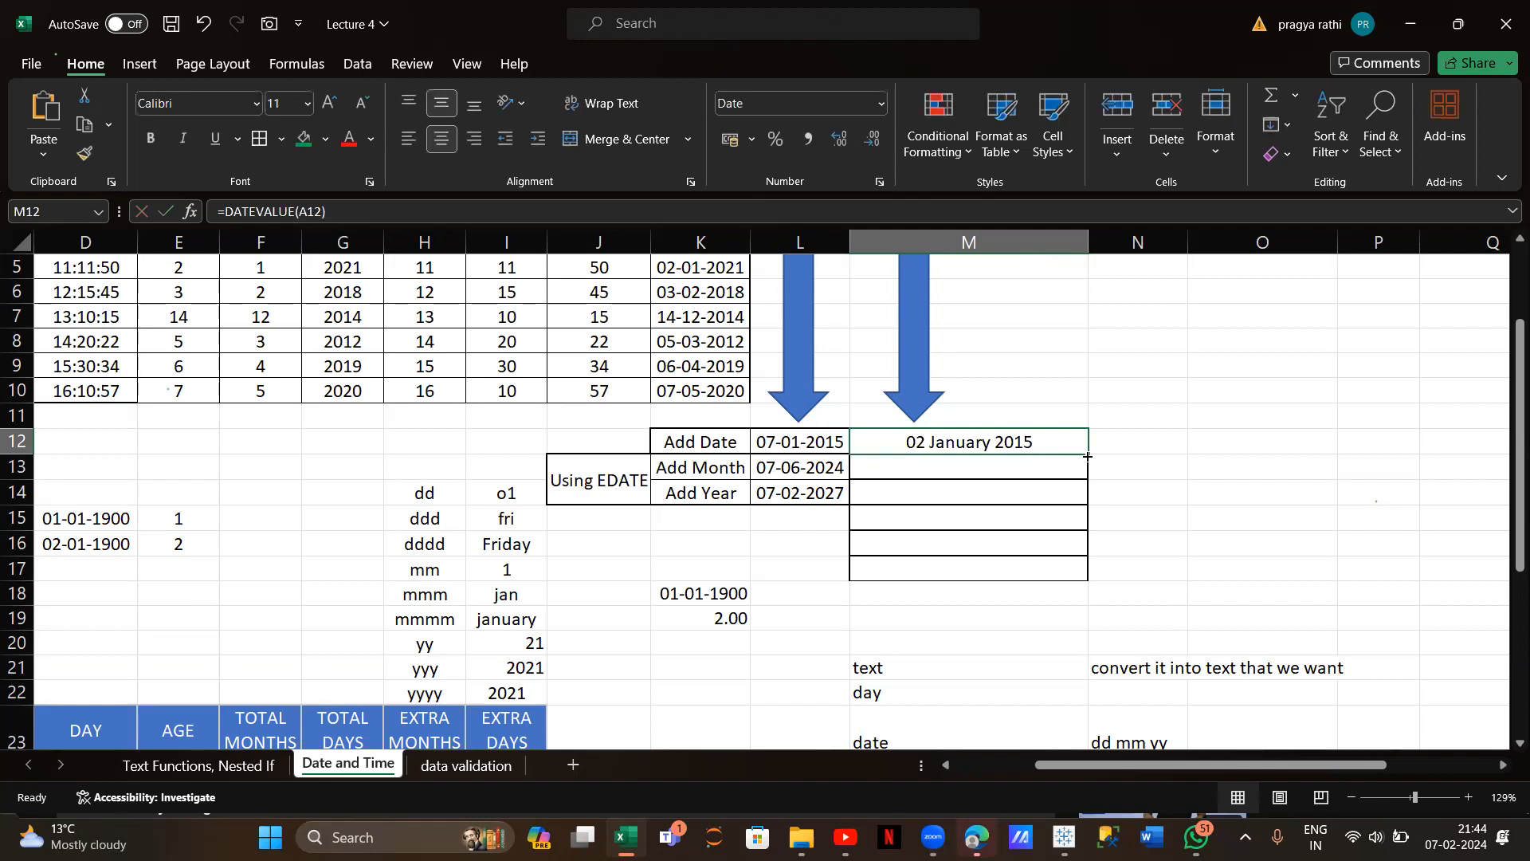
left_click_drag(1088, 455, 1089, 579)
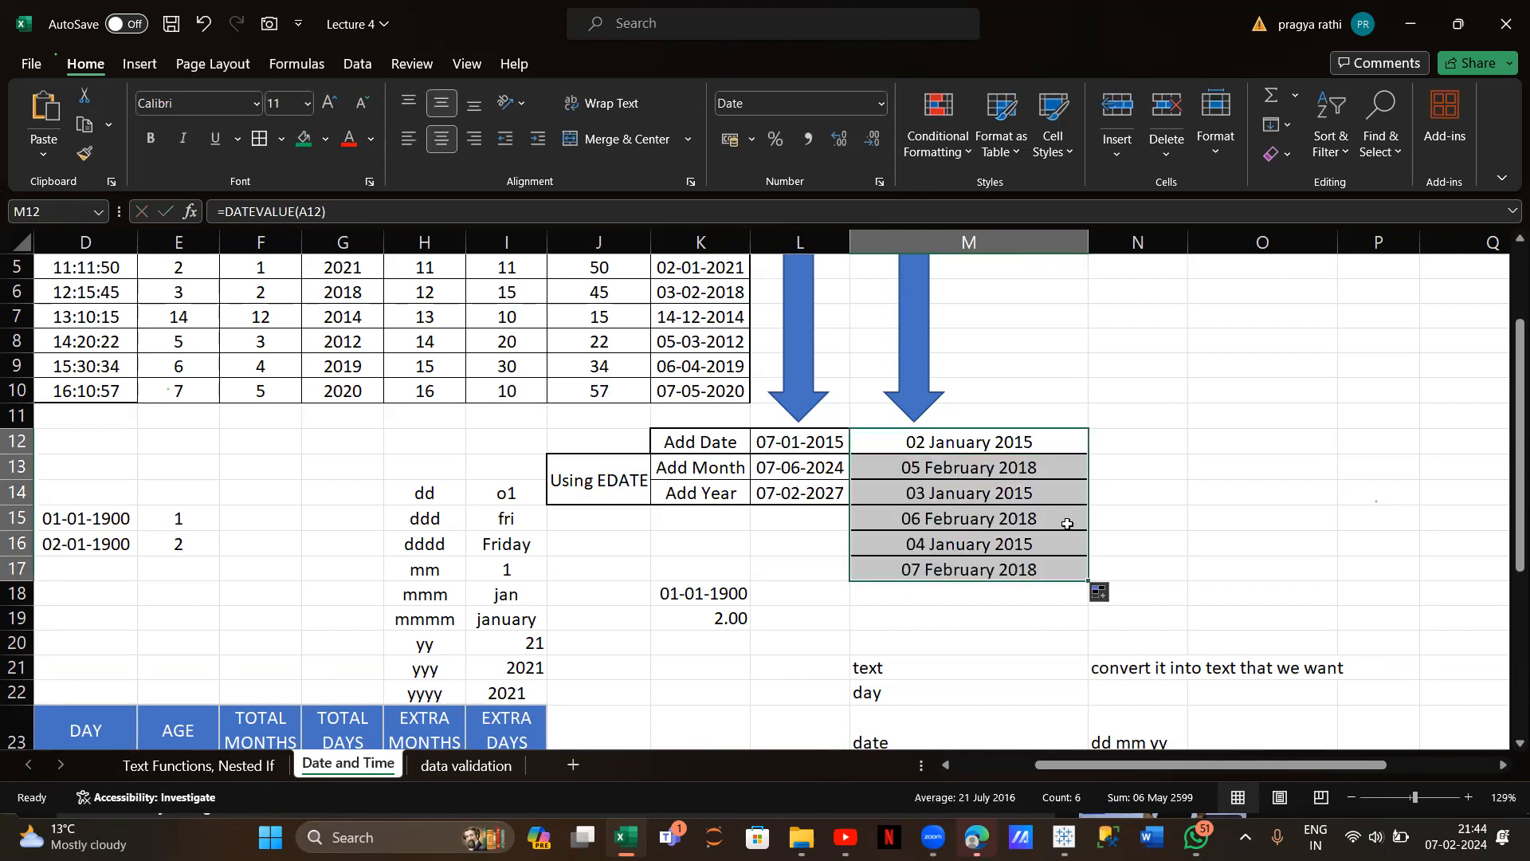
scroll(813, 618, "down", 4)
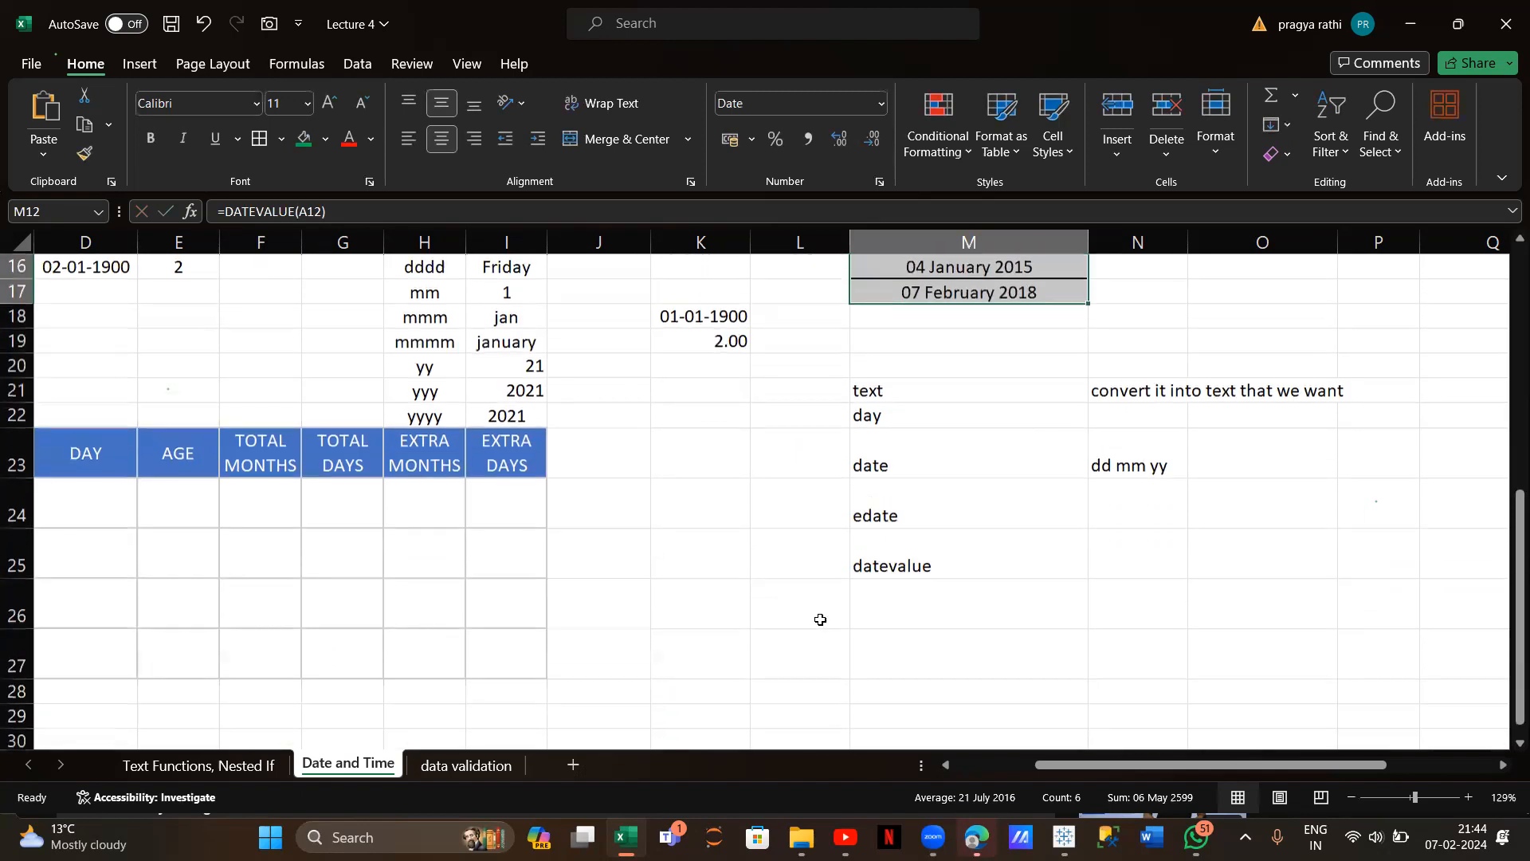
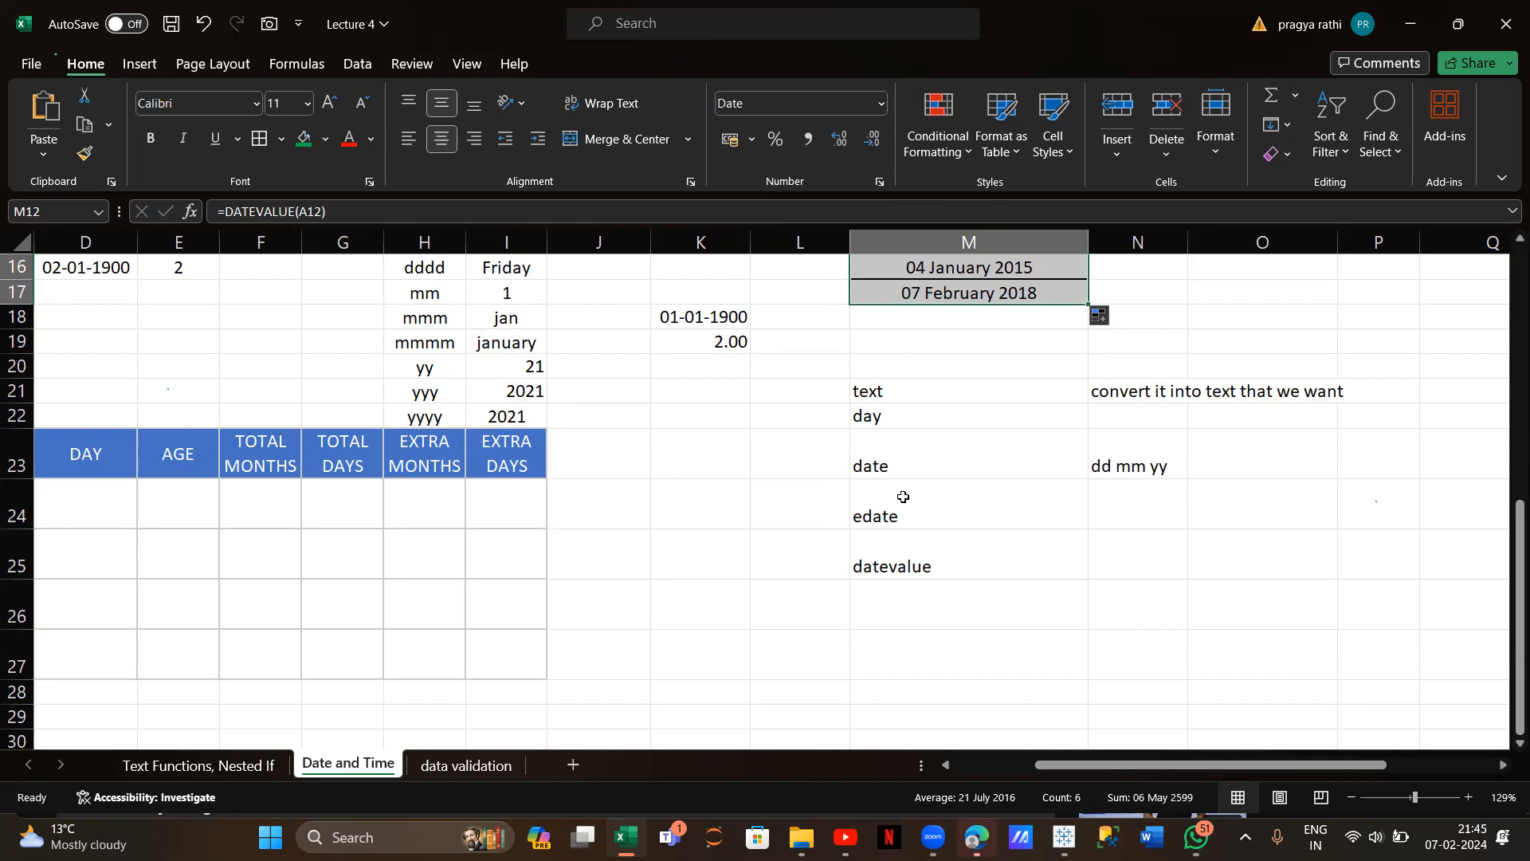
Enter =MONTH(B24) in C24 and fill it down to C27, giving 8, 12, 5 and 7
scroll(469, 535, "left", 5)
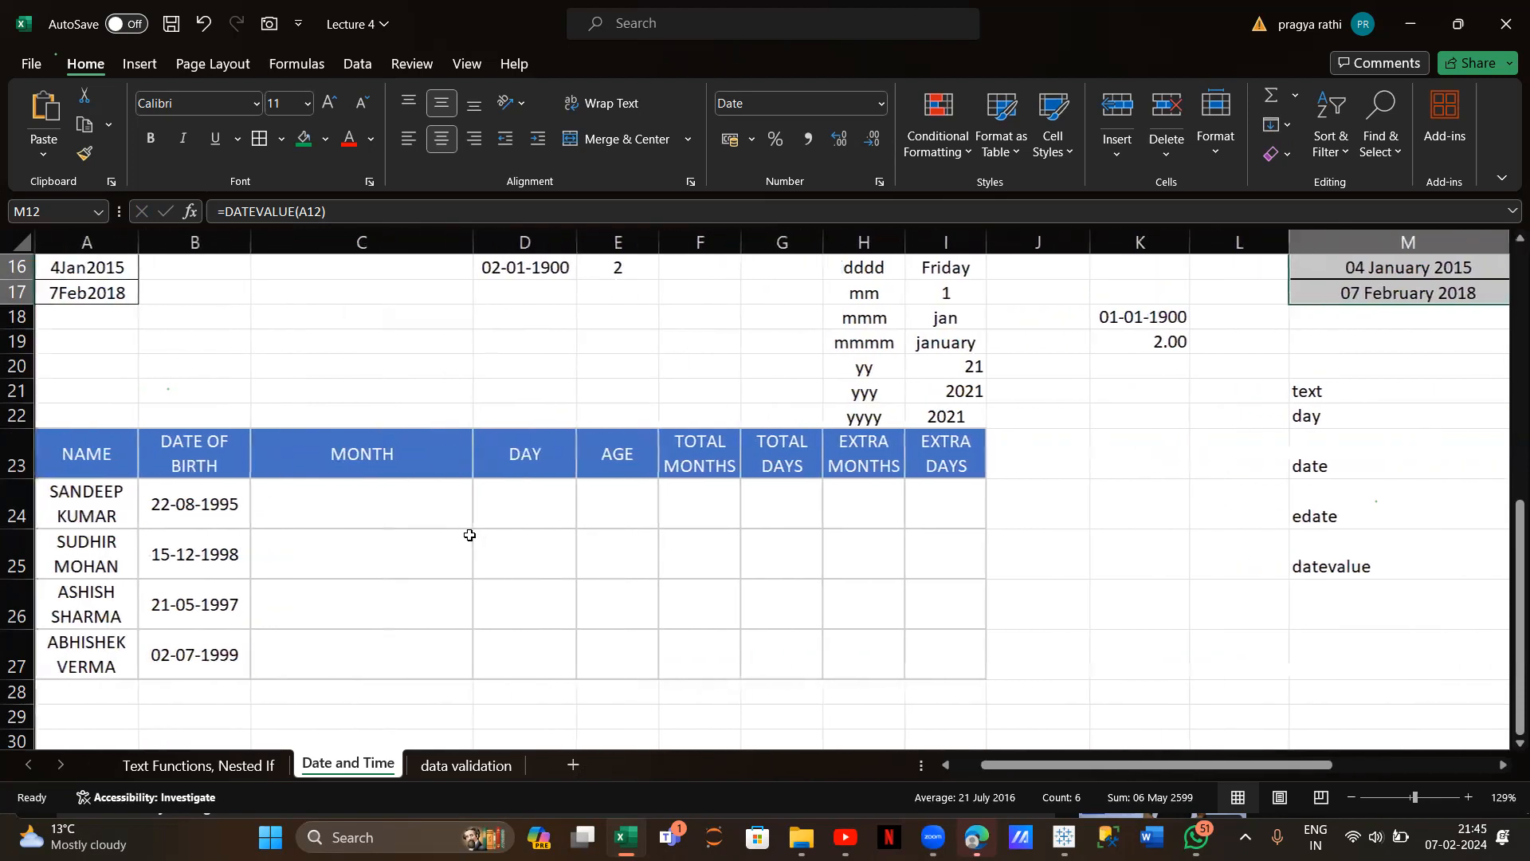
left_click(326, 495)
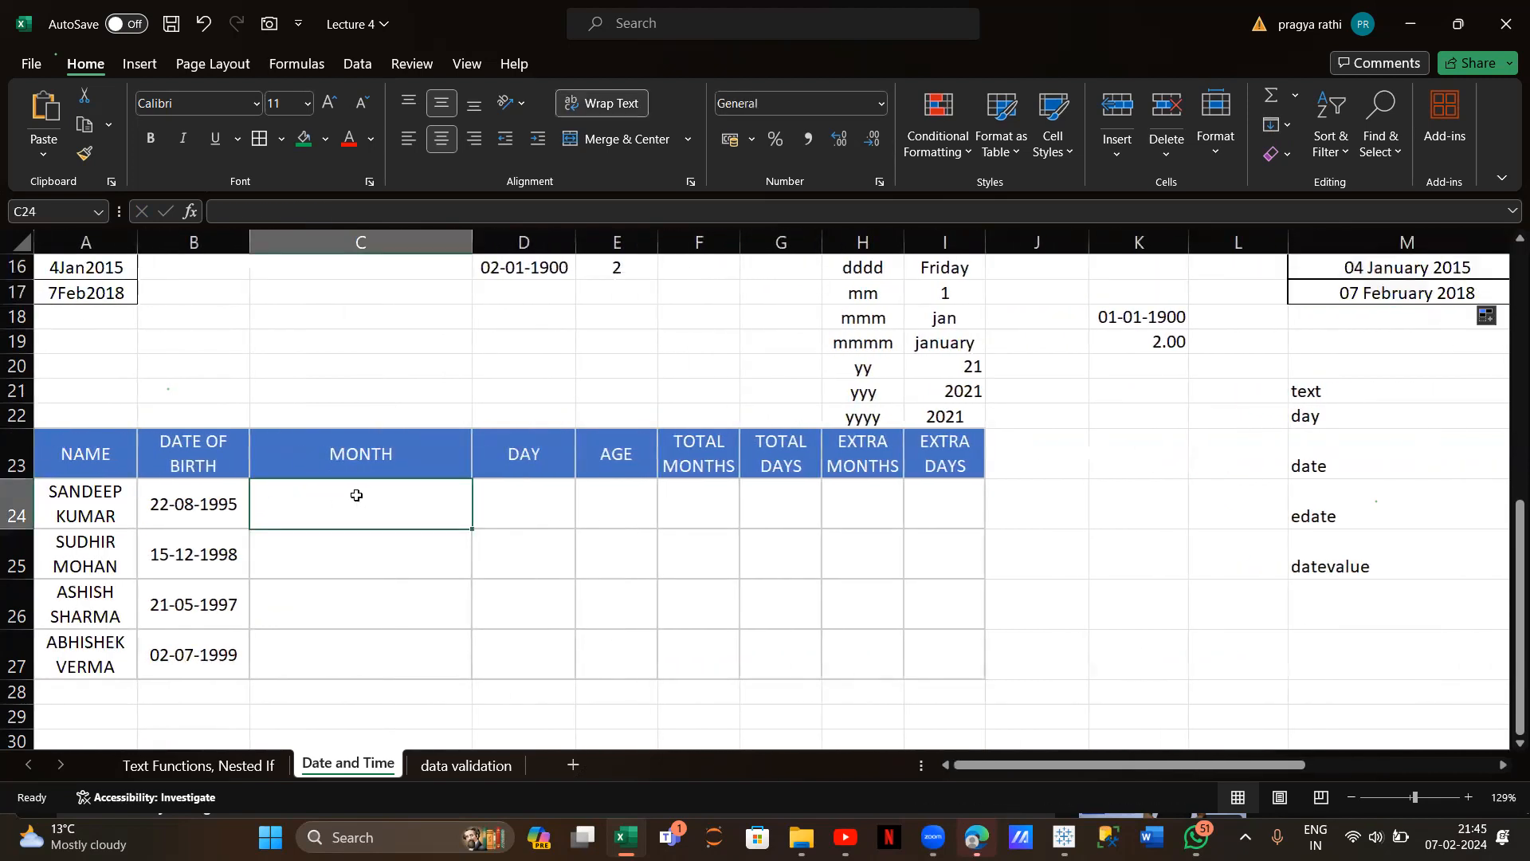
type("=month(")
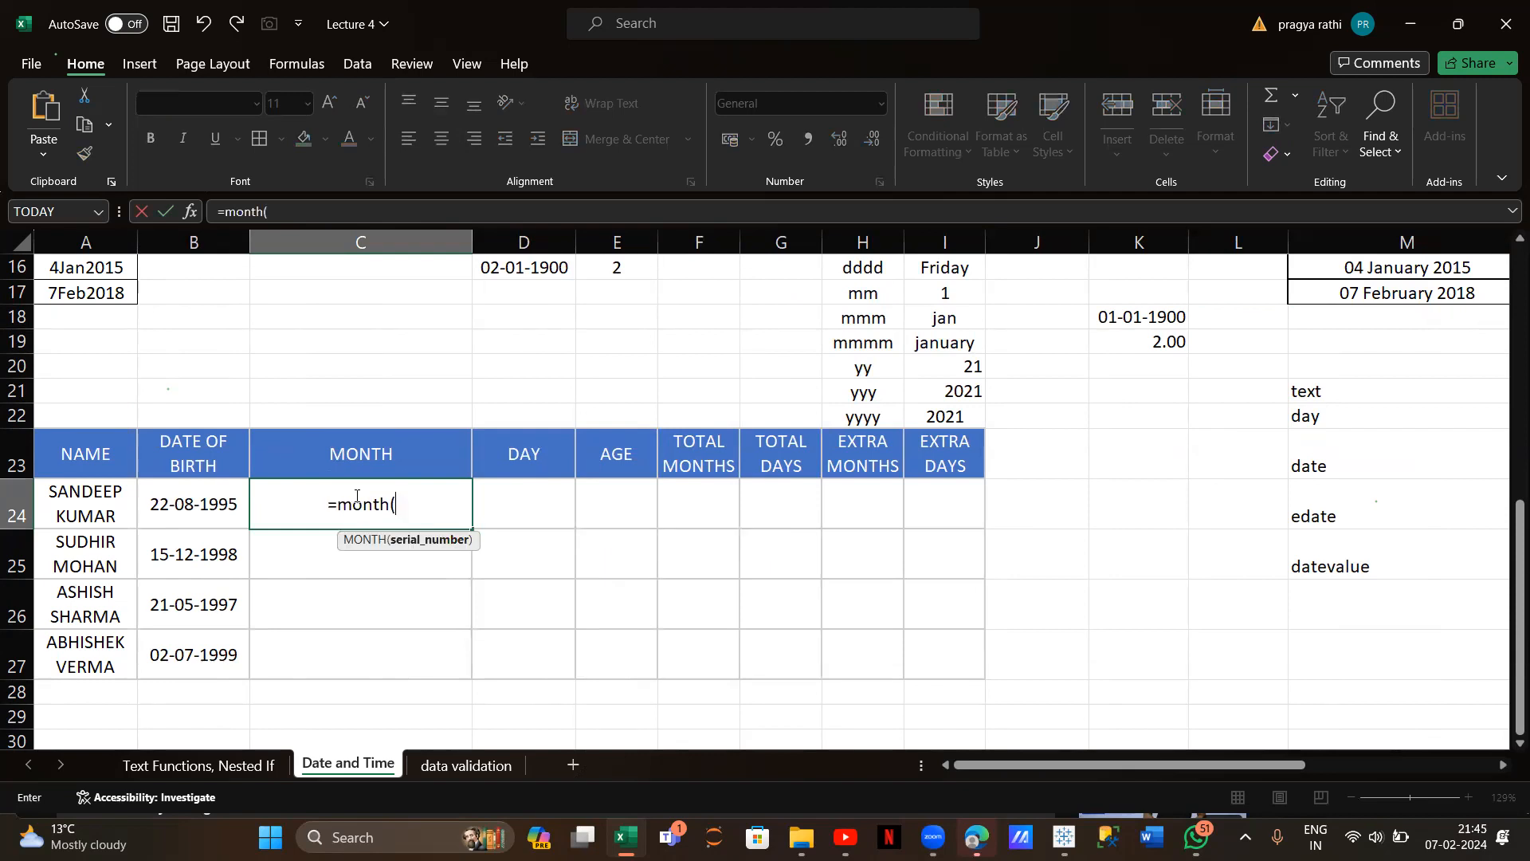
left_click(213, 494)
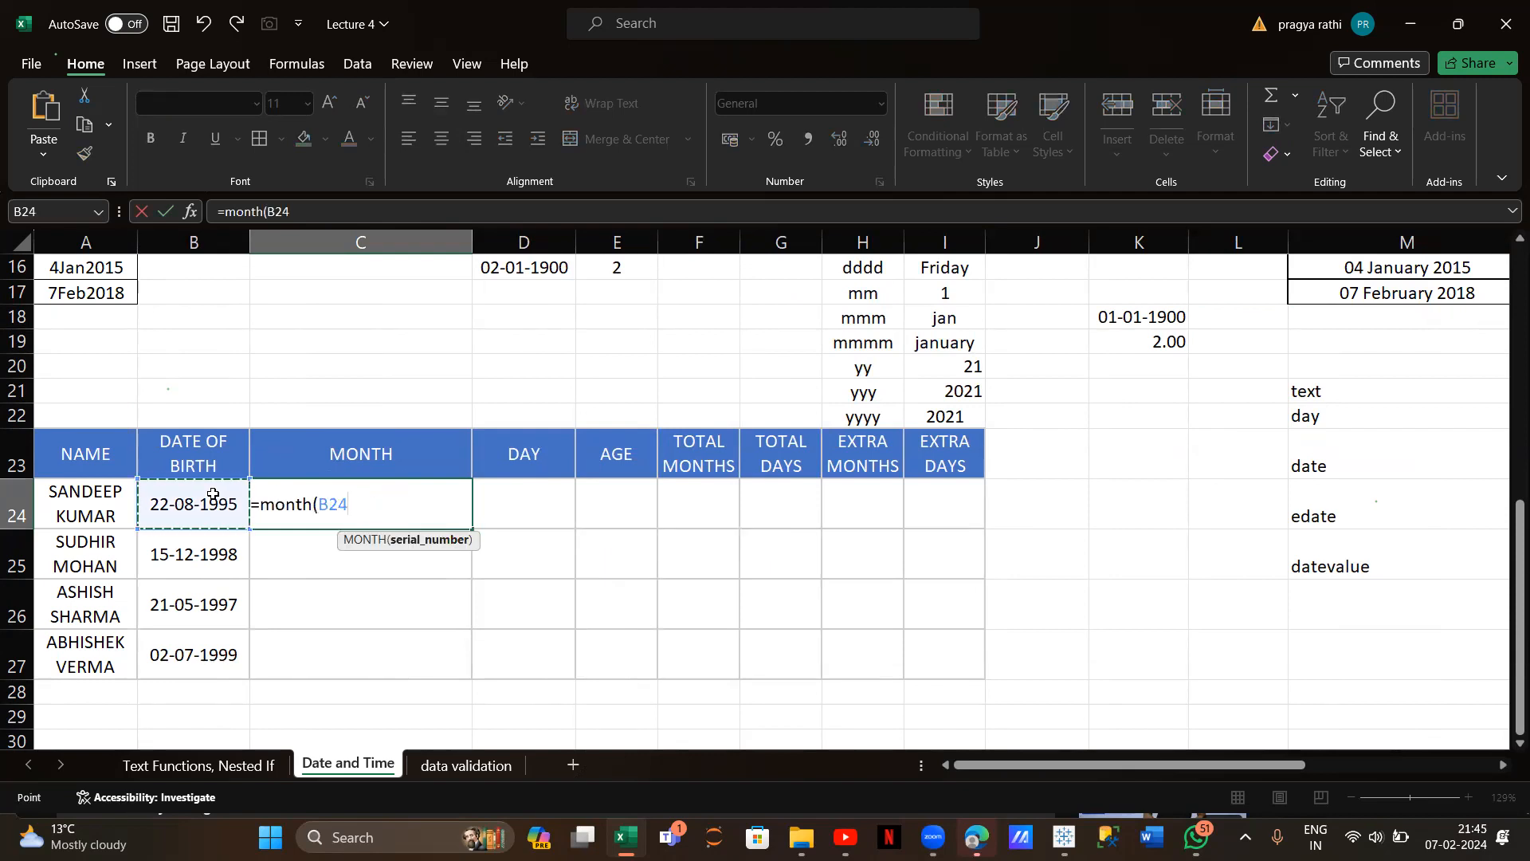
key("Return")
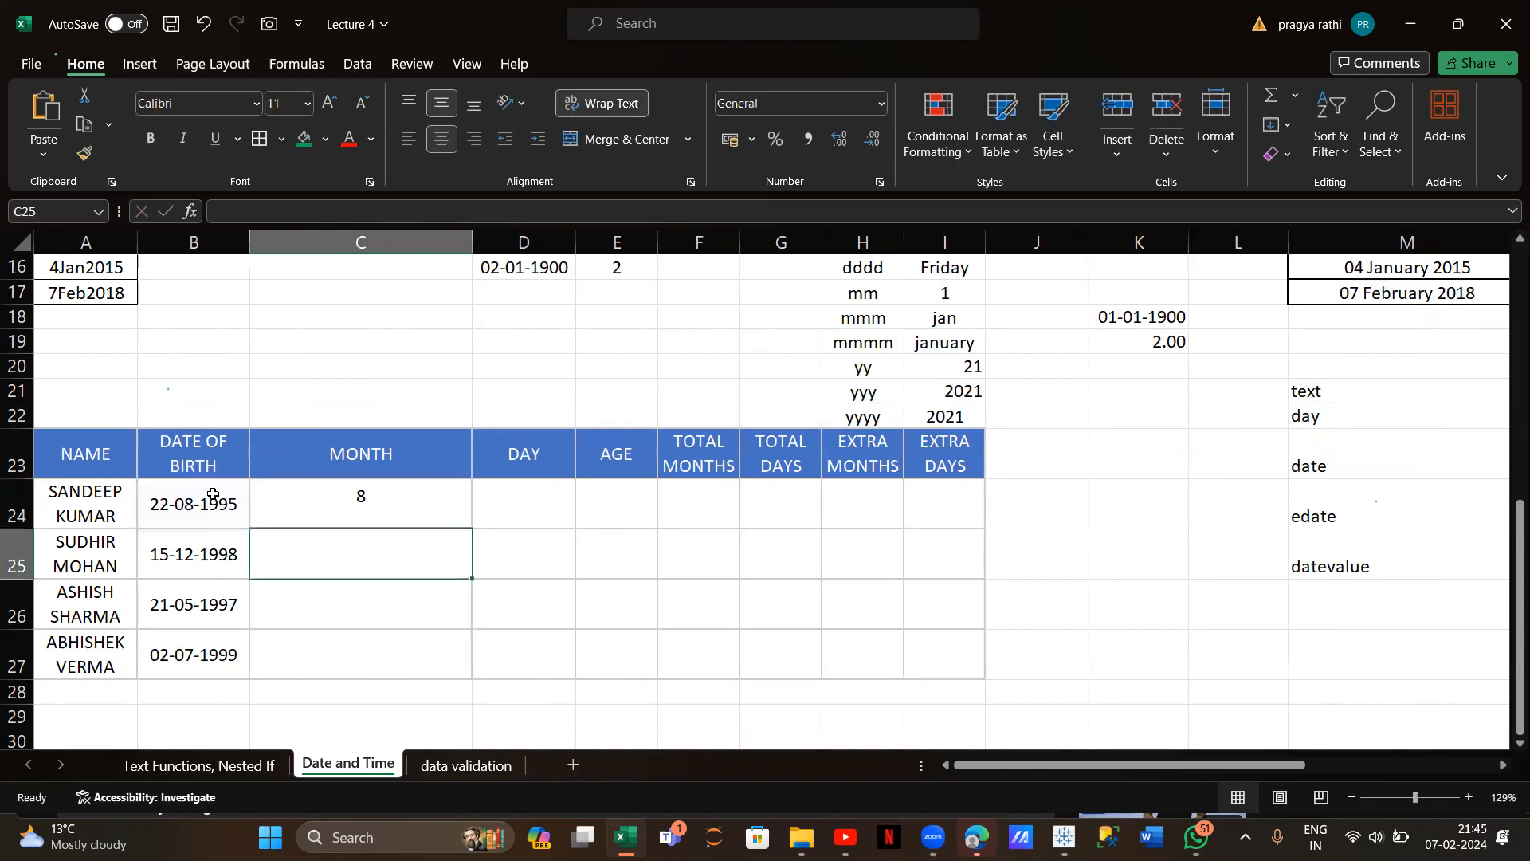
left_click(402, 502)
double_click(471, 529)
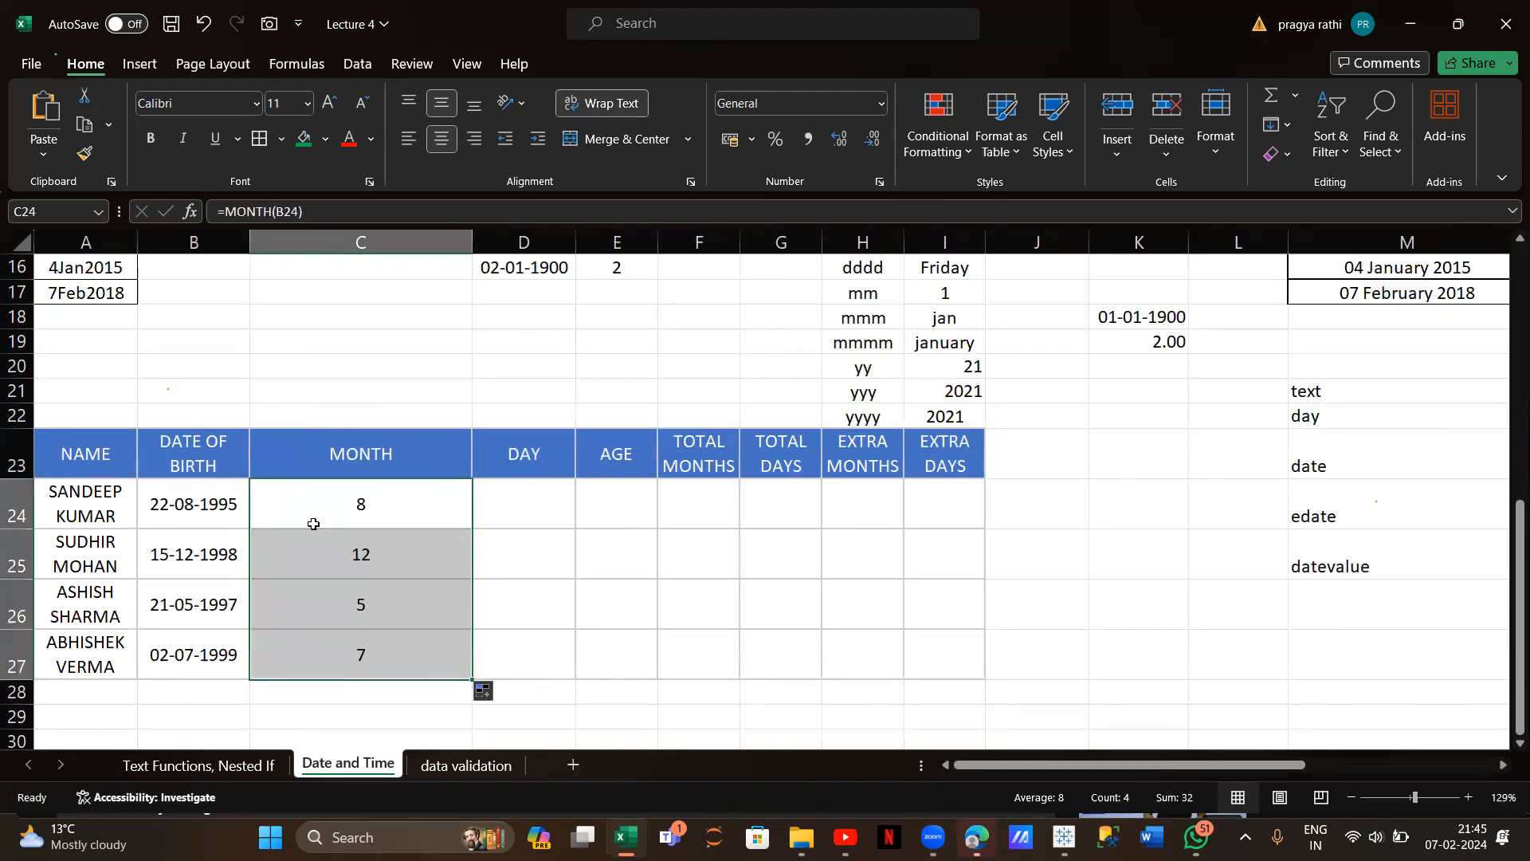
left_click(373, 497)
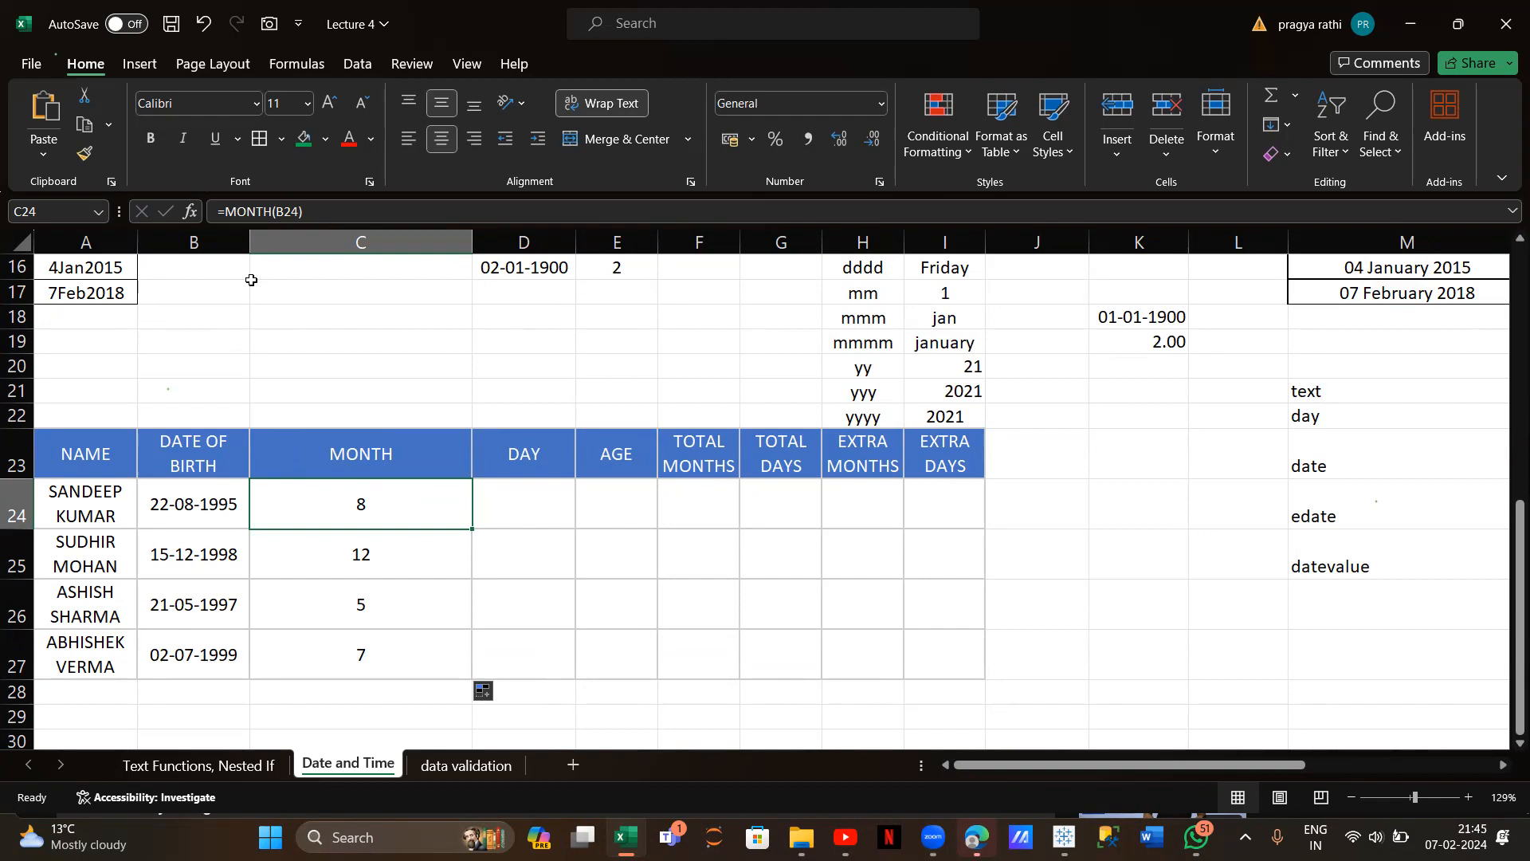
Wrap the C24 formula as =TEXT(MONTH(B24),"mmmm") to show a full month name
left_click(225, 212)
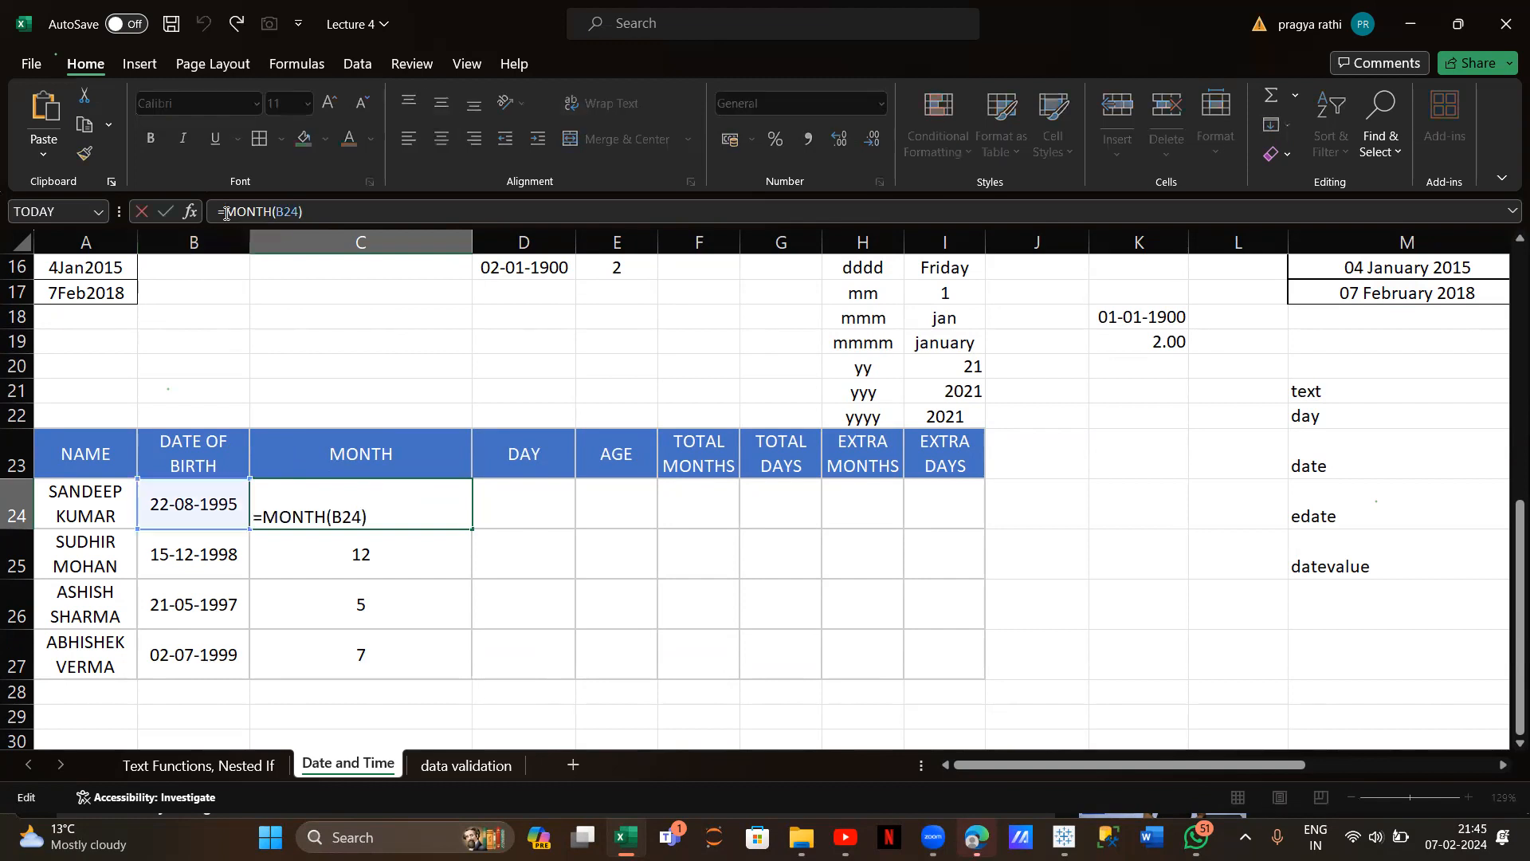
type("text(")
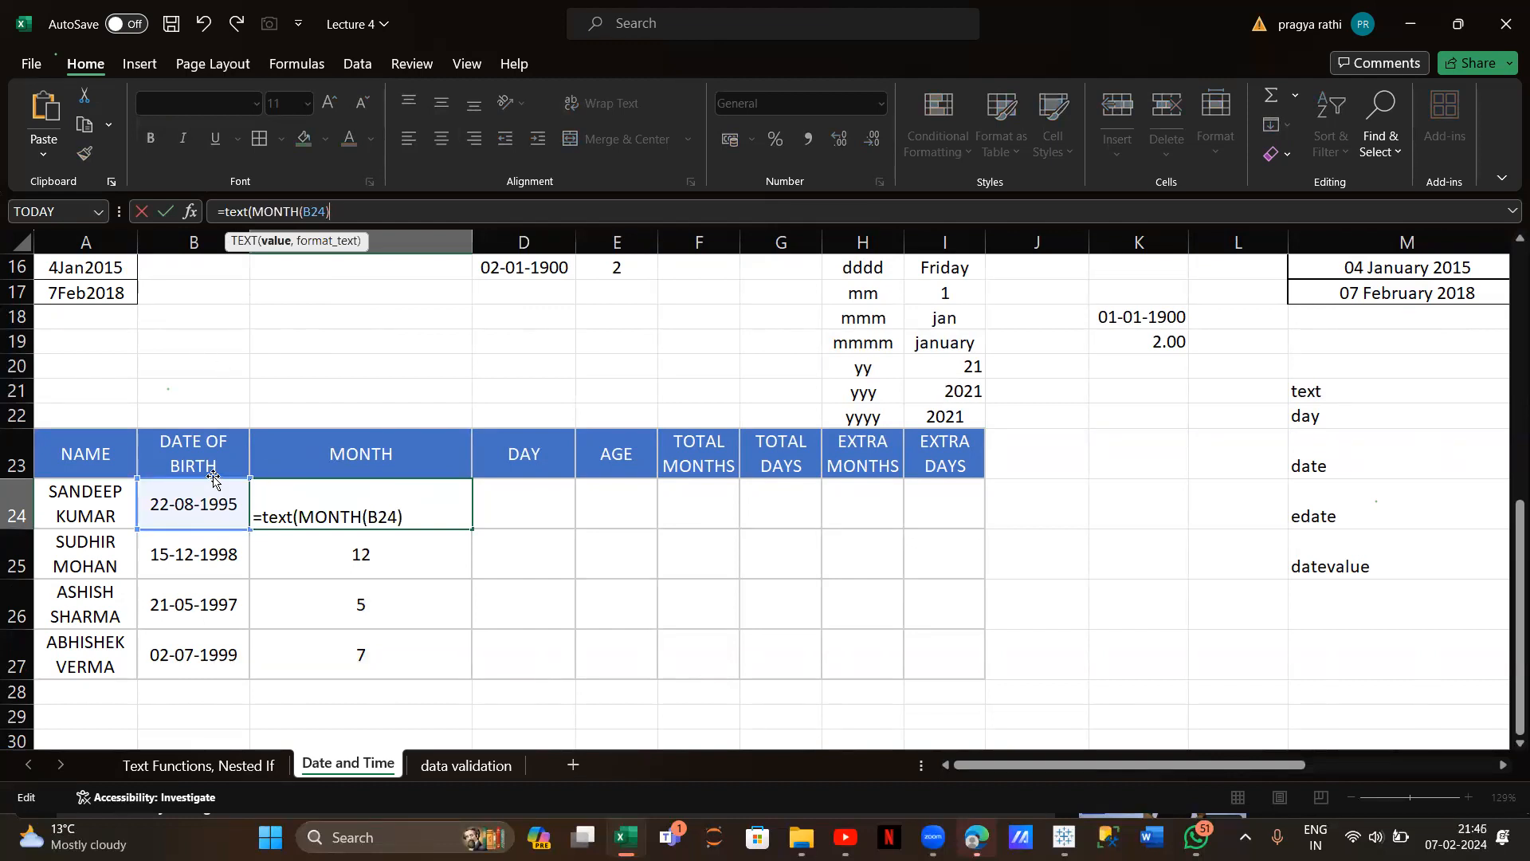
type(",\"mmm\"")
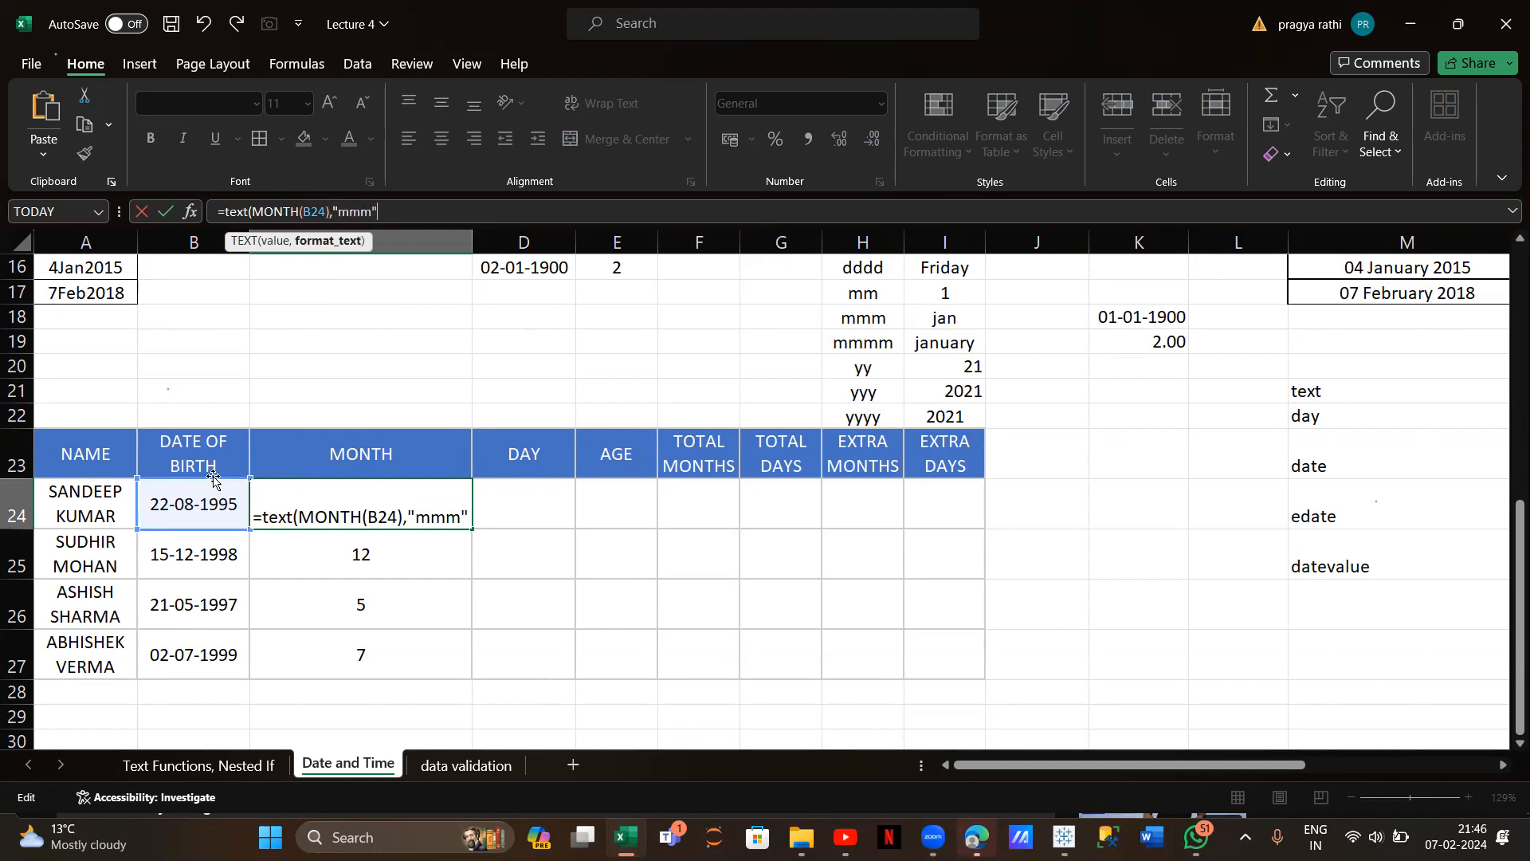
type(")")
key("Return")
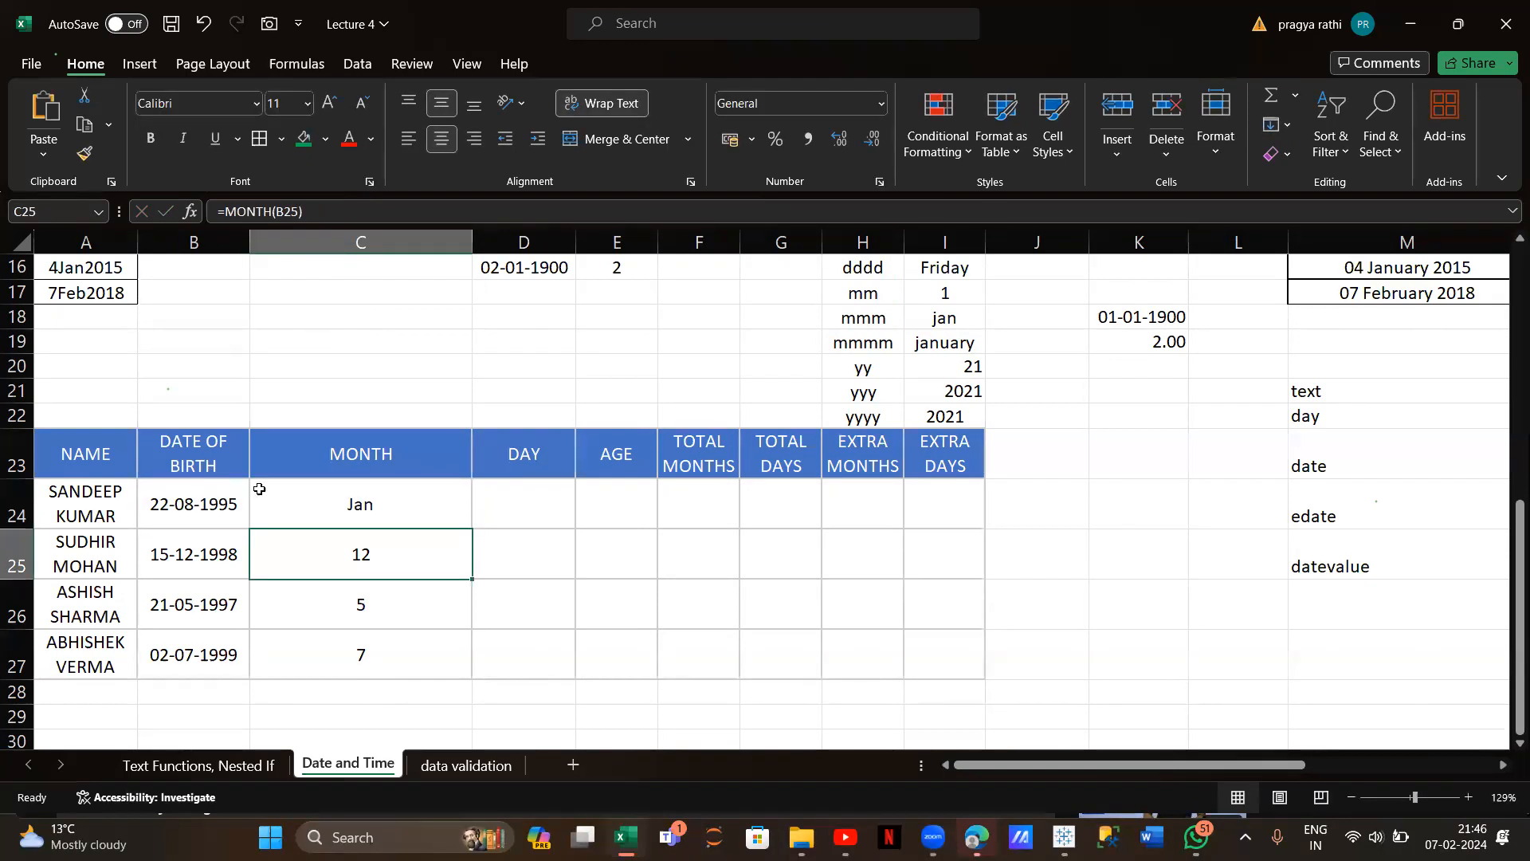
left_click(318, 503)
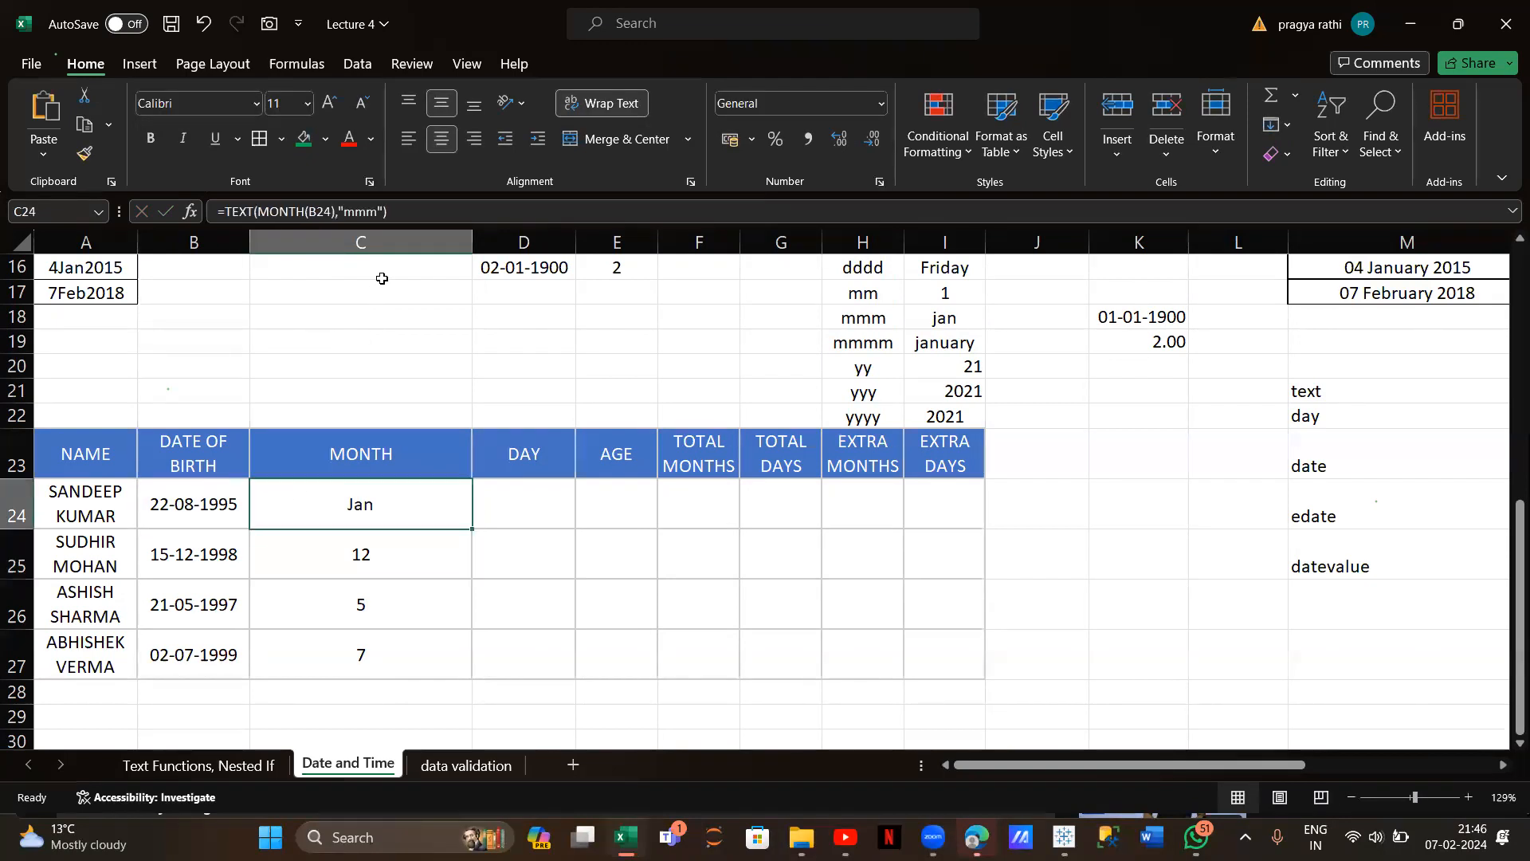
left_click(373, 218)
type("m")
key("Return")
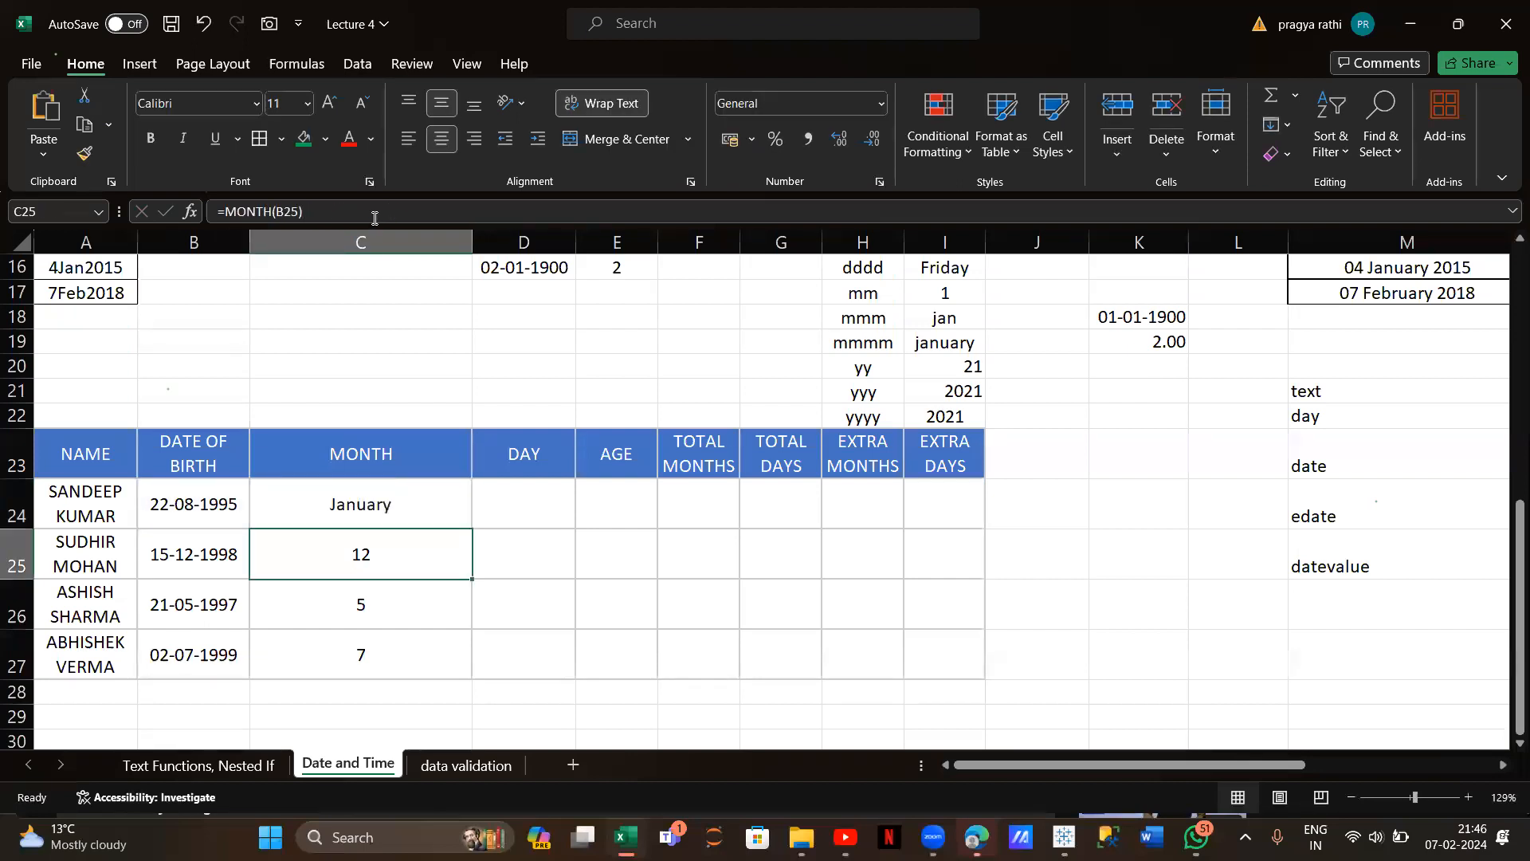
Enter =TEXT(B25,"mmmm") in C25, showing December, and fill it down to C27
left_click(309, 211)
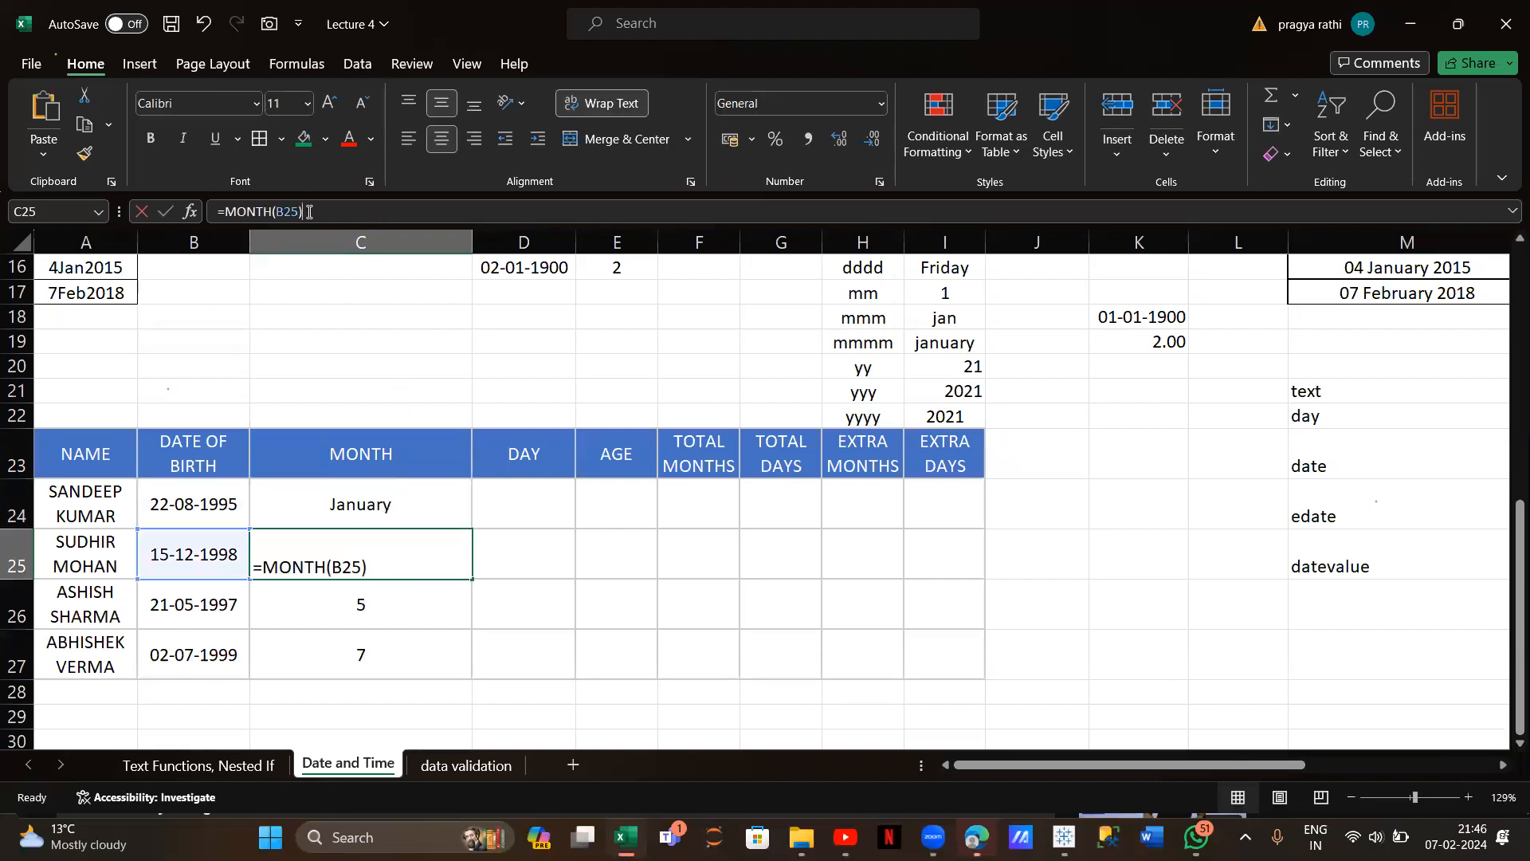
key("BackSpace")
key("BackSpace")
key("BackSpace")
key("BackSpace")
key("BackSpace")
key("BackSpace")
key("BackSpace")
key("BackSpace")
key("BackSpace")
key("BackSpace")
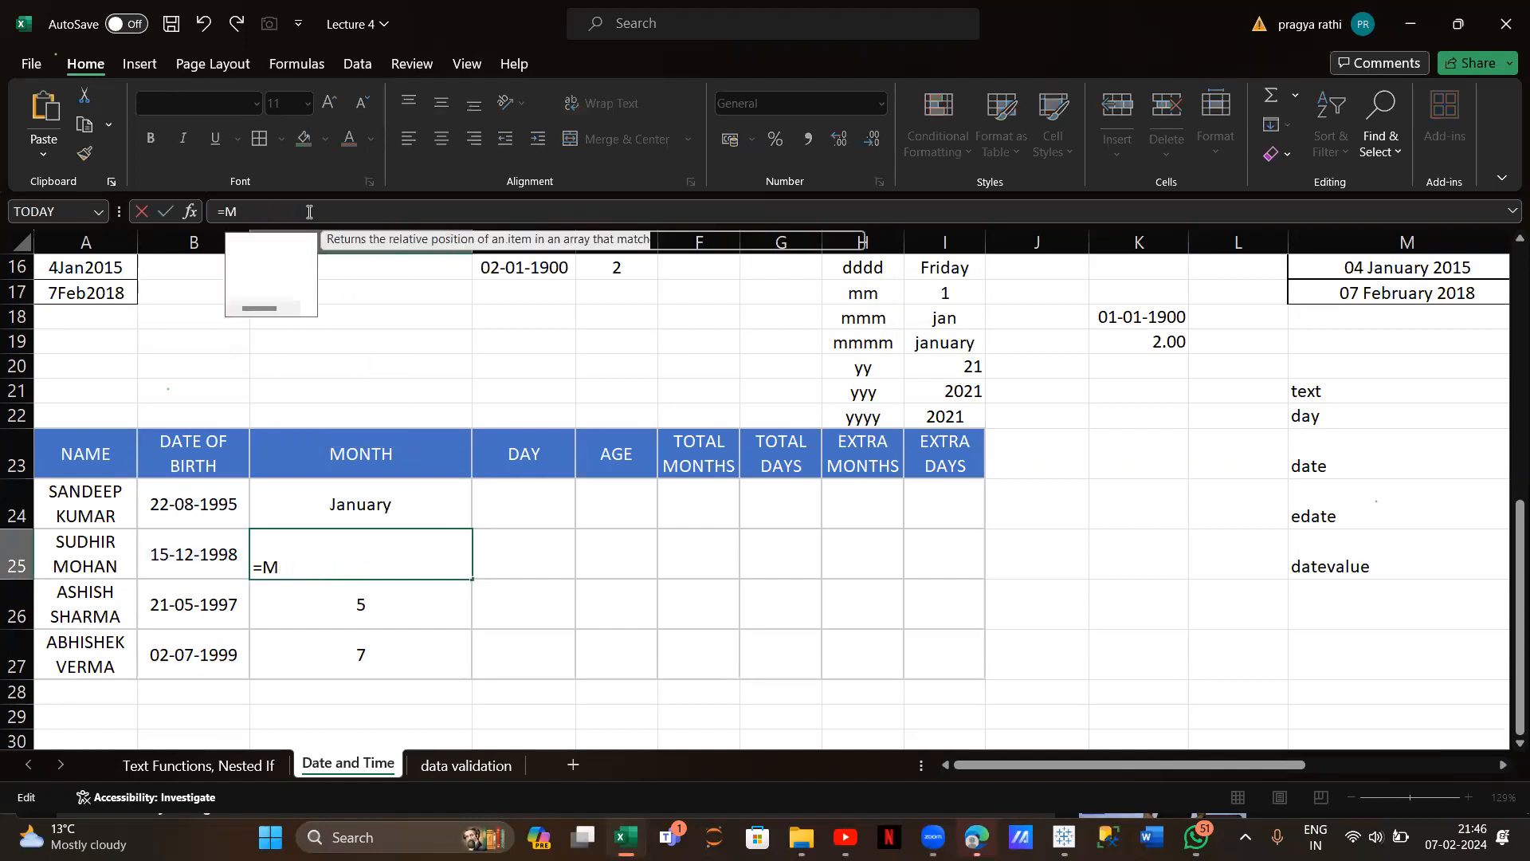
type("text(")
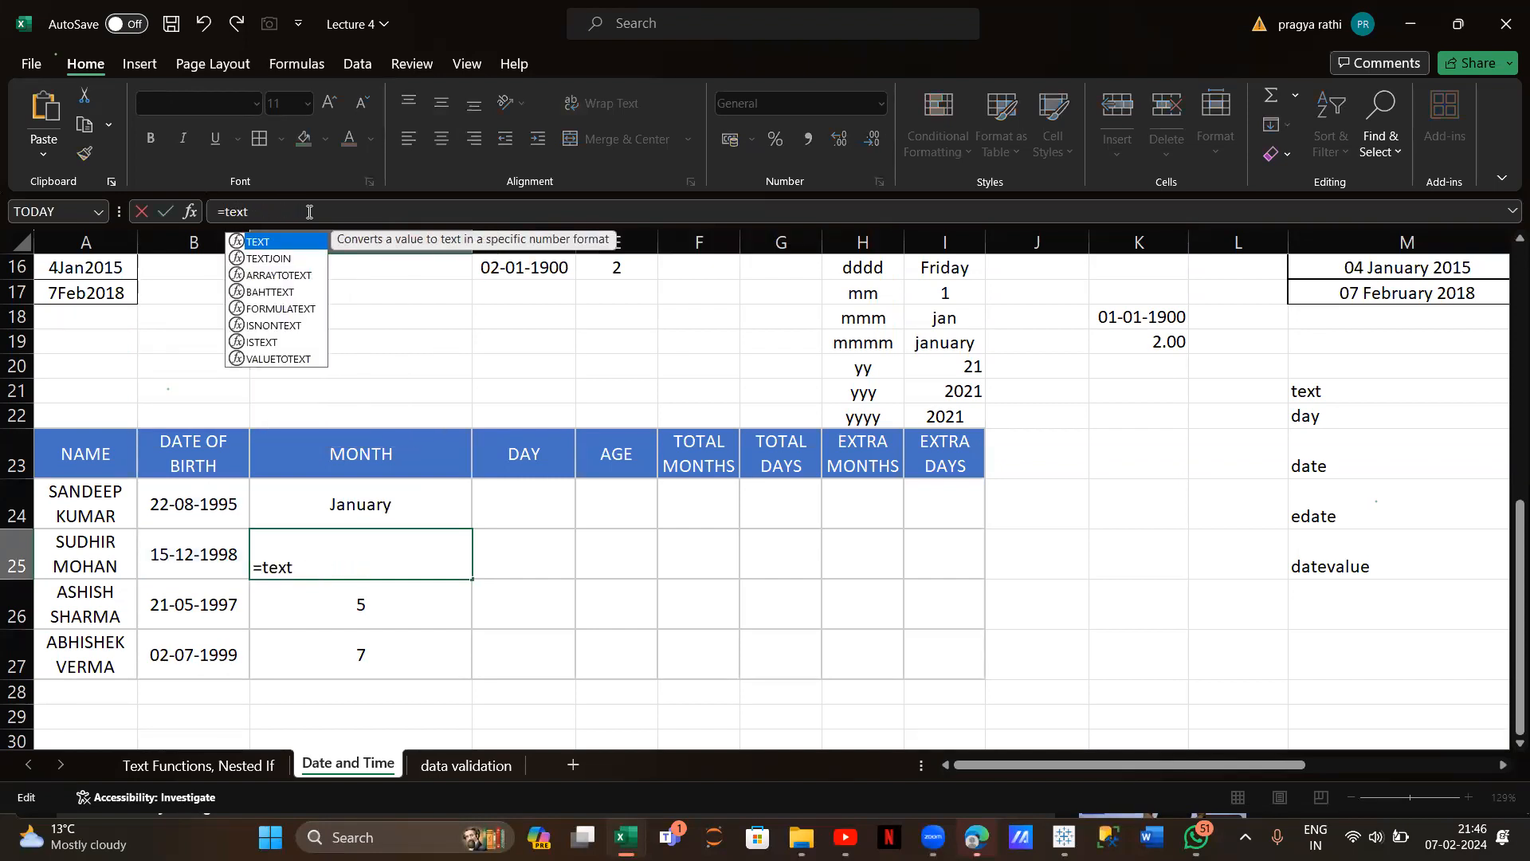
key("BackSpace")
type("(")
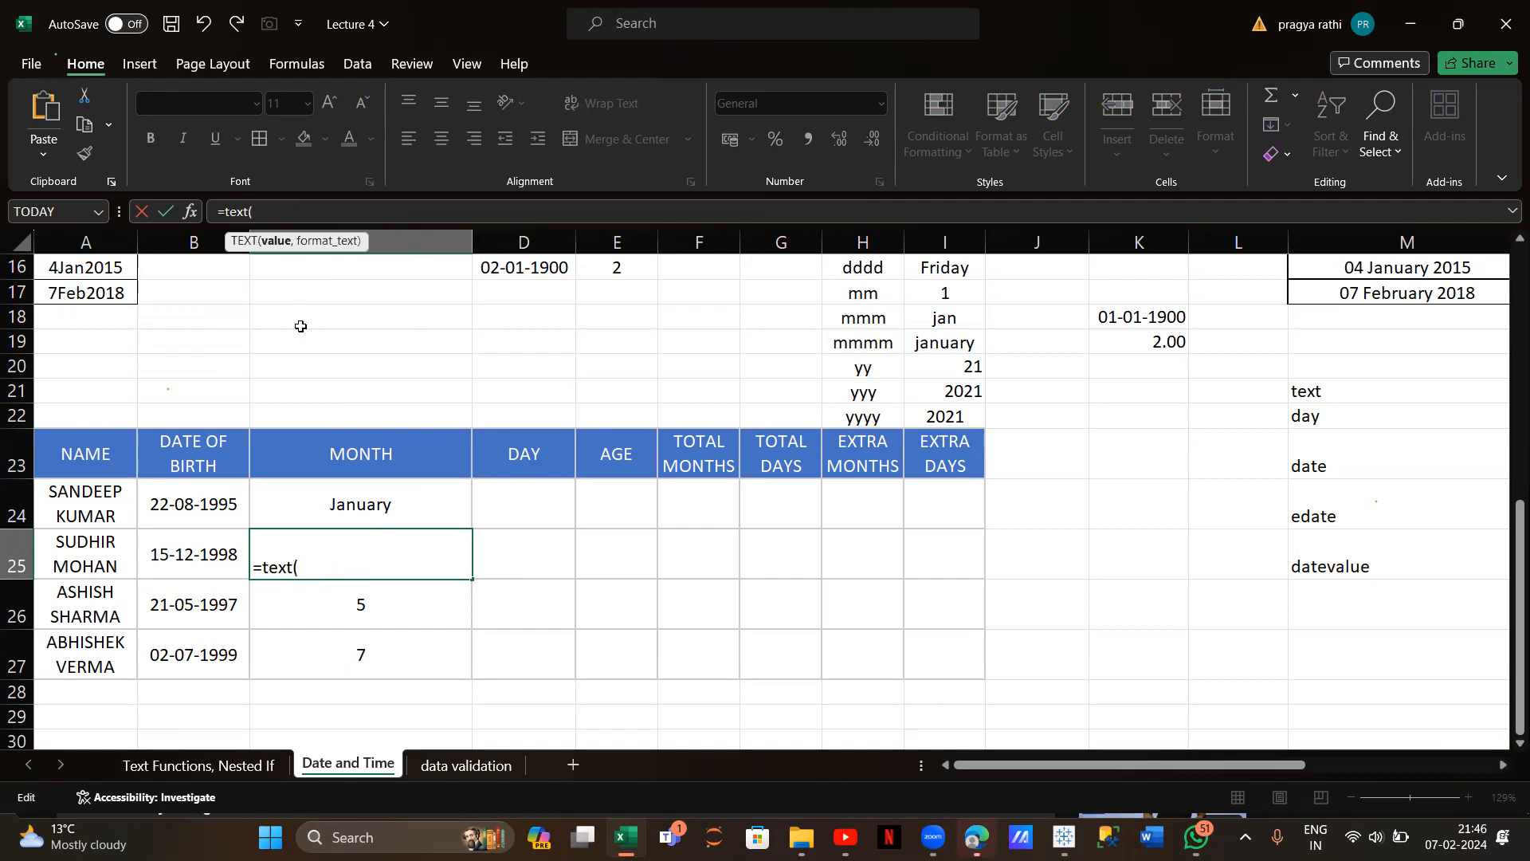
left_click(216, 544)
type(",")
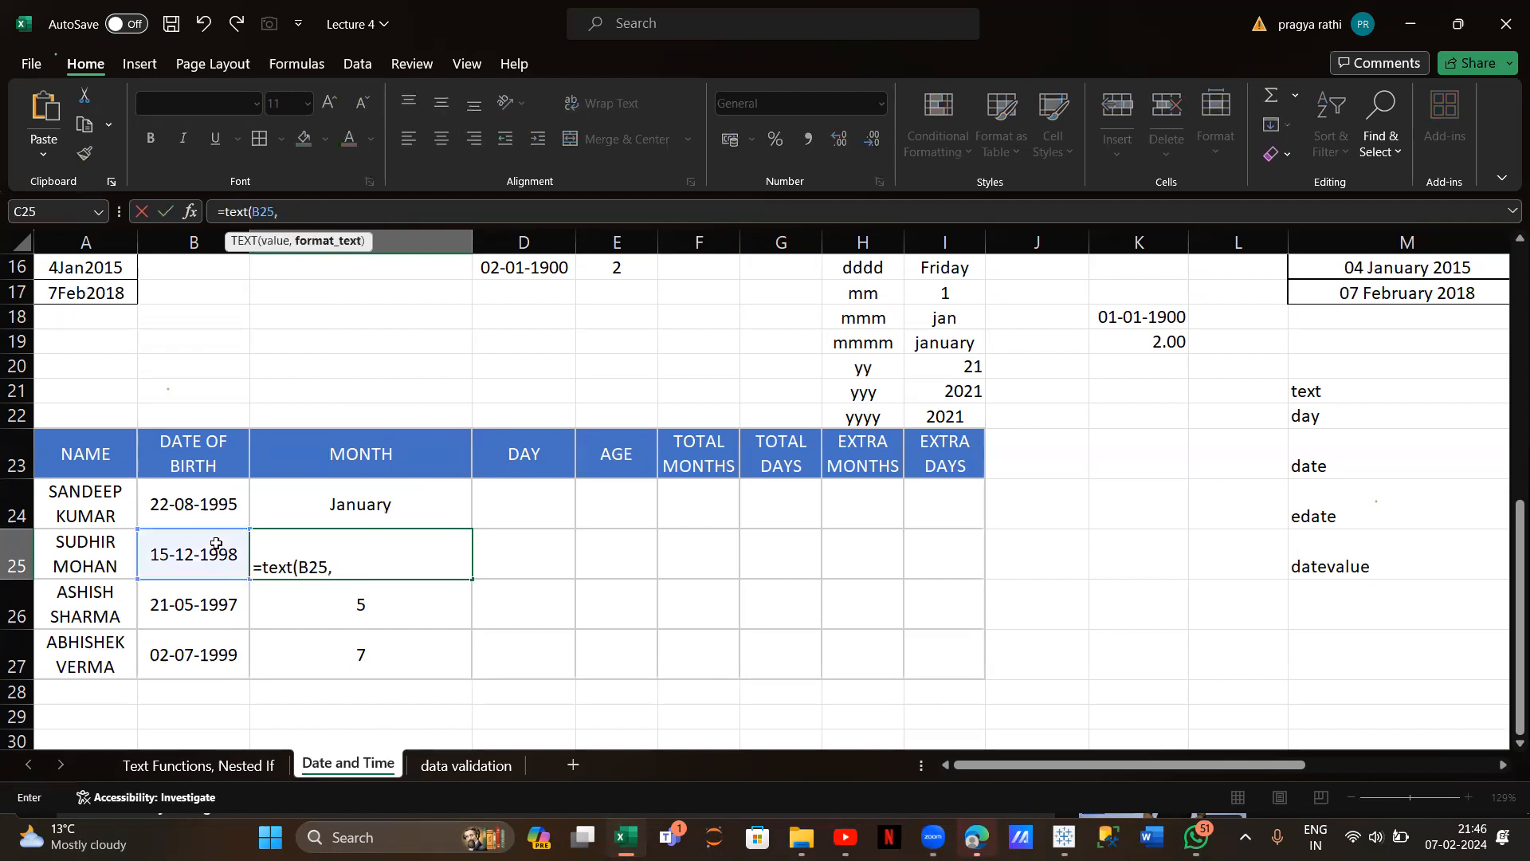
type("\"mmmm\"")
key("Return")
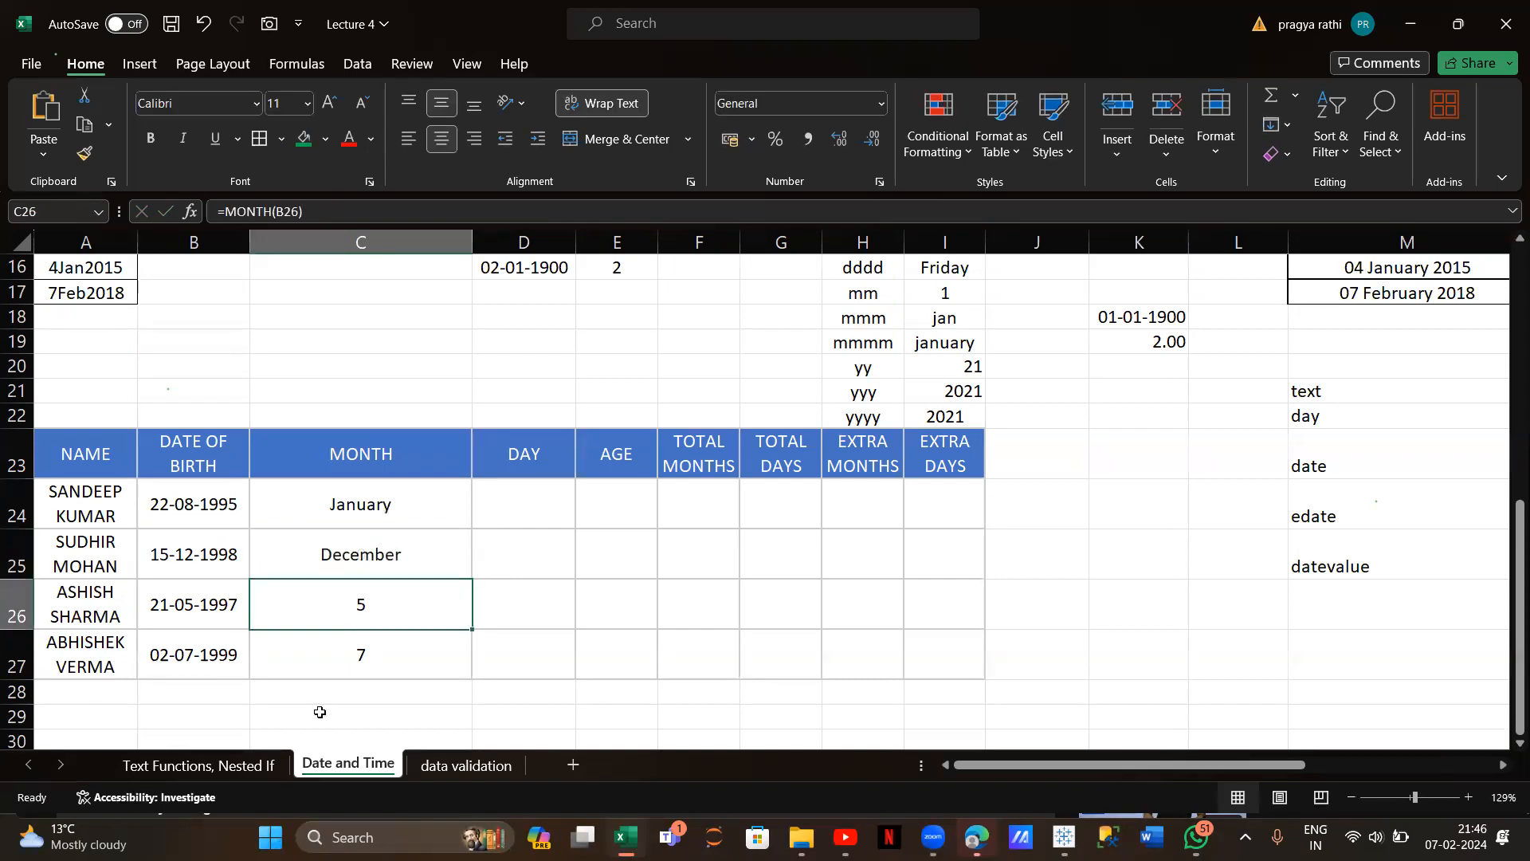
left_click(383, 553)
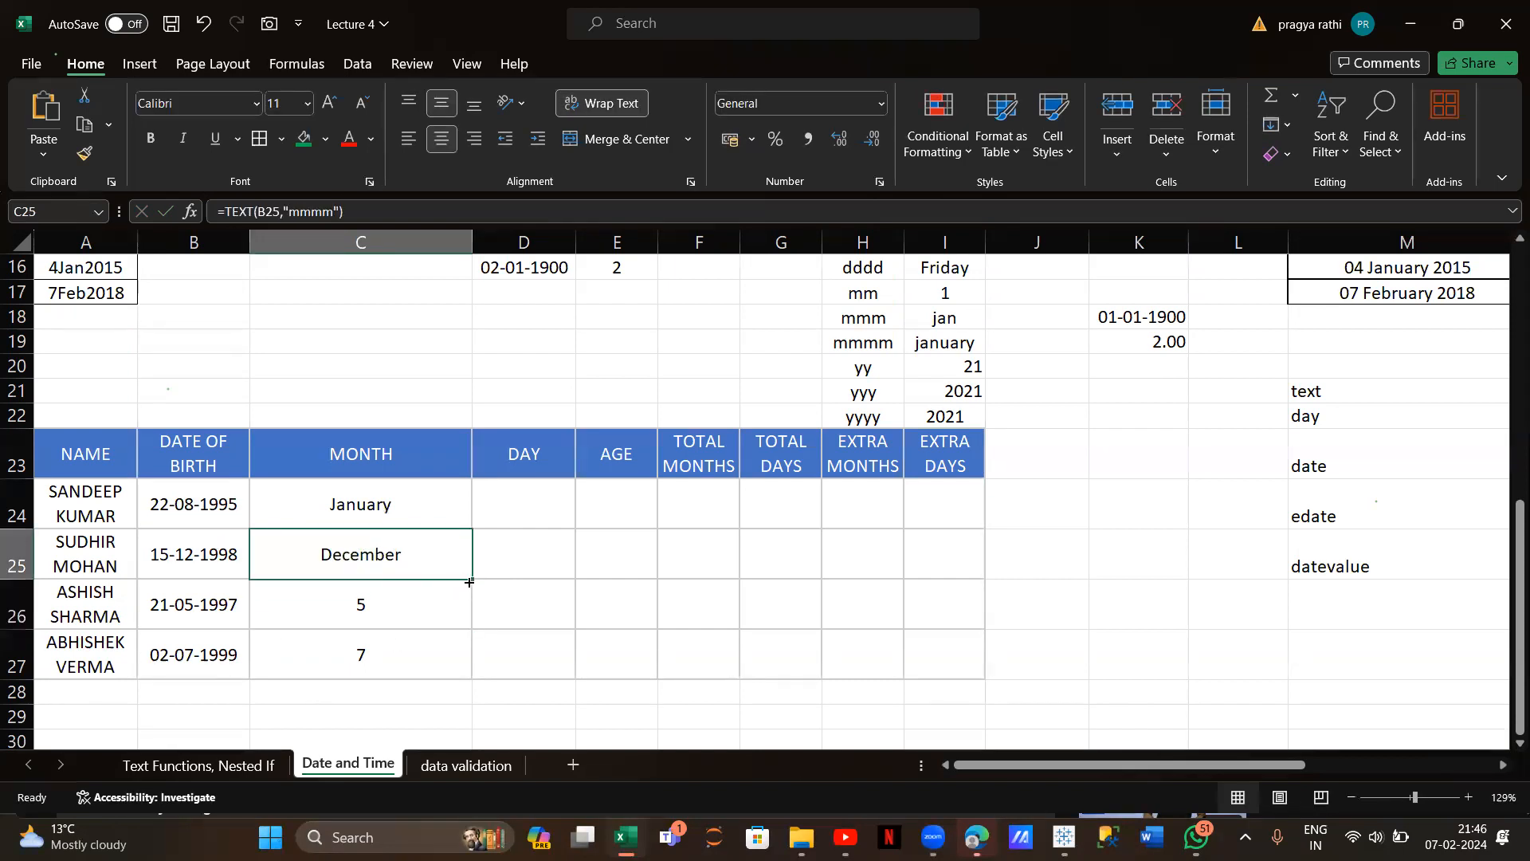
left_click_drag(470, 582, 471, 675)
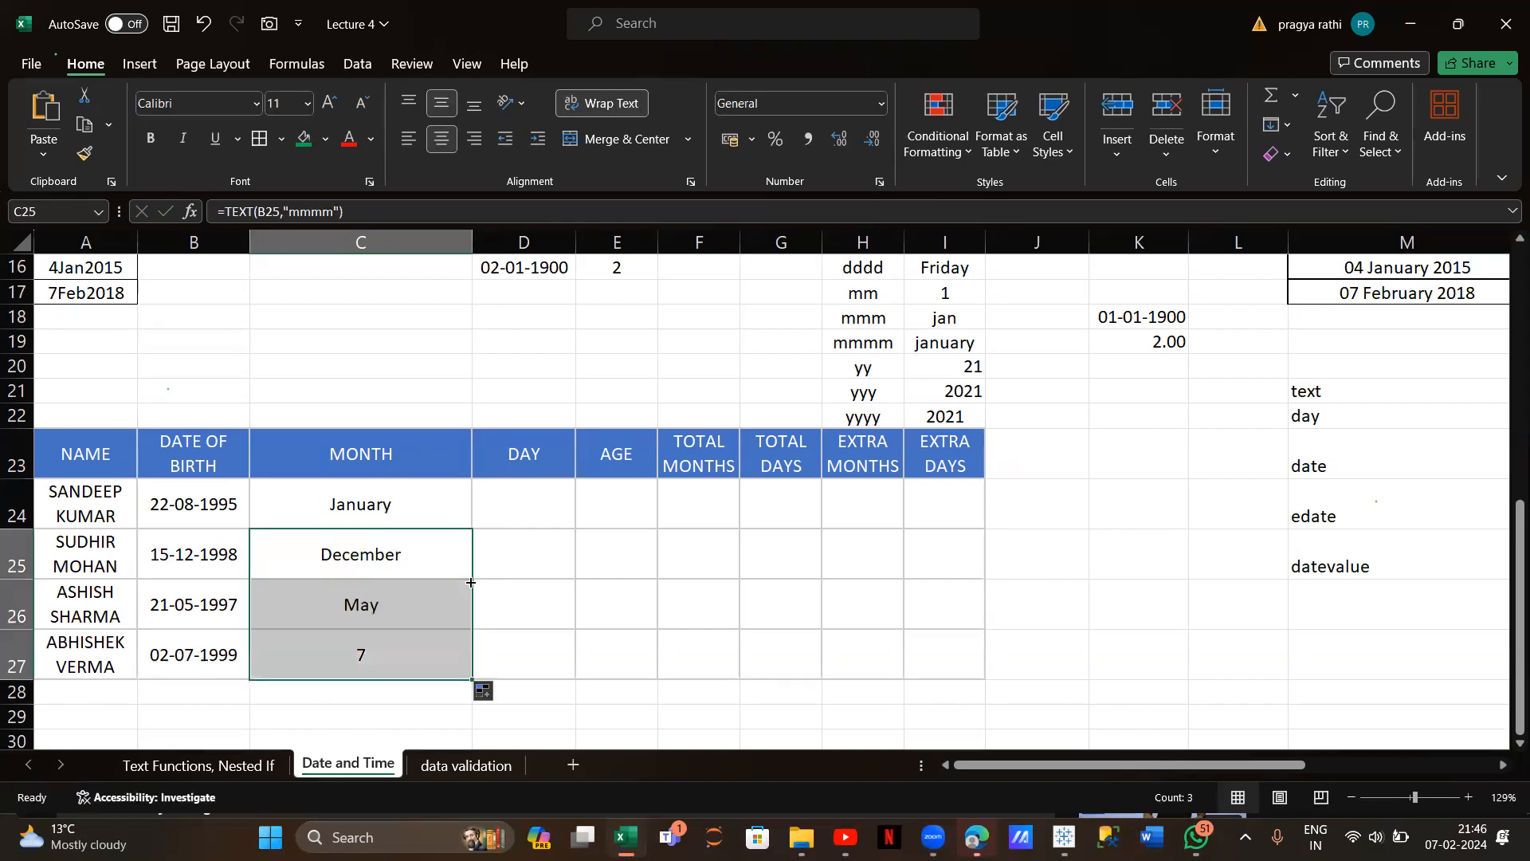
left_click(554, 487)
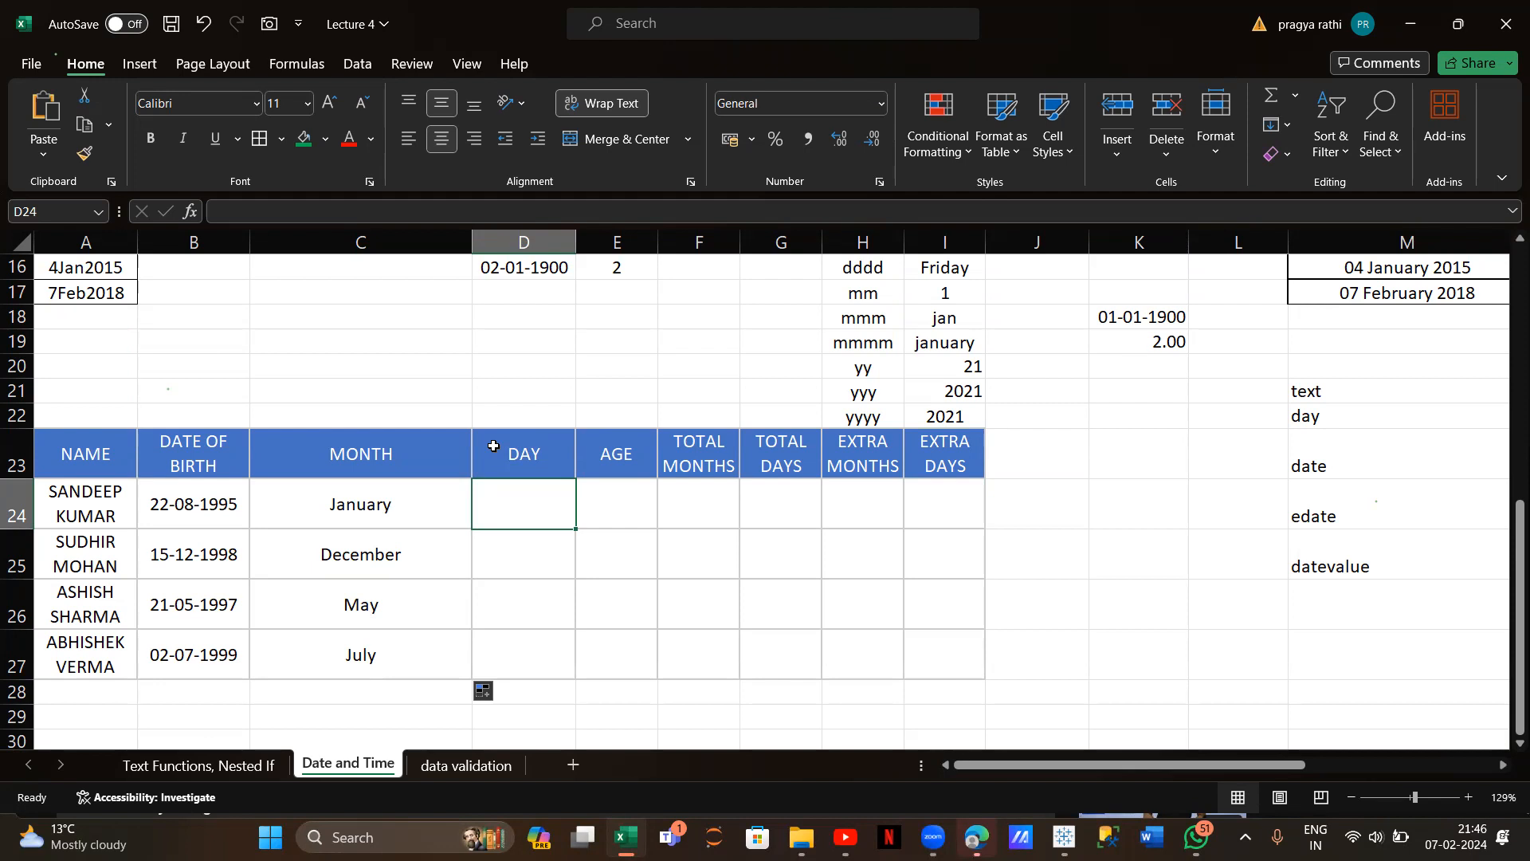
Enter =TEXT(B24,"dddd") in D24 and fill down: Tuesday, Tuesday, Wednesday, Friday
type("=da")
key("BackSpace")
key("BackSpace")
type("te")
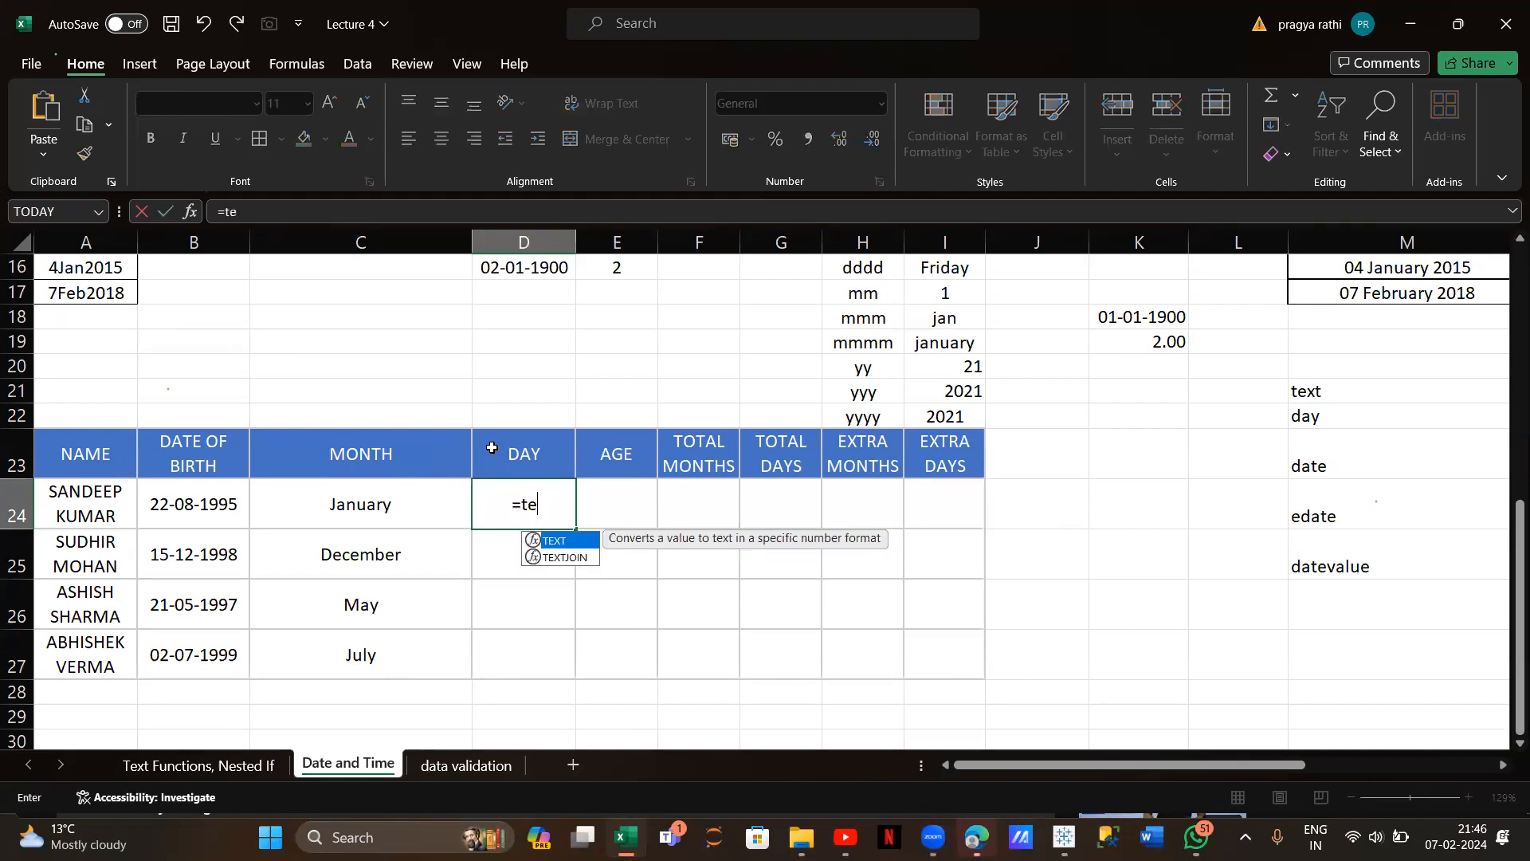
type("xt(")
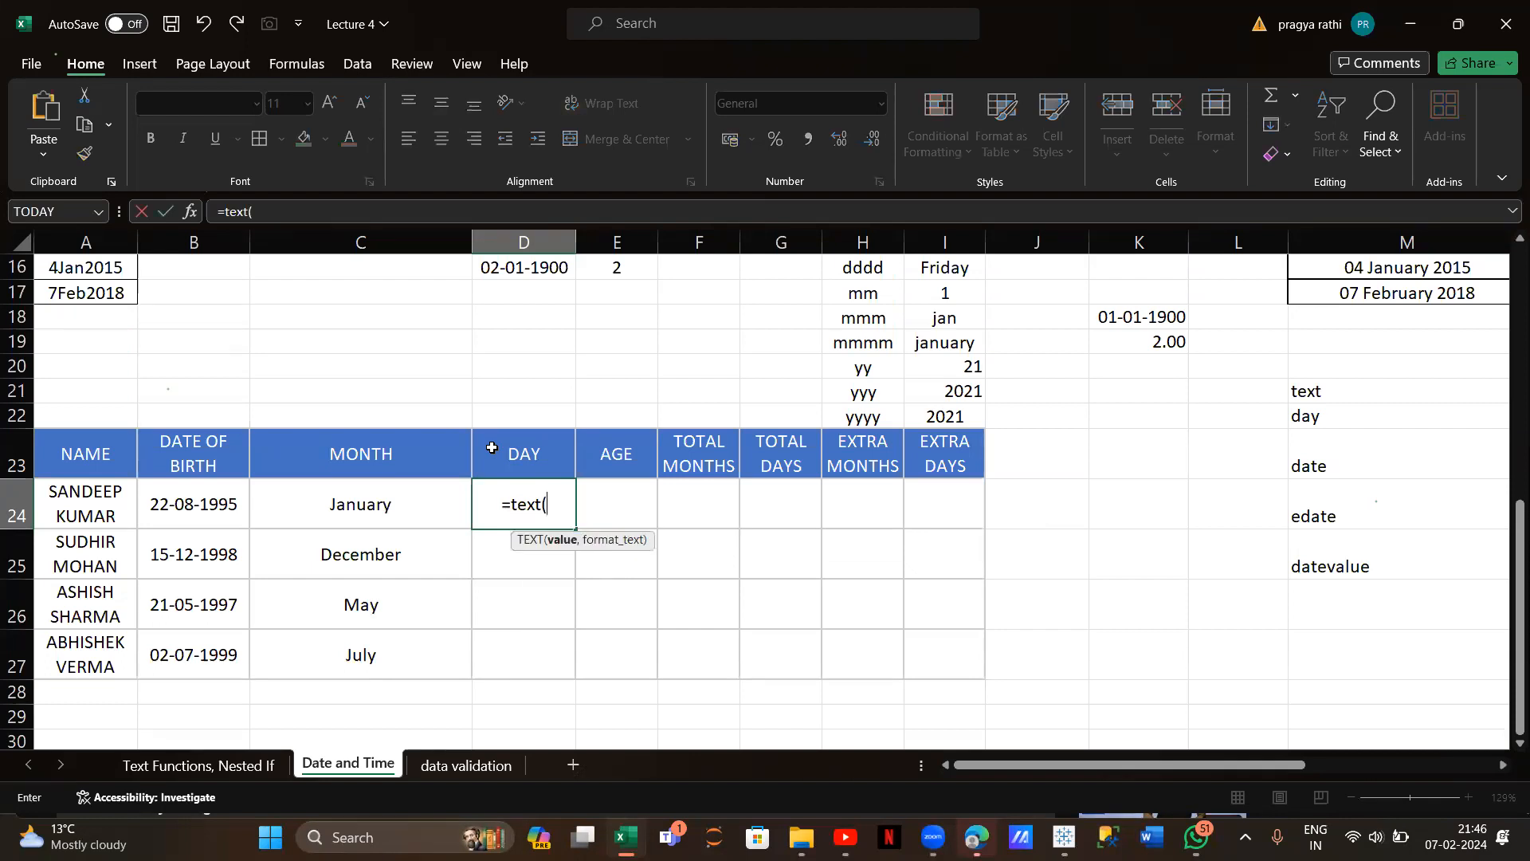
left_click(220, 514)
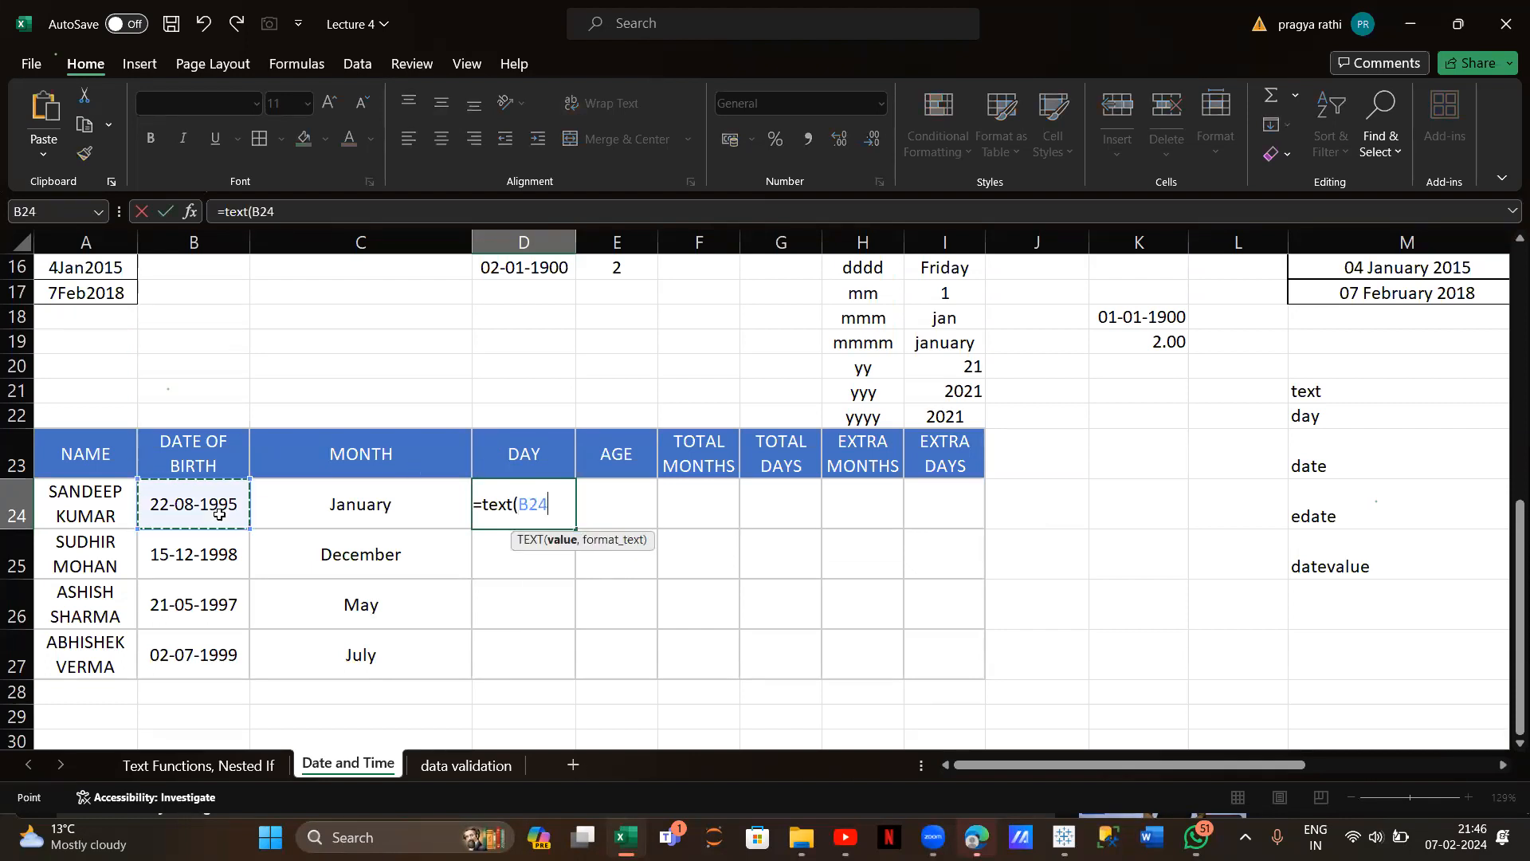
type(",\"")
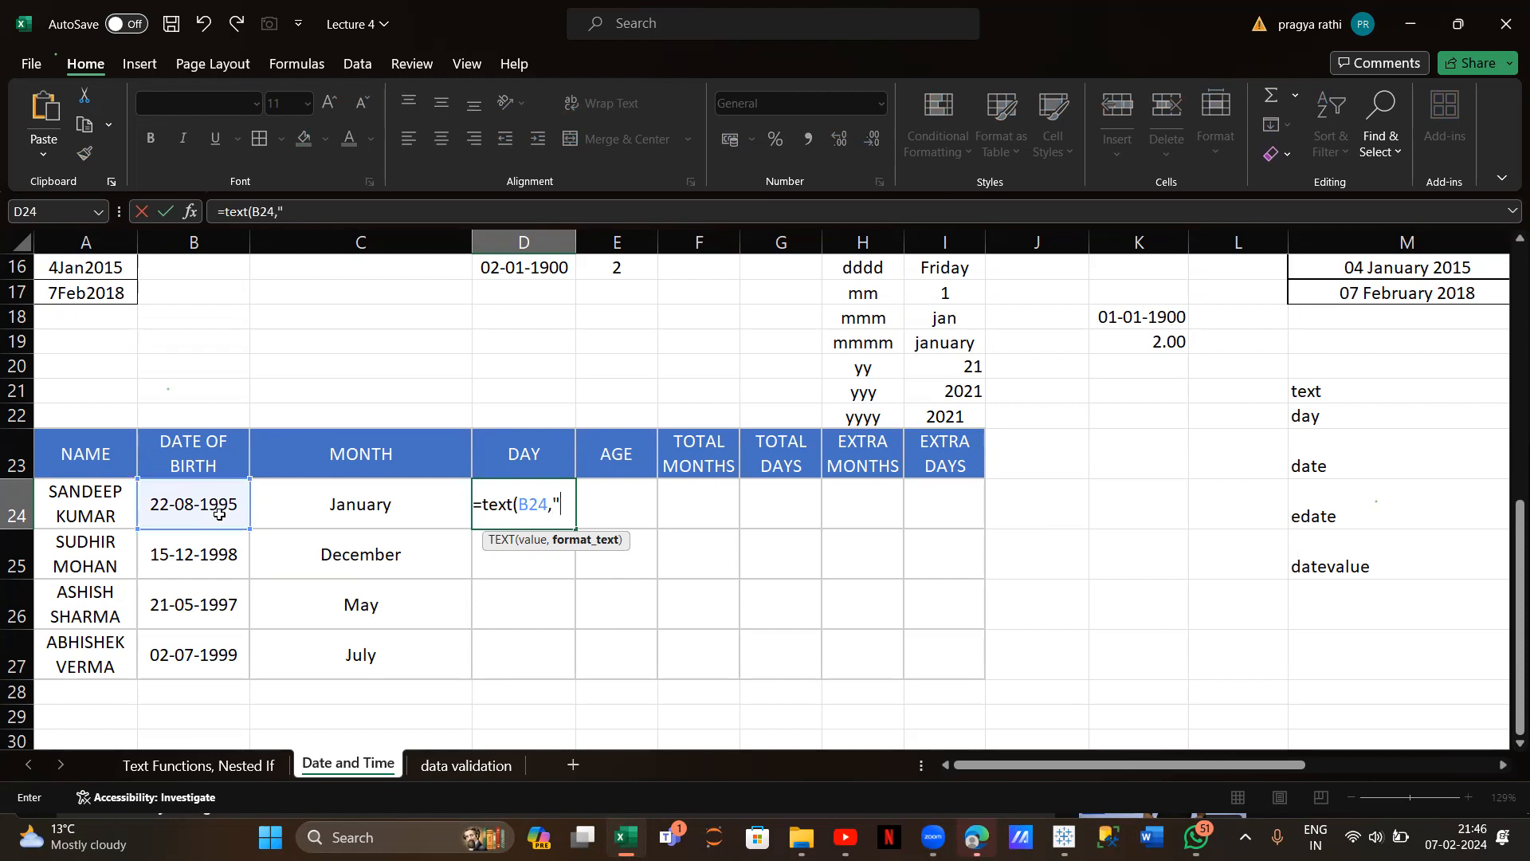
type("dddd\")")
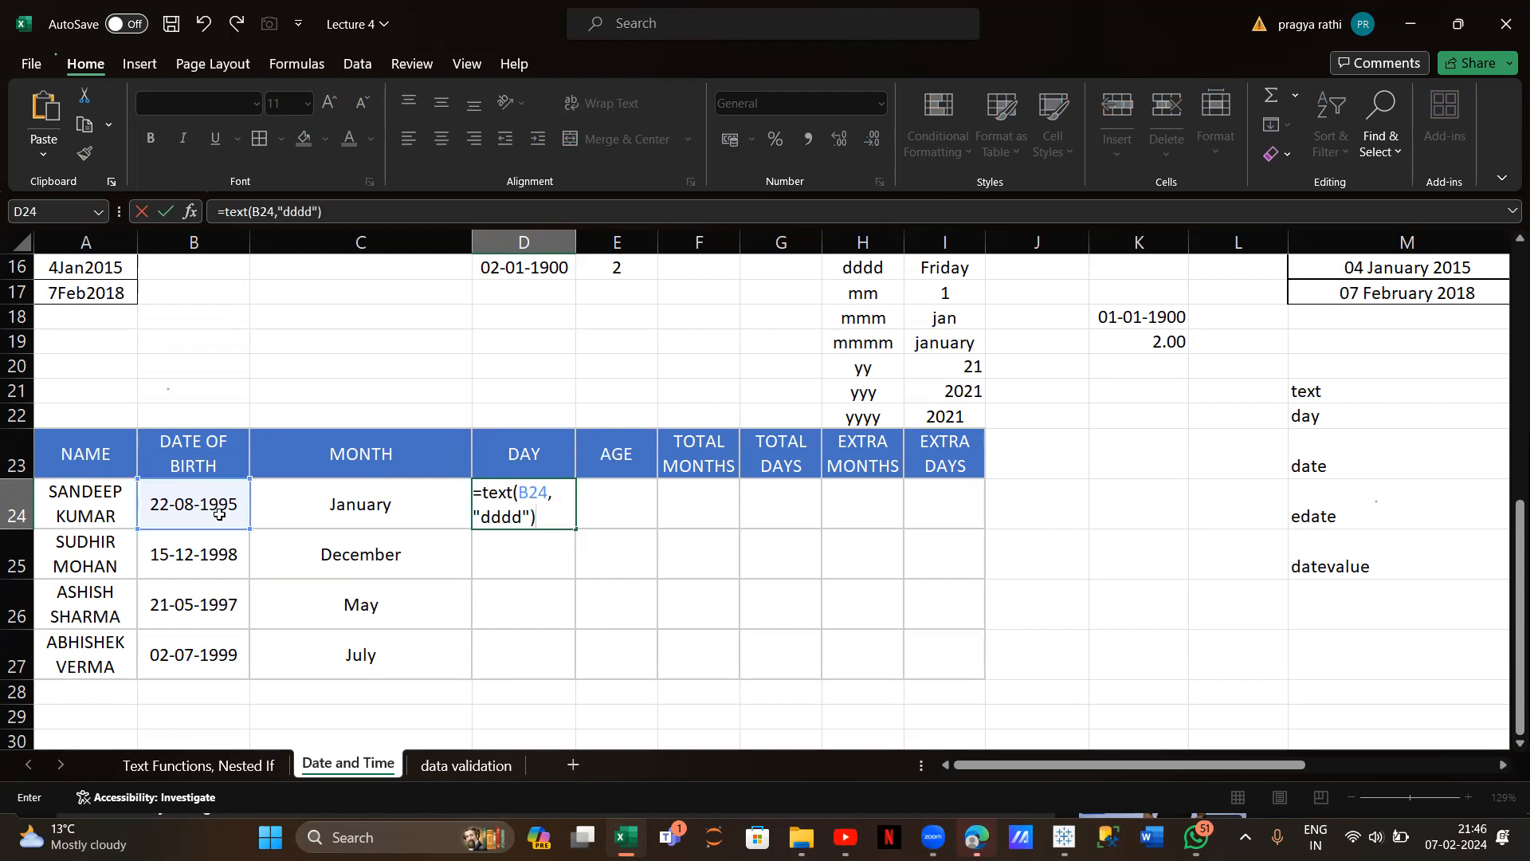
key("Return")
left_click(512, 496)
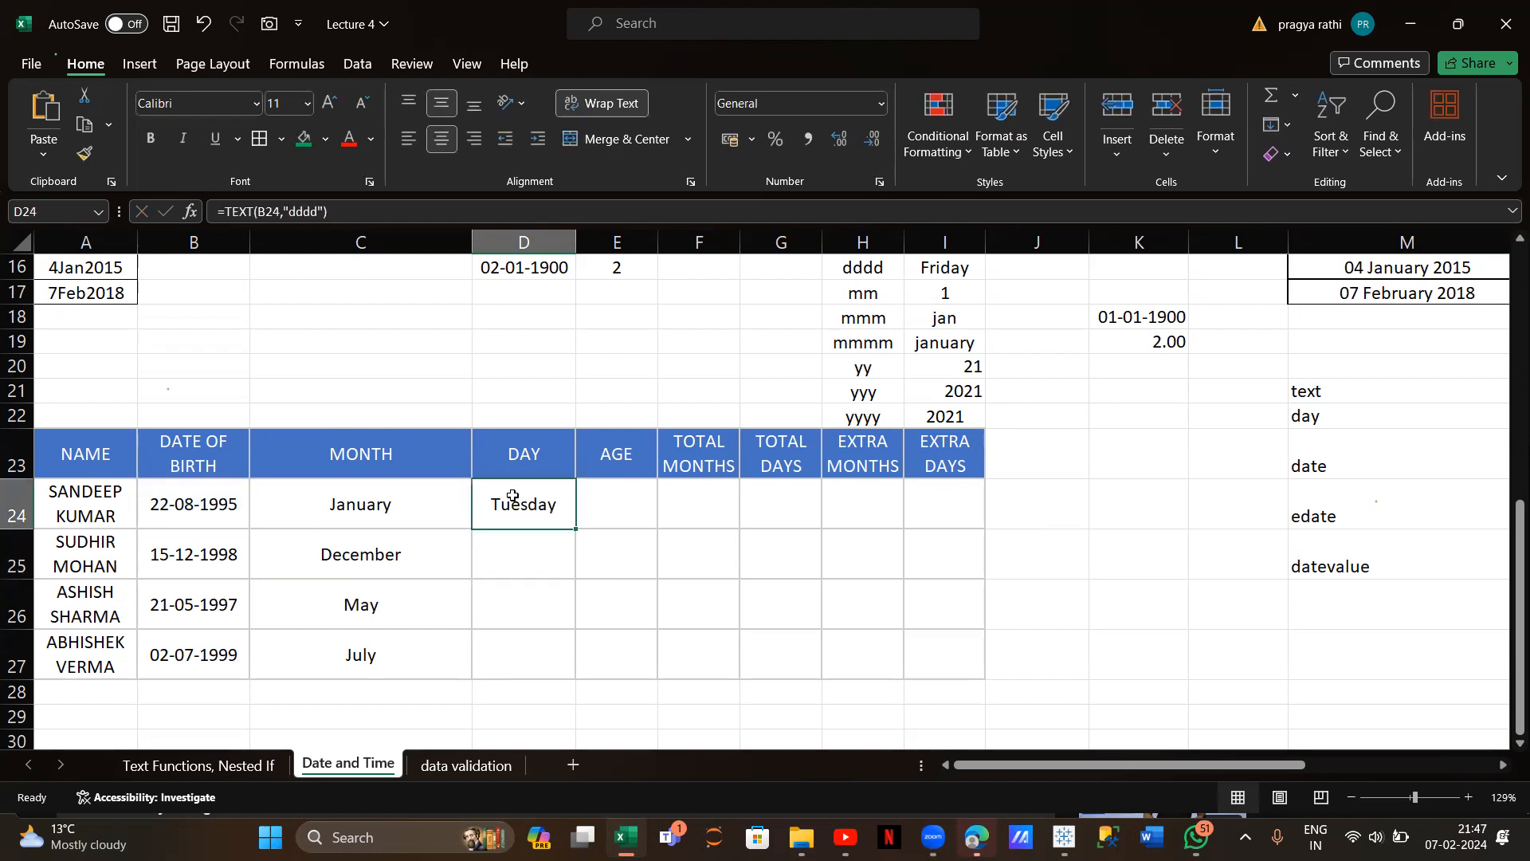
double_click(574, 528)
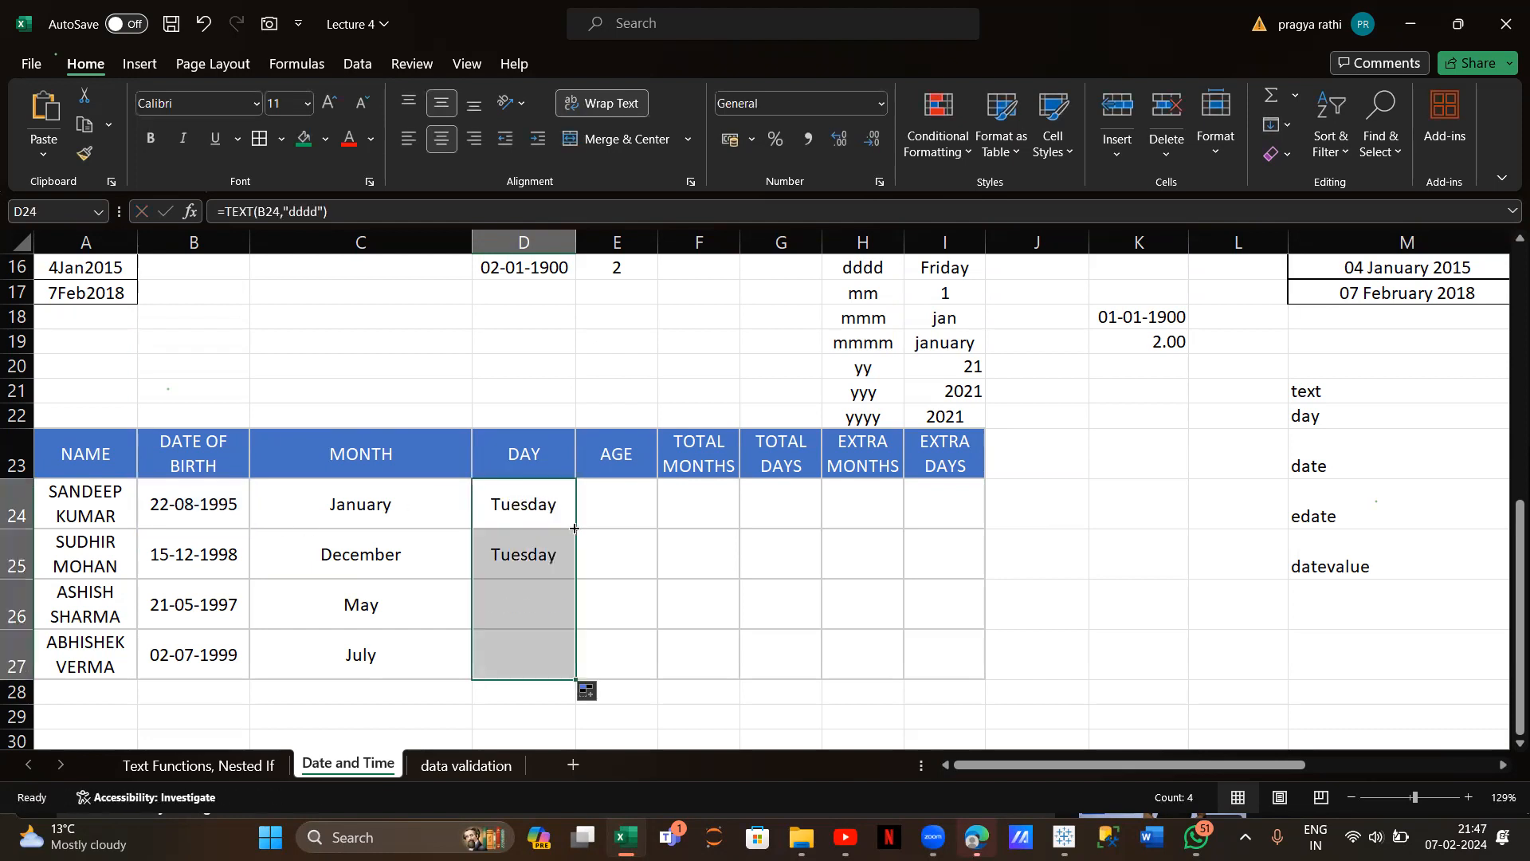
left_click(630, 483)
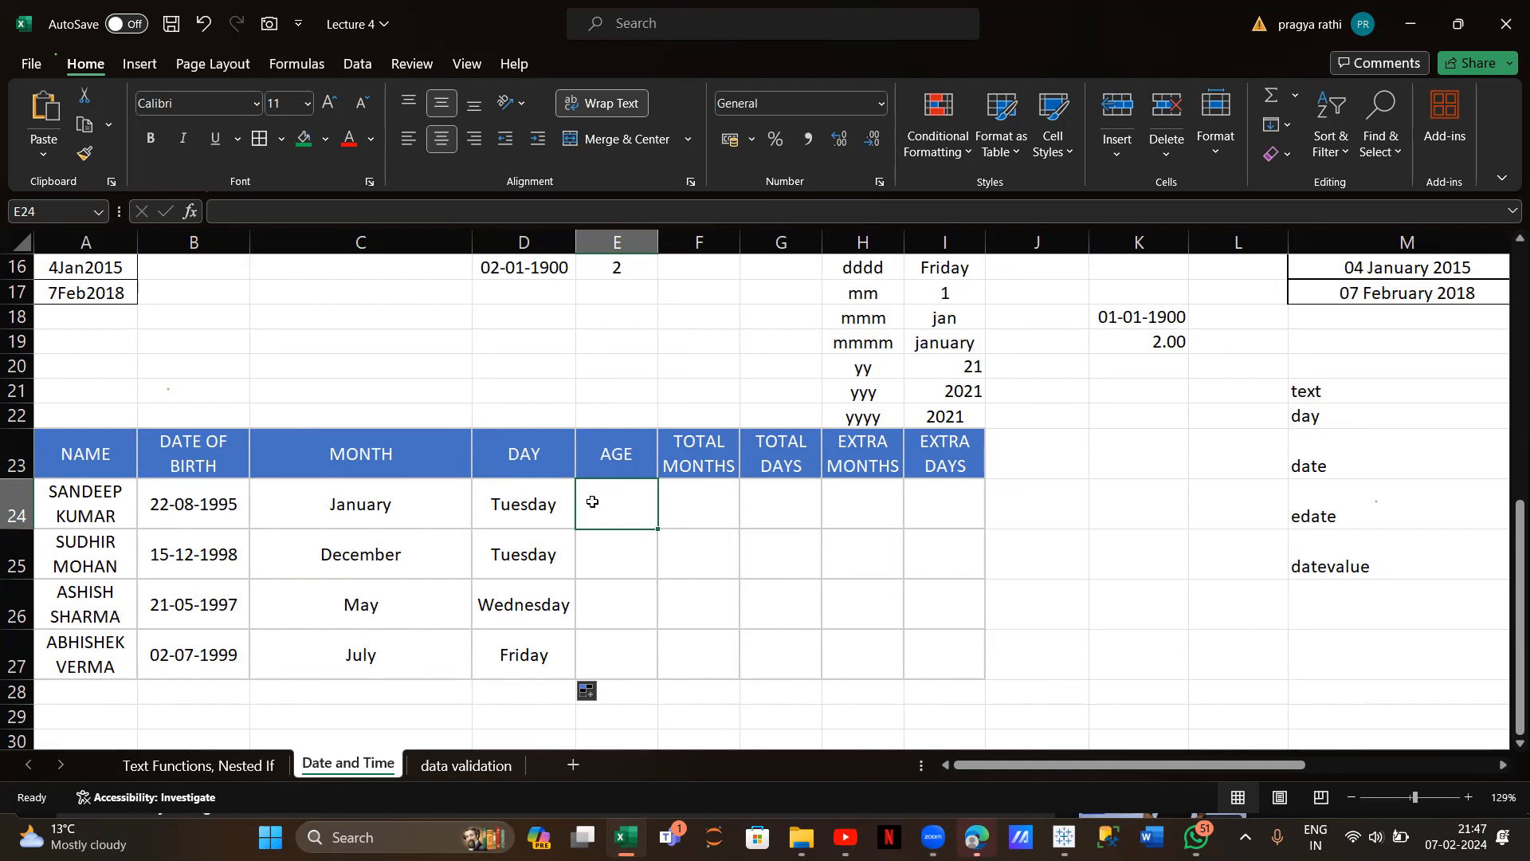
Try =DATEDIF(B24,NOW()) in E24 and dismiss the too-few-arguments warning
type("=")
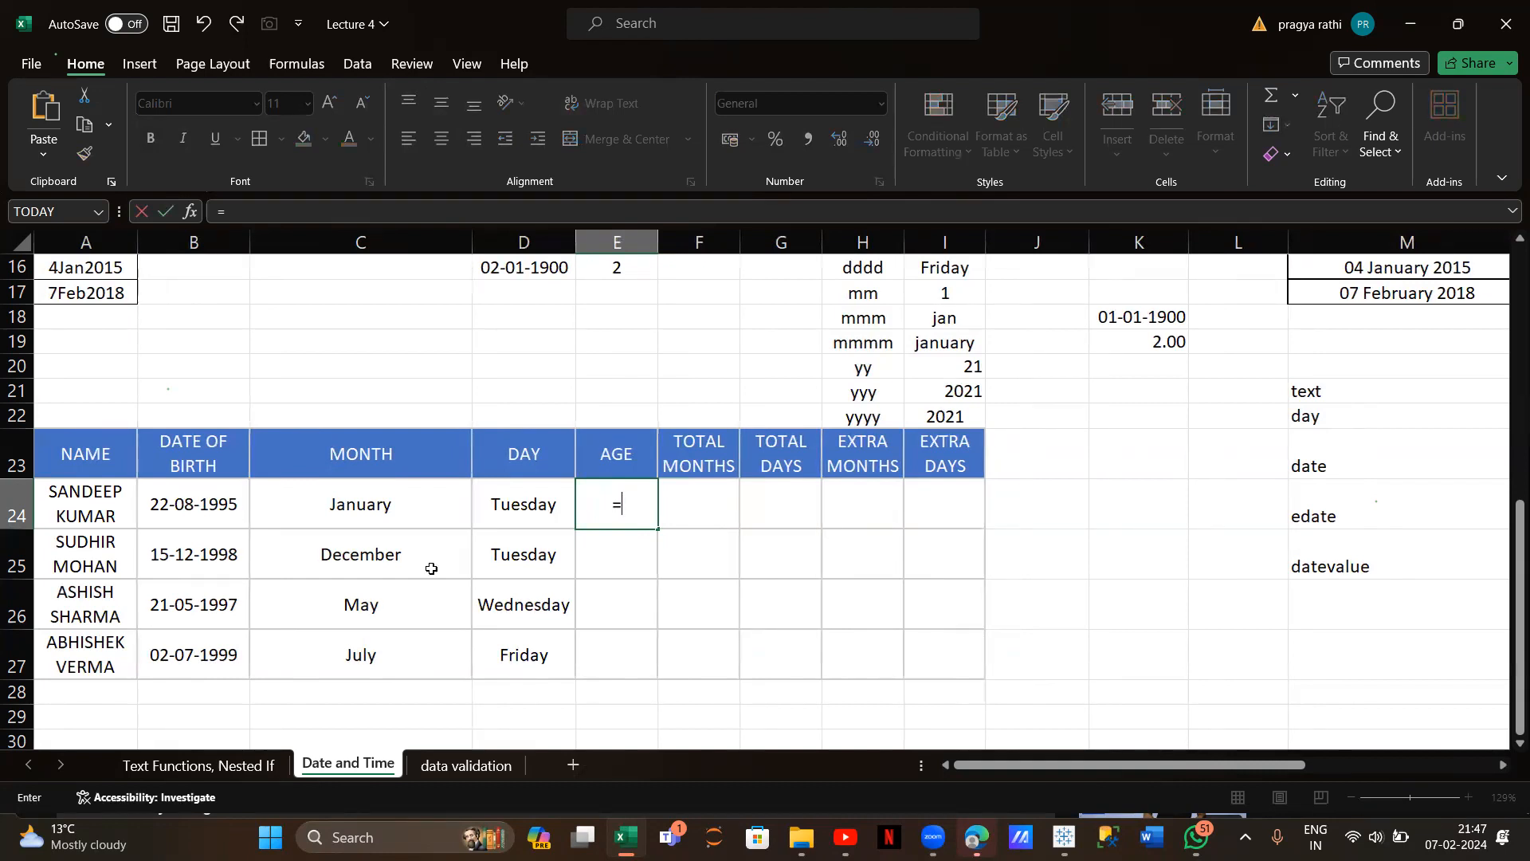
type("d")
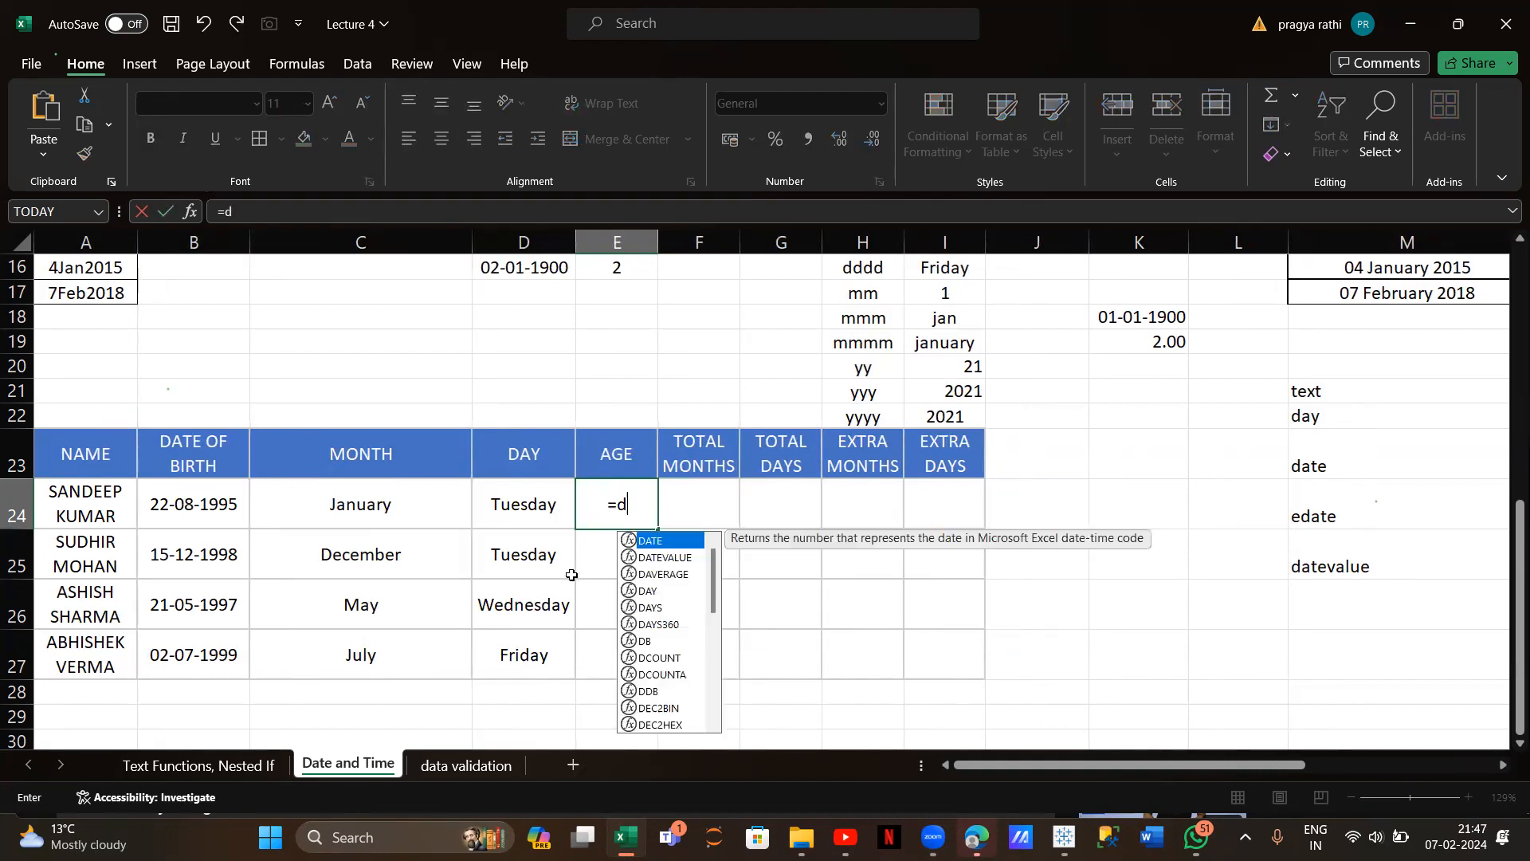
type("atedif")
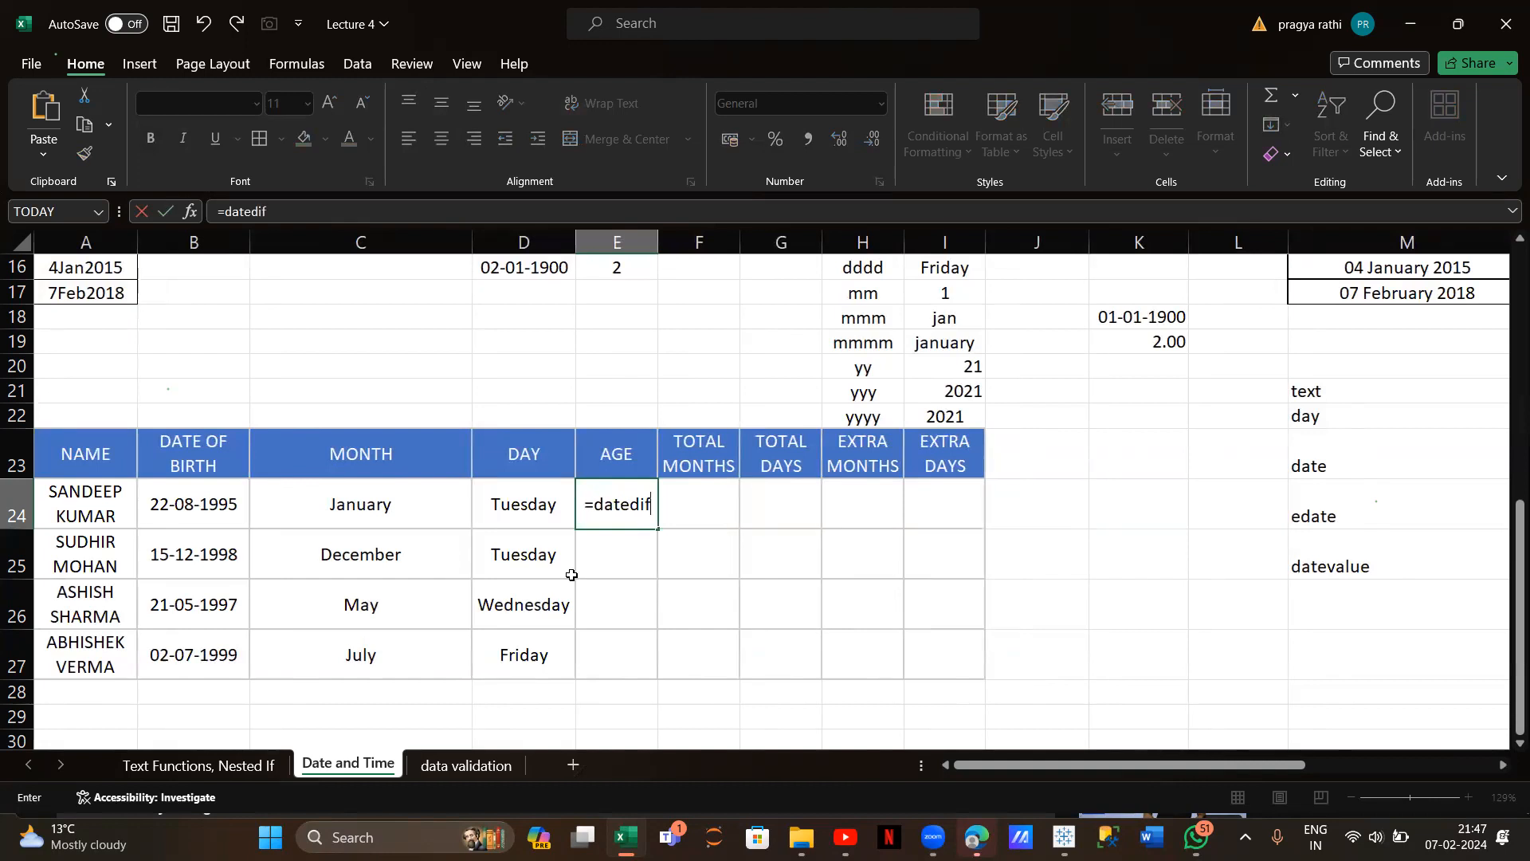
type("(")
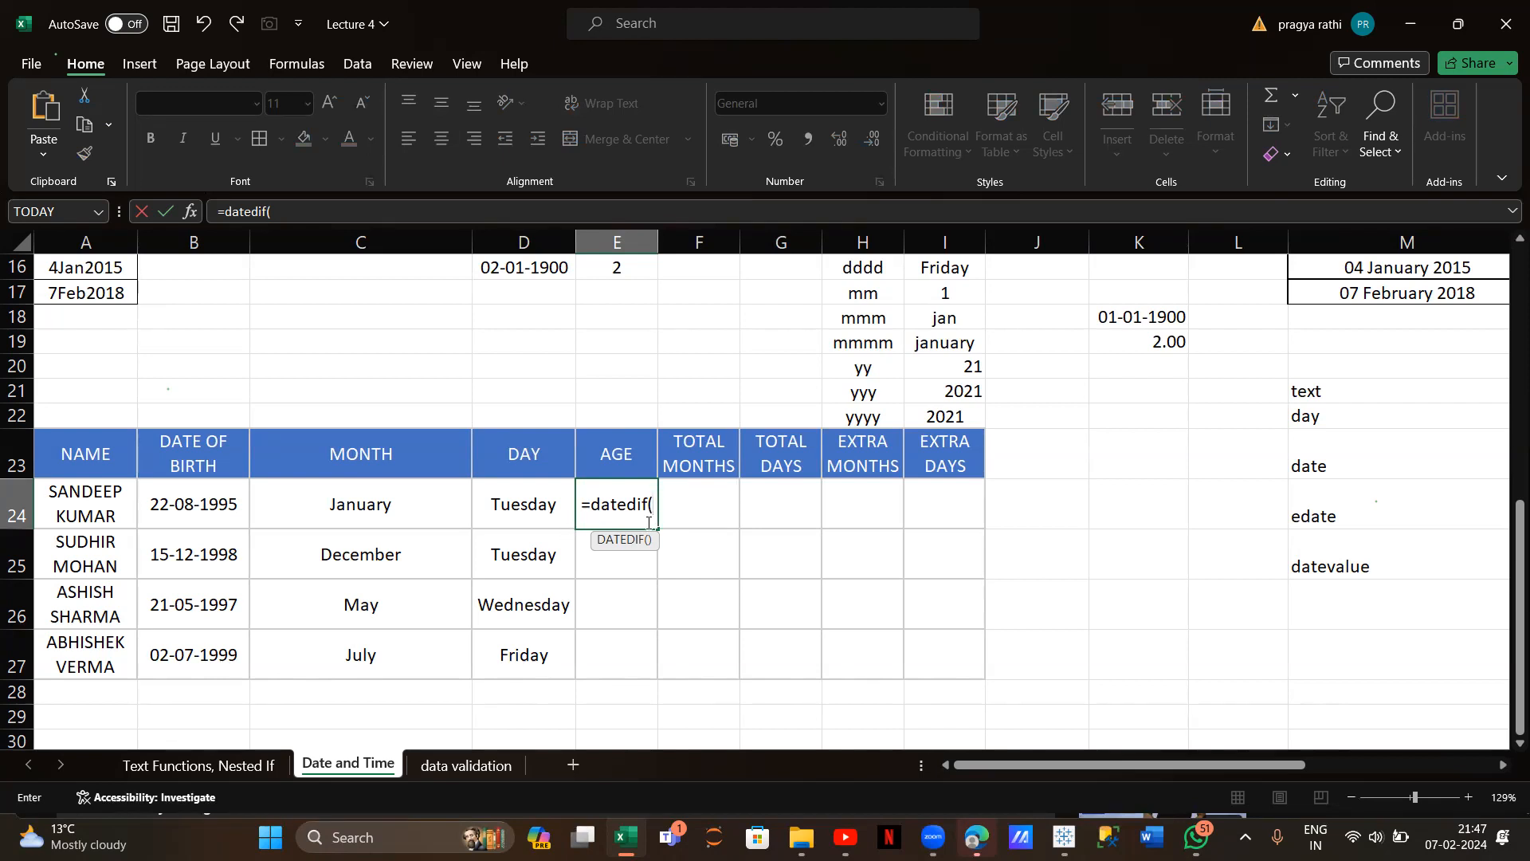
left_click(185, 507)
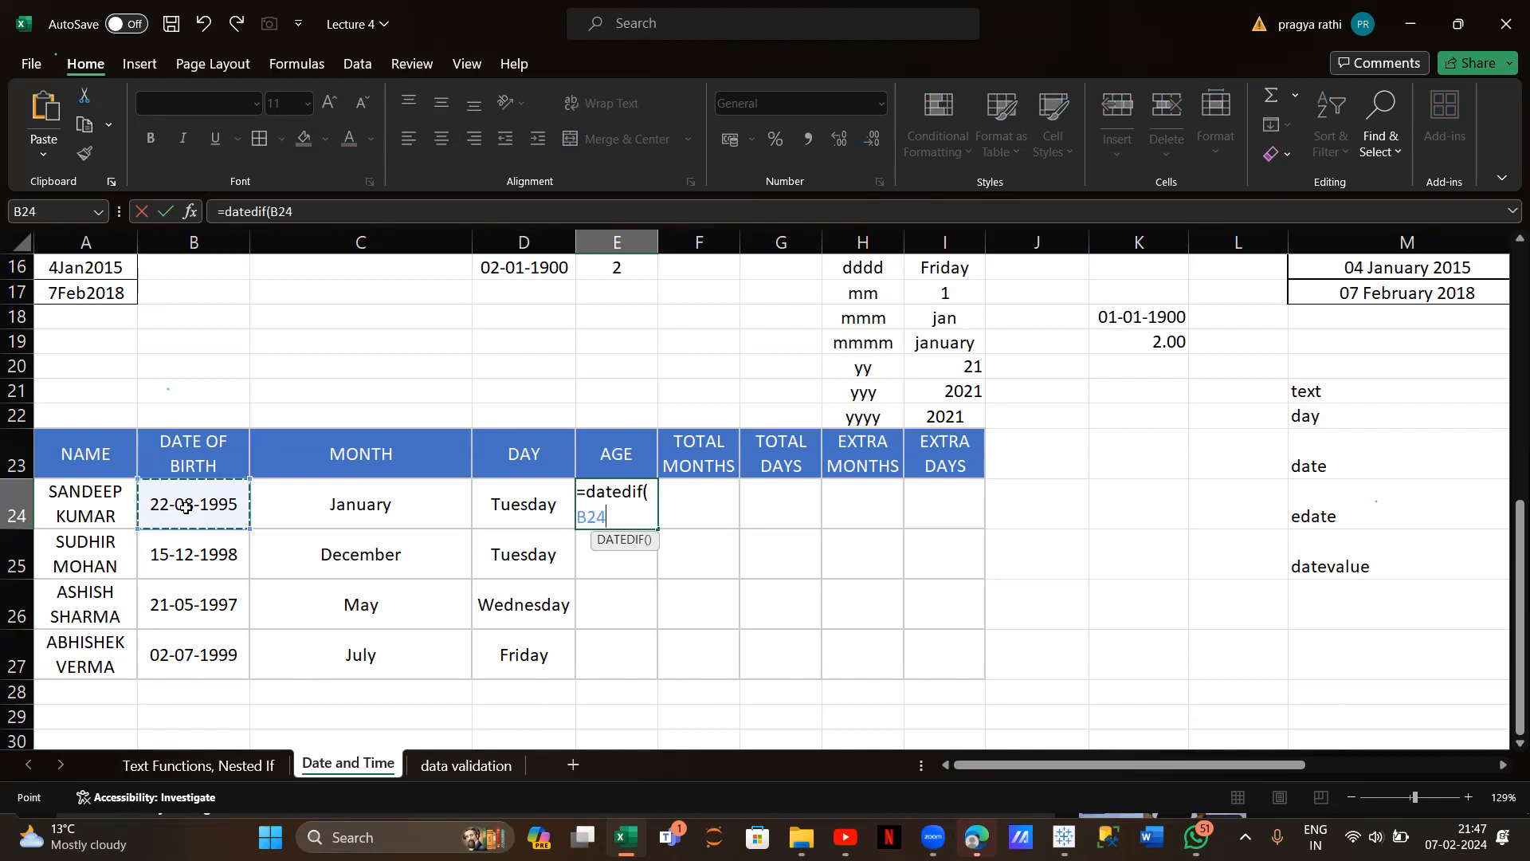
type(",")
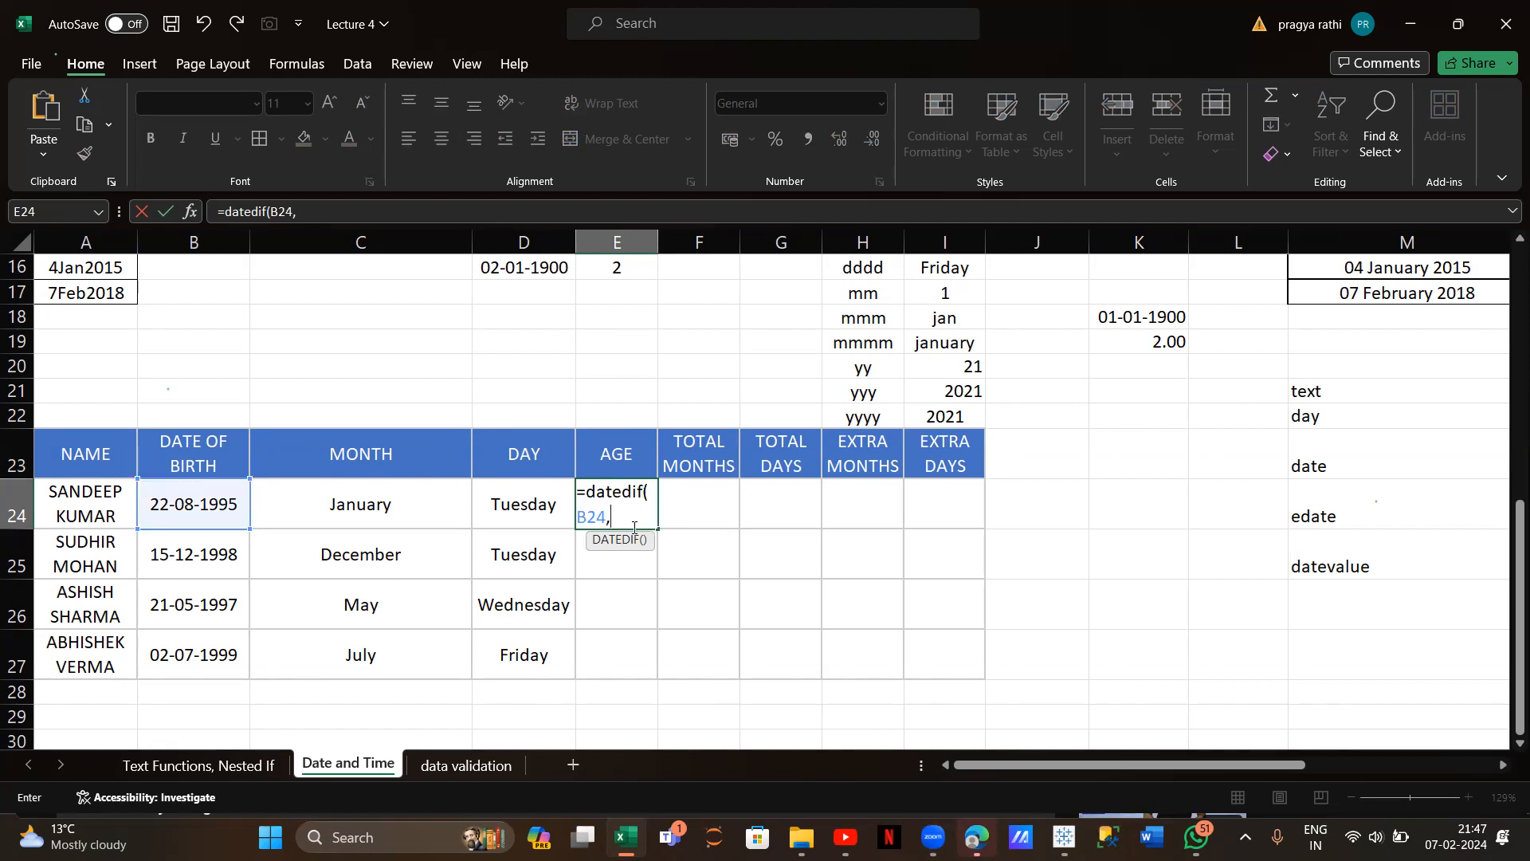
type("n")
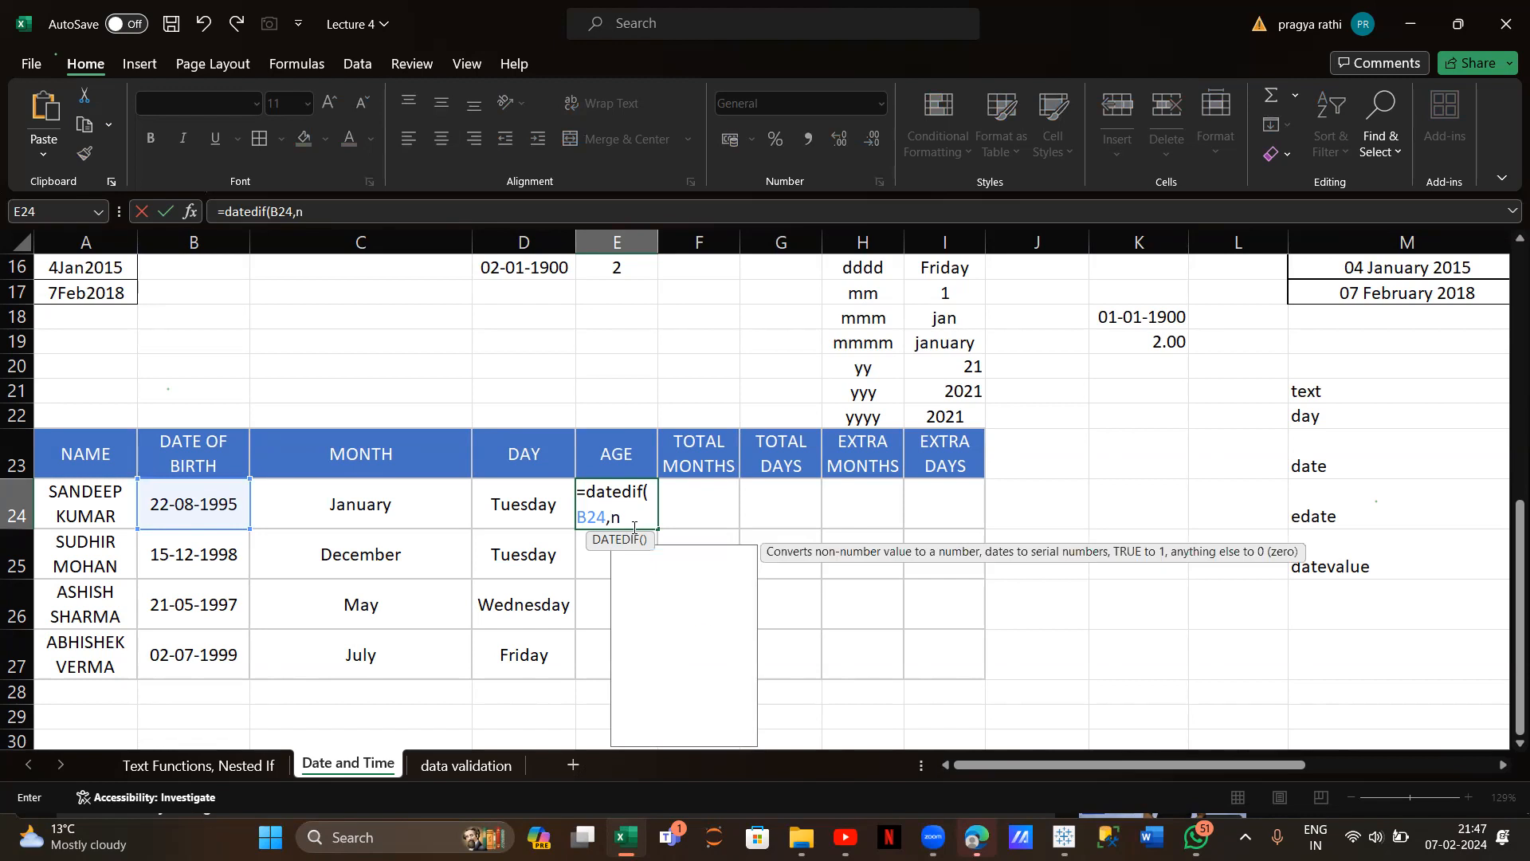
type("ow())")
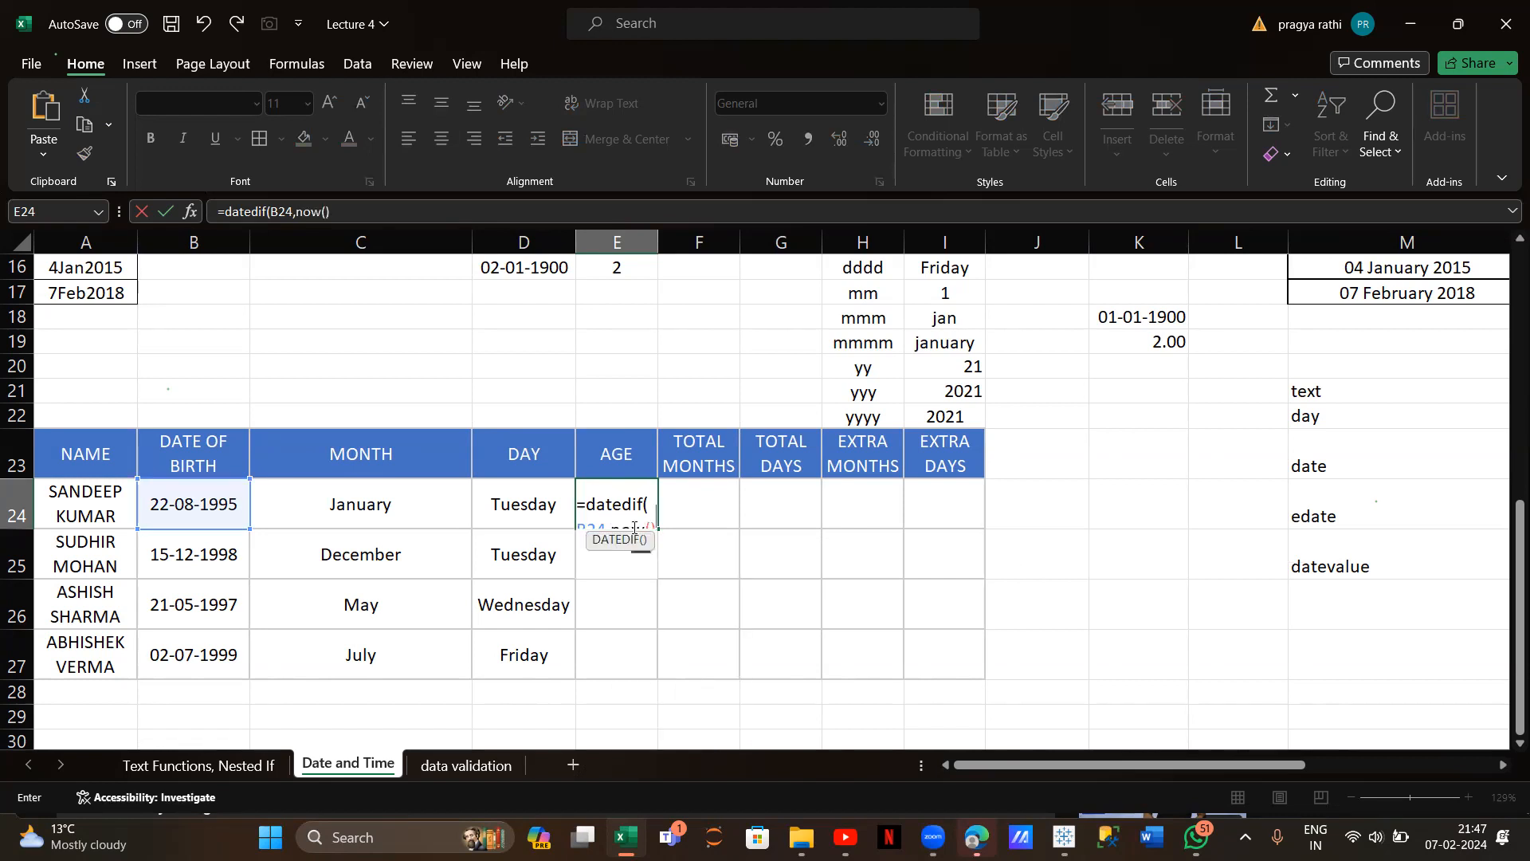
key("Return")
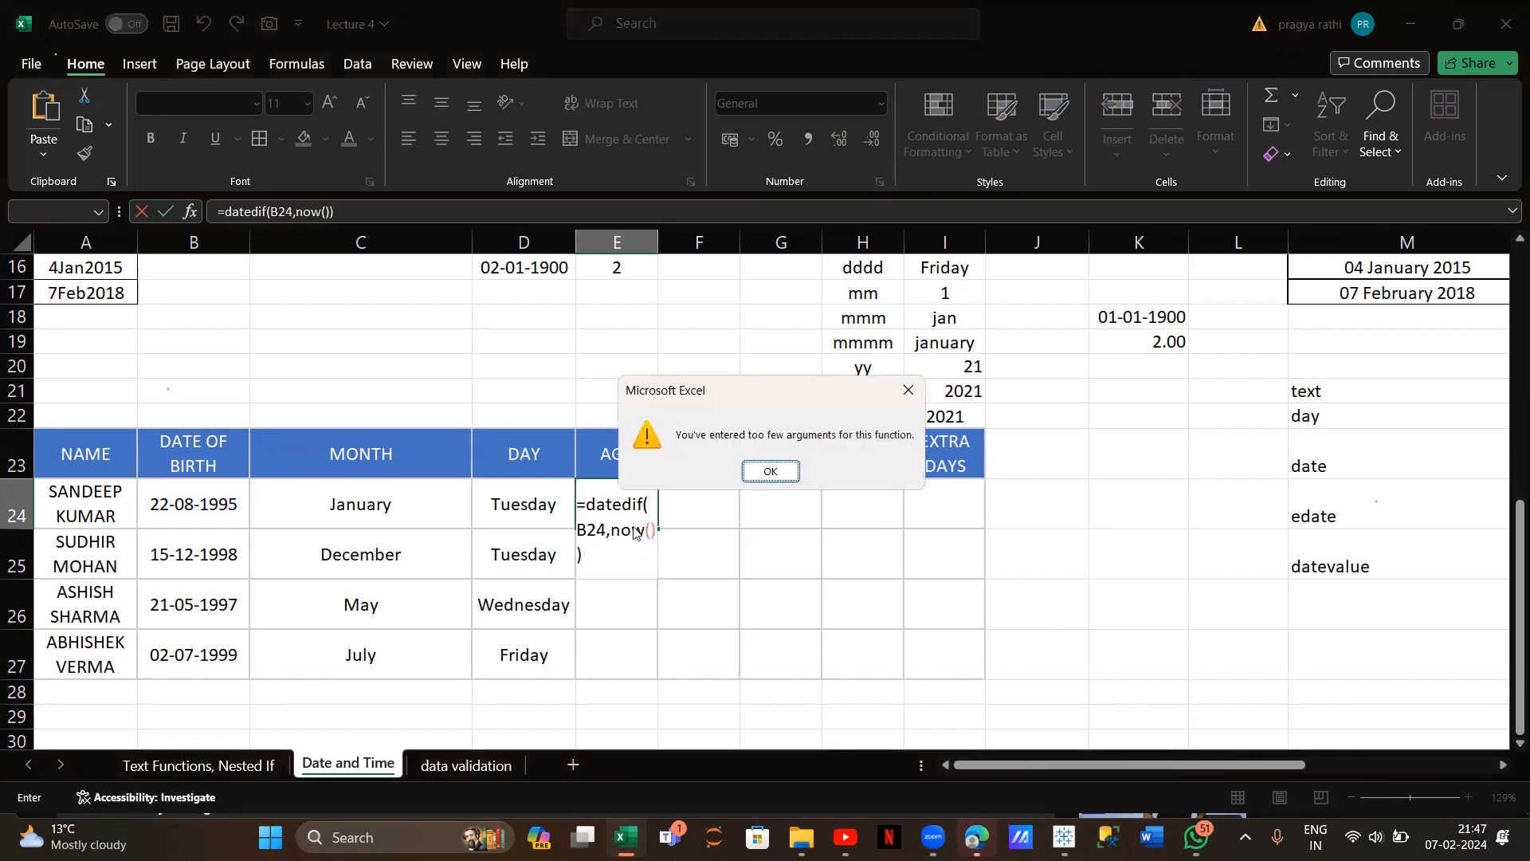
left_click(770, 470)
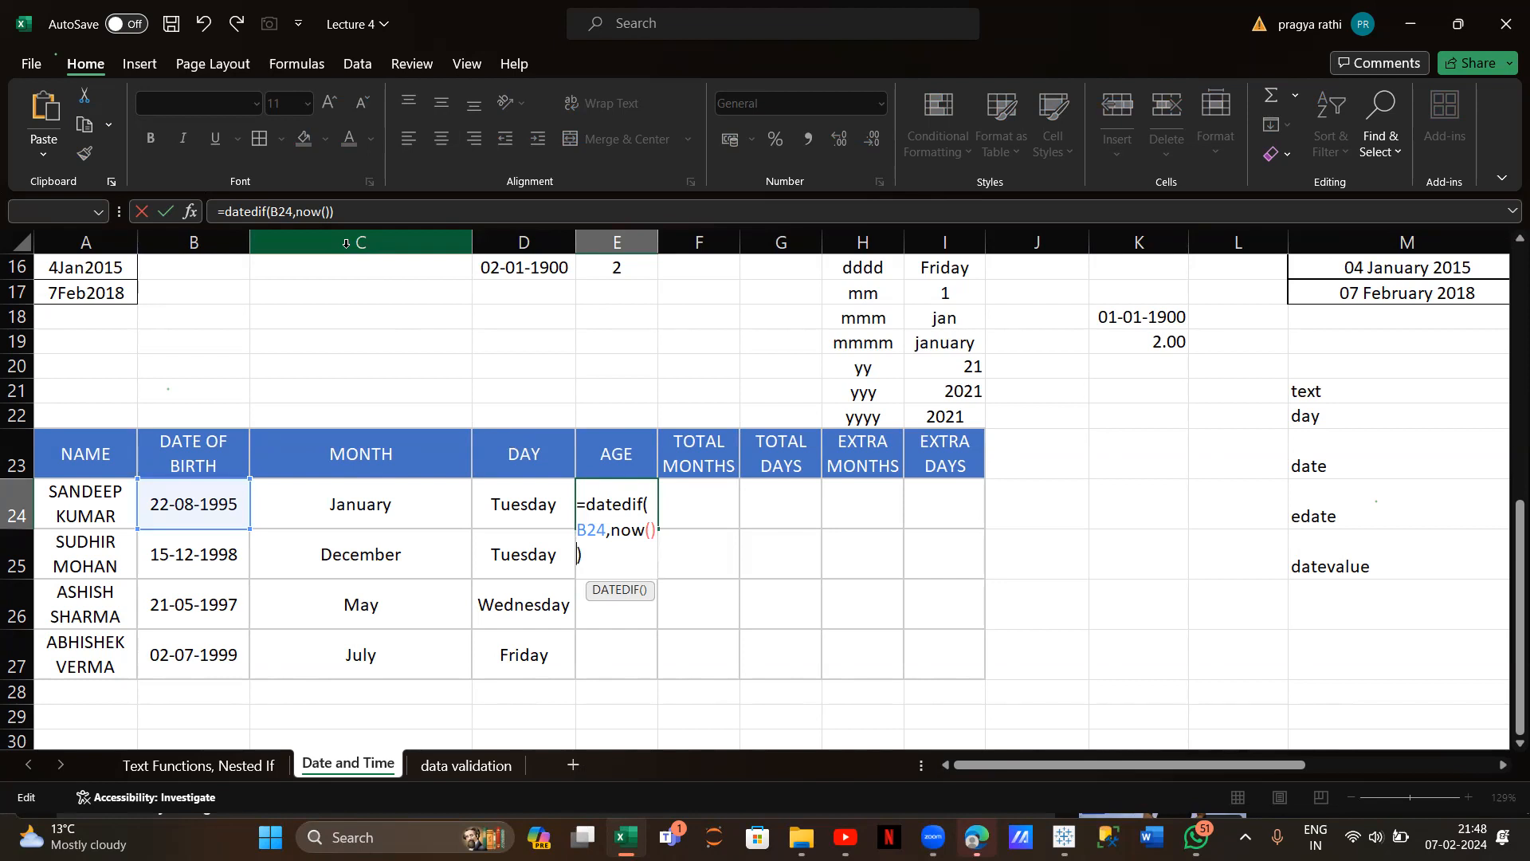
Add the "y" unit so =DATEDIF(B24,NOW(),"y") in E24 shows age 28
left_click(271, 213)
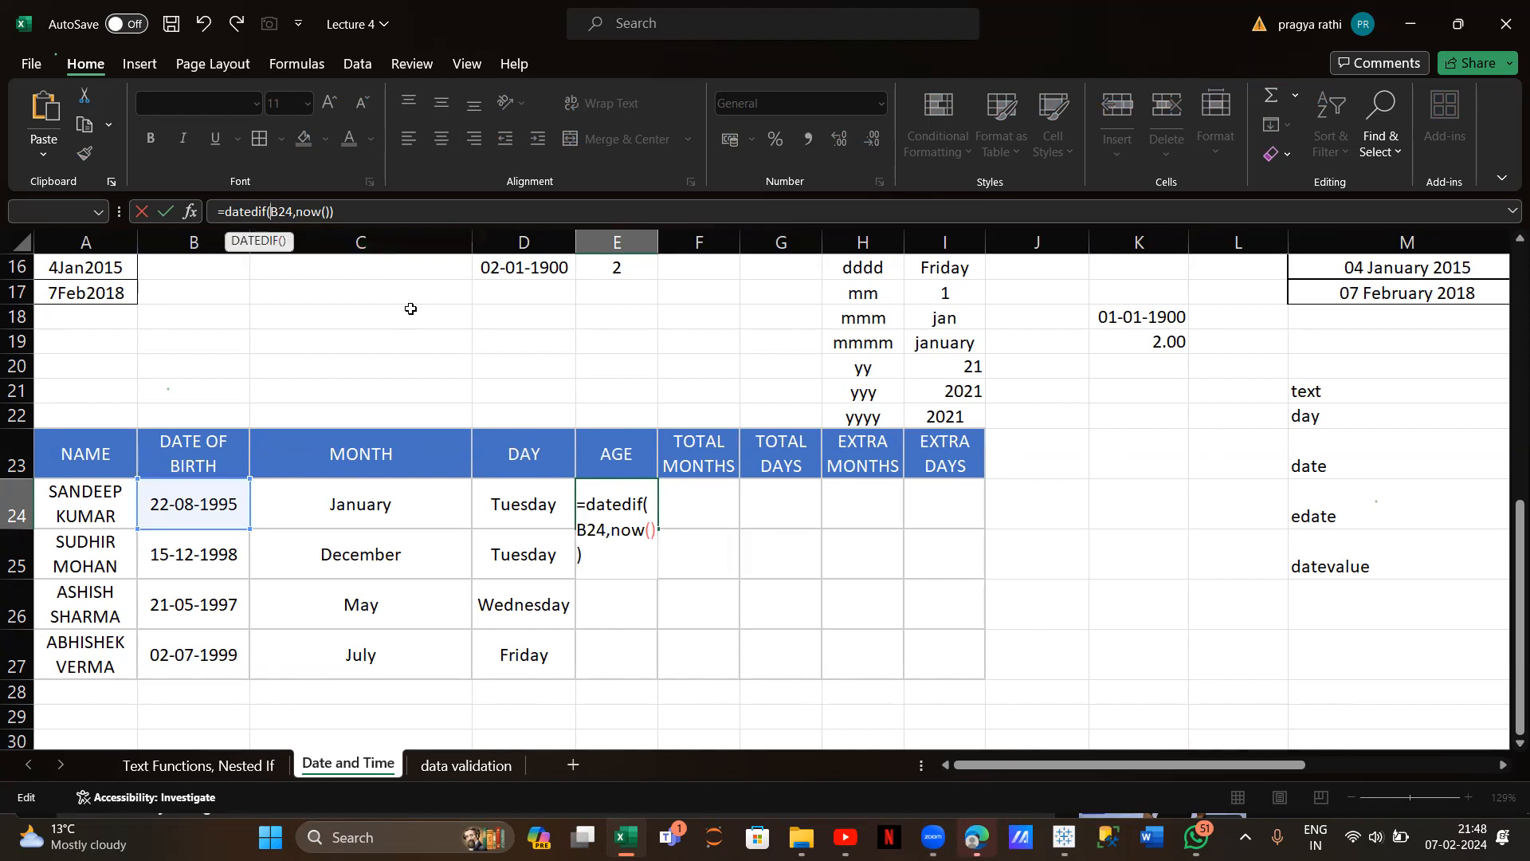
type("\"Y")
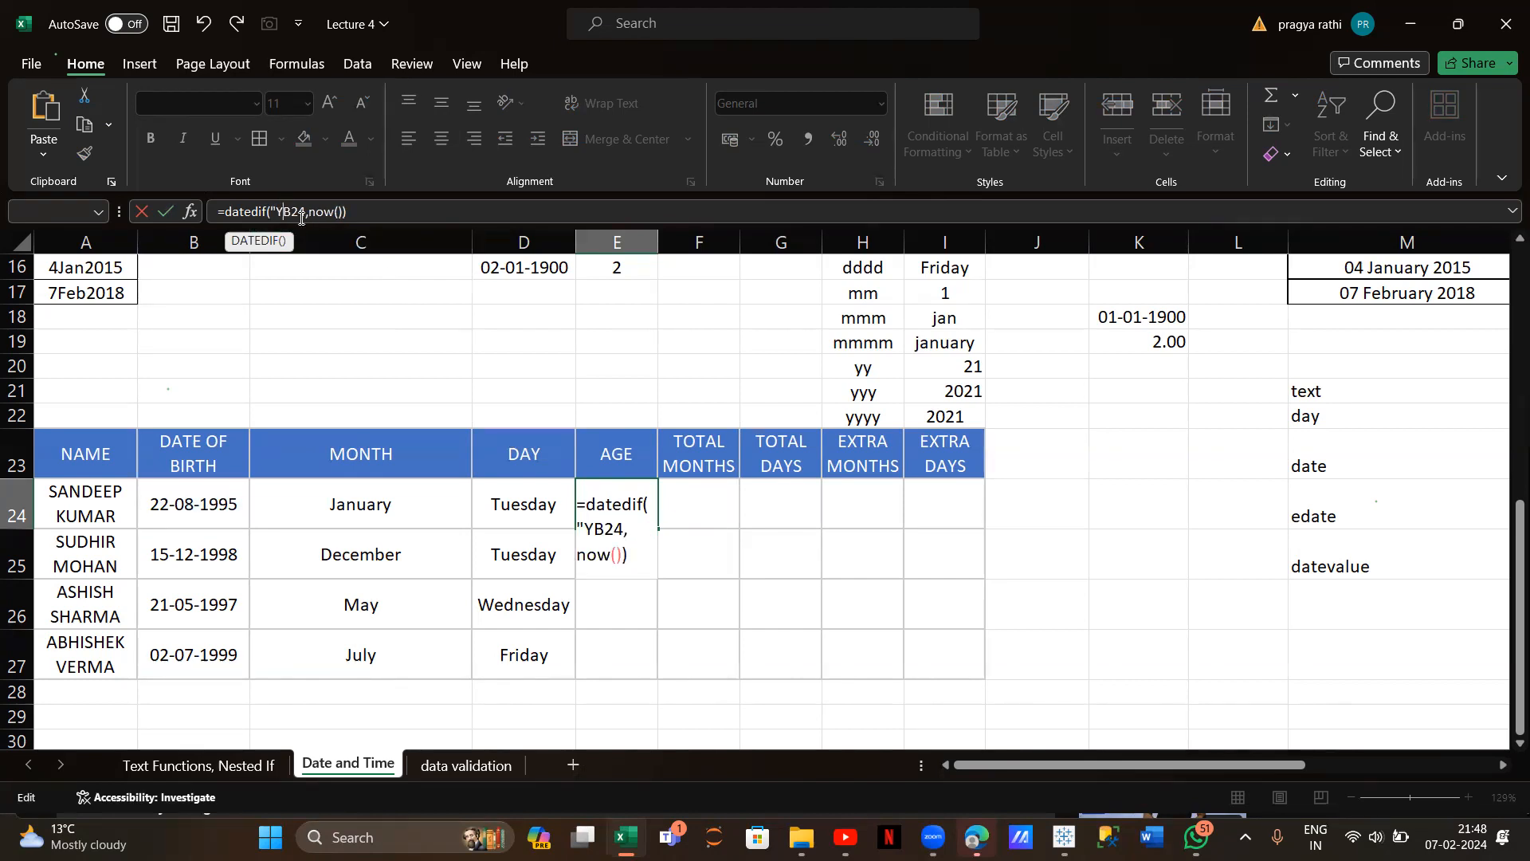
key("BackSpace")
key("BackSpace")
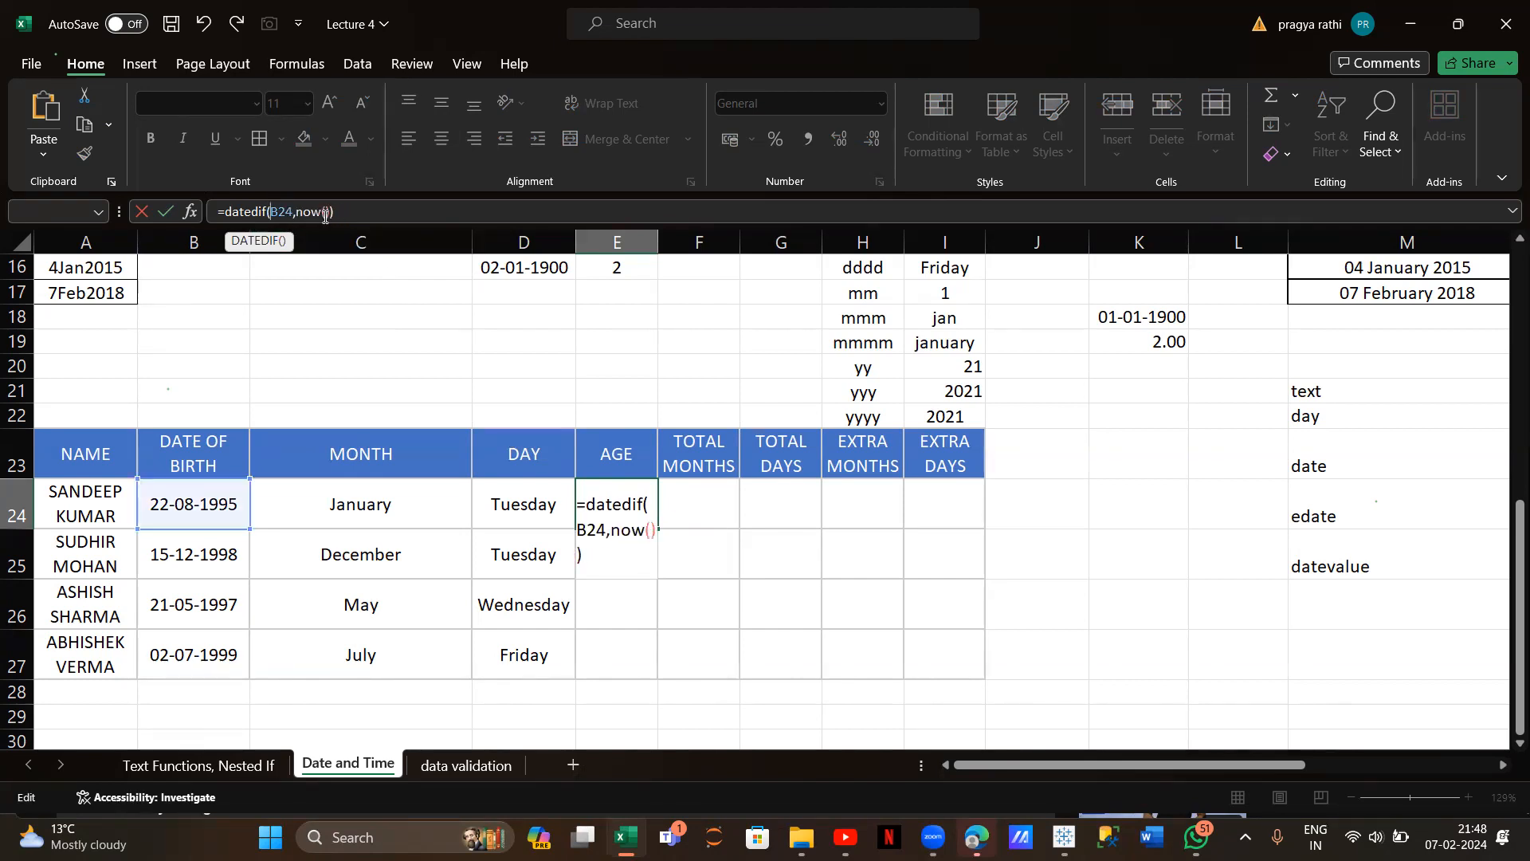
type(",\"y\"")
key("Return")
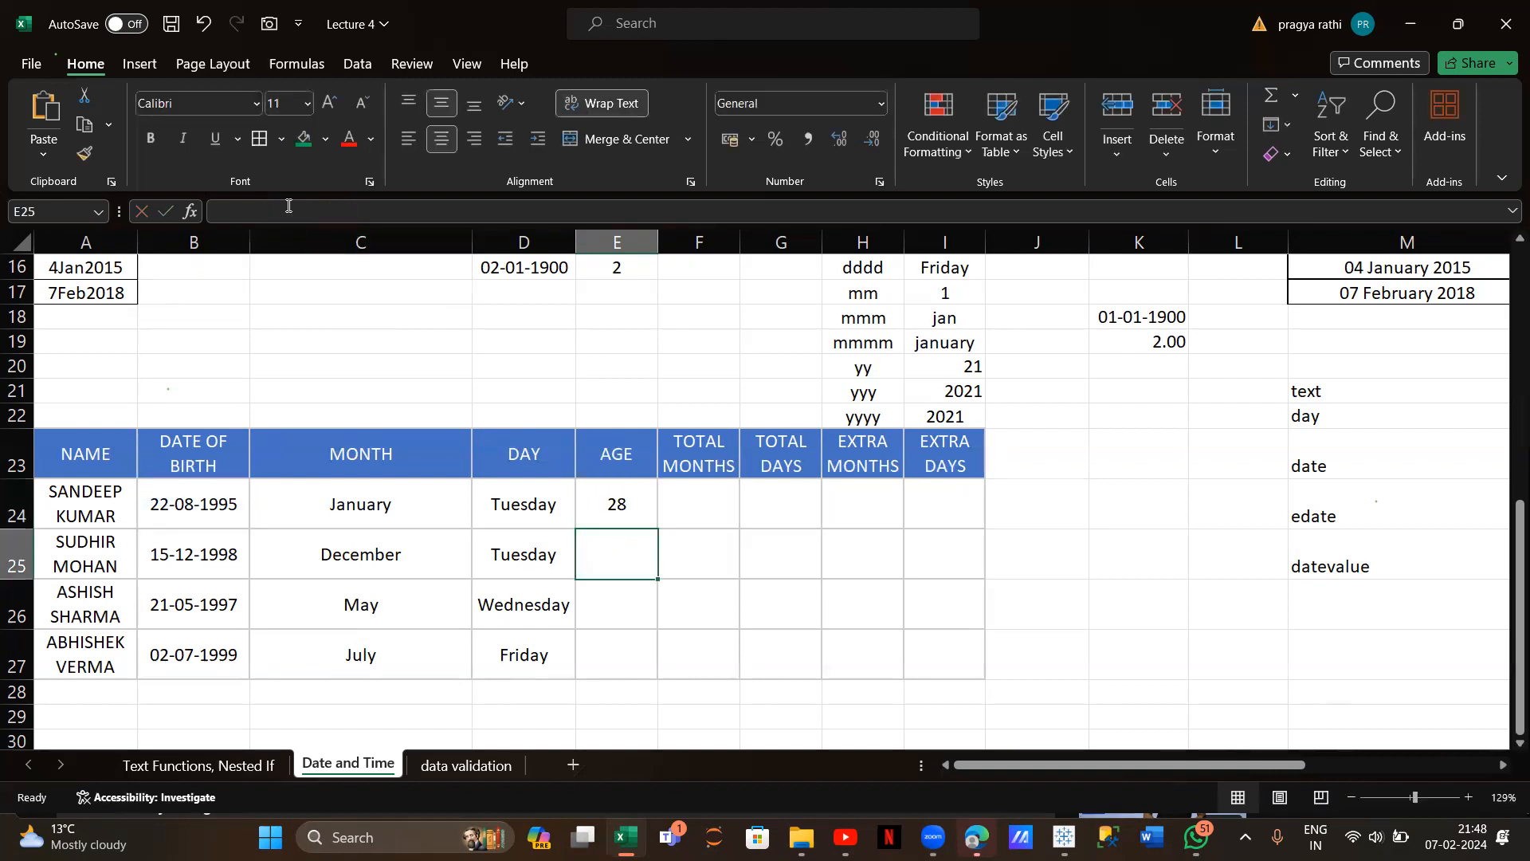
left_click(607, 509)
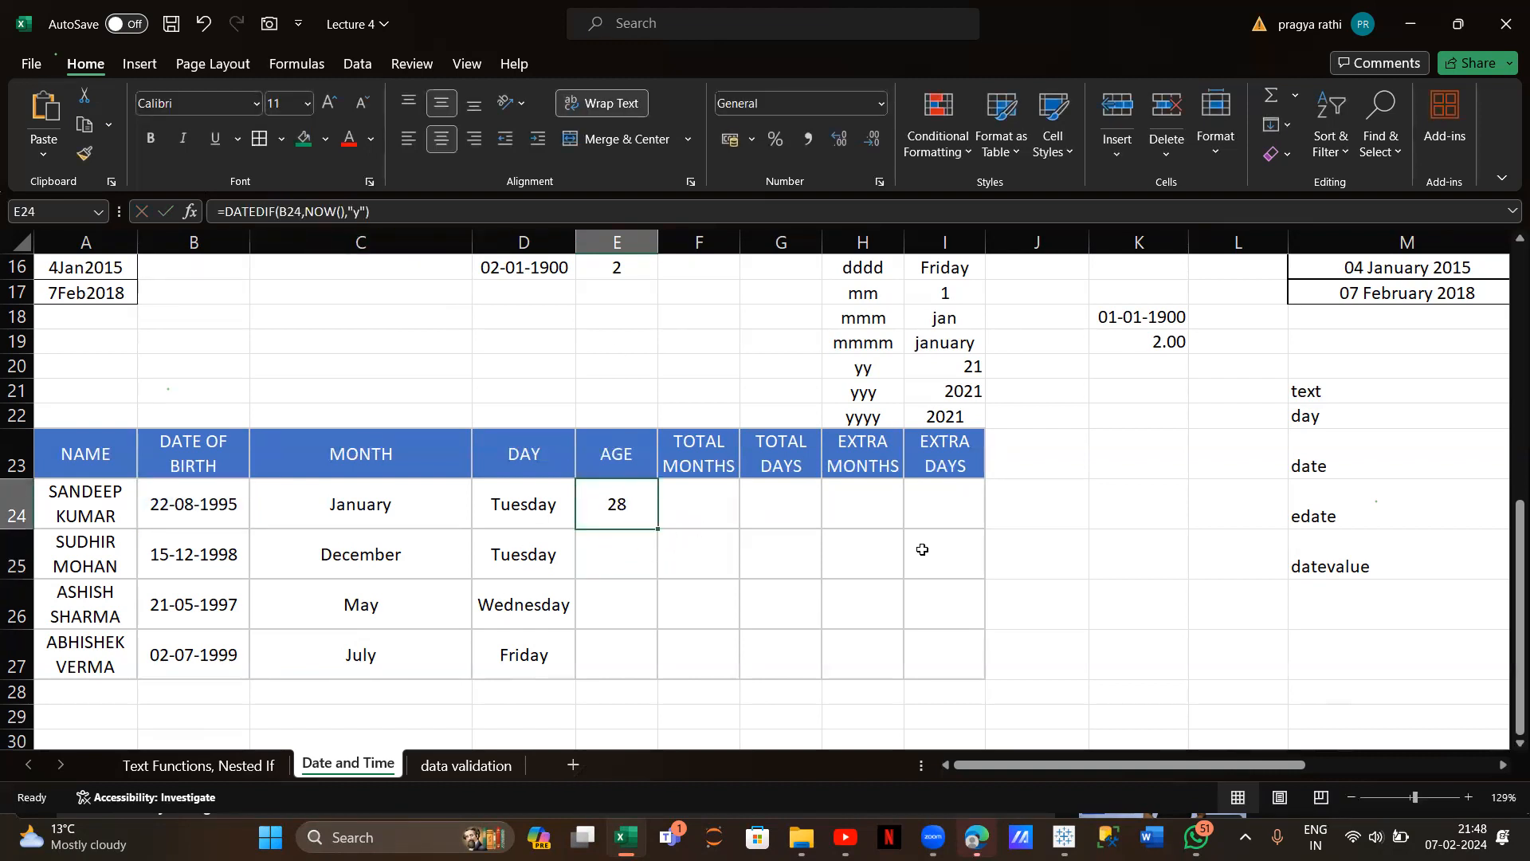
Add the note 'datedif' in M26 with the explanation 'diff in dates' in N26
scroll(922, 546, "right", 3)
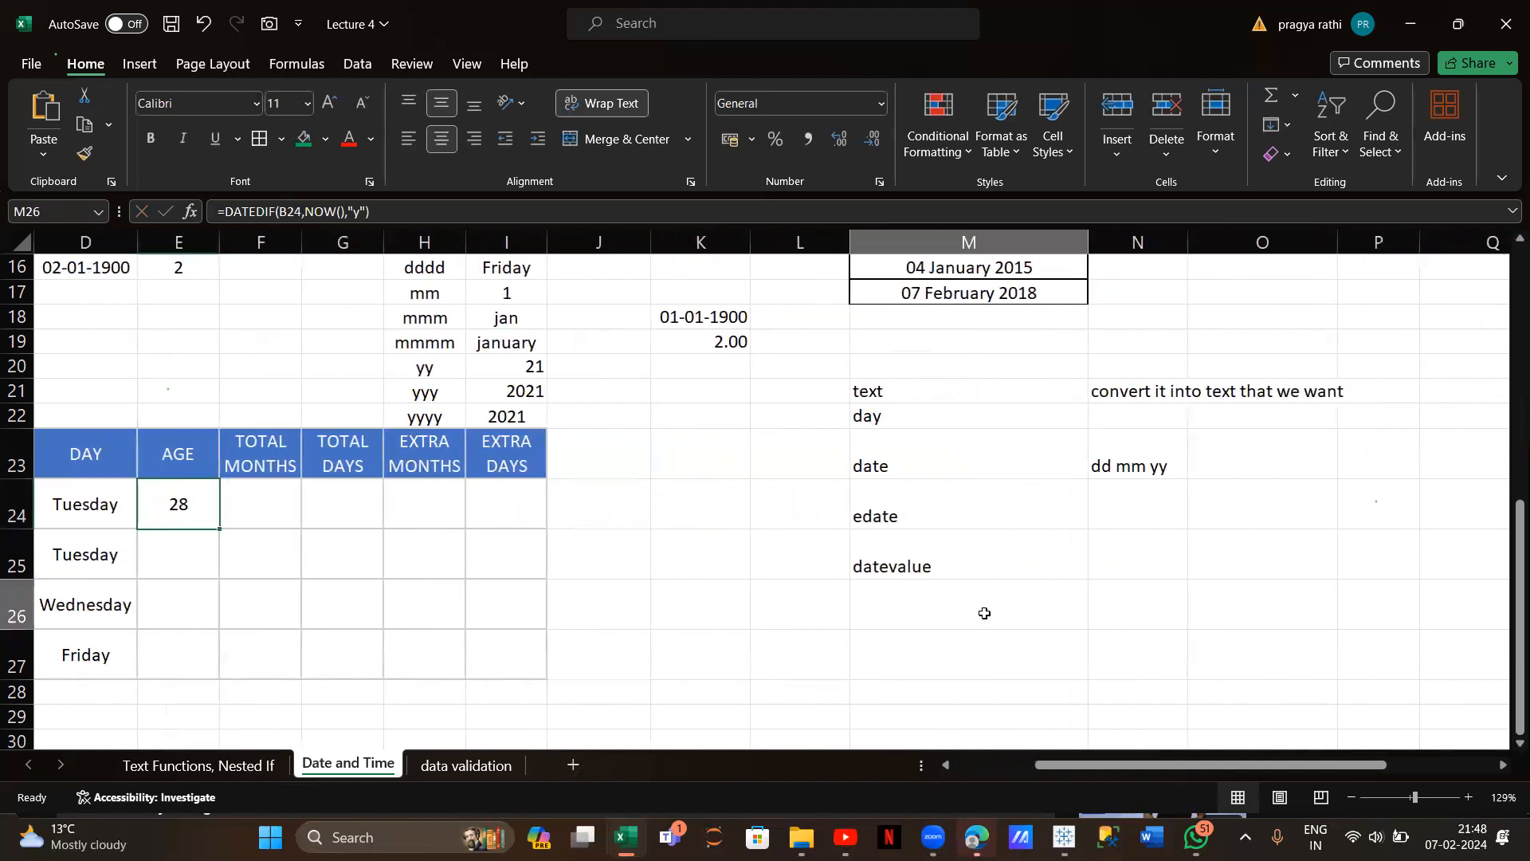
left_click(985, 614)
type("datedif")
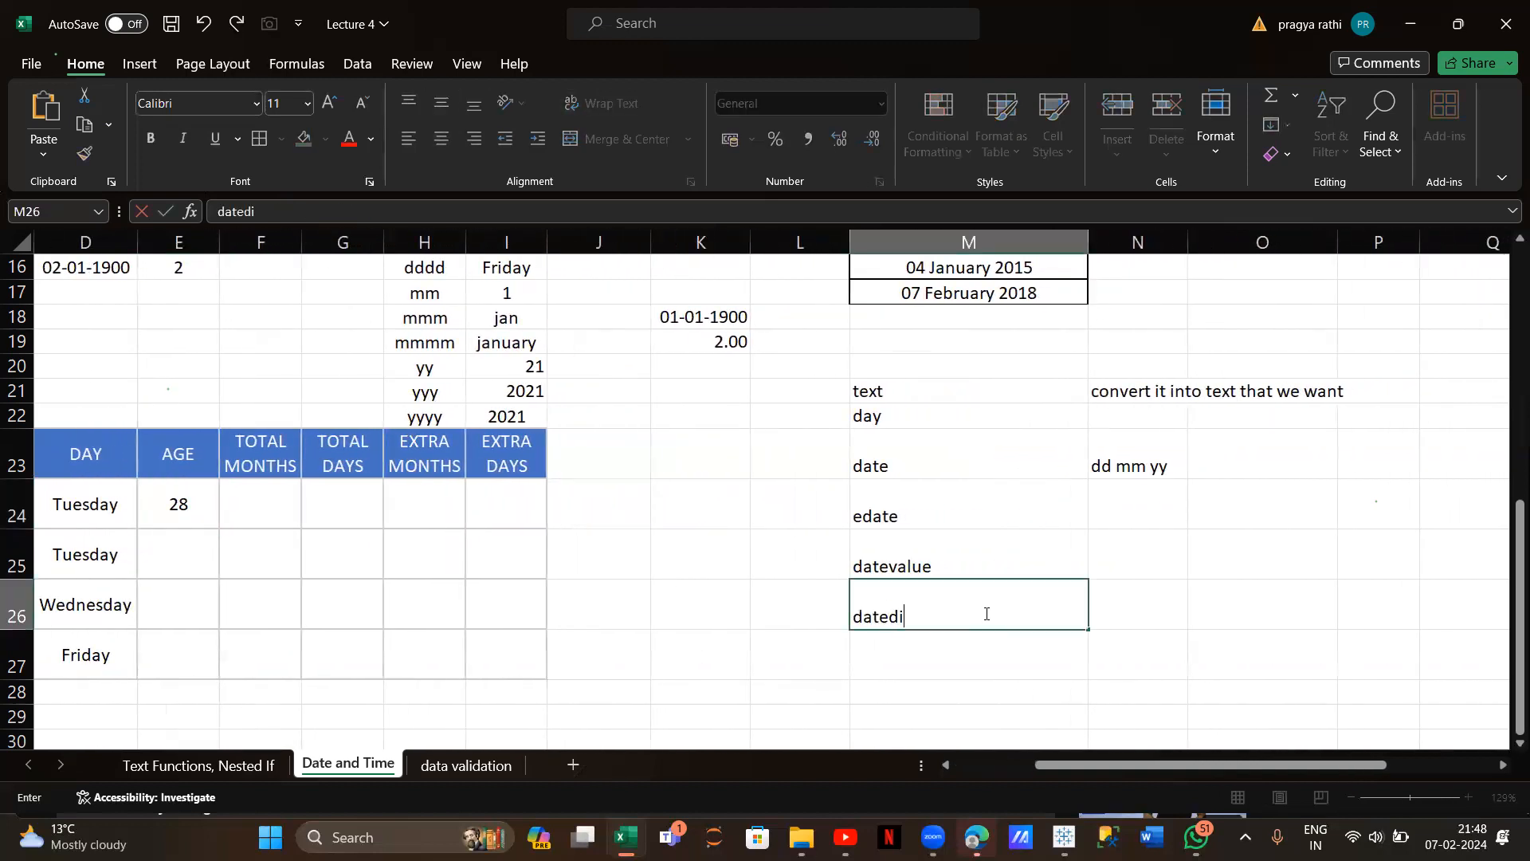
left_click(1147, 624)
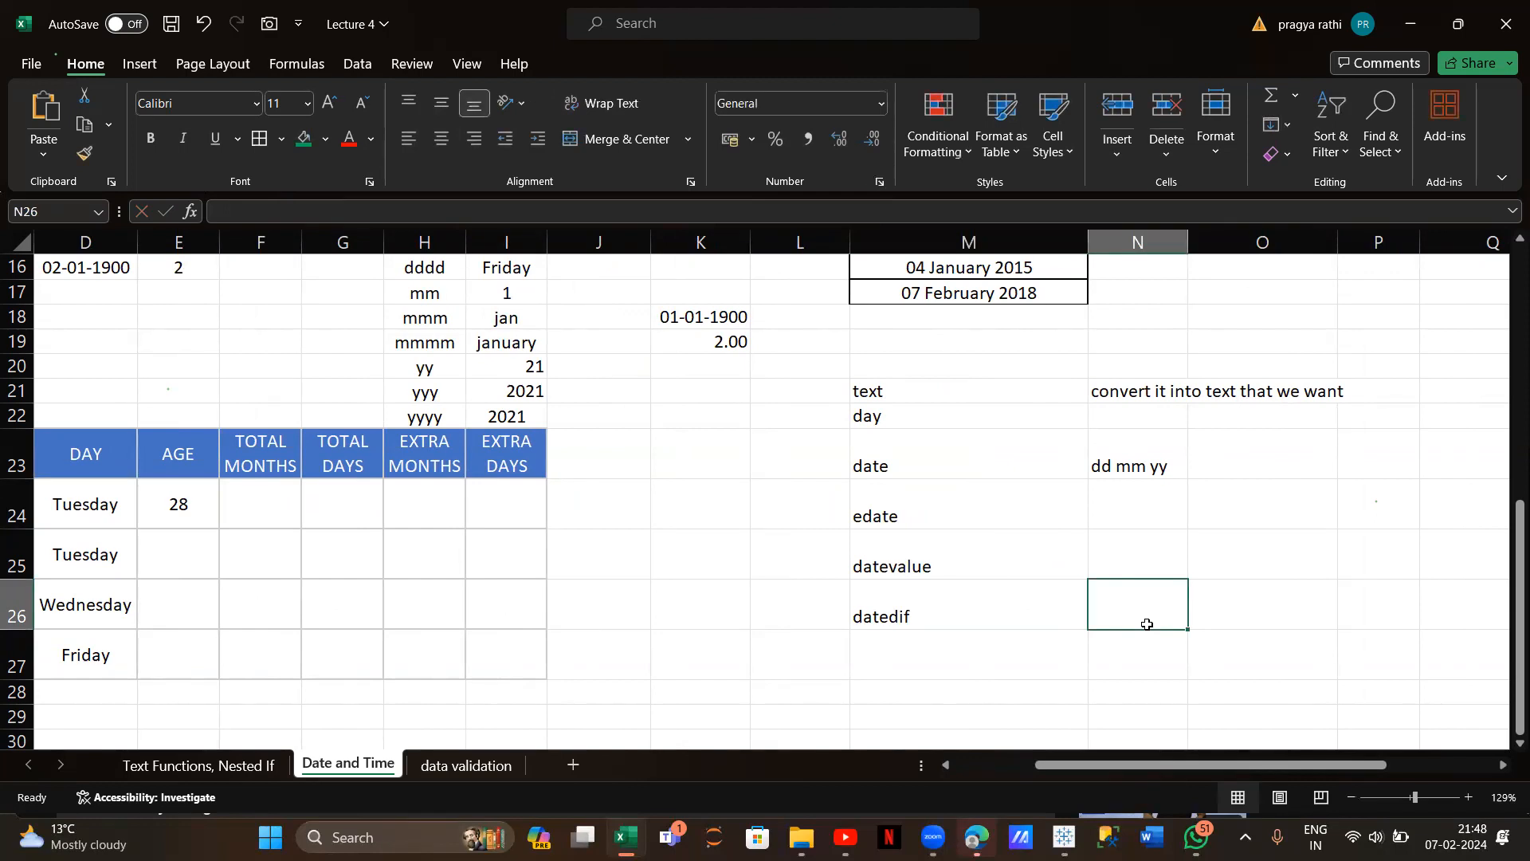
type("diff i")
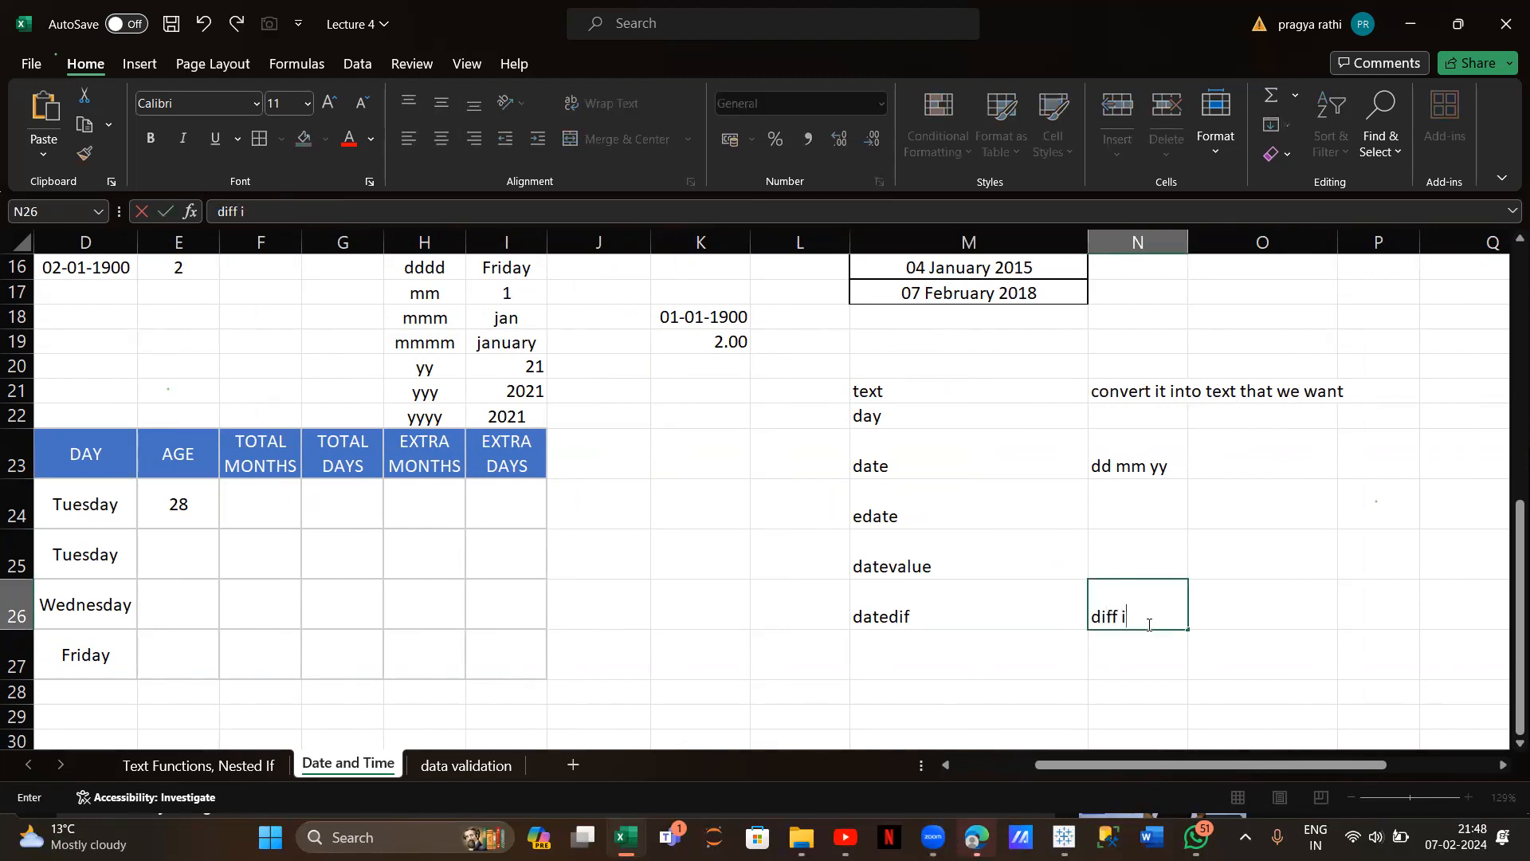
type("n dates")
scroll(547, 546, "left", 3)
left_click(421, 552)
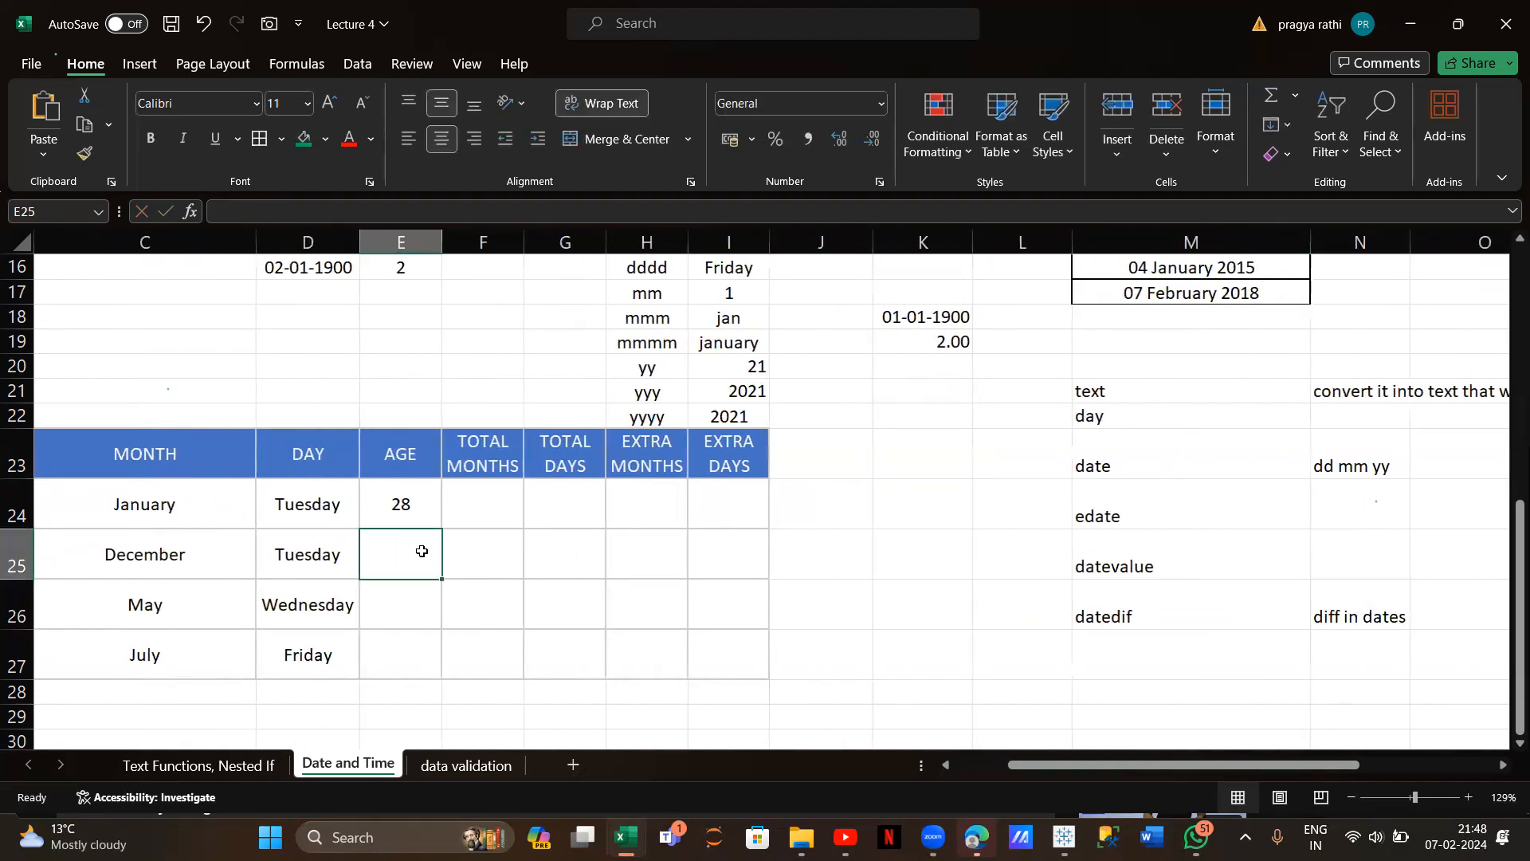
Enter =DATEDIF(B25,NOW(),"y") in E25 and fill it down, giving ages 25, 26 and 24
type("=d")
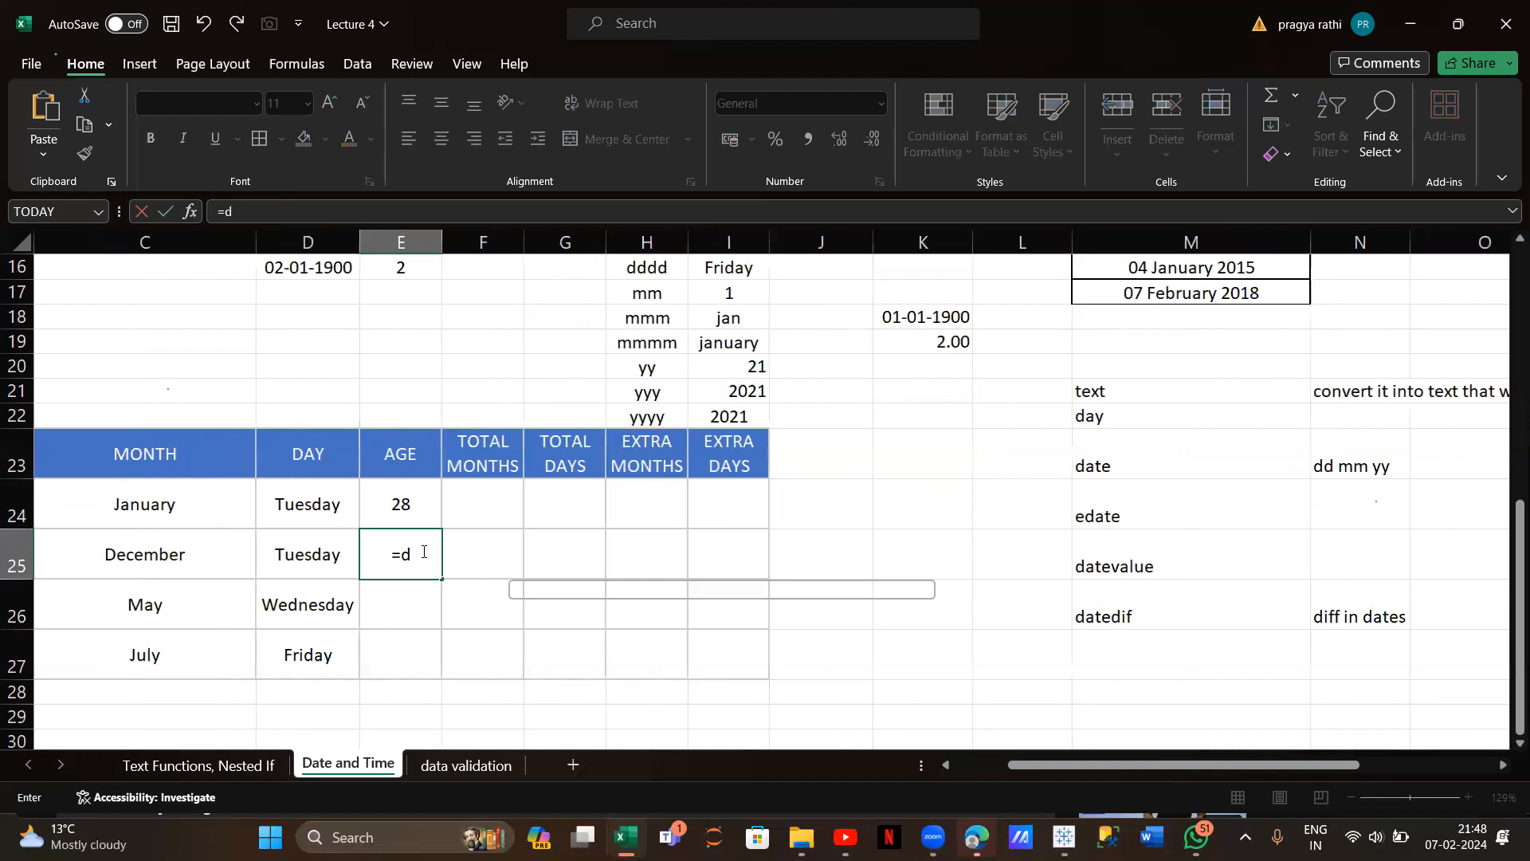
type("atedif(")
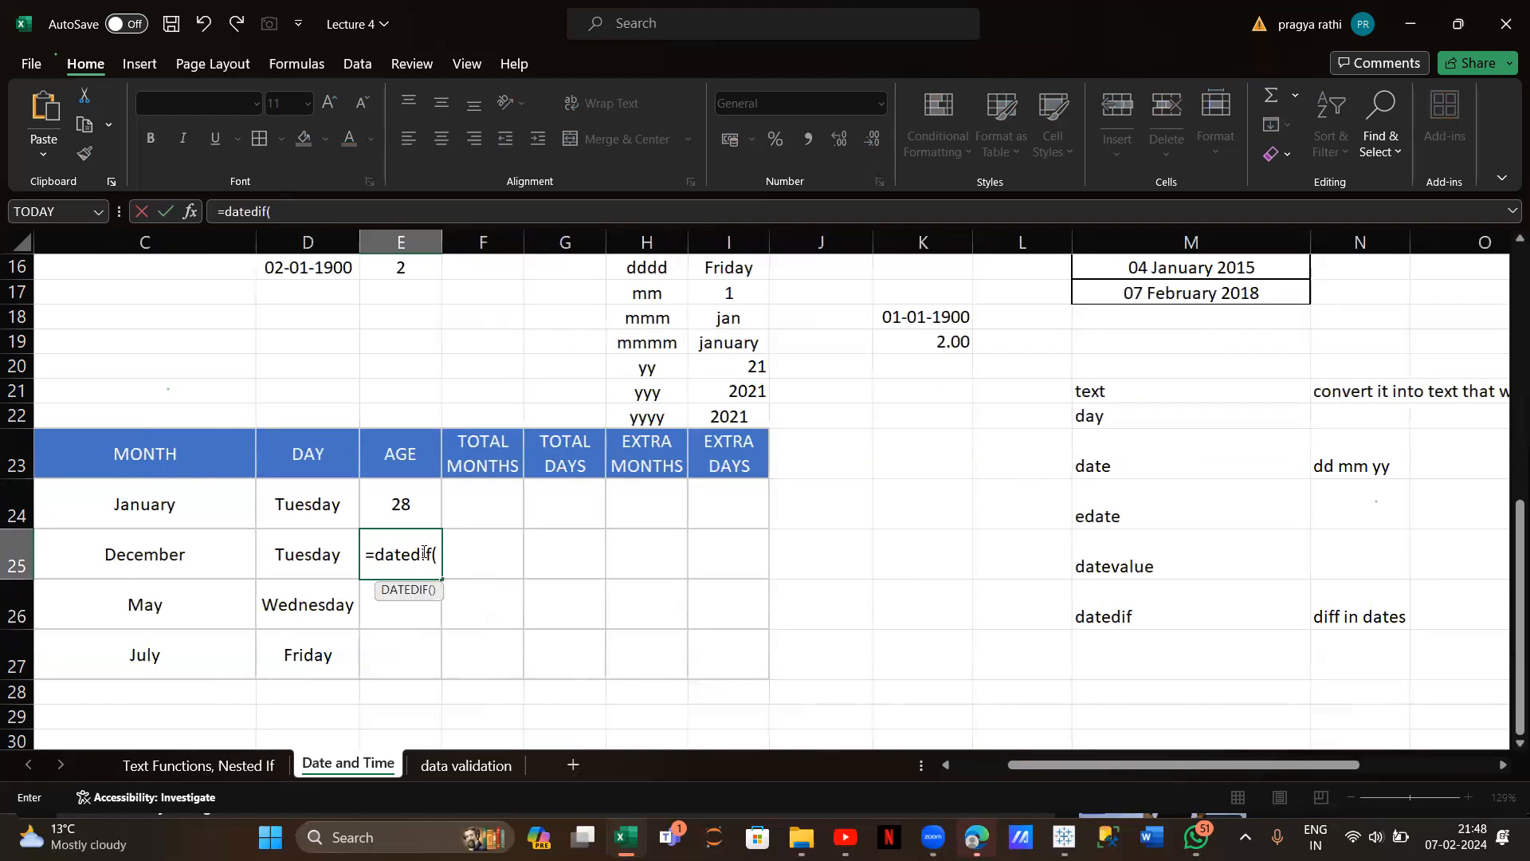
scroll(362, 600, "left", 3)
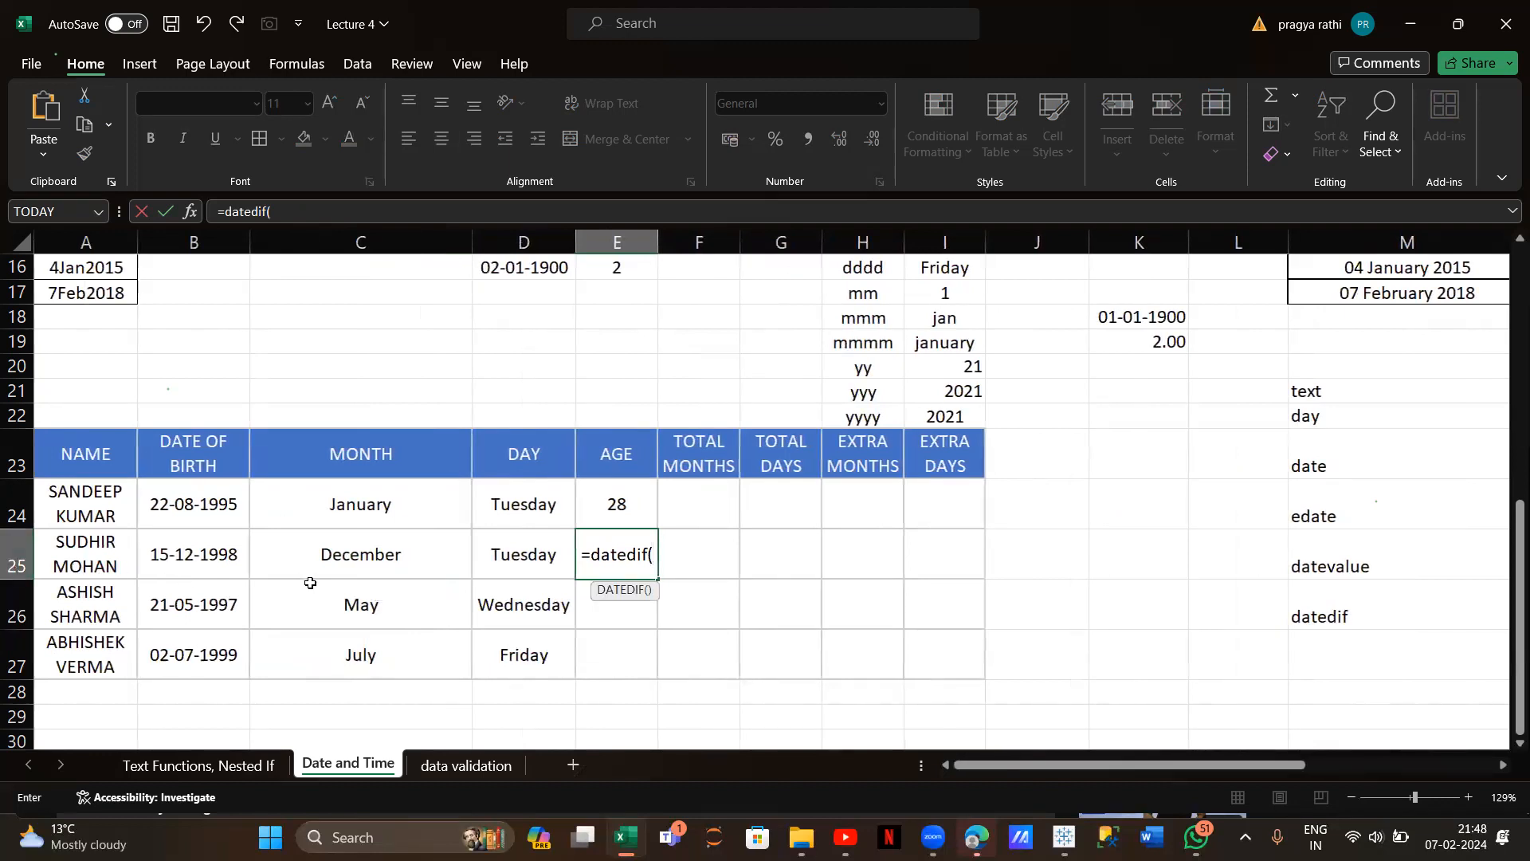
left_click(224, 561)
type(",")
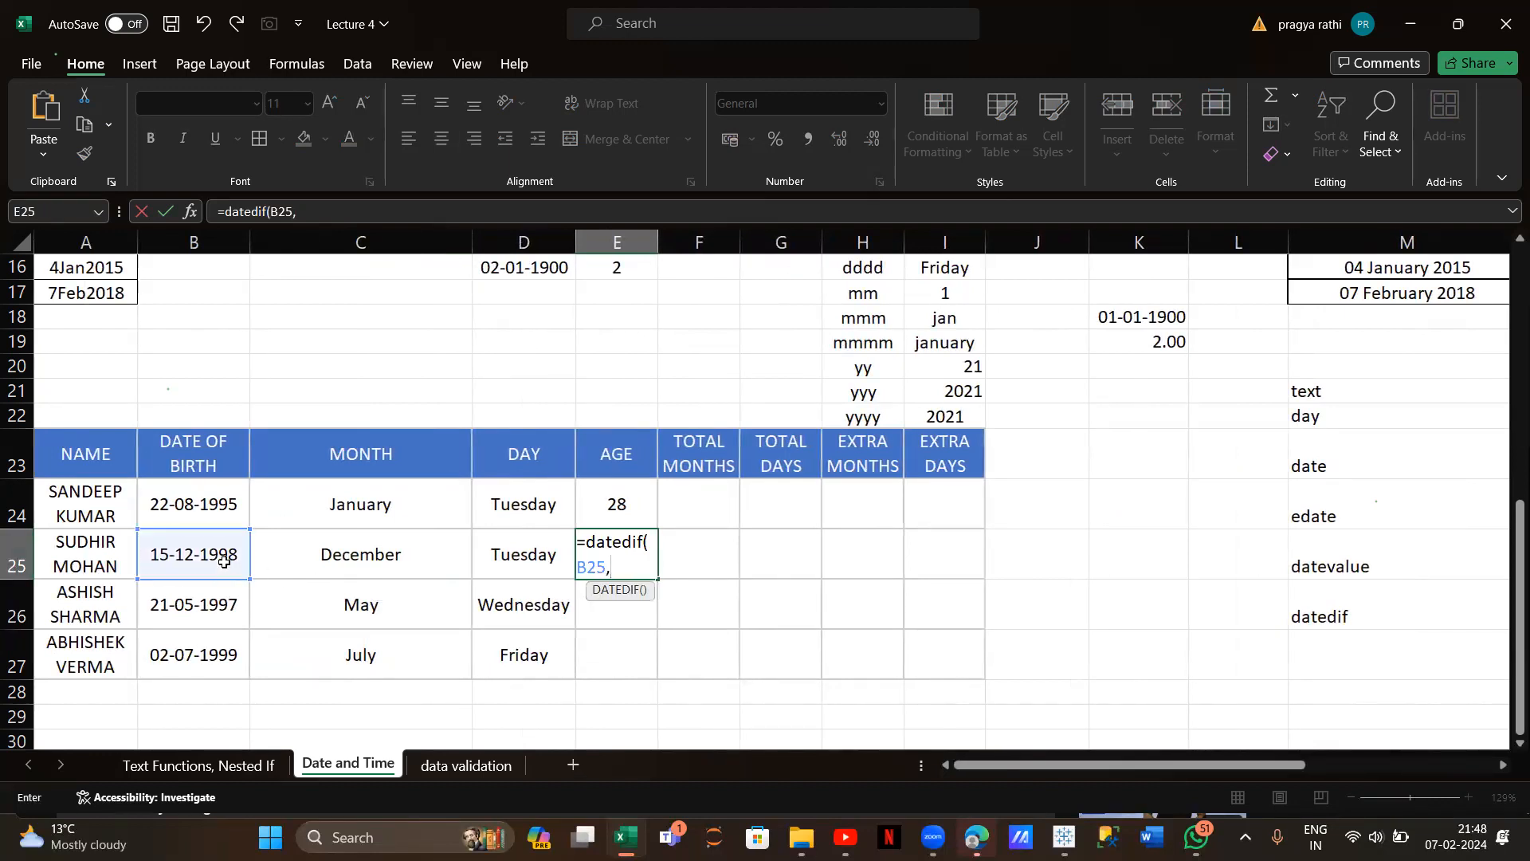
type("now")
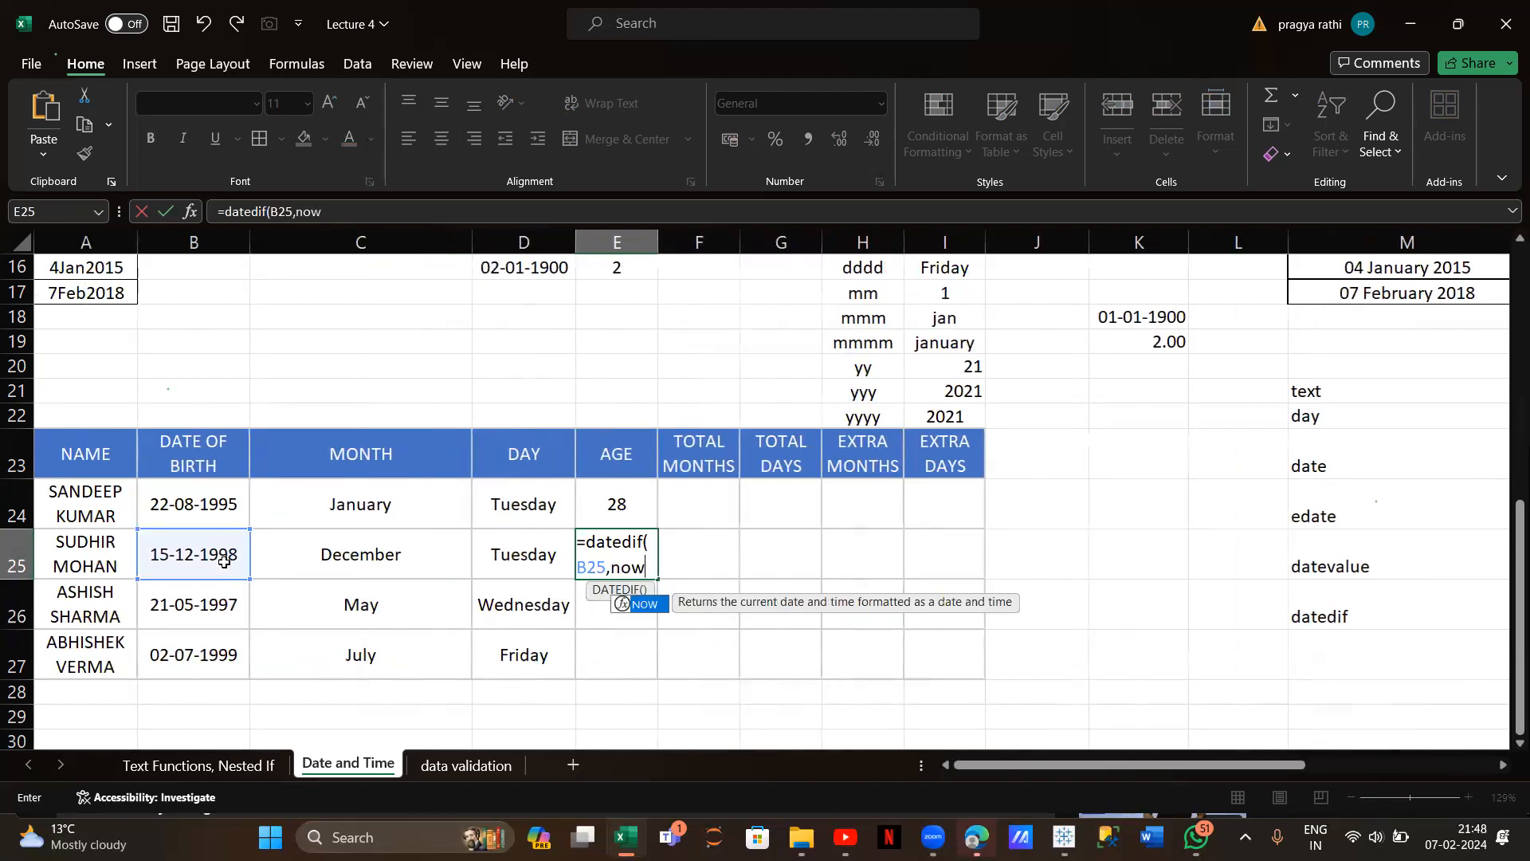
type("(),")
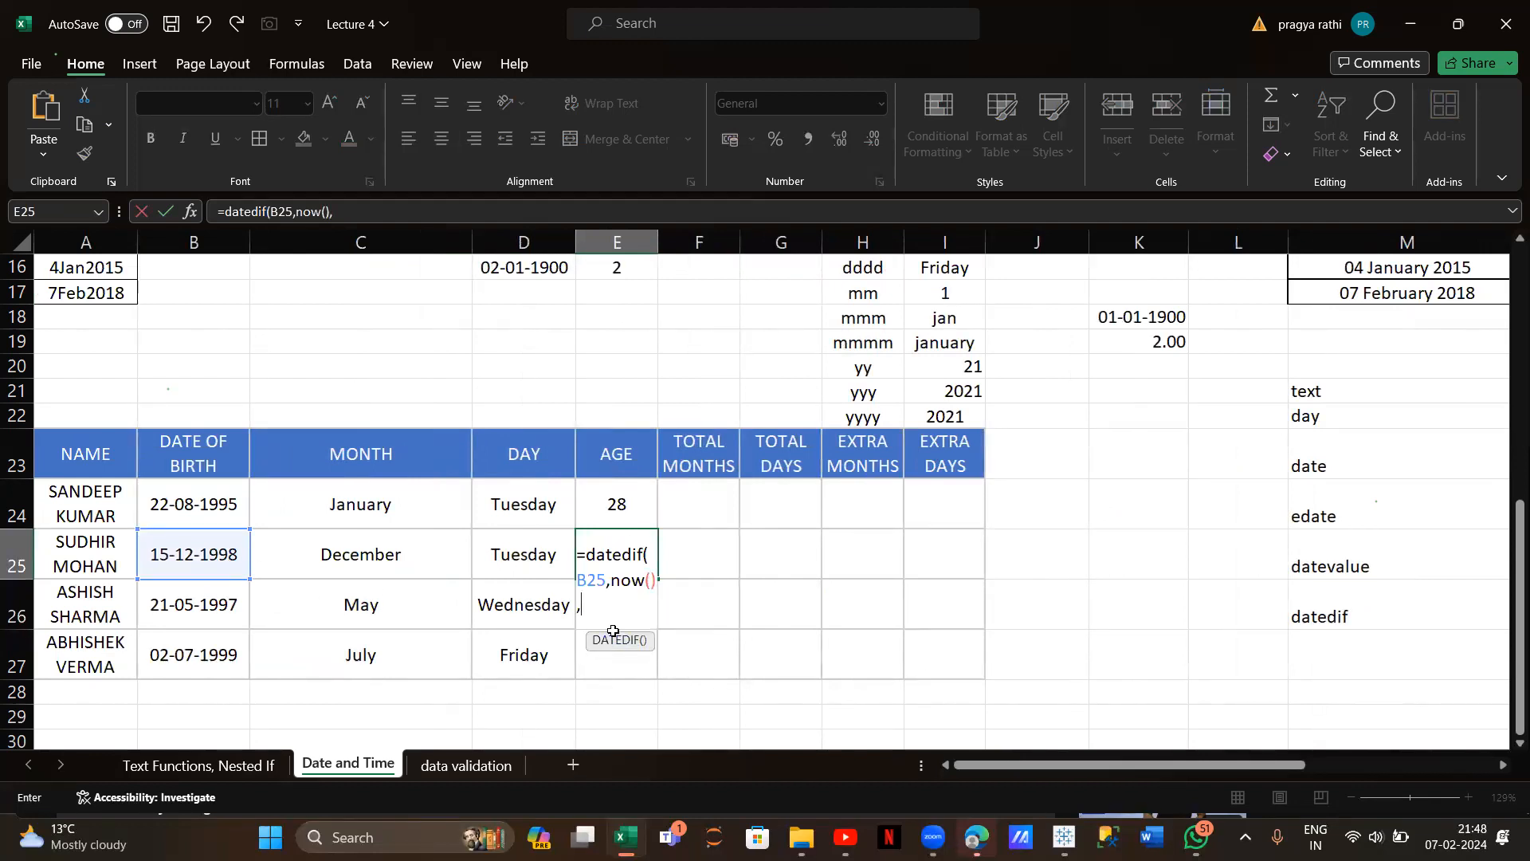
type("\"y\"")
type(")")
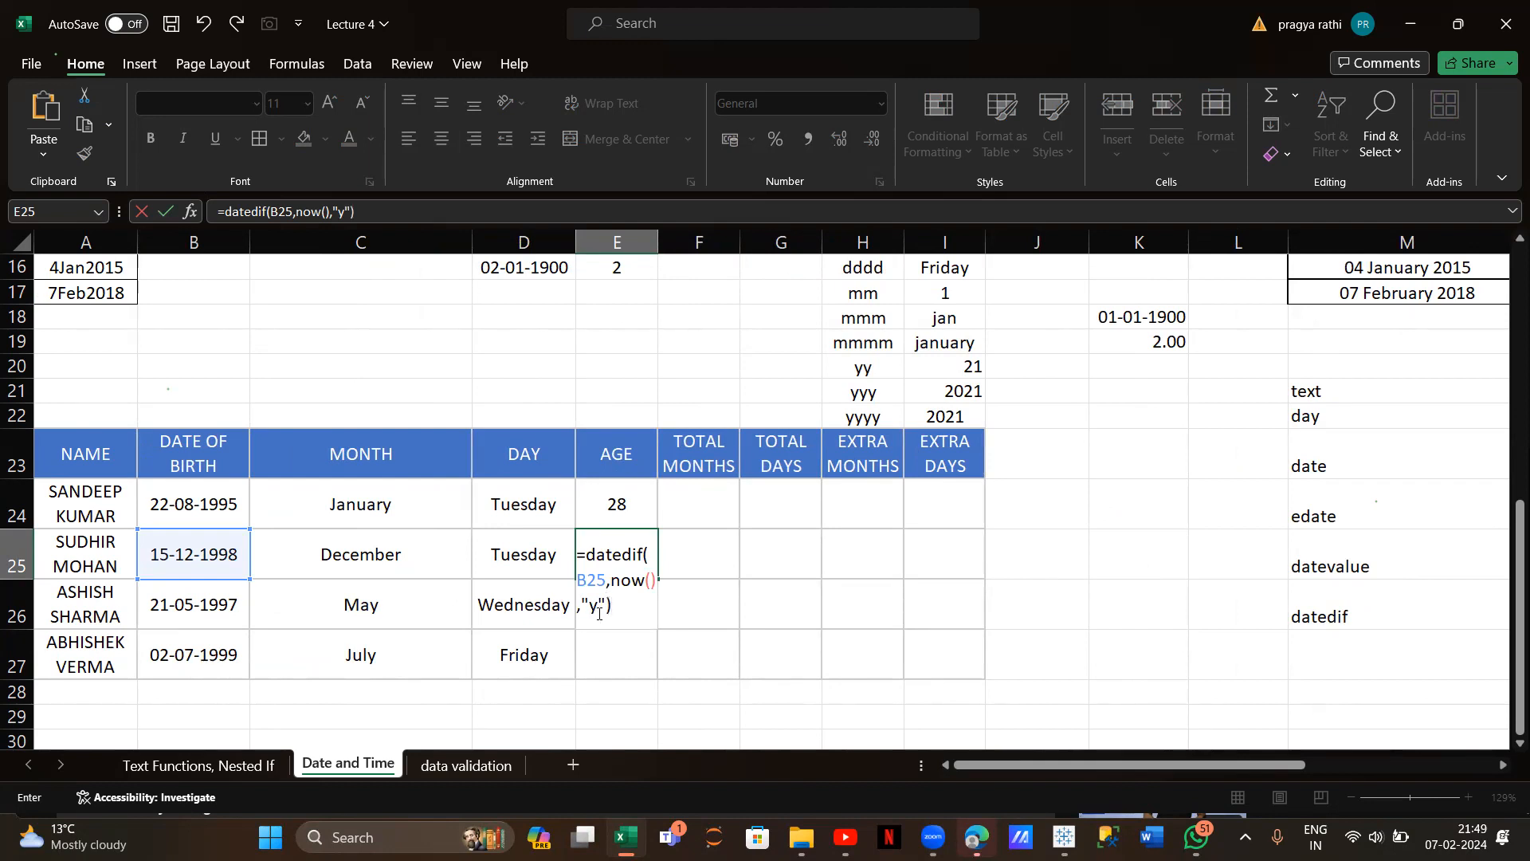
key("Return")
left_click(621, 547)
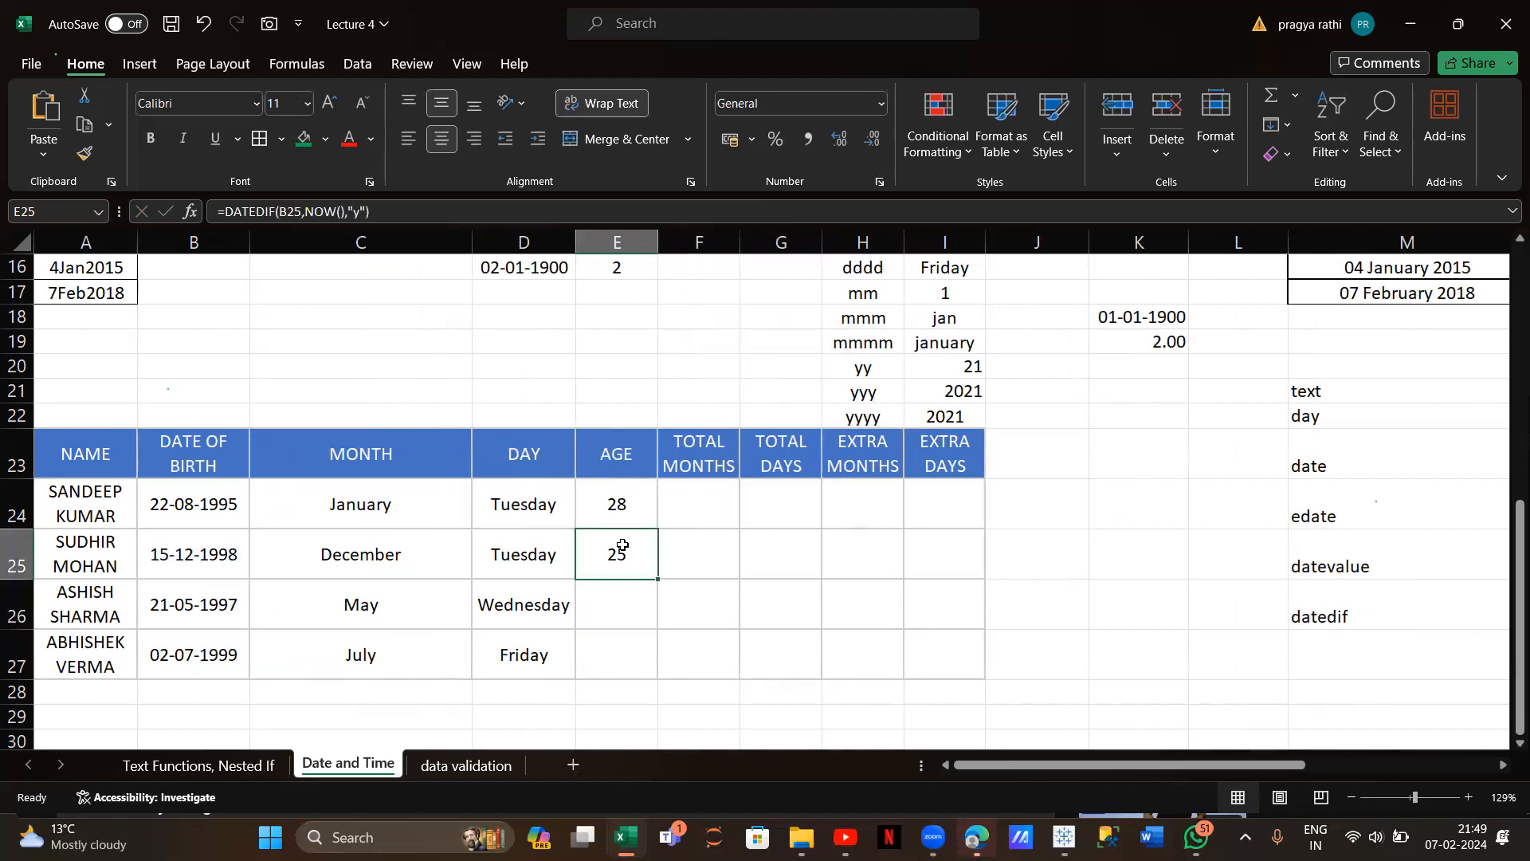
double_click(655, 578)
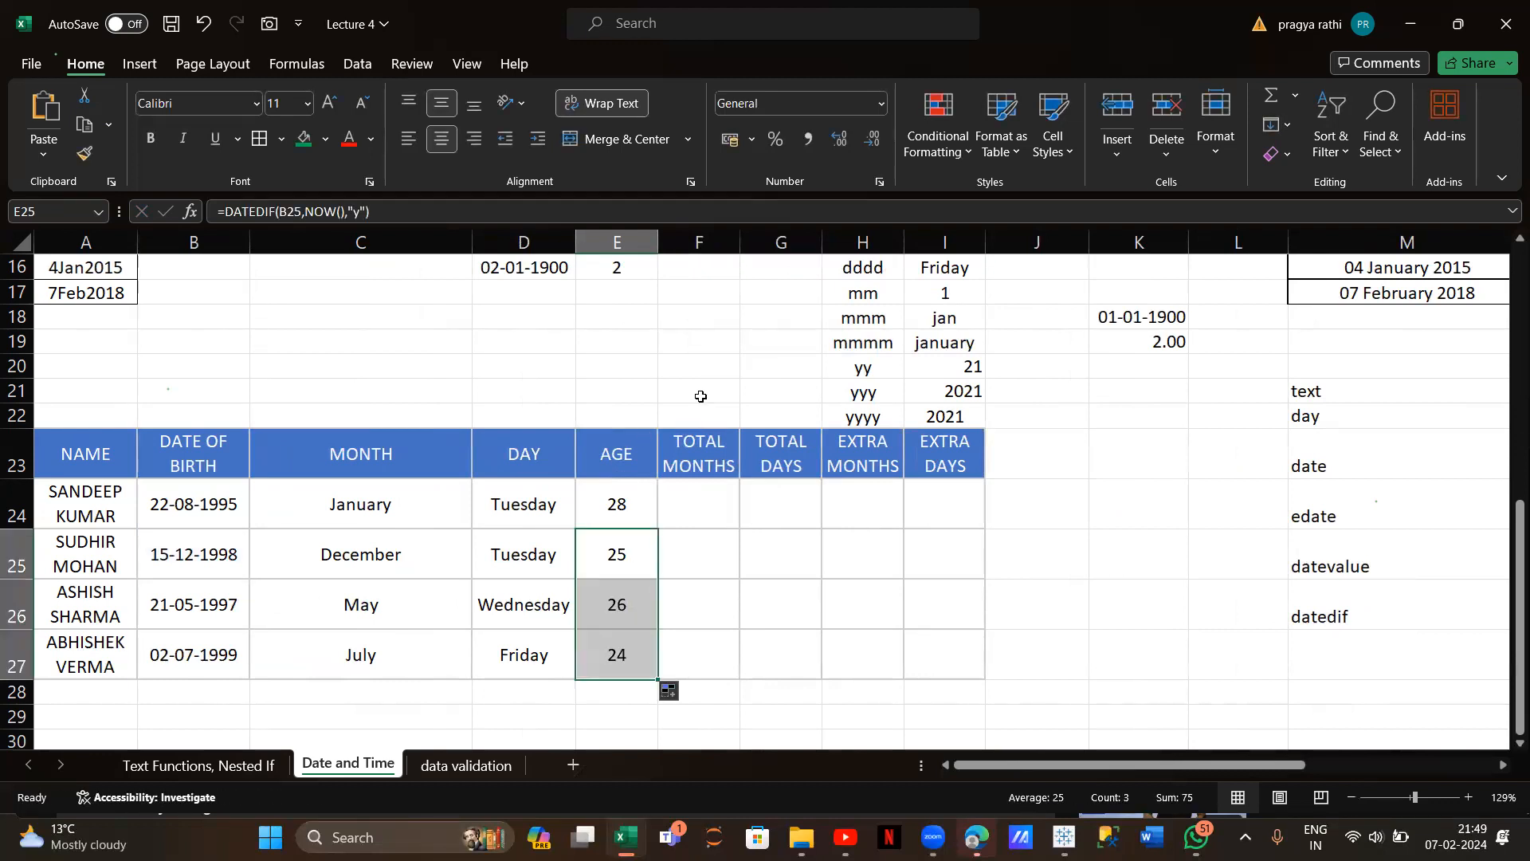
left_click(689, 497)
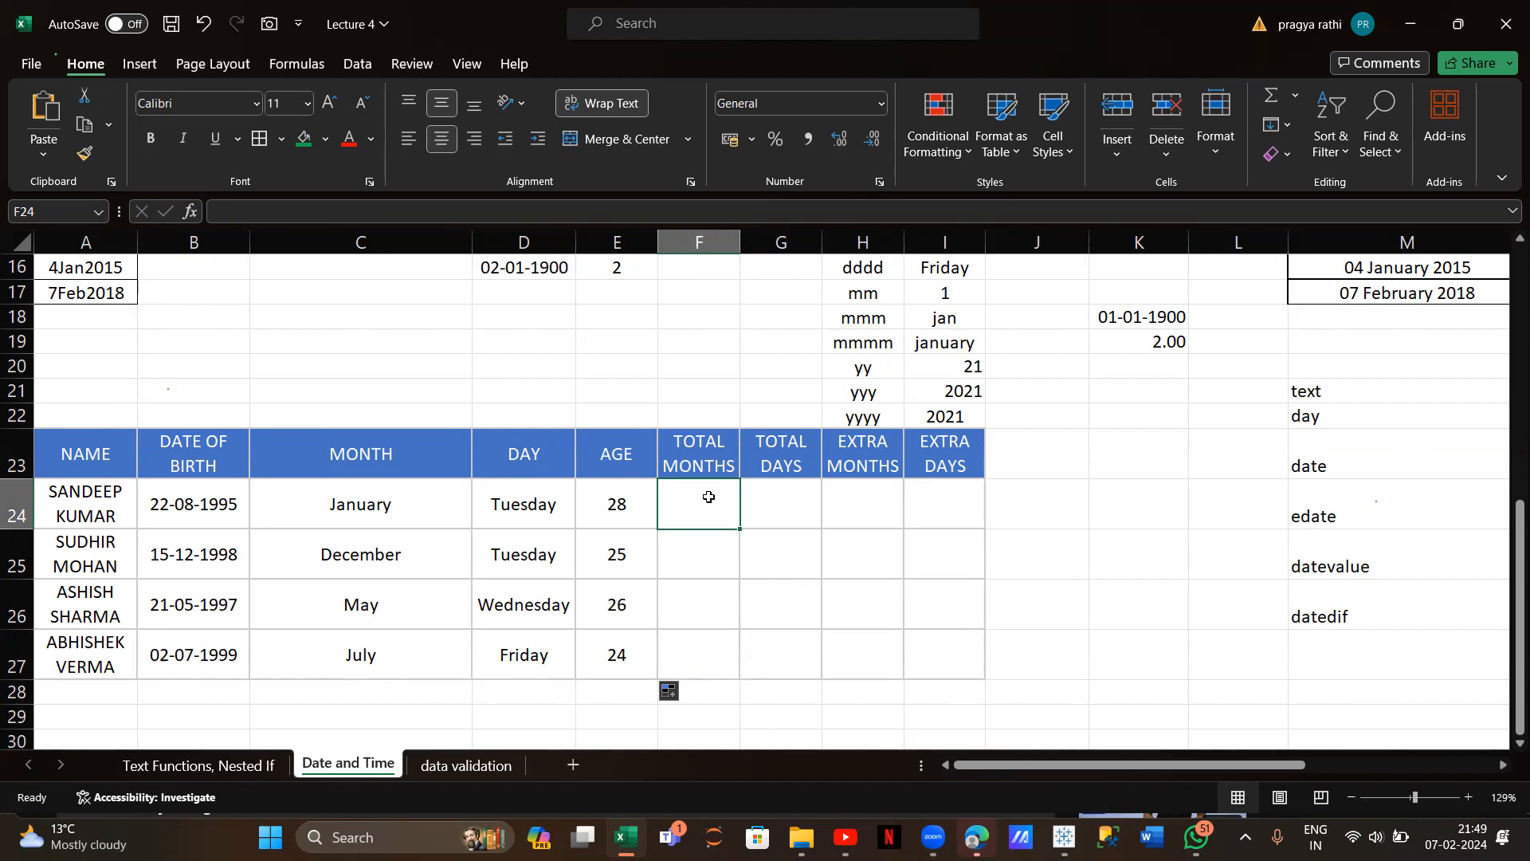
Enter =DATEDIF(B24,NOW(),"m") in F24 and fill down: 341, 301, 320, 295 months
type("=")
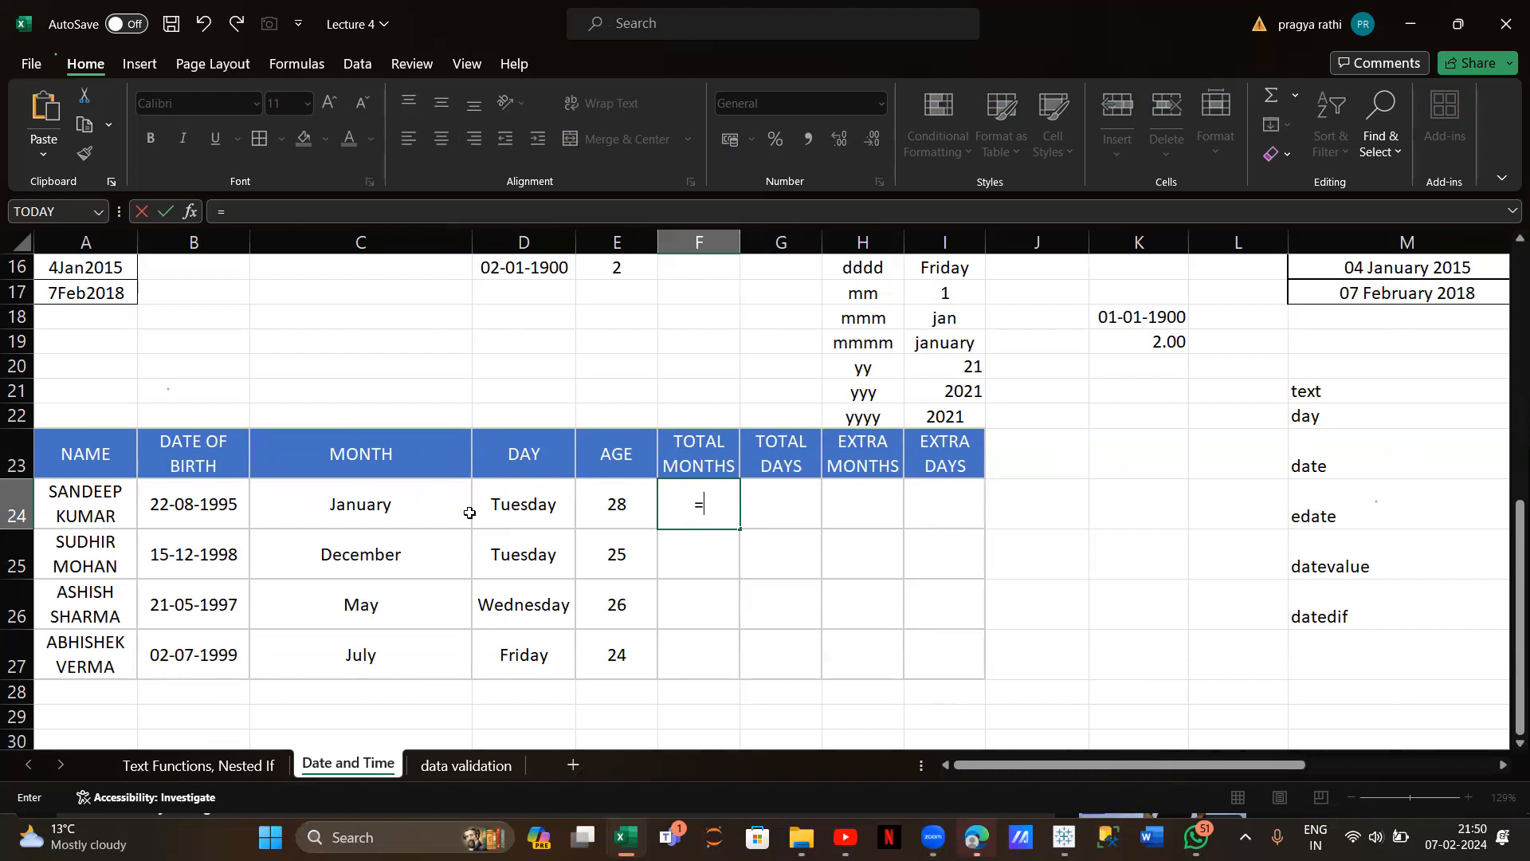
type("dat")
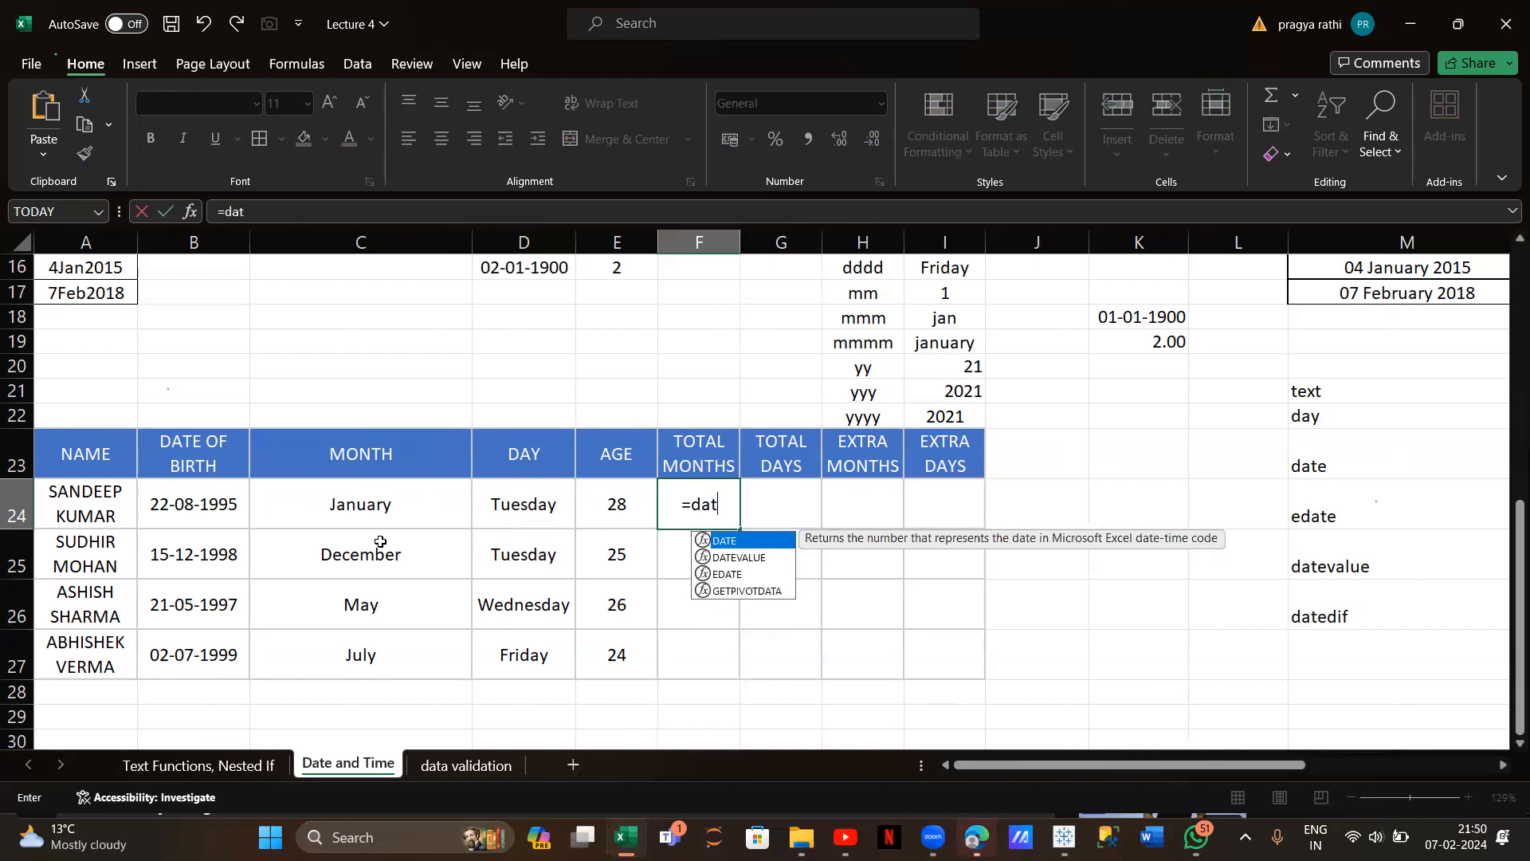
type("edif")
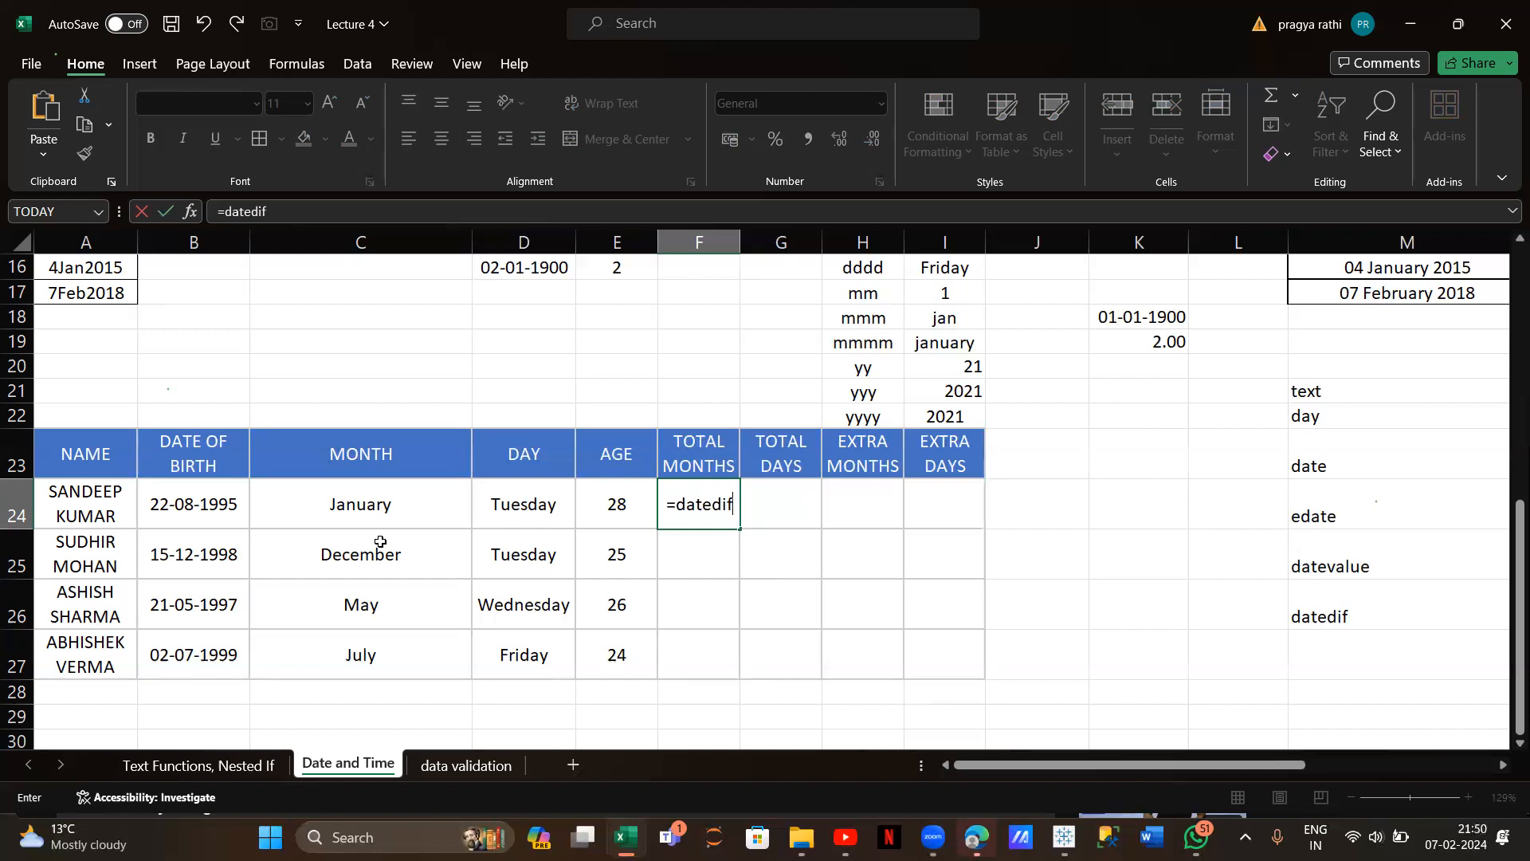
type("(")
left_click(197, 506)
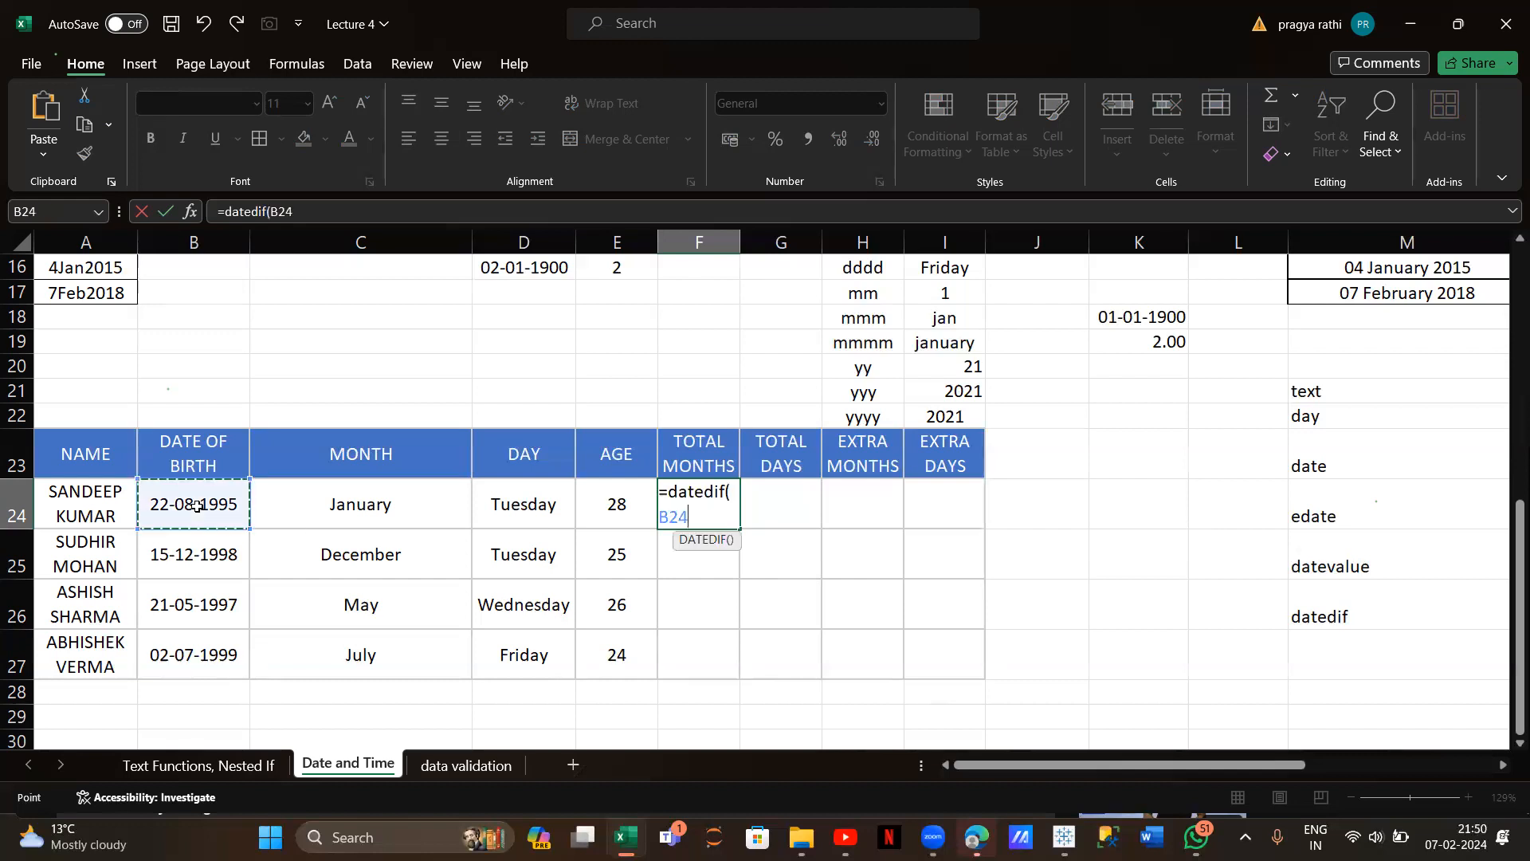
type(",now")
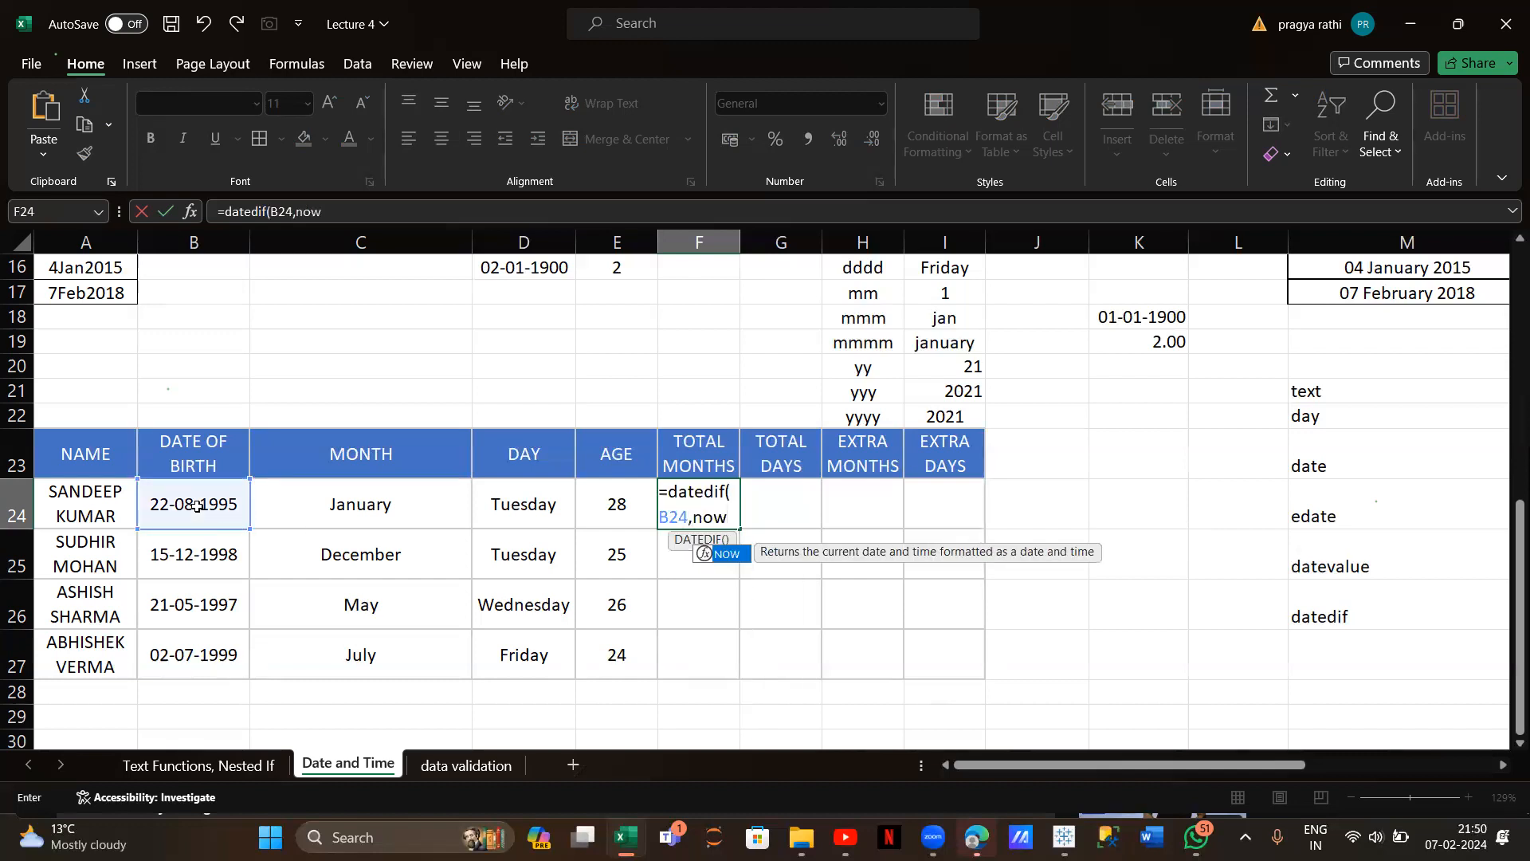
type("(),")
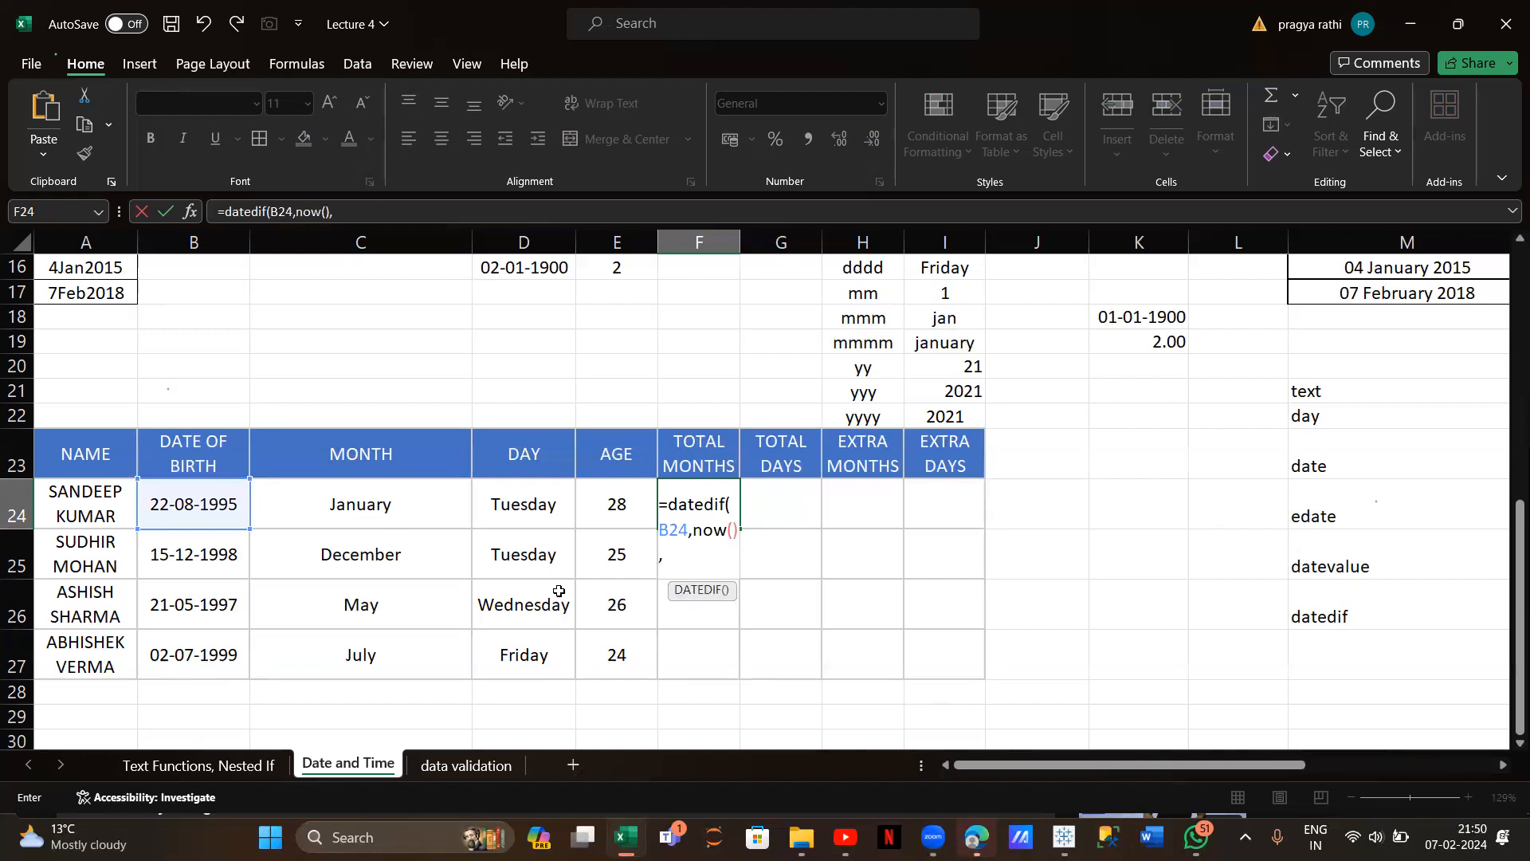
type("\"m\")")
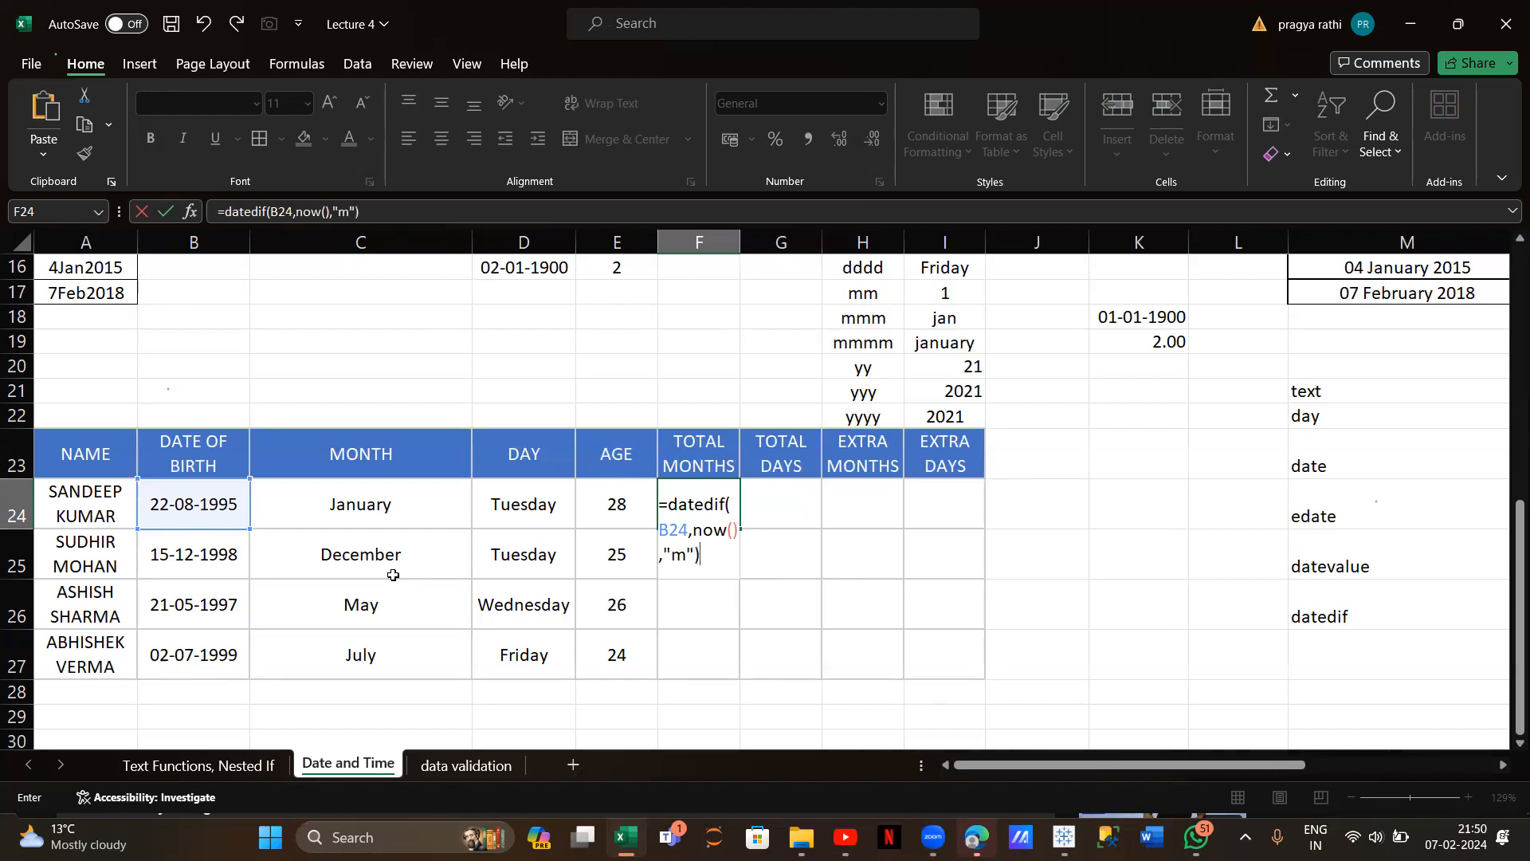
key("Return")
left_click(686, 488)
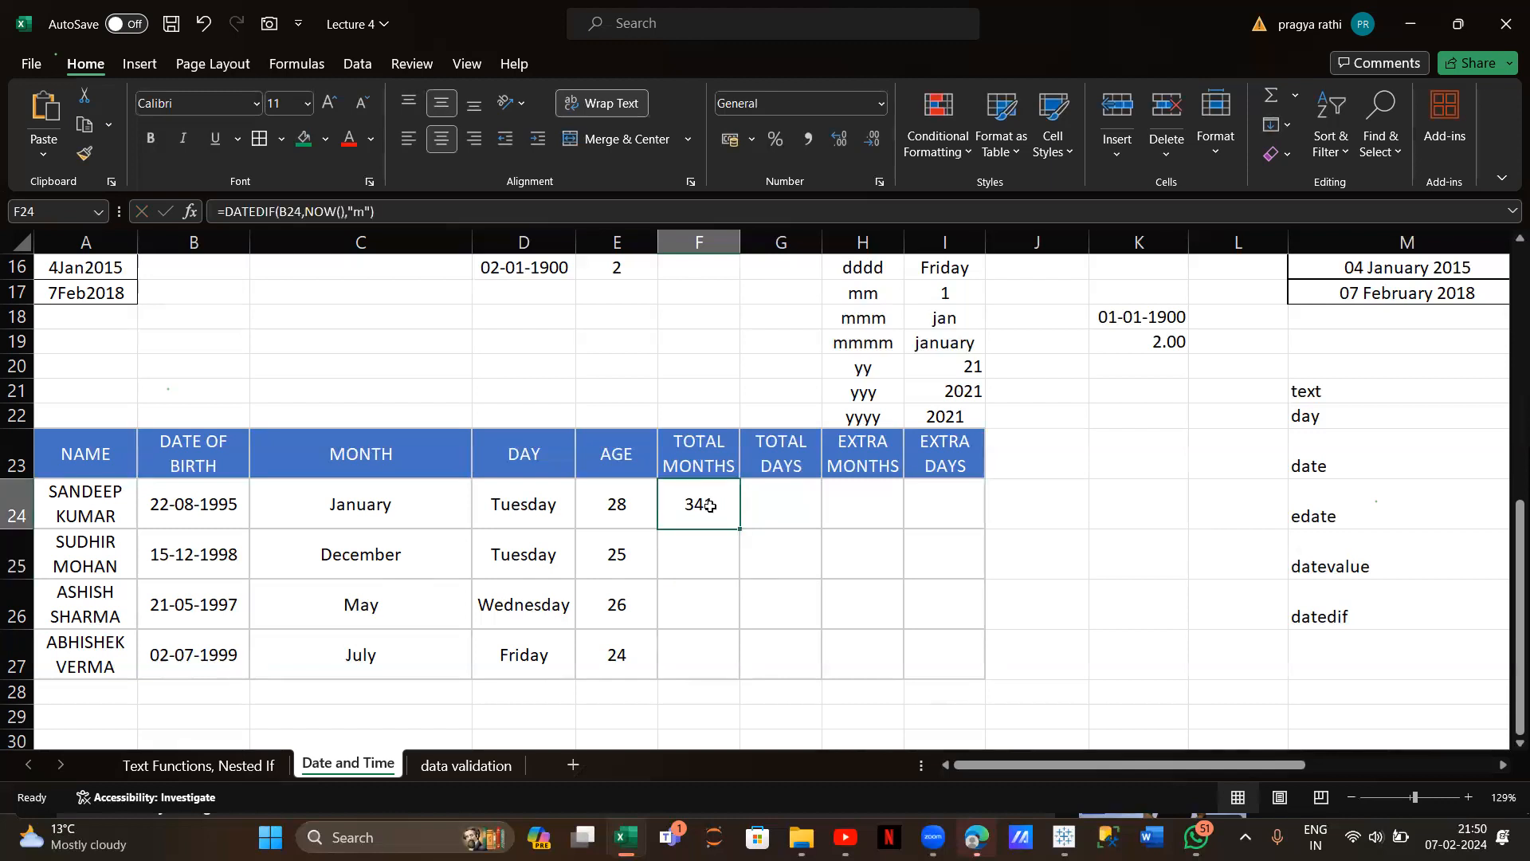
double_click(738, 528)
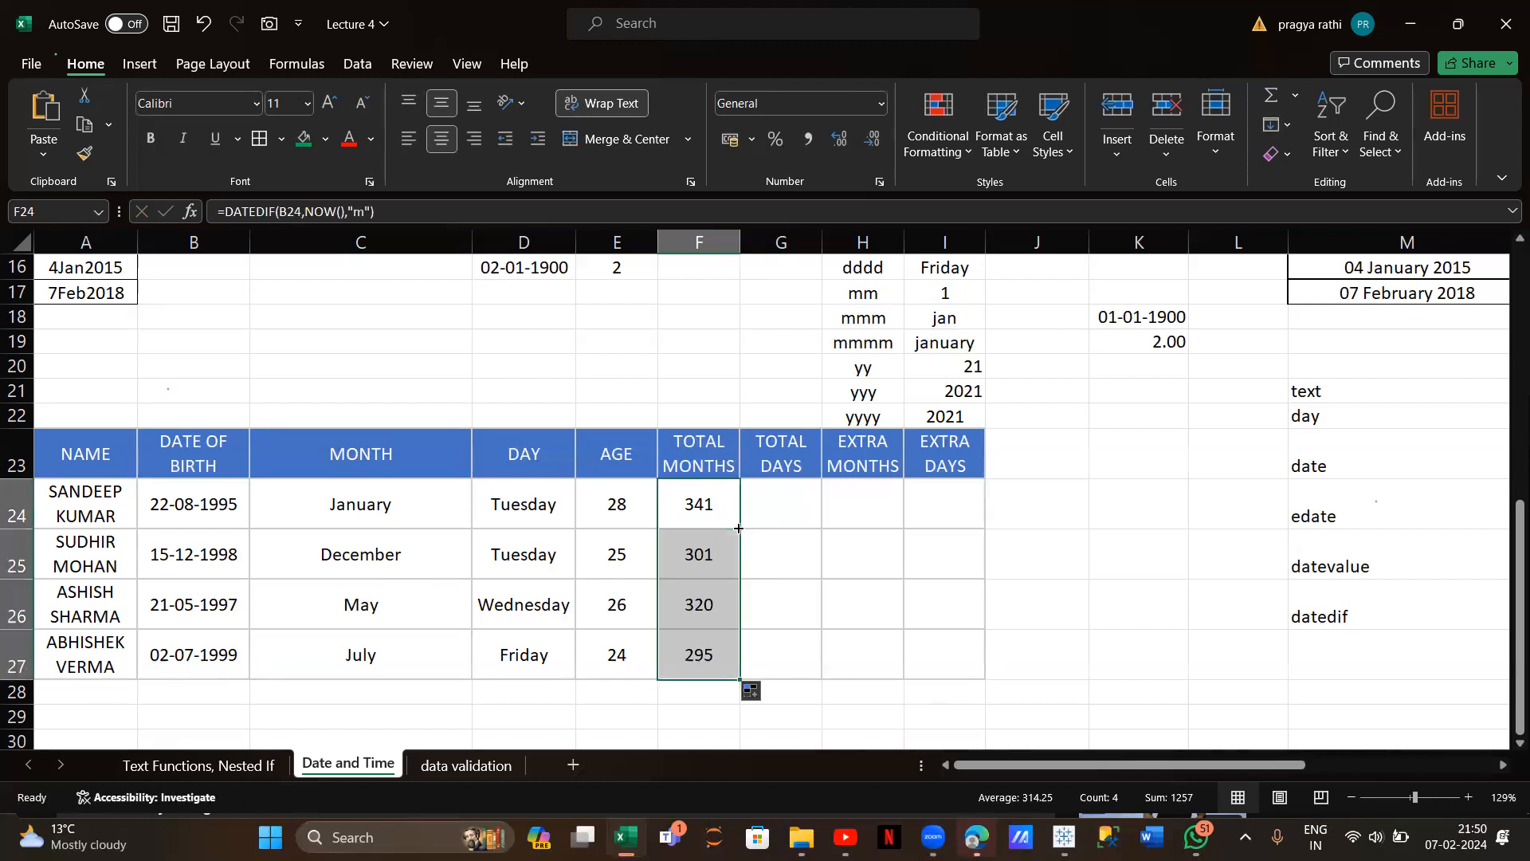
left_click(799, 487)
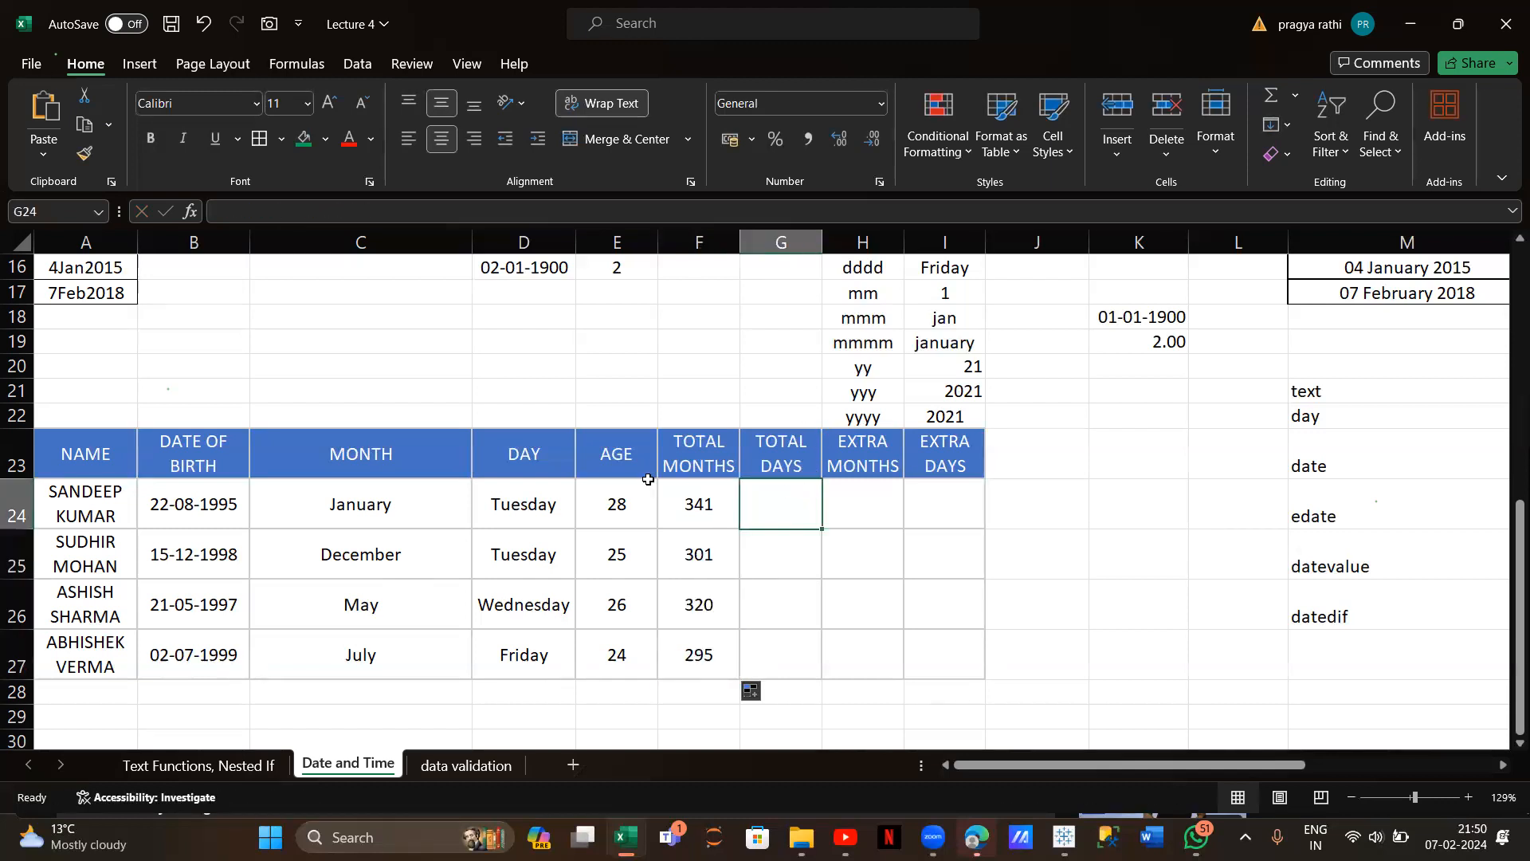
Enter =DATEDIF(B24,NOW(),"d") in G24 and fill down: 10396, 9185, 9758, 8986 days
type("=")
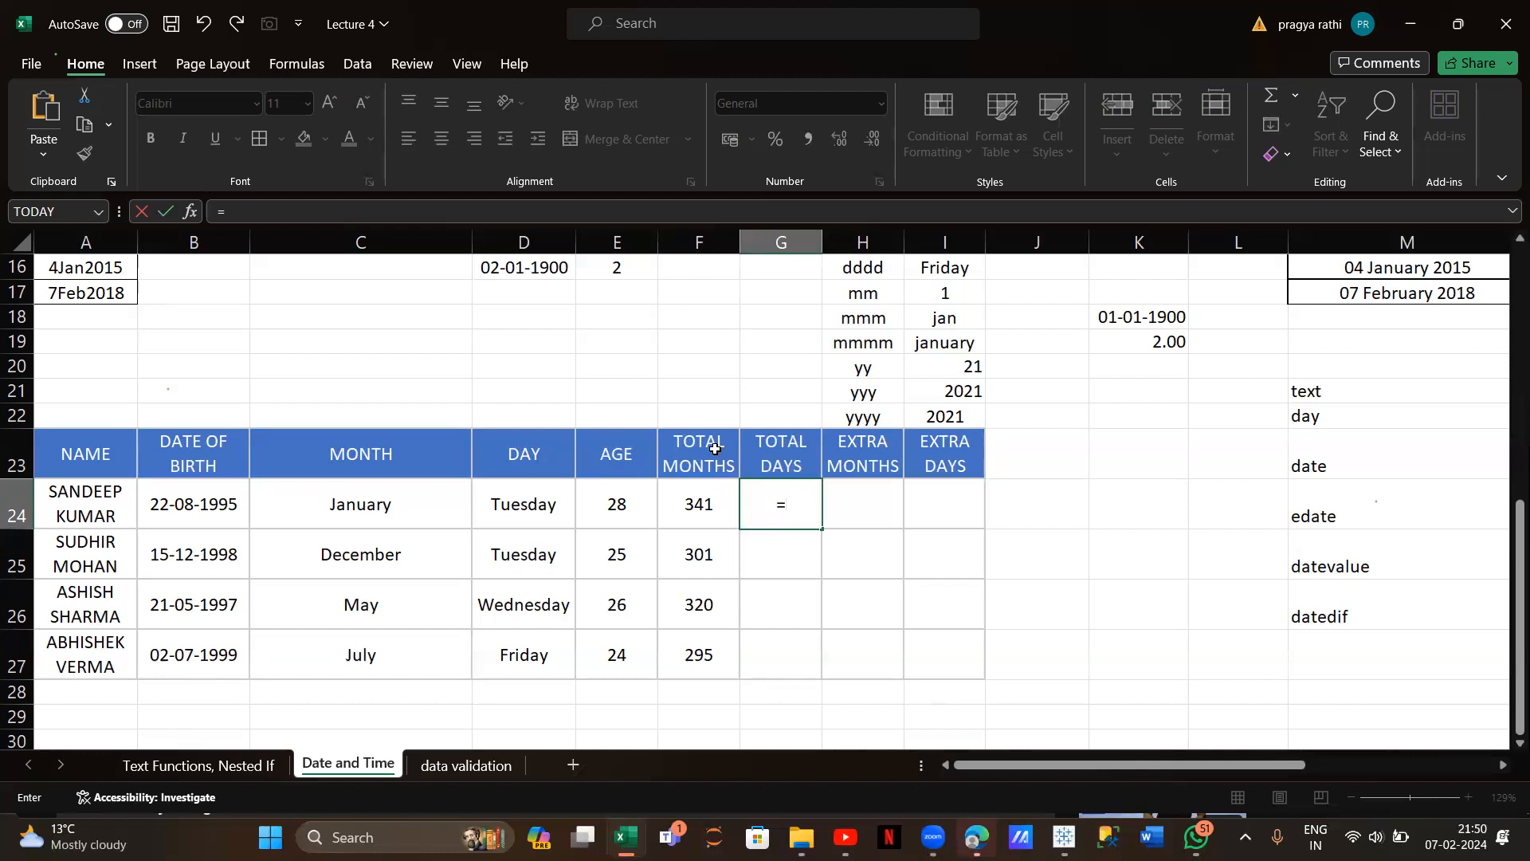
type("datedif")
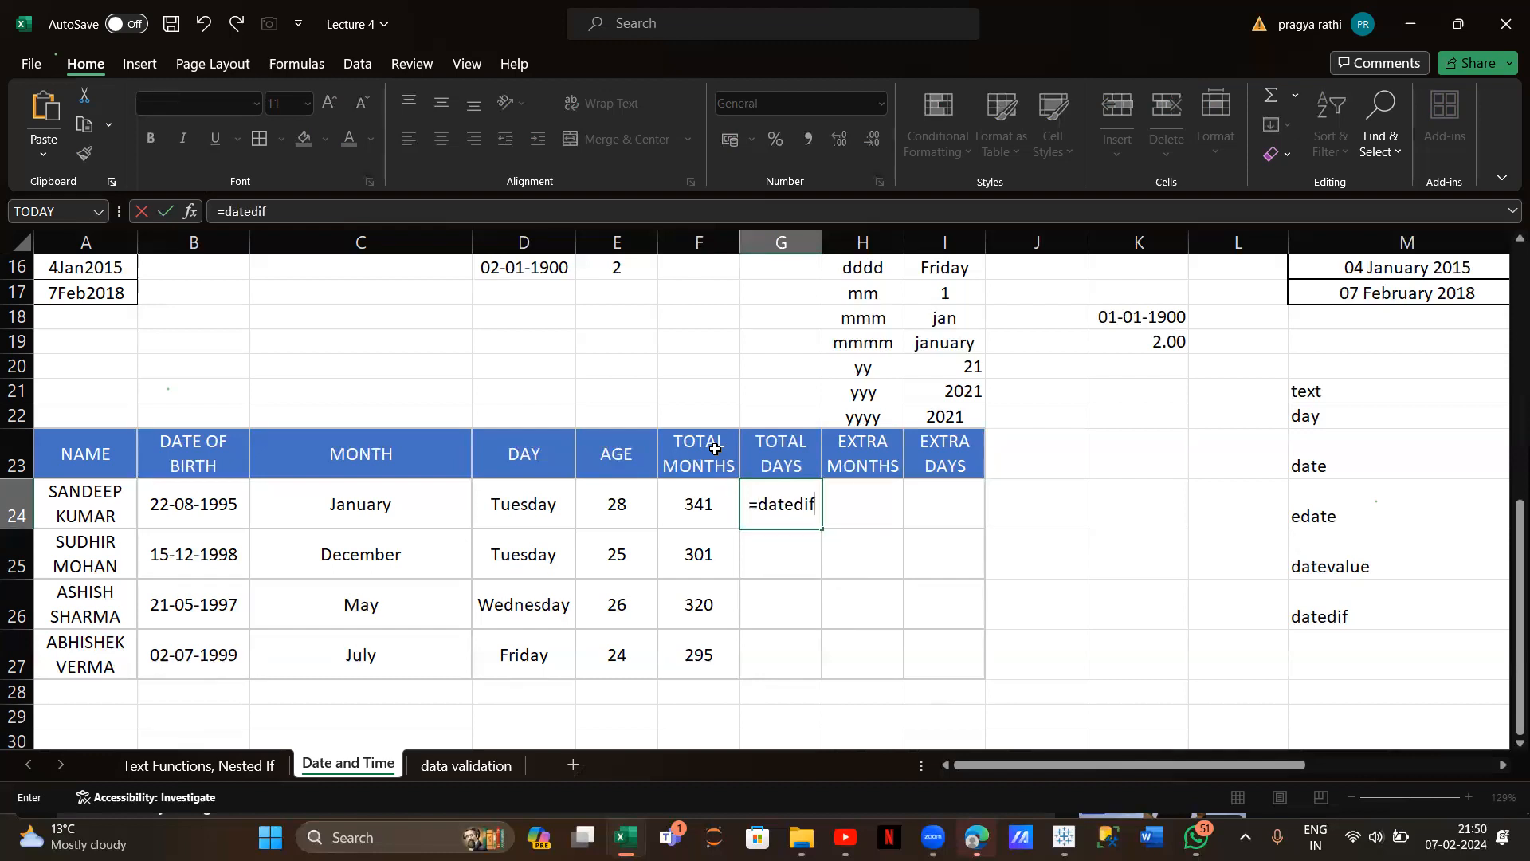
type("(")
left_click(200, 509)
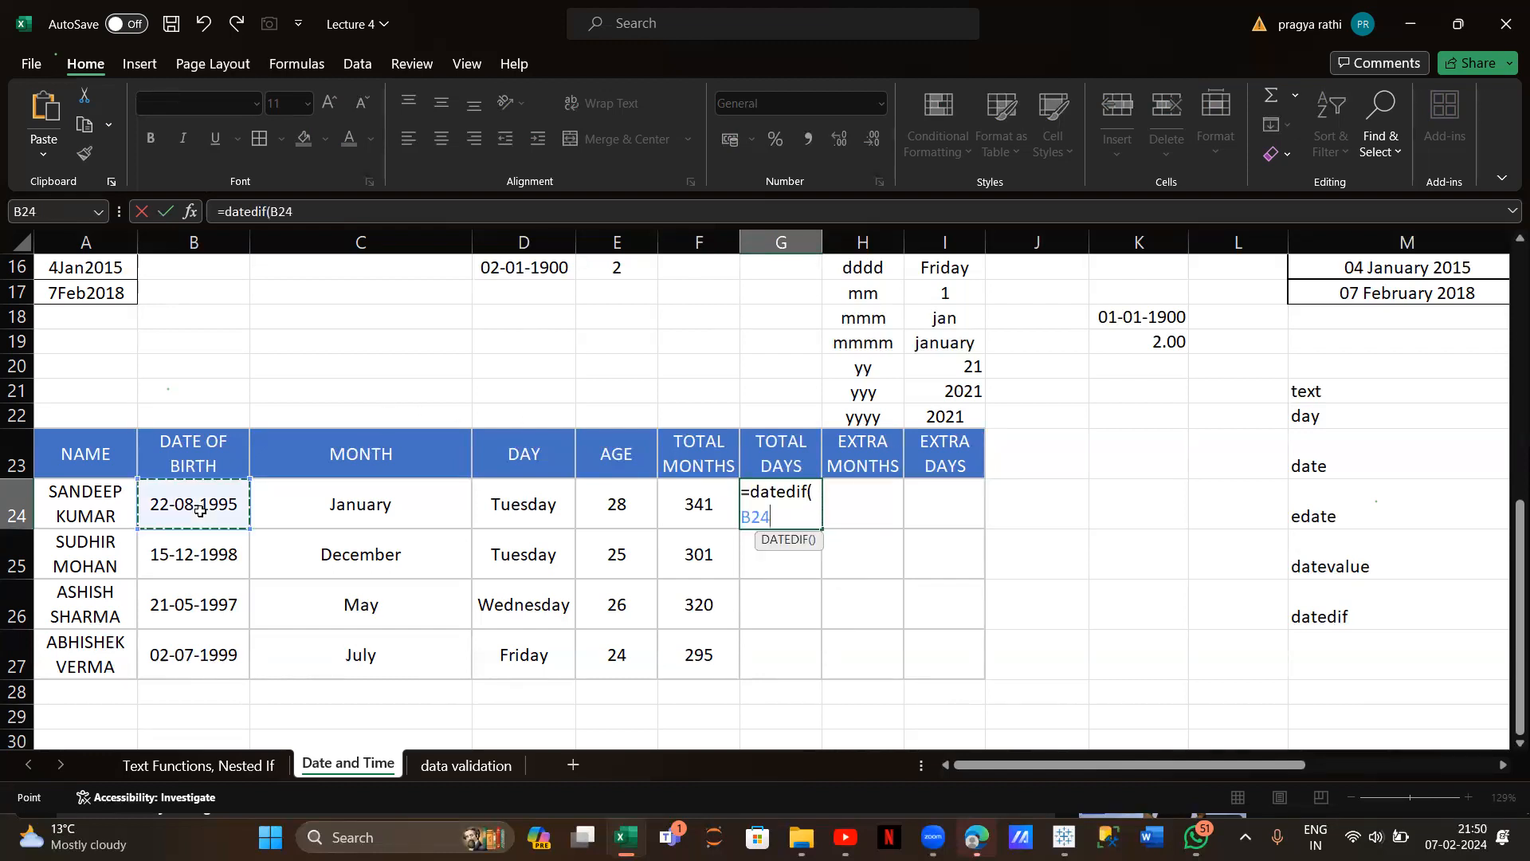
type(",now")
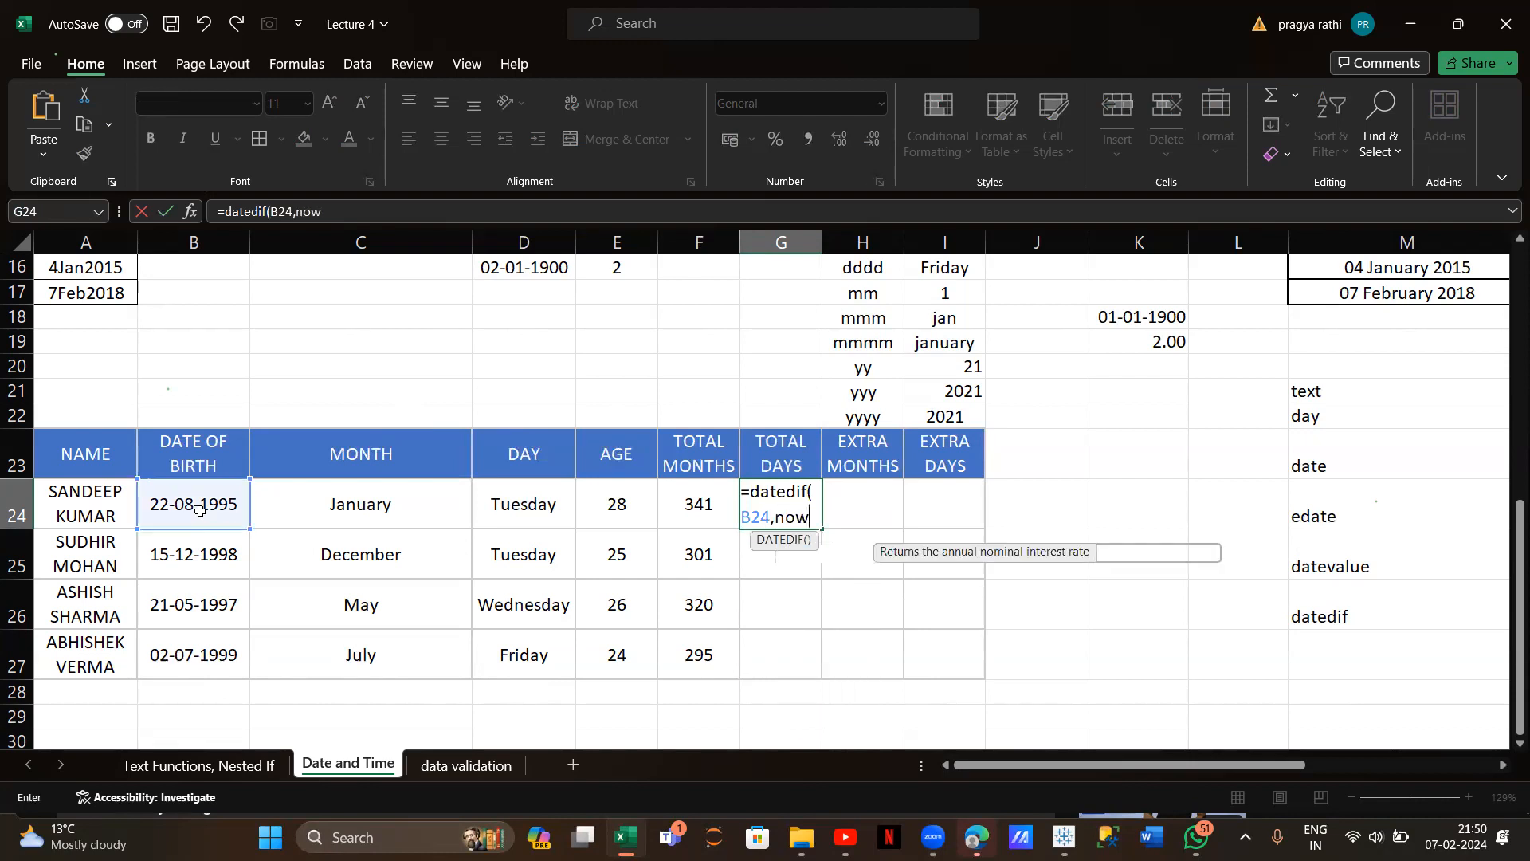
type("(),")
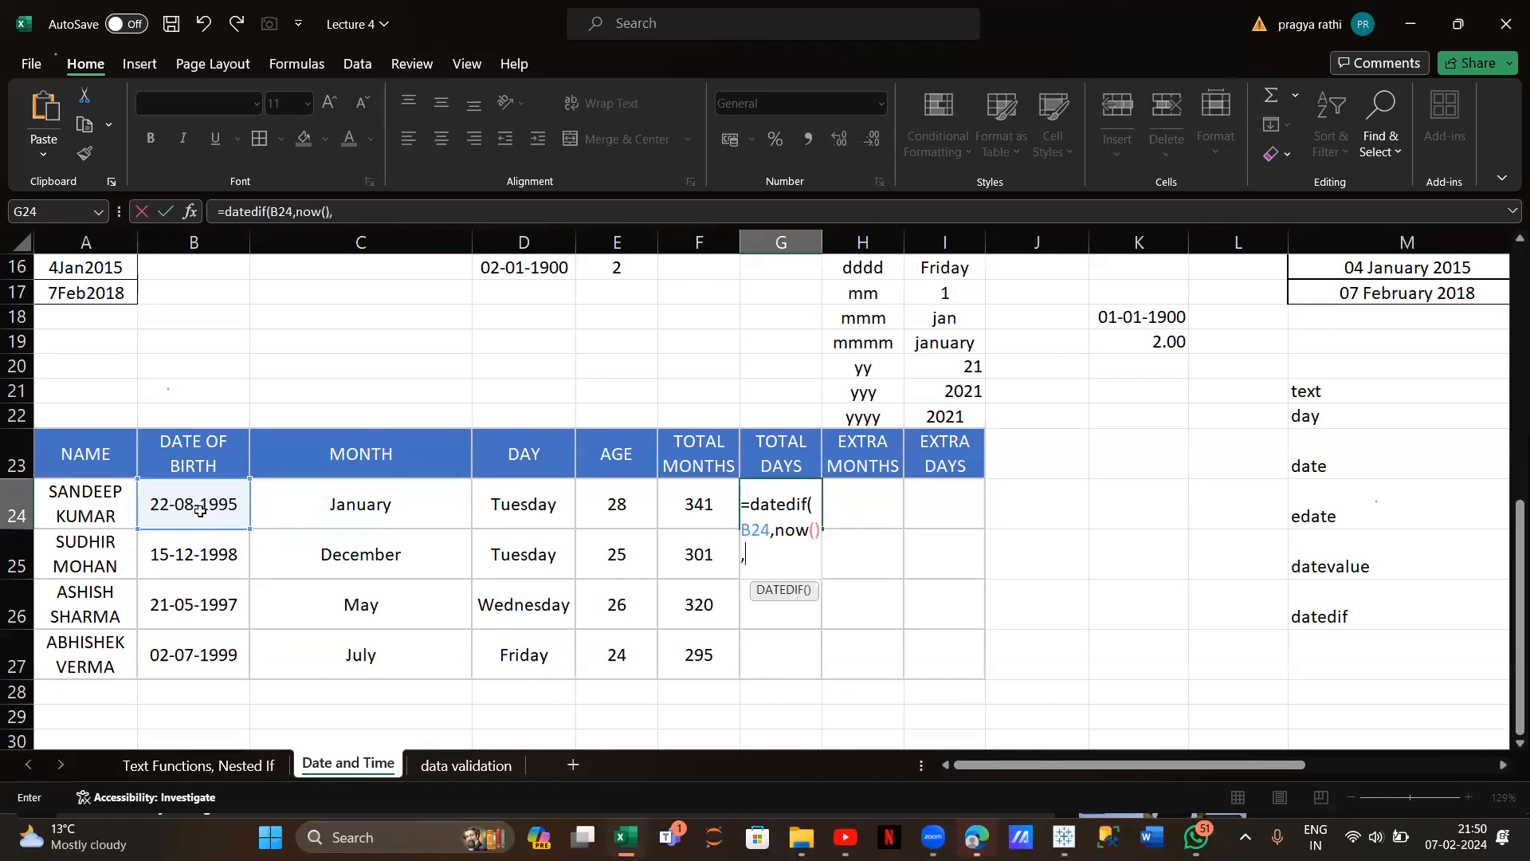
type("\"d\")")
key("Return")
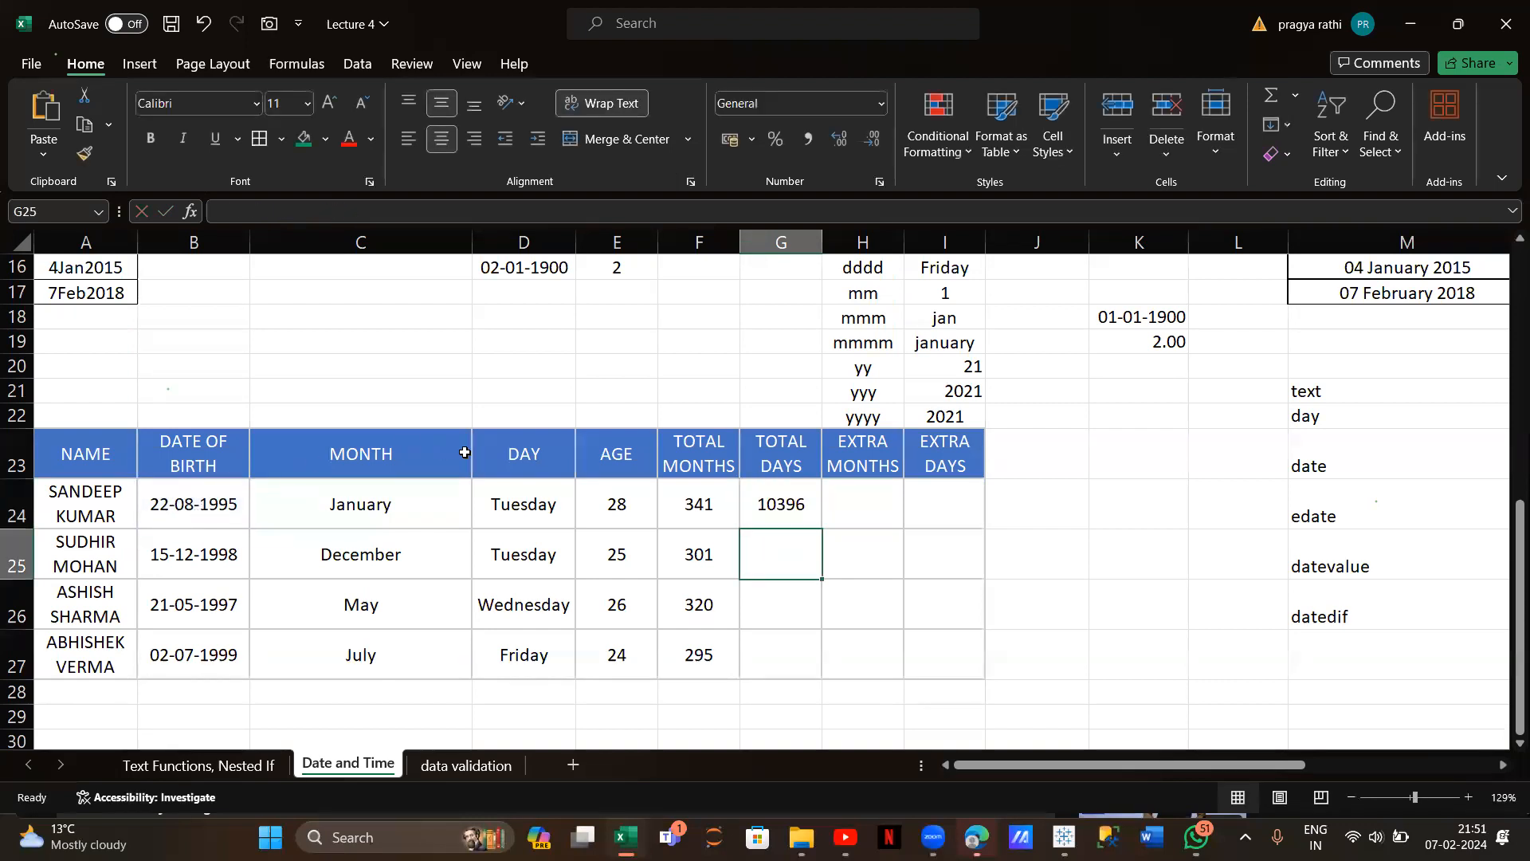
left_click(796, 518)
left_click_drag(820, 529, 821, 678)
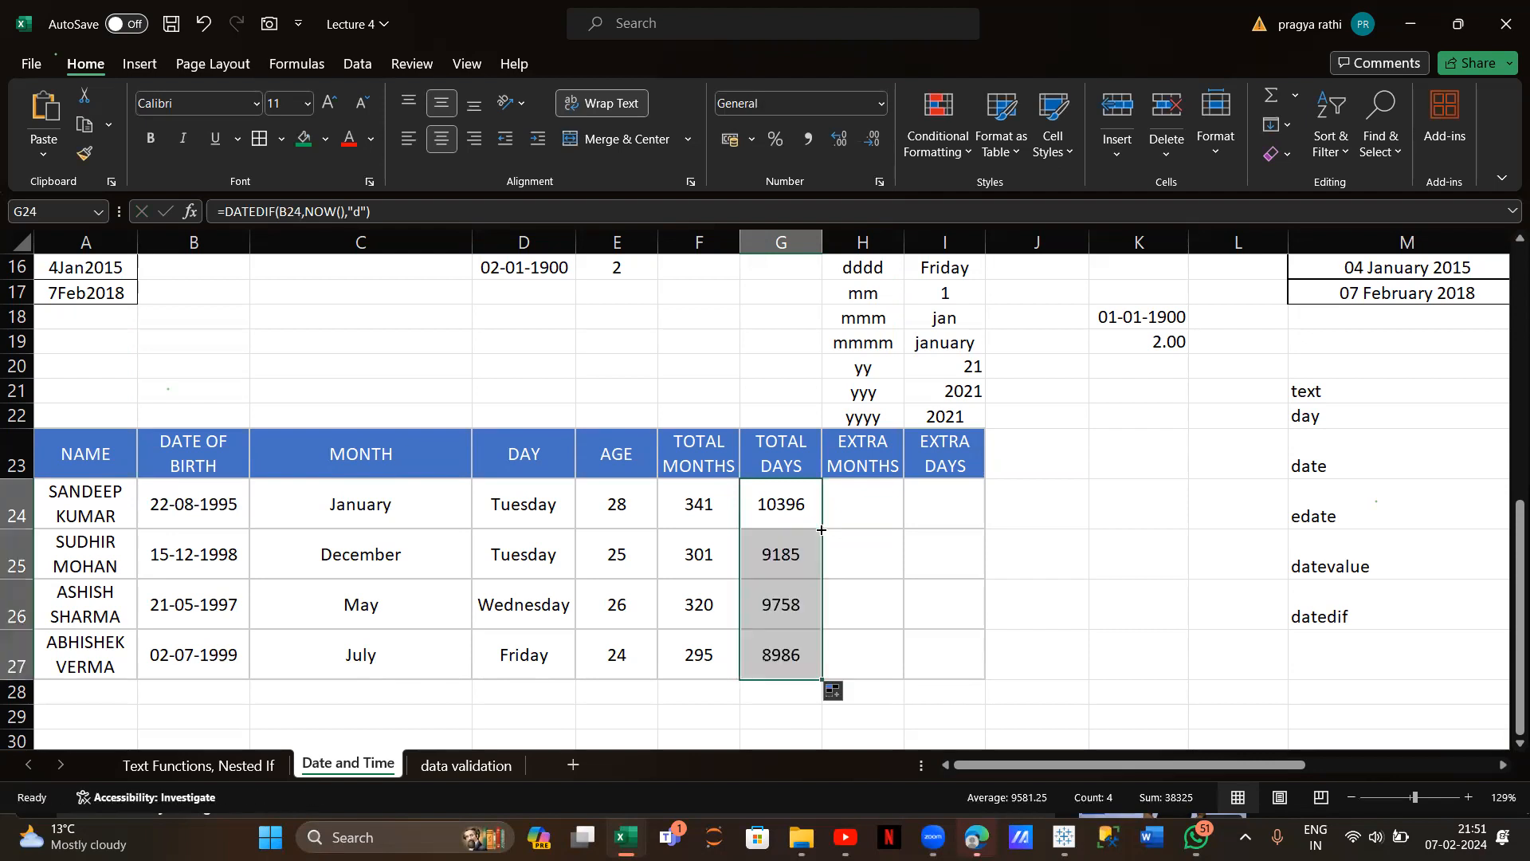
left_click(877, 489)
type("=")
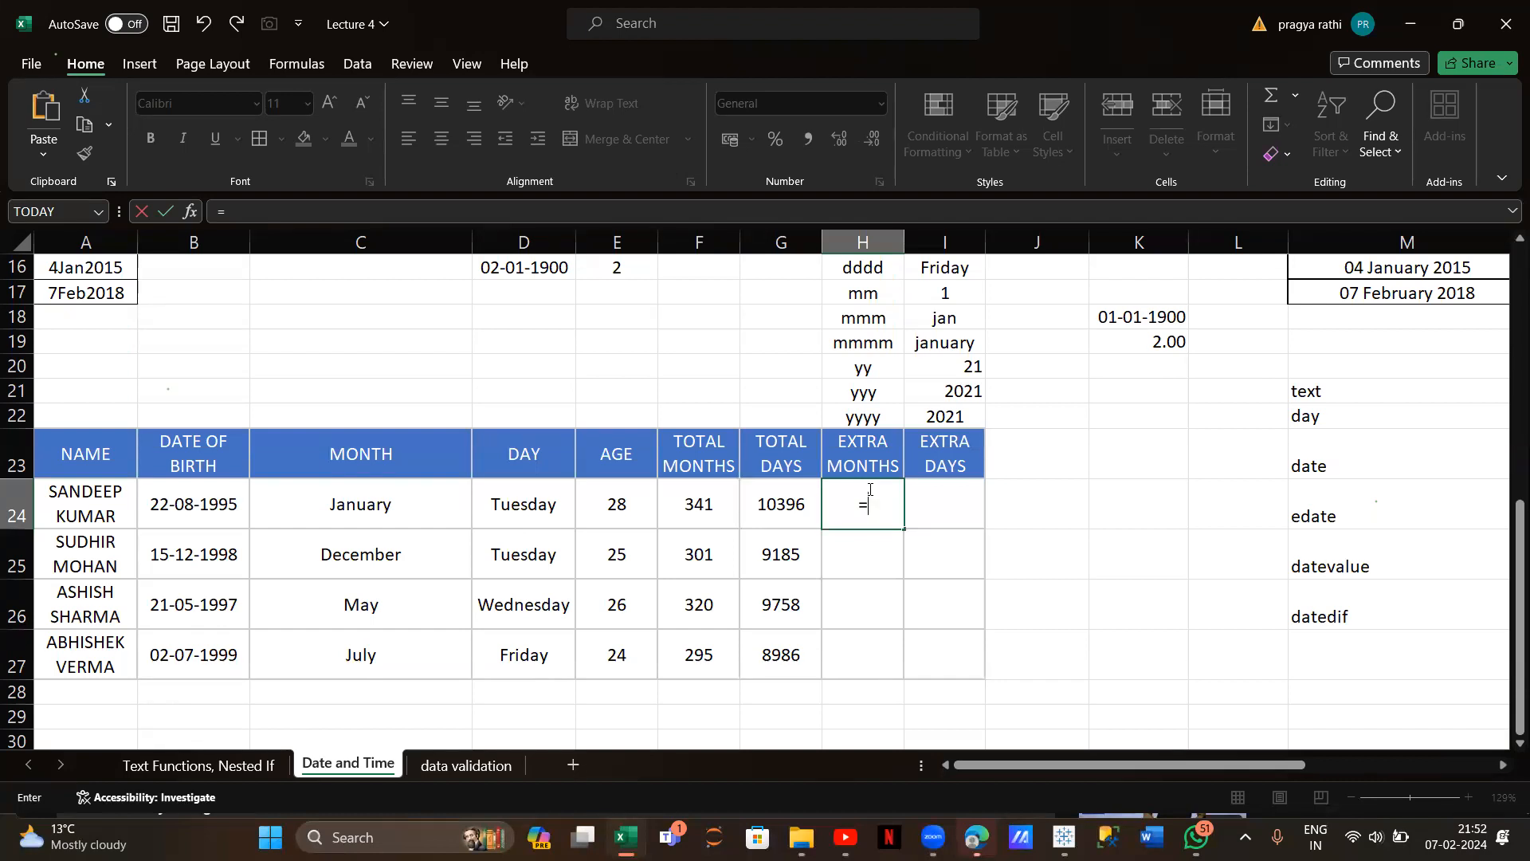
Enter =F24-E24*12 in H24, fill it down, then clear the filled values
left_click(698, 510)
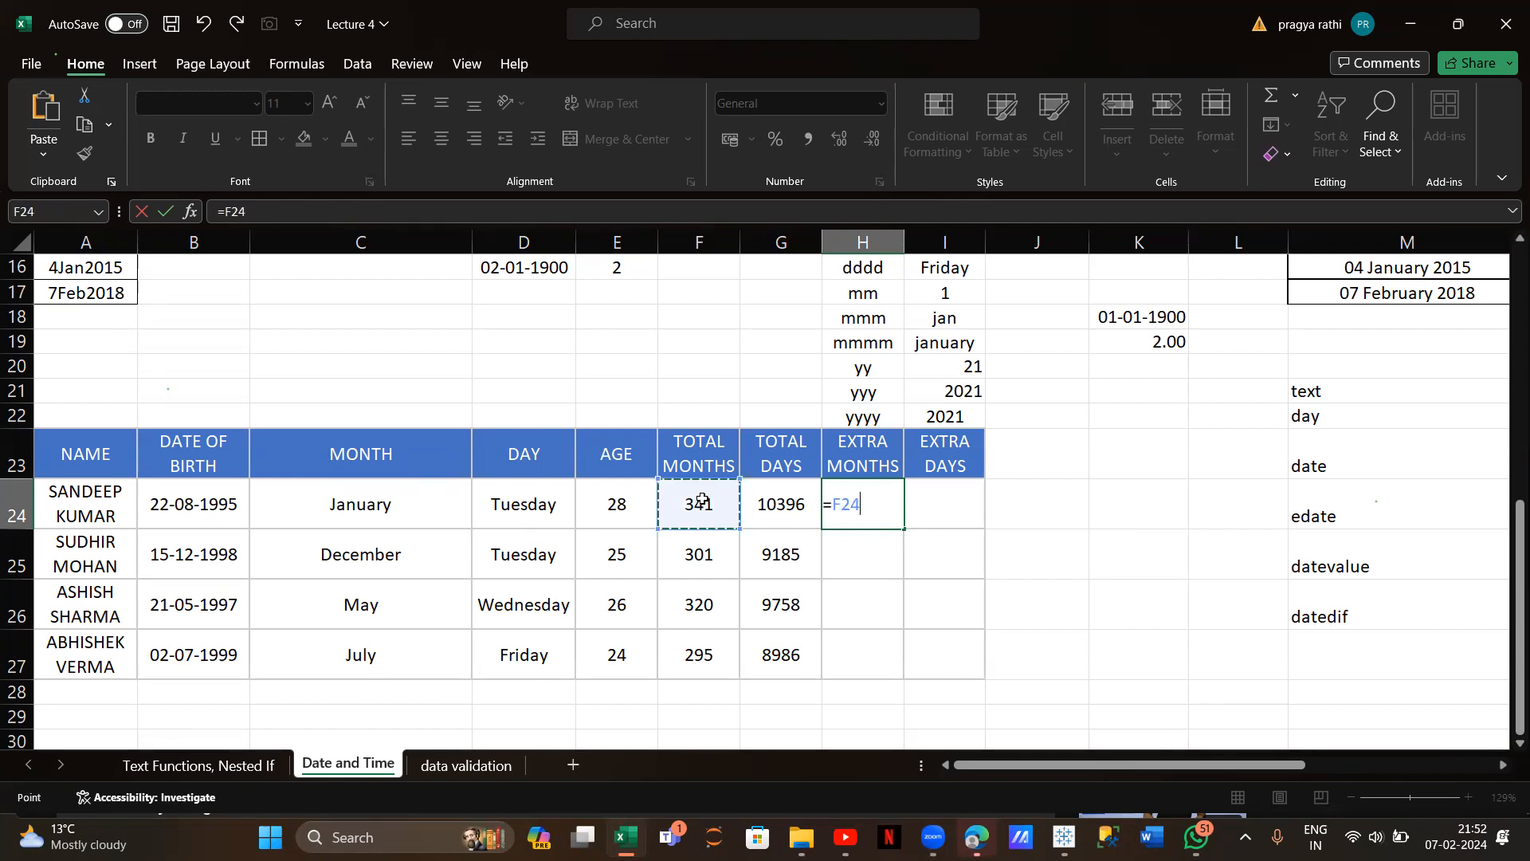
type("-")
left_click(631, 507)
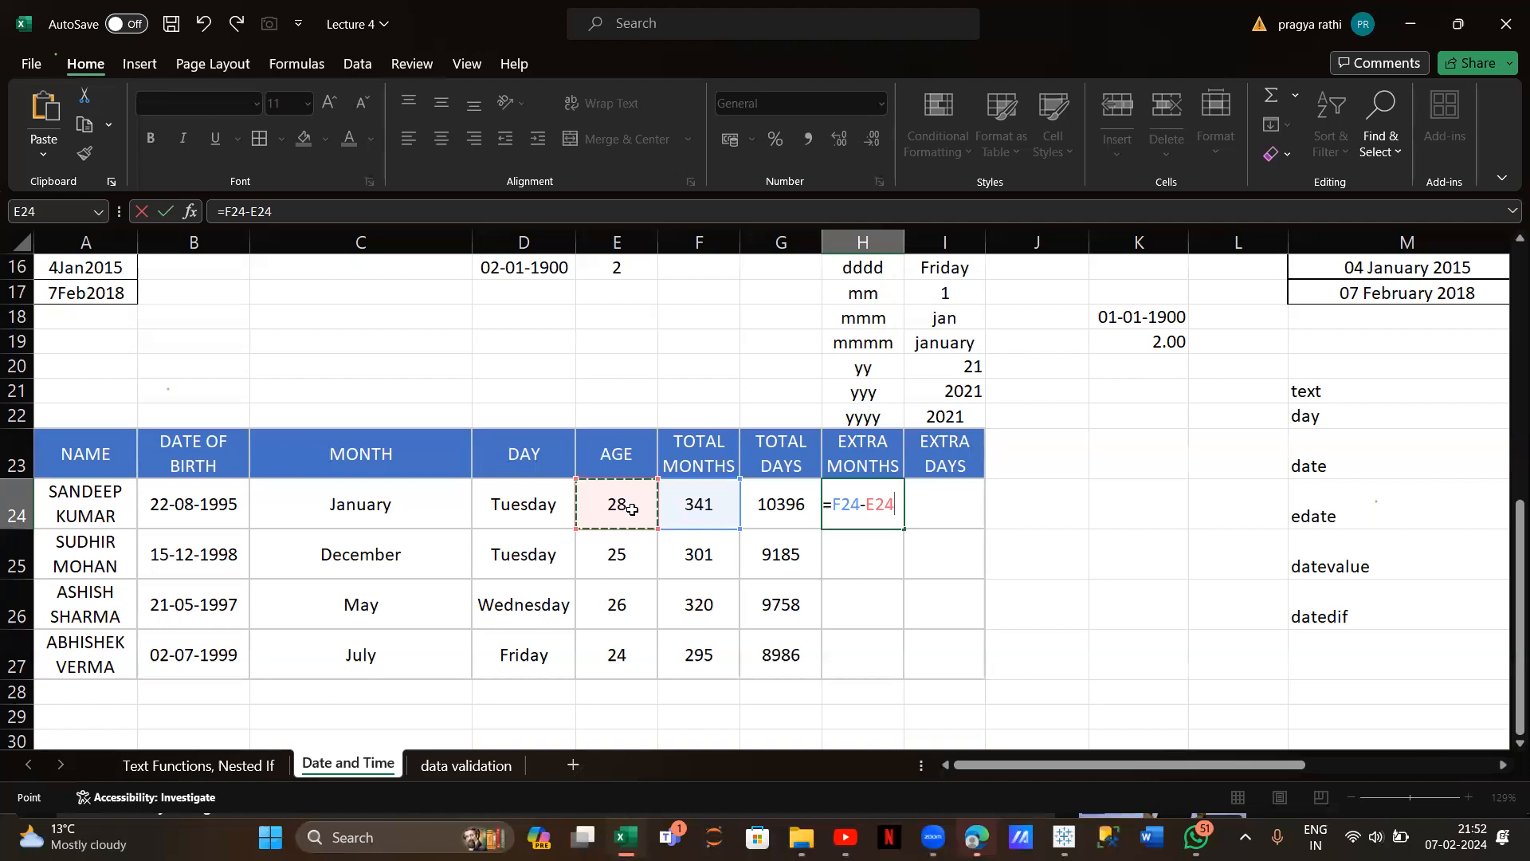
type("*12")
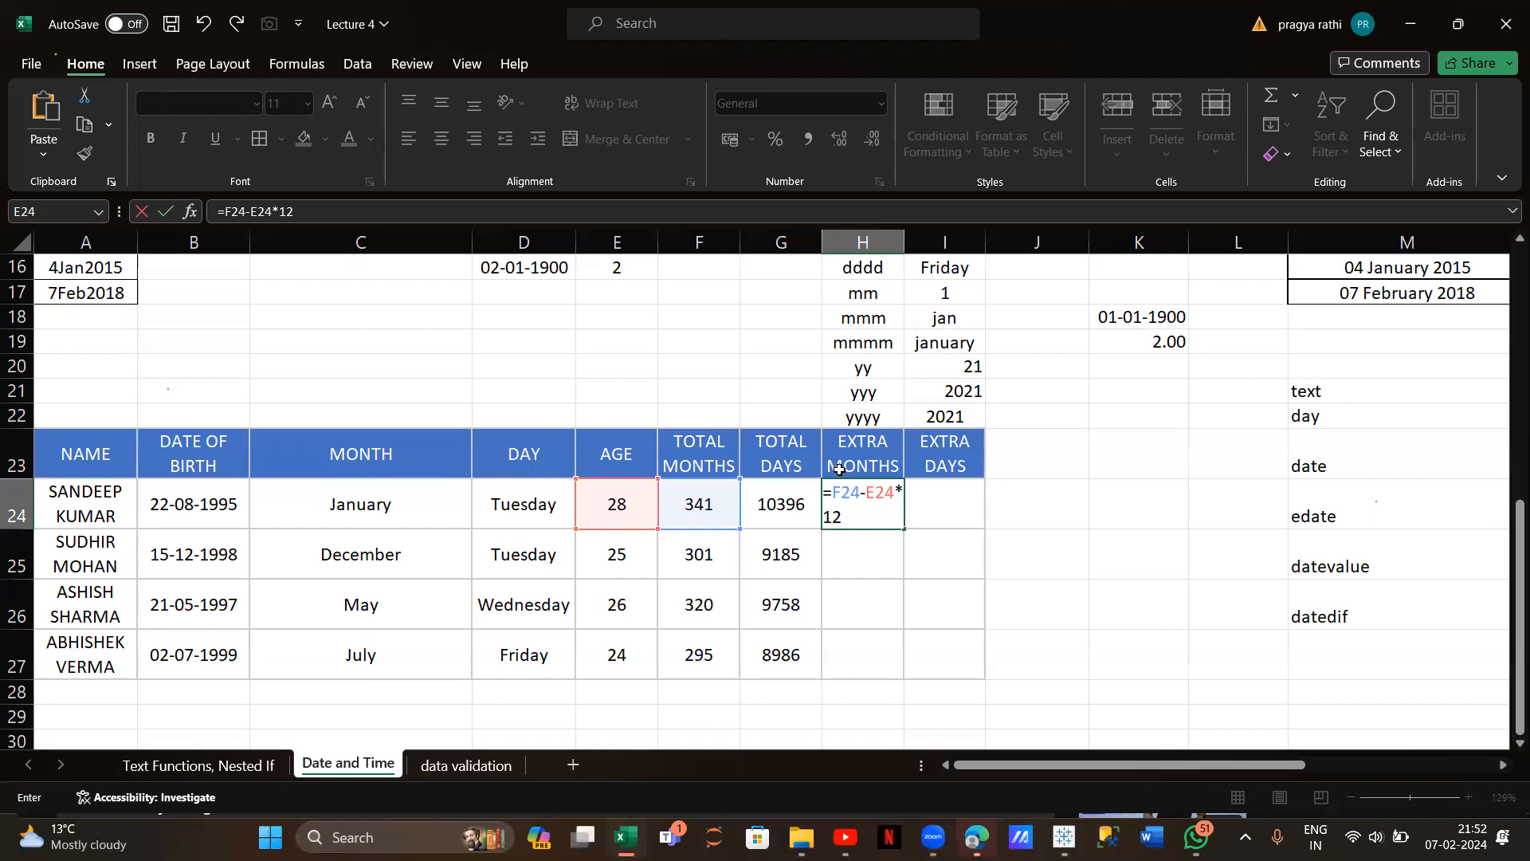
key("Return")
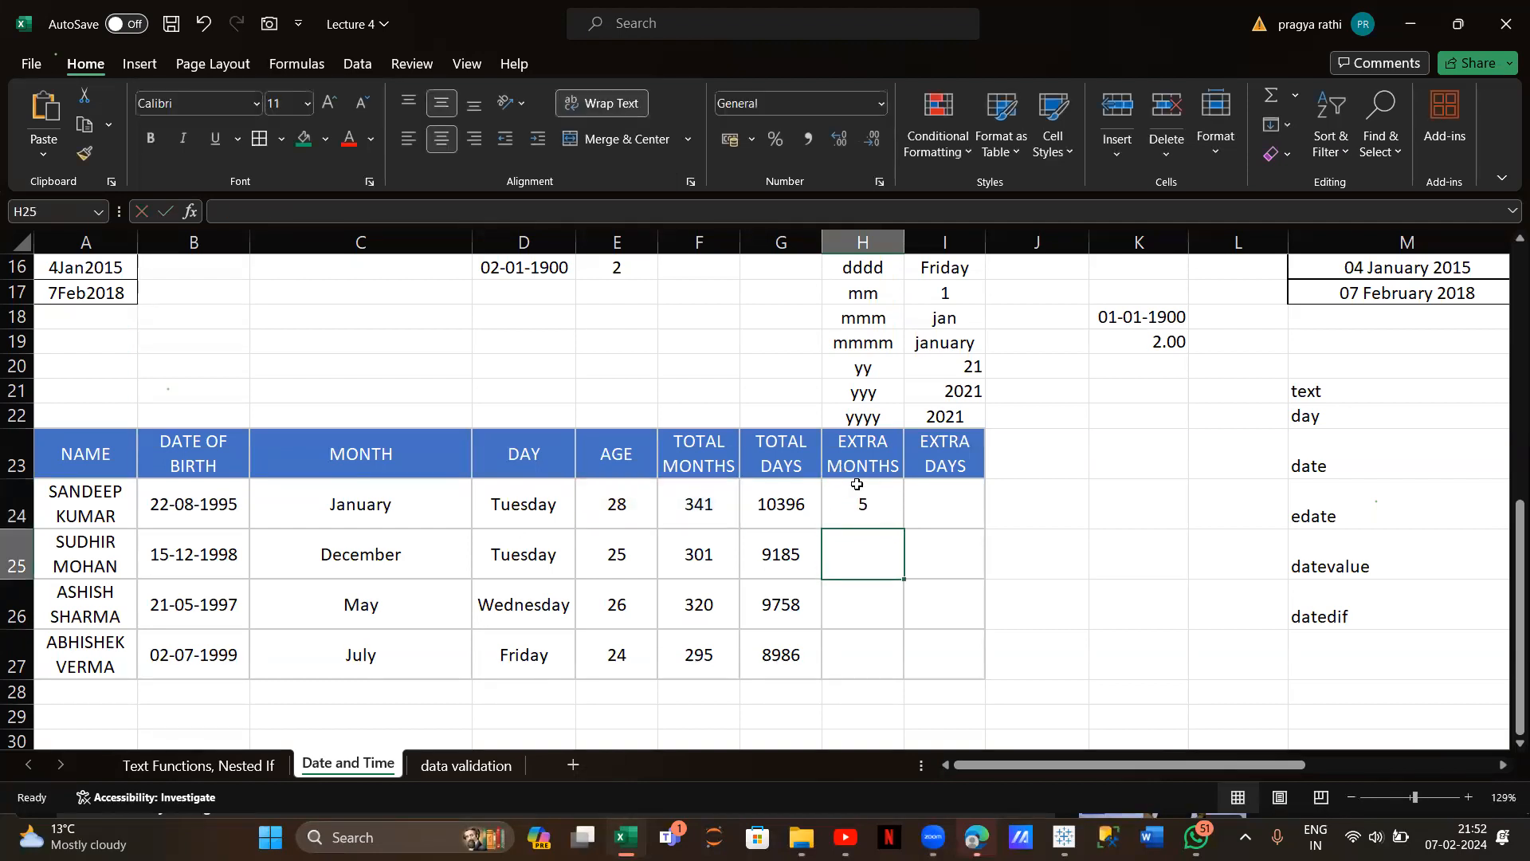
left_click(864, 516)
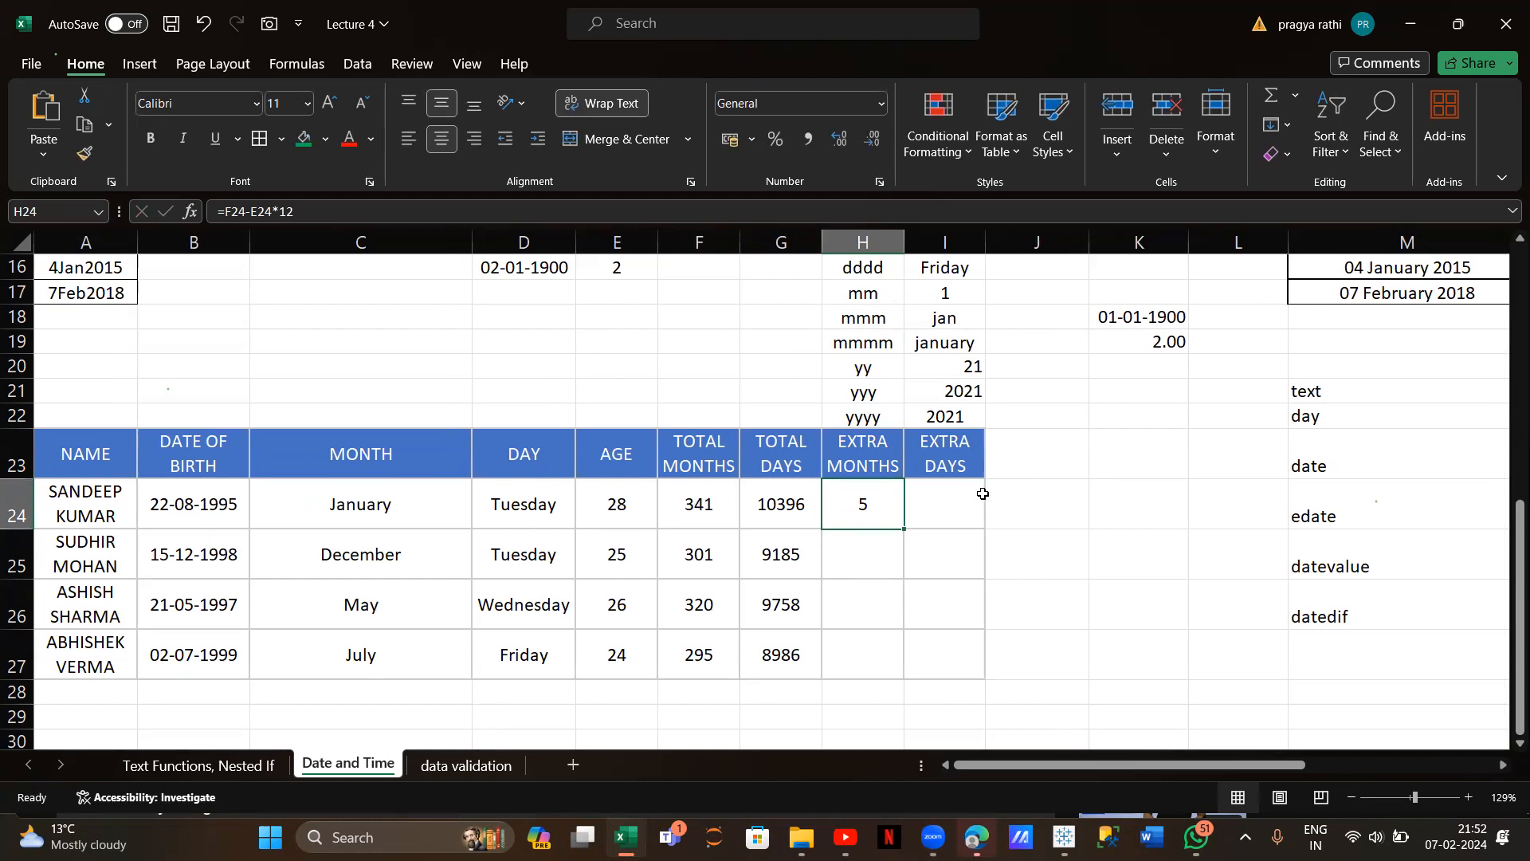
double_click(904, 529)
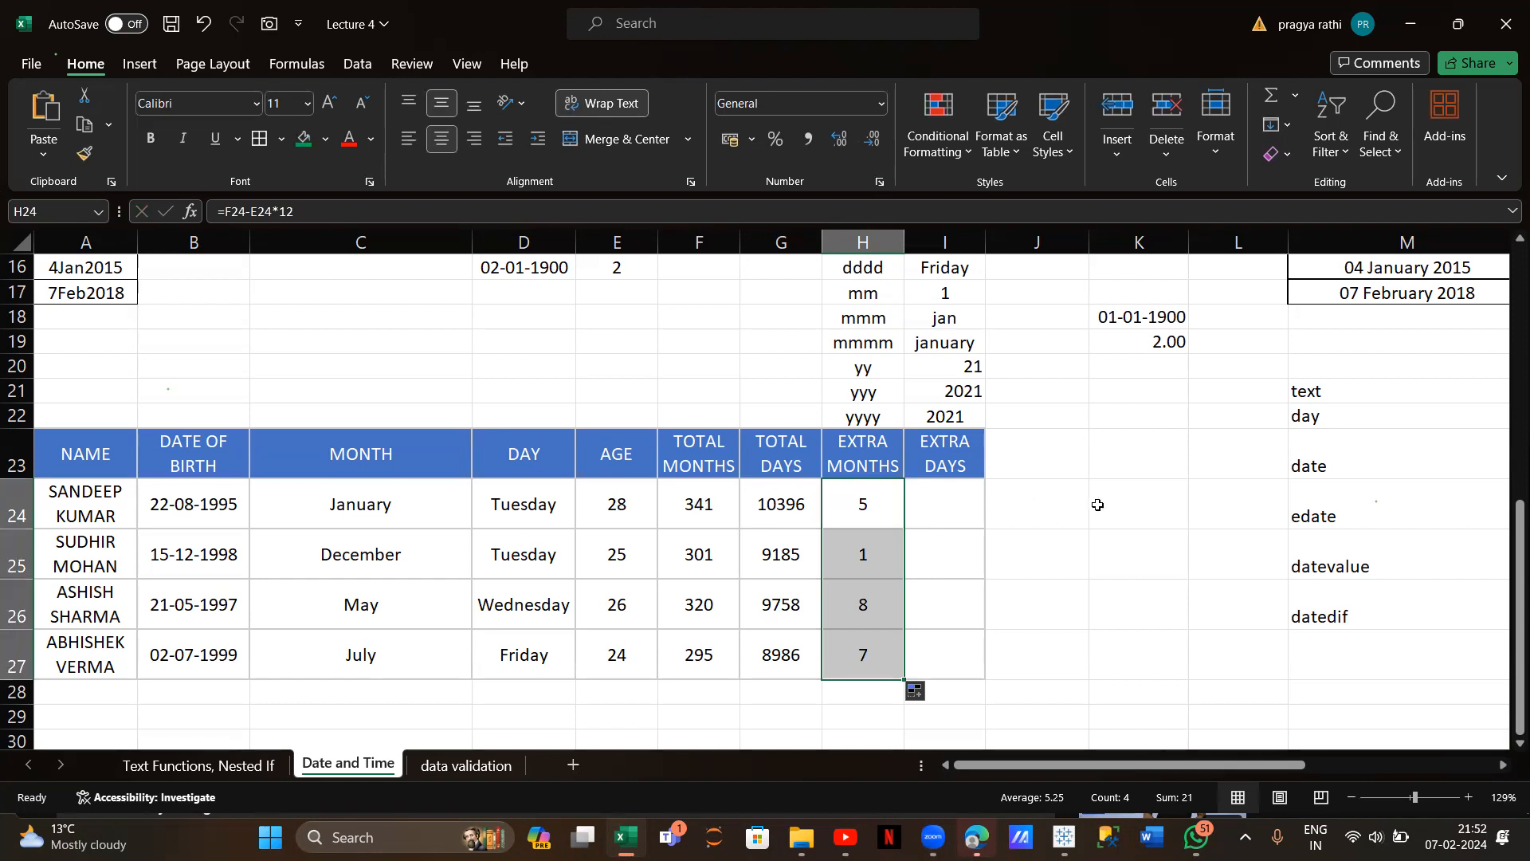
key("Delete")
Re-enter =F24-E24*12 in H24 only, showing 5 extra months
left_click(874, 523)
type("=")
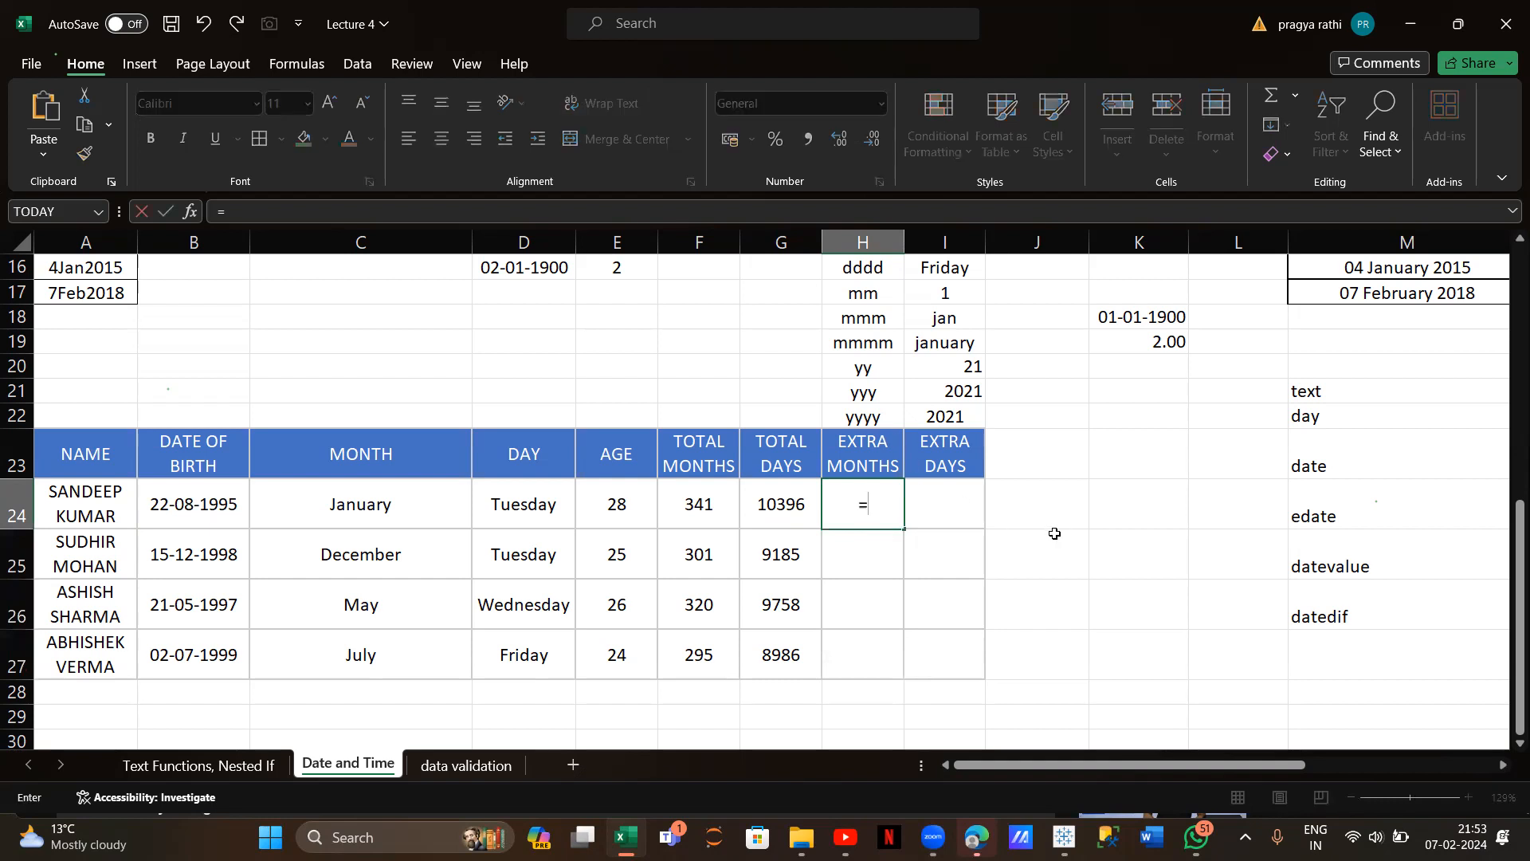
key("BackSpace")
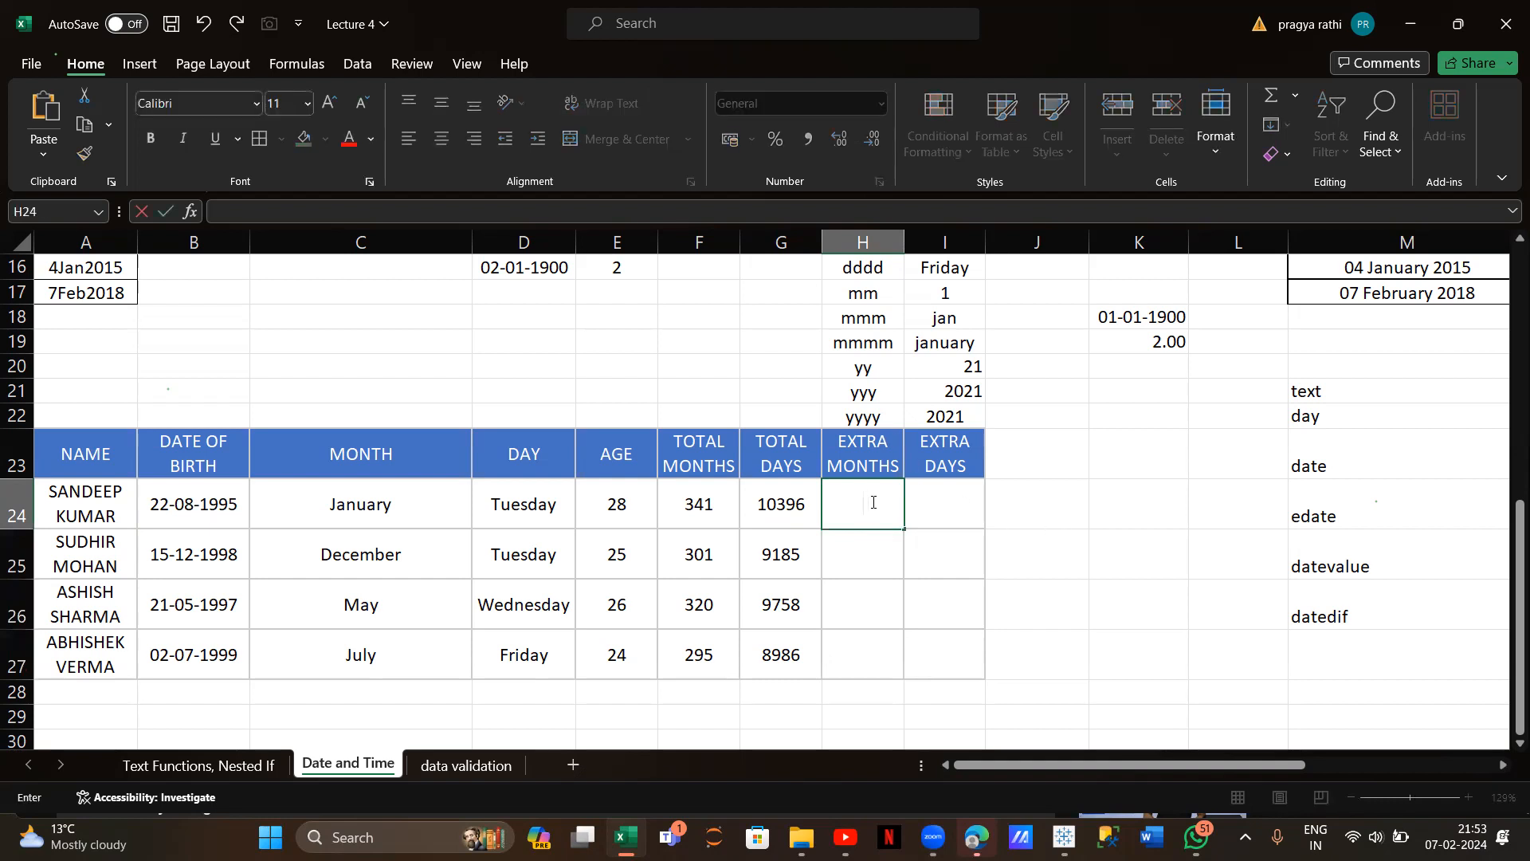
left_click(1110, 518)
scroll(1110, 518, "right", 1)
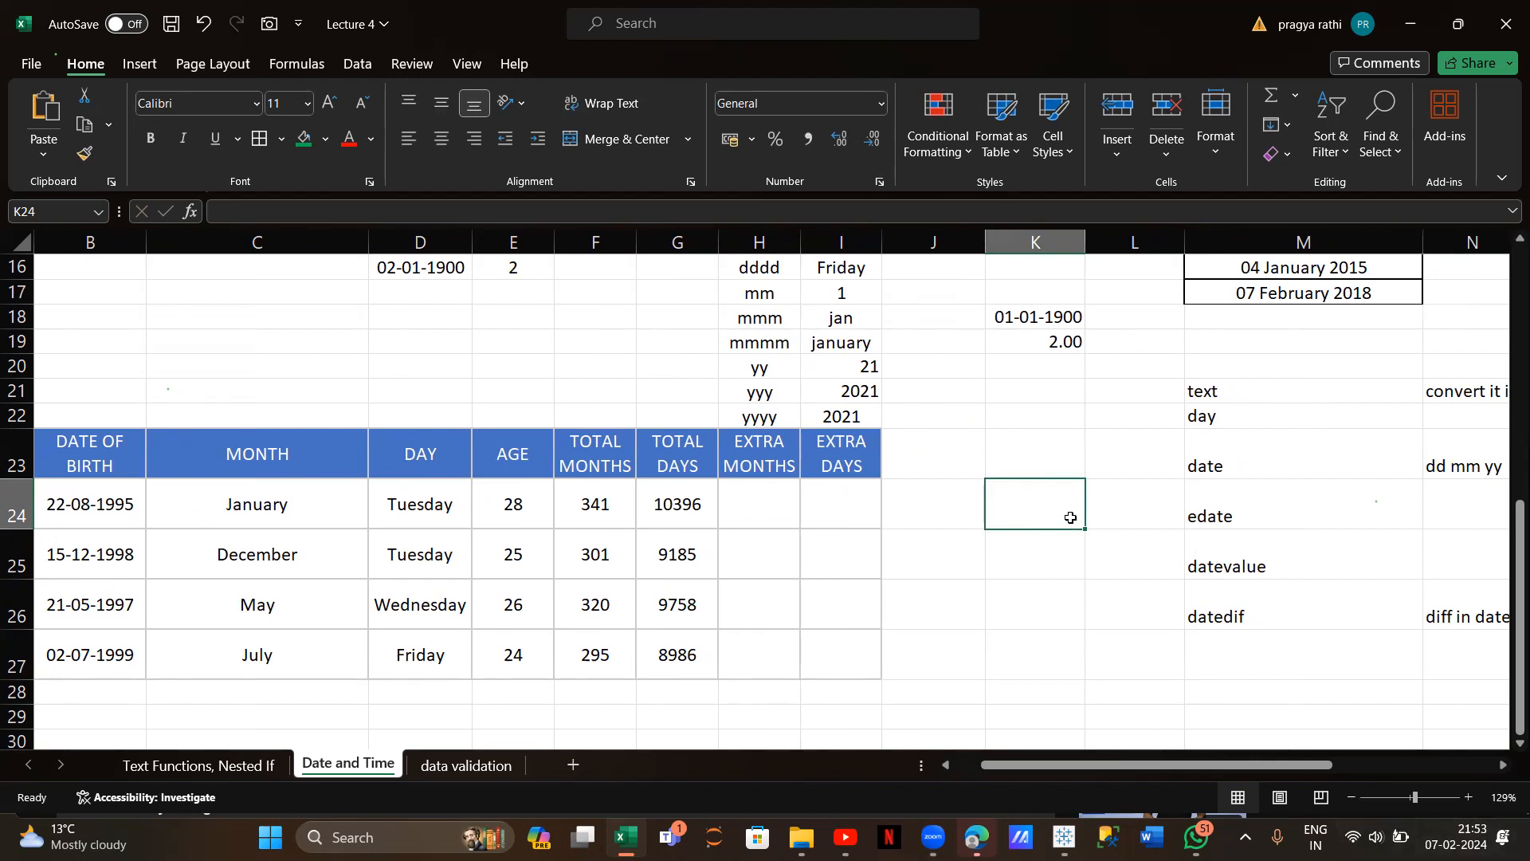
left_click(772, 510)
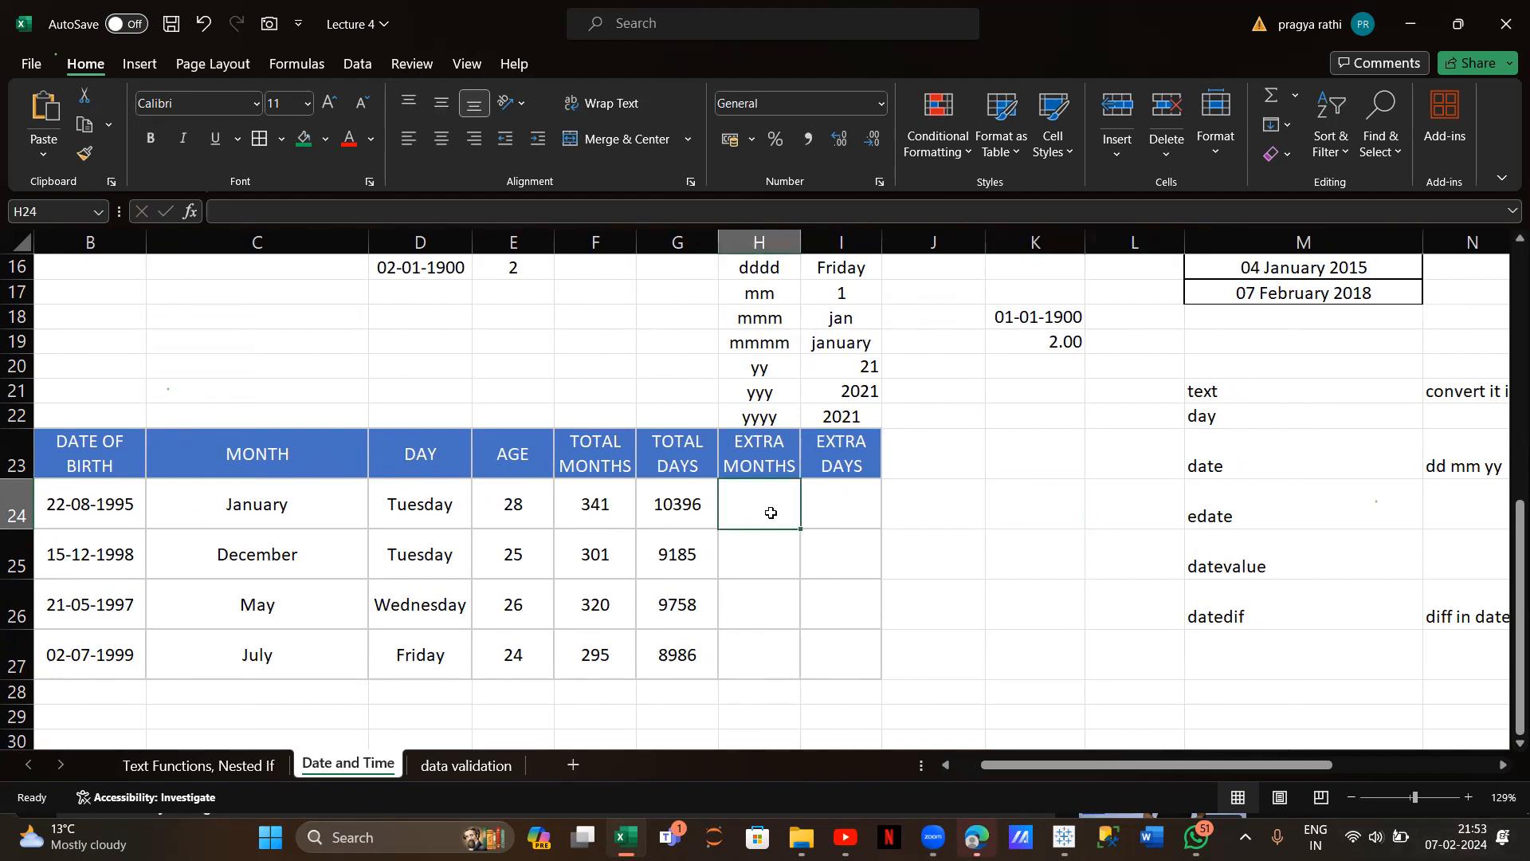
type("=")
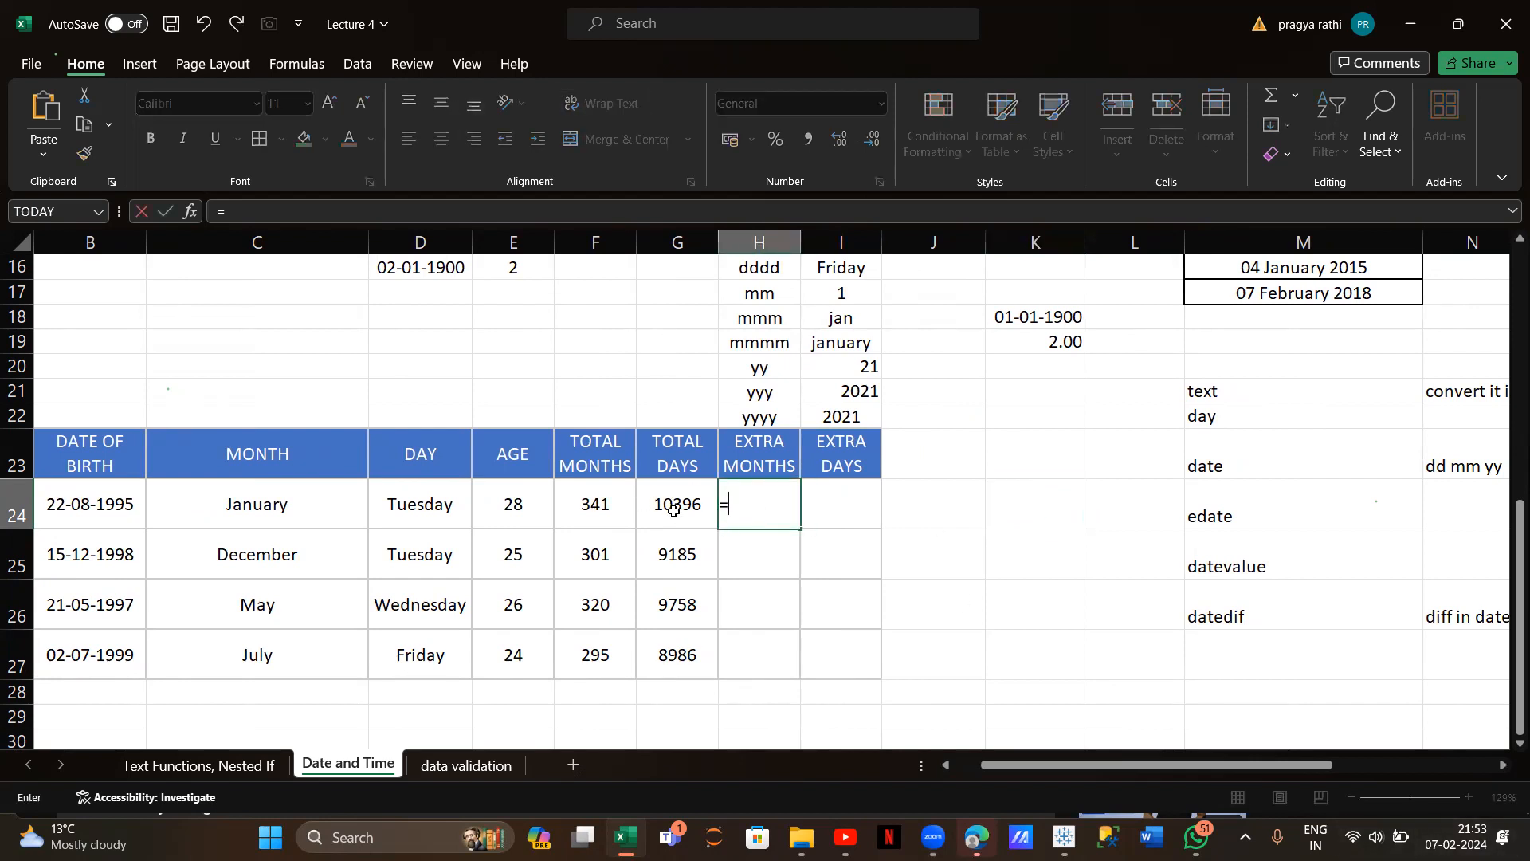
left_click(595, 516)
type("-")
left_click(500, 512)
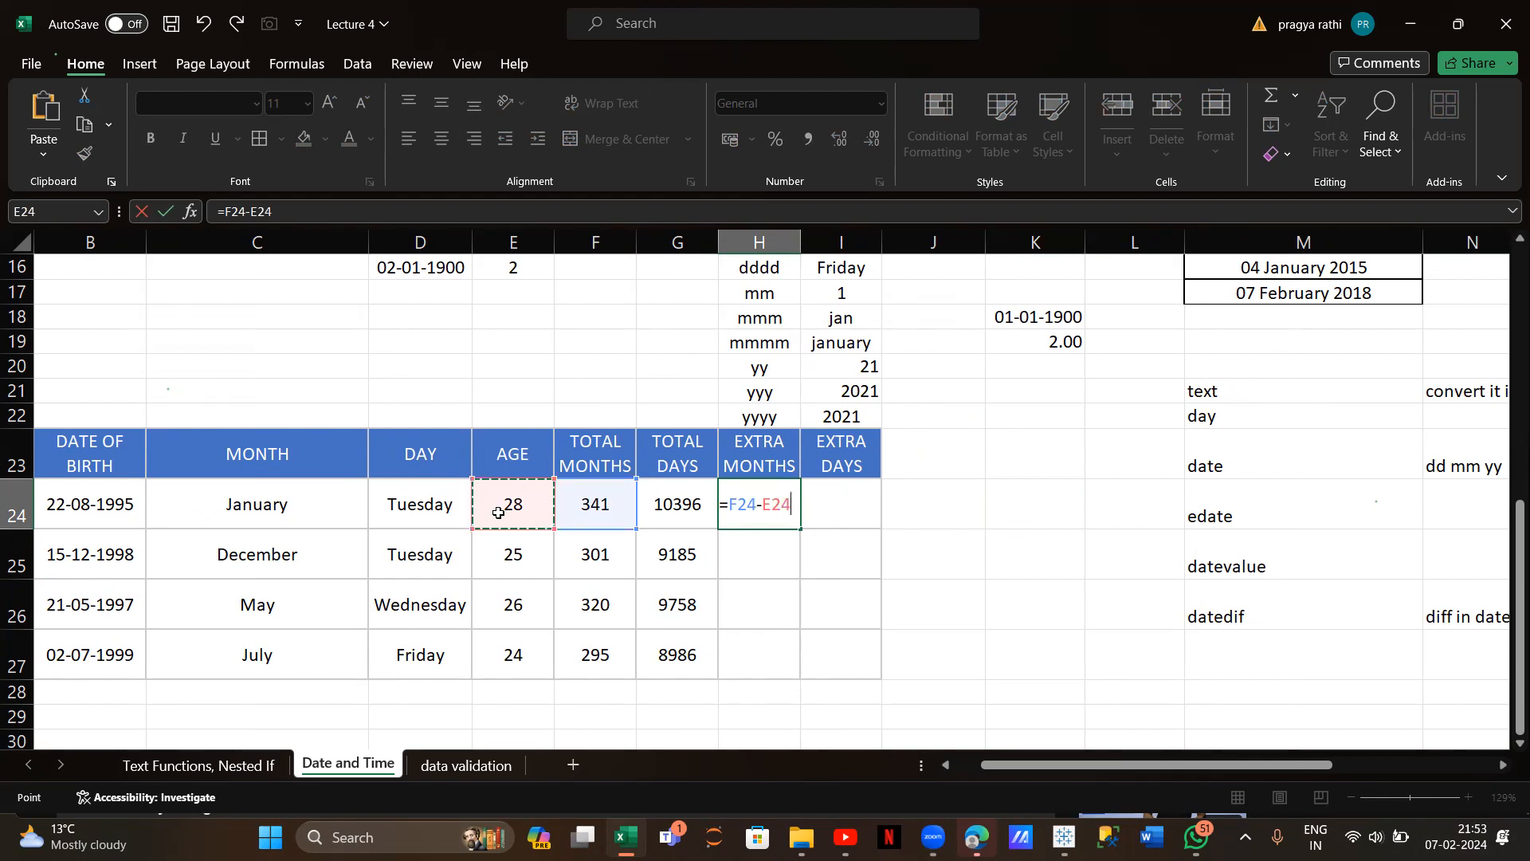
type("*12")
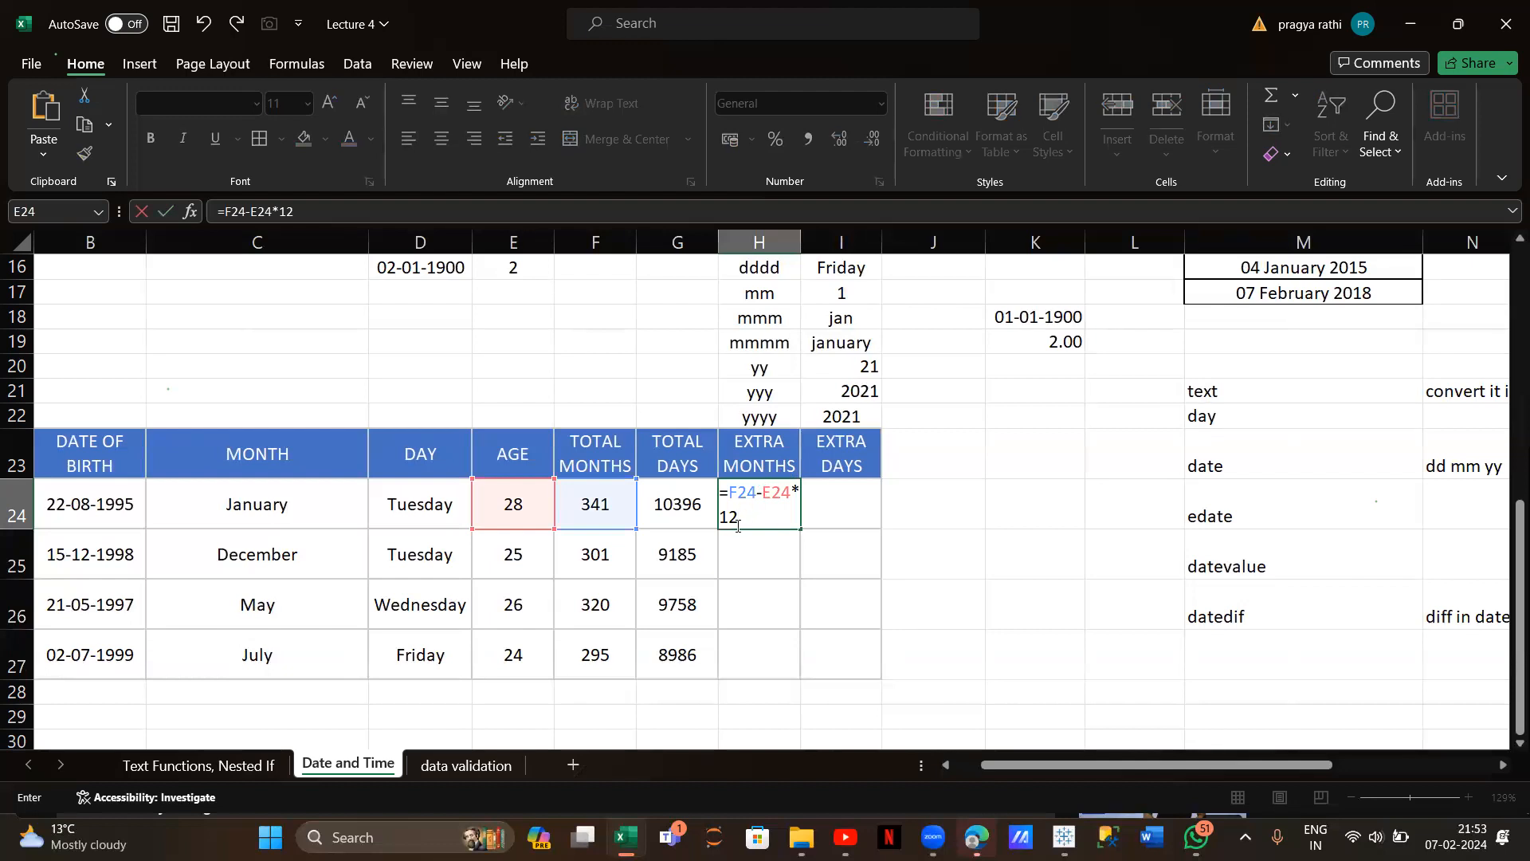
key("Return")
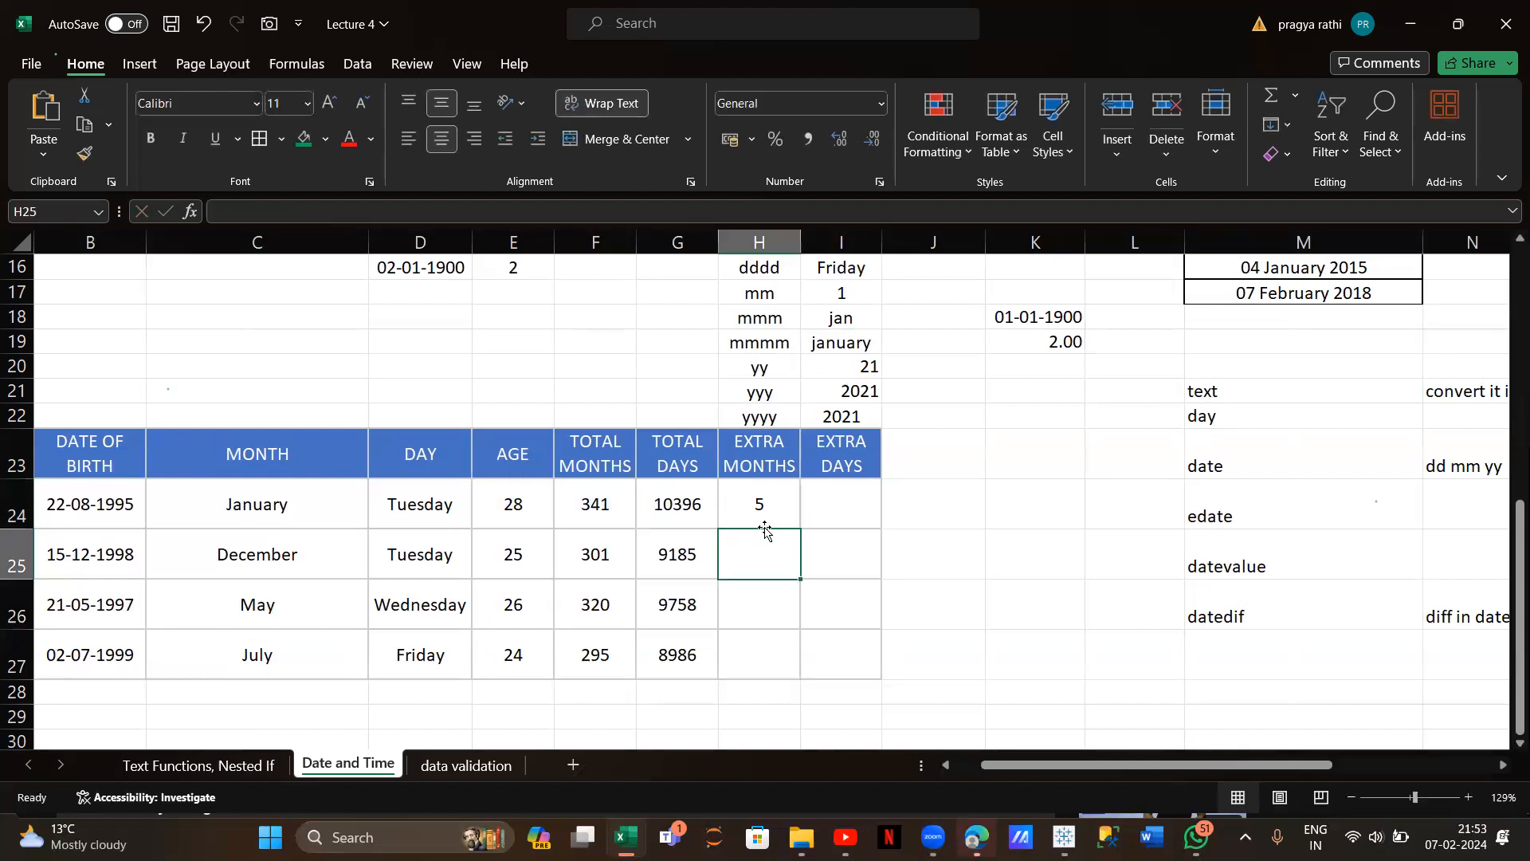
Enter =20*12 in scratch cell K24, giving 240
left_click(1016, 509)
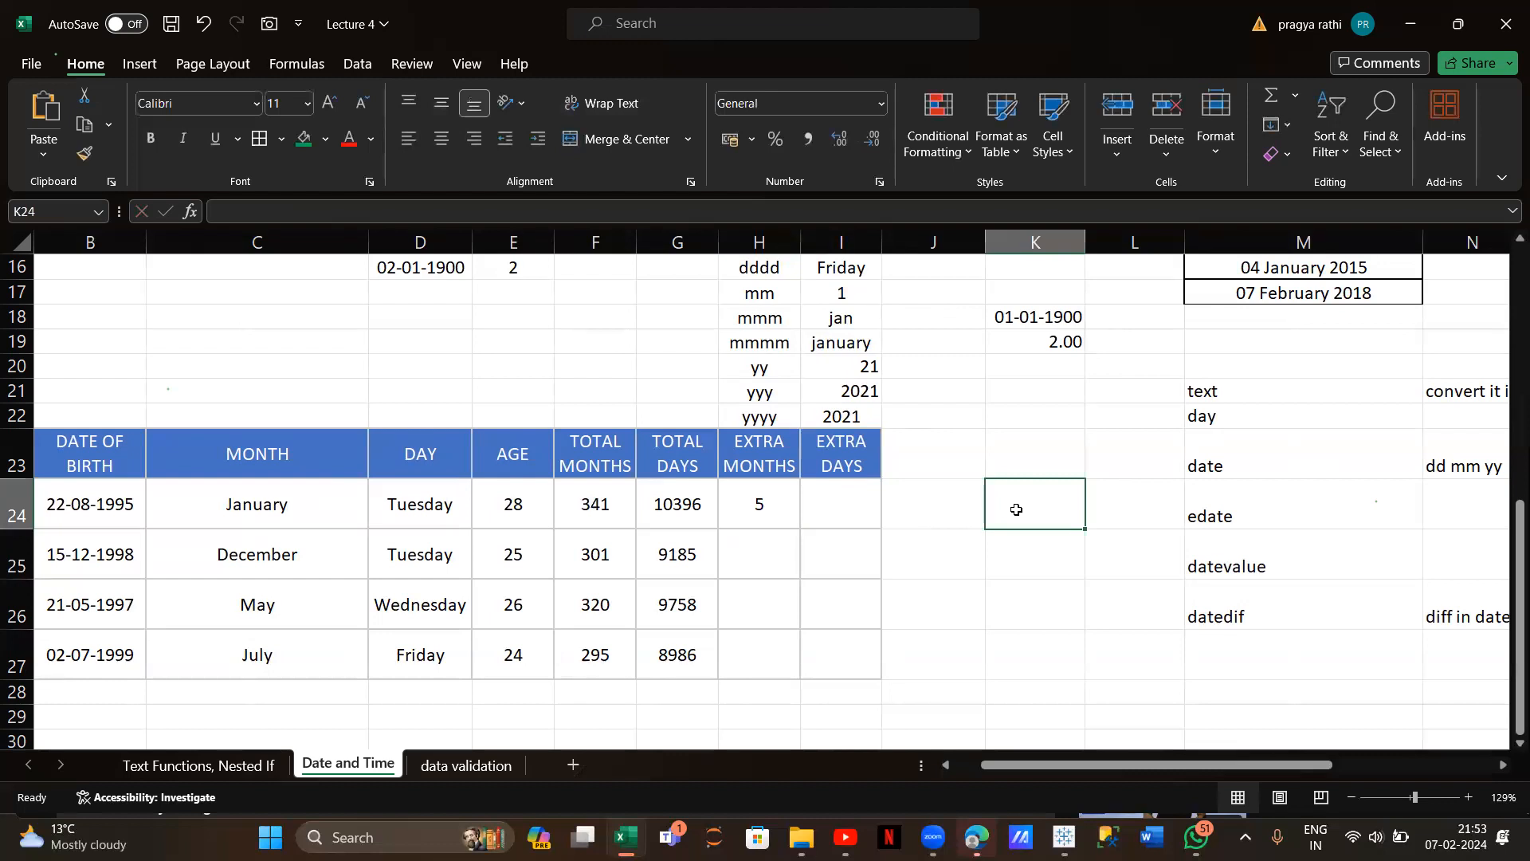
type("20")
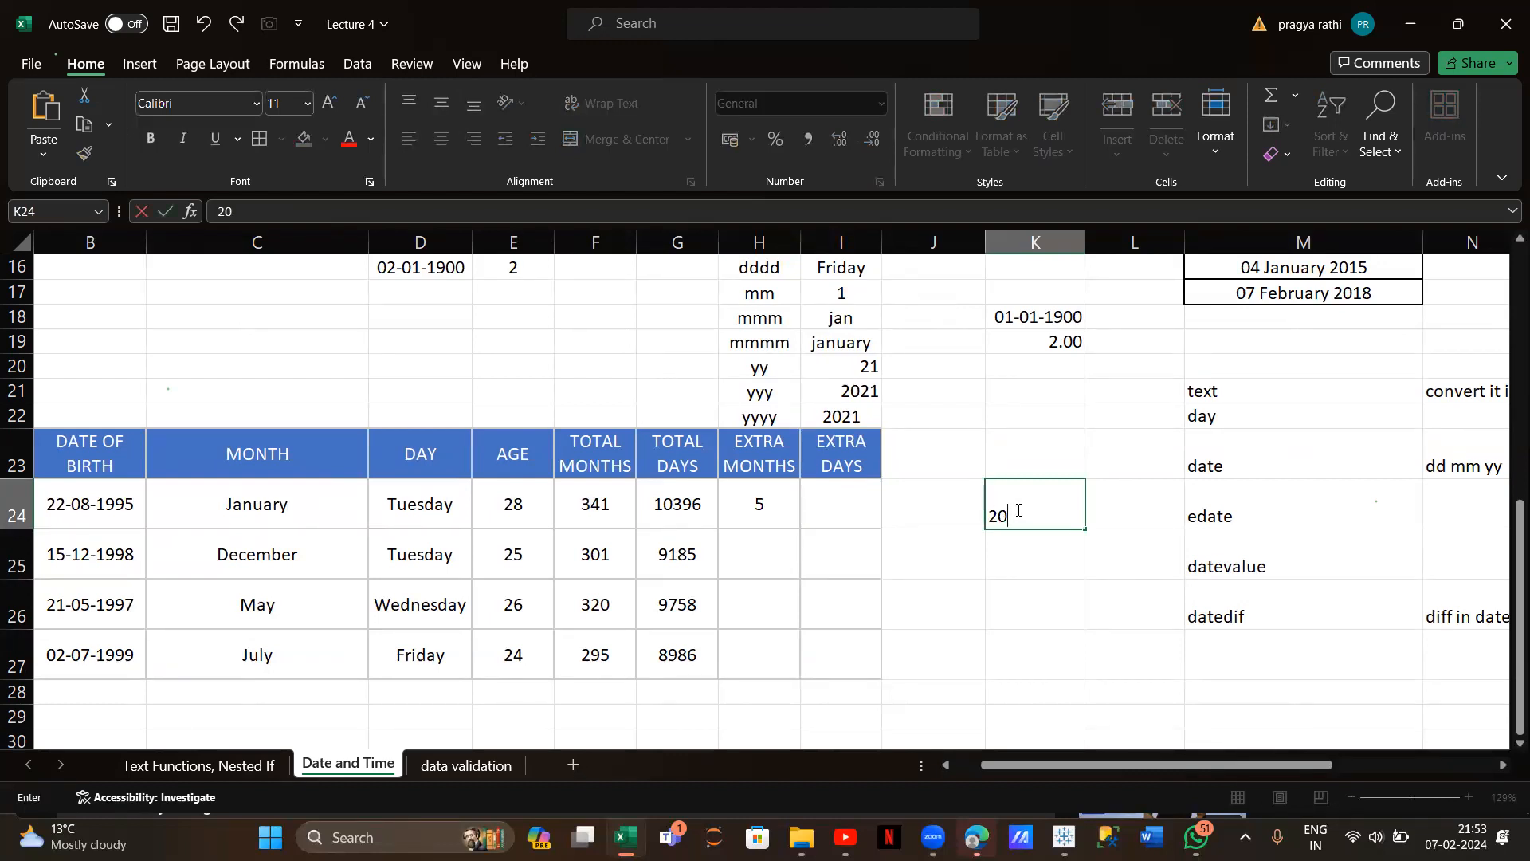
key("BackSpace")
key("BackSpace")
type("=20*12")
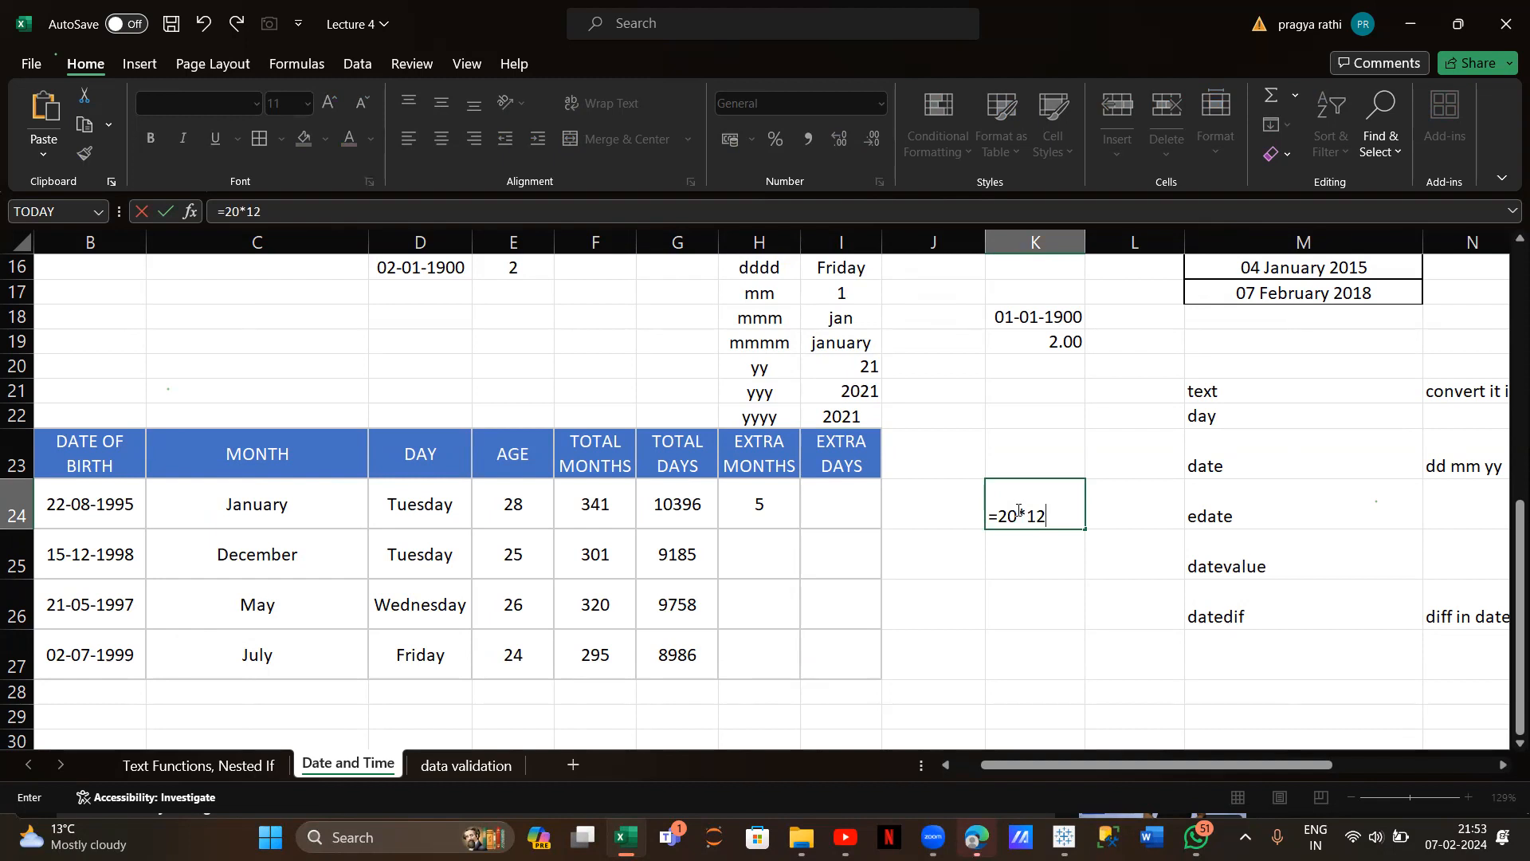
key("Return")
left_click(1070, 519)
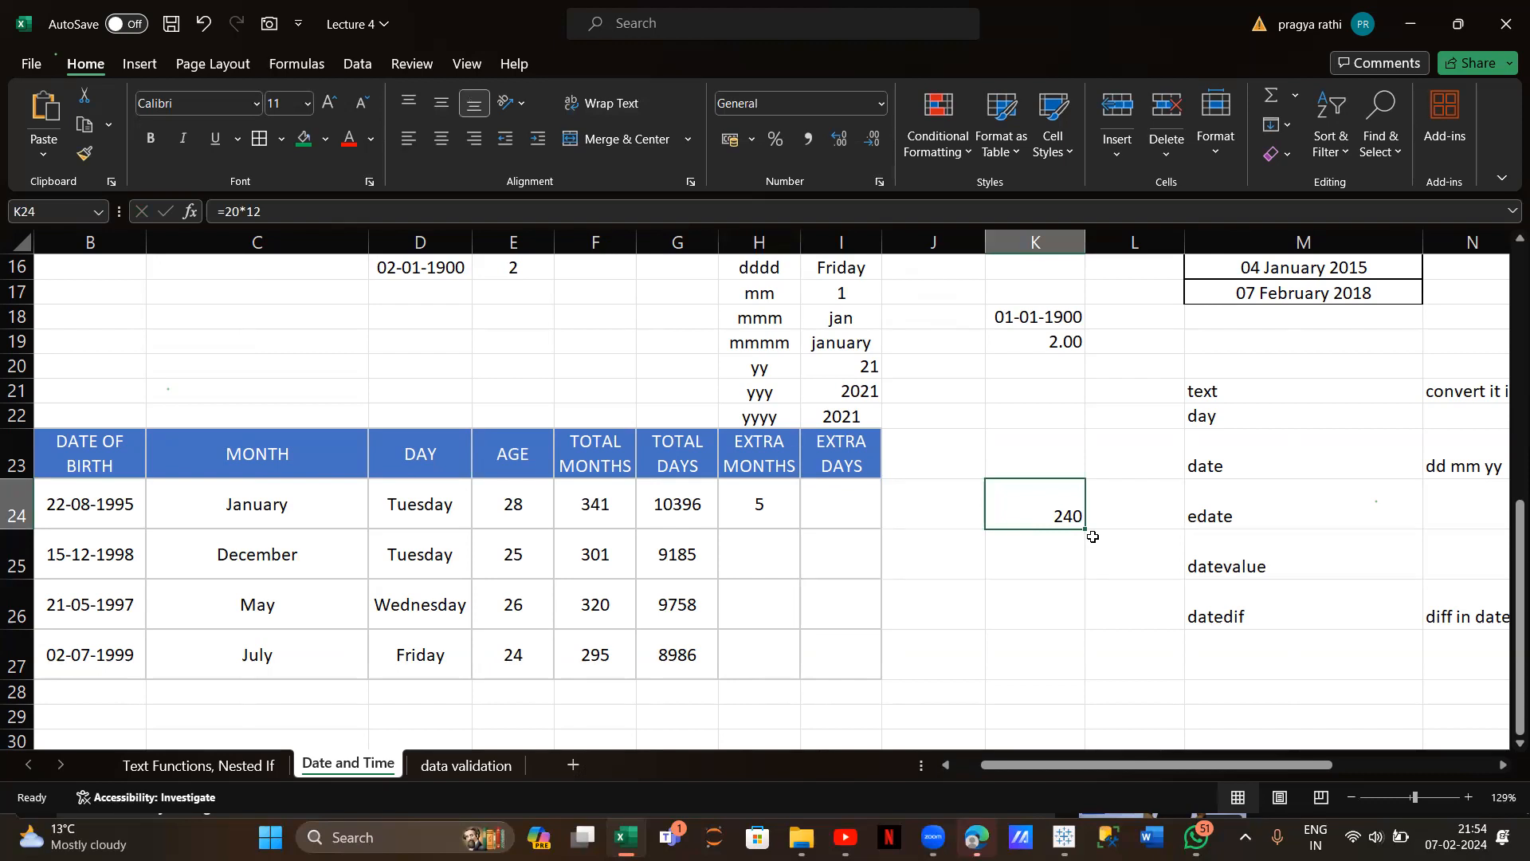
Type 241 in J24 and 1 in K25, then reselect the H24 formula
left_click(934, 523)
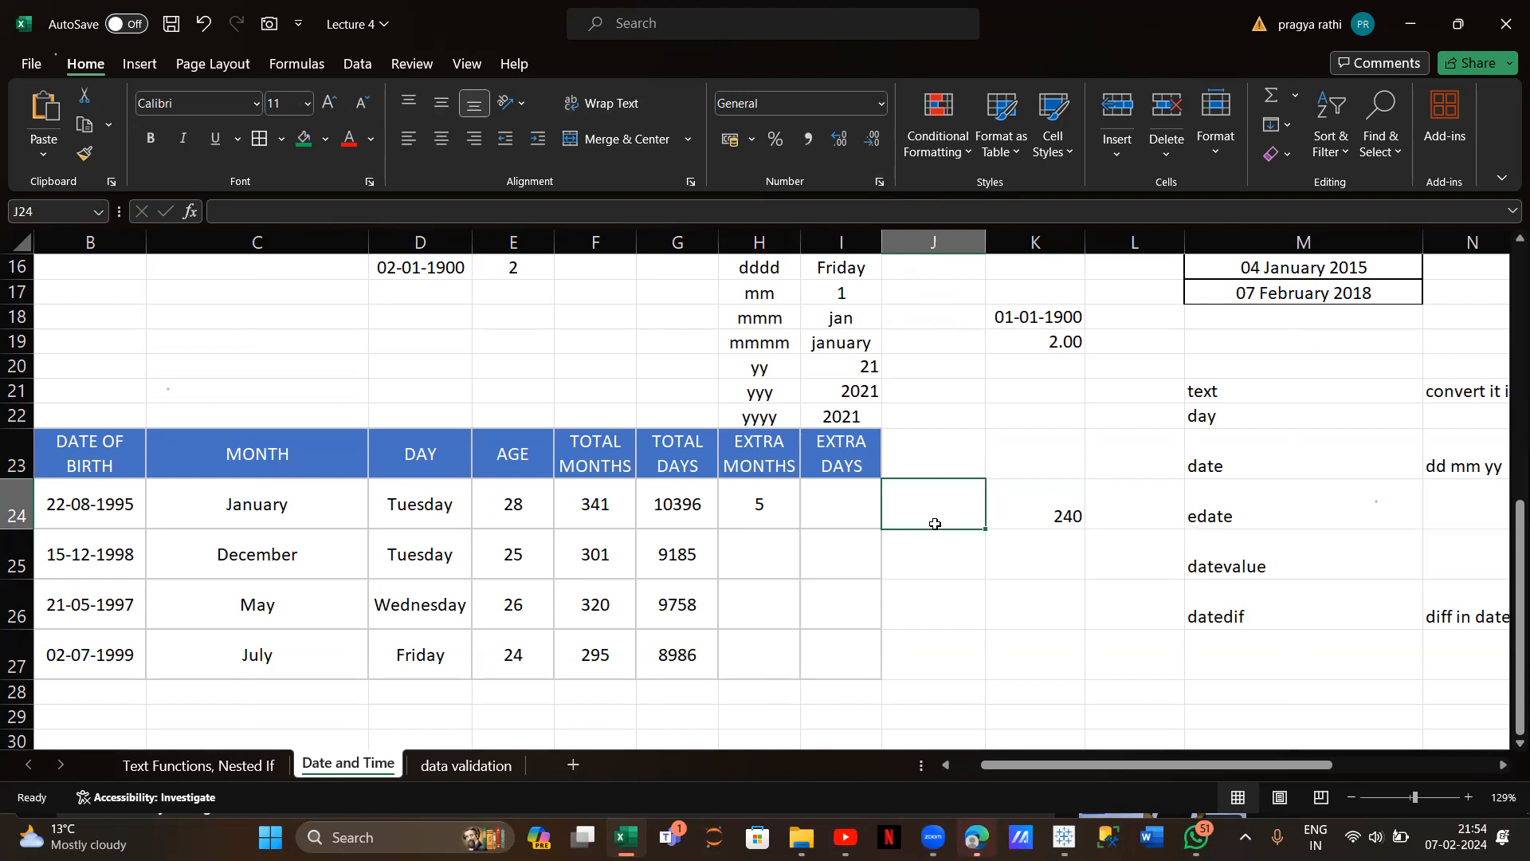
type("241")
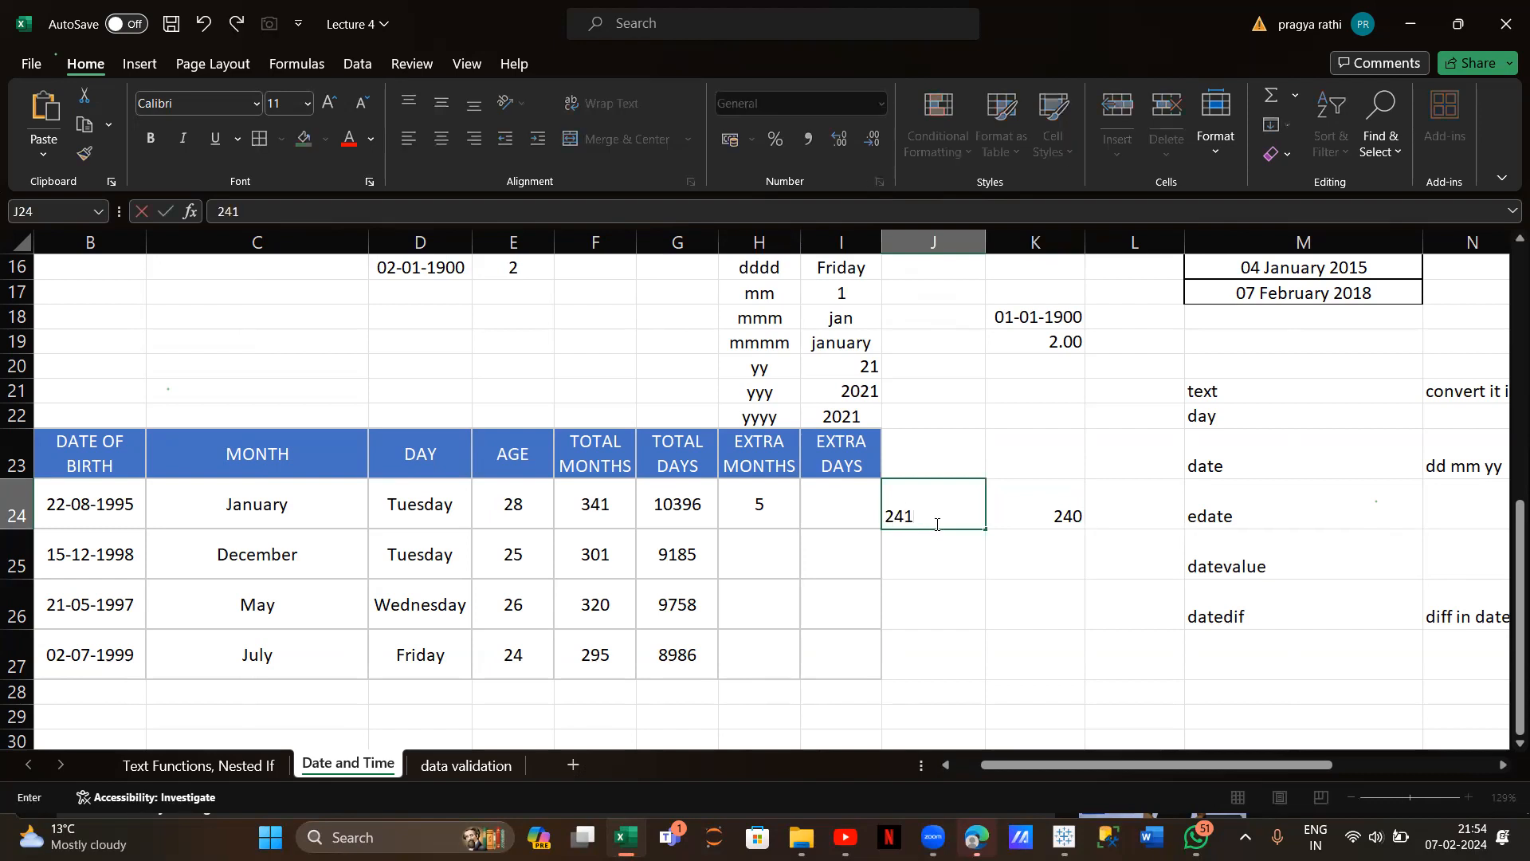
left_click(1021, 578)
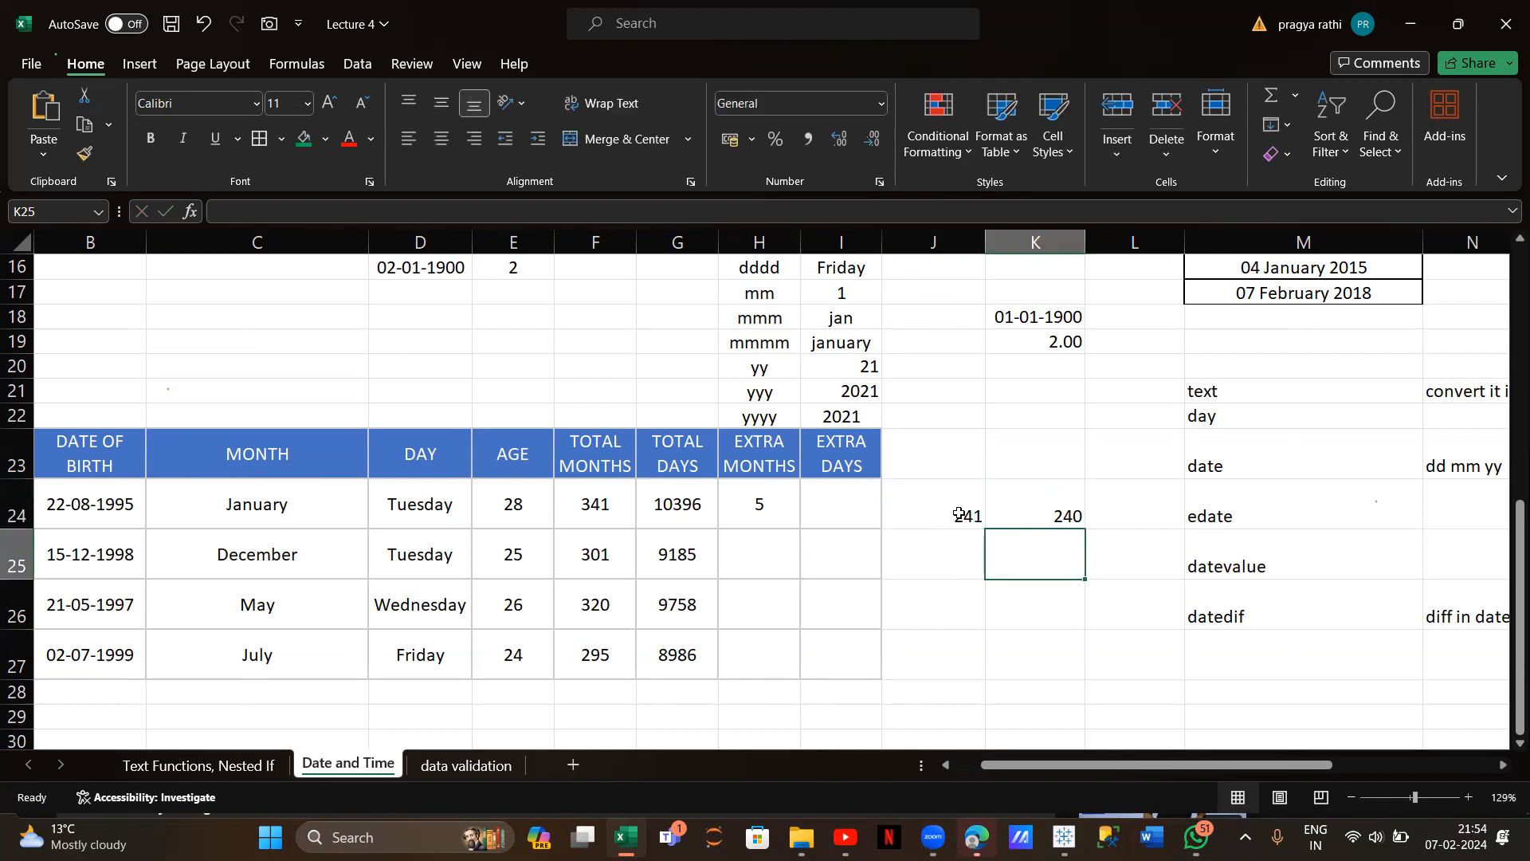
type("1")
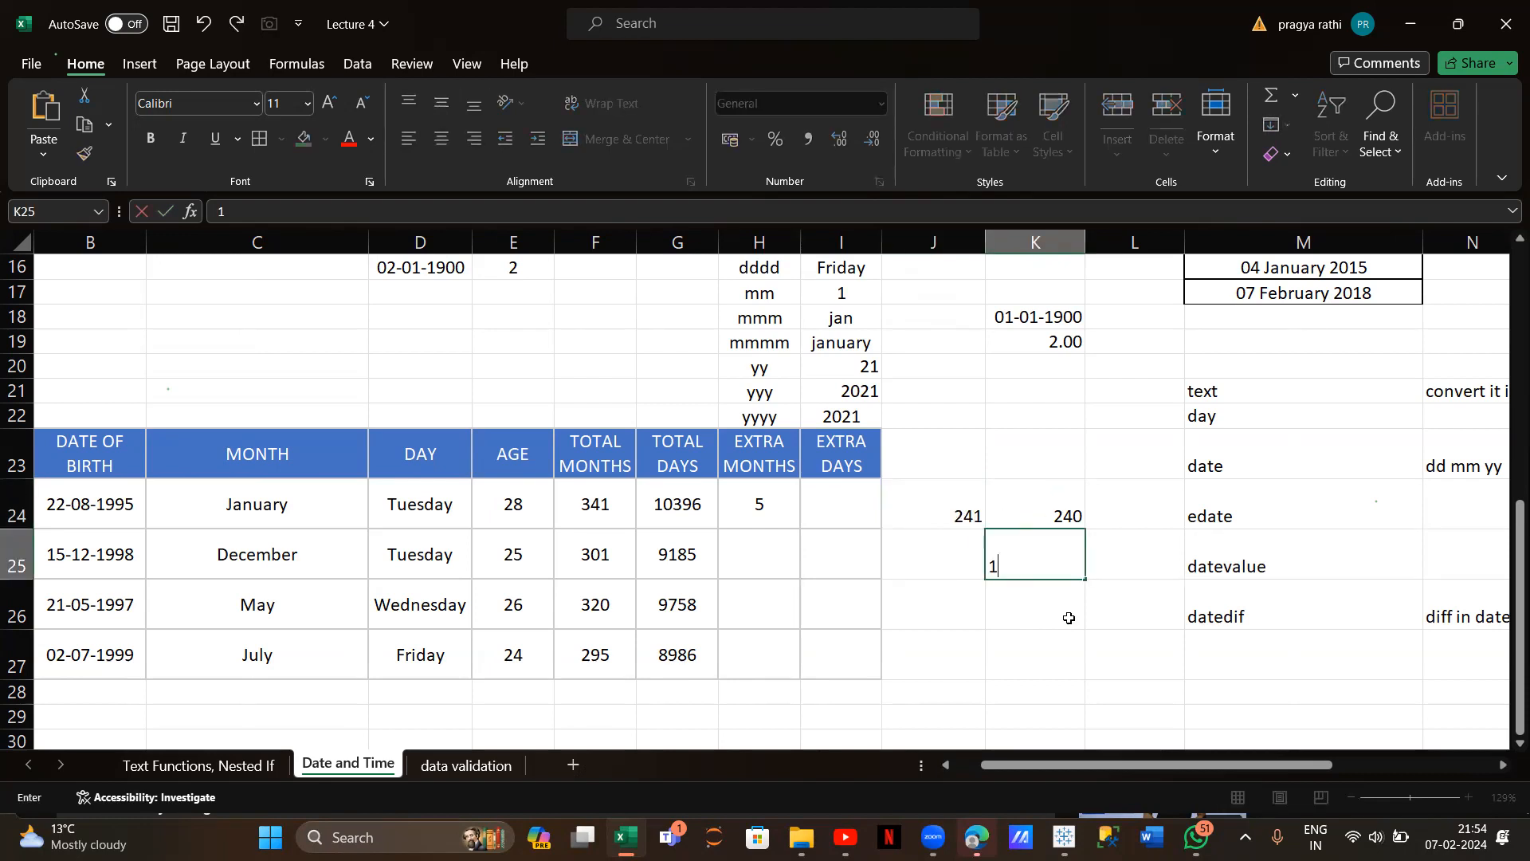
left_click(969, 507)
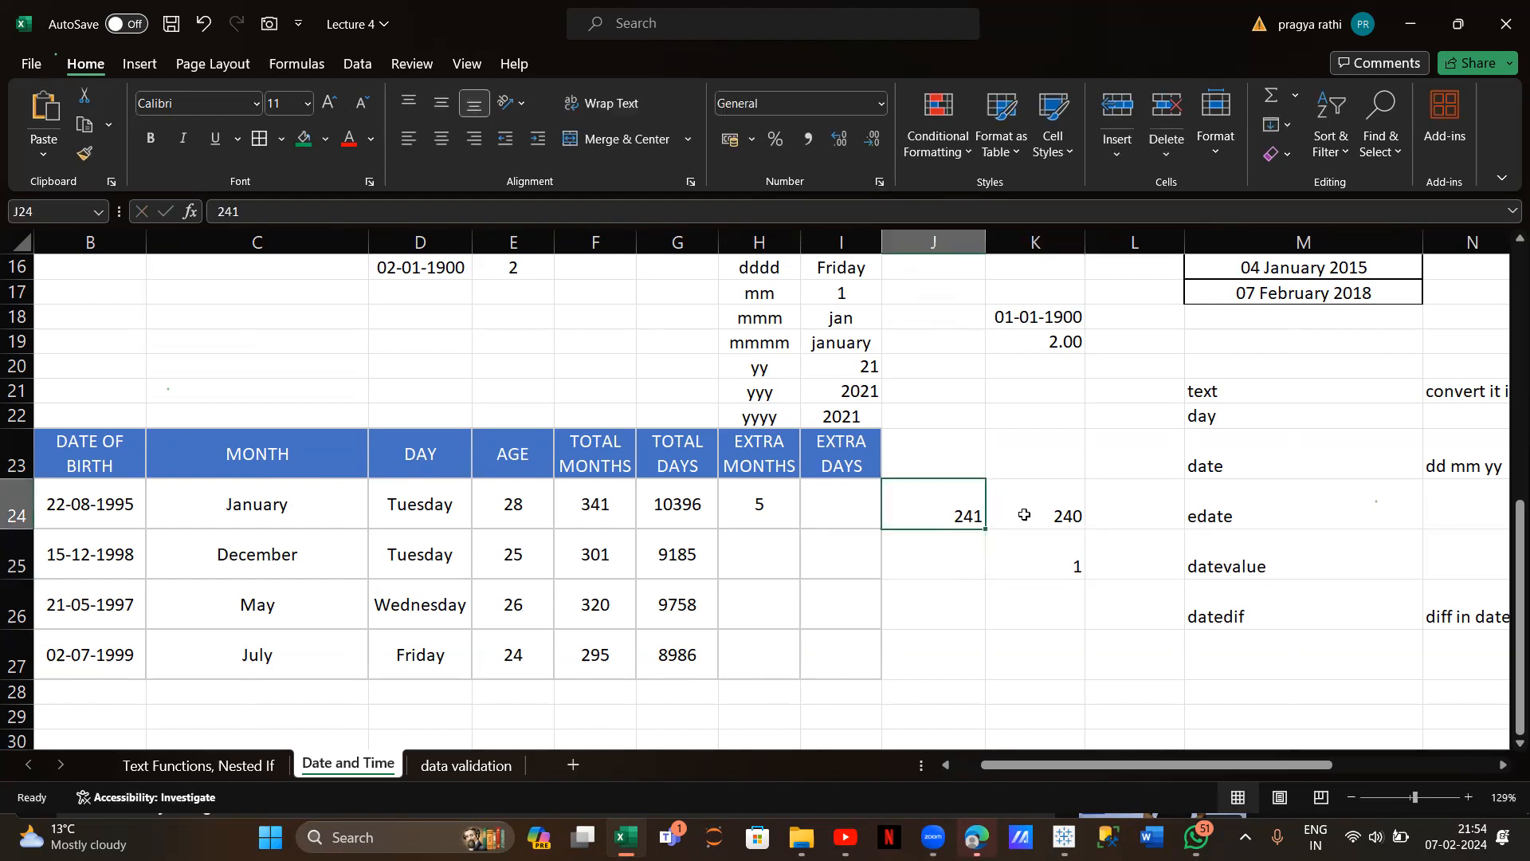
left_click(1068, 519)
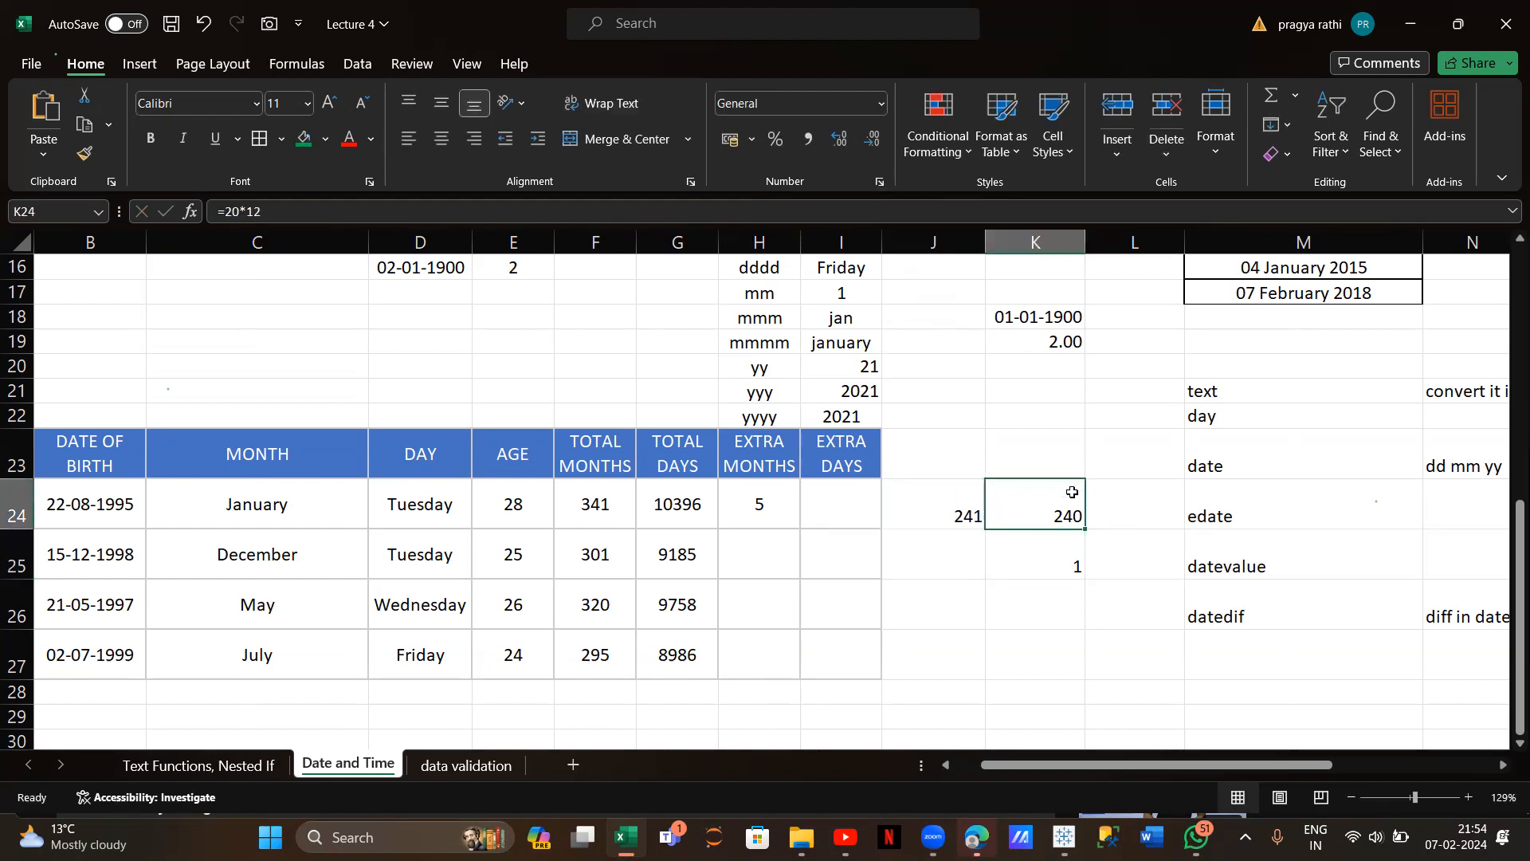
left_click_drag(960, 519, 1009, 561)
left_click(1009, 561)
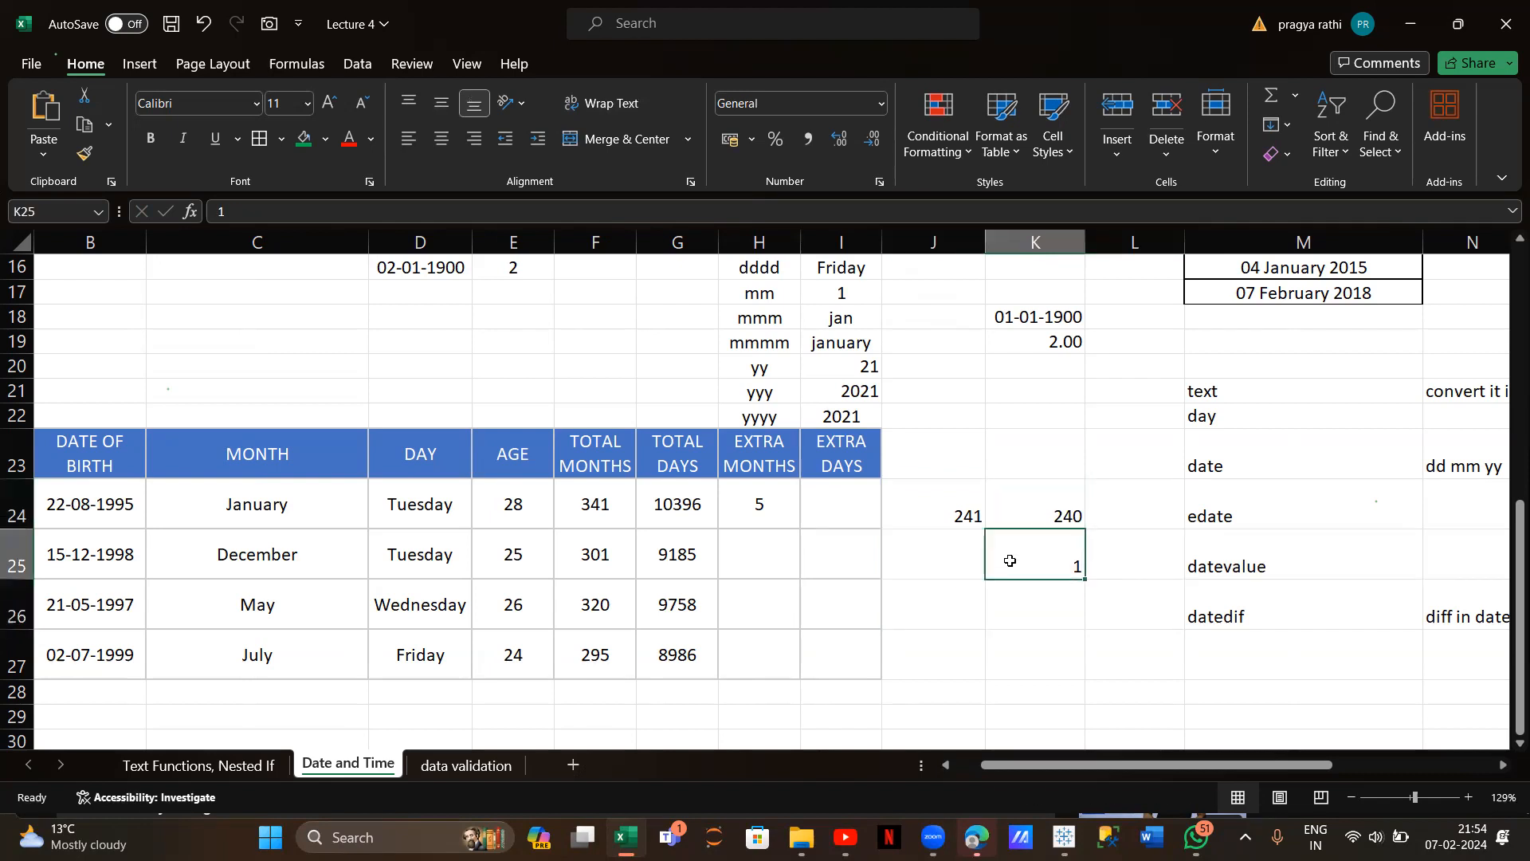
left_click(743, 493)
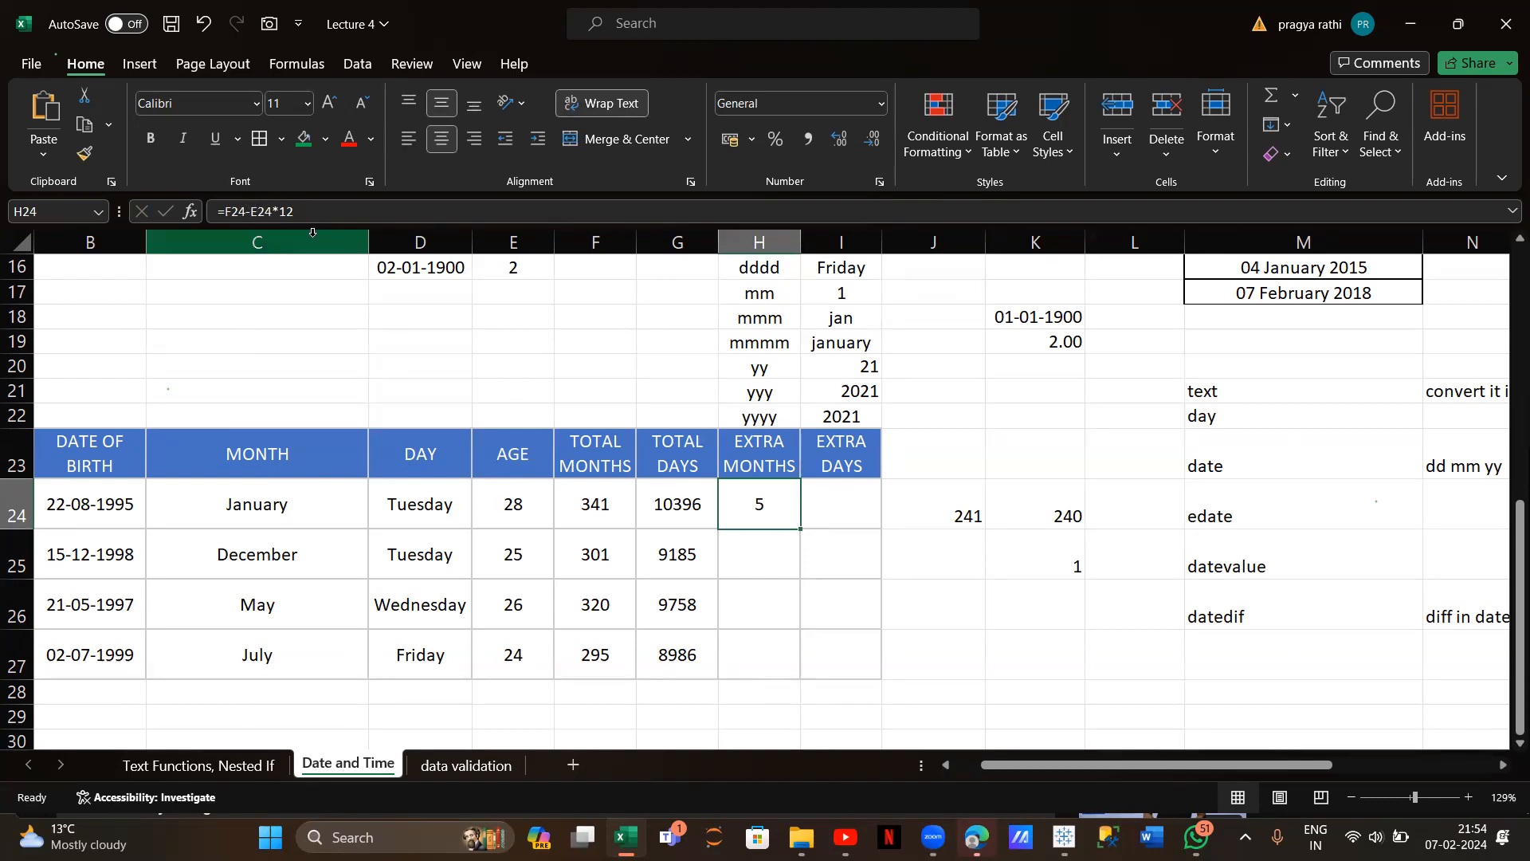
Copy =F24-E24*12 down to H27, giving 5, 1, 8 and 7, and begin a formula in I24
double_click(802, 529)
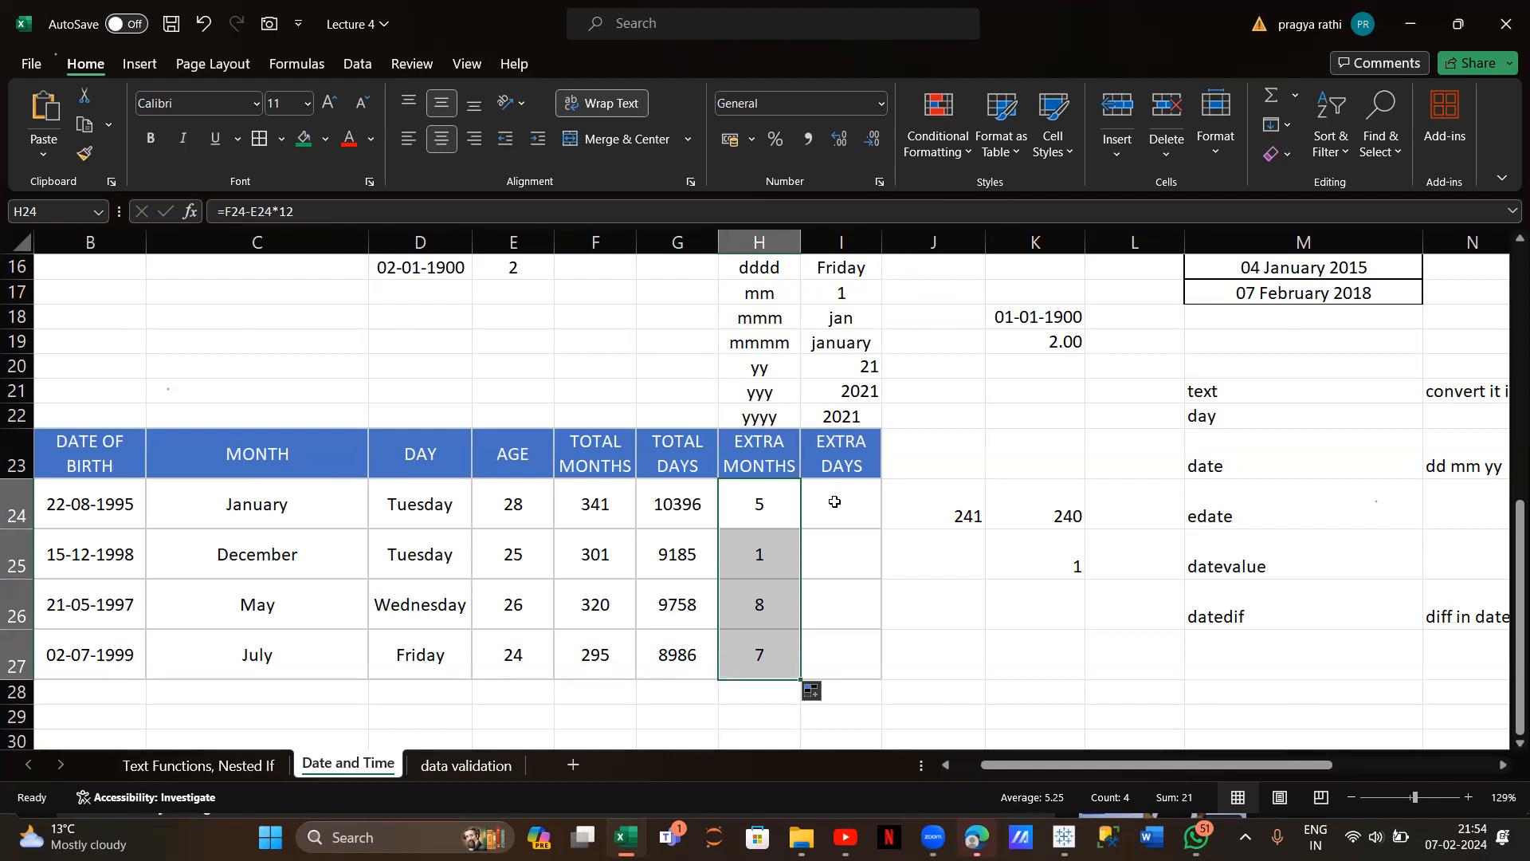
left_click(833, 500)
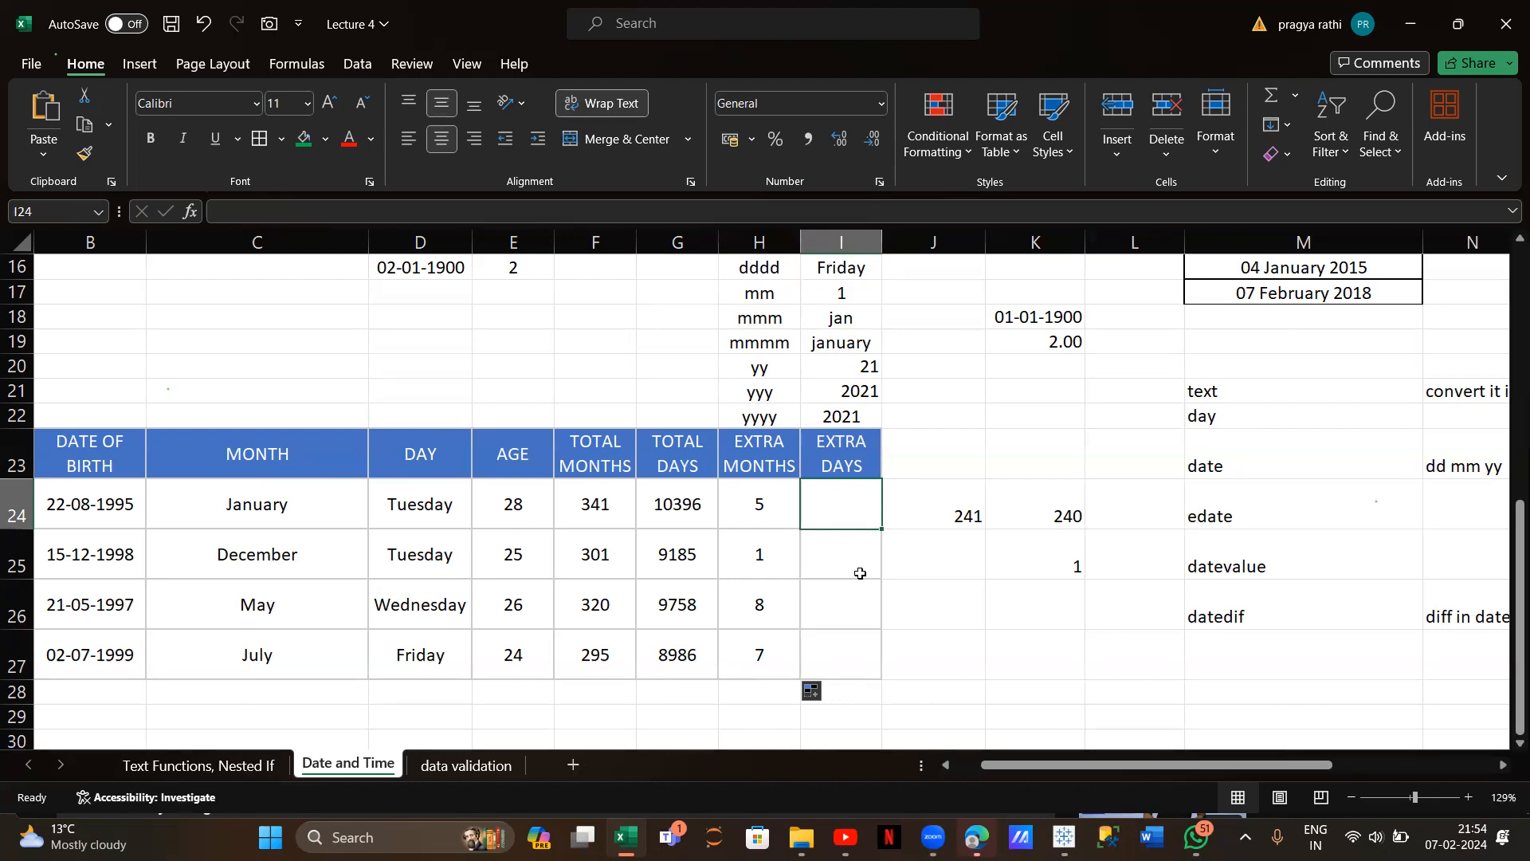
type("=")
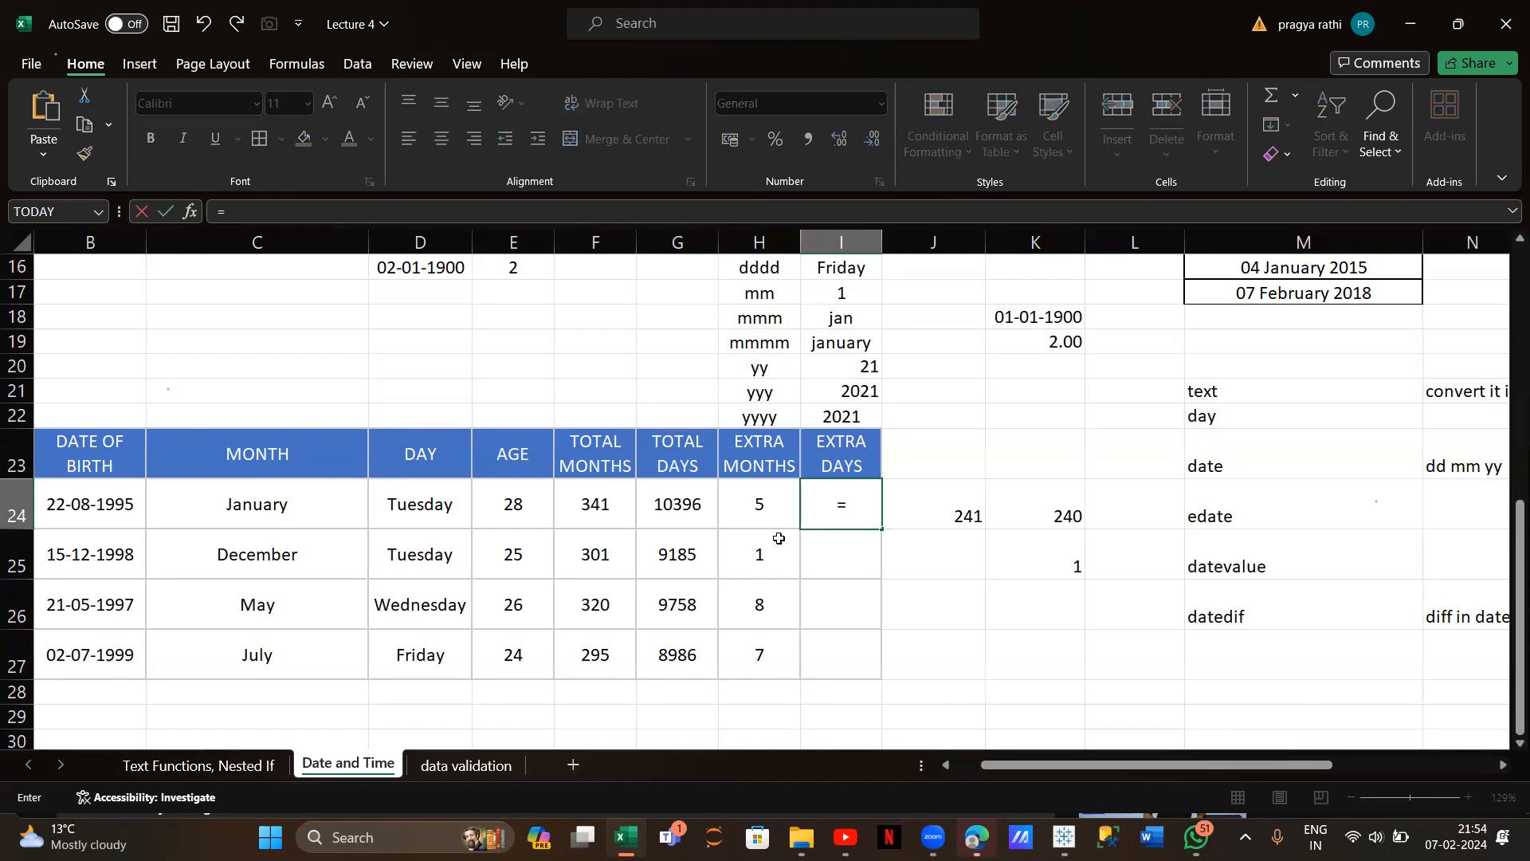
Enter the Extra Days formula =G24-(E24*12)*30 in I24
left_click(684, 523)
type("-")
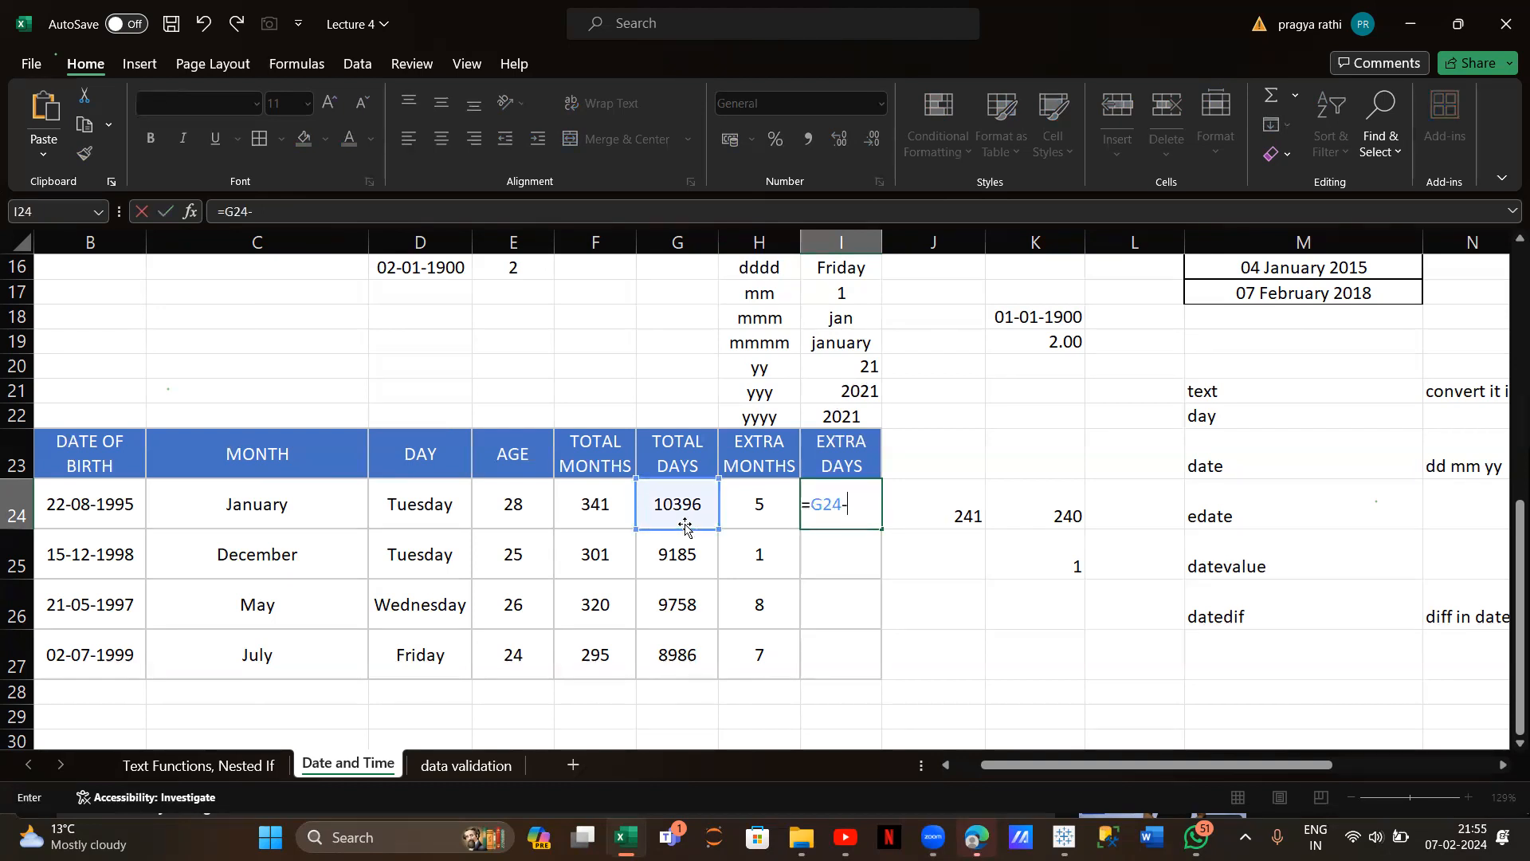
left_click(515, 505)
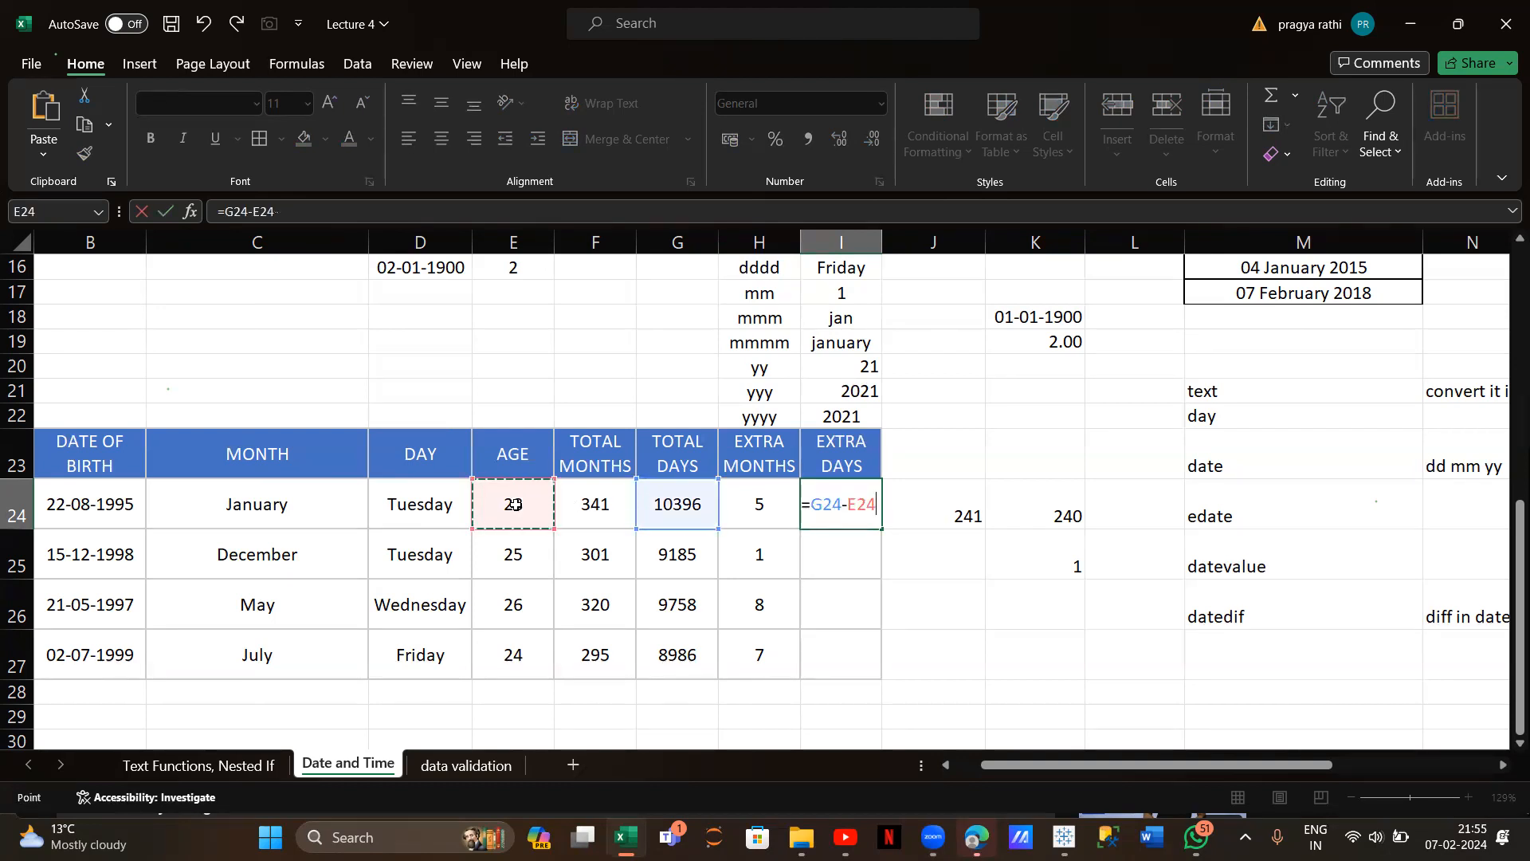
type("*12")
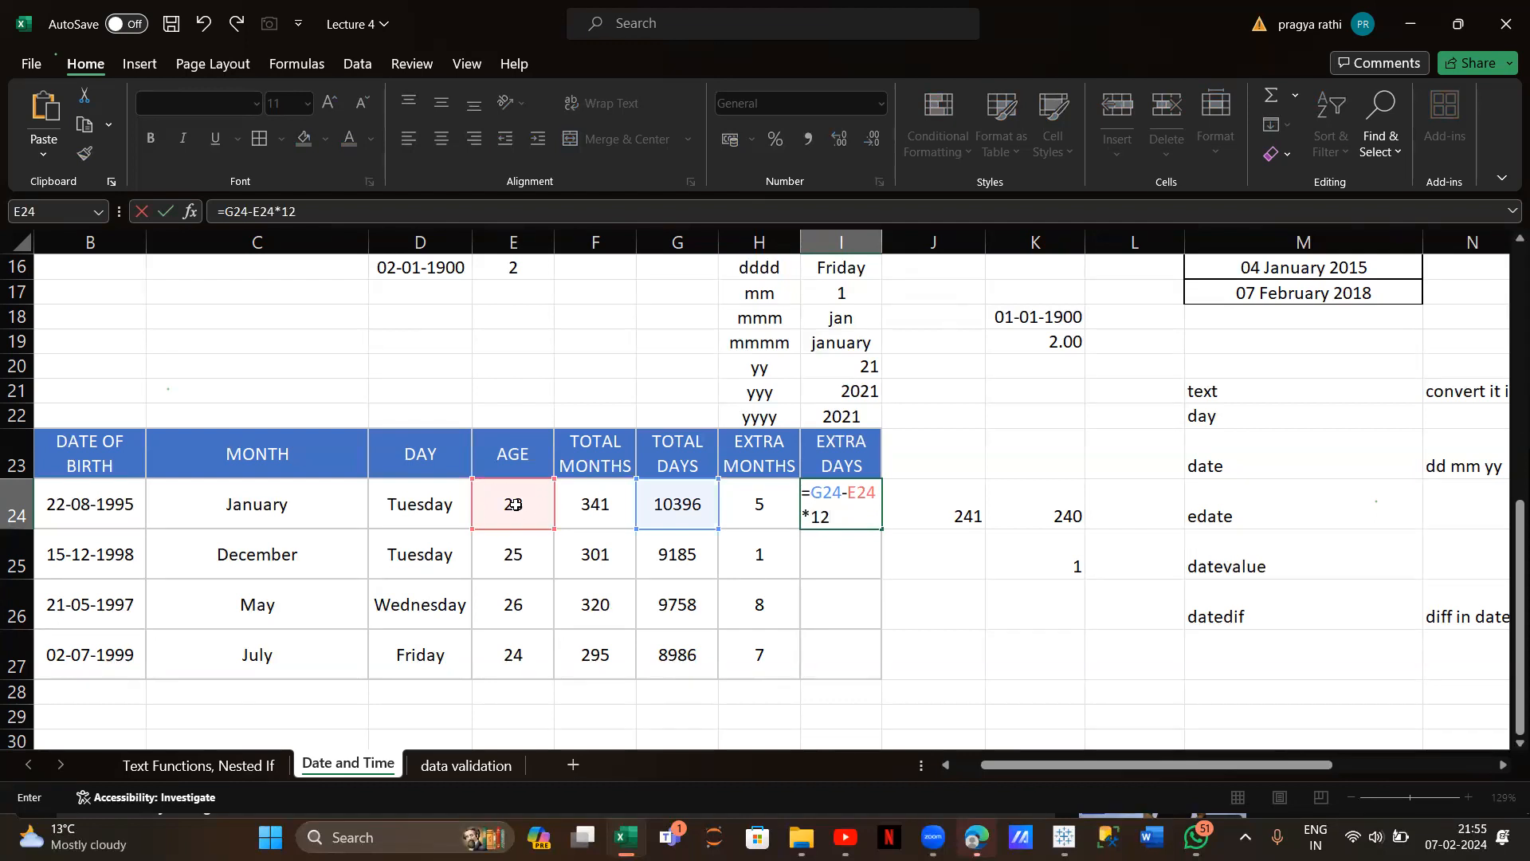
left_click(851, 496)
type("(")
left_click(839, 516)
type(")*30")
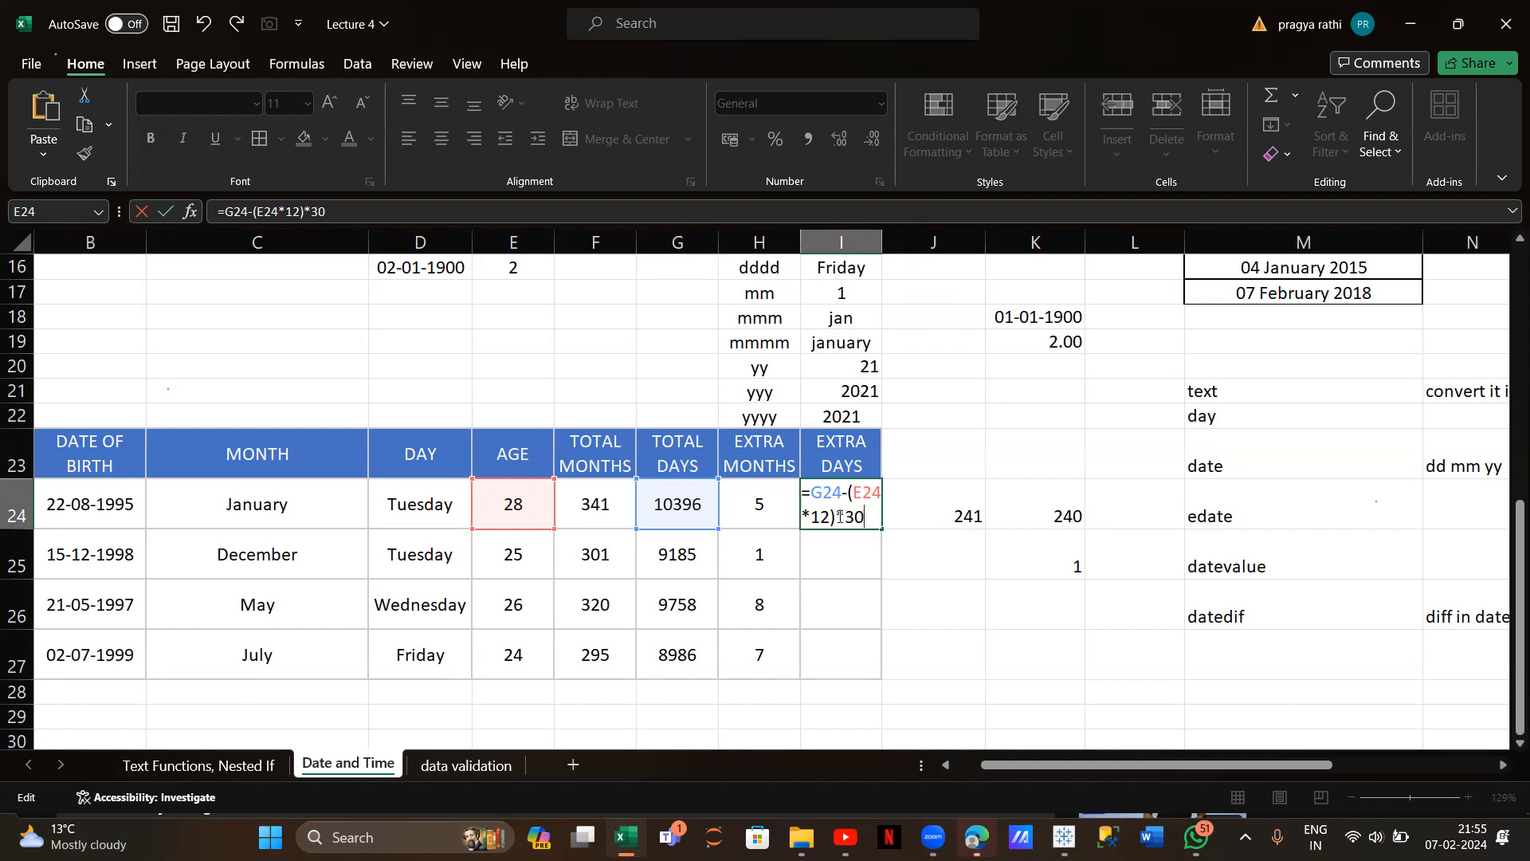
key("Return")
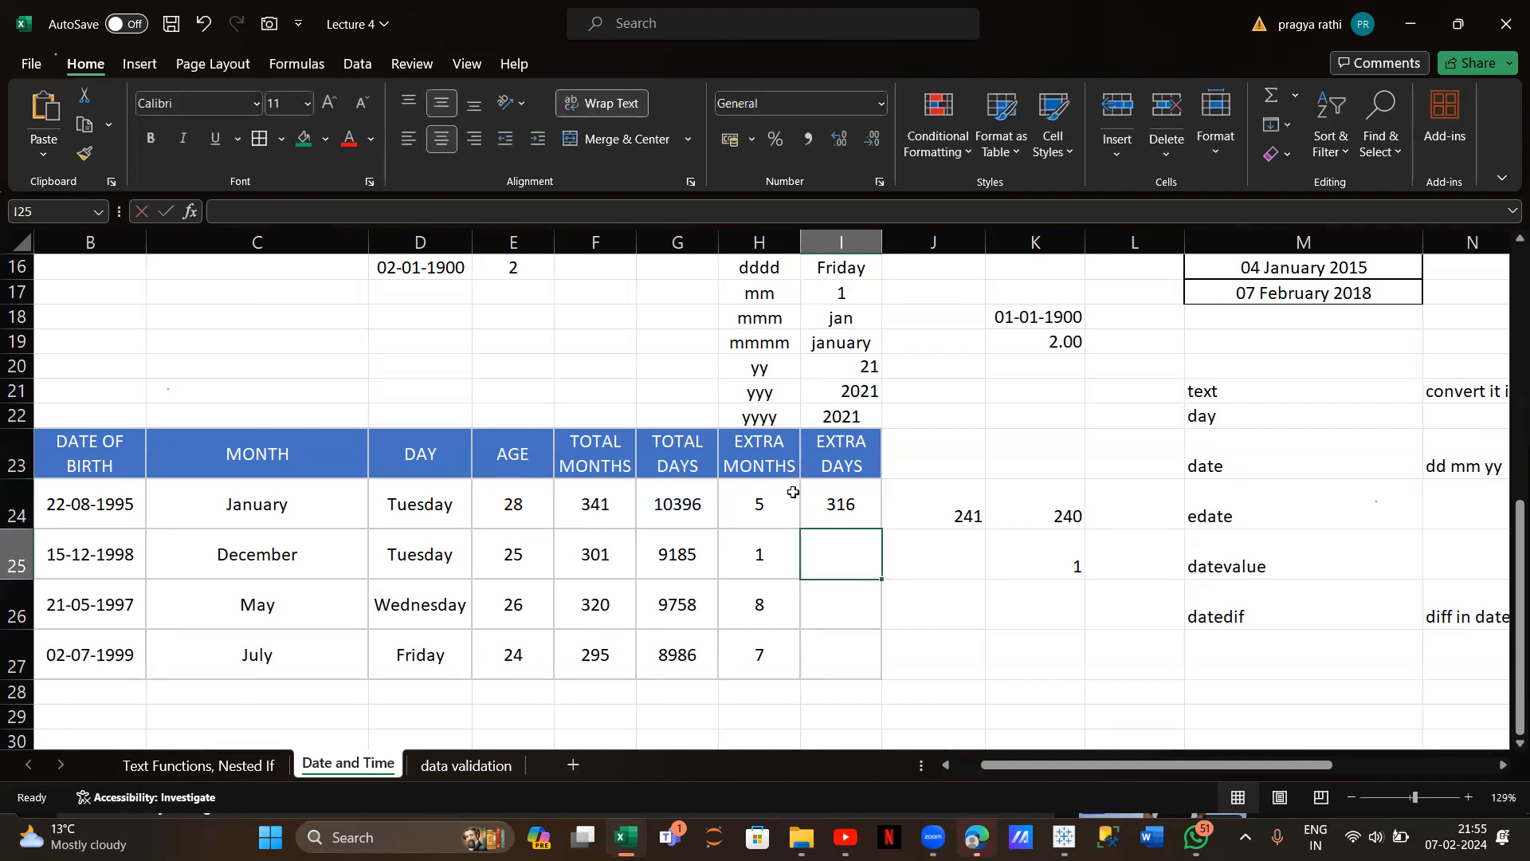
Fill the I24 formula down to I27, showing 316, 185, 398 and 346
left_click(832, 499)
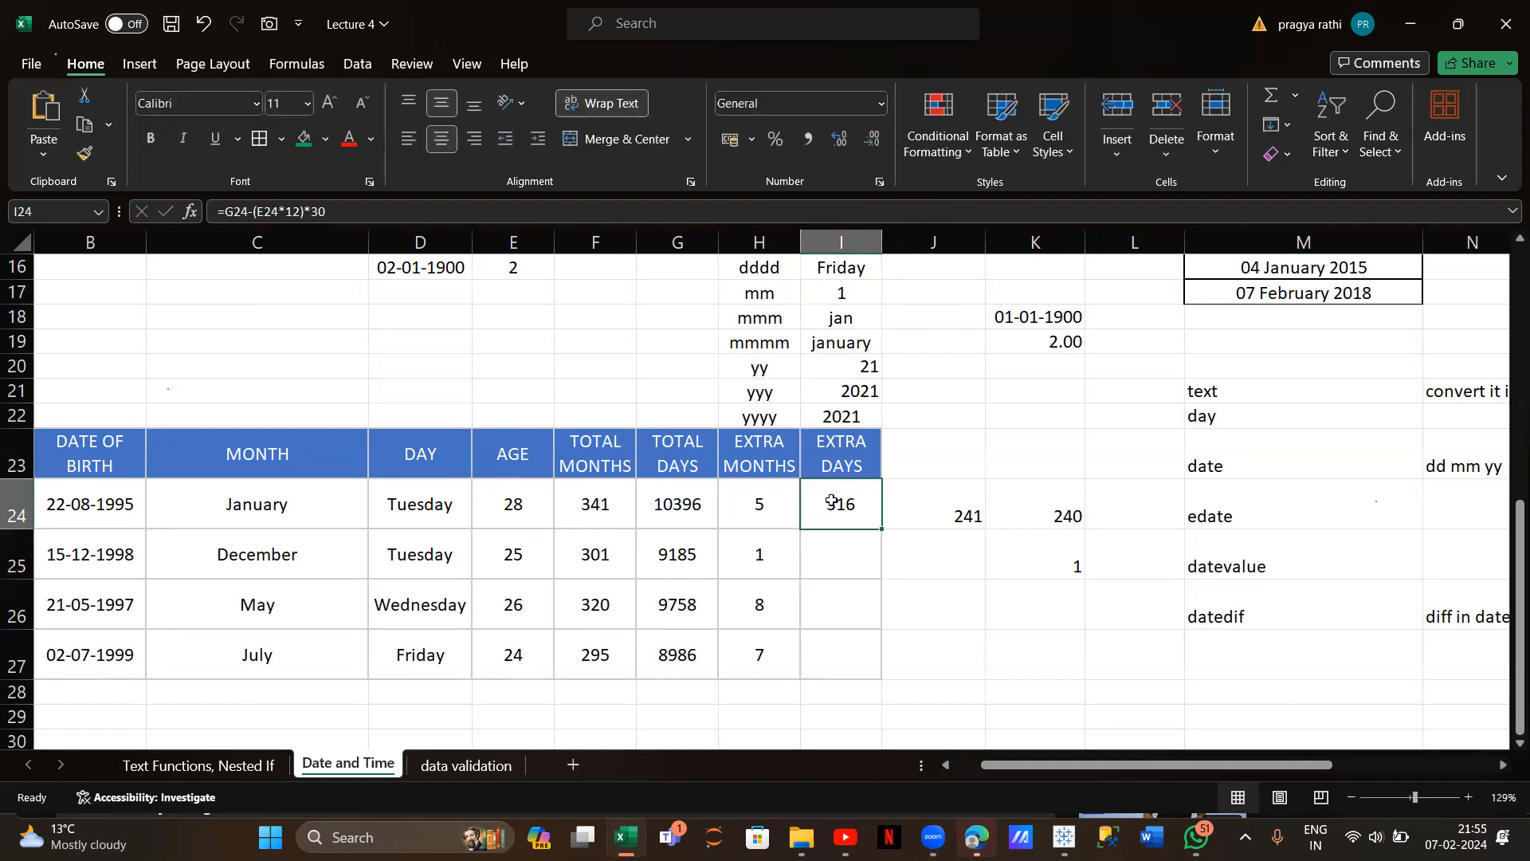
double_click(884, 530)
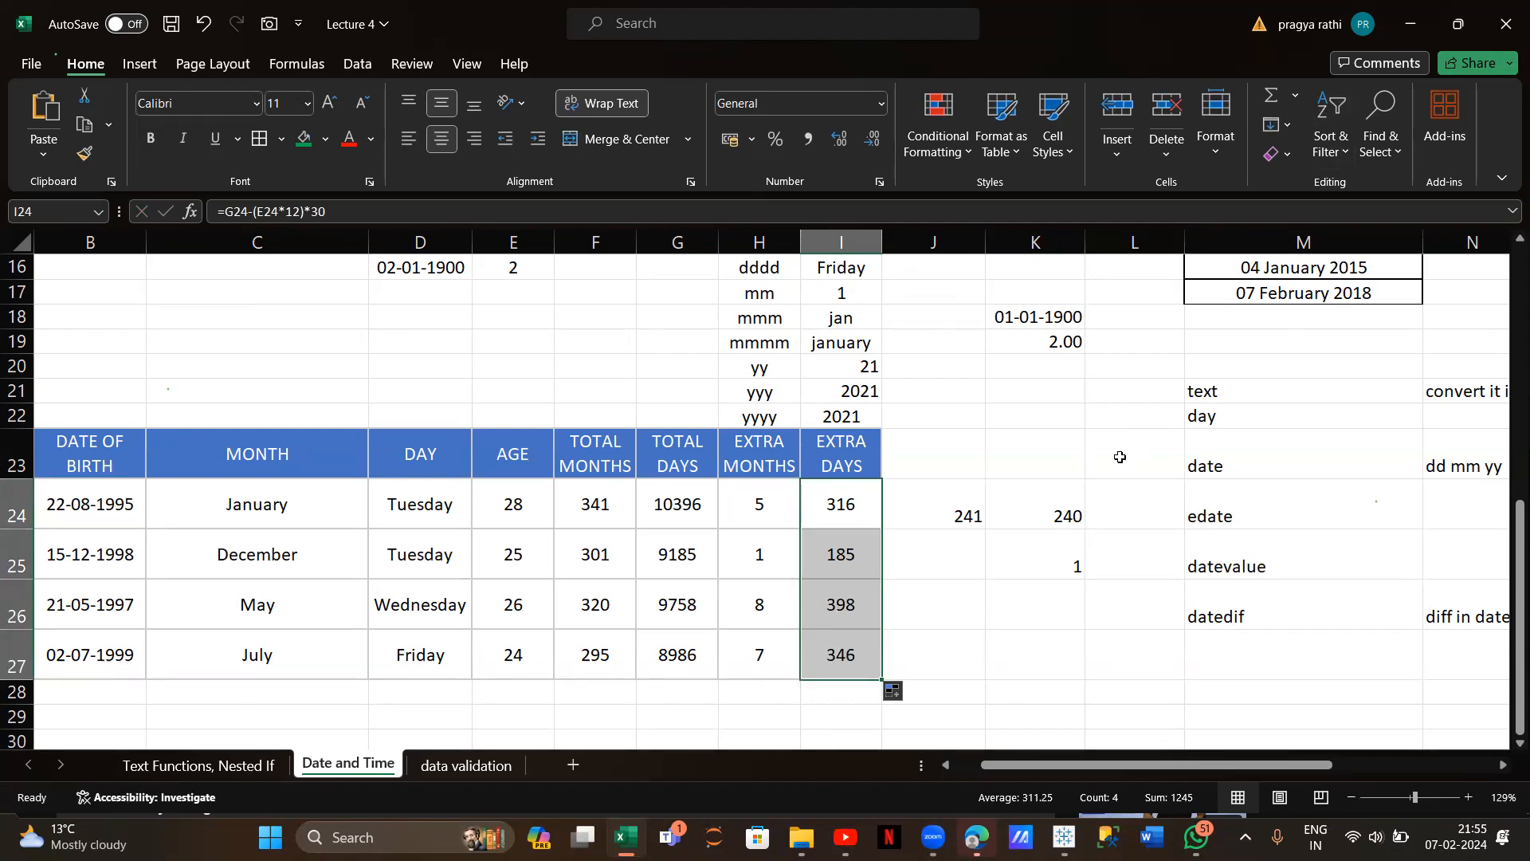
scroll(1119, 457, "right", 5)
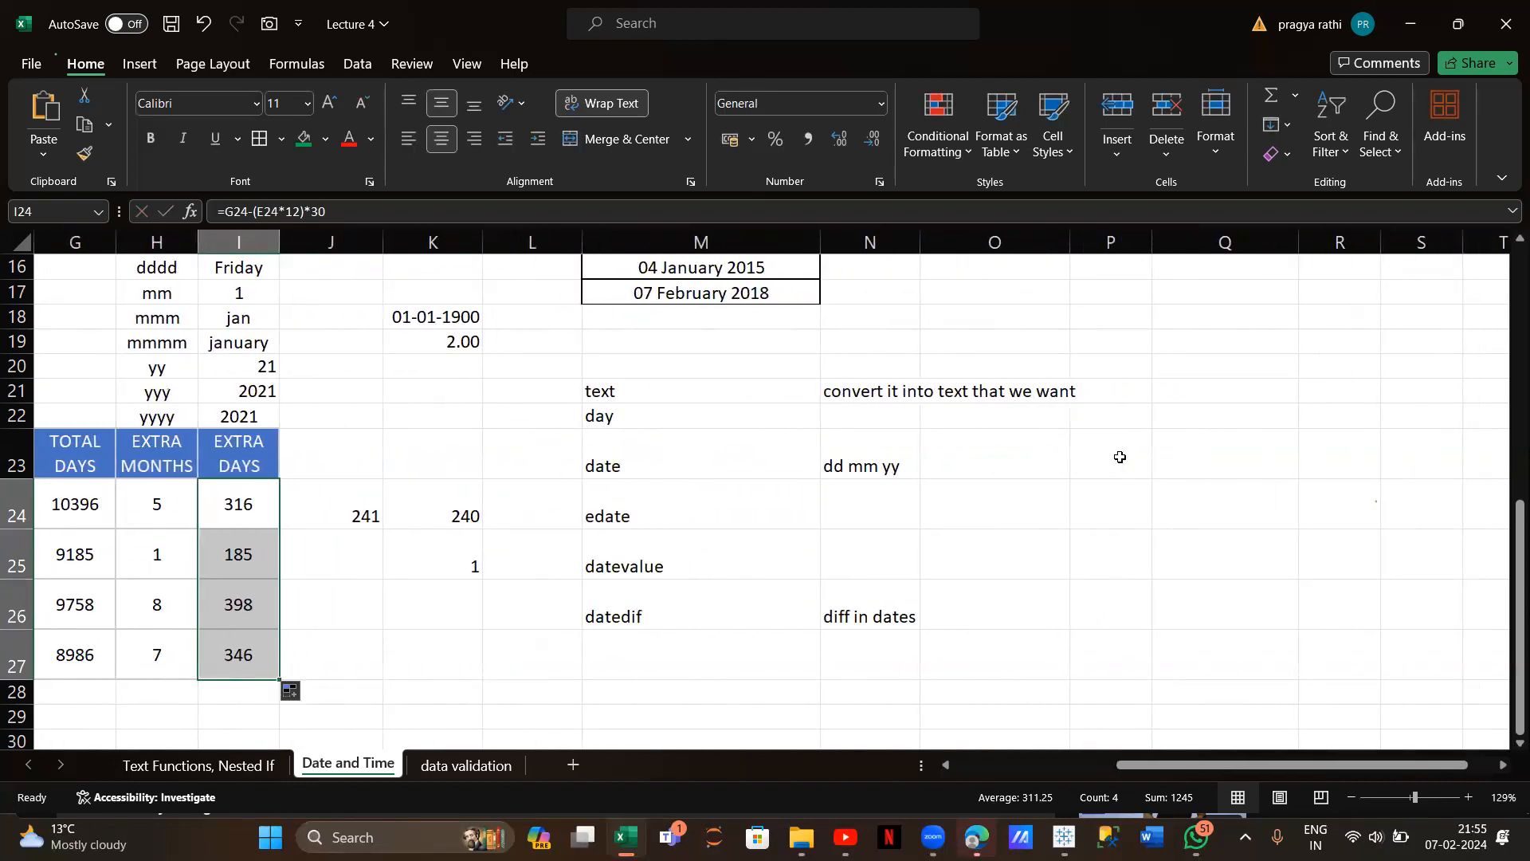
Add the labels weekday in M28 and networkdays in M29 below datedif
scroll(686, 668, "down", 1)
left_click(675, 670)
type("weekday")
key("Return")
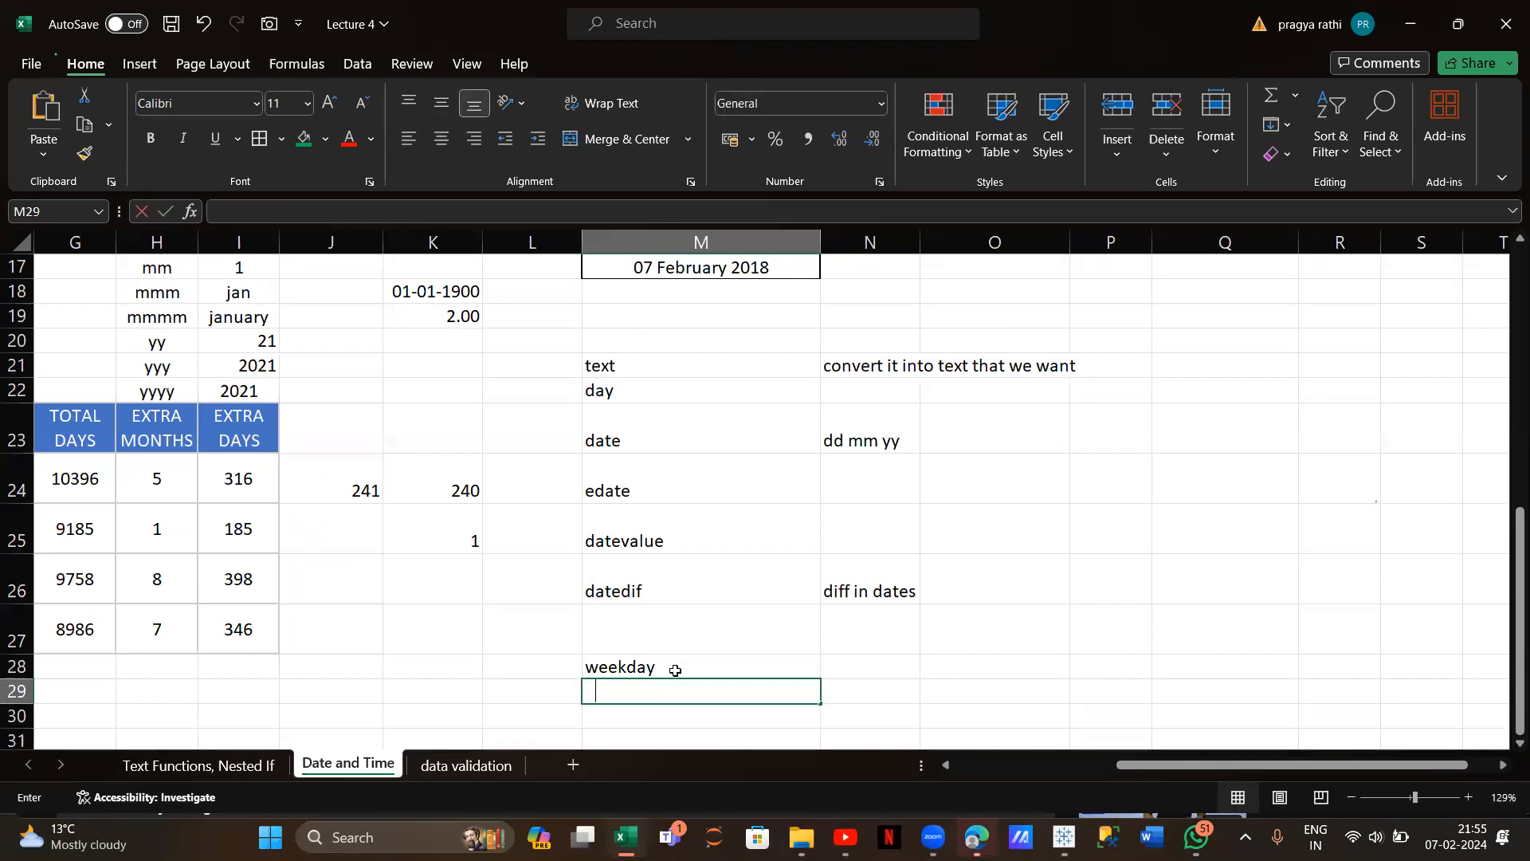
type("netwr")
key("BackSpace")
type("orkdayd")
key("BackSpace")
type("s")
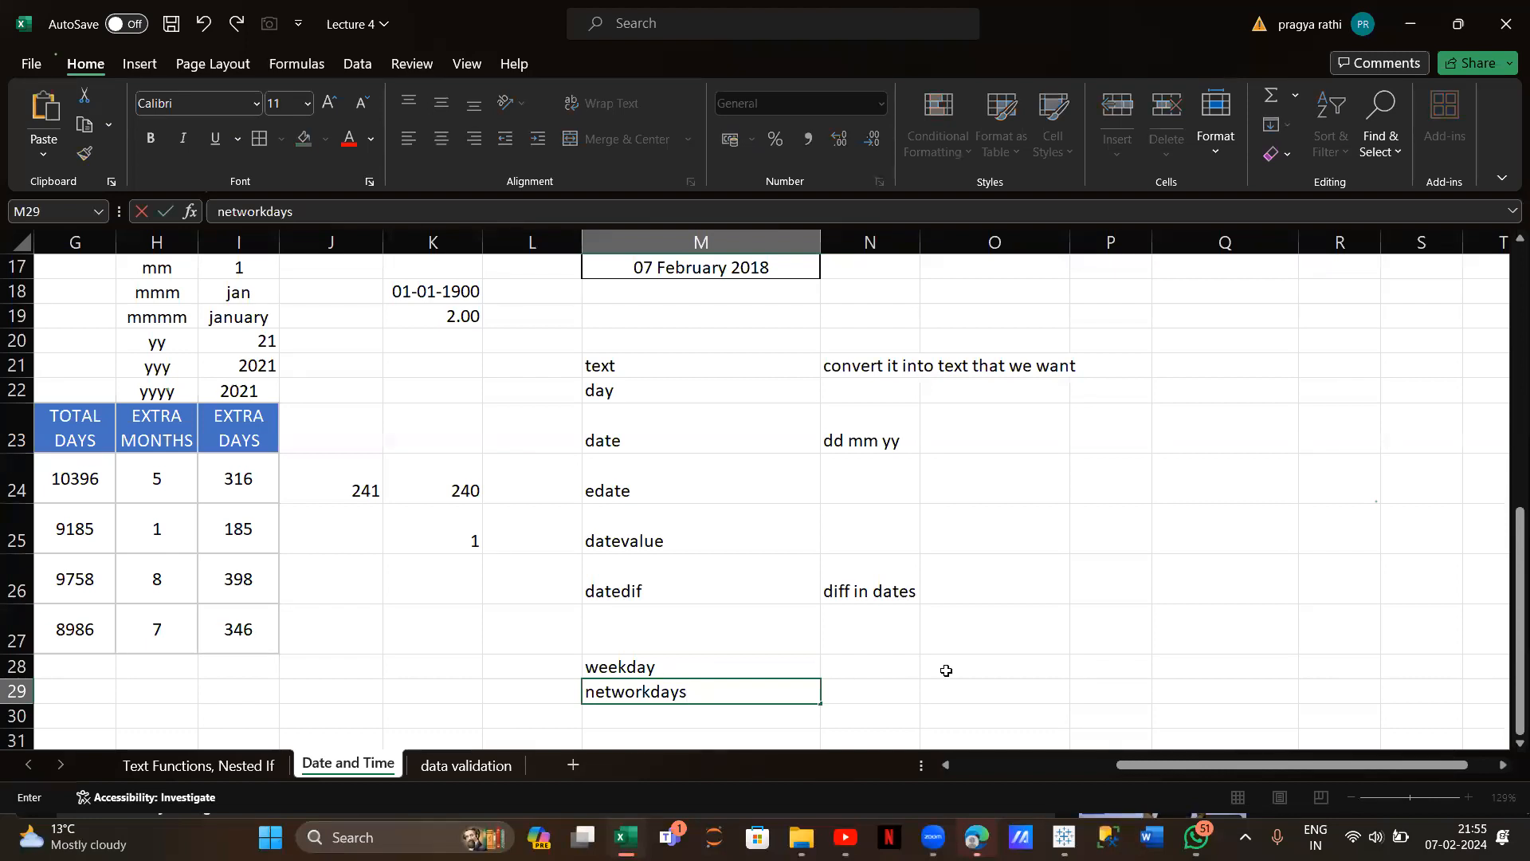
left_click(889, 692)
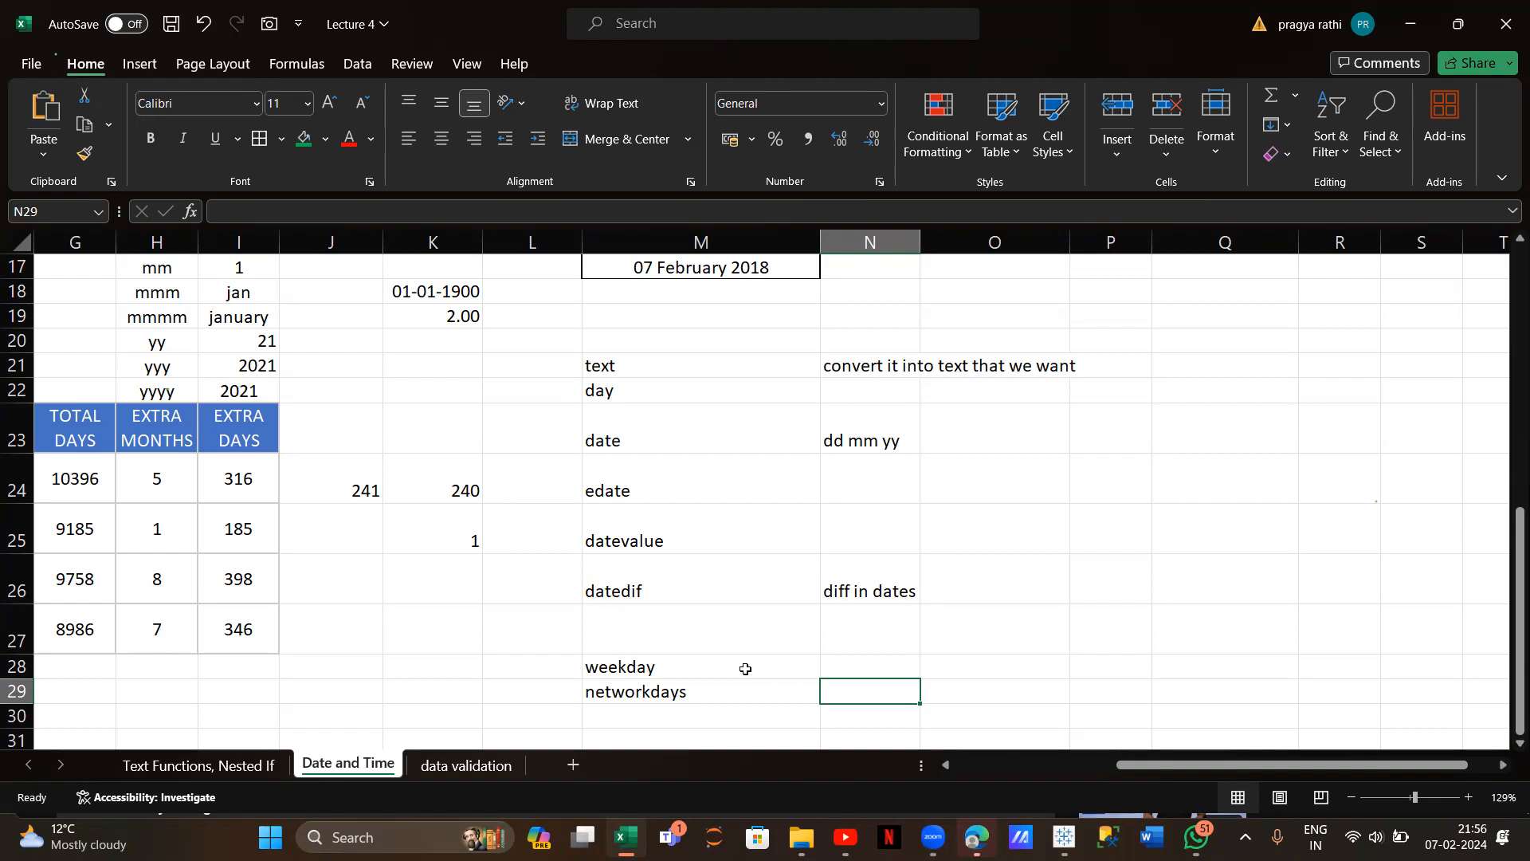
Describe networkdays in N29 as 'count of working day btw 2 dates'
type("wo")
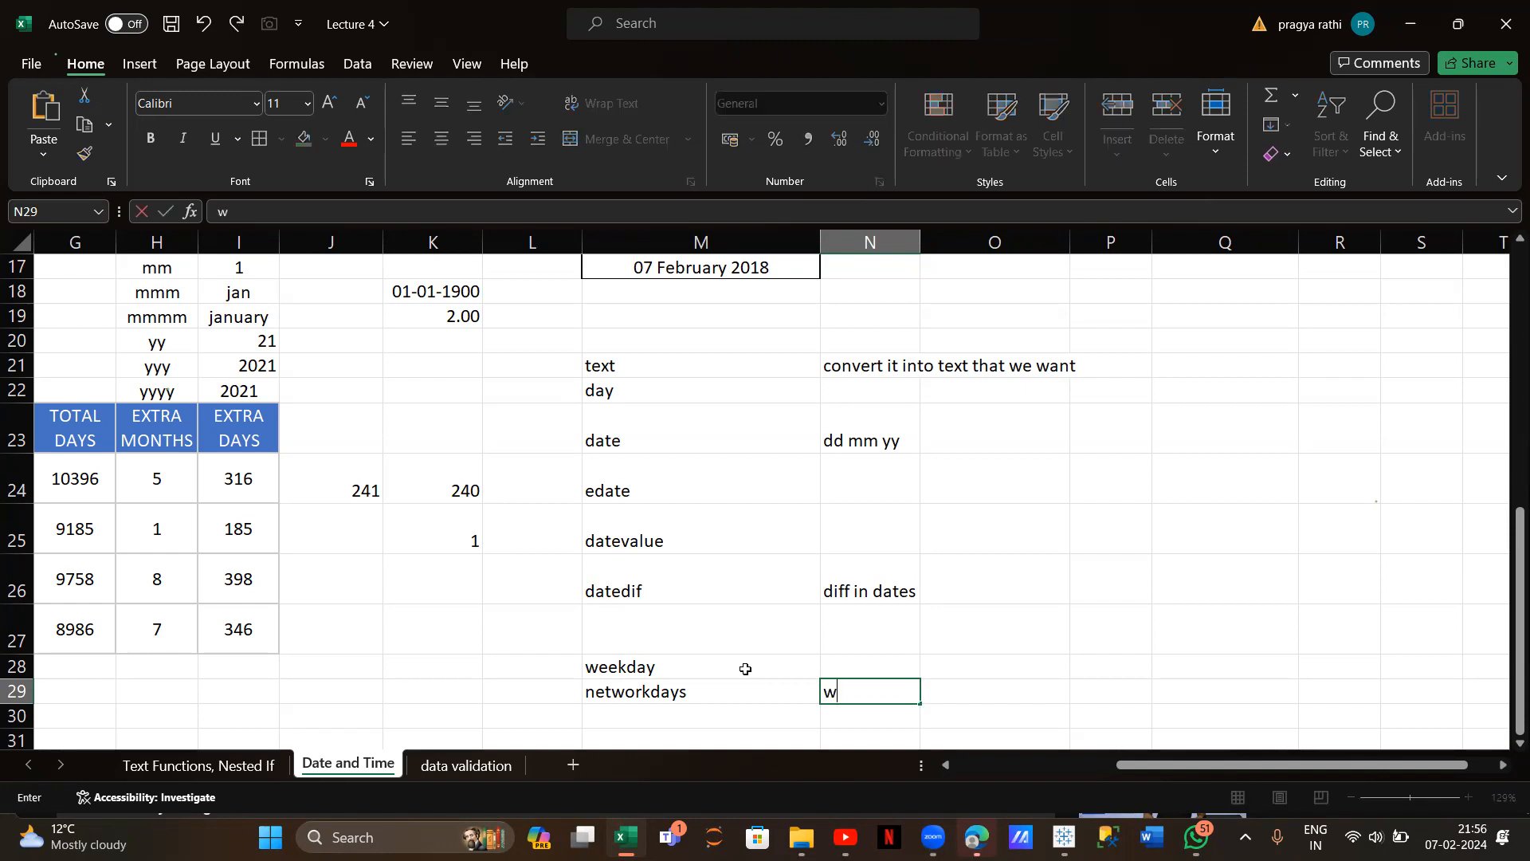
key("BackSpace")
key("BackSpace")
type("count of work")
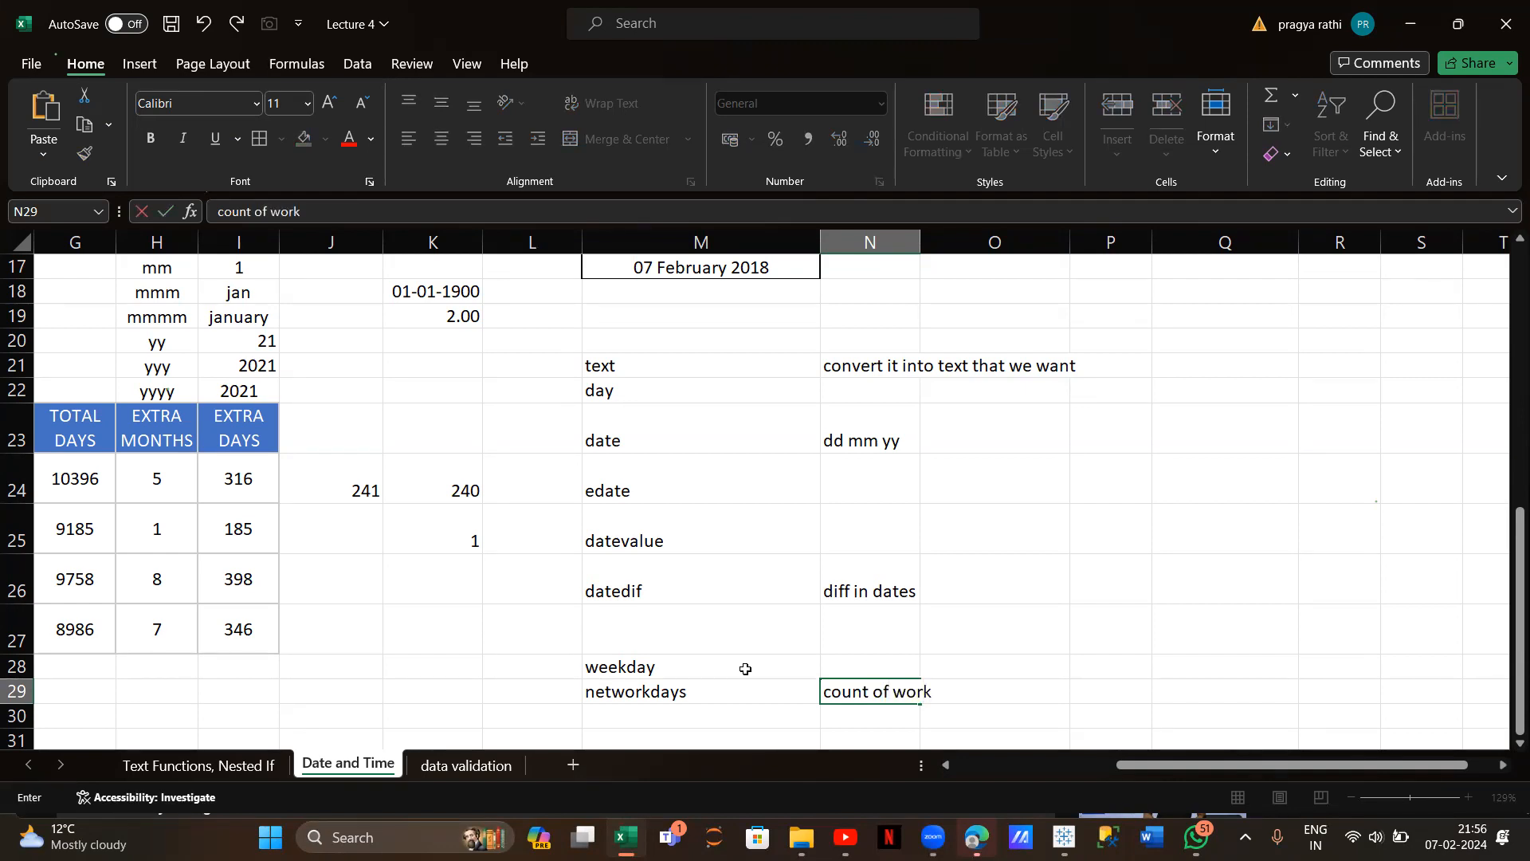
type("ing day btw 2 date")
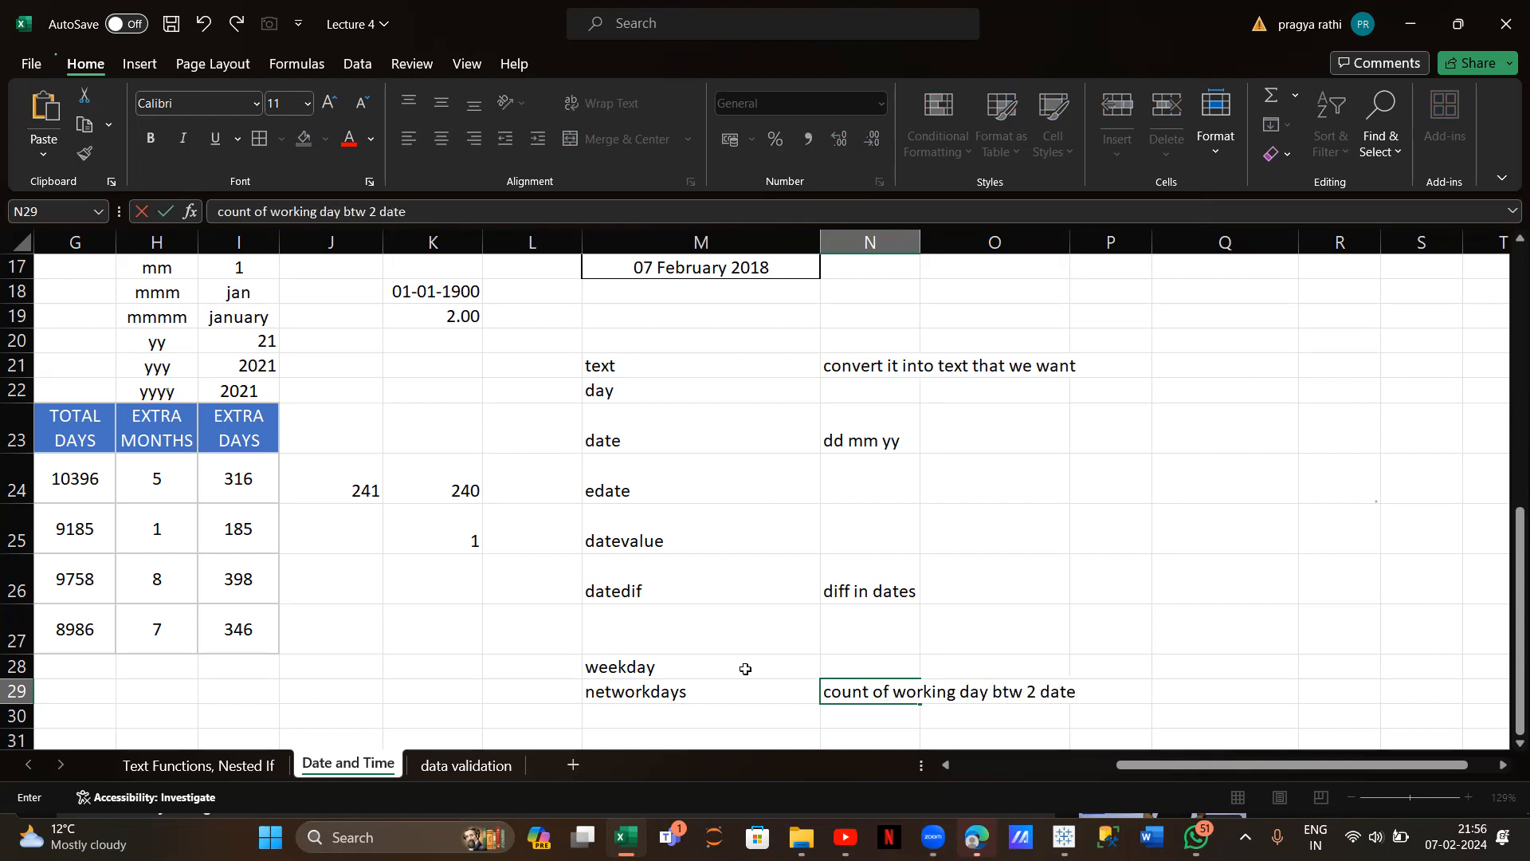
type("s")
left_click(701, 667)
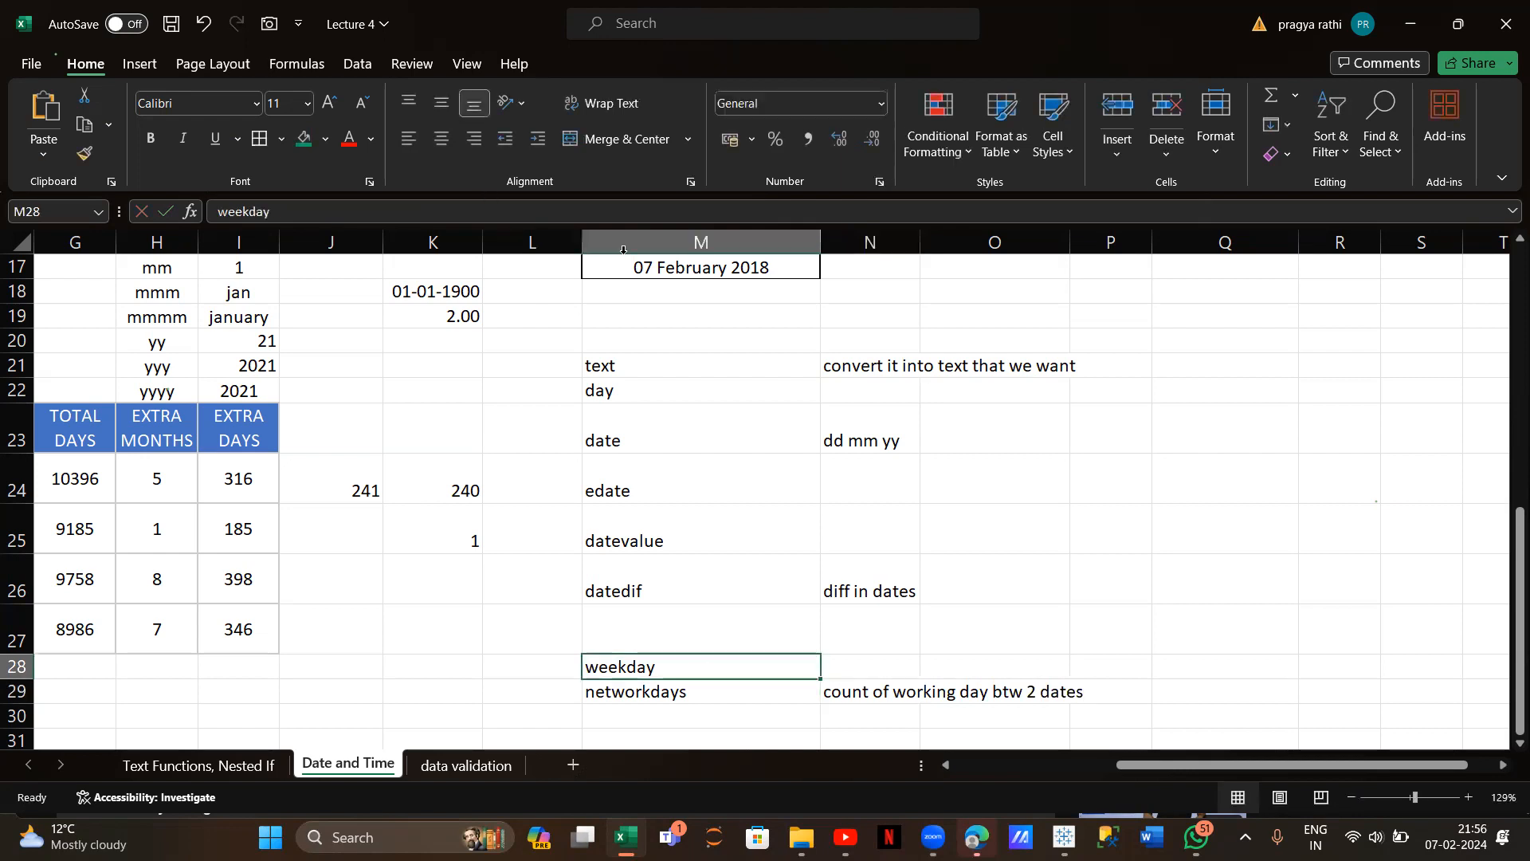
Change the M28 label from weekday to workday
left_click(247, 209)
key("BackSpace")
key("BackSpace")
key("BackSpace")
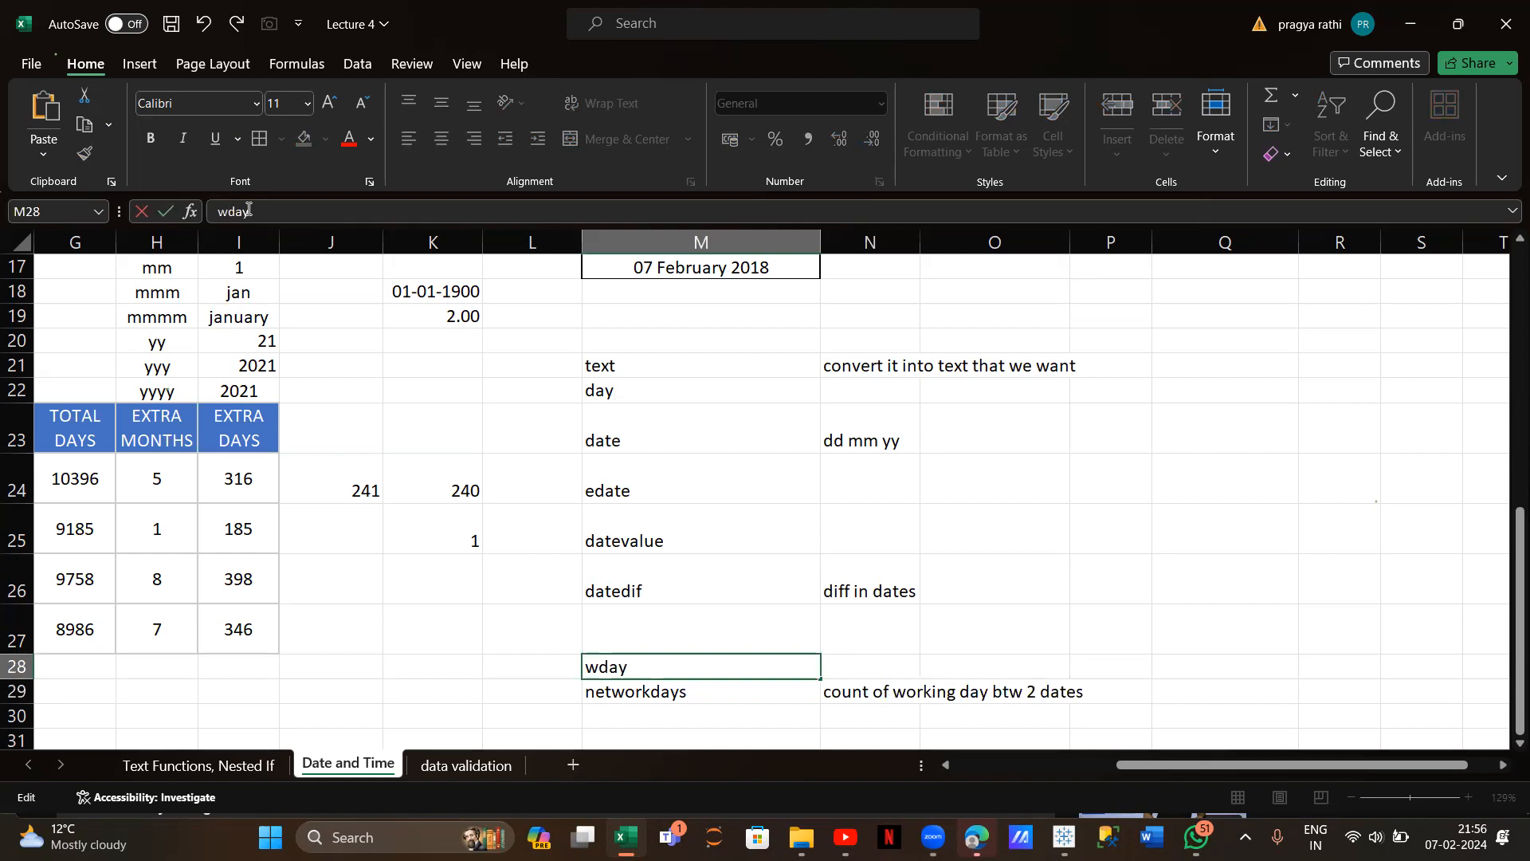
type("ork")
scroll(741, 443, "down", 2)
left_click(884, 568)
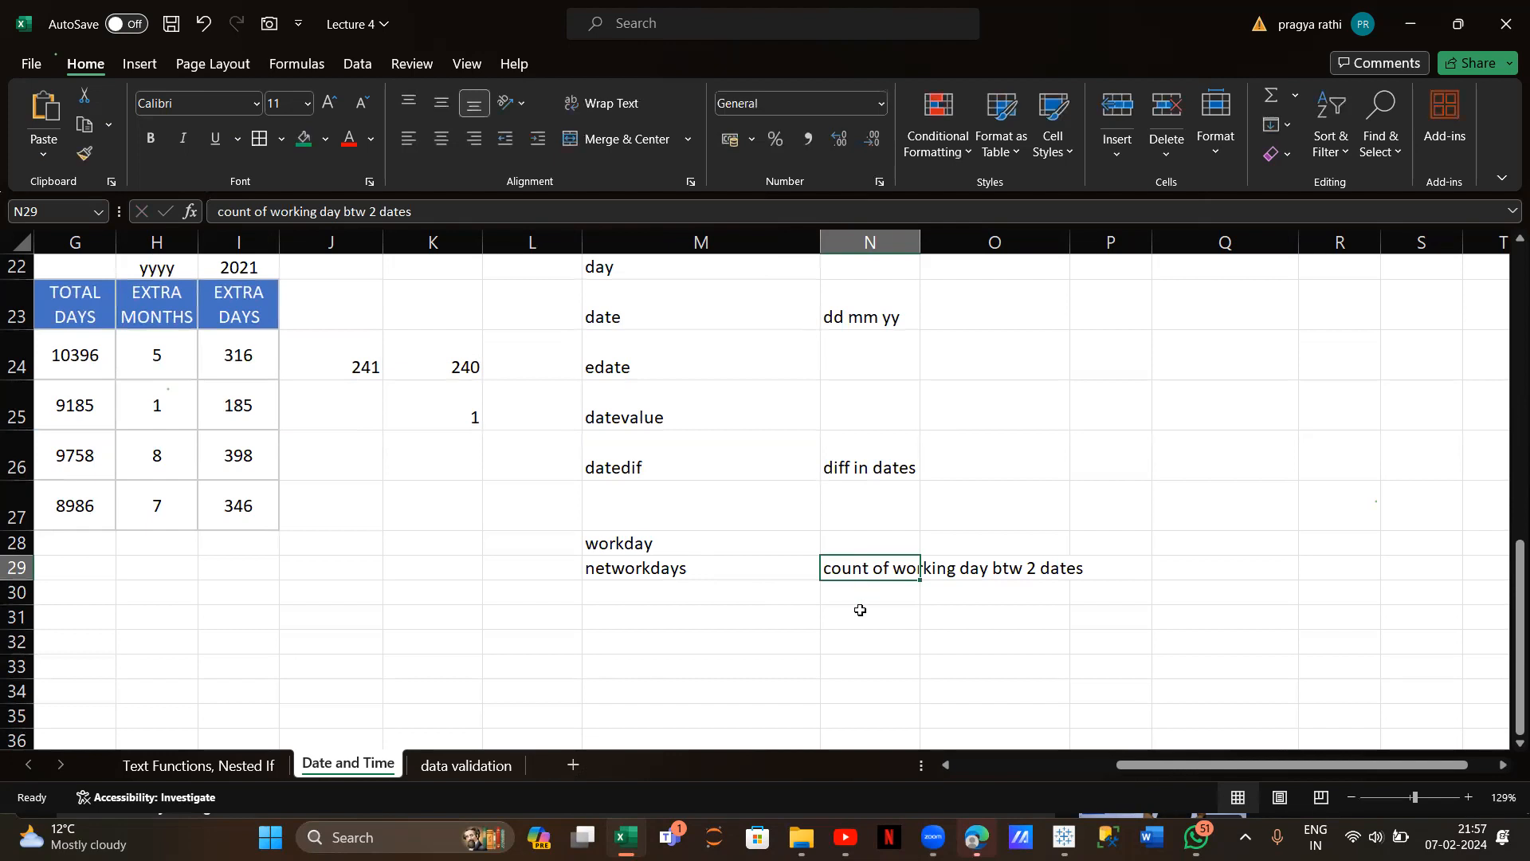
Begin a =networkday( formula in cell M31
left_click(836, 624)
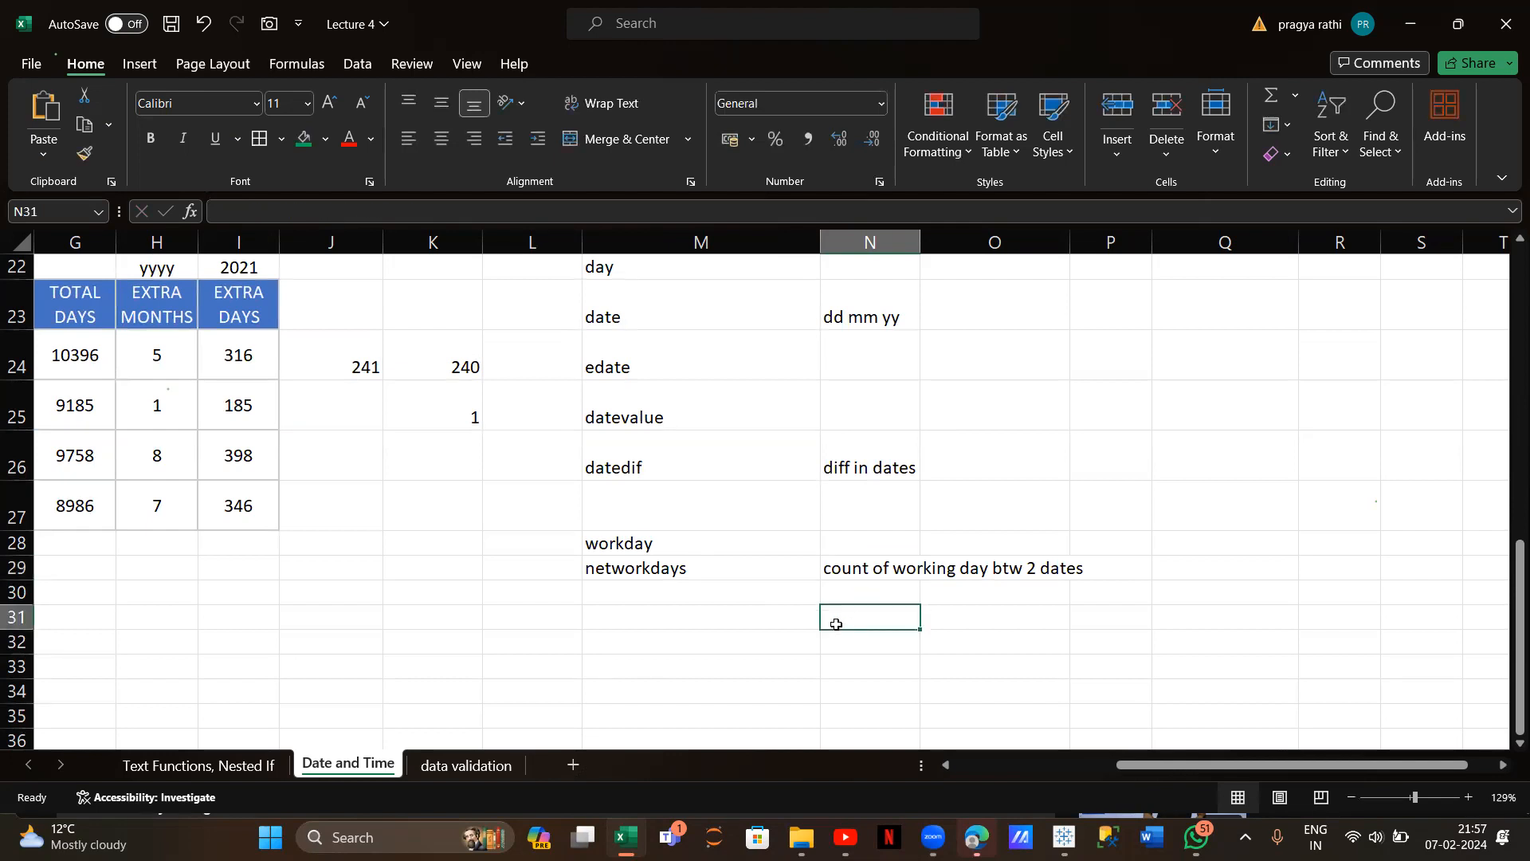
left_click(700, 620)
type("=")
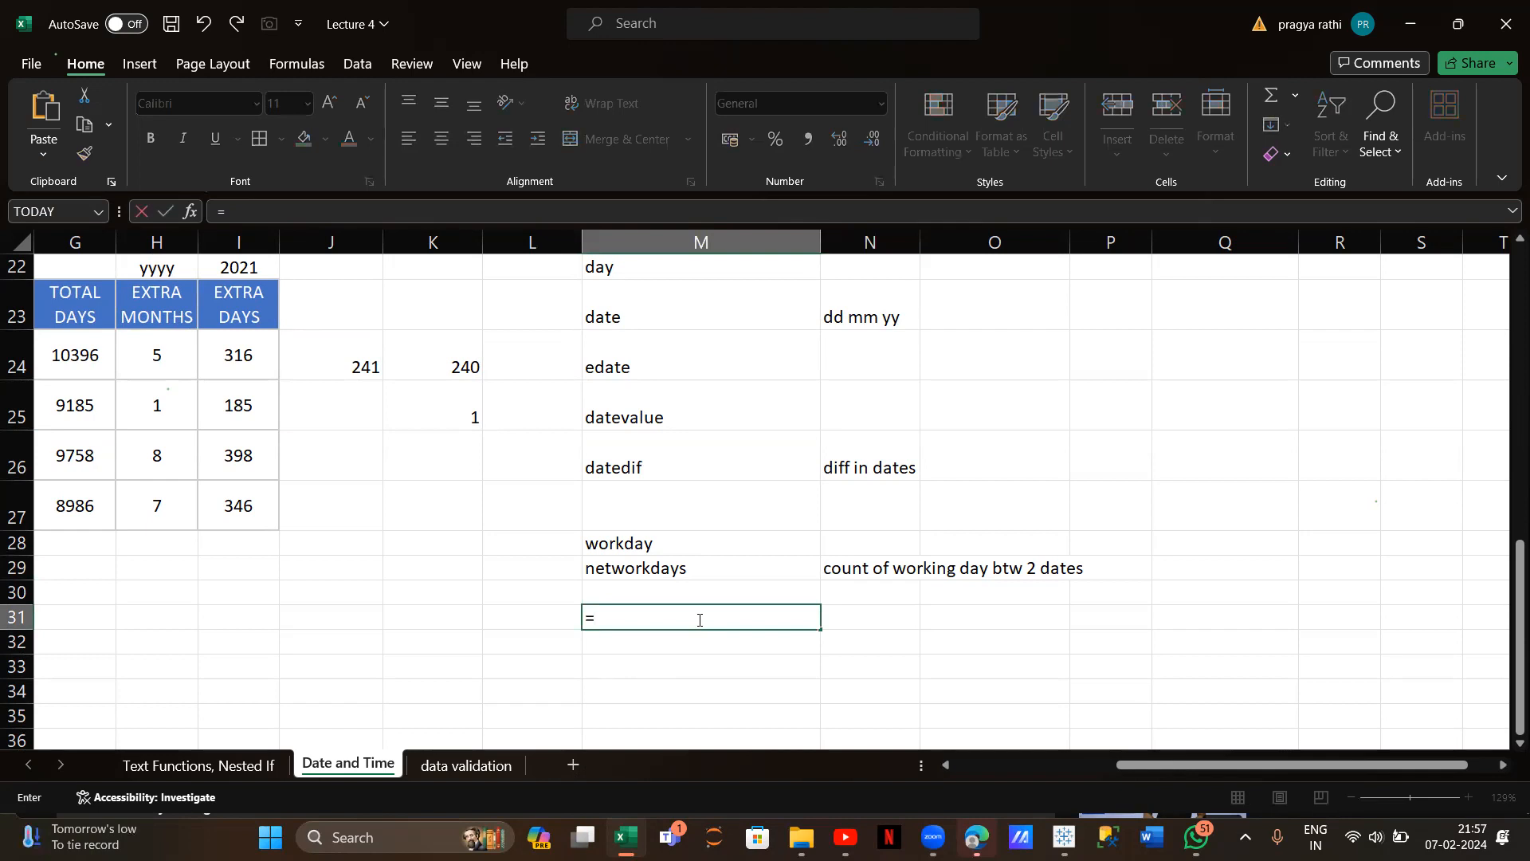
type("ne")
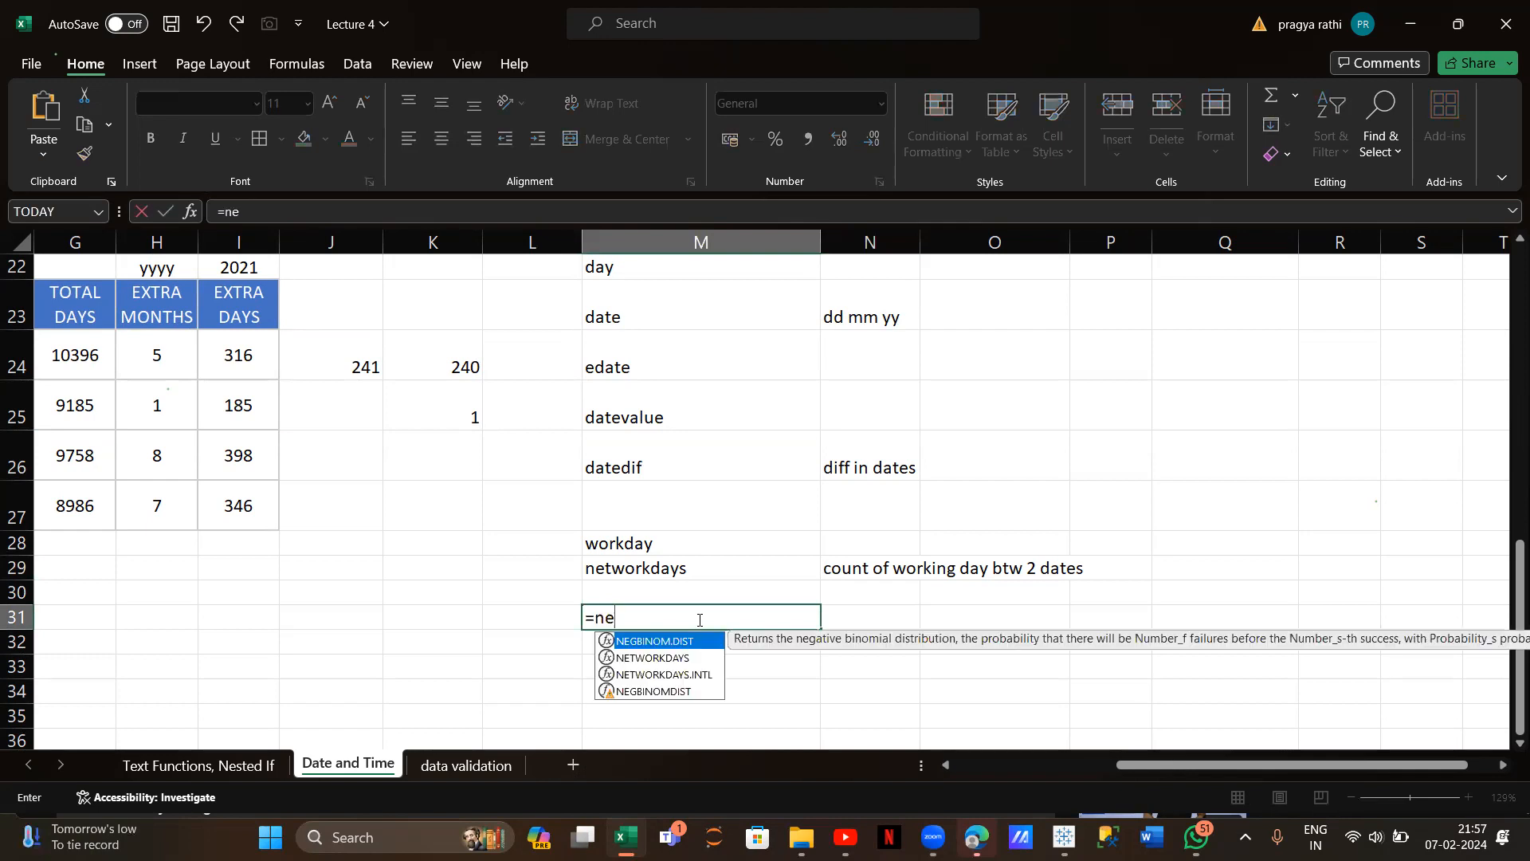
type("tworkday")
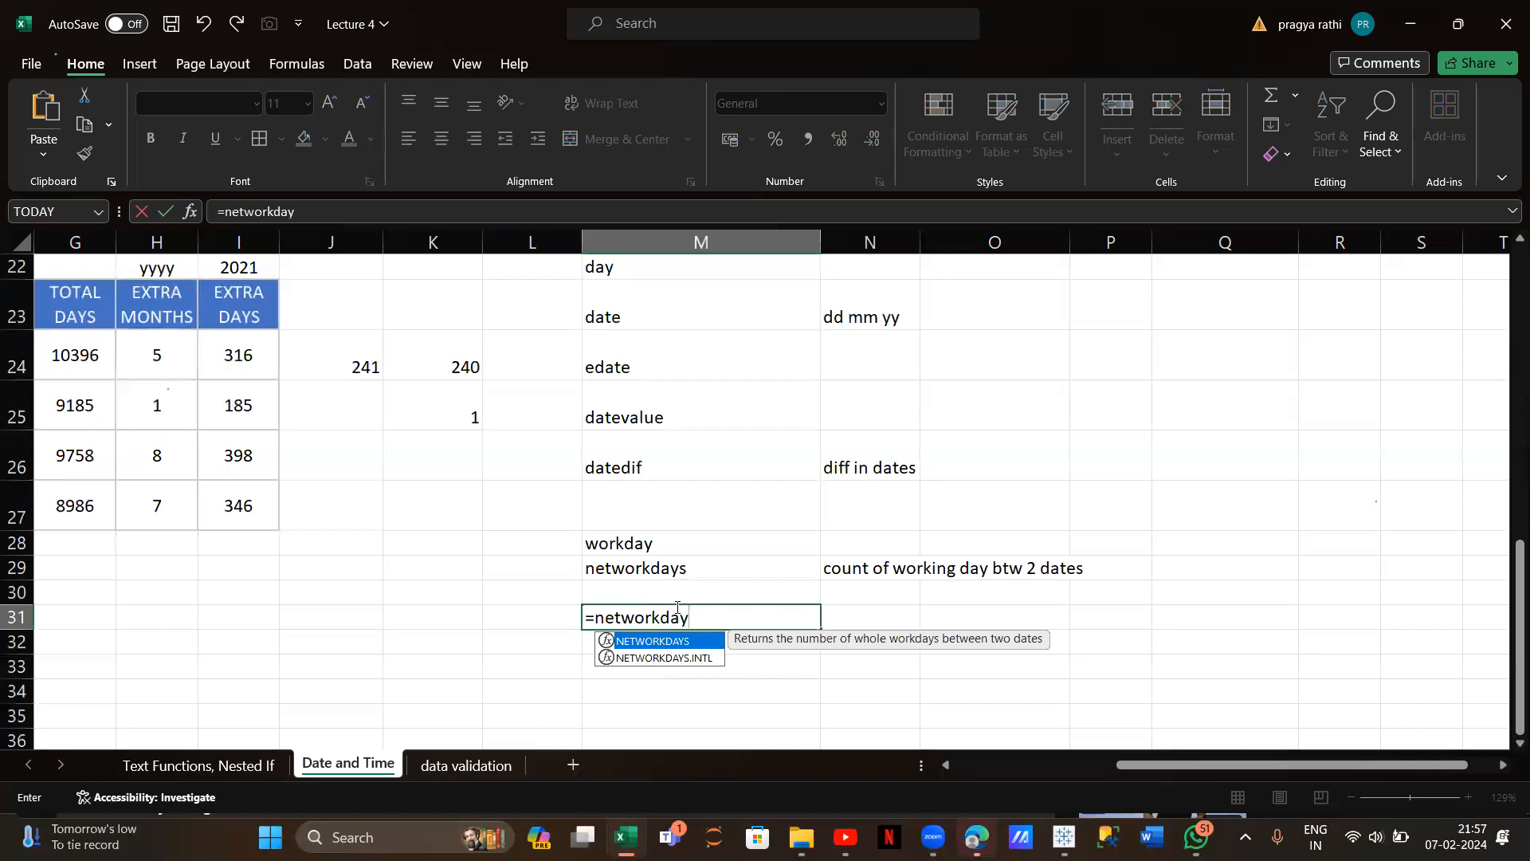
type("(")
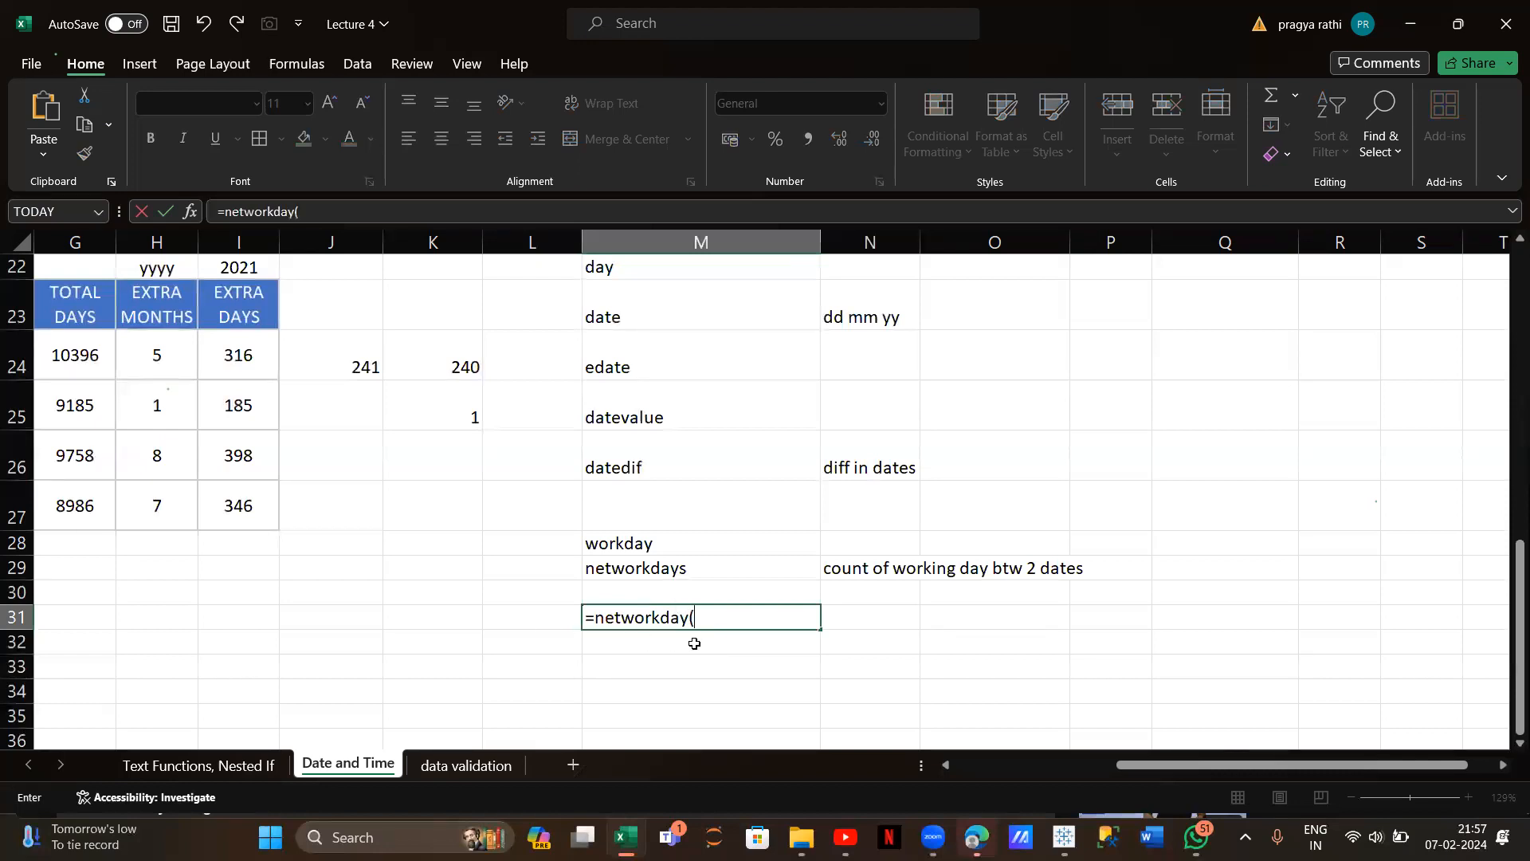
type("\"")
Remove the stray quote and reference date cell C17 in the M31 formula
key("BackSpace")
scroll(387, 549, "left", 4)
scroll(386, 549, "up", 4)
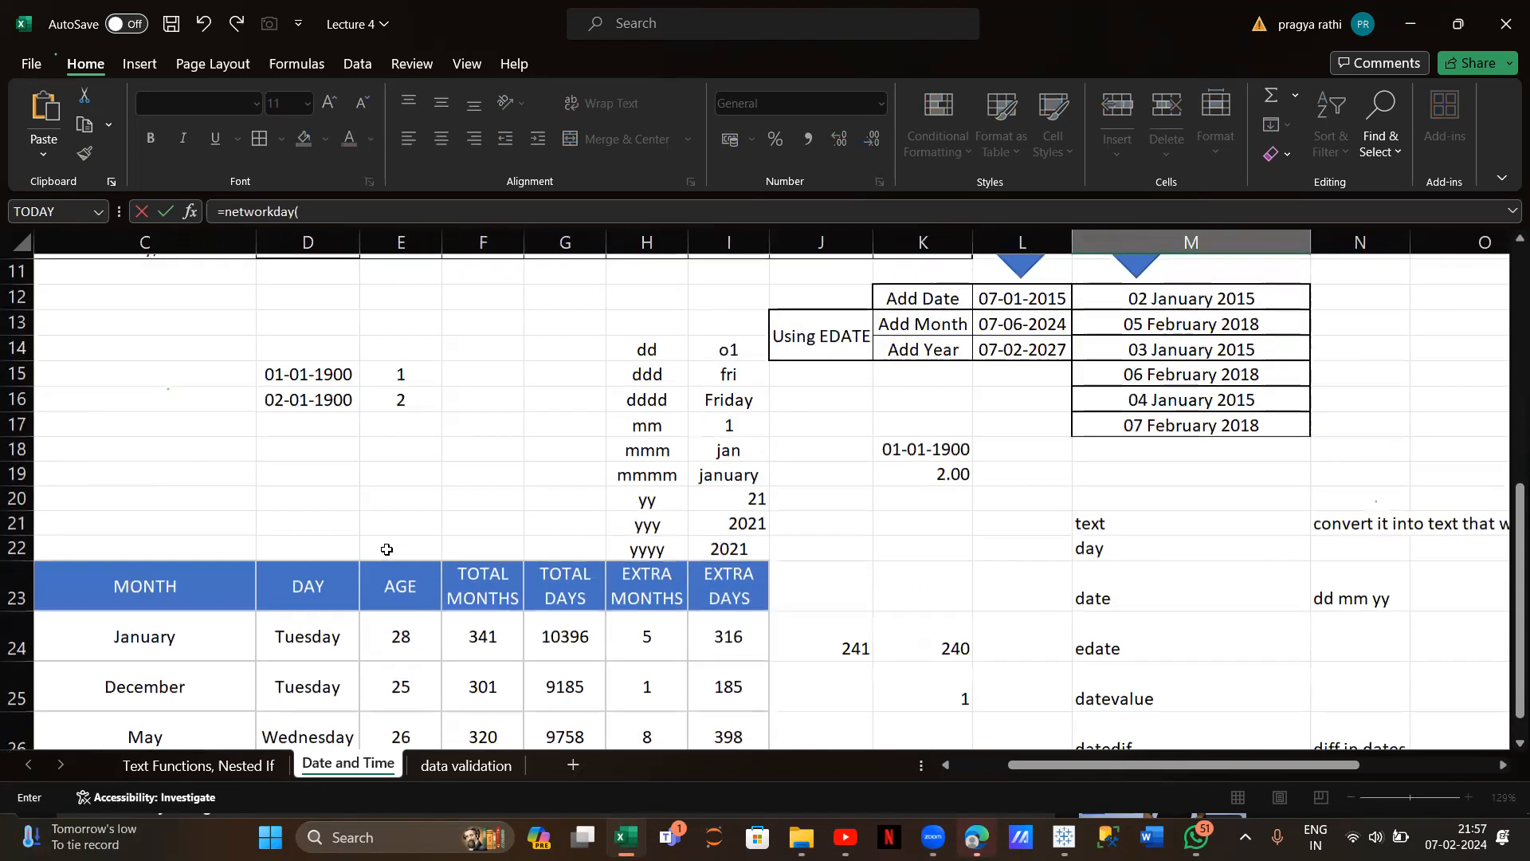
scroll(386, 549, "left", 2)
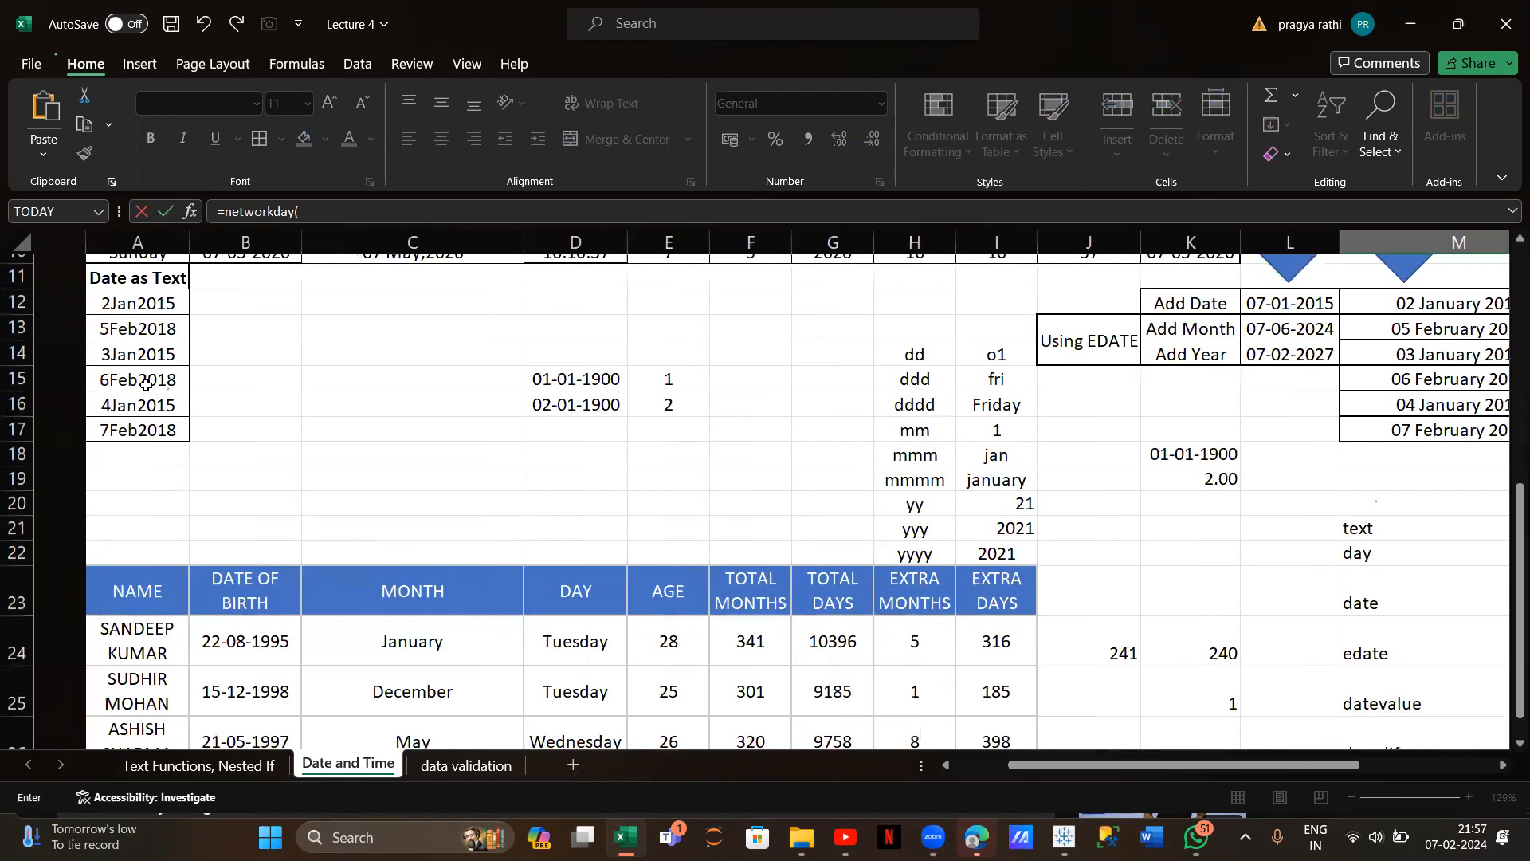
left_click(131, 303)
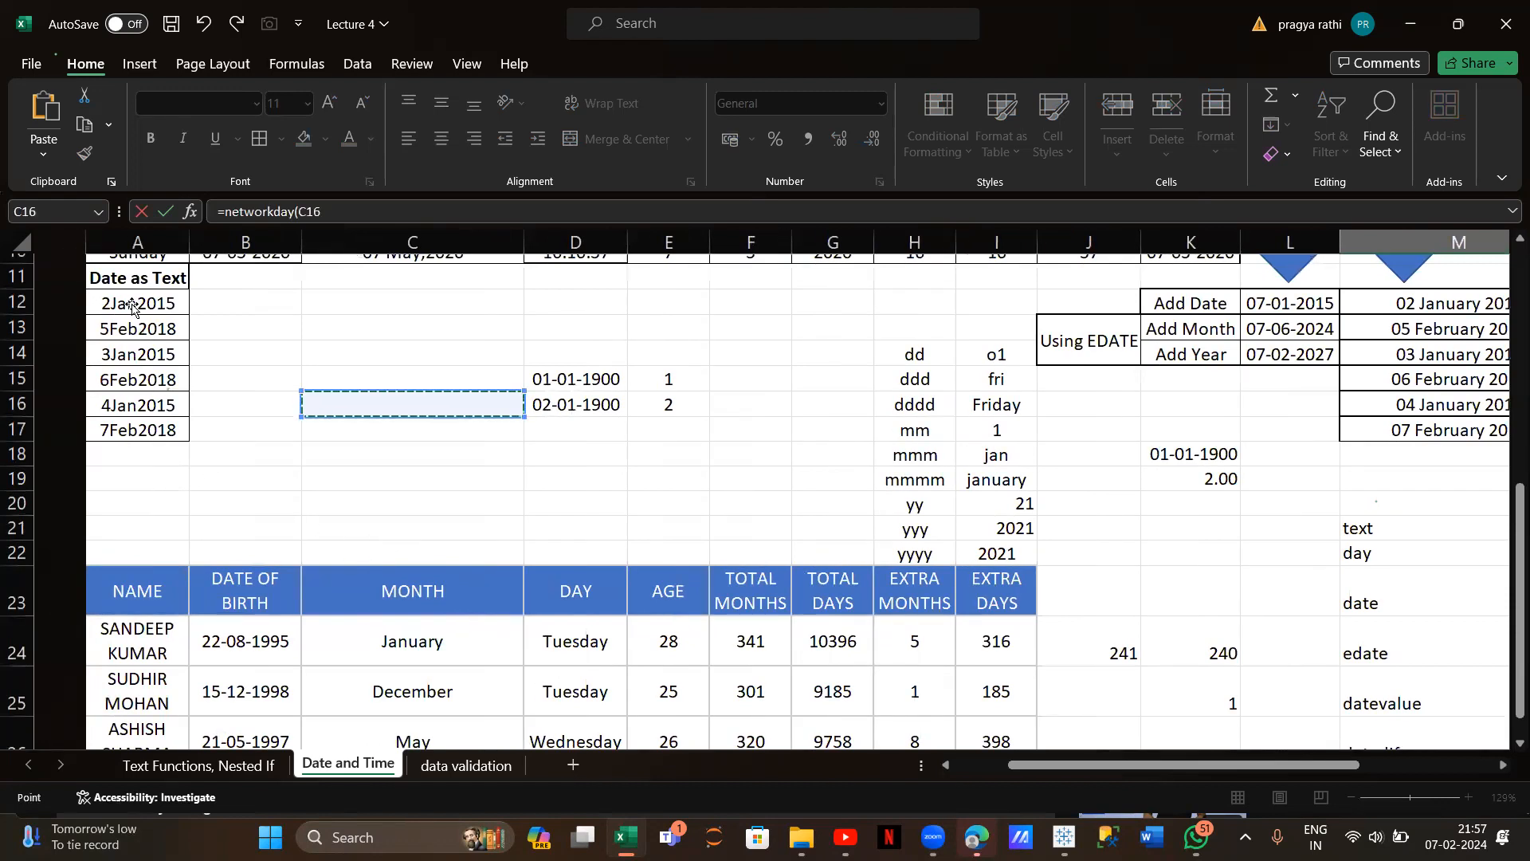
key("Down")
left_click(134, 311)
scroll(387, 453, "right", 4)
scroll(386, 453, "down", 4)
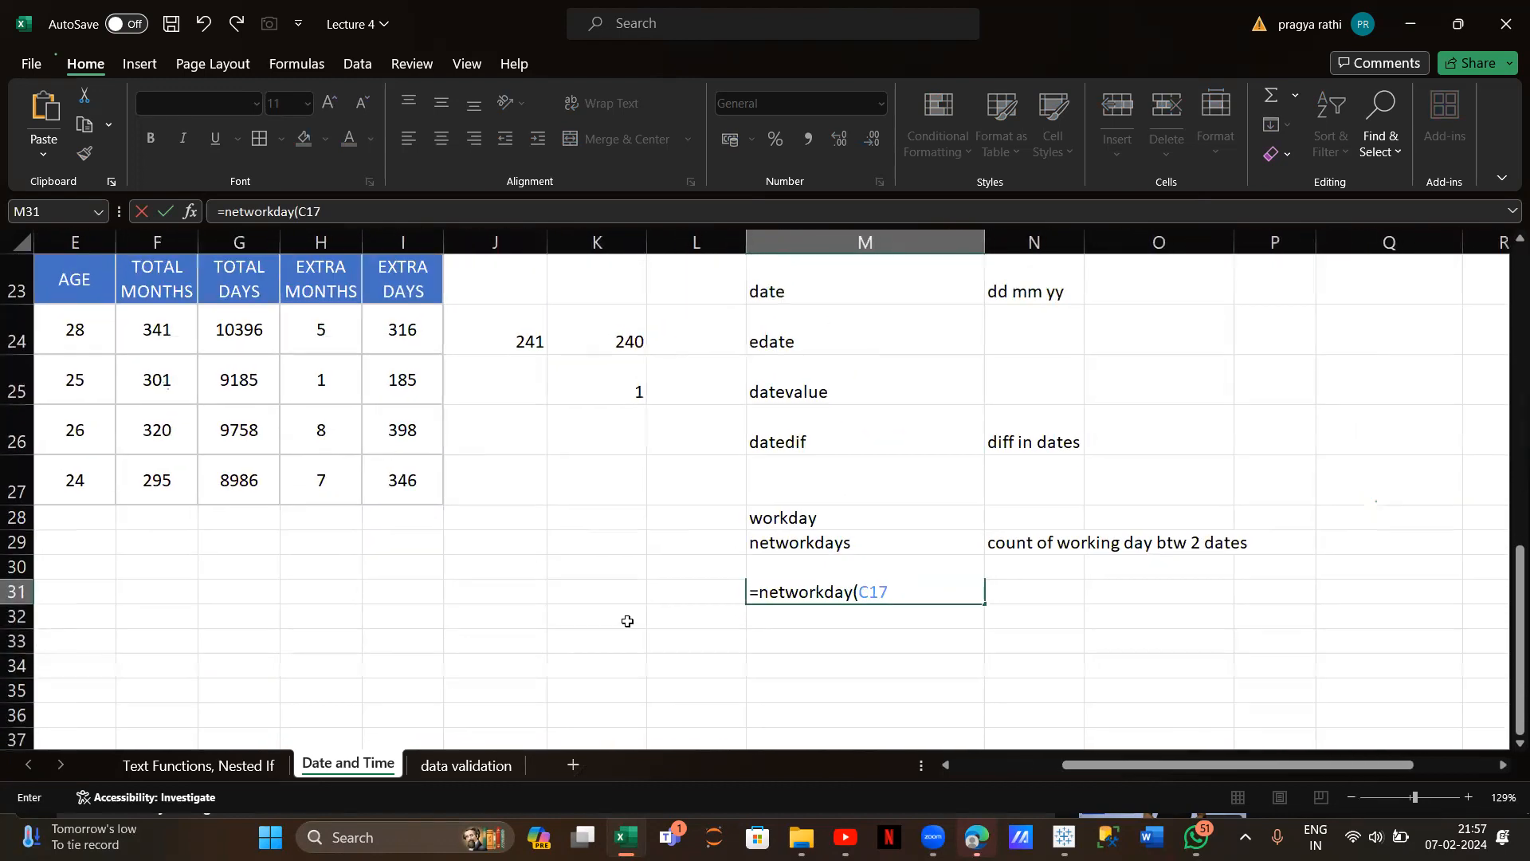
scroll(624, 618, "left", 4)
scroll(624, 617, "up", 2)
scroll(627, 620, "up", 3)
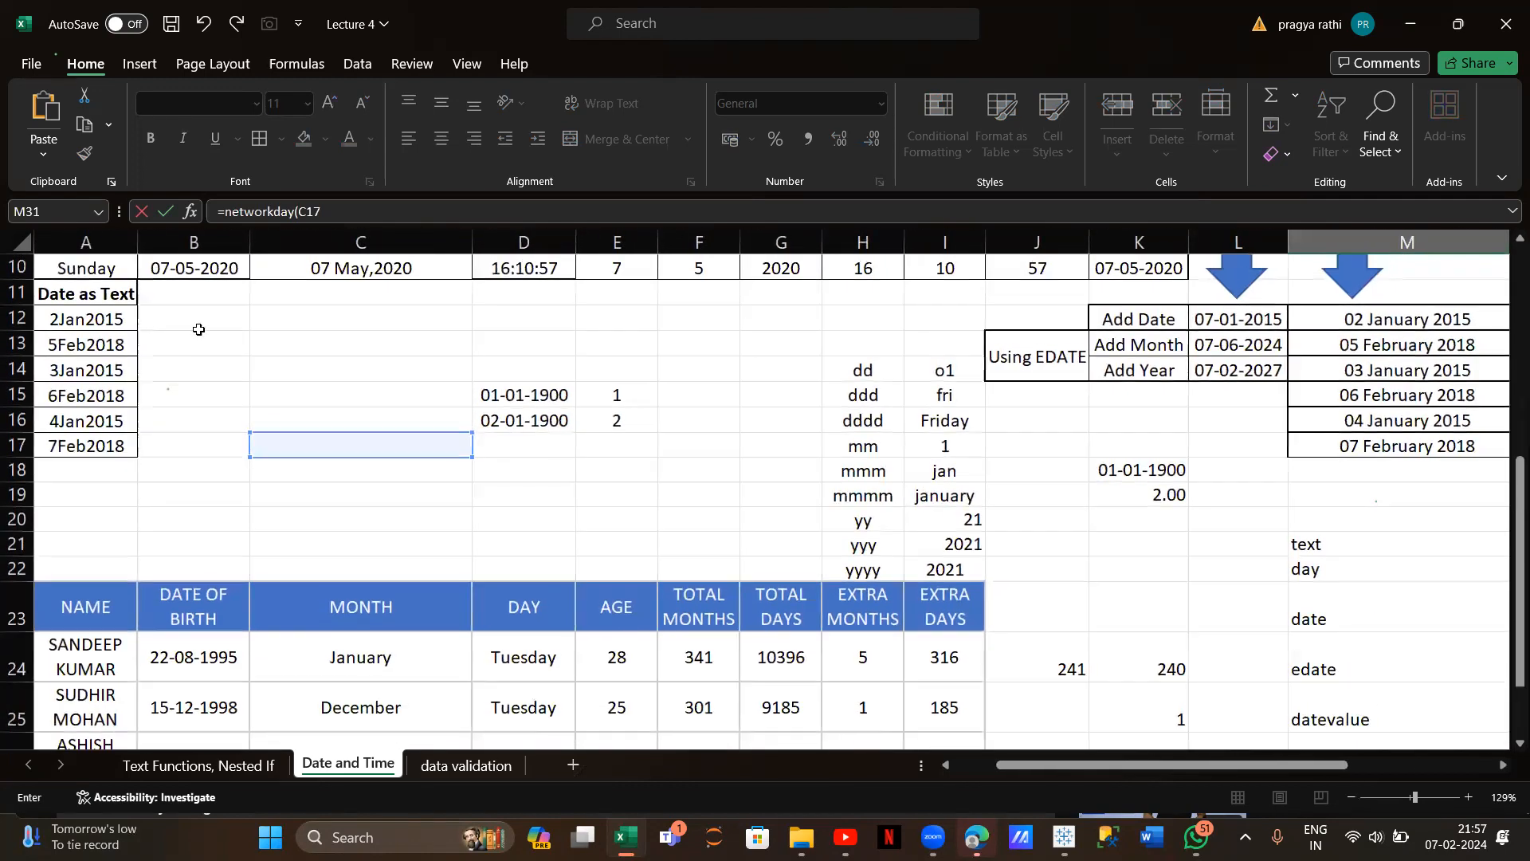
Commit =networkday(C17, leaving M31 showing #NAME?, and select cell A12
left_click(100, 317)
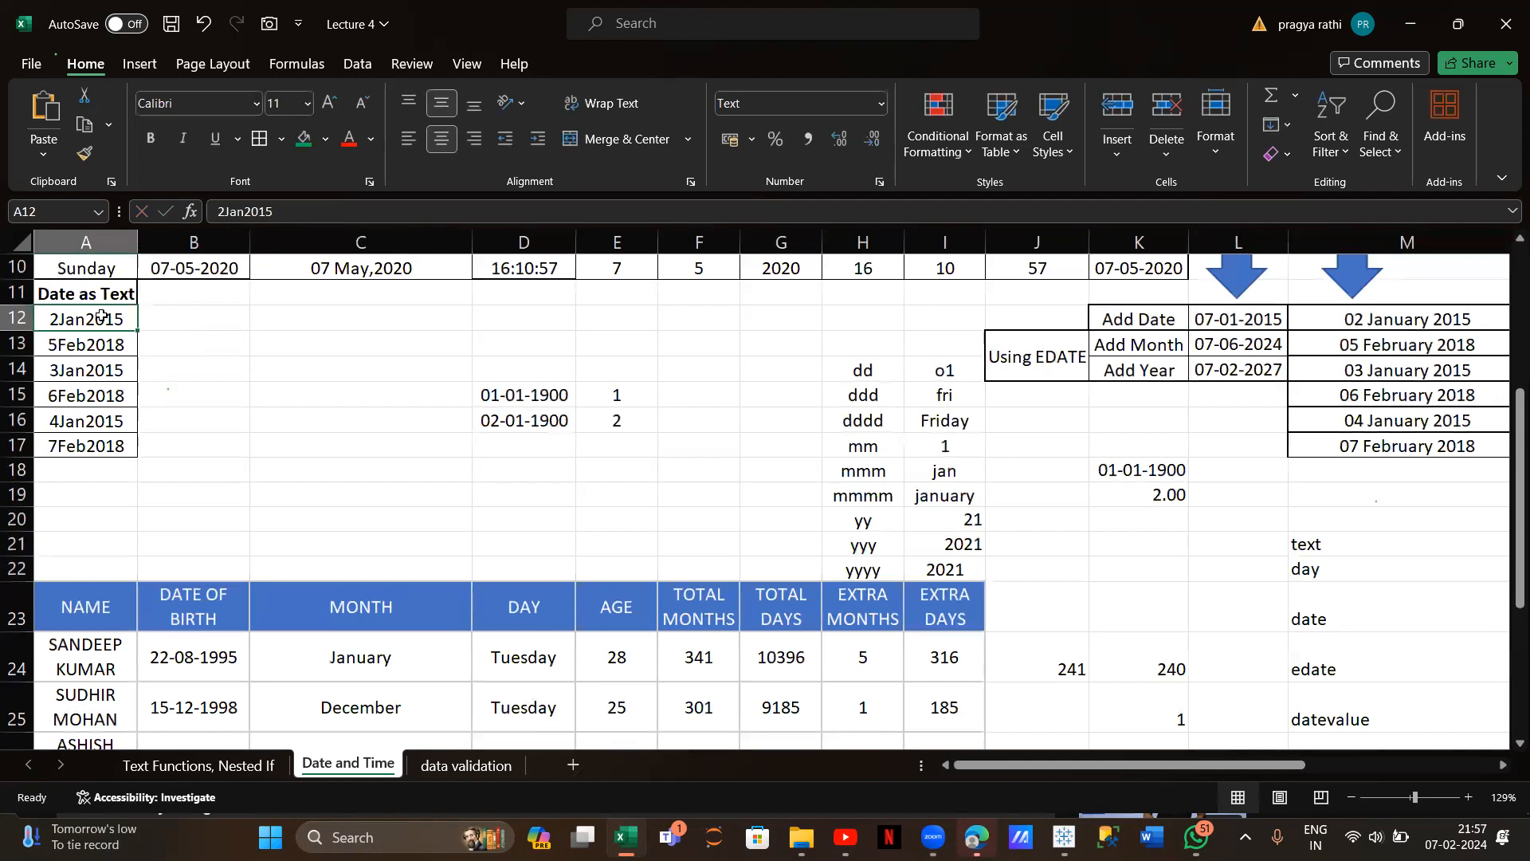
scroll(634, 514, "down", 5)
scroll(634, 514, "right", 3)
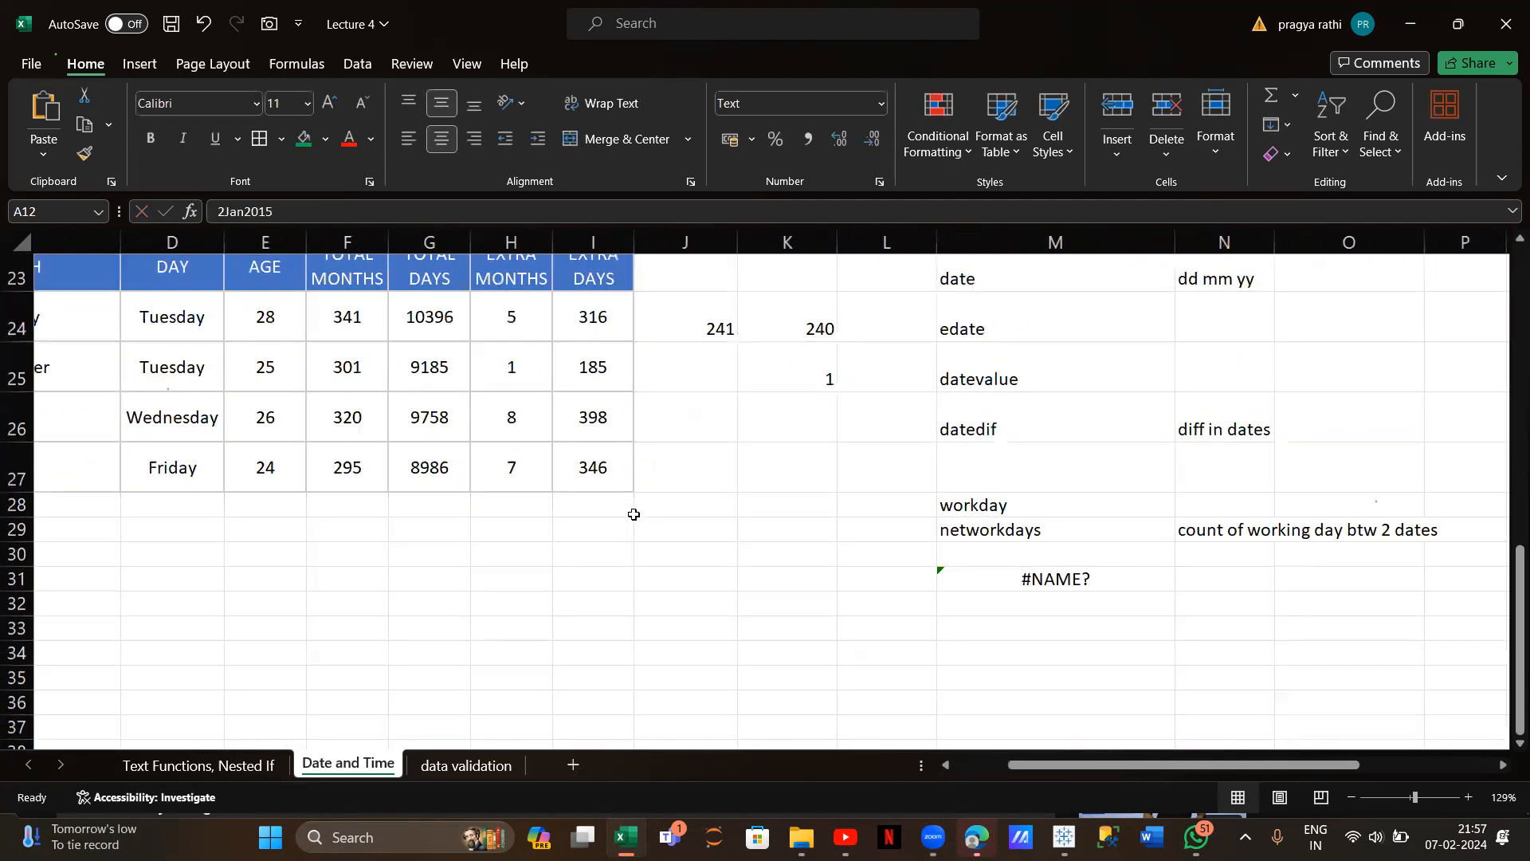
scroll(700, 523, "up", 7)
scroll(701, 523, "left", 3)
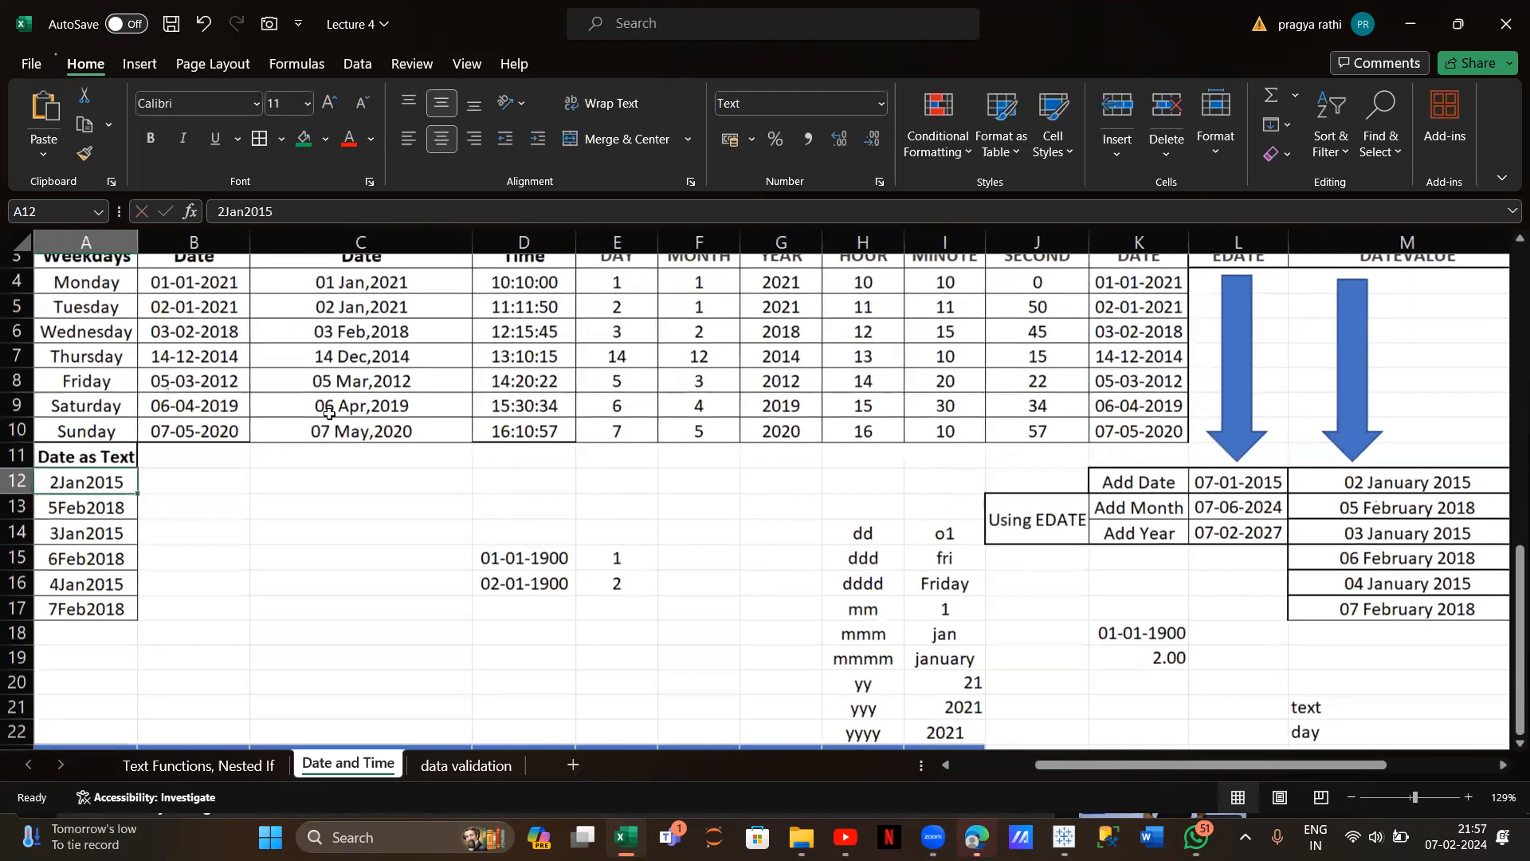
scroll(329, 414, "down", 1)
Enter =networkday(A12,A13) in C13, which returns #NAME?
left_click(304, 500)
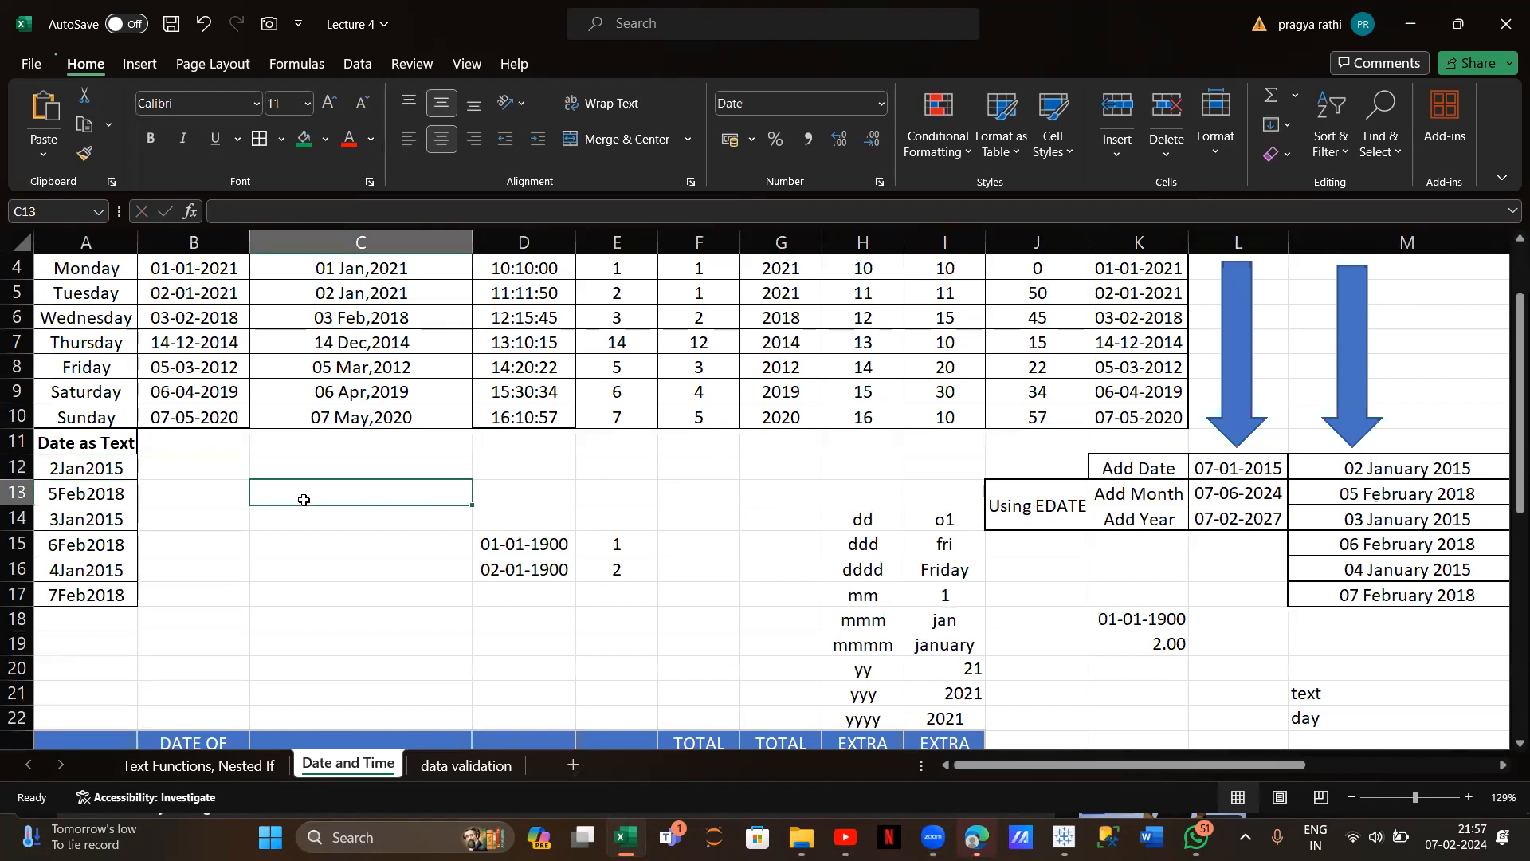
type("=networkday(")
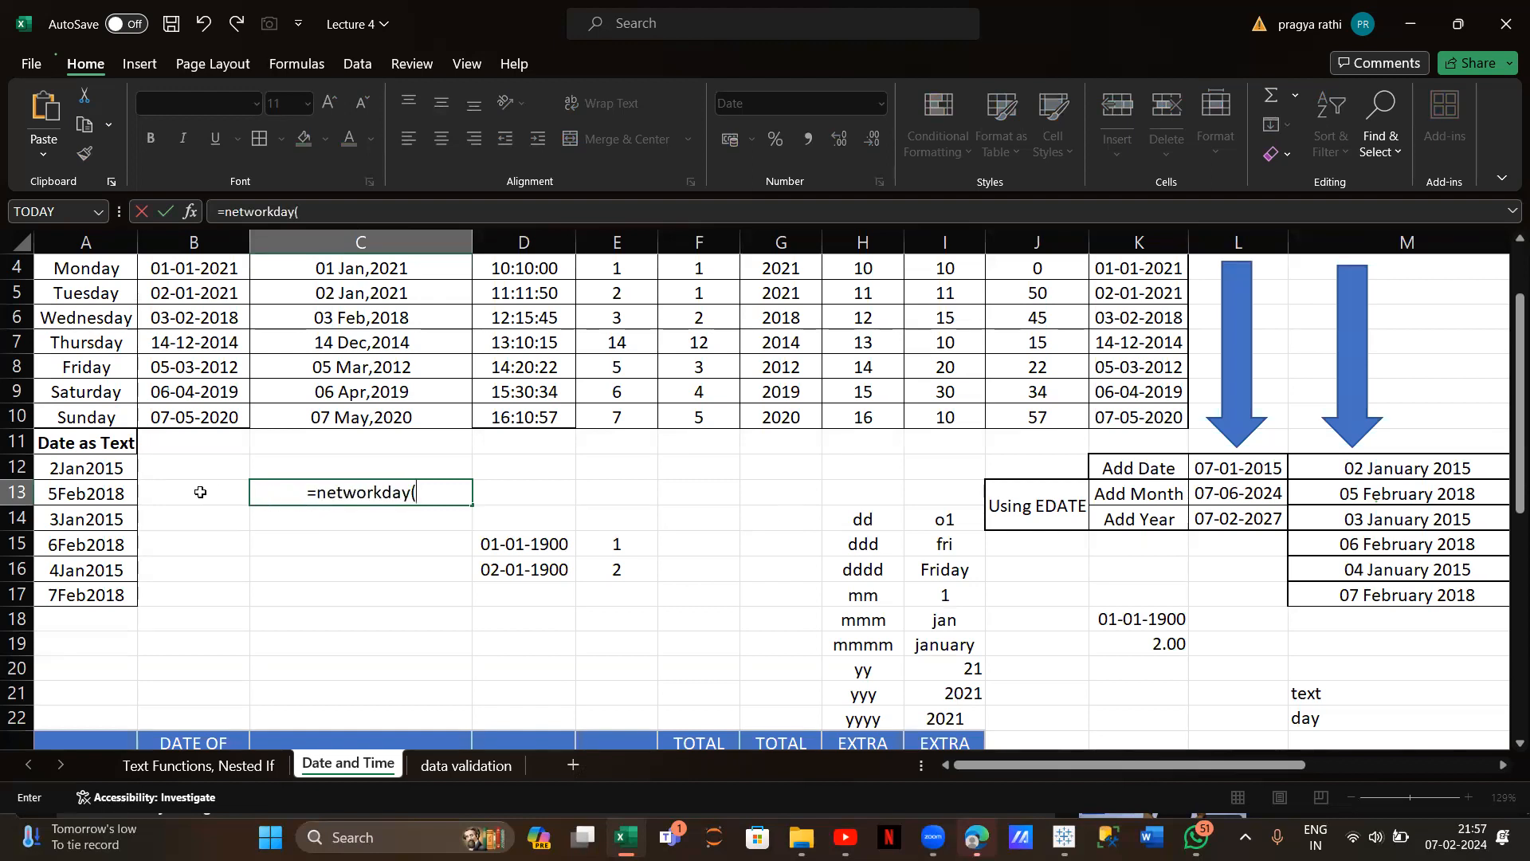
left_click(120, 468)
type(",")
left_click(118, 493)
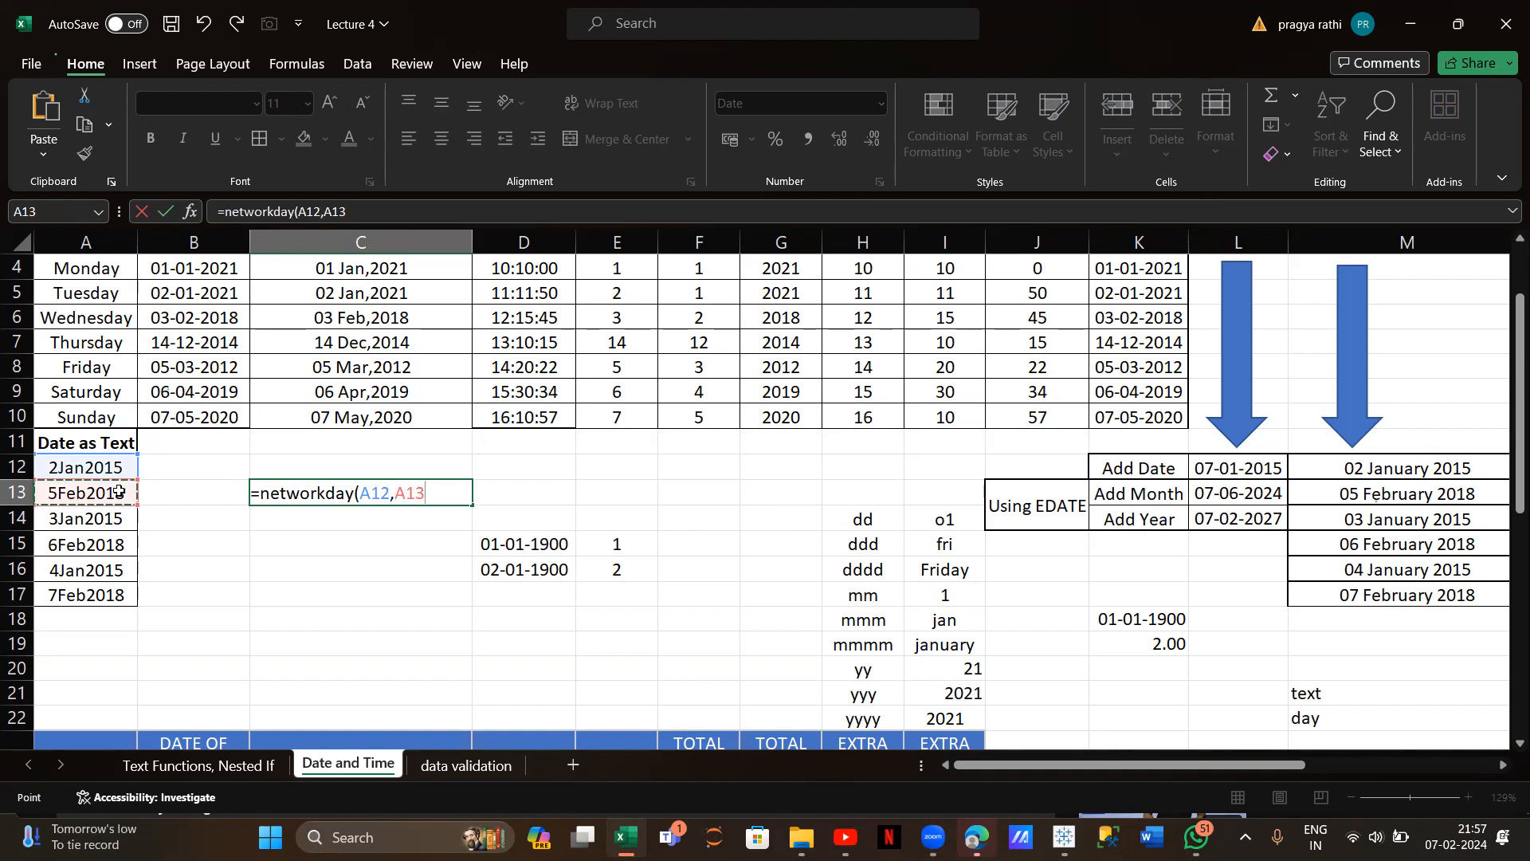
key("Return")
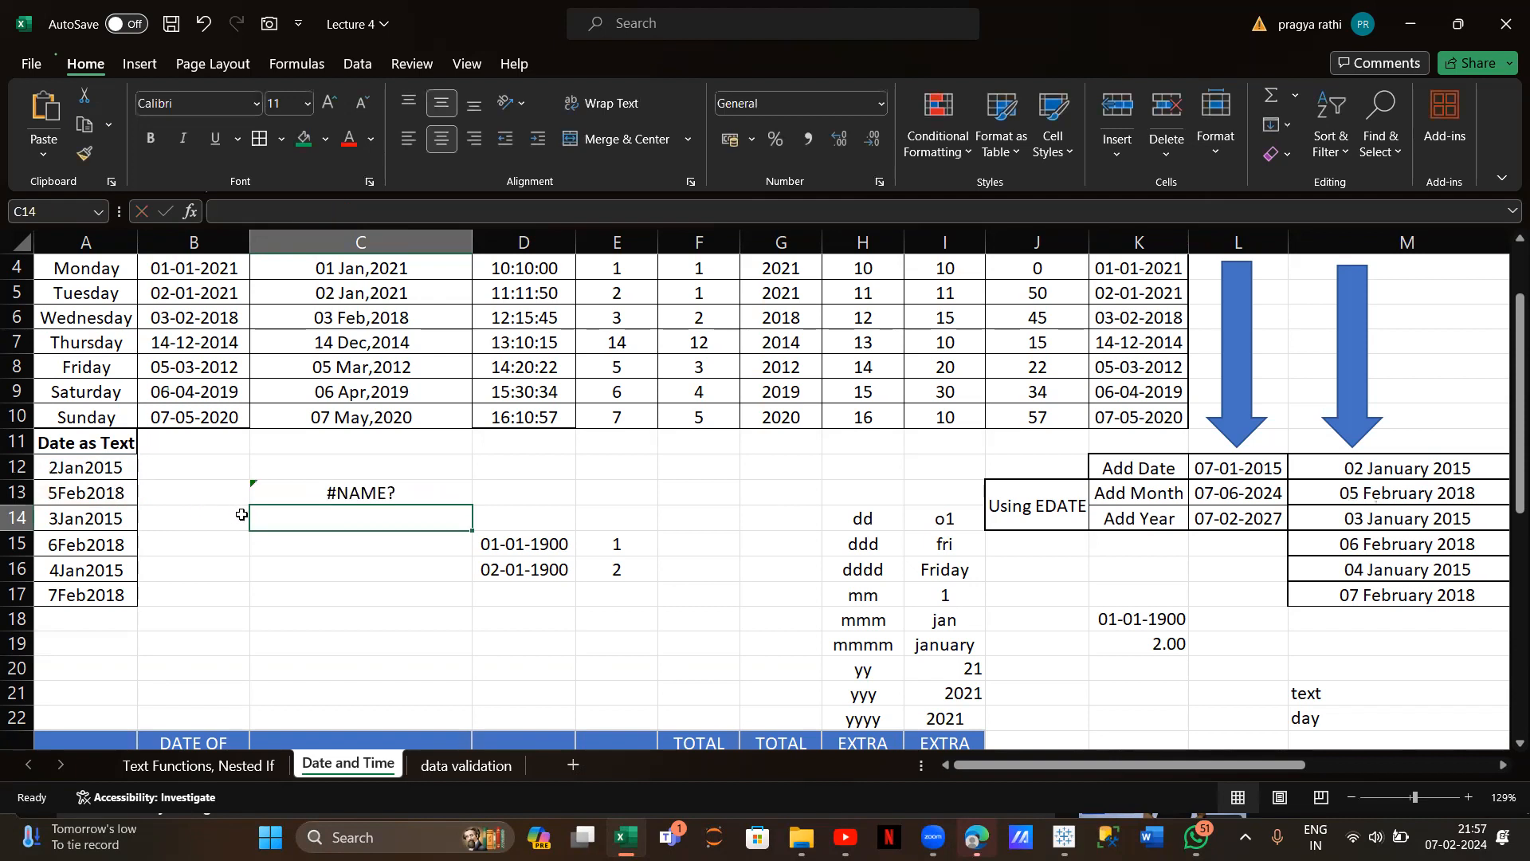
Strip the arguments from C13's formula, leaving =networkday()
left_click(325, 495)
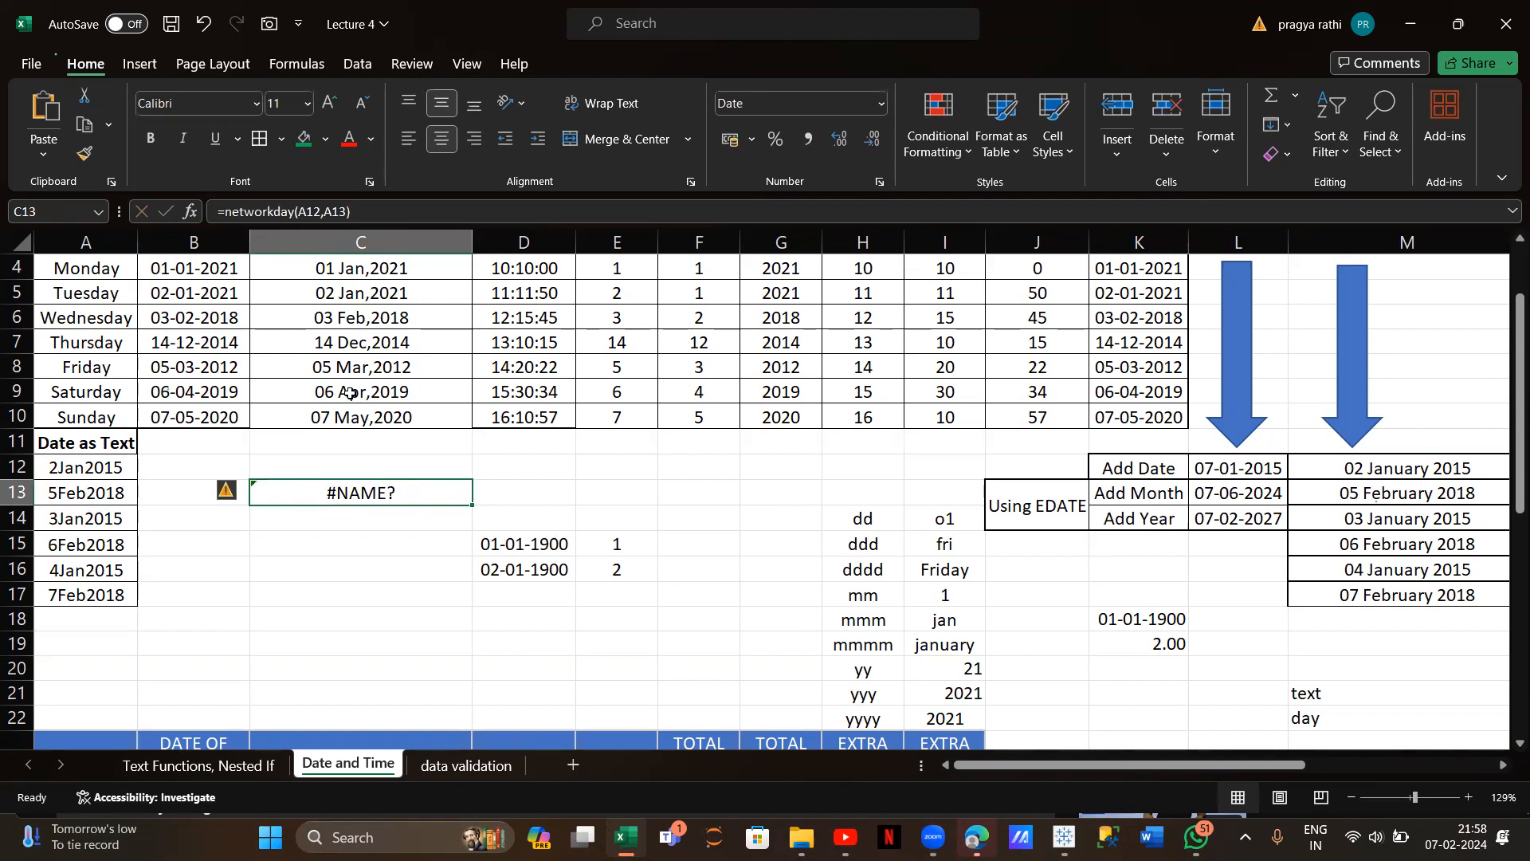
left_click(349, 211)
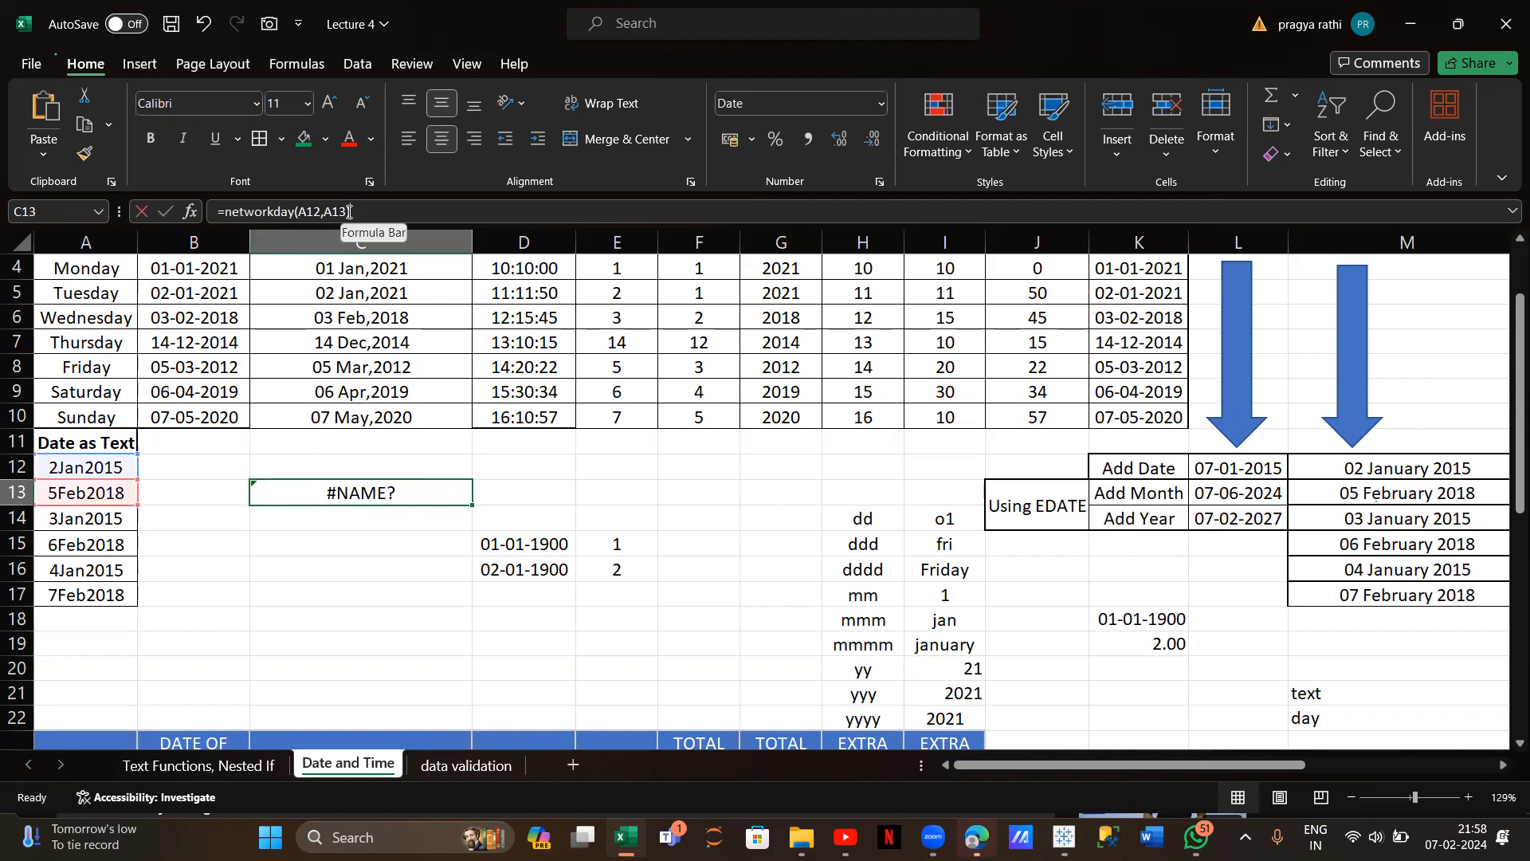
key("BackSpace")
key("BackSpace")
key("BackSpace")
key("BackSpace")
key("BackSpace")
key("BackSpace")
key("BackSpace")
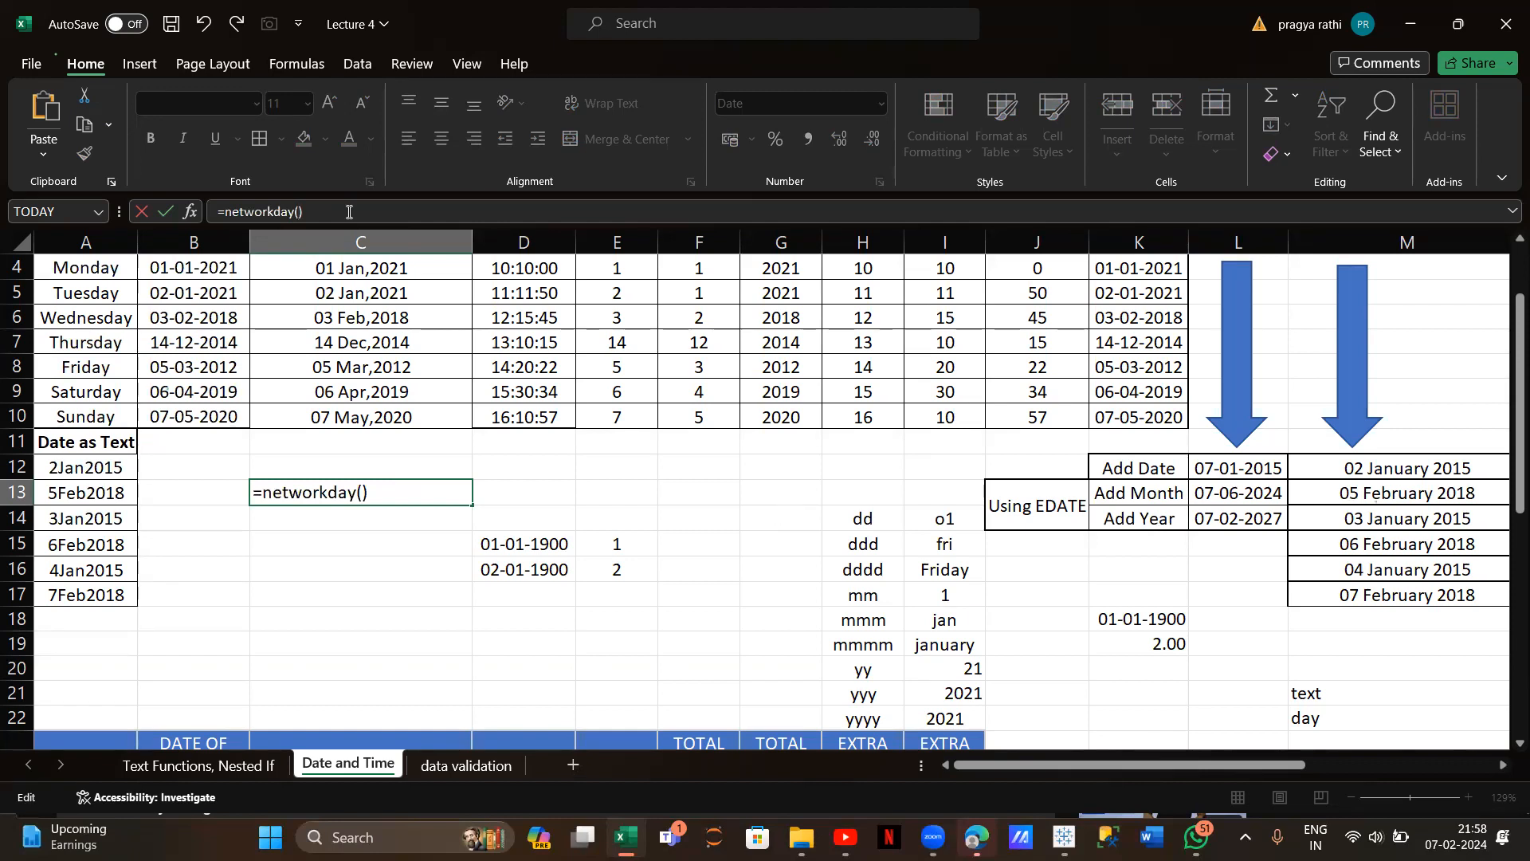
Try a literal 01-02-2024 date argument and fix the function name to networkdays
type(":")
key("BackSpace")
type("\"01-02-")
type("2024")
left_click(355, 494)
type("s")
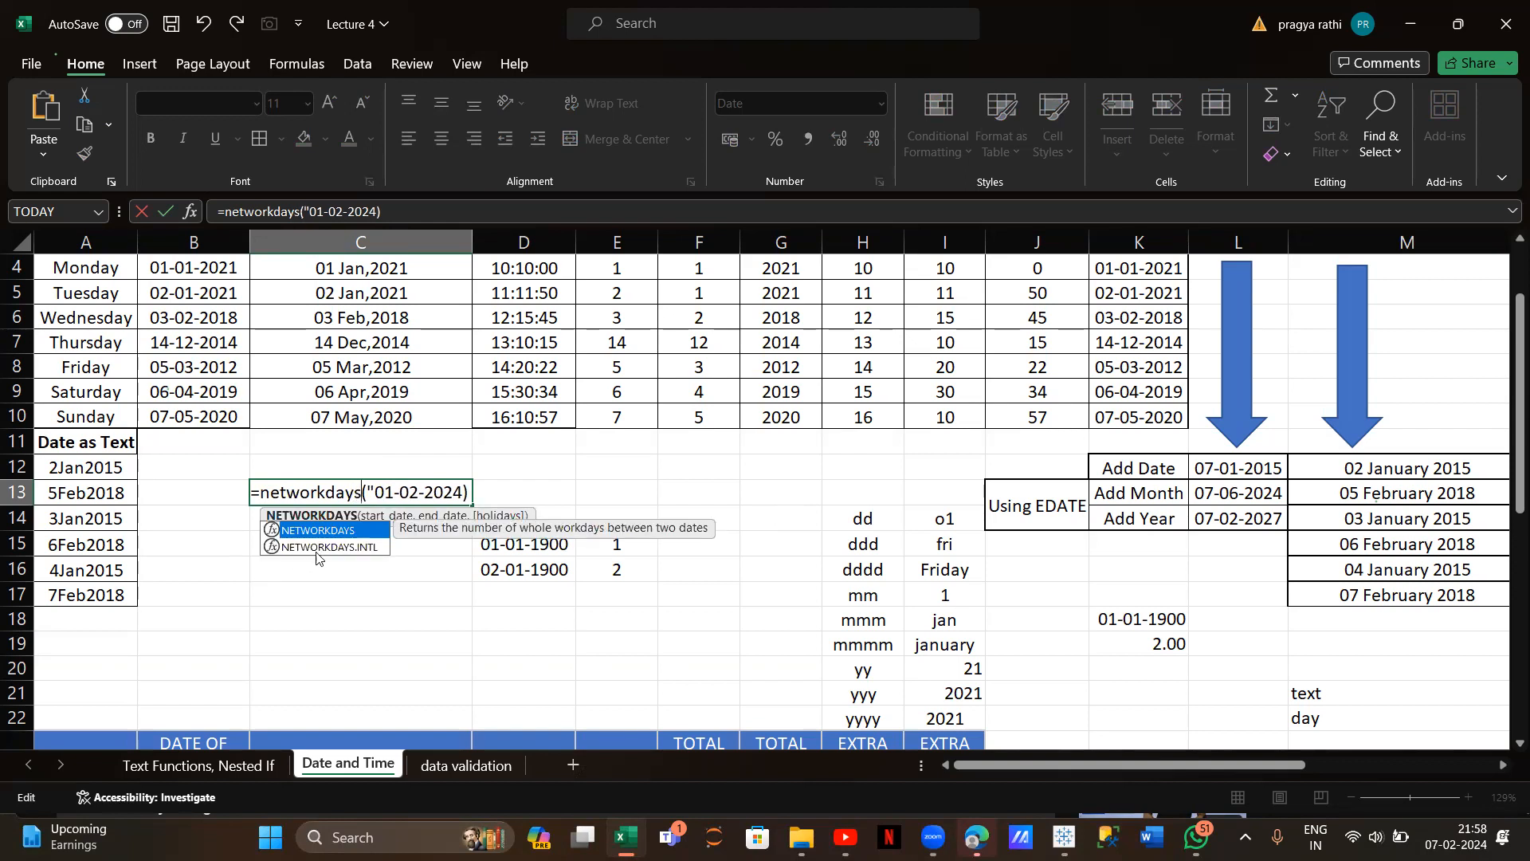
key("Return")
Rebuild C13 as =NETWORKDAYS(A12,A13) and accept Excel's correction, showing 17-03-1902
double_click(382, 491)
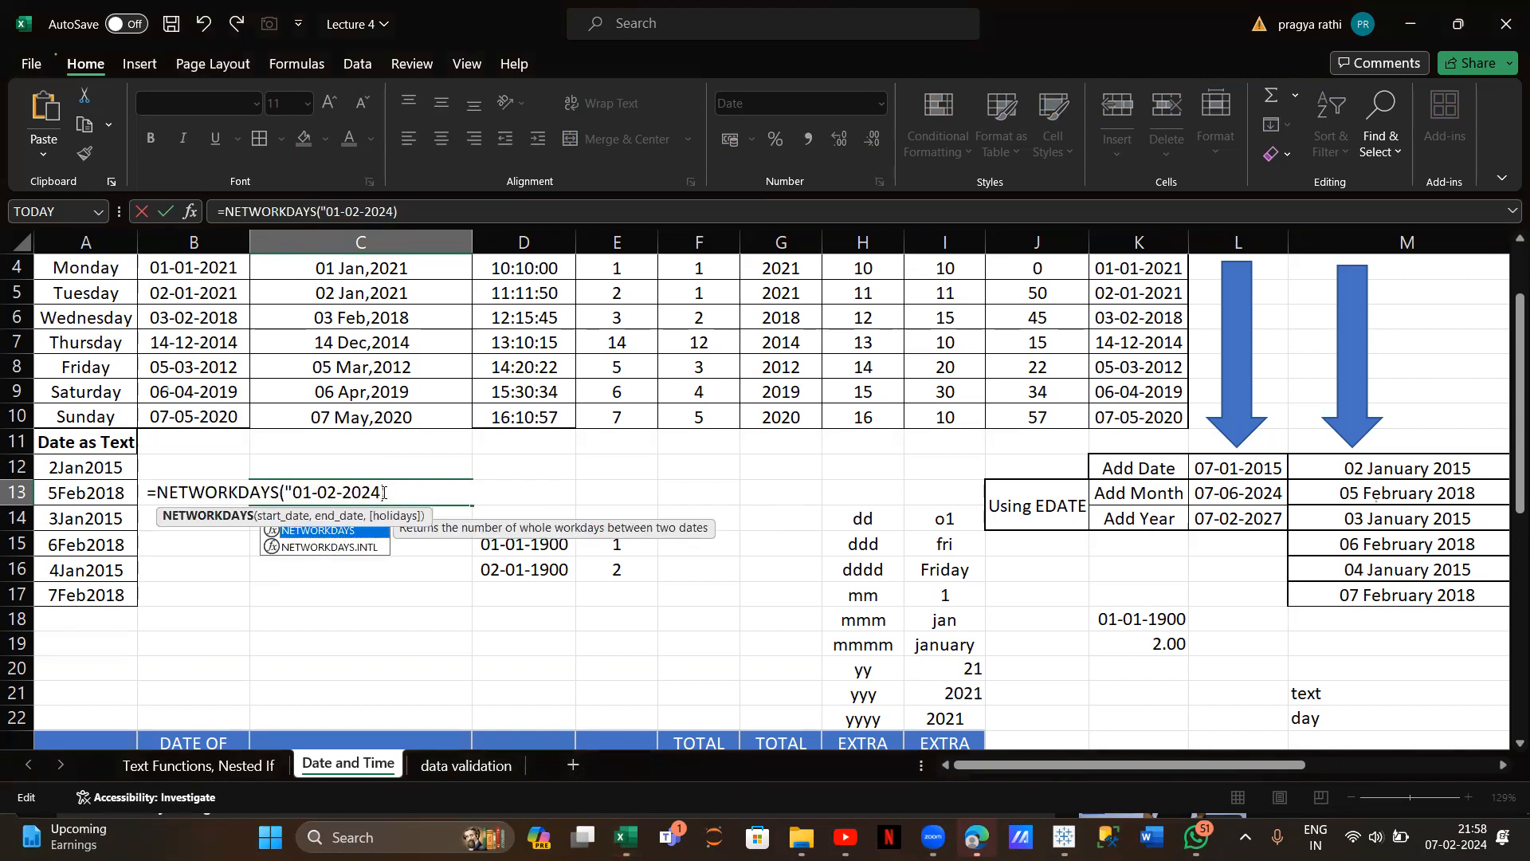
left_click(382, 492)
key("BackSpace")
key("BackSpace")
key("BackSpace")
key("BackSpace")
key("BackSpace")
key("BackSpace")
key("BackSpace")
key("BackSpace")
key("BackSpace")
key("BackSpace")
key("BackSpace")
left_click(102, 471)
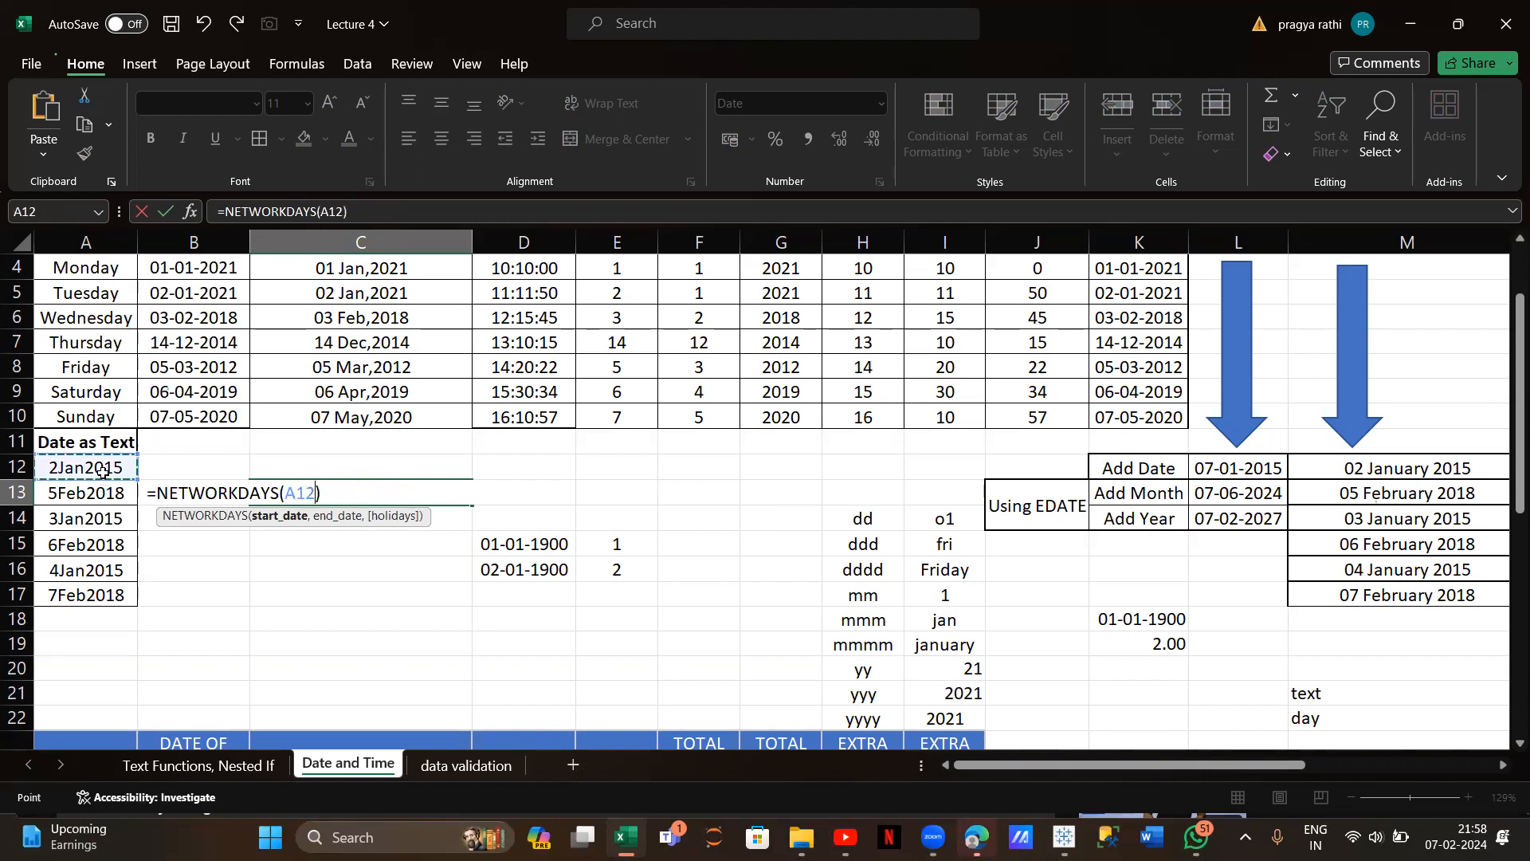
type(",")
left_click(97, 490)
type(")")
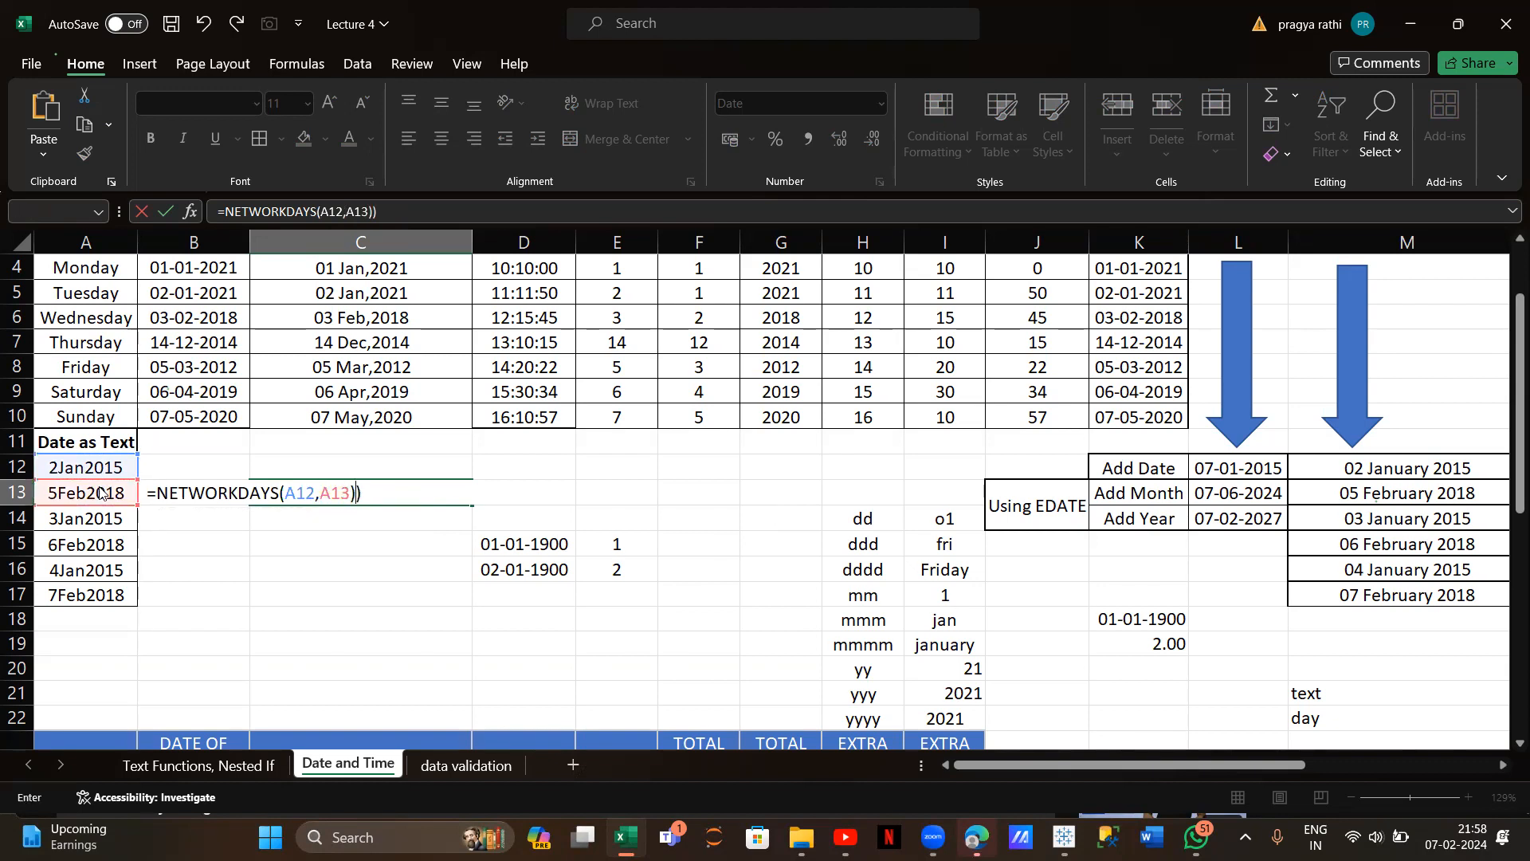
key("Return")
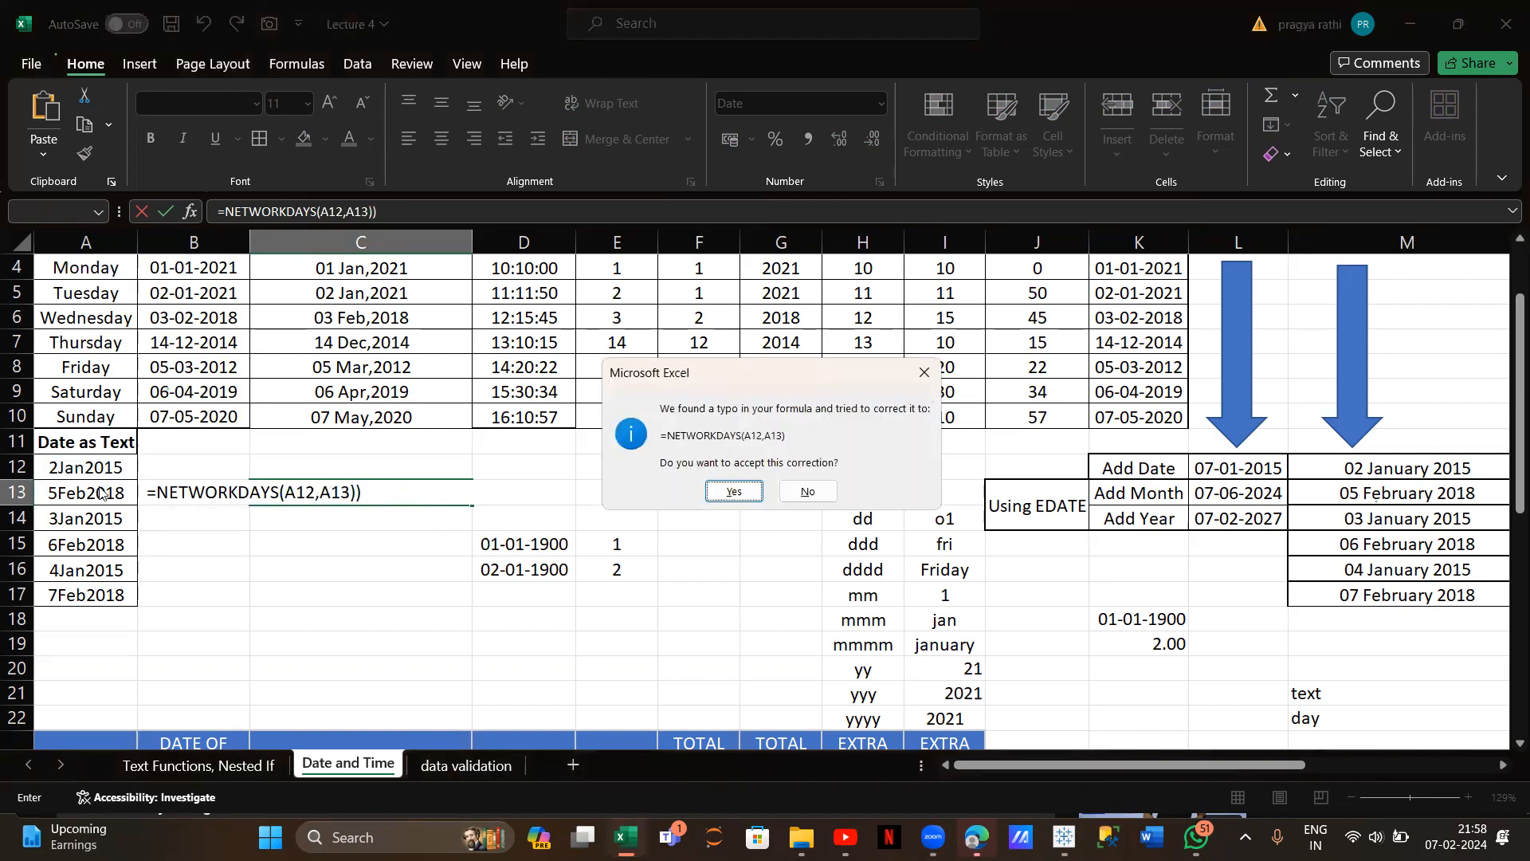
left_click(727, 492)
left_click(380, 493)
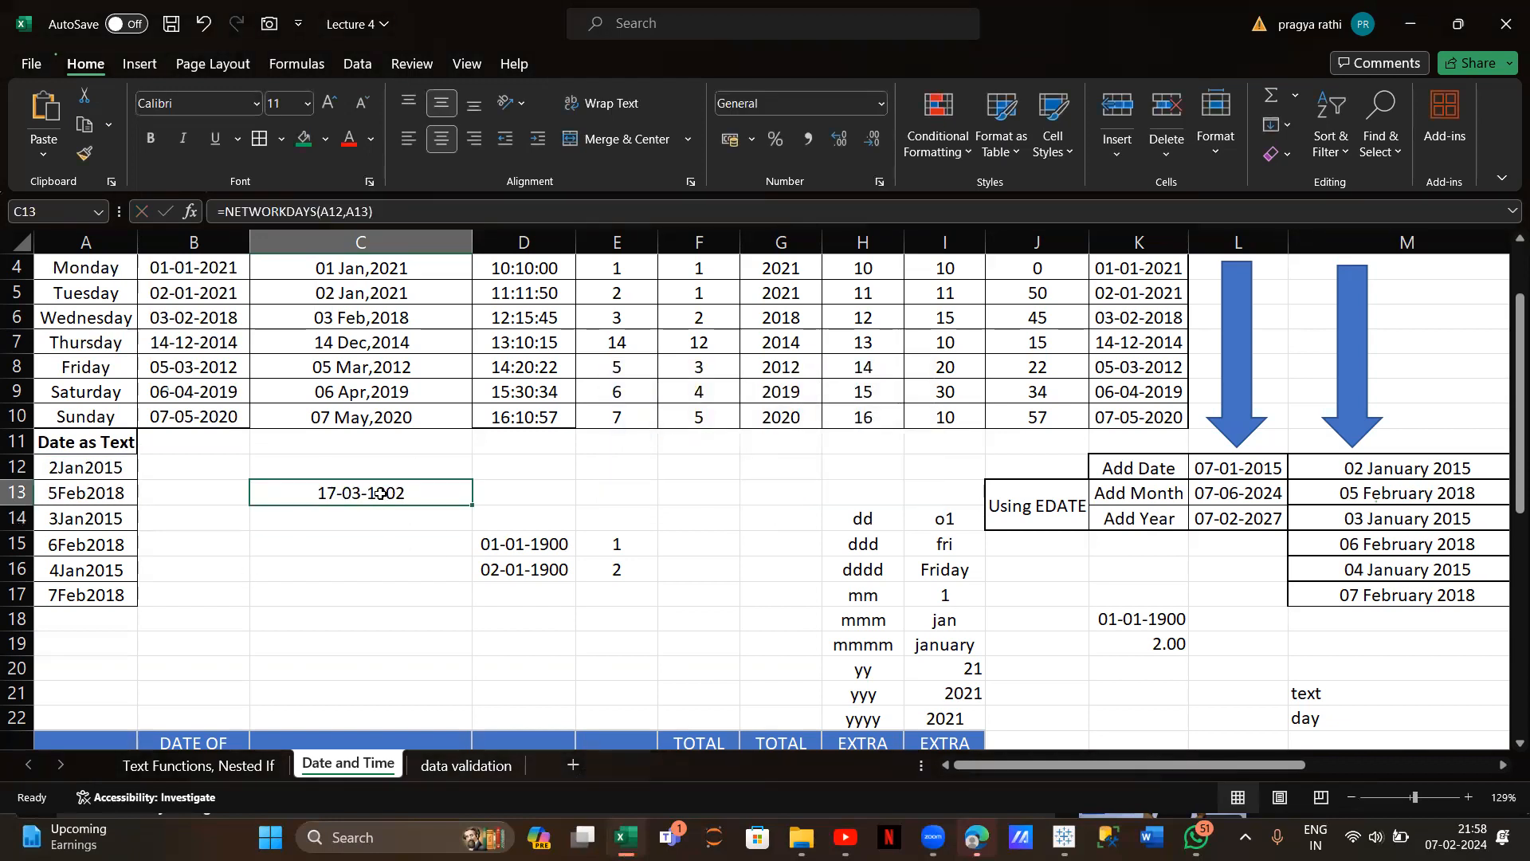
Format C13 as Number with no decimals so it shows 807 working days
left_click(880, 103)
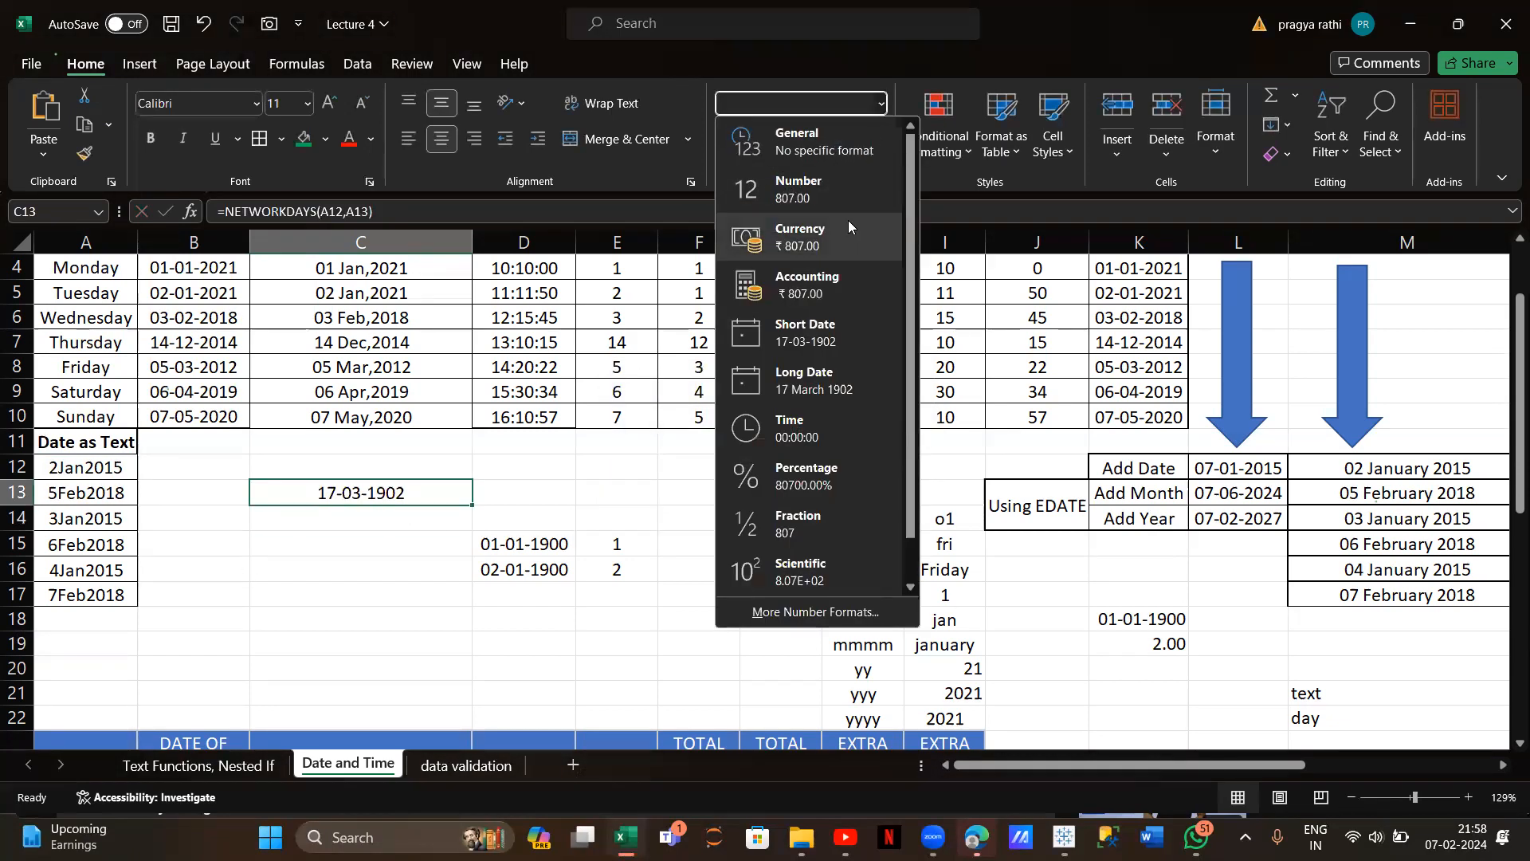
left_click(836, 197)
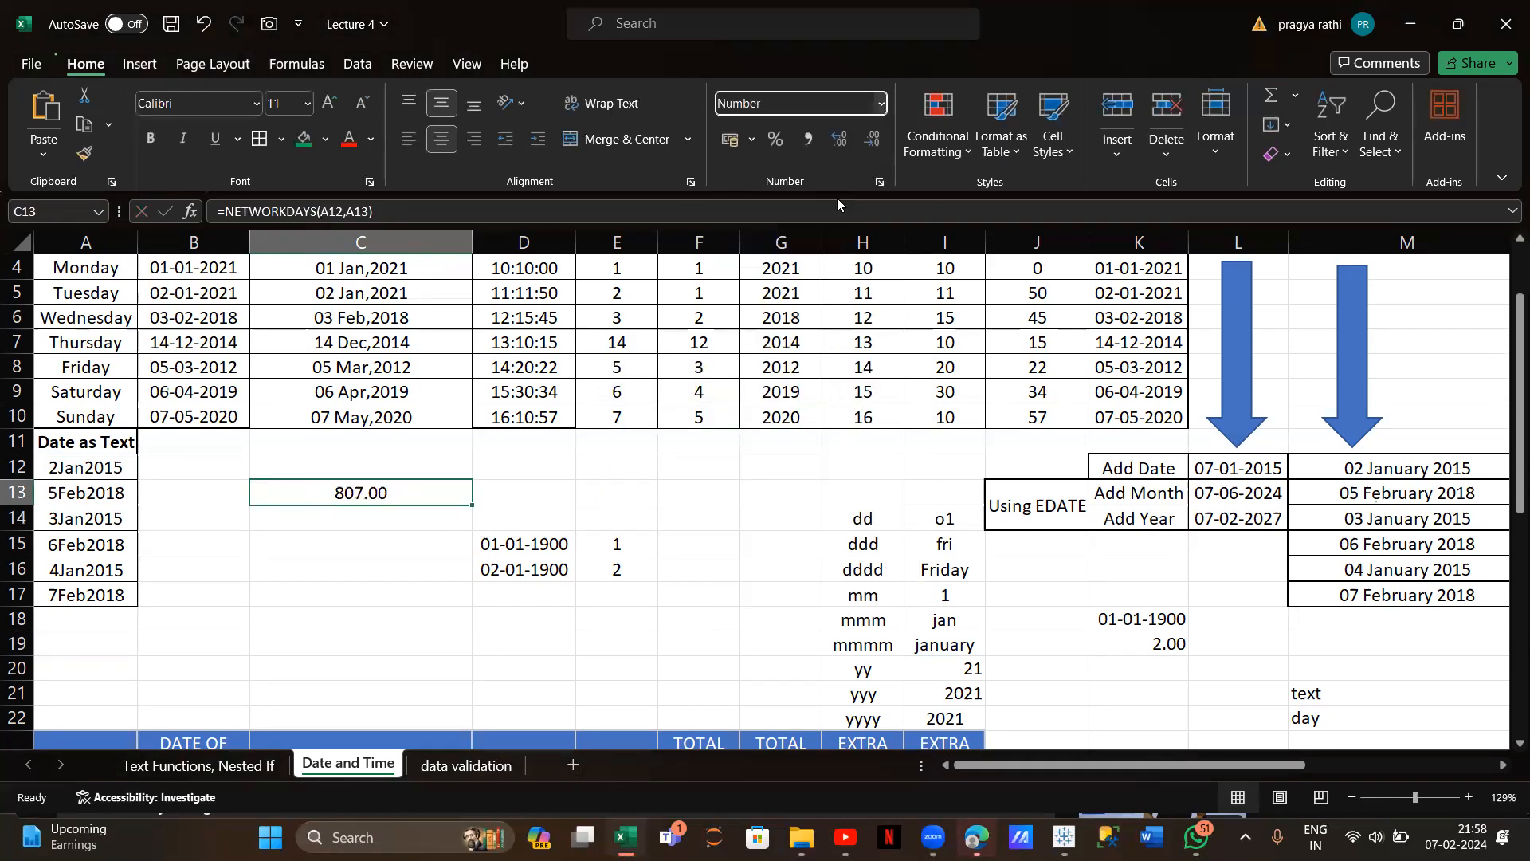
left_click(835, 149)
left_click(862, 150)
left_click(862, 150)
left_click(862, 150)
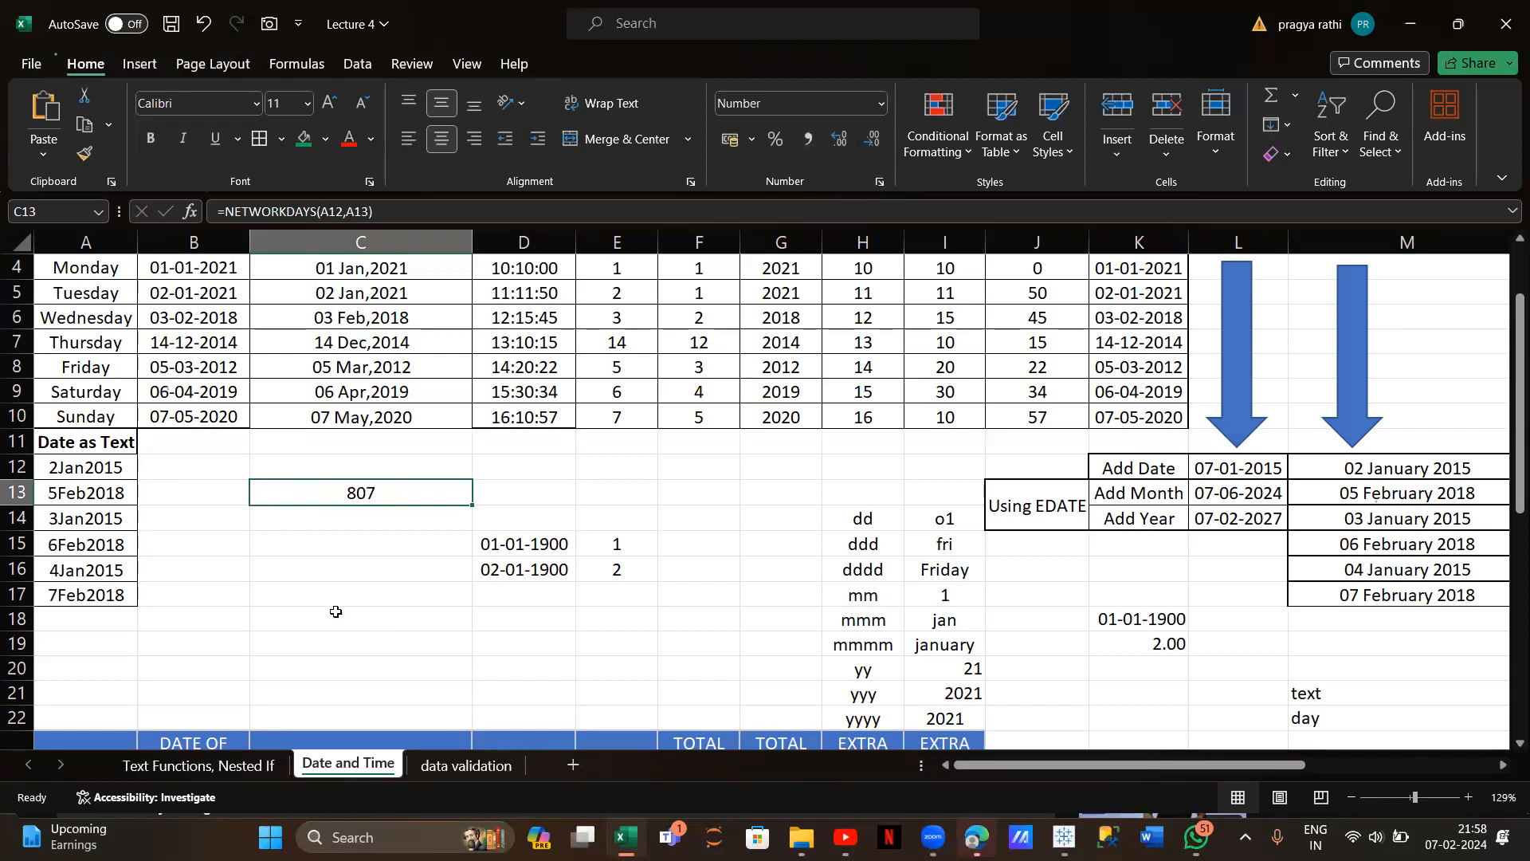
left_click(353, 516)
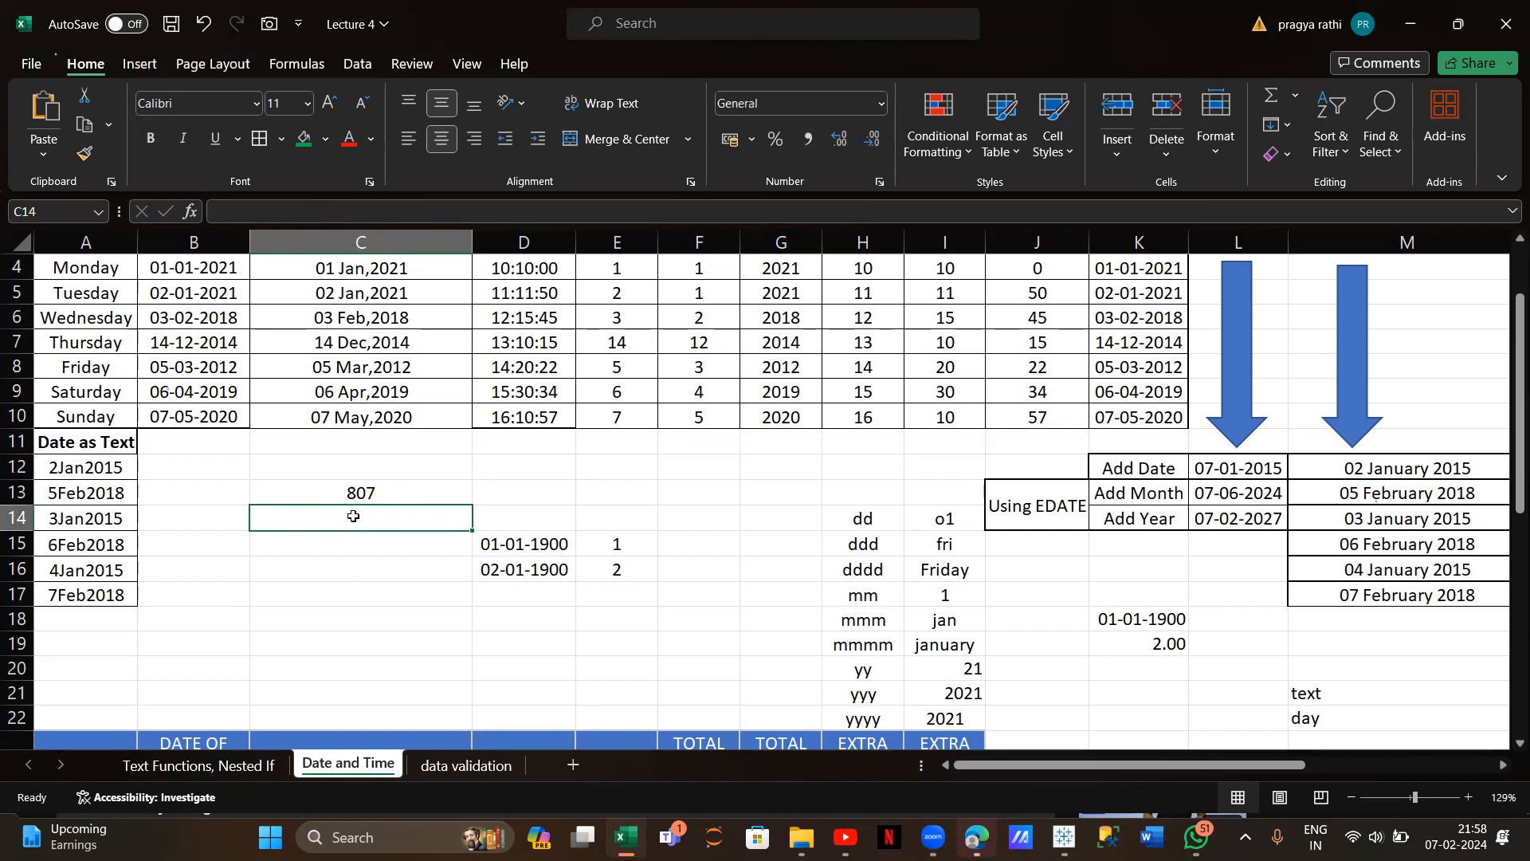
left_click(360, 490)
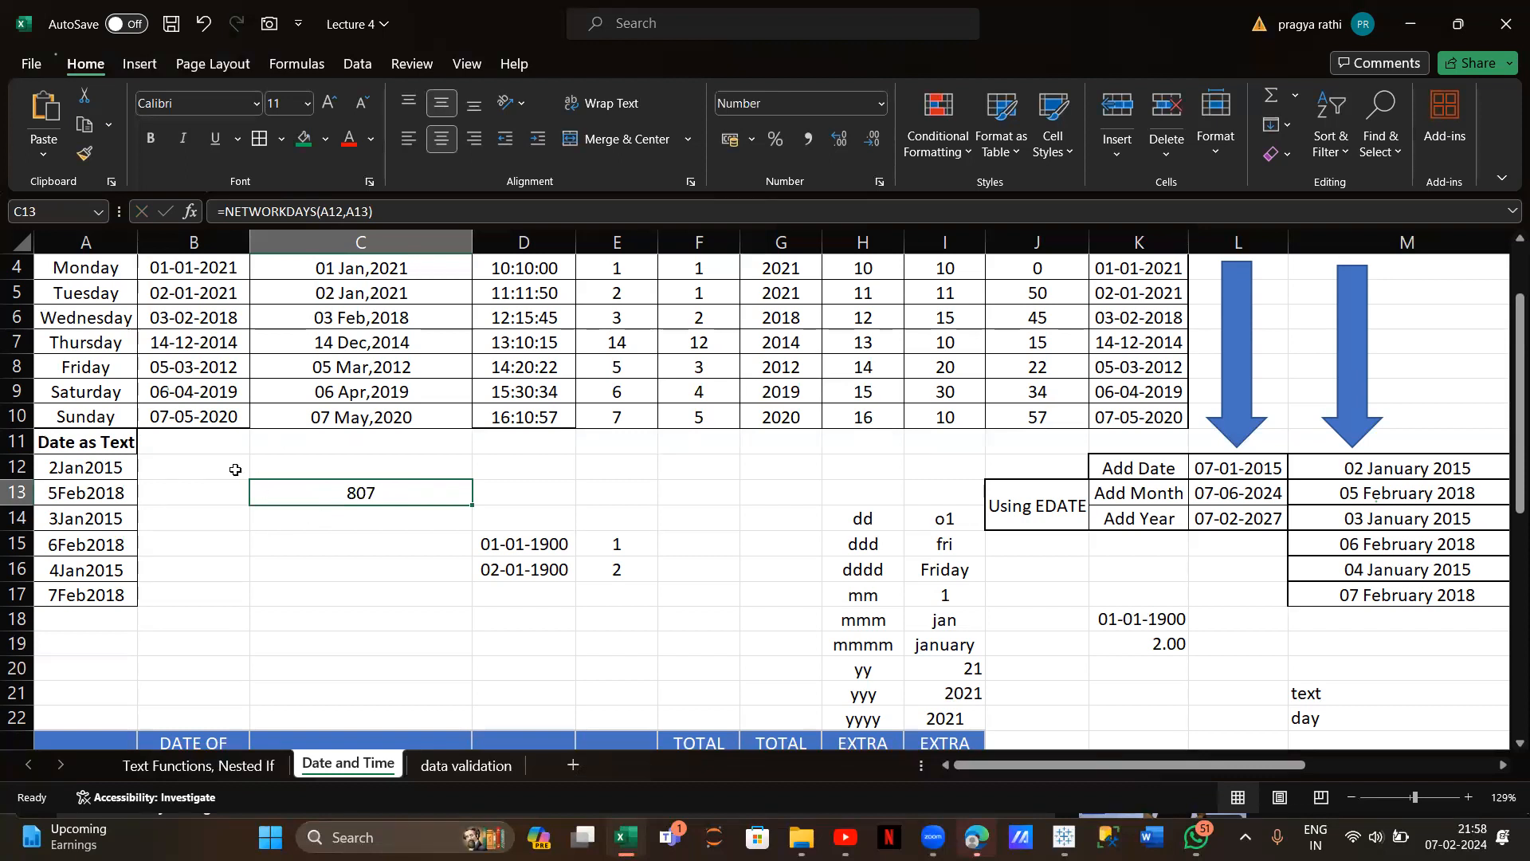
left_click(299, 530)
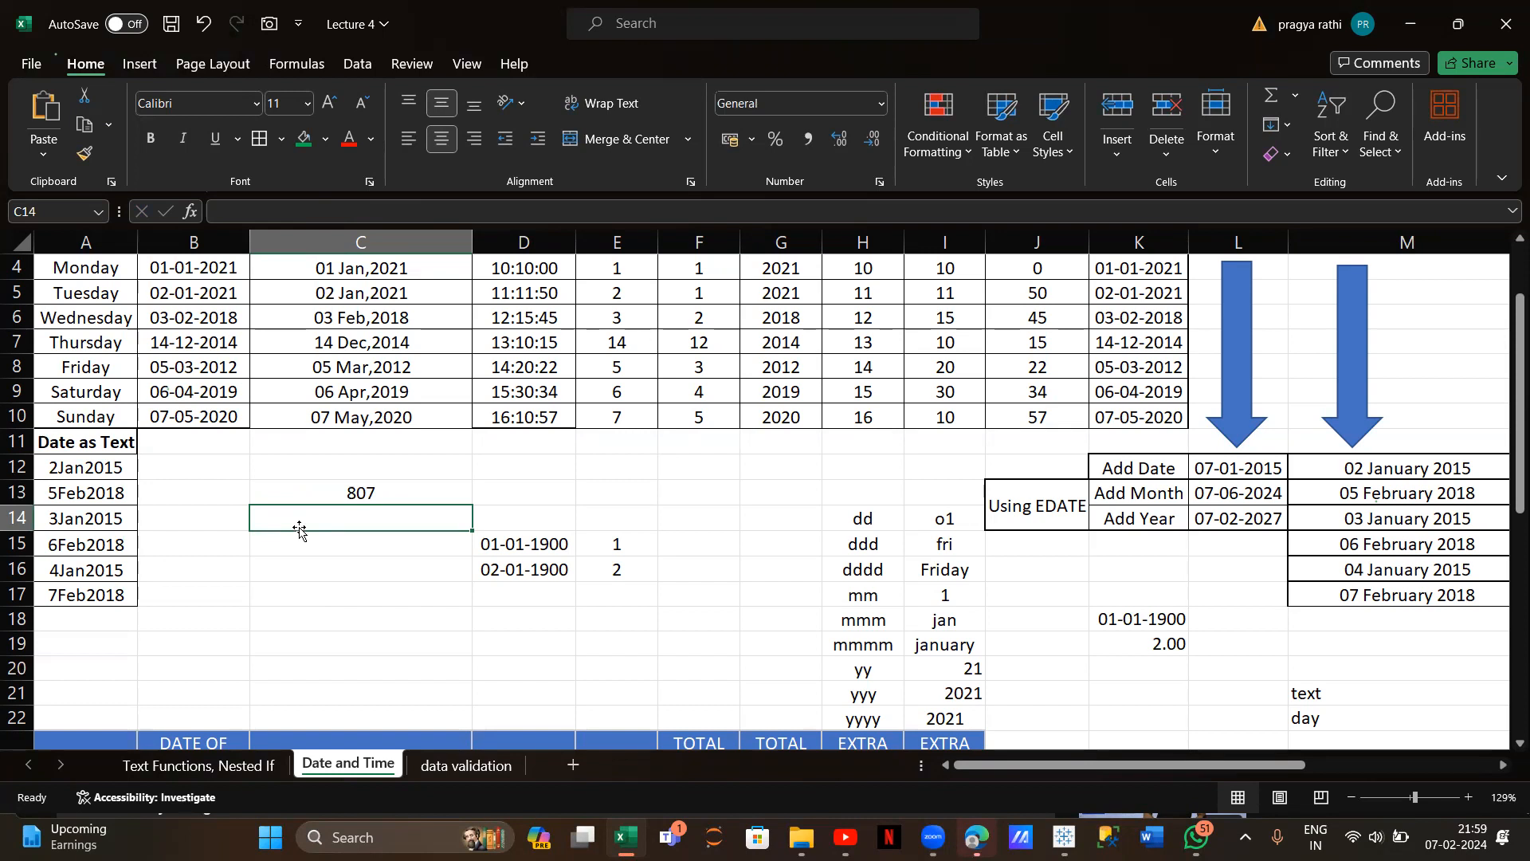
Enter =WORKDAY(A12,5) in C14, returning the serial number 42013
type("=")
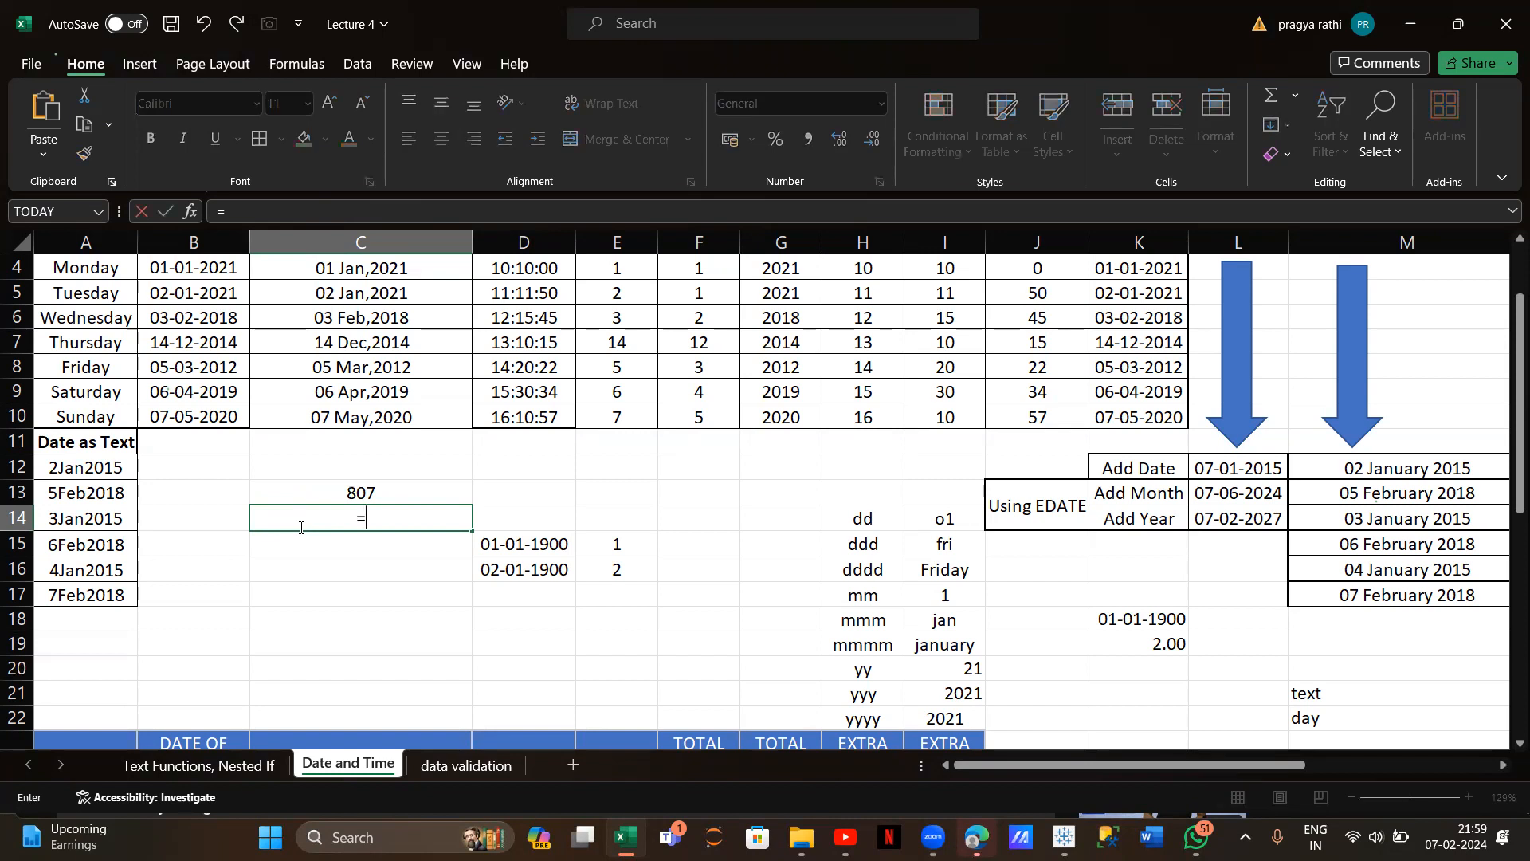
type("workd")
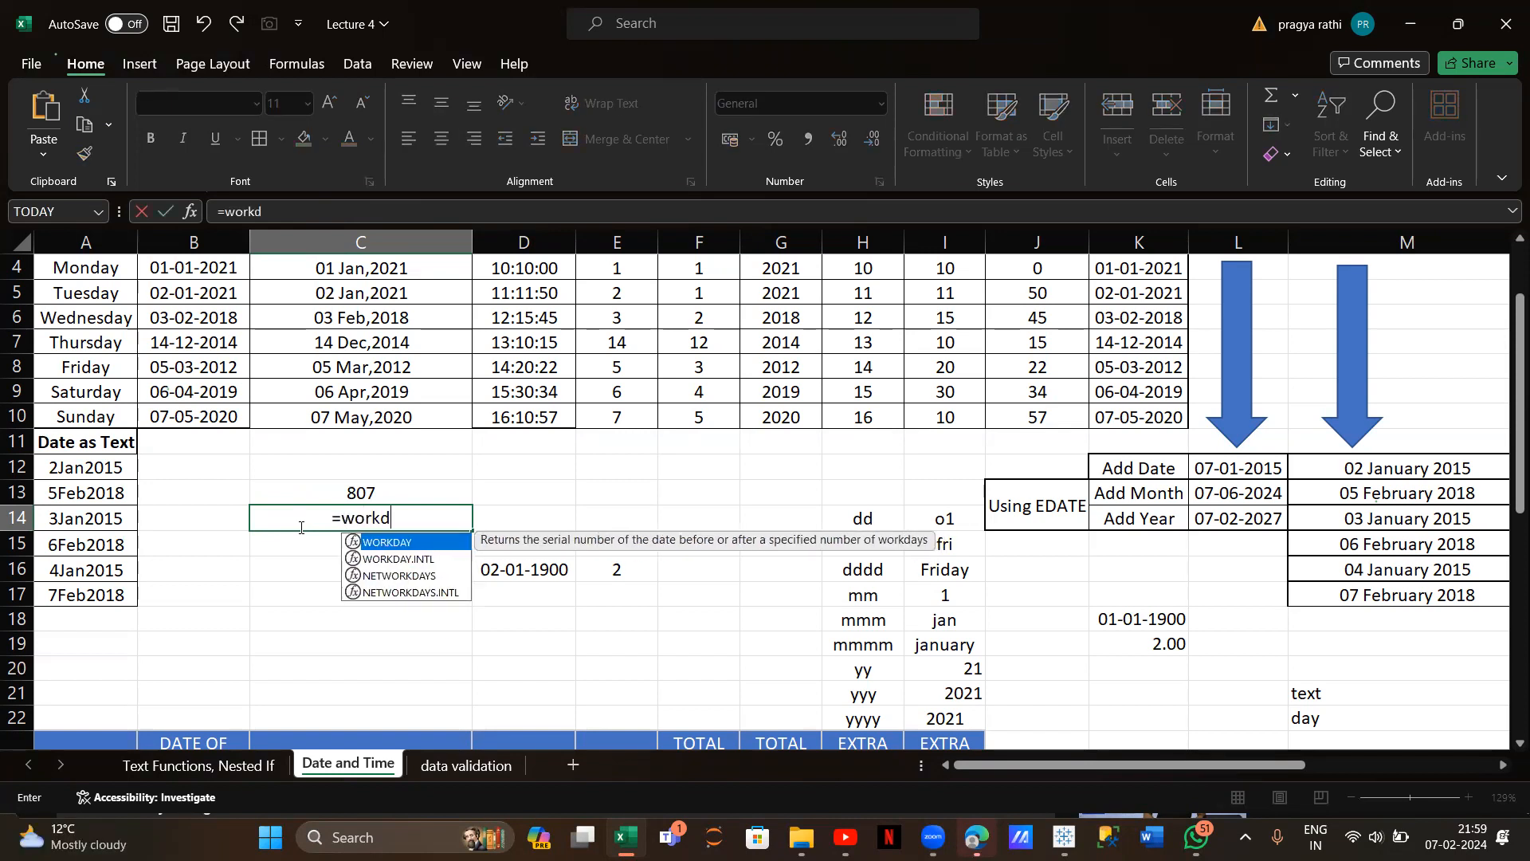
type("ay(")
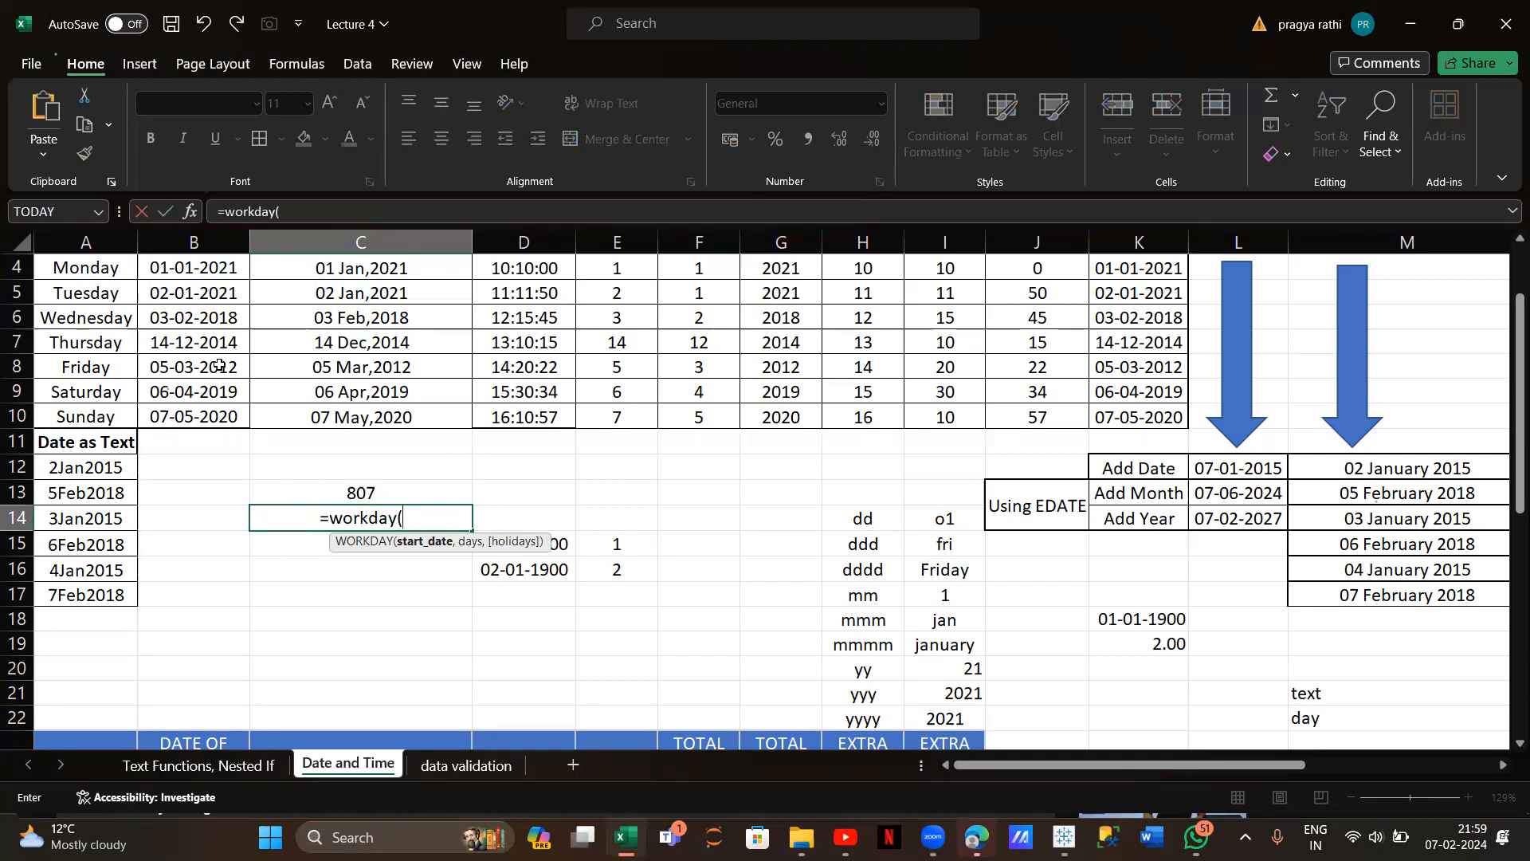
left_click(102, 469)
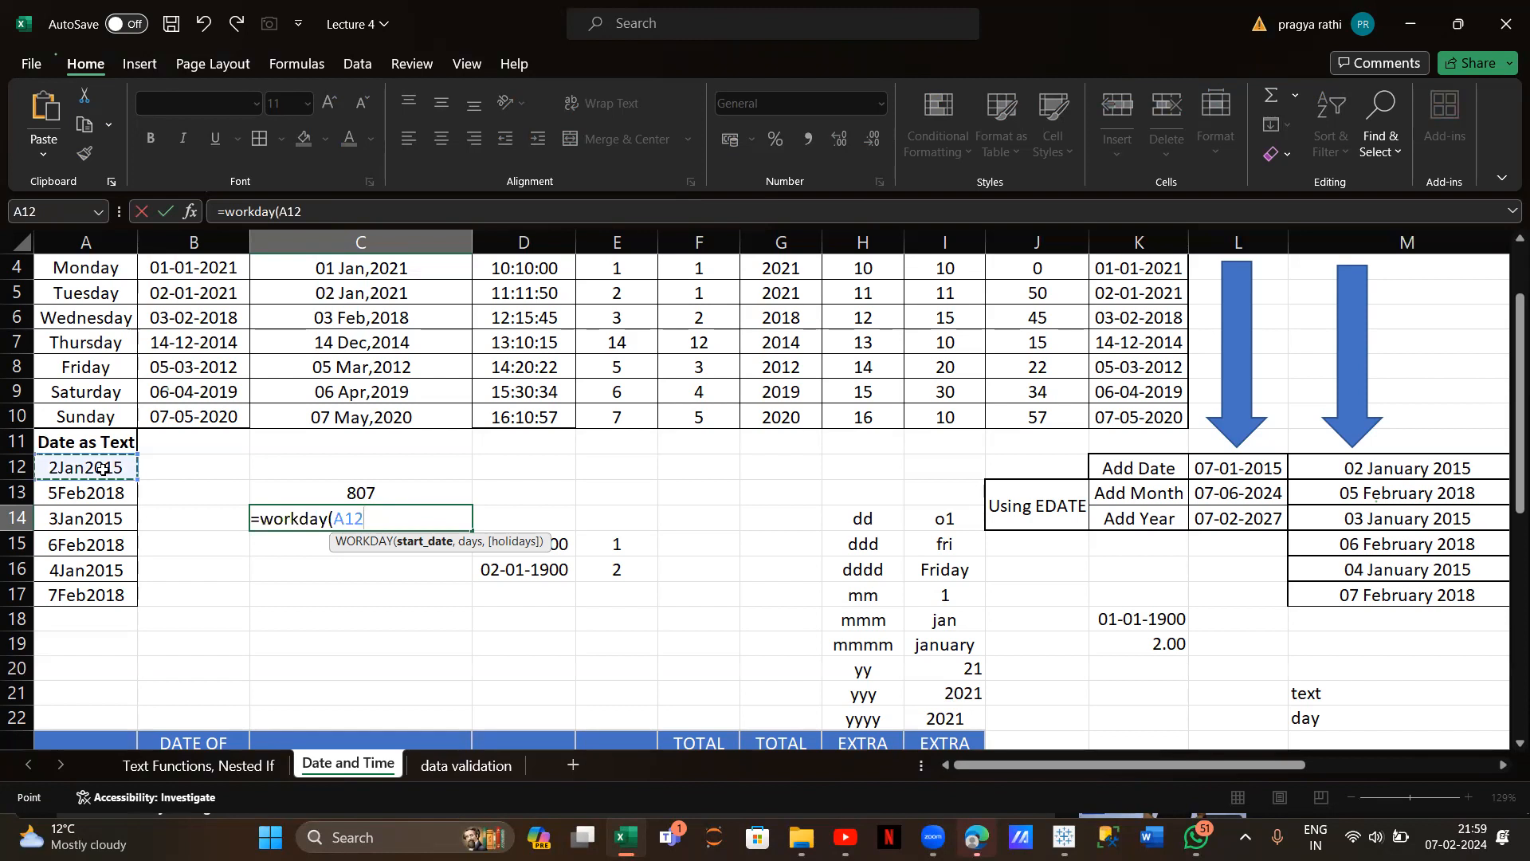
type(",")
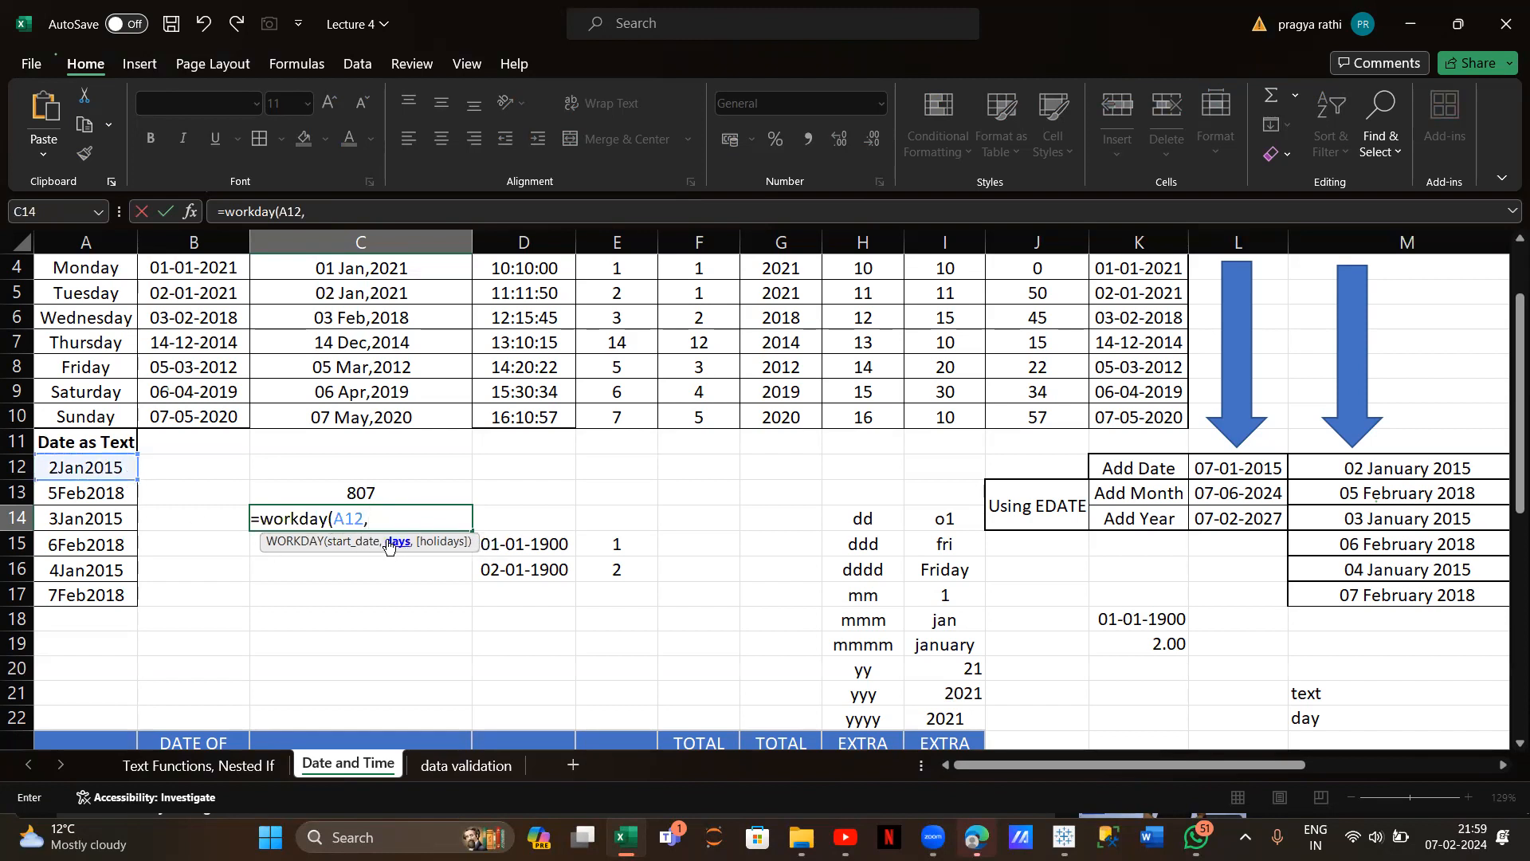
type("5)")
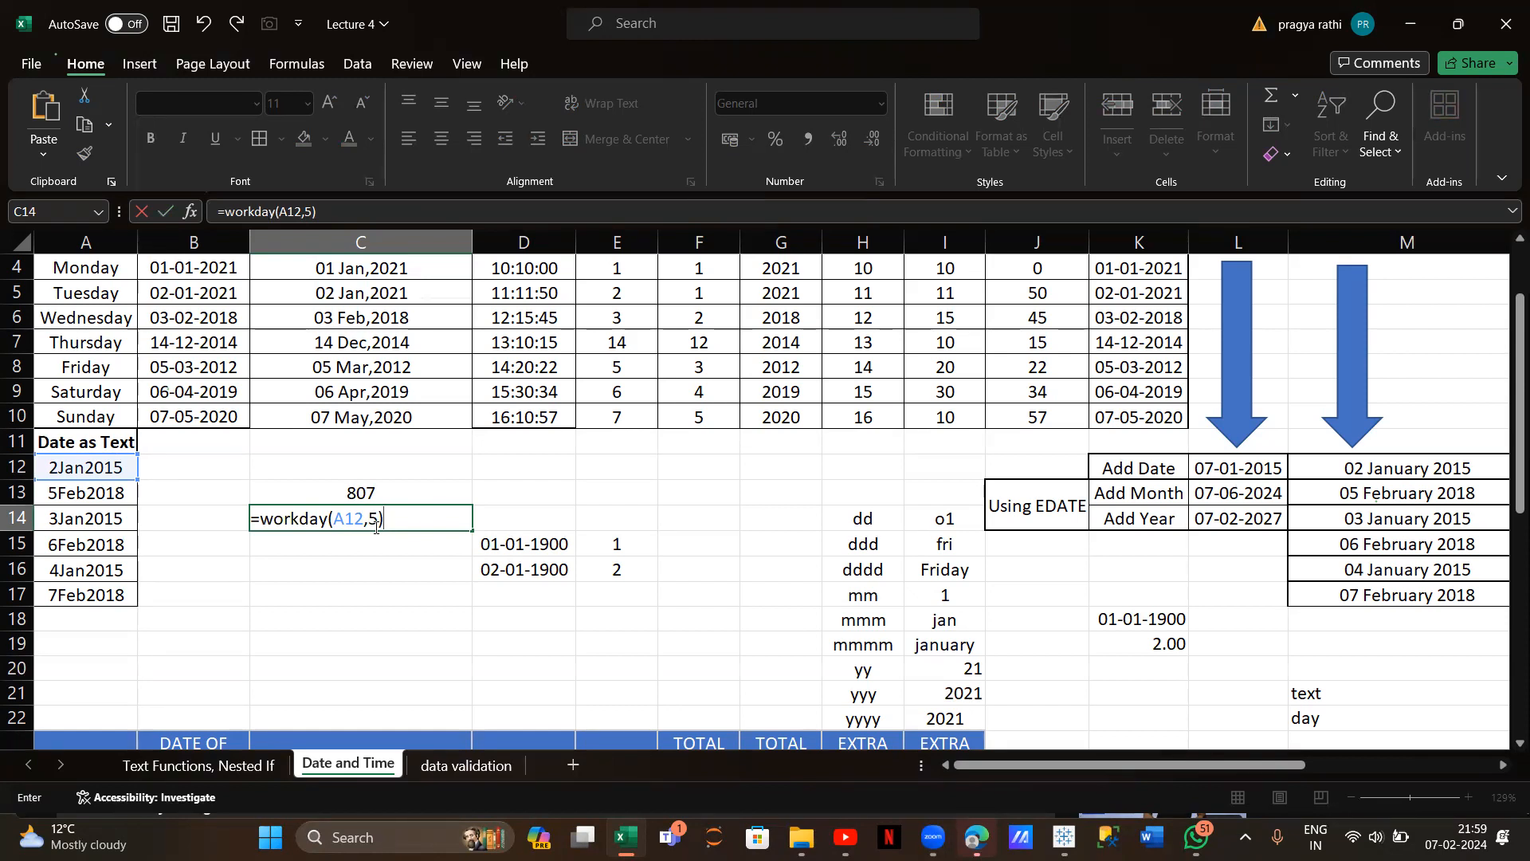
key("Return")
left_click(361, 520)
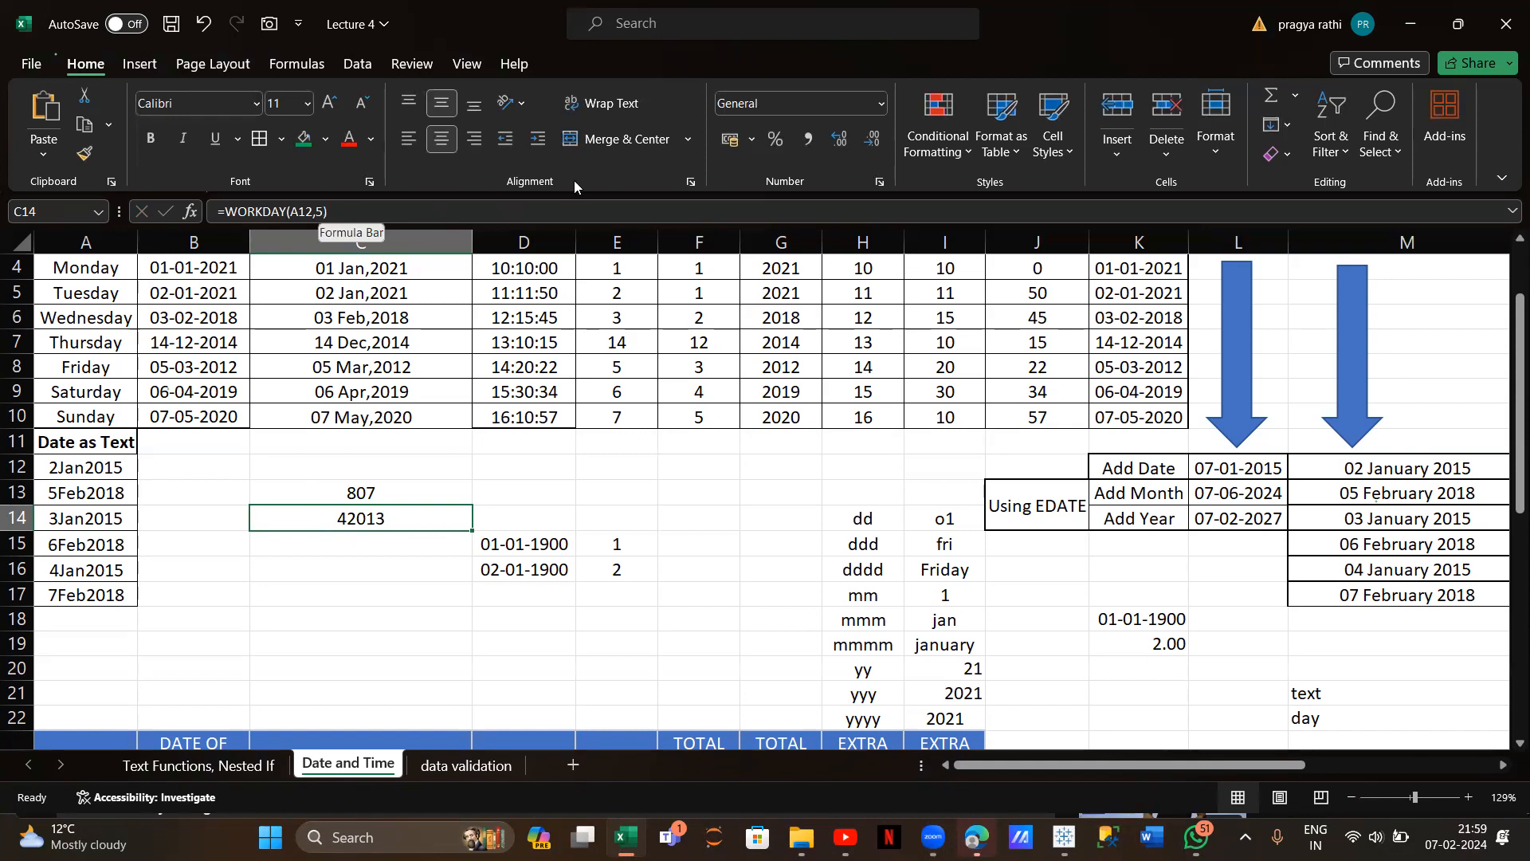
Format C14 as Short Date to show 09-01-2015, then compare with A12 and C13
left_click(883, 102)
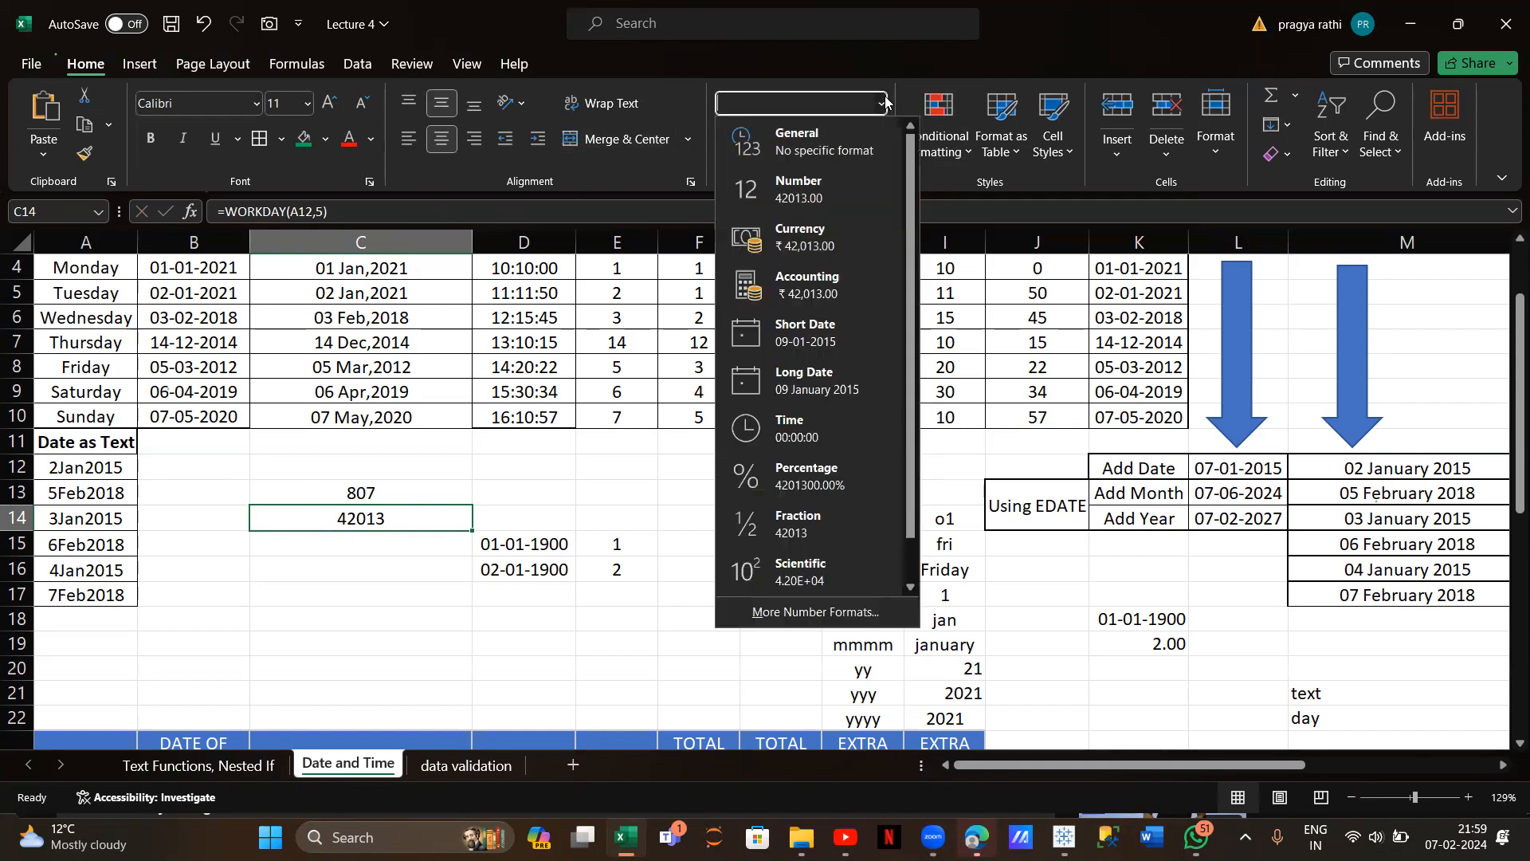
left_click(812, 323)
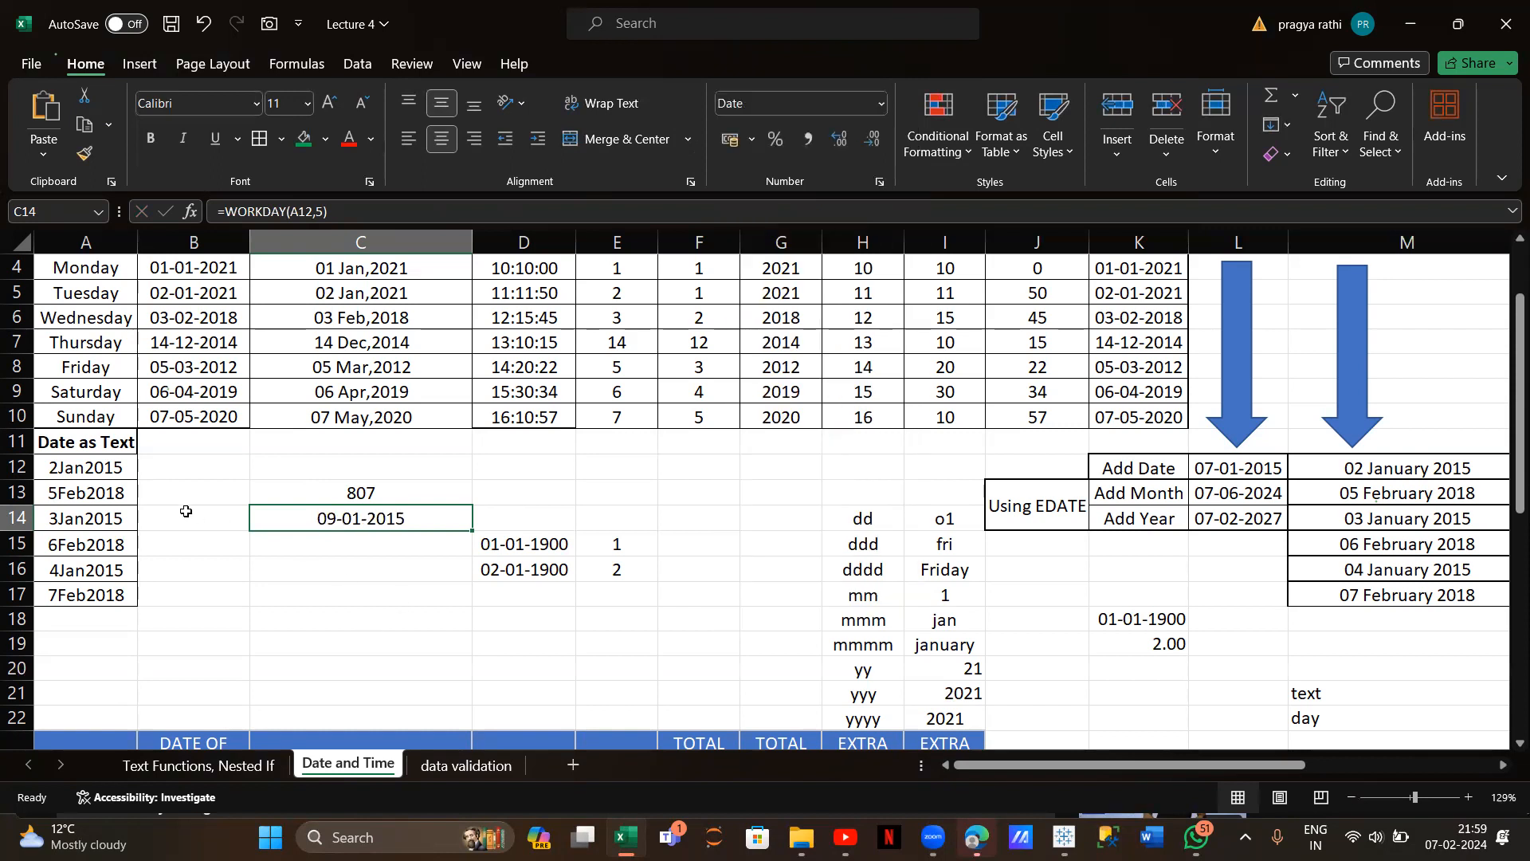
left_click(66, 475)
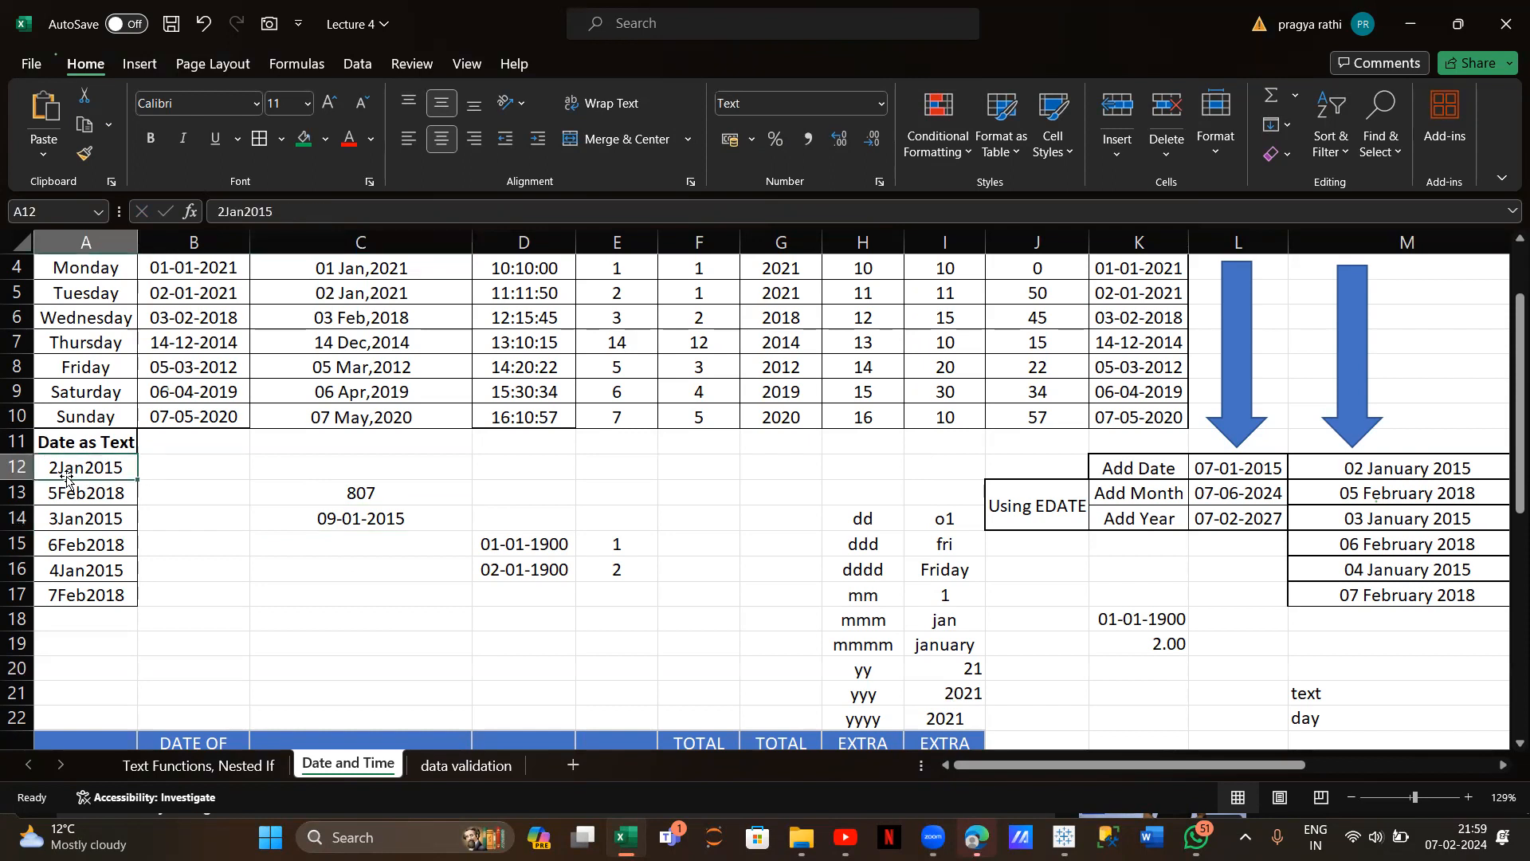
left_click(372, 523)
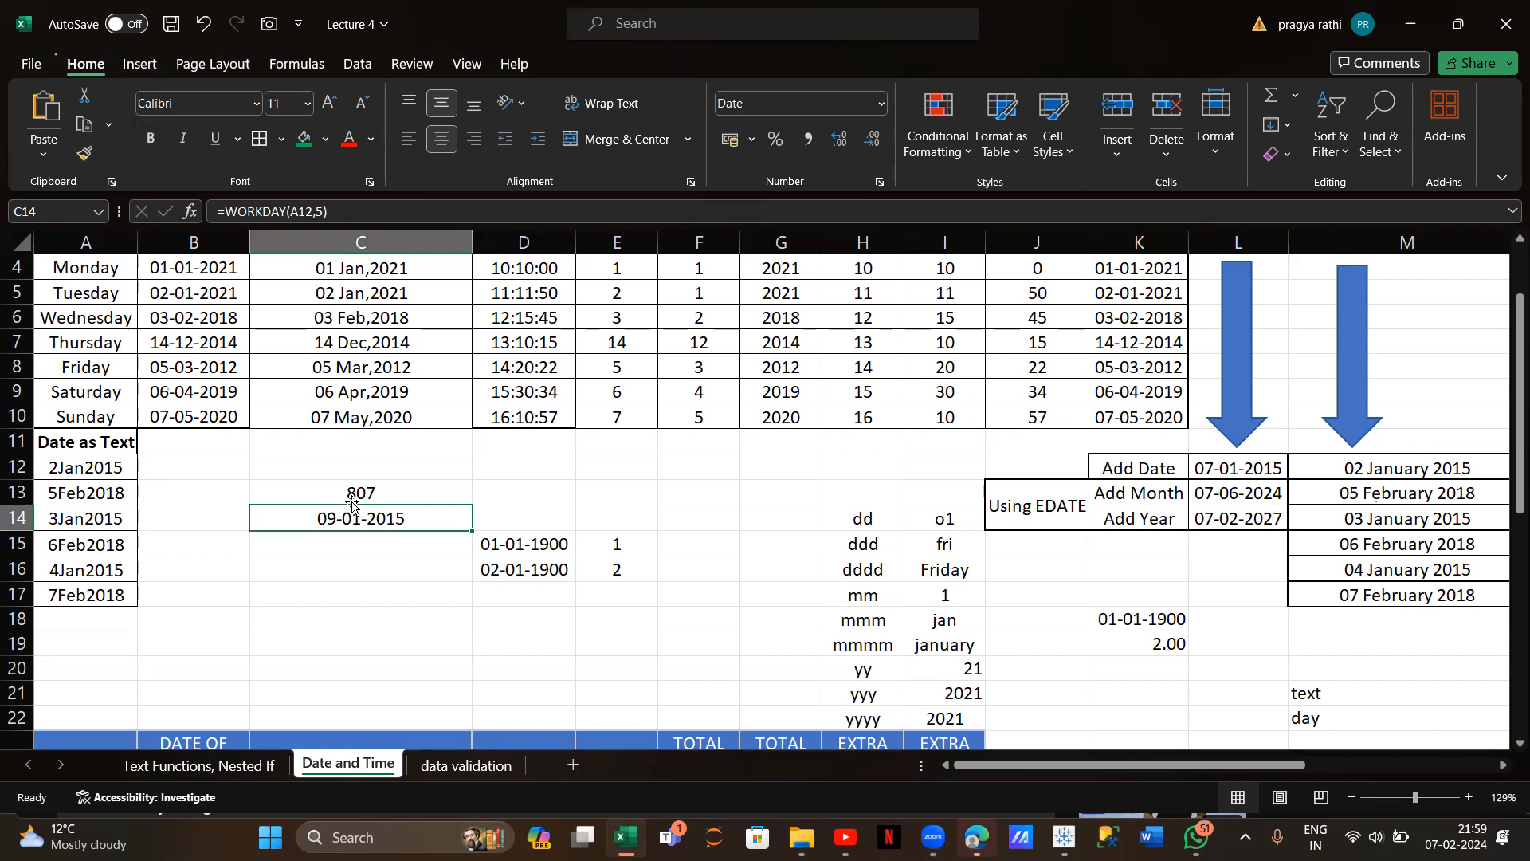
left_click(349, 498)
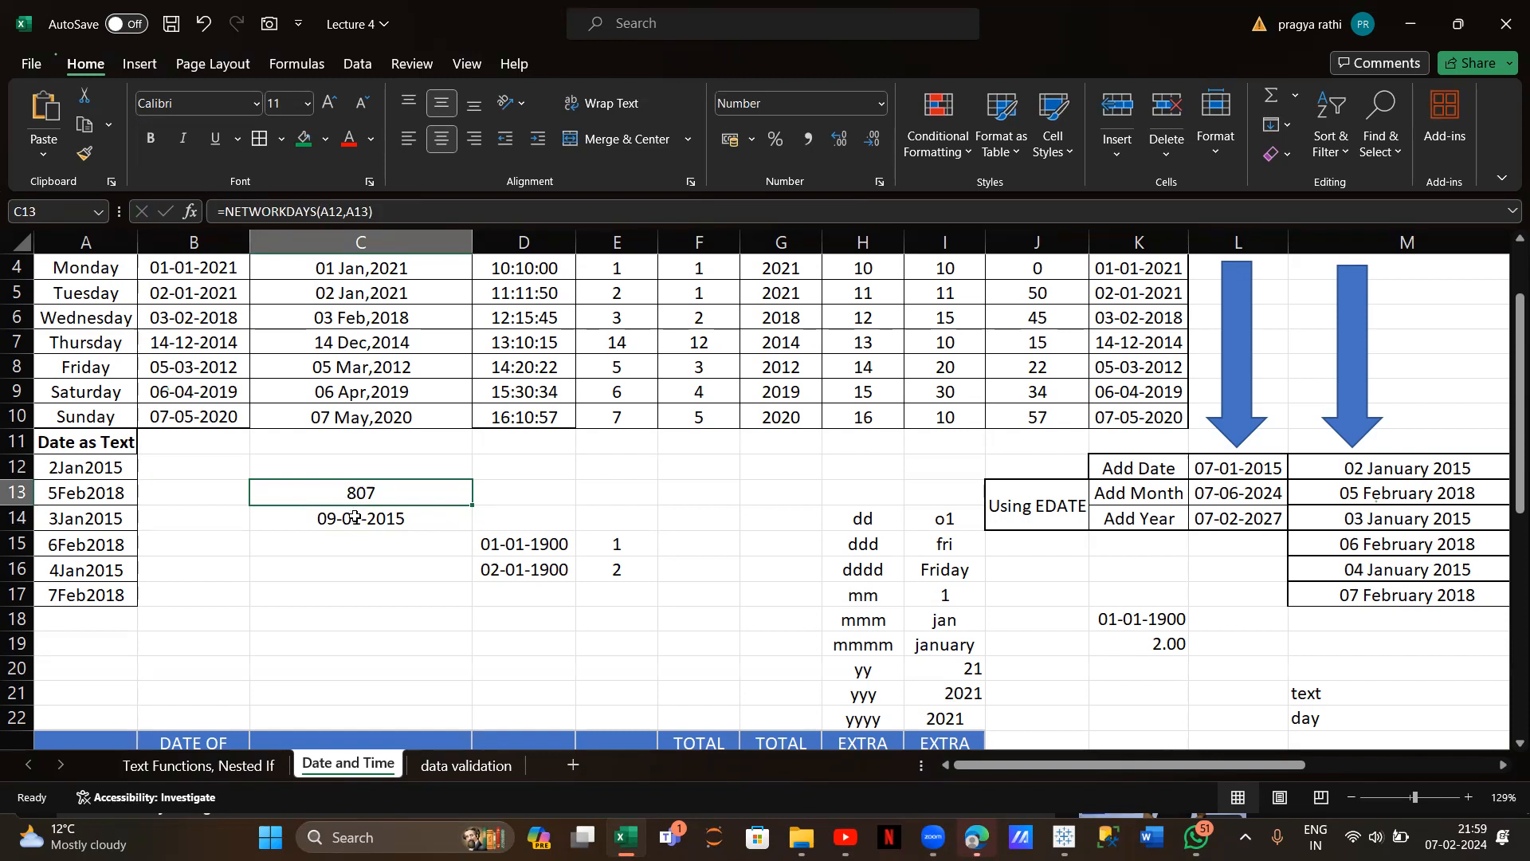
left_click(354, 517)
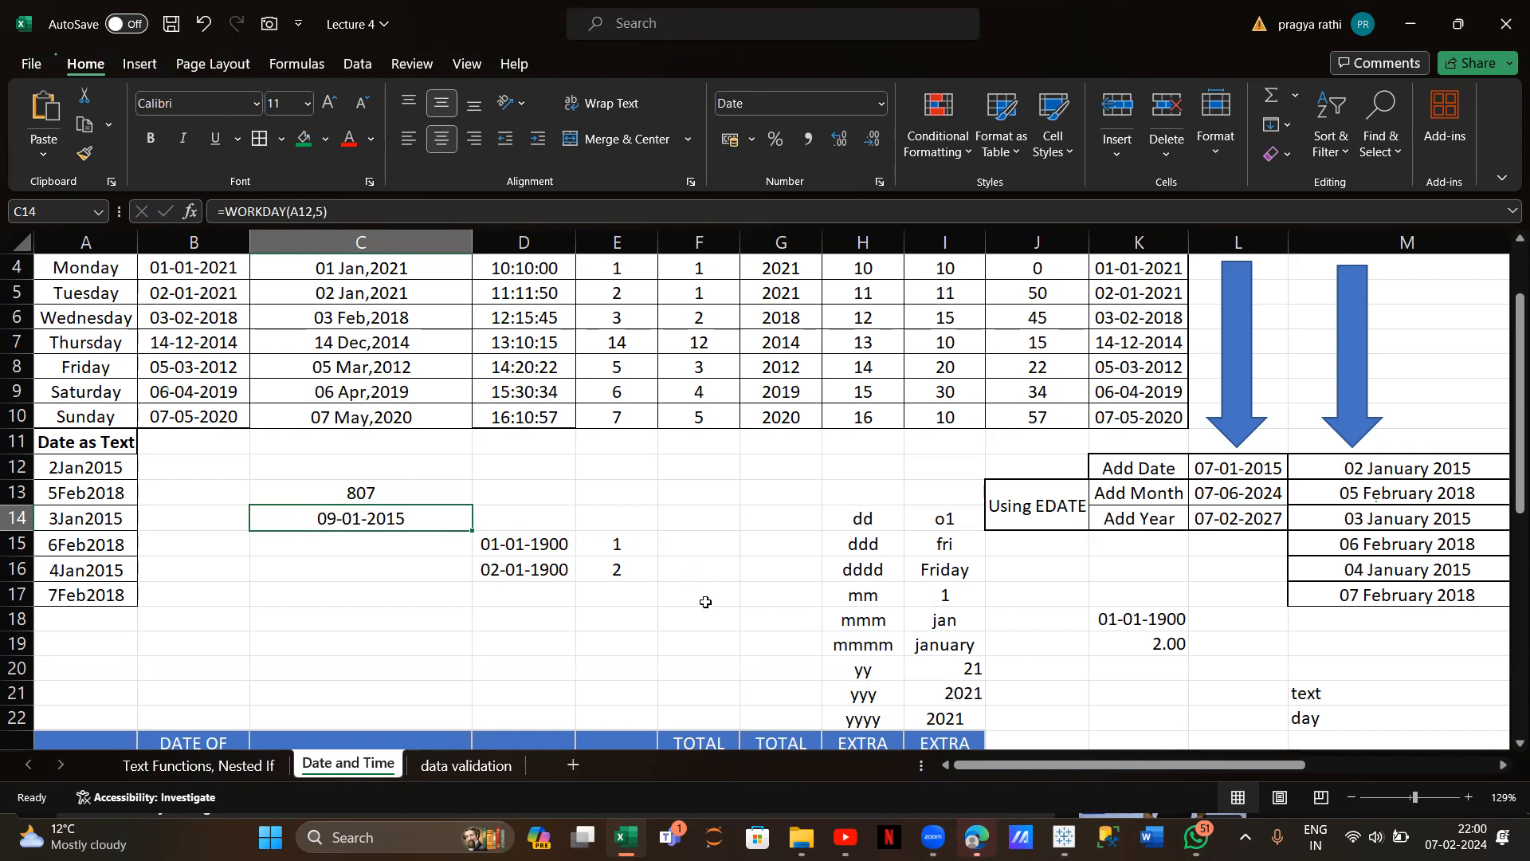
In N28 beside 'workday', type the note 'date after the days tht i have given'
scroll(706, 603, "down", 4)
scroll(706, 602, "right", 2)
scroll(706, 603, "down", 1)
scroll(701, 601, "right", 2)
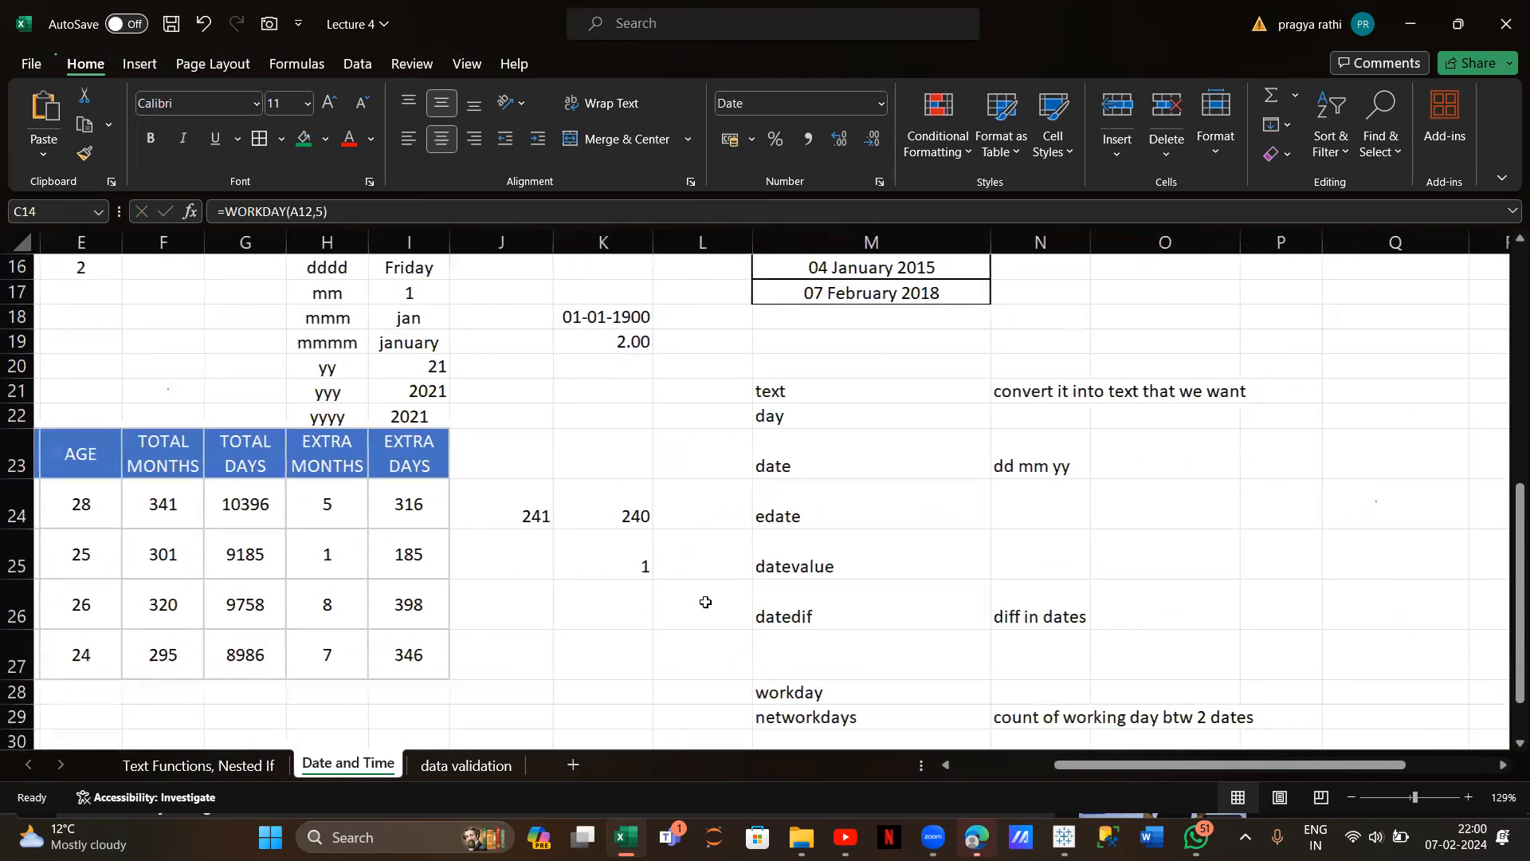
scroll(701, 601, "down", 2)
left_click(1040, 601)
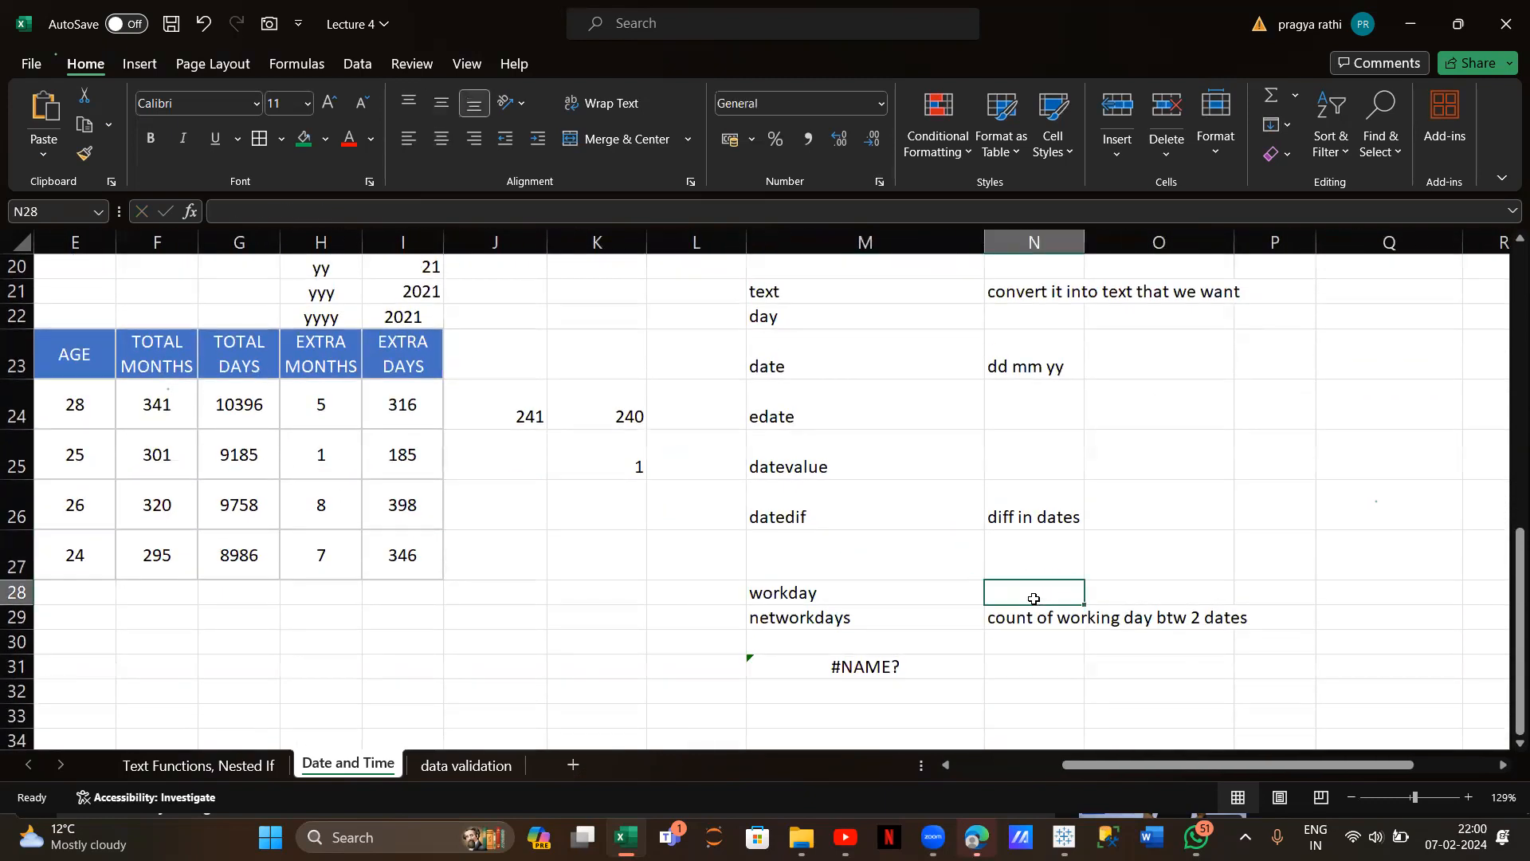
type("da")
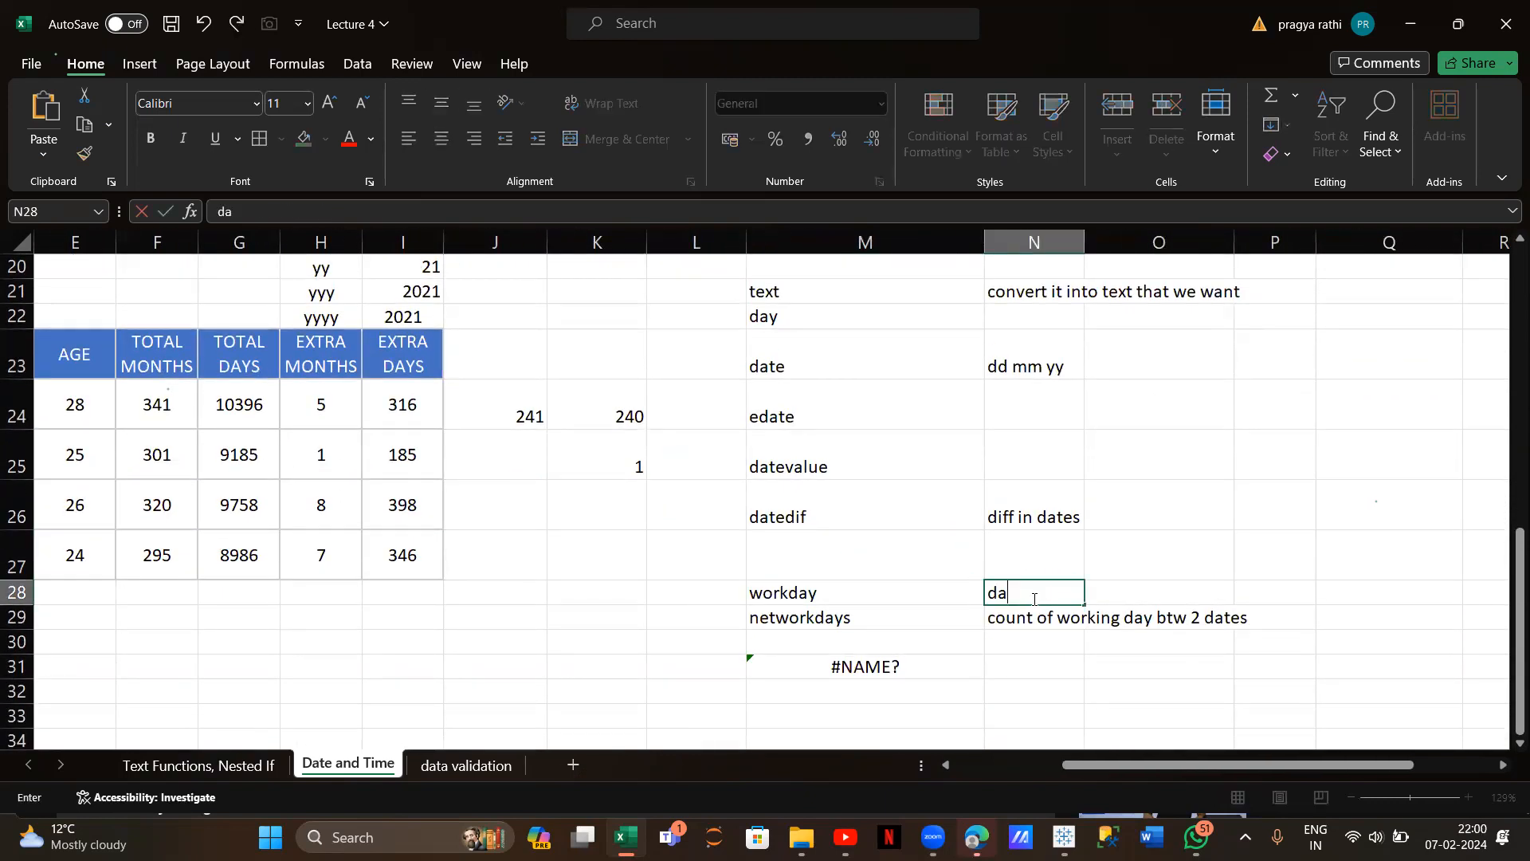
type("te after the da")
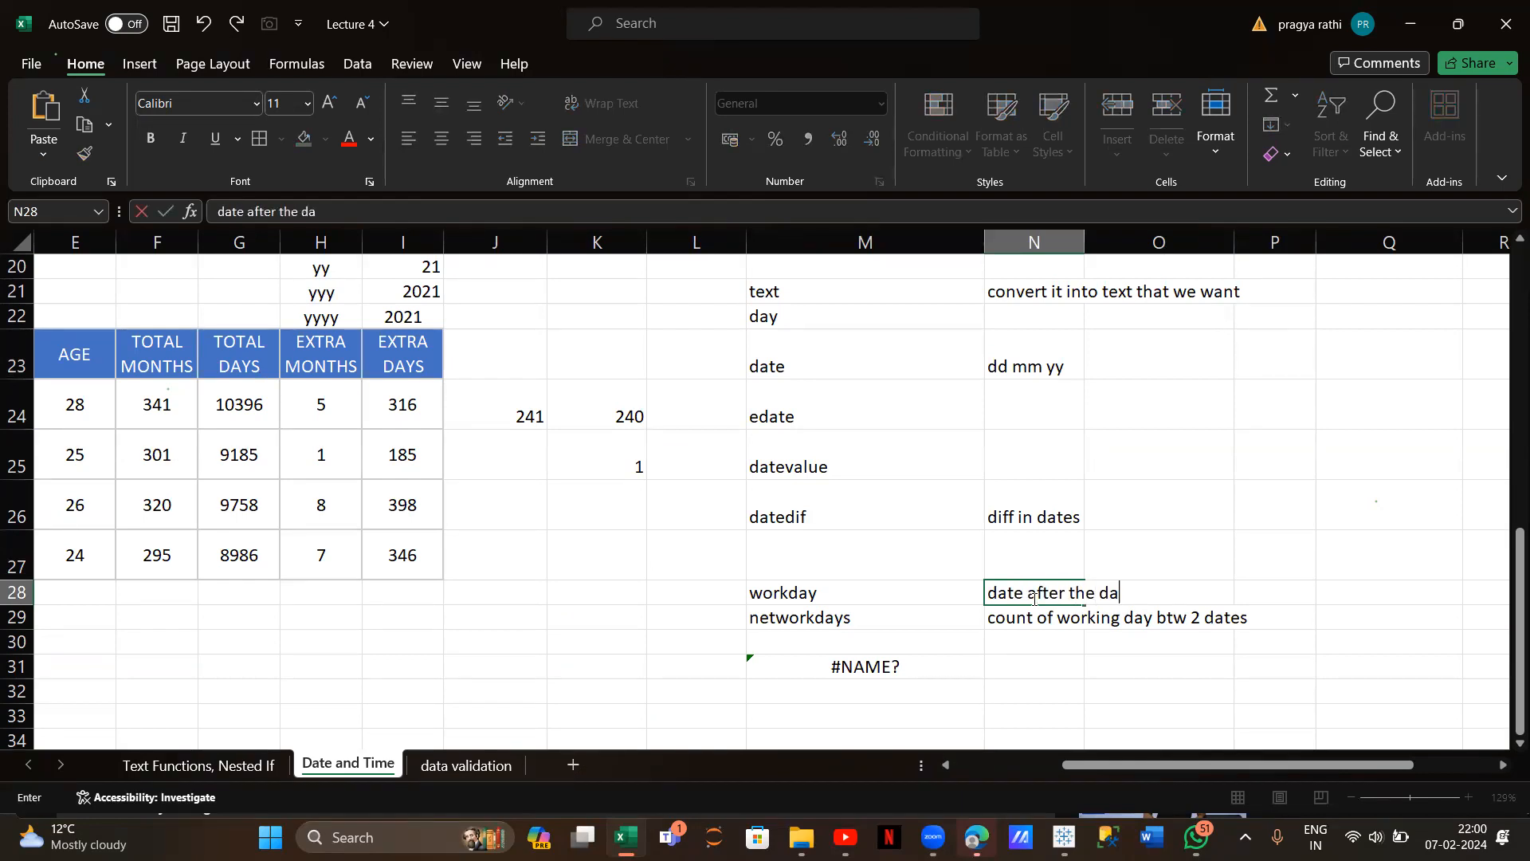
type("ys tht i have")
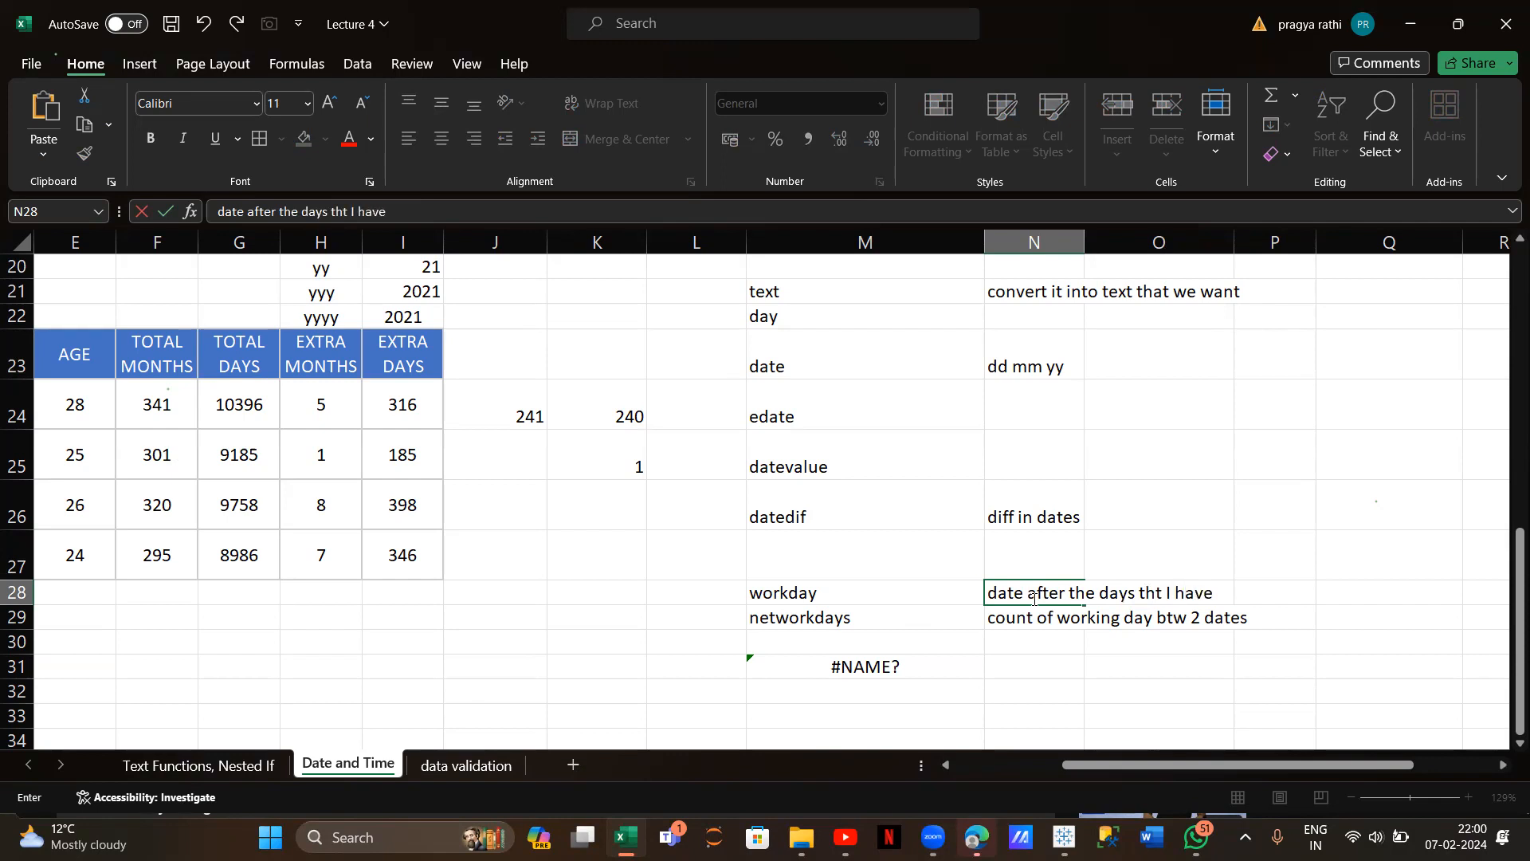
type(" given")
scroll(928, 580, "up", 1)
scroll(929, 580, "down", 1)
scroll(928, 581, "up", 1)
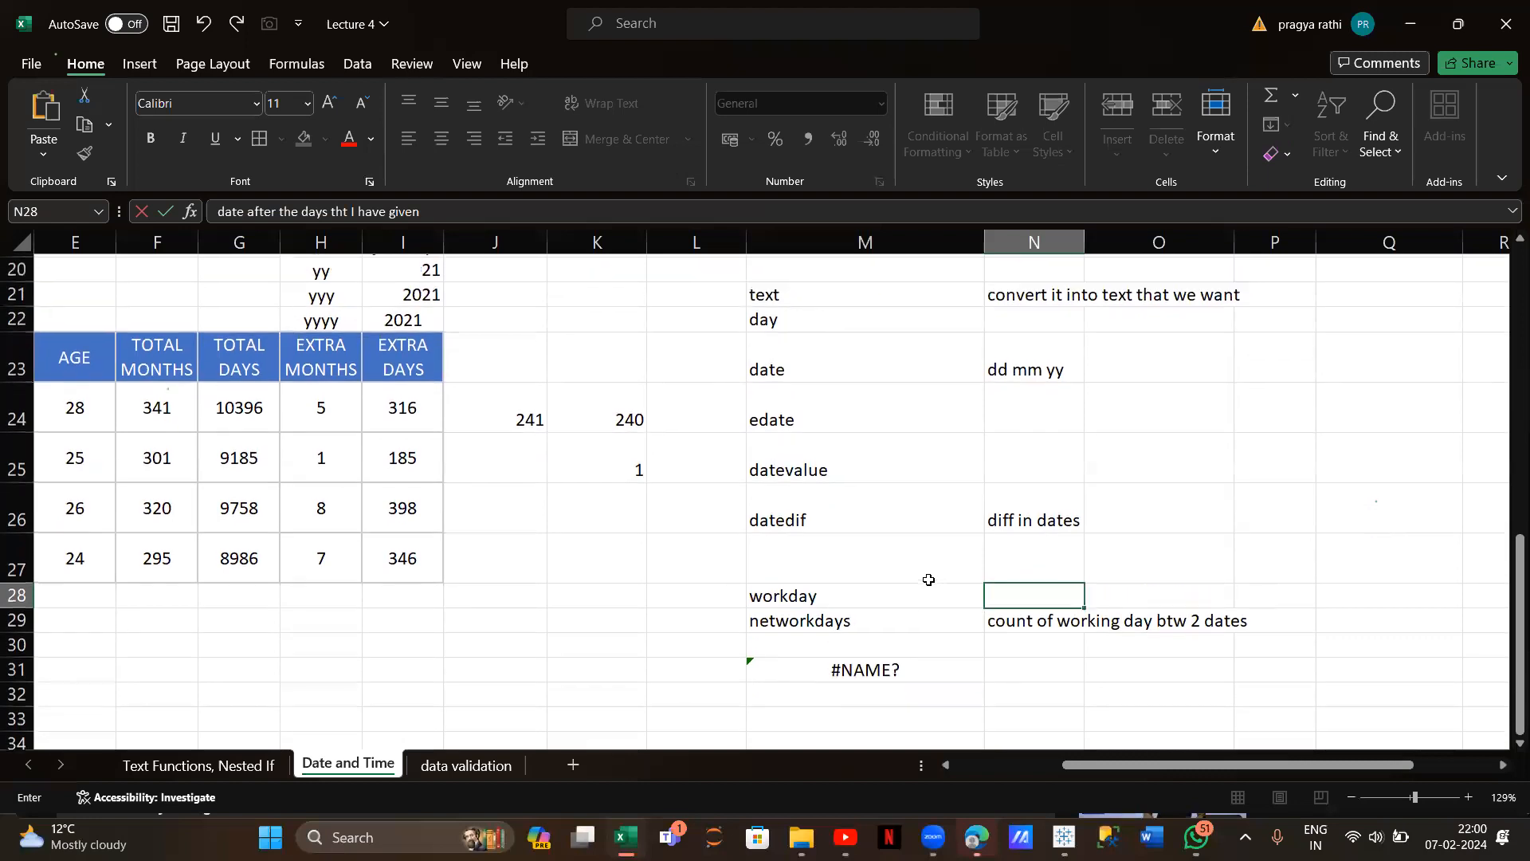
scroll(929, 580, "down", 1)
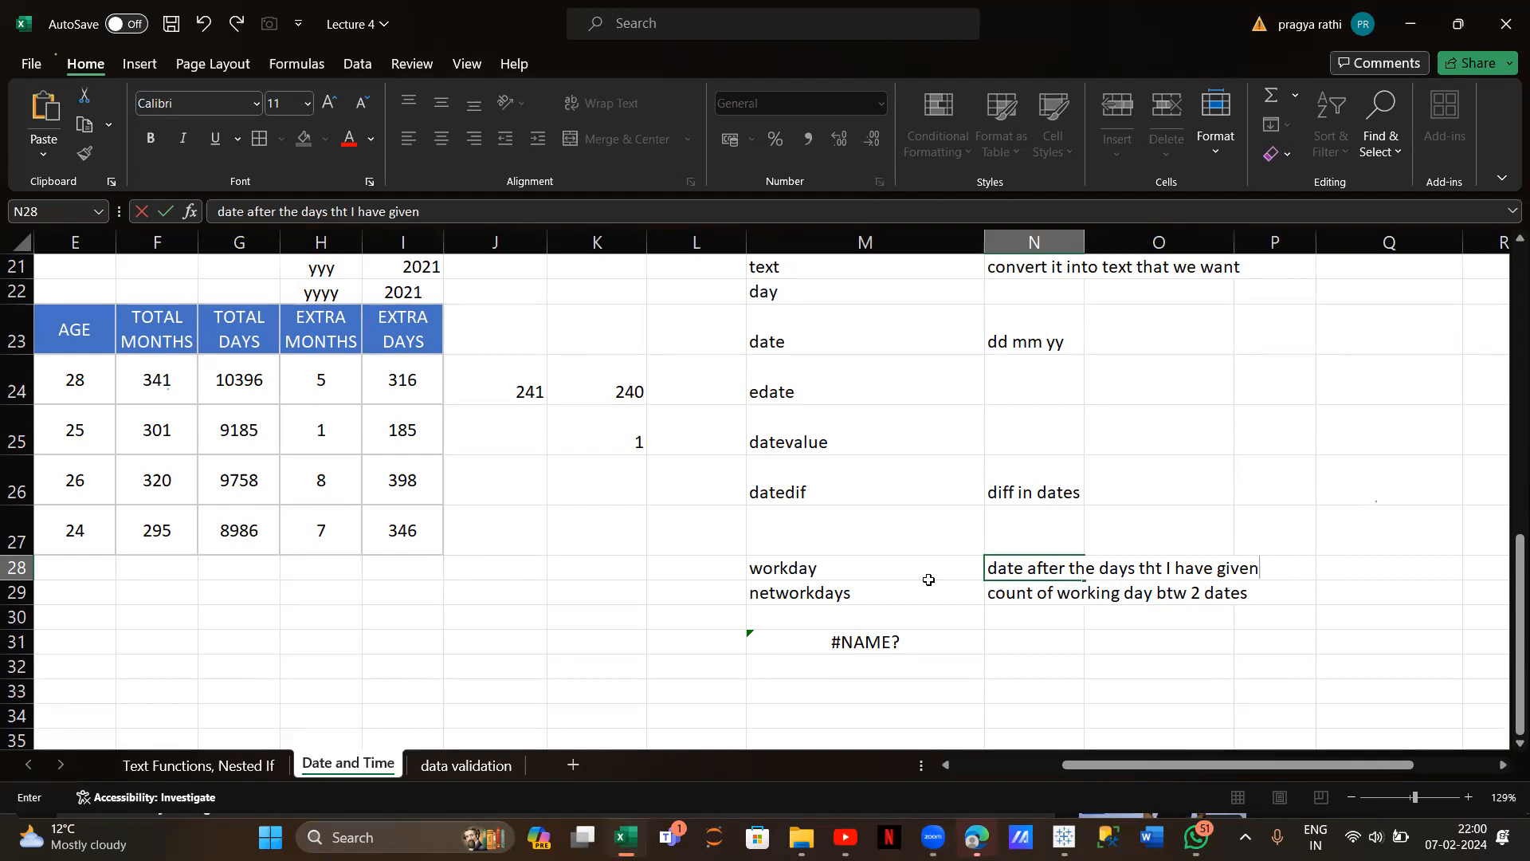
scroll(643, 494, "up", 4)
scroll(643, 494, "left", 1)
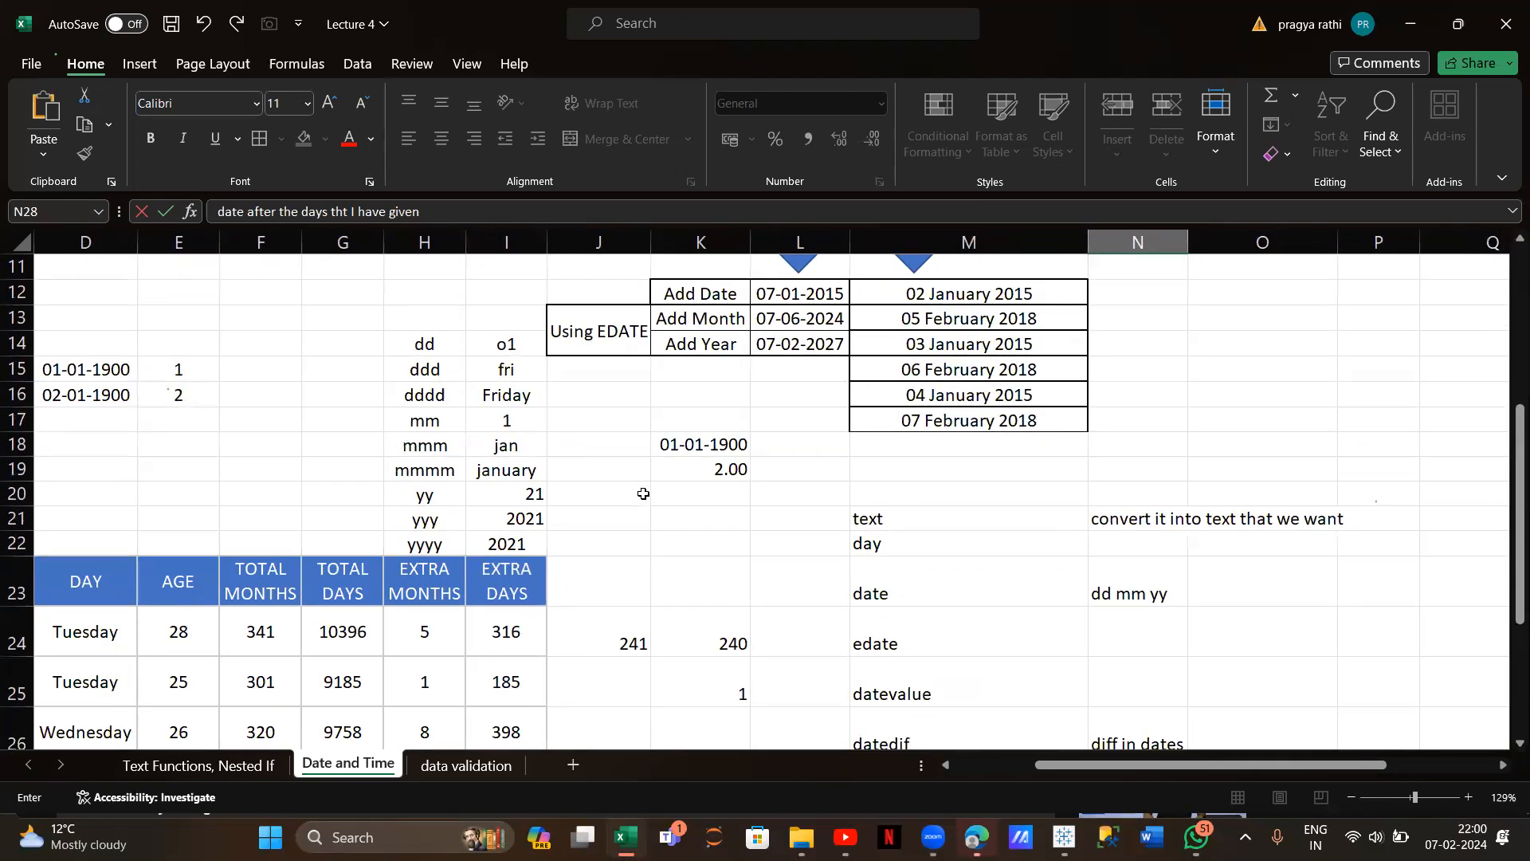
Switch to the data validation sheet and select the whole no. entry cells from B4 down
left_click(463, 764)
scroll(478, 503, "down", 2, "ctrl")
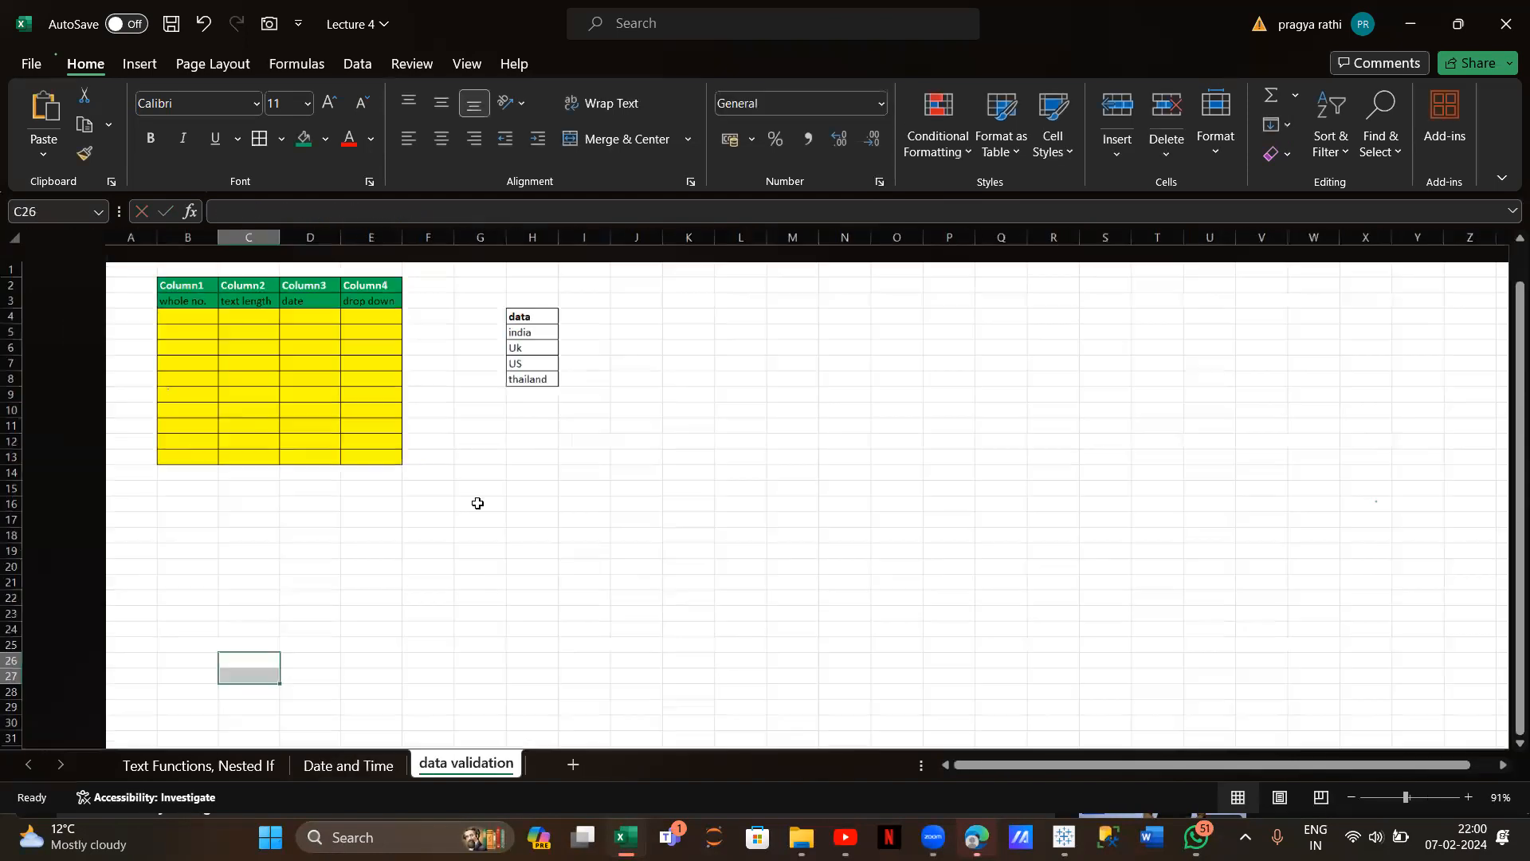
scroll(478, 503, "up", 2, "ctrl")
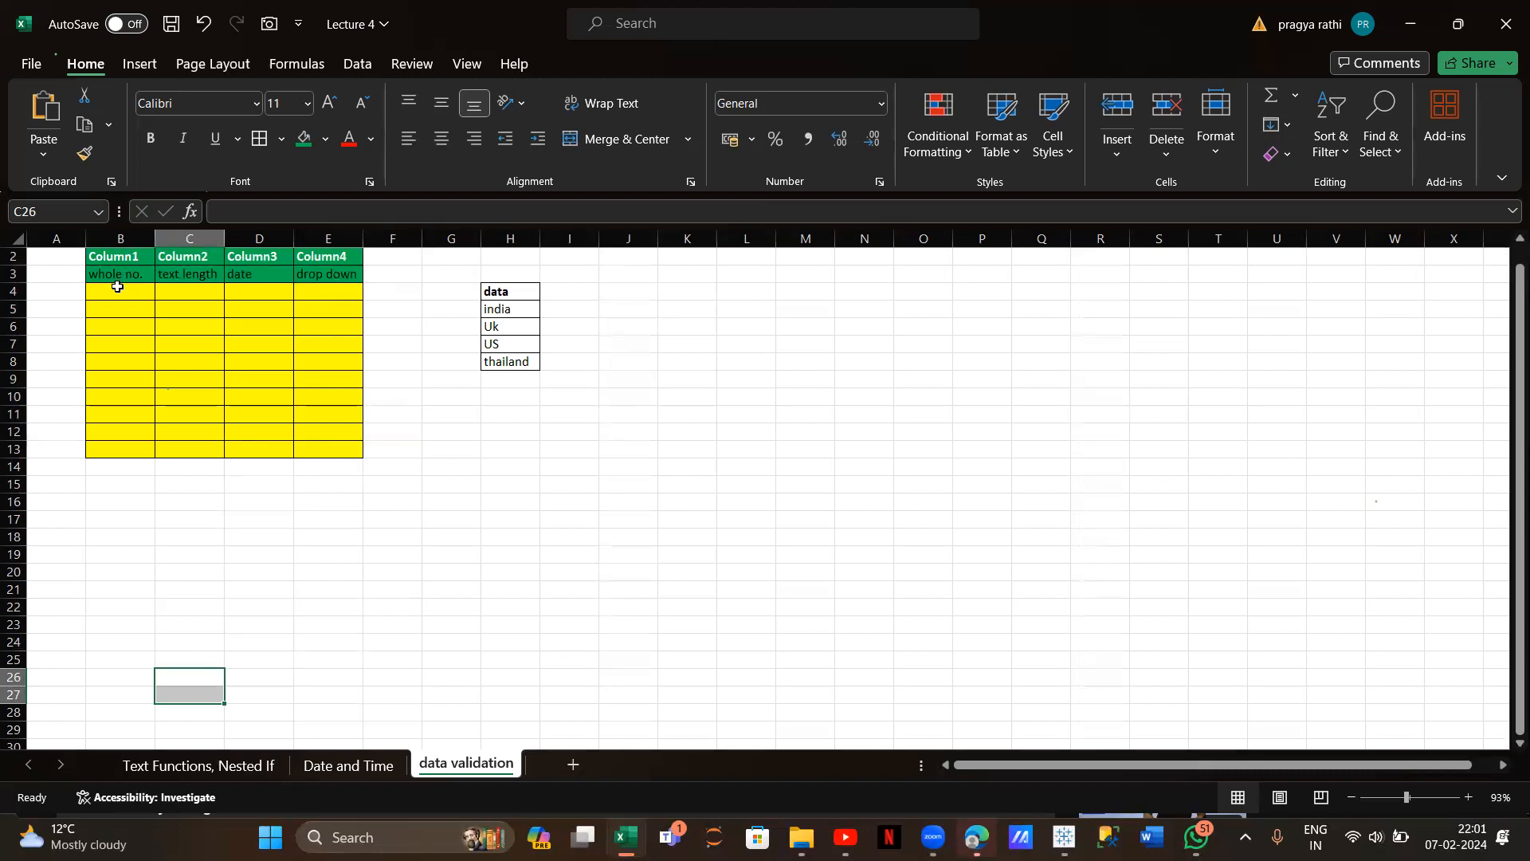
left_click_drag(119, 292, 113, 444)
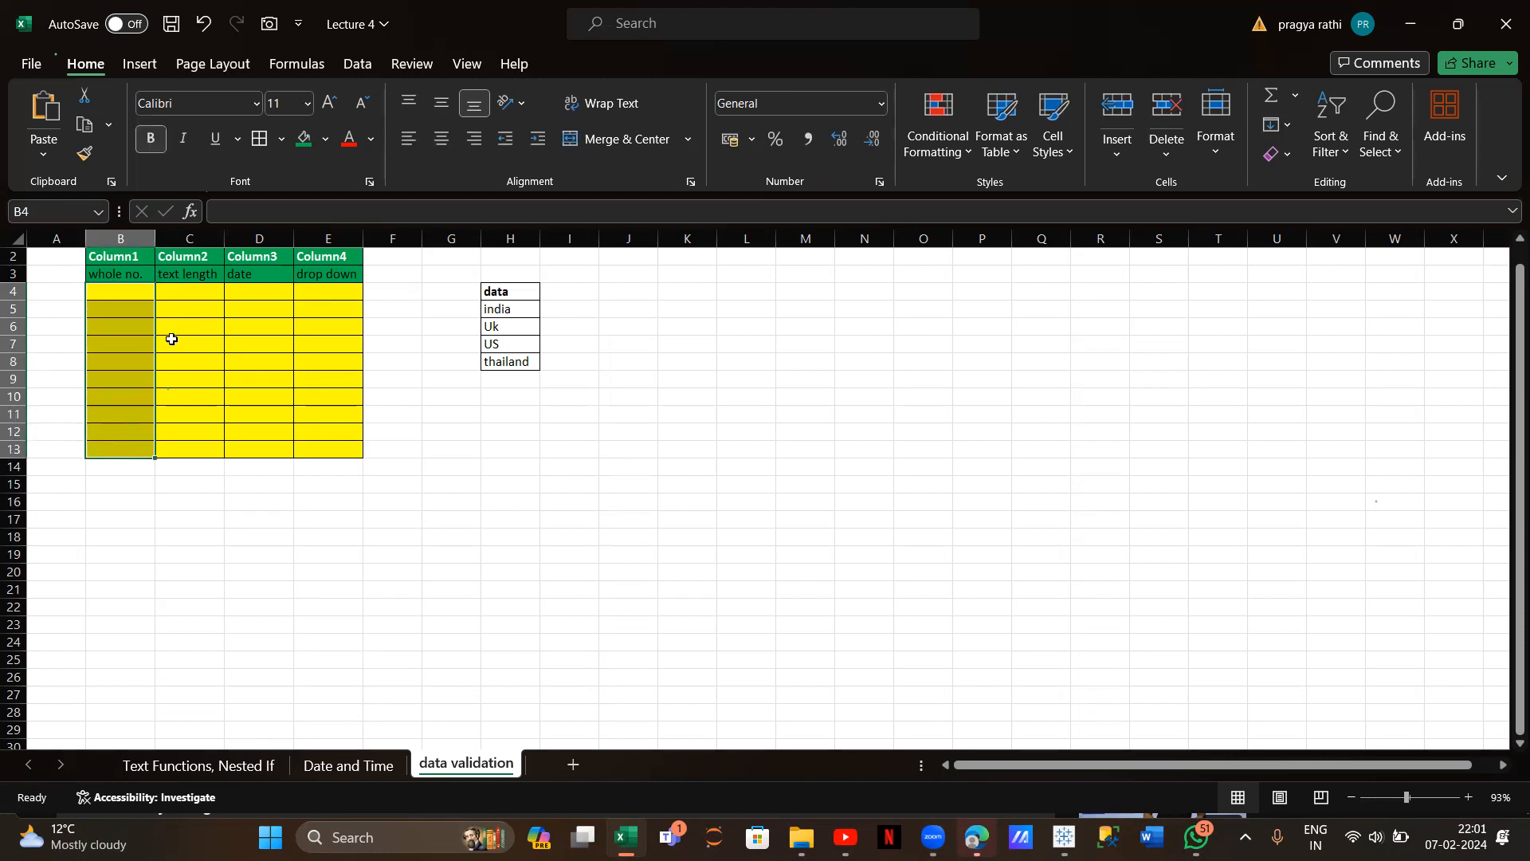
Apply a Whole number validation rule between 10 and 100 to the selected column B cells
left_click(357, 66)
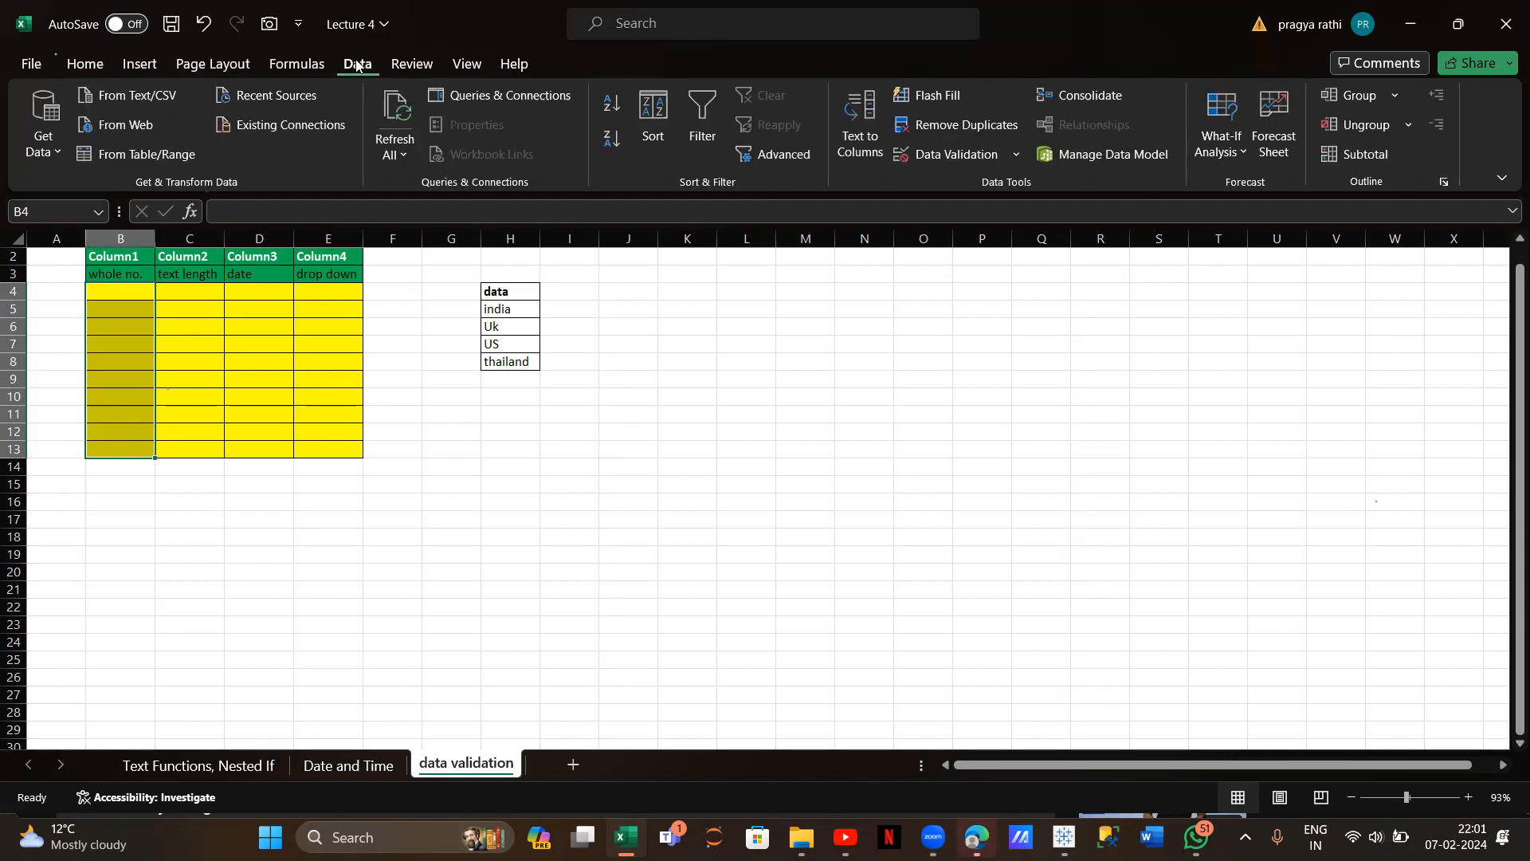
left_click(960, 156)
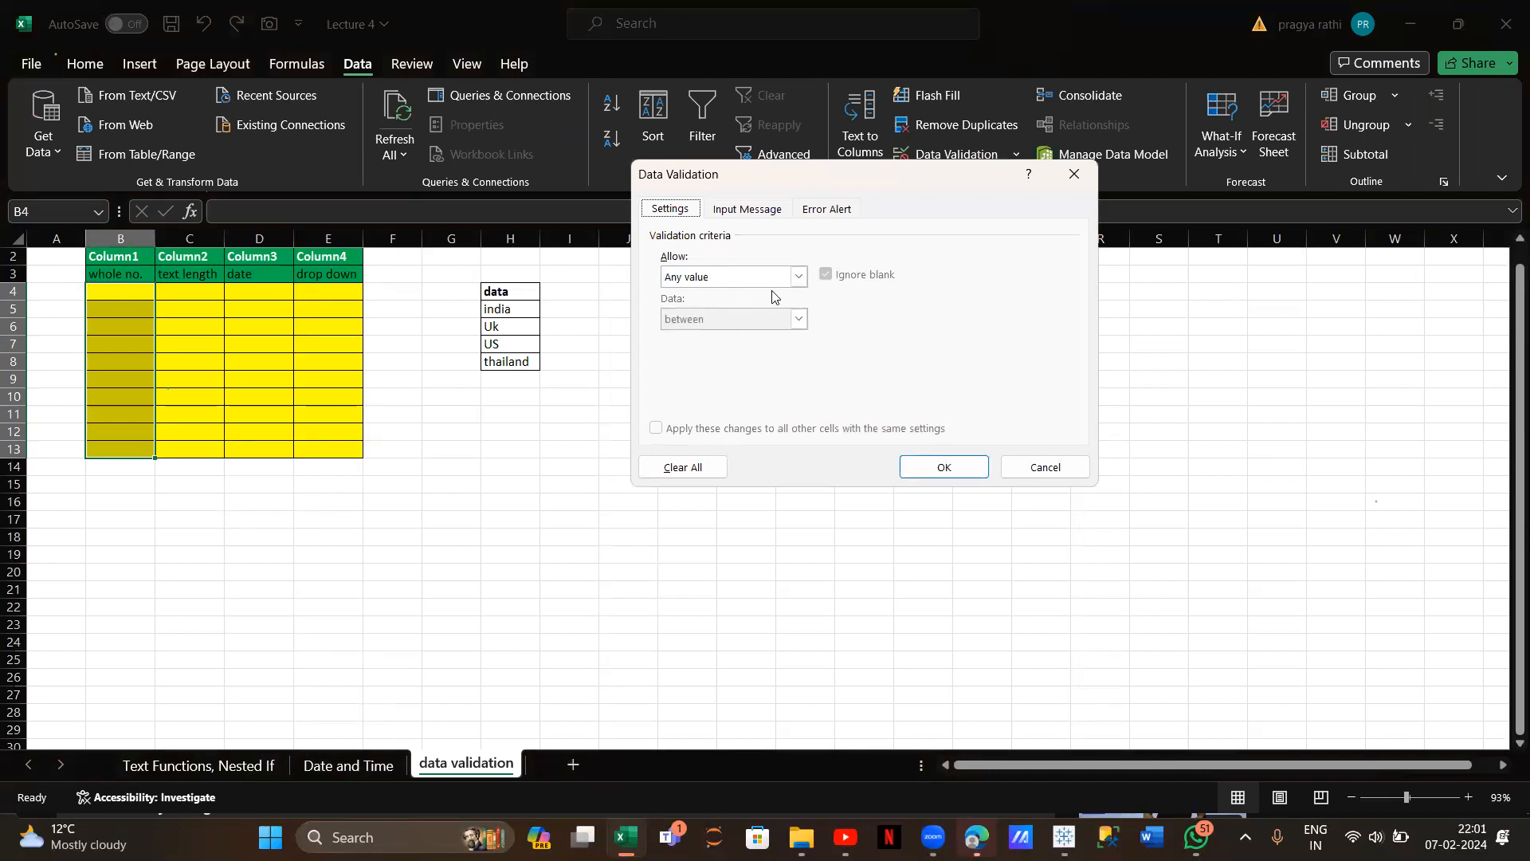
left_click(798, 277)
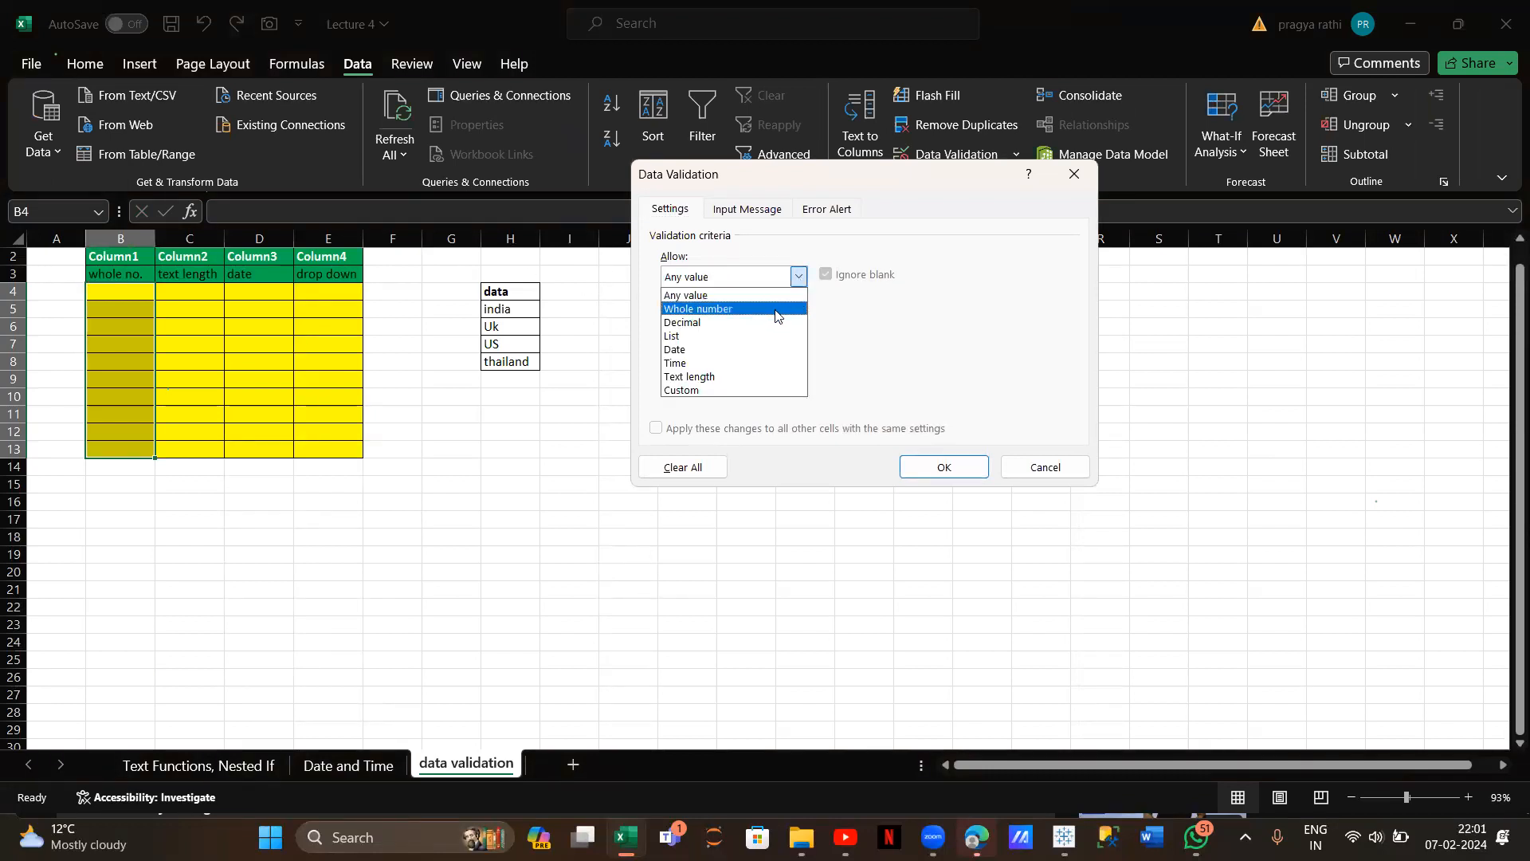
left_click(775, 309)
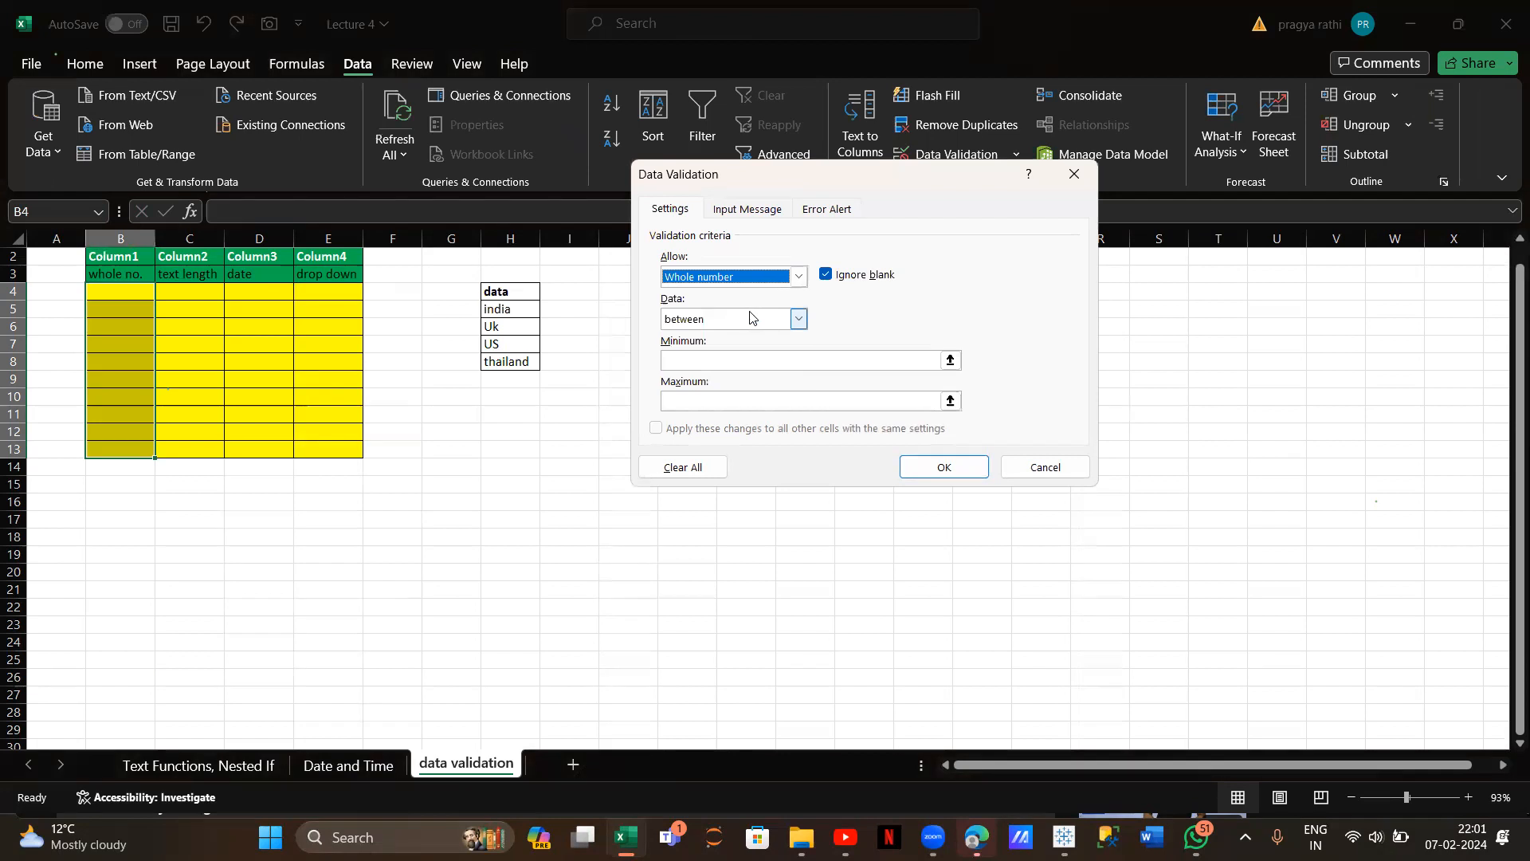
left_click(799, 319)
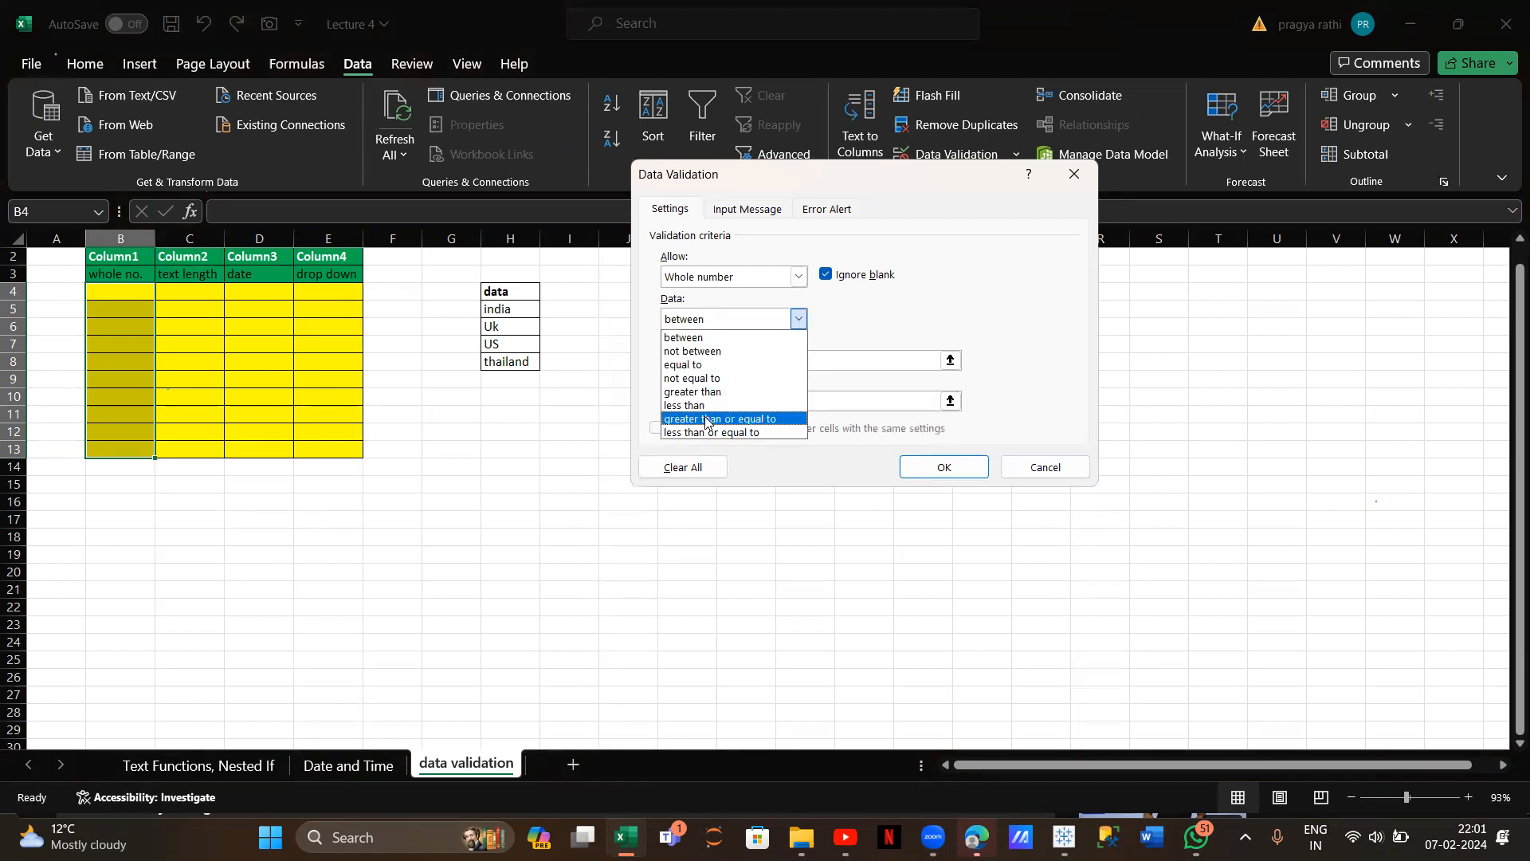
left_click(695, 337)
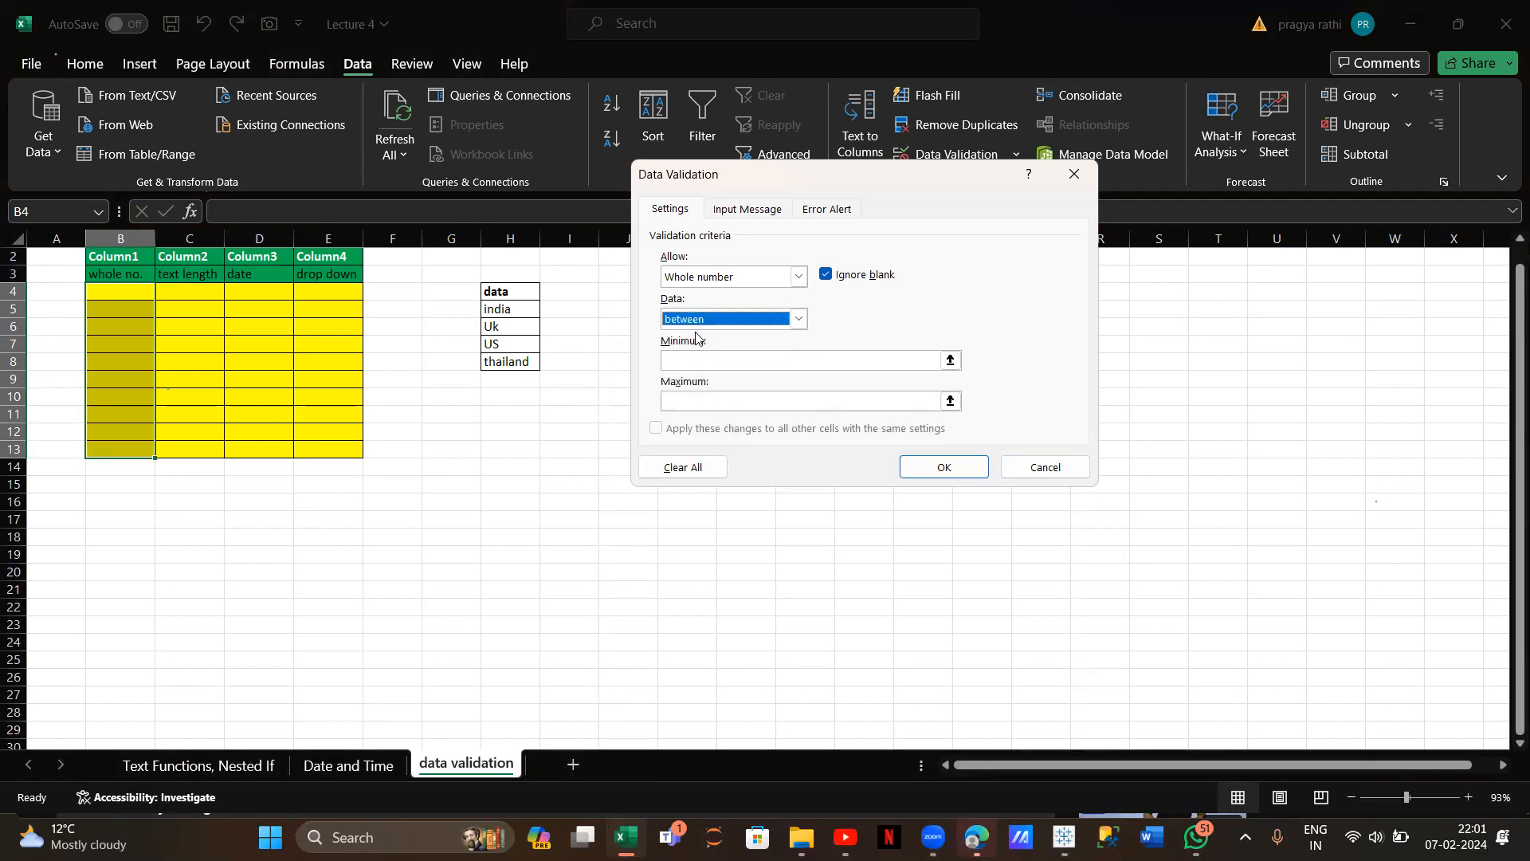
left_click(702, 357)
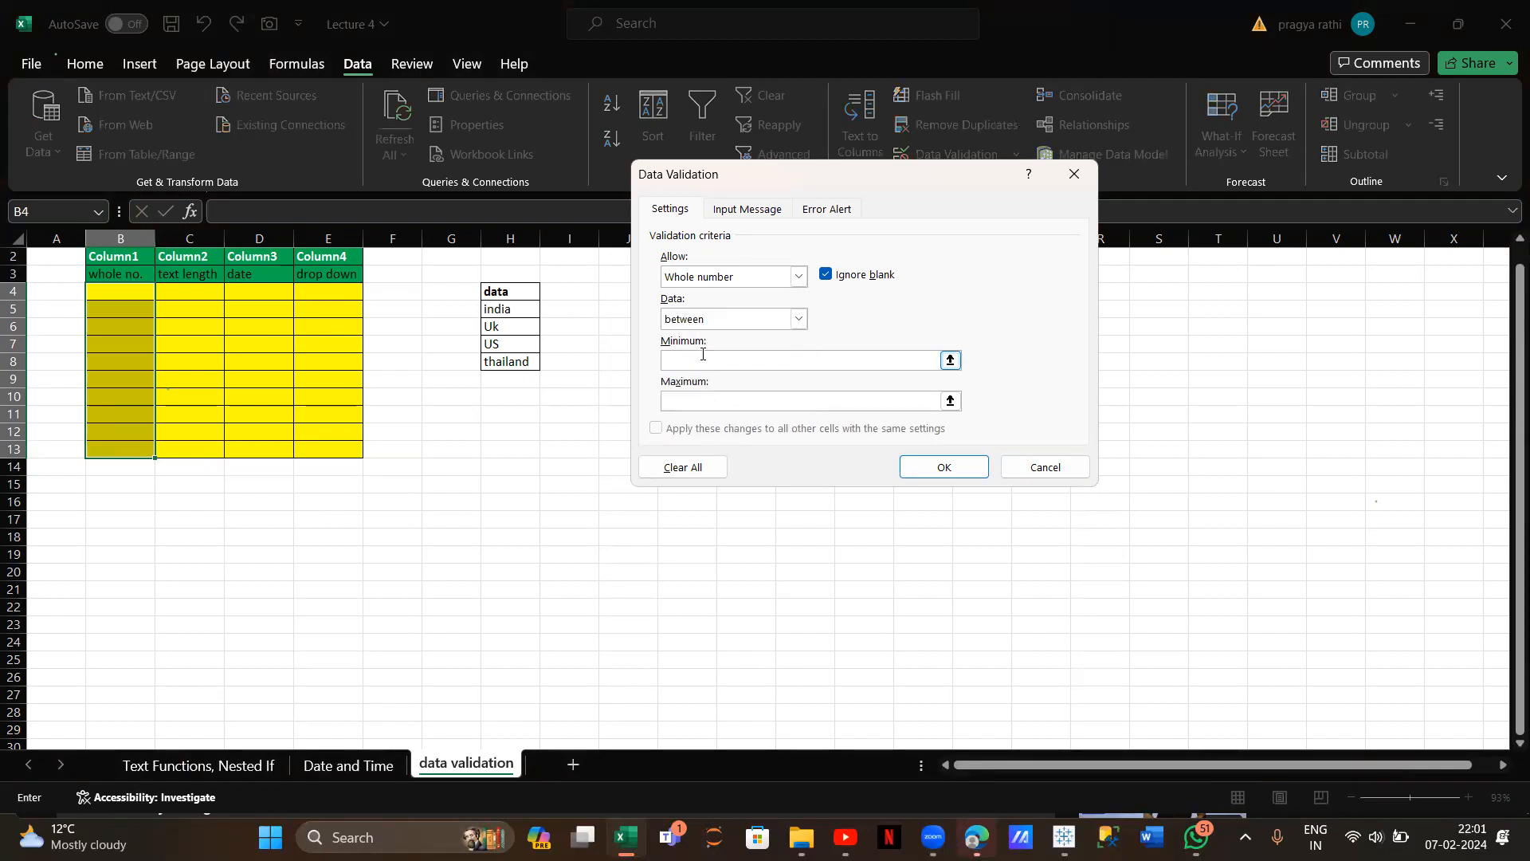
left_click(707, 399)
left_click(944, 467)
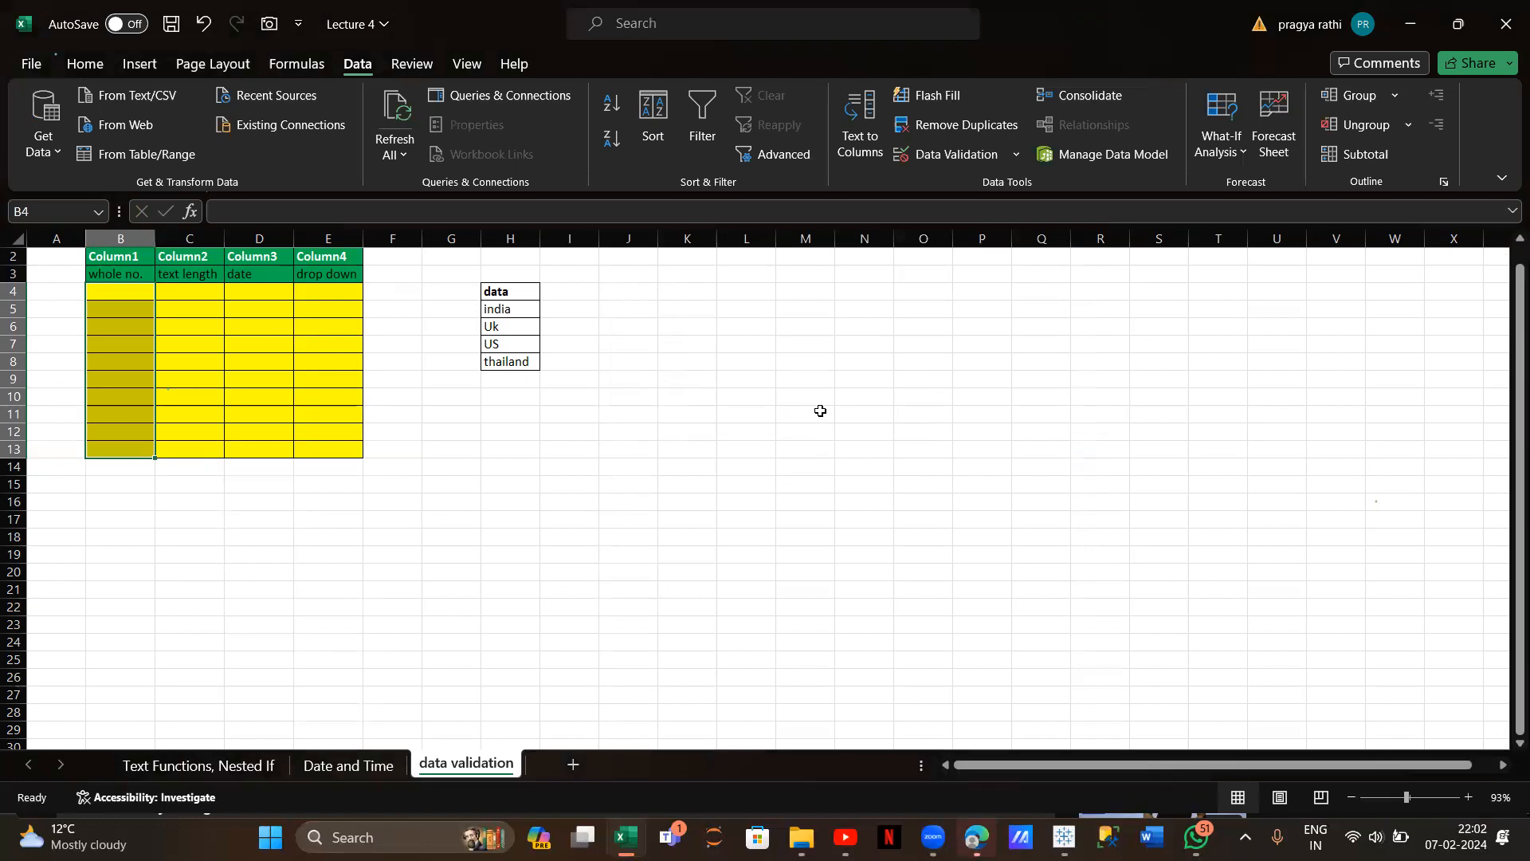
scroll(820, 410, "up", 5)
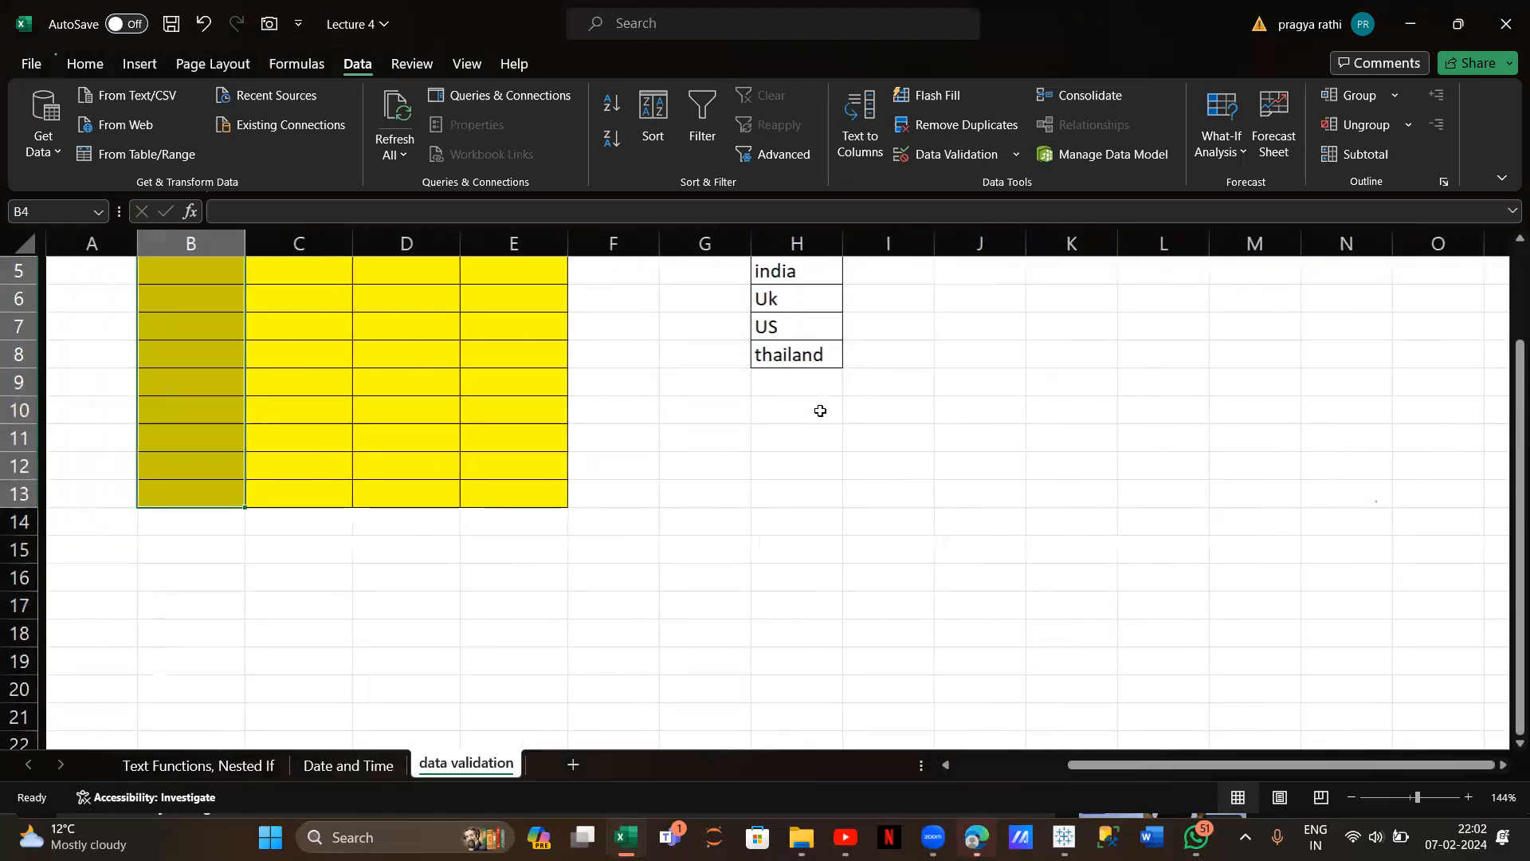
scroll(805, 454, "down", 5)
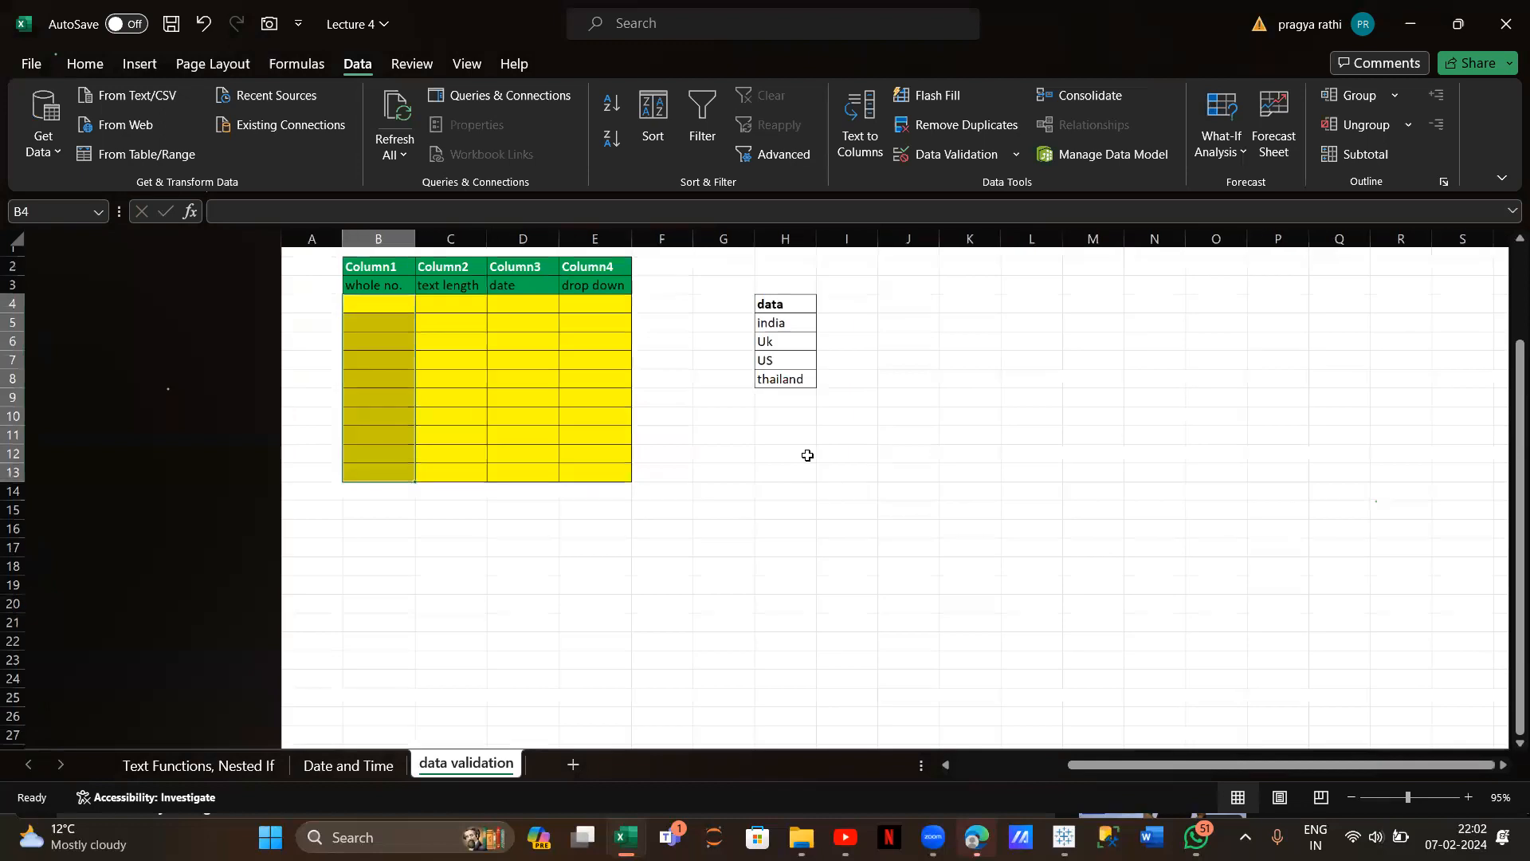
scroll(807, 455, "up", 3)
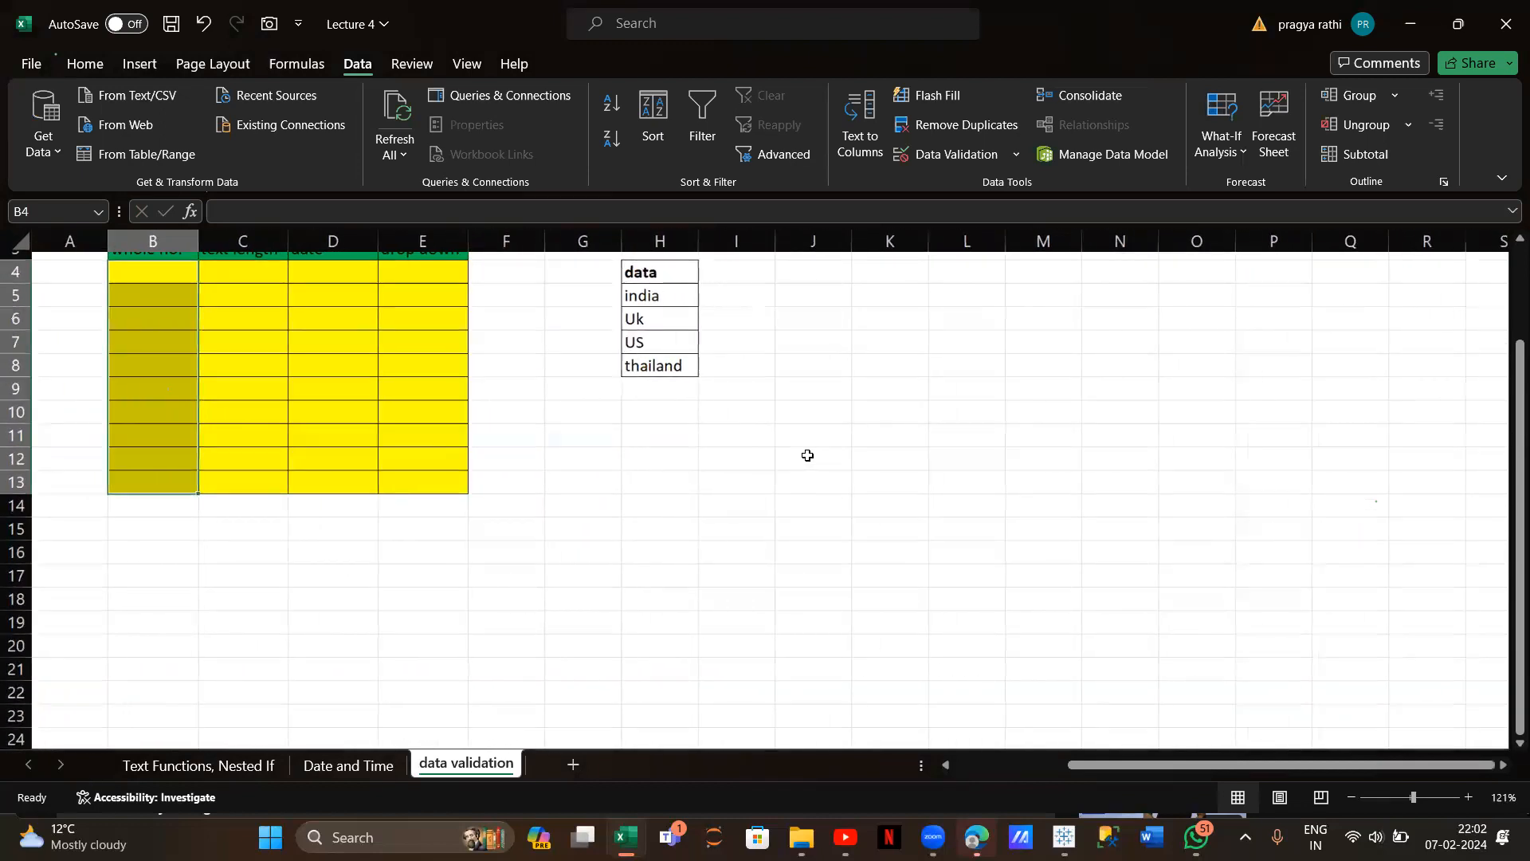
scroll(807, 455, "up", 1)
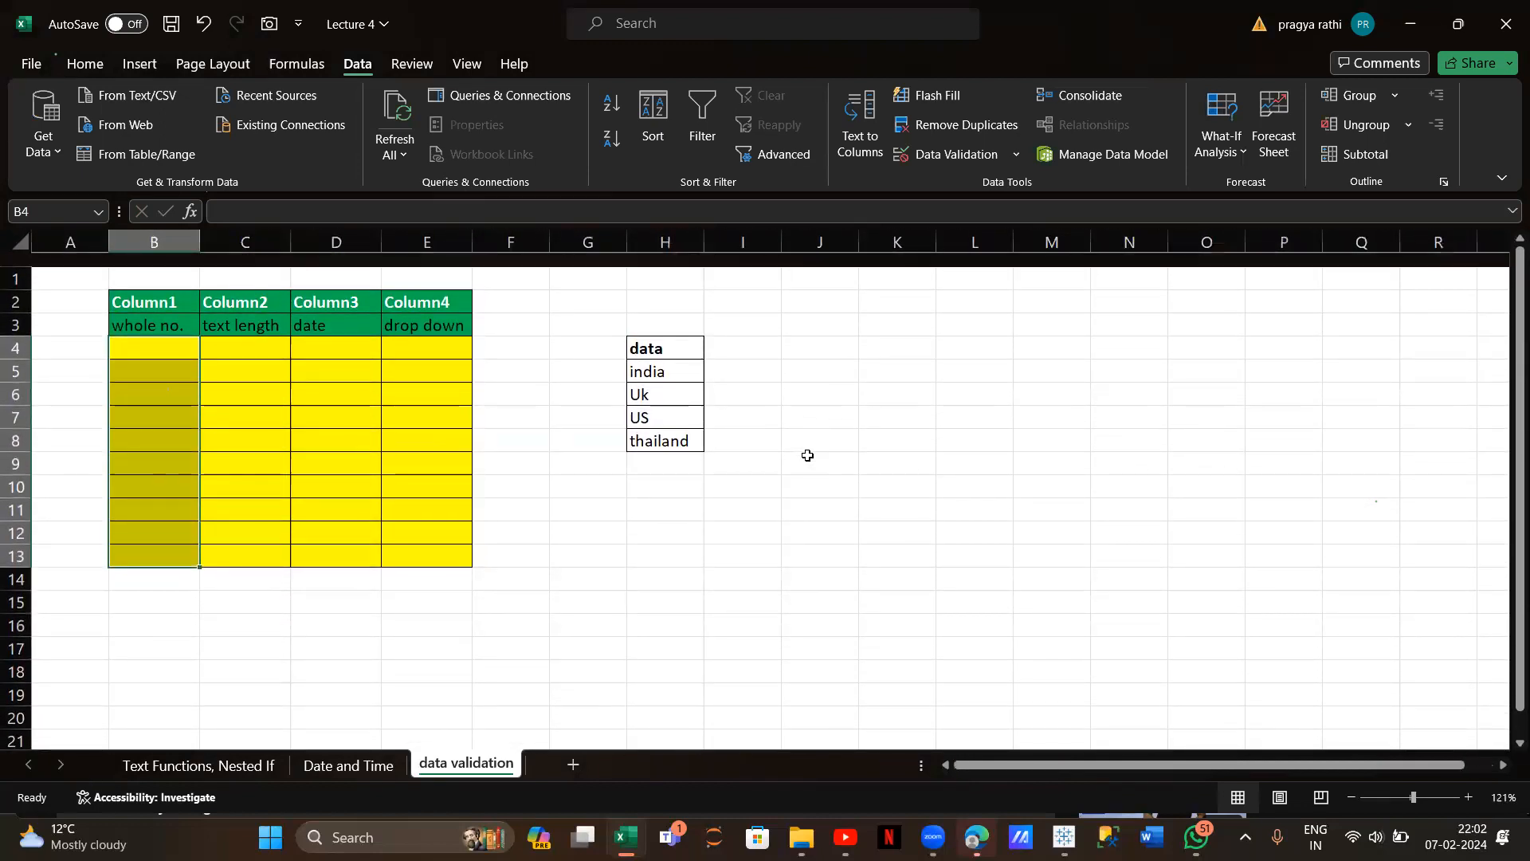
scroll(806, 455, "down", 1)
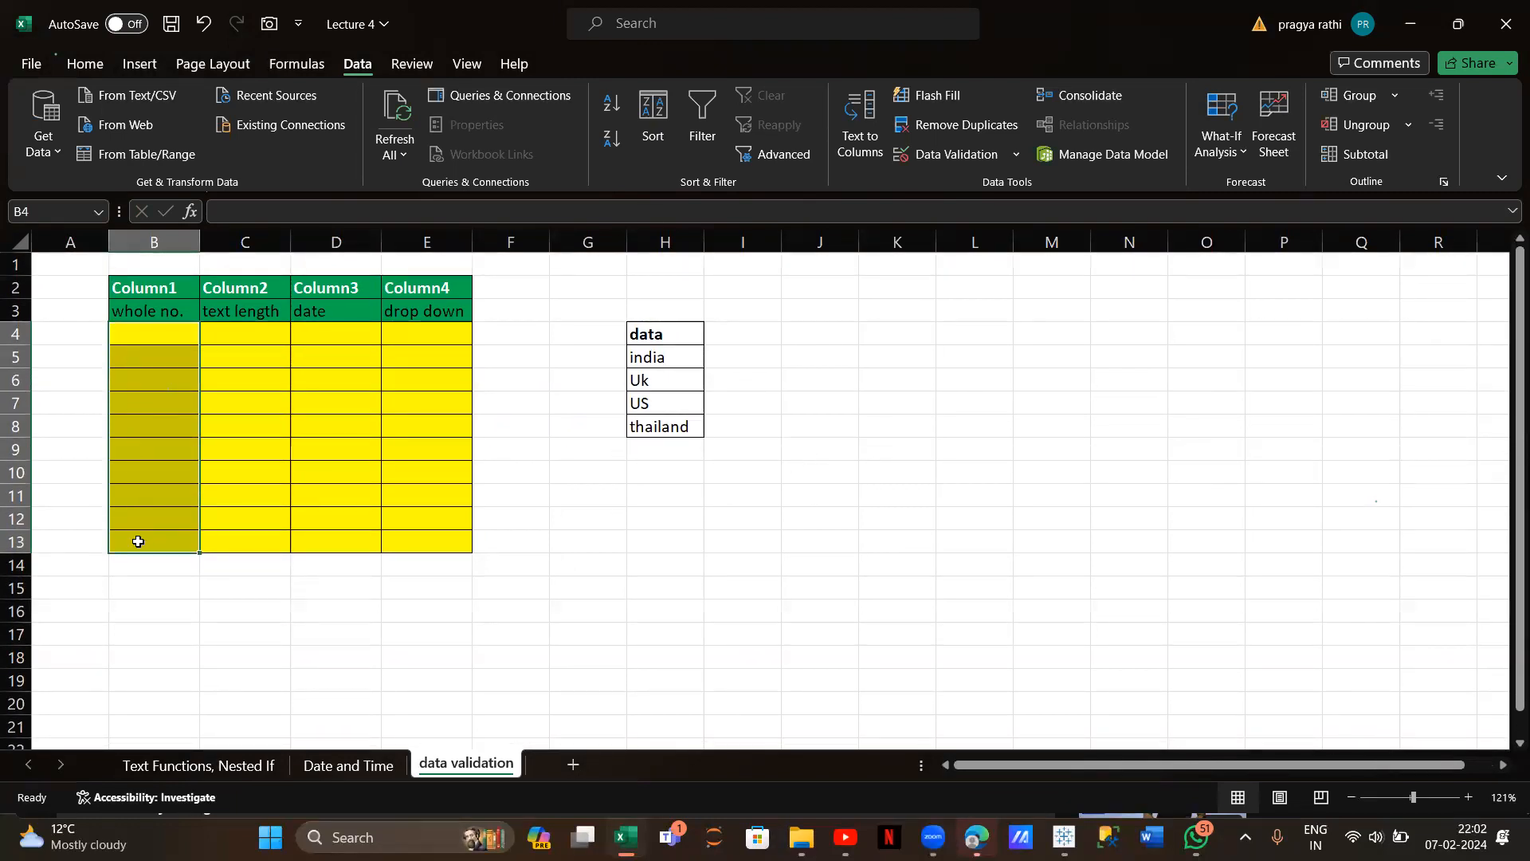
left_click(937, 145)
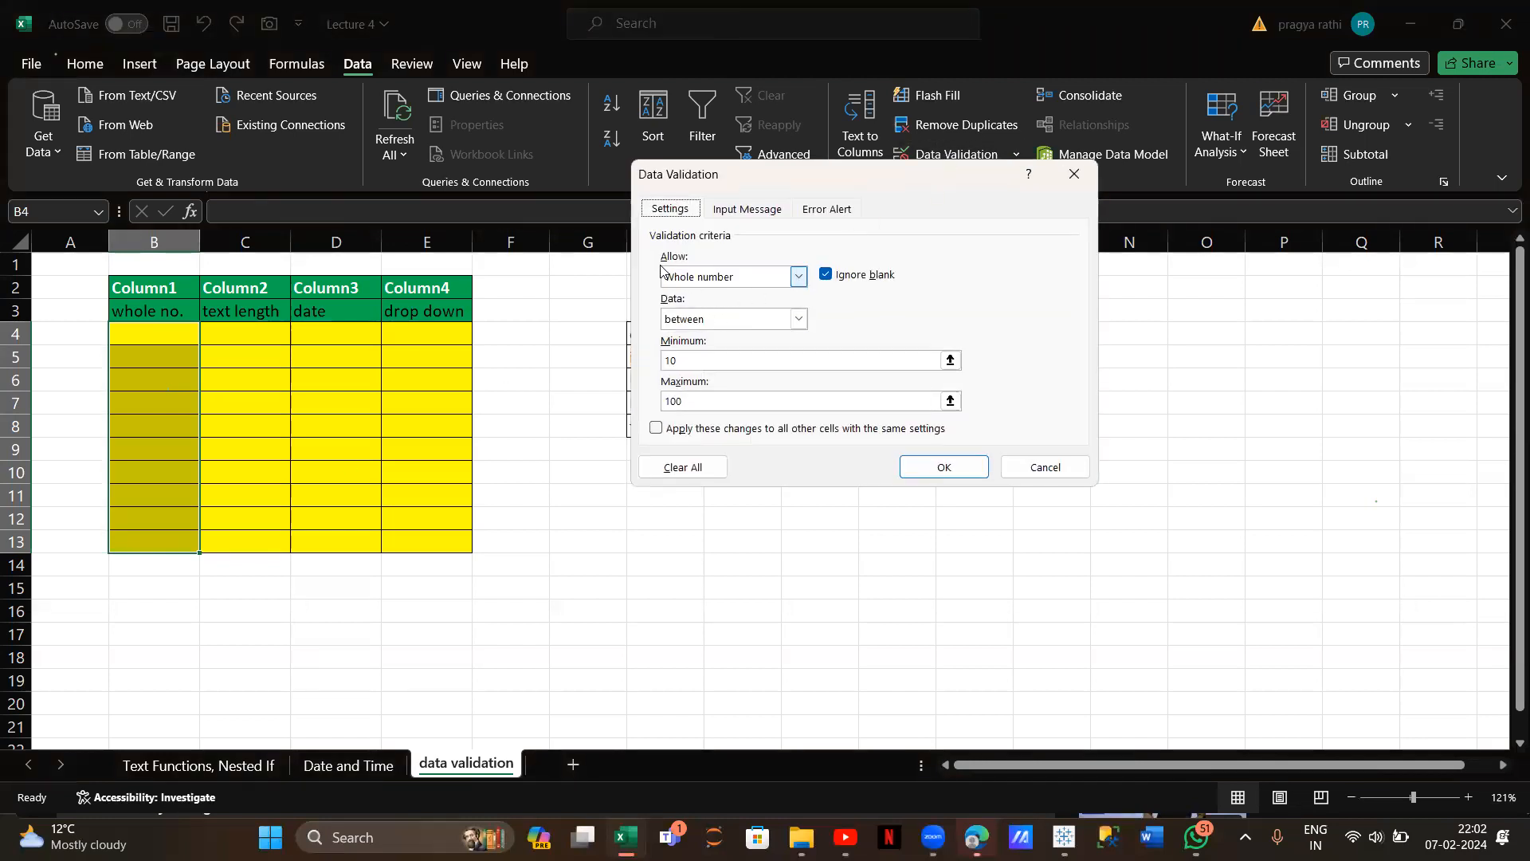
left_click(798, 277)
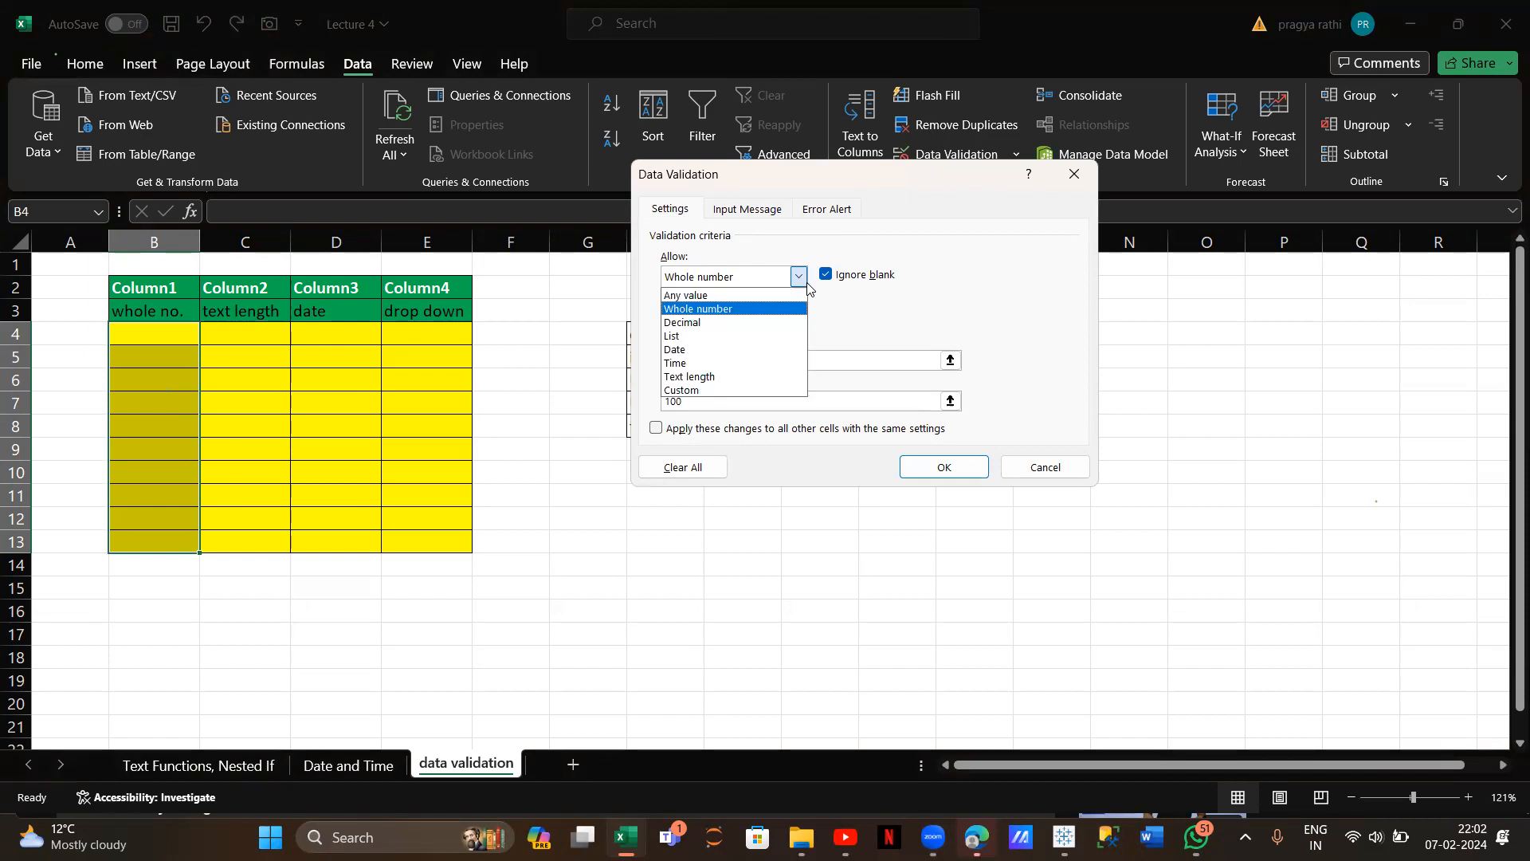
left_click(699, 310)
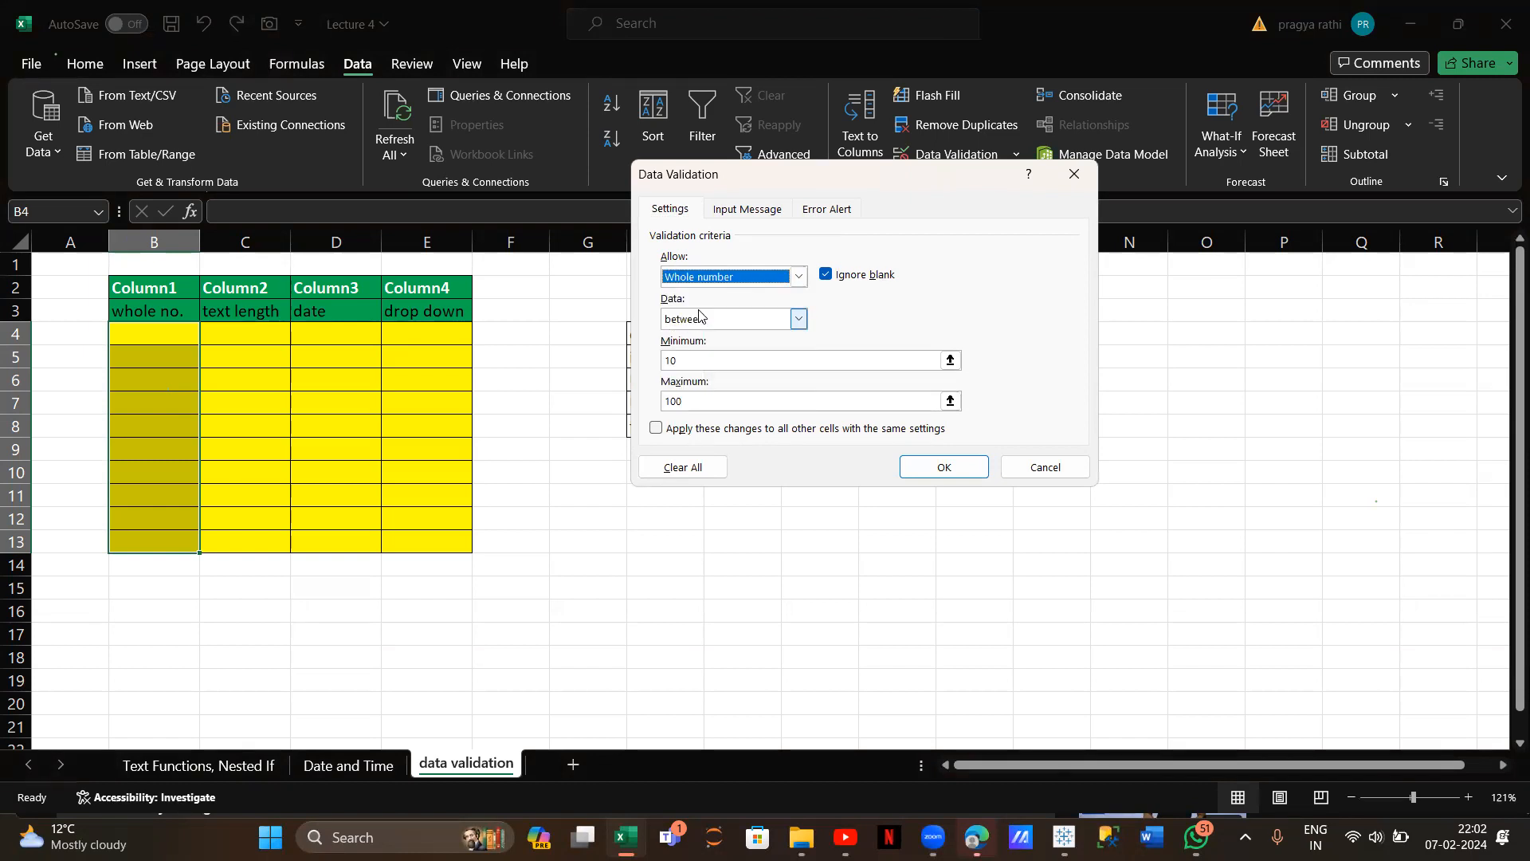
left_click(799, 319)
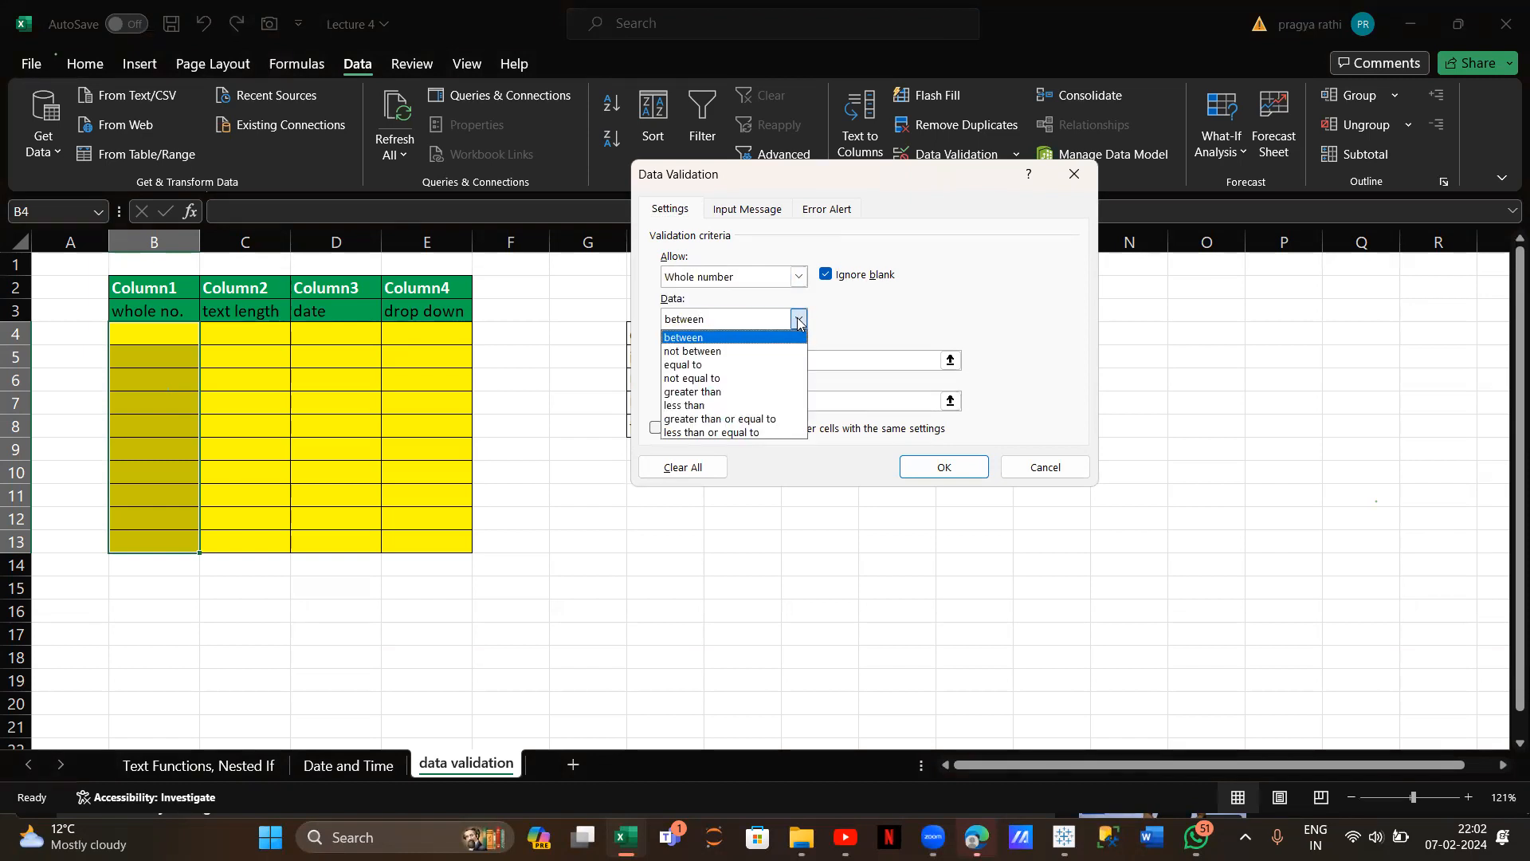
left_click(749, 338)
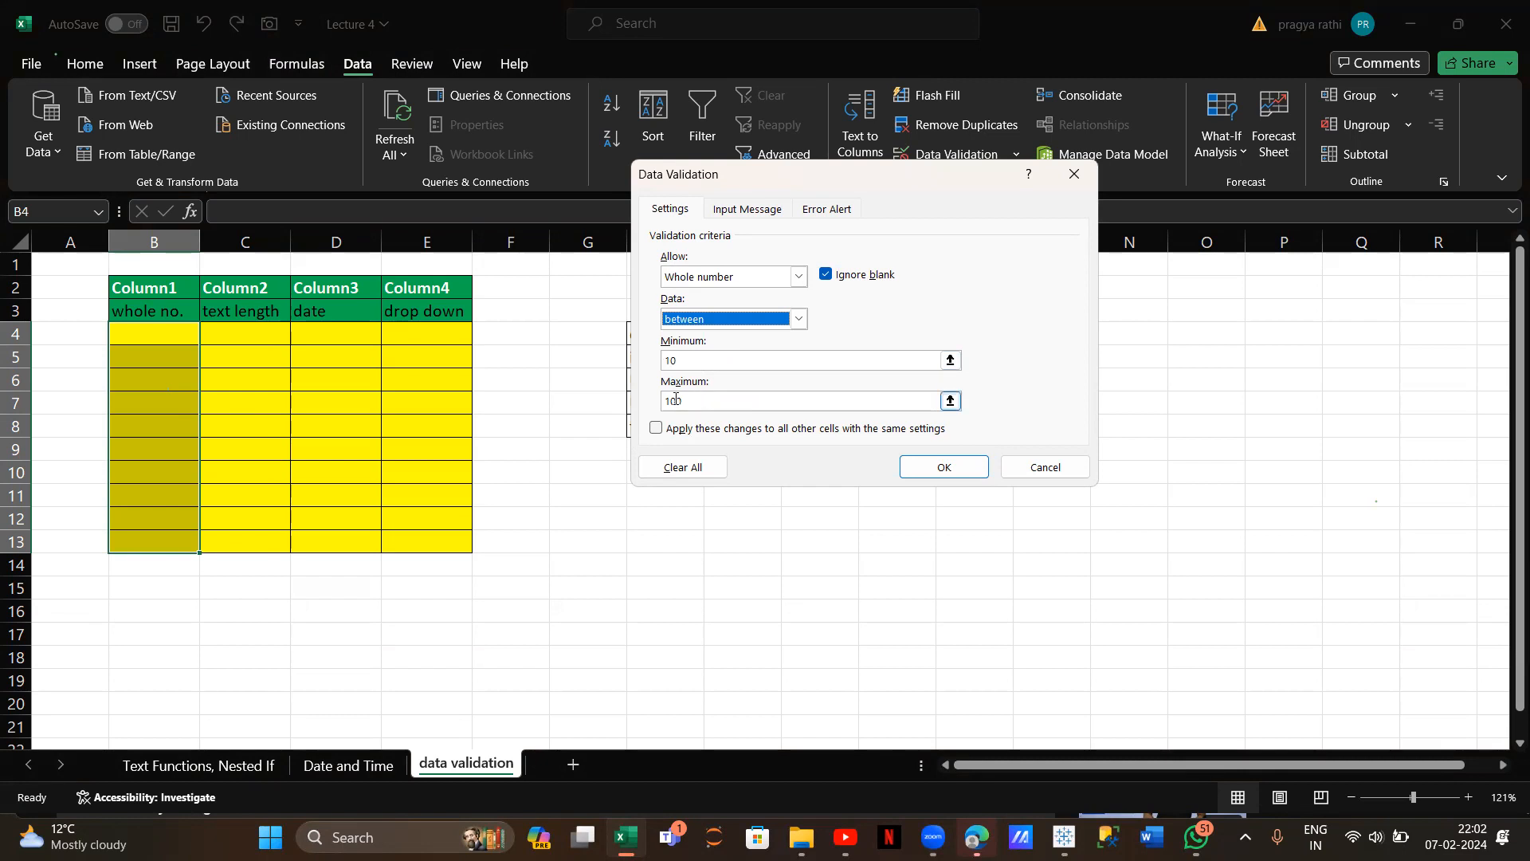
left_click(948, 468)
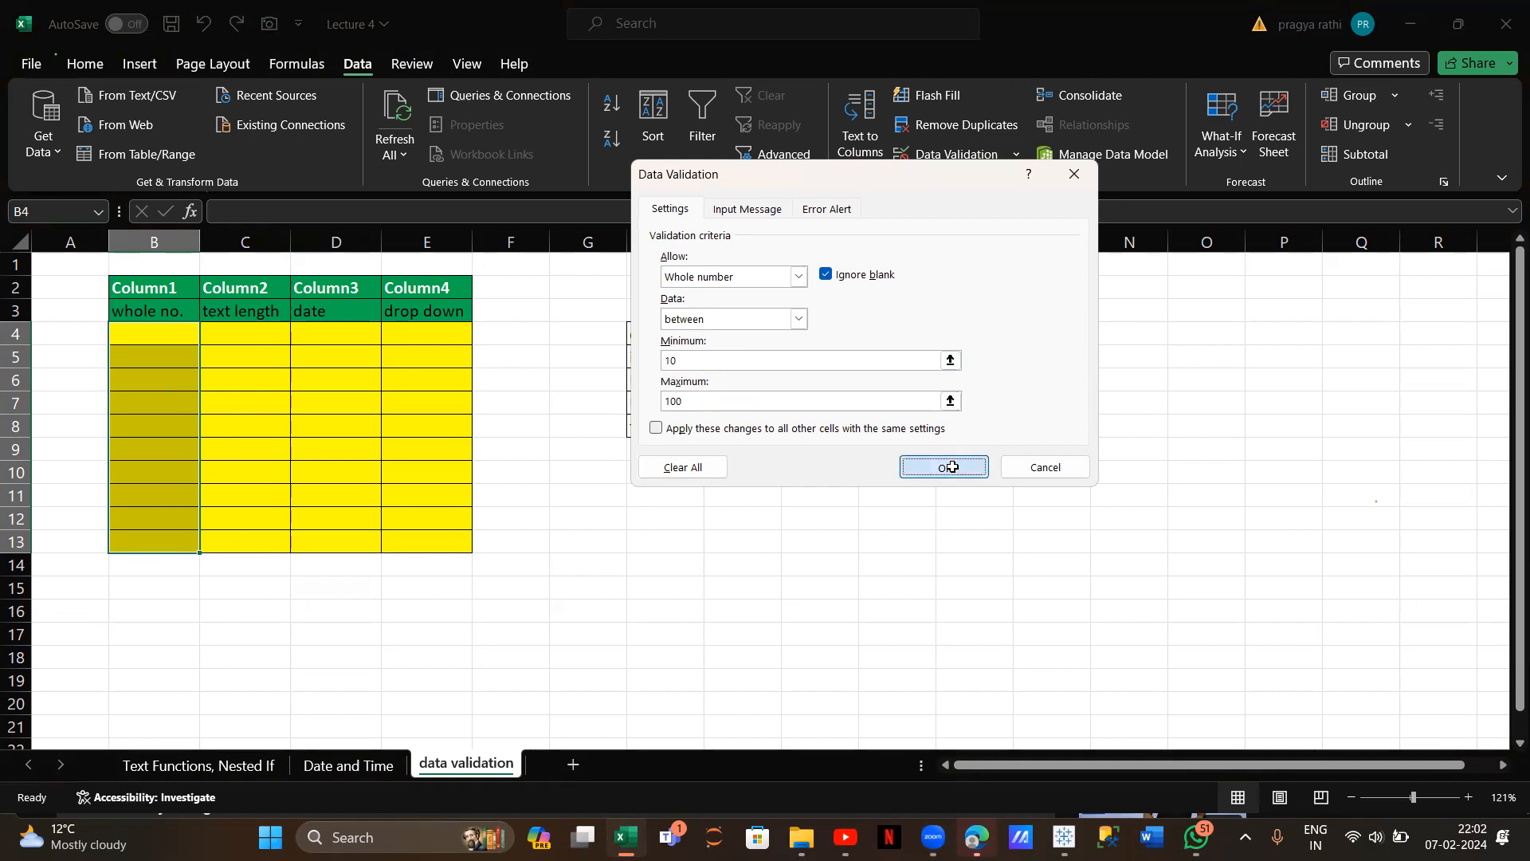
Enter 11 and 12 in B4 and B5
left_click(181, 327)
type("11")
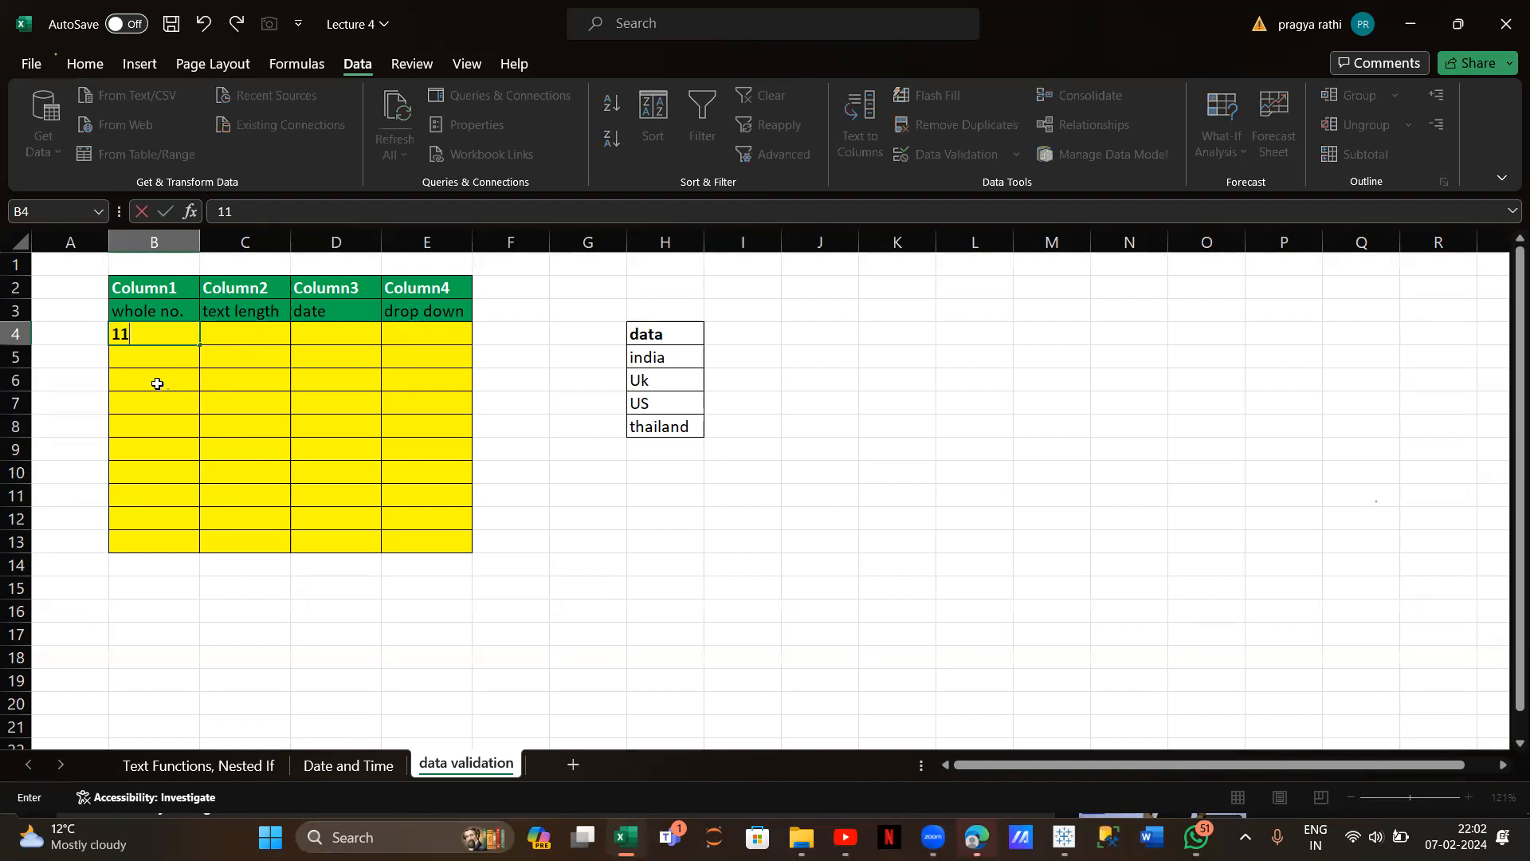
key("Return")
type("12")
key("Return")
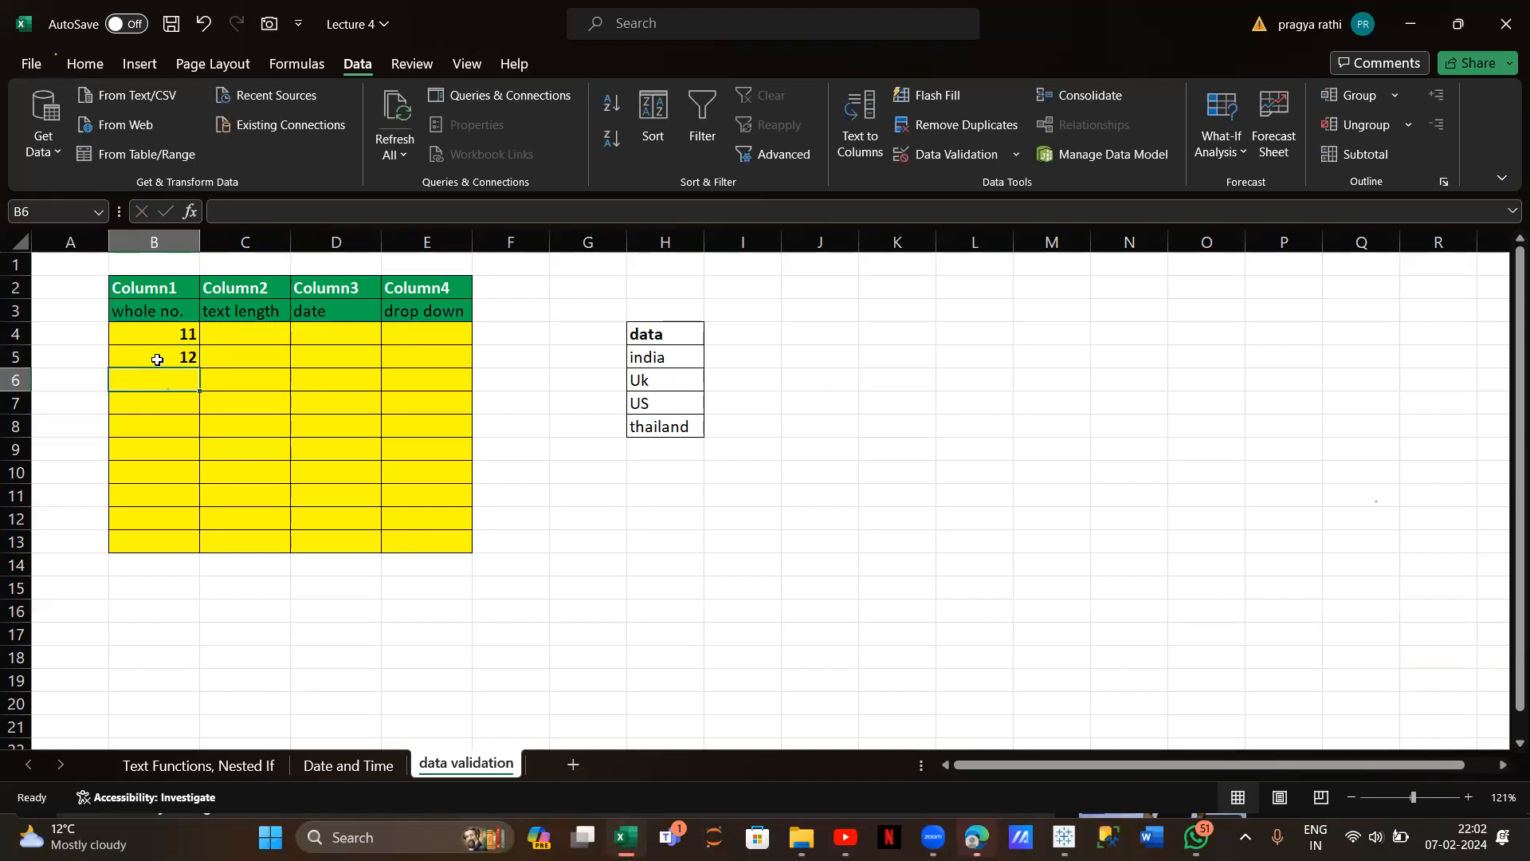
Test 9 in B6, then replace the rejected entry with 78
type("9")
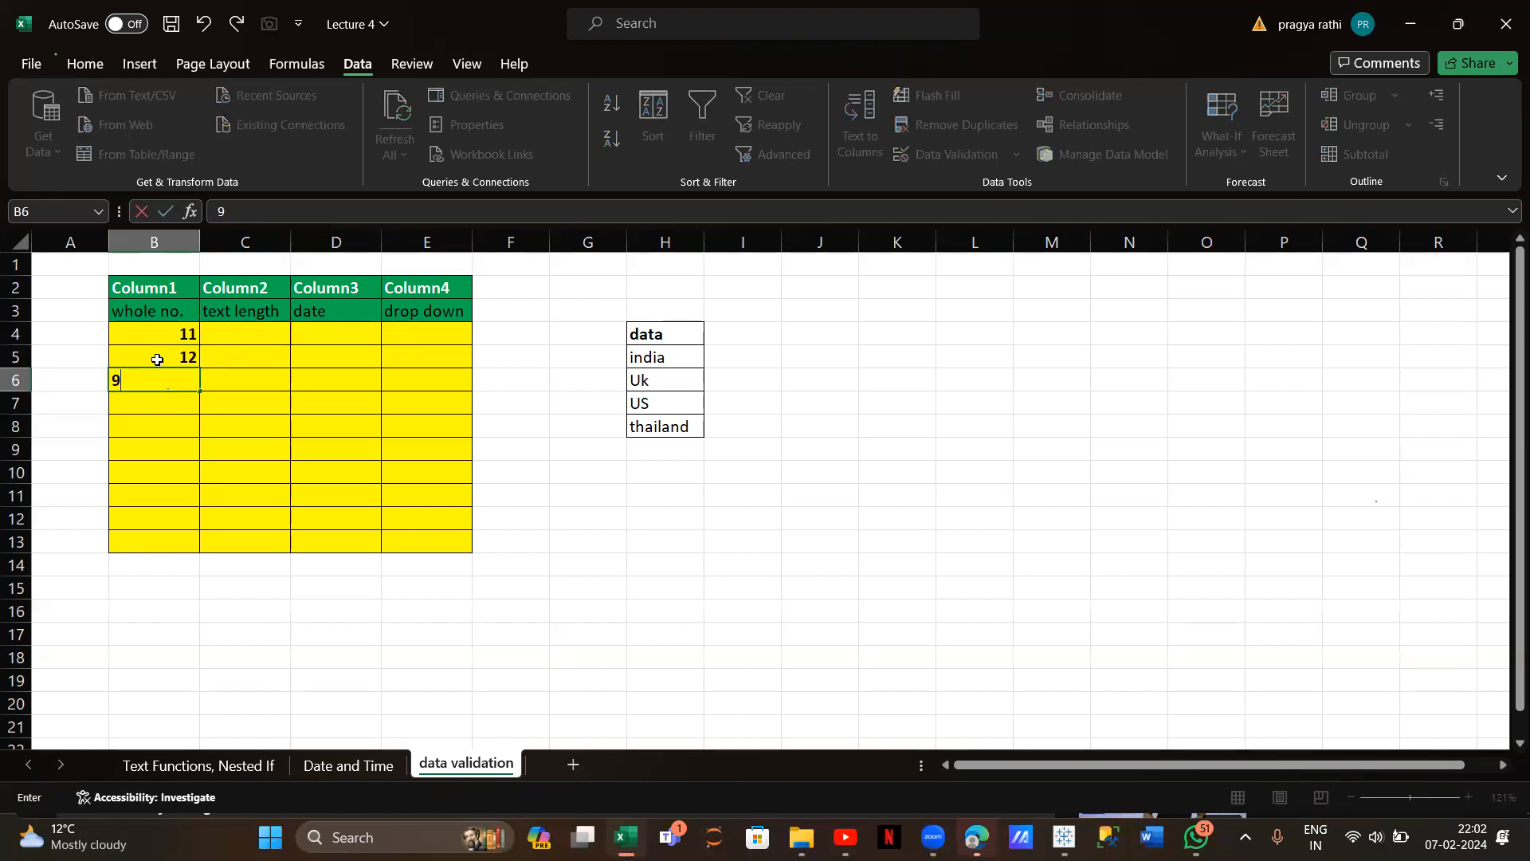
key("Return")
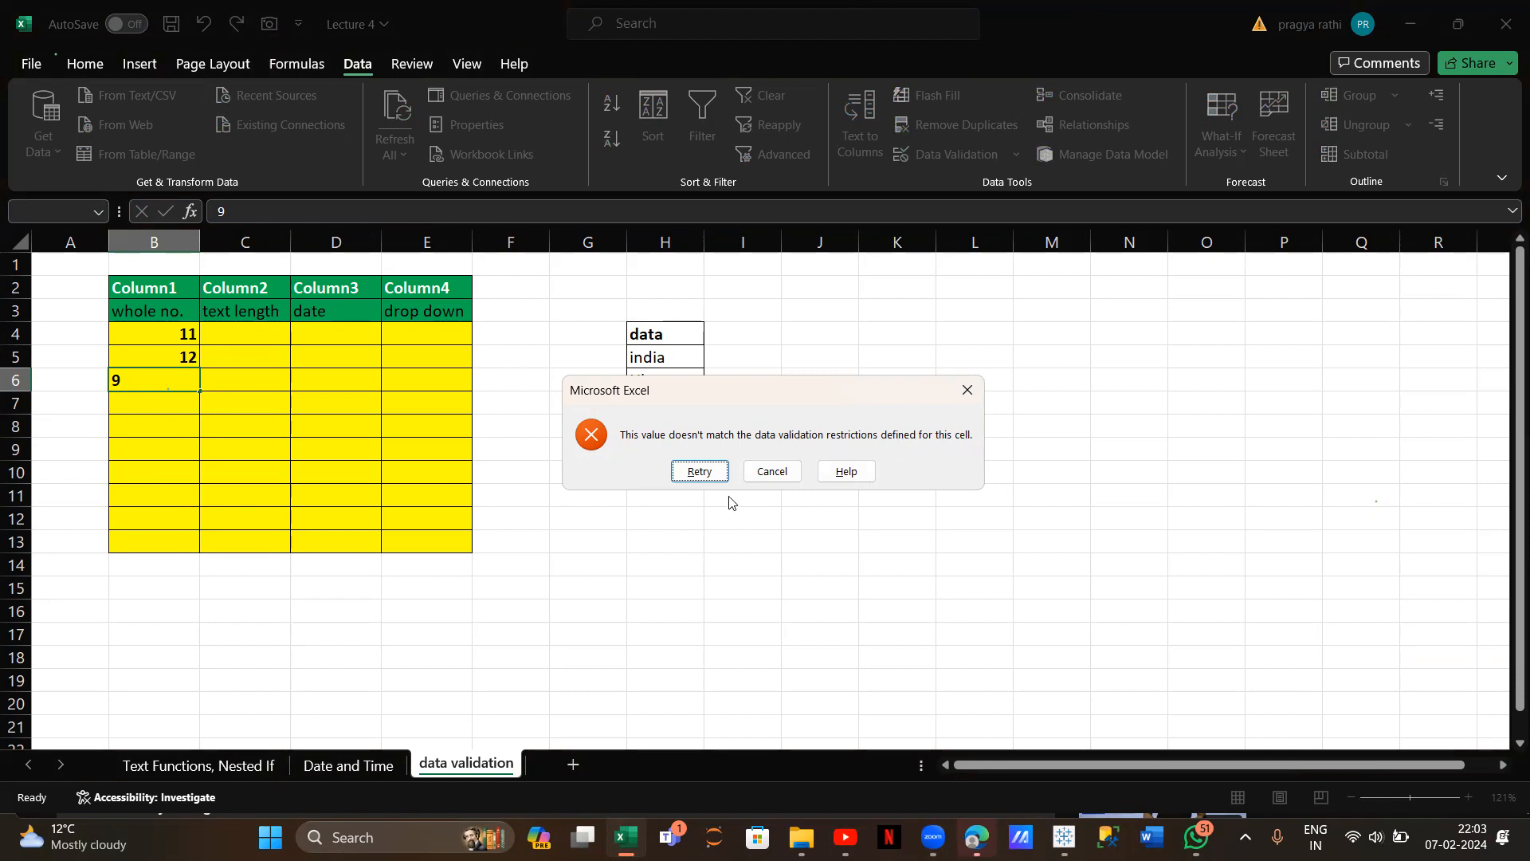
left_click(699, 471)
key("BackSpace")
type("78")
key("Return")
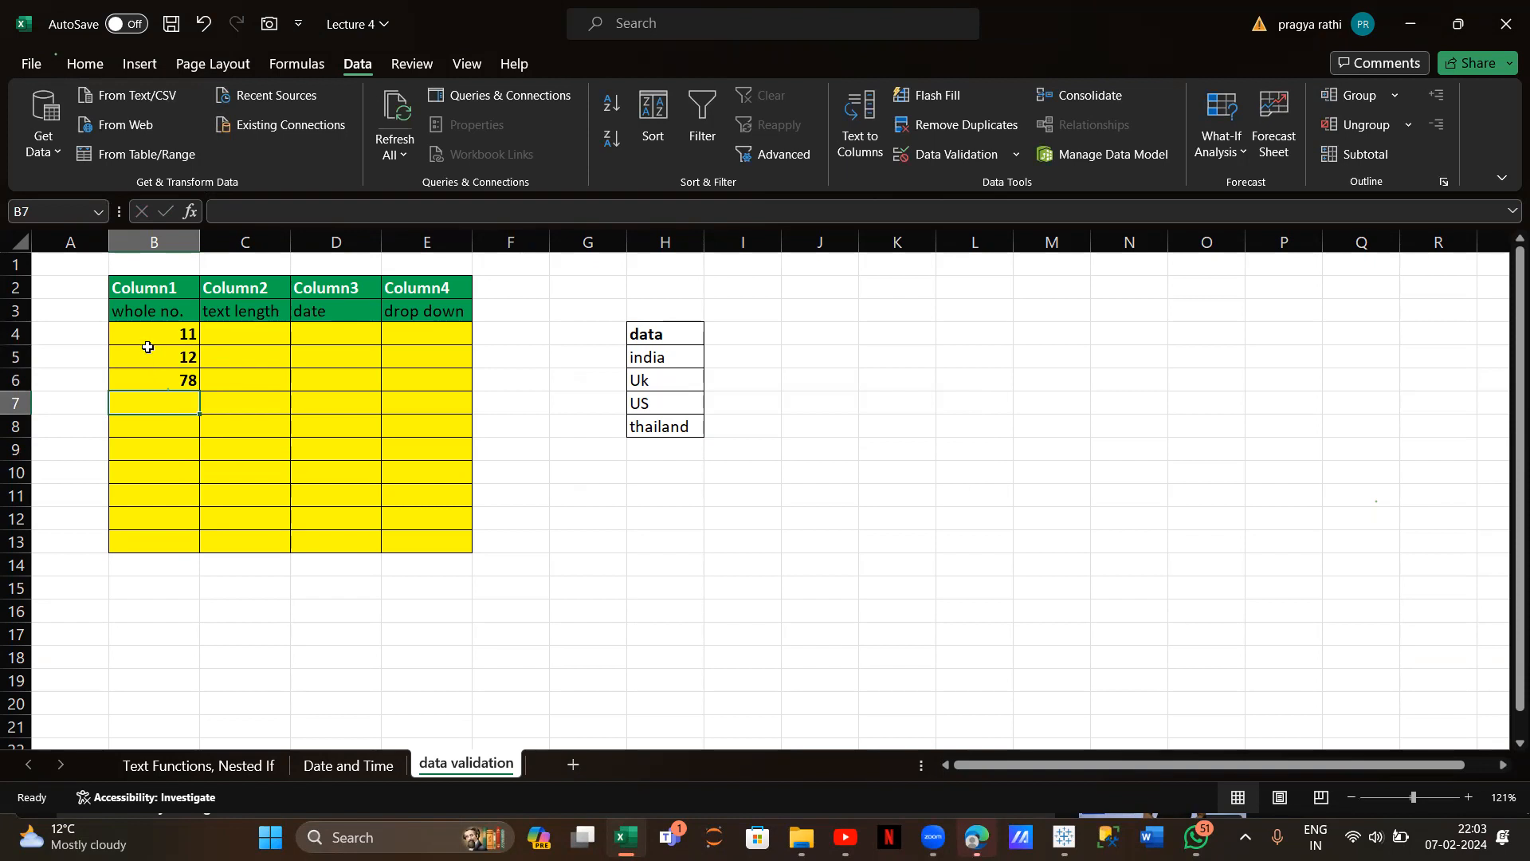
Enter 45 in B7, then test 1 in B8 and cancel the rejected entry
left_click_drag(149, 327, 149, 531)
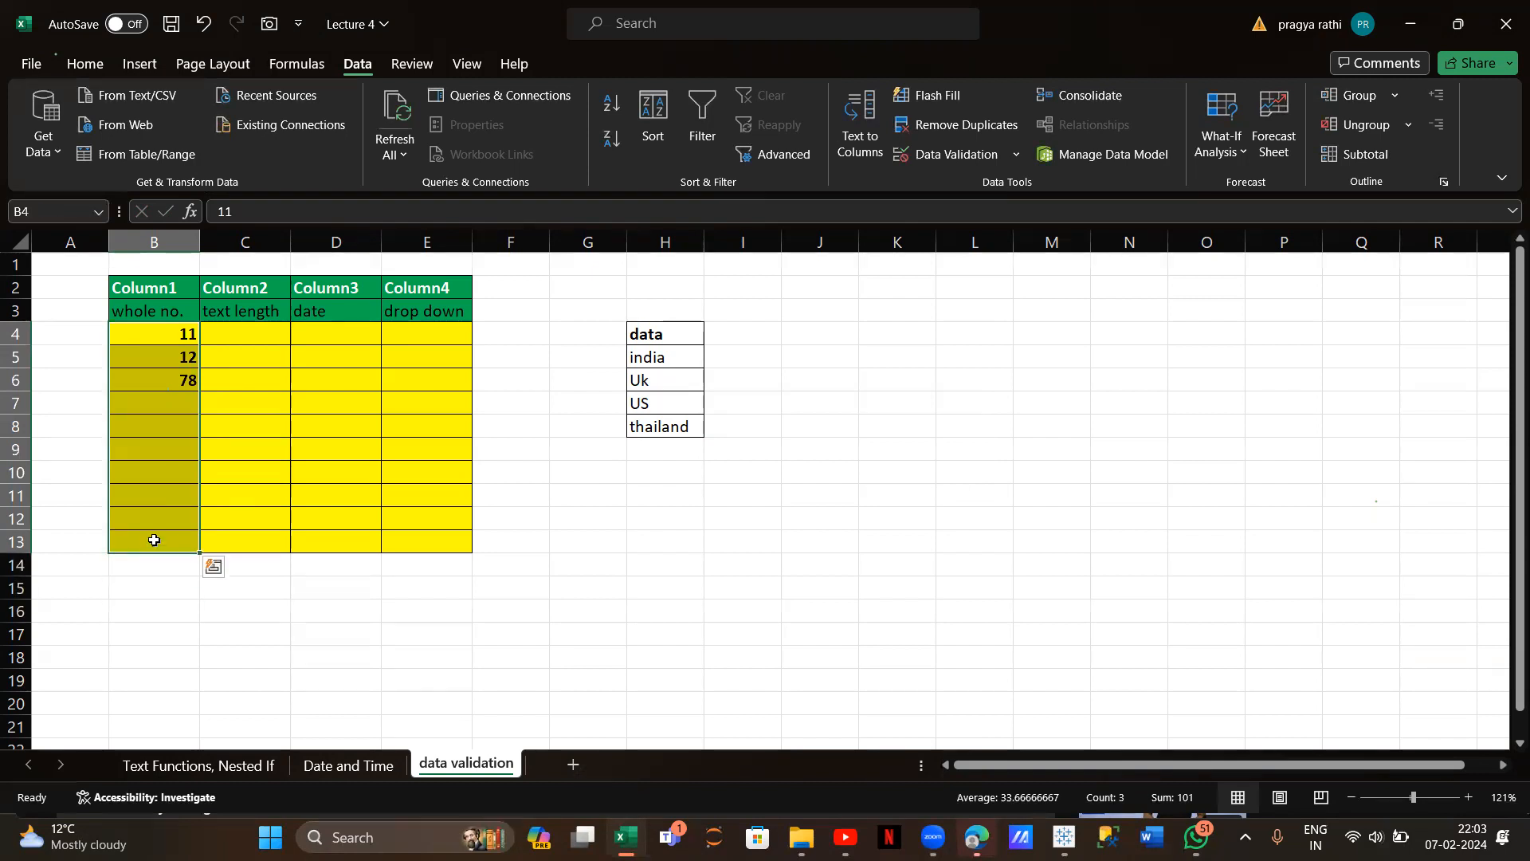
left_click(163, 405)
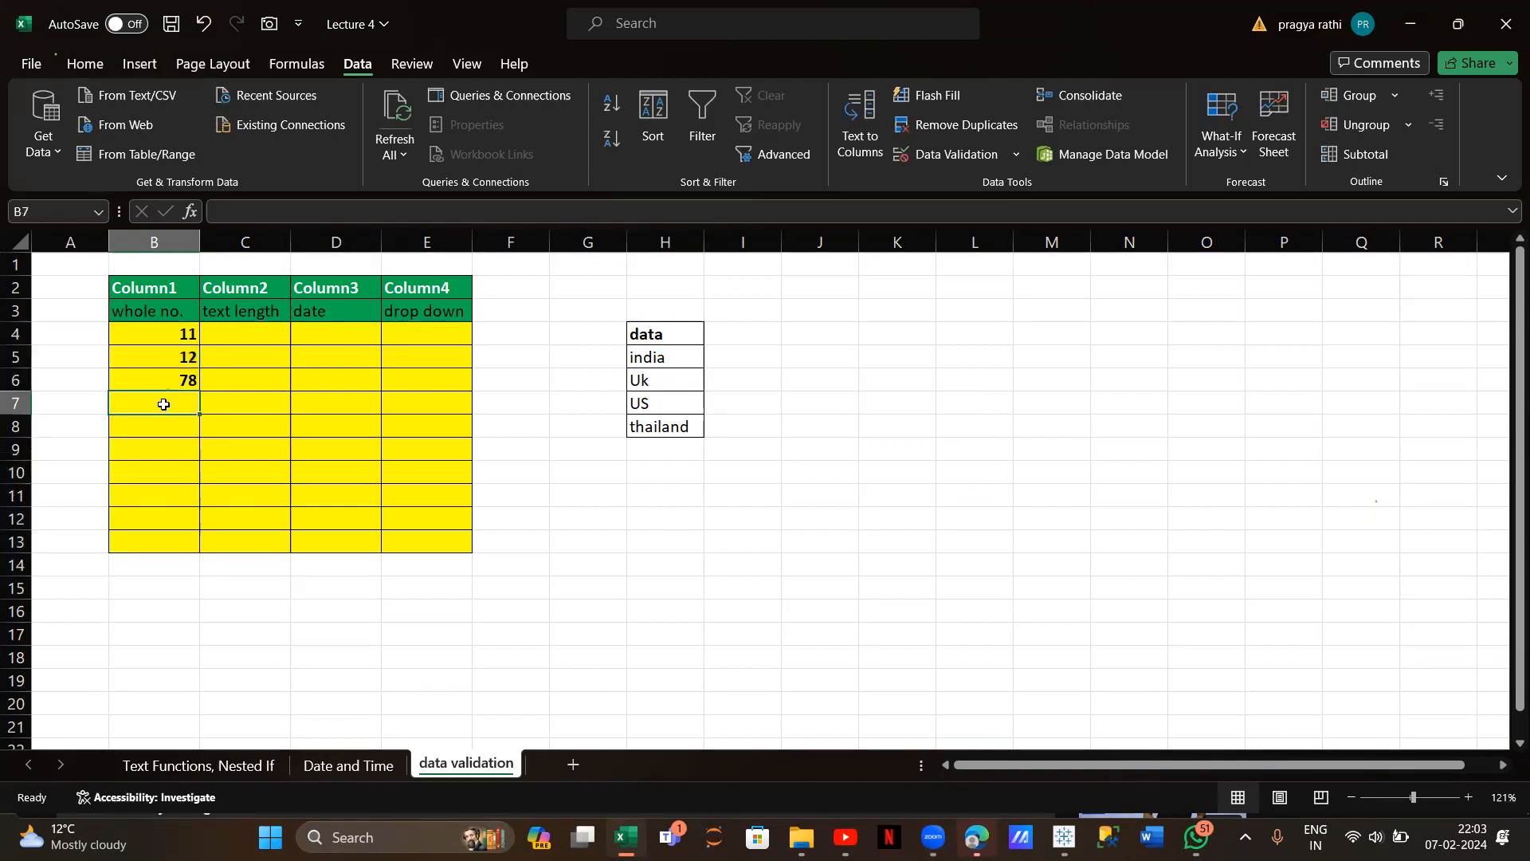
type("45")
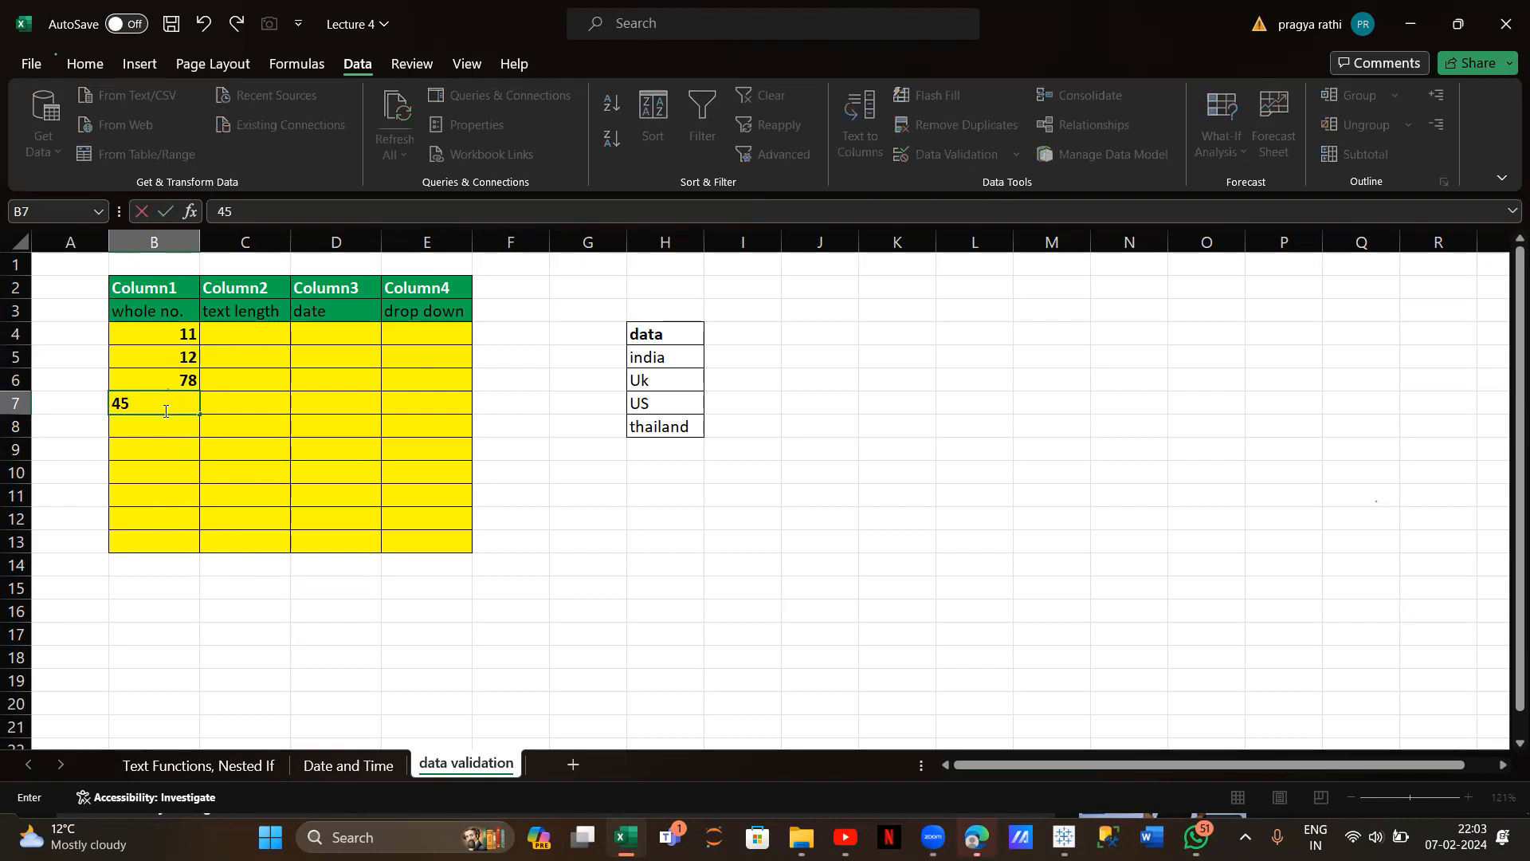
left_click(168, 424)
type("1")
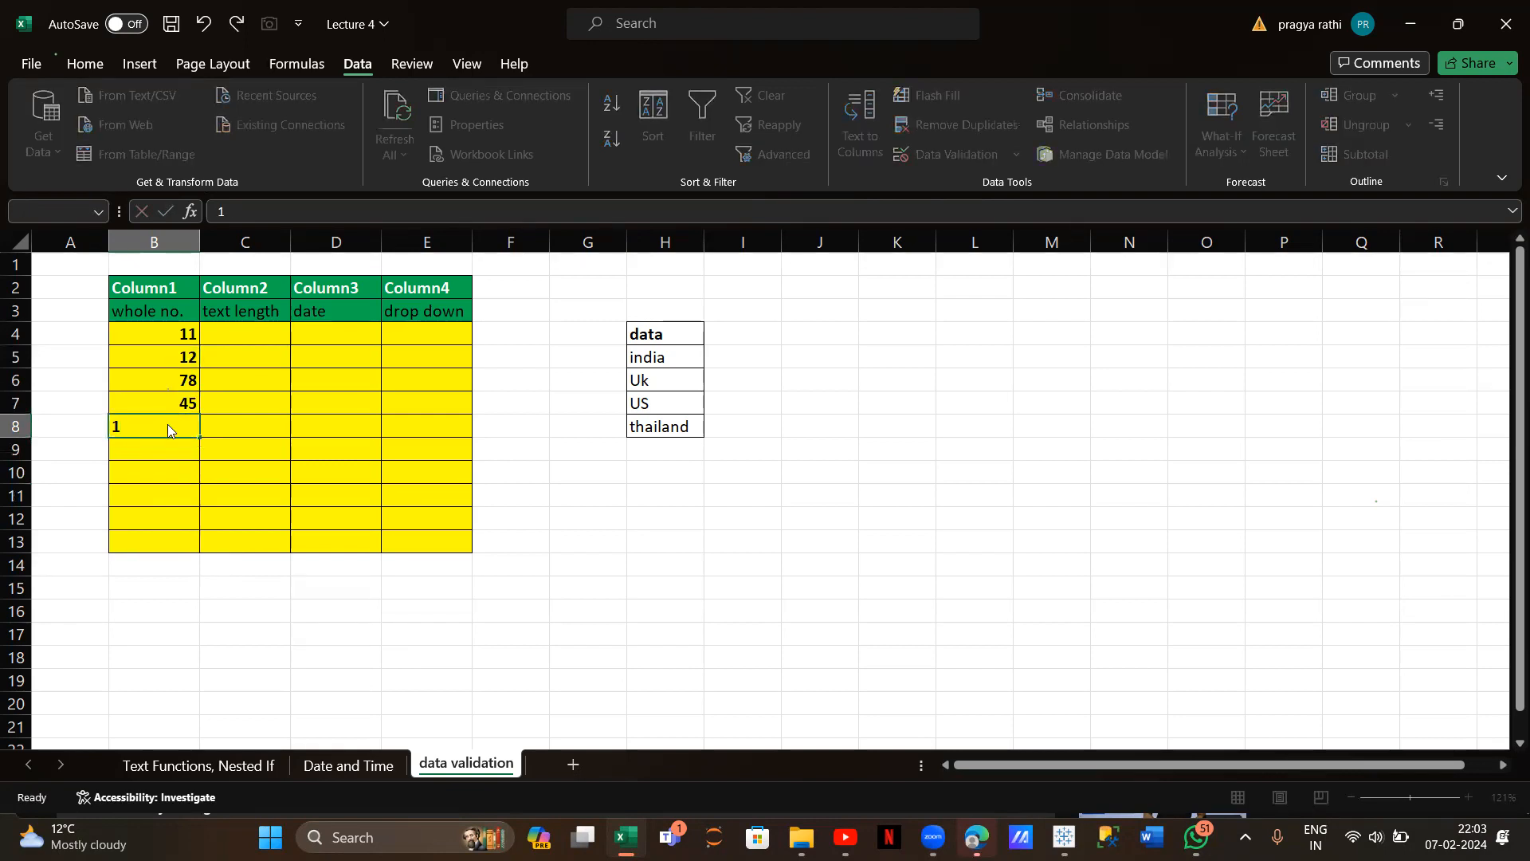
key("Return")
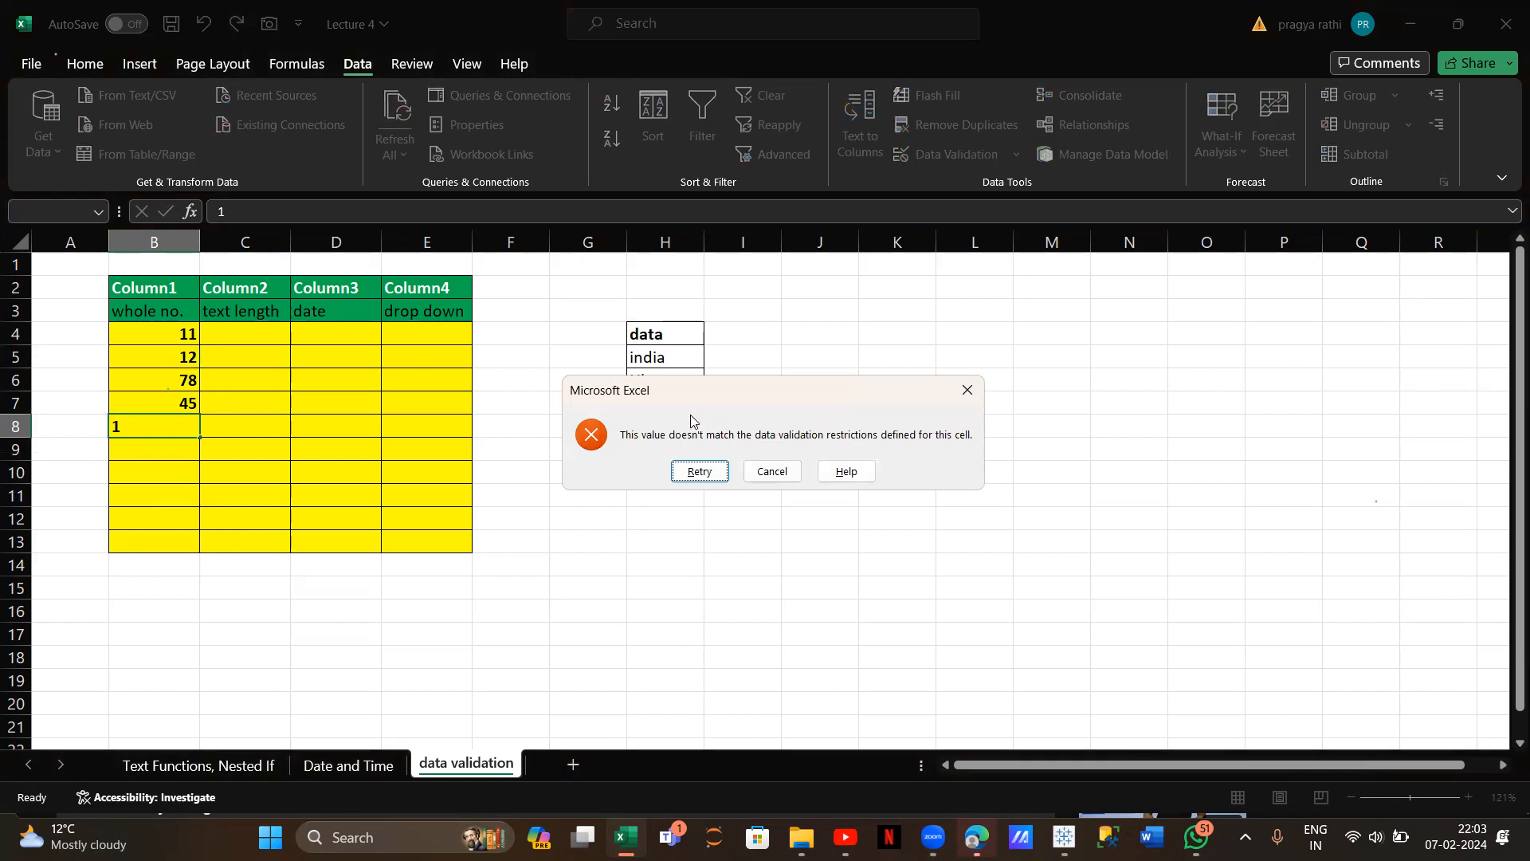
left_click(767, 470)
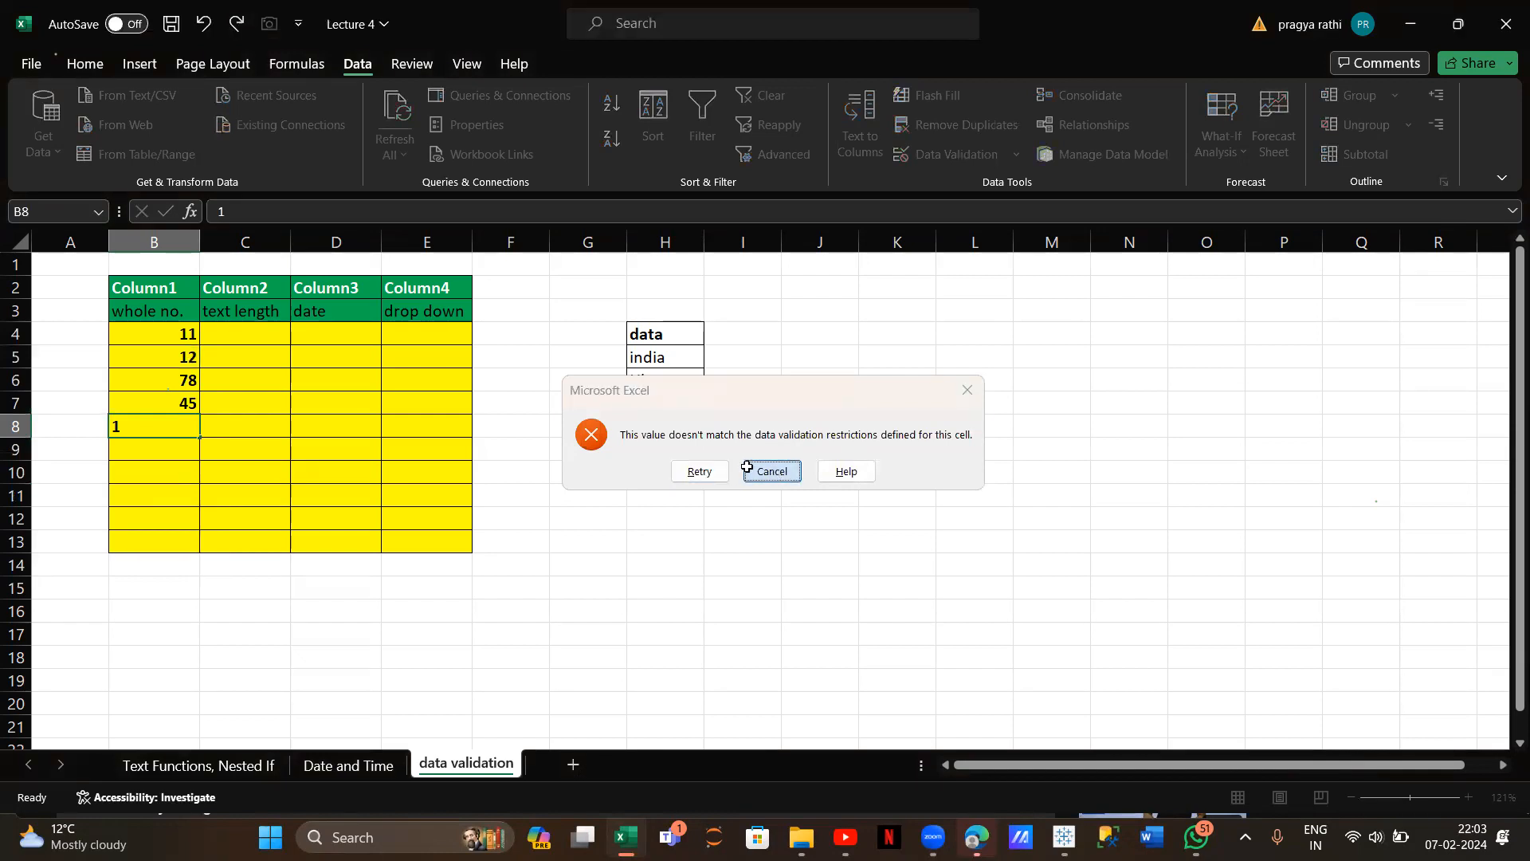
Check B4's entry and reselect B4:B13
left_click_drag(167, 336, 165, 522)
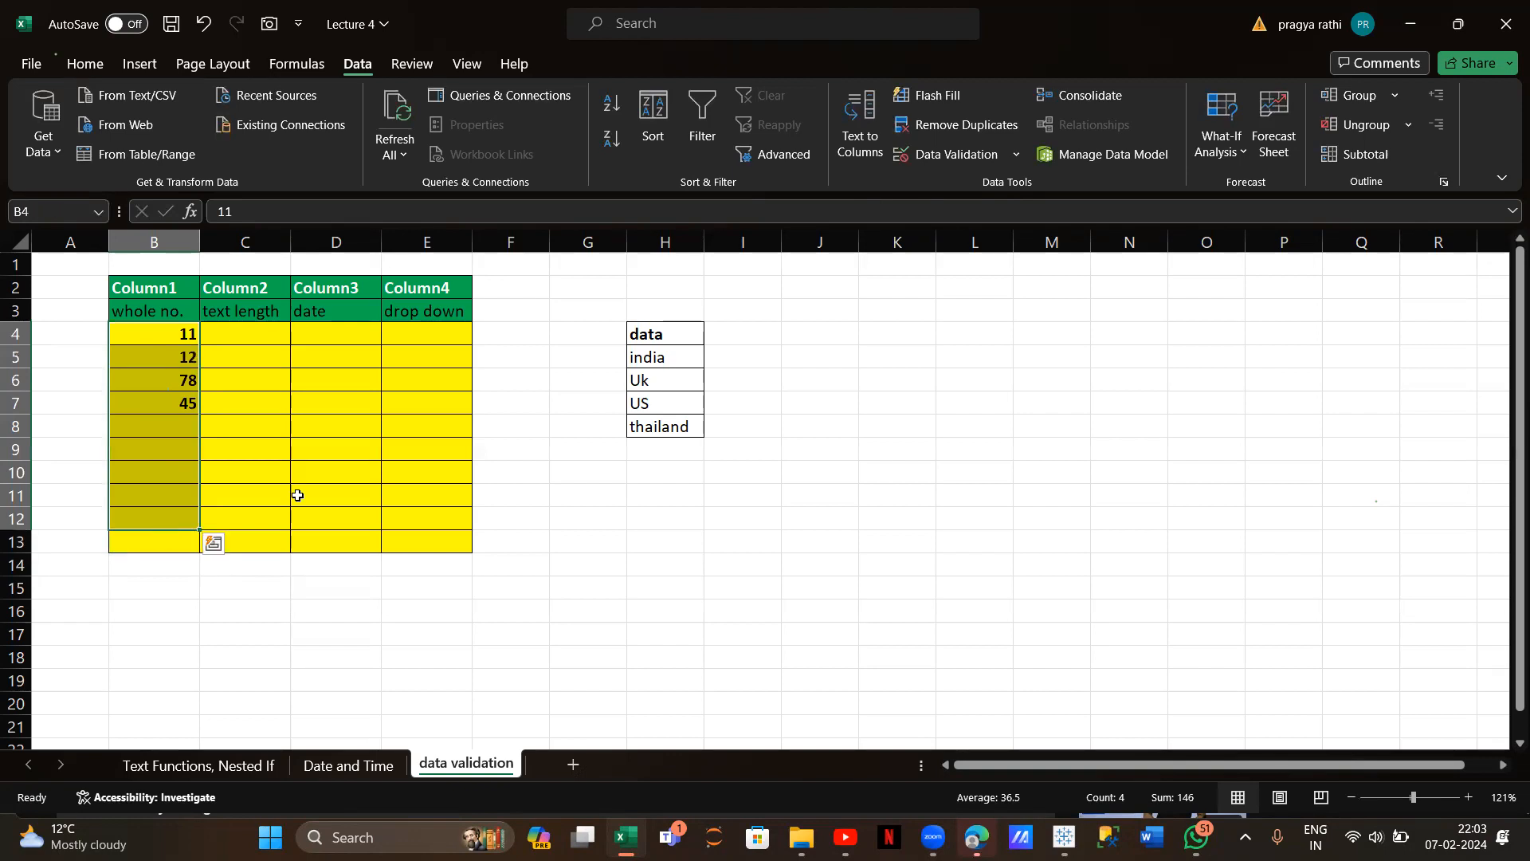
left_click(148, 333)
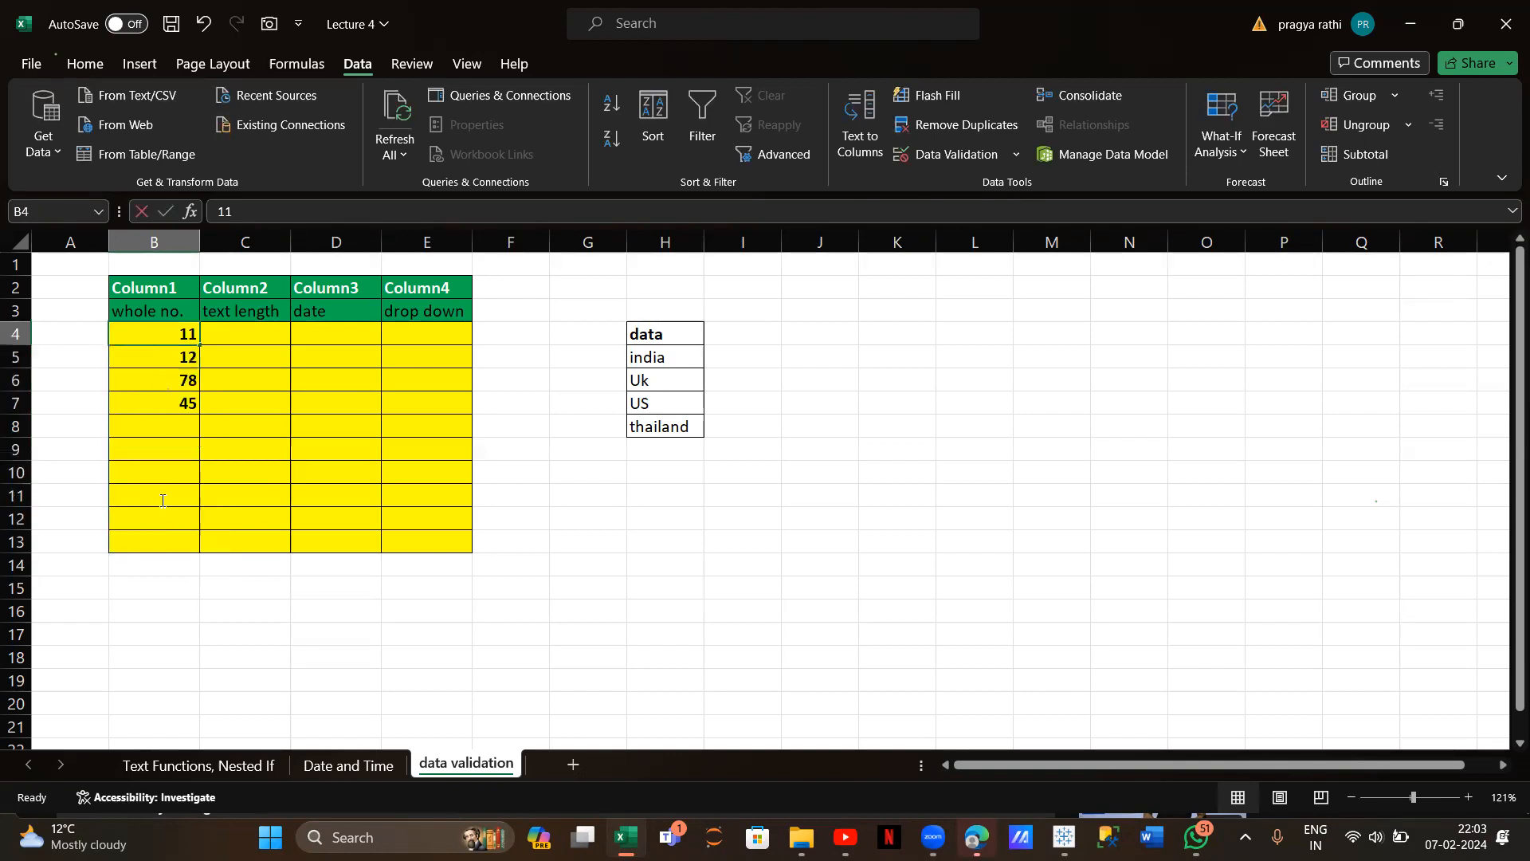
key("F2")
left_click(293, 448)
left_click_drag(177, 336, 163, 548)
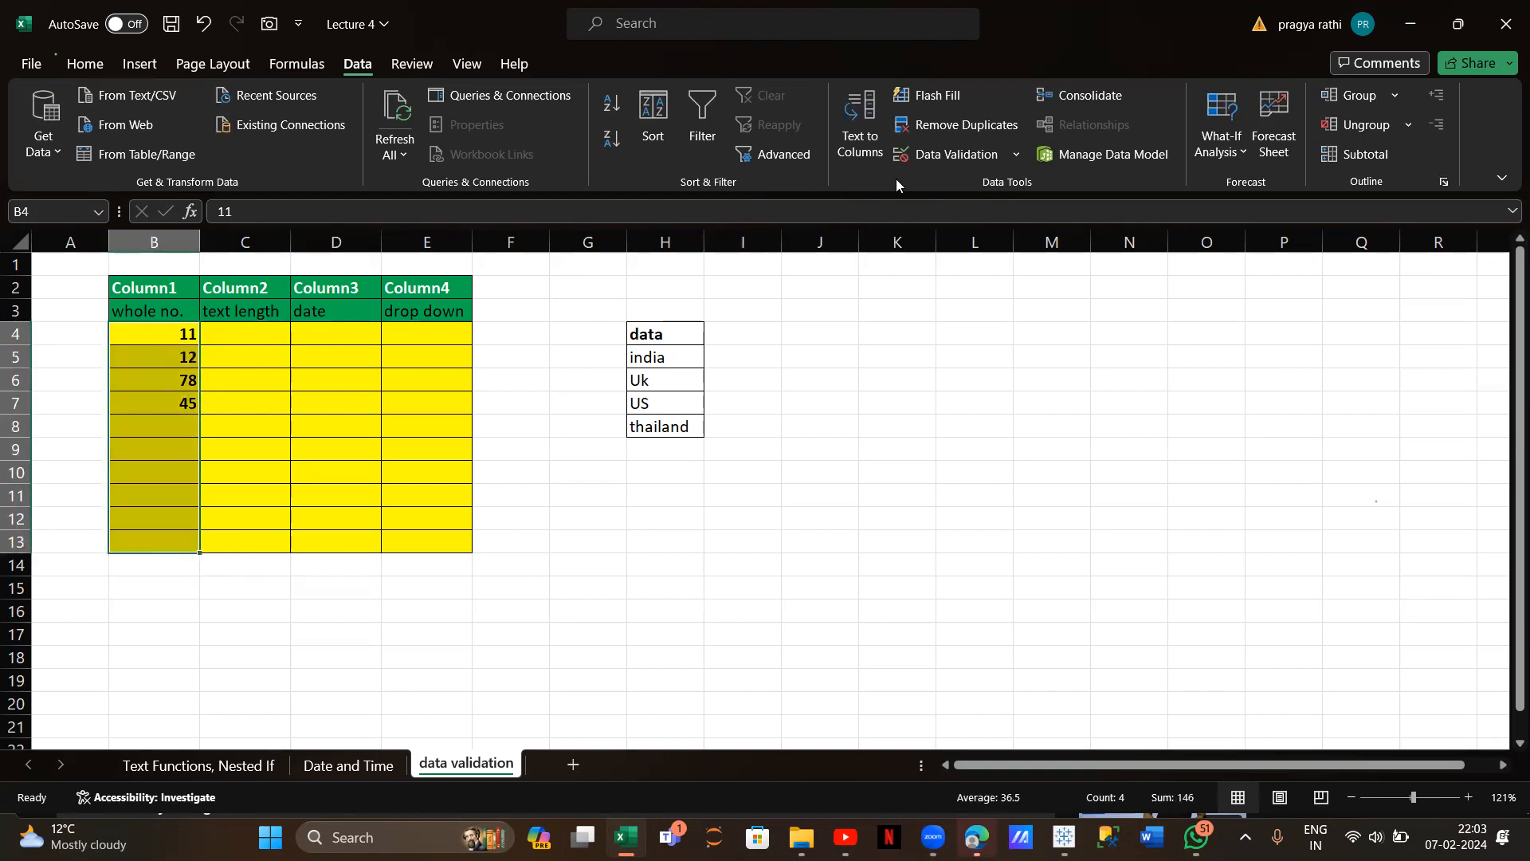
Give B4:B13 a Stop error alert titled 'error' reading 'write whole no. between 10 to 100'
left_click(953, 154)
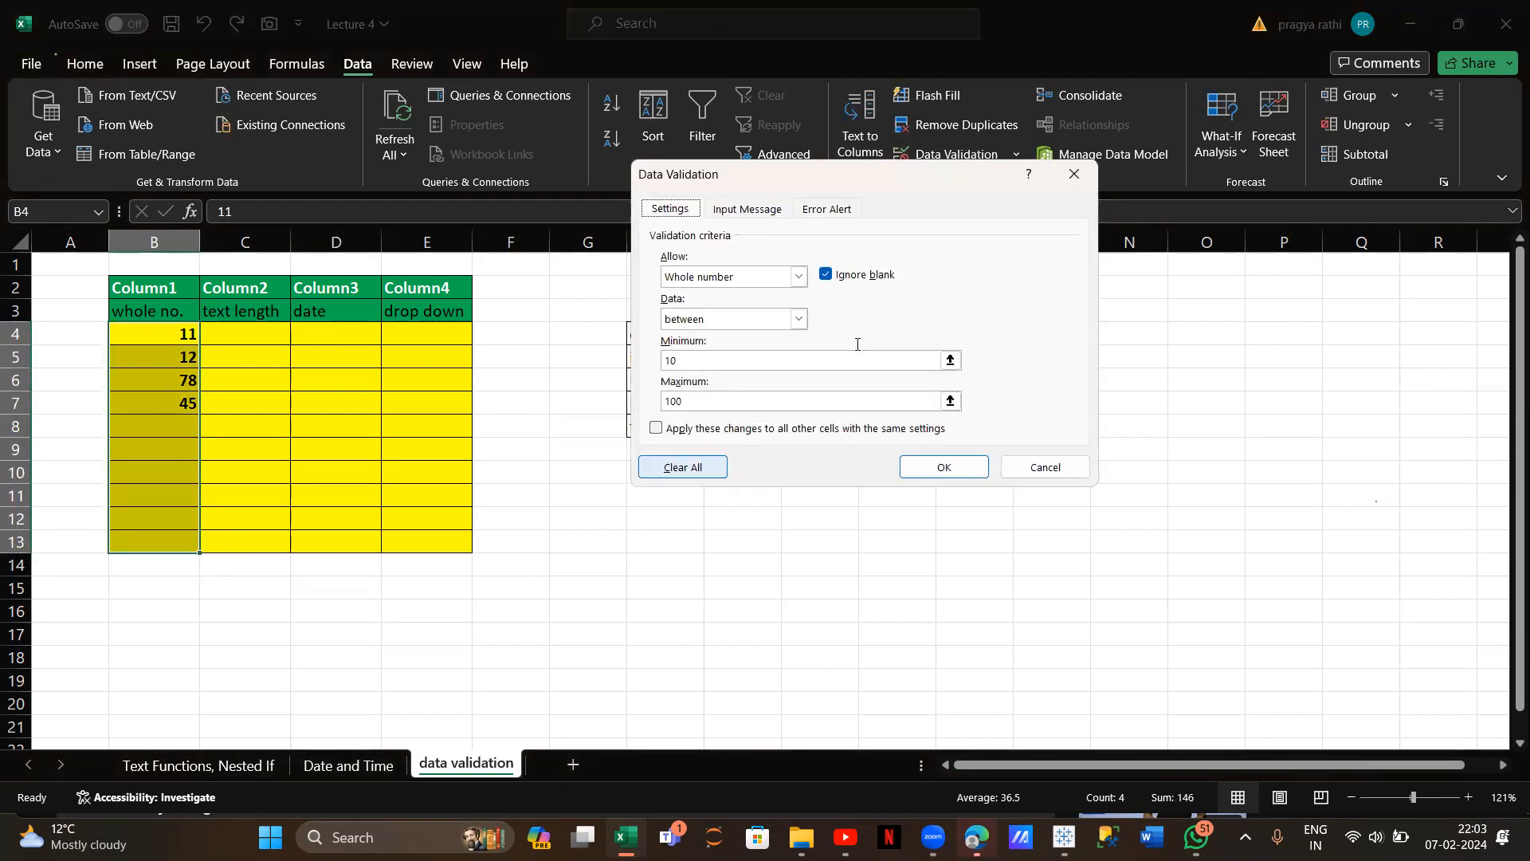
left_click(765, 209)
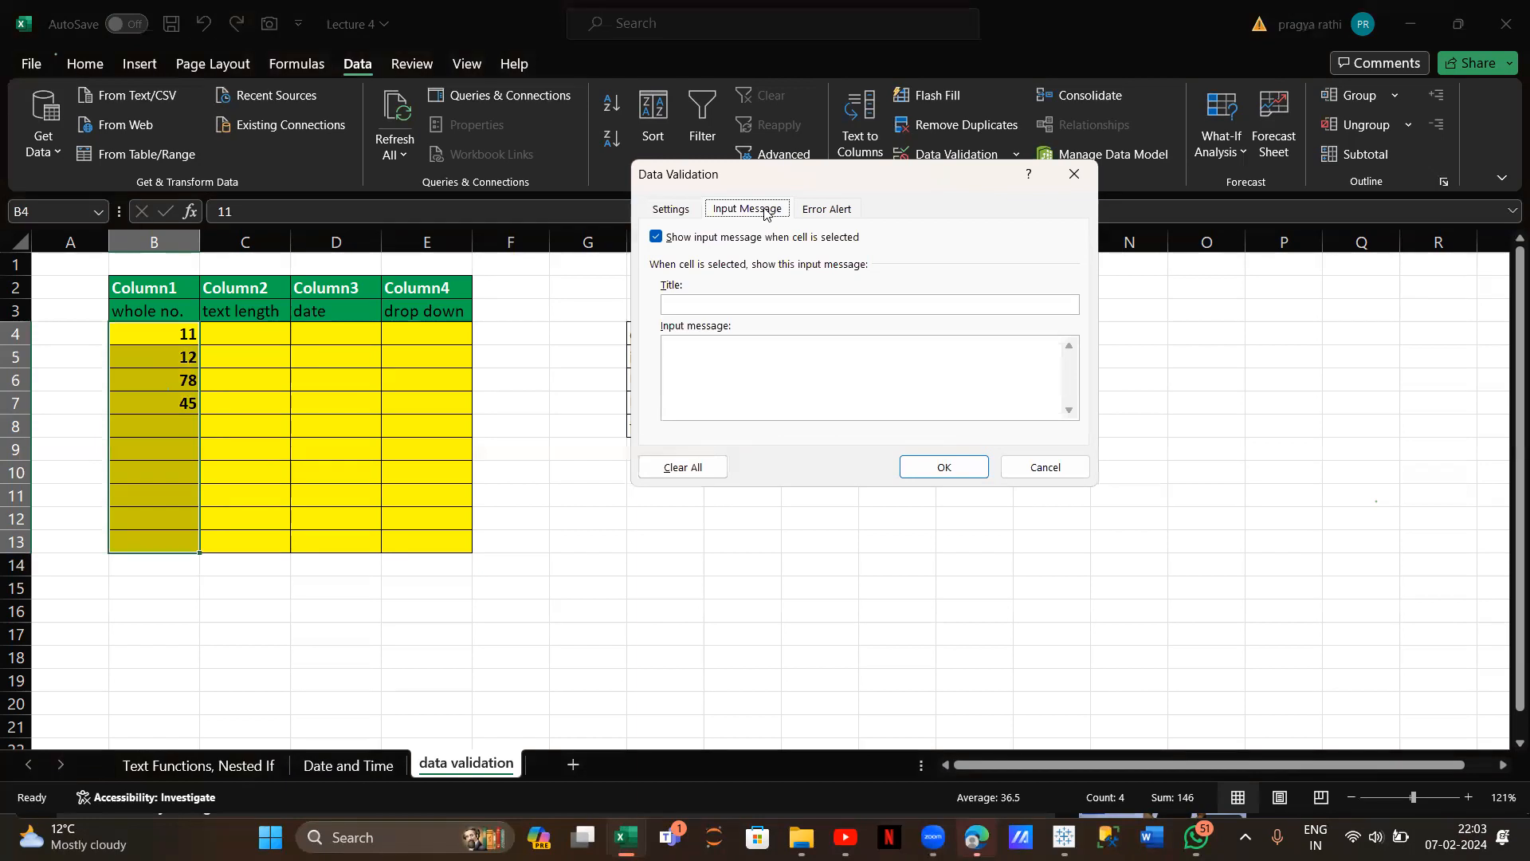
left_click(821, 205)
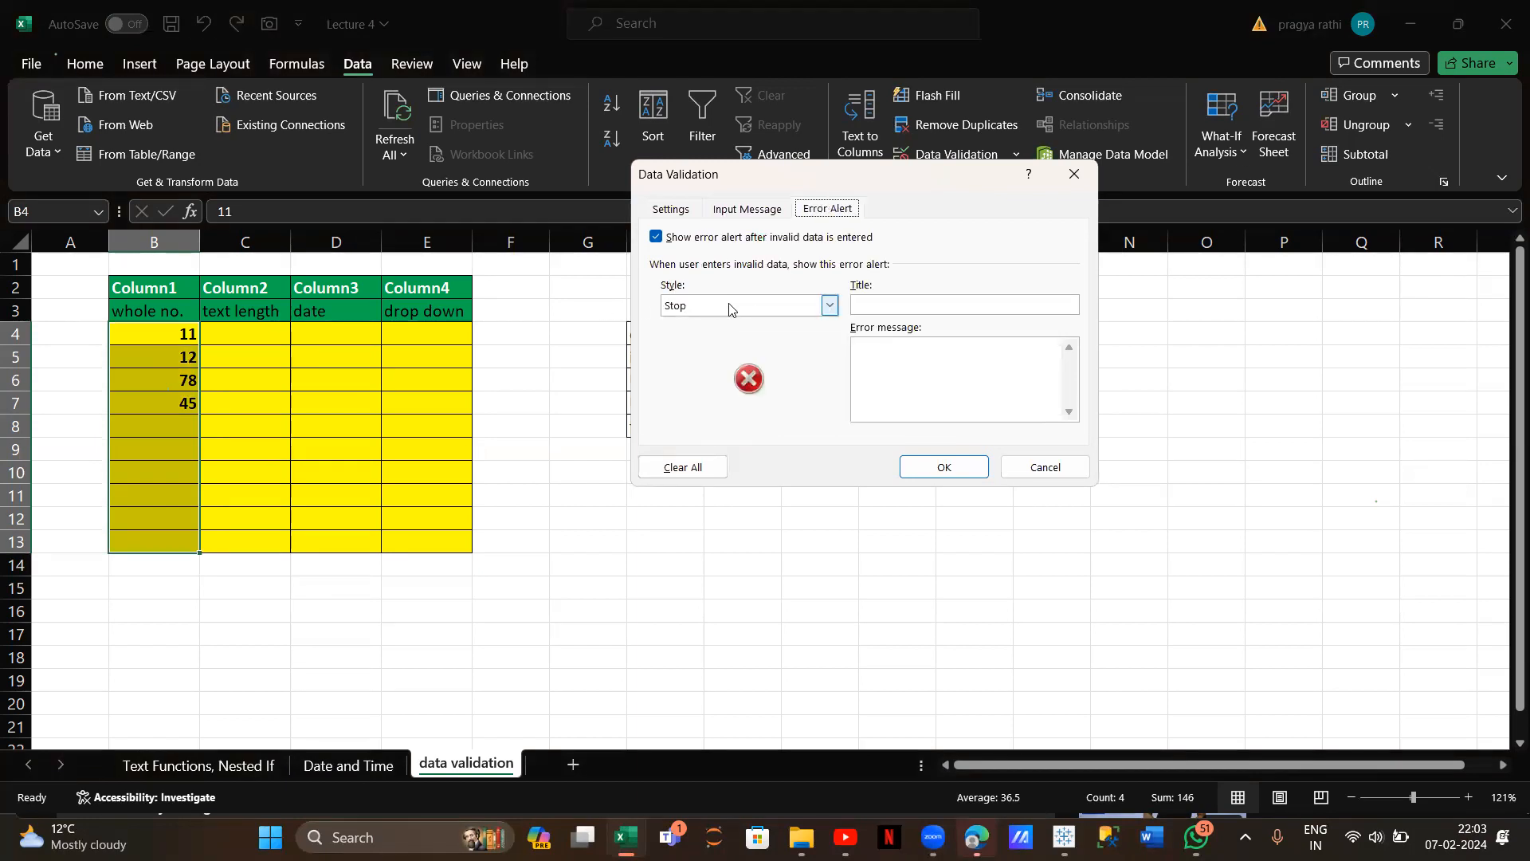
left_click(830, 308)
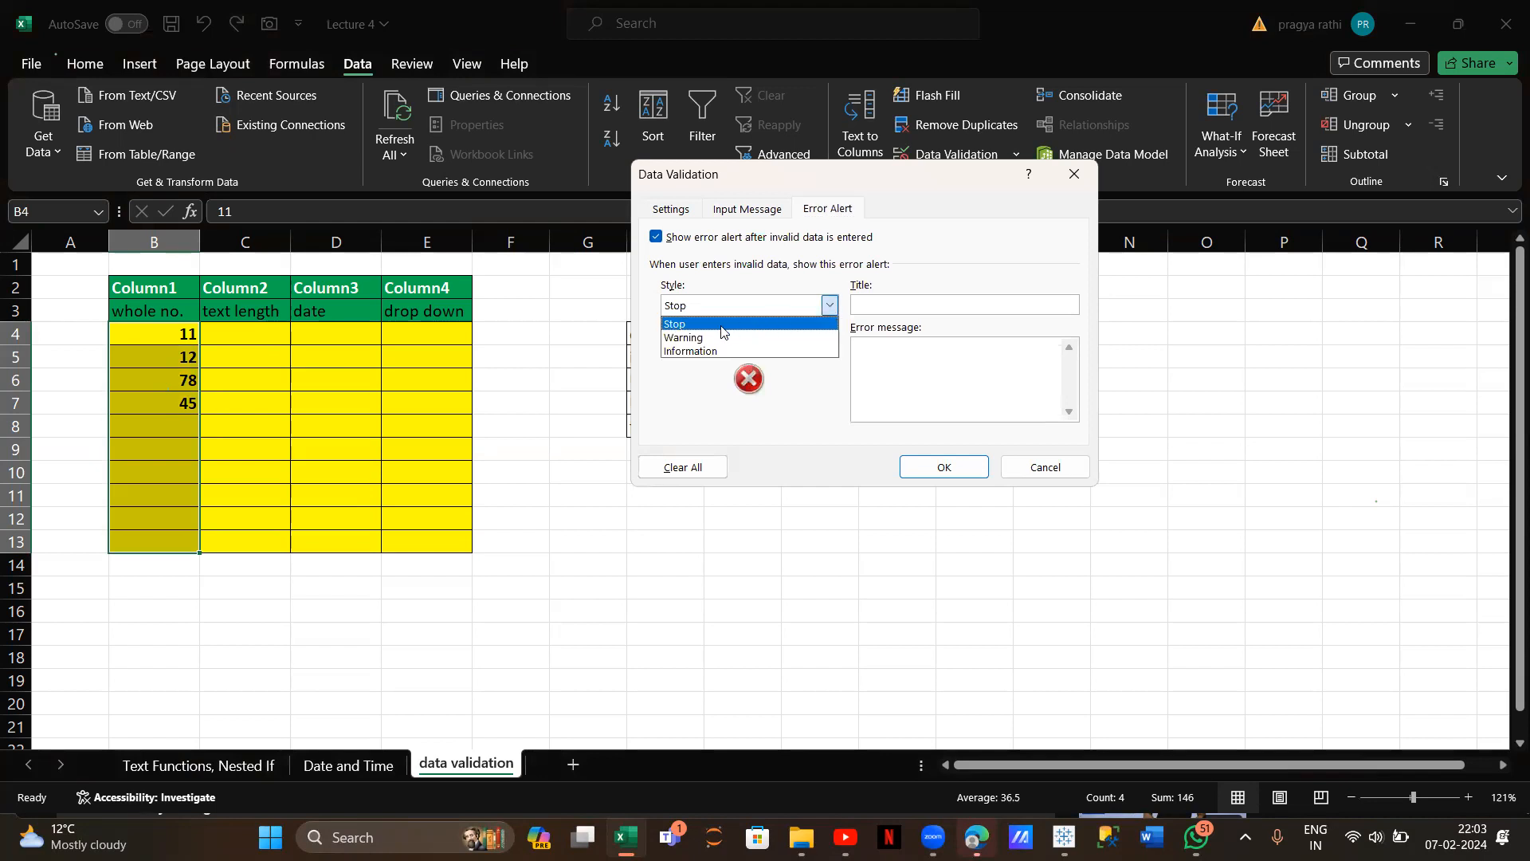
left_click(679, 326)
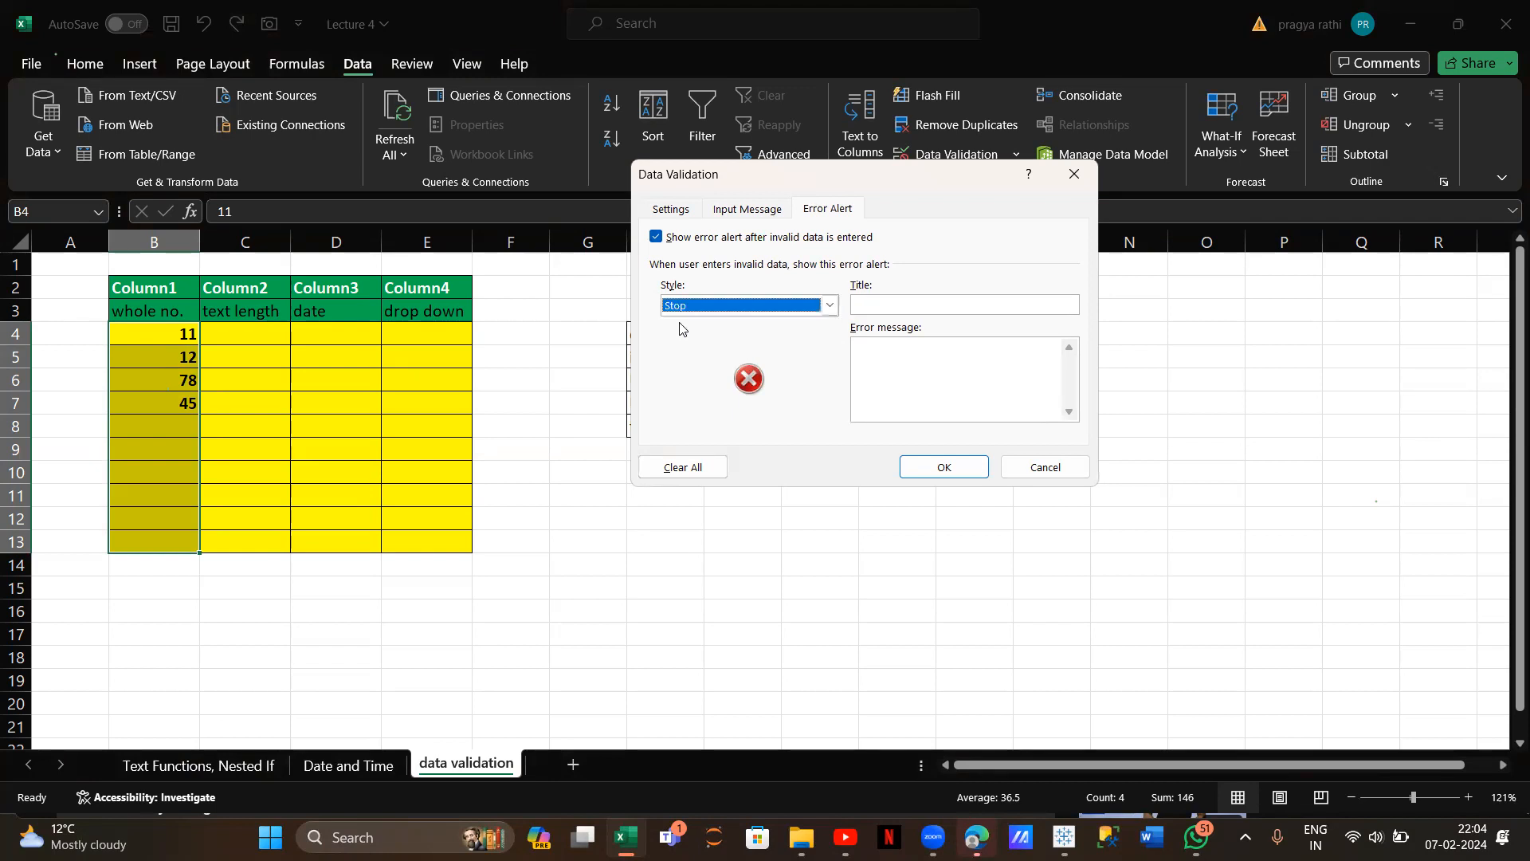
left_click(877, 304)
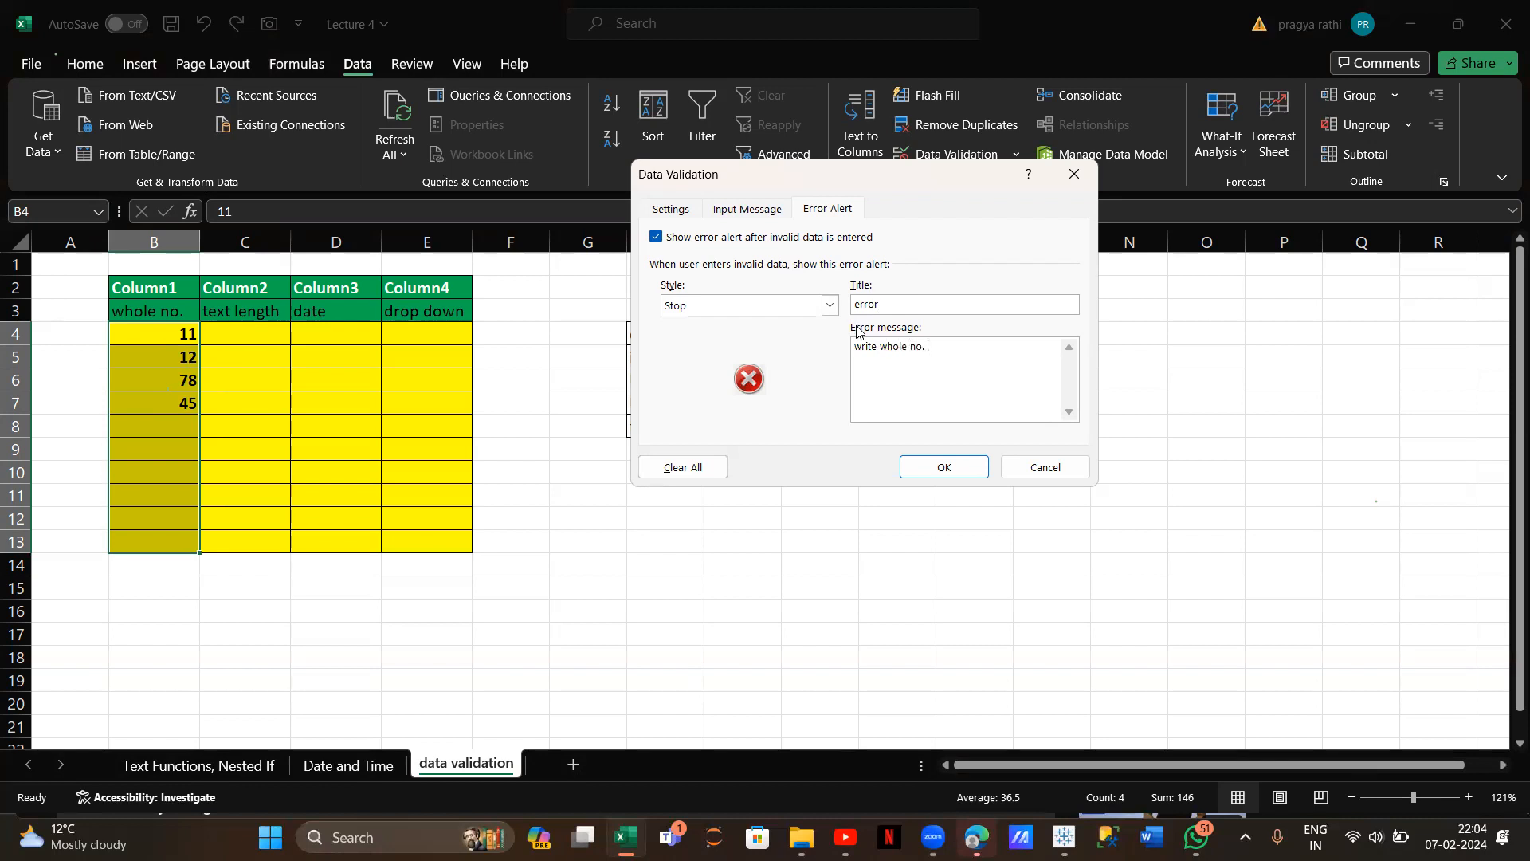
type("ween 10 to 100")
left_click(946, 464)
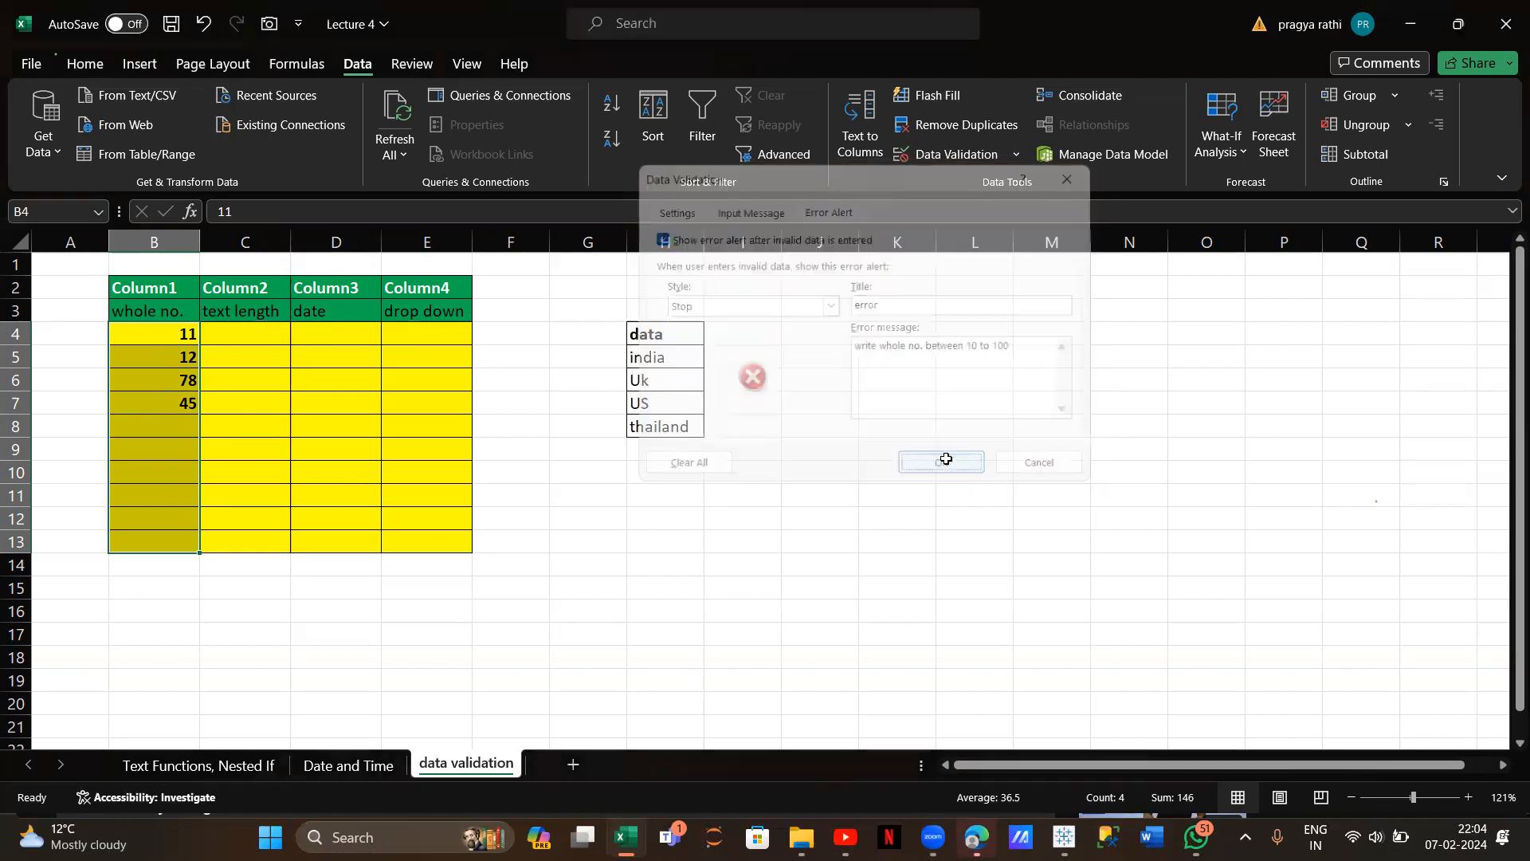
Enter 12 in B8, retry a rejected 1 in B9 as 78, and reselect B4:B13
left_click(138, 427)
type("12")
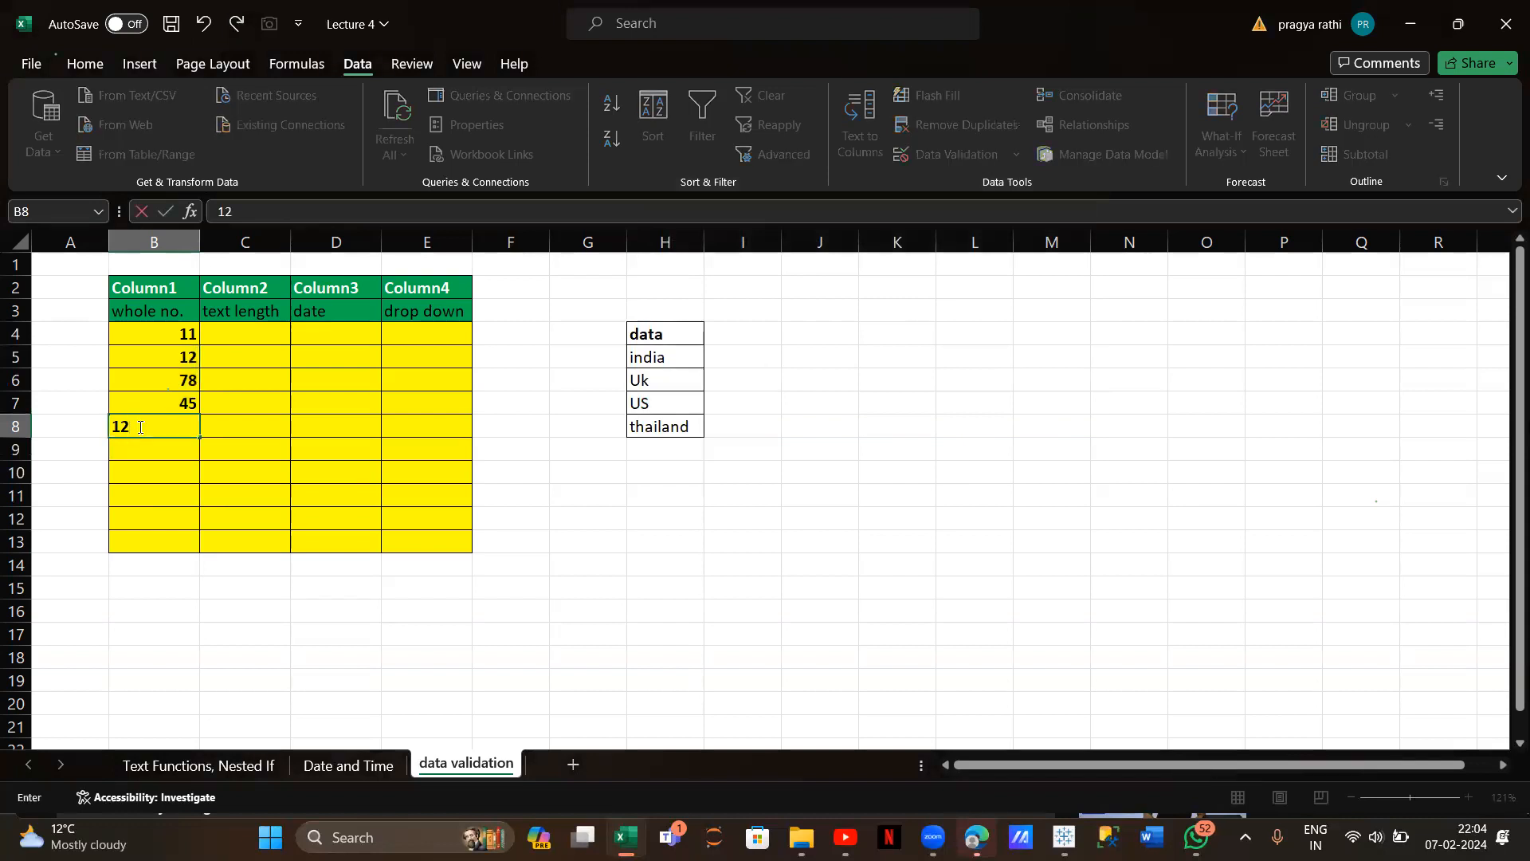
key("Return")
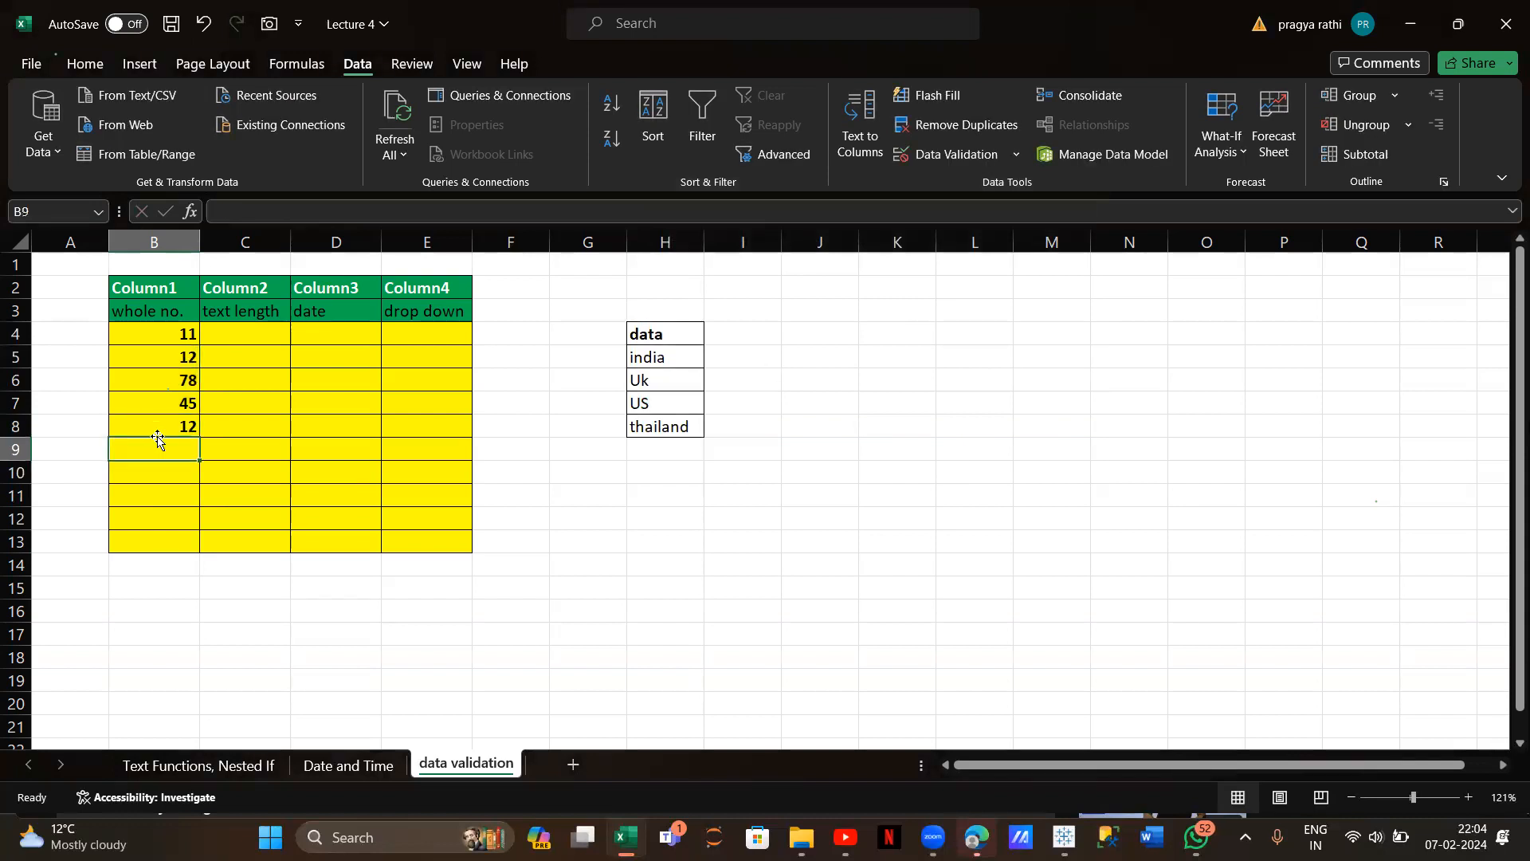
type("1")
key("Return")
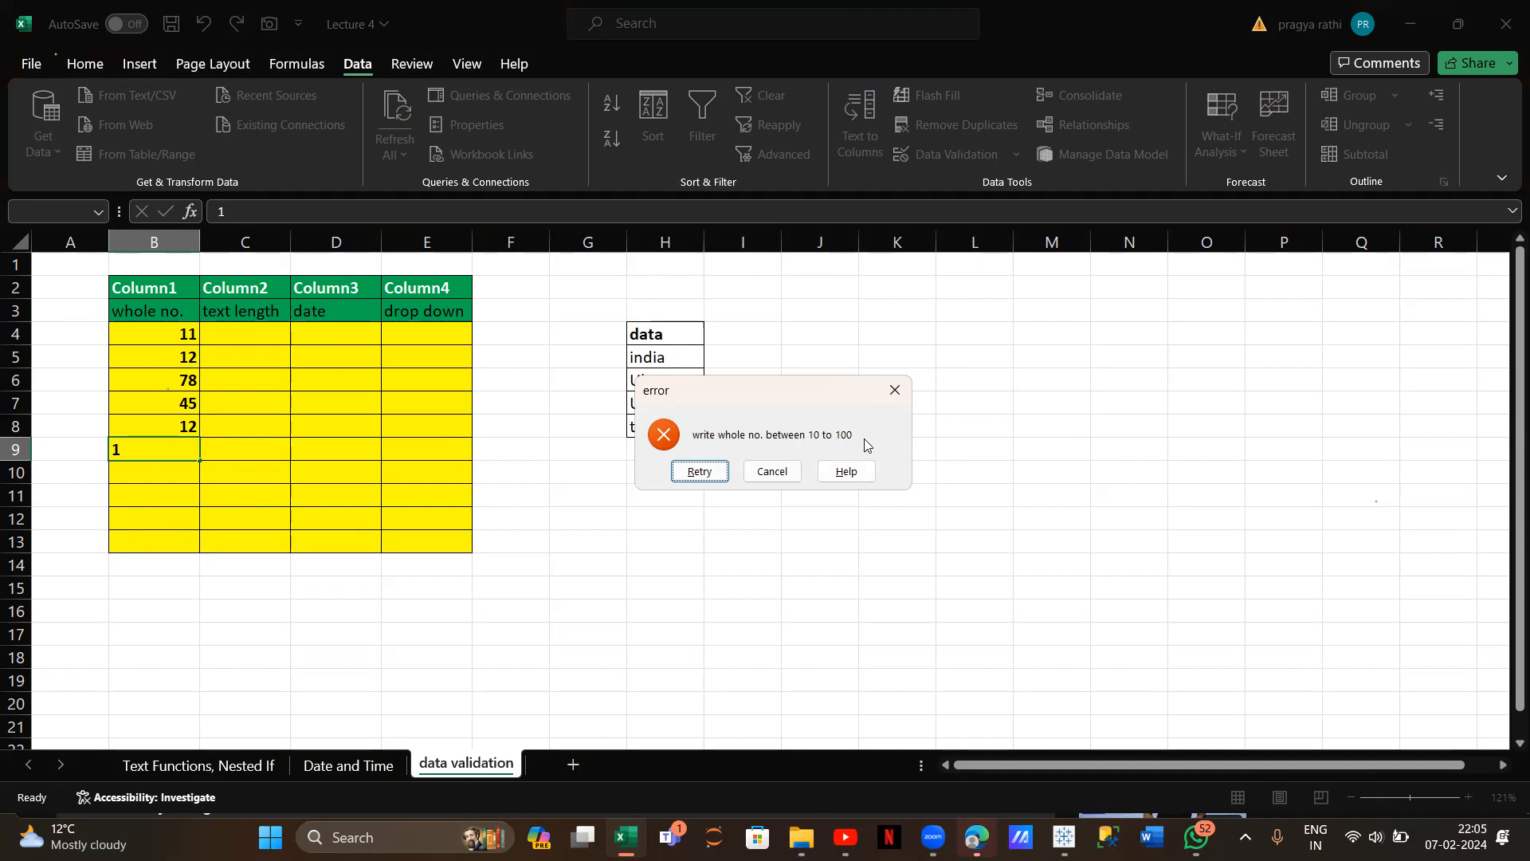
left_click(701, 471)
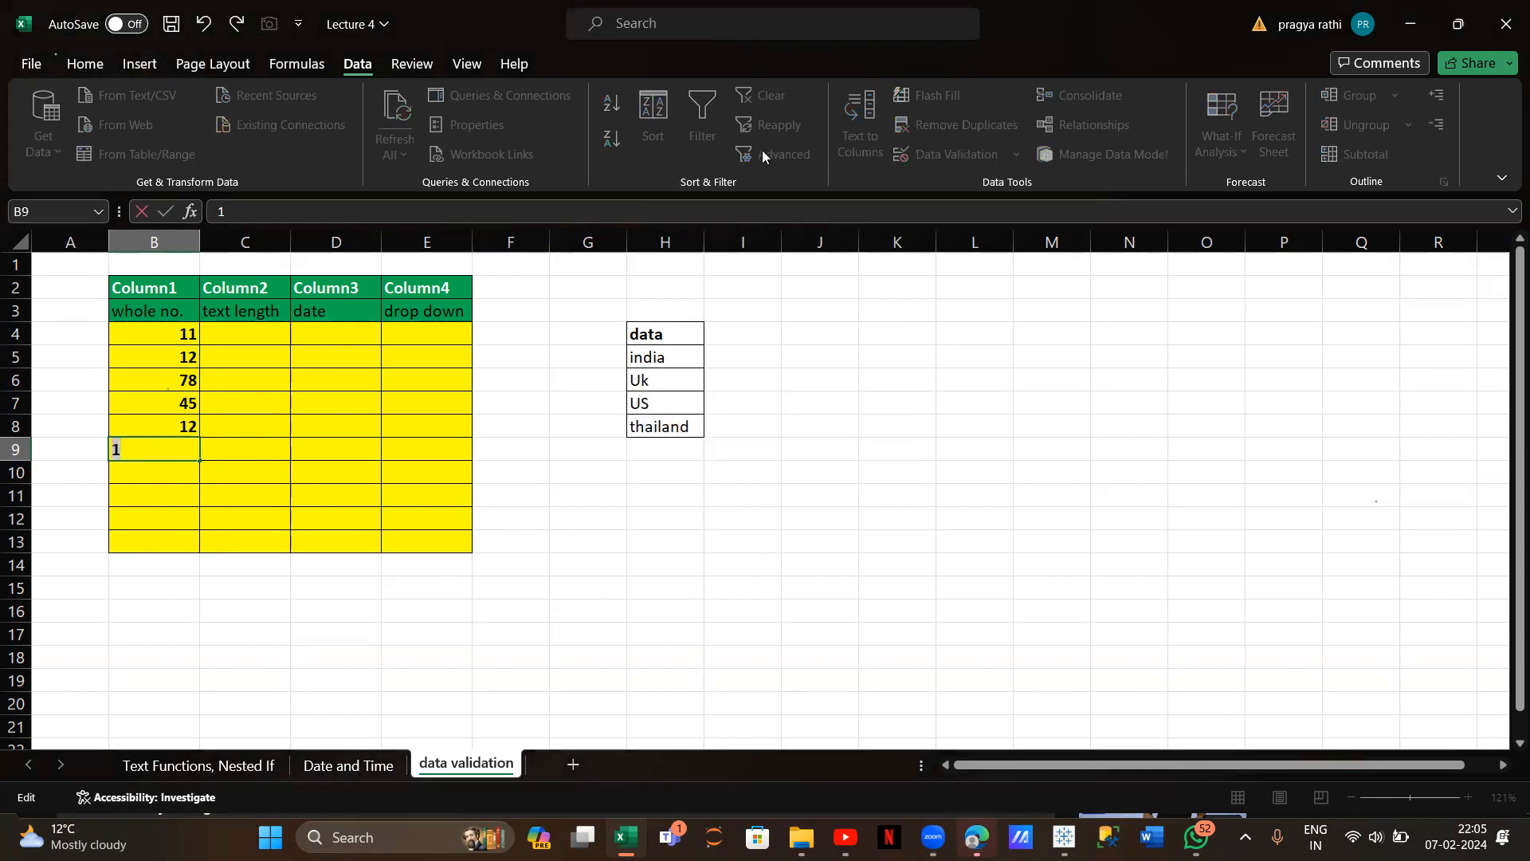
key("BackSpace")
type("78")
key("Return")
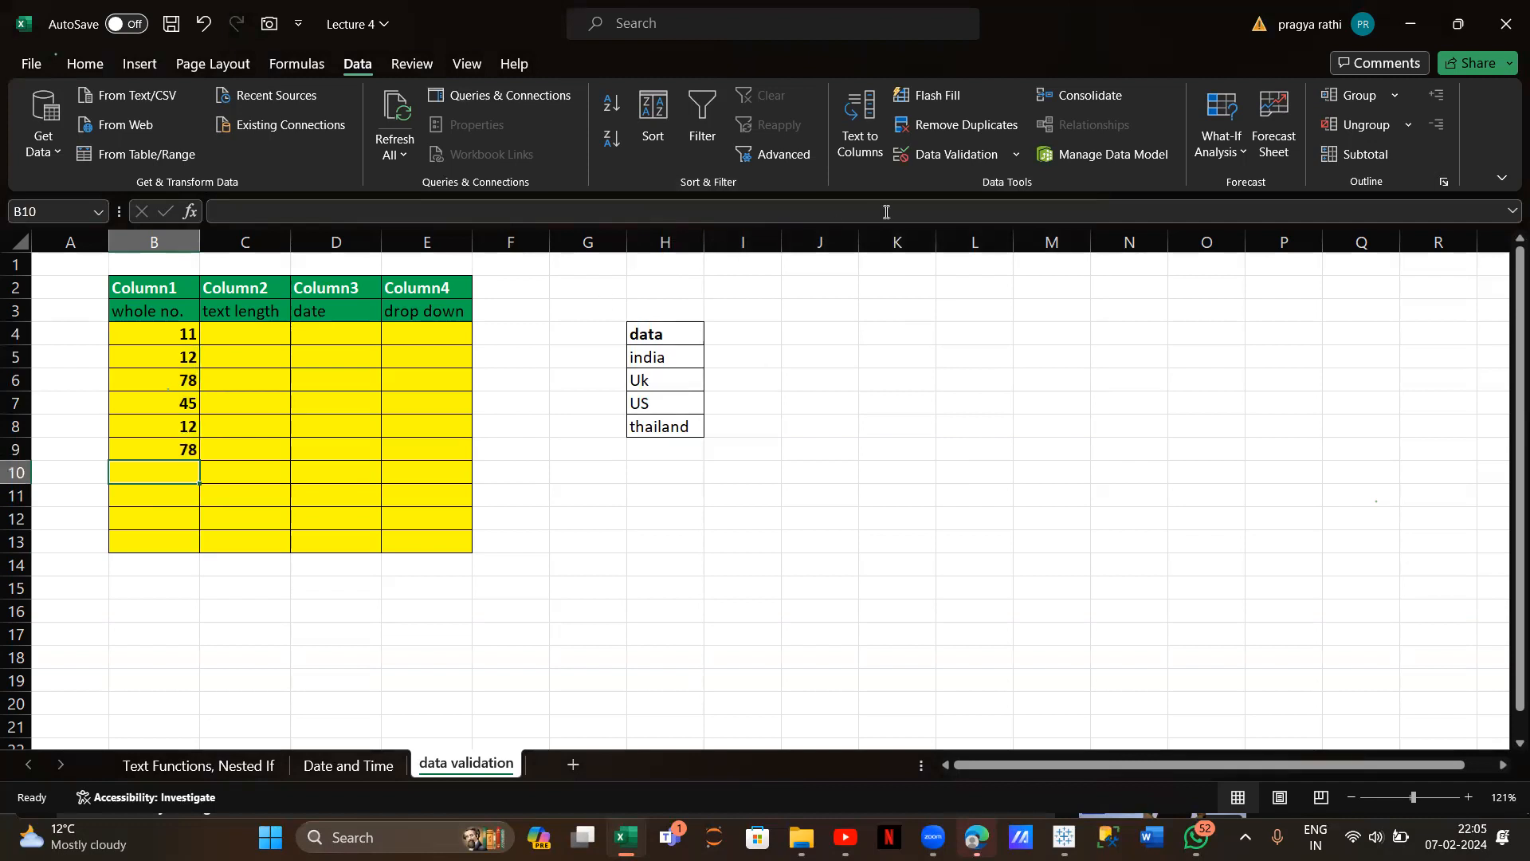
left_click_drag(145, 335, 144, 532)
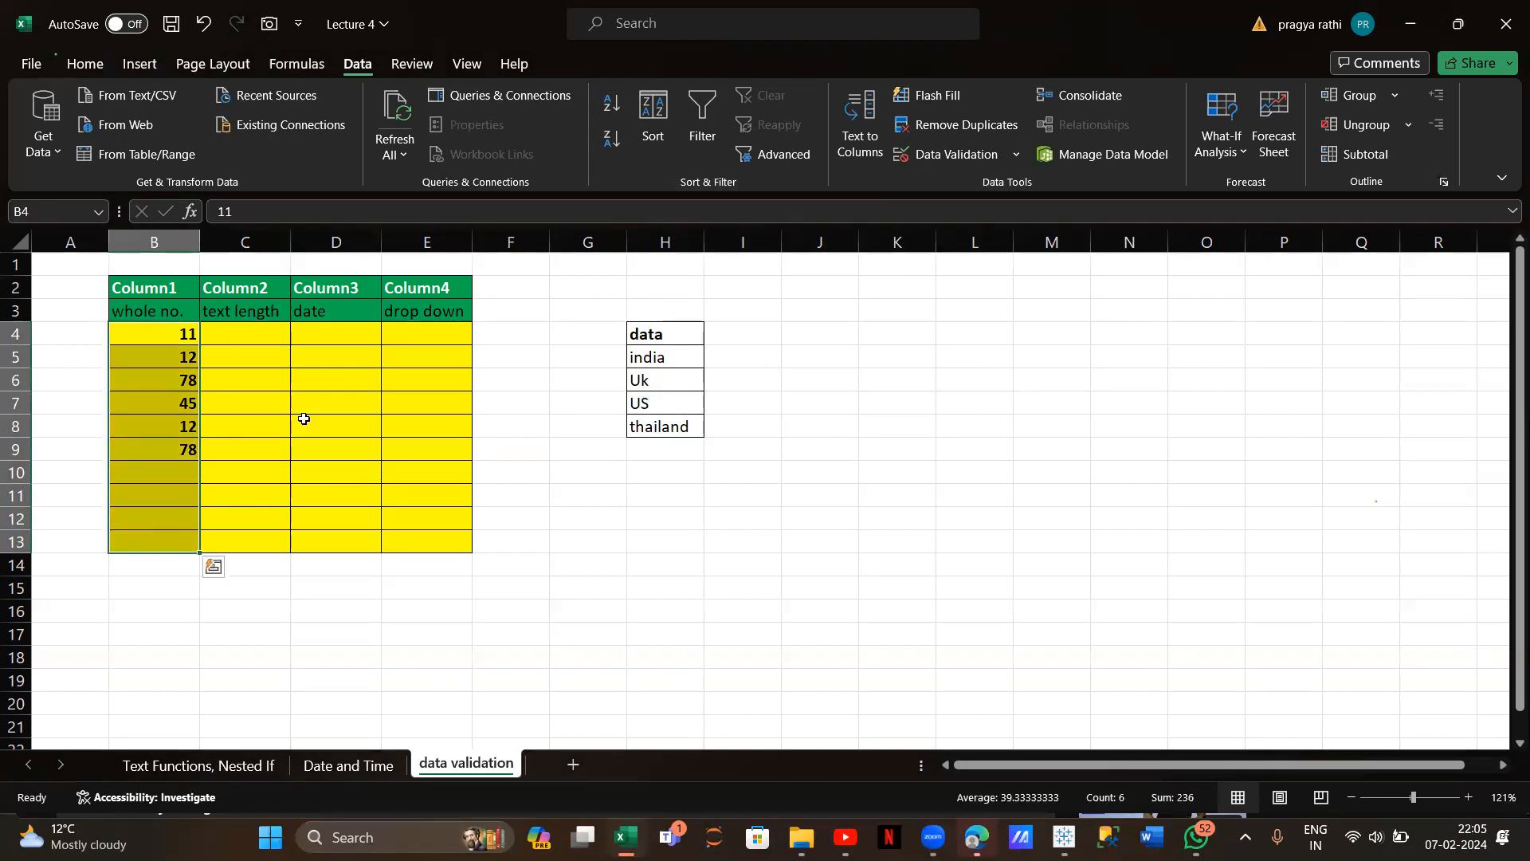
Switch column B's error alert to Warning and accept an out-of-range 1 in B10
left_click(948, 154)
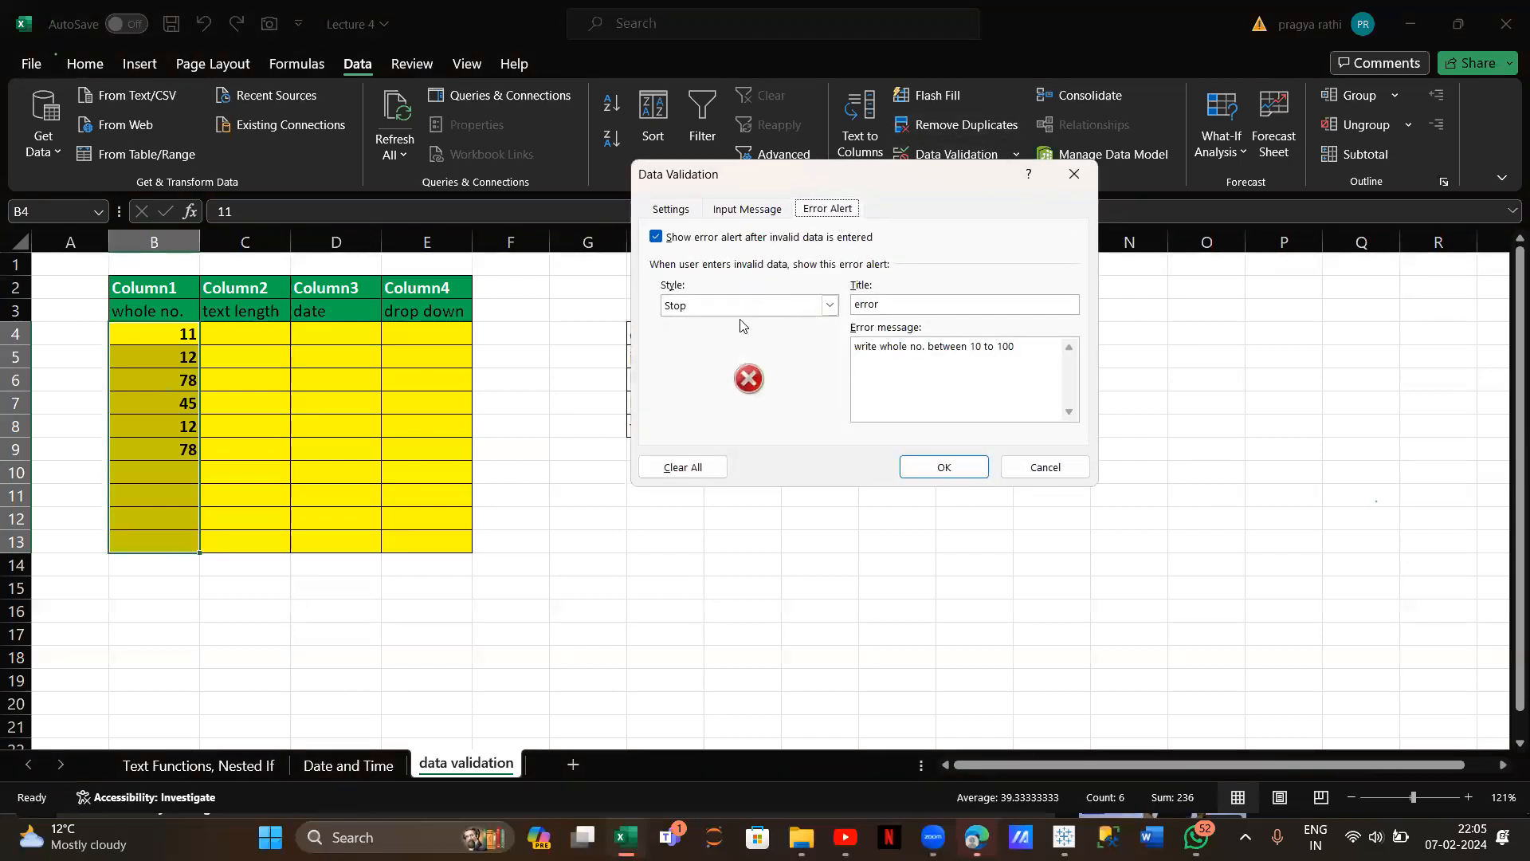
left_click(830, 305)
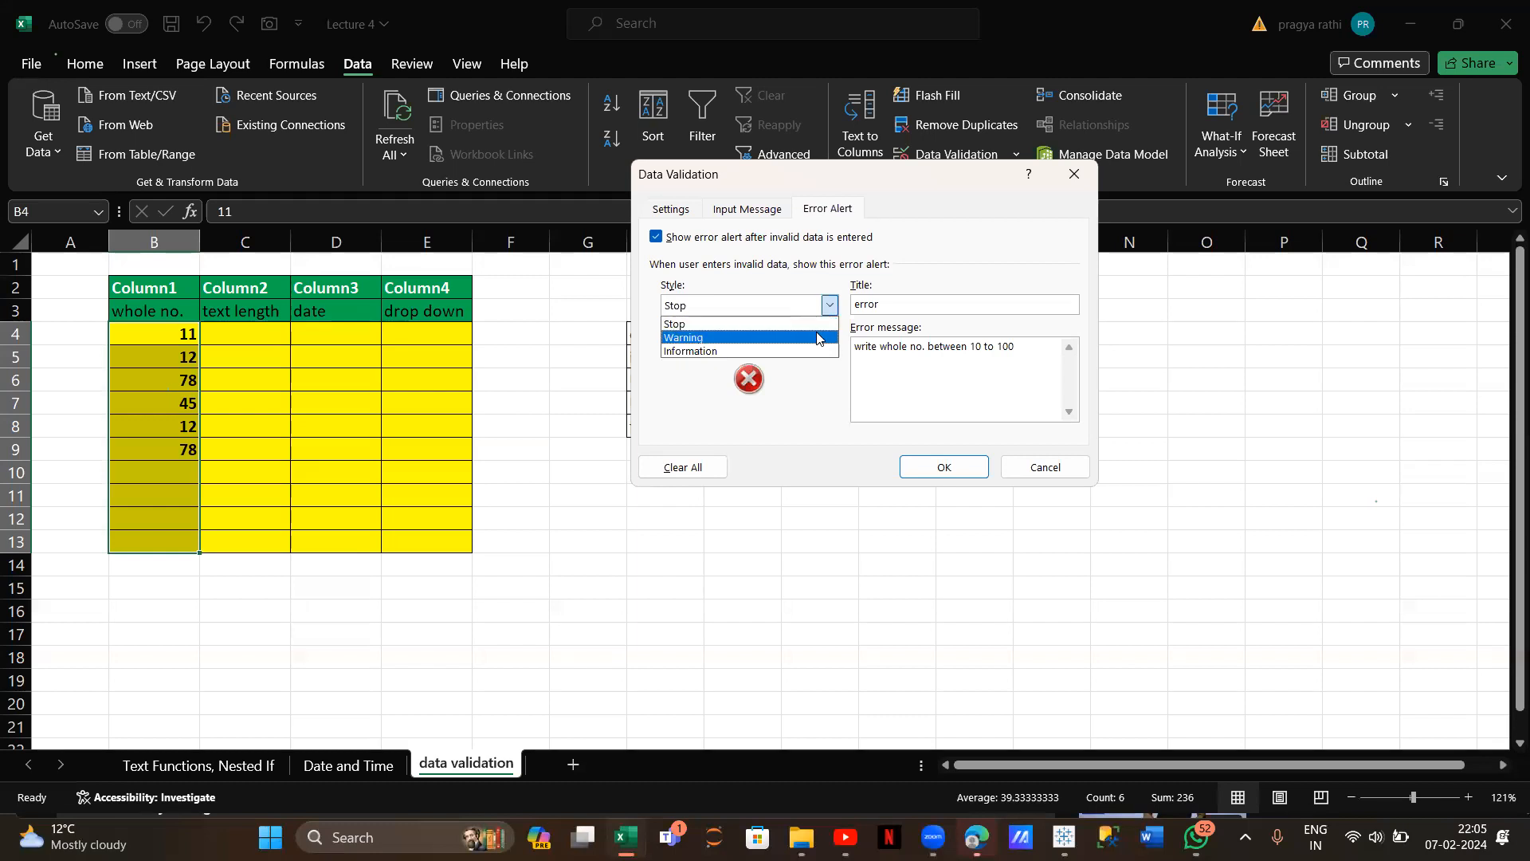
left_click(817, 338)
left_click(932, 473)
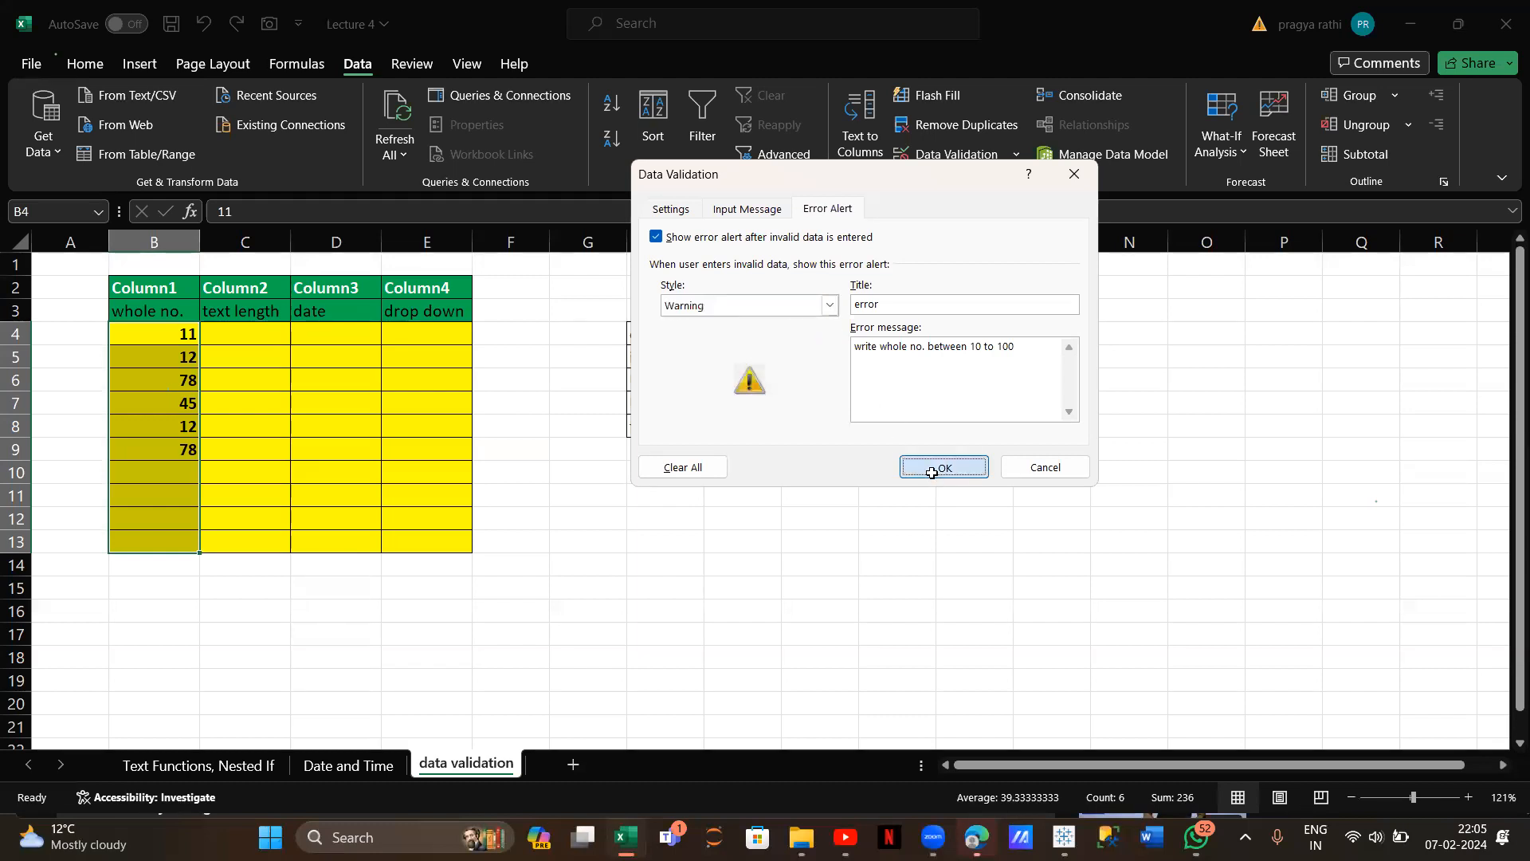
left_click(144, 470)
type("11")
key("BackSpace")
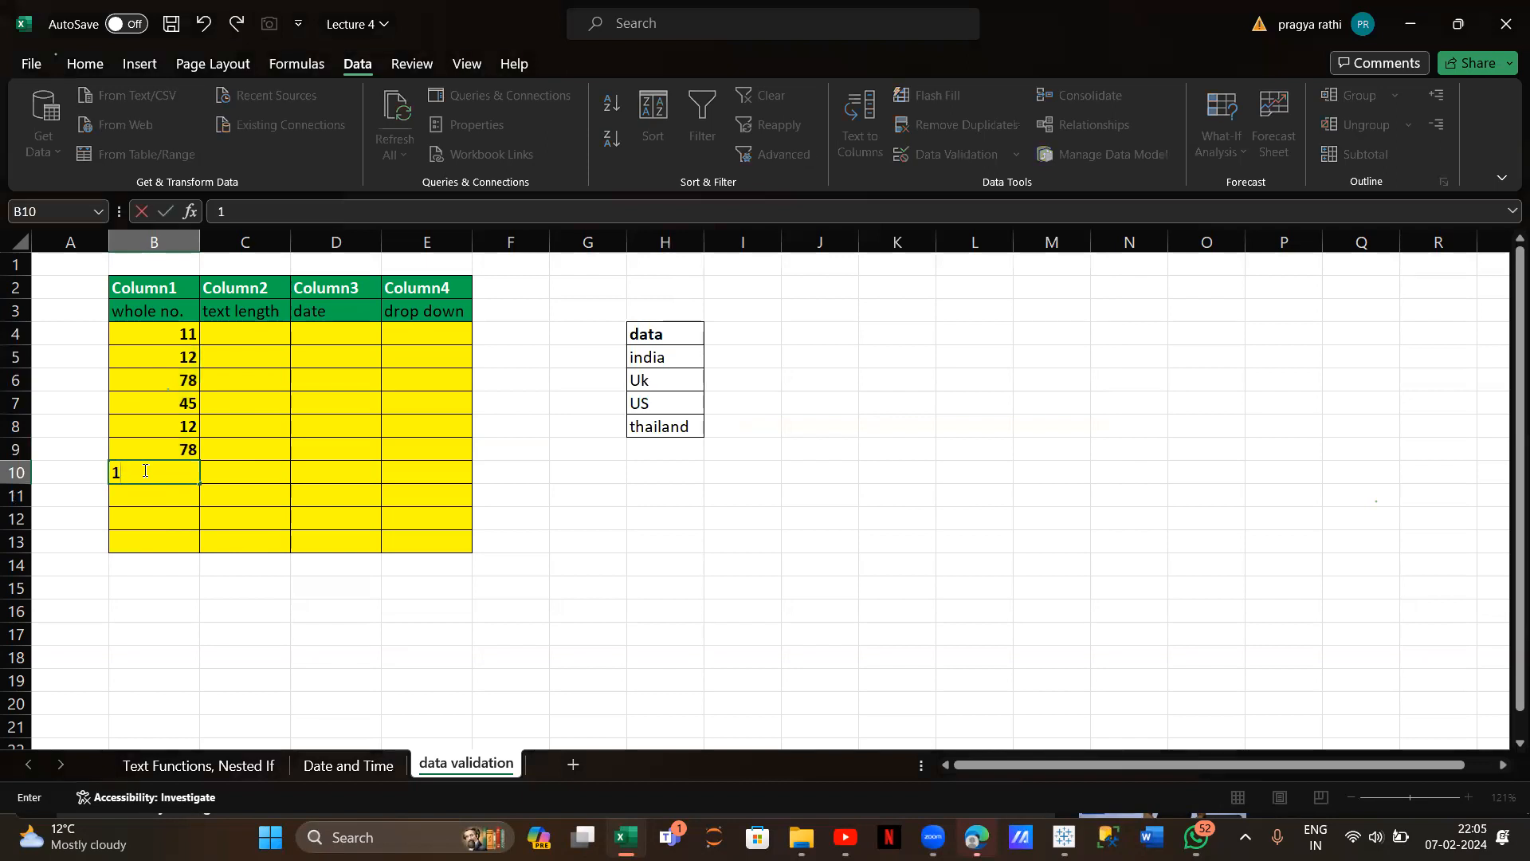
key("Return")
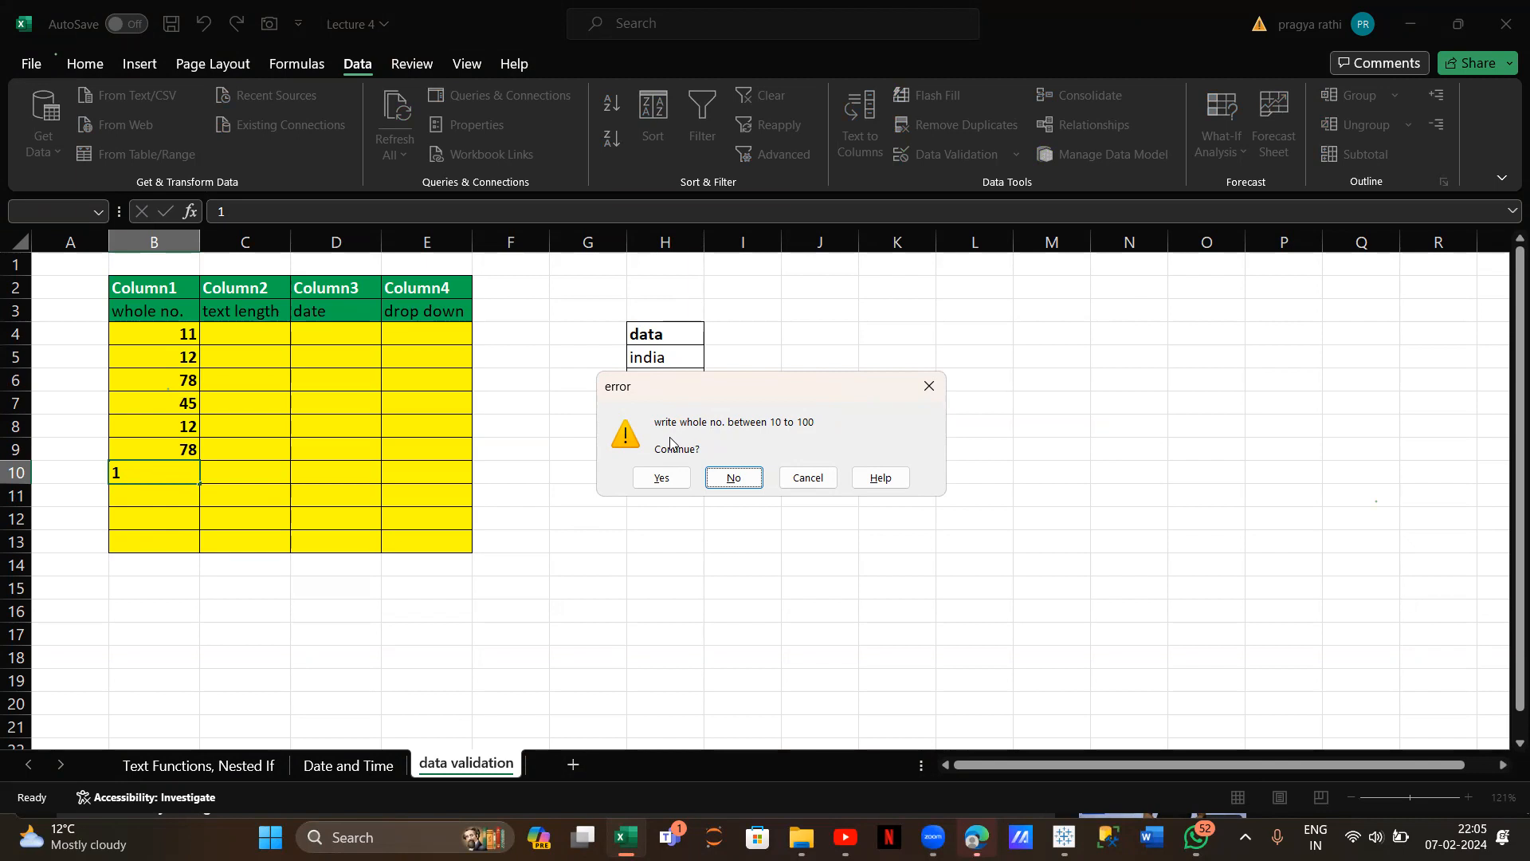
left_click(661, 478)
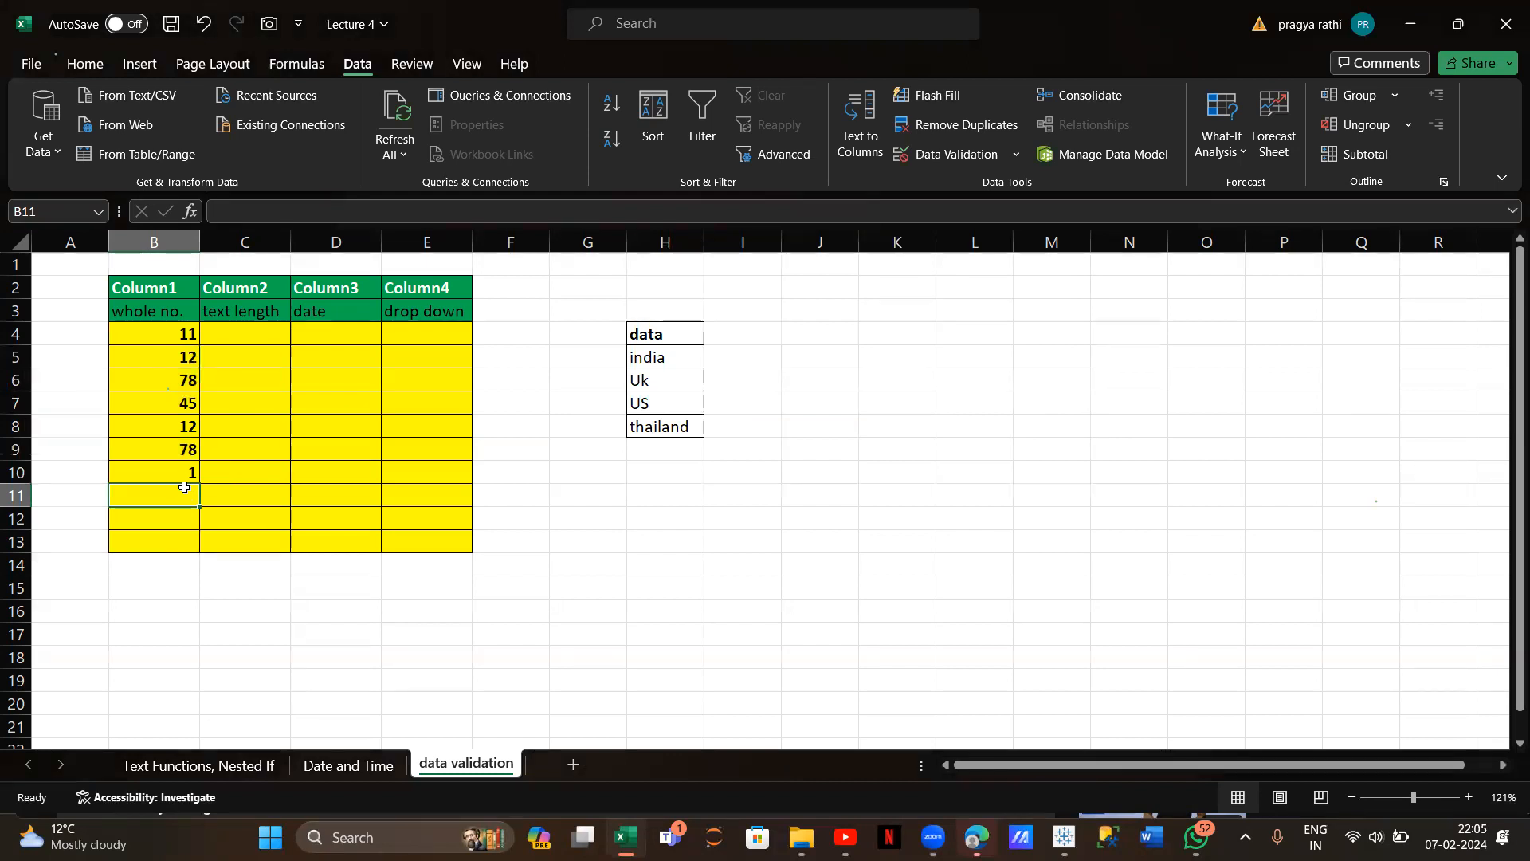
Change the alert style to Information and accept an out-of-range 1 in B11
left_click_drag(171, 333, 177, 536)
left_click(934, 154)
left_click(830, 305)
left_click(800, 358)
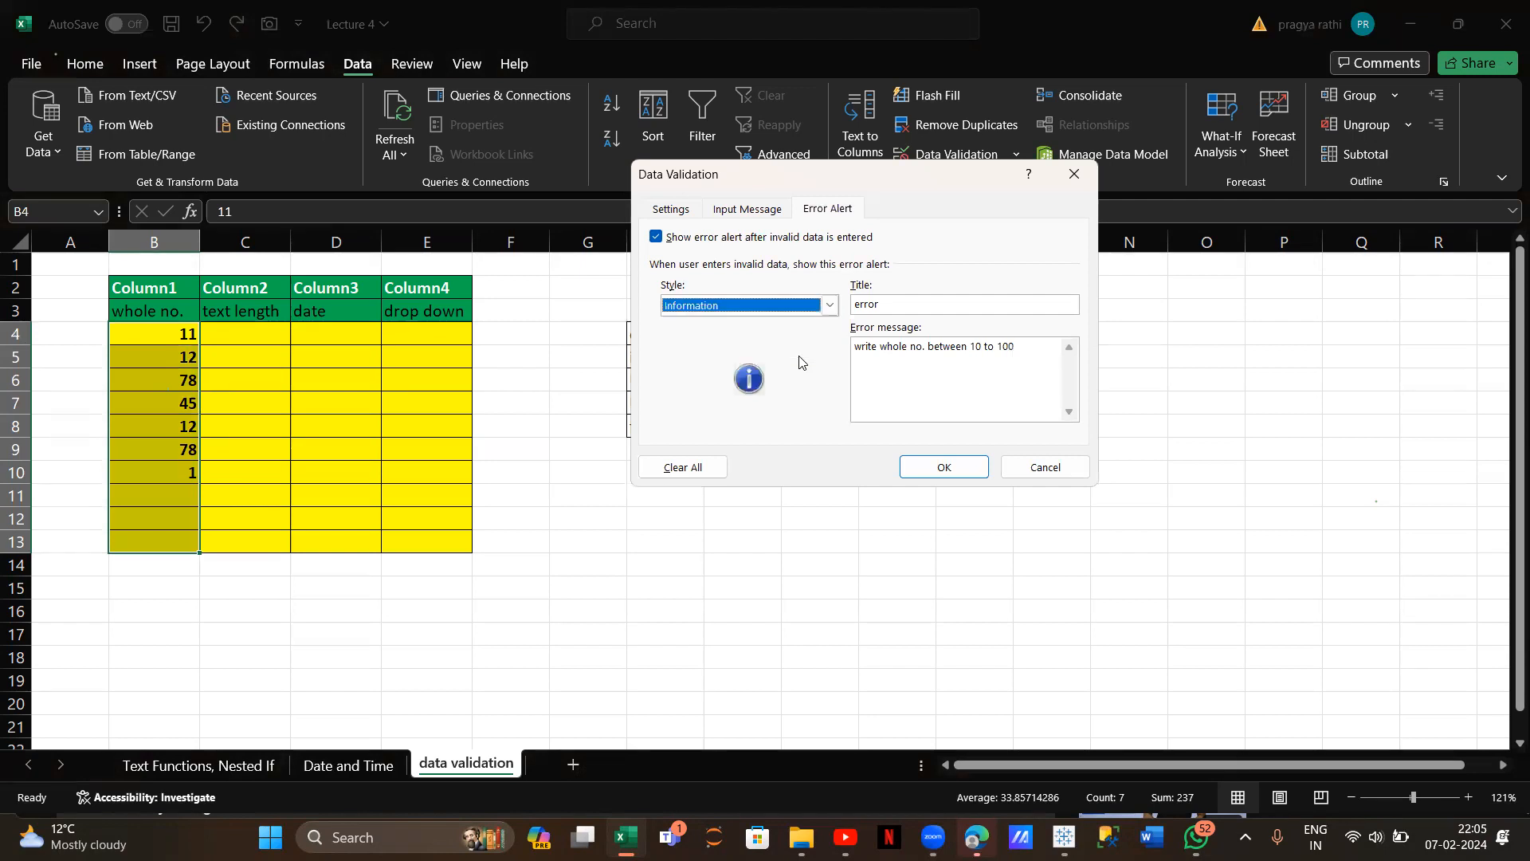
left_click(942, 466)
left_click(182, 496)
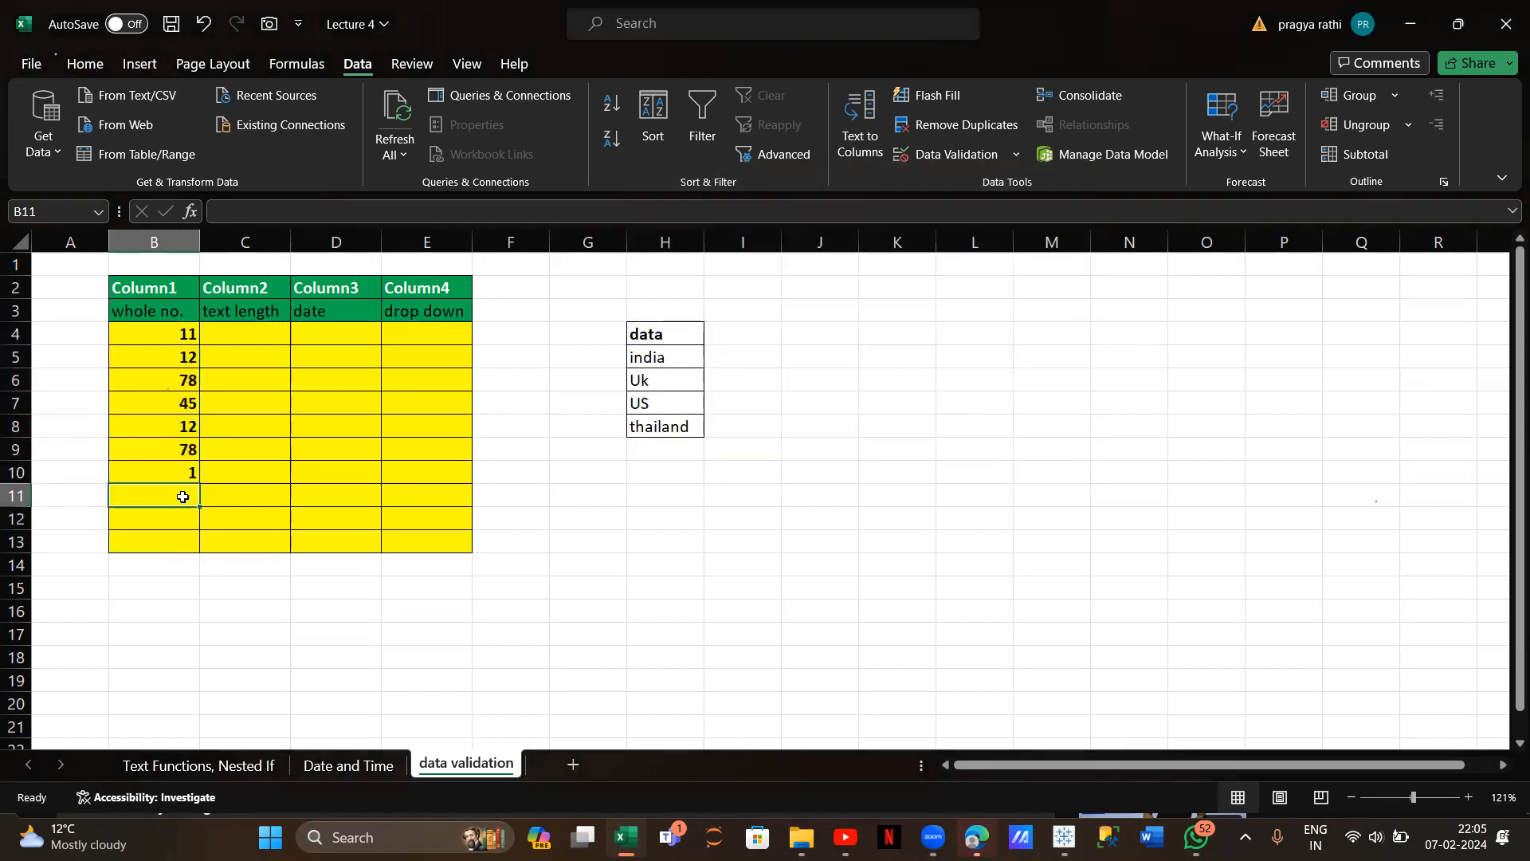
type("1")
key("Return")
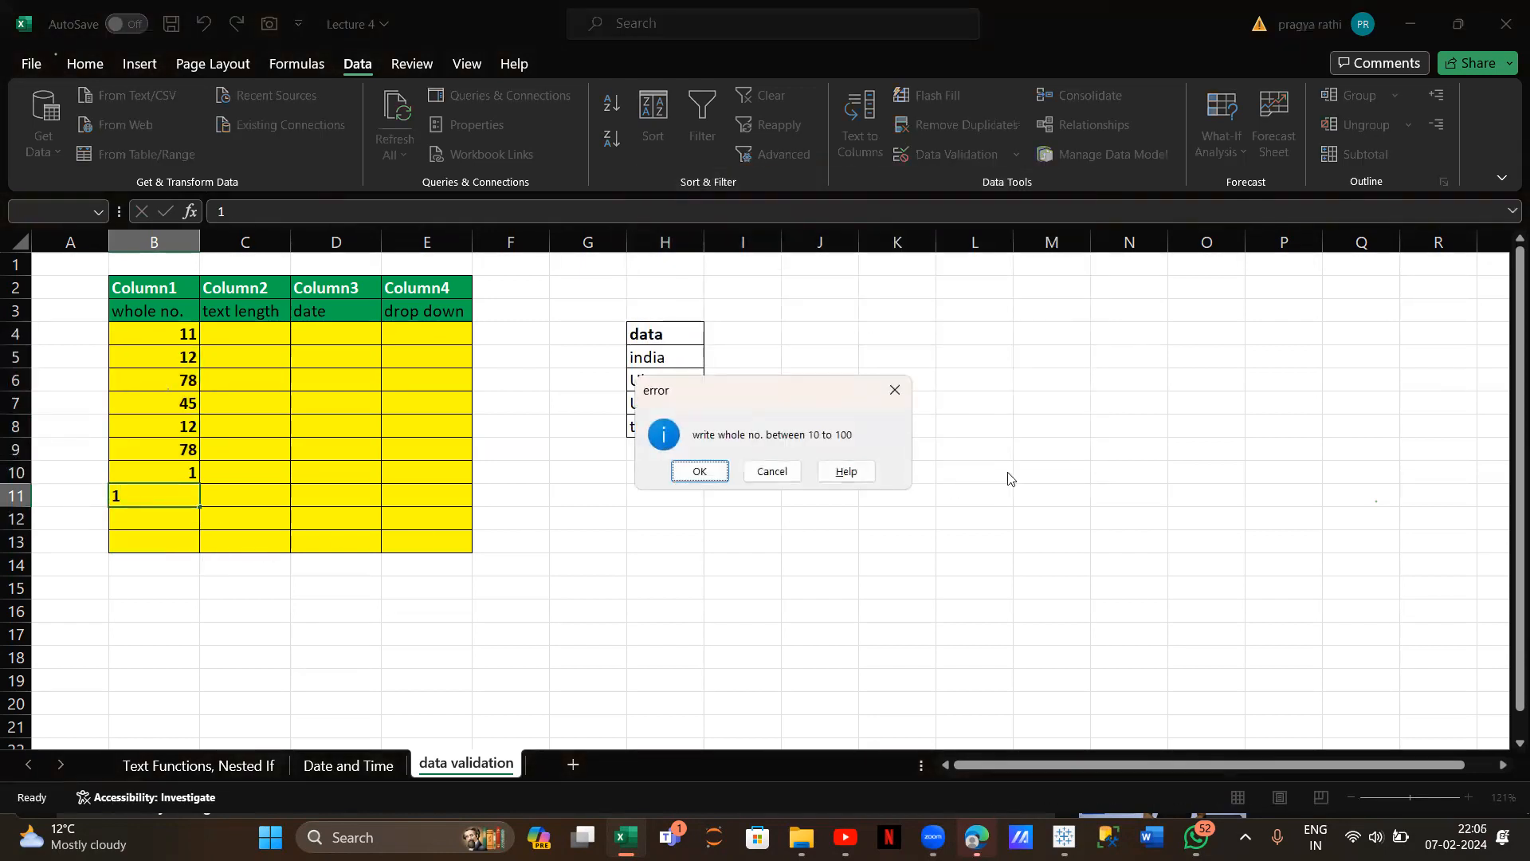
left_click(696, 474)
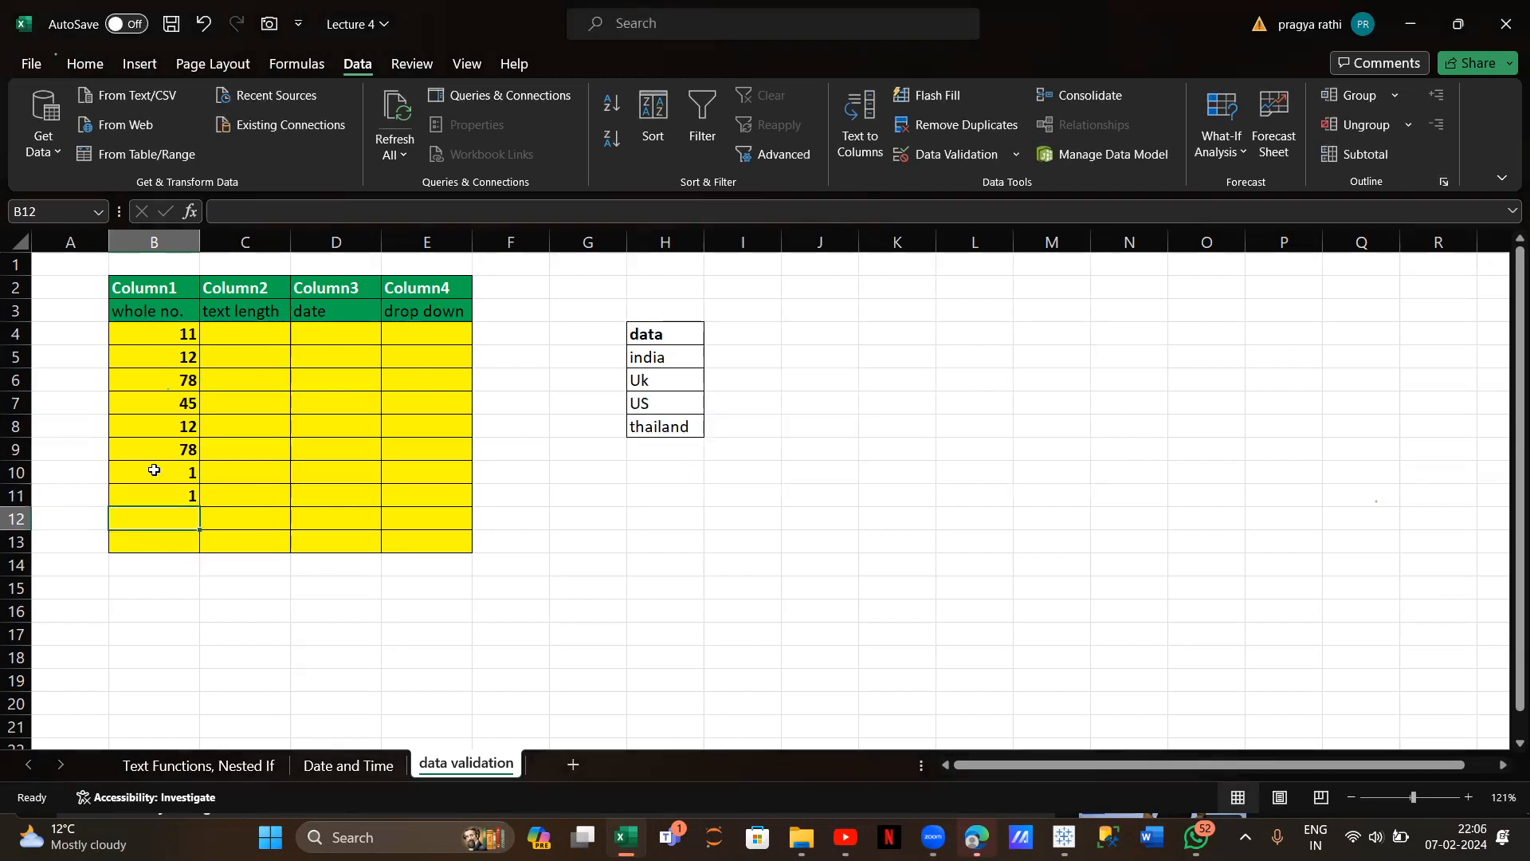
left_click(246, 335)
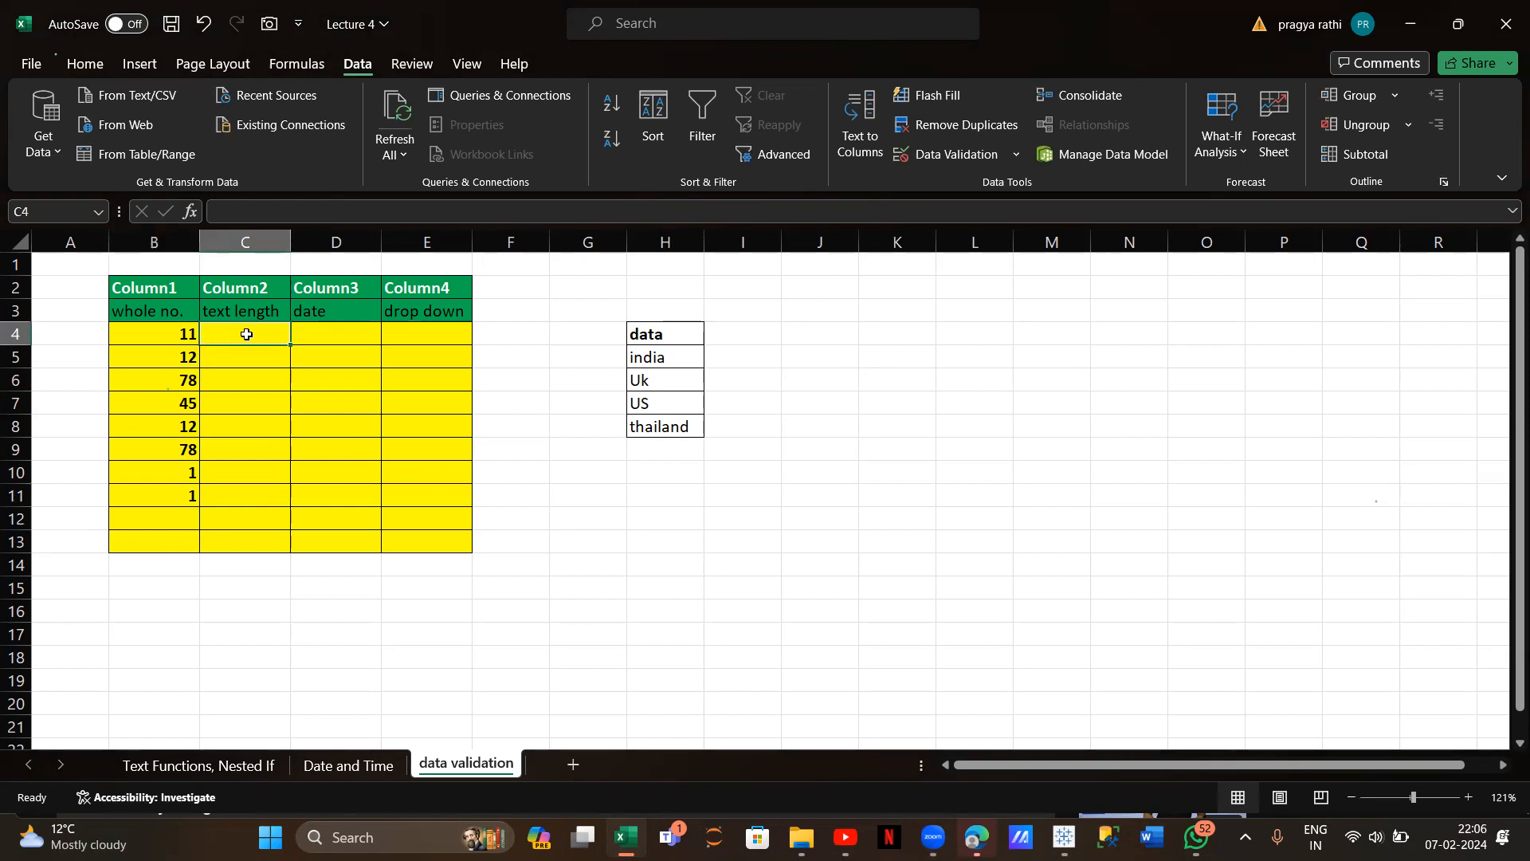
Add a Text length 'greater than 8' validation rule to C4:C13
left_click_drag(246, 335, 264, 542)
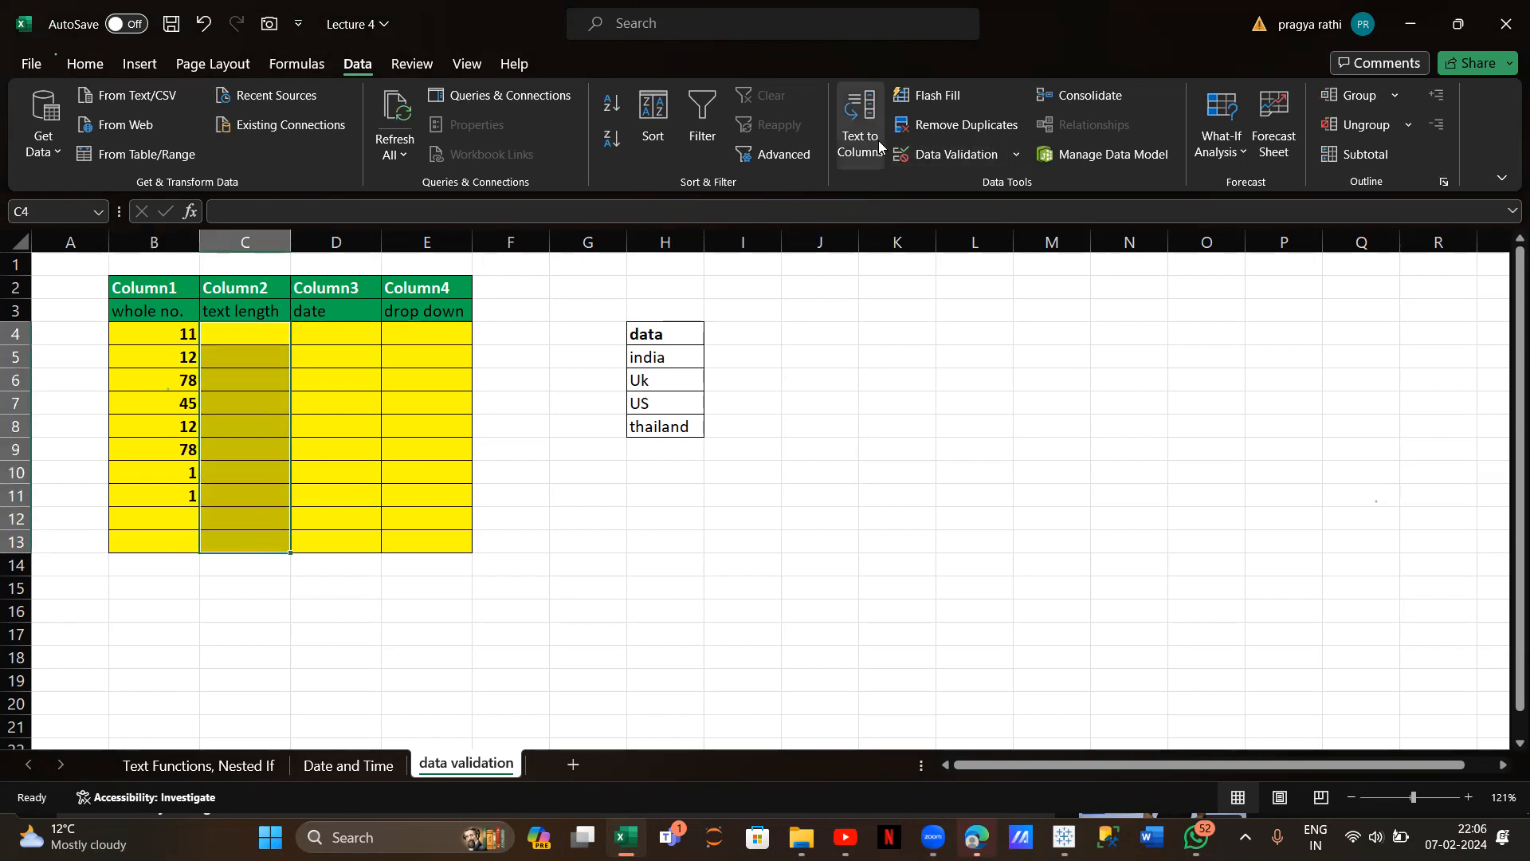
left_click(910, 148)
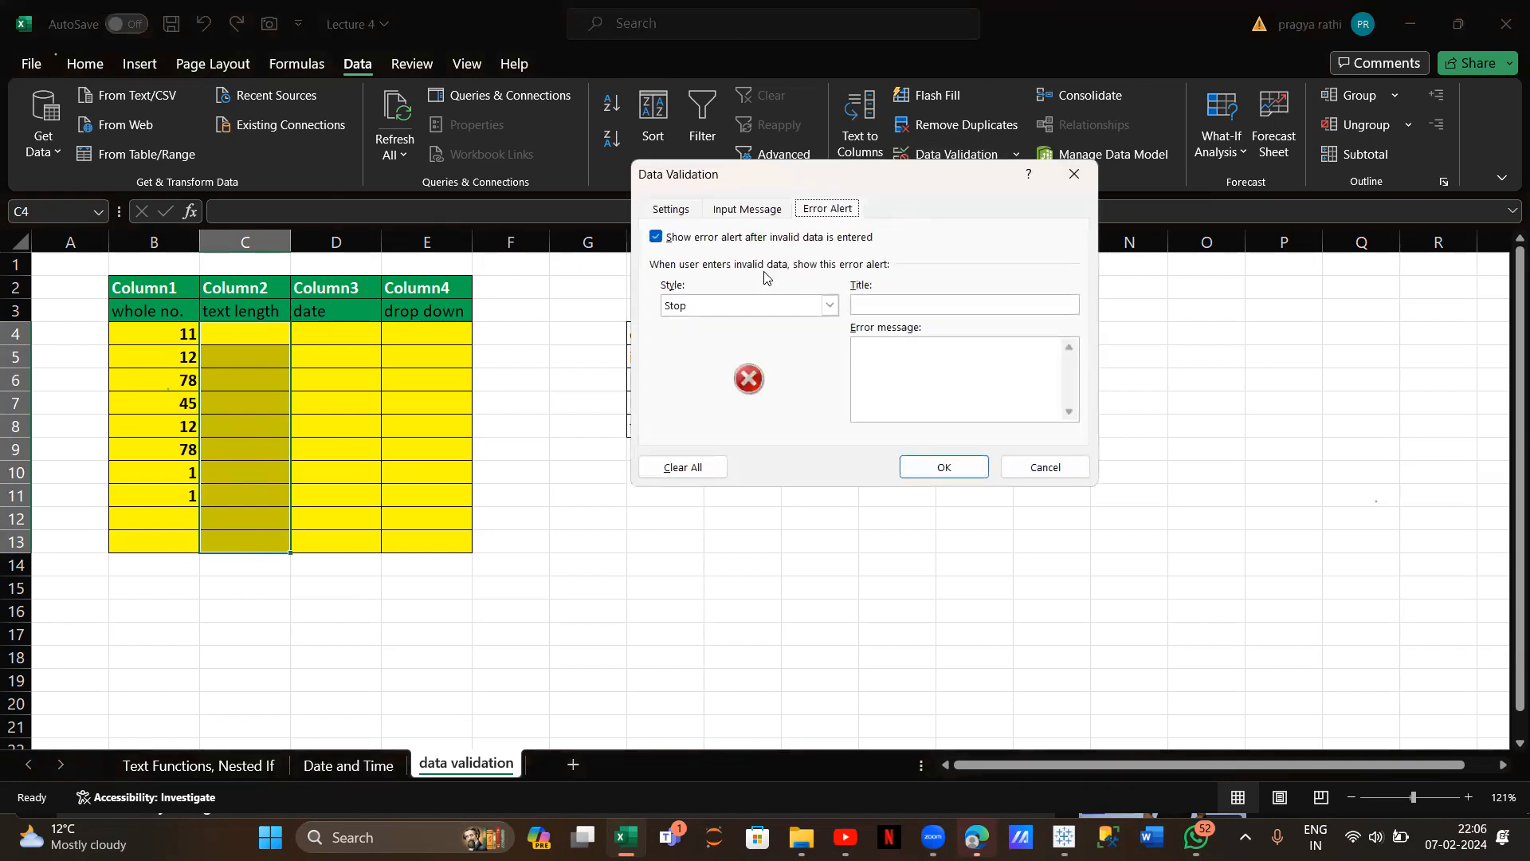
left_click(671, 209)
left_click(799, 278)
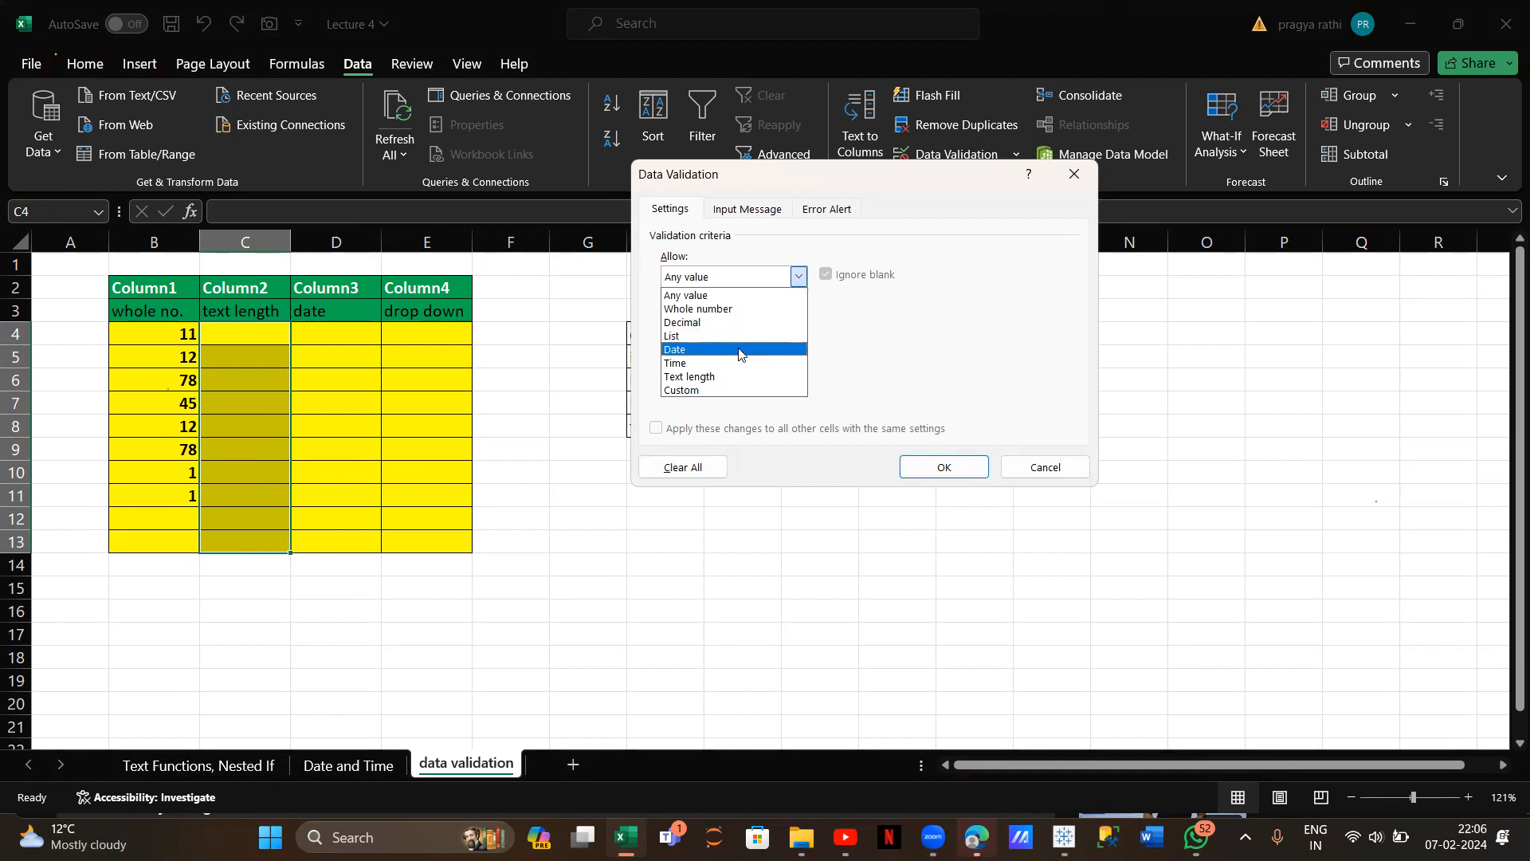
left_click(718, 377)
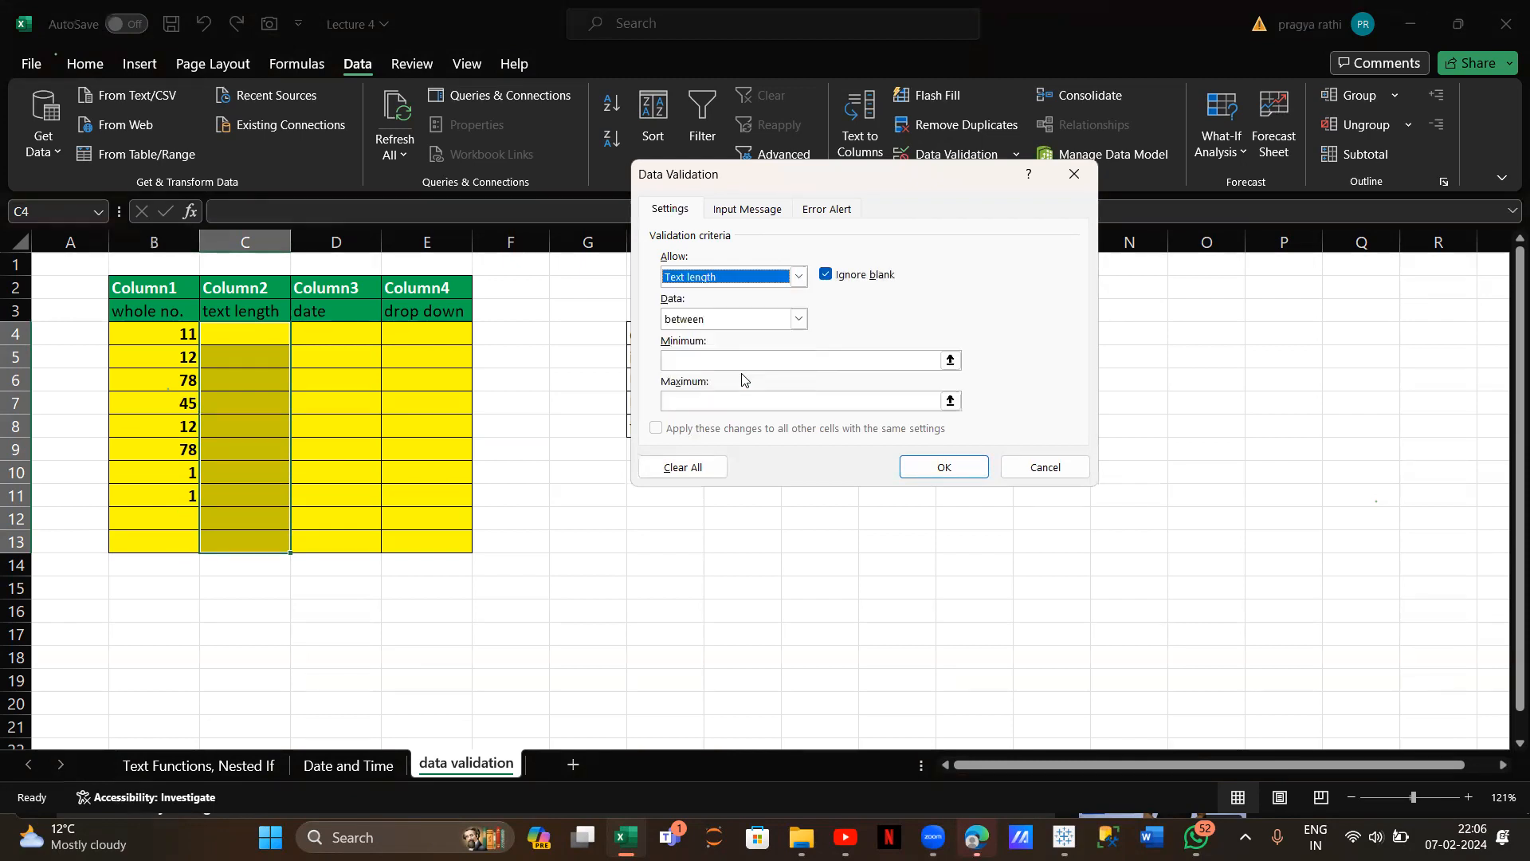
left_click(798, 318)
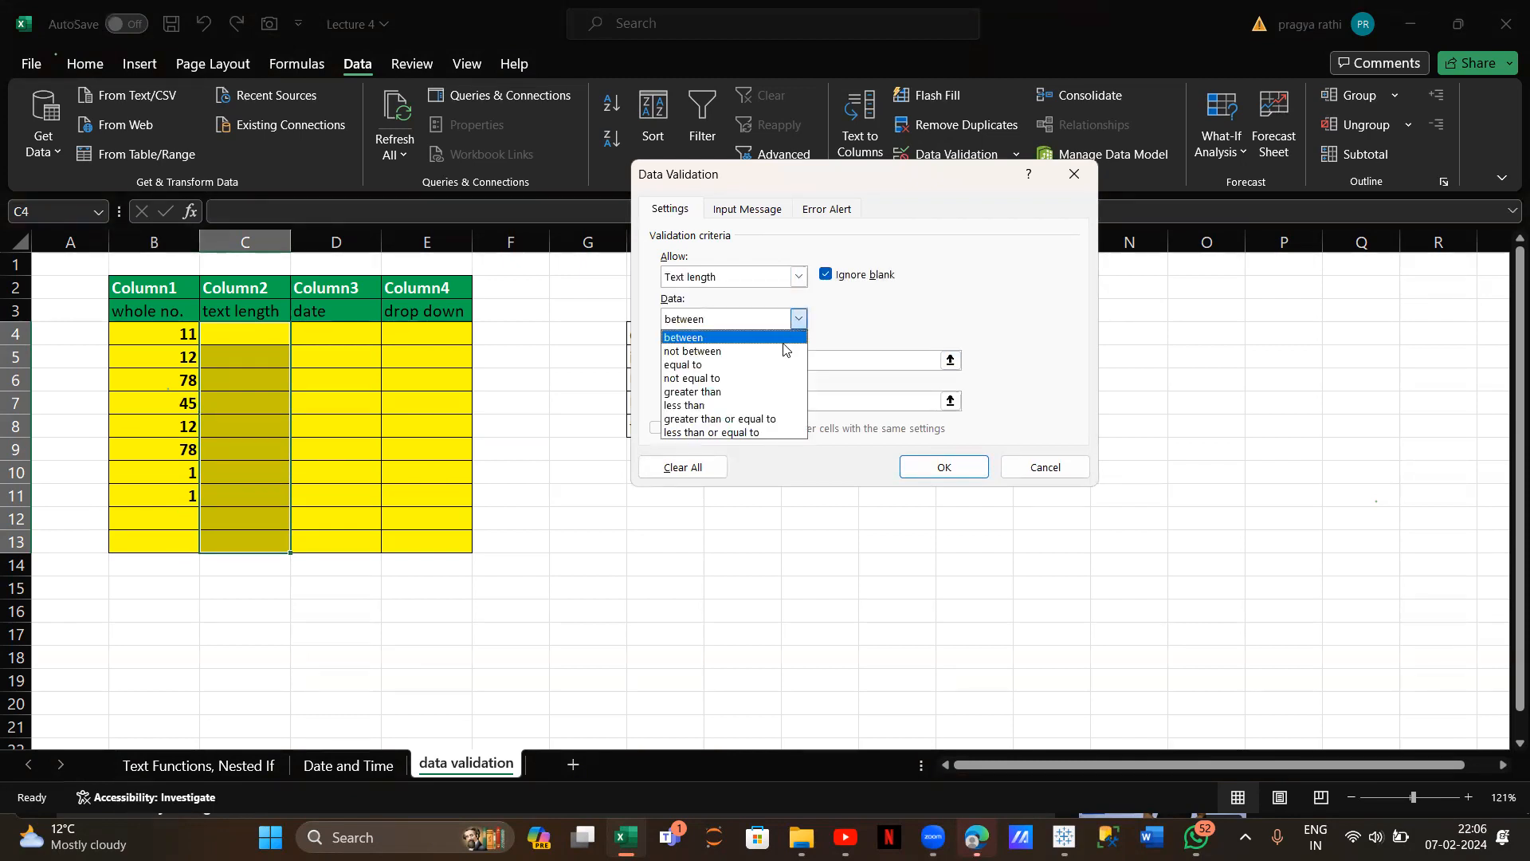
left_click(761, 398)
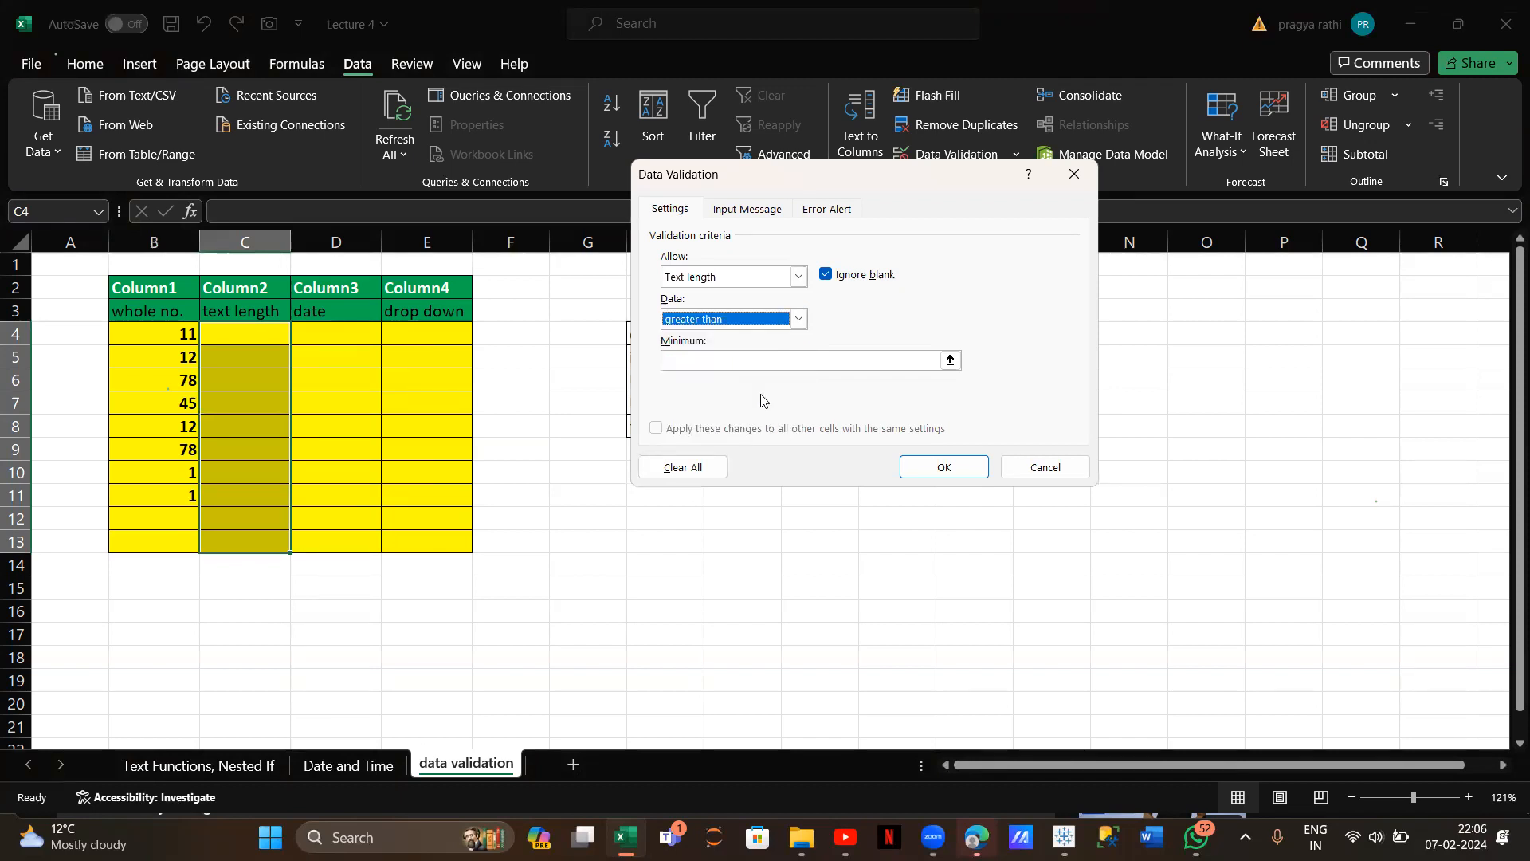
left_click(950, 358)
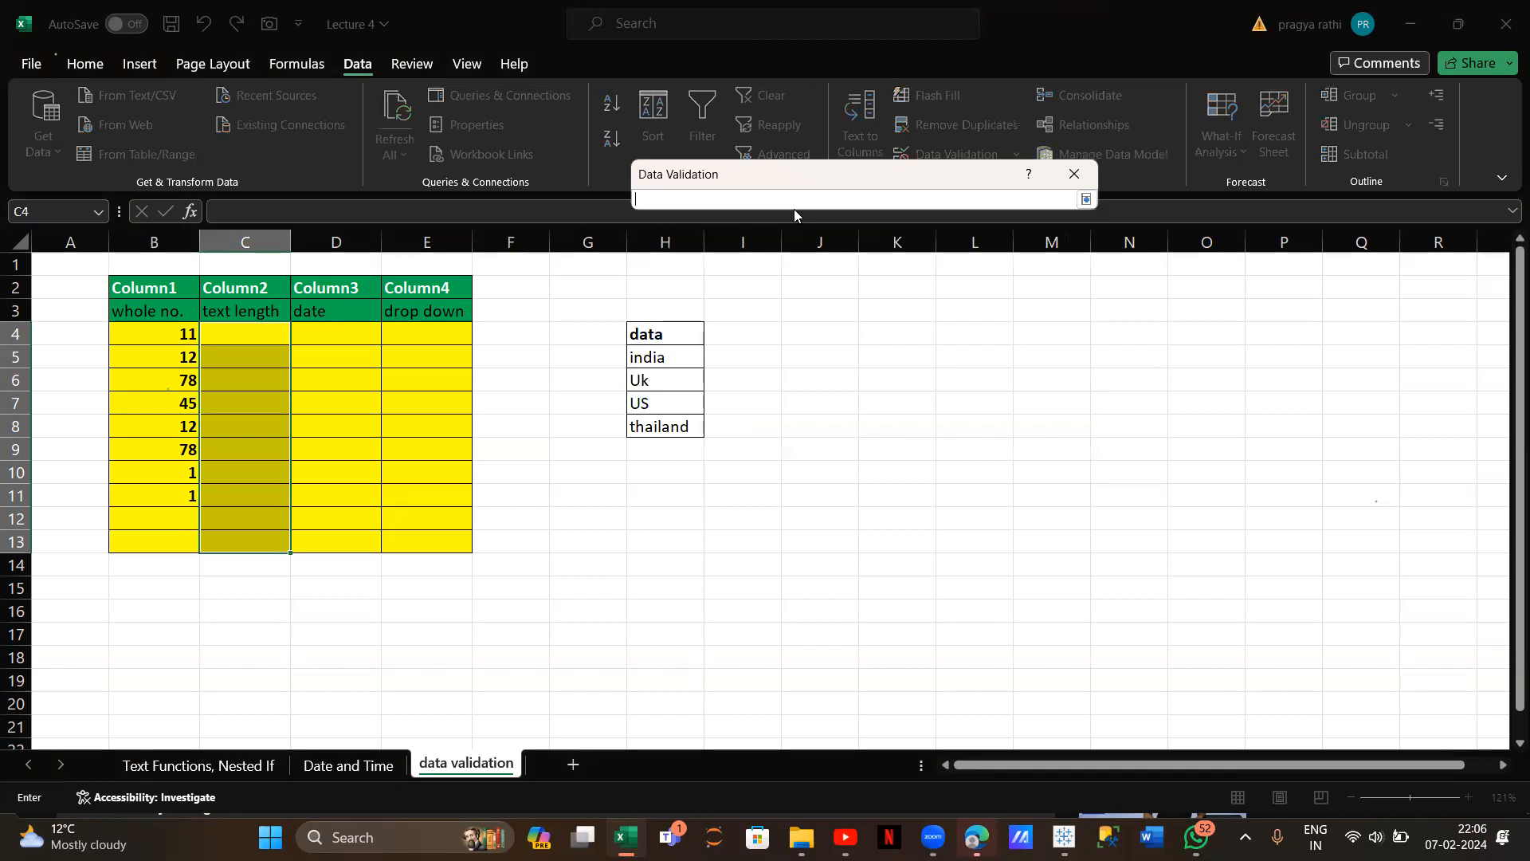
type("8")
key("Return")
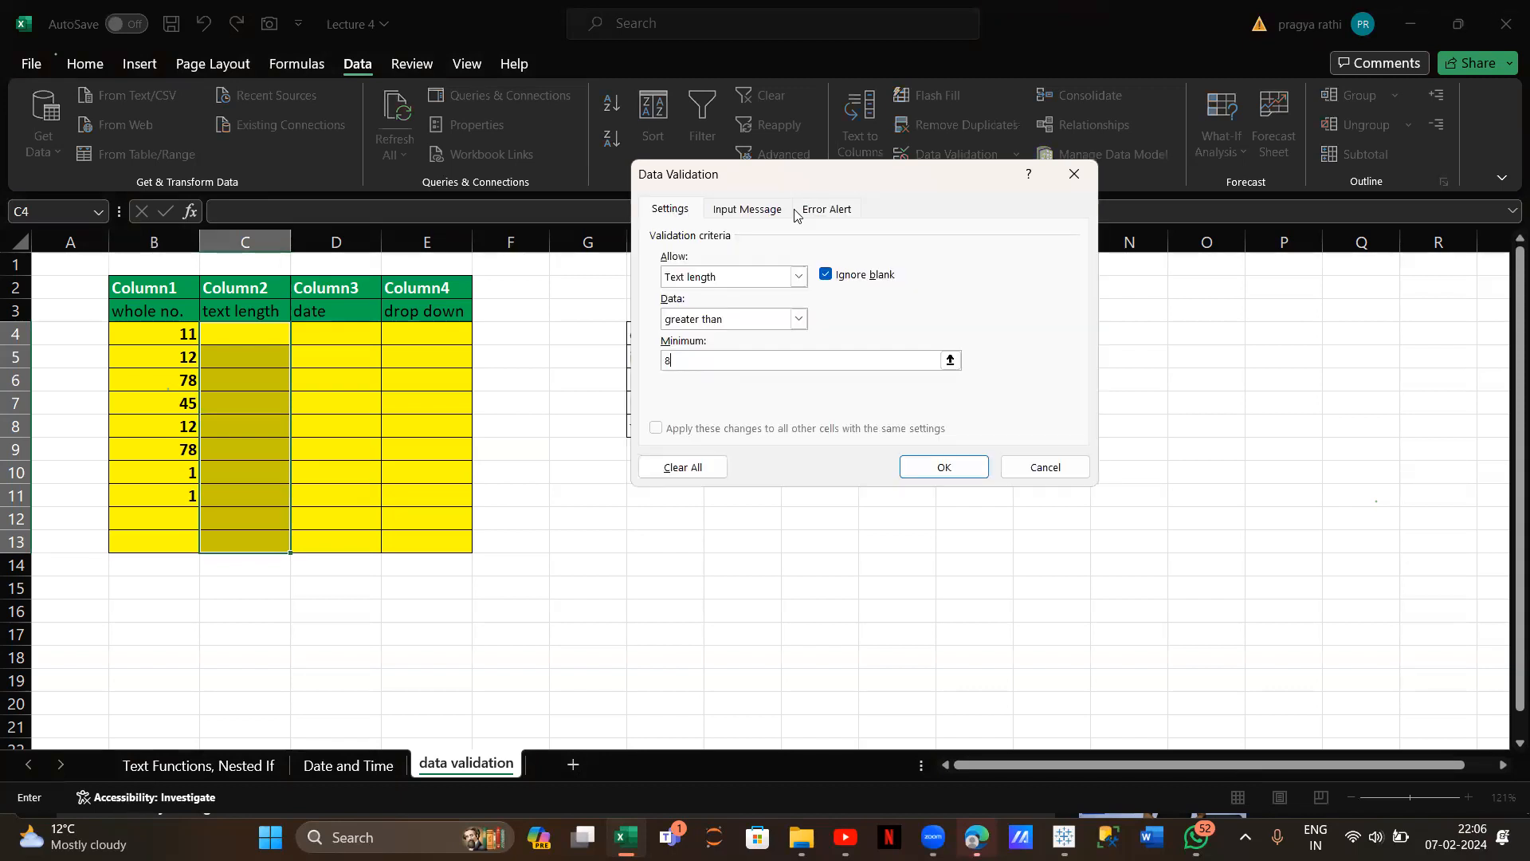
left_click(905, 468)
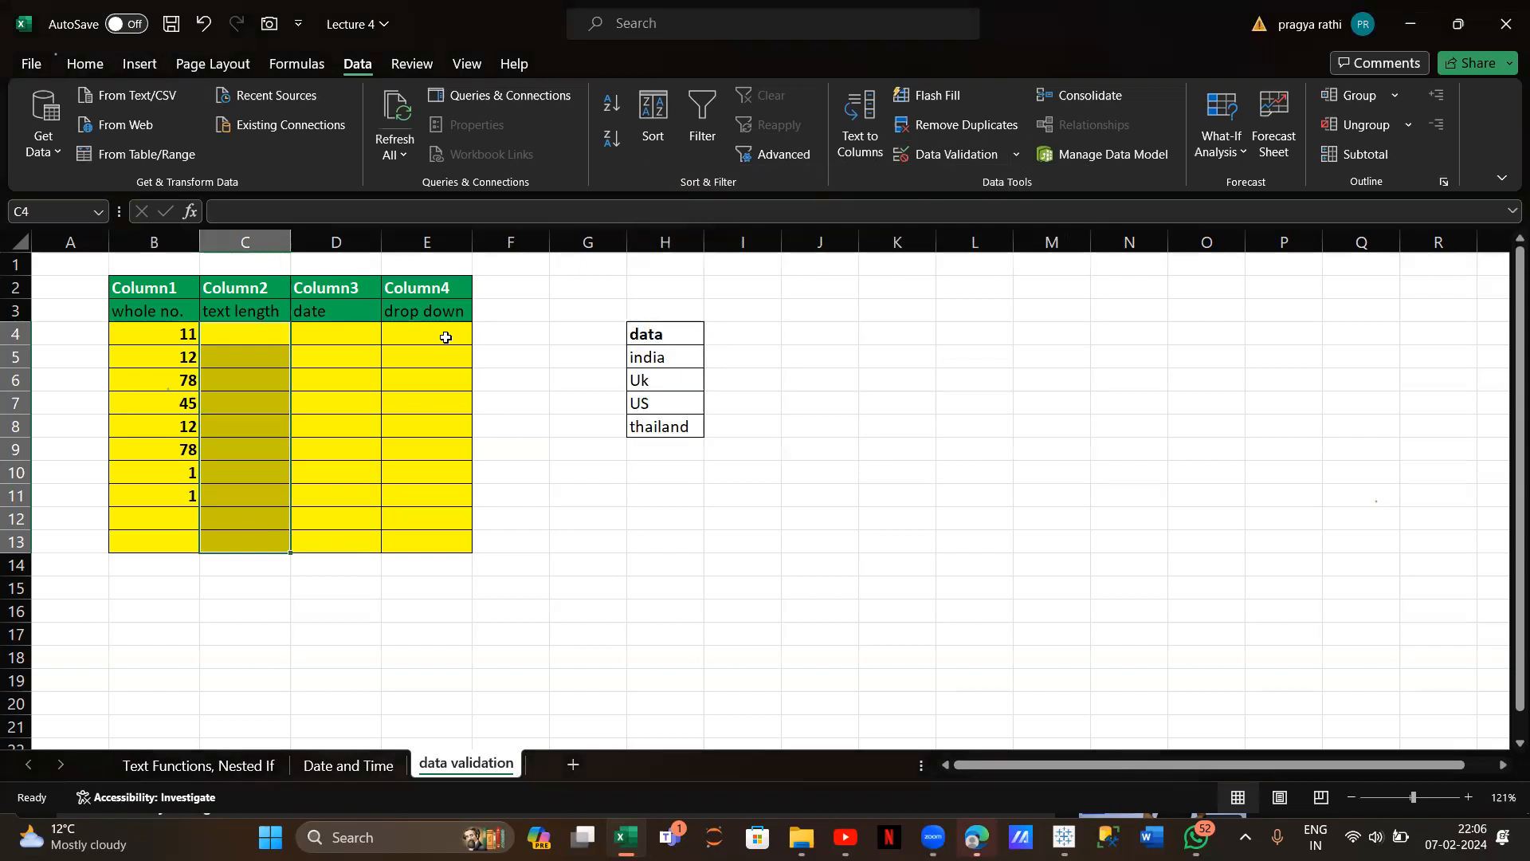
left_click(257, 340)
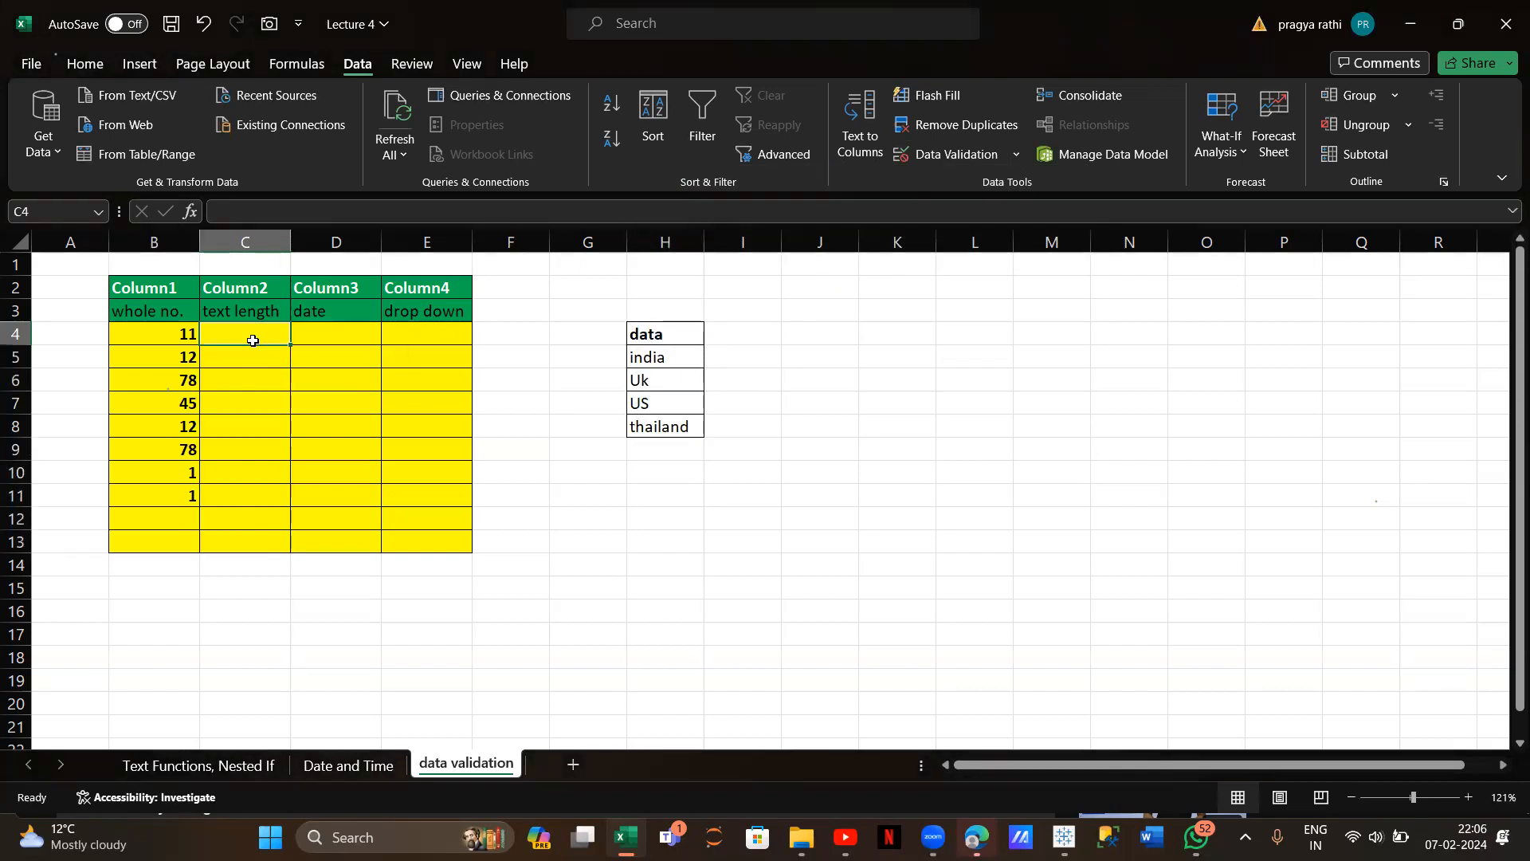
Reopen Data Validation for C4:C13 at its Input Message section
left_click_drag(252, 334, 251, 544)
left_click(955, 156)
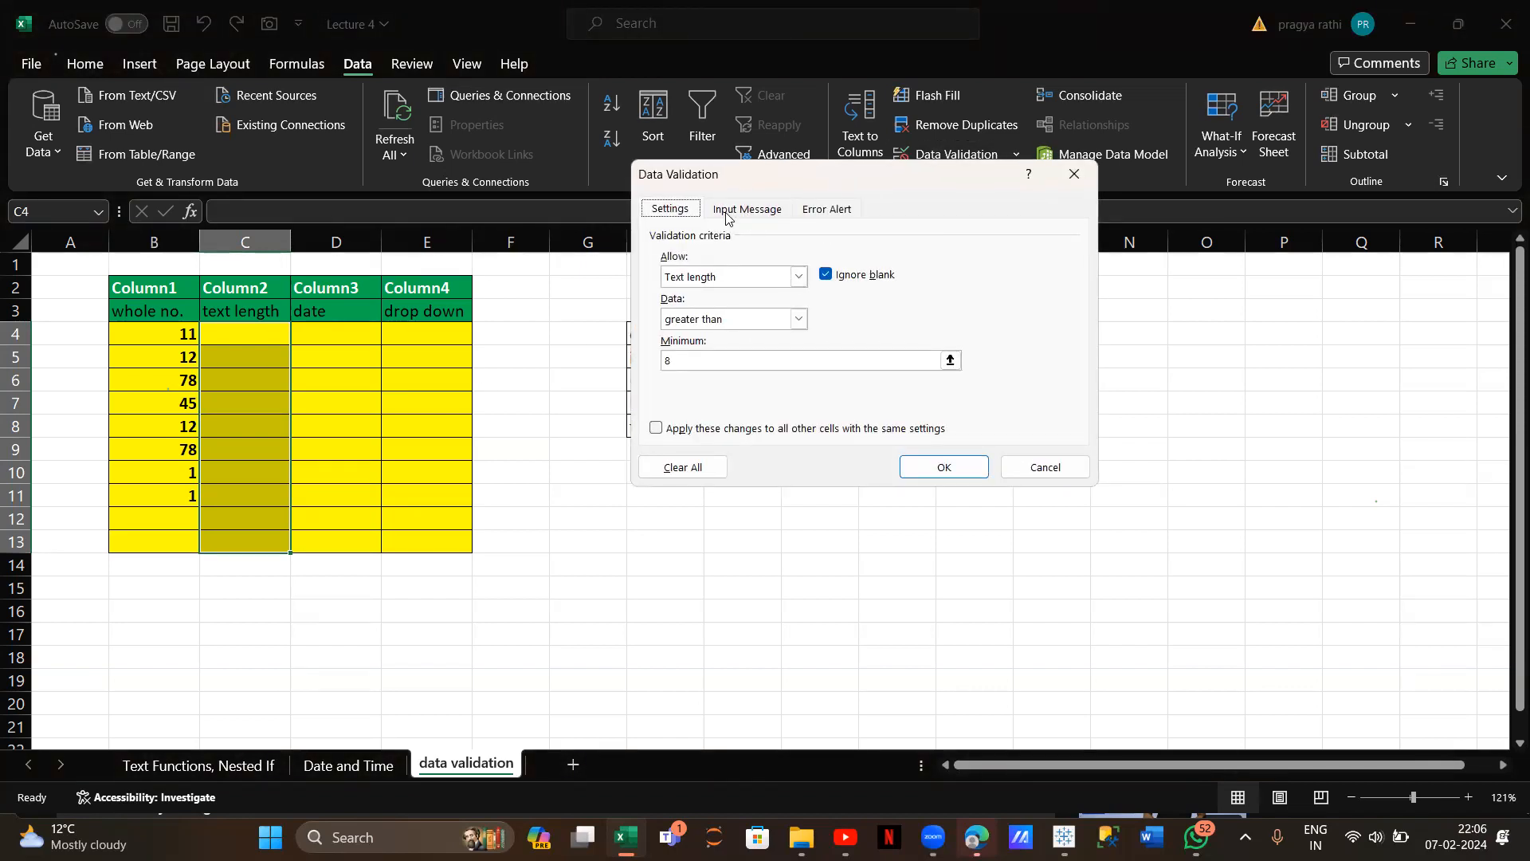
left_click(731, 210)
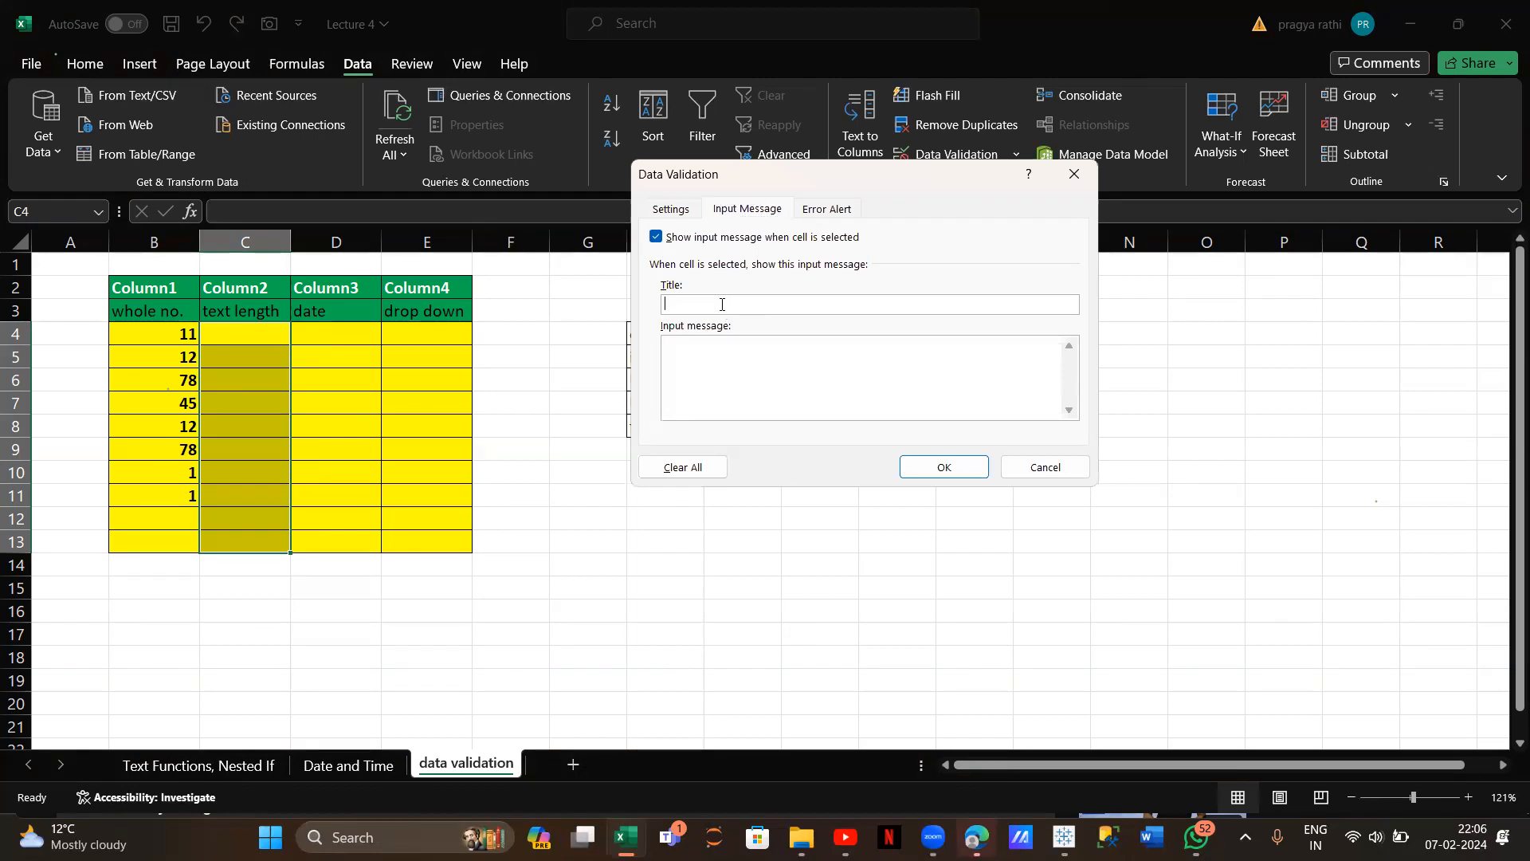
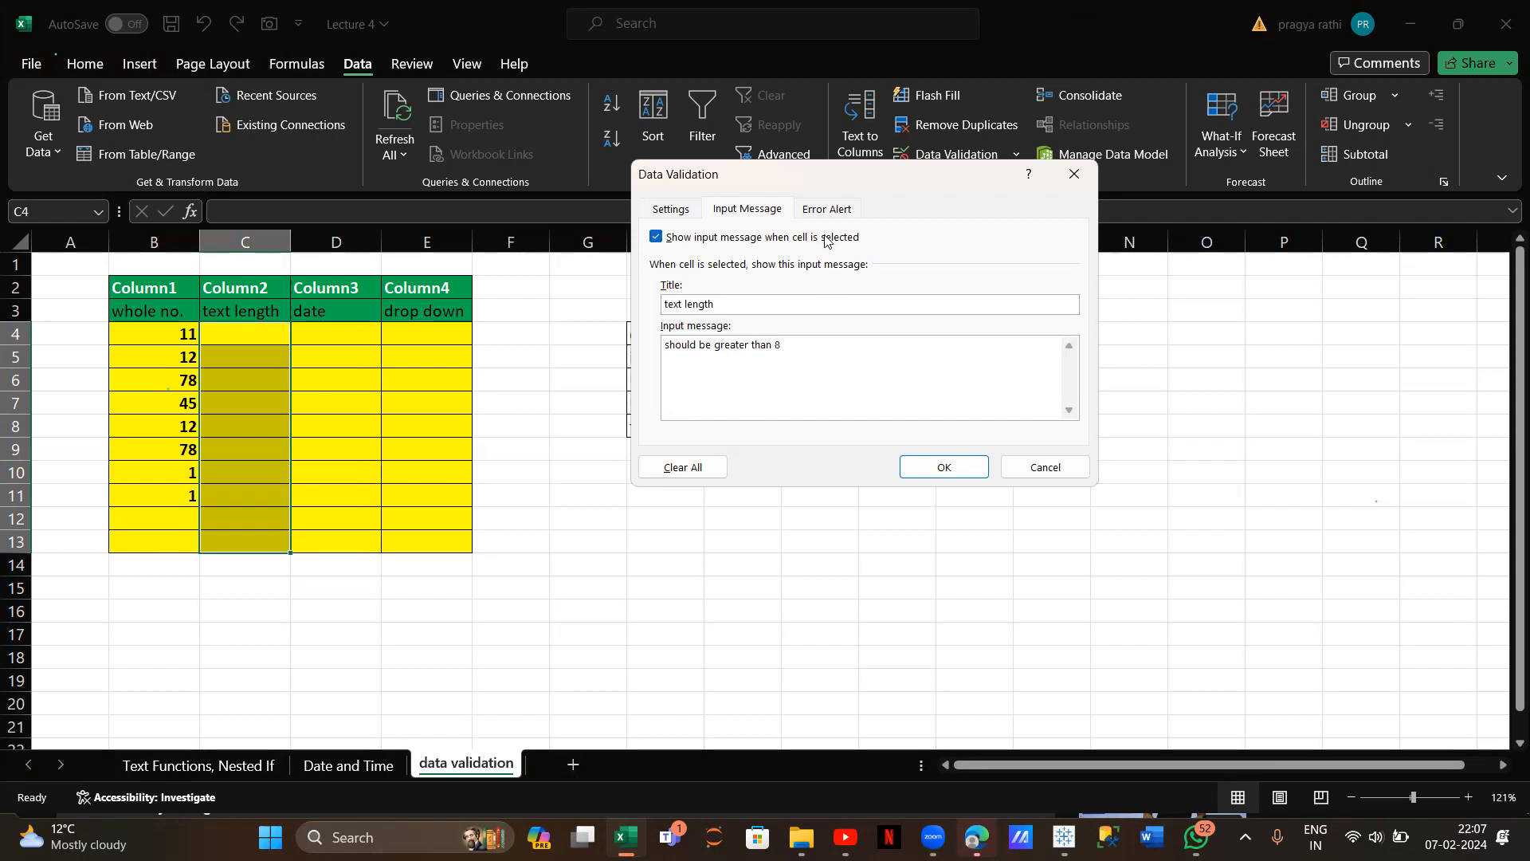
Give the C4:C13 text-length rule a Stop alert titled 'error' with message 'write correct oinformation'
left_click(827, 209)
left_click(880, 308)
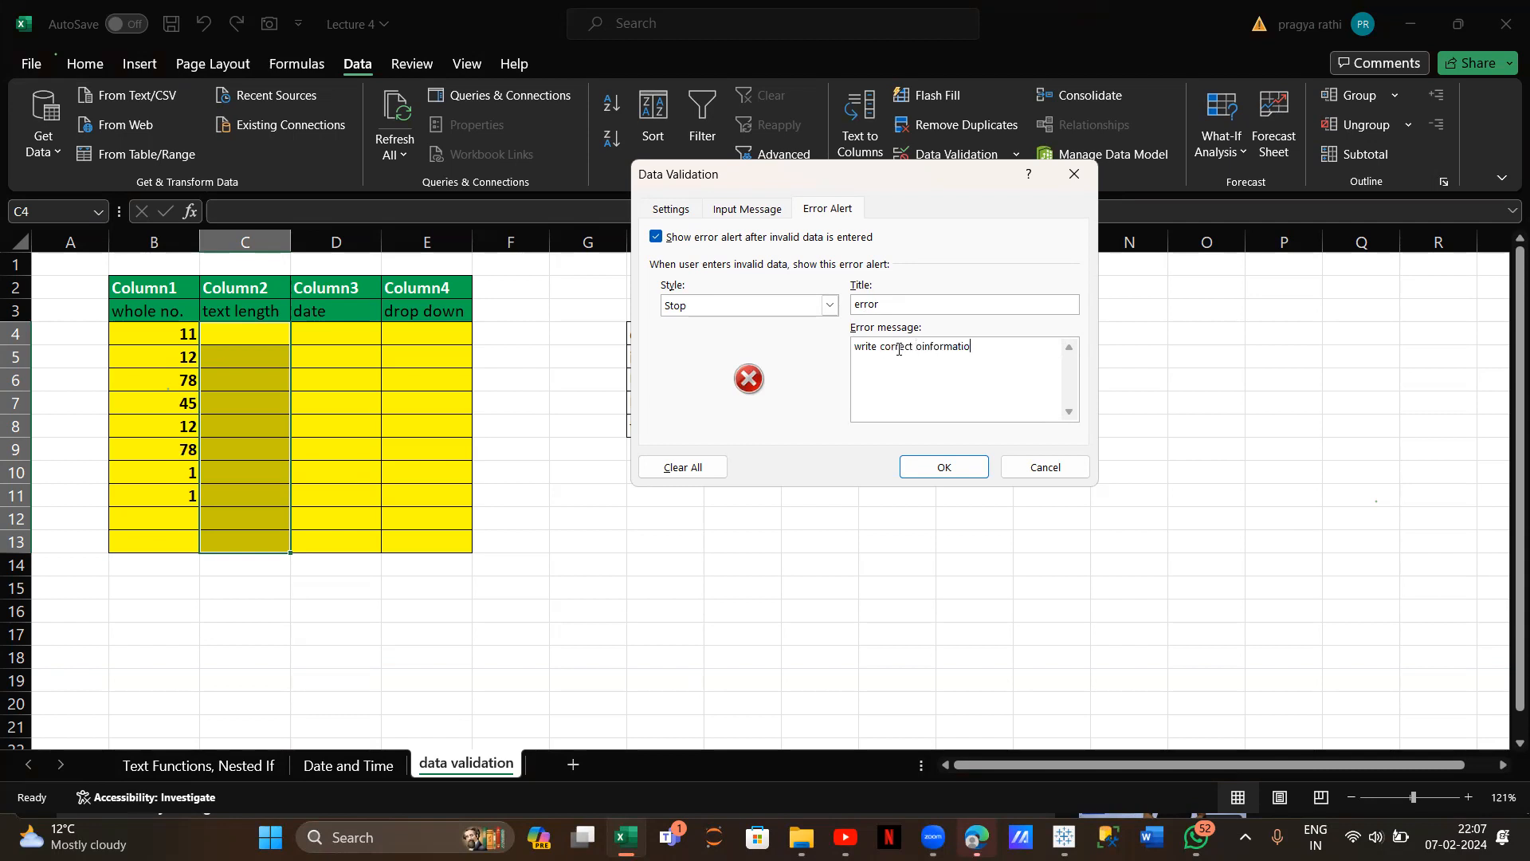
left_click(943, 467)
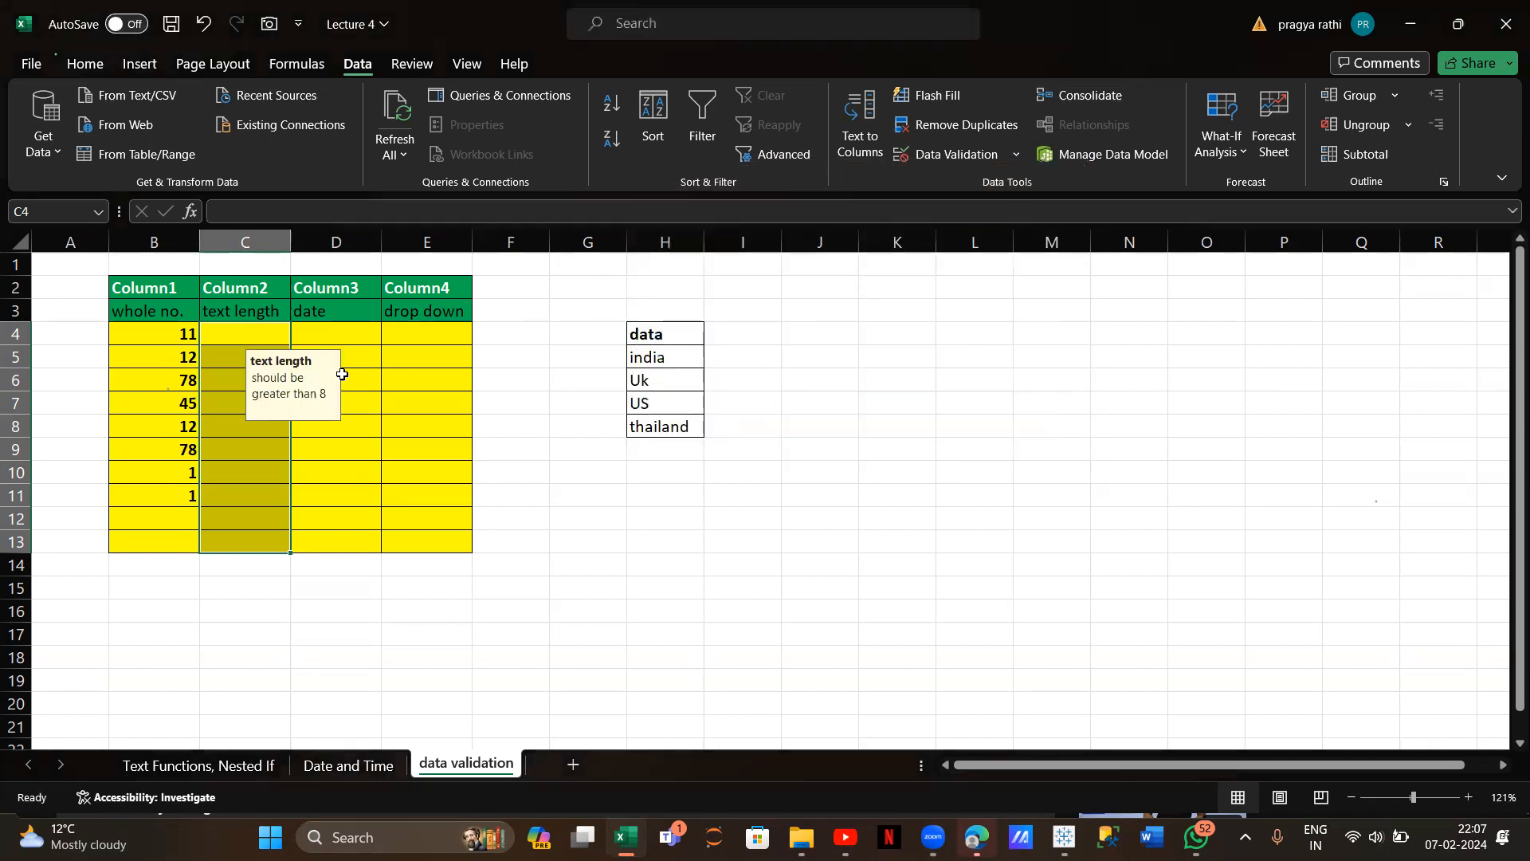
left_click(851, 156)
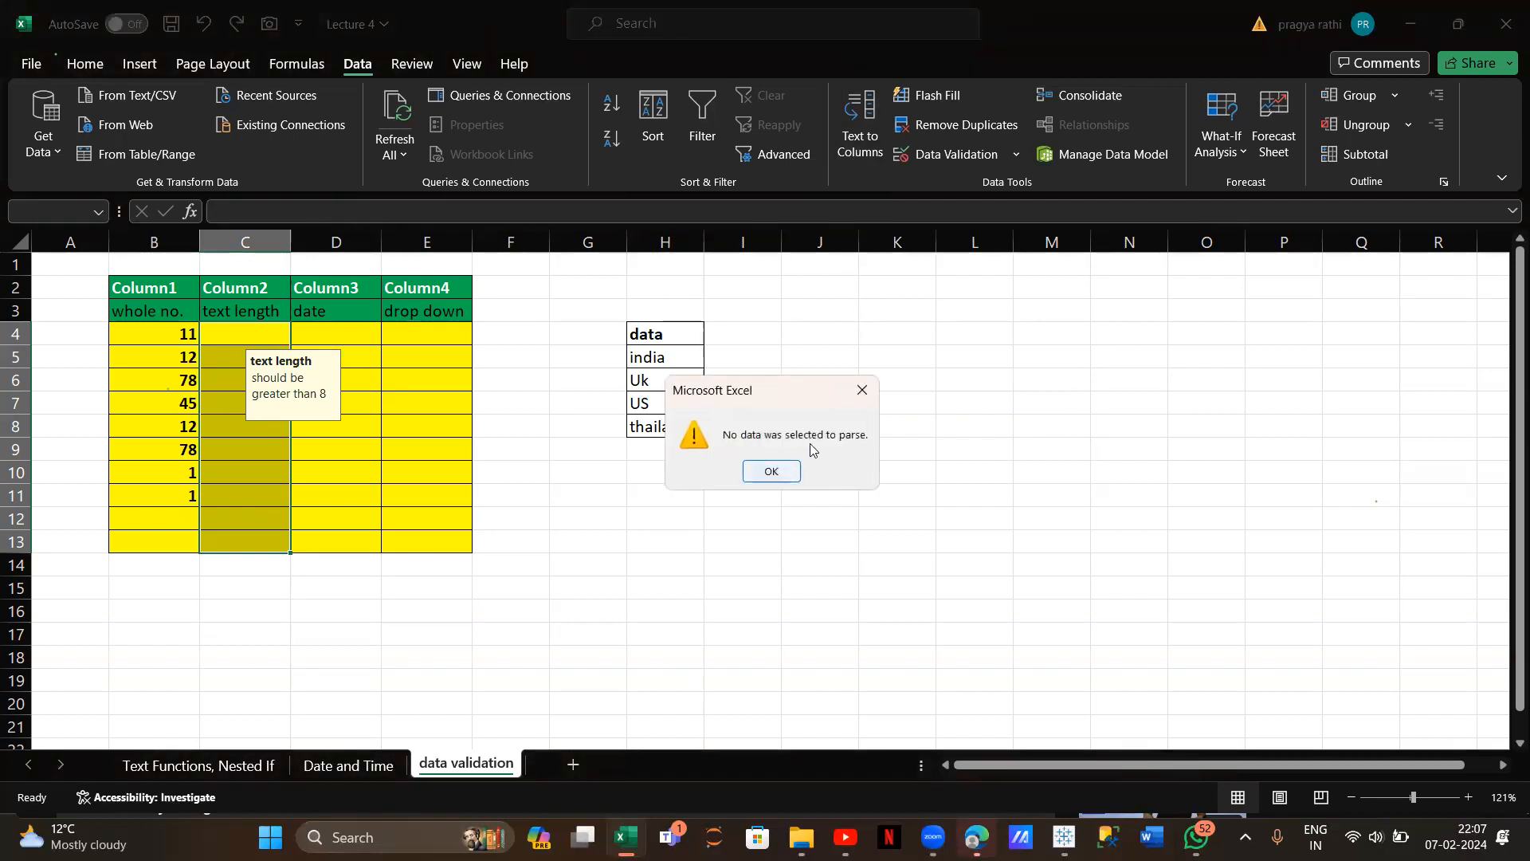
left_click(862, 390)
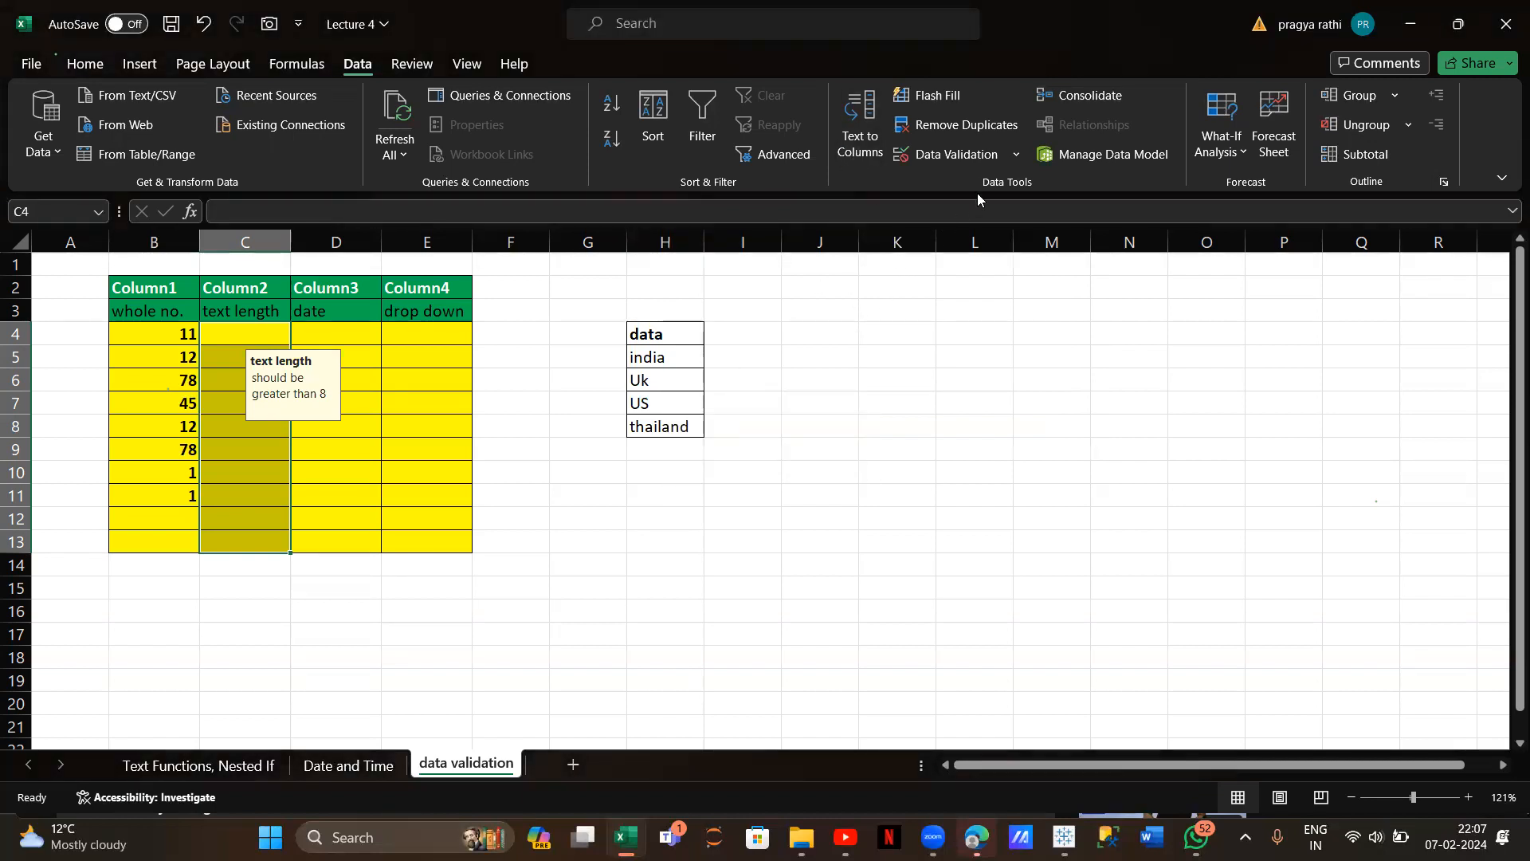
left_click(969, 156)
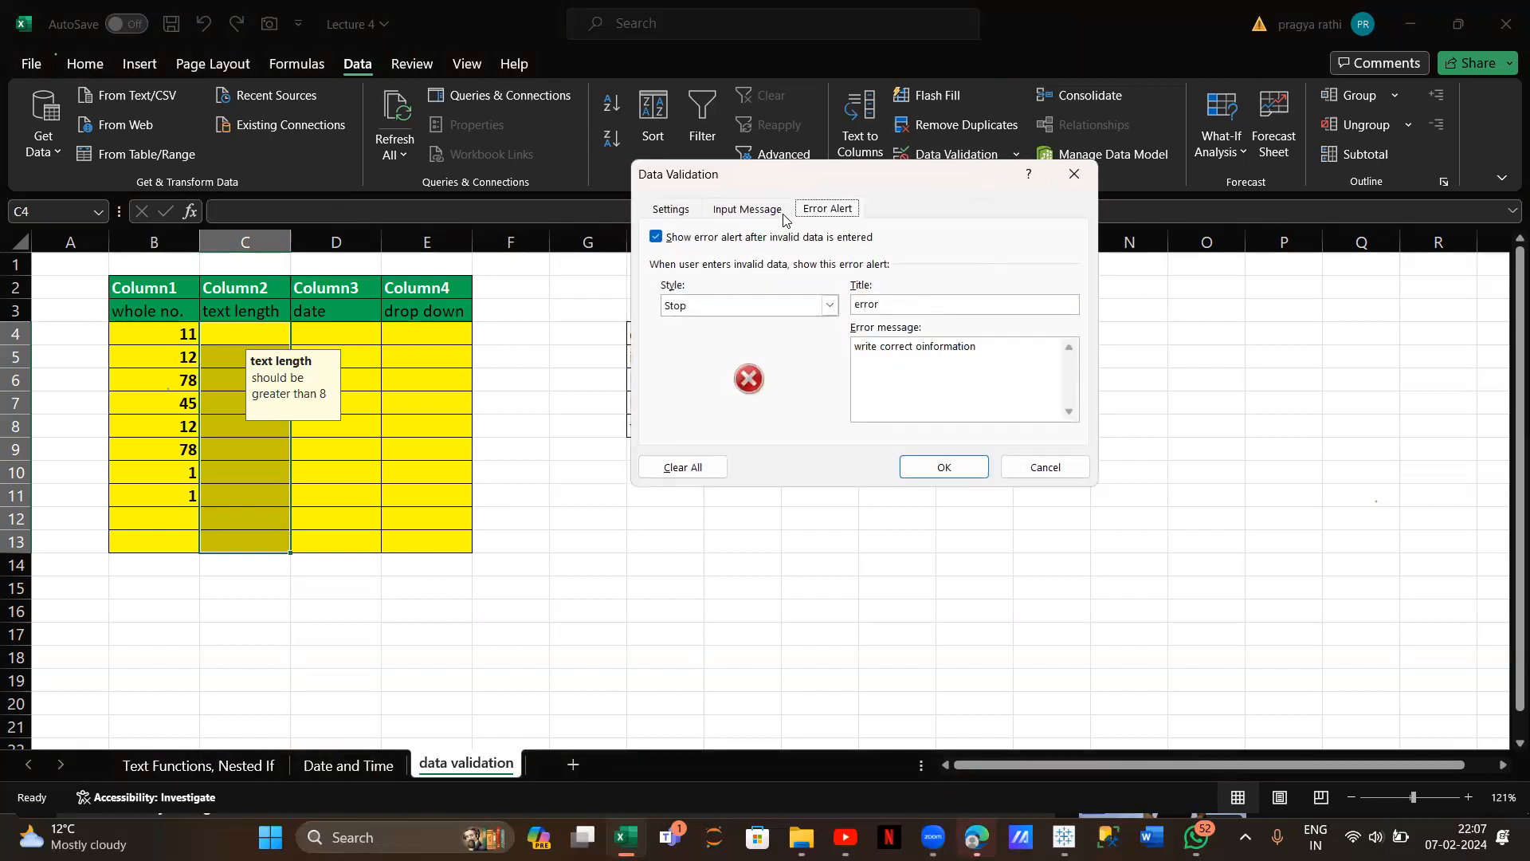
left_click(765, 214)
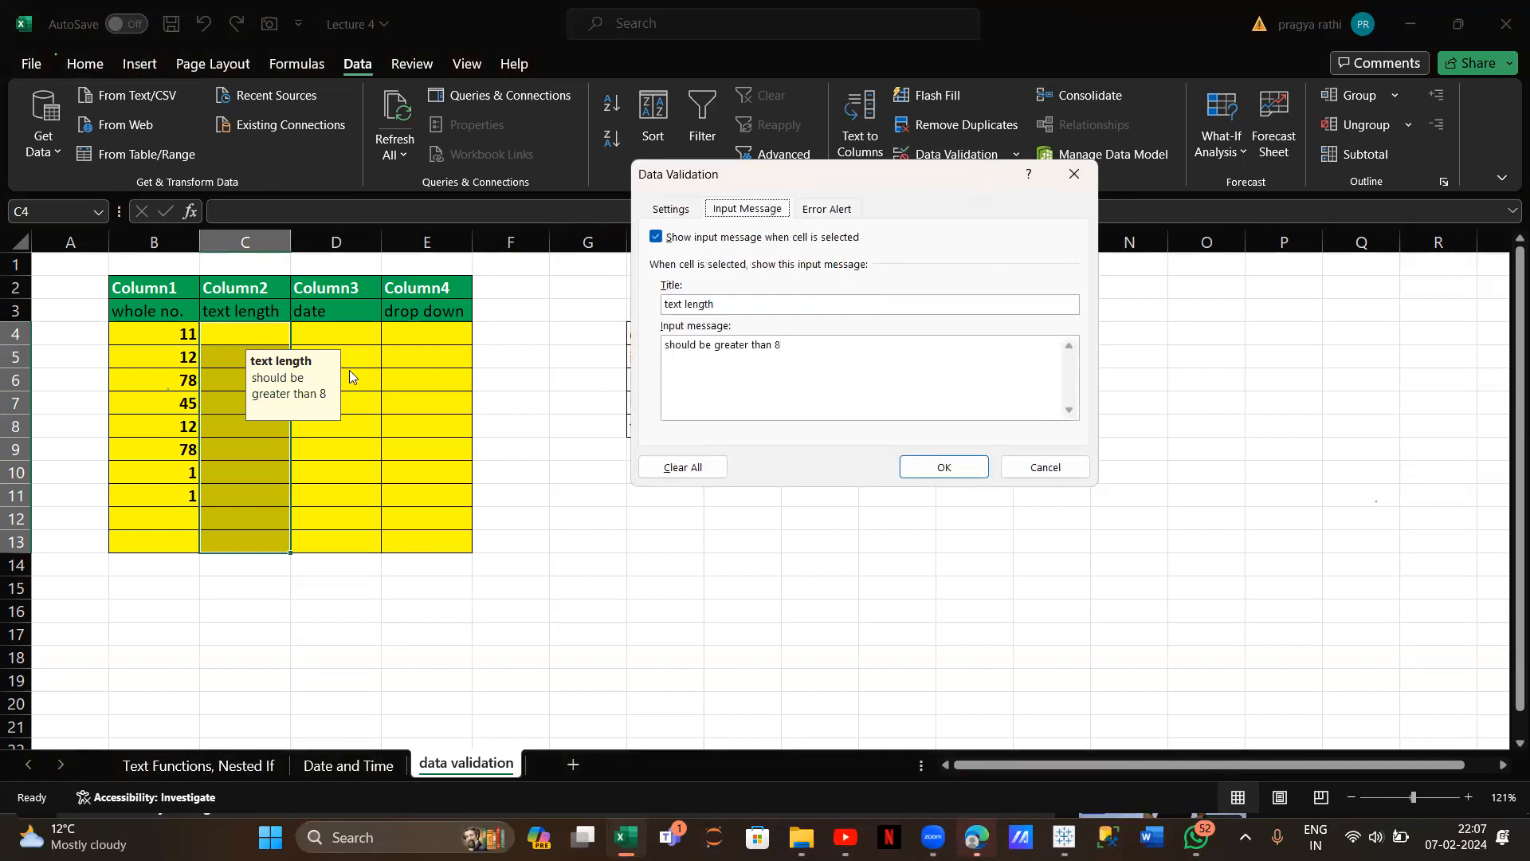
left_click(1065, 174)
left_click(209, 334)
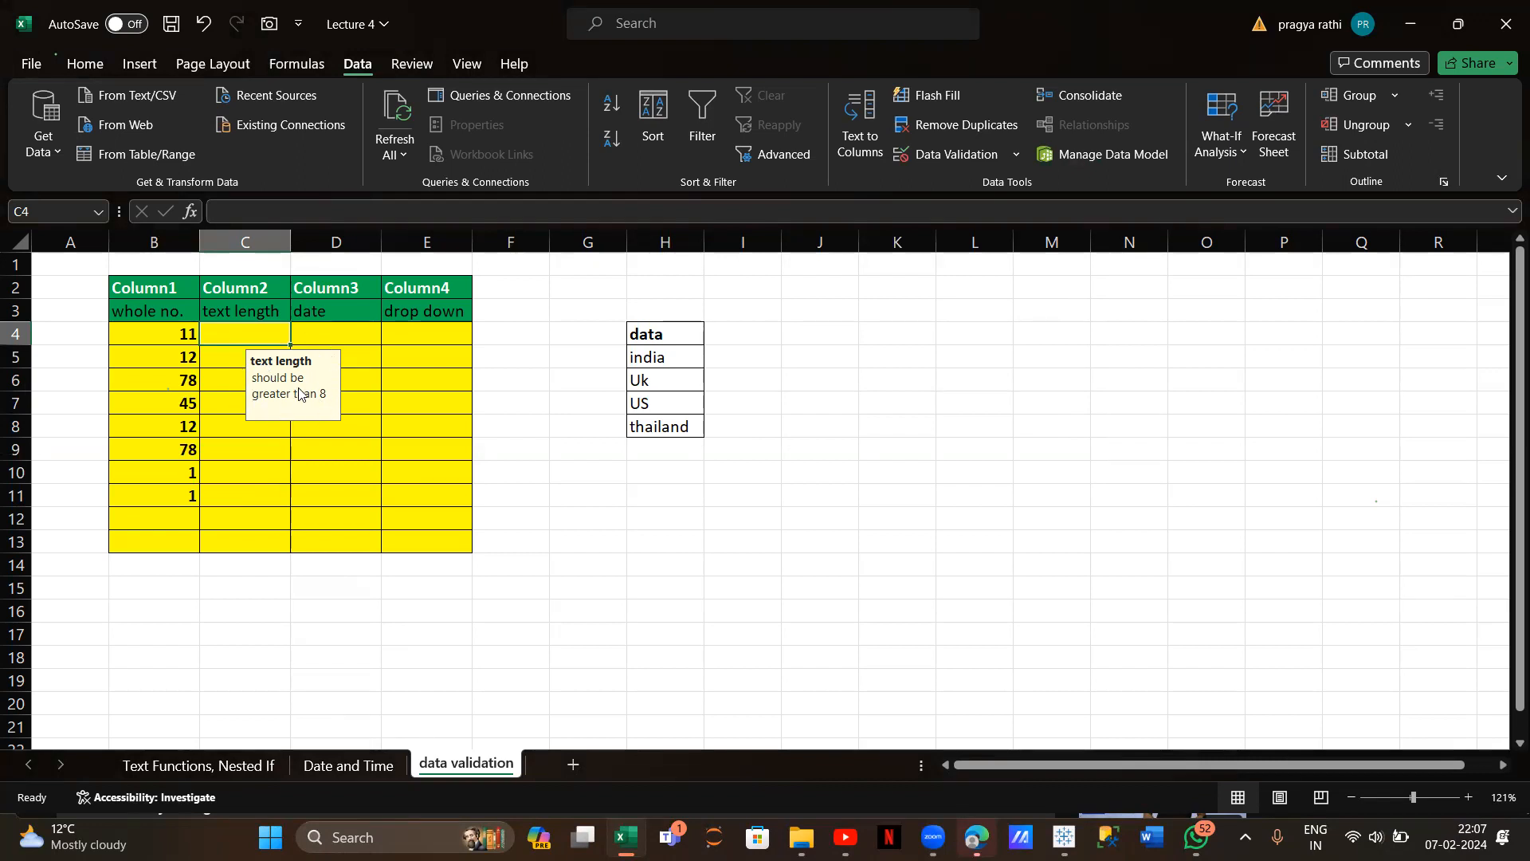
Enter 'ftyuikbjjkhvv' in C4, then test the too-short 'rt' in C5, which is rejected and erased
type("ftyui")
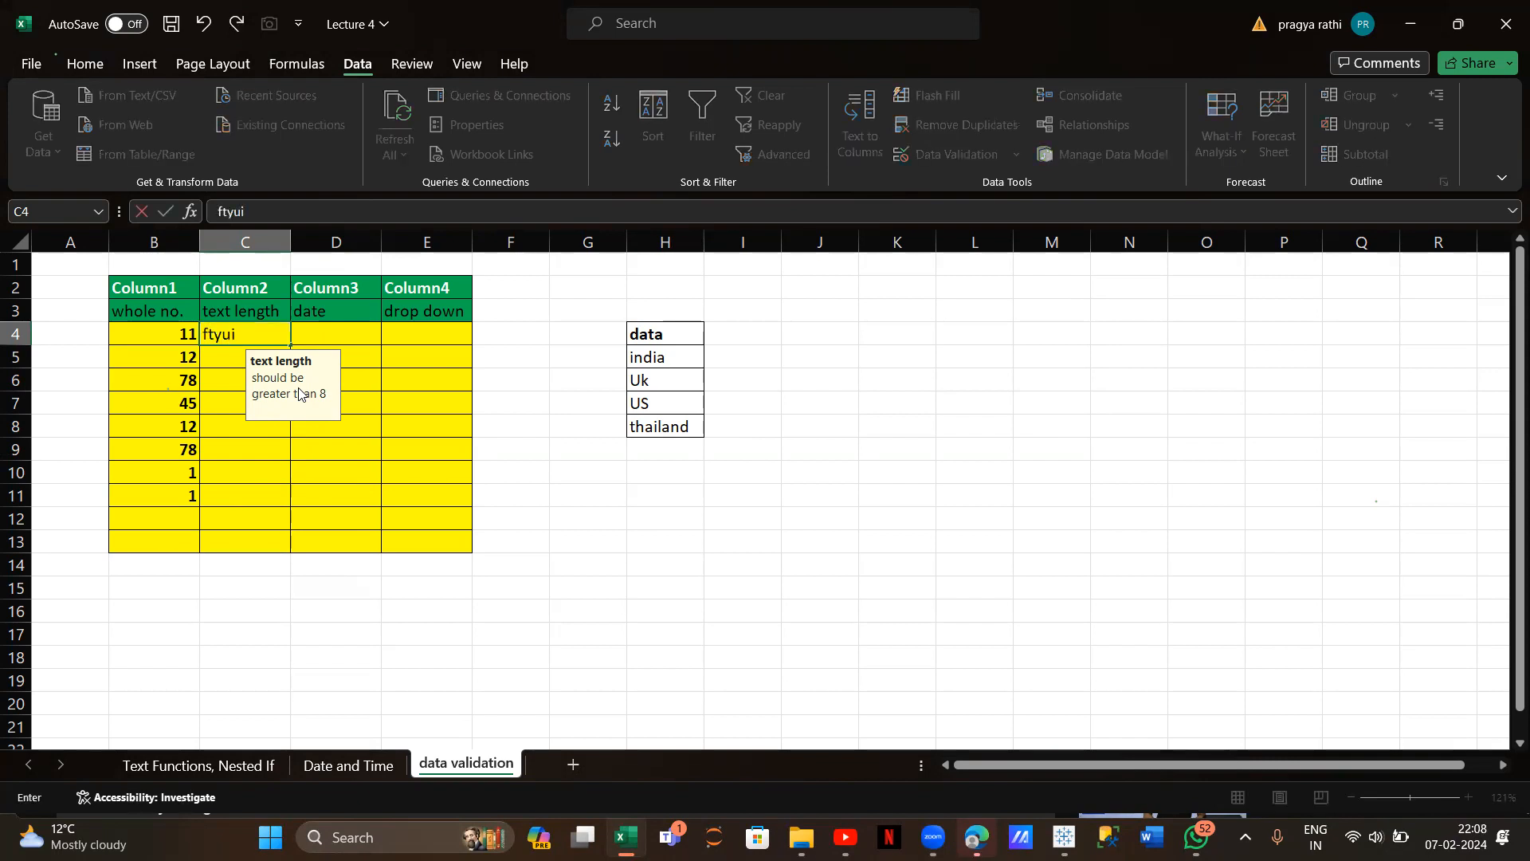
type("kbjjkhvv")
key("Return")
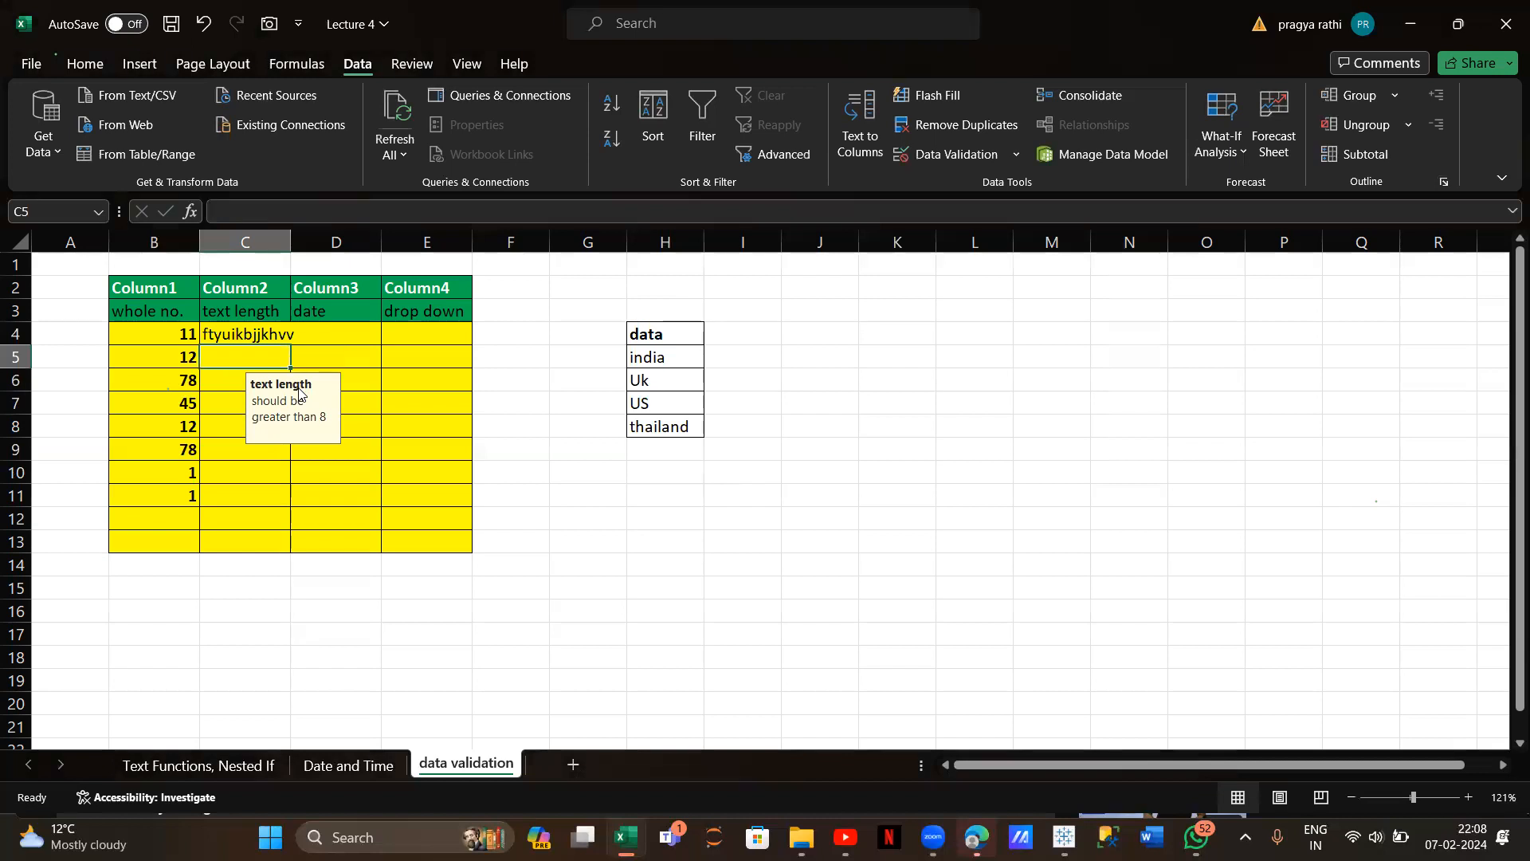
type("rt")
key("Return")
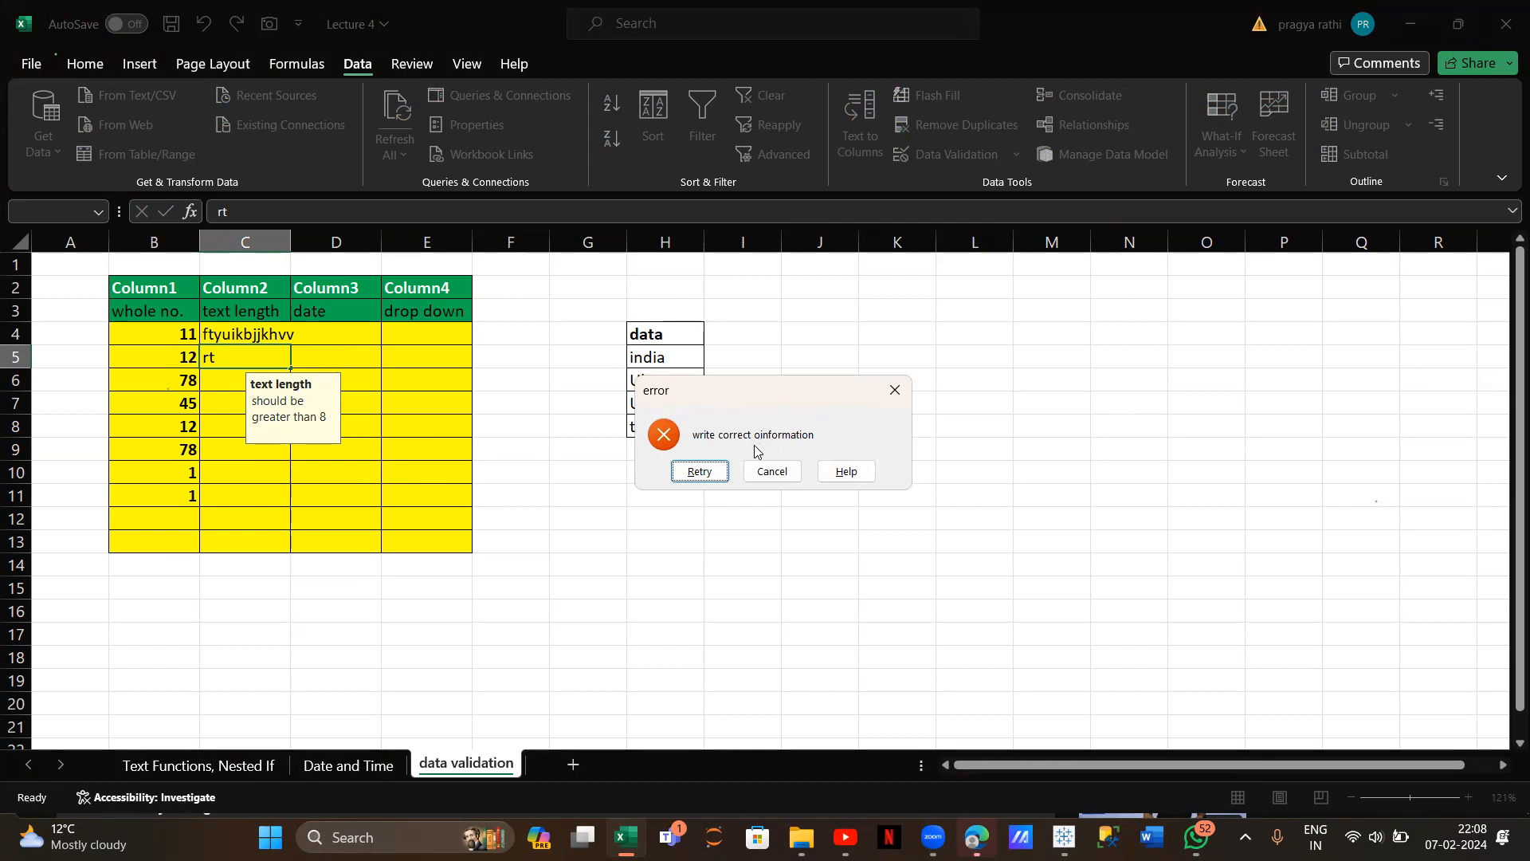
left_click(698, 471)
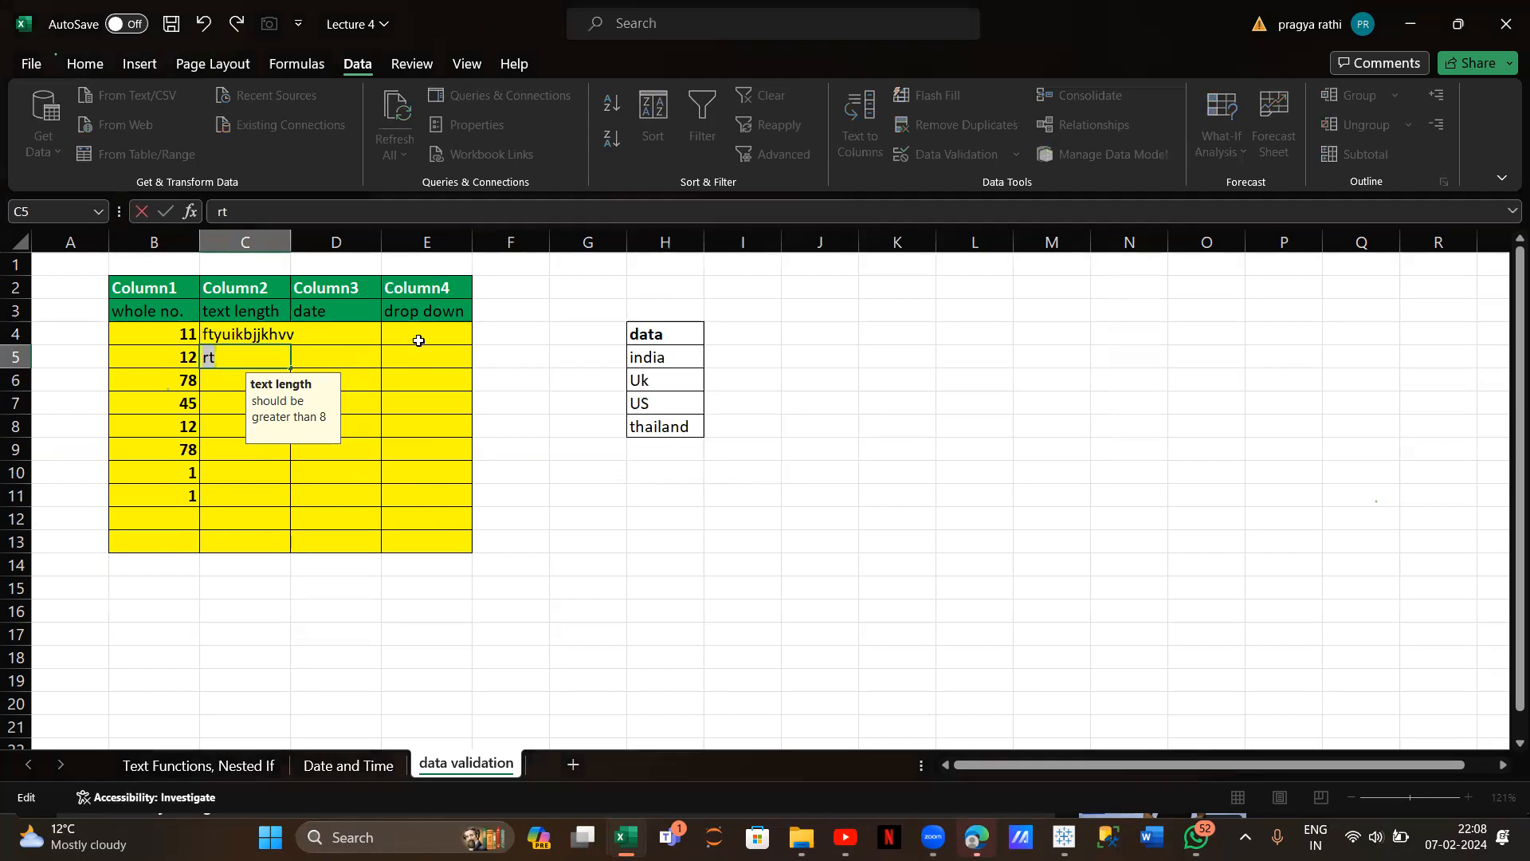
key("BackSpace")
left_click(346, 328)
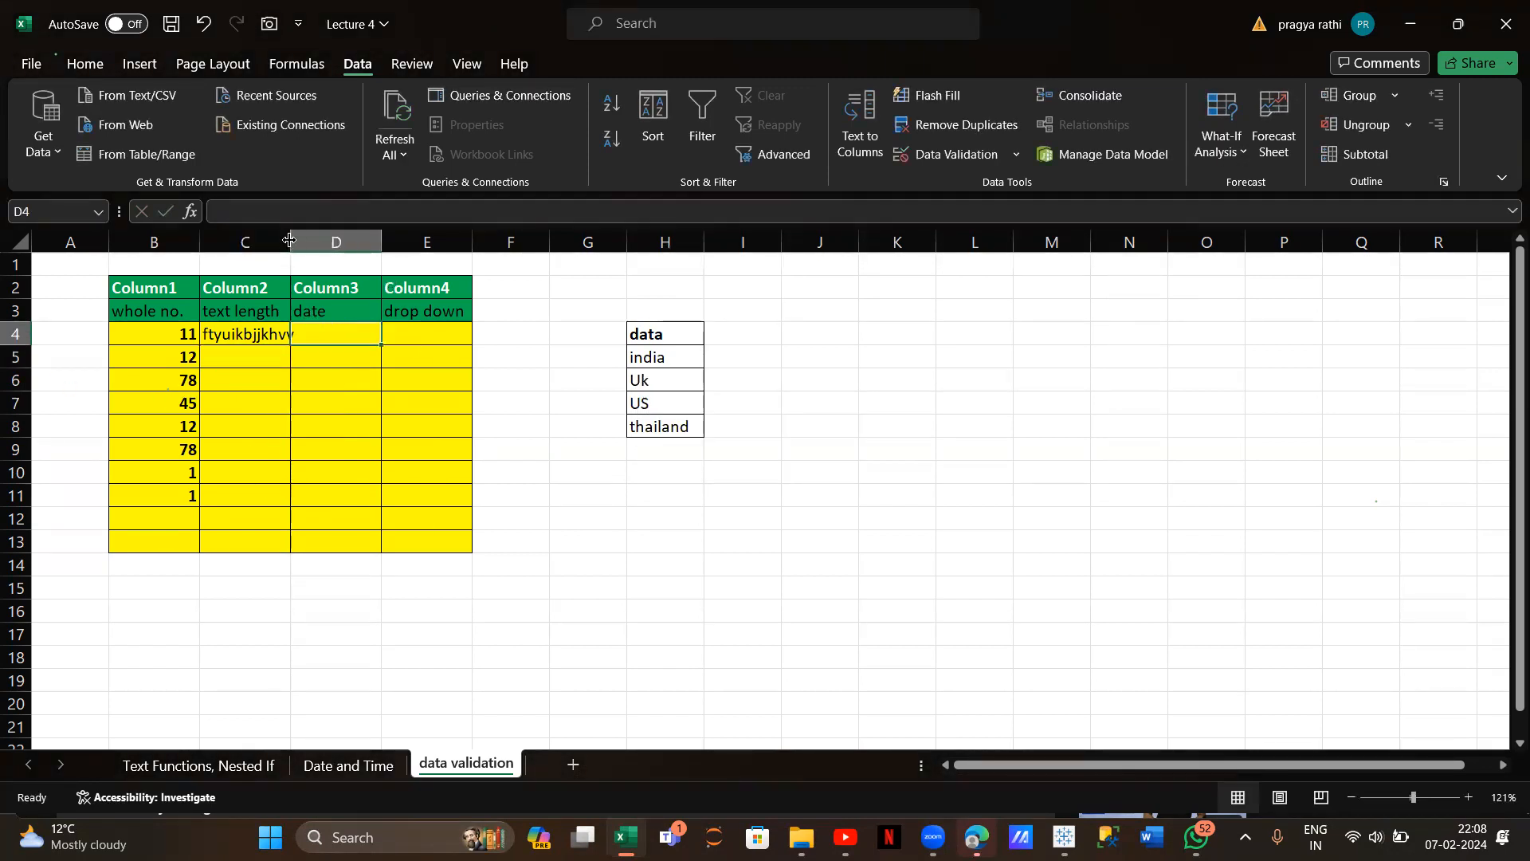
Widen column C and restrict D4:D13 to dates greater than 01-01-2003
left_click_drag(290, 240, 299, 240)
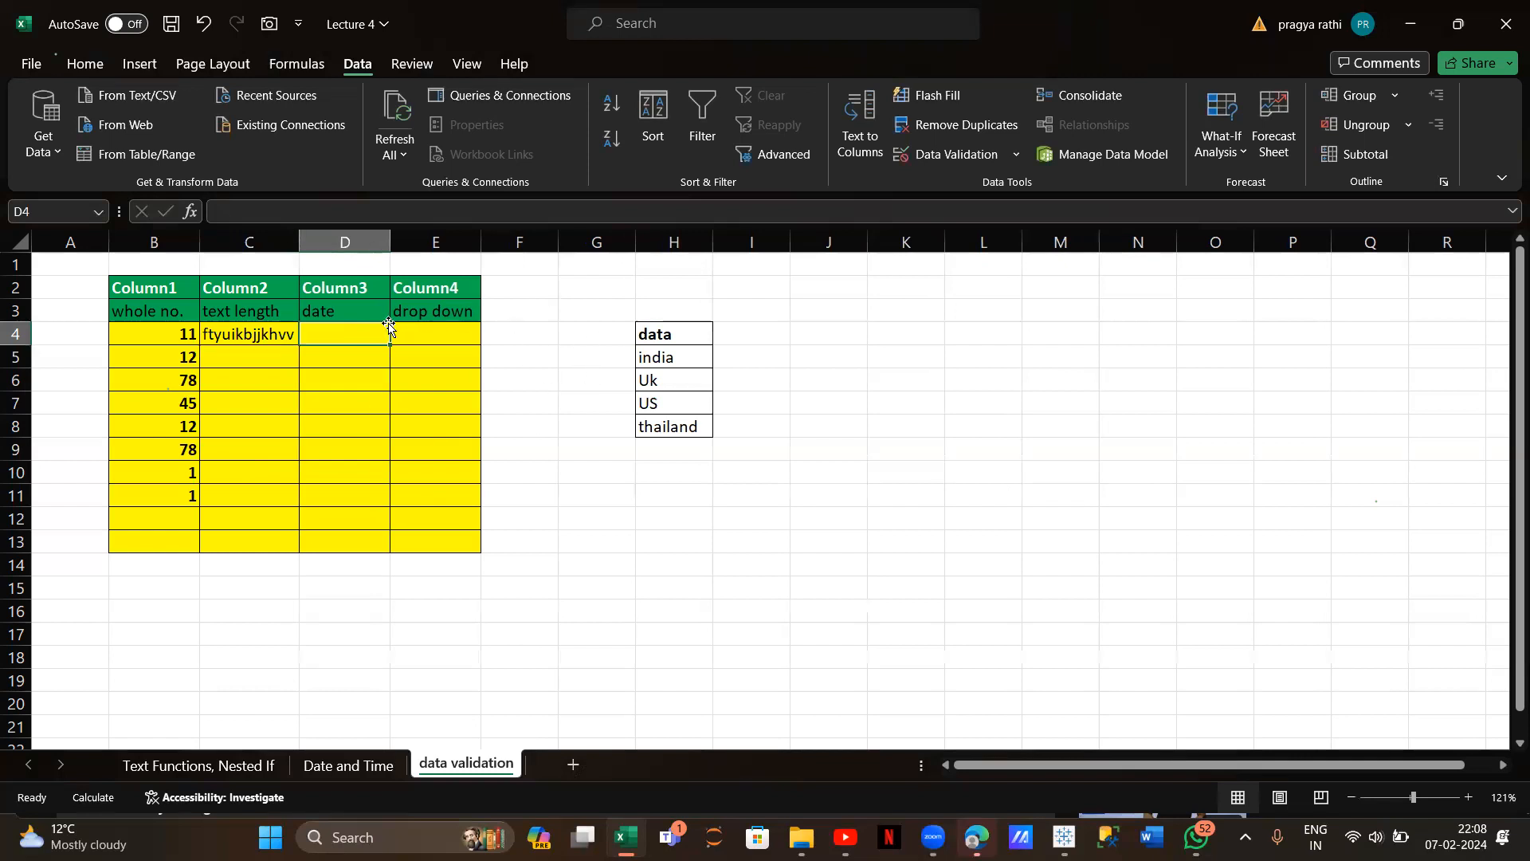
left_click_drag(380, 331, 357, 533)
left_click(918, 154)
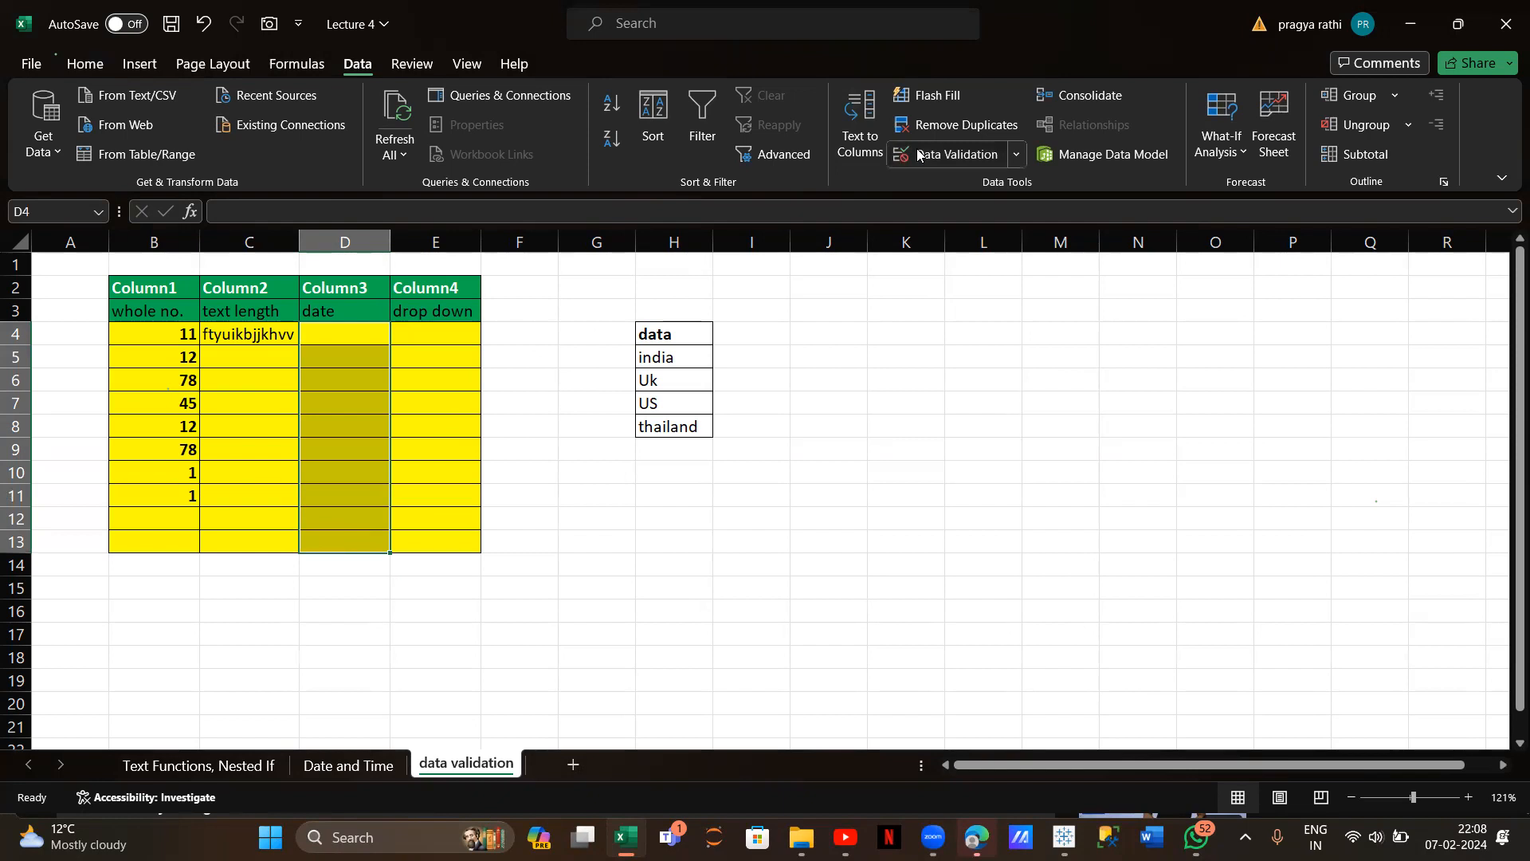
left_click(687, 213)
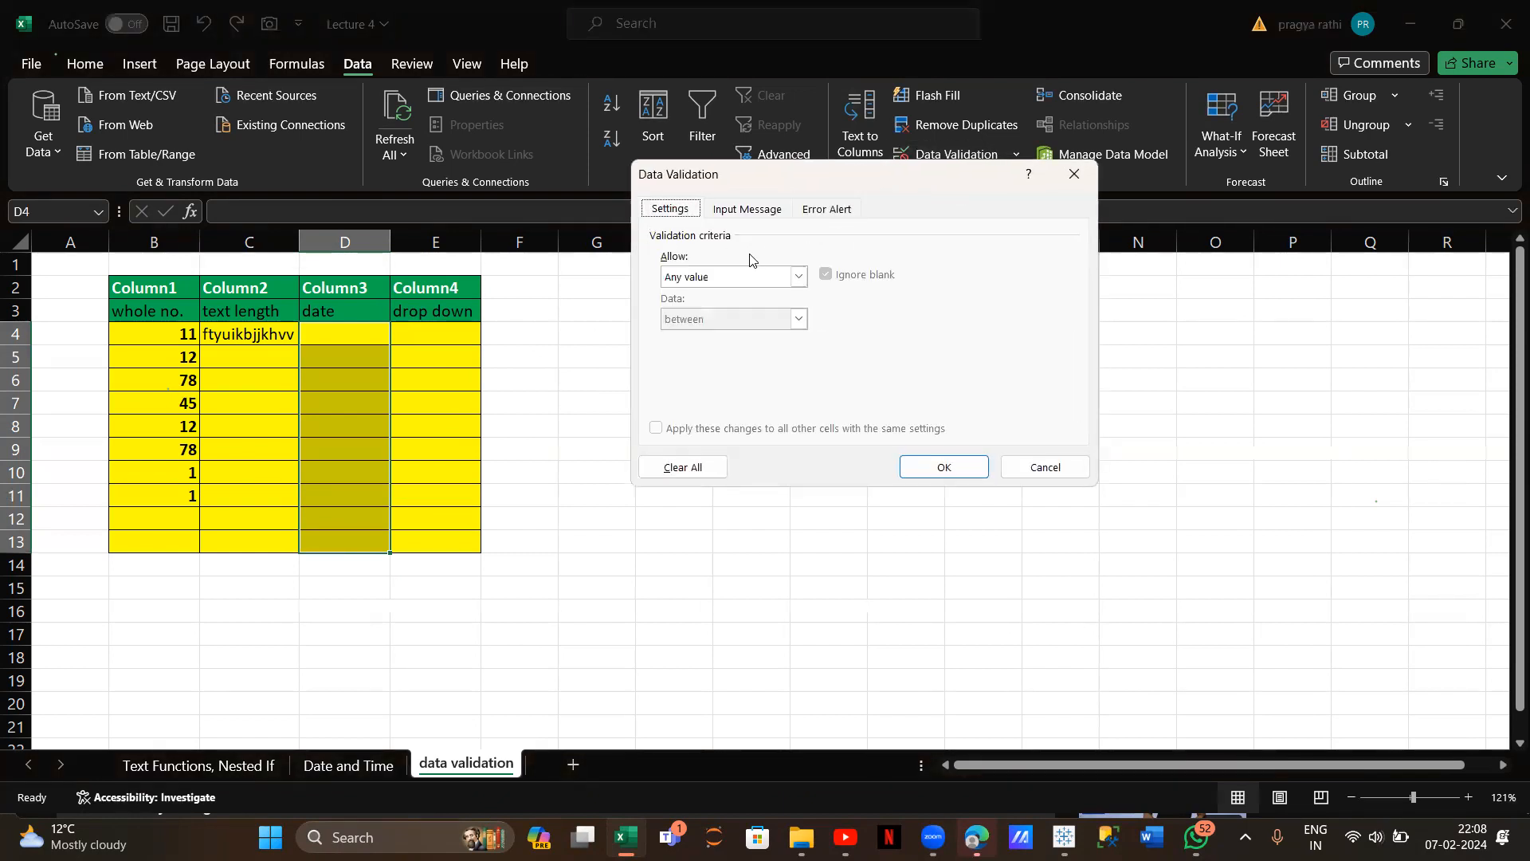
left_click(798, 276)
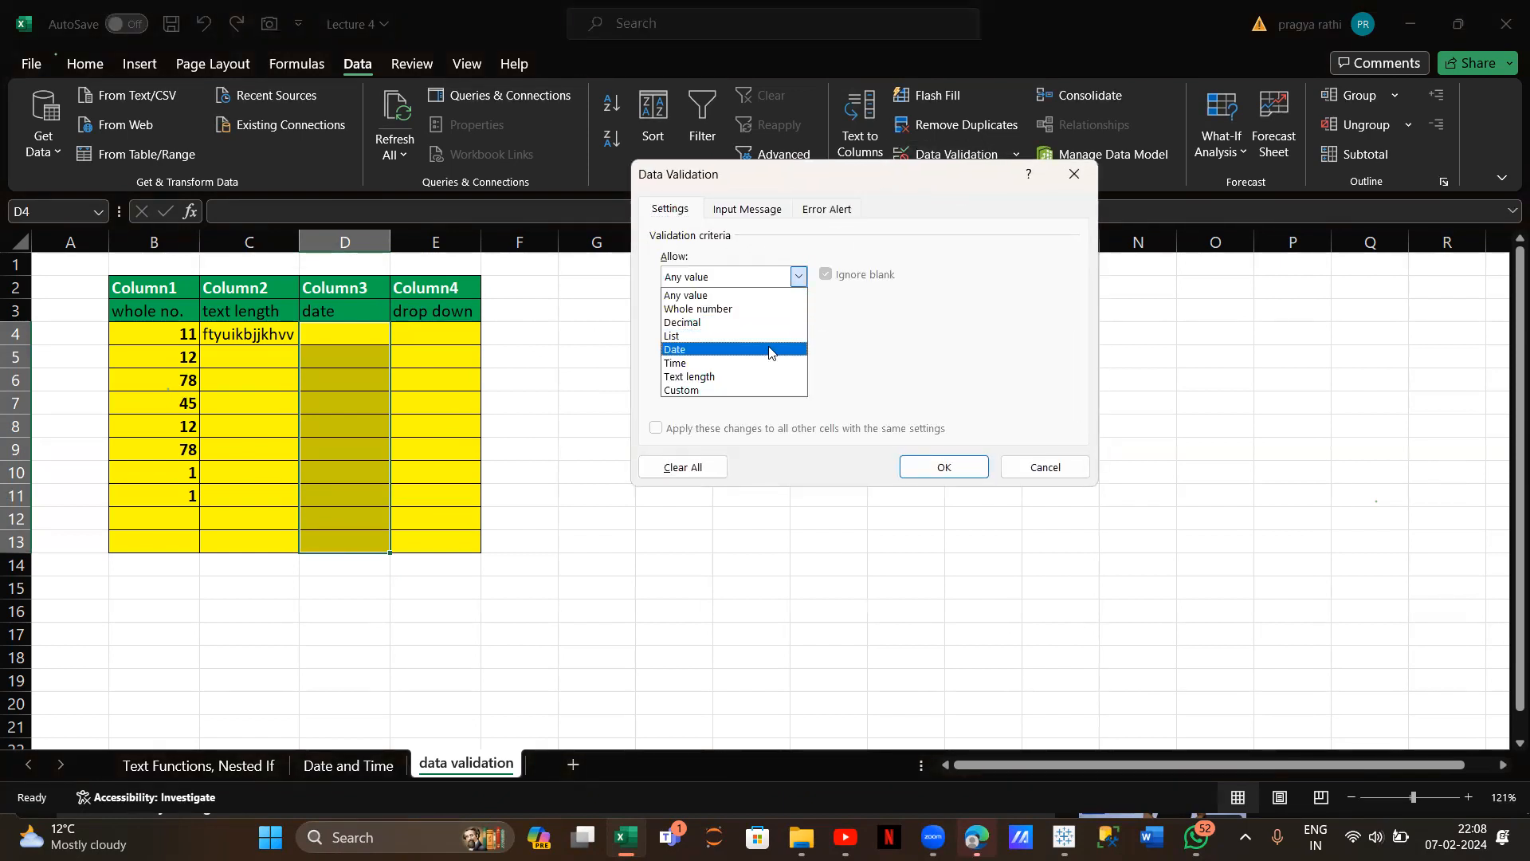
left_click(769, 352)
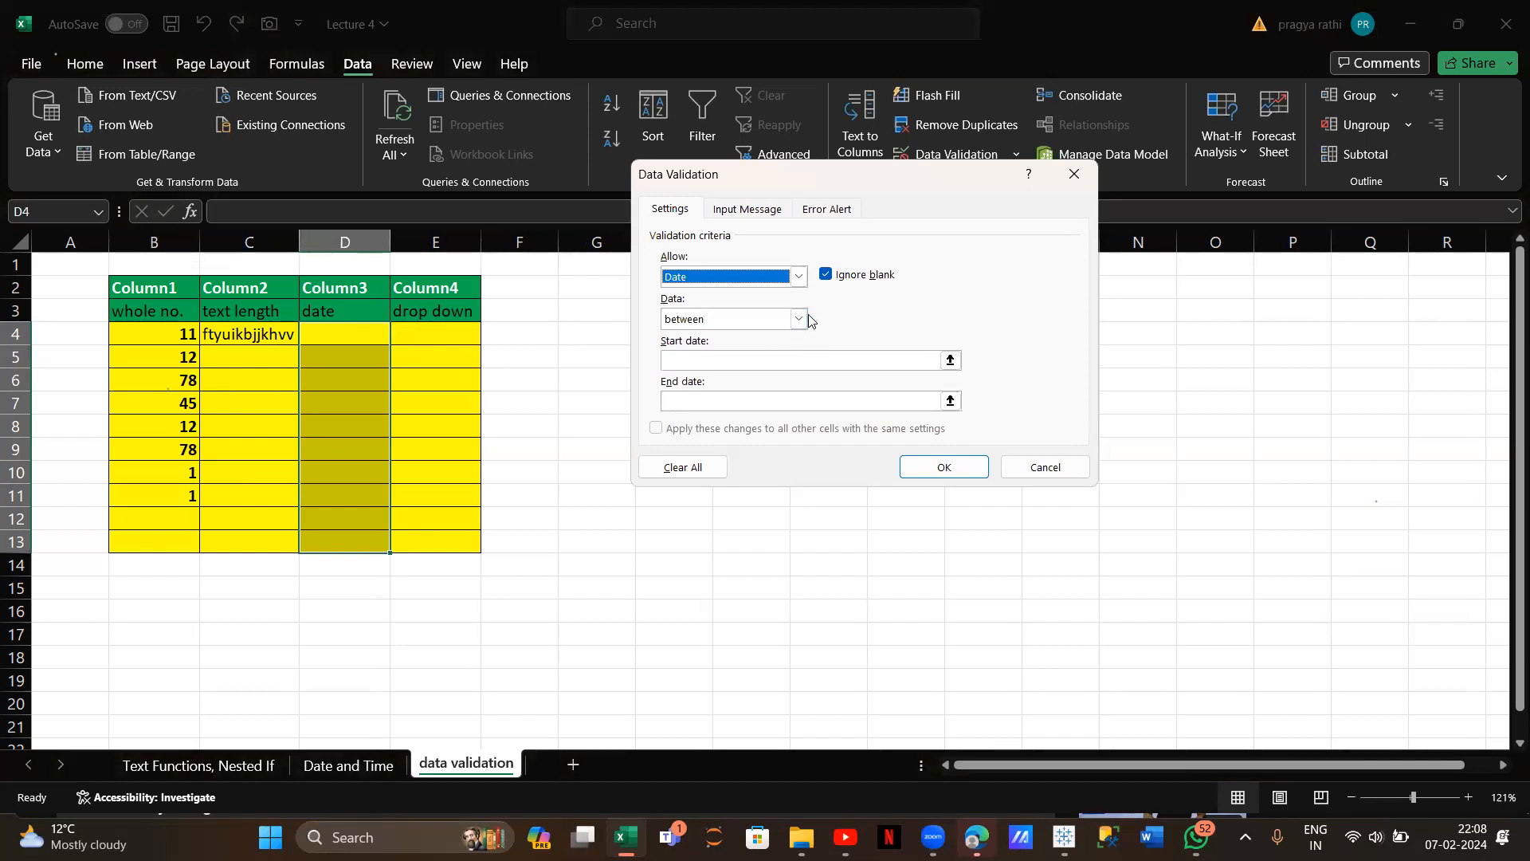
left_click(799, 319)
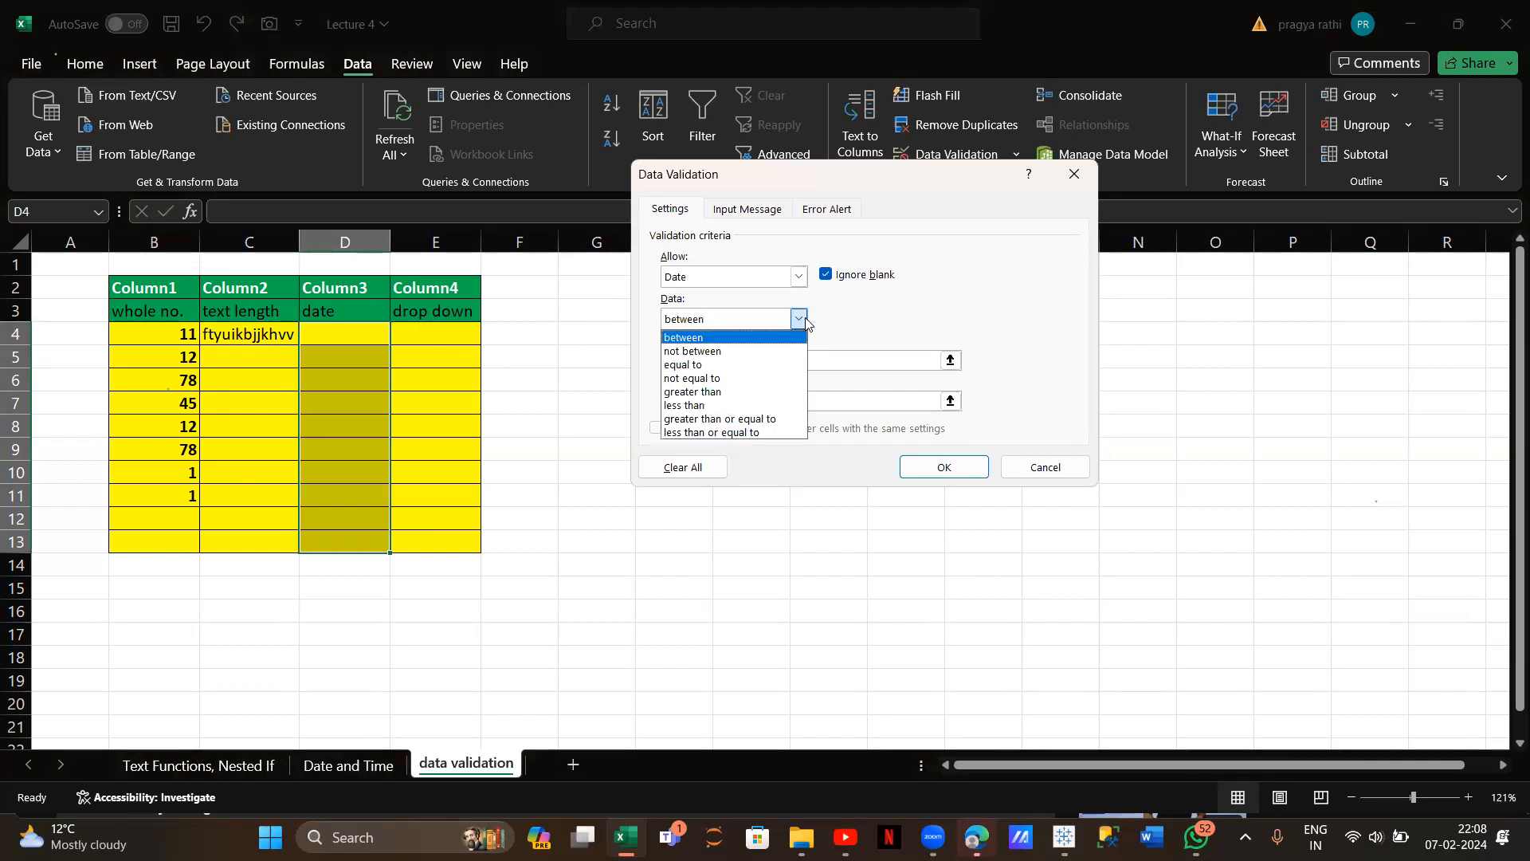
left_click(736, 393)
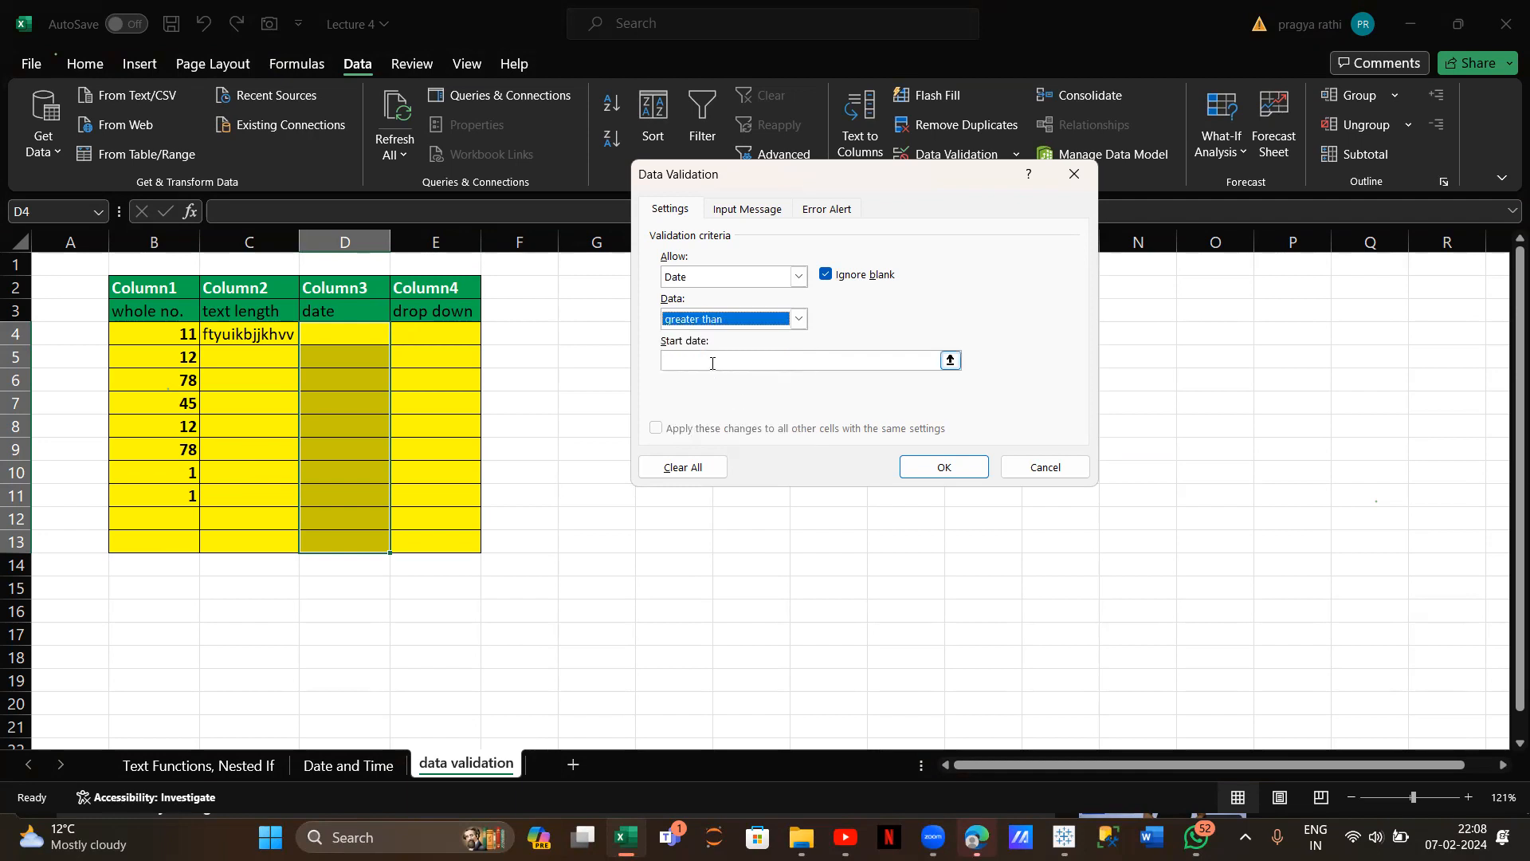
left_click(712, 363)
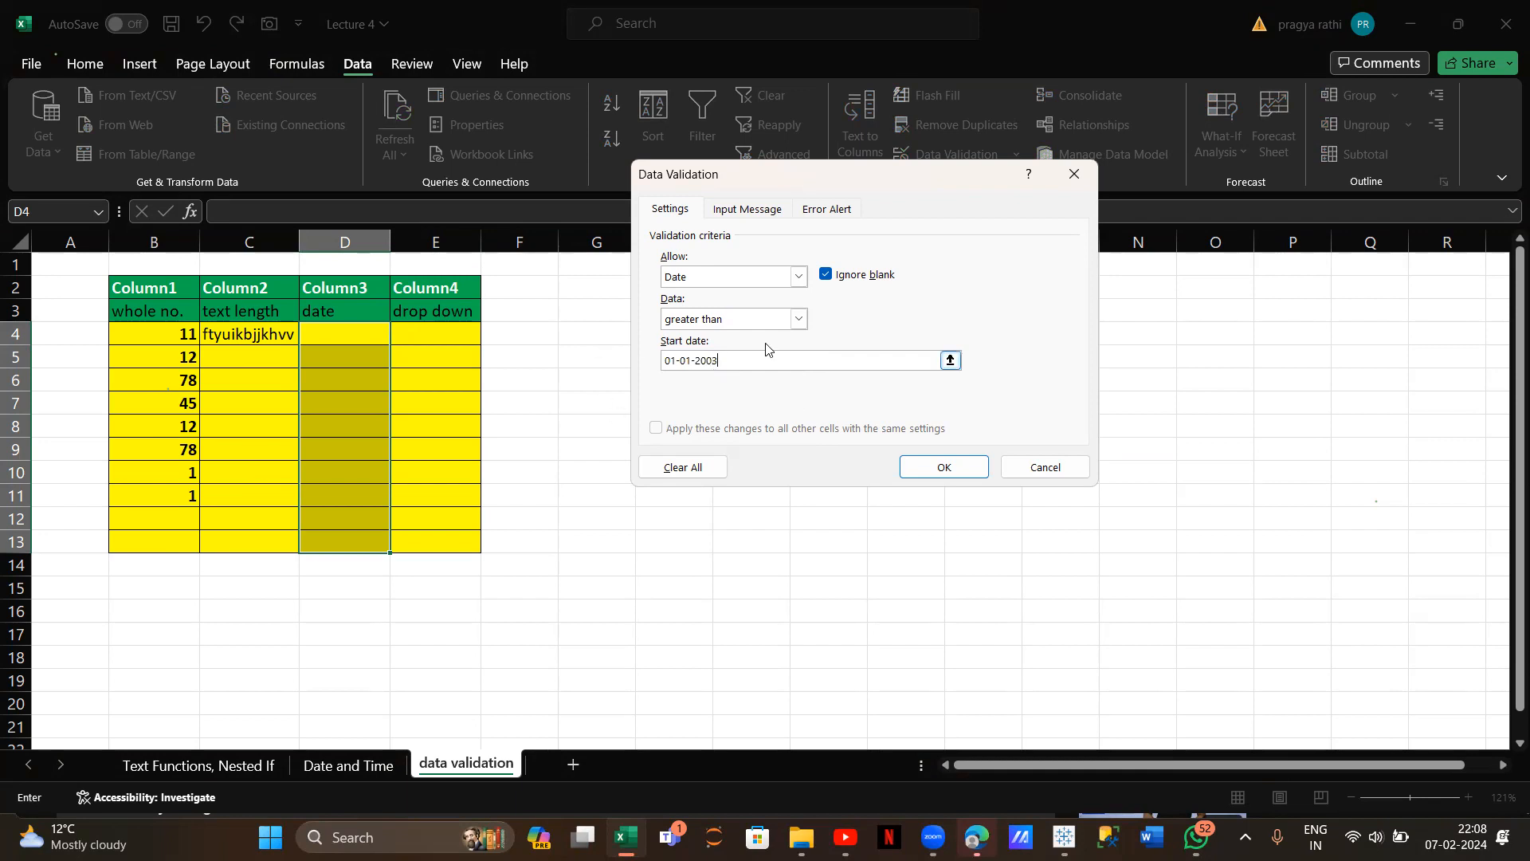
left_click(763, 209)
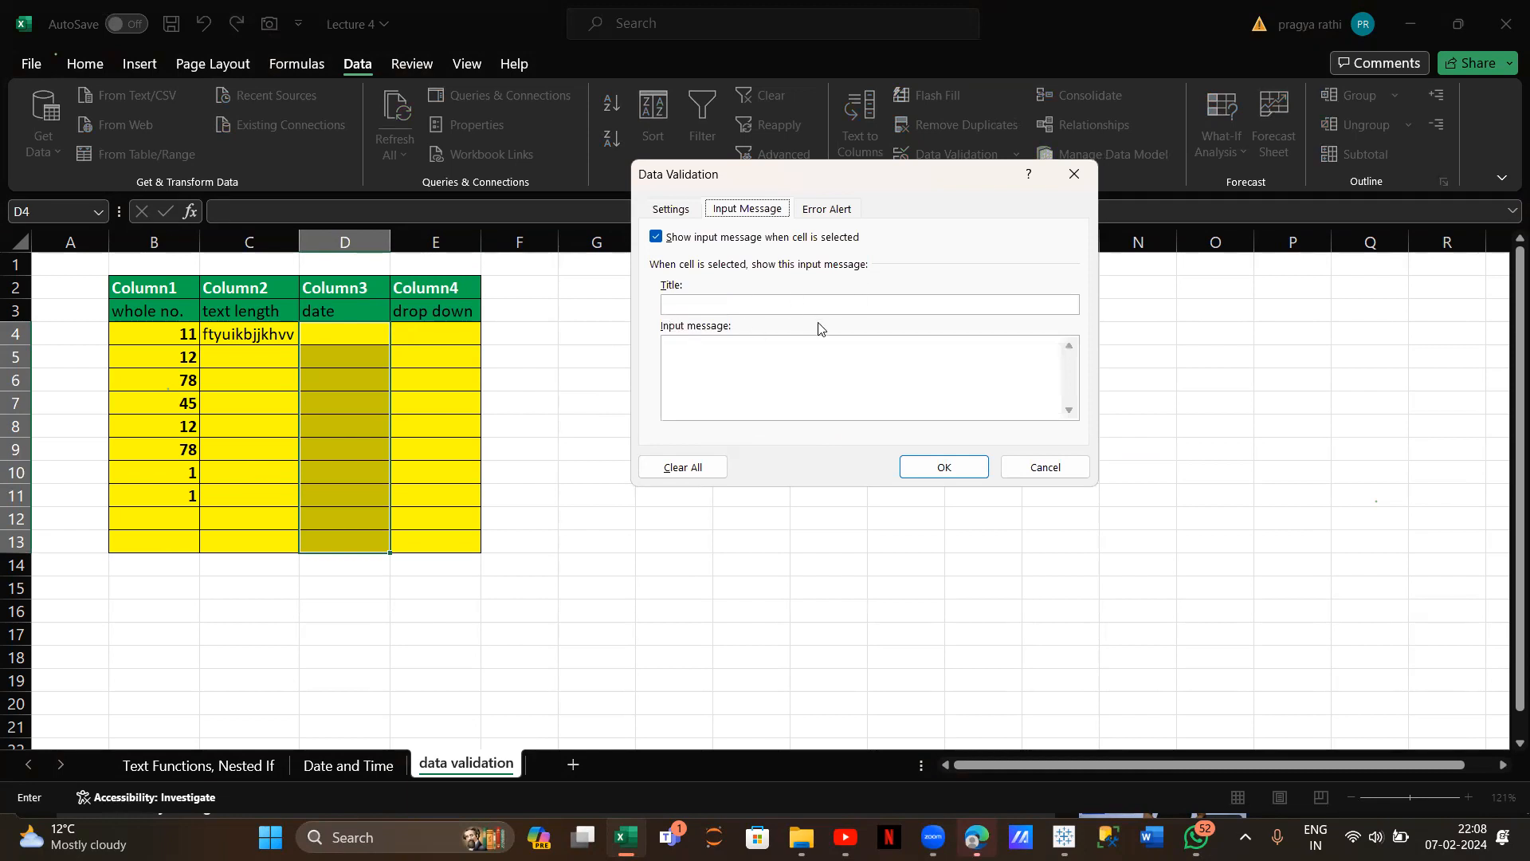
left_click(845, 212)
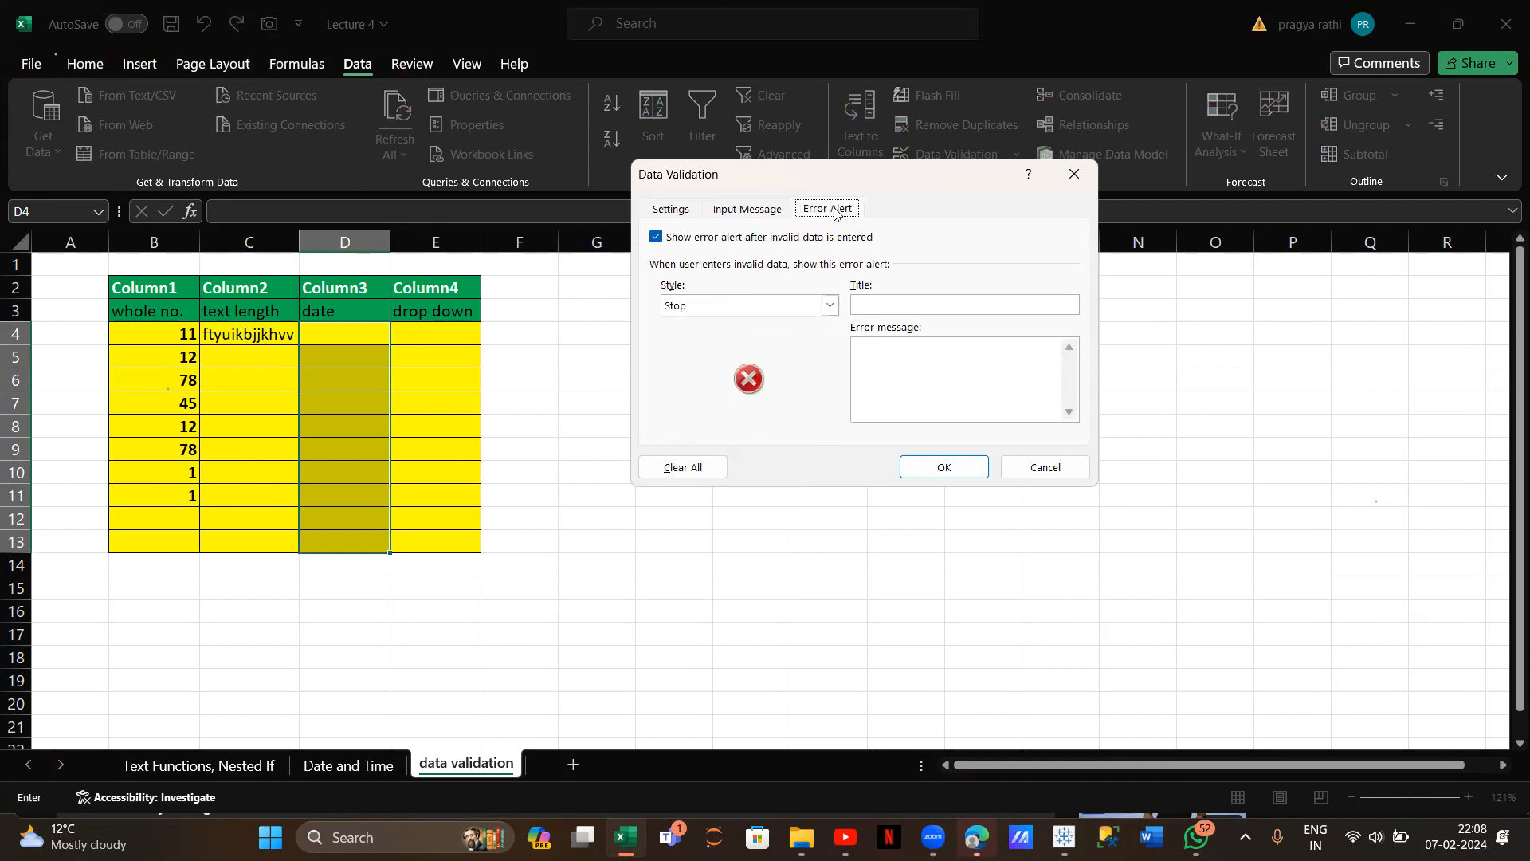
left_click(945, 469)
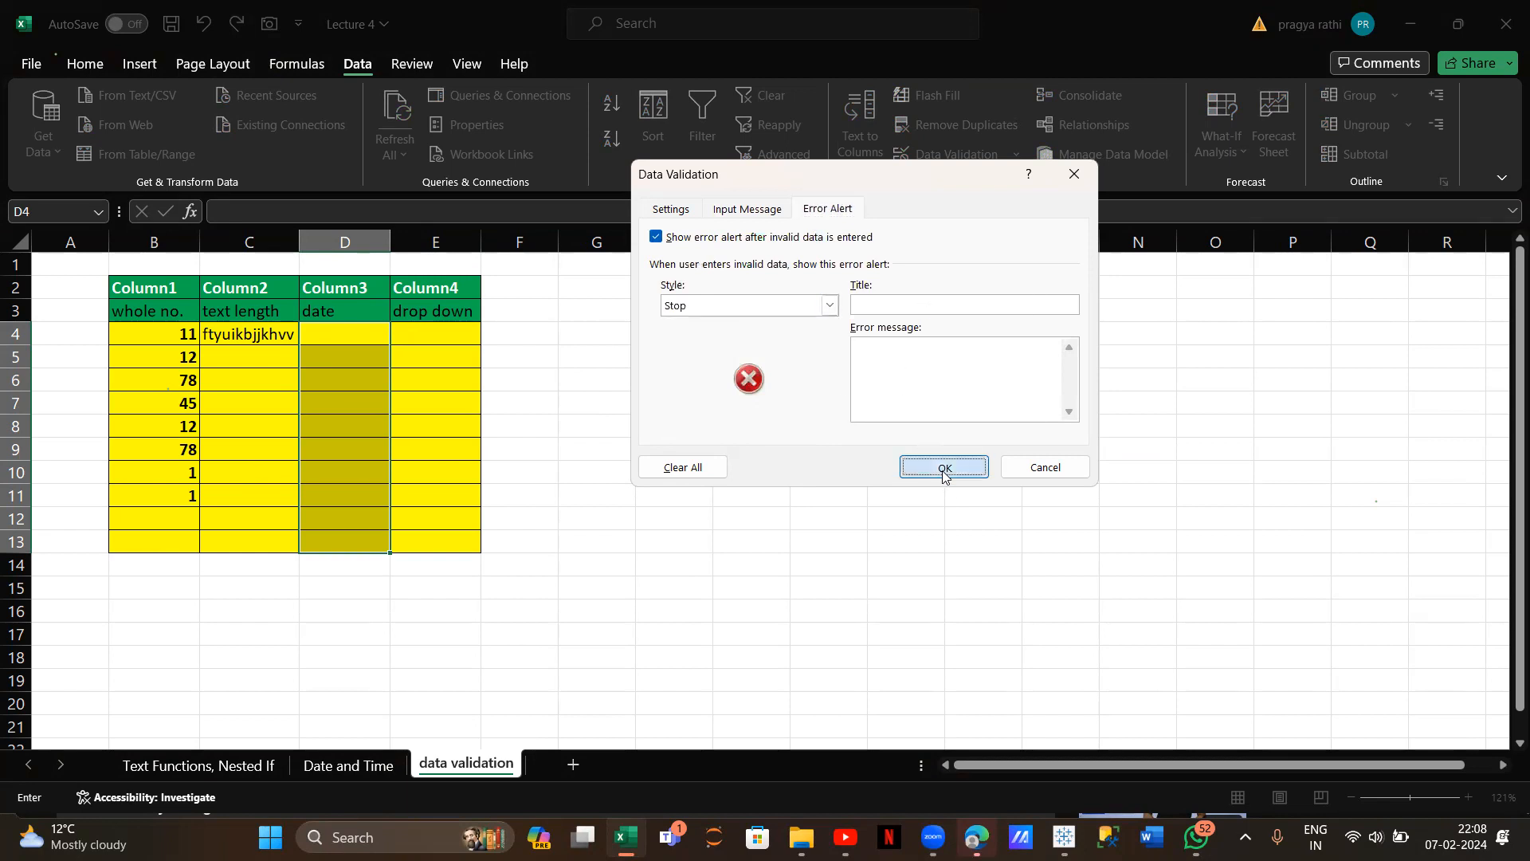
Test the date 01-01-2002 in D4, which the rule rejects, and erase it
left_click(363, 330)
type("=")
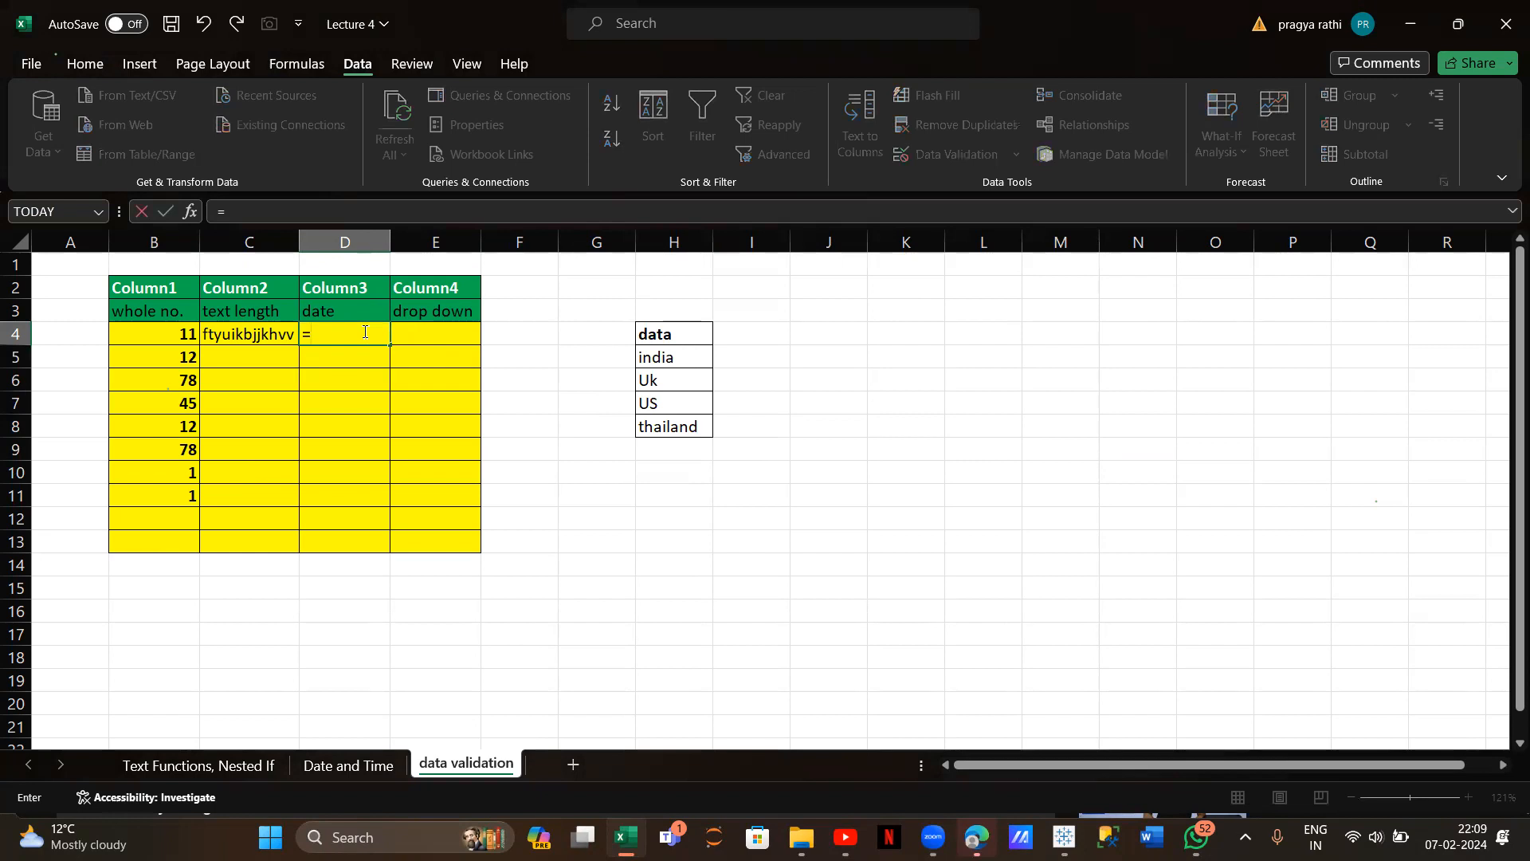
type("01-01-2002")
key("Return")
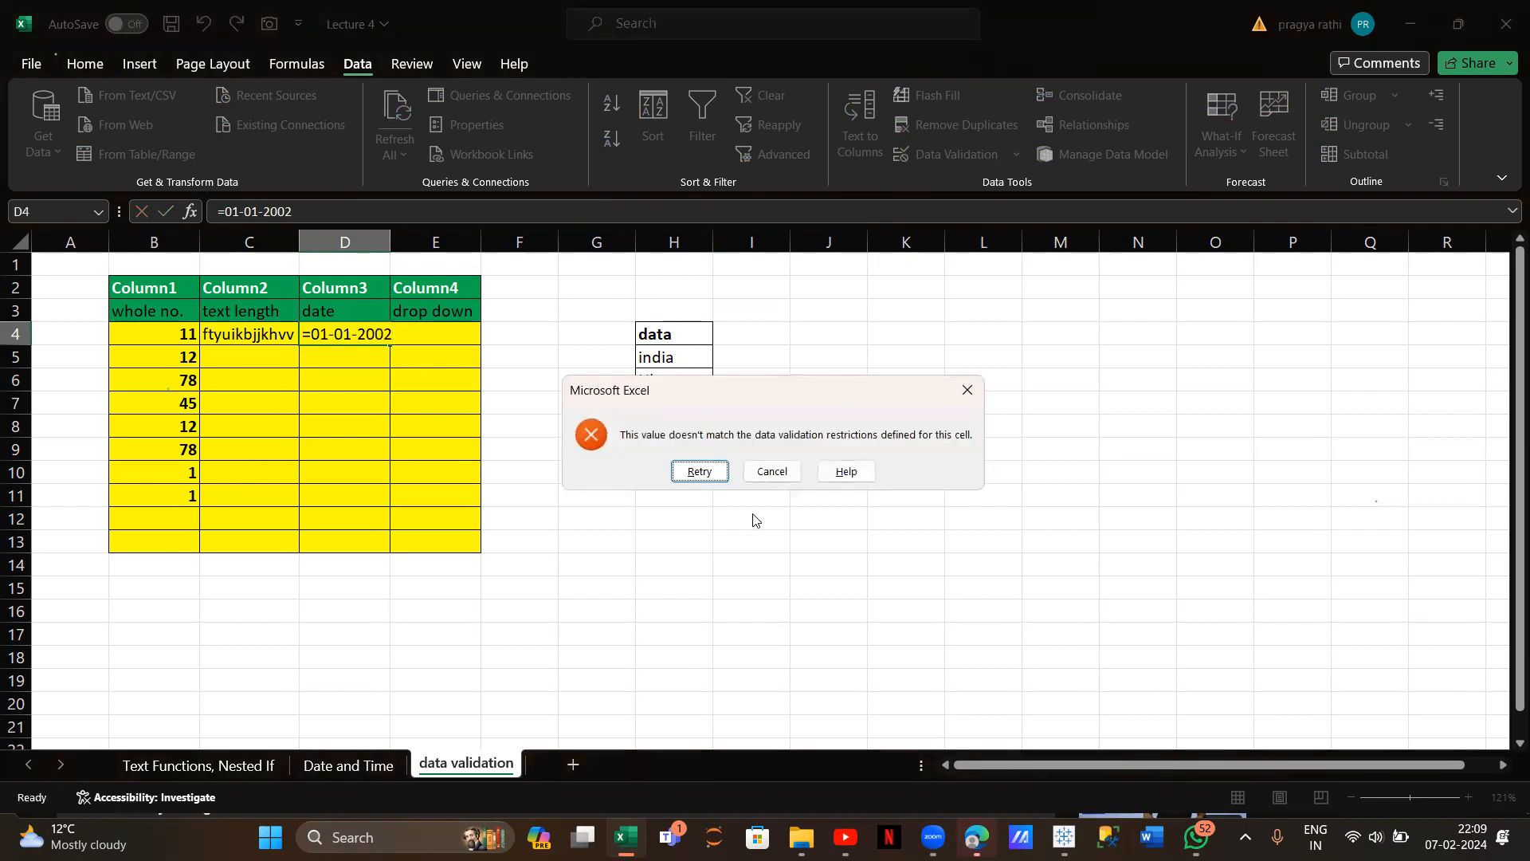
left_click(700, 472)
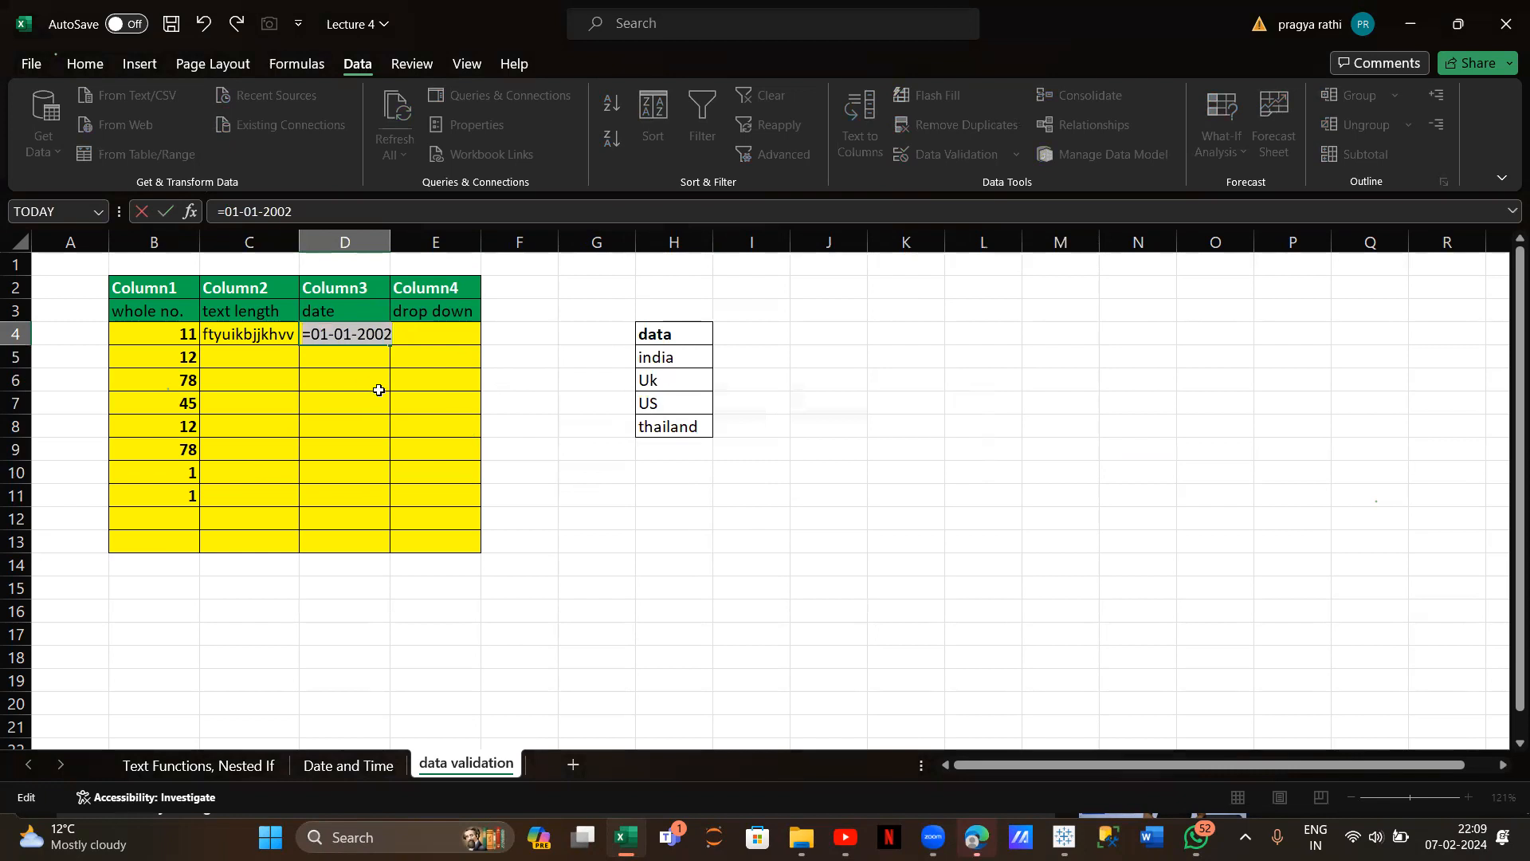
key("BackSpace")
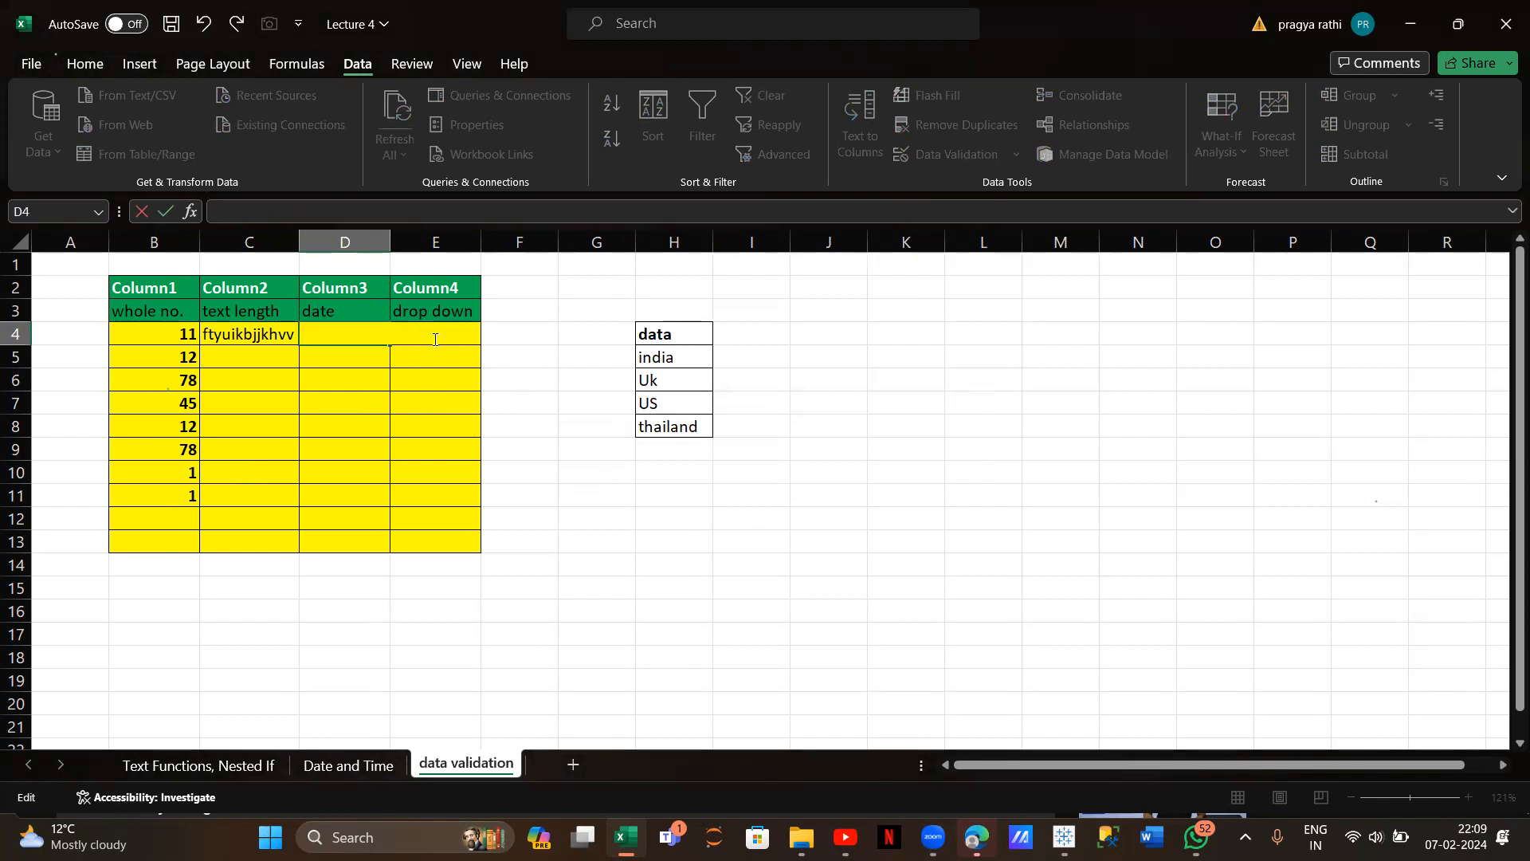
Try =01-02-2003 in D4, cancel the rejection, and reopen Data Validation for D4:D13
type("=01-02-2003")
key("Return")
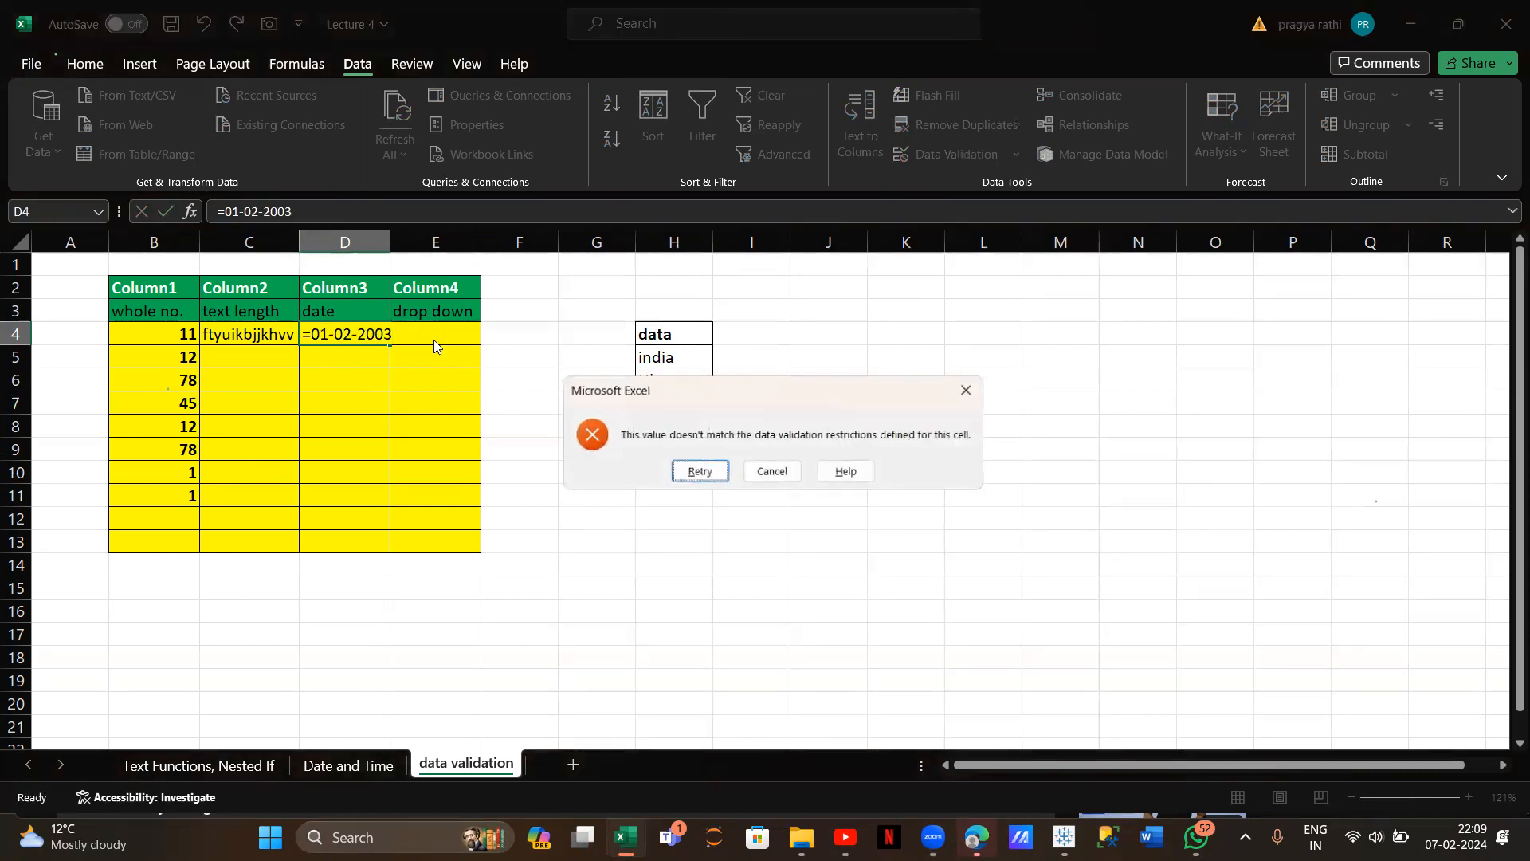
left_click(692, 472)
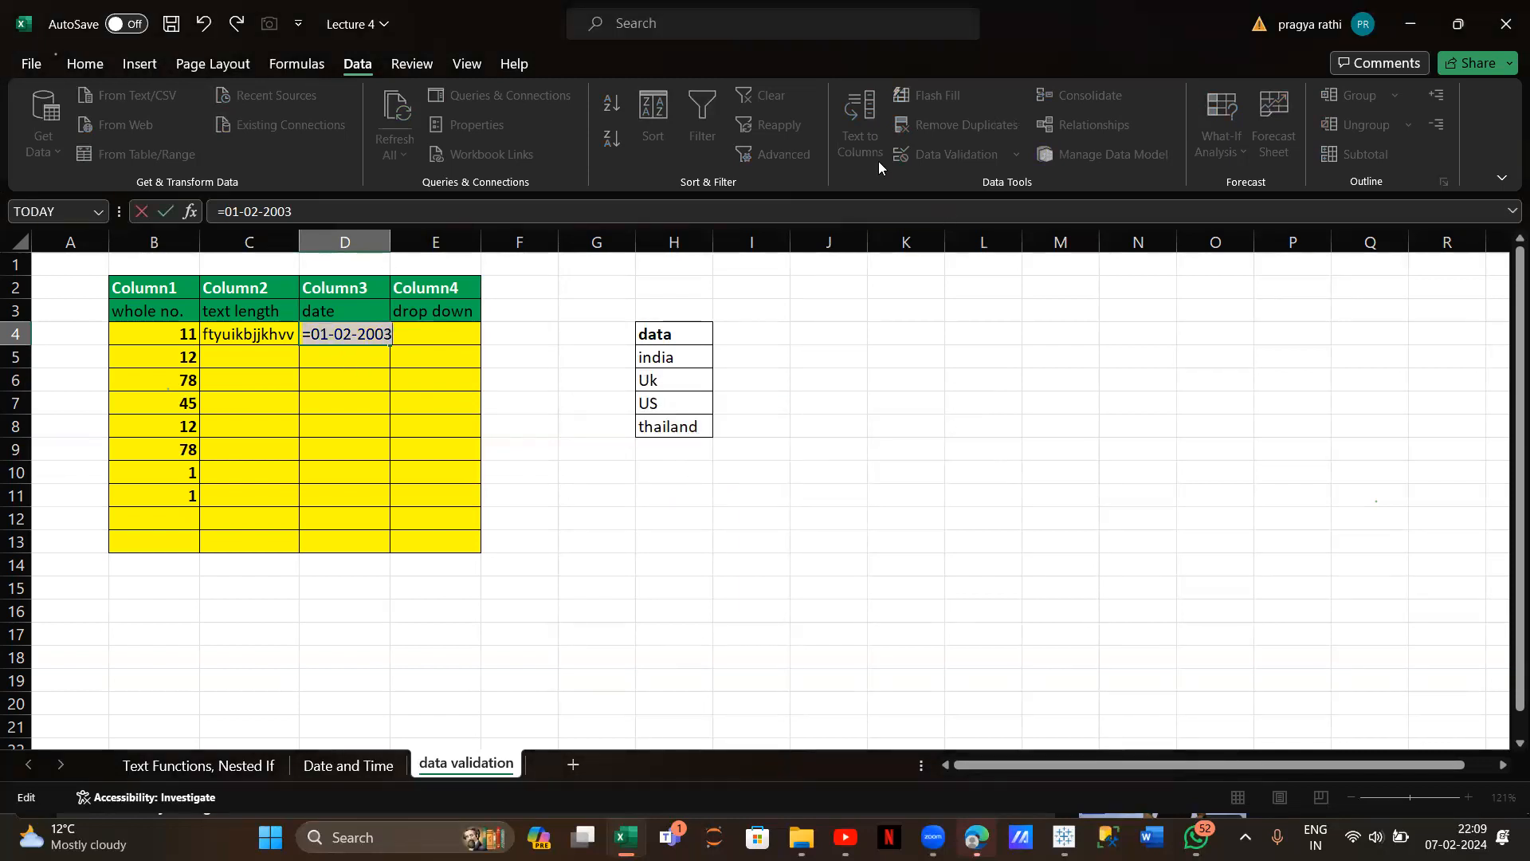
left_click(330, 335)
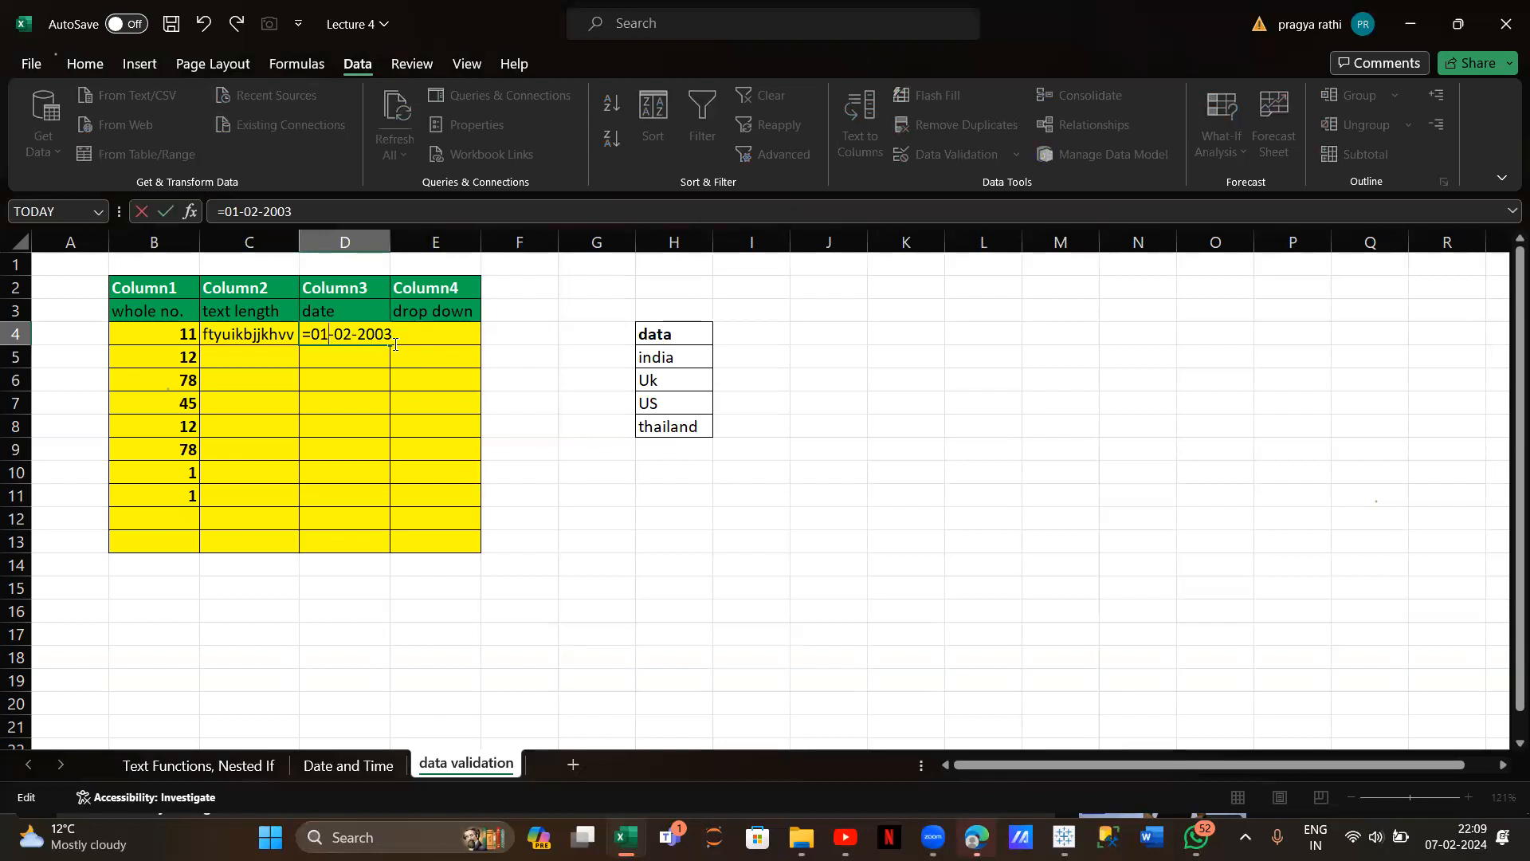
left_click(335, 373)
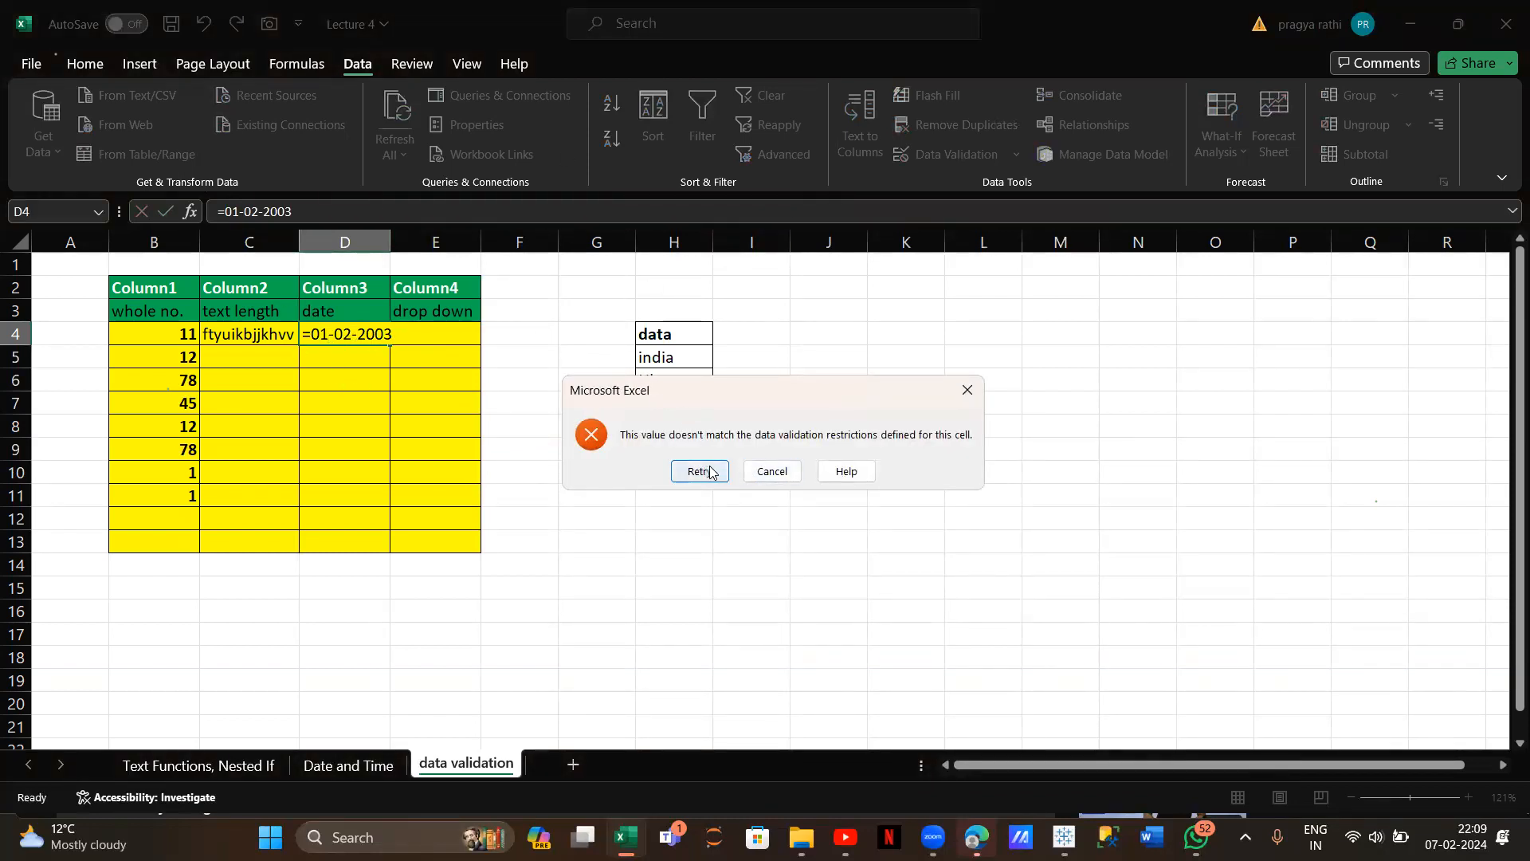
left_click(771, 472)
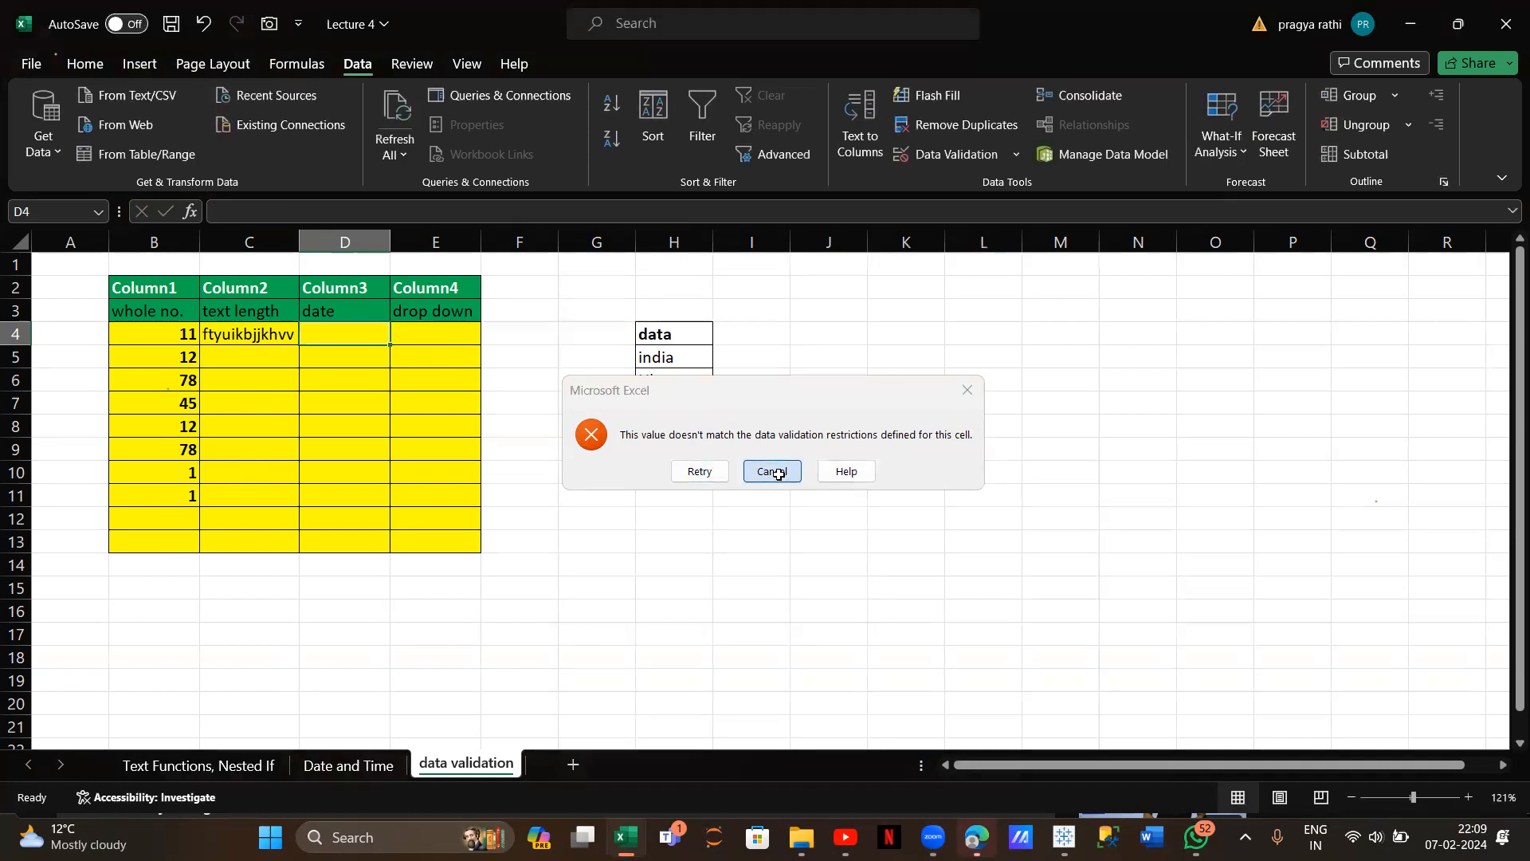
left_click_drag(364, 333, 362, 543)
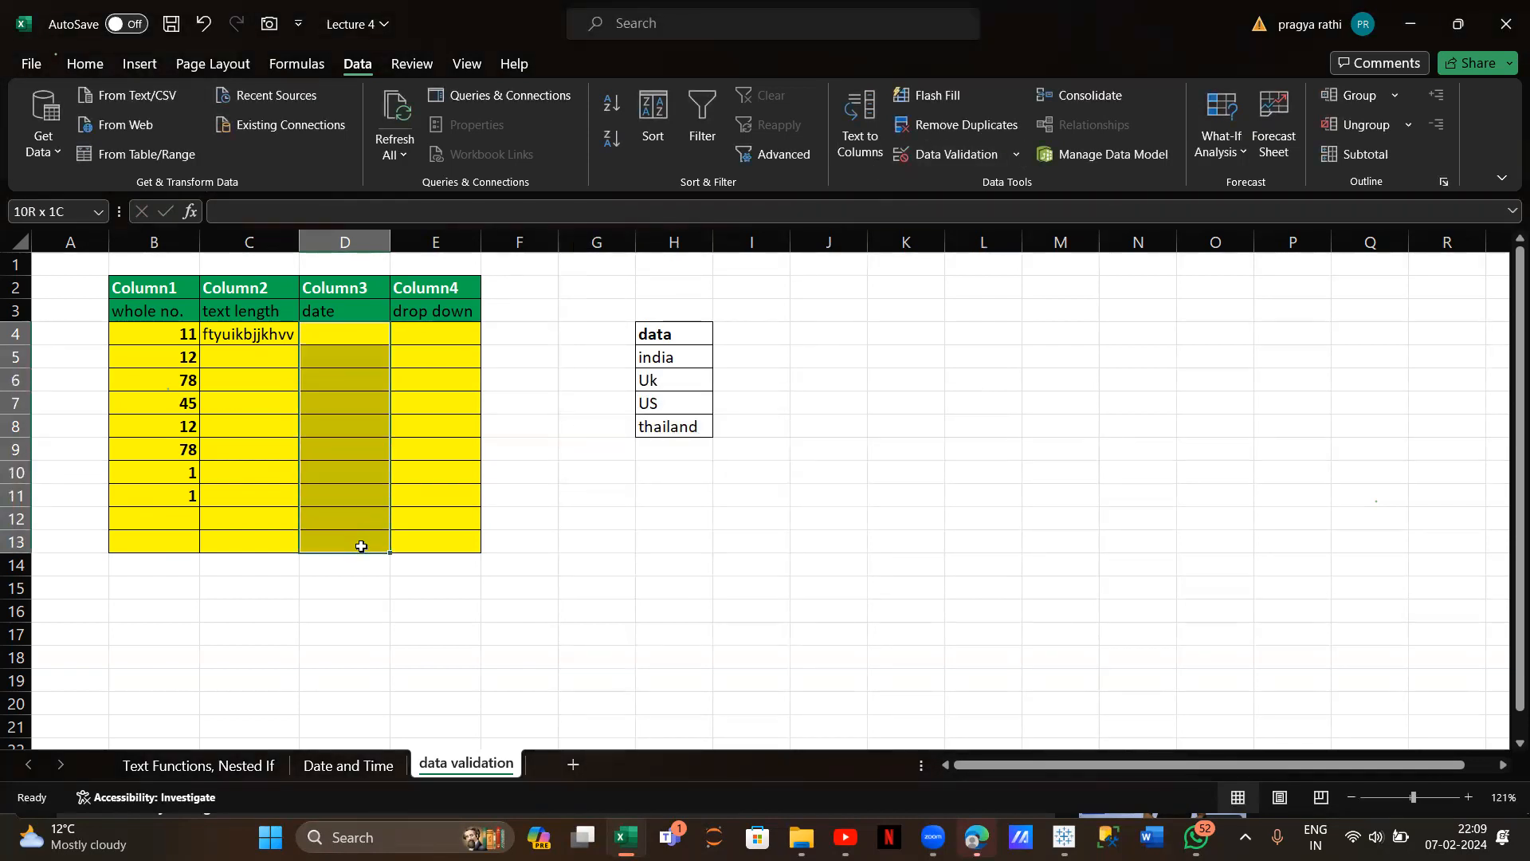
left_click(916, 162)
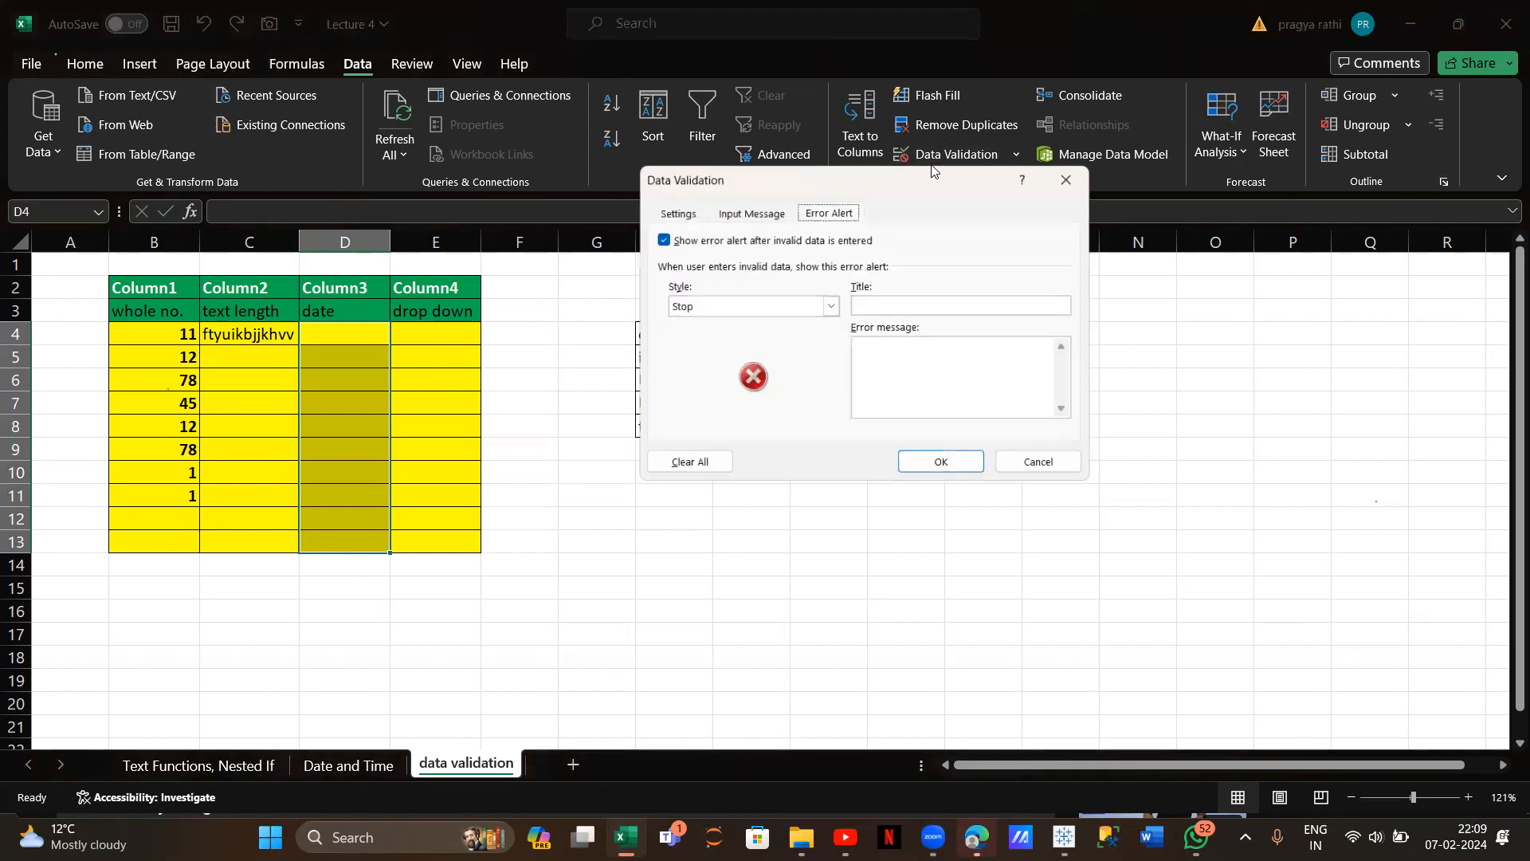
Confirm the Date greater than 01-01-2003 rule and enter 09-08-2024 in D4
left_click(669, 211)
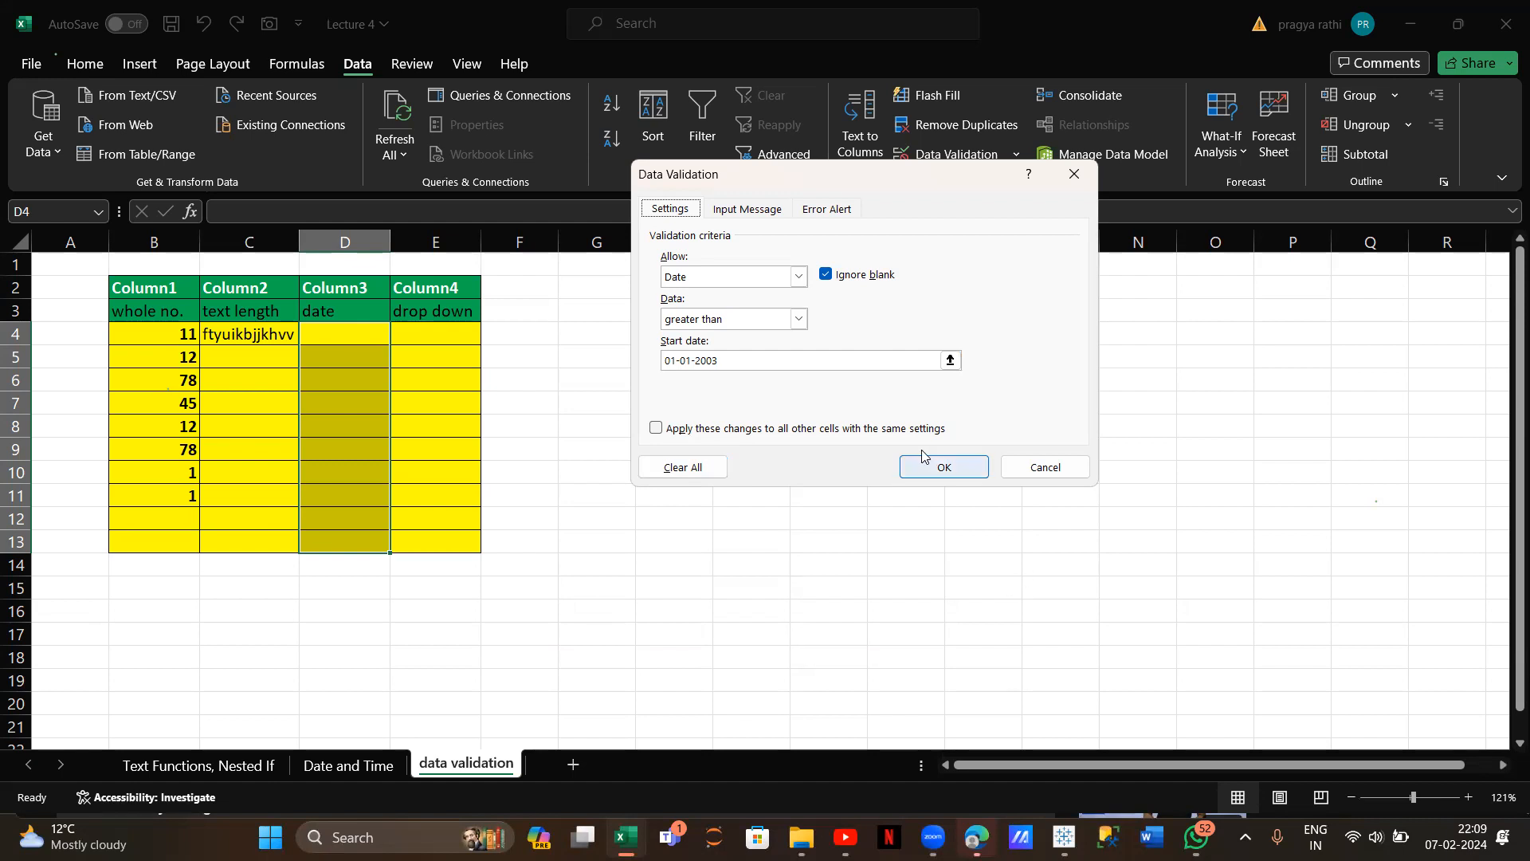
left_click(902, 464)
left_click(359, 333)
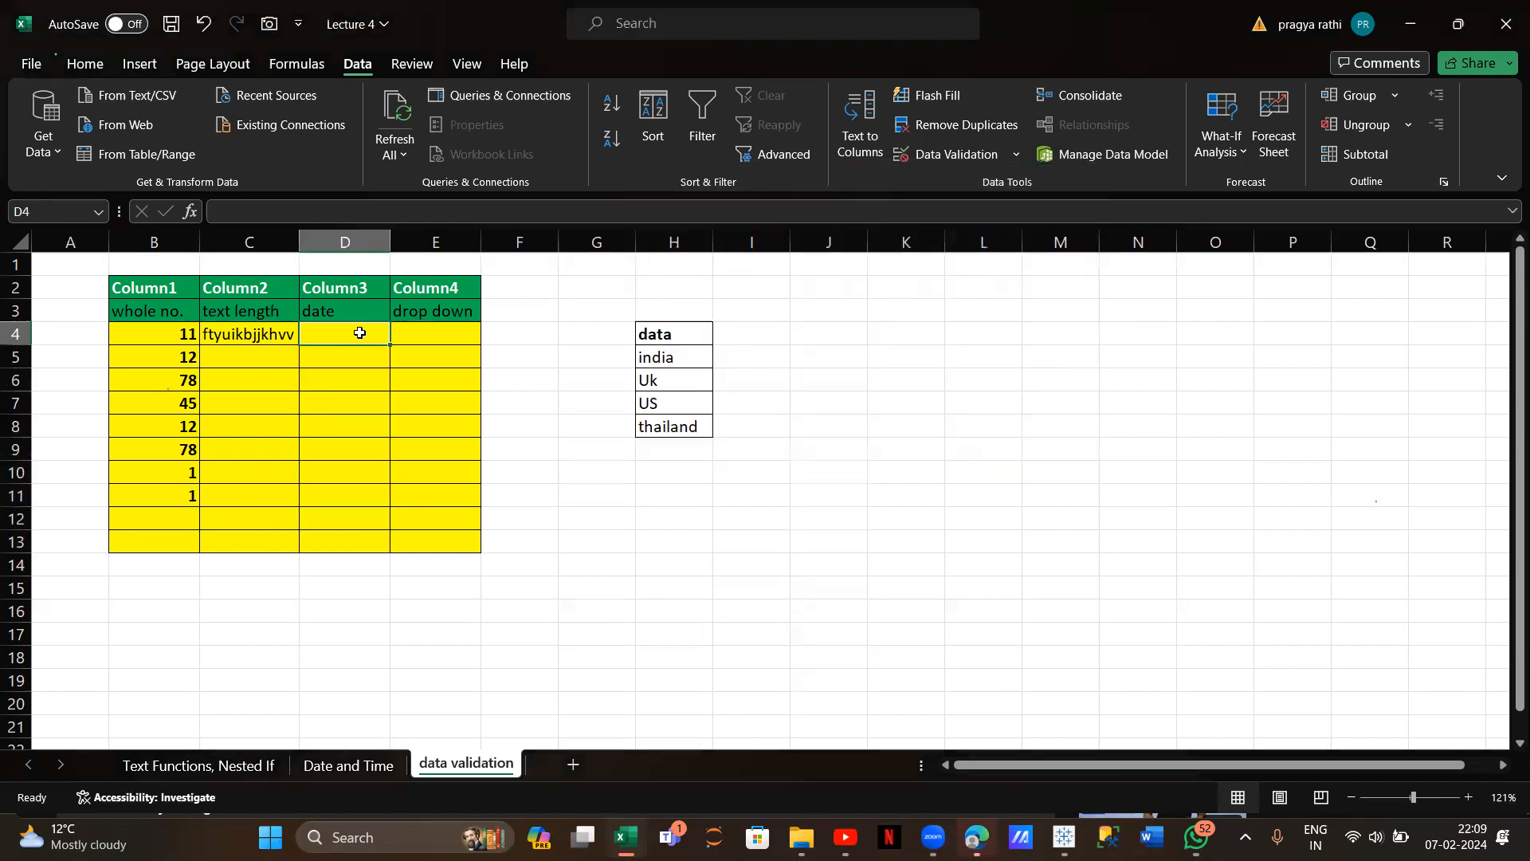
type("09-08-2024")
key("Return")
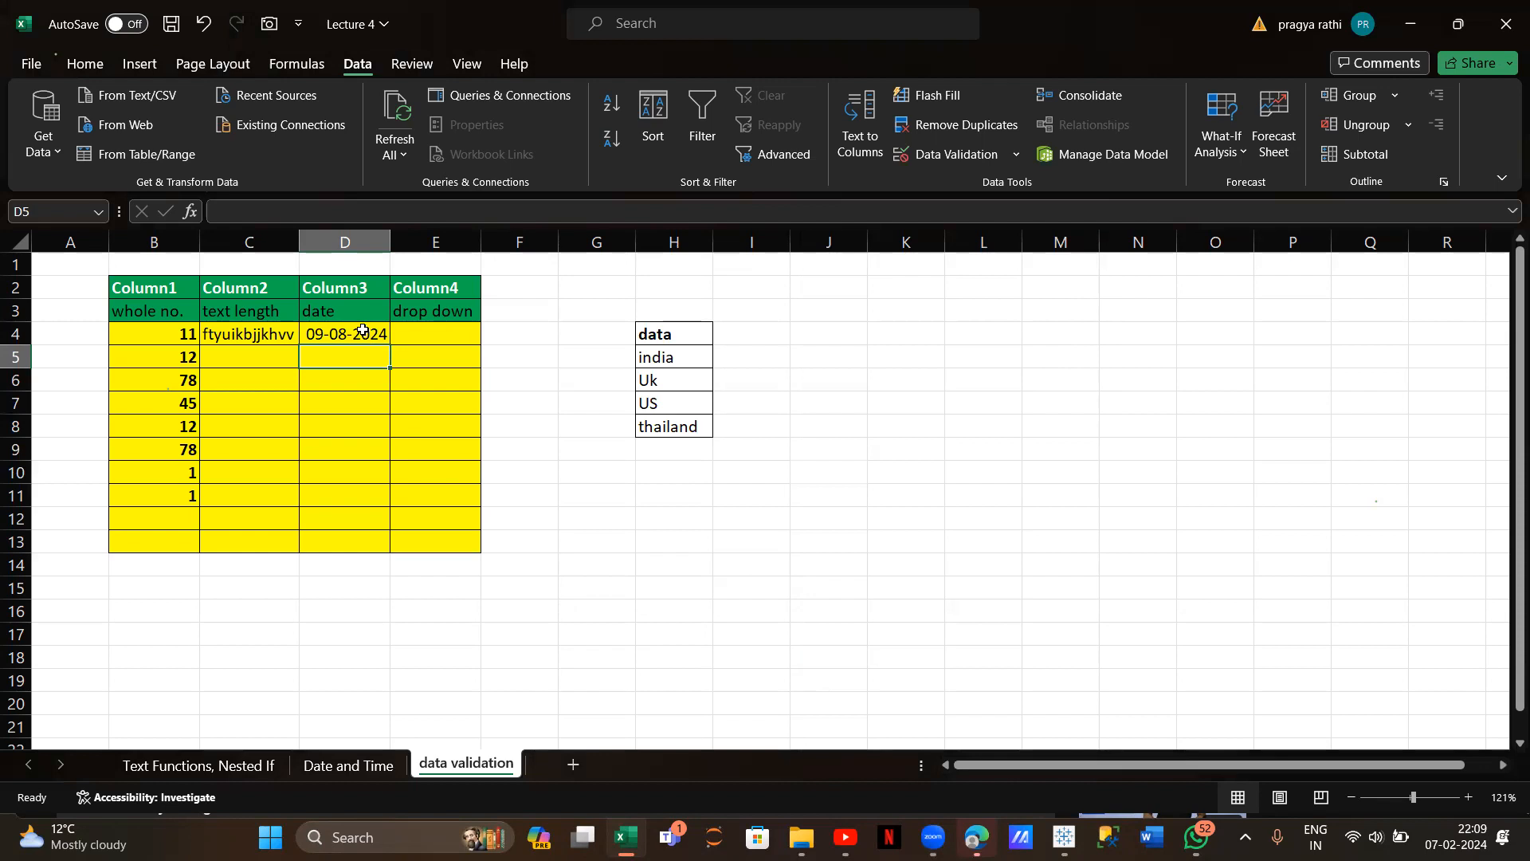
left_click(422, 339)
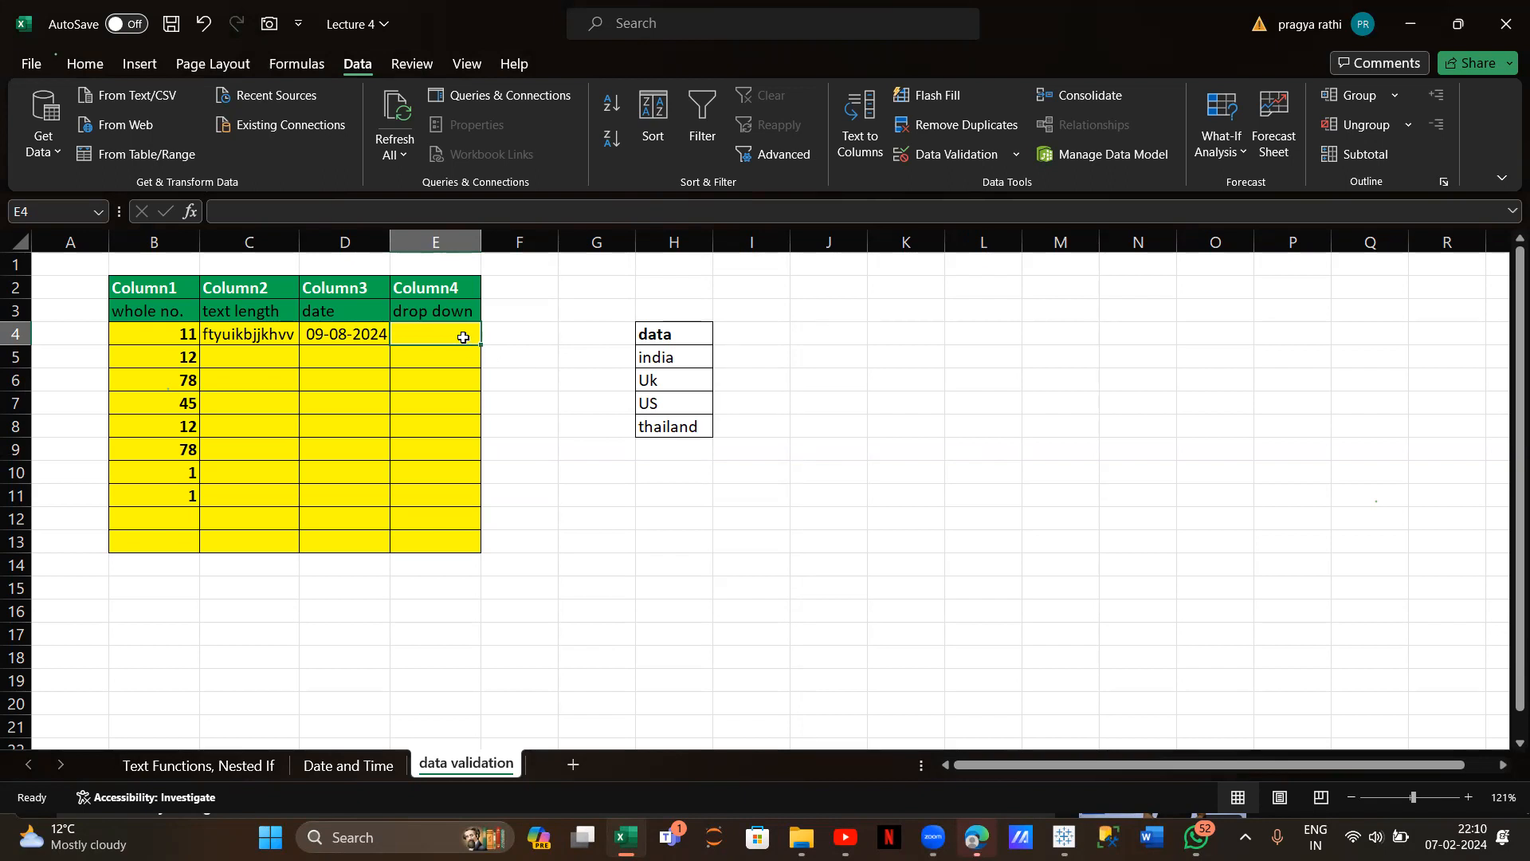
Add a List validation to E4:E12 with source =$H$5:$H$8
left_click_drag(463, 333, 466, 532)
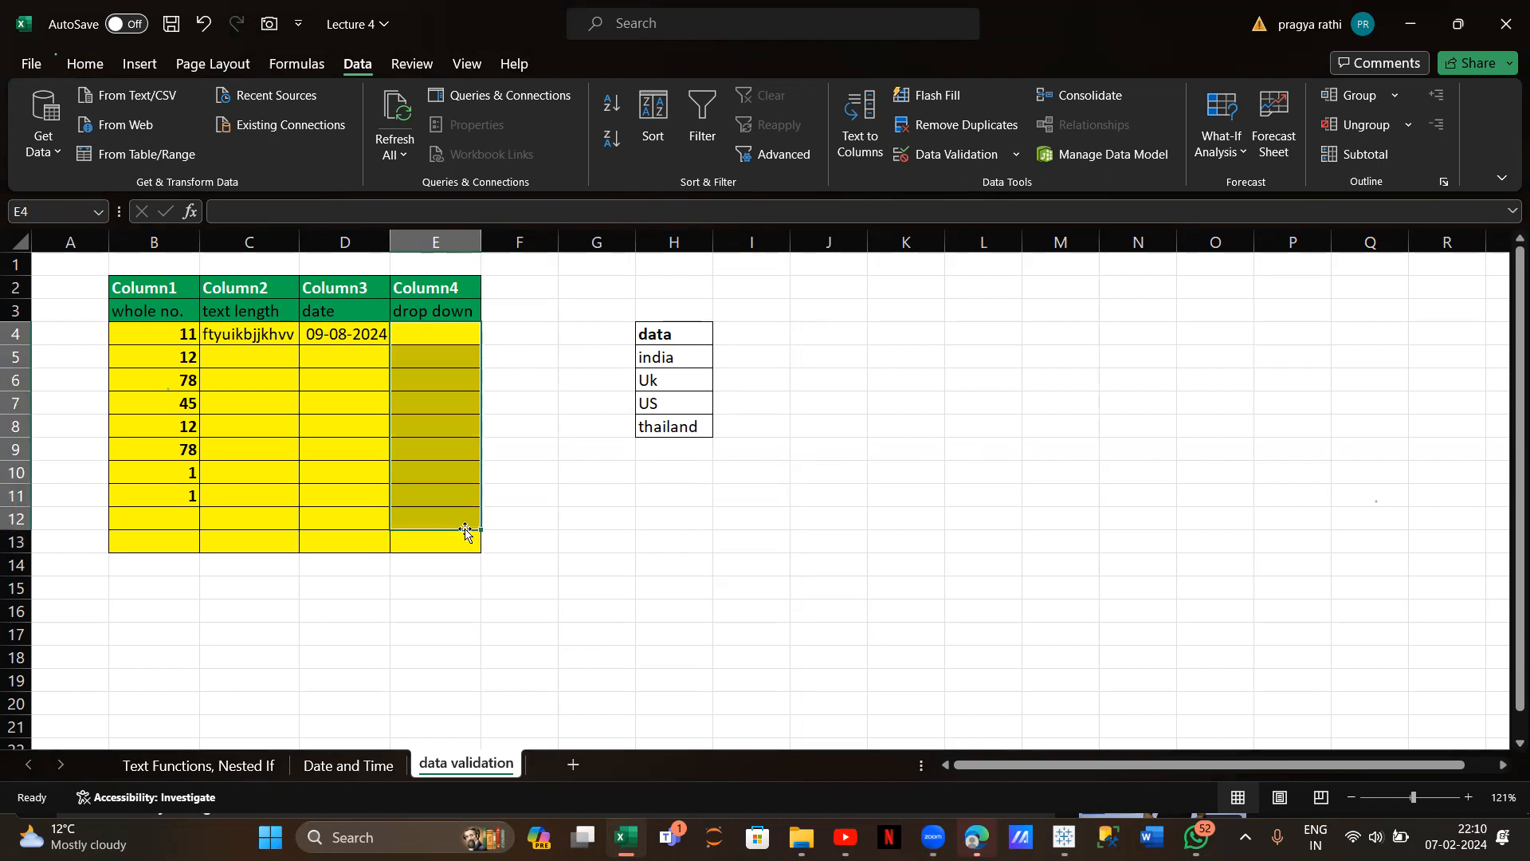
left_click(929, 156)
left_click(796, 276)
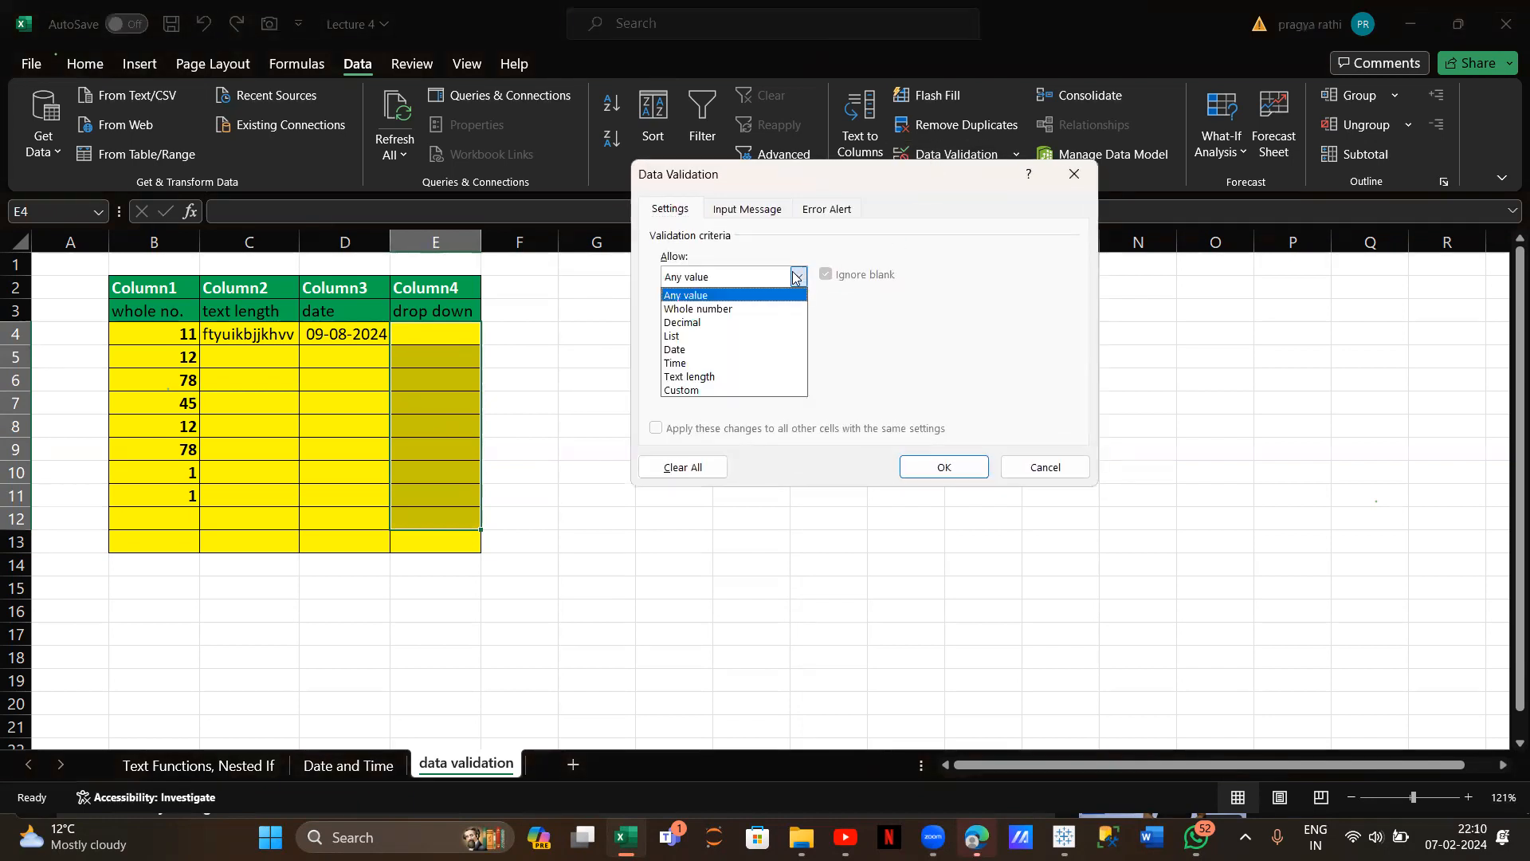
left_click(711, 336)
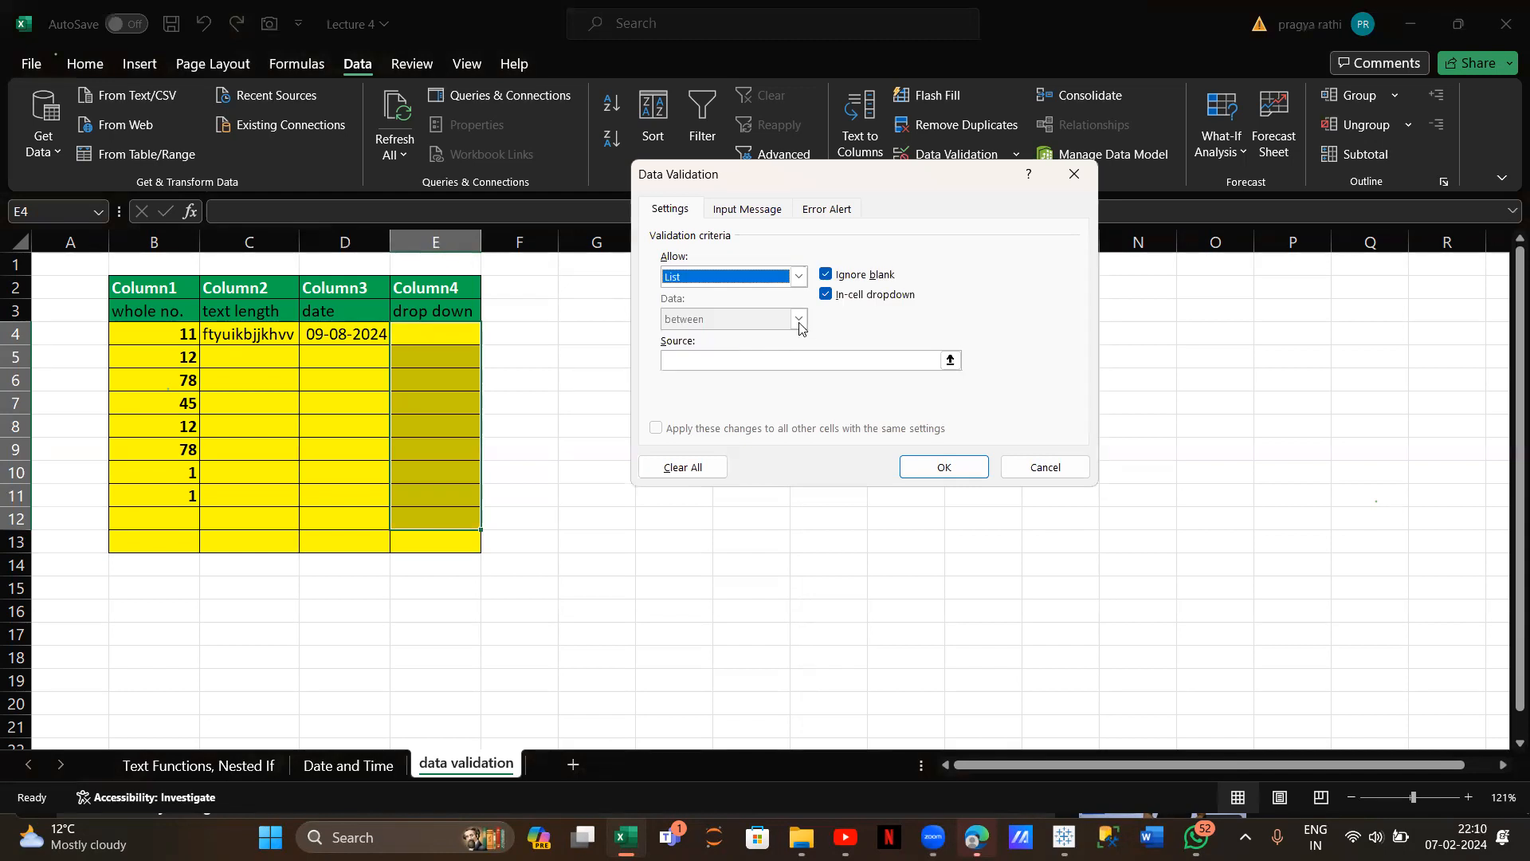
left_click(770, 358)
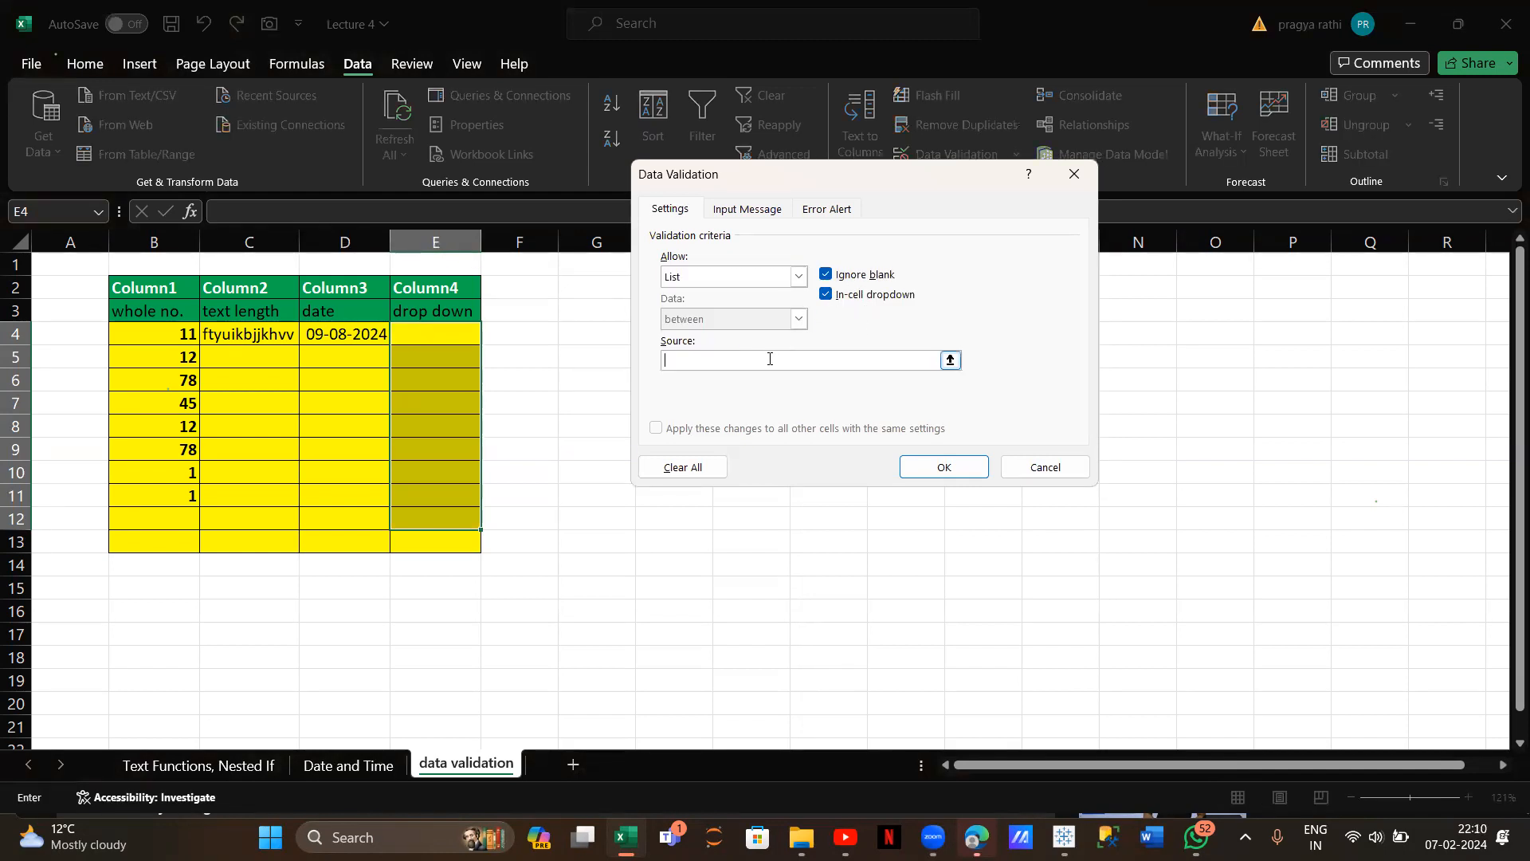
left_click_drag(903, 182, 1140, 161)
left_click(688, 355)
left_click_drag(687, 355, 697, 423)
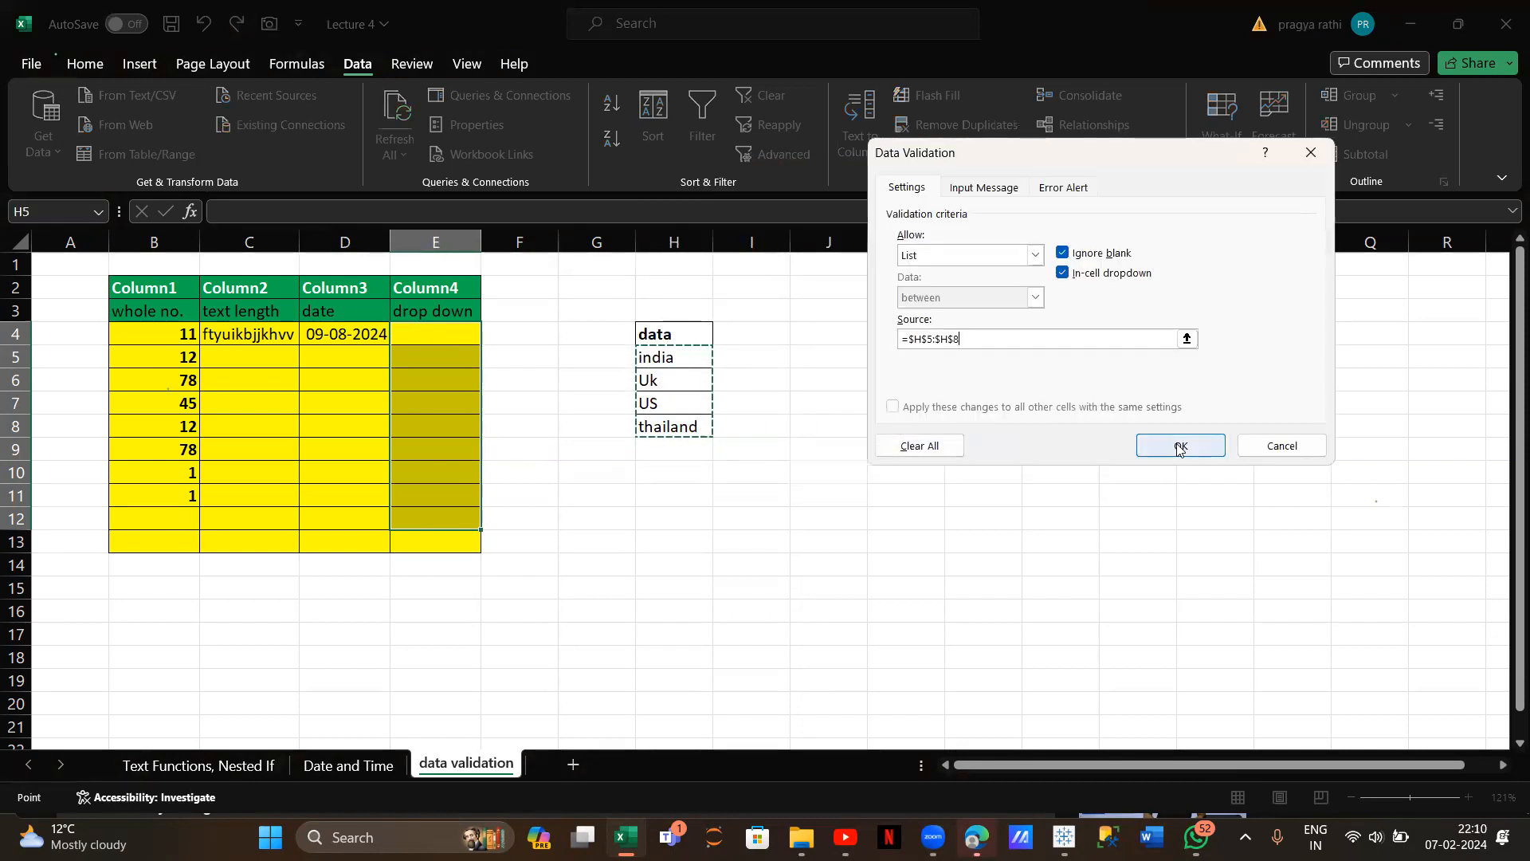
left_click(1178, 445)
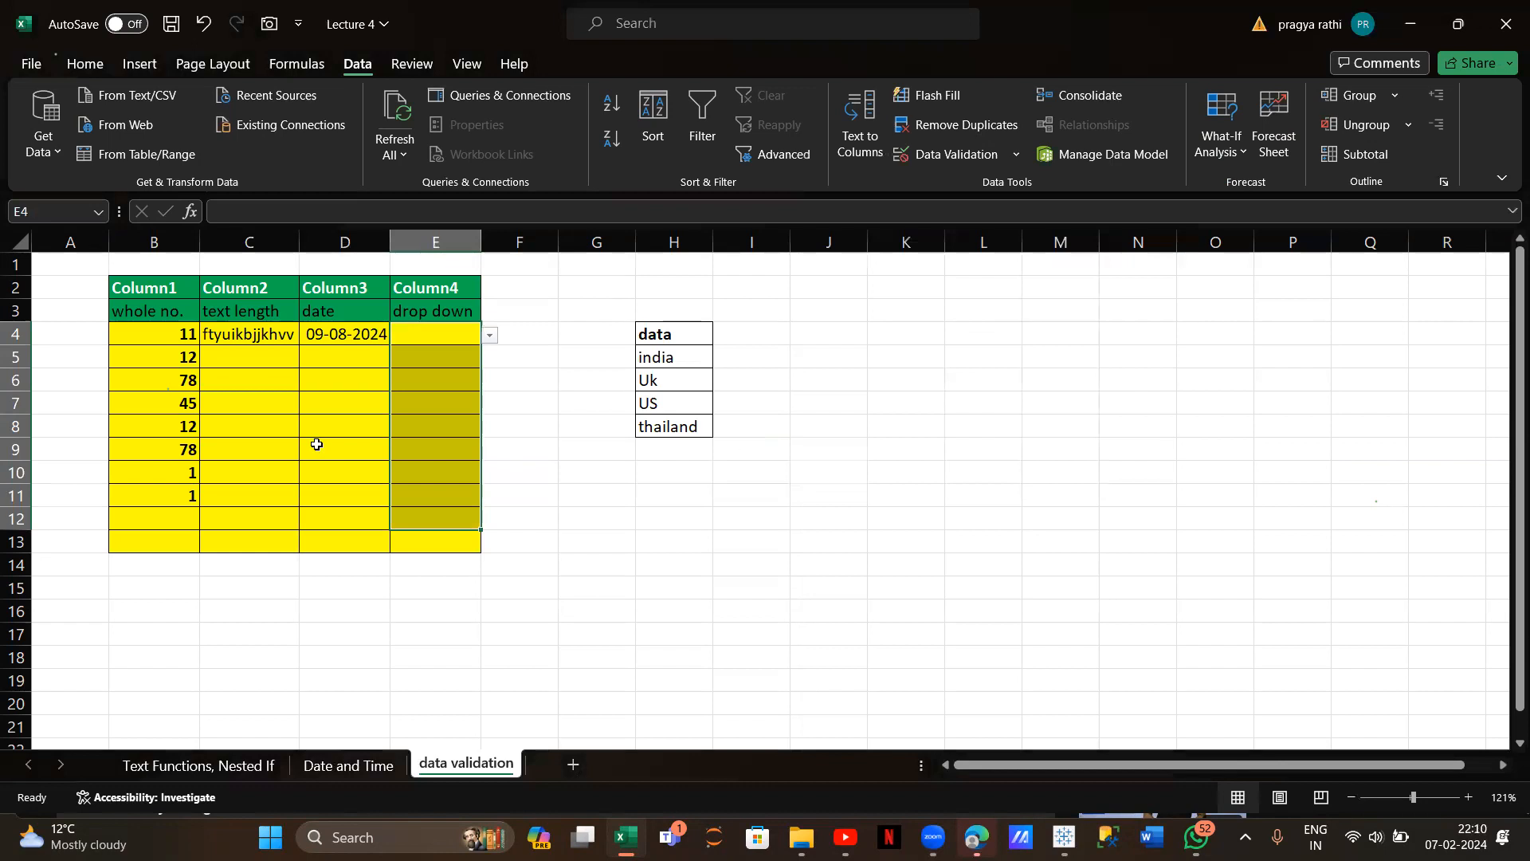
Pick thailand in E4 and Uk in E5 from the dropdowns
left_click(489, 334)
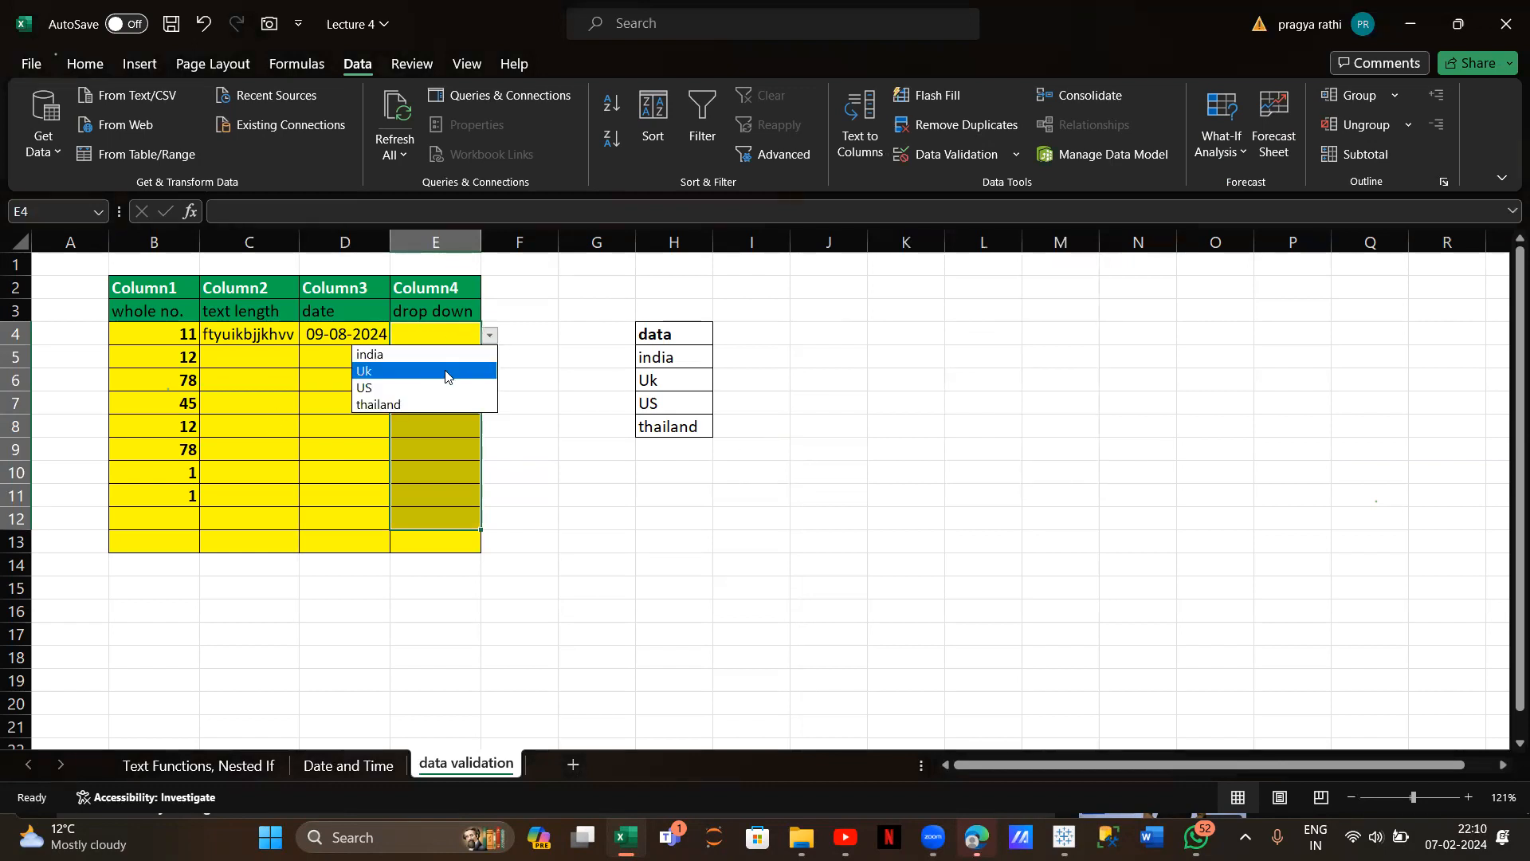
left_click(442, 404)
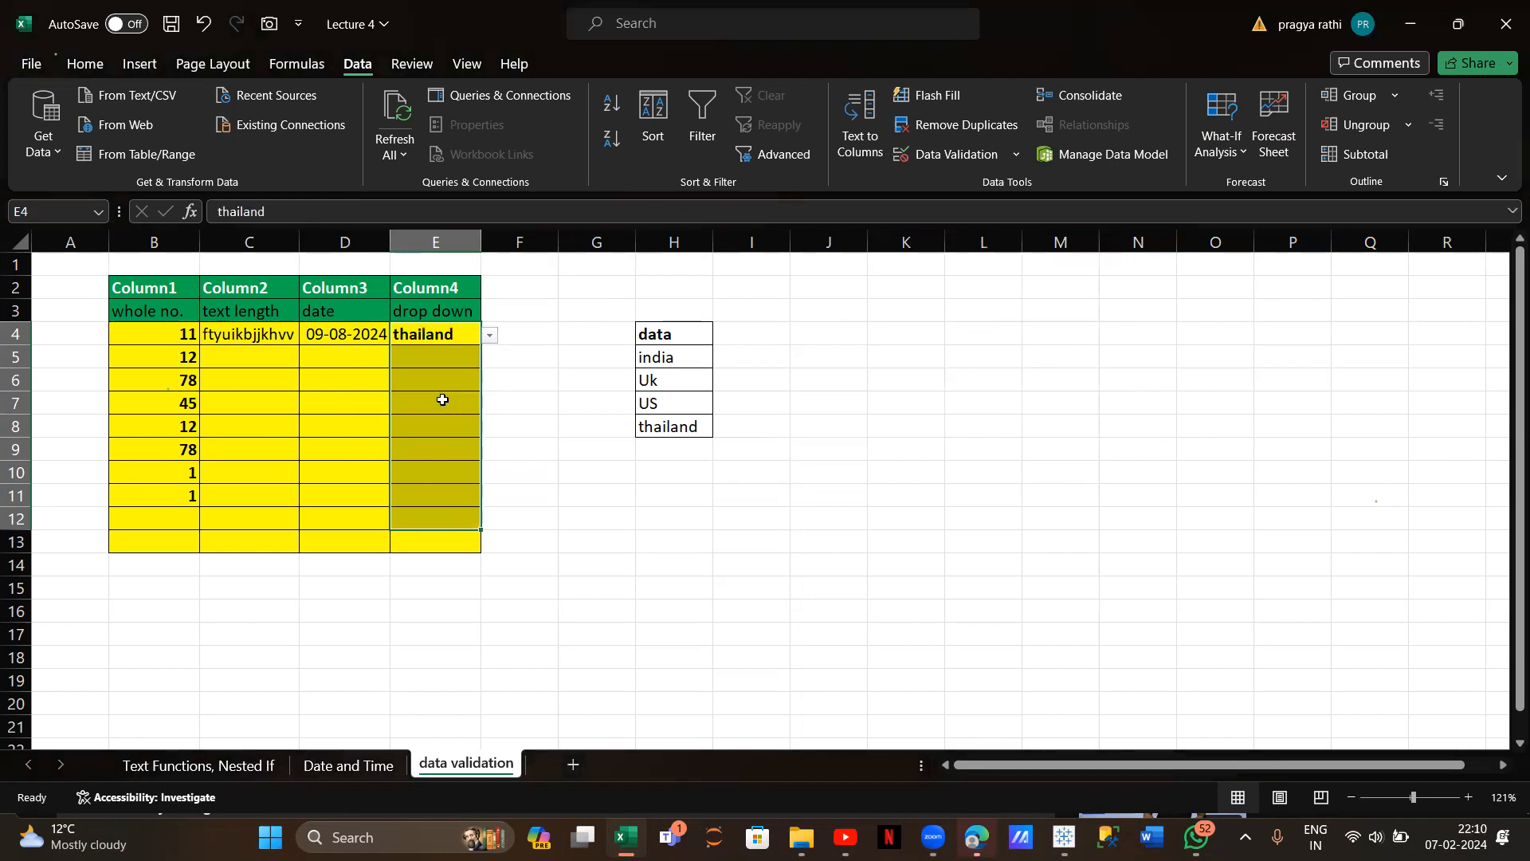
left_click(468, 356)
left_click(489, 358)
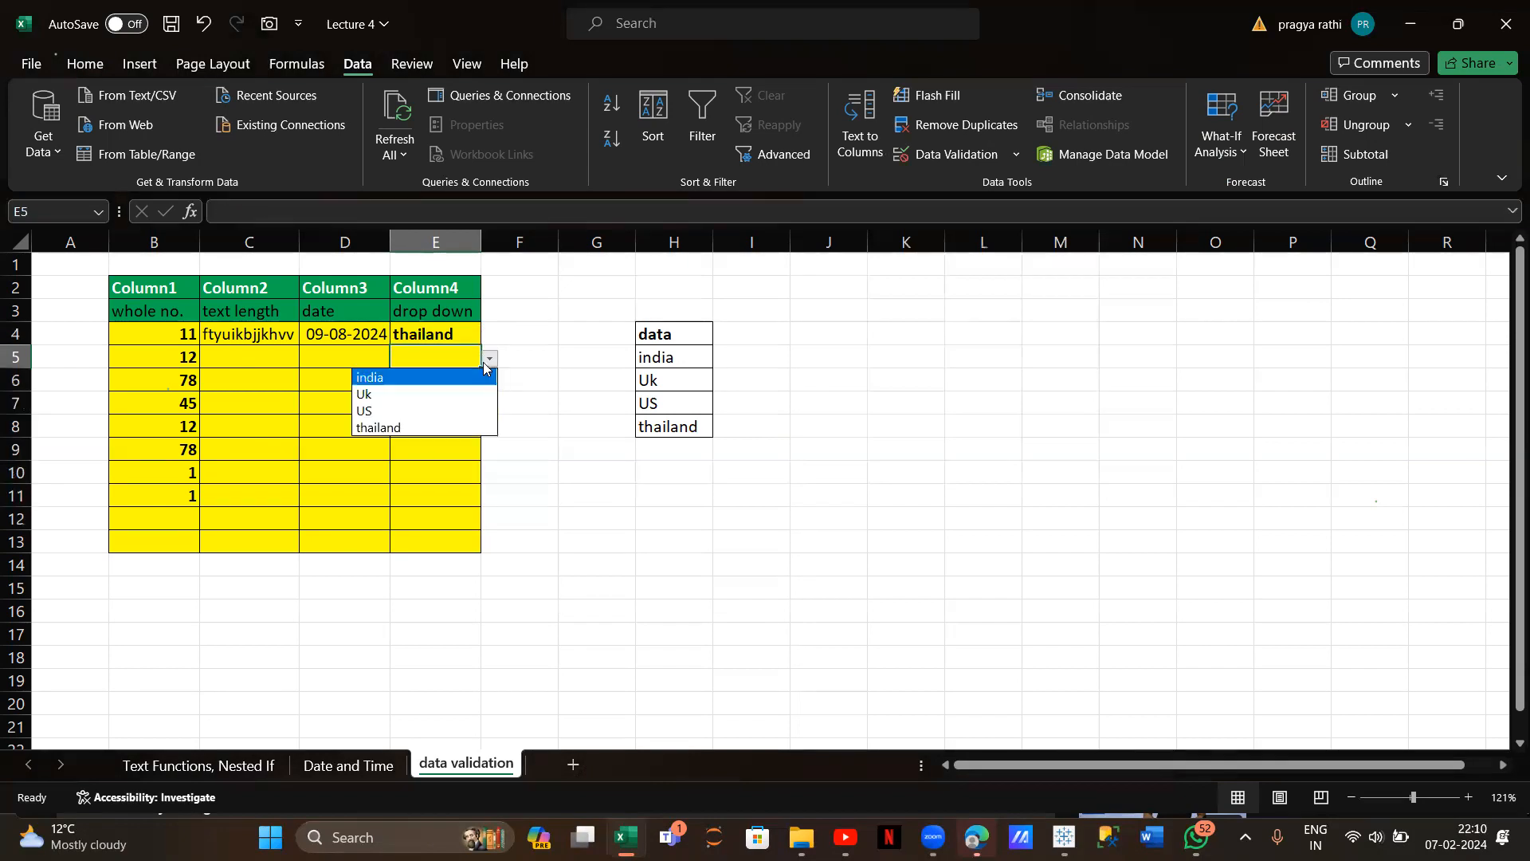
left_click(439, 395)
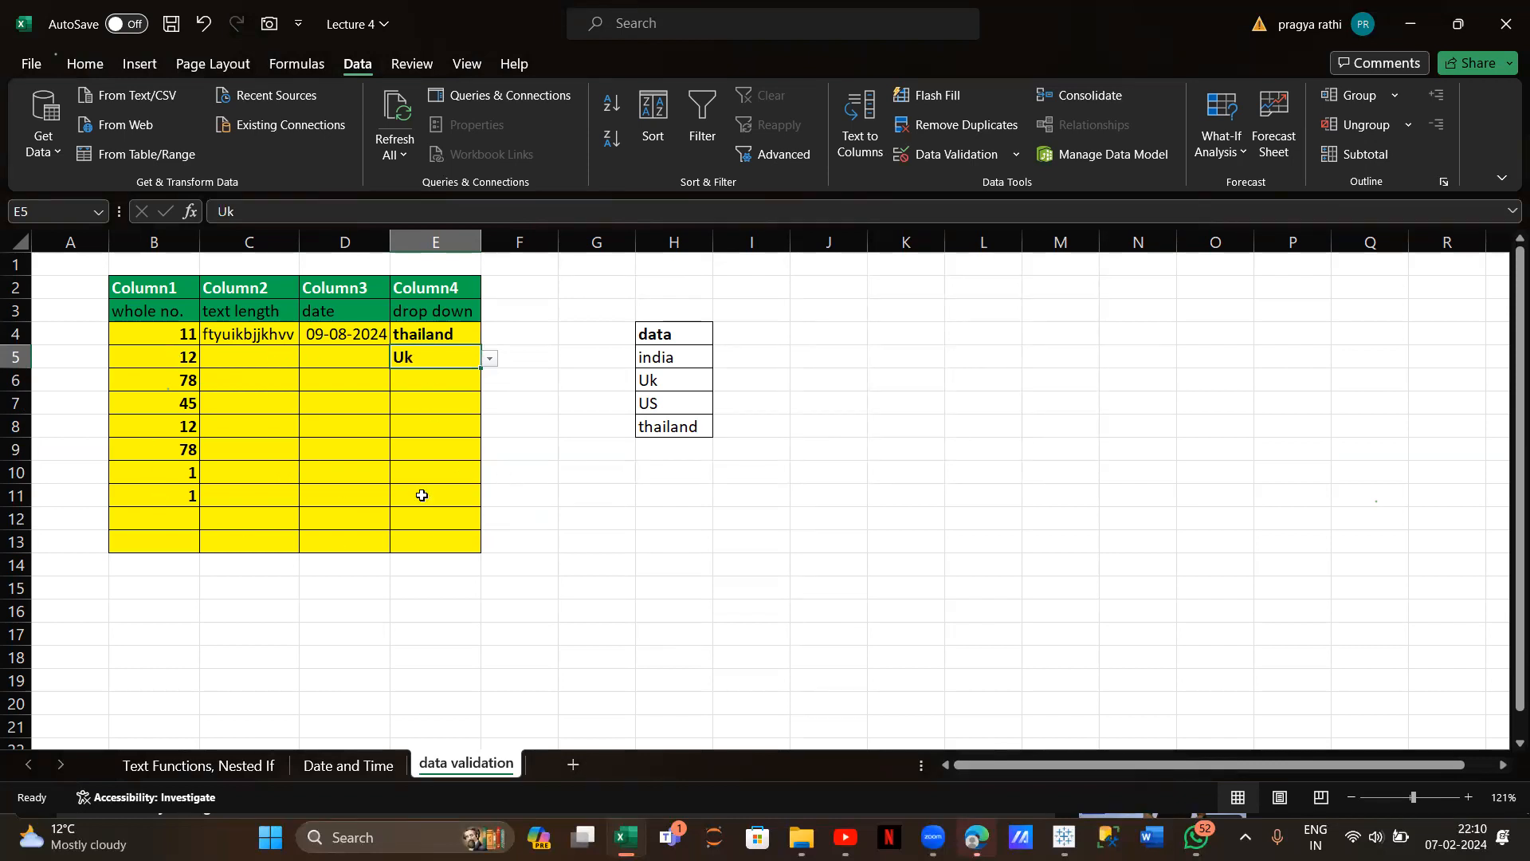
Enter 12, 34, 9, 67 and 8 into I15:I19
left_click(760, 583)
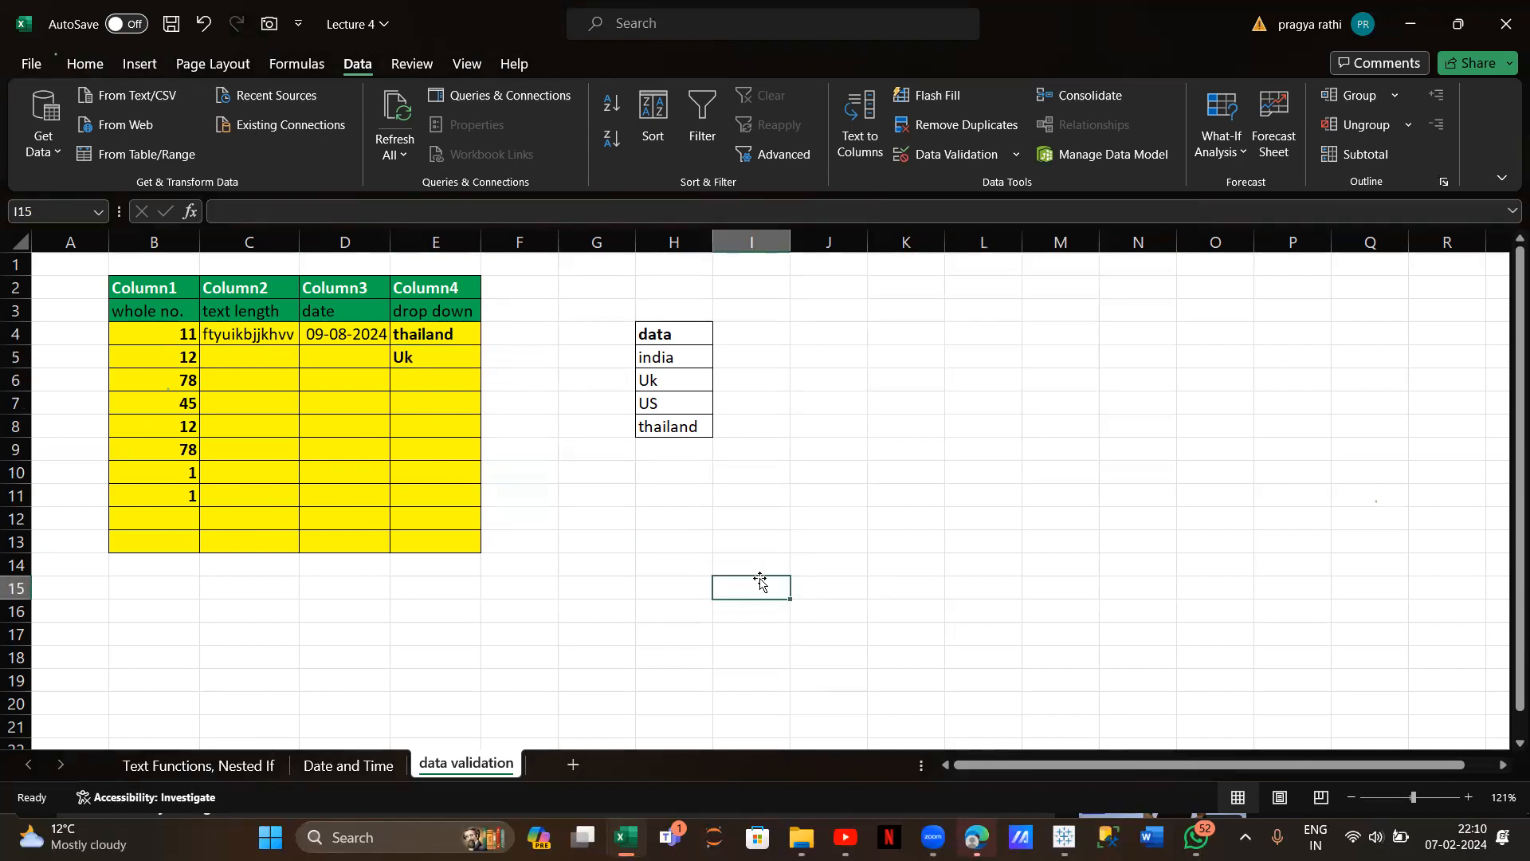
type("12")
key("Return")
type("34")
key("Return")
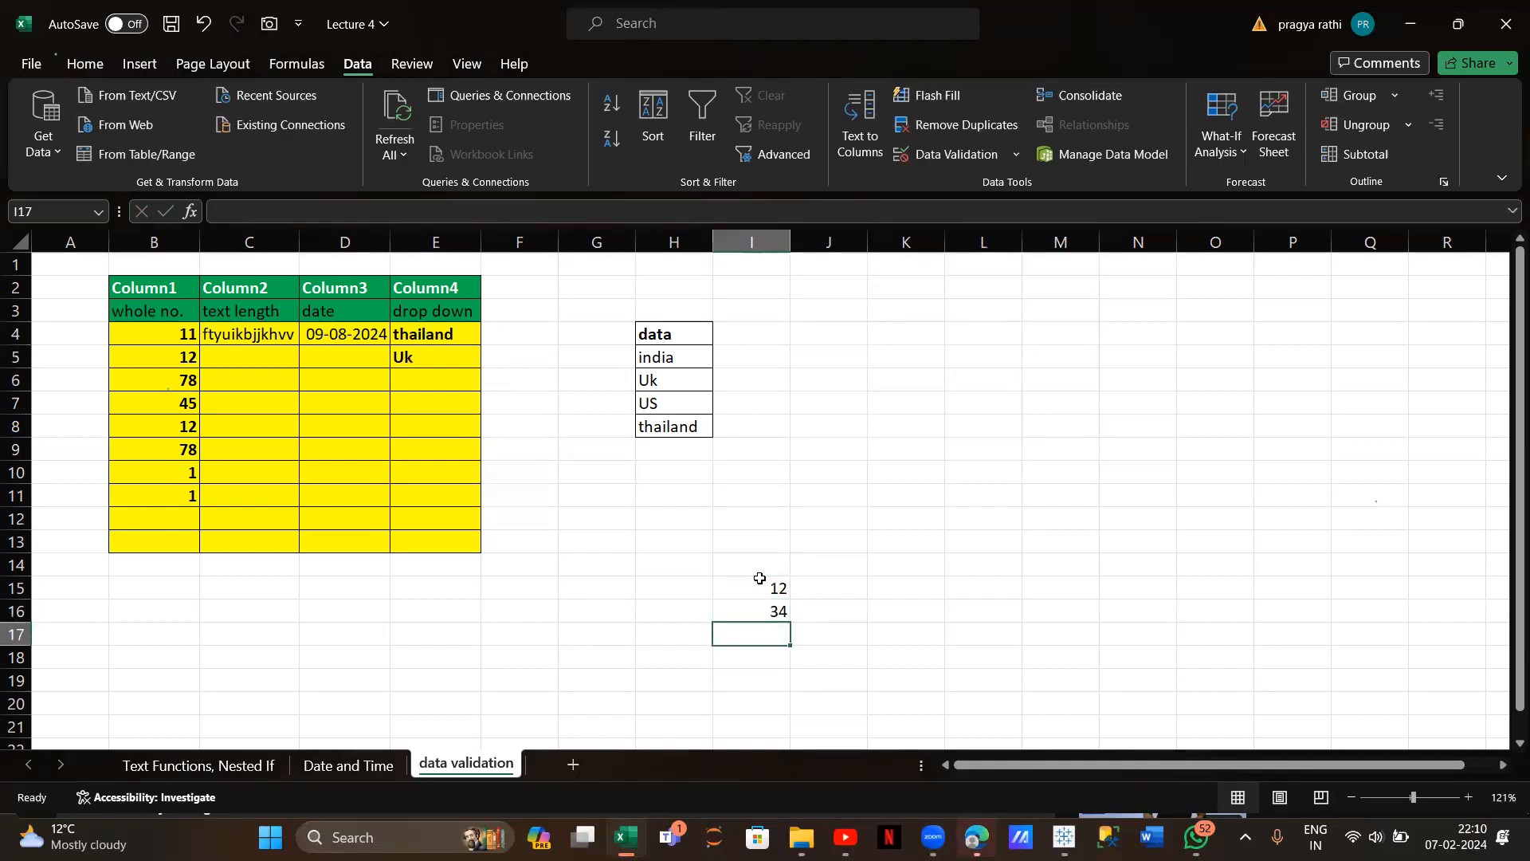
type("9")
key("Return")
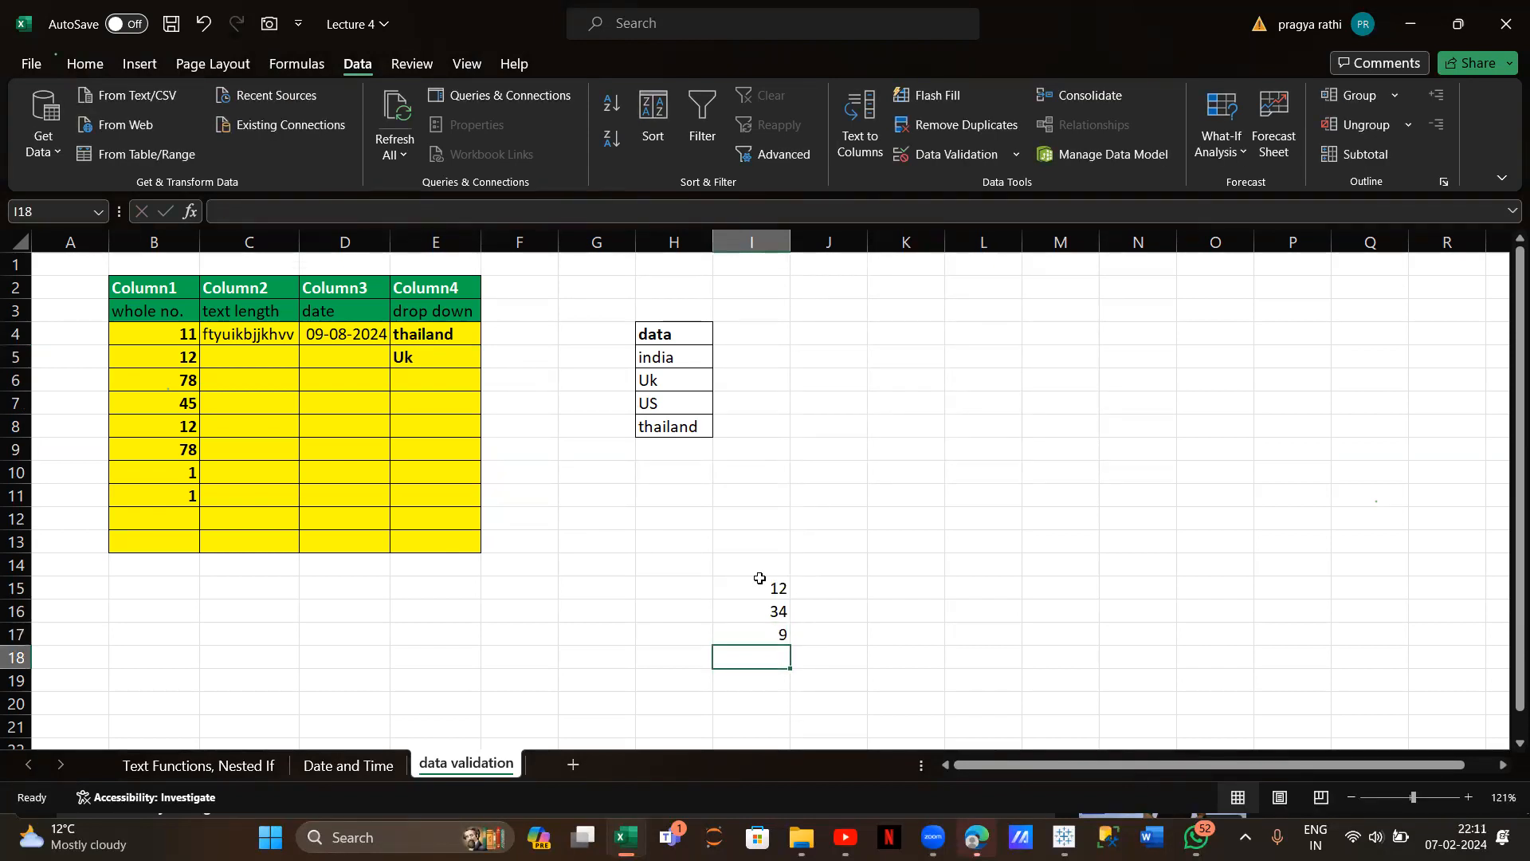
type("67")
key("Return")
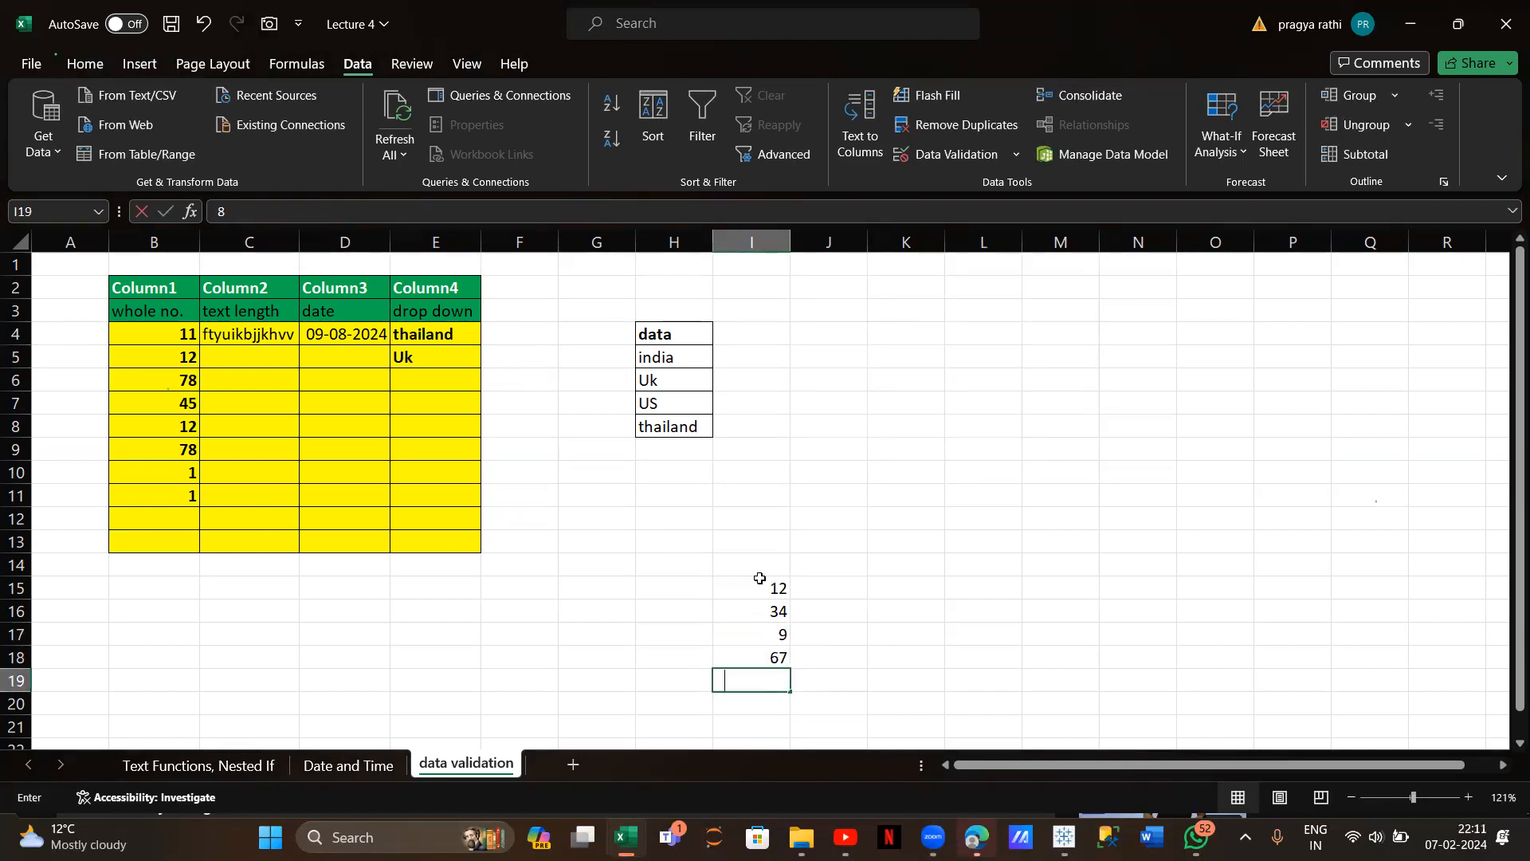
type("8")
left_click(759, 581)
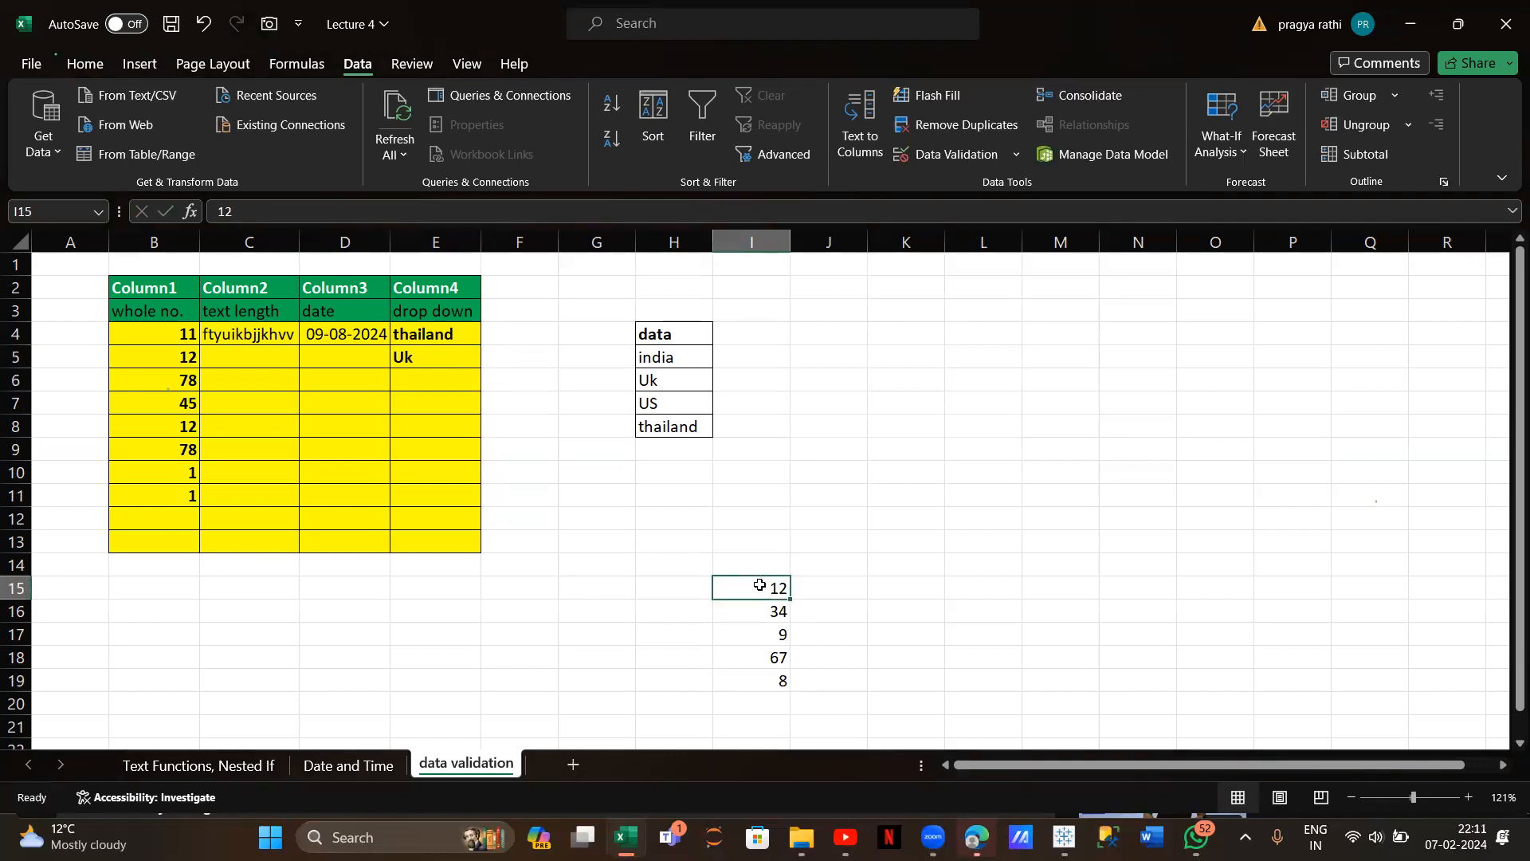
Enter 89 in I22 and select the range I15:I22
scroll(759, 590, "down", 2)
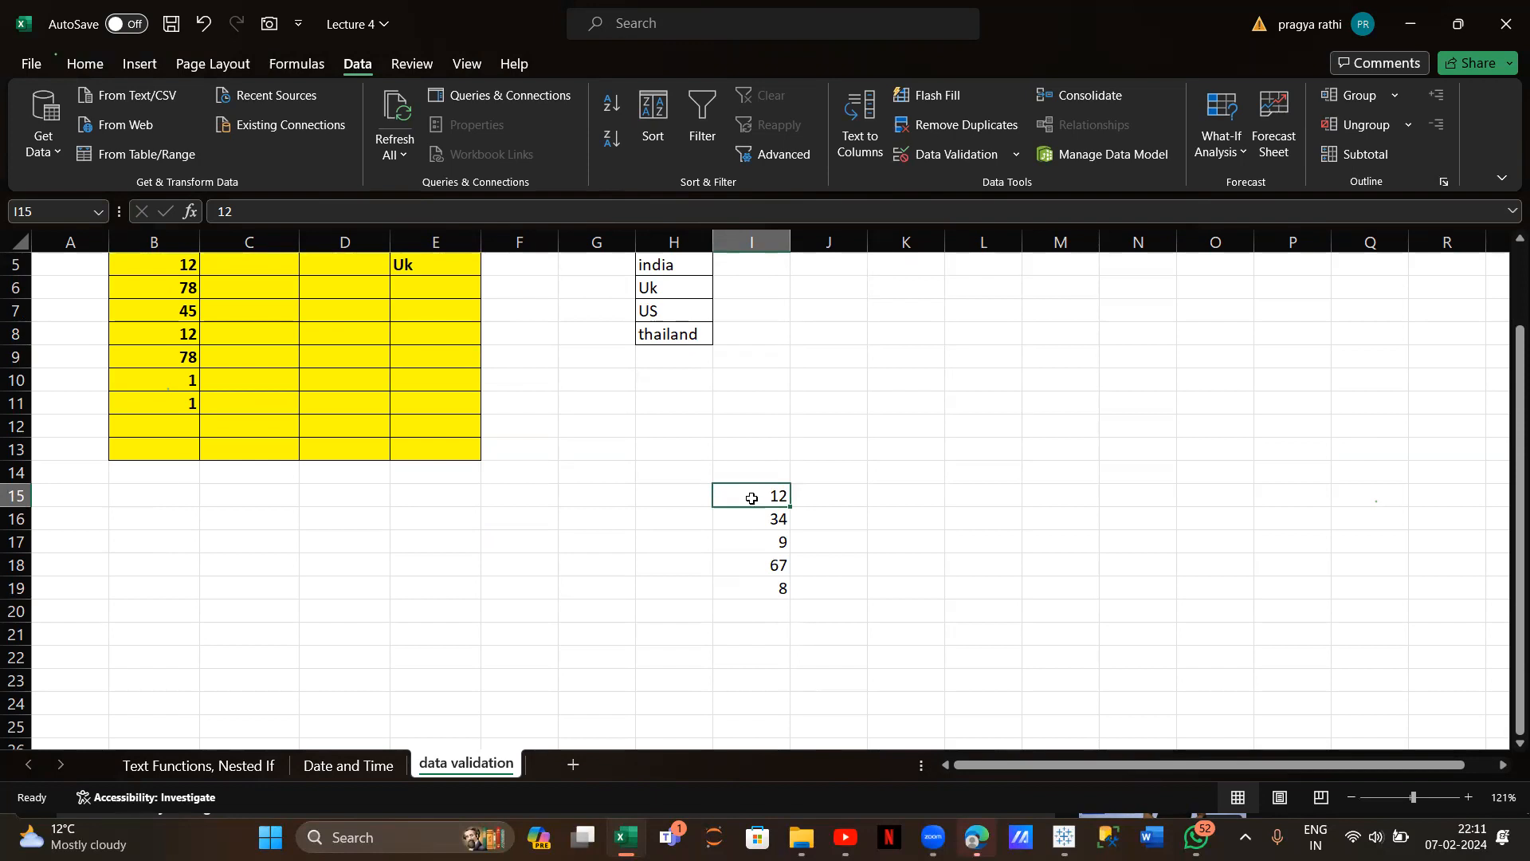
left_click(758, 660)
type("8")
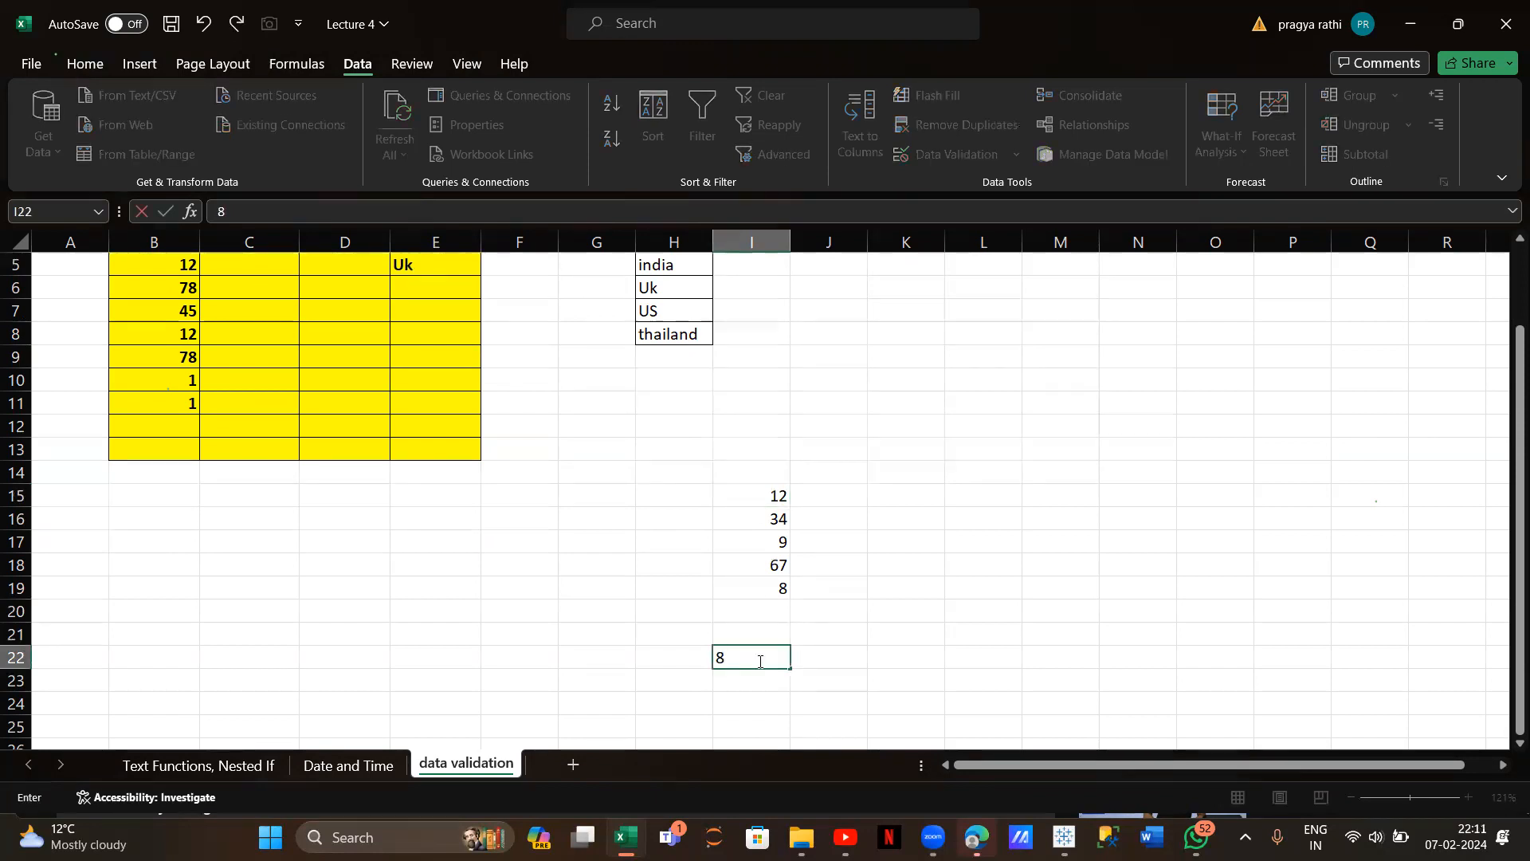
type("9")
key("Return")
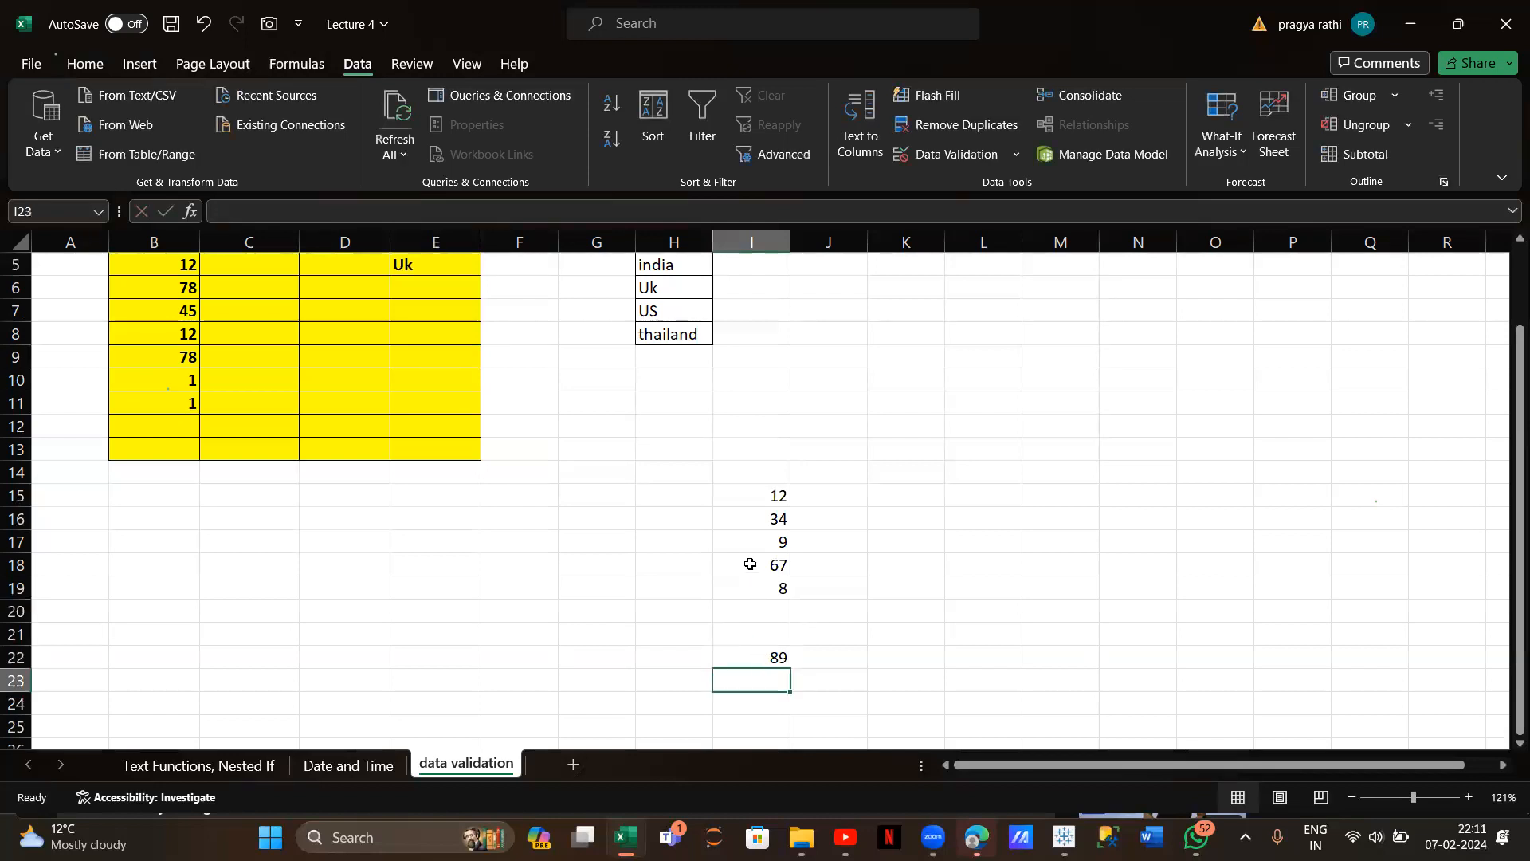
left_click_drag(748, 488, 766, 656)
right_click(980, 263)
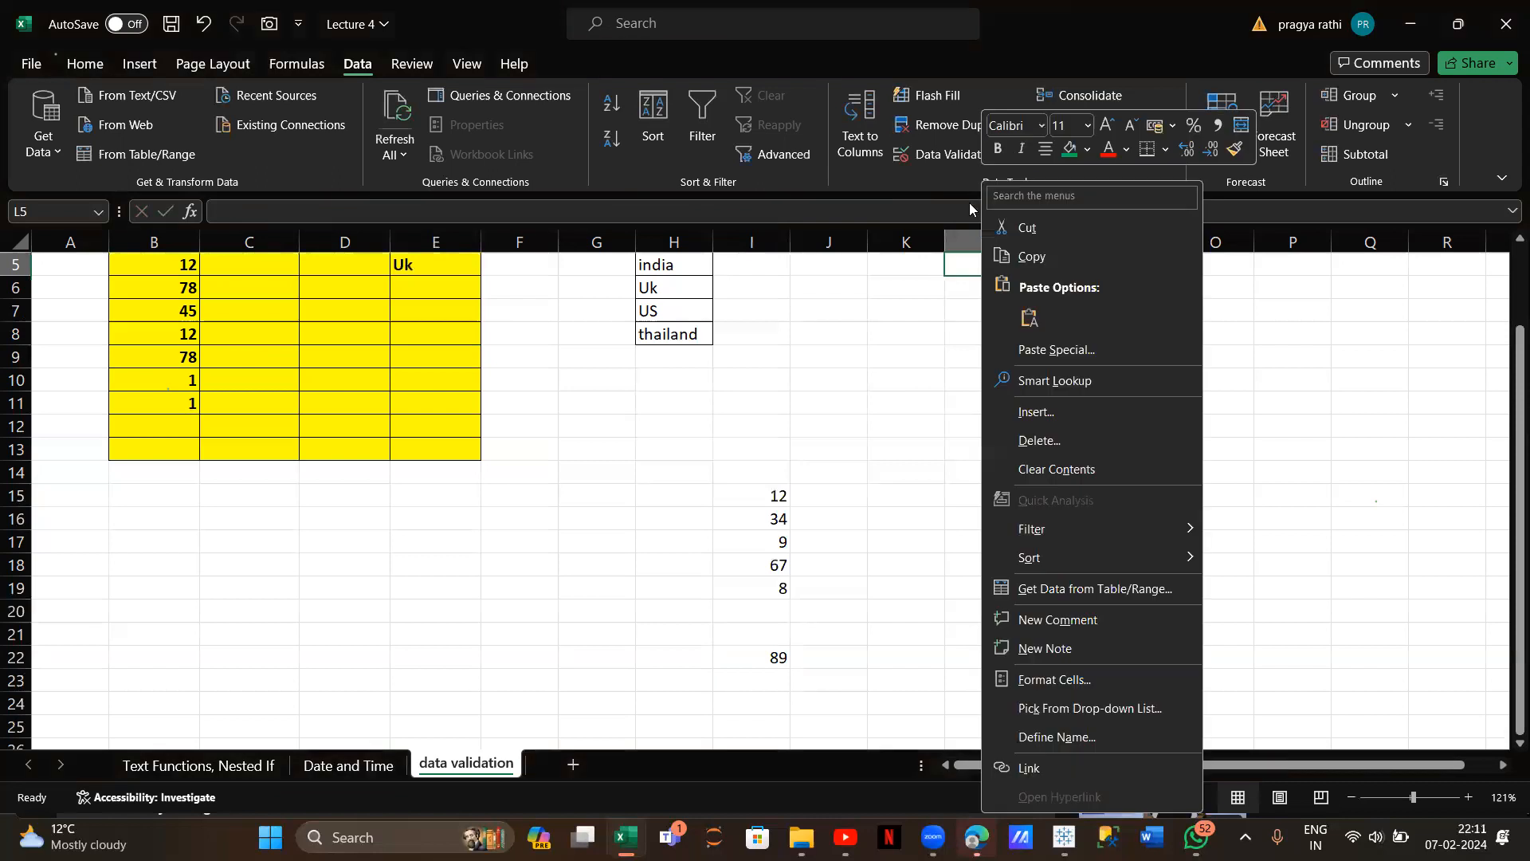
key("Escape")
Restrict I15:I22 to whole numbers between 30 and 90
left_click_drag(757, 495, 775, 656)
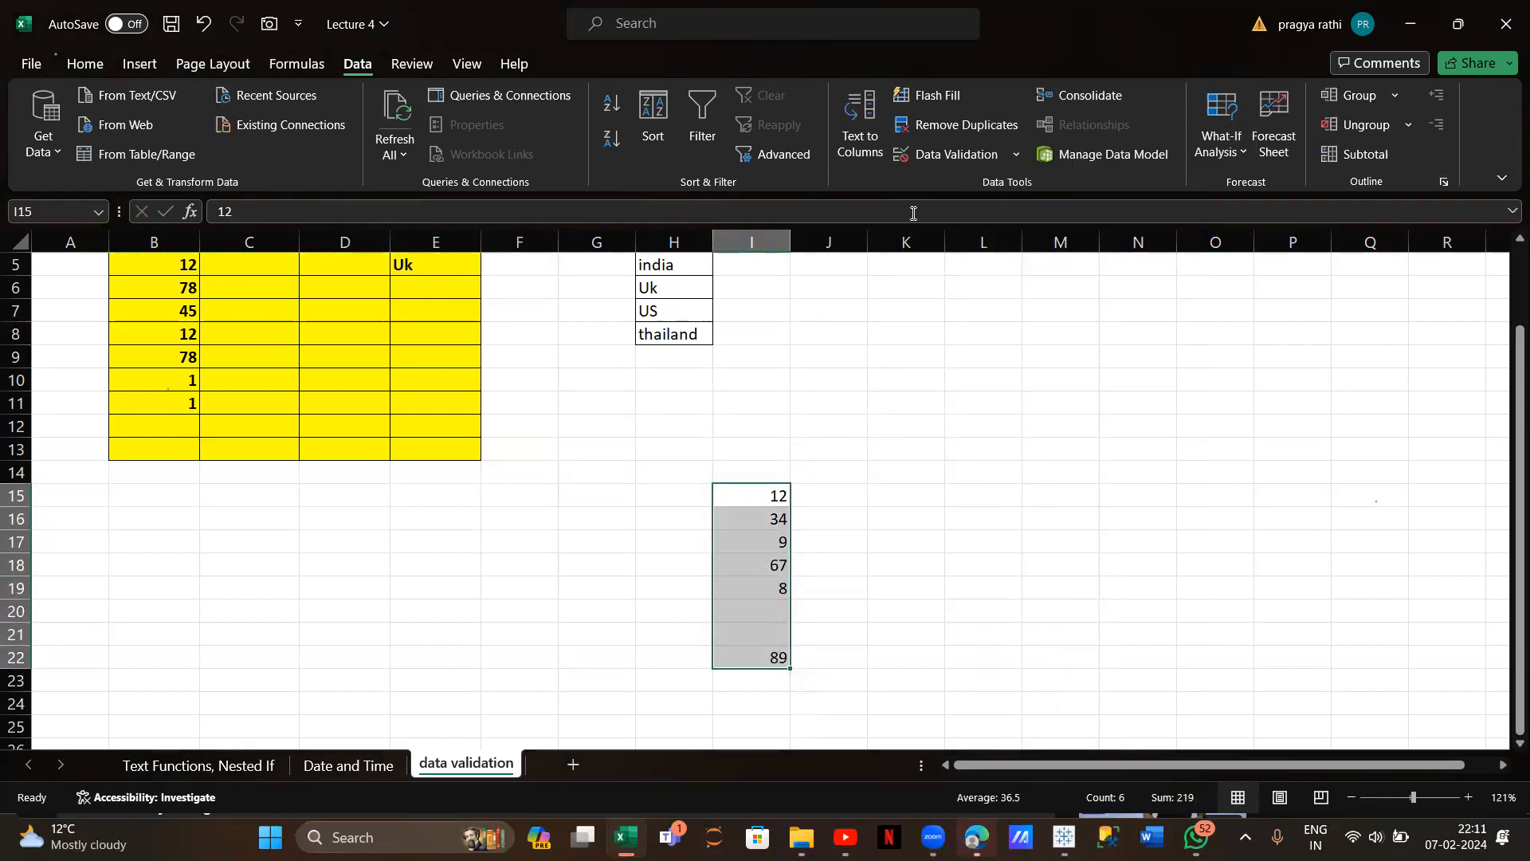
left_click(938, 158)
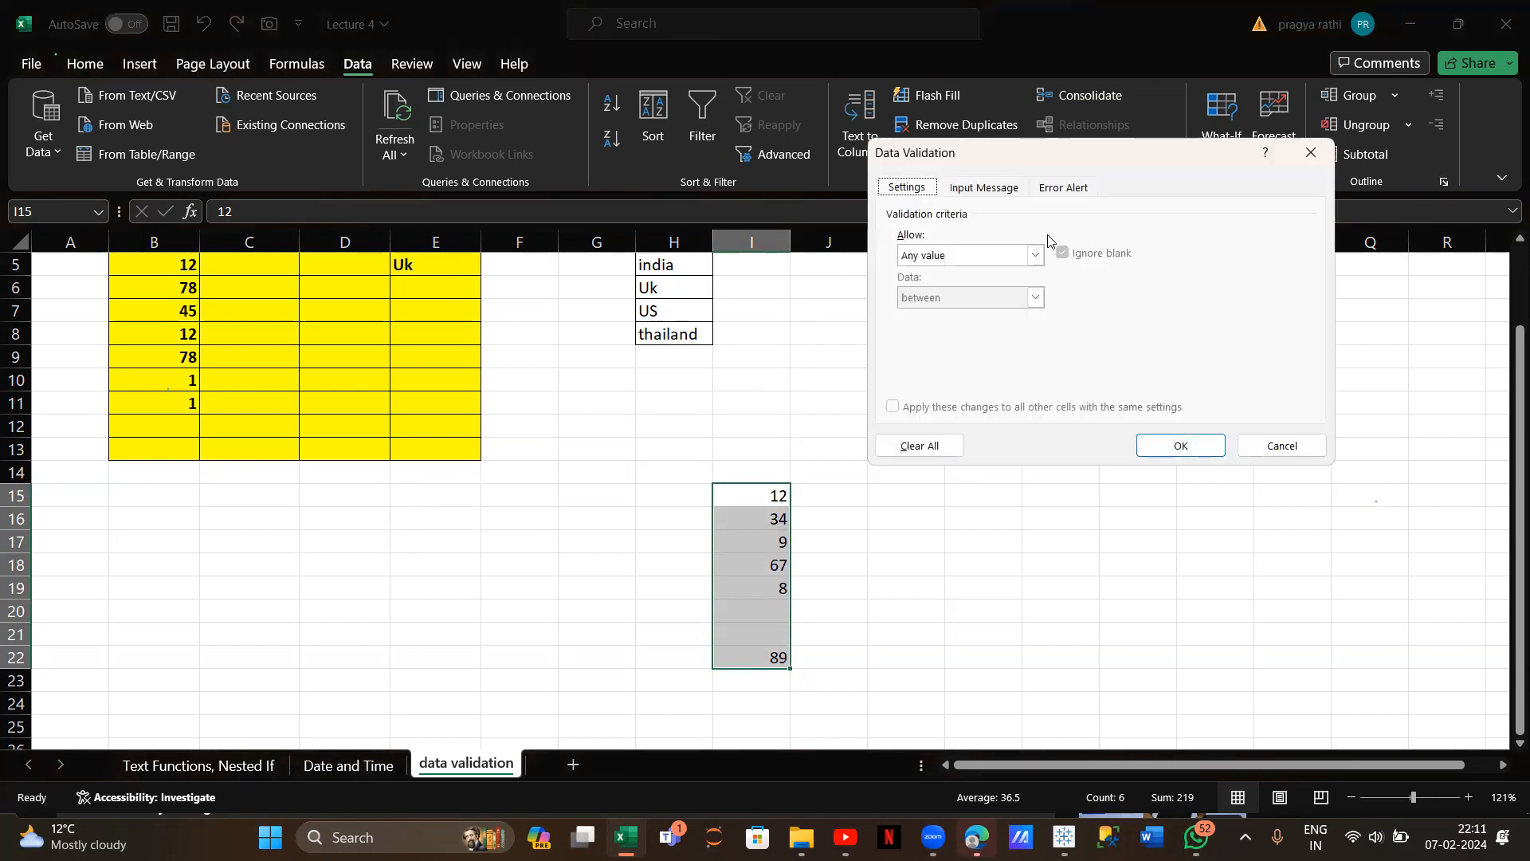
left_click(1034, 256)
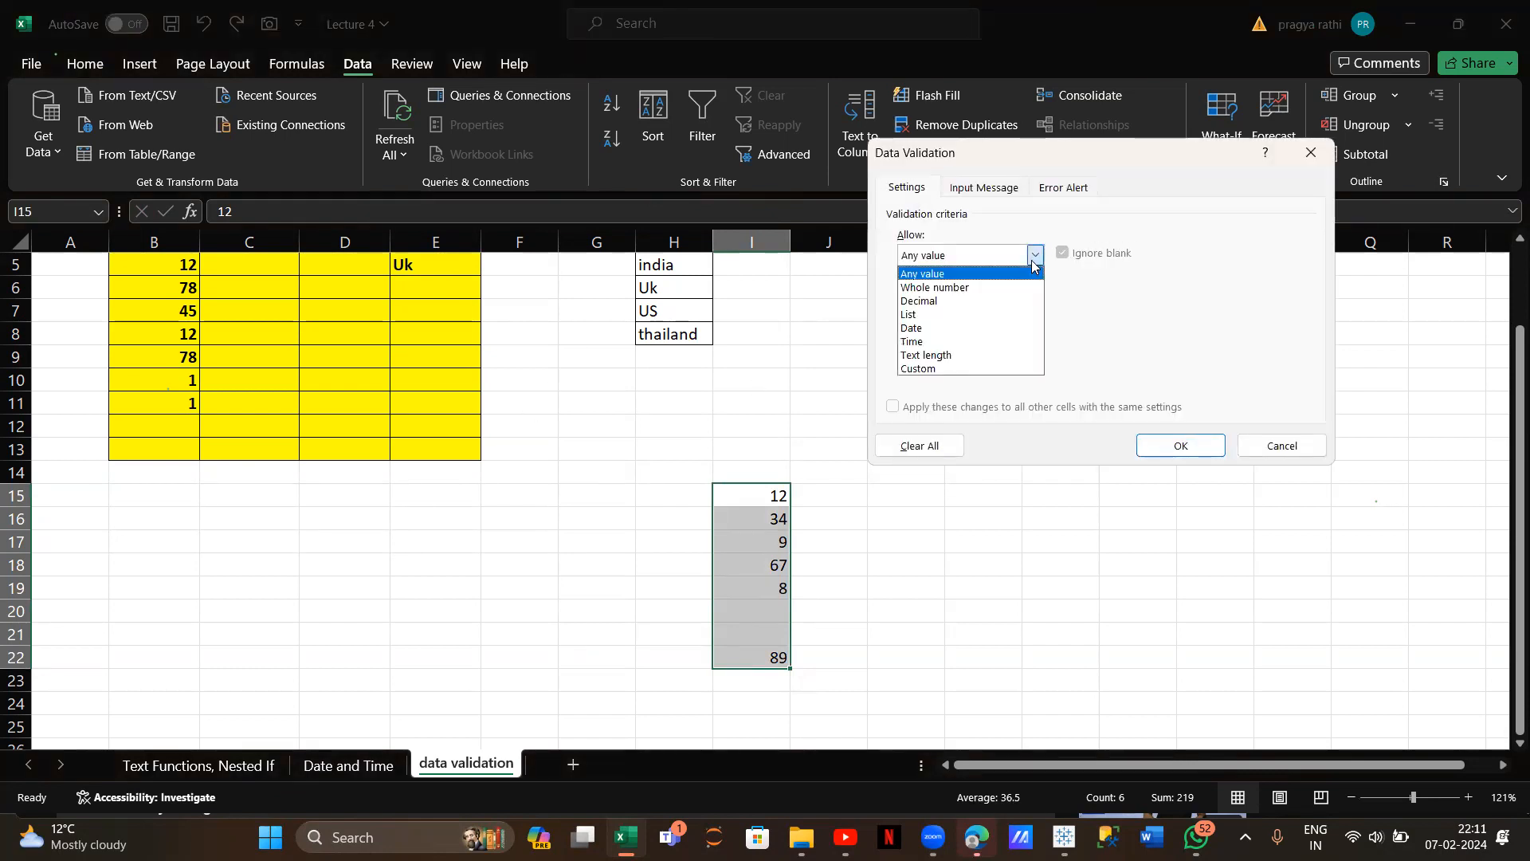
left_click(987, 289)
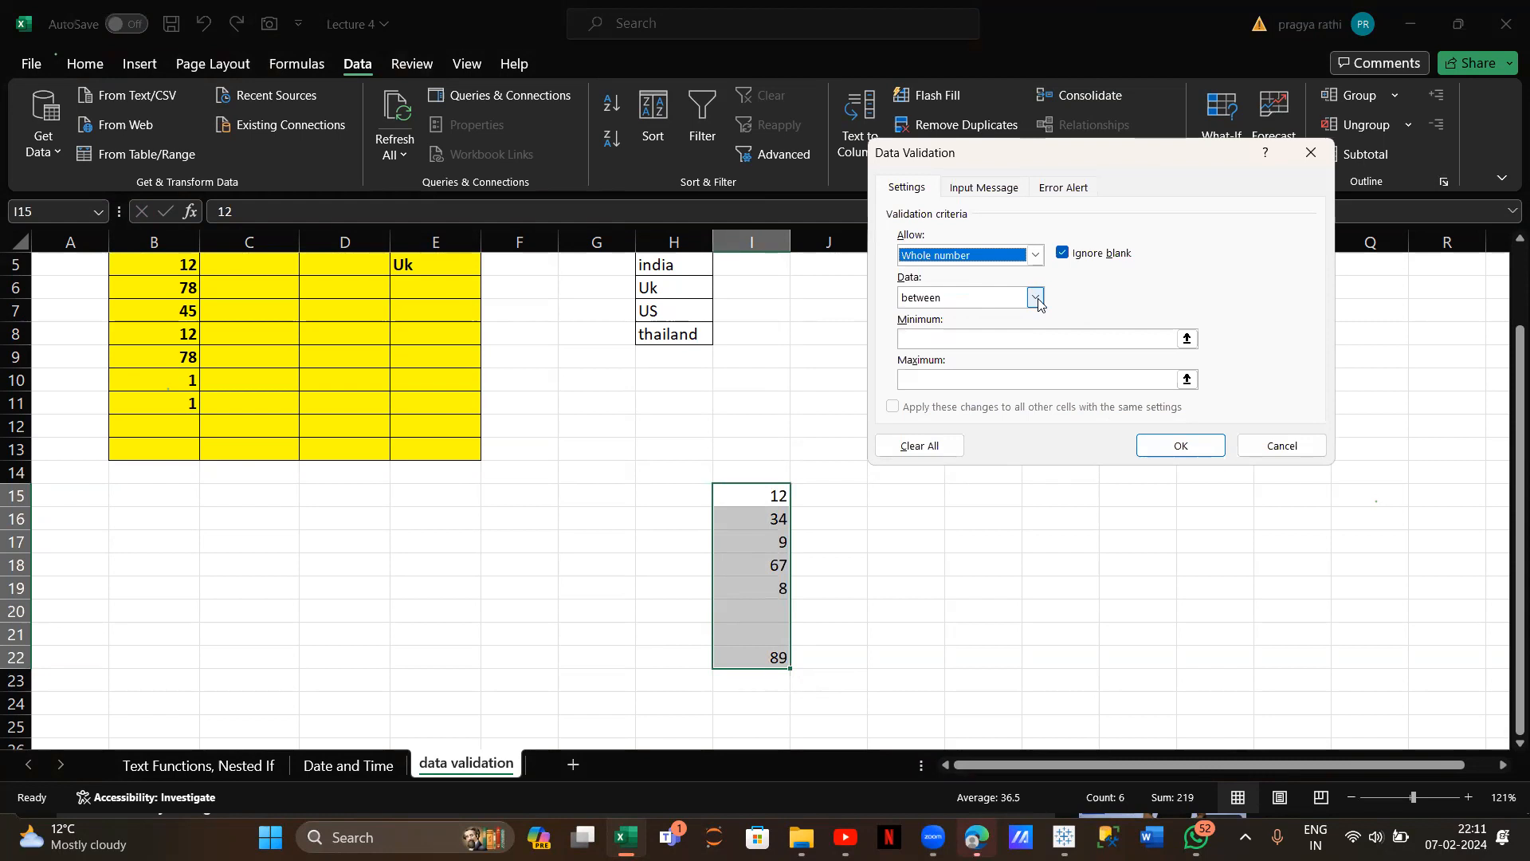
left_click(1035, 299)
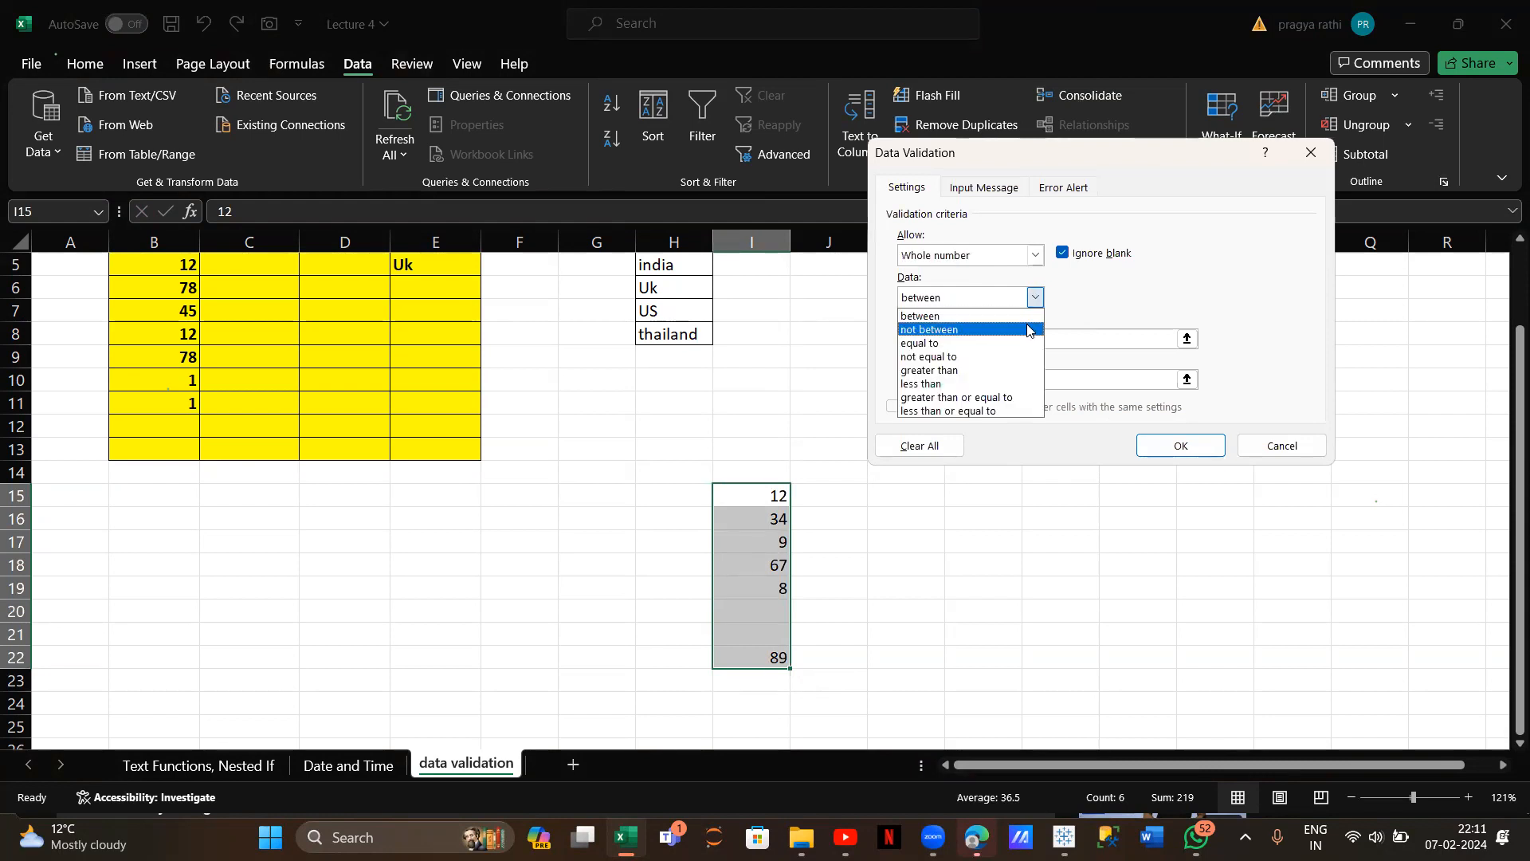
left_click(1023, 317)
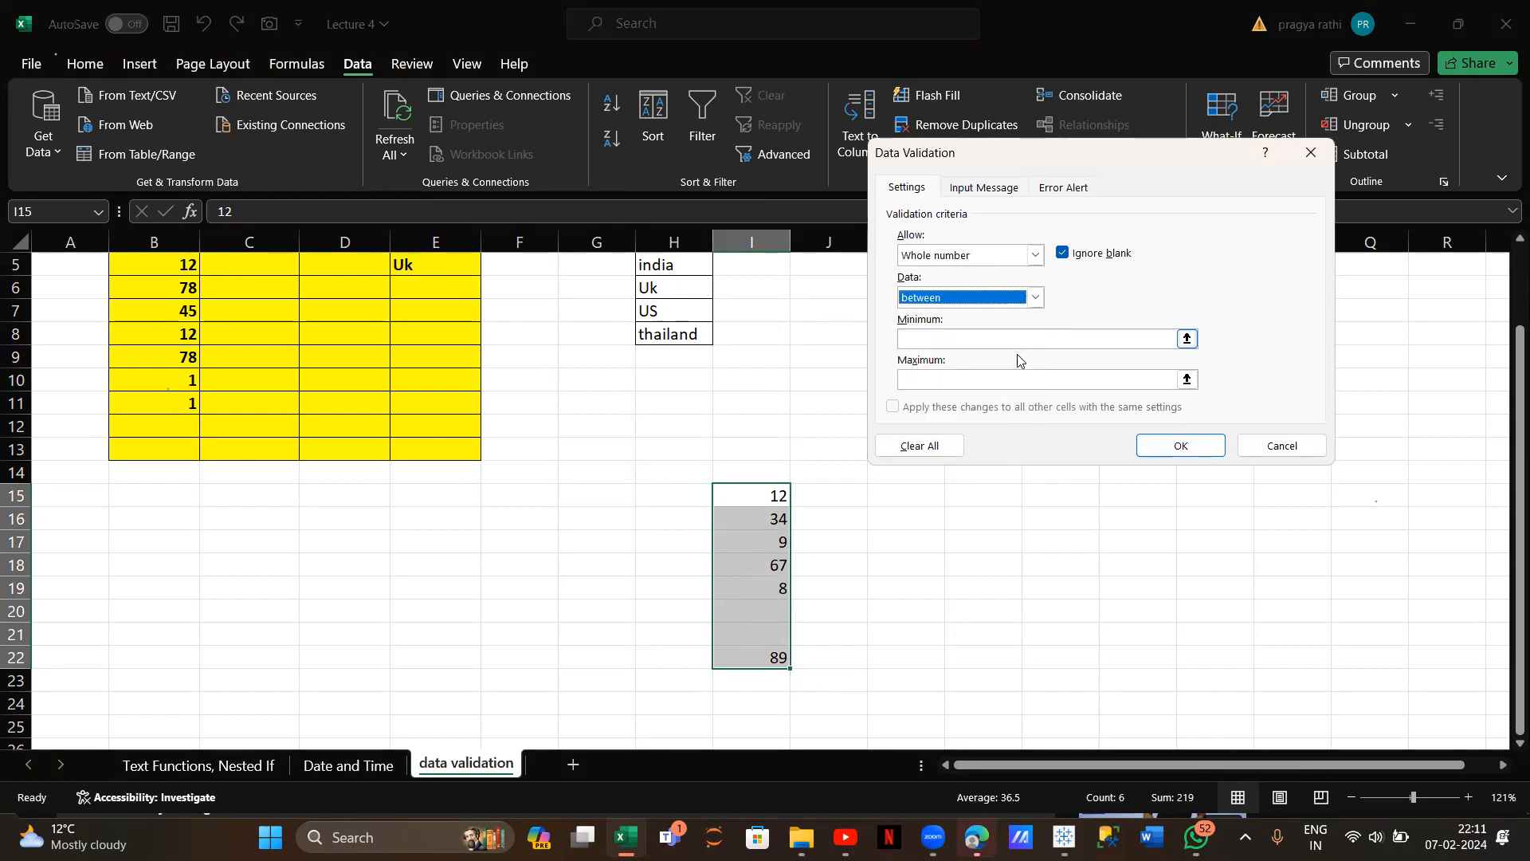
left_click(1011, 343)
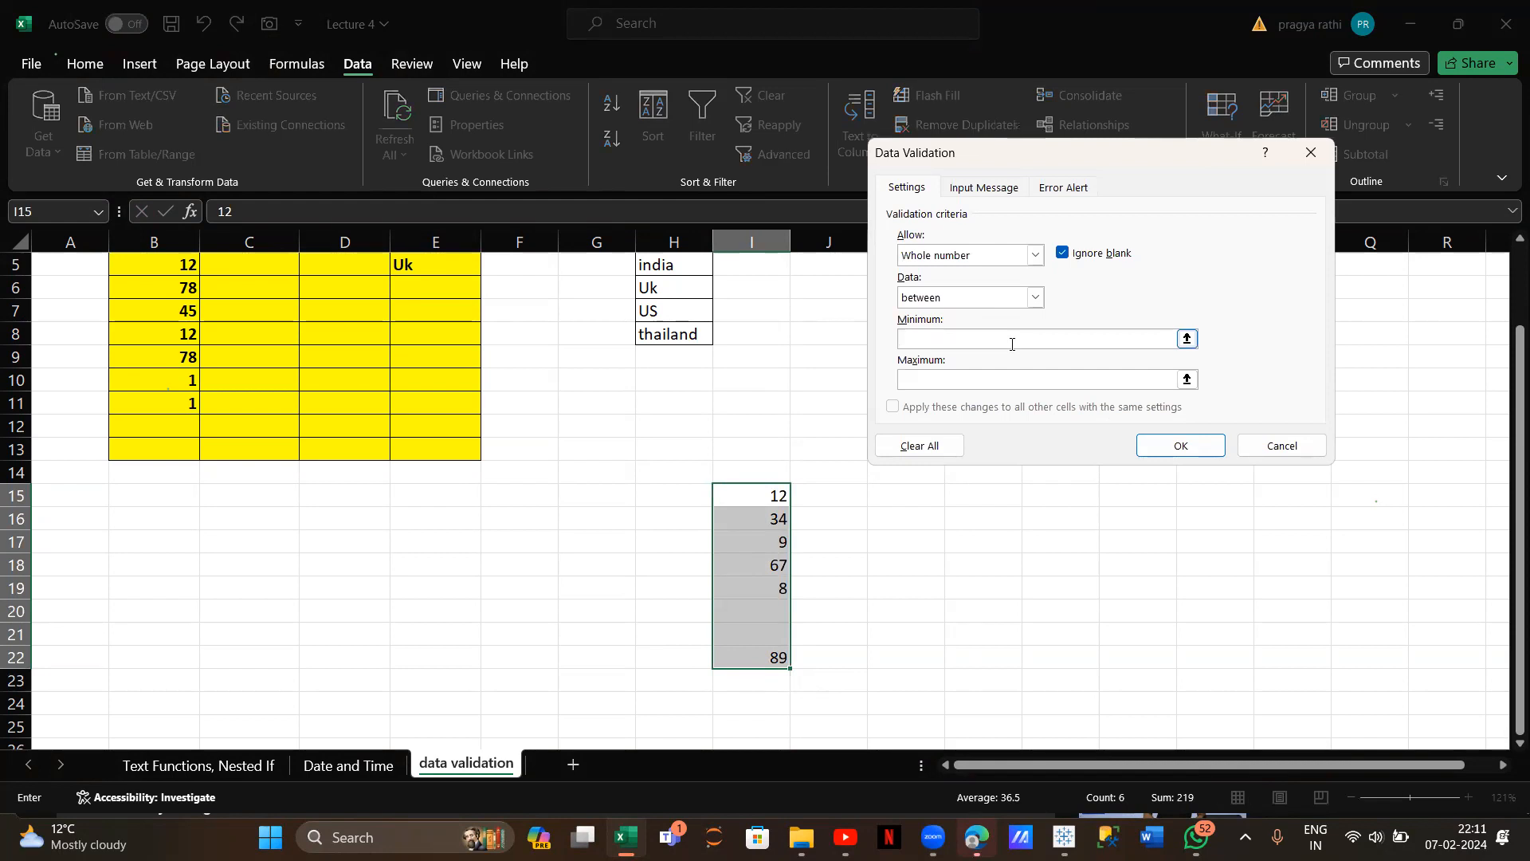
left_click(1016, 379)
left_click(1179, 444)
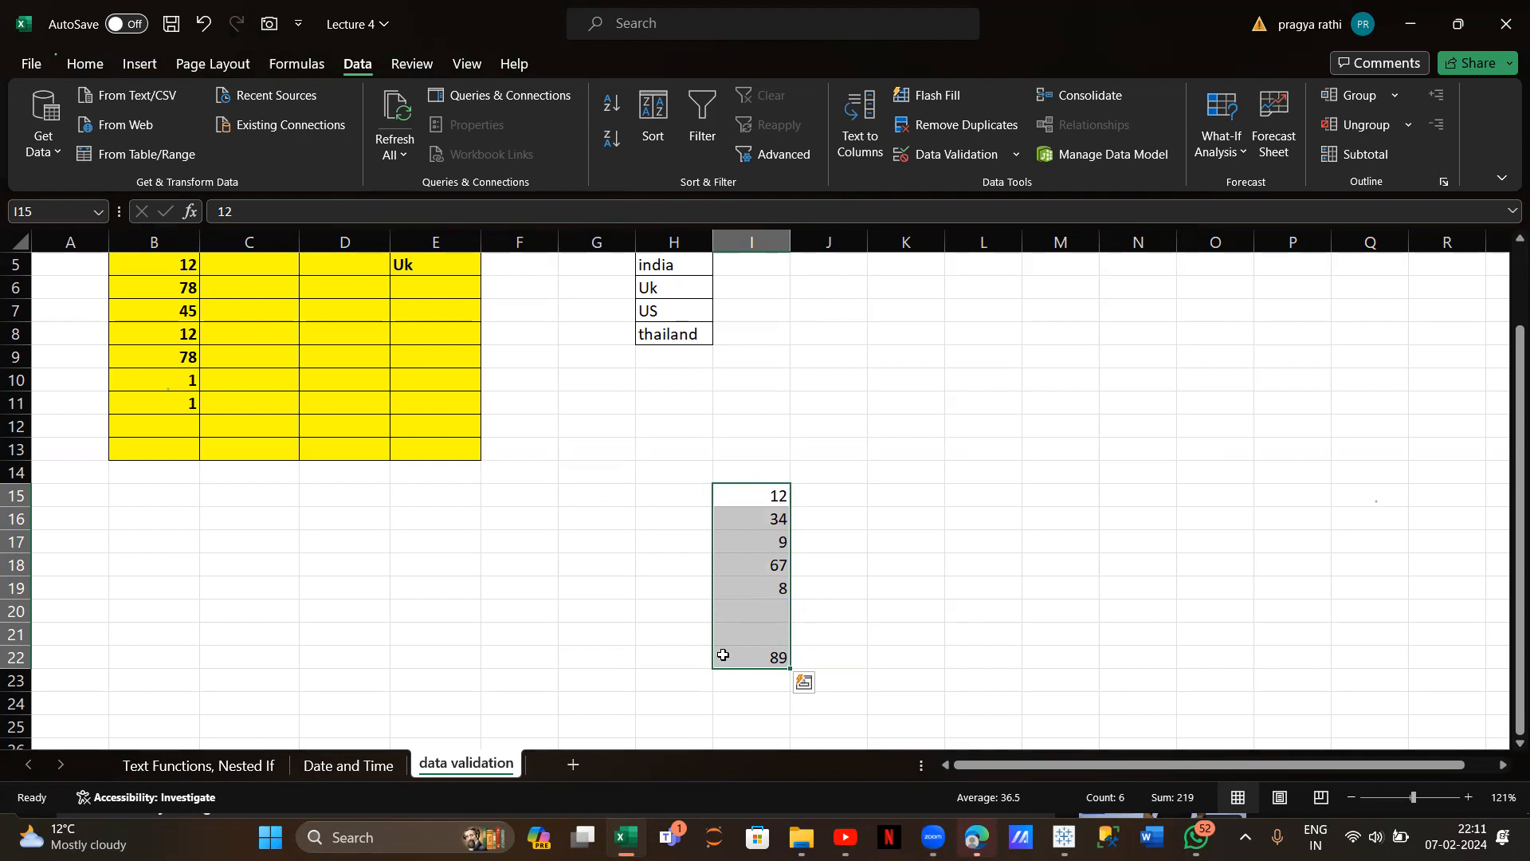
Test the value 5 in I20, cancel the rejection, and reselect I15:I22
left_click(735, 620)
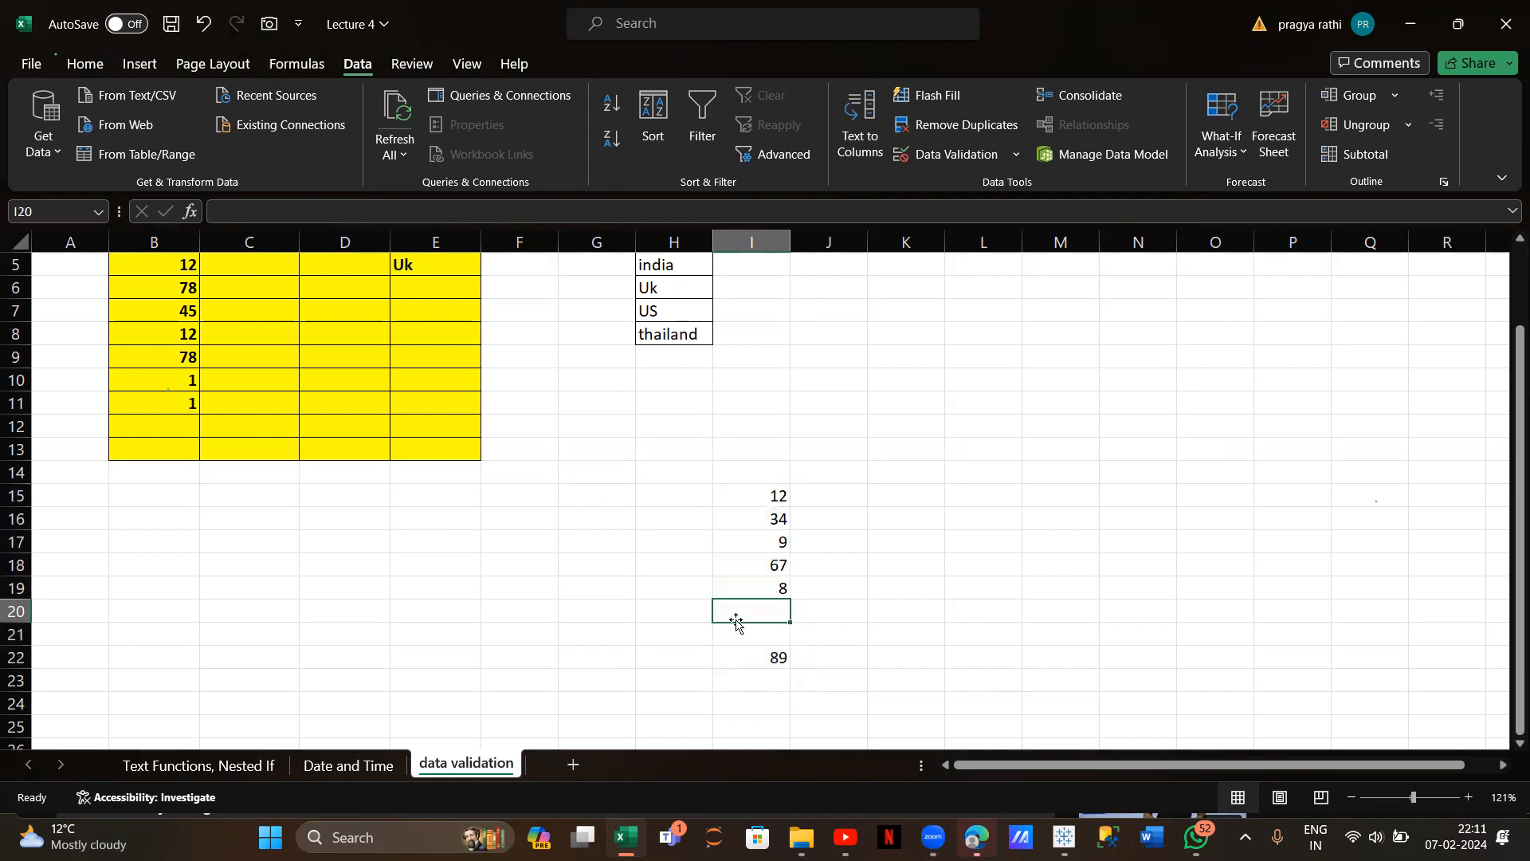
type("5")
key("Return")
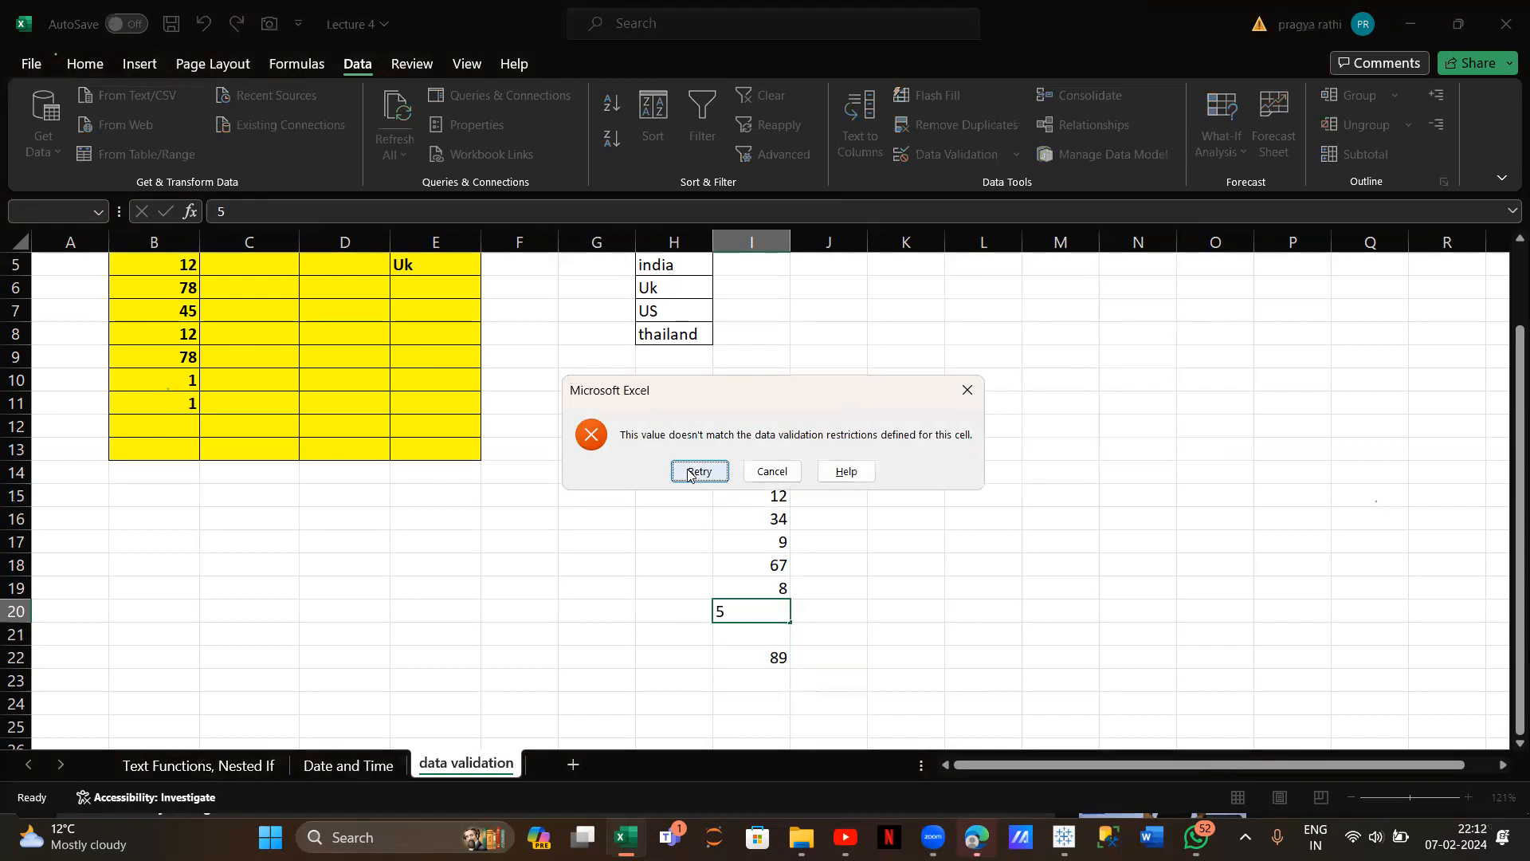
left_click(761, 471)
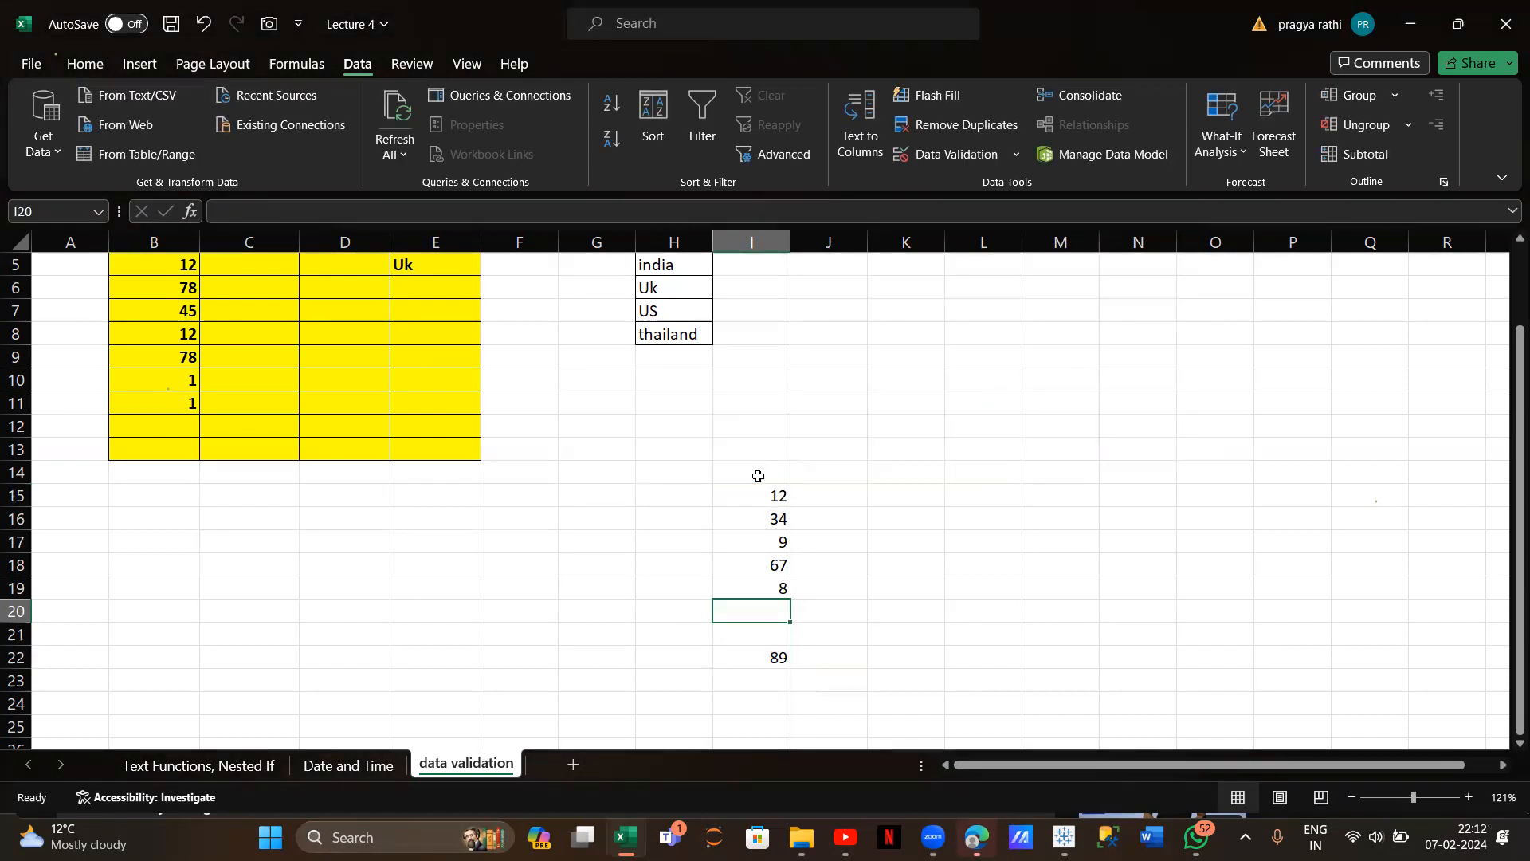
left_click_drag(763, 494, 778, 654)
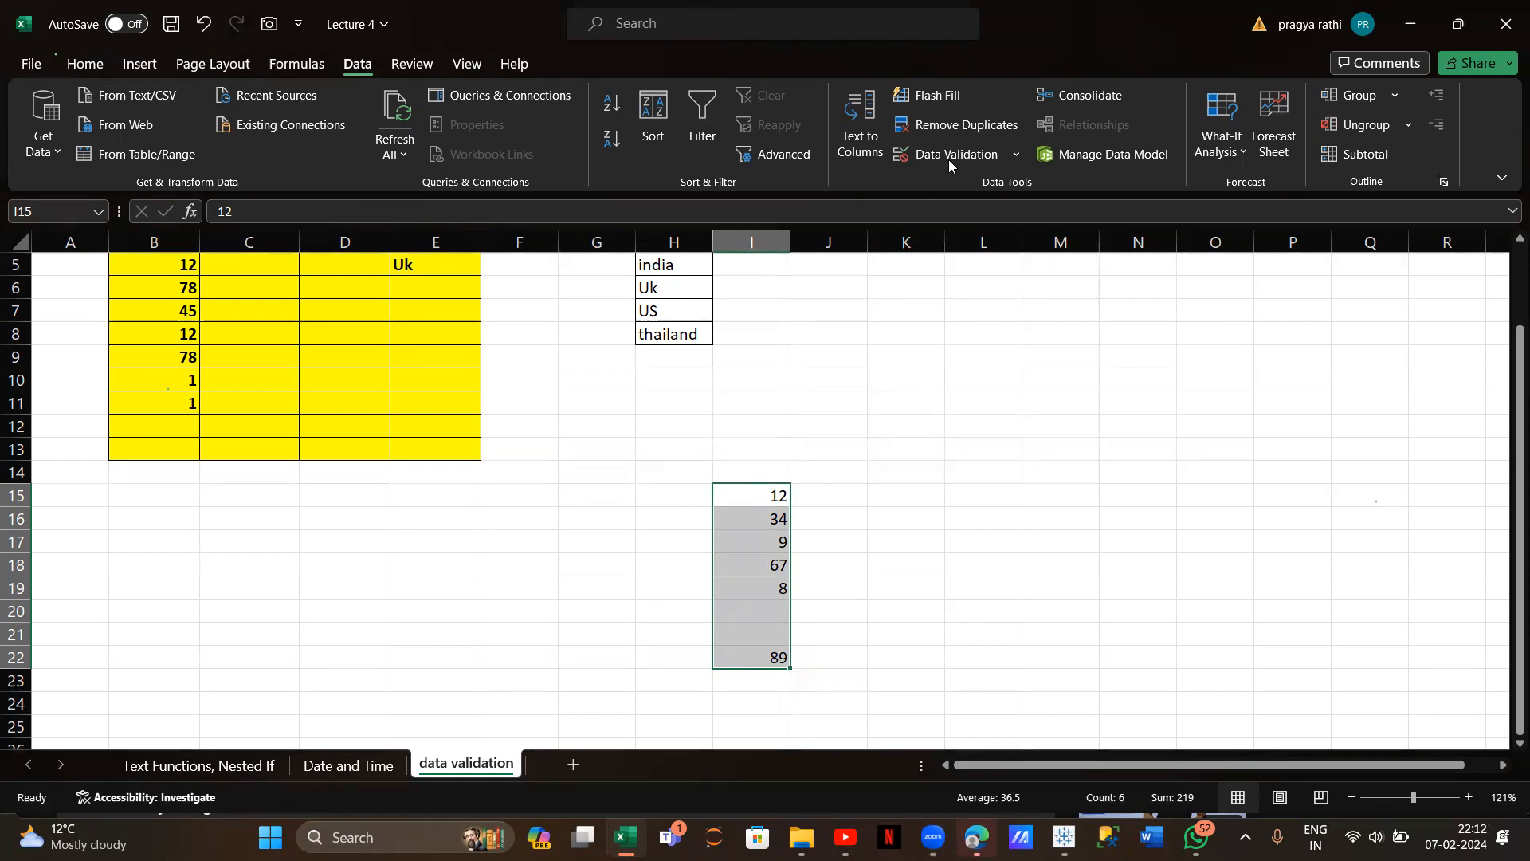
Circle the invalid entries: 1 in B10 and B11, plus 12, 9 and 8 in column I
left_click(962, 143)
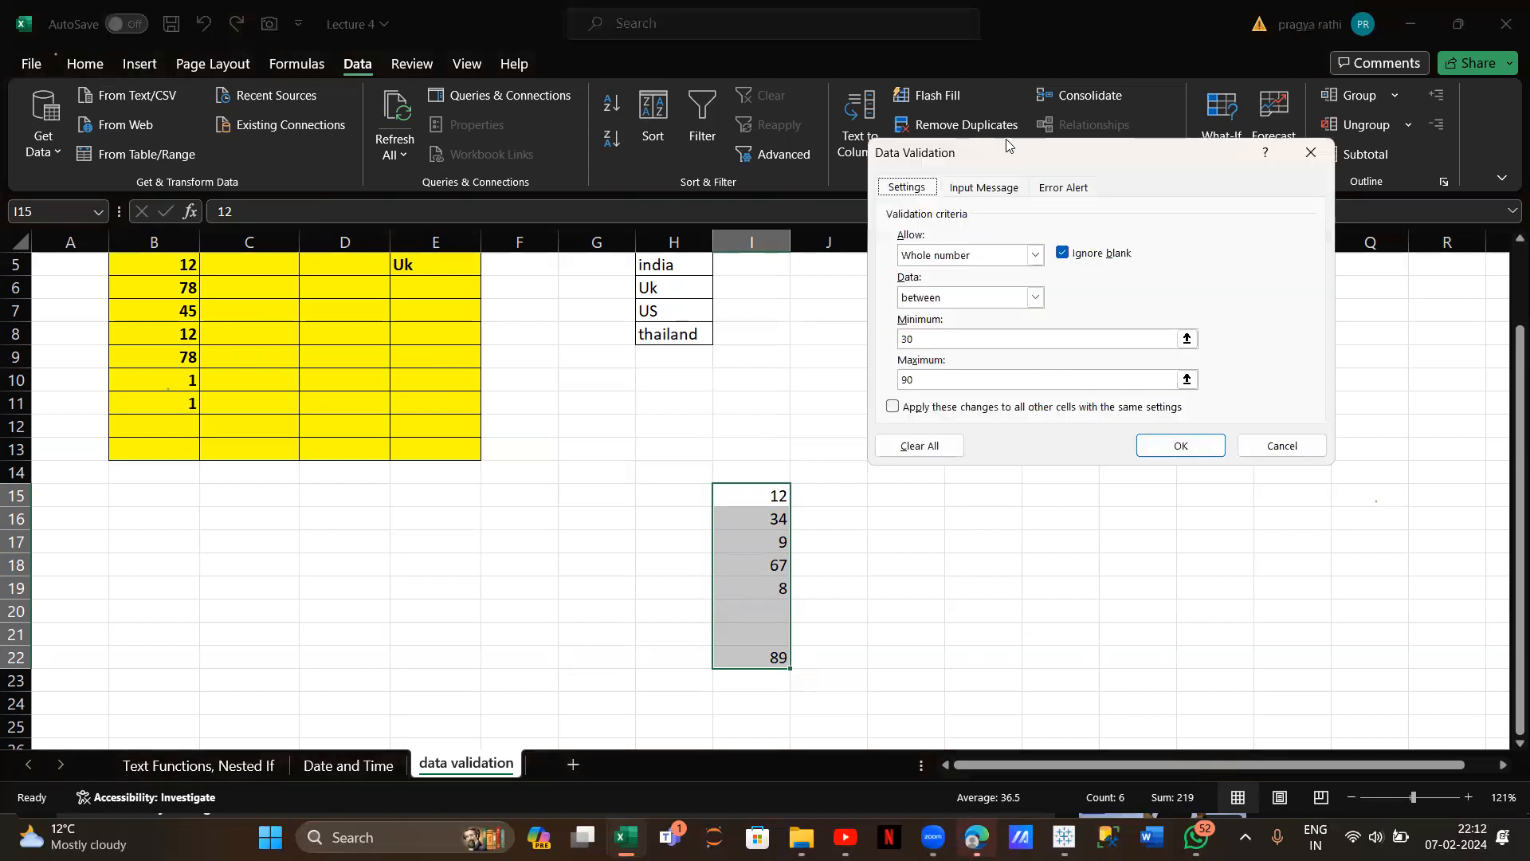
left_click(1311, 151)
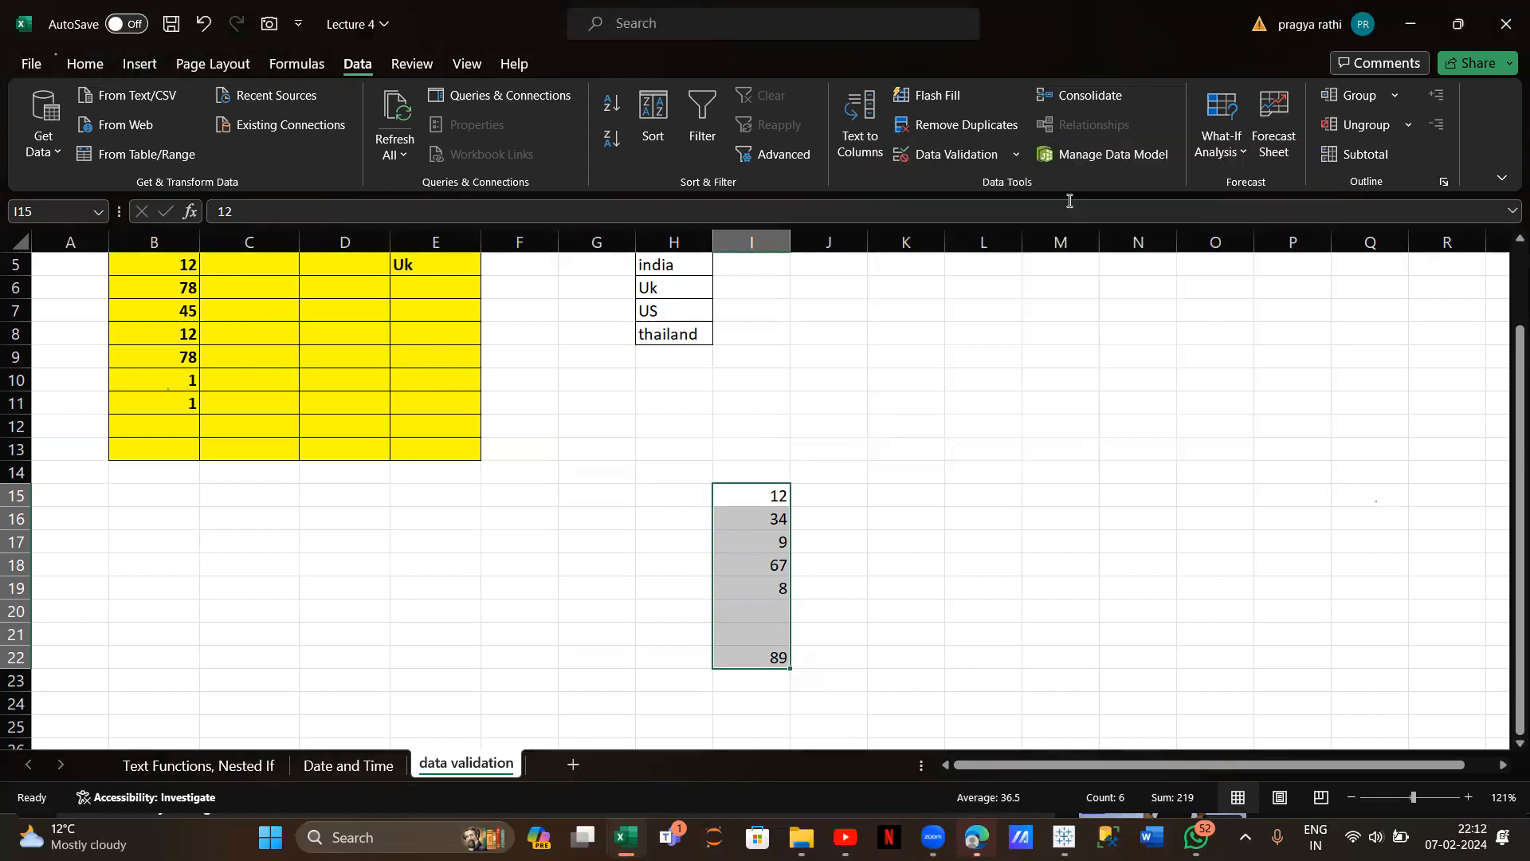
left_click(1015, 160)
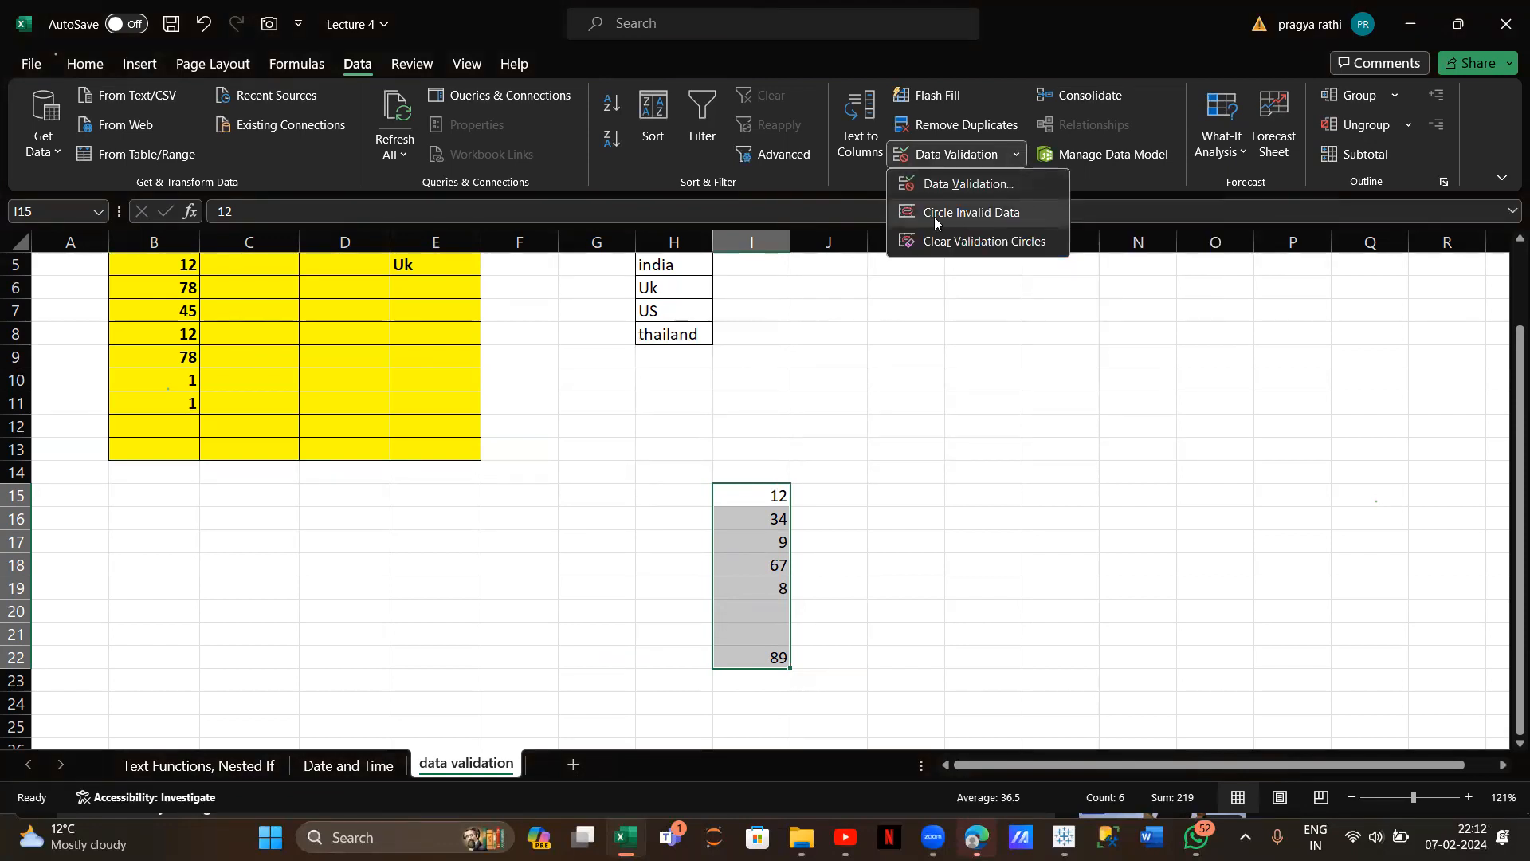
left_click(976, 217)
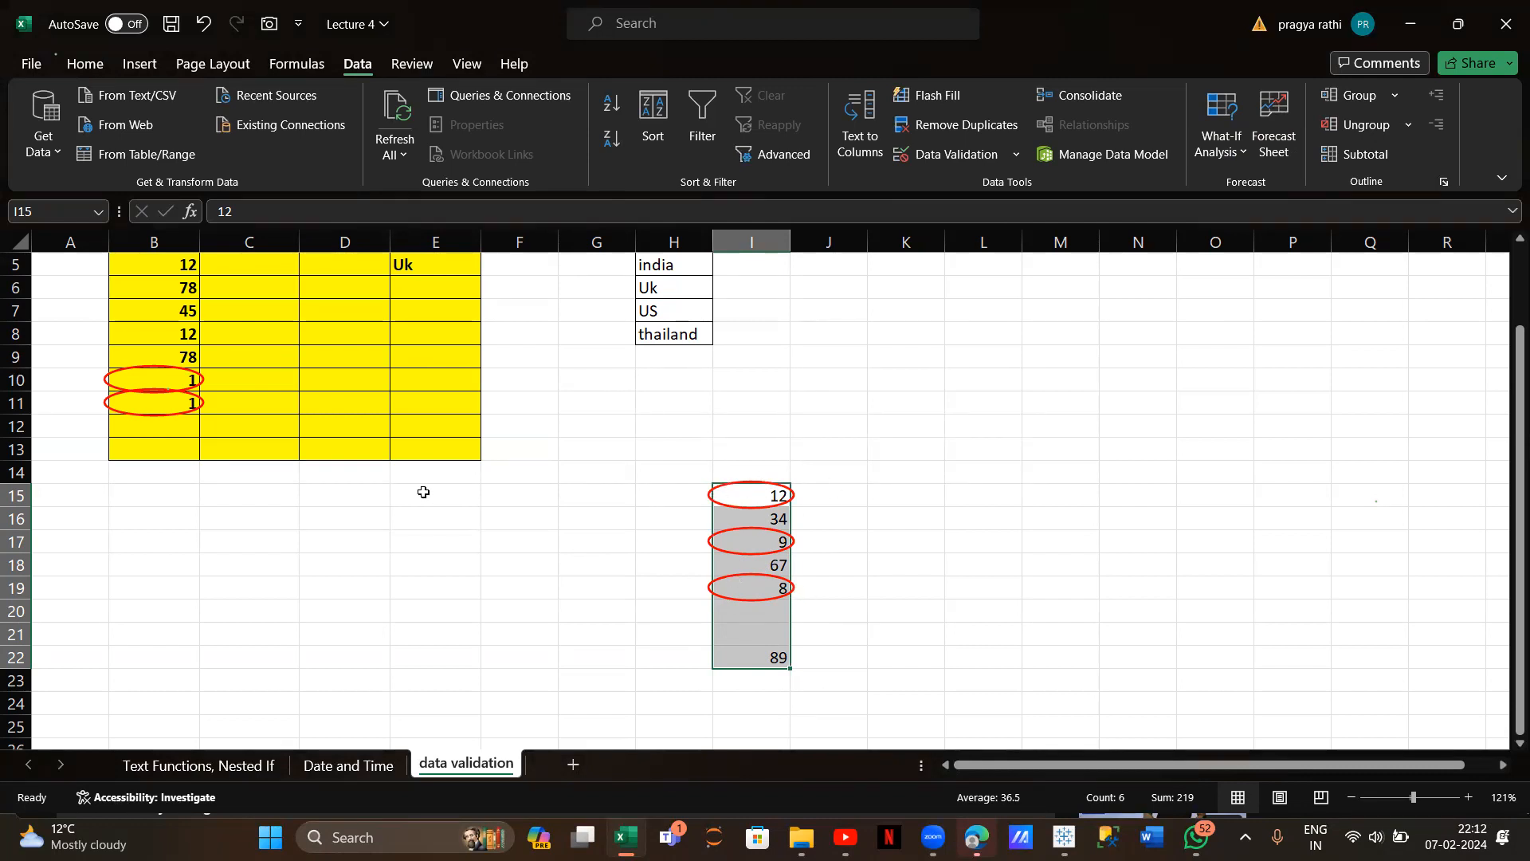
scroll(423, 492, "up", 2)
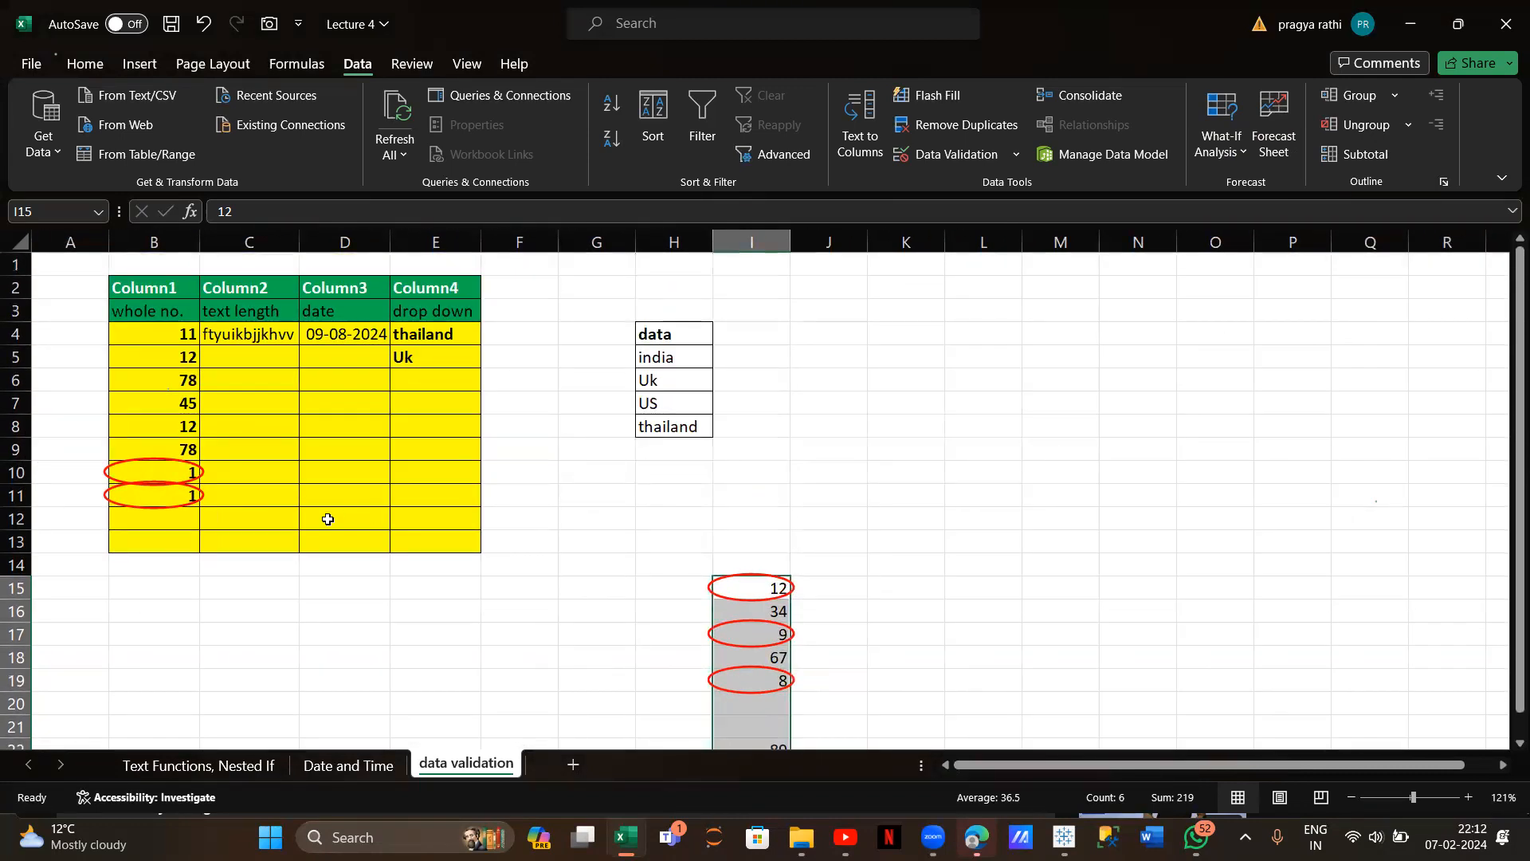
scroll(327, 519, "down", 2)
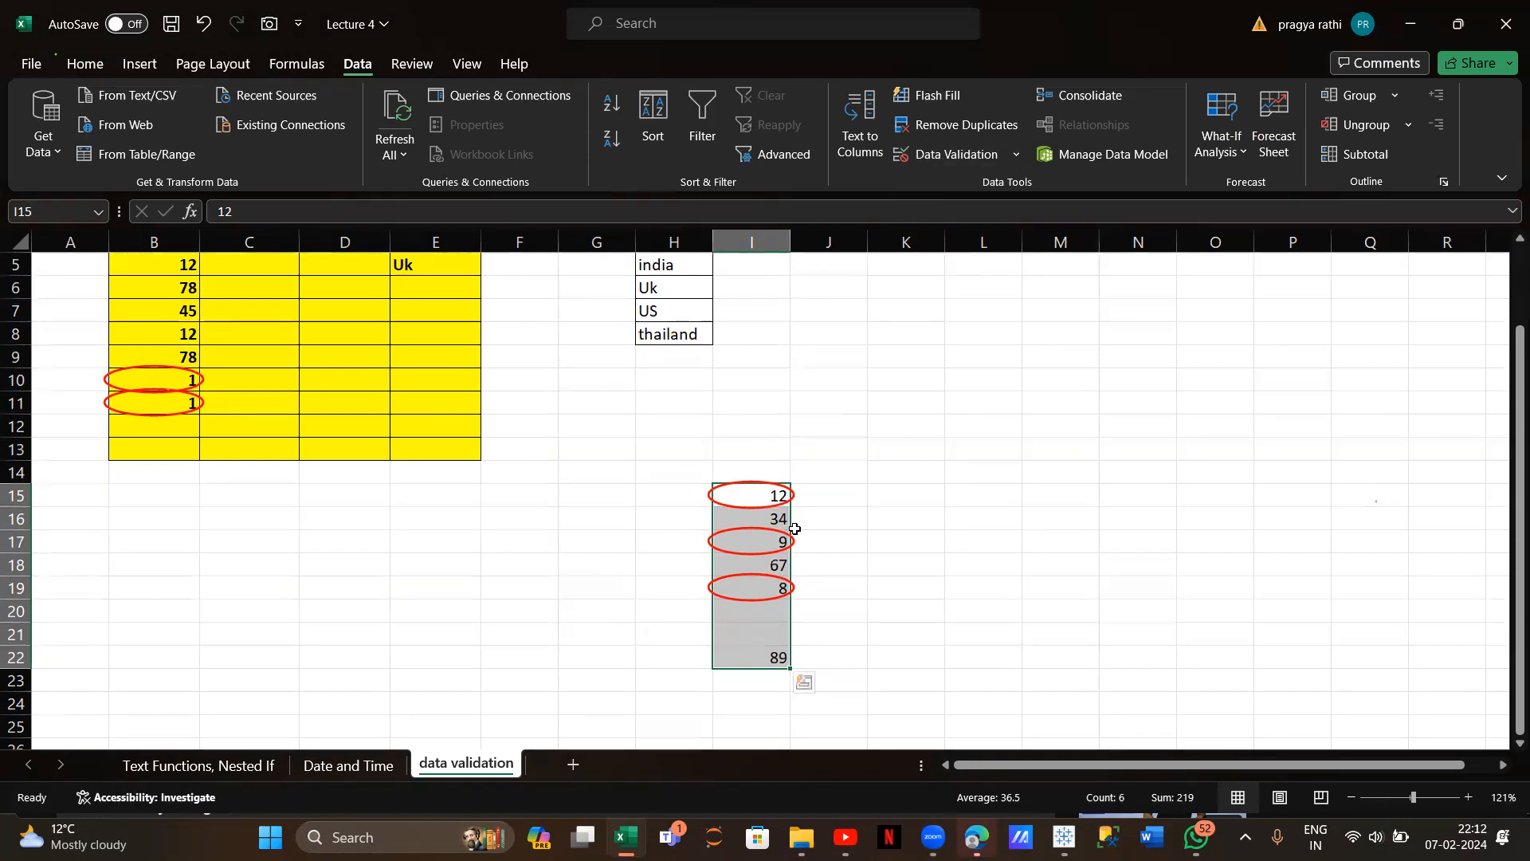
Replace 9 in I17 with 45 and 8 in I19 with 80
left_click(767, 544)
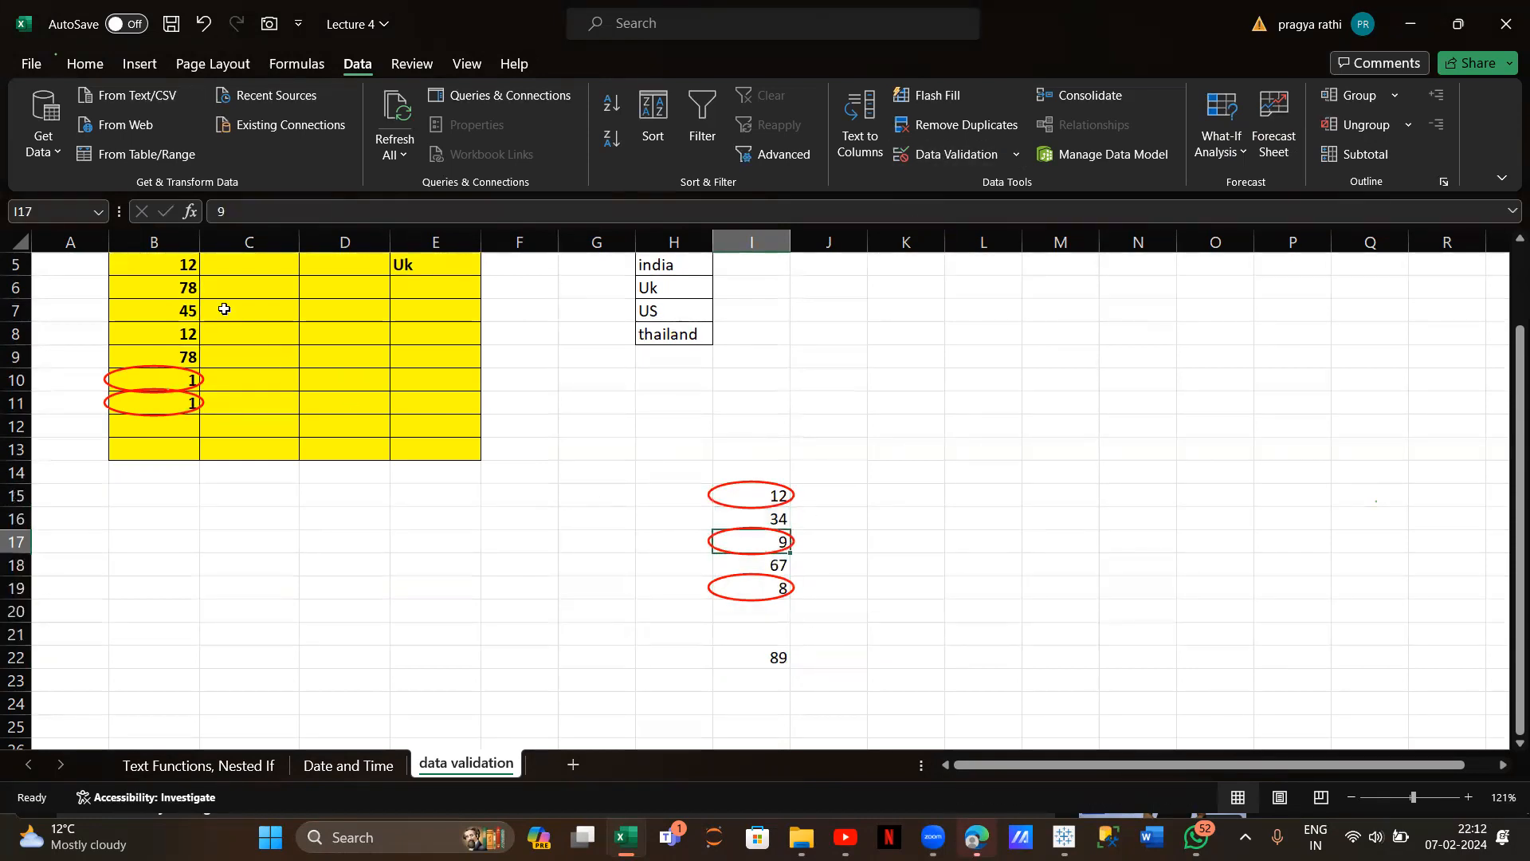
key("Delete")
left_click(237, 213)
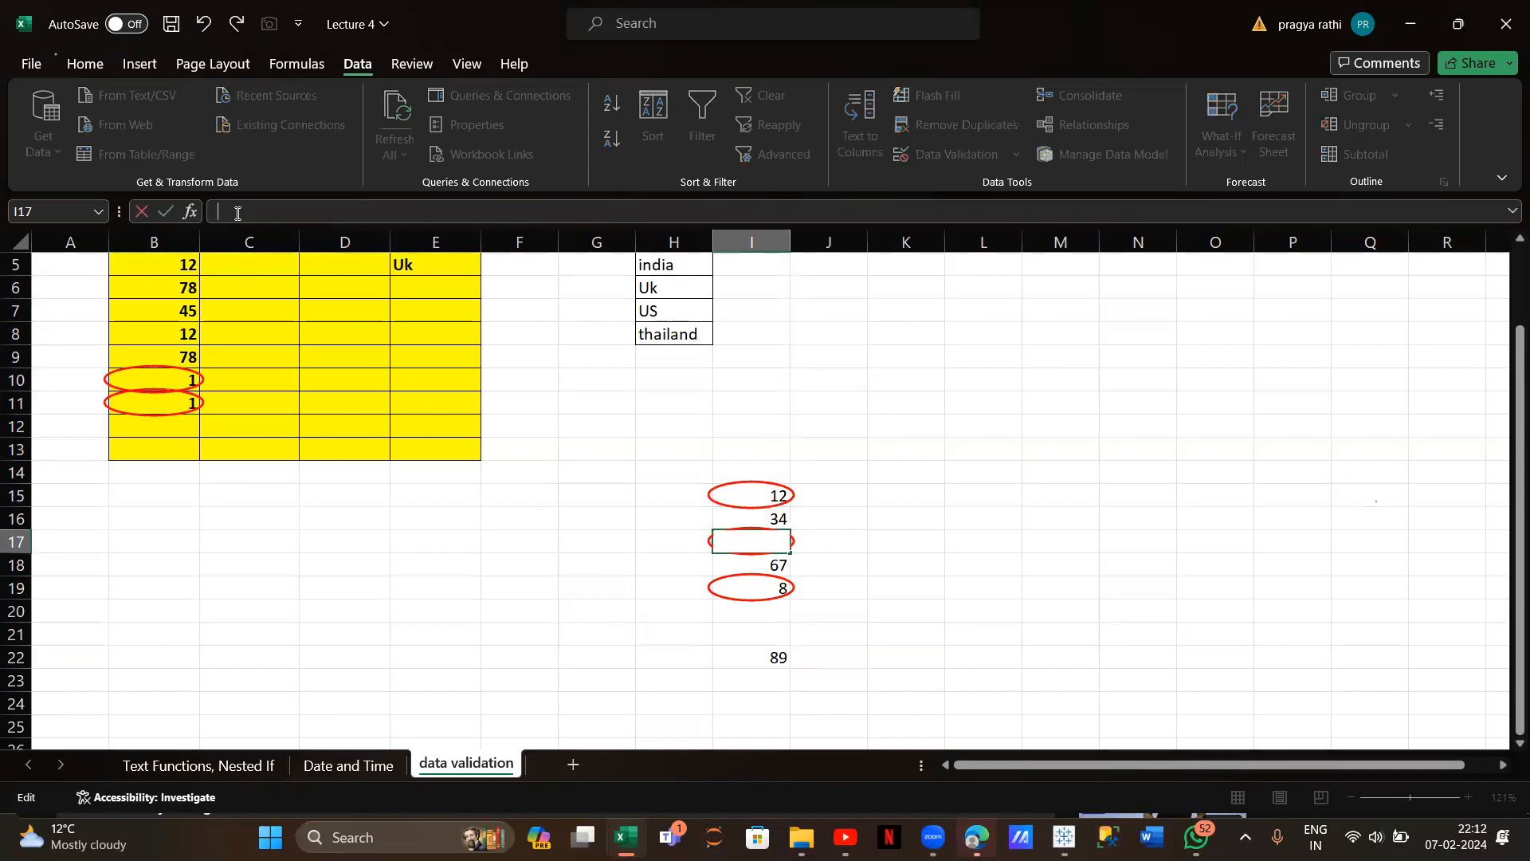
type("45")
key("Return")
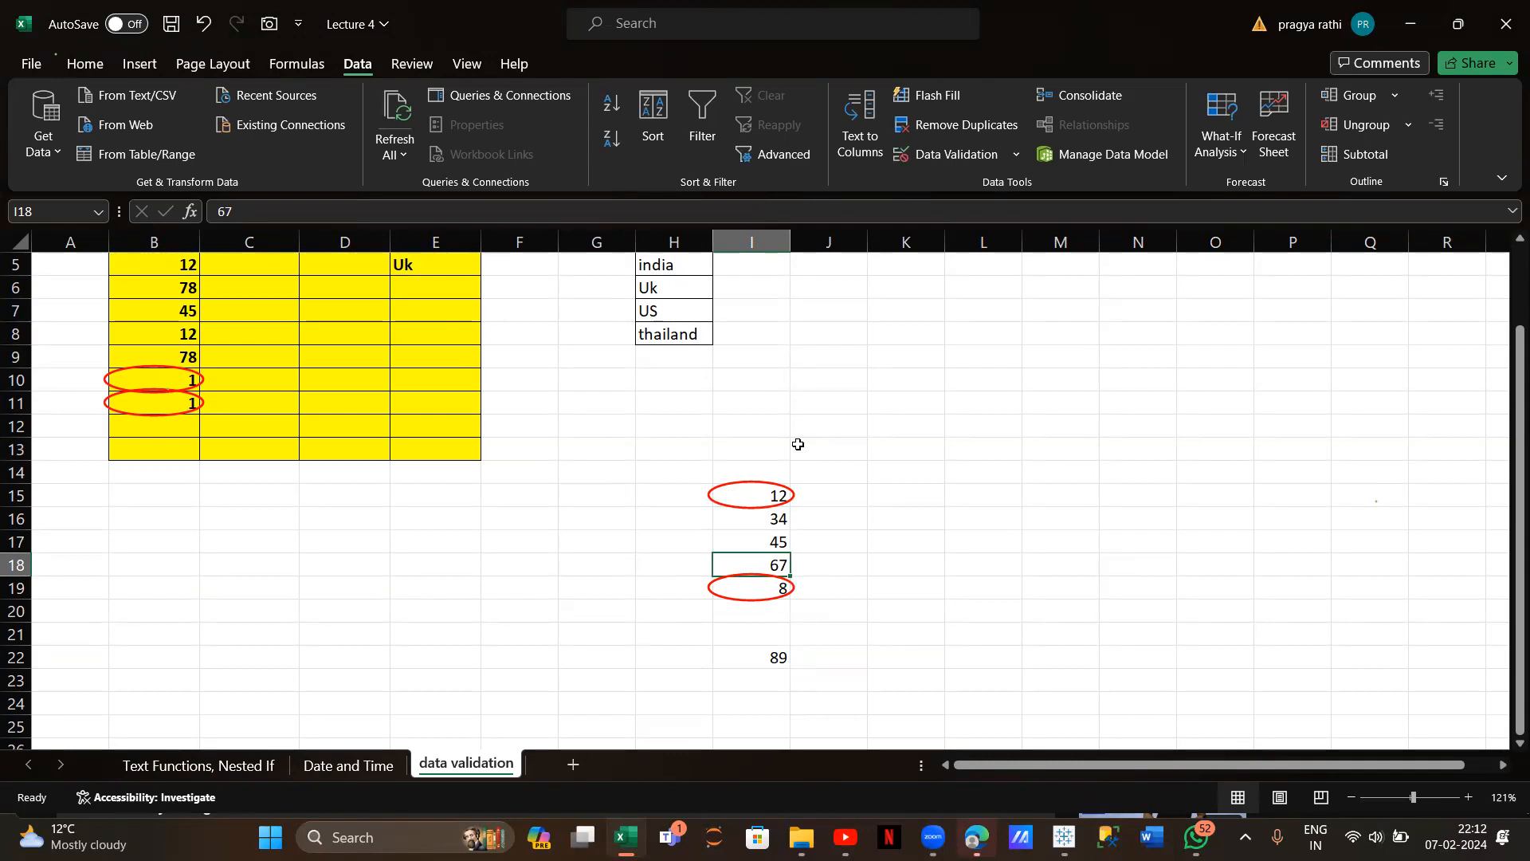
left_click(756, 596)
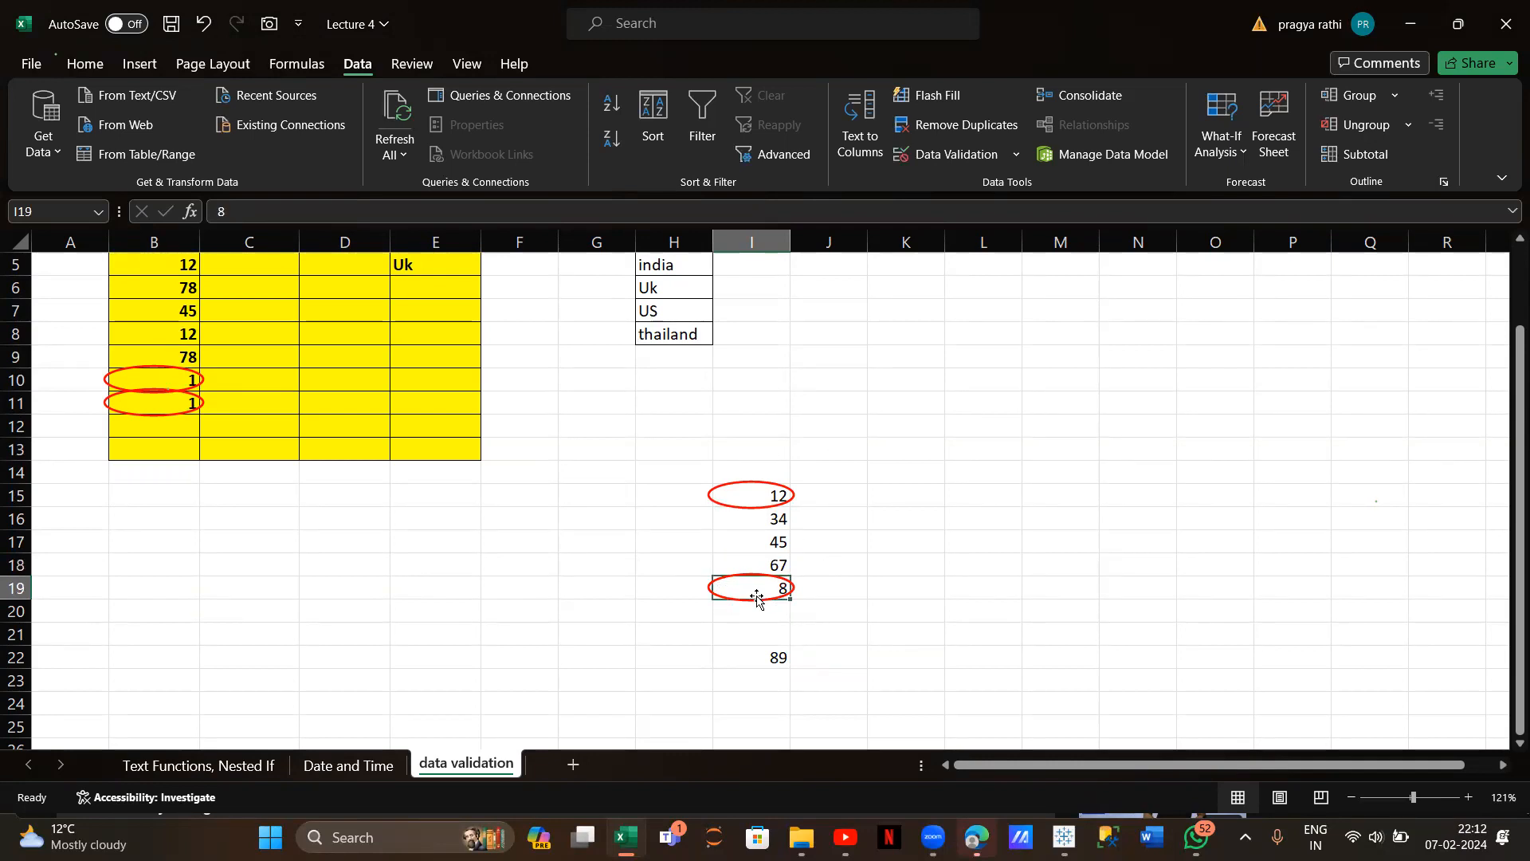
double_click(756, 596)
type("0")
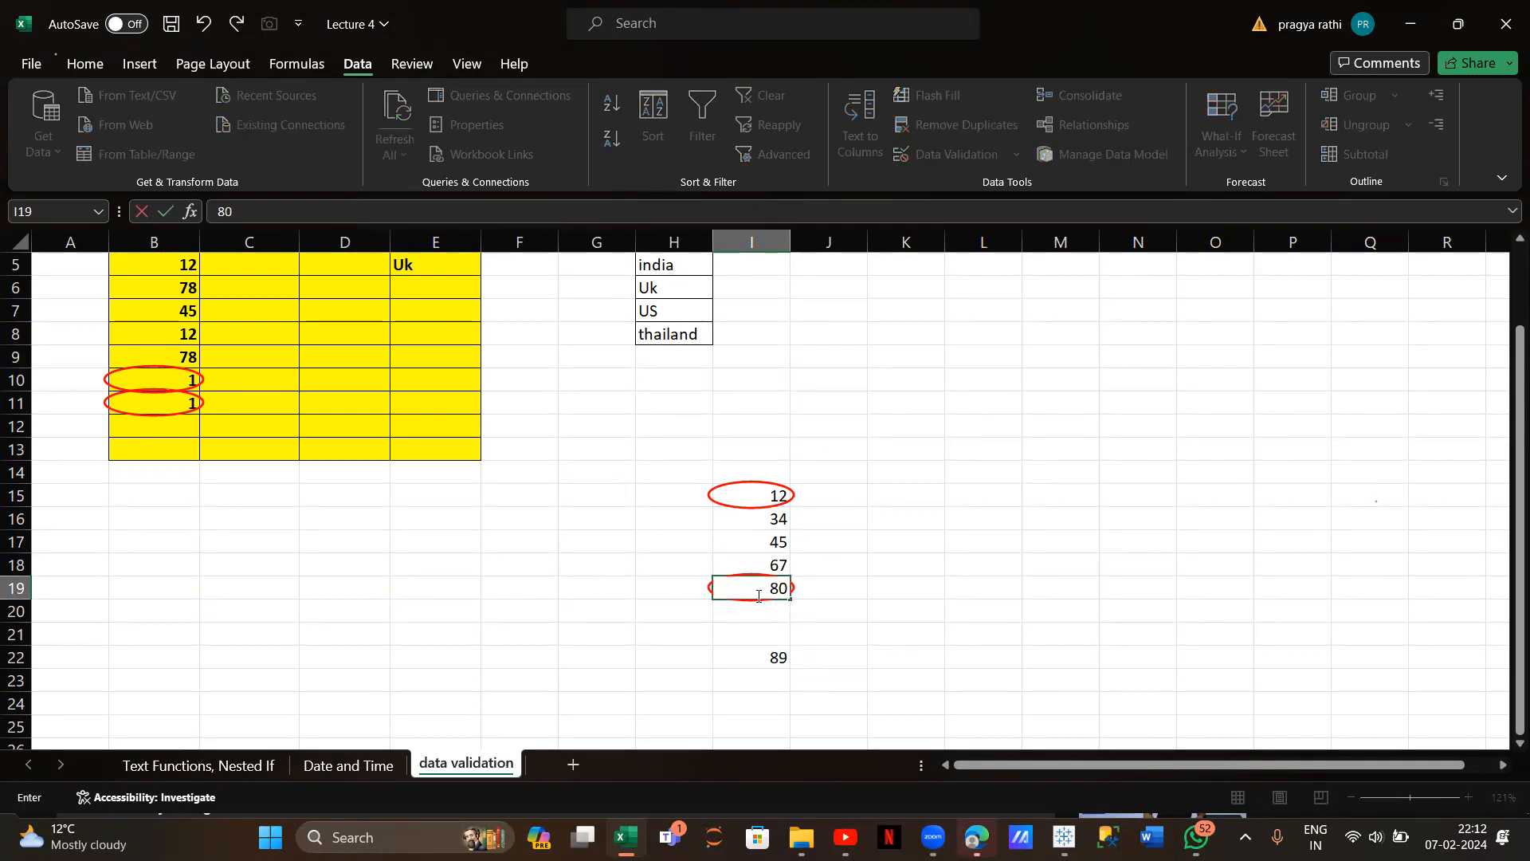
key("Return")
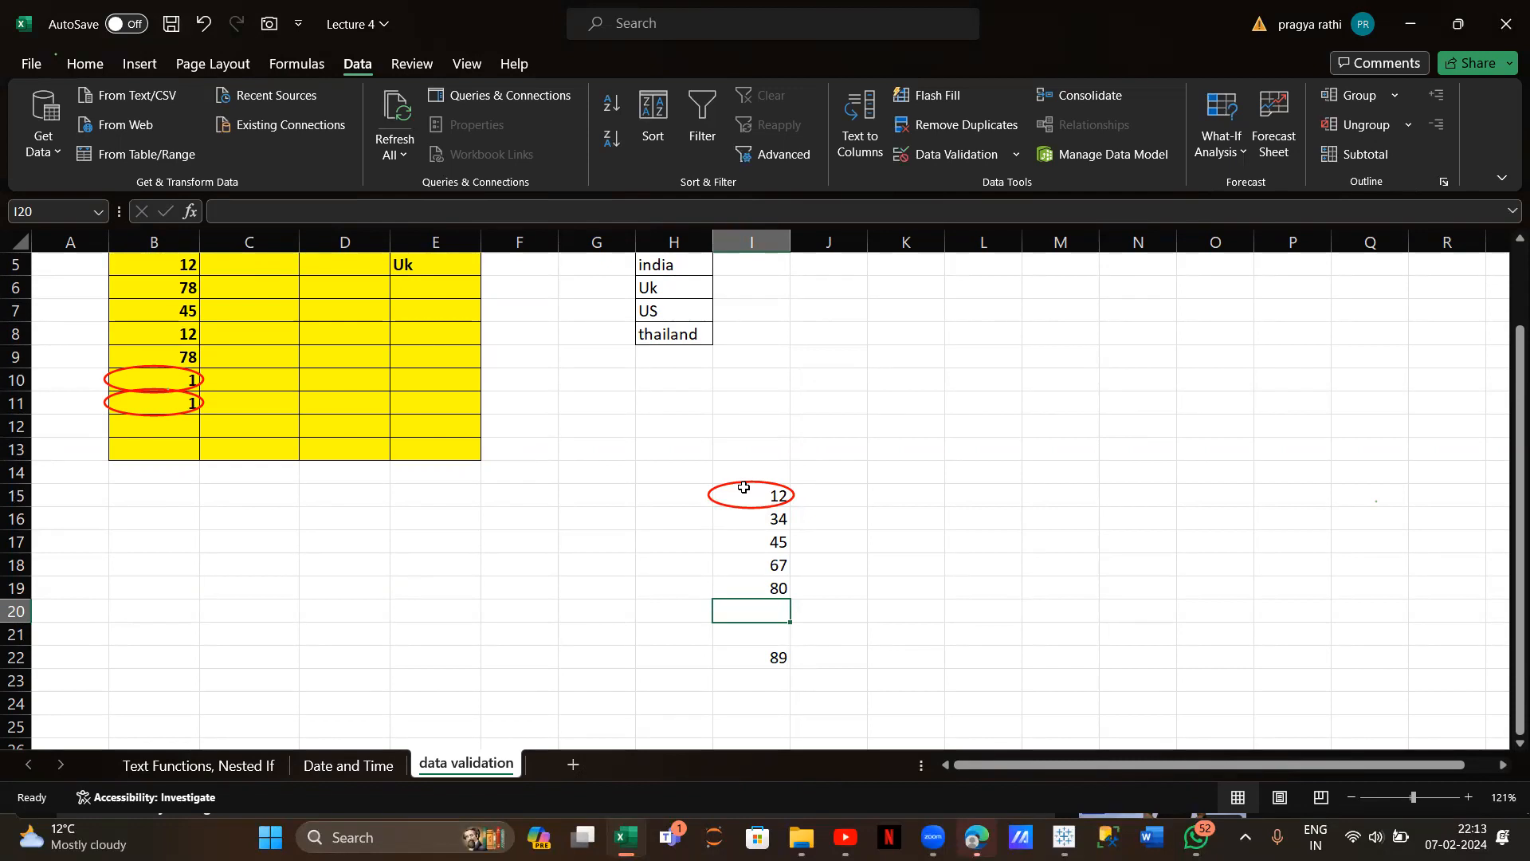
Clear all red validation circles from the sheet
left_click_drag(747, 494, 777, 658)
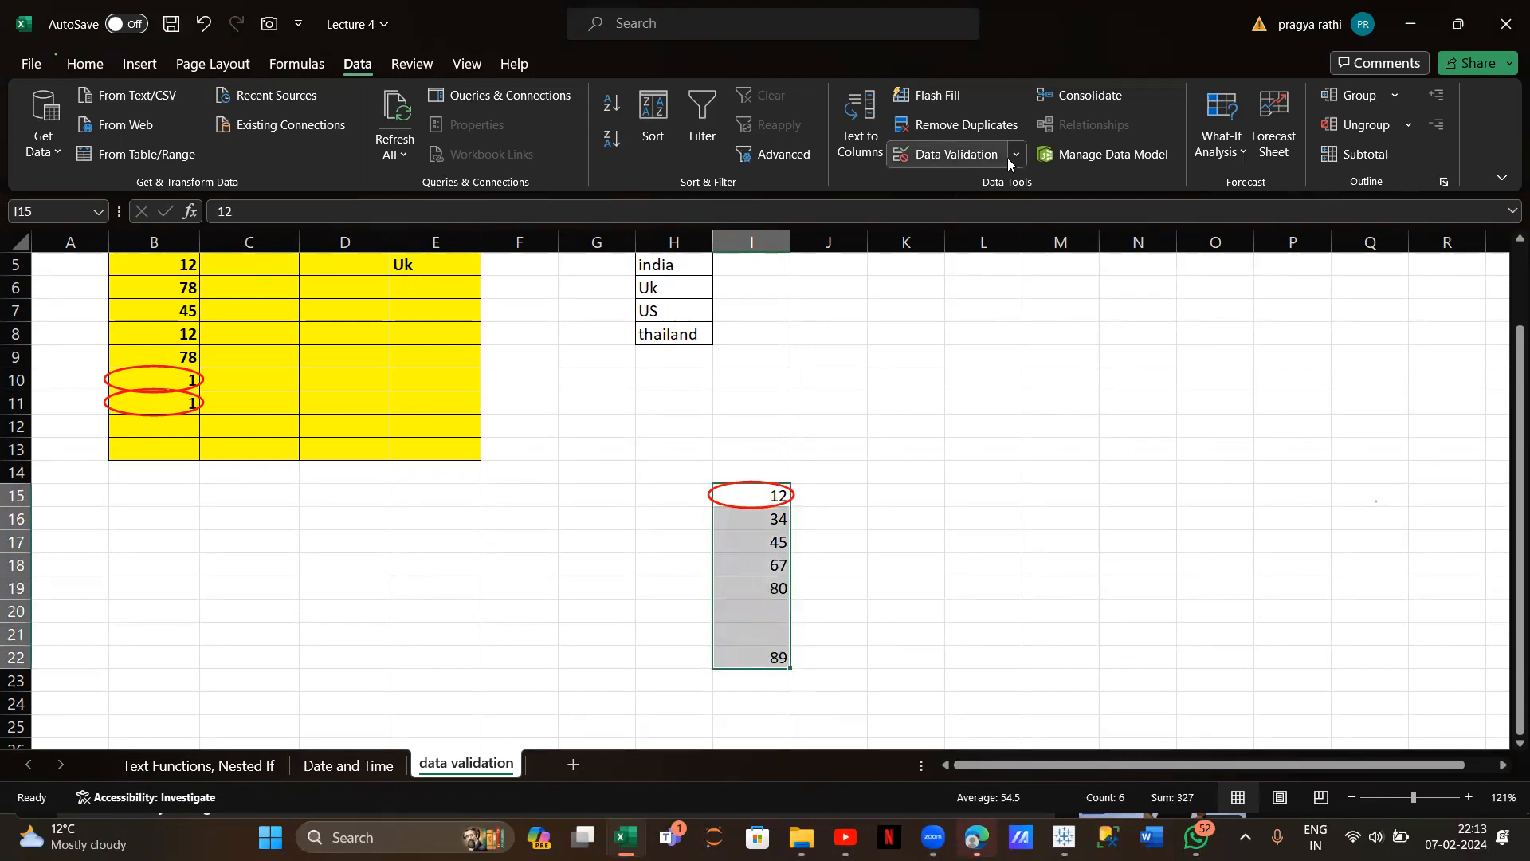
left_click(1009, 158)
left_click(982, 241)
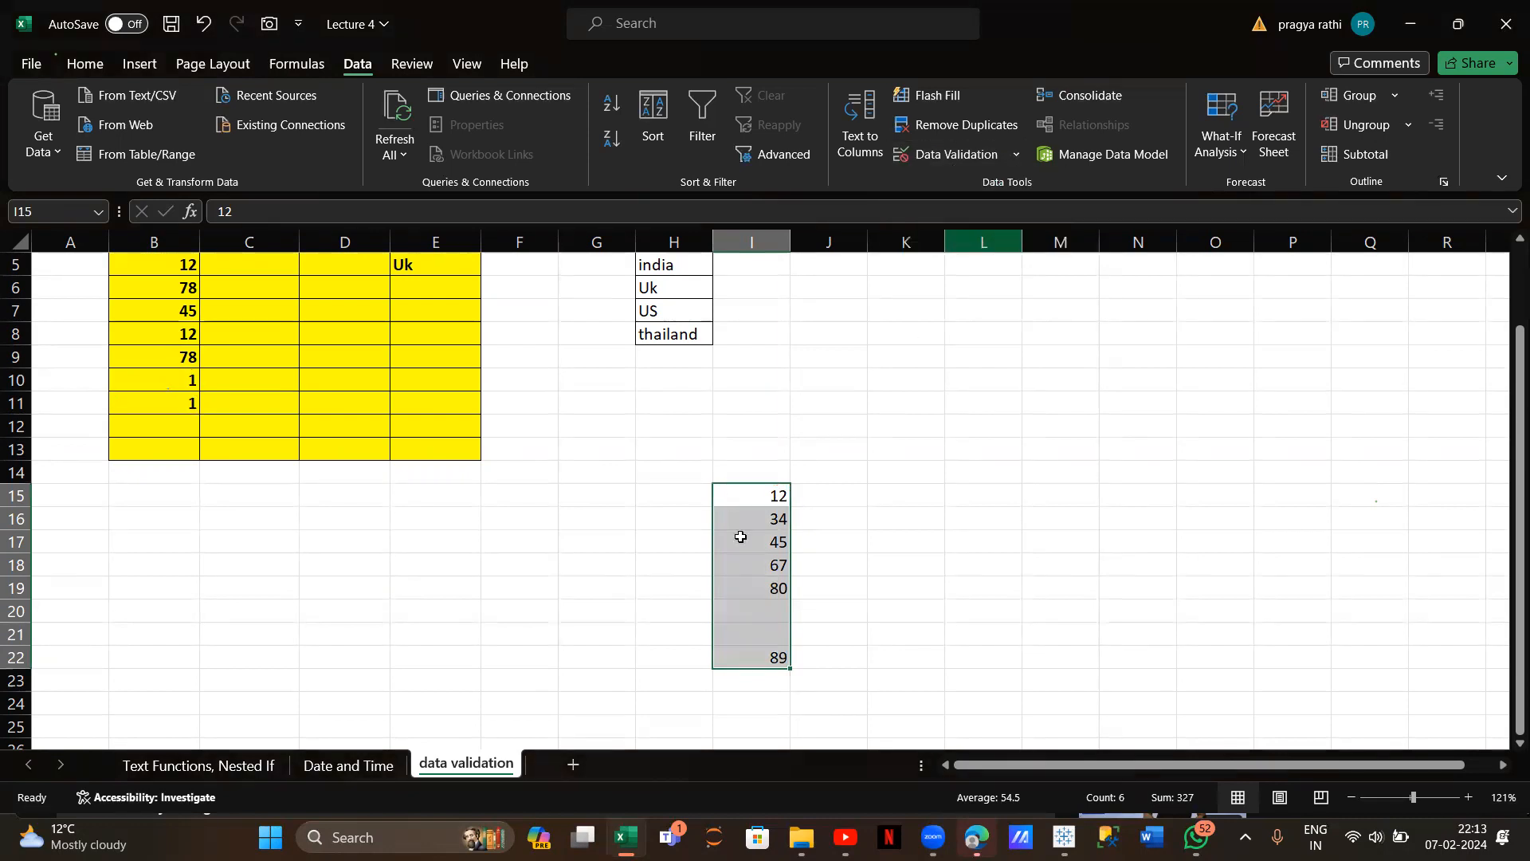
left_click(1067, 315)
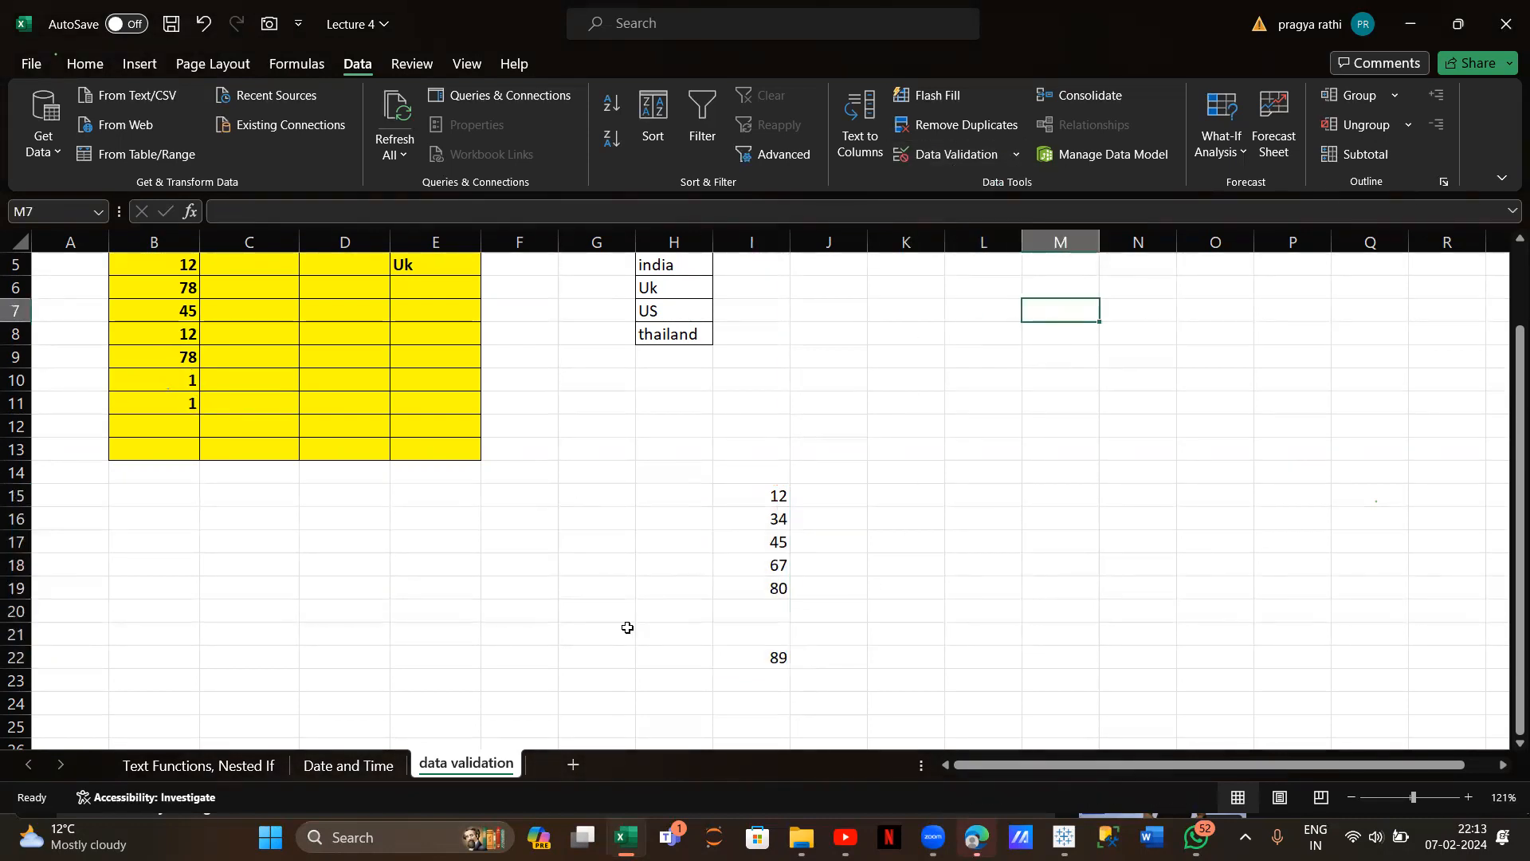
scroll(625, 625, "up", 2)
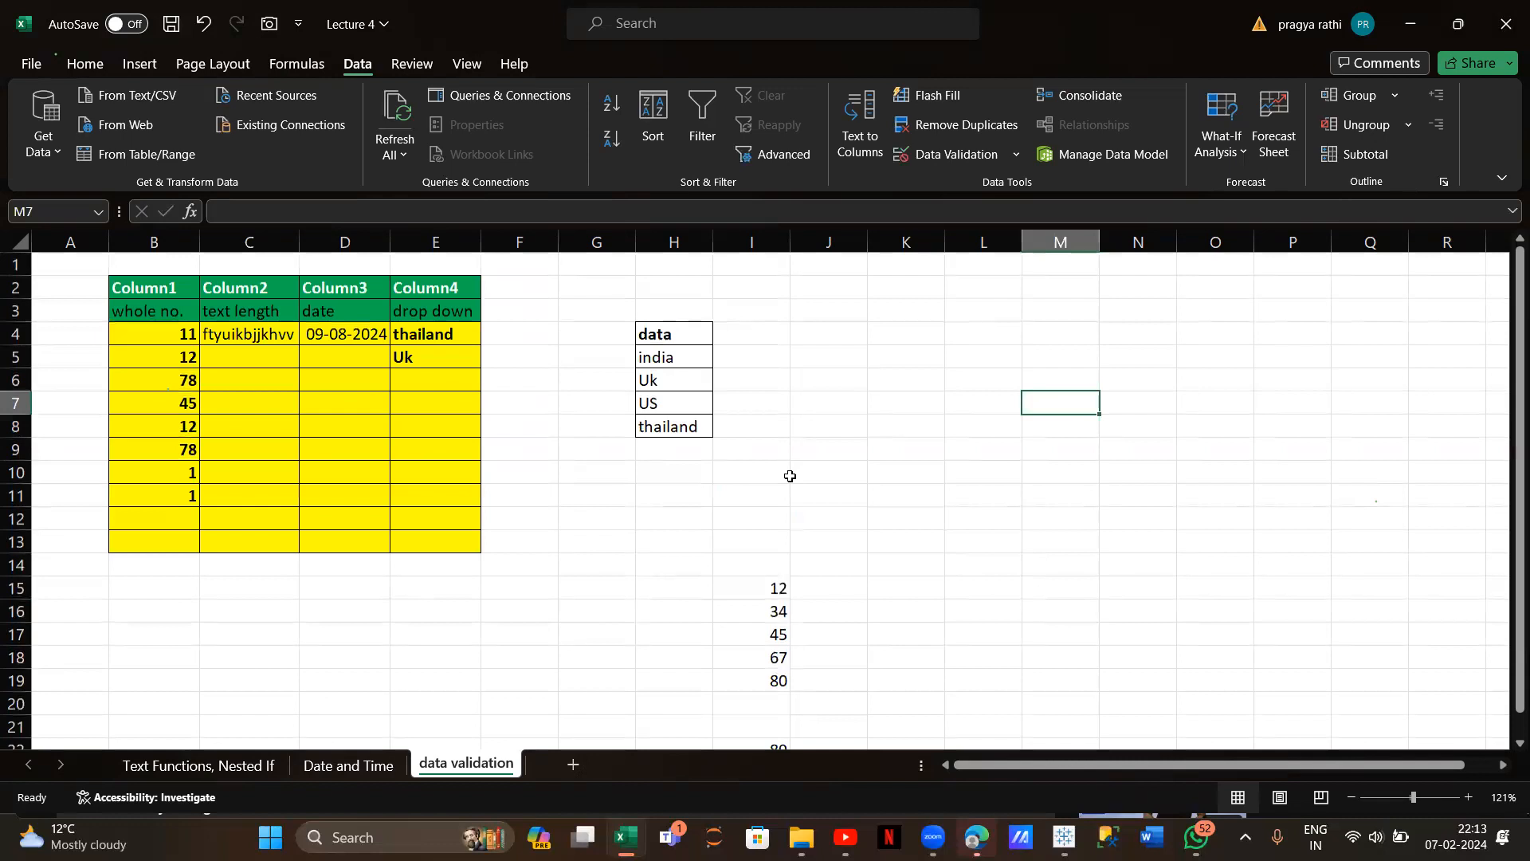